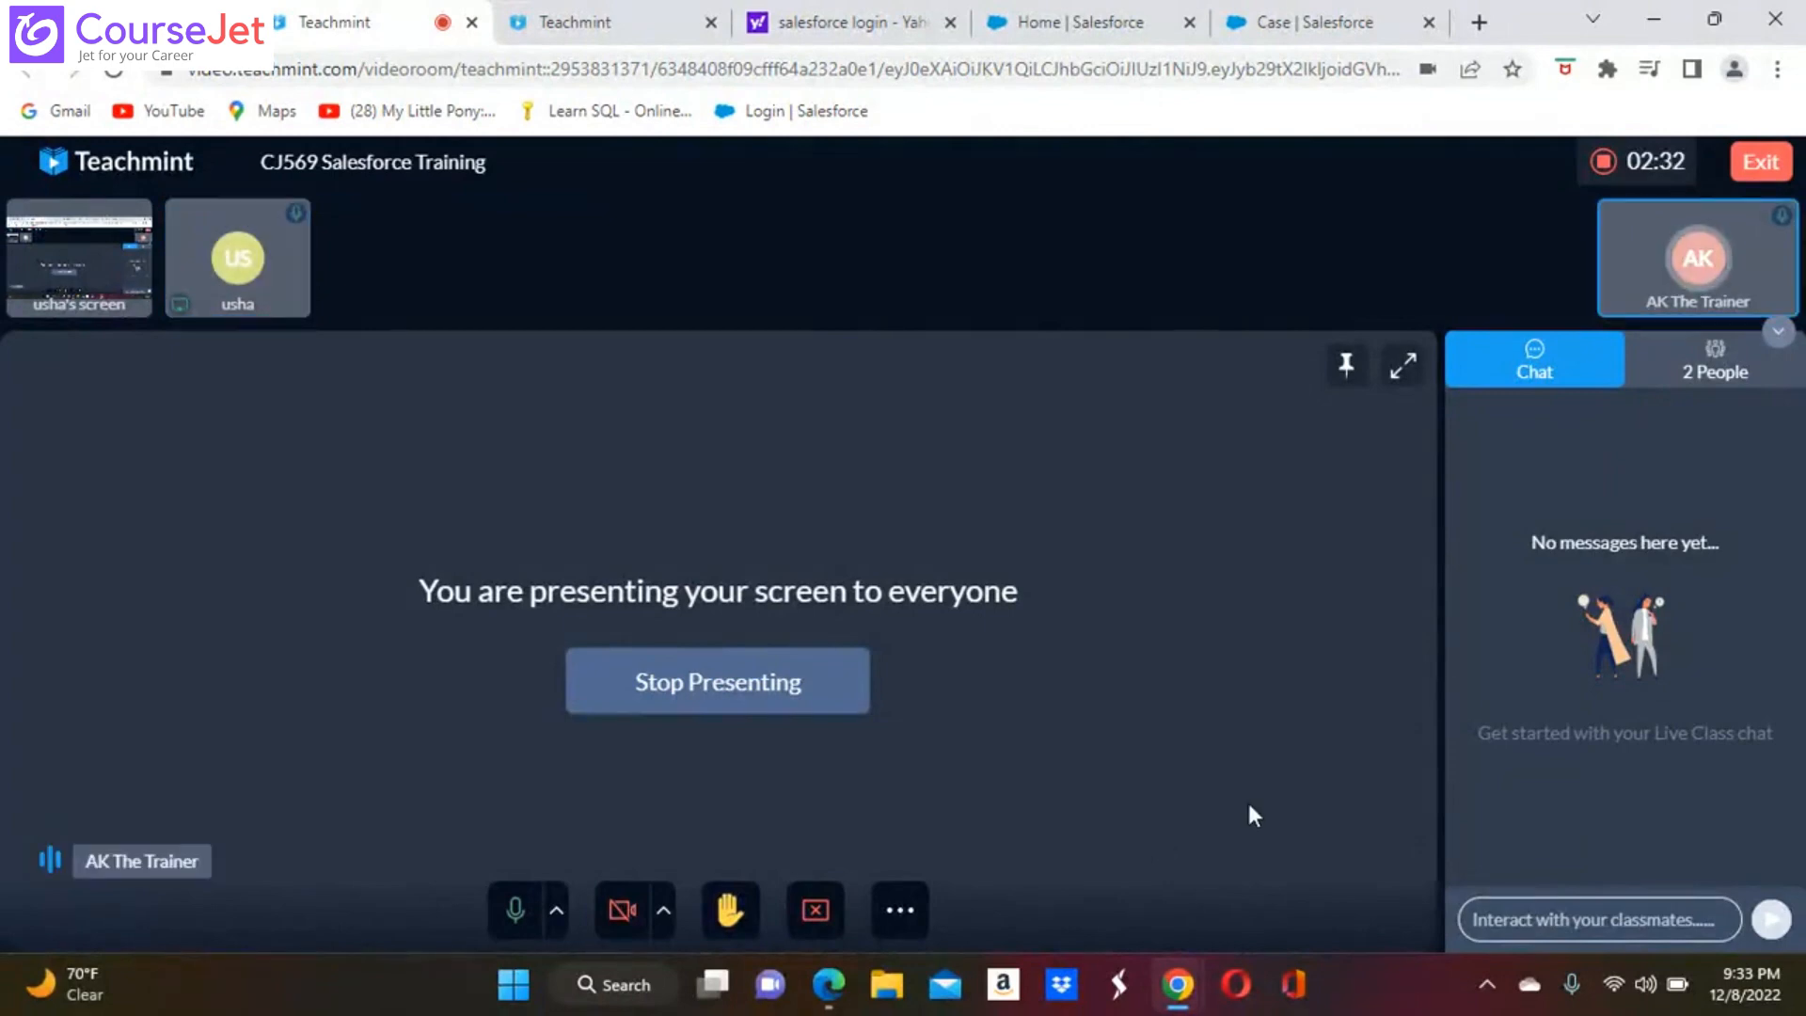
Close the two old Salesforce pages and log in to Salesforce again from the search results with the saved username
{"action": "left_click", "coordinate": [1429, 22]}
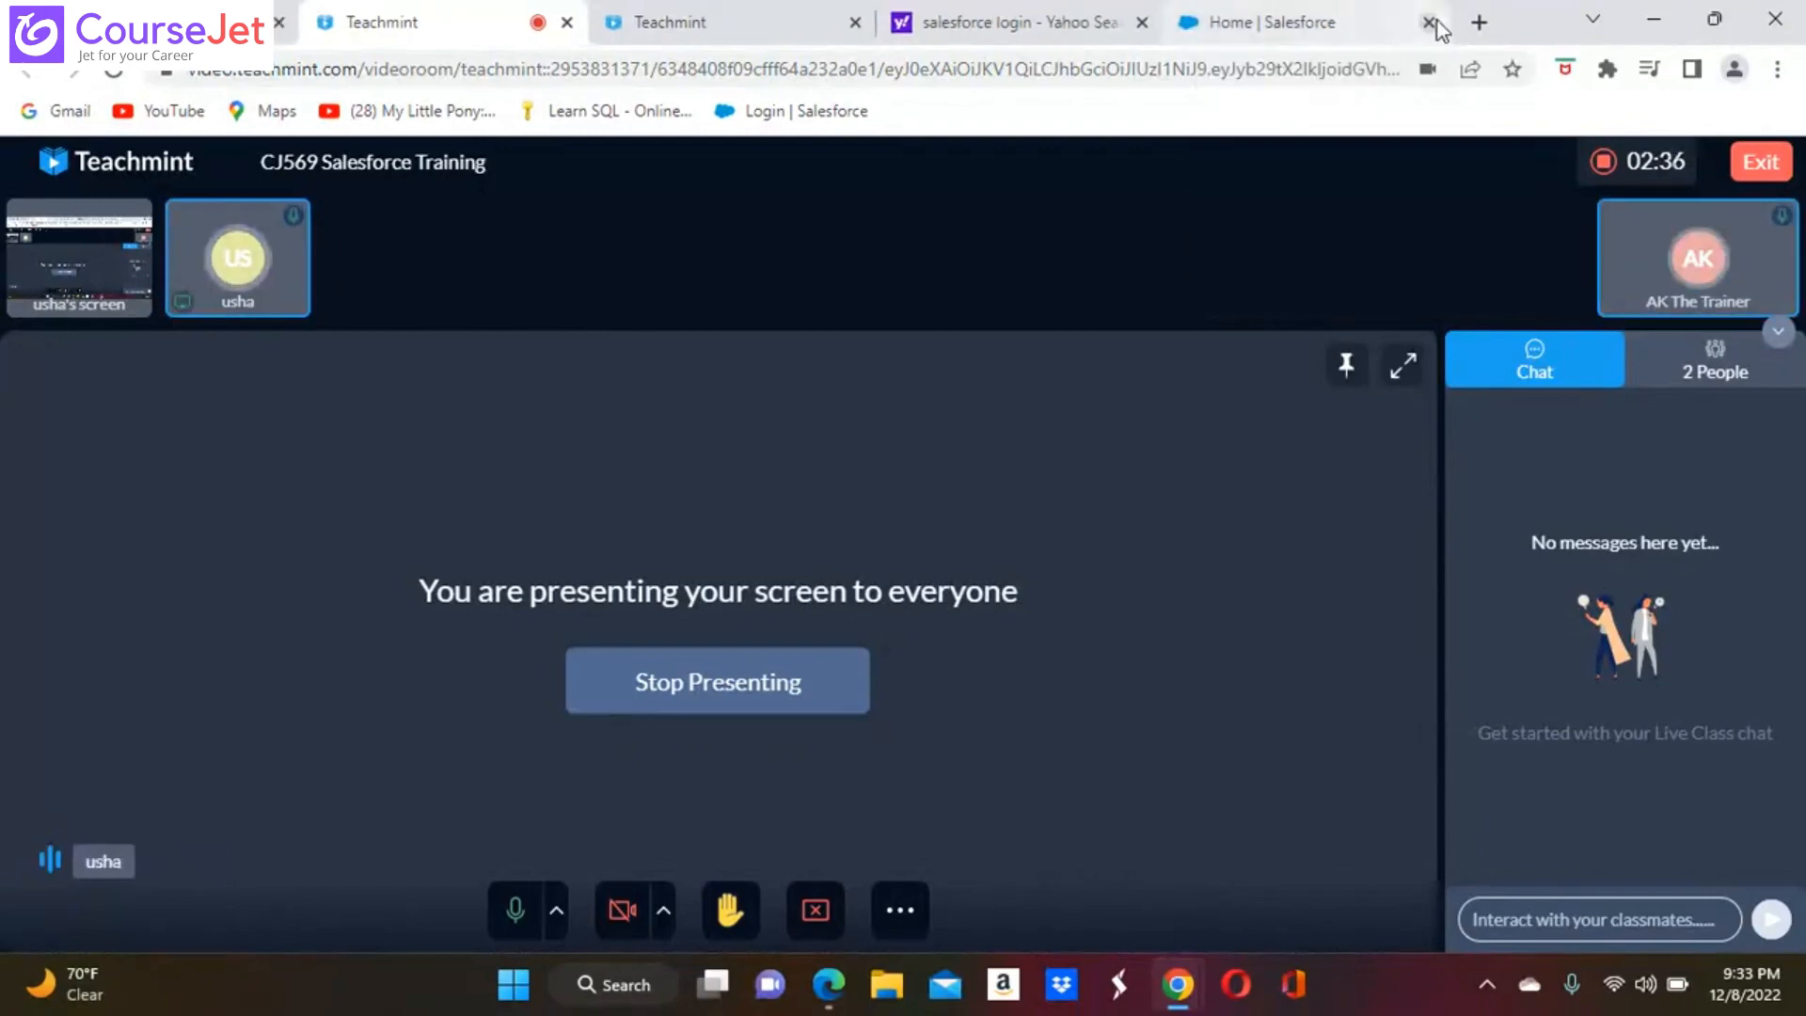
{"action": "left_click", "coordinate": [1428, 22]}
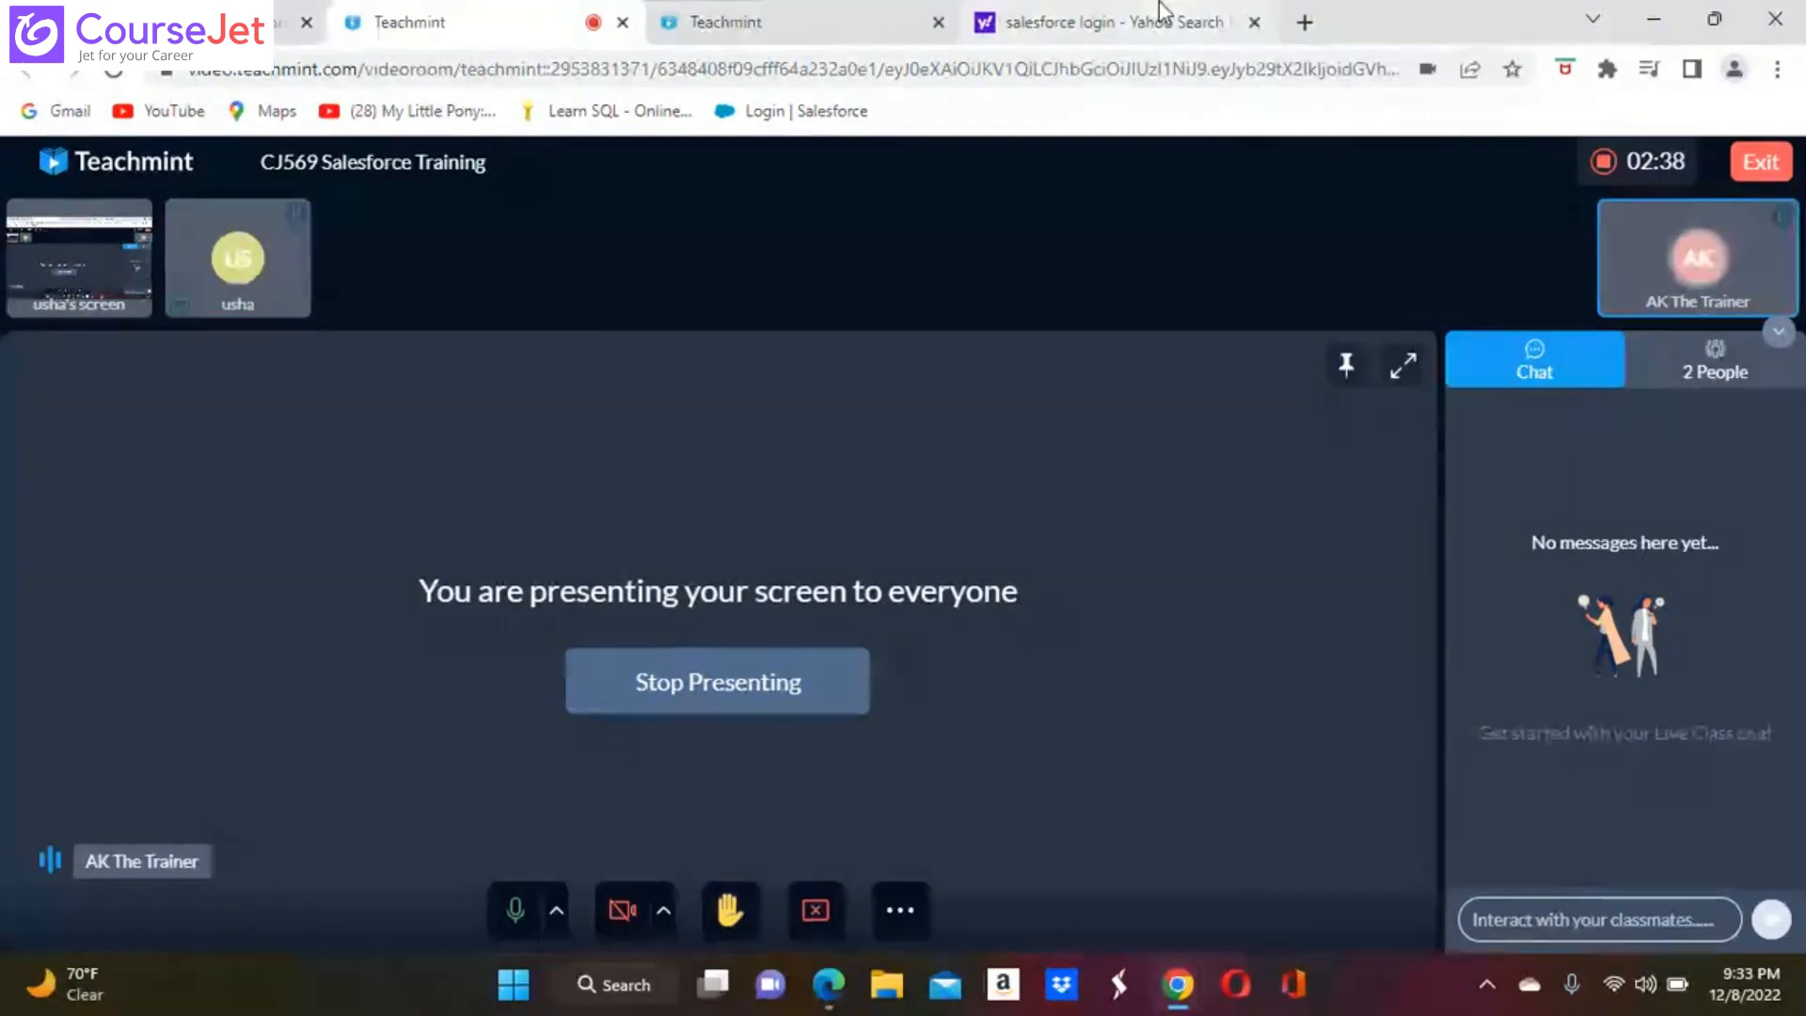
{"action": "left_click", "coordinate": [1204, 22]}
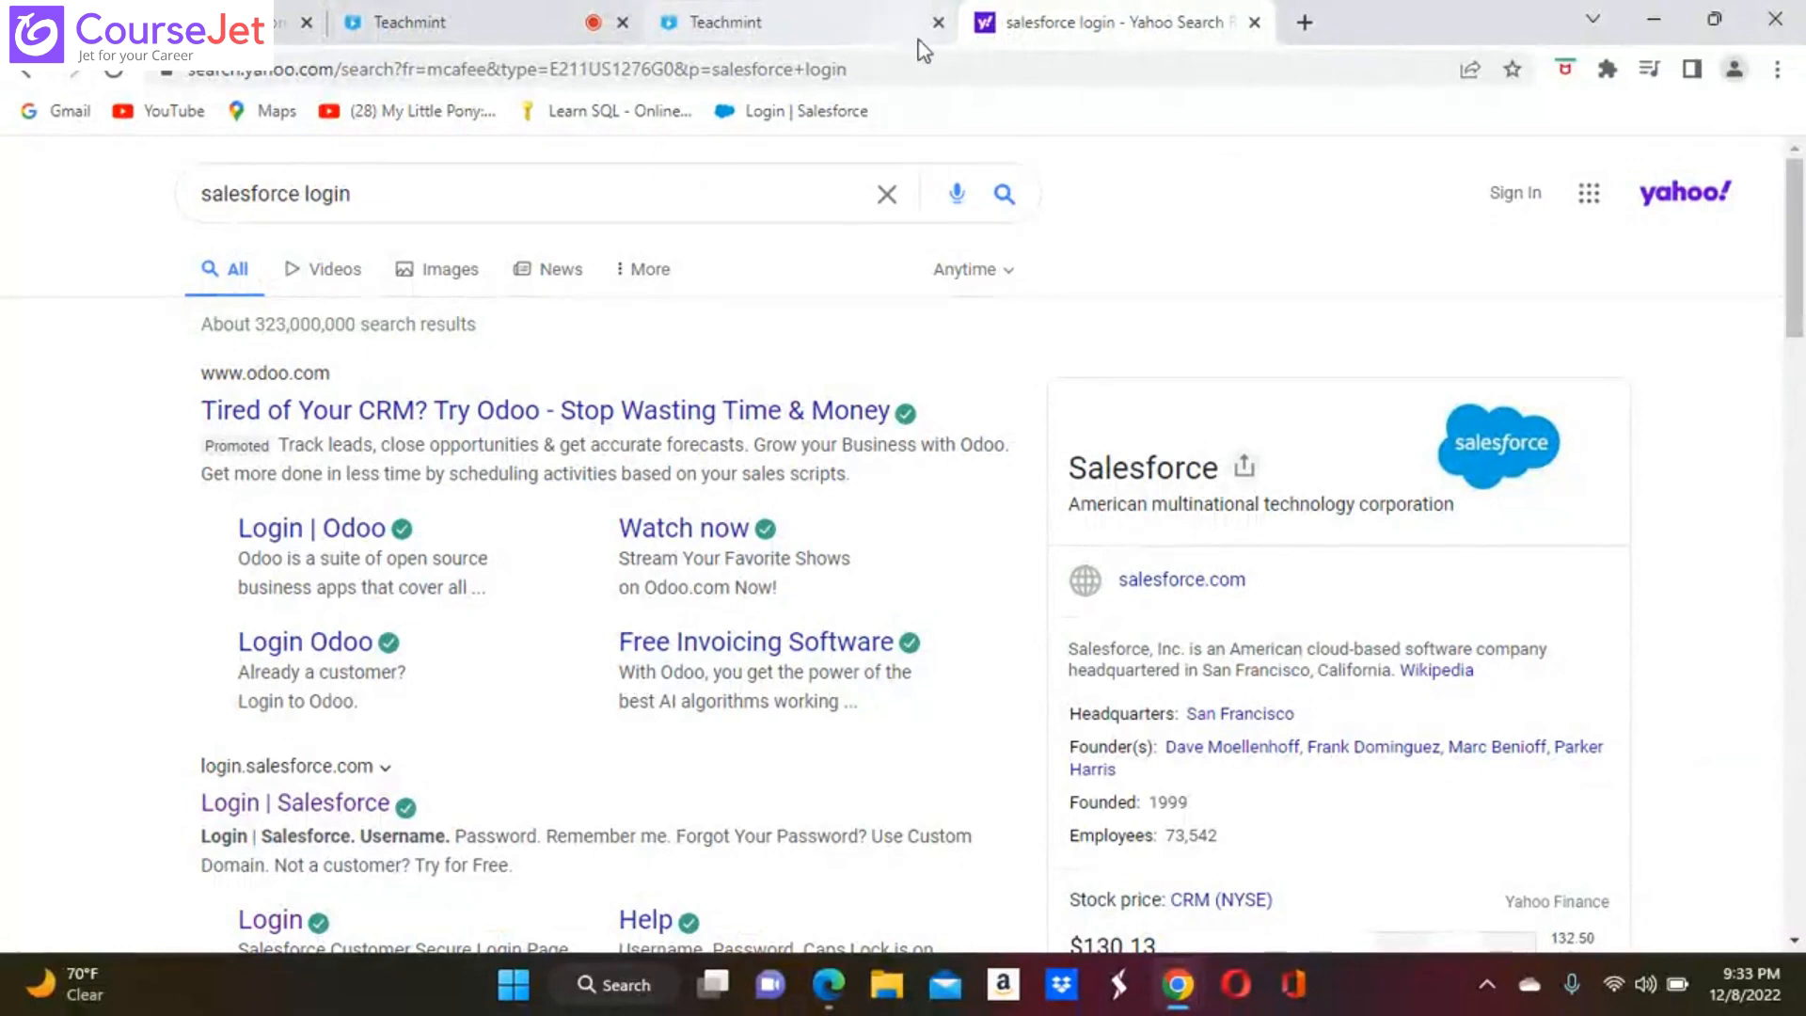
{"action": "left_click", "coordinate": [331, 805]}
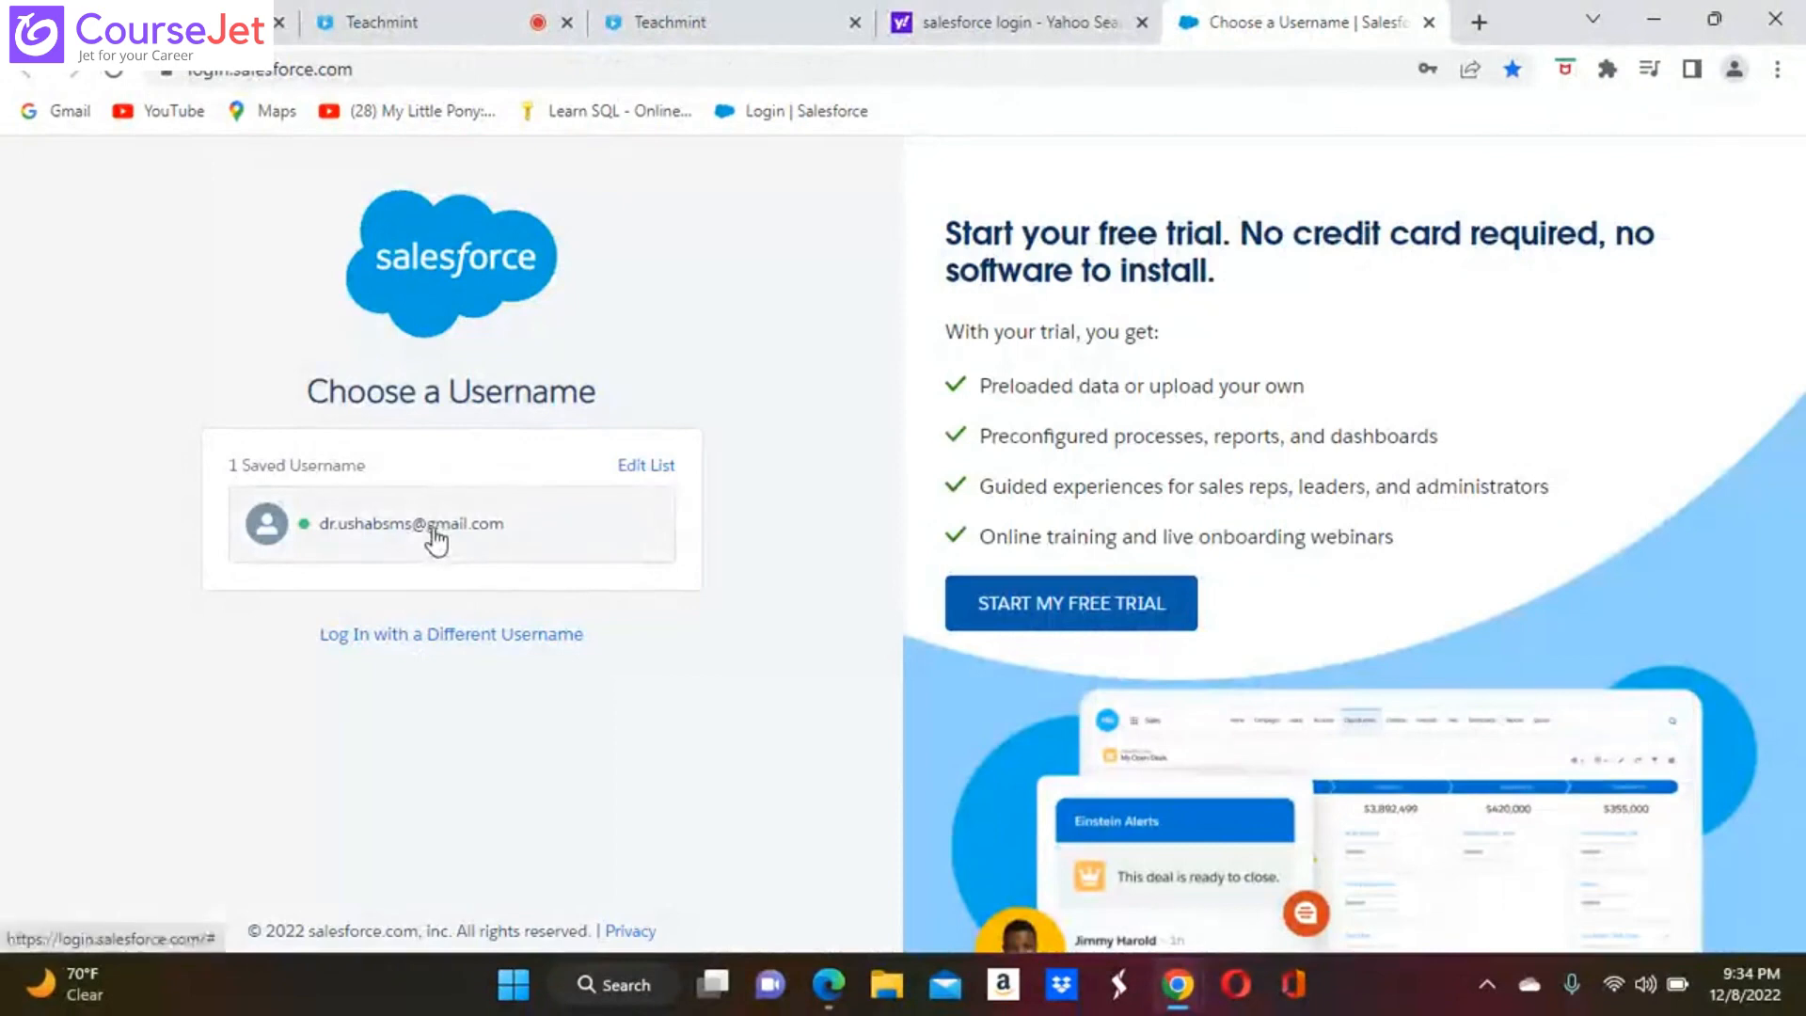
{"action": "left_click", "coordinate": [433, 528]}
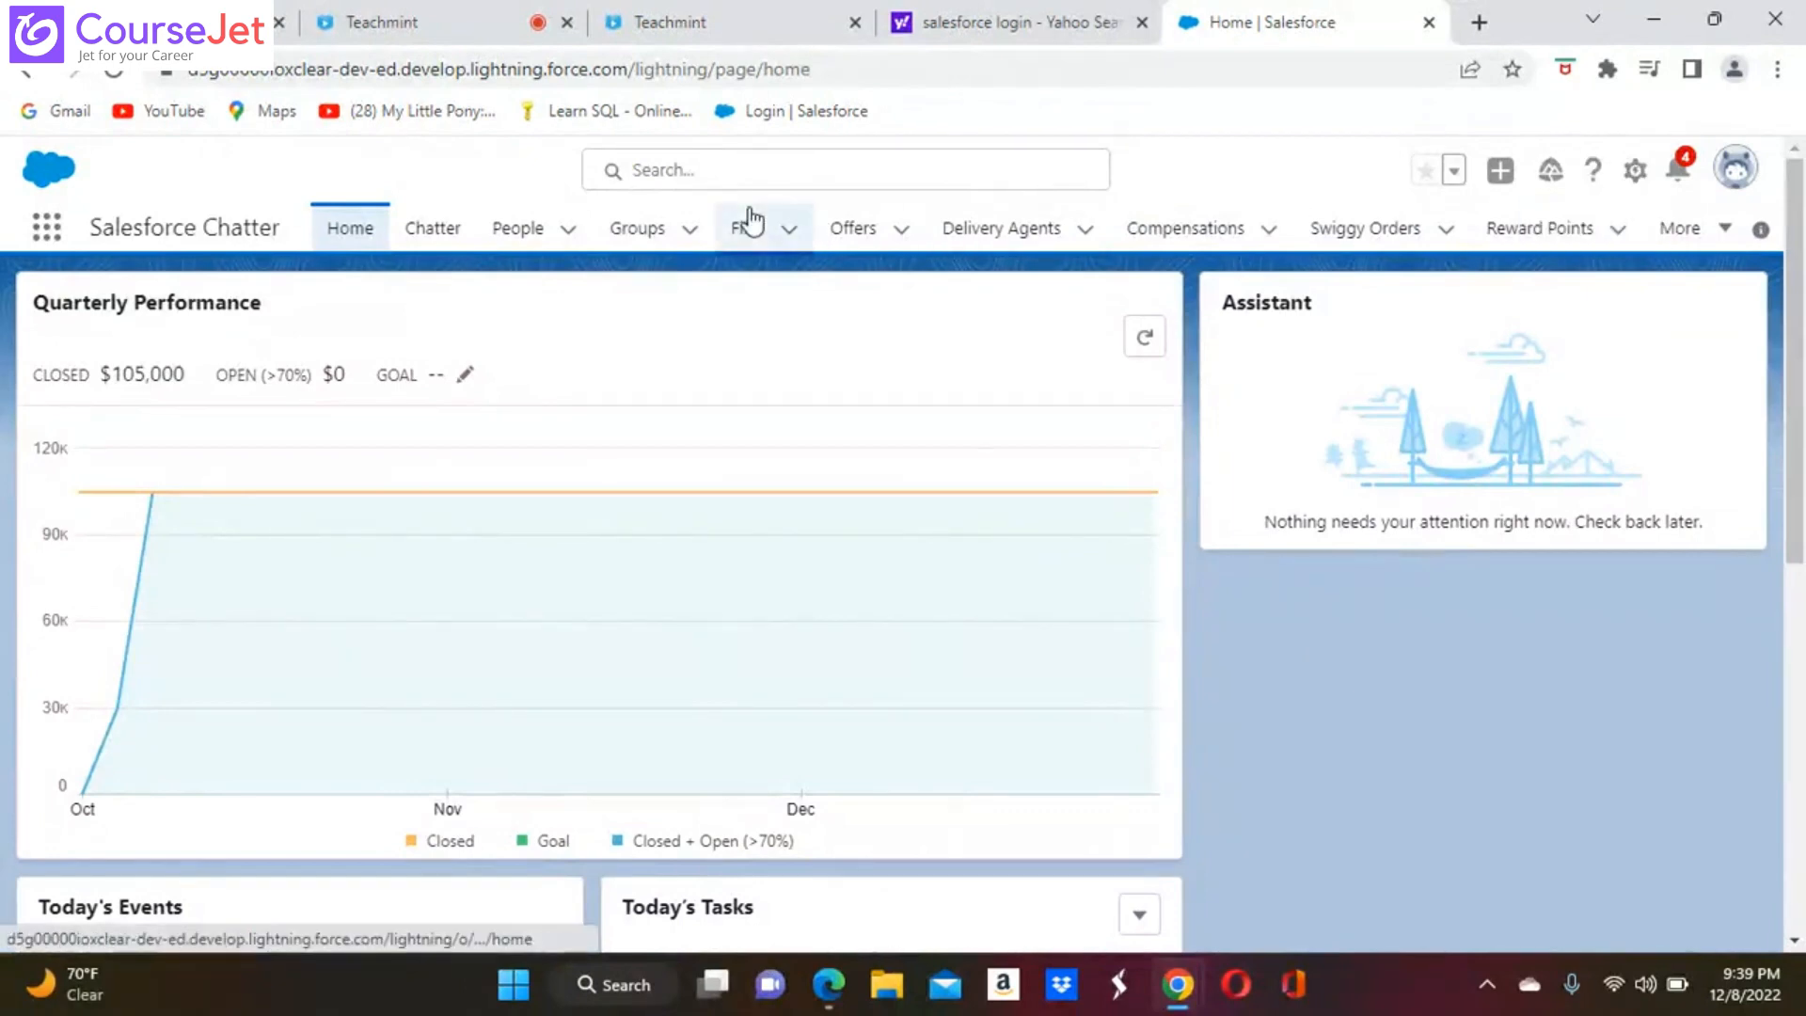
Open the Delivery Agents list, and open Sharing Settings in Setup by searching for "shar"
{"action": "left_click", "coordinate": [1008, 239]}
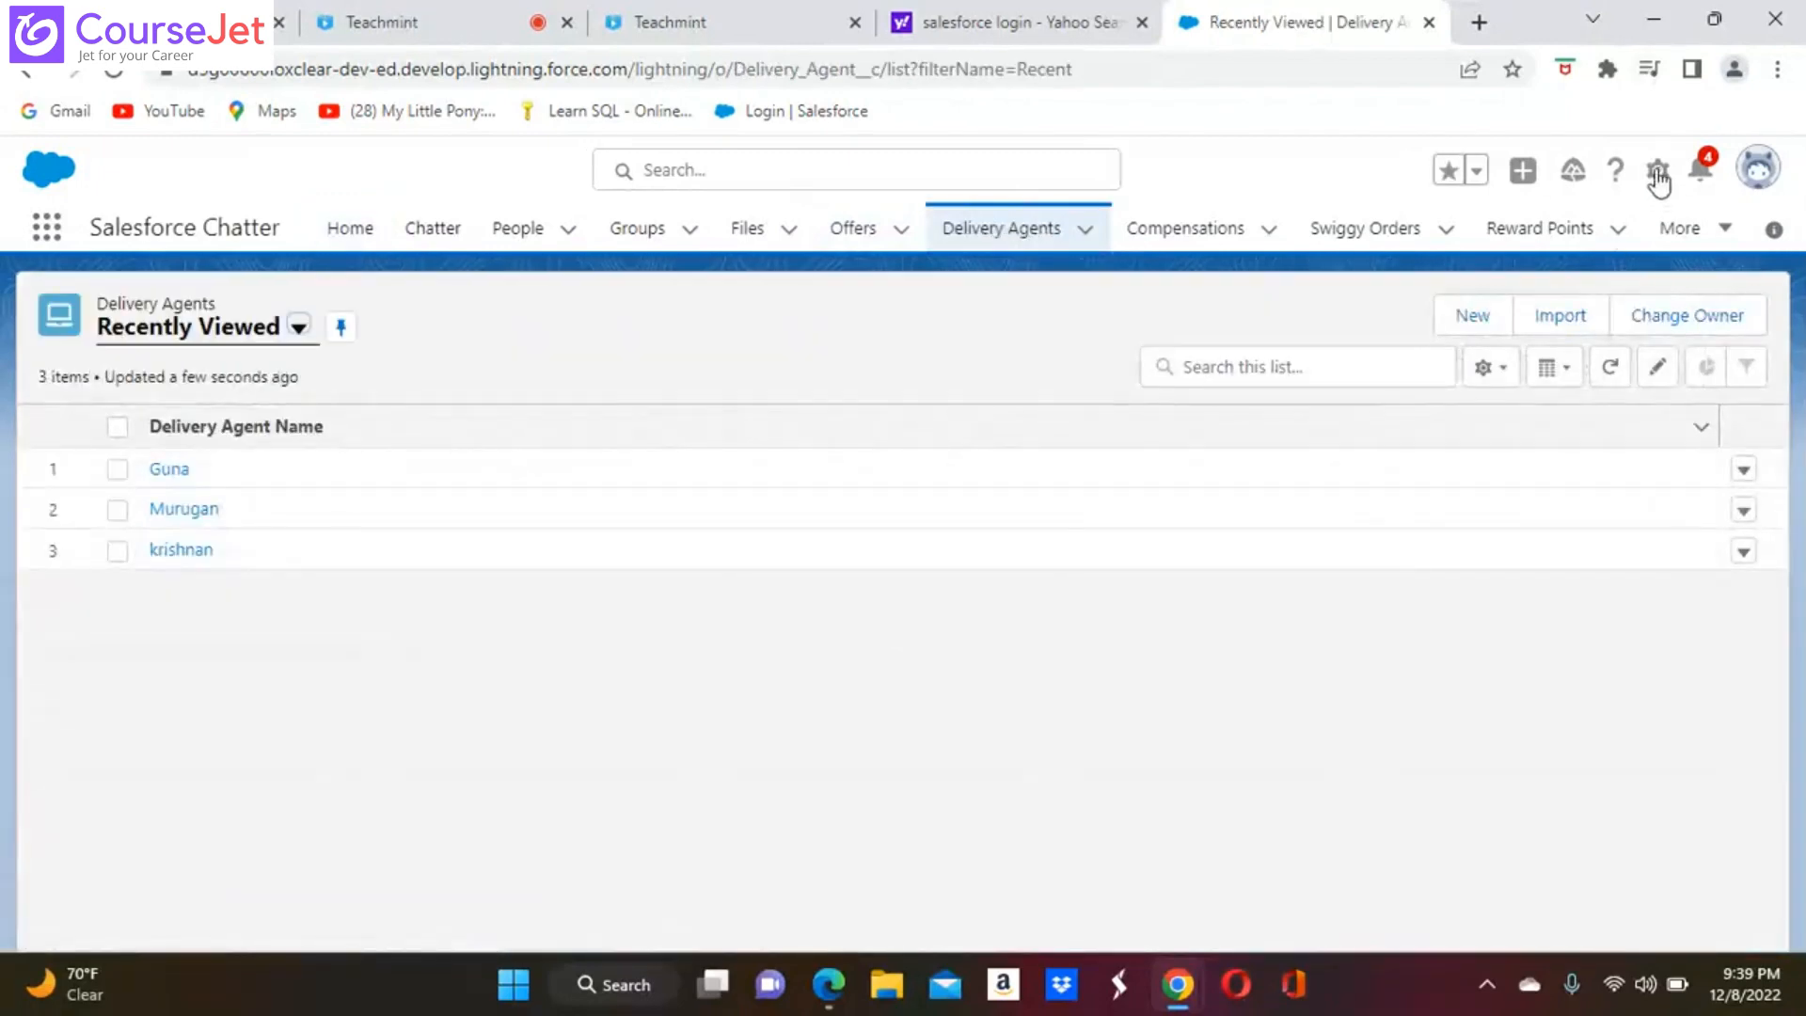
{"action": "left_click", "coordinate": [1656, 174]}
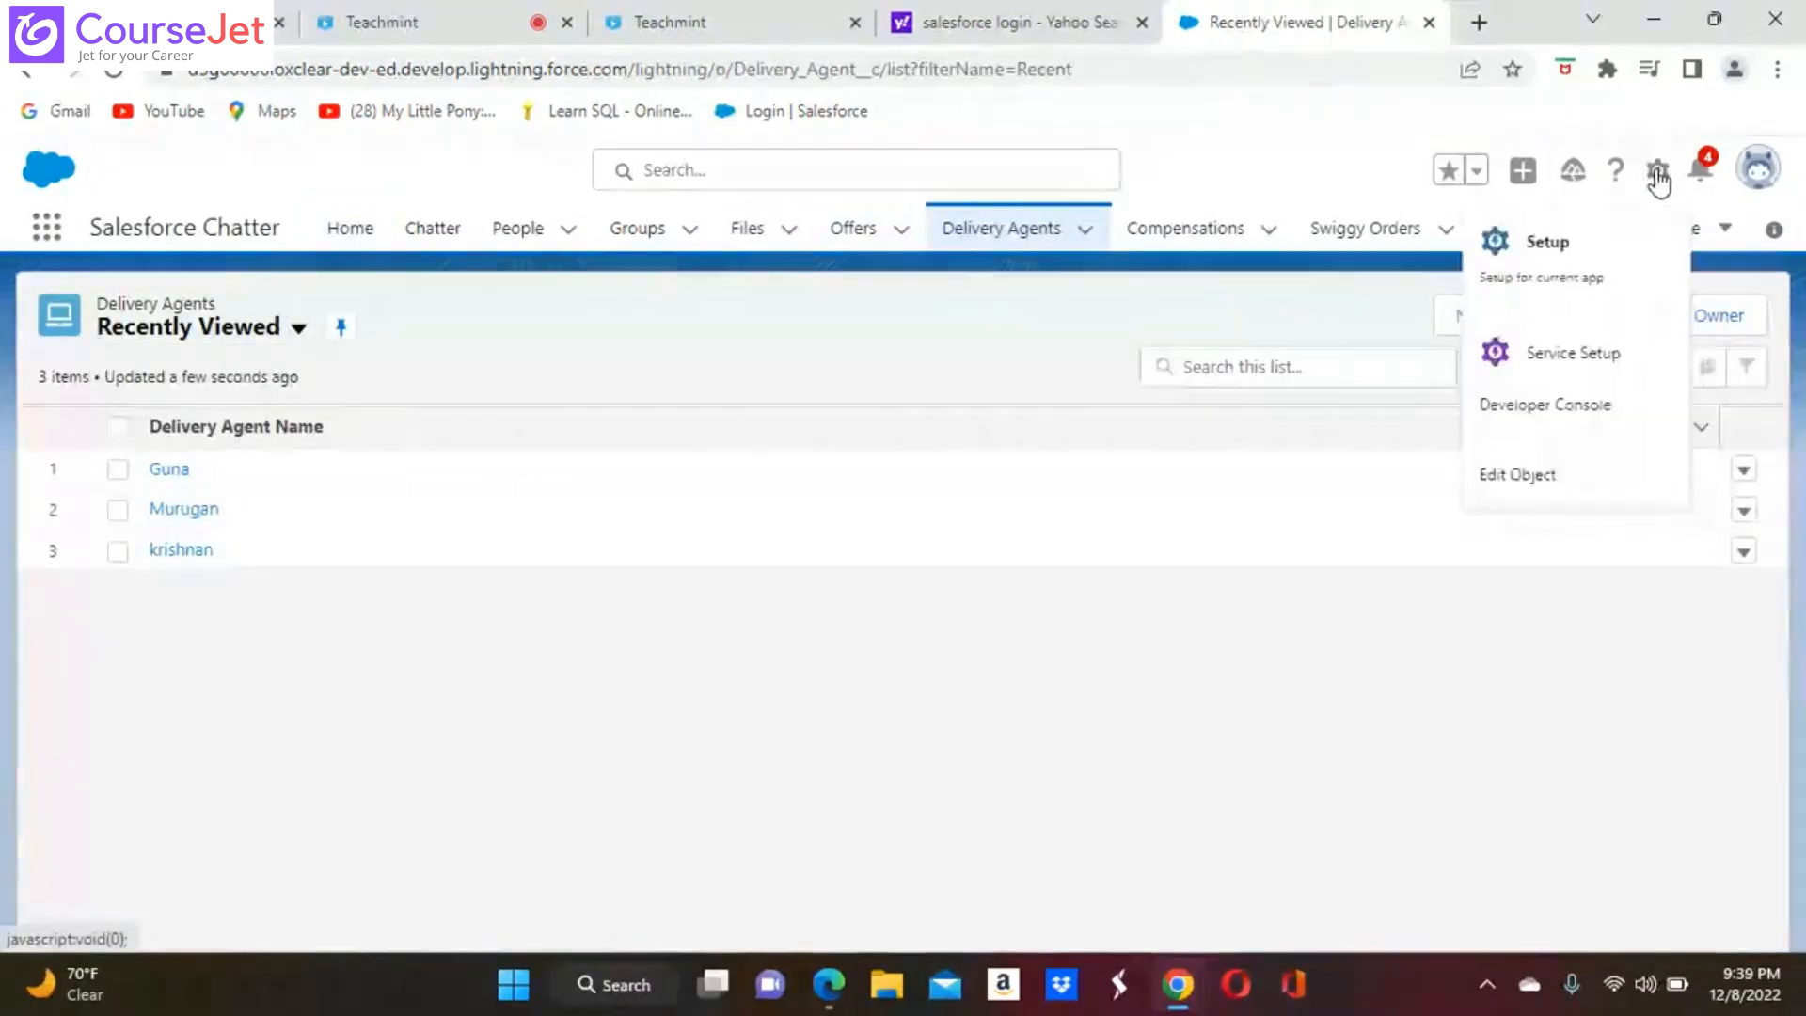
{"action": "left_click", "coordinate": [1549, 246]}
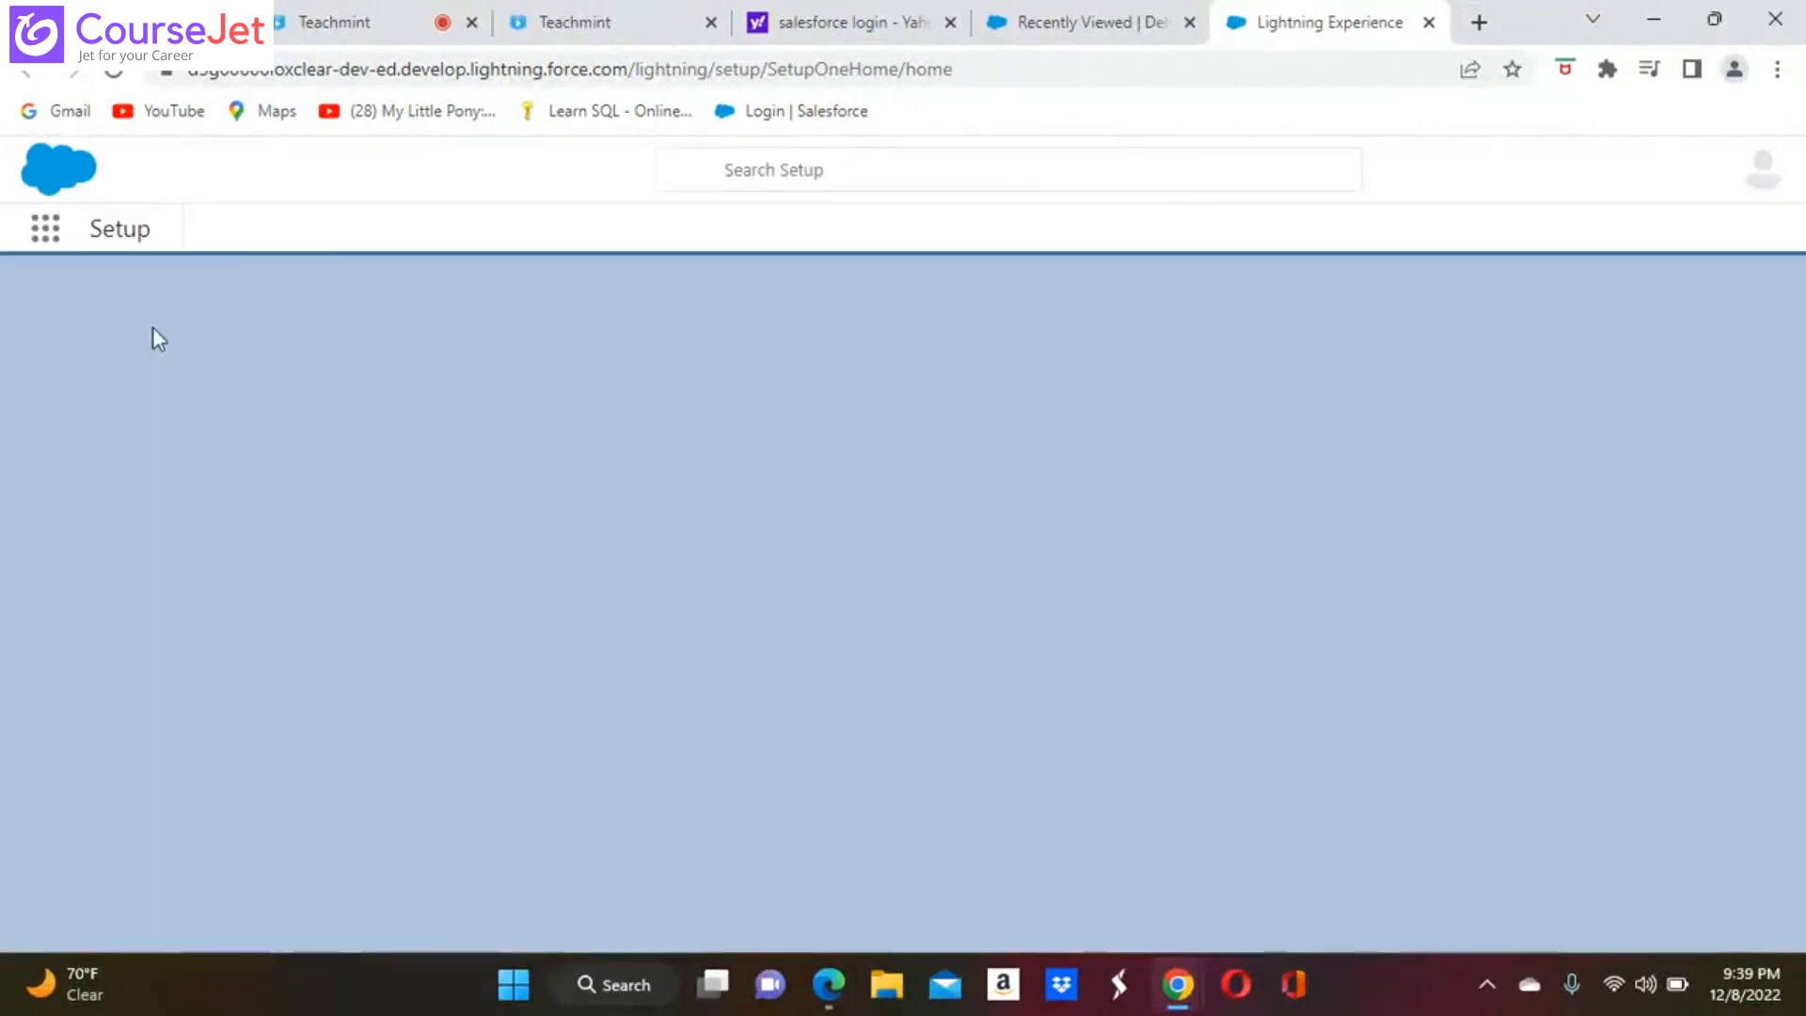
{"action": "left_click", "coordinate": [117, 290]}
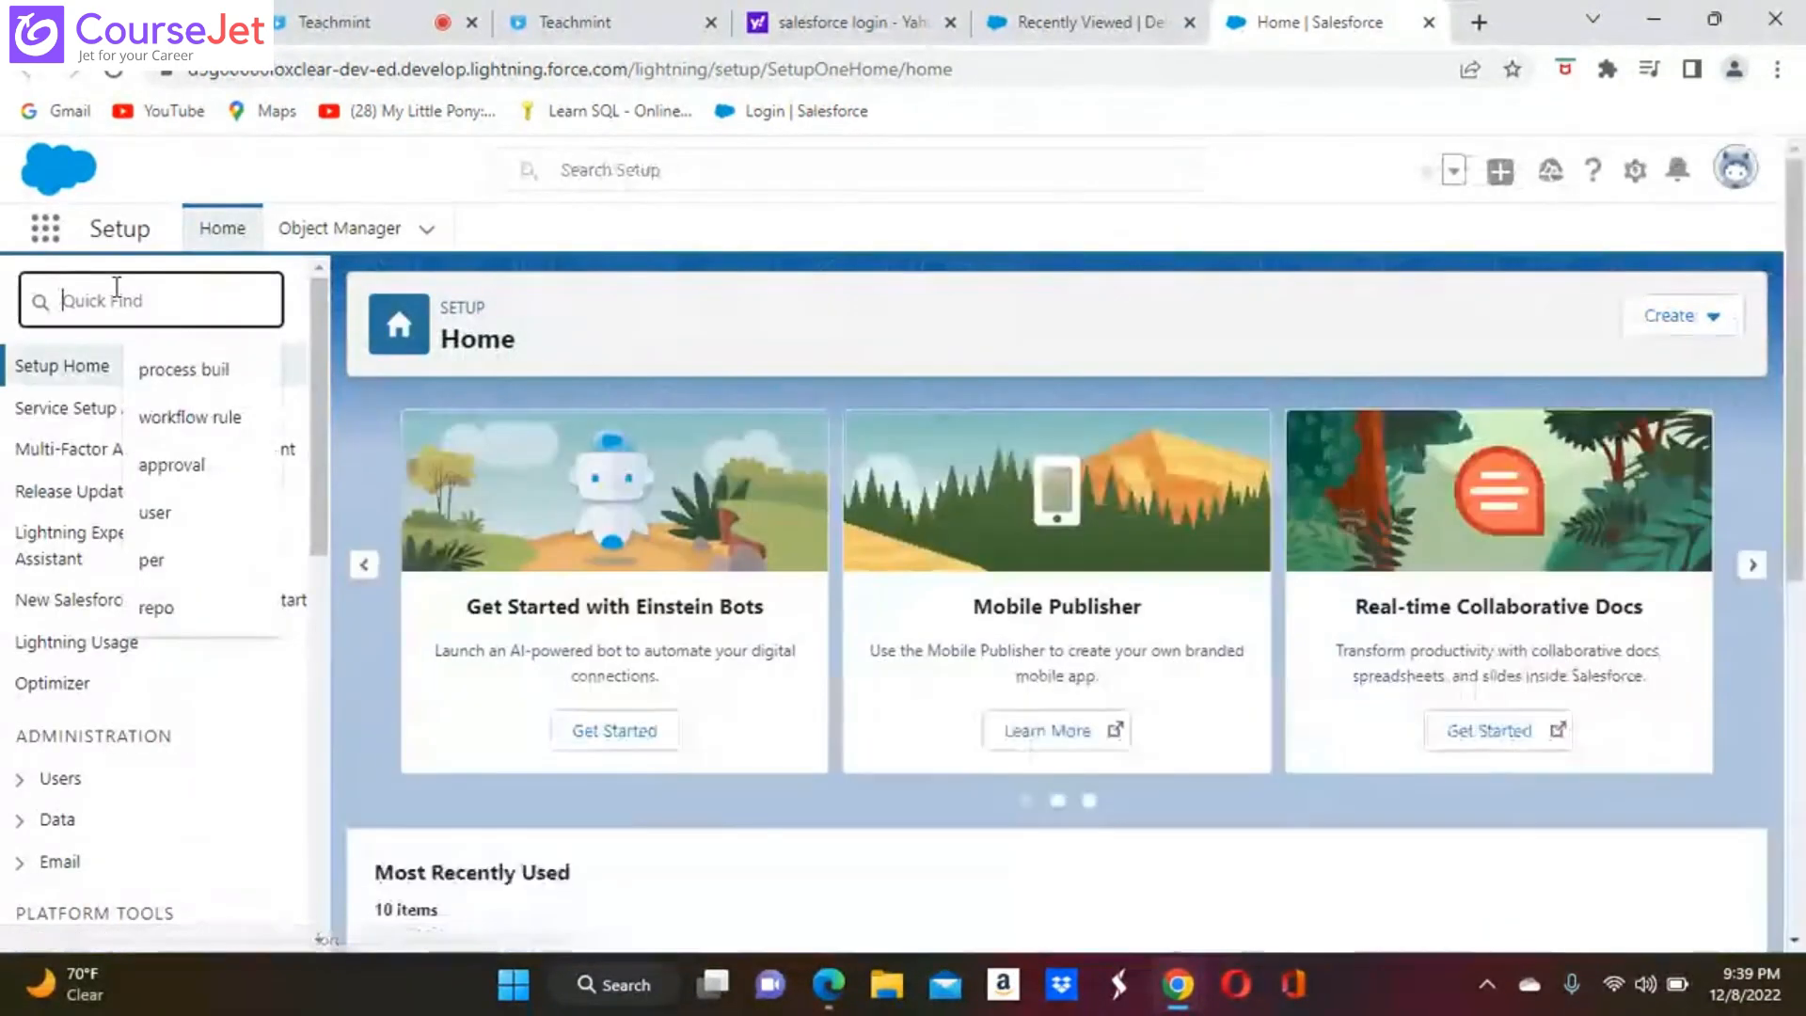
{"action": "type", "text": "sh"}
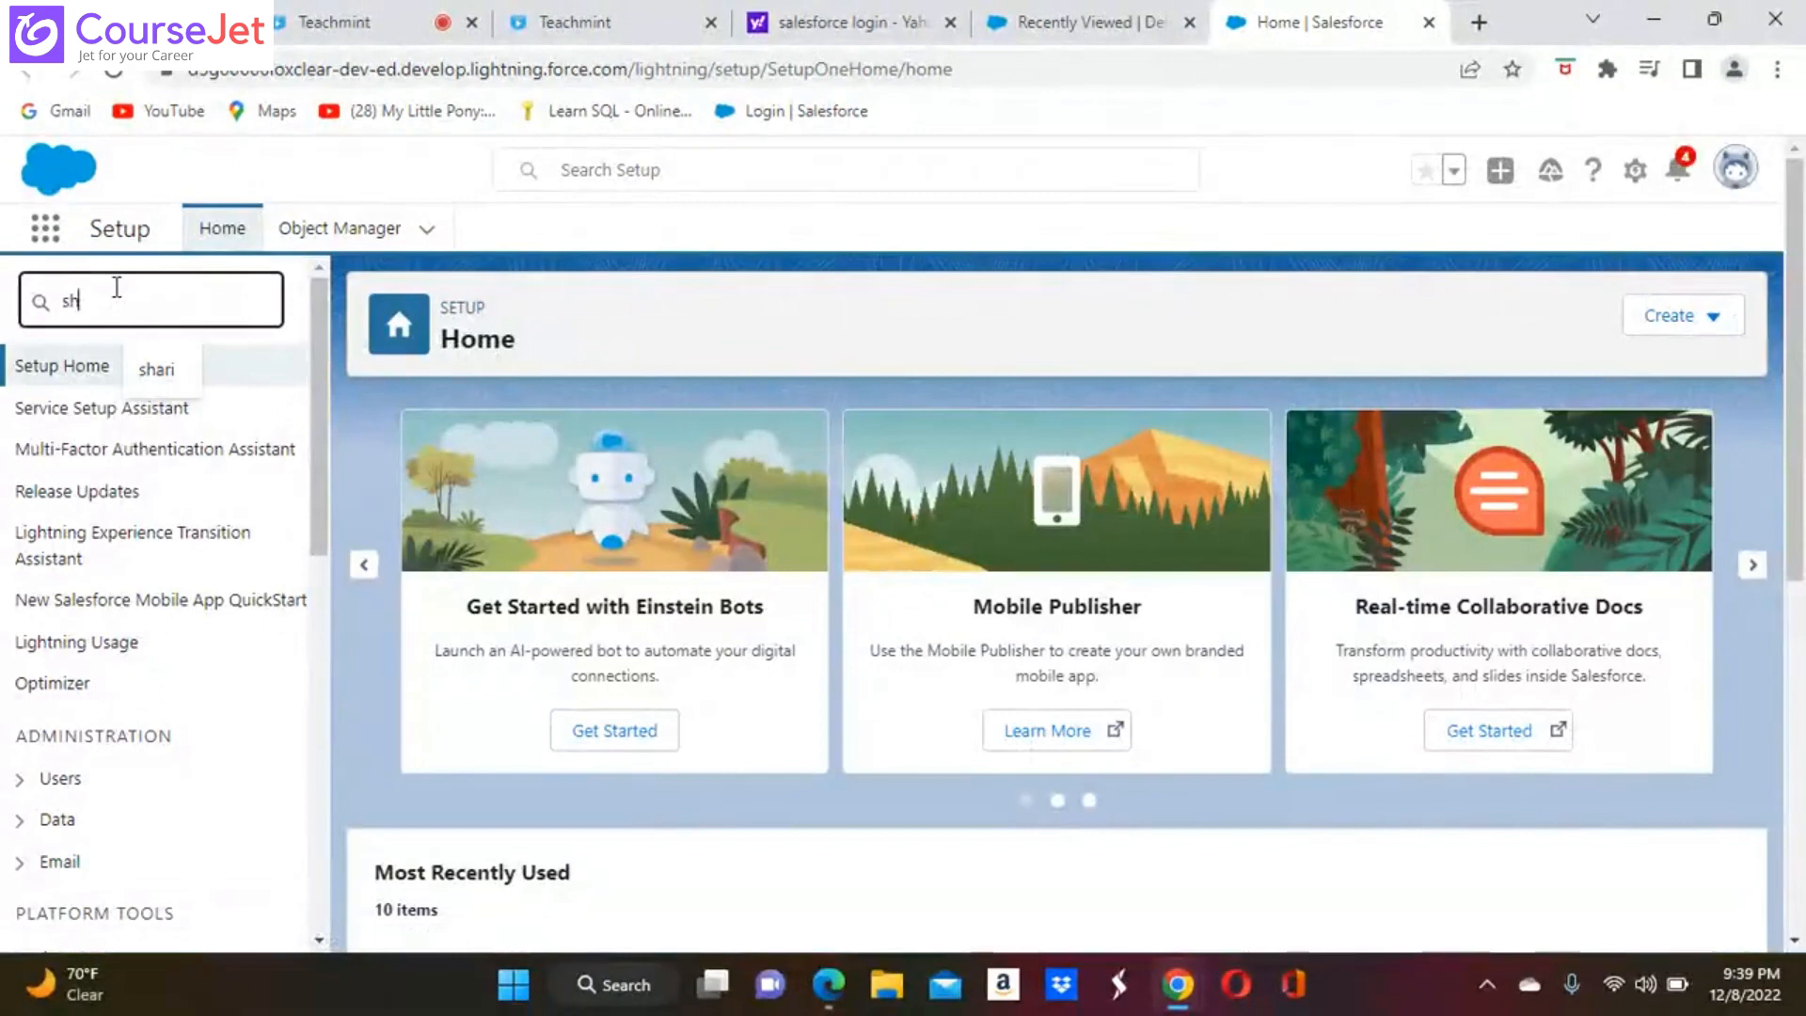
{"action": "type", "text": "ar"}
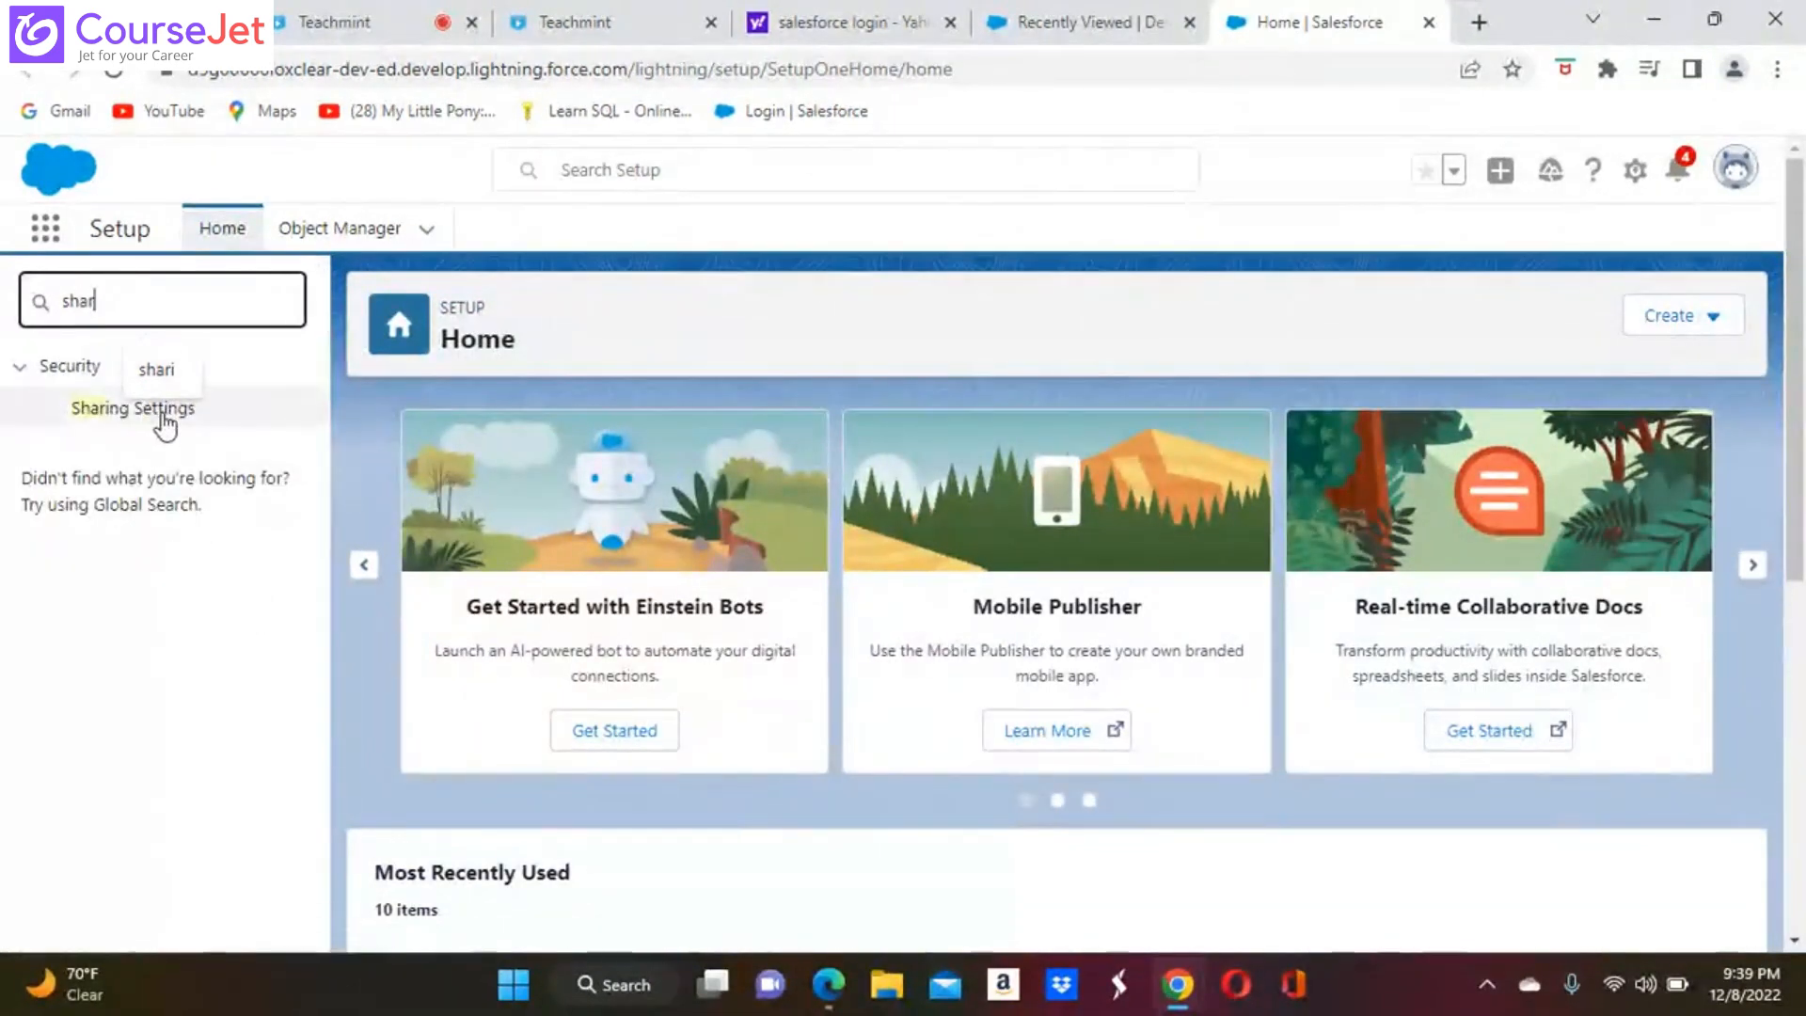
{"action": "left_click", "coordinate": [162, 415]}
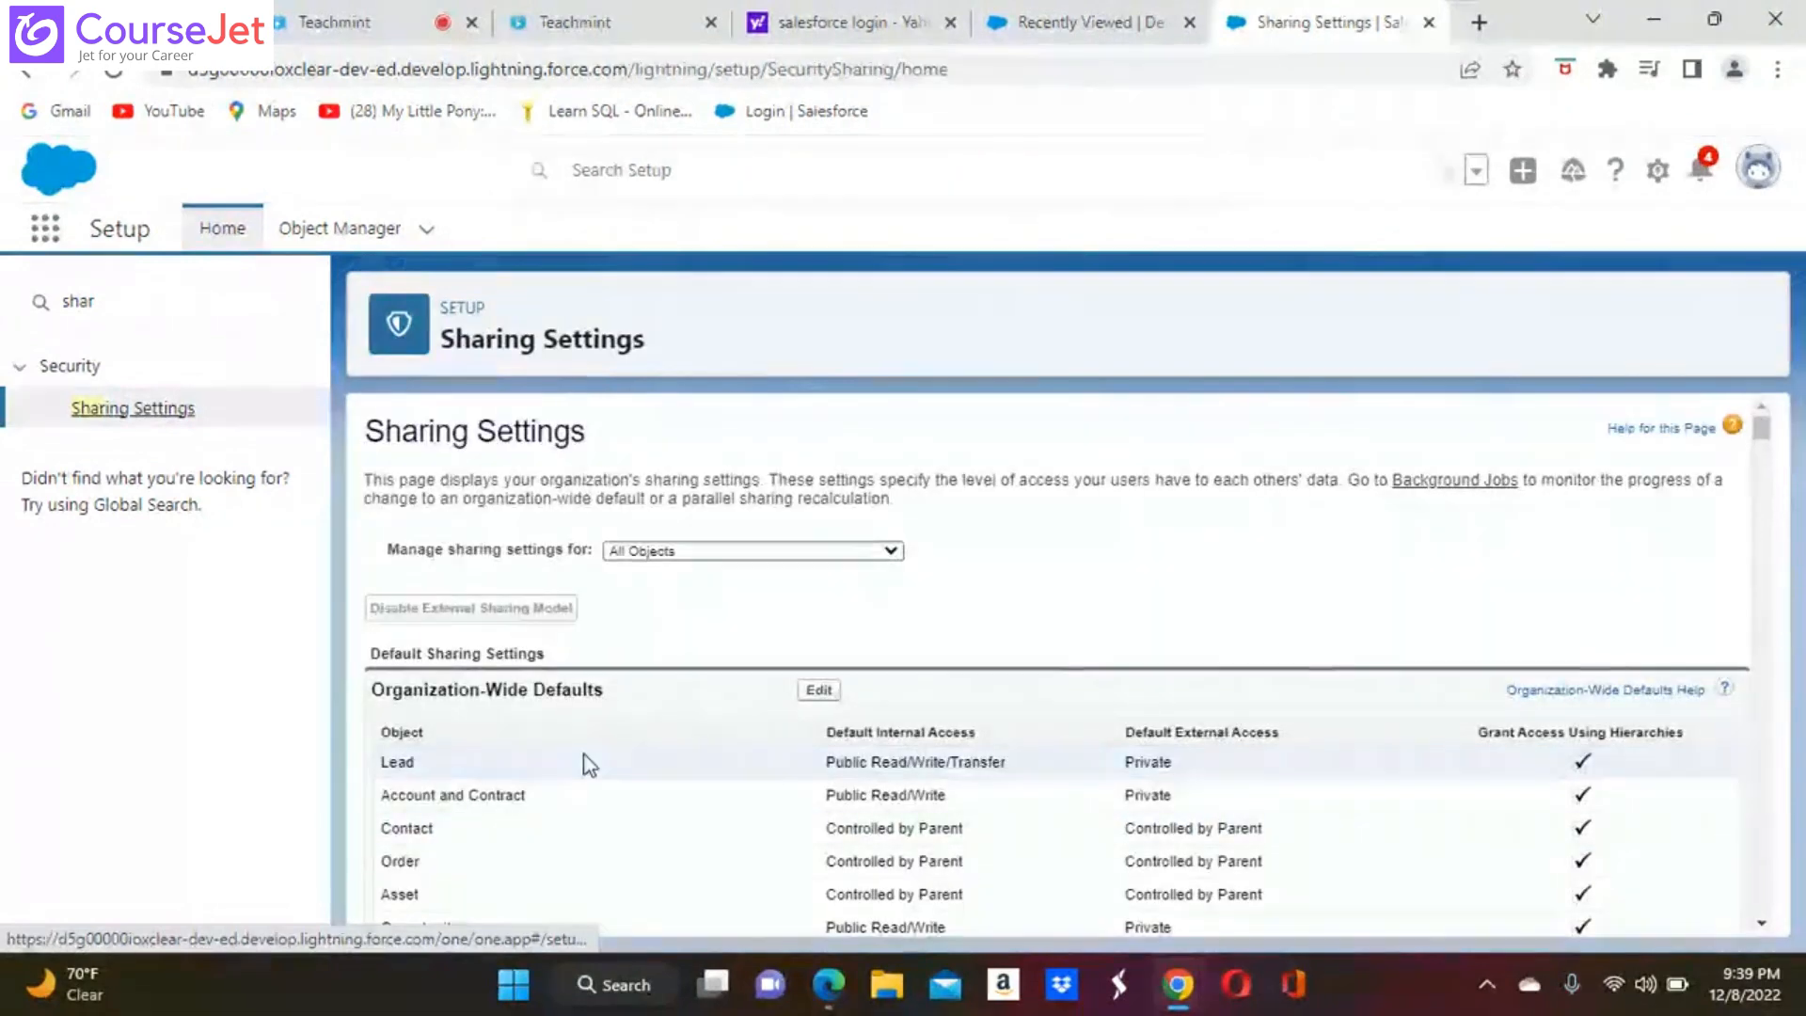
Review the organization-wide defaults, open them for editing down to the custom objects, and save the settings
{"action": "scroll", "coordinate": [1019, 602], "scroll_direction": "down", "scroll_amount": 2}
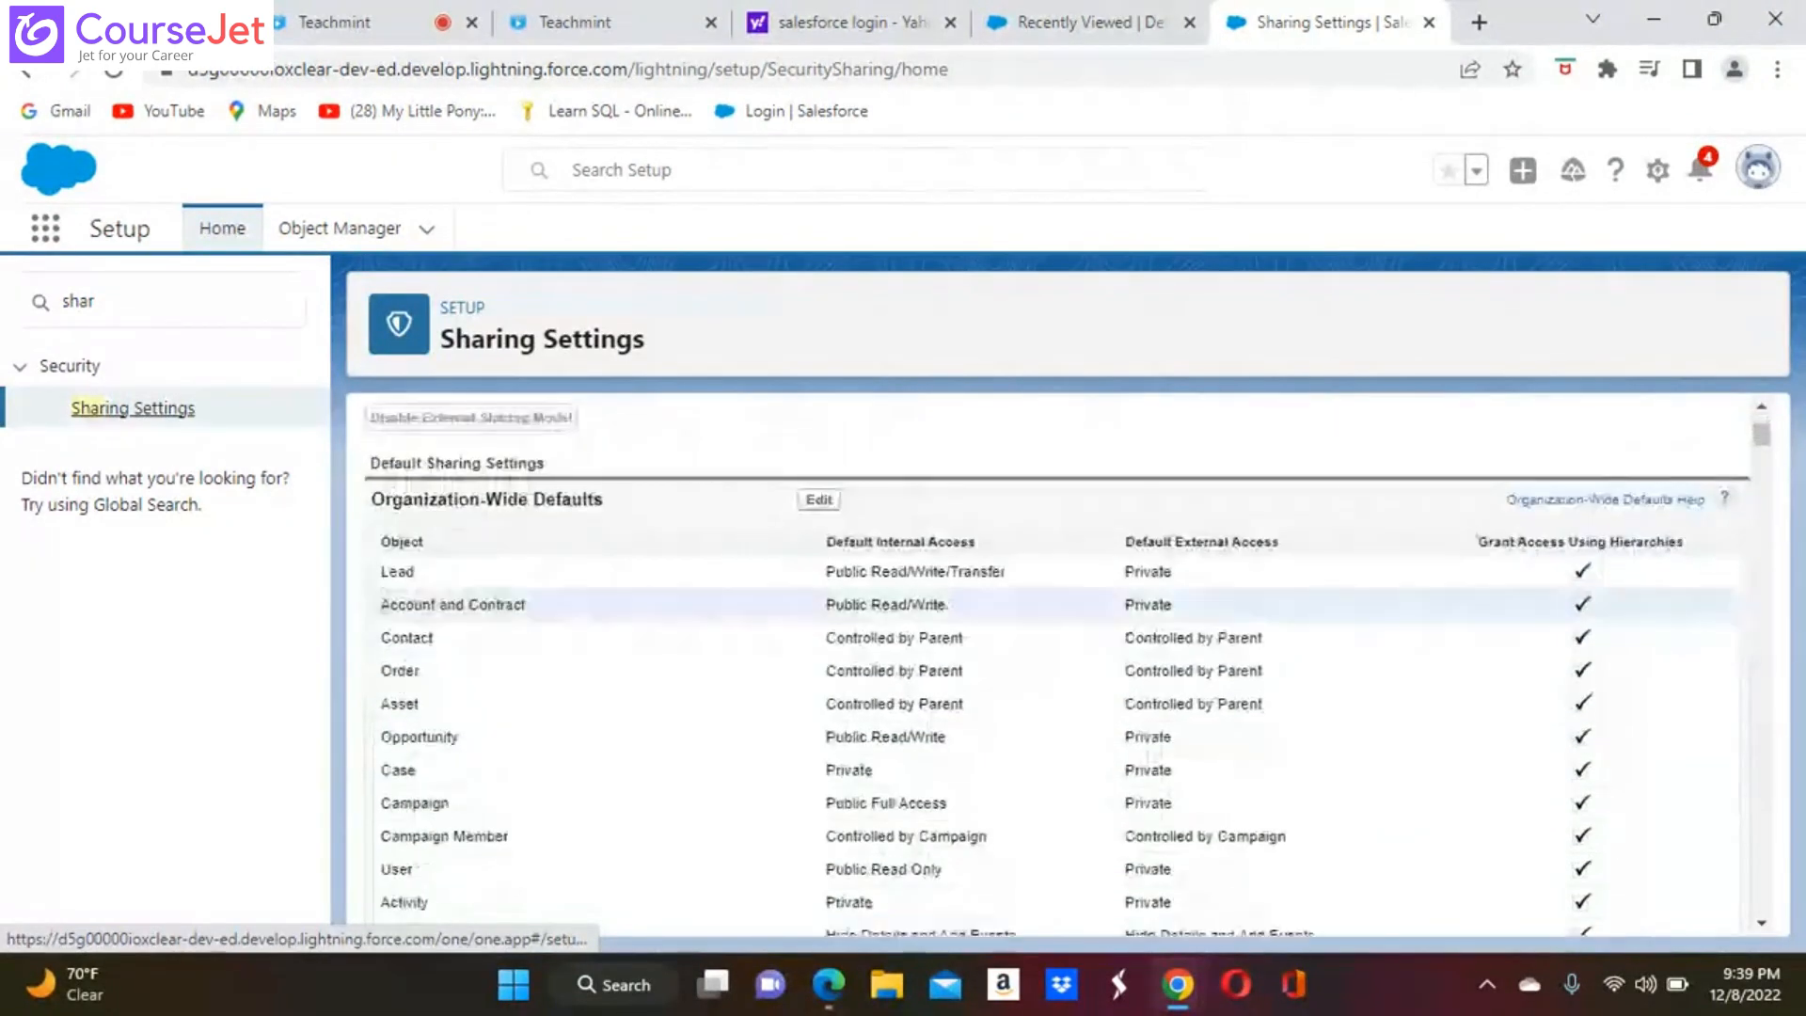
{"action": "scroll", "coordinate": [1018, 602], "scroll_direction": "up", "scroll_amount": 1}
{"action": "scroll", "coordinate": [1019, 602], "scroll_direction": "down", "scroll_amount": 10}
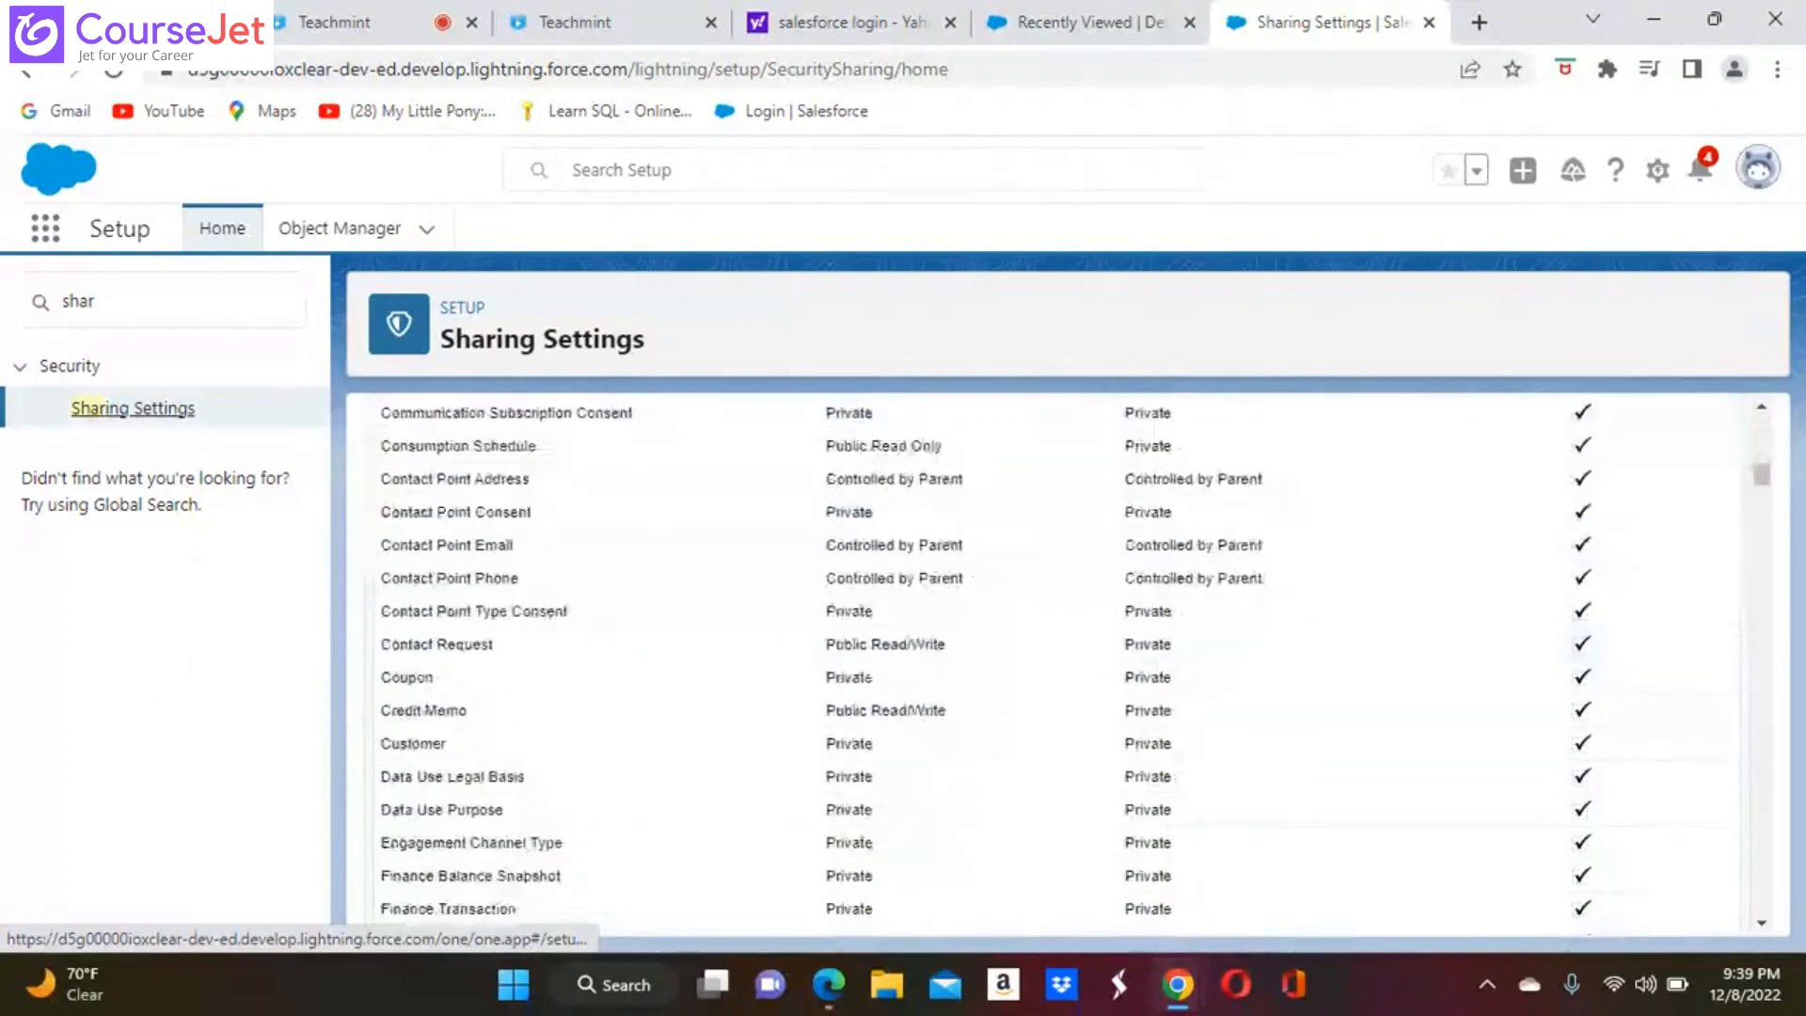
{"action": "scroll", "coordinate": [1018, 602], "scroll_direction": "up", "scroll_amount": 10}
{"action": "scroll", "coordinate": [1018, 602], "scroll_direction": "up", "scroll_amount": 4}
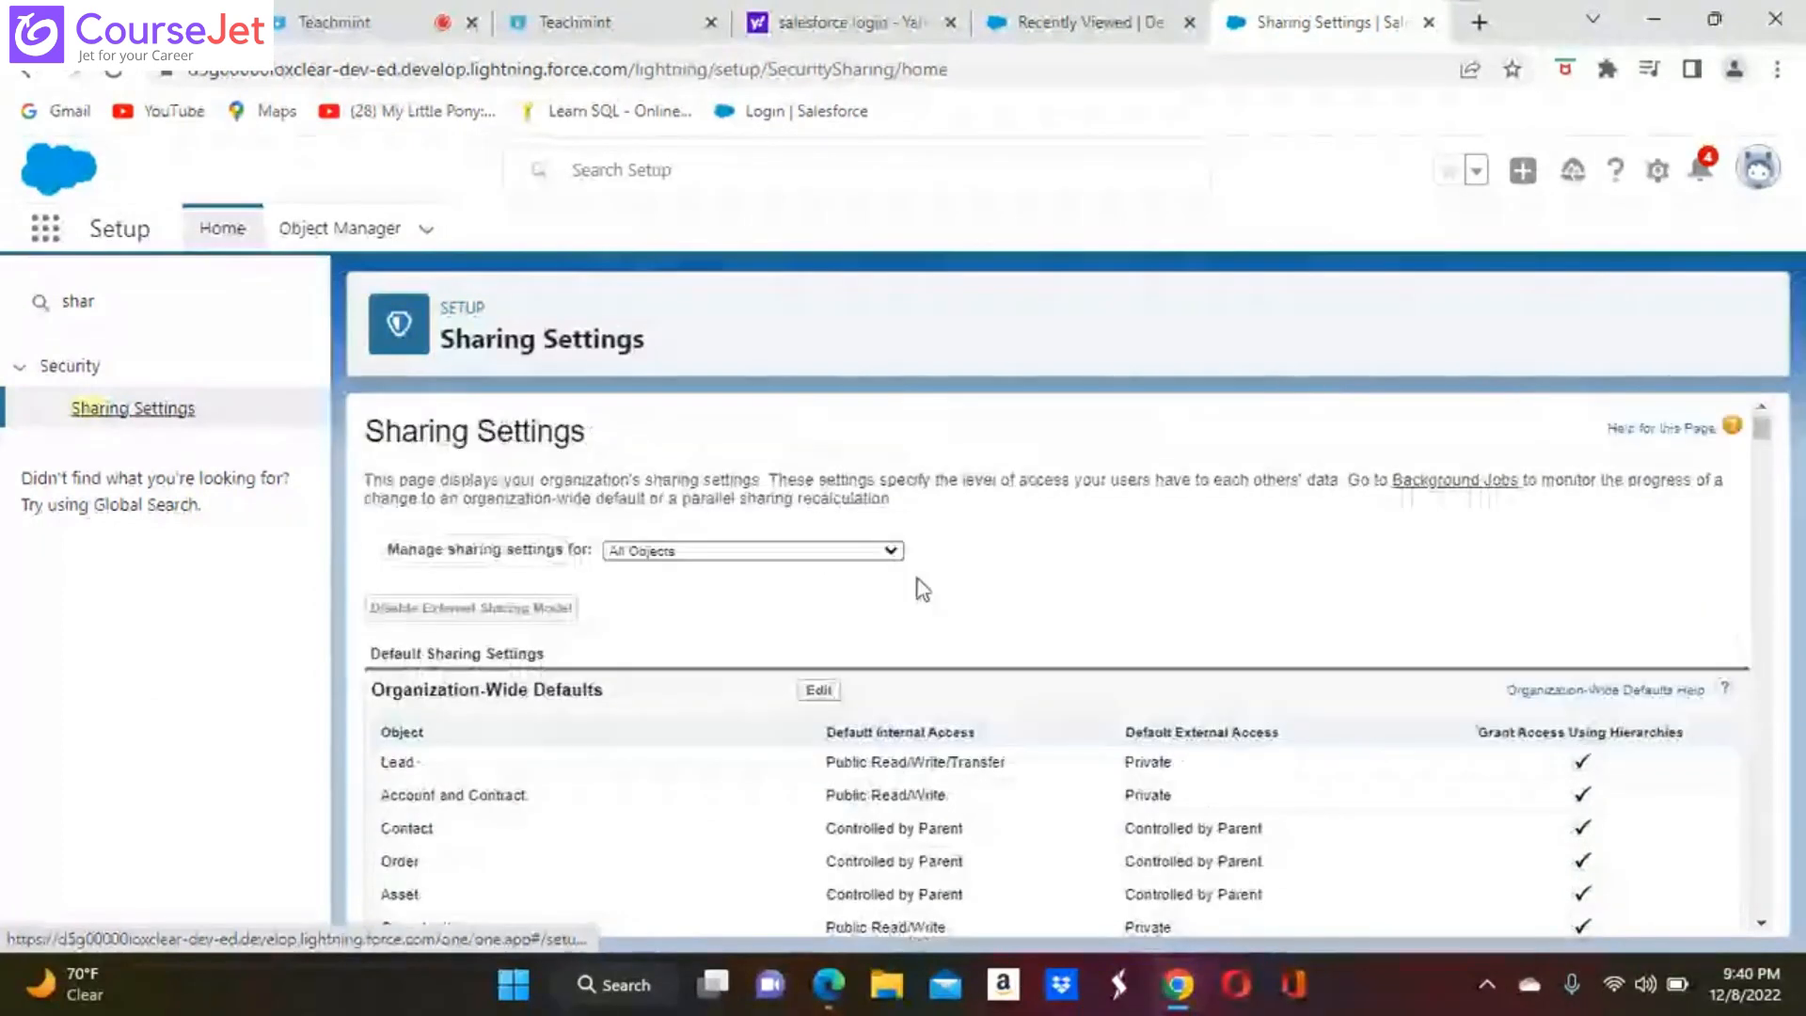
{"action": "left_click", "coordinate": [818, 691]}
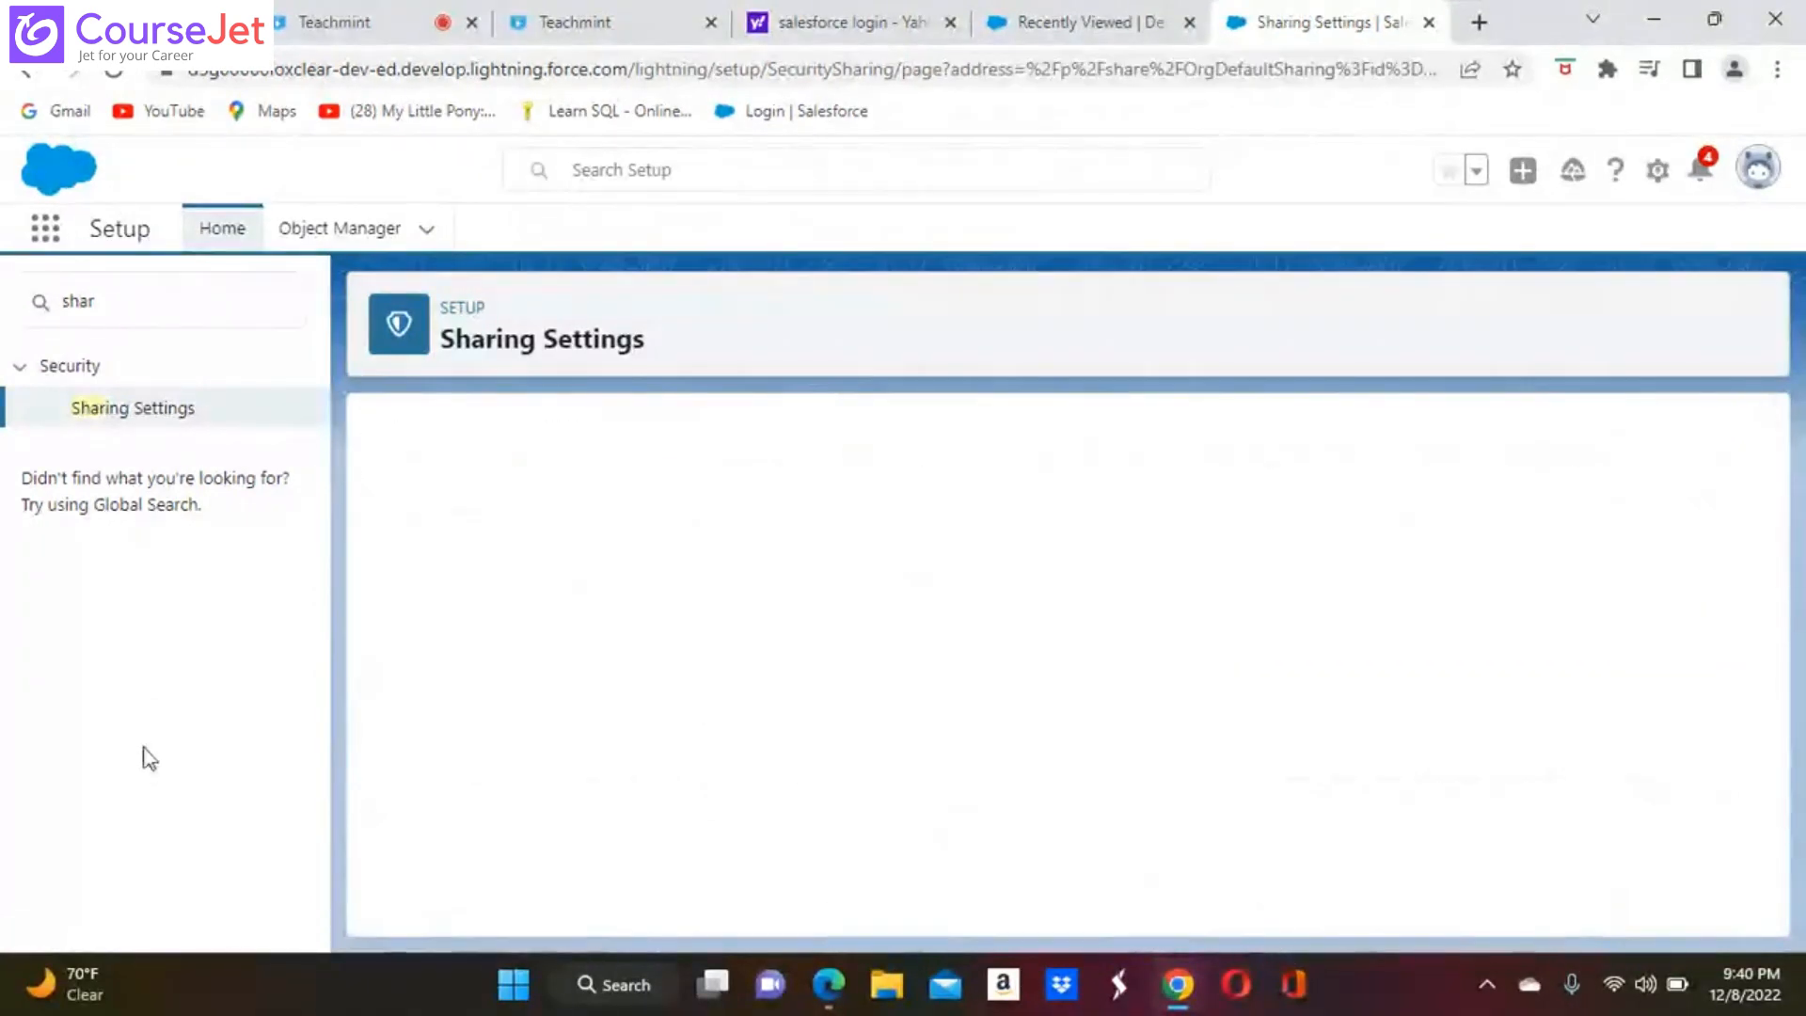
{"action": "scroll", "coordinate": [1058, 658], "scroll_direction": "down", "scroll_amount": 15}
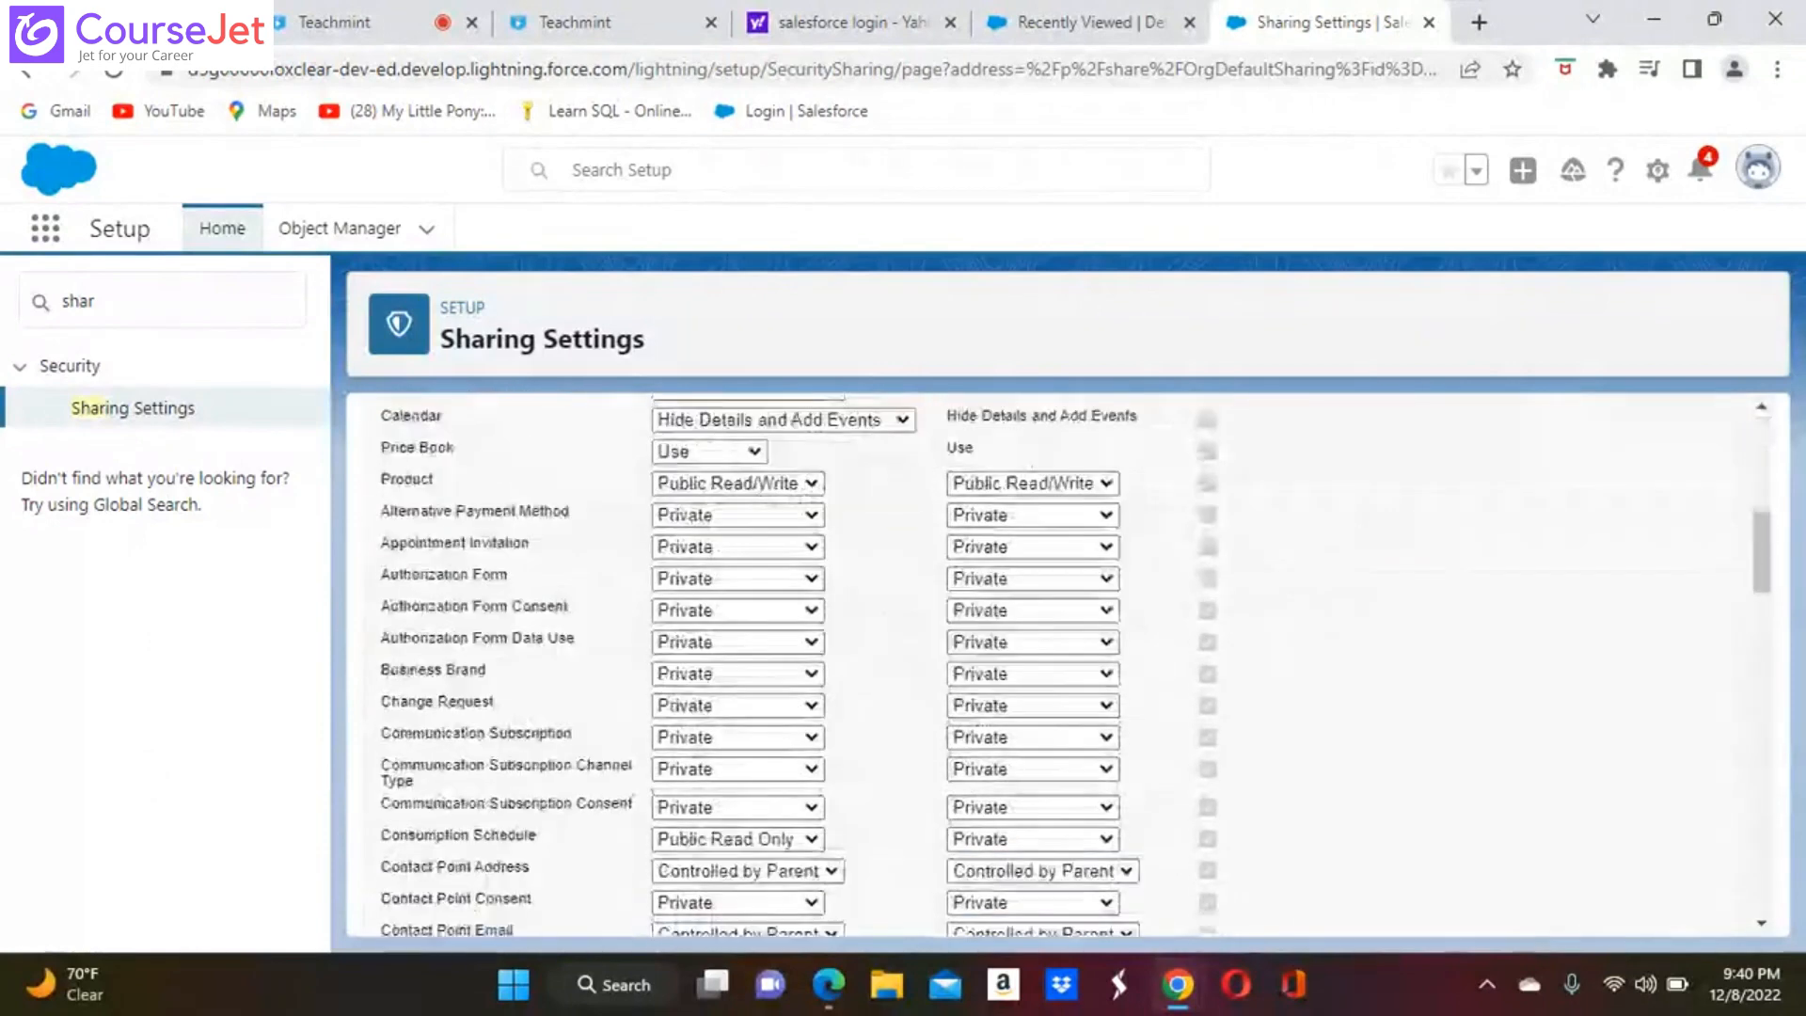
{"action": "scroll", "coordinate": [1058, 658], "scroll_direction": "down", "scroll_amount": 15}
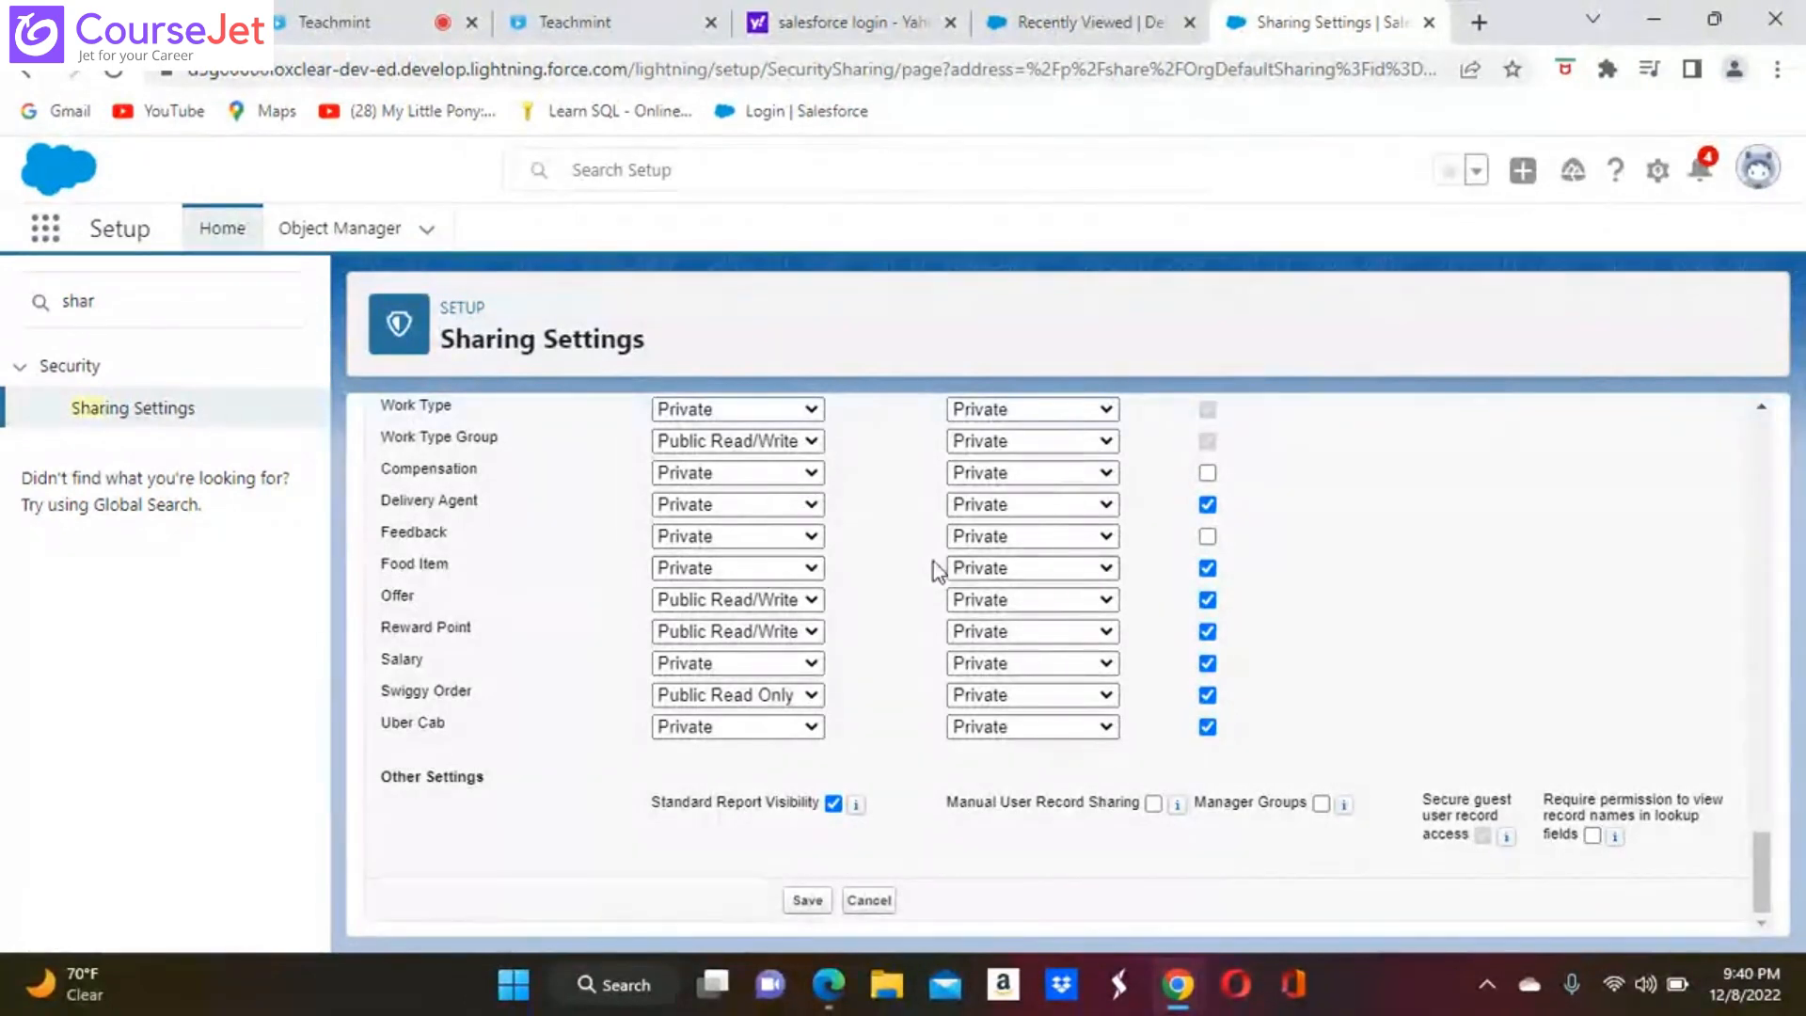
{"action": "left_click", "coordinate": [808, 903]}
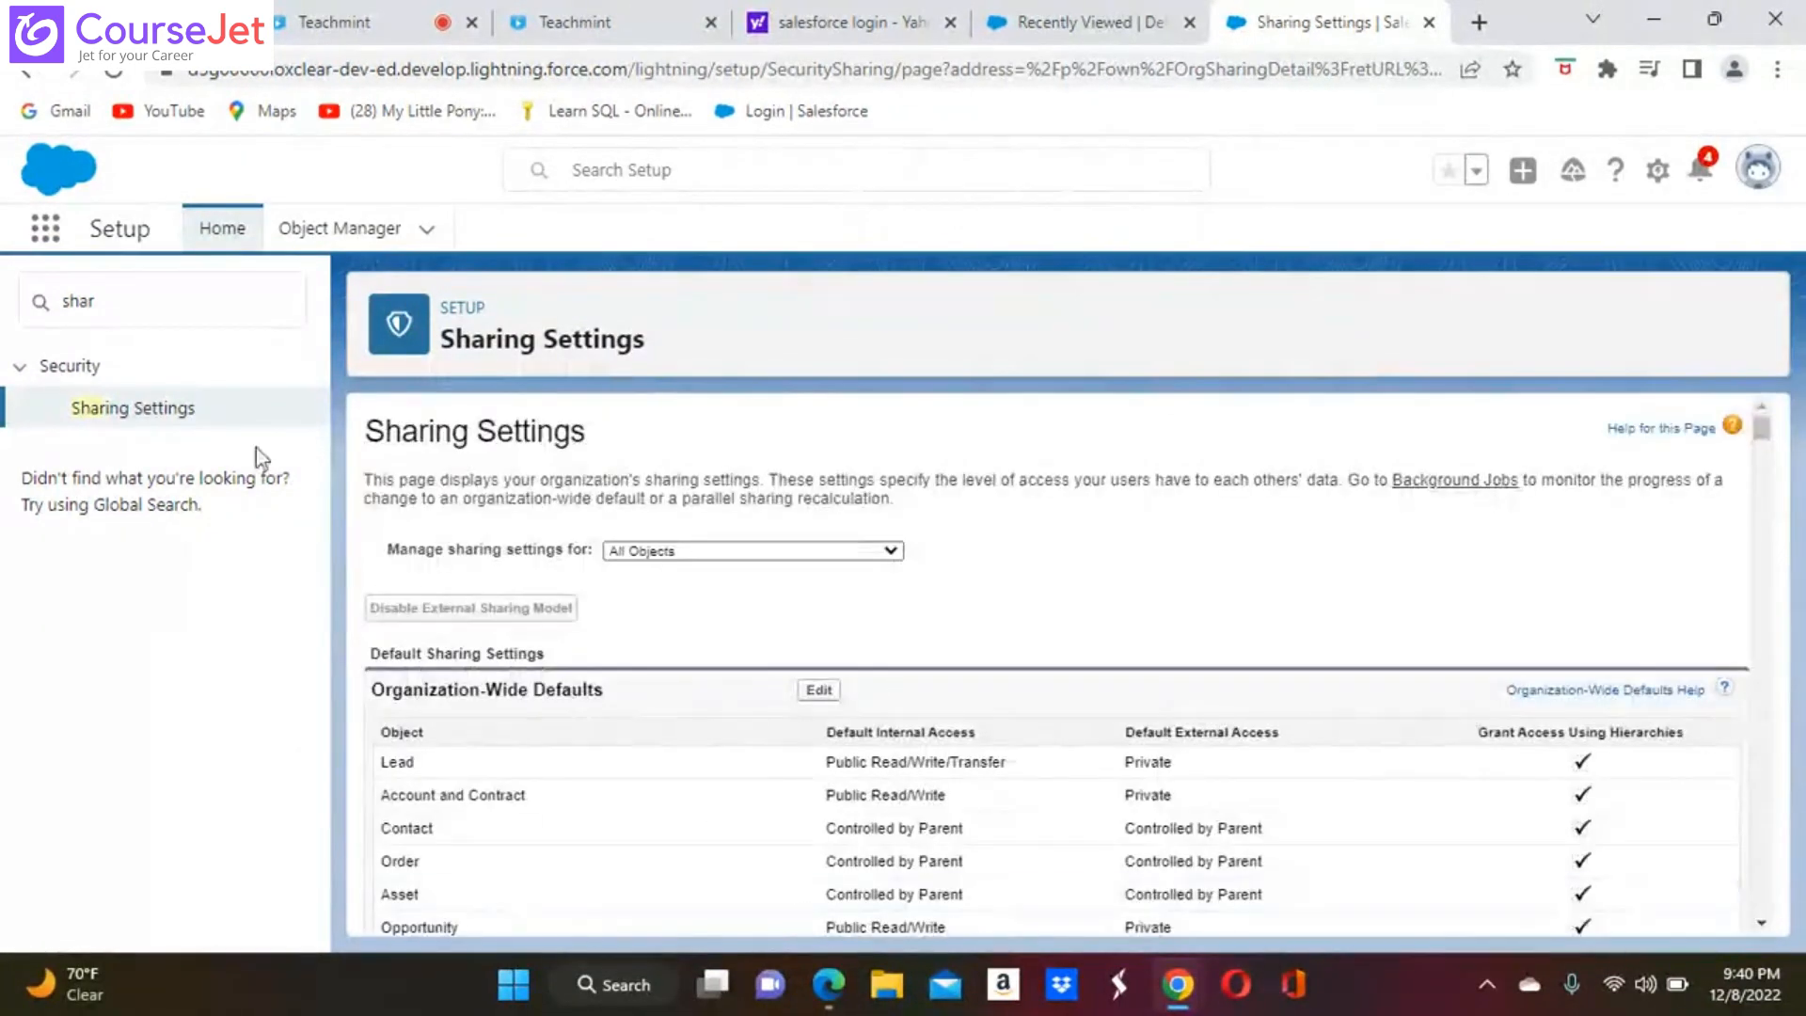
Return to the administrator's Delivery Agents page and open another Setup page from it
{"action": "left_click", "coordinate": [829, 985]}
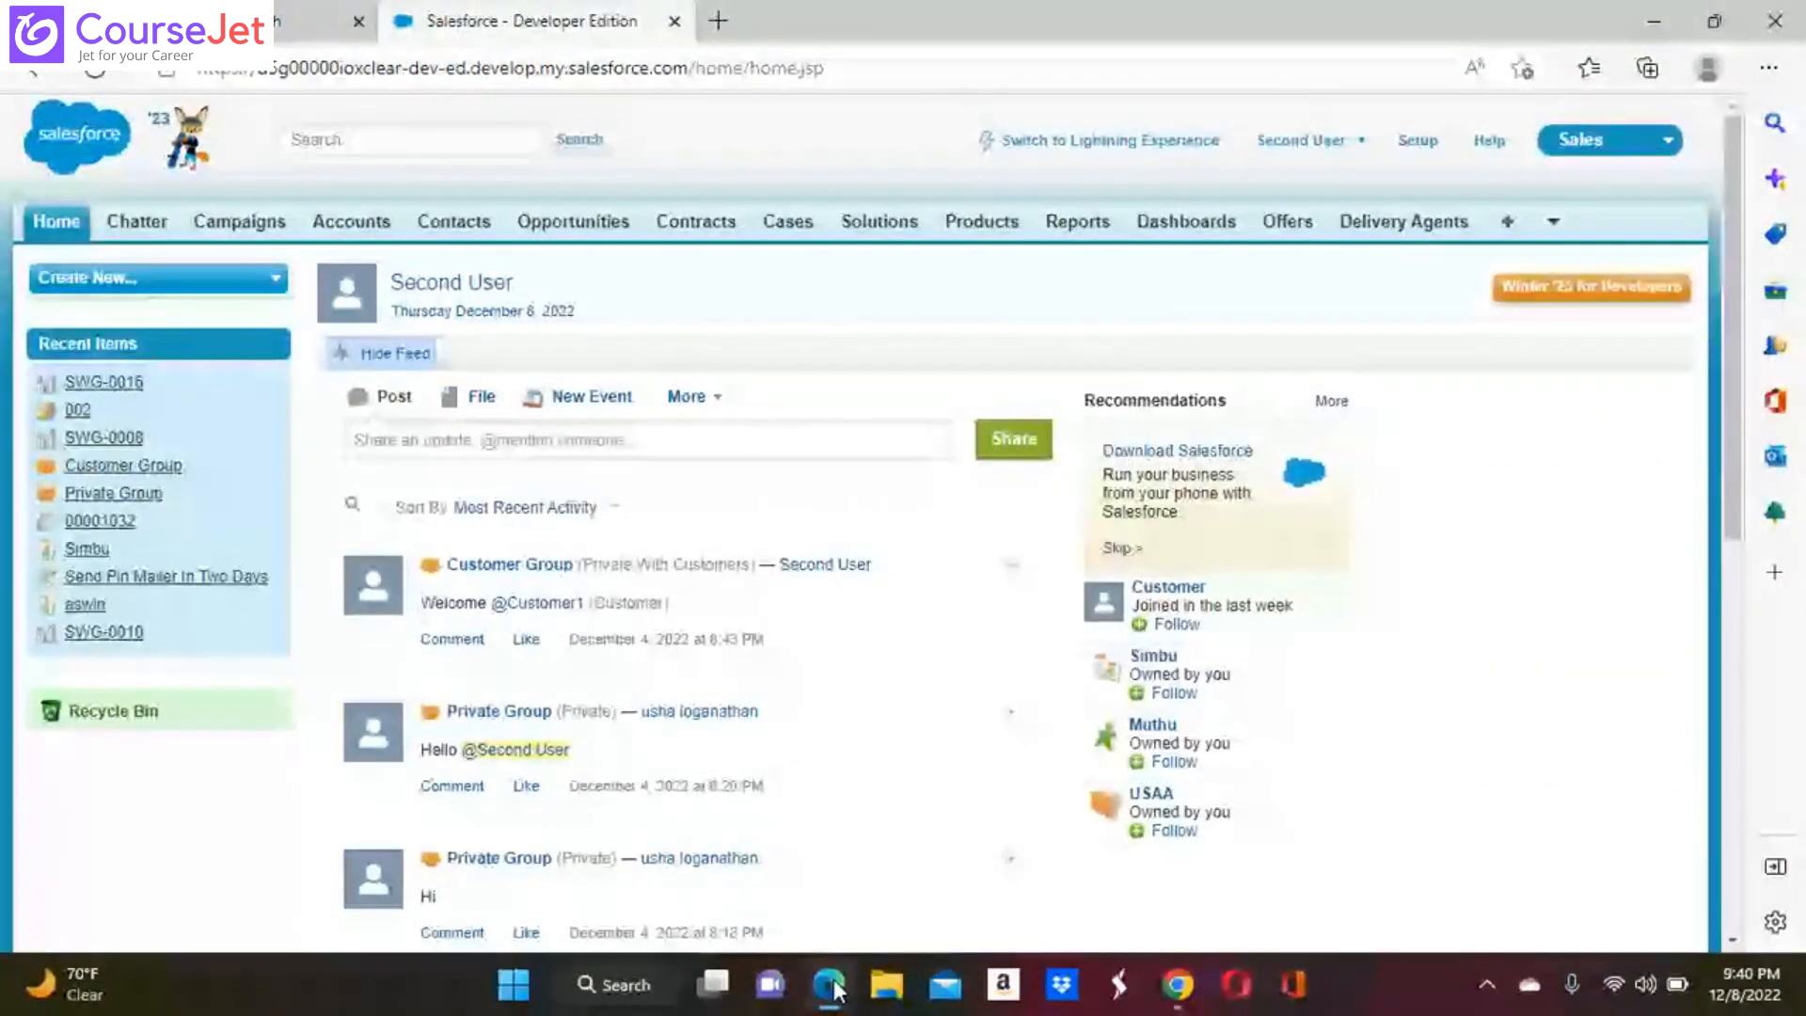
{"action": "left_click", "coordinate": [831, 986]}
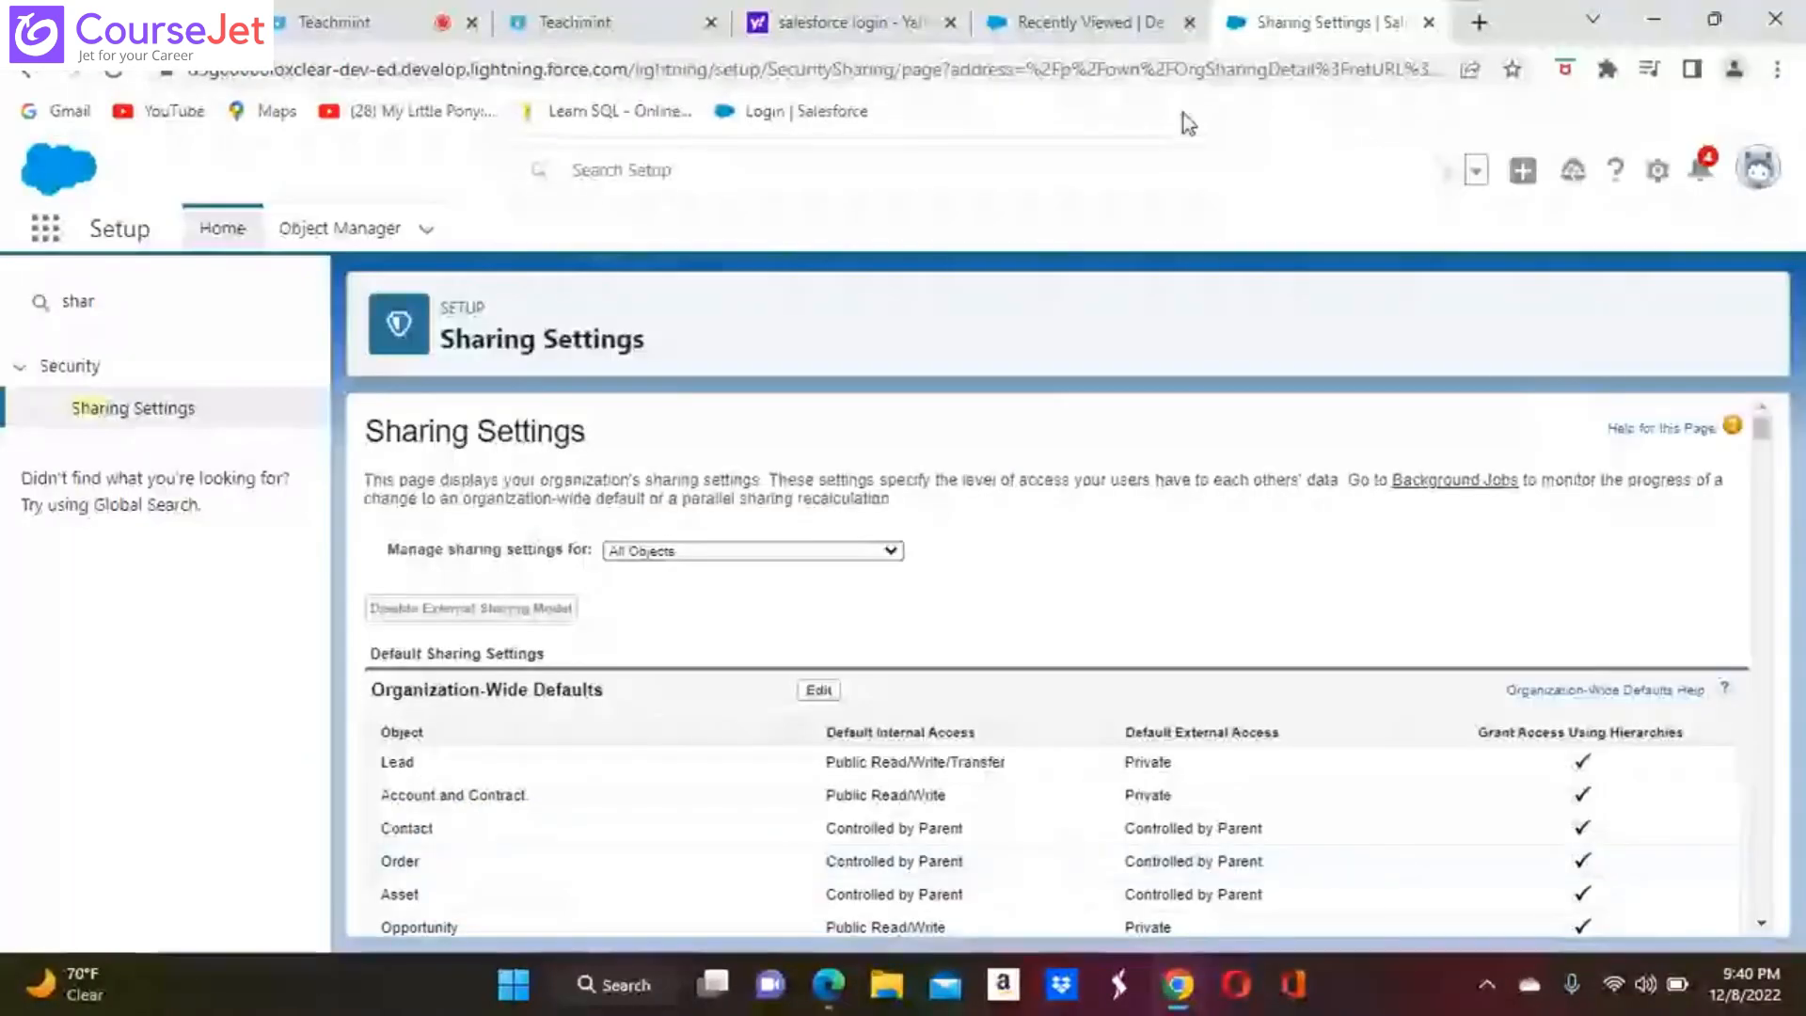
{"action": "left_click", "coordinate": [1068, 21]}
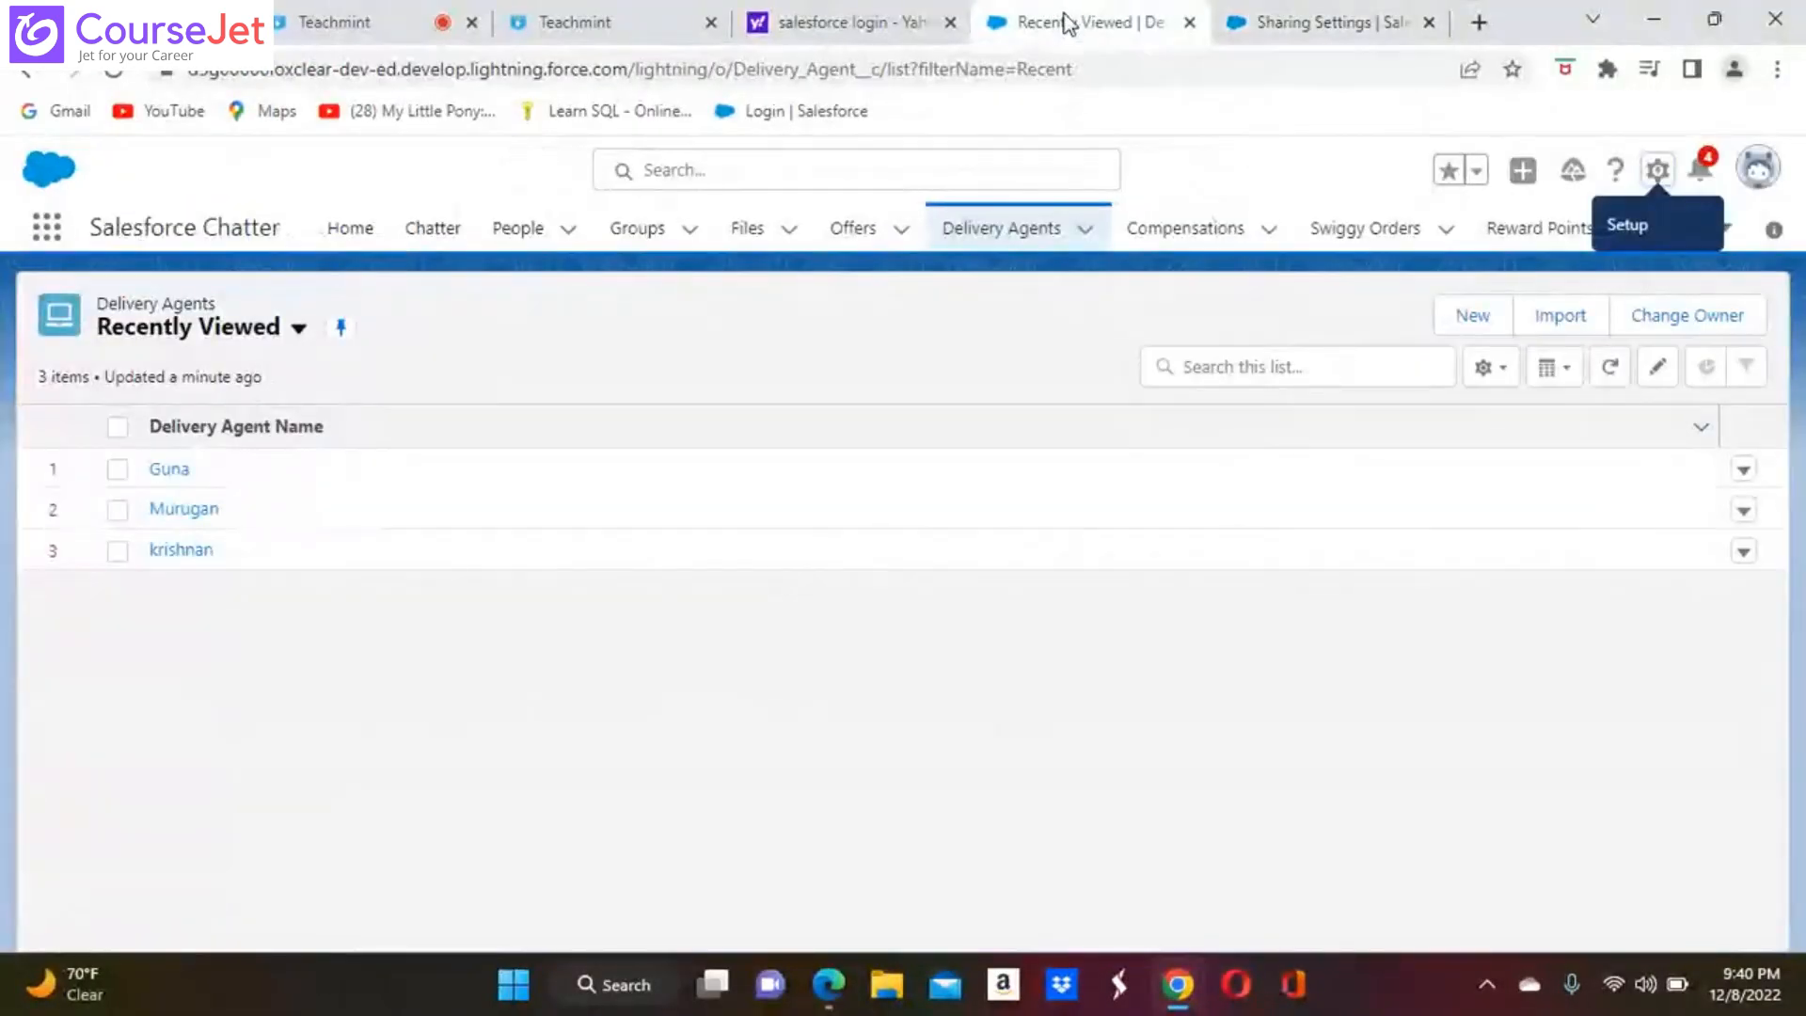
{"action": "left_click", "coordinate": [827, 26]}
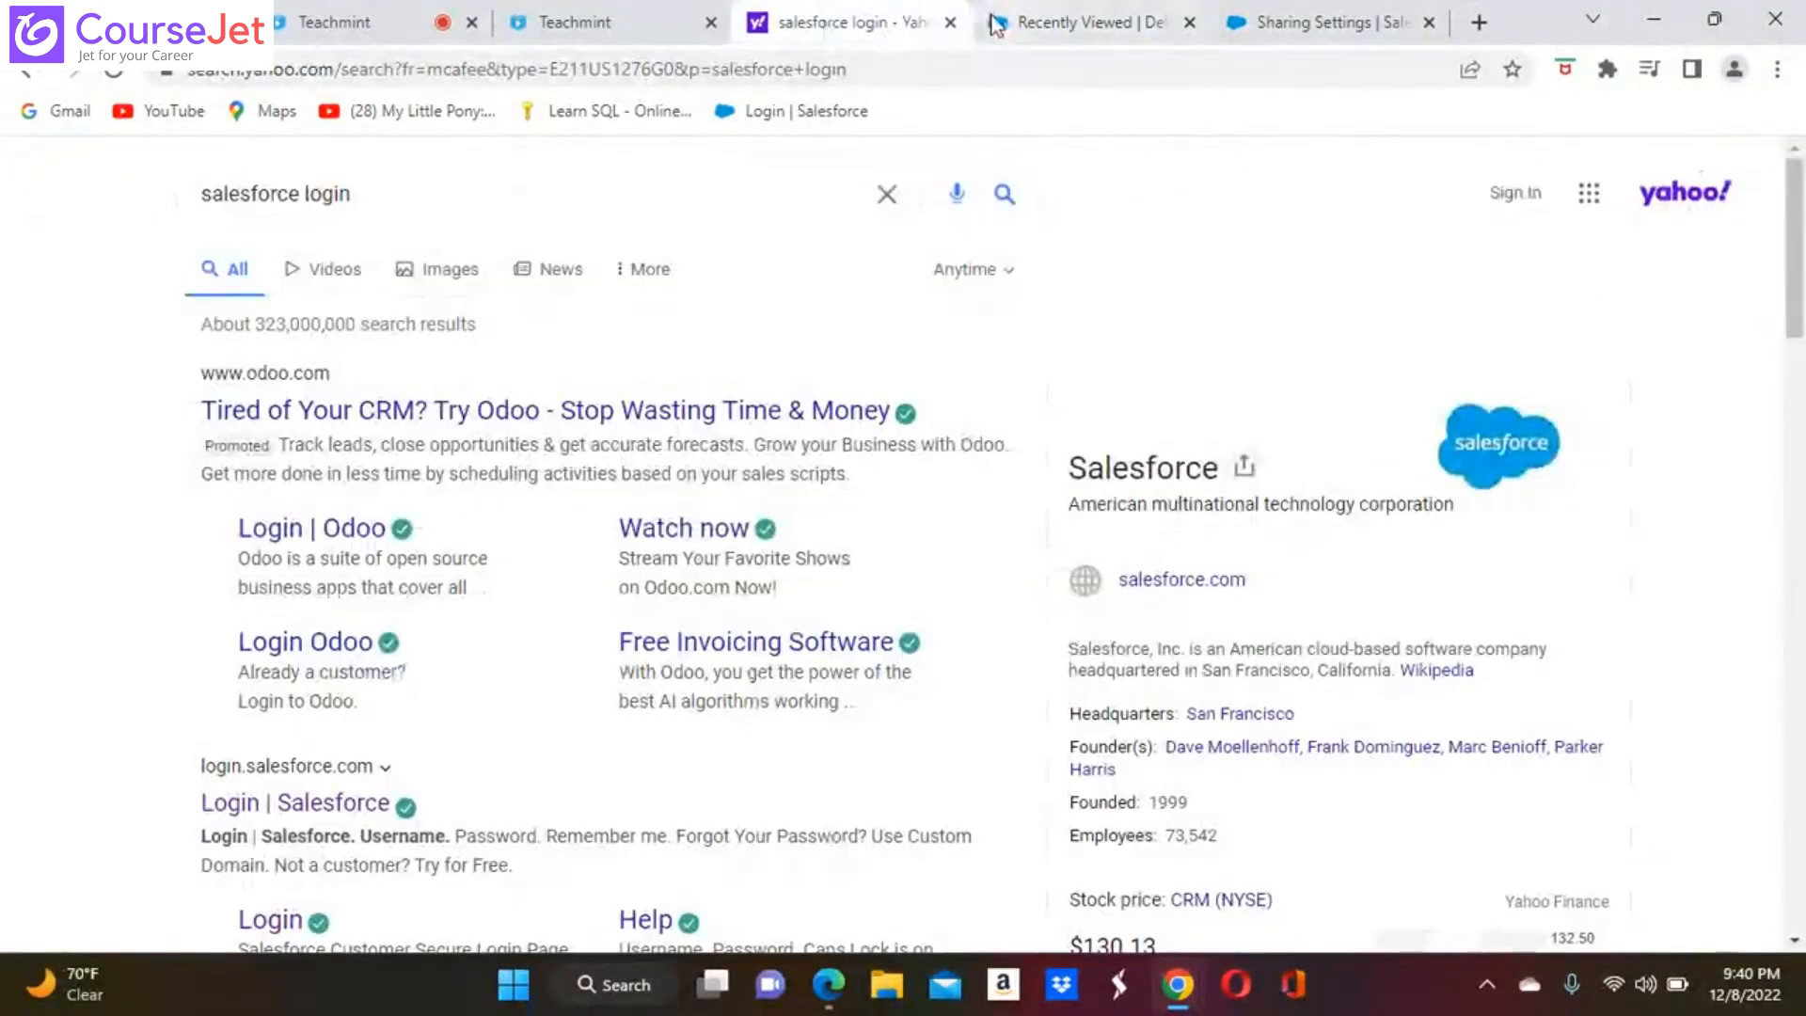
{"action": "left_click", "coordinate": [1025, 23]}
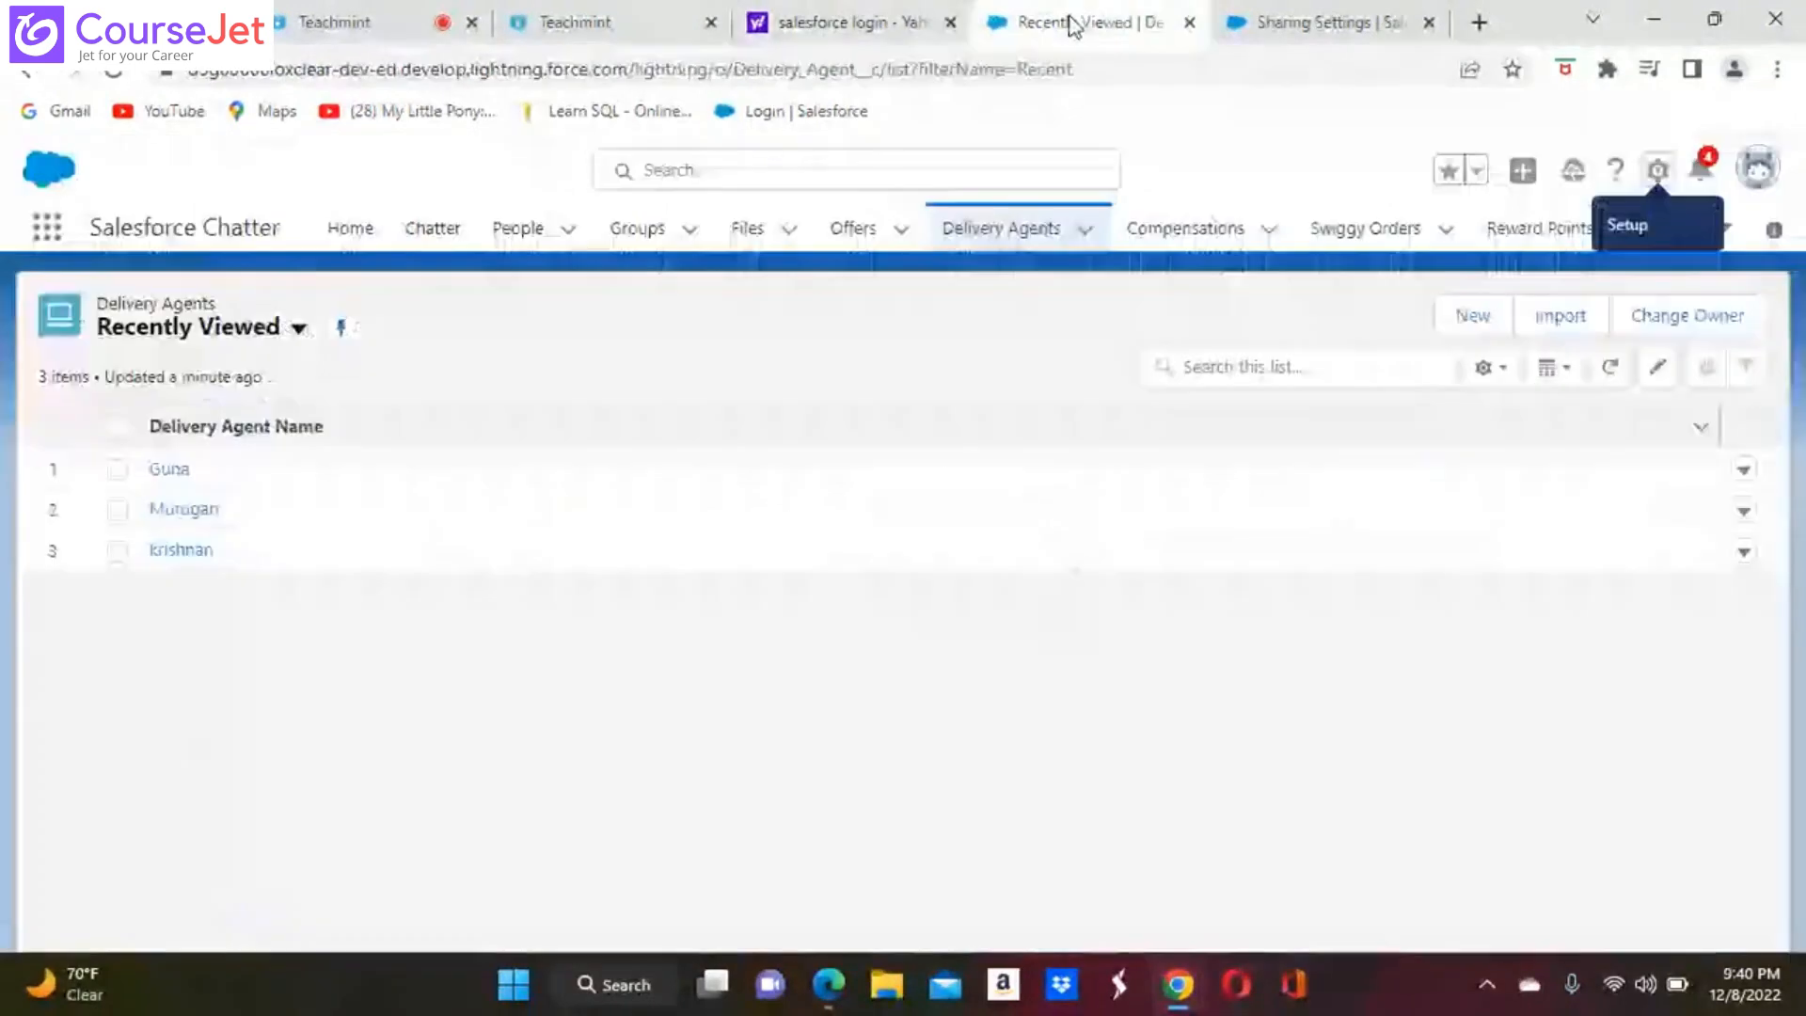
{"action": "left_click", "coordinate": [1657, 169]}
{"action": "left_click", "coordinate": [1539, 247]}
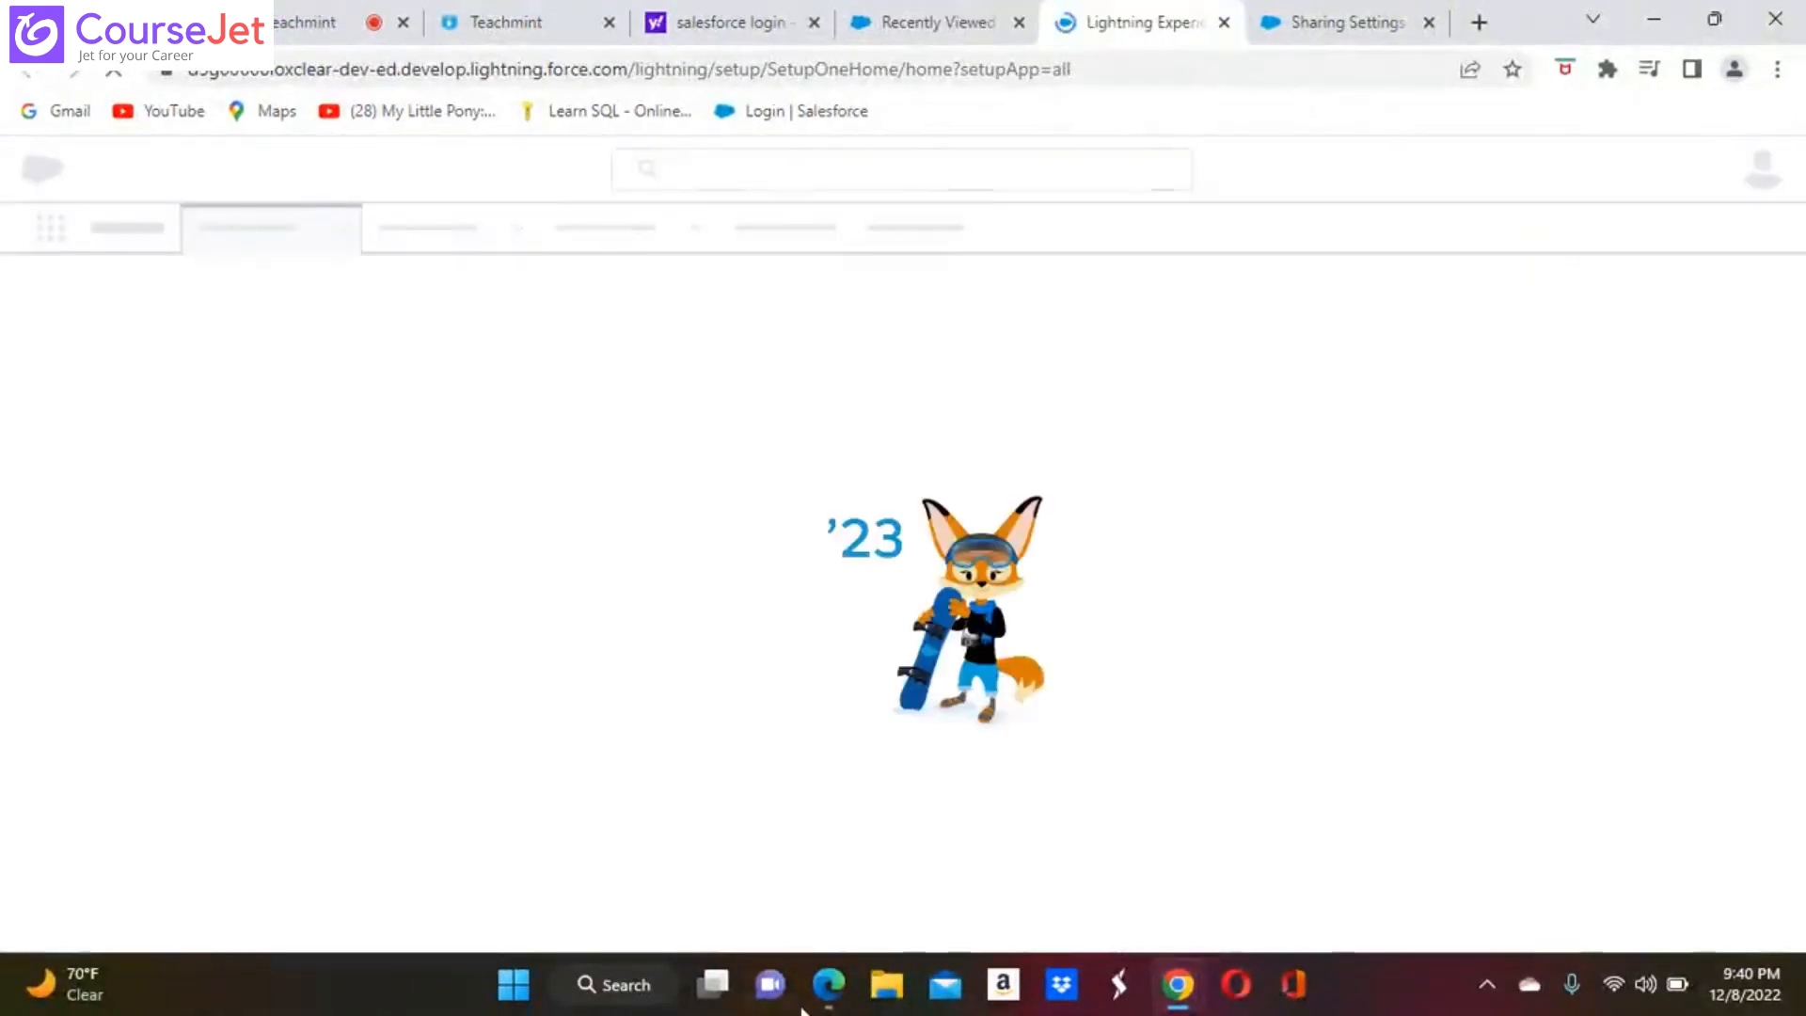
Switch to the Second User session in Microsoft Edge and display the All view of Food Items
{"action": "left_click", "coordinate": [827, 985]}
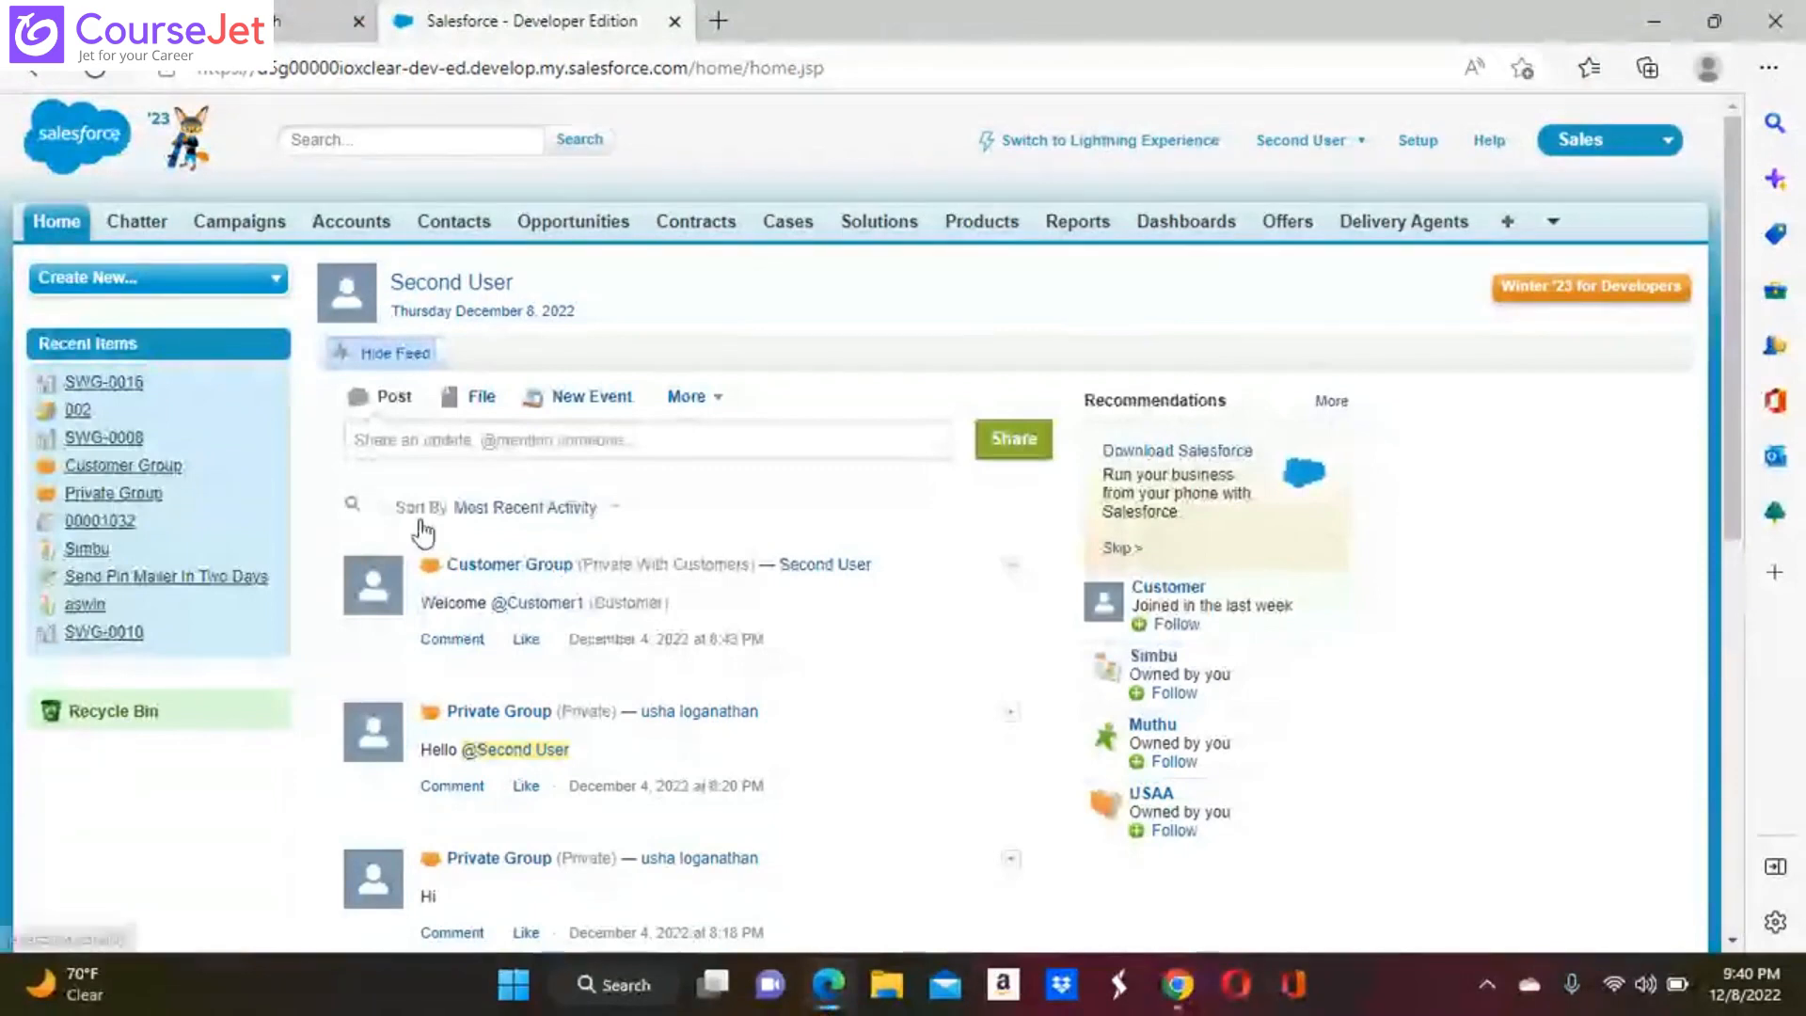
{"action": "left_click", "coordinate": [1552, 223]}
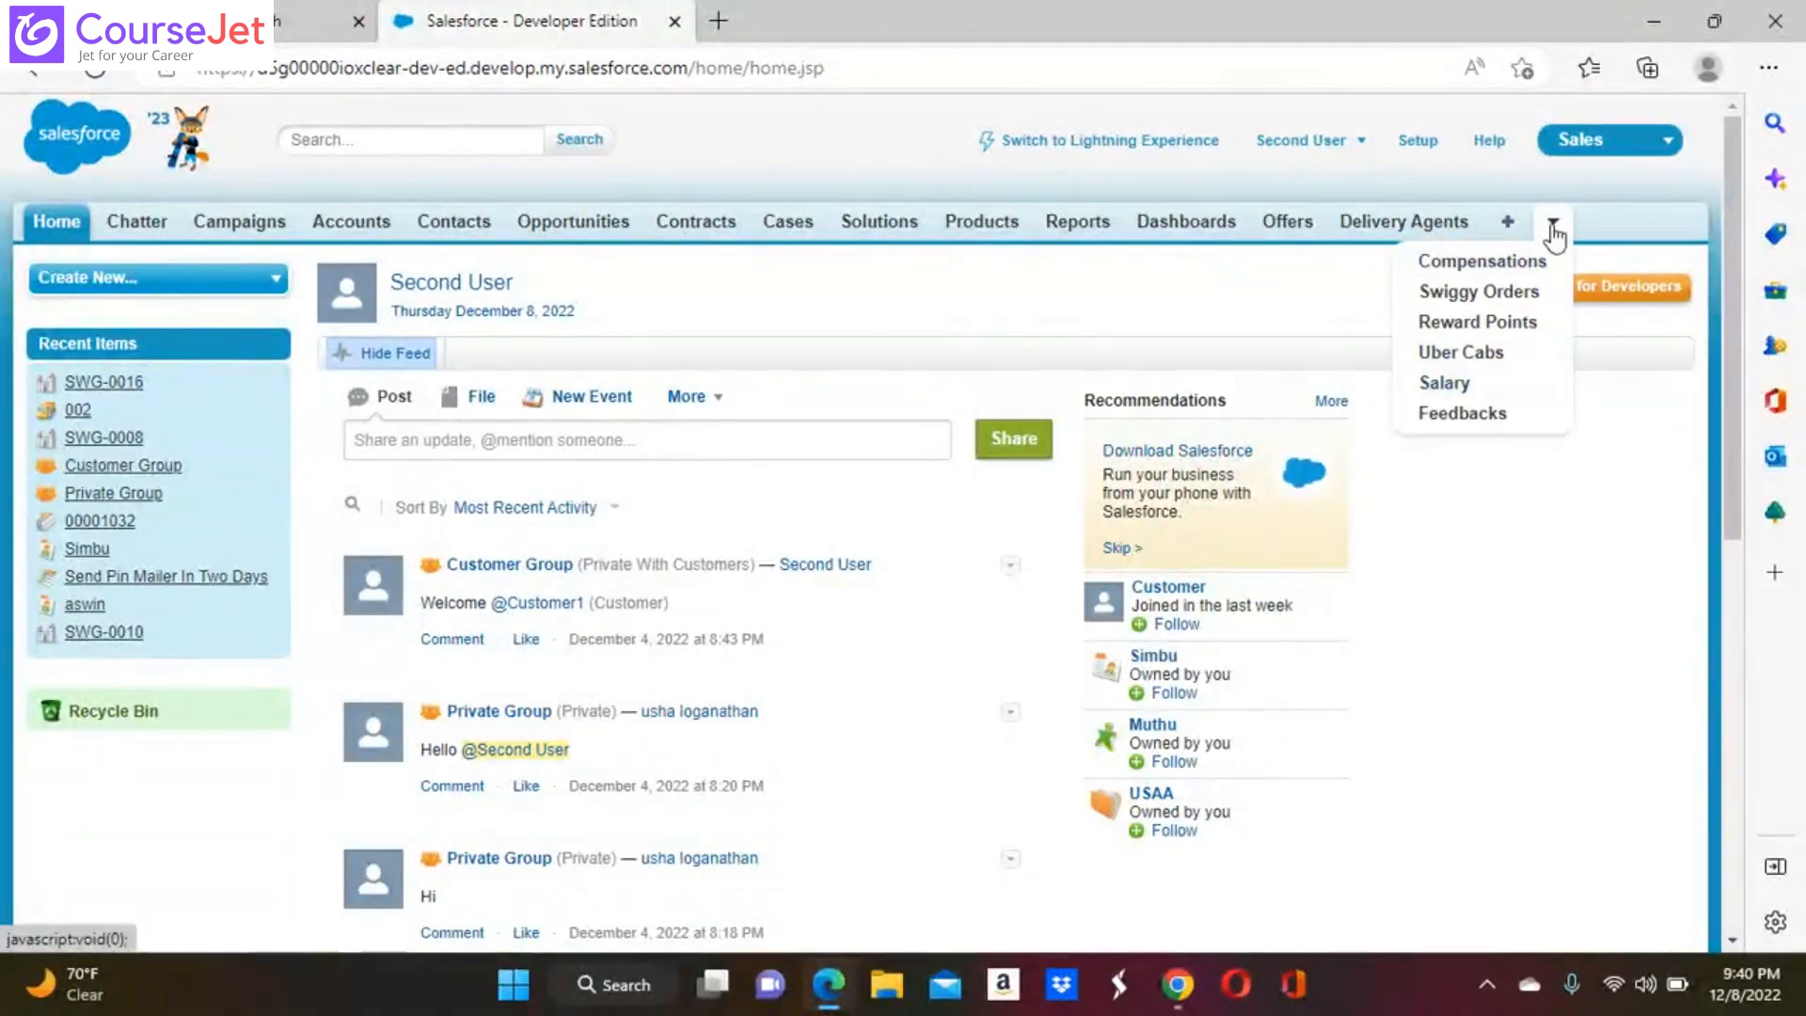
{"action": "left_click", "coordinate": [1509, 227]}
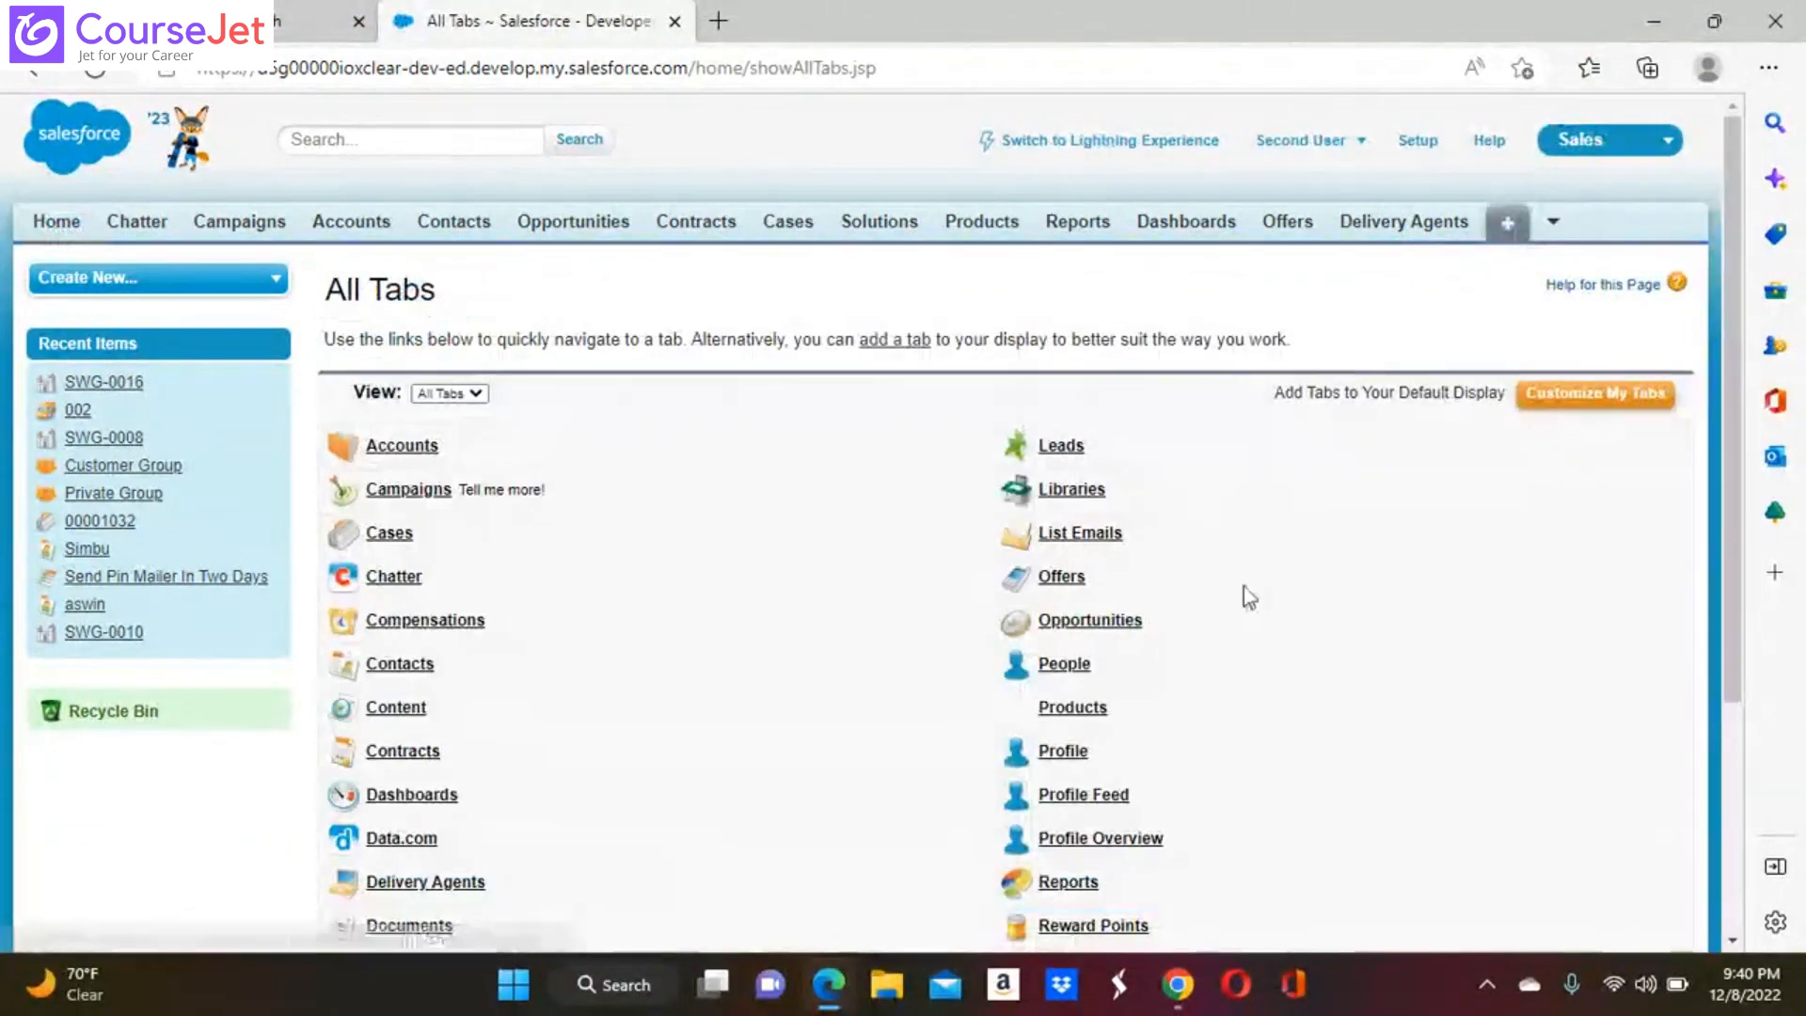
{"action": "scroll", "coordinate": [528, 704], "scroll_direction": "down", "scroll_amount": 3}
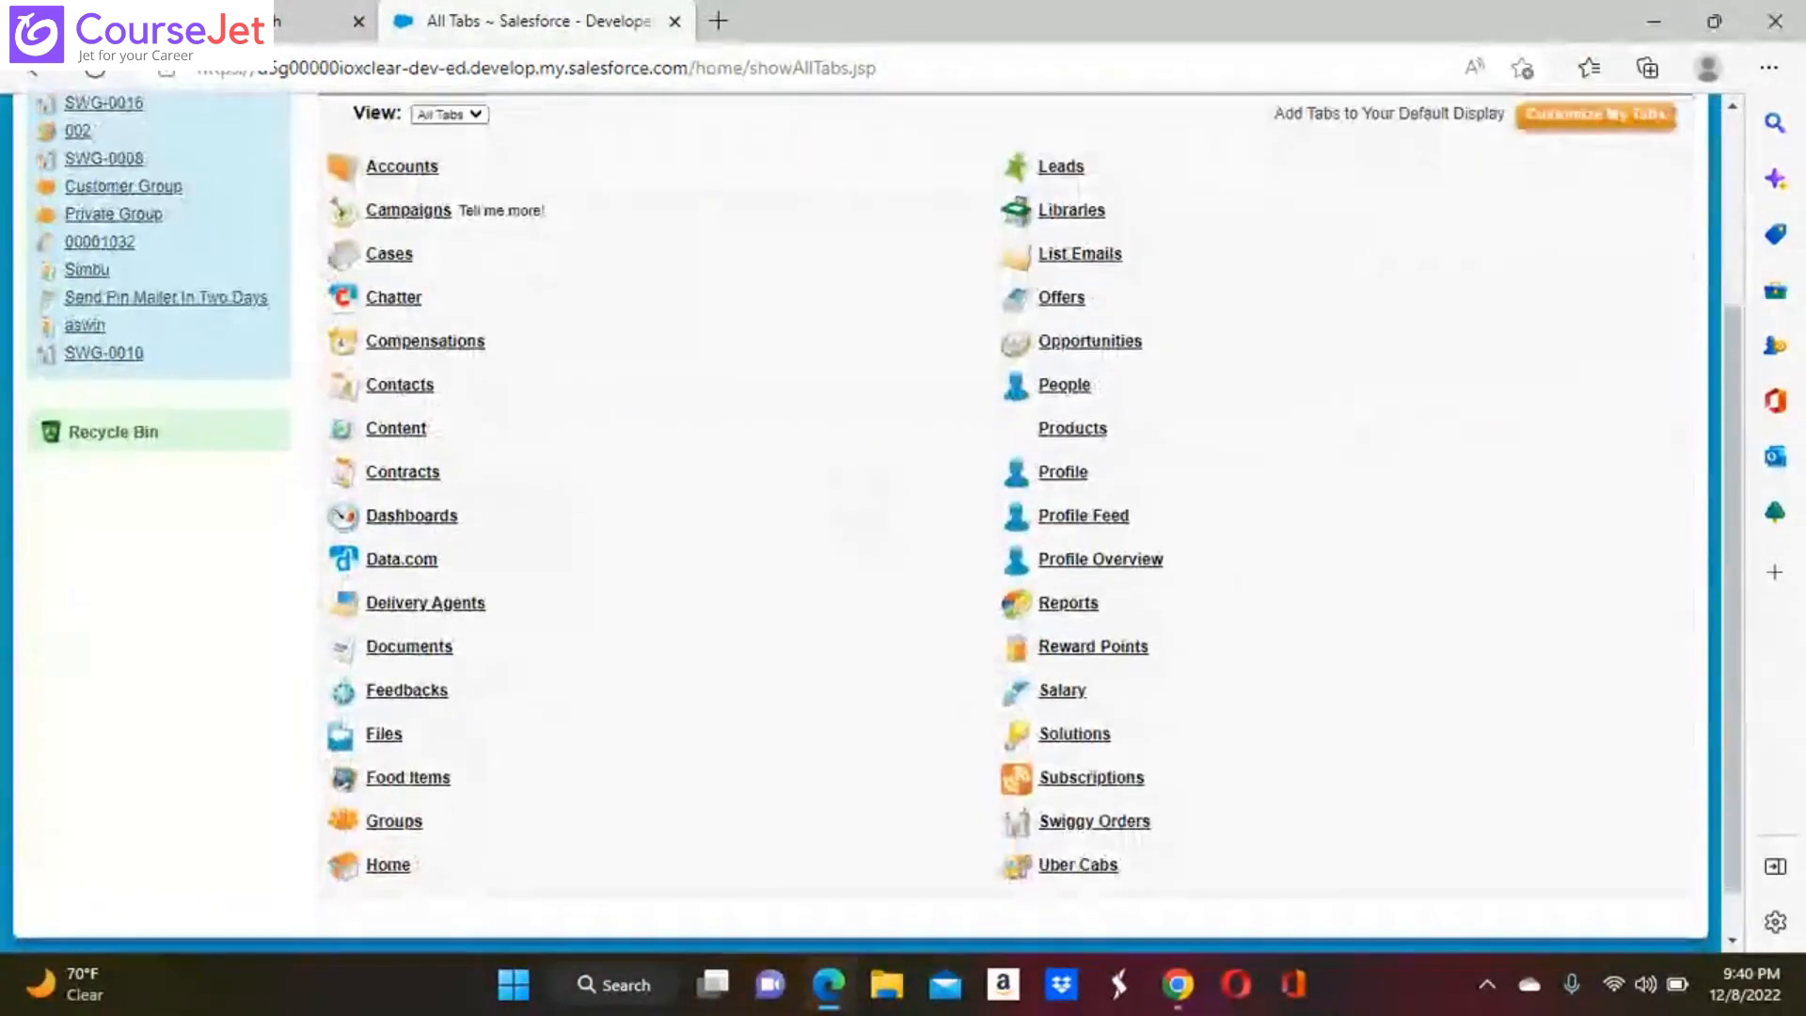
{"action": "left_click", "coordinate": [436, 781]}
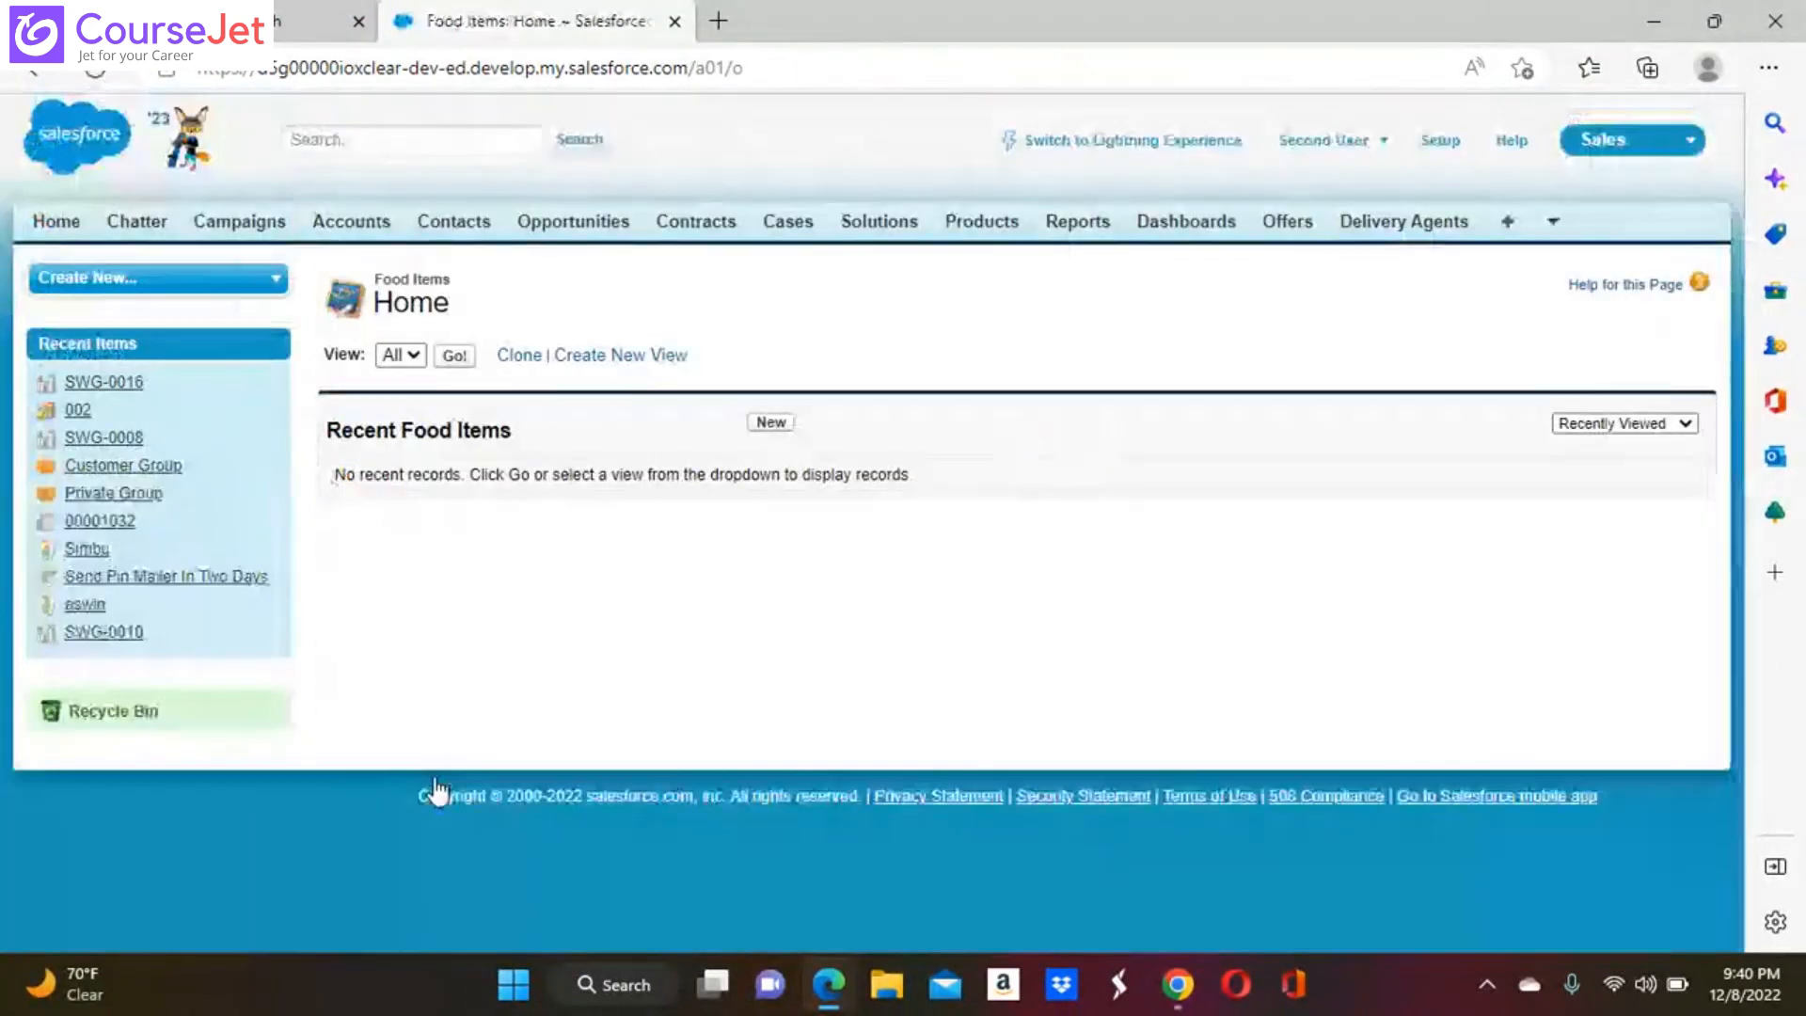
{"action": "left_click", "coordinate": [455, 356]}
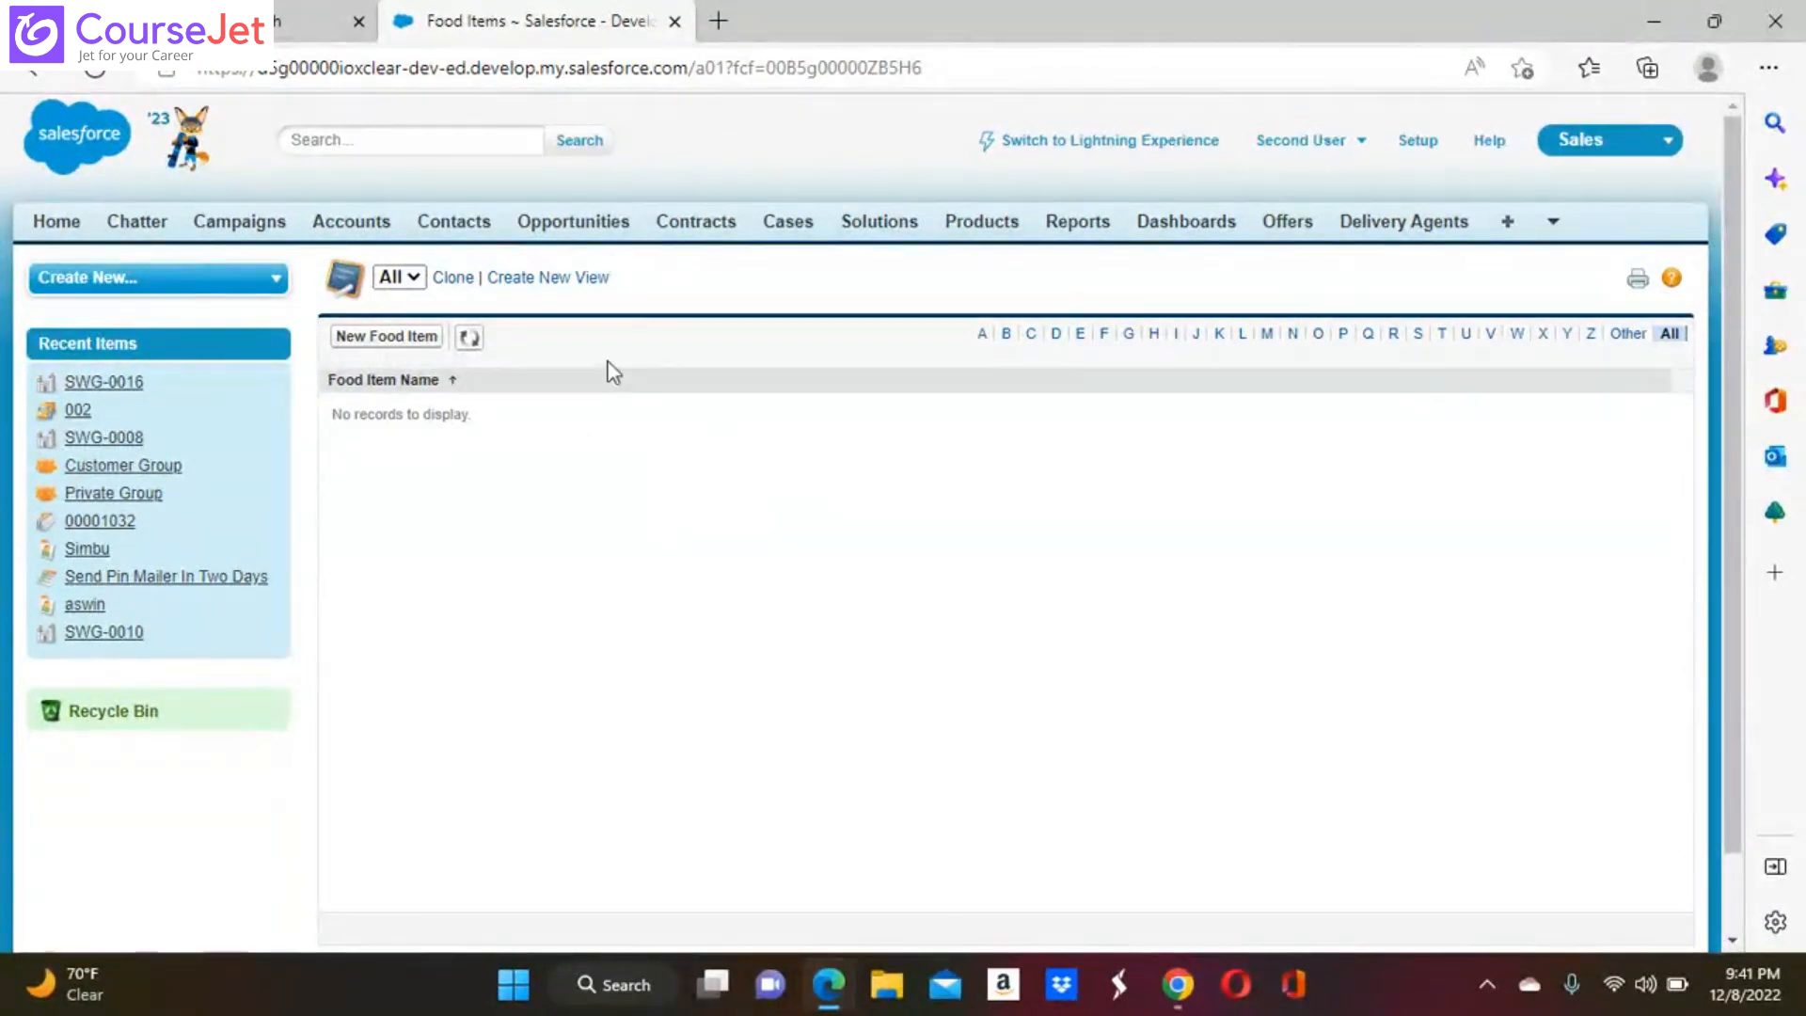
Create a new food item named Puliyogare, leaving the price and approval fields blank, and save it
{"action": "left_click", "coordinate": [399, 337]}
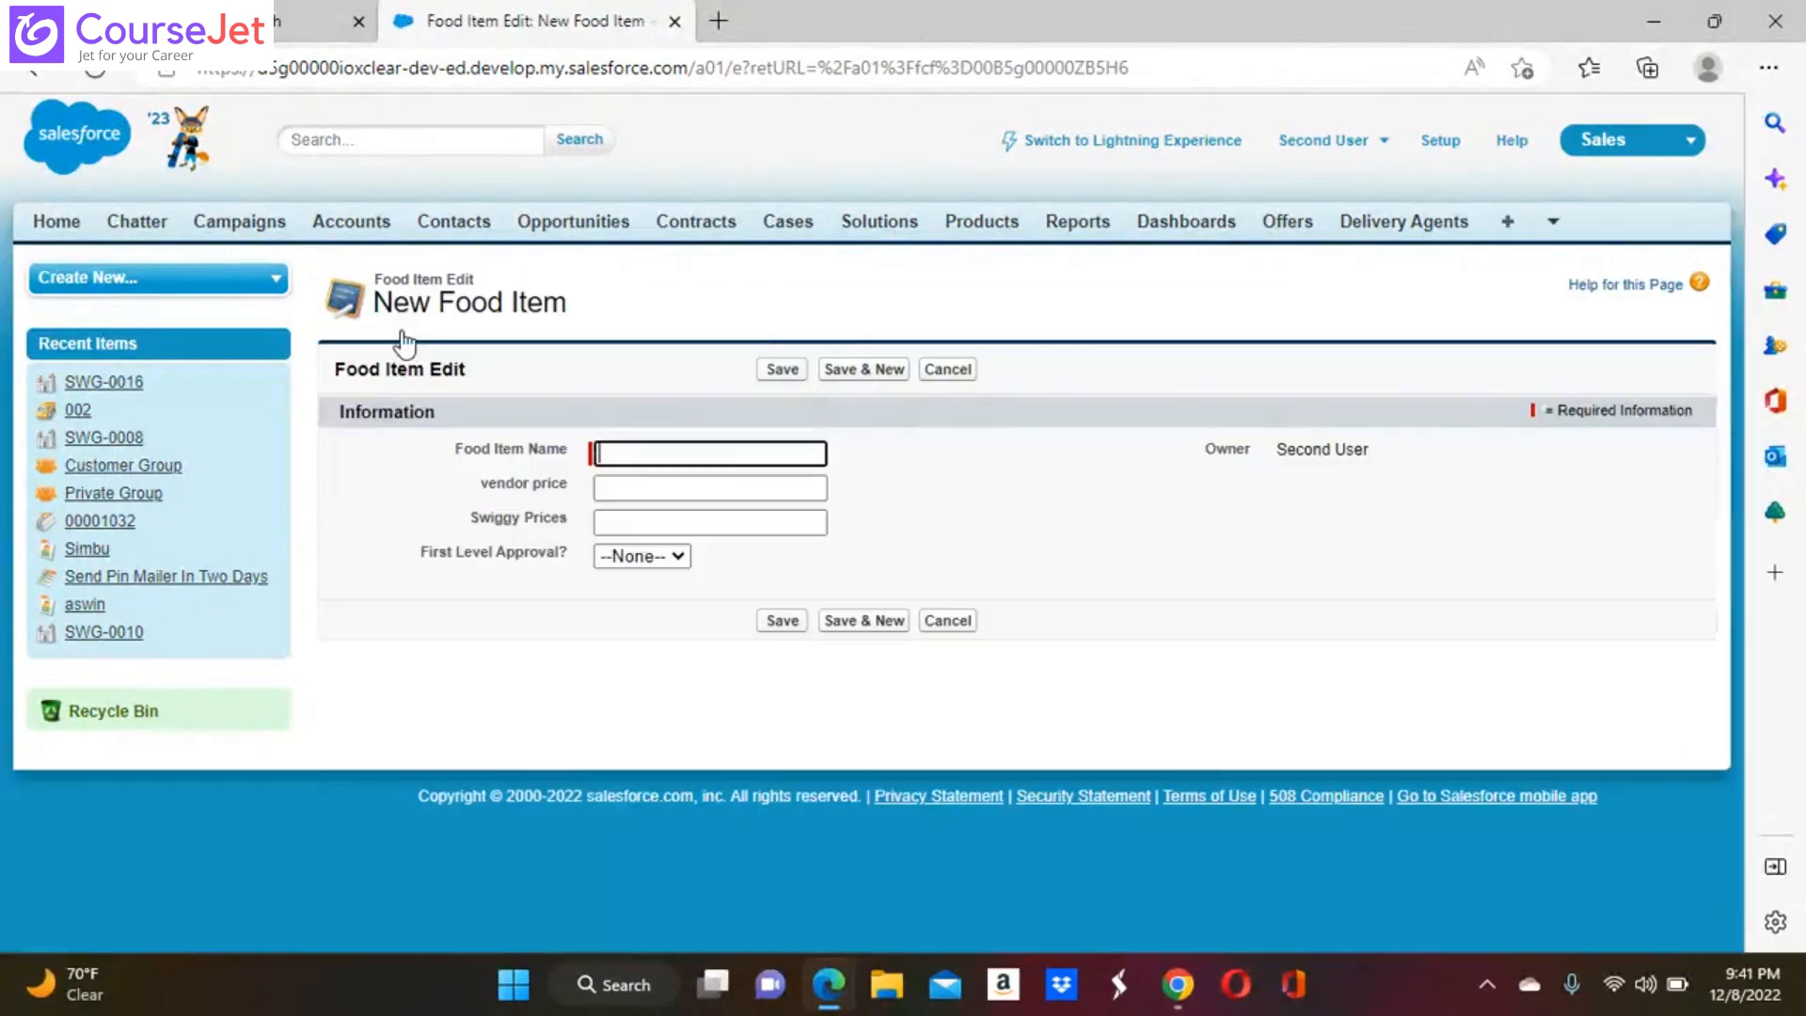
{"action": "left_click", "coordinate": [685, 453]}
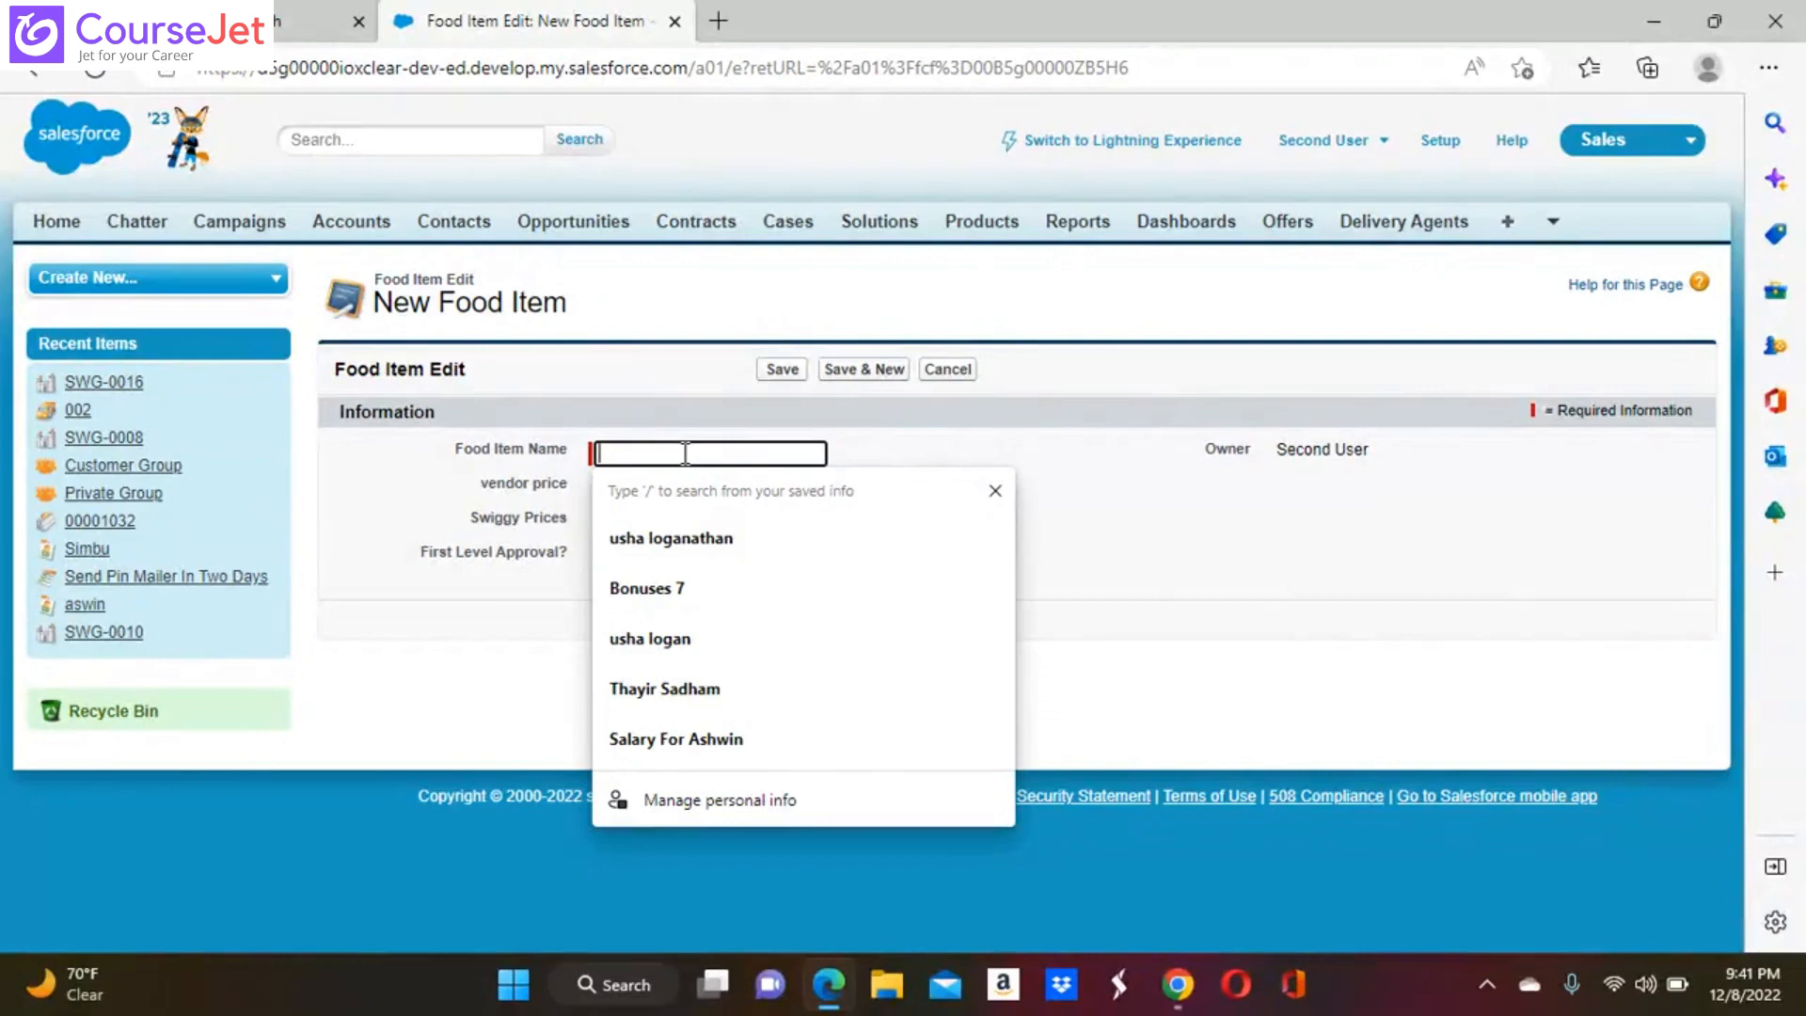
{"action": "left_click", "coordinate": [783, 373]}
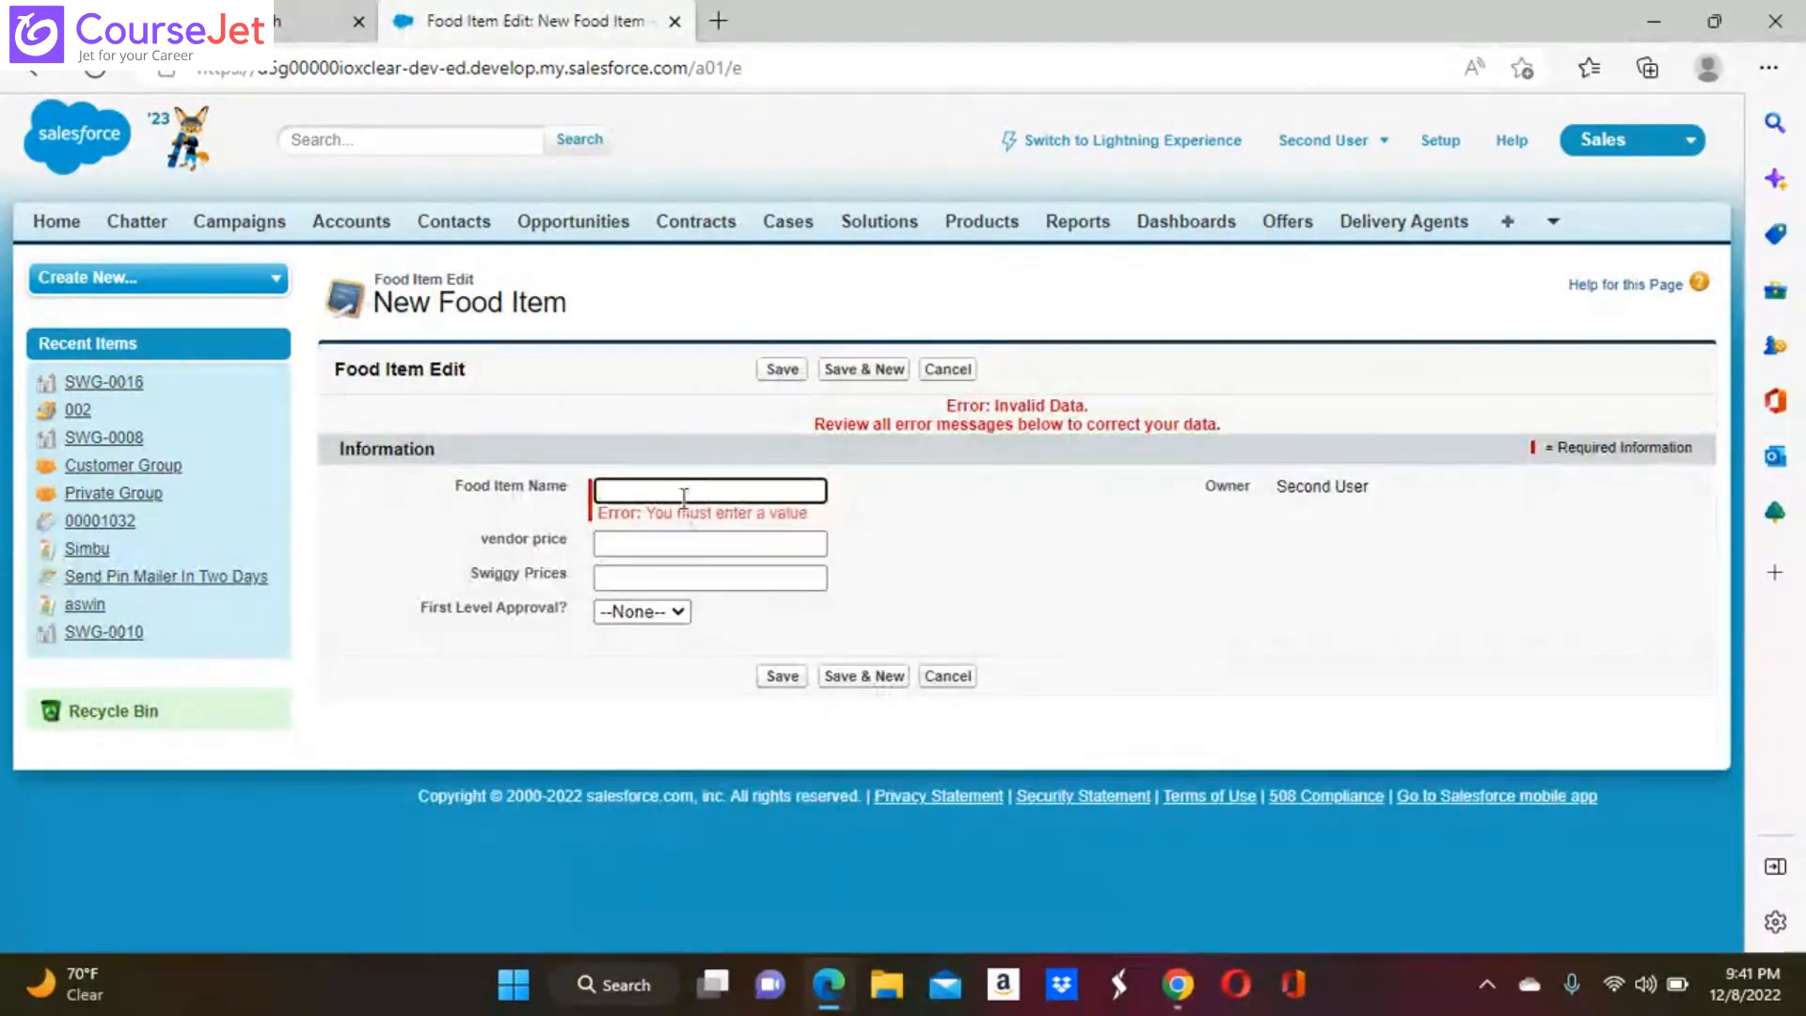
{"action": "left_click", "coordinate": [684, 491]}
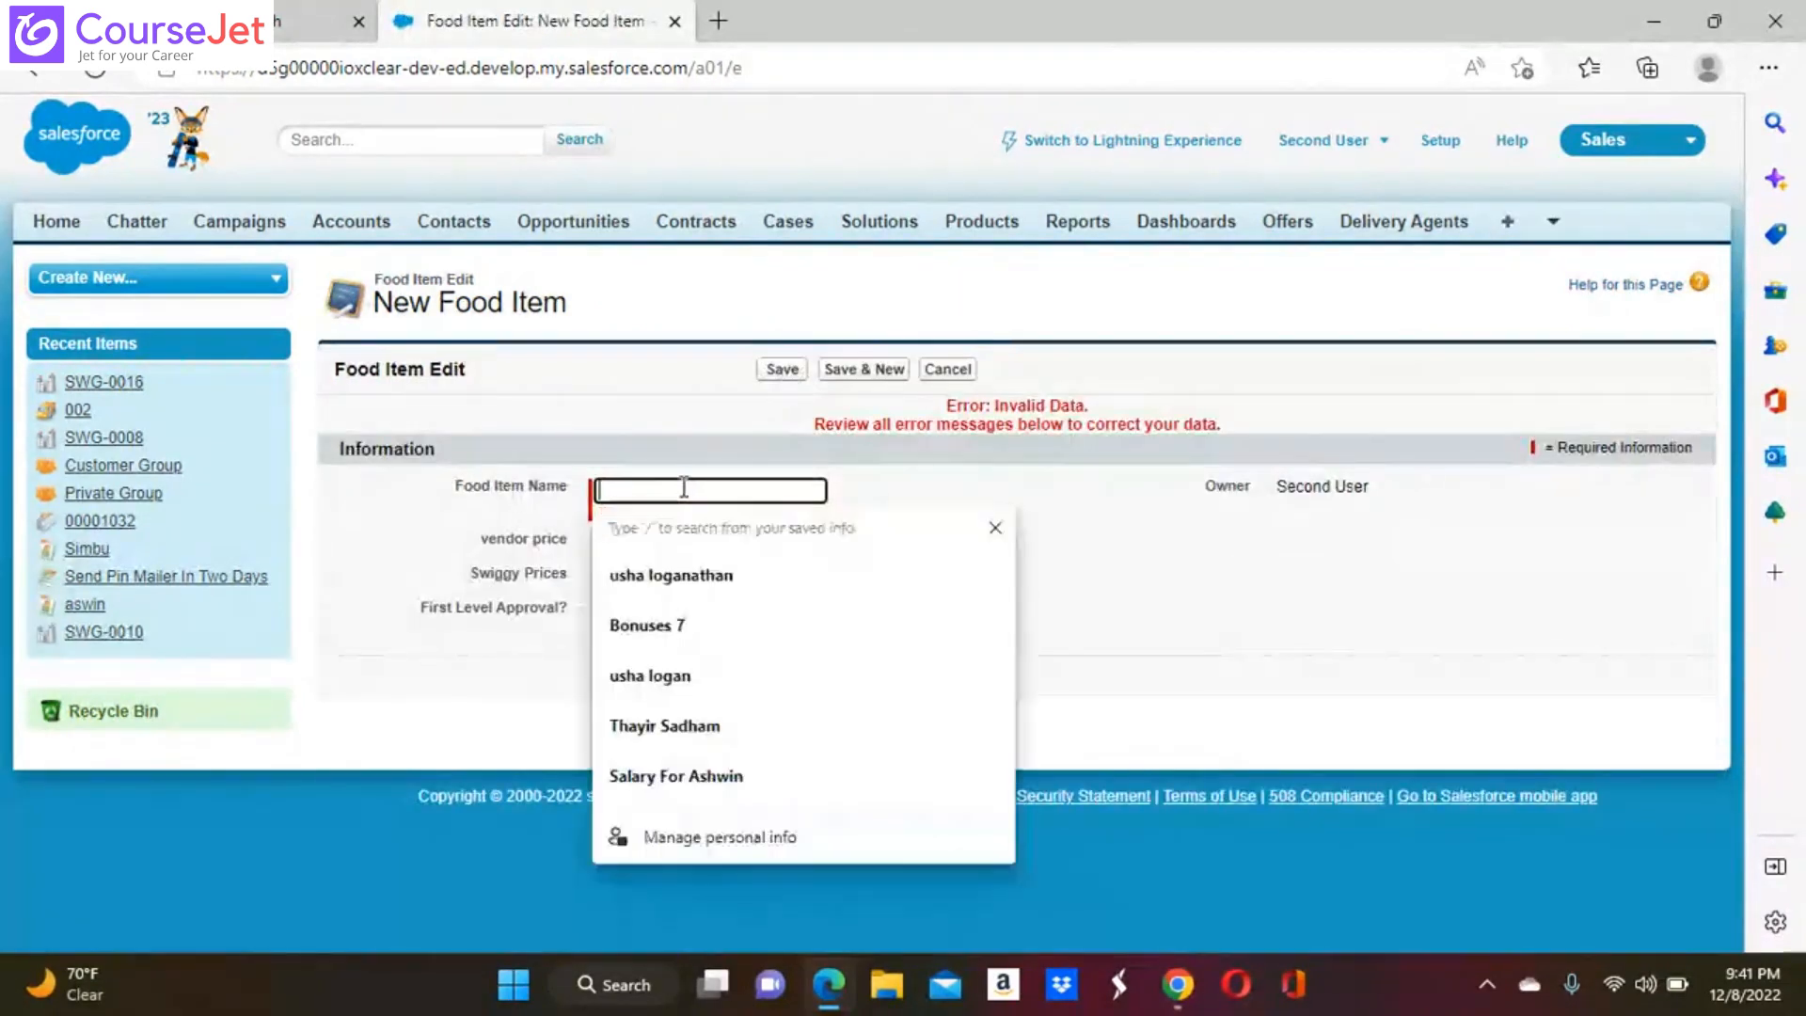
{"action": "type", "text": "Pu"}
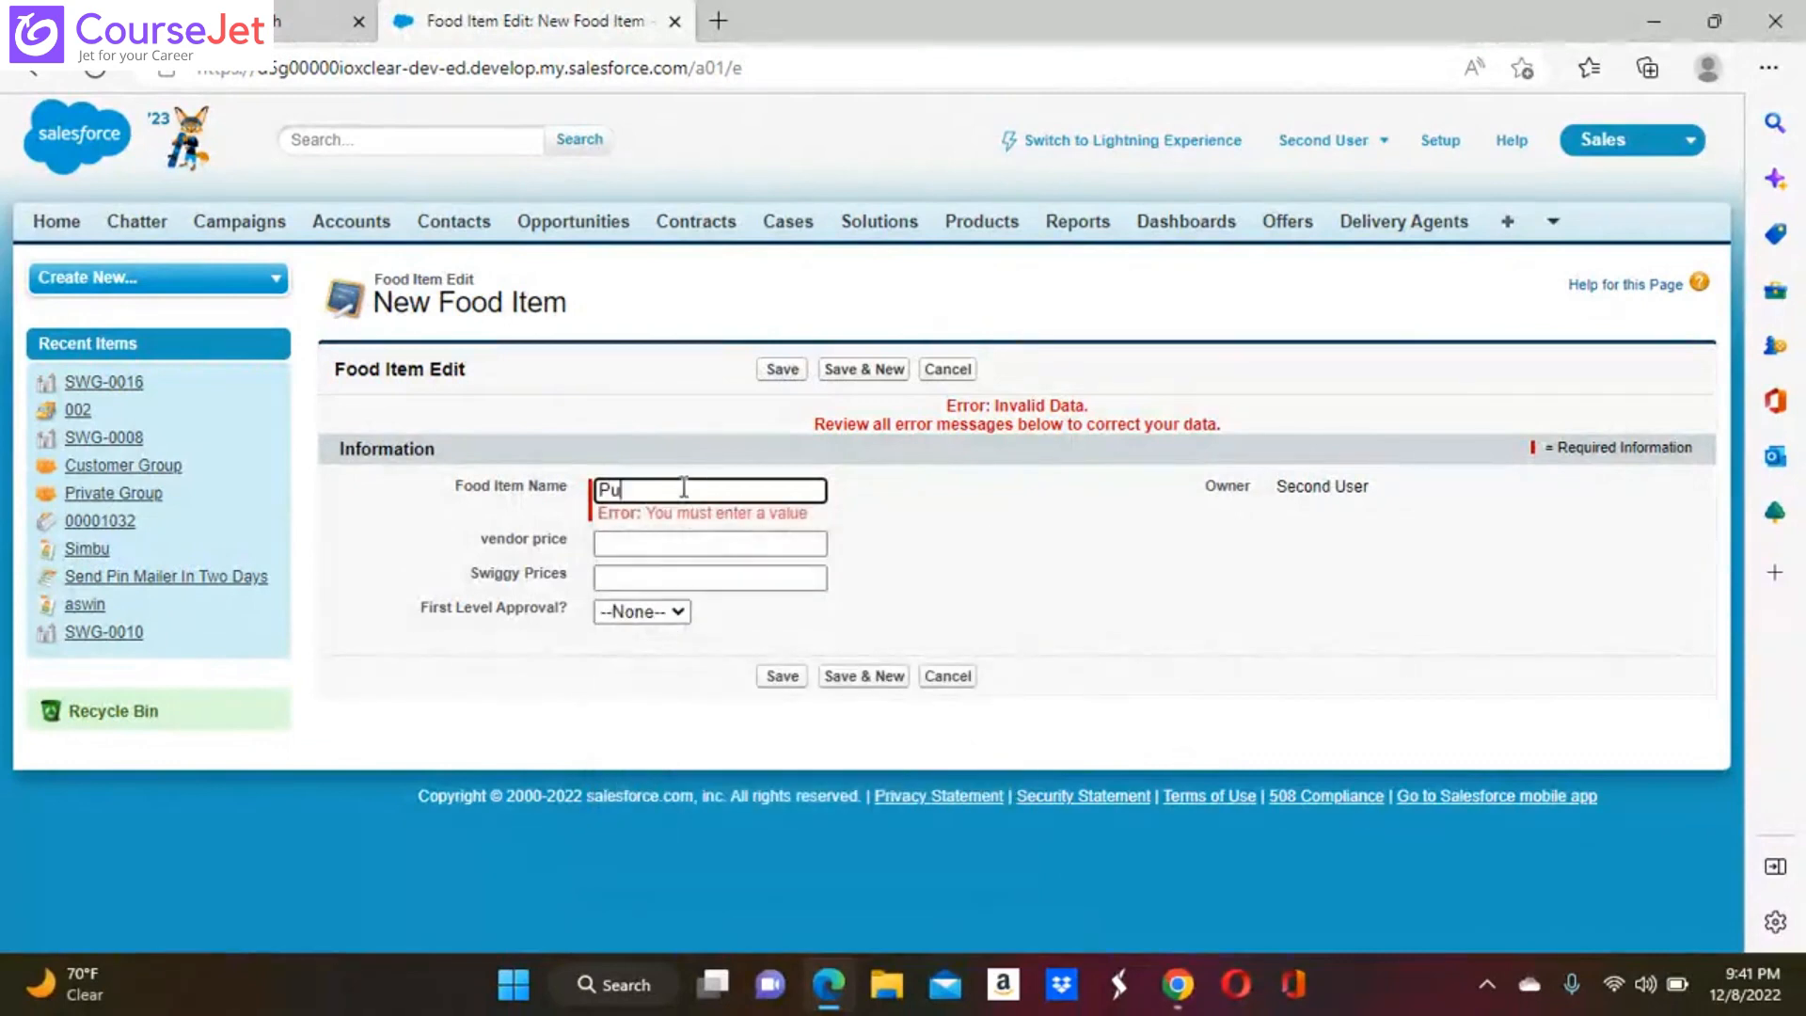
{"action": "type", "text": "li"}
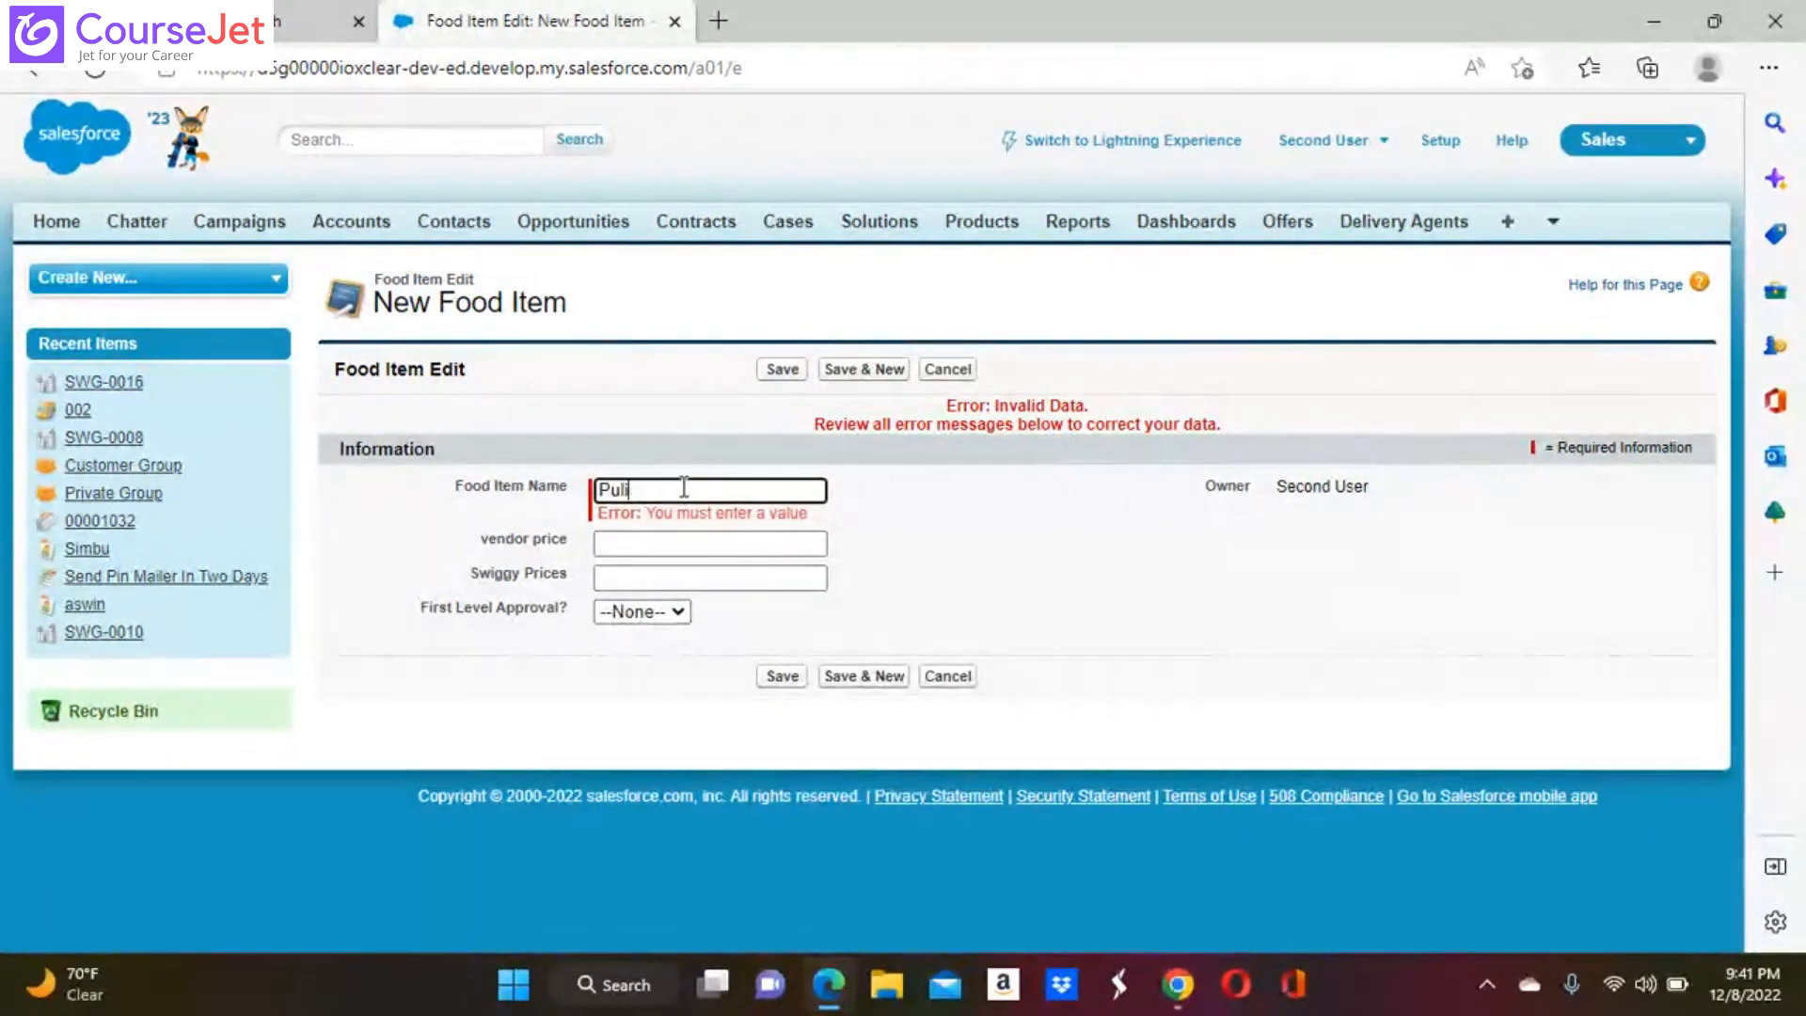
{"action": "type", "text": "yogare"}
{"action": "left_click", "coordinate": [793, 379]}
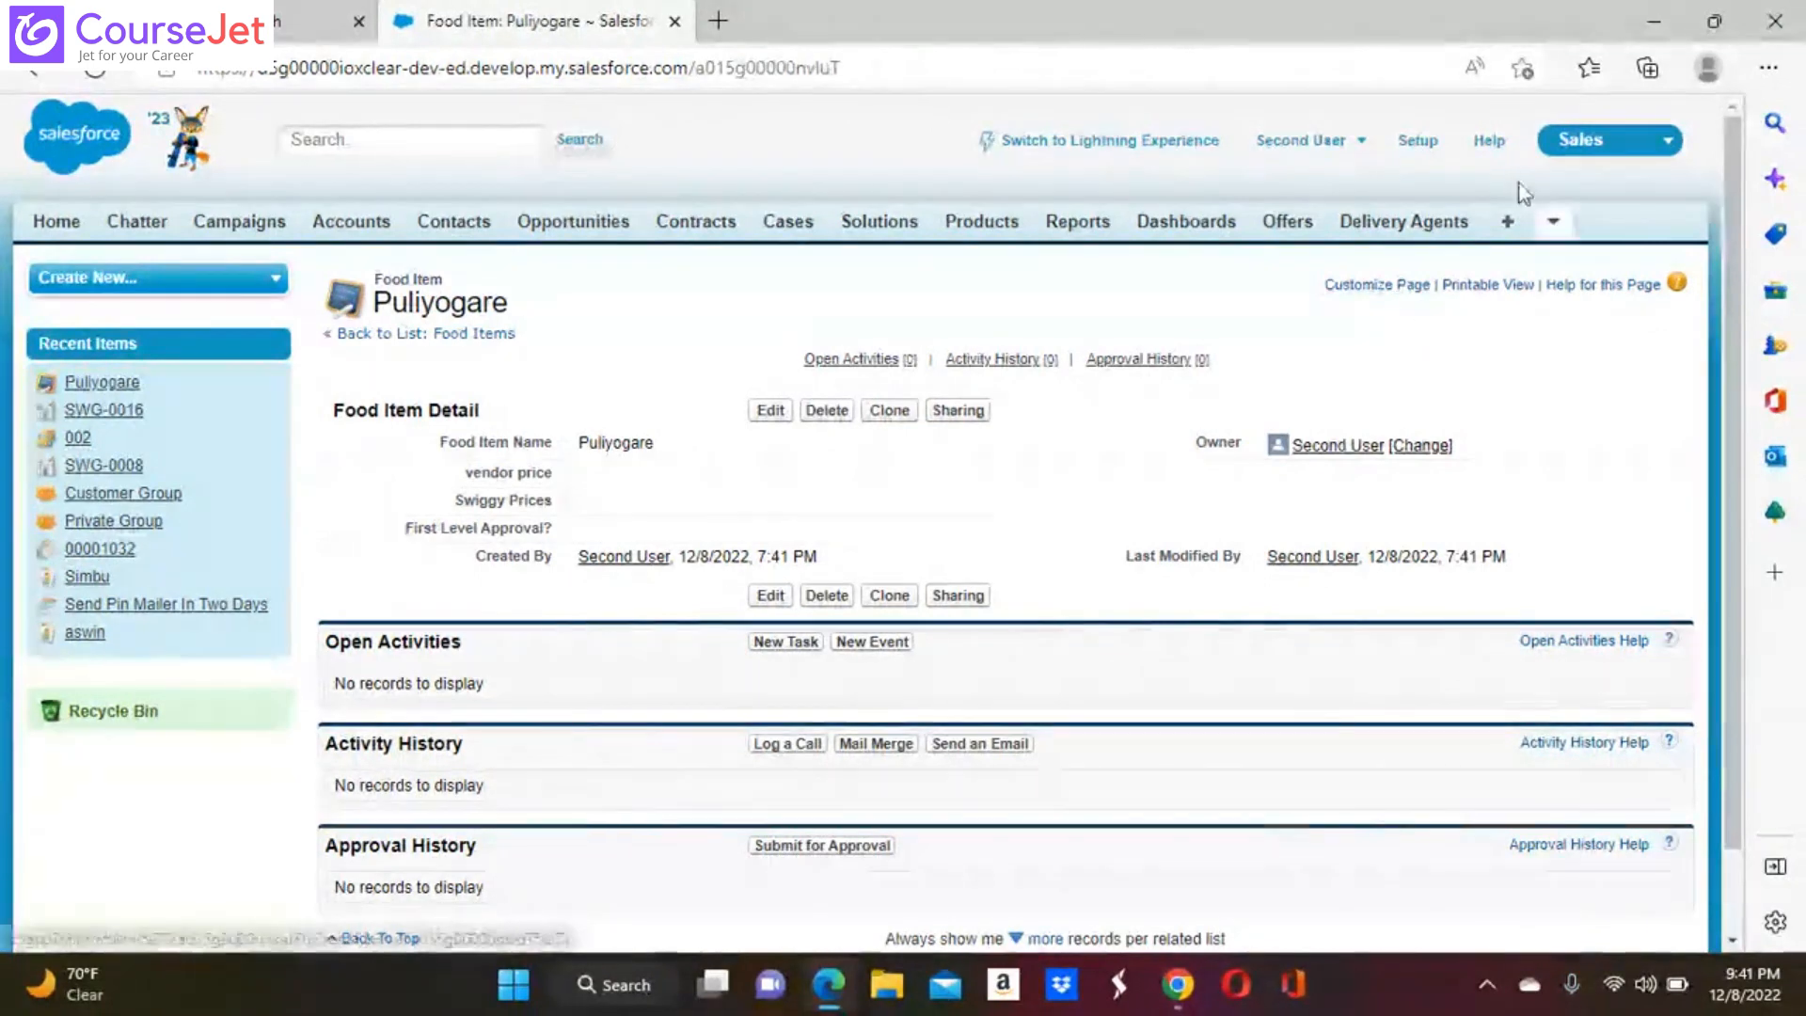
Open Food Items from the list of all tabs and display its All view
{"action": "left_click", "coordinate": [1511, 225]}
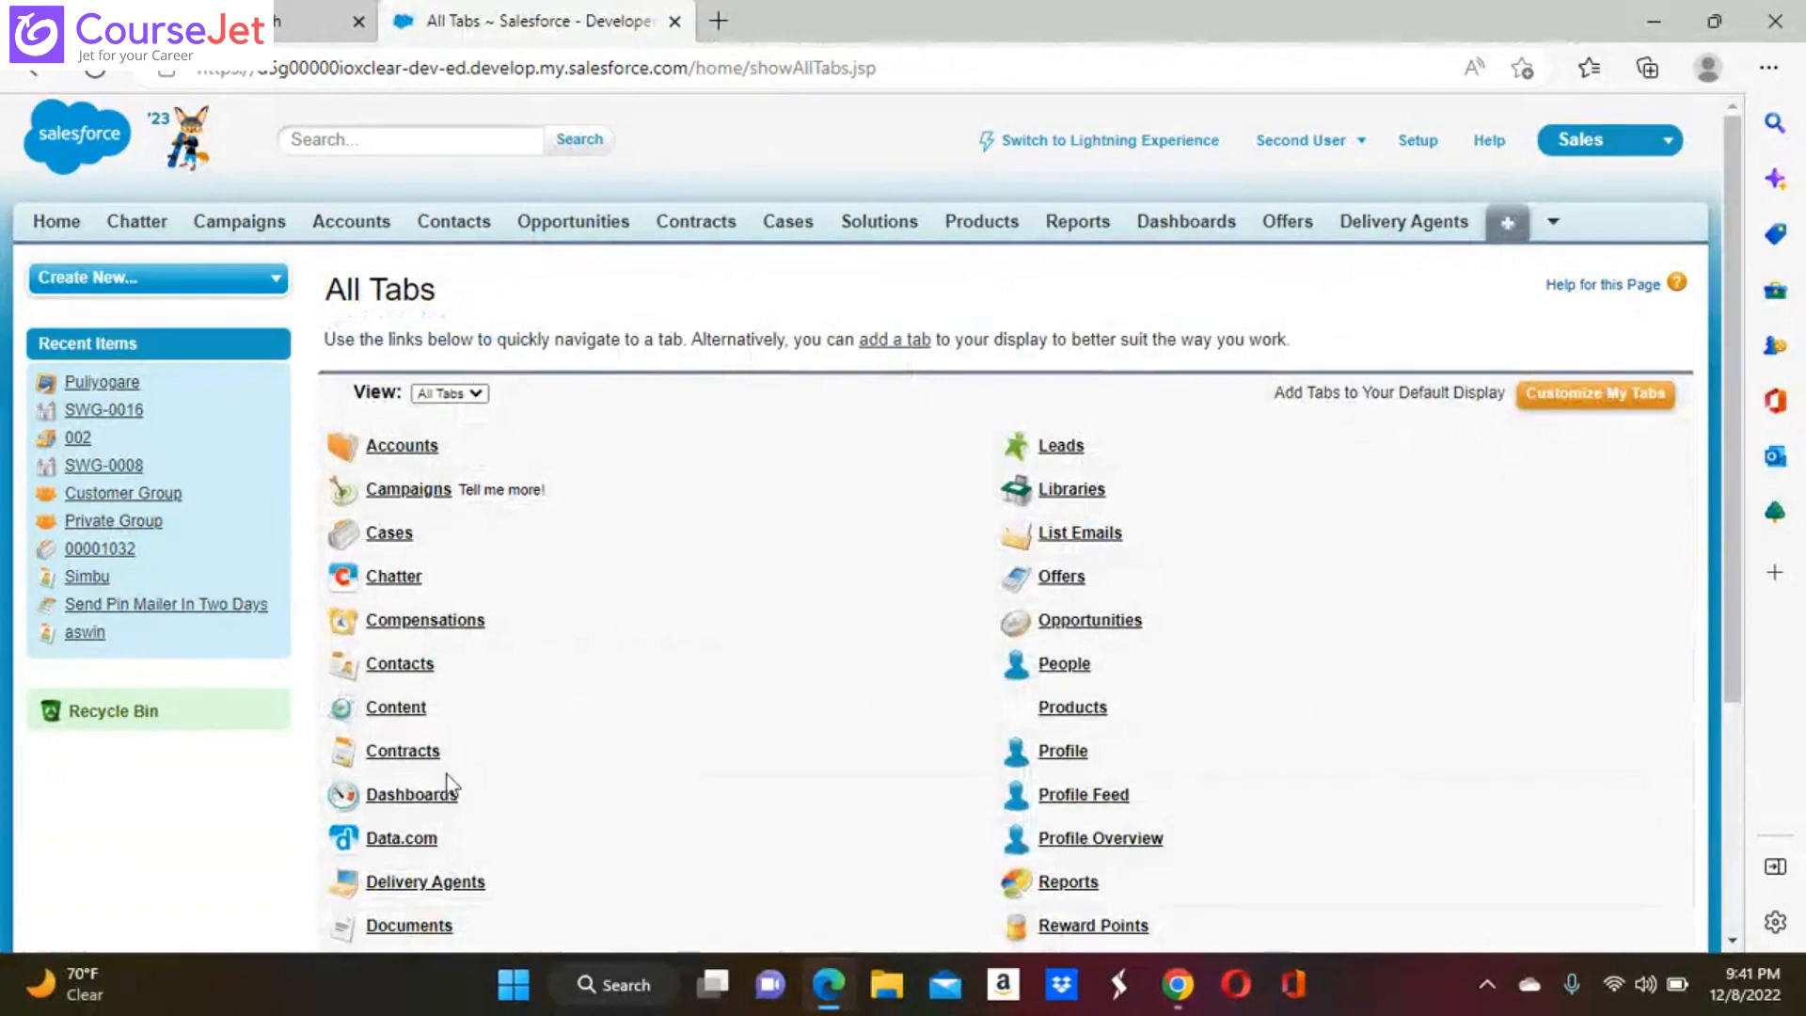
{"action": "scroll", "coordinate": [464, 931], "scroll_direction": "down", "scroll_amount": 3}
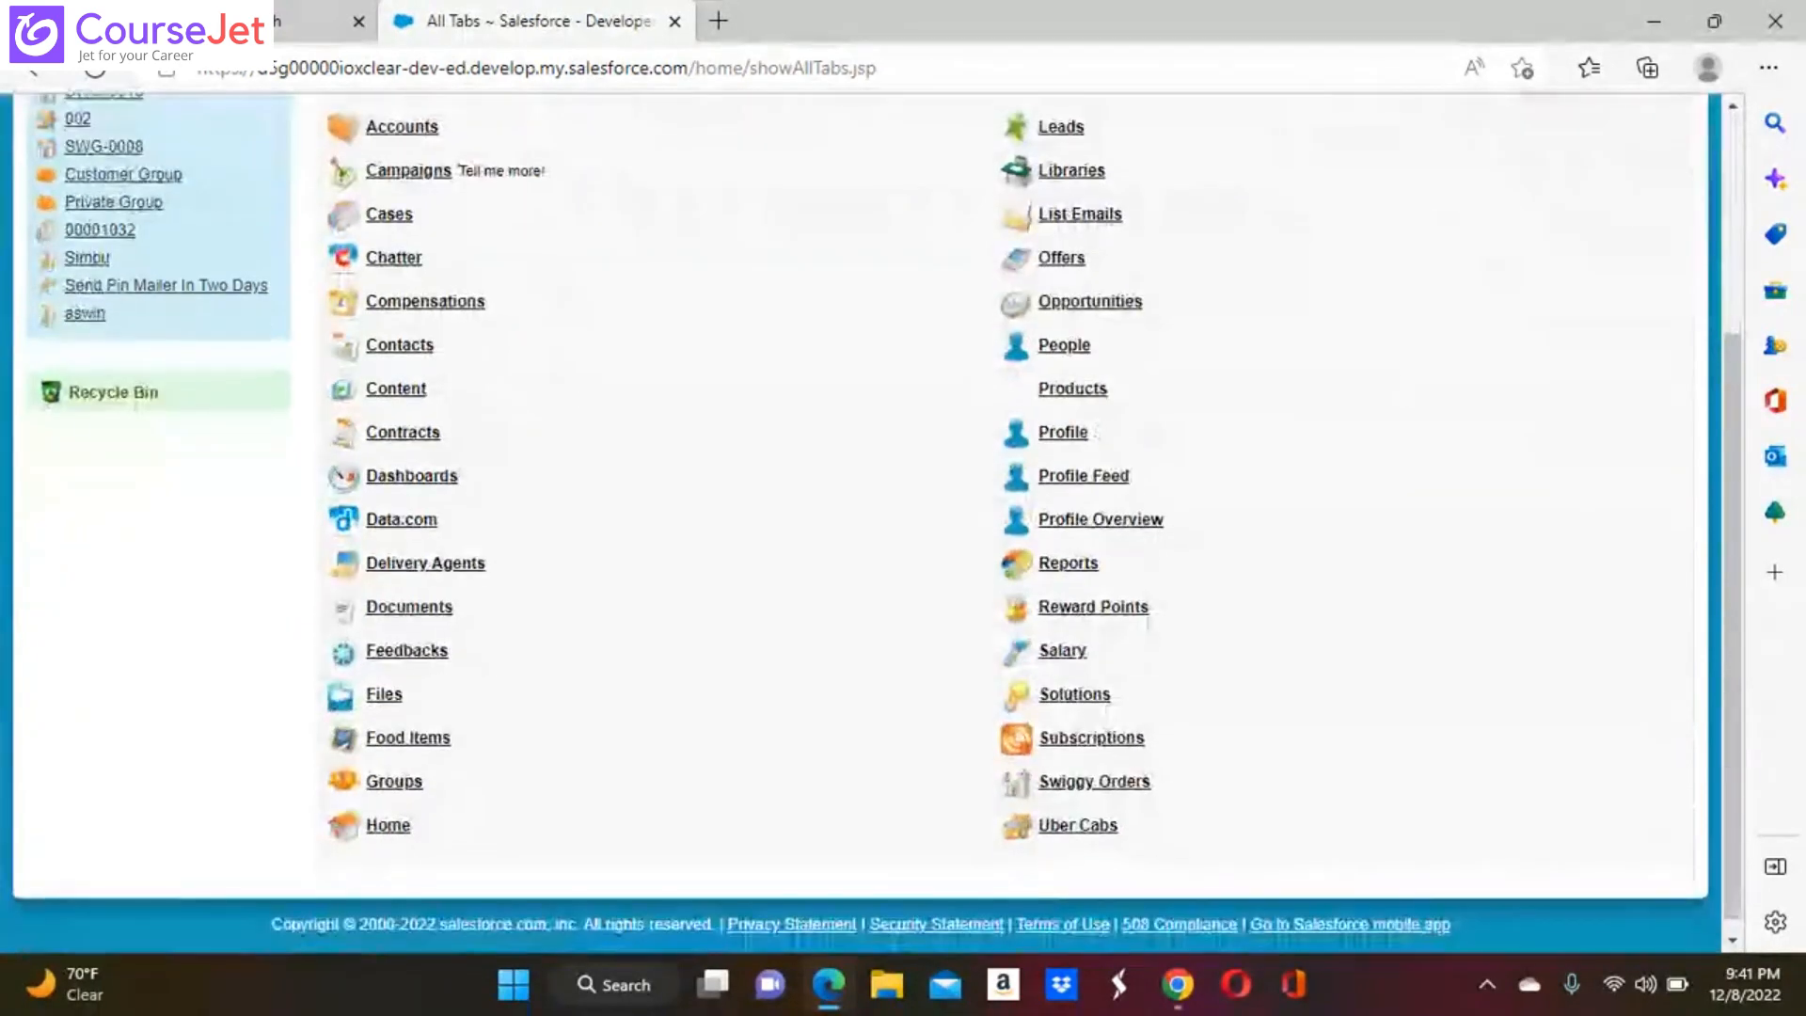
{"action": "left_click", "coordinate": [435, 738]}
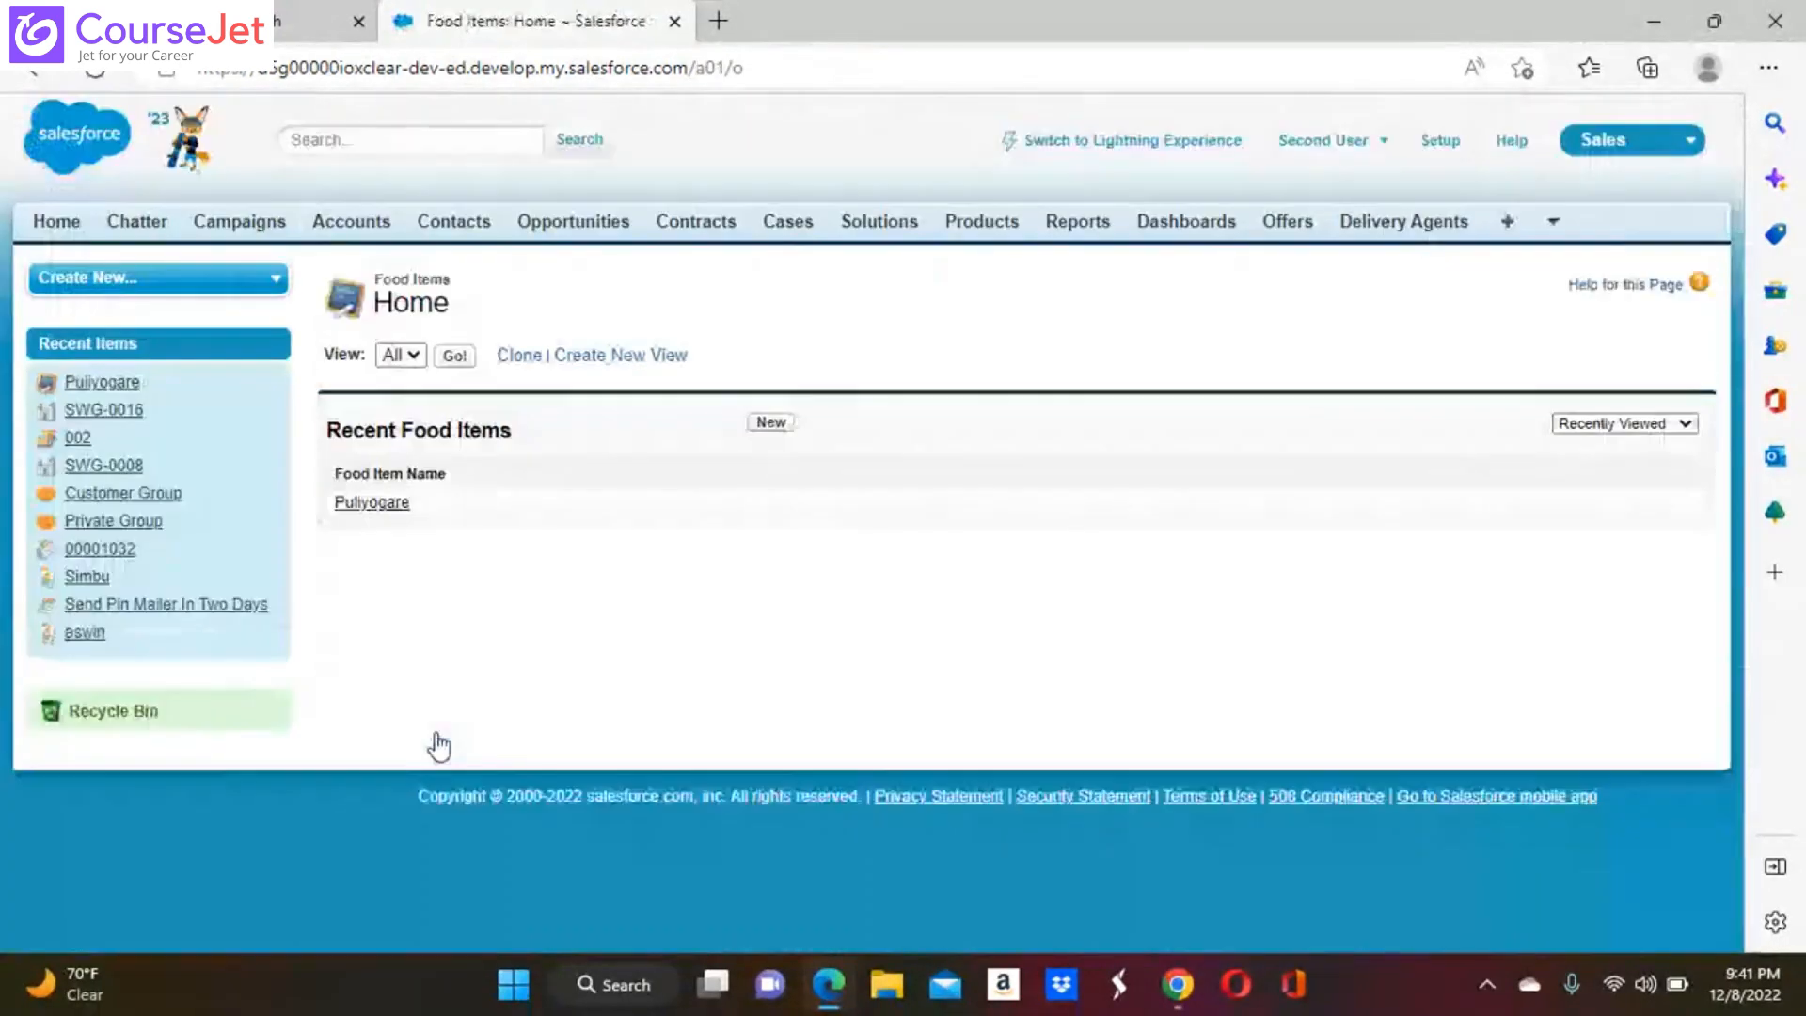
{"action": "left_click", "coordinate": [453, 357]}
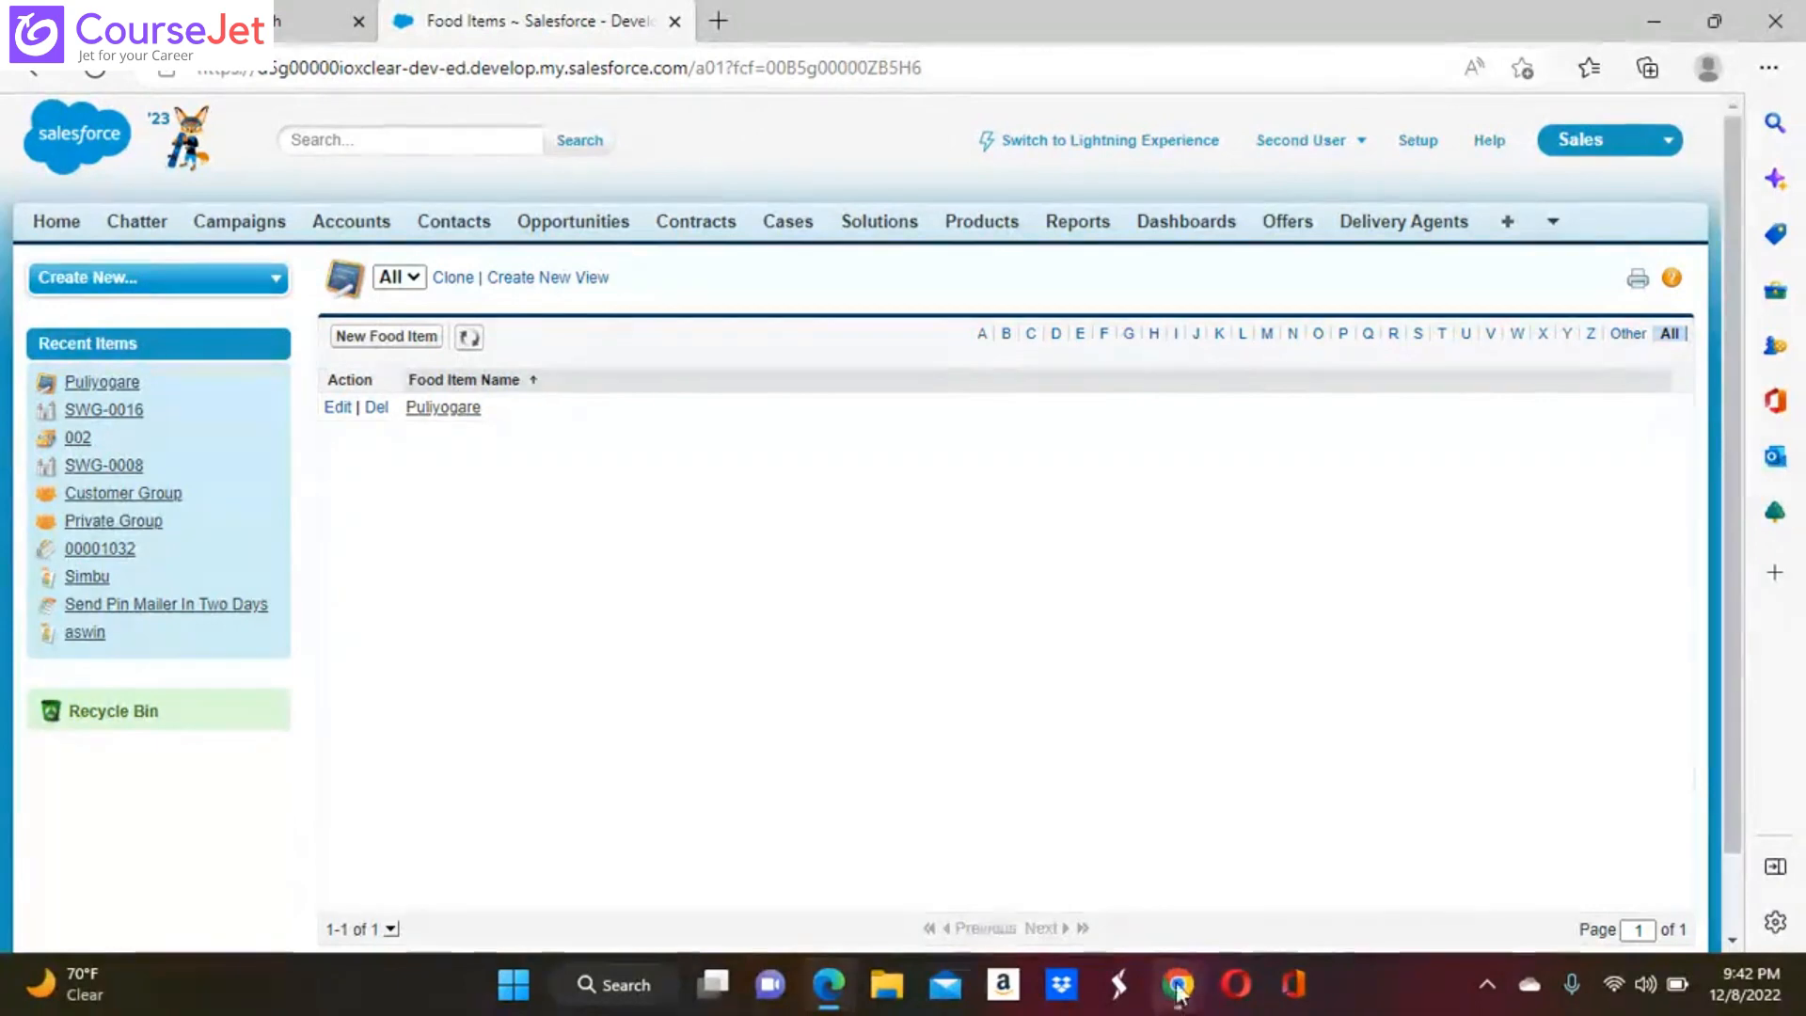
Switch to the administrator's Setup in Chrome, find the Users page by searching for "user", and open the Second User's assigned profile
{"action": "mouse_move", "coordinate": [1178, 984]}
{"action": "left_click", "coordinate": [1133, 872]}
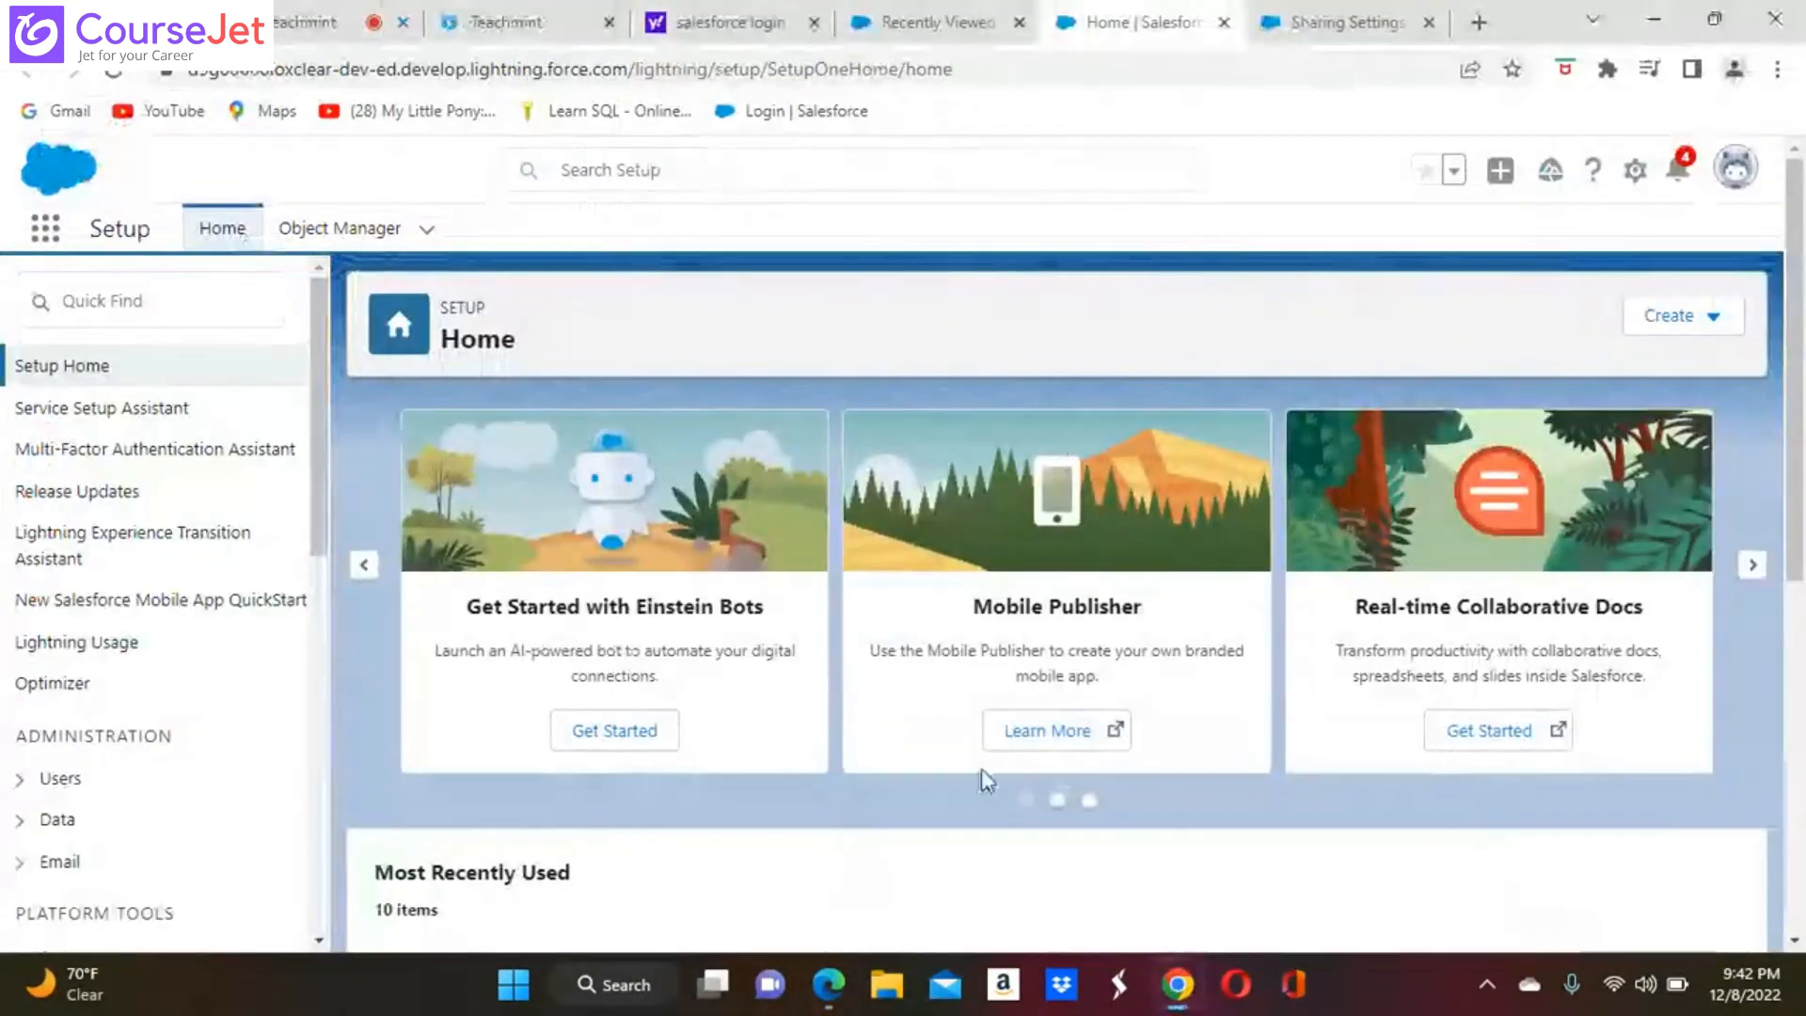
{"action": "left_click", "coordinate": [117, 297]}
{"action": "type", "text": "u"}
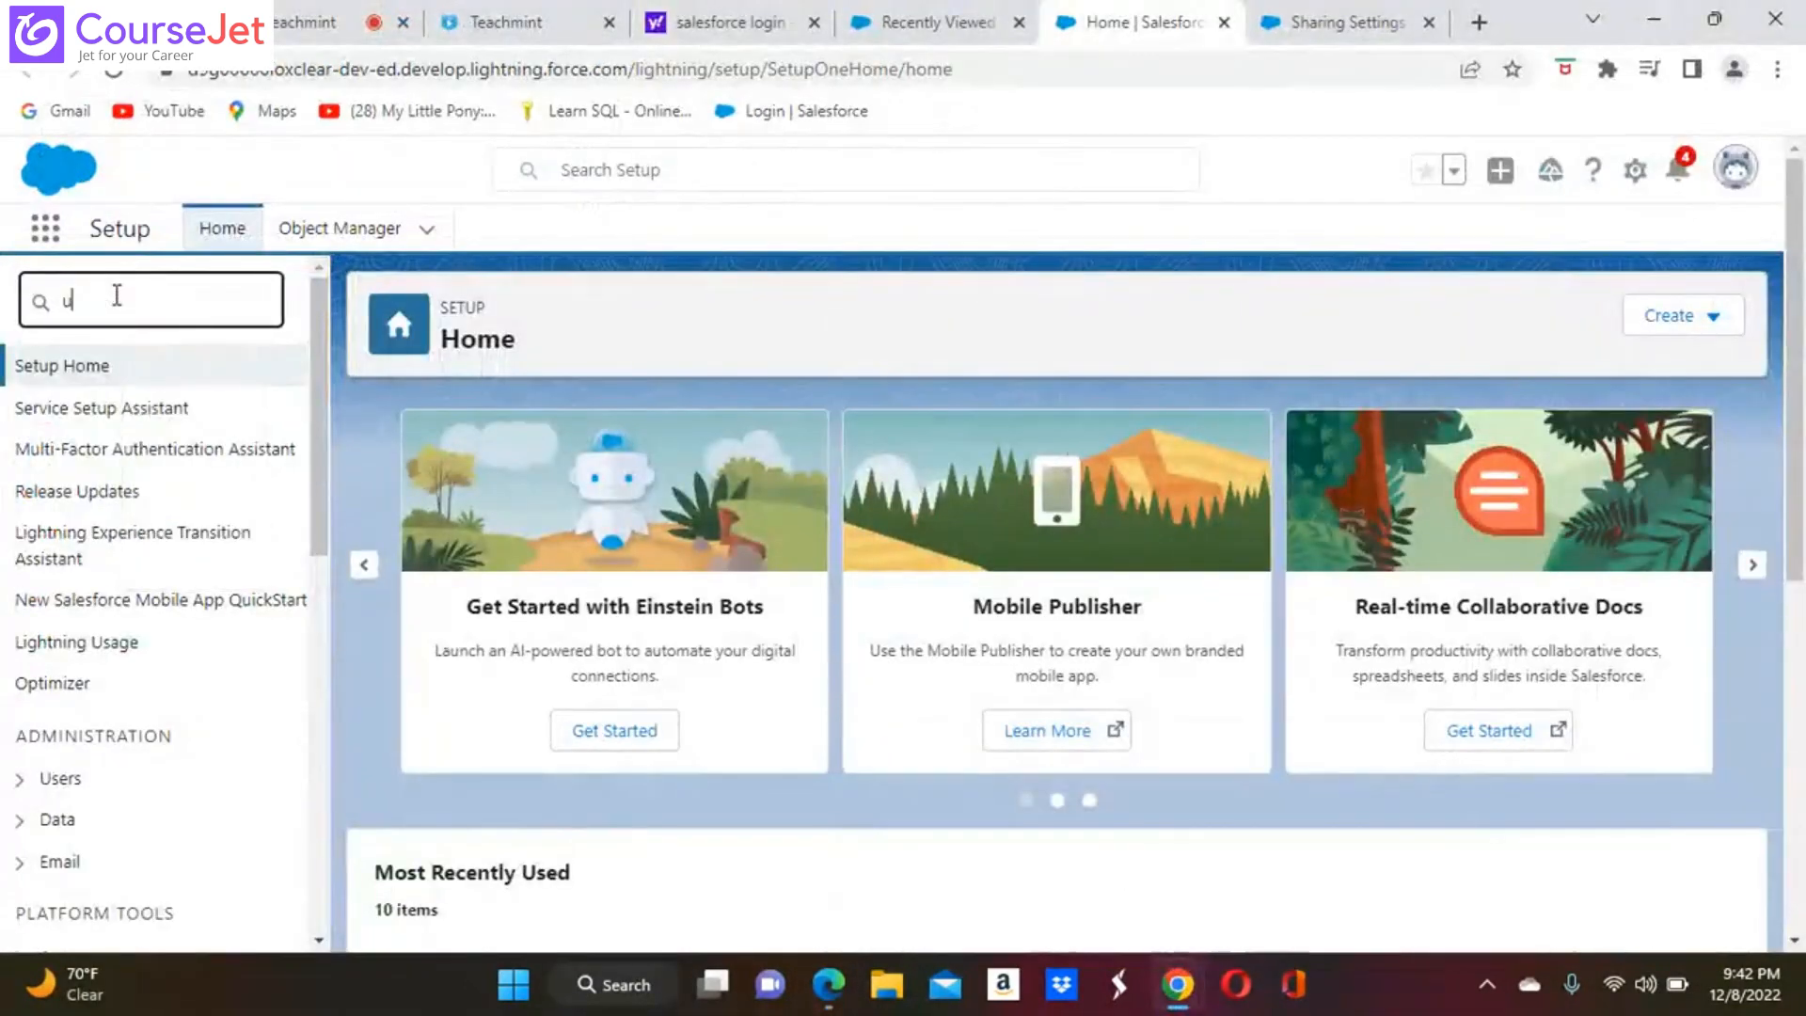
{"action": "type", "text": "ser"}
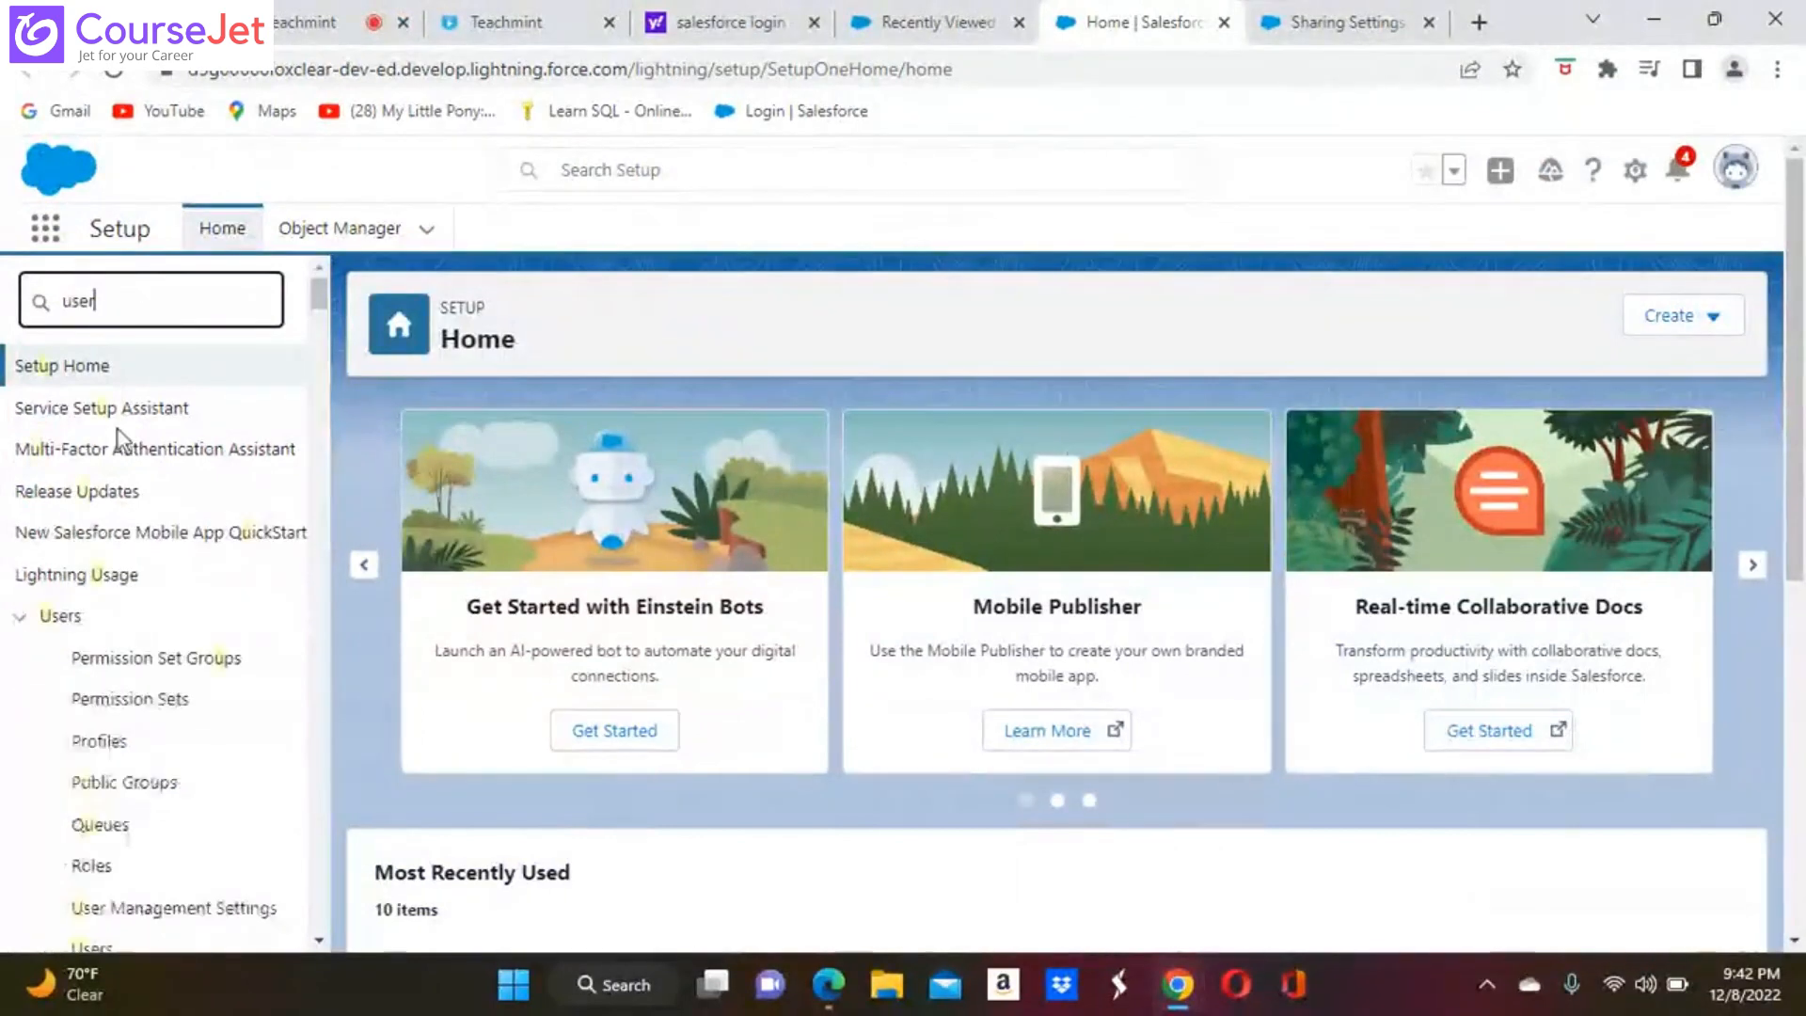
{"action": "left_click", "coordinate": [91, 699]}
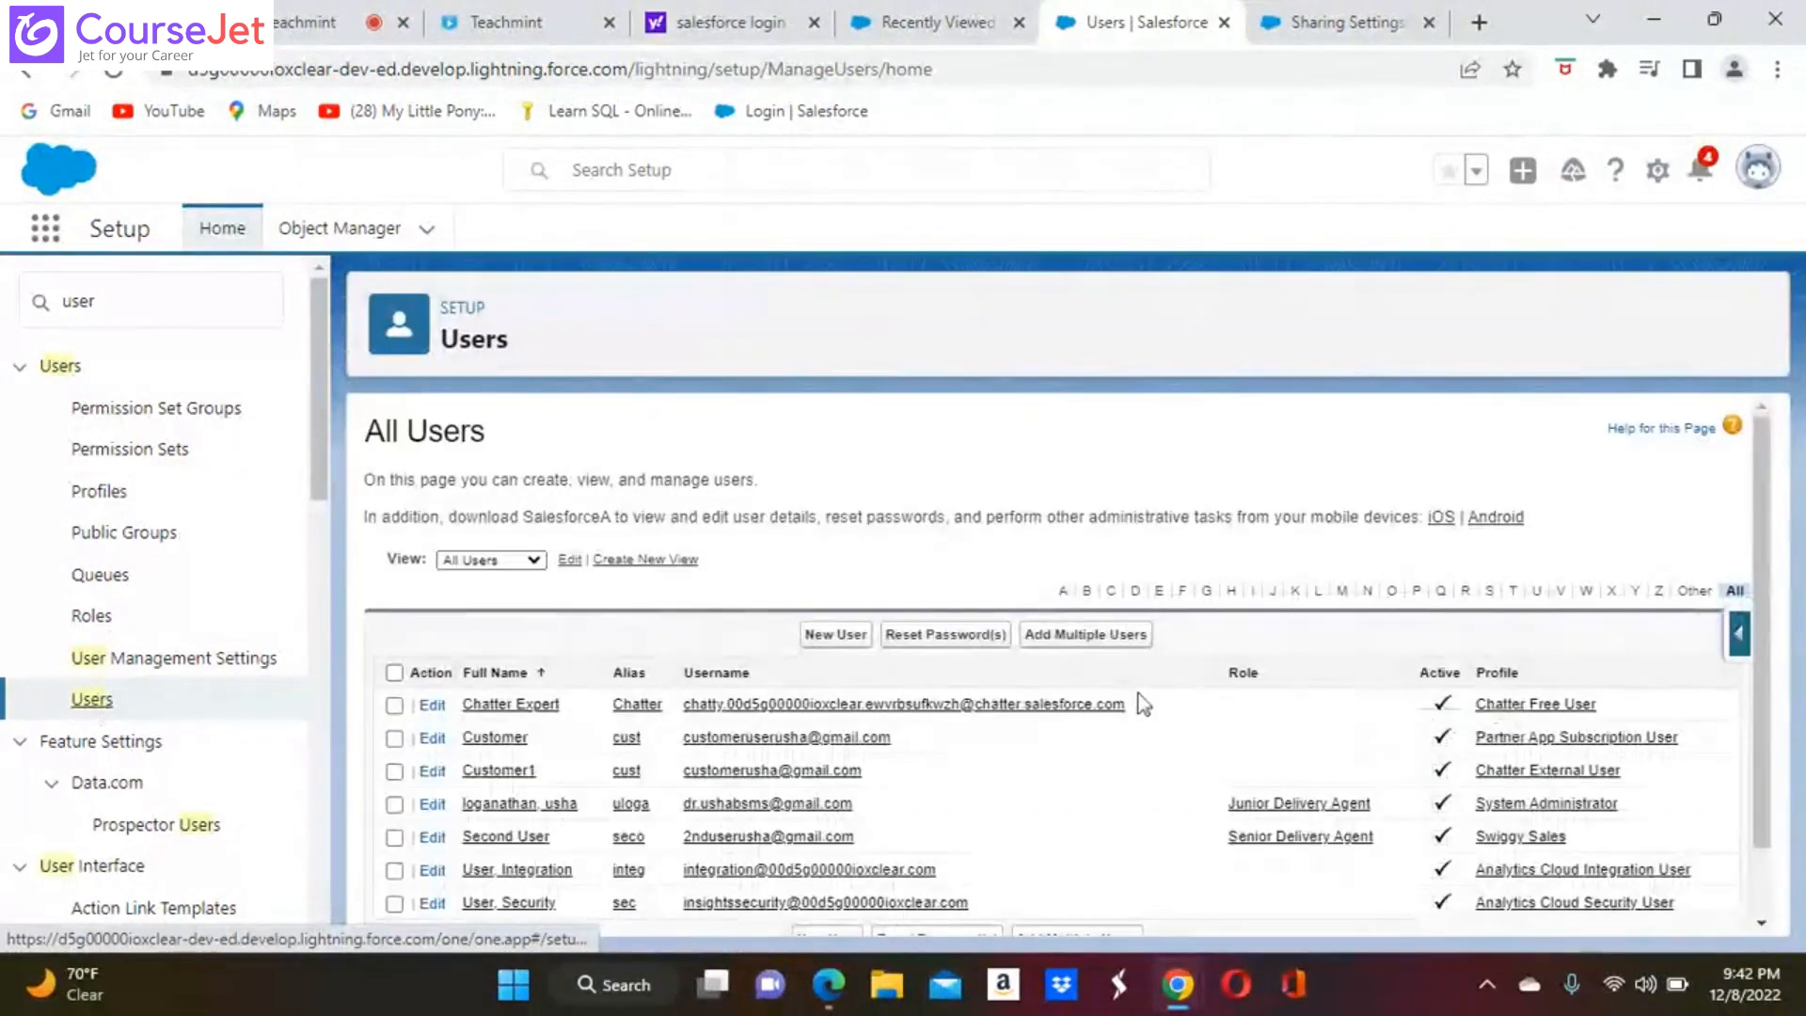
{"action": "left_click", "coordinate": [534, 839]}
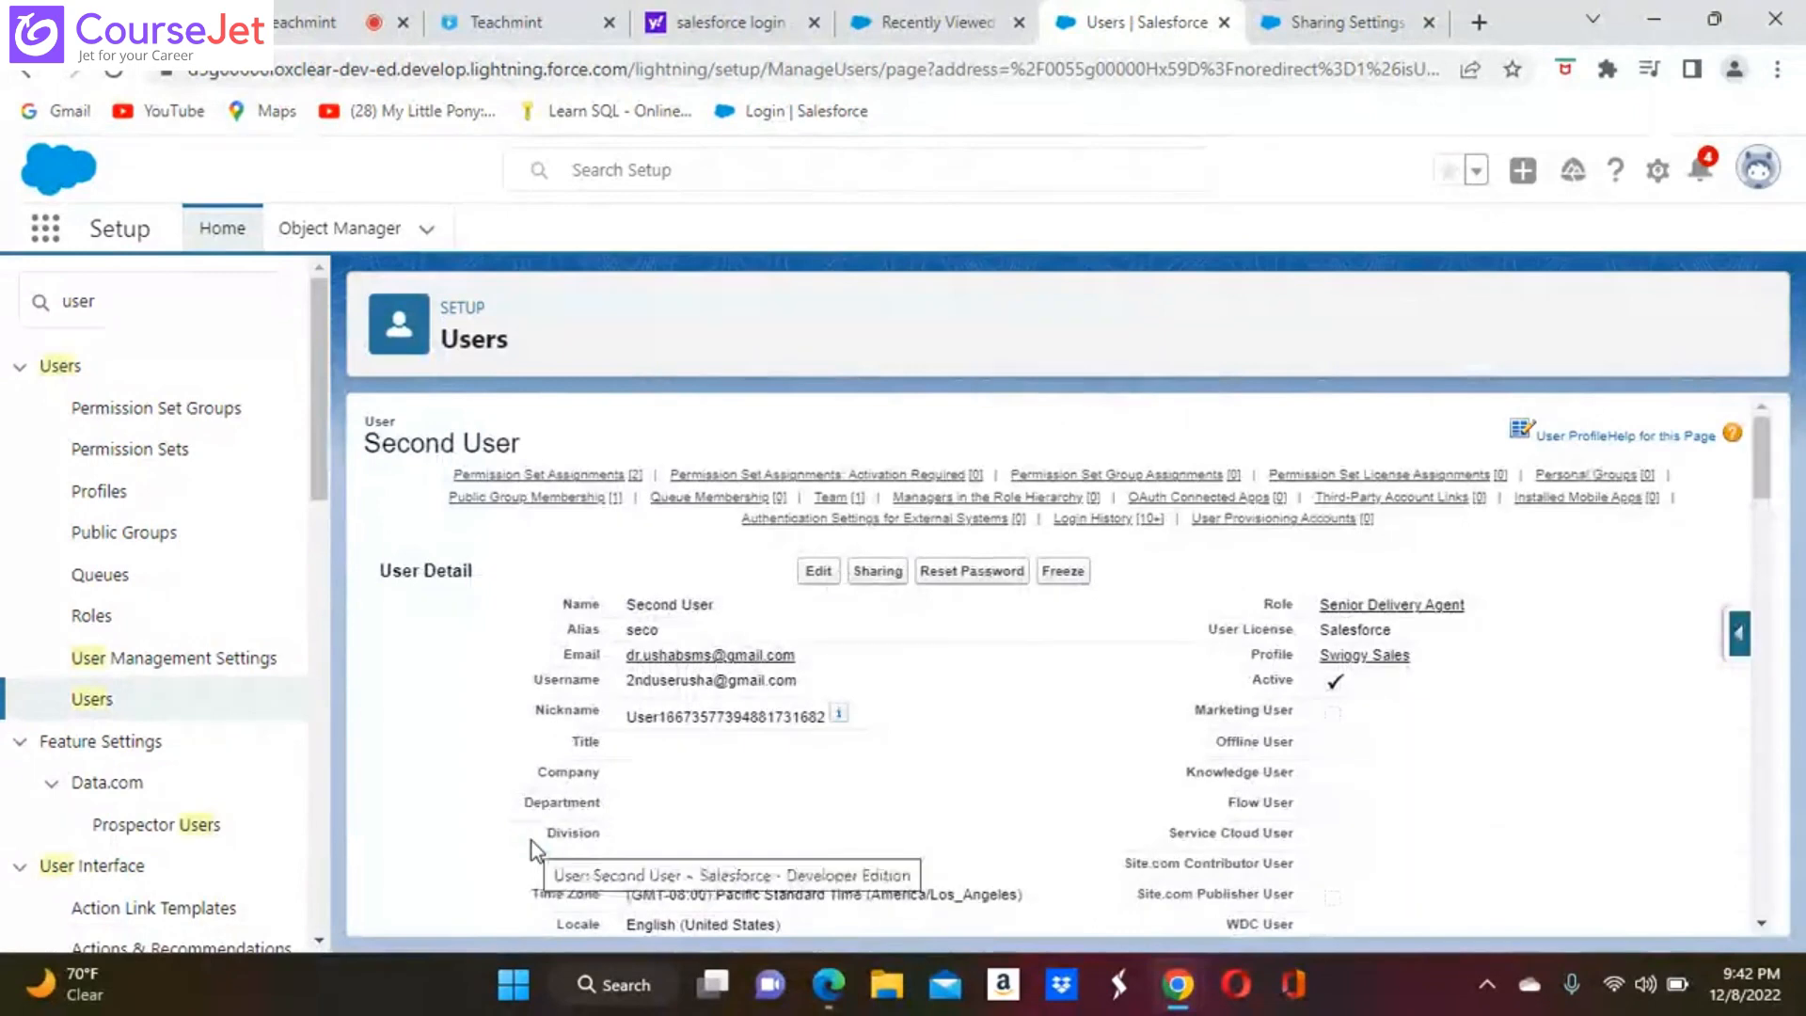
{"action": "left_click", "coordinate": [1387, 657]}
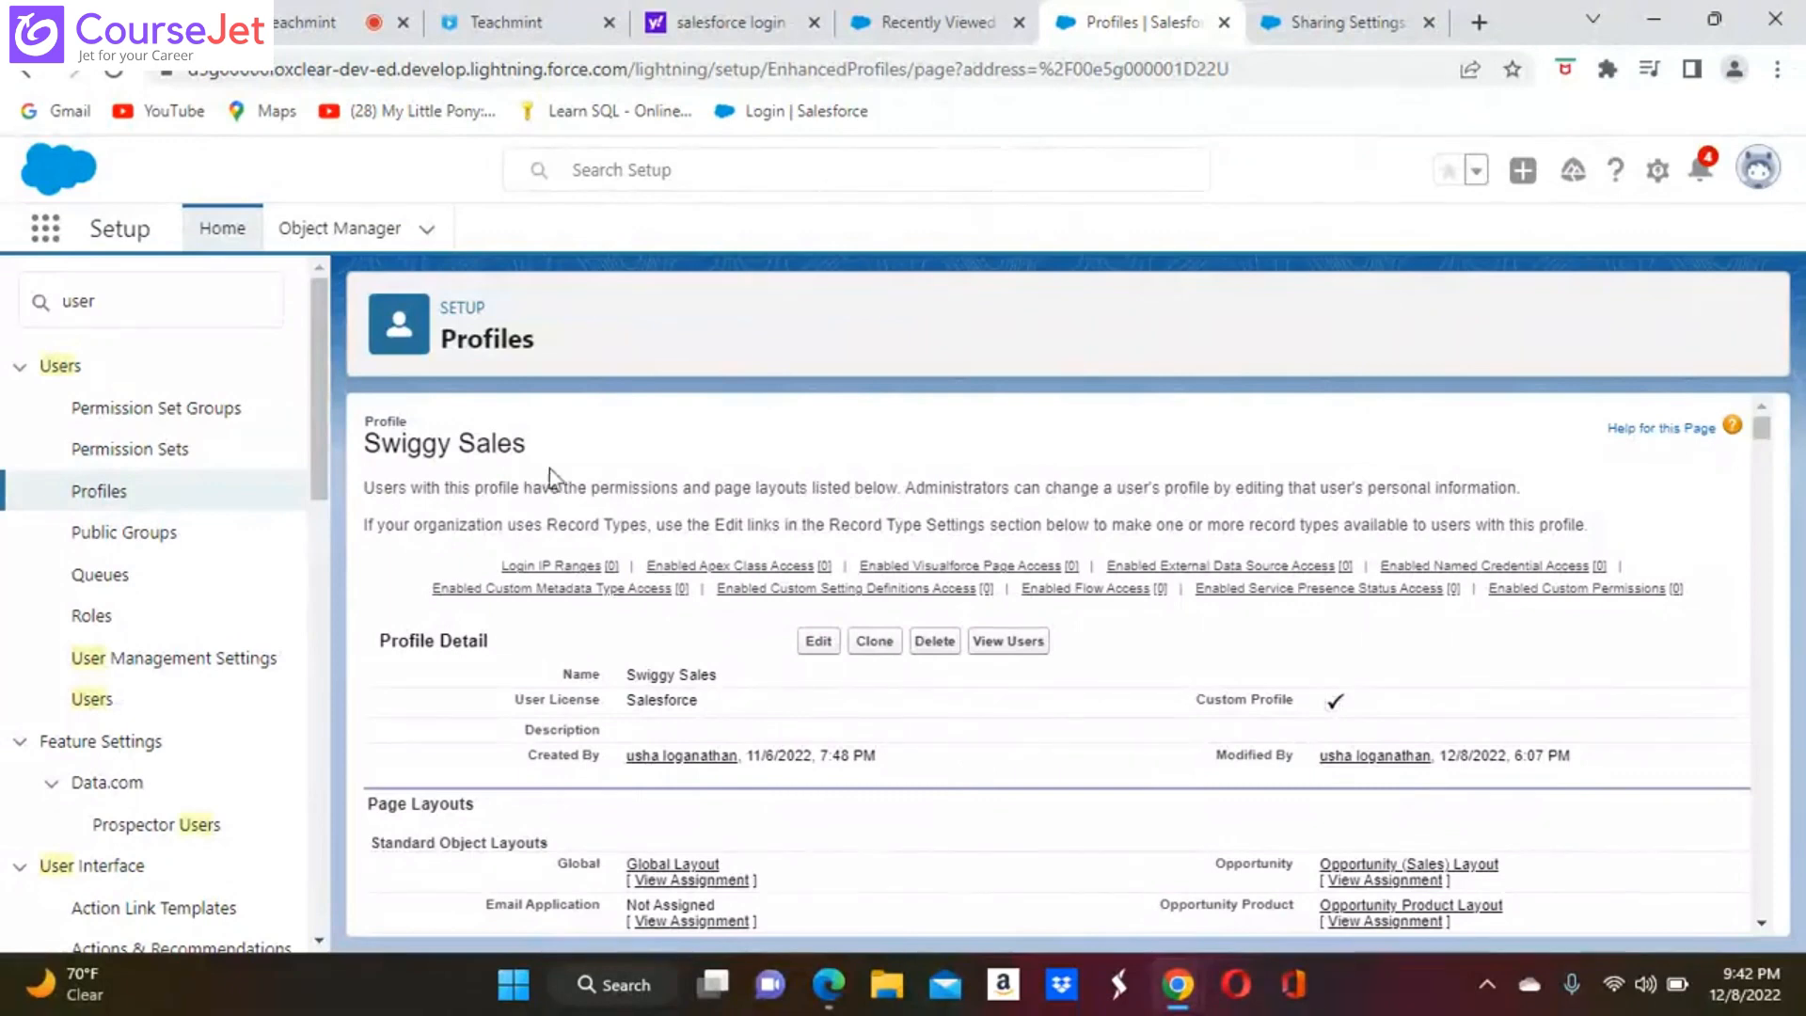
Return to the Second User's record, open it for editing to examine the available profile choices, and cancel the edit
{"action": "left_click", "coordinate": [104, 704]}
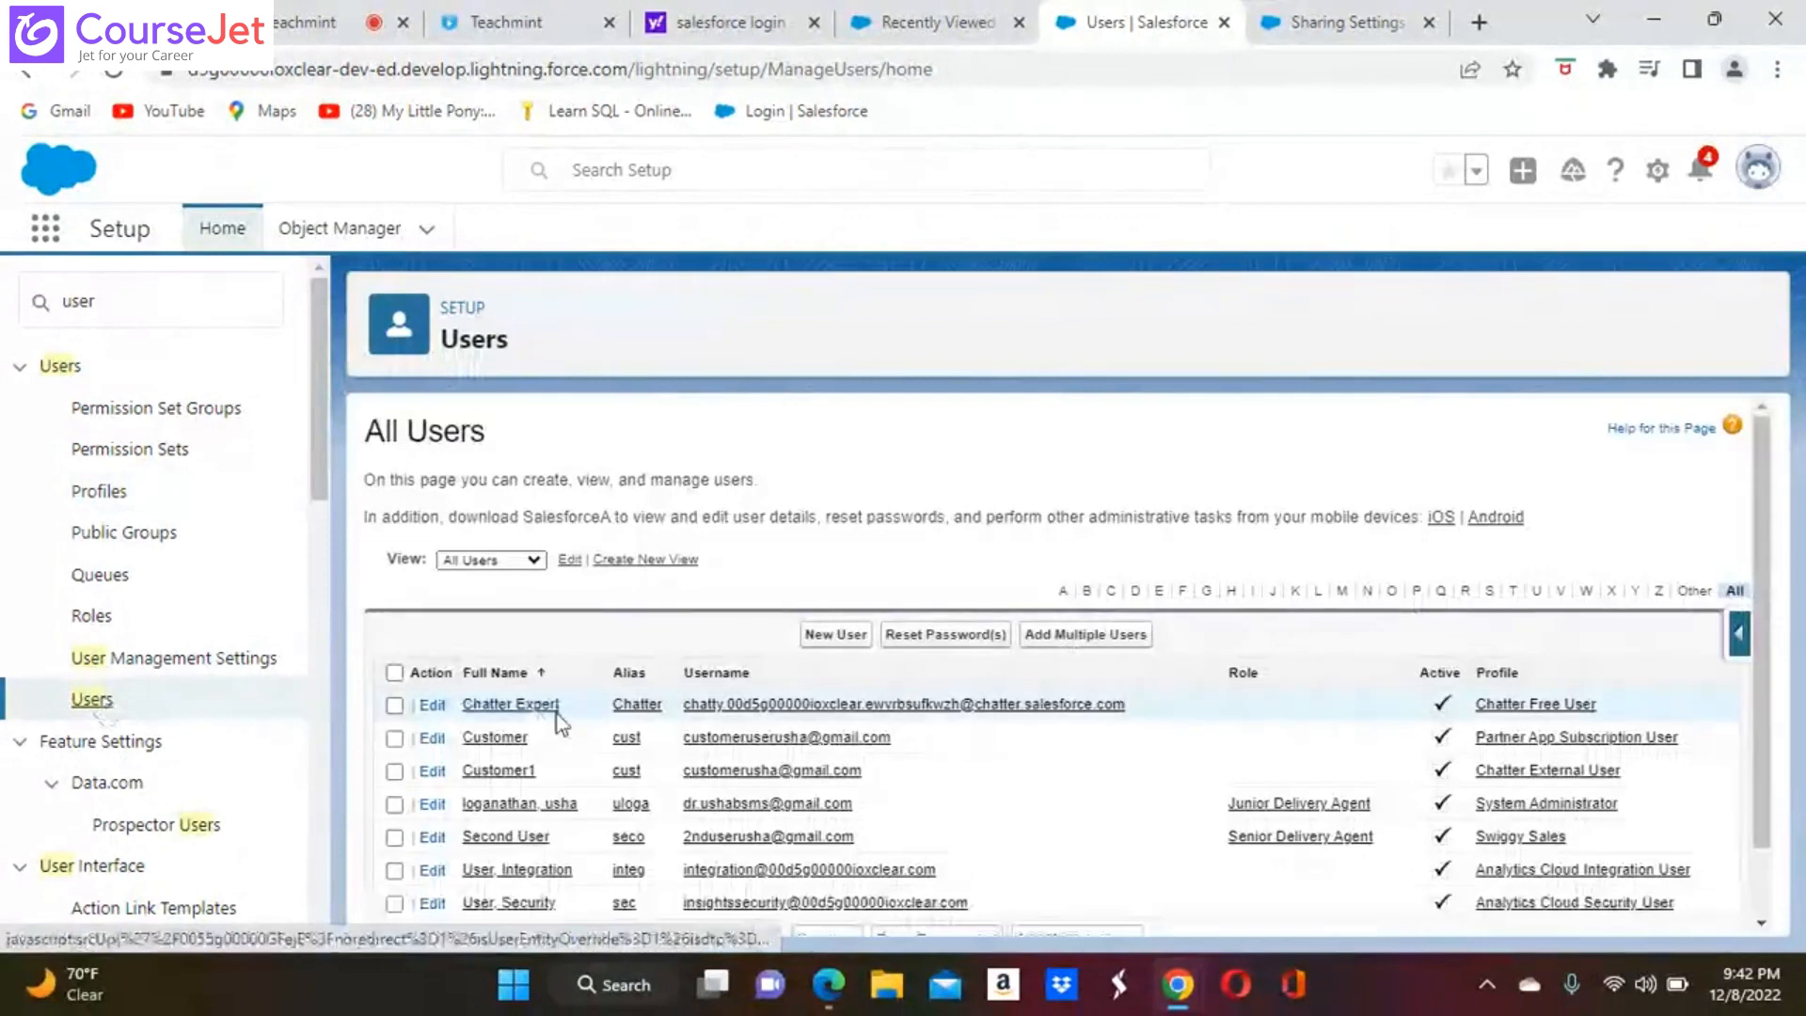
{"action": "left_click", "coordinate": [520, 838]}
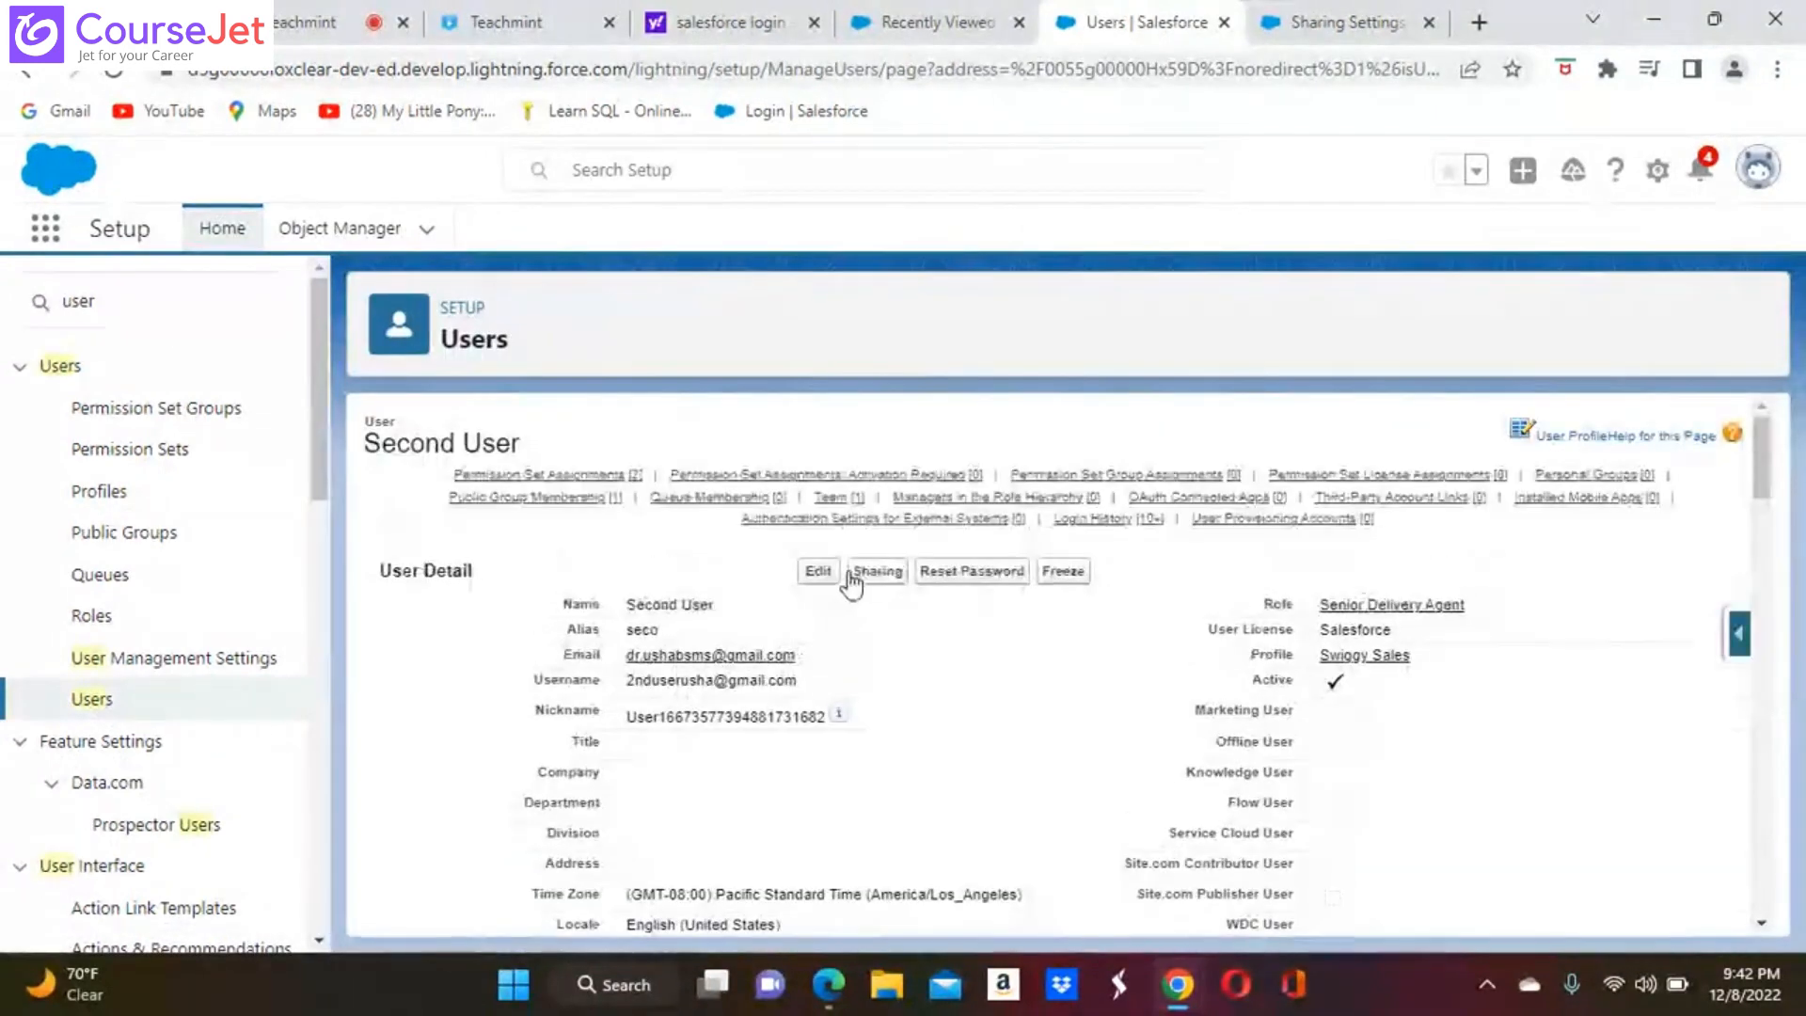
{"action": "left_click", "coordinate": [820, 572]}
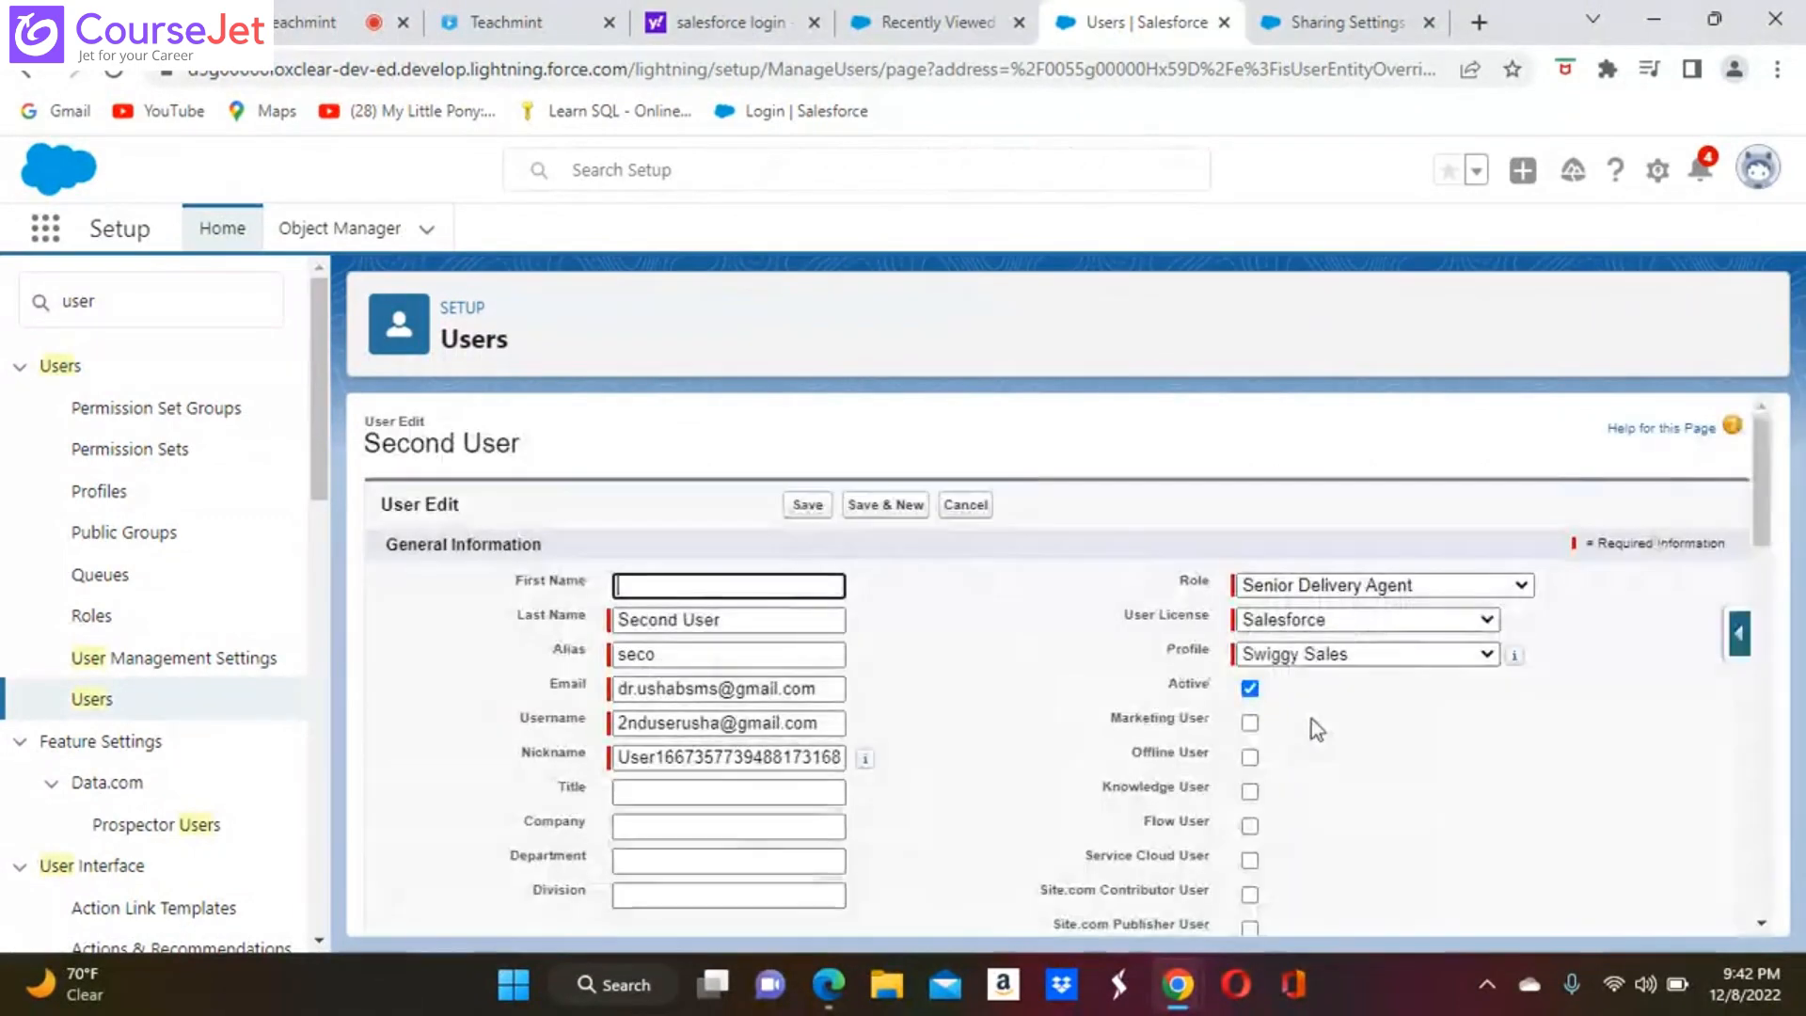
{"action": "left_click", "coordinate": [1488, 655]}
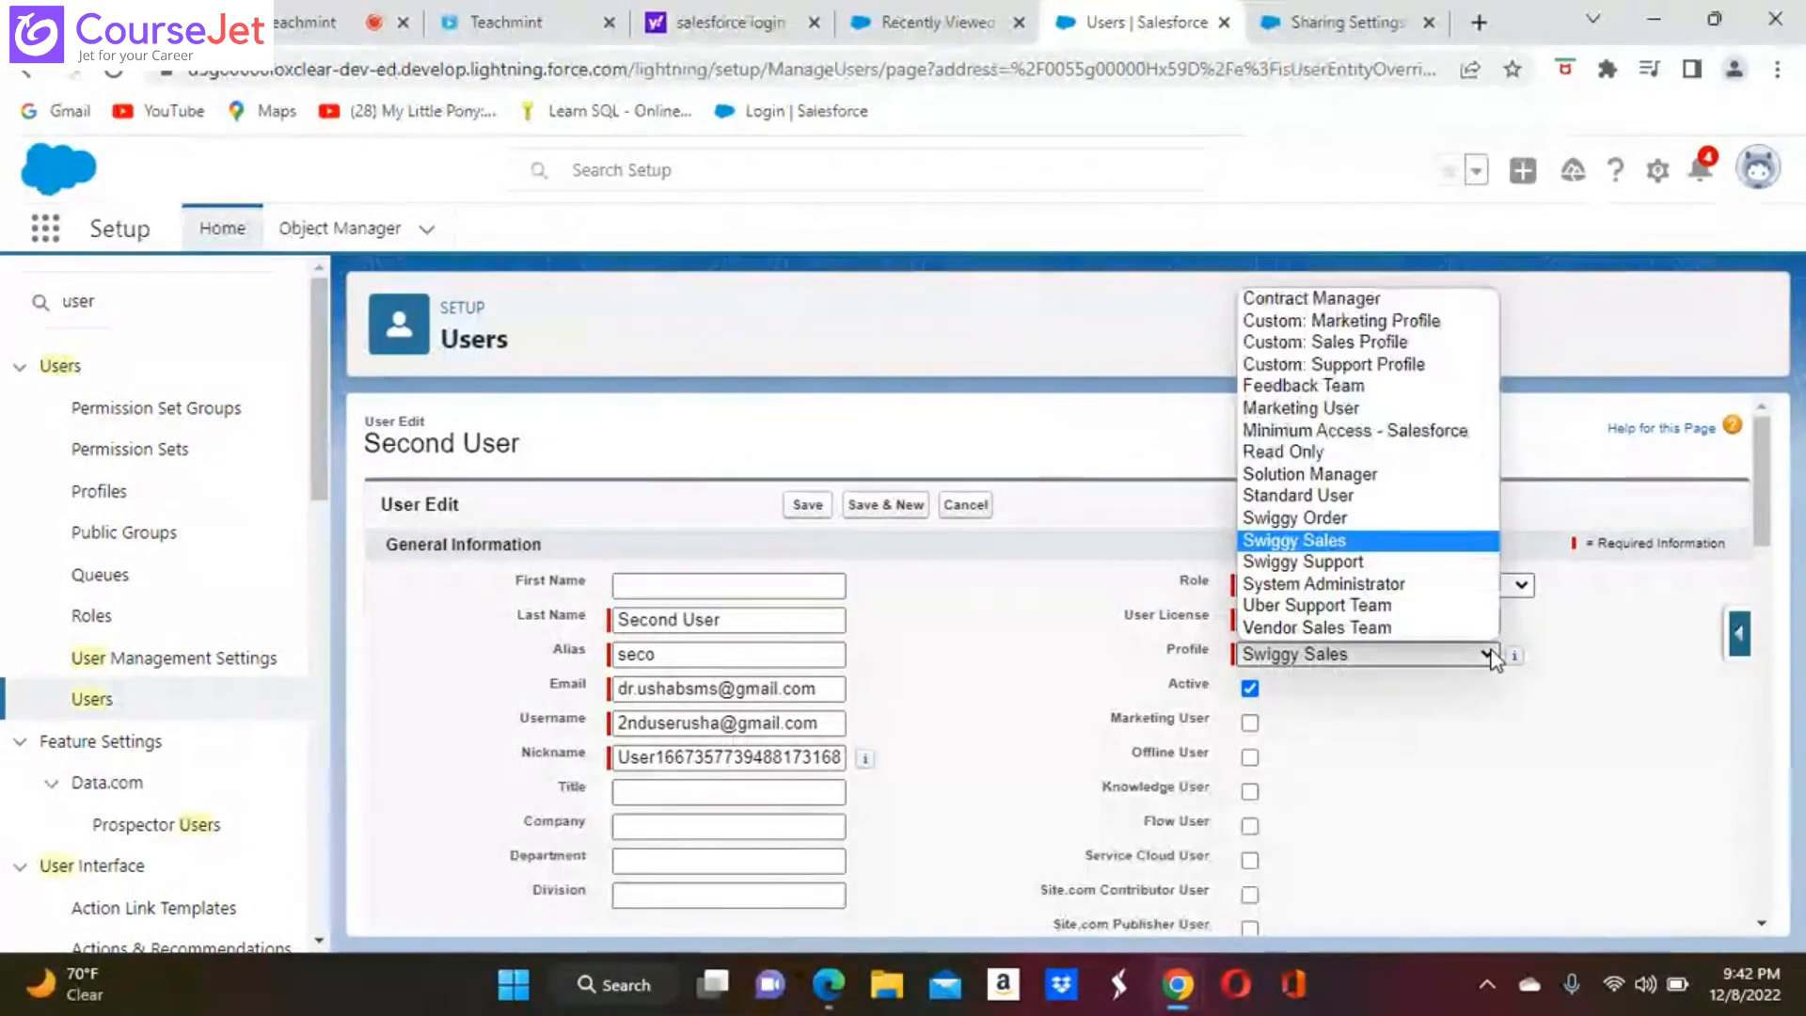
{"action": "left_click", "coordinate": [966, 506]}
{"action": "left_click", "coordinate": [968, 508]}
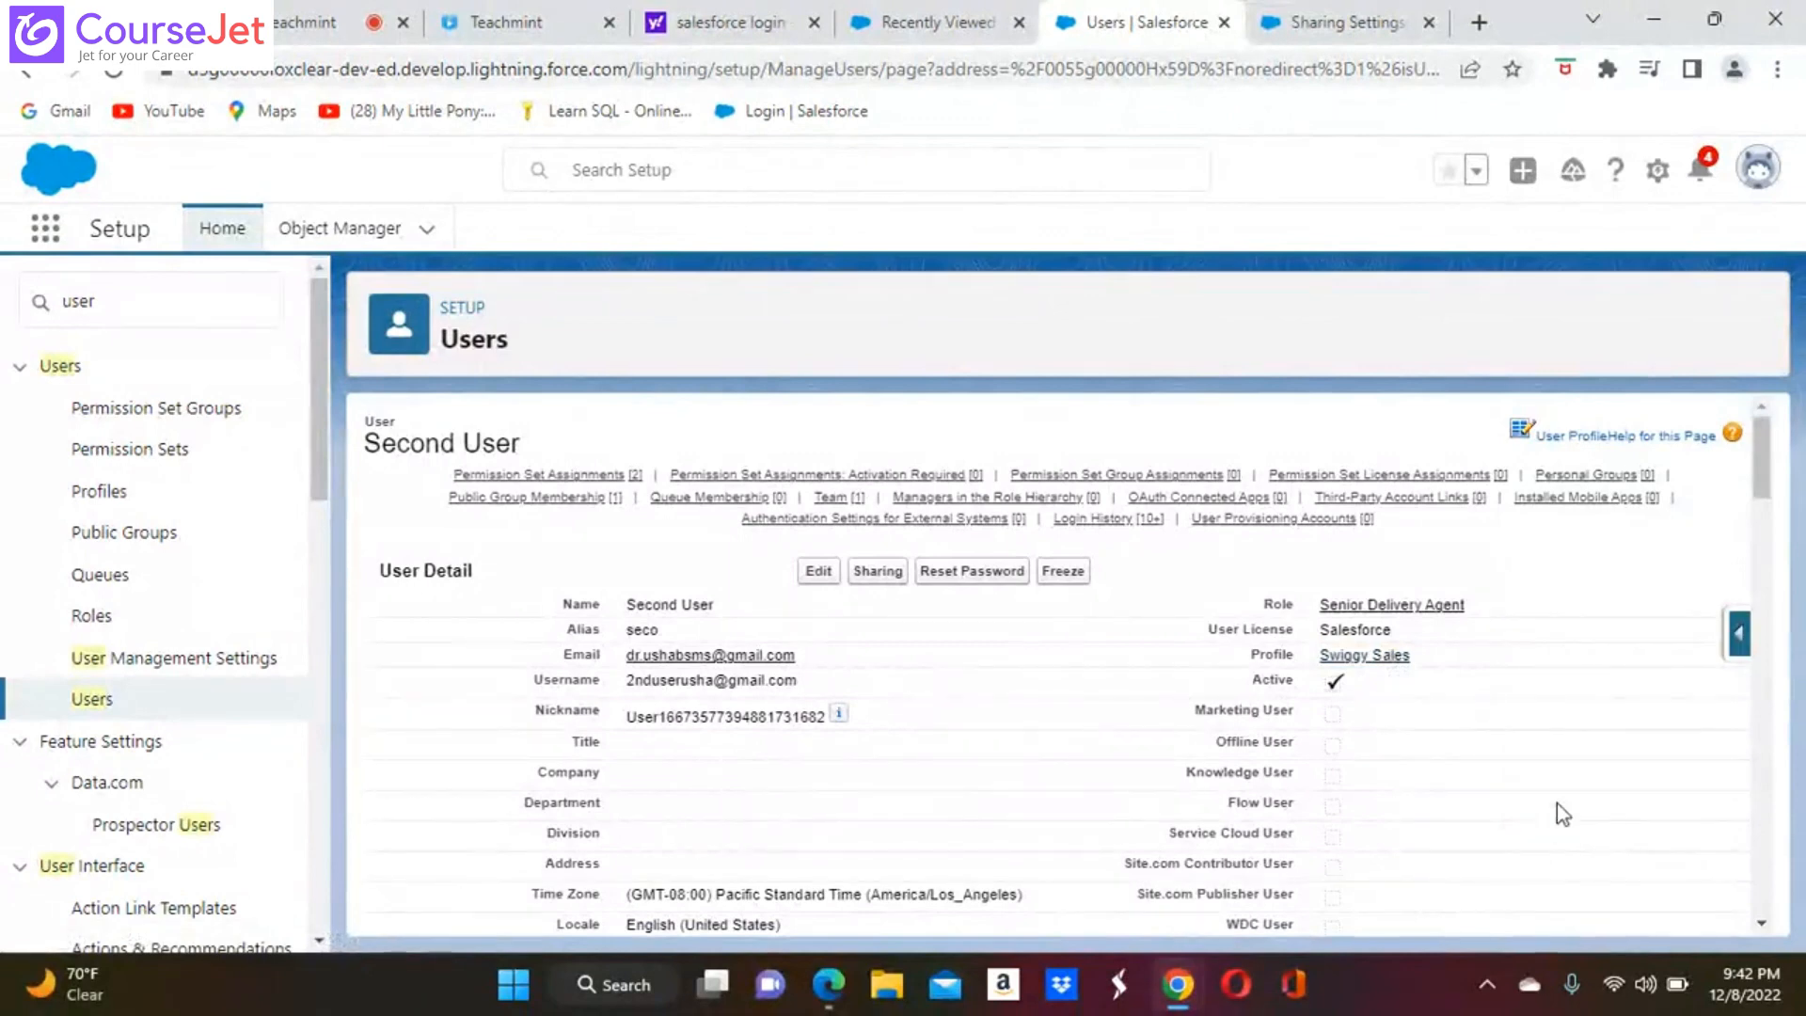
Look over the Second User's details and open the assigned Swiggy Sales profile for editing
{"action": "scroll", "coordinate": [1555, 803], "scroll_direction": "down", "scroll_amount": 2}
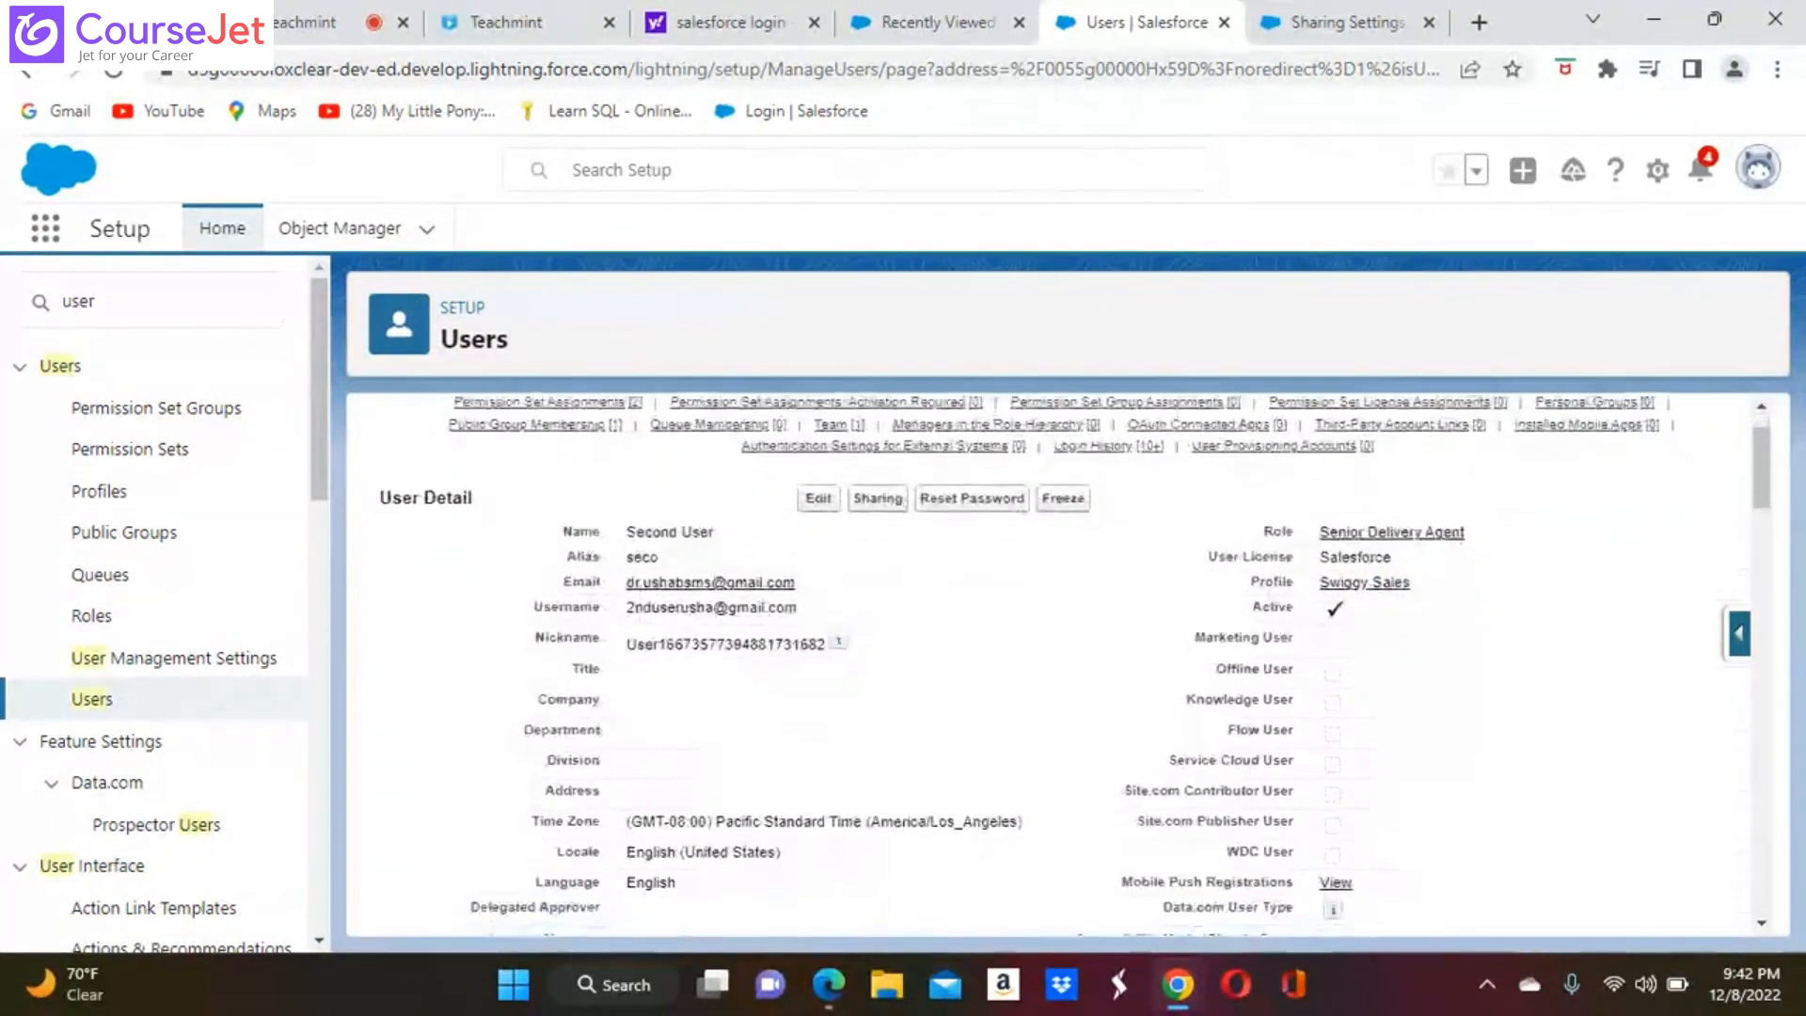
{"action": "scroll", "coordinate": [1556, 803], "scroll_direction": "down", "scroll_amount": 1}
{"action": "scroll", "coordinate": [1068, 659], "scroll_direction": "up", "scroll_amount": 2}
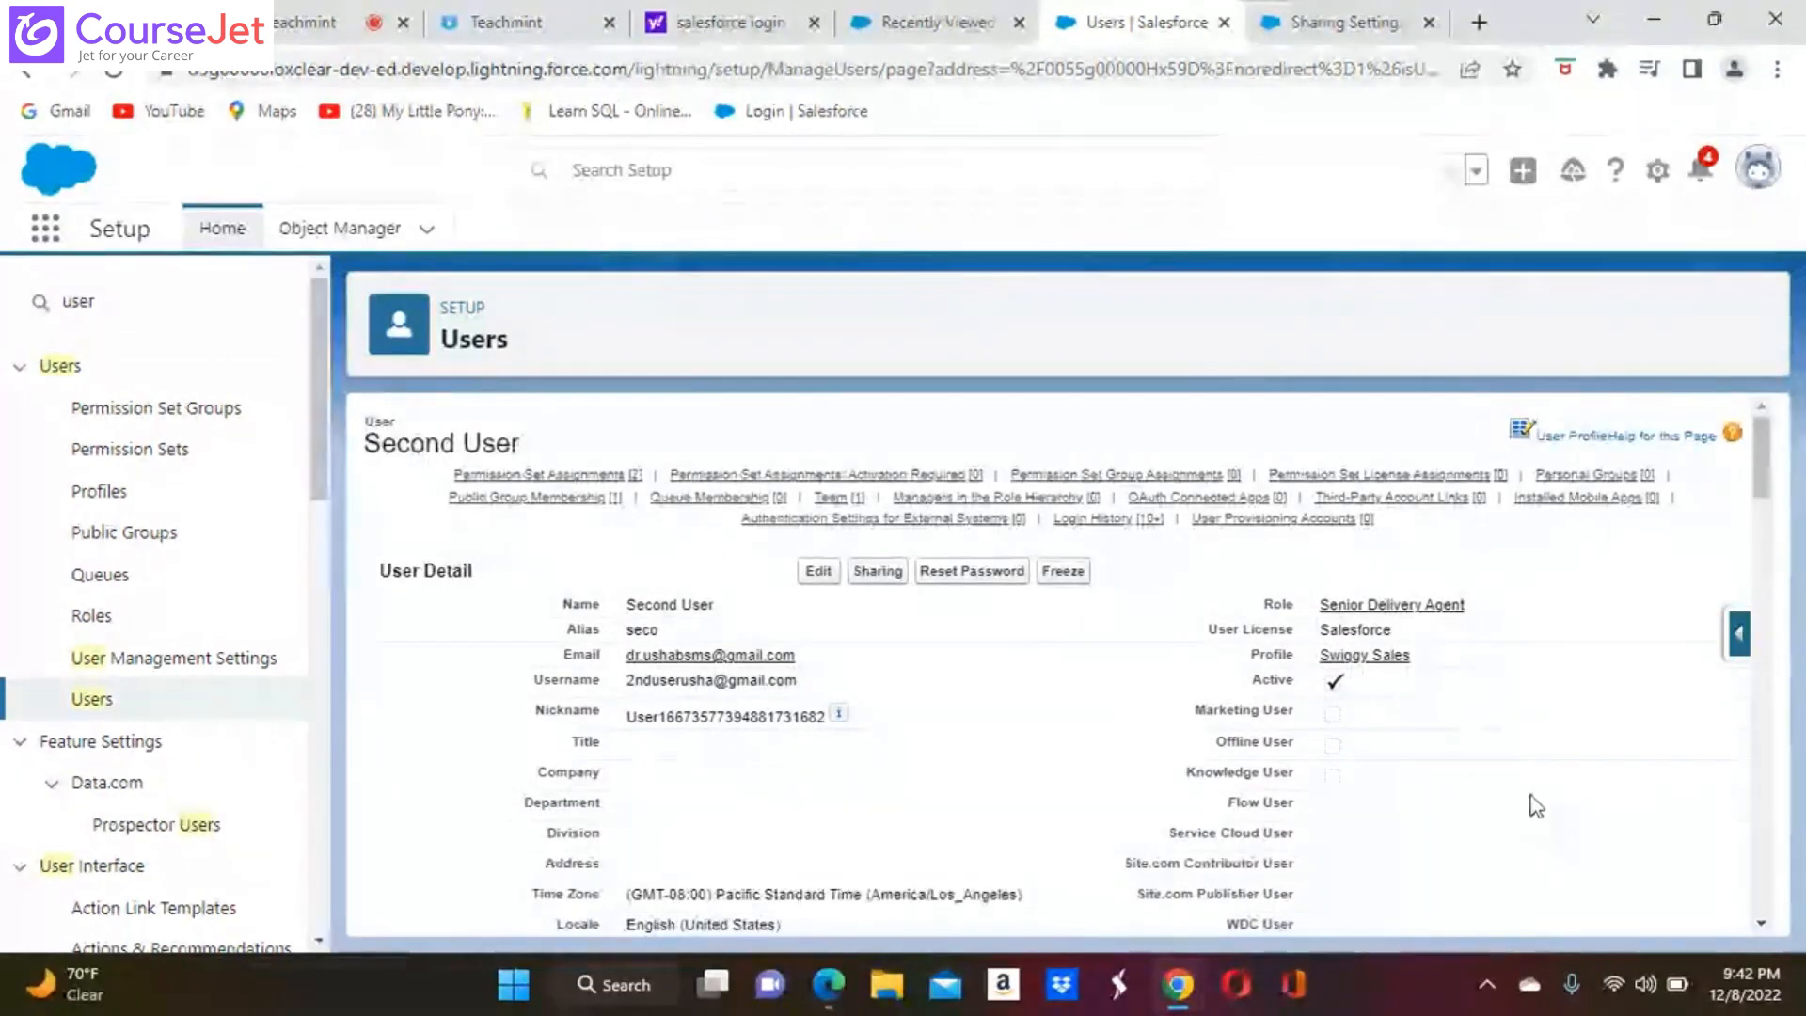
{"action": "left_click", "coordinate": [1394, 658]}
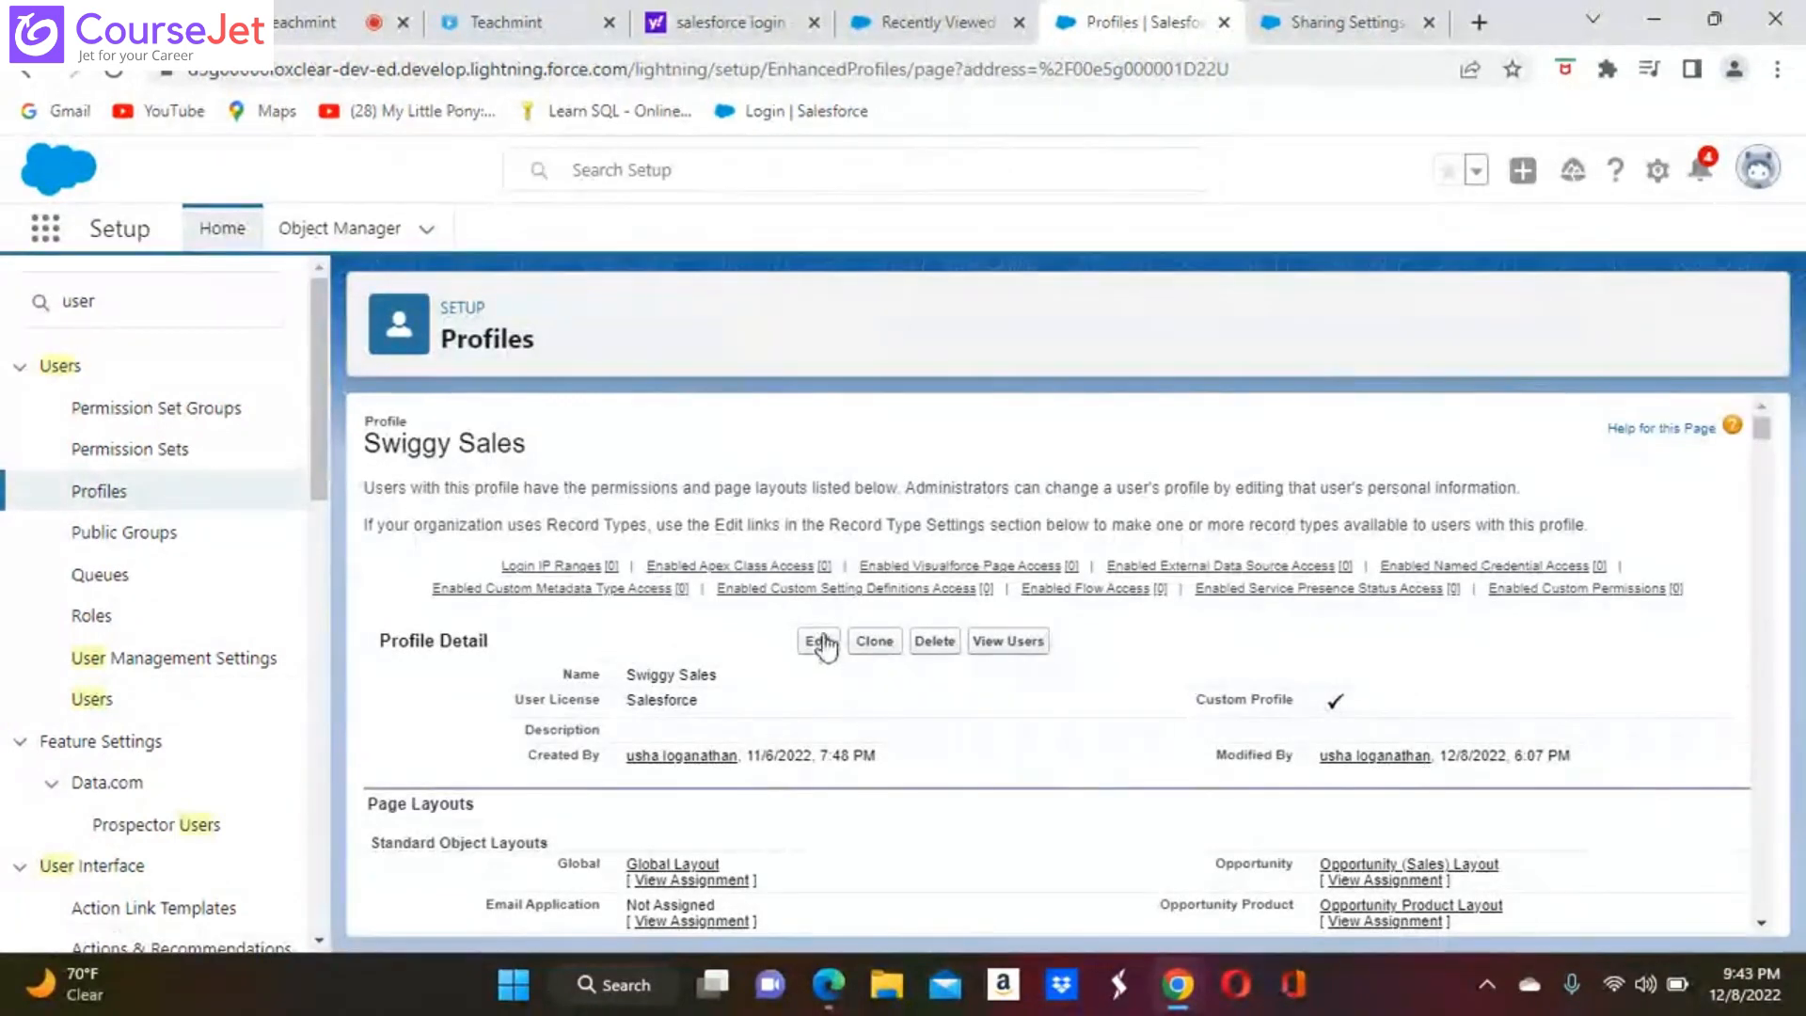
{"action": "left_click", "coordinate": [819, 641]}
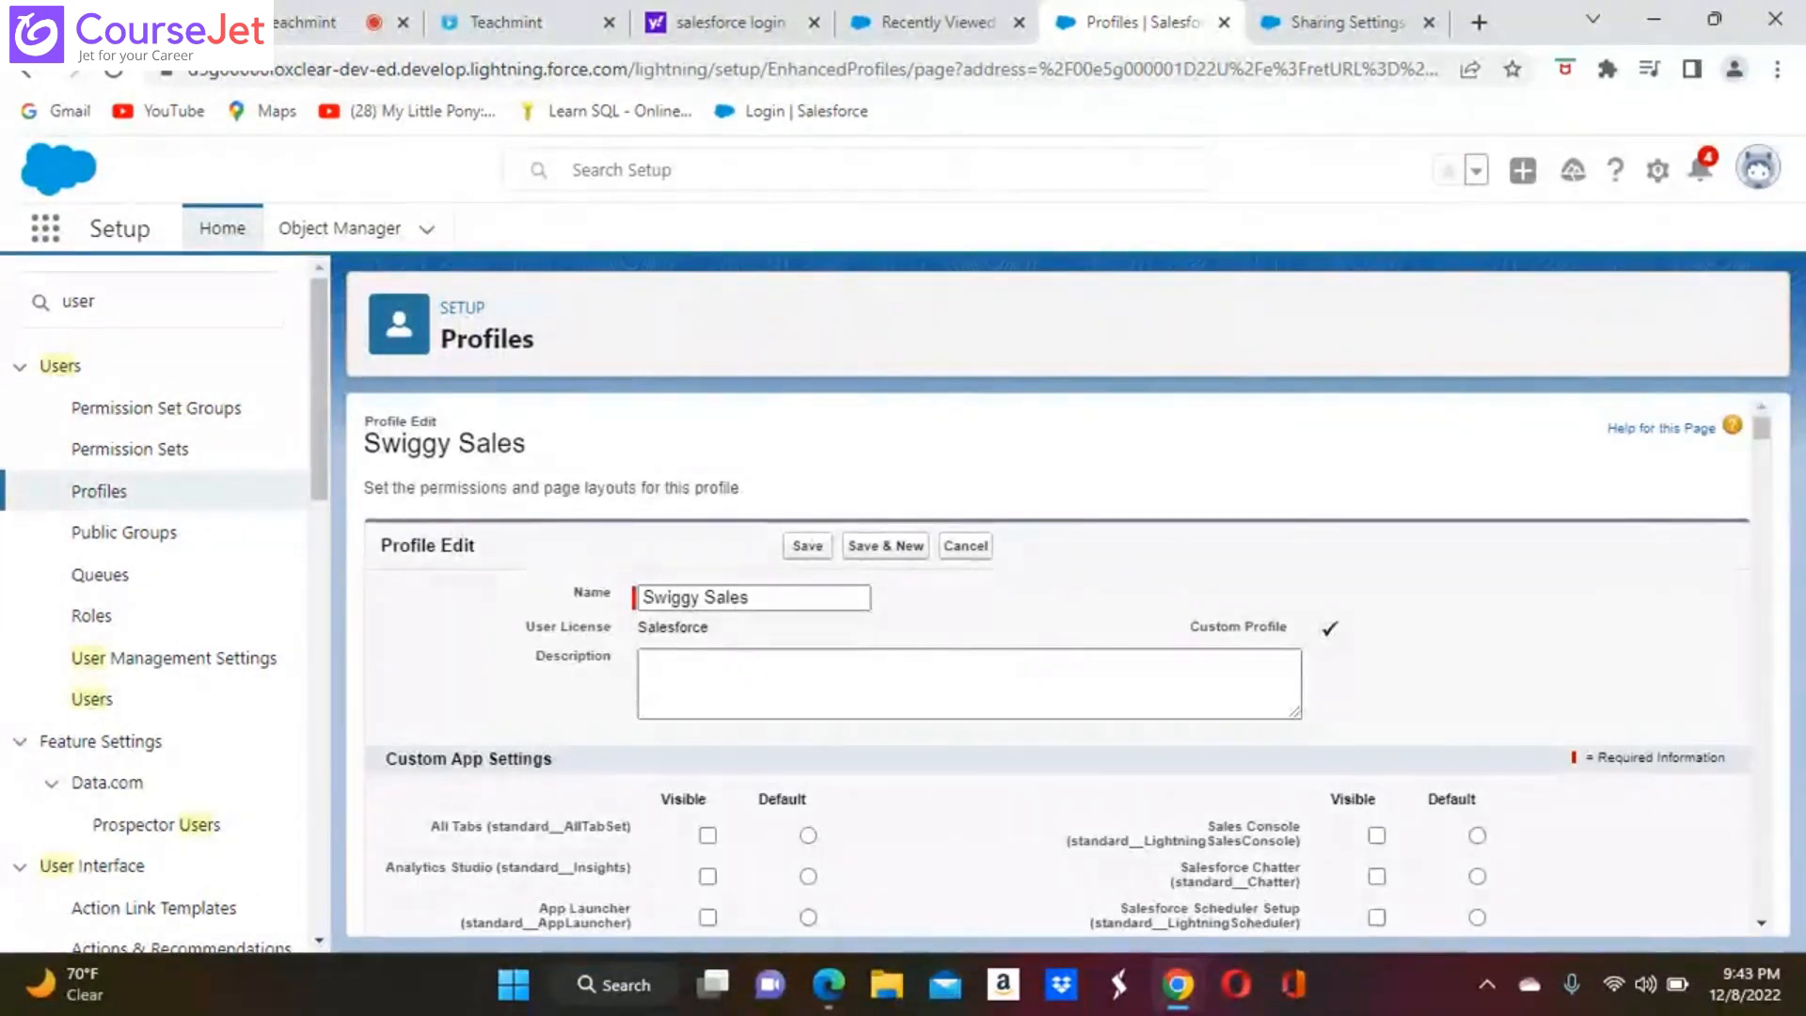
Grant the Swiggy Sales profile View All and Modify All on Food Items in the custom object permissions, and save the profile
{"action": "scroll", "coordinate": [1057, 613], "scroll_direction": "down", "scroll_amount": 5}
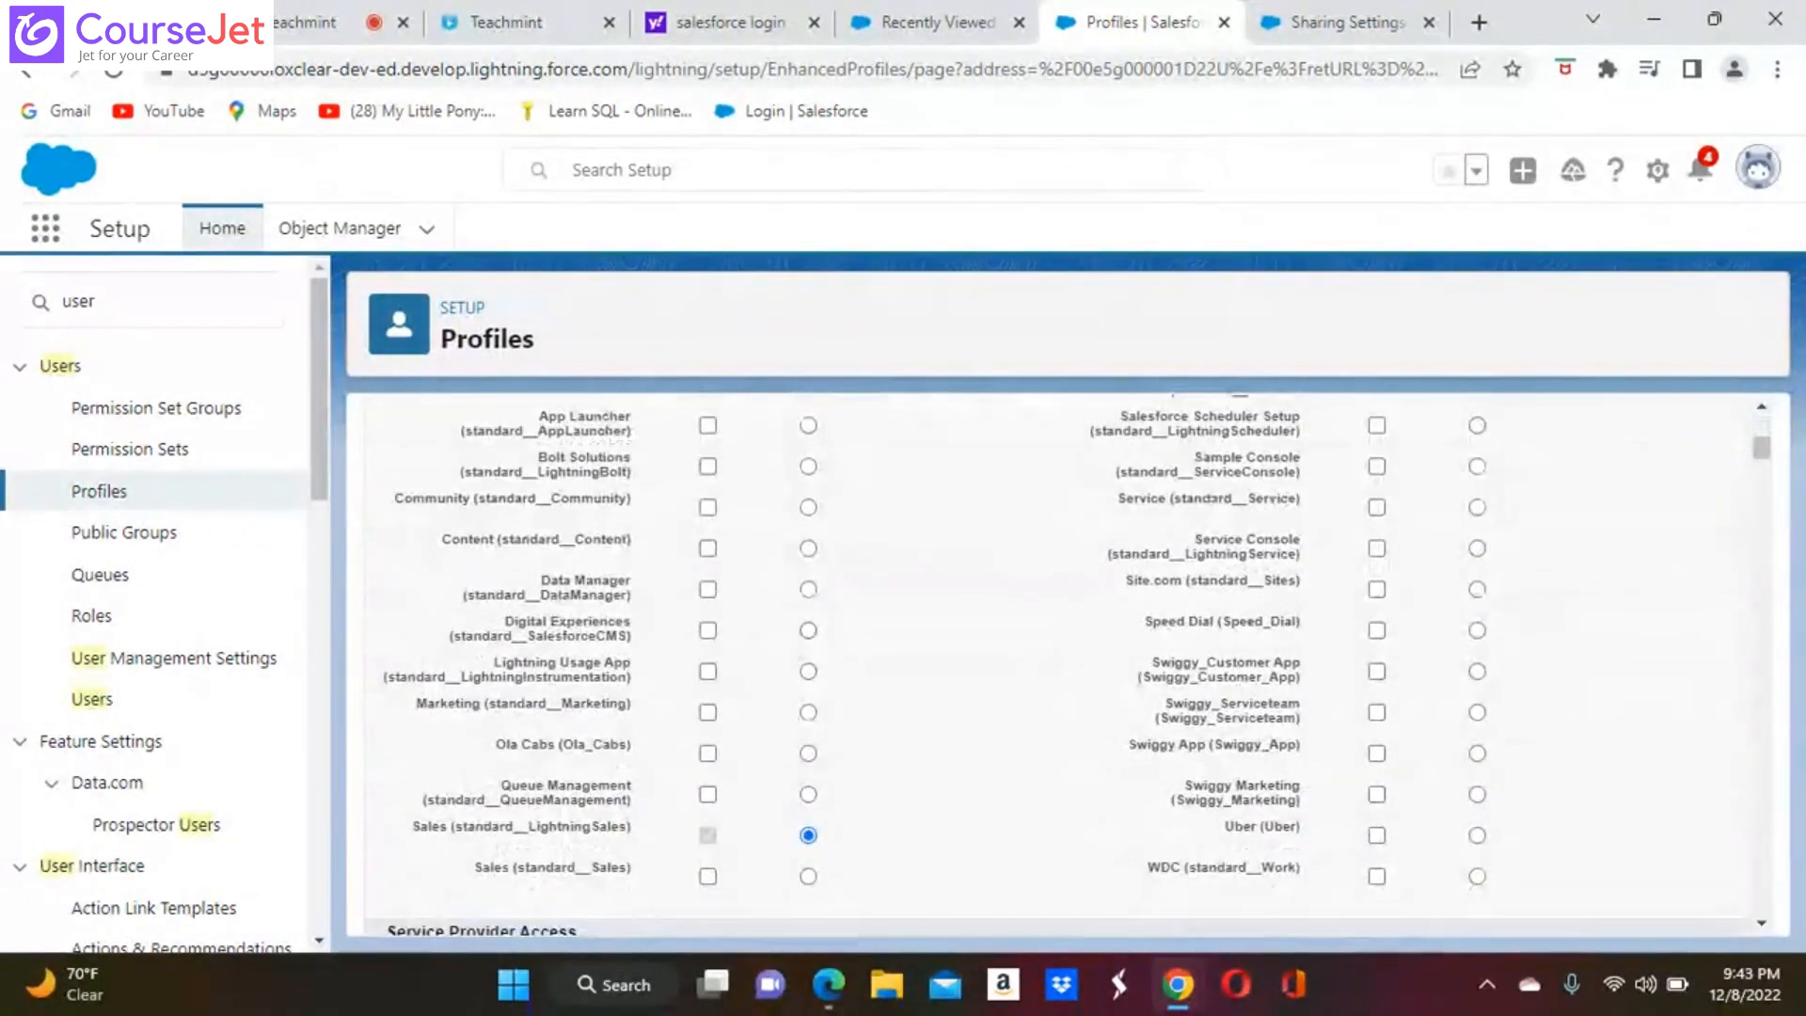
{"action": "scroll", "coordinate": [1057, 659], "scroll_direction": "down", "scroll_amount": 20}
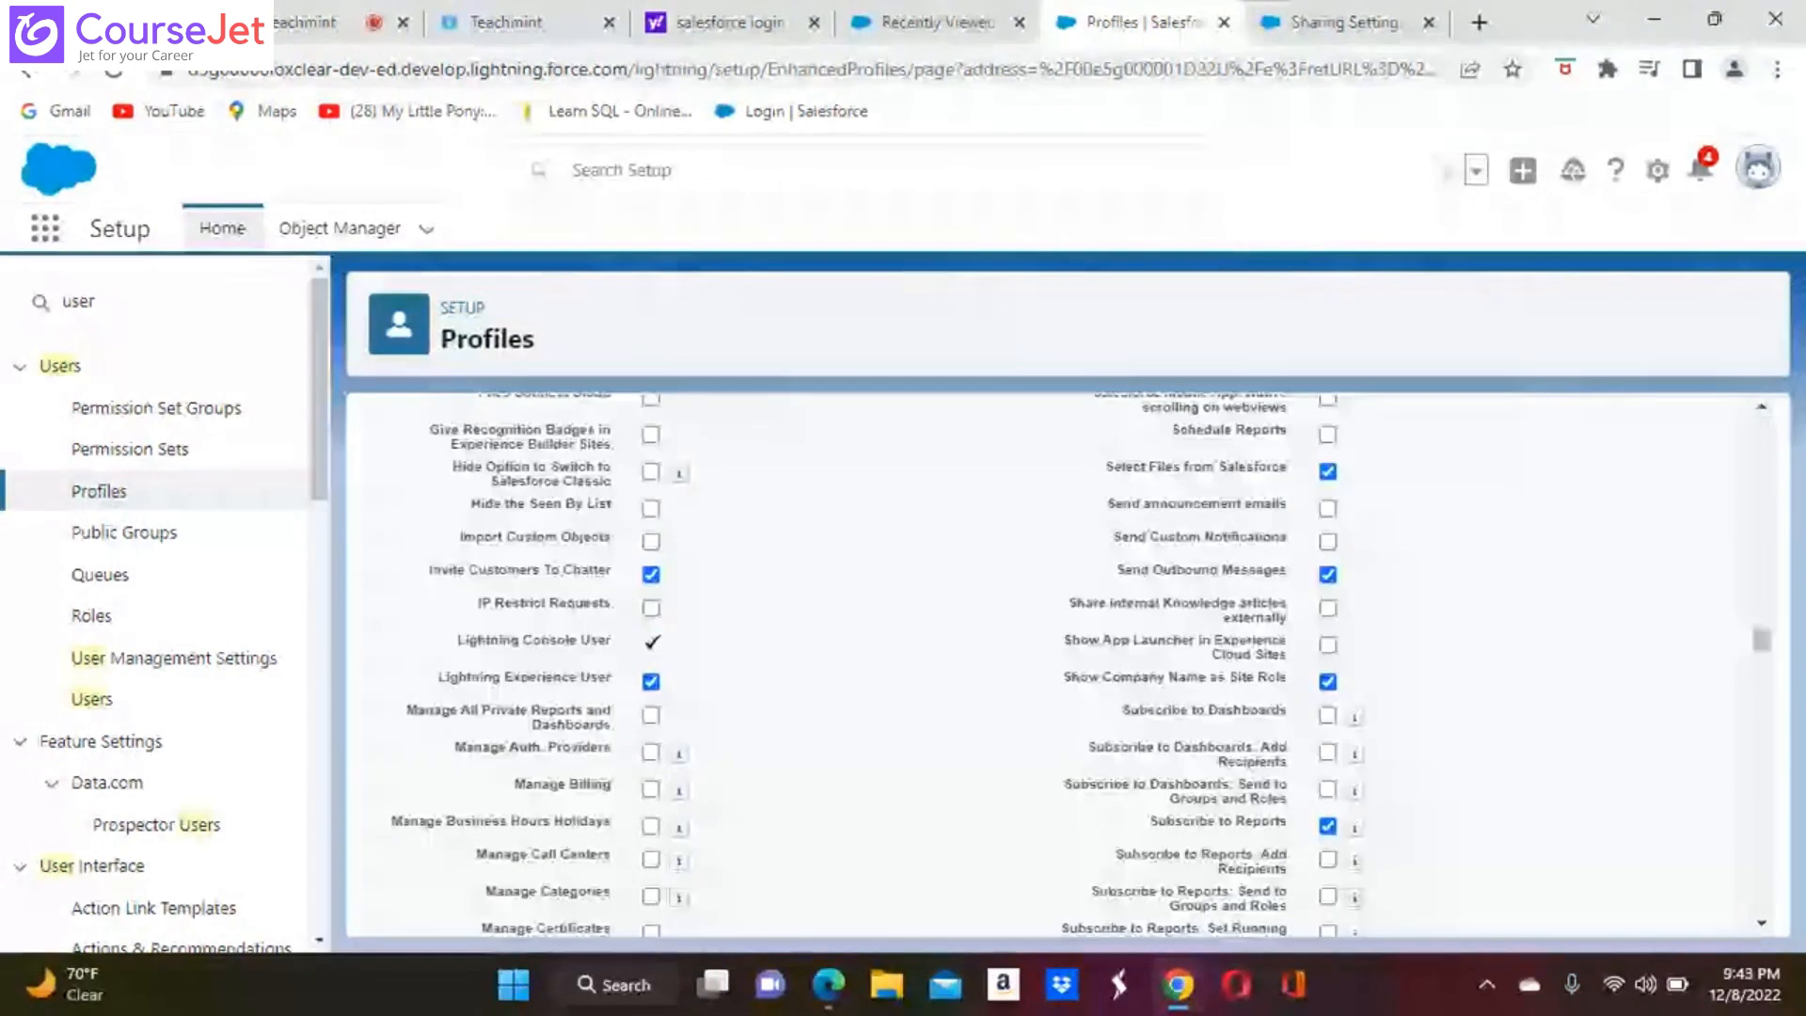
{"action": "scroll", "coordinate": [950, 734], "scroll_direction": "down", "scroll_amount": 10}
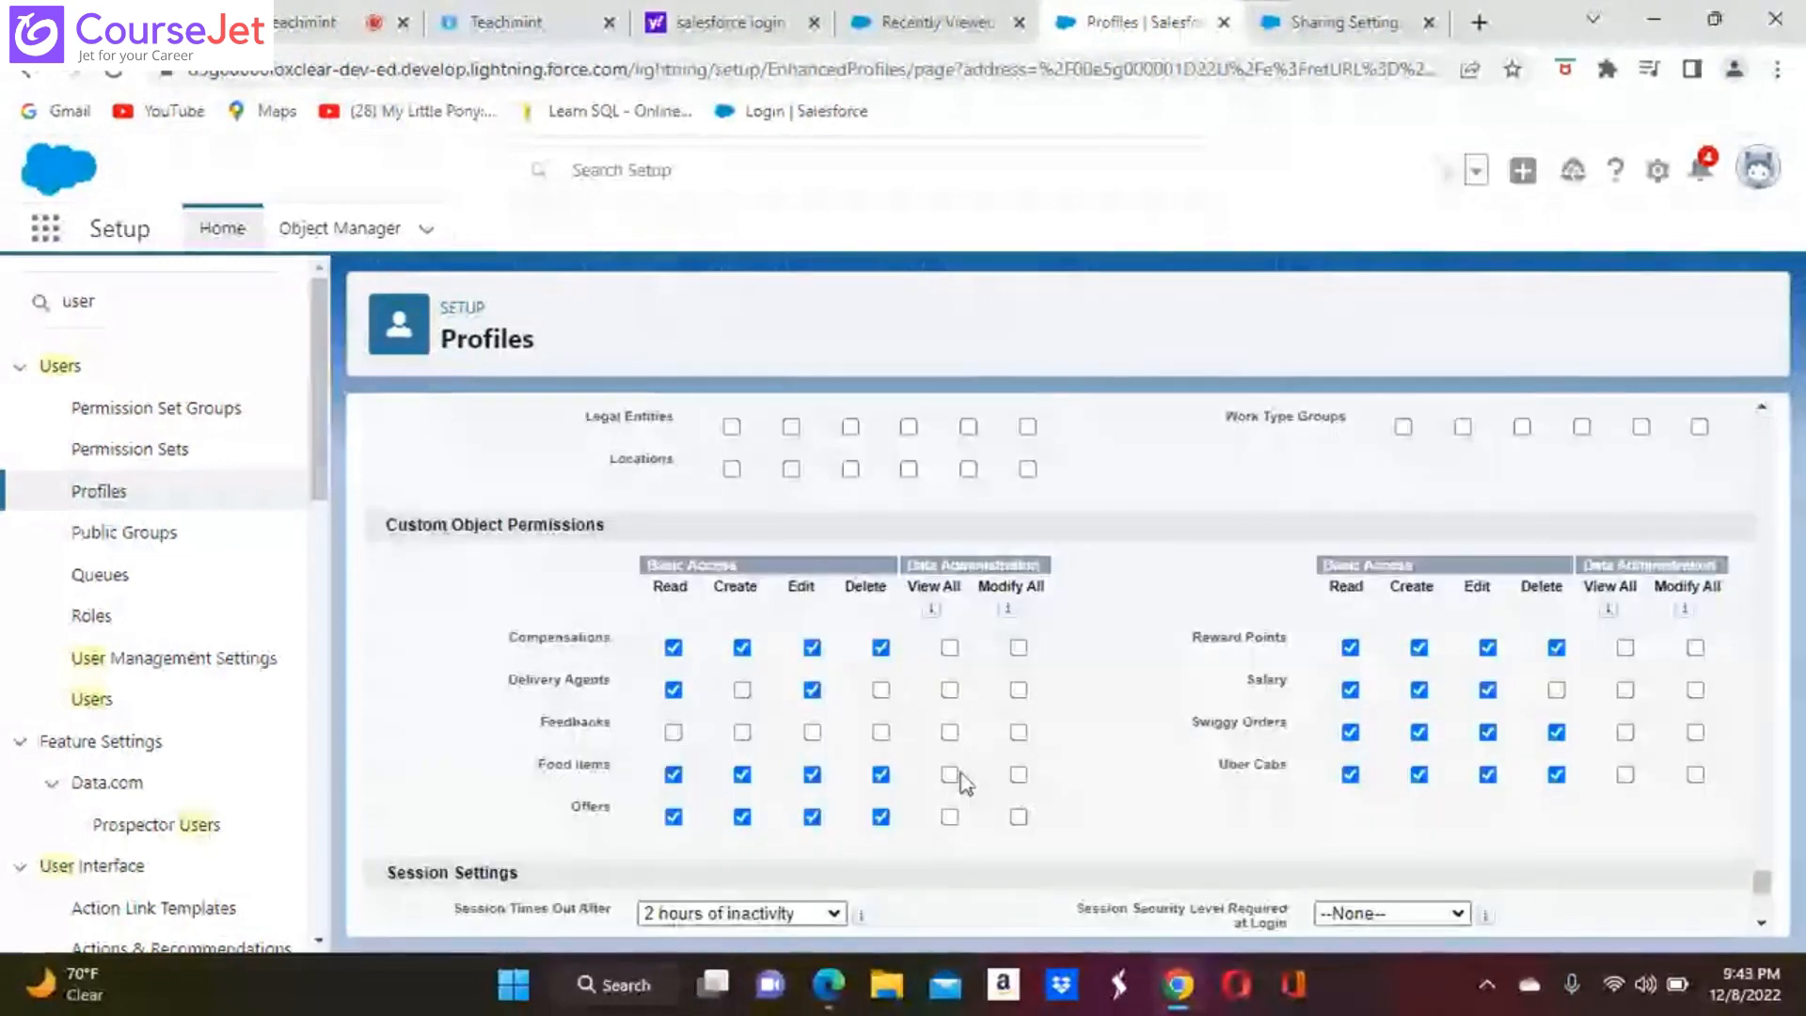
{"action": "left_click", "coordinate": [949, 774]}
{"action": "left_click", "coordinate": [1019, 775]}
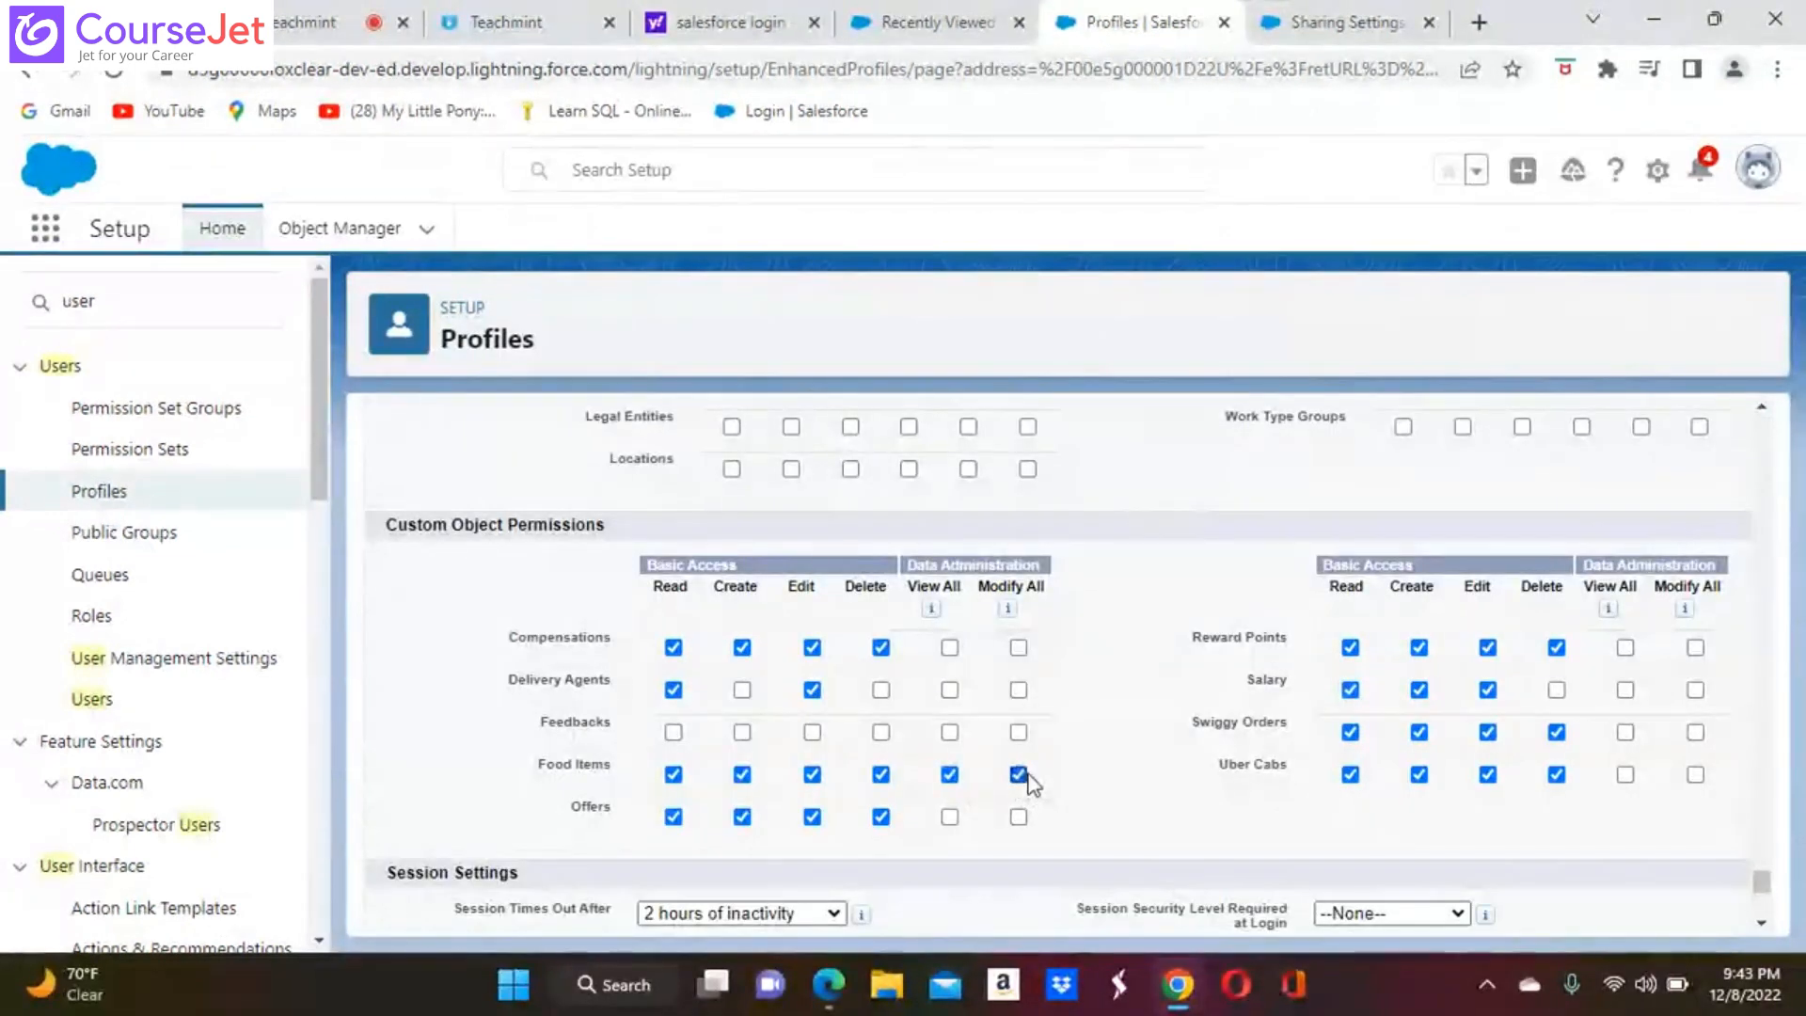
{"action": "mouse_move", "coordinate": [1009, 611]}
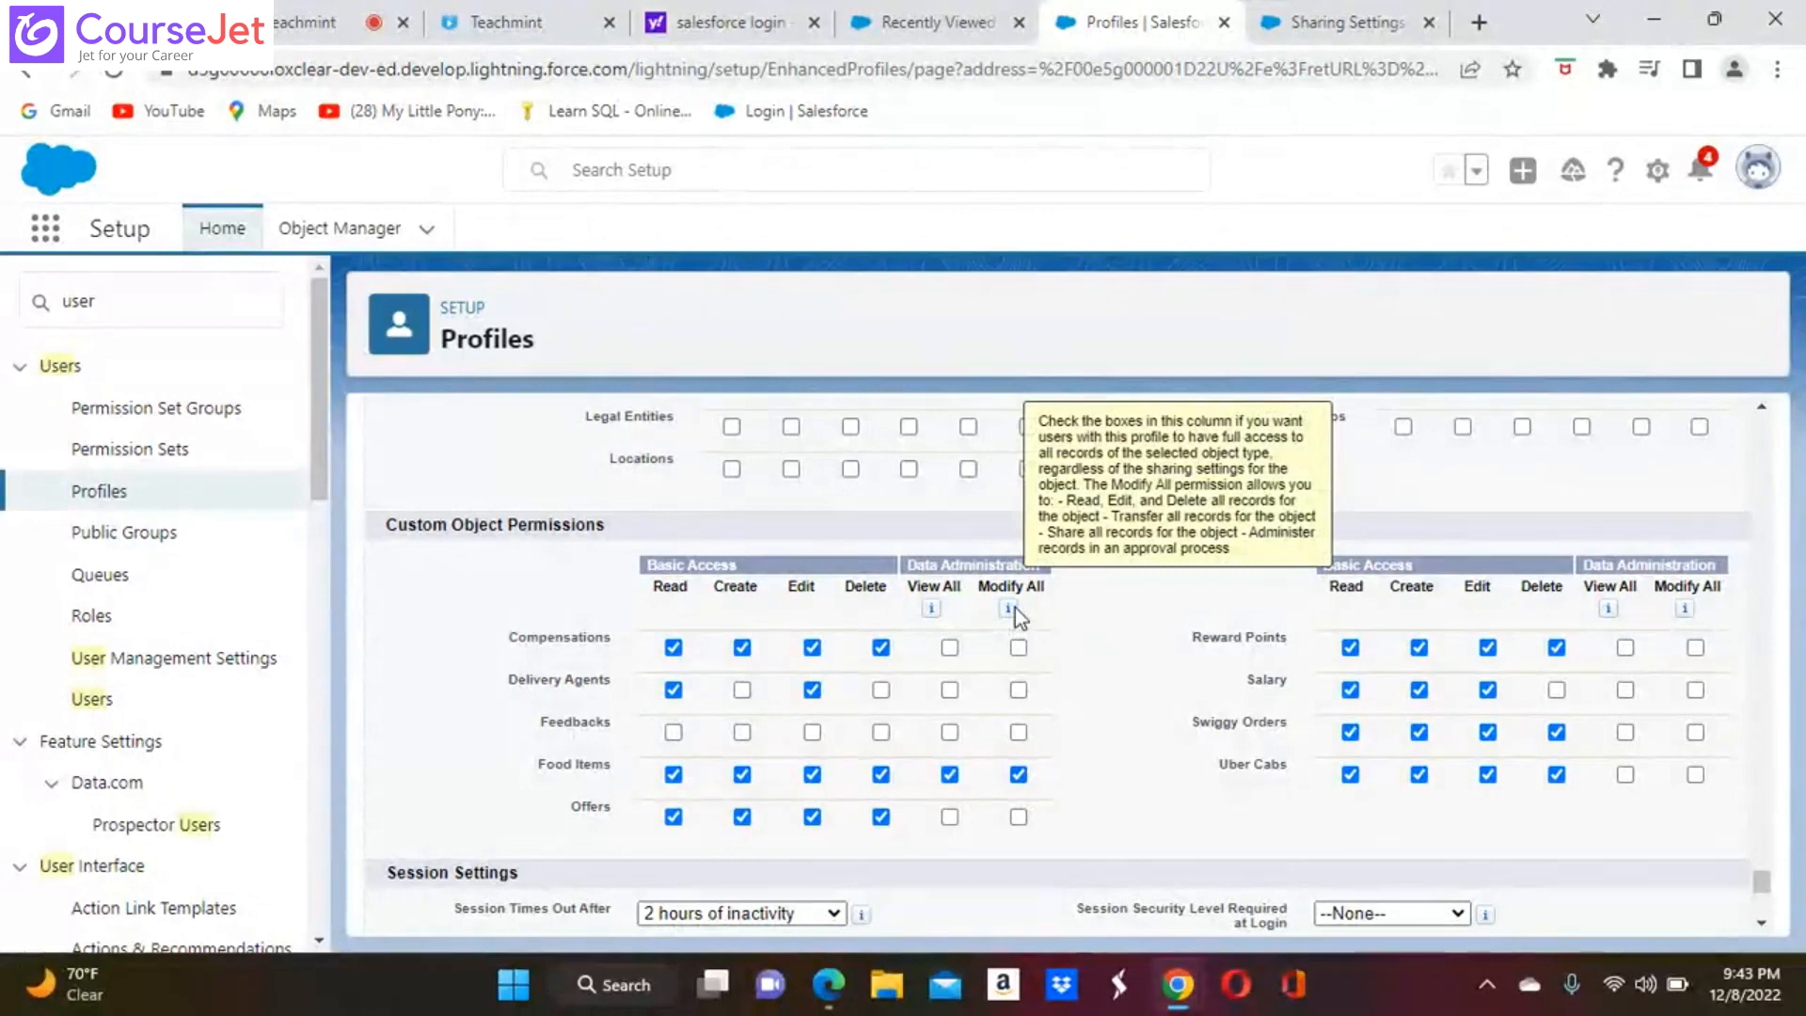
{"action": "mouse_move", "coordinate": [929, 613]}
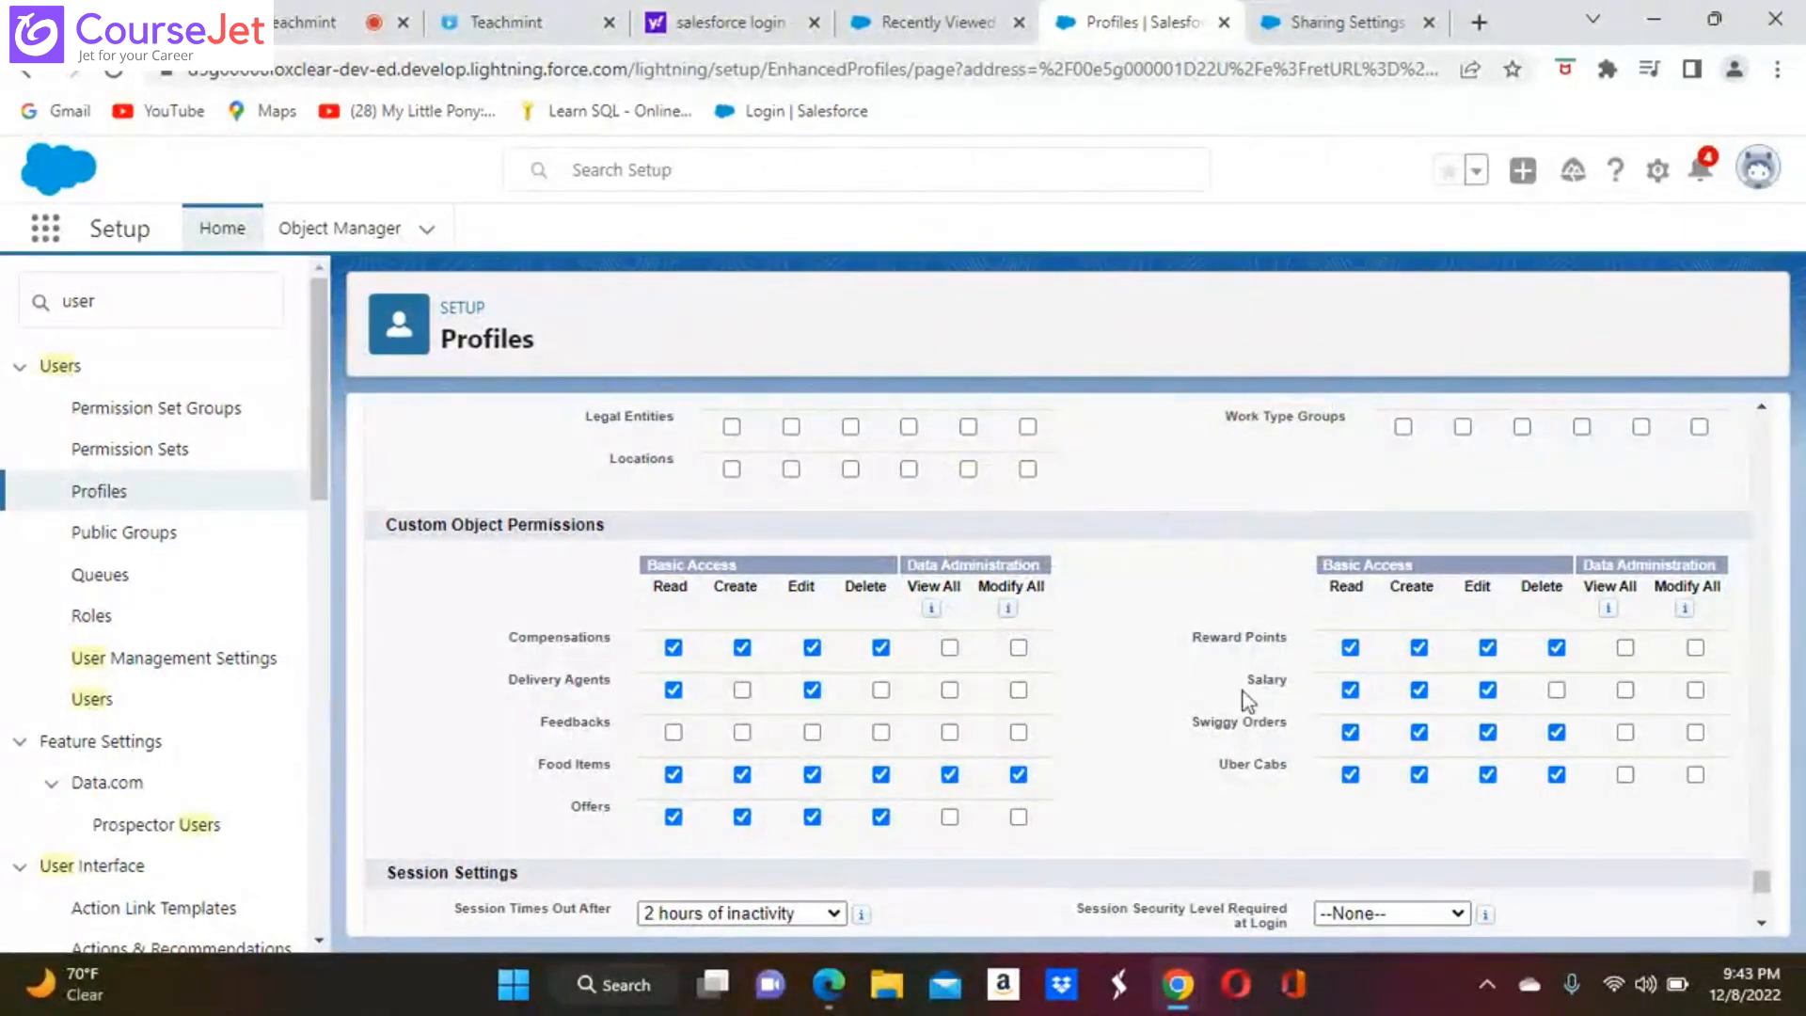
{"action": "scroll", "coordinate": [1249, 697], "scroll_direction": "down", "scroll_amount": 5}
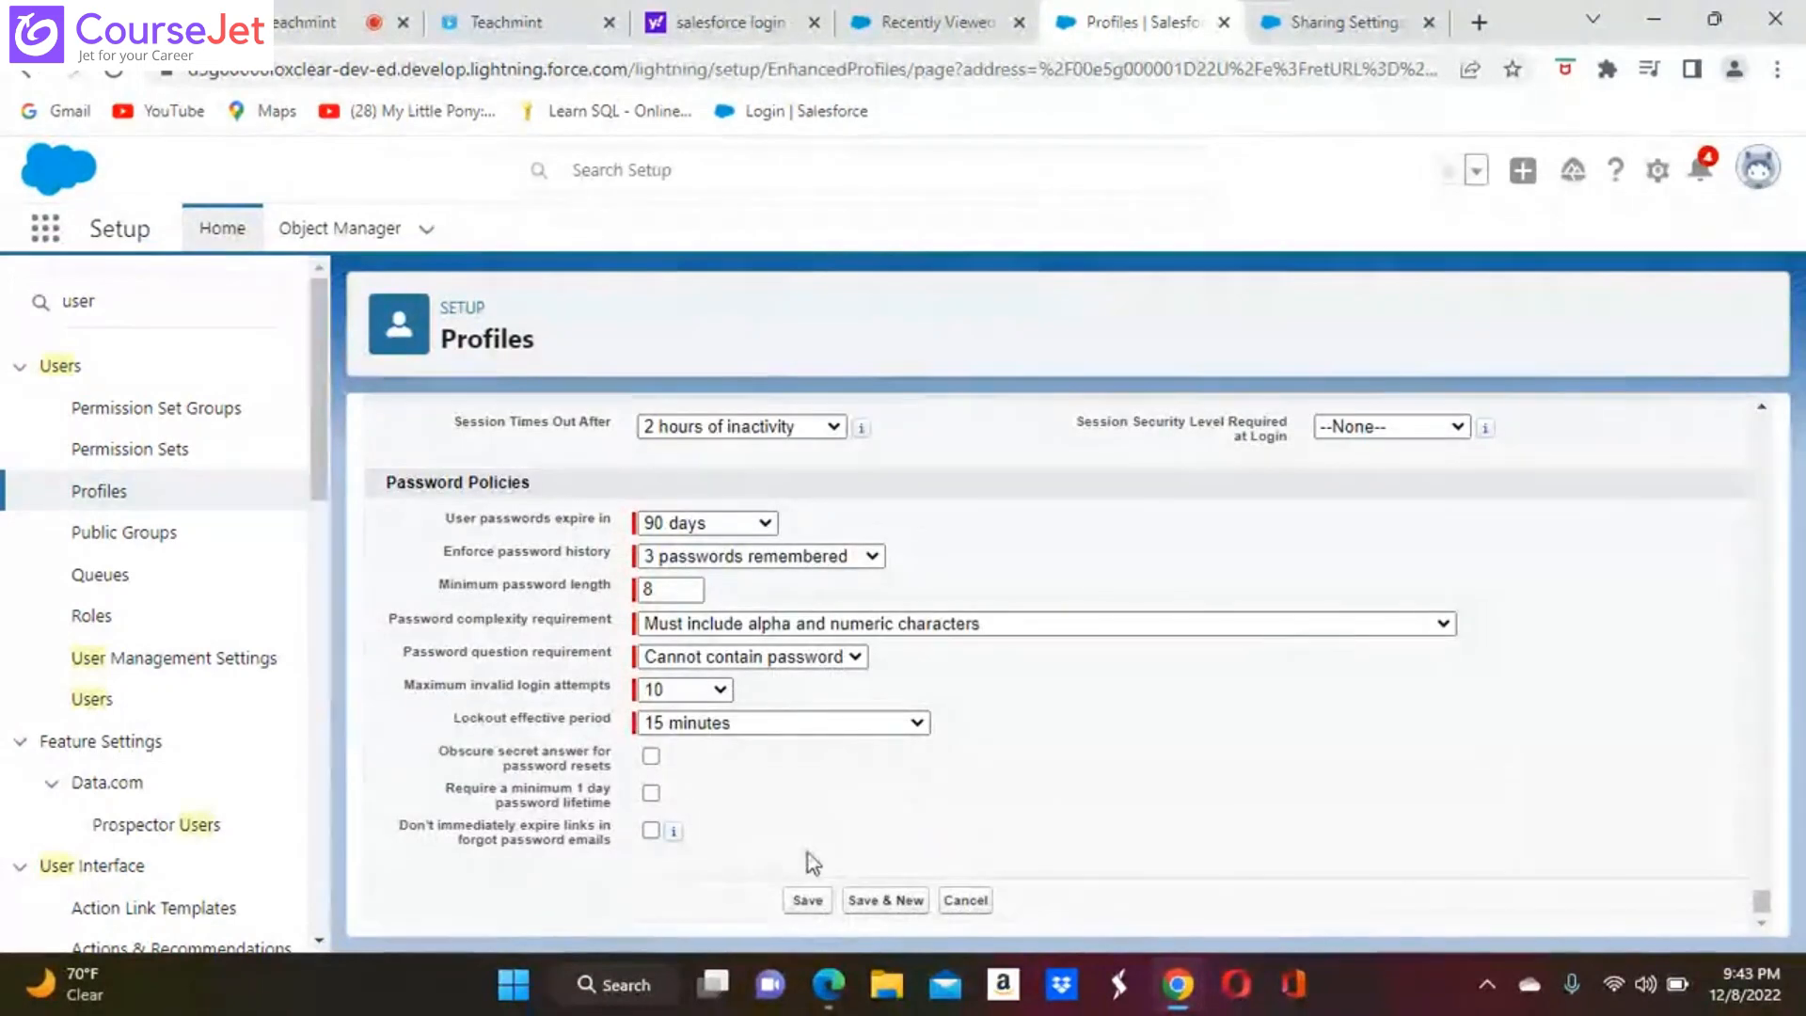
{"action": "left_click", "coordinate": [798, 903]}
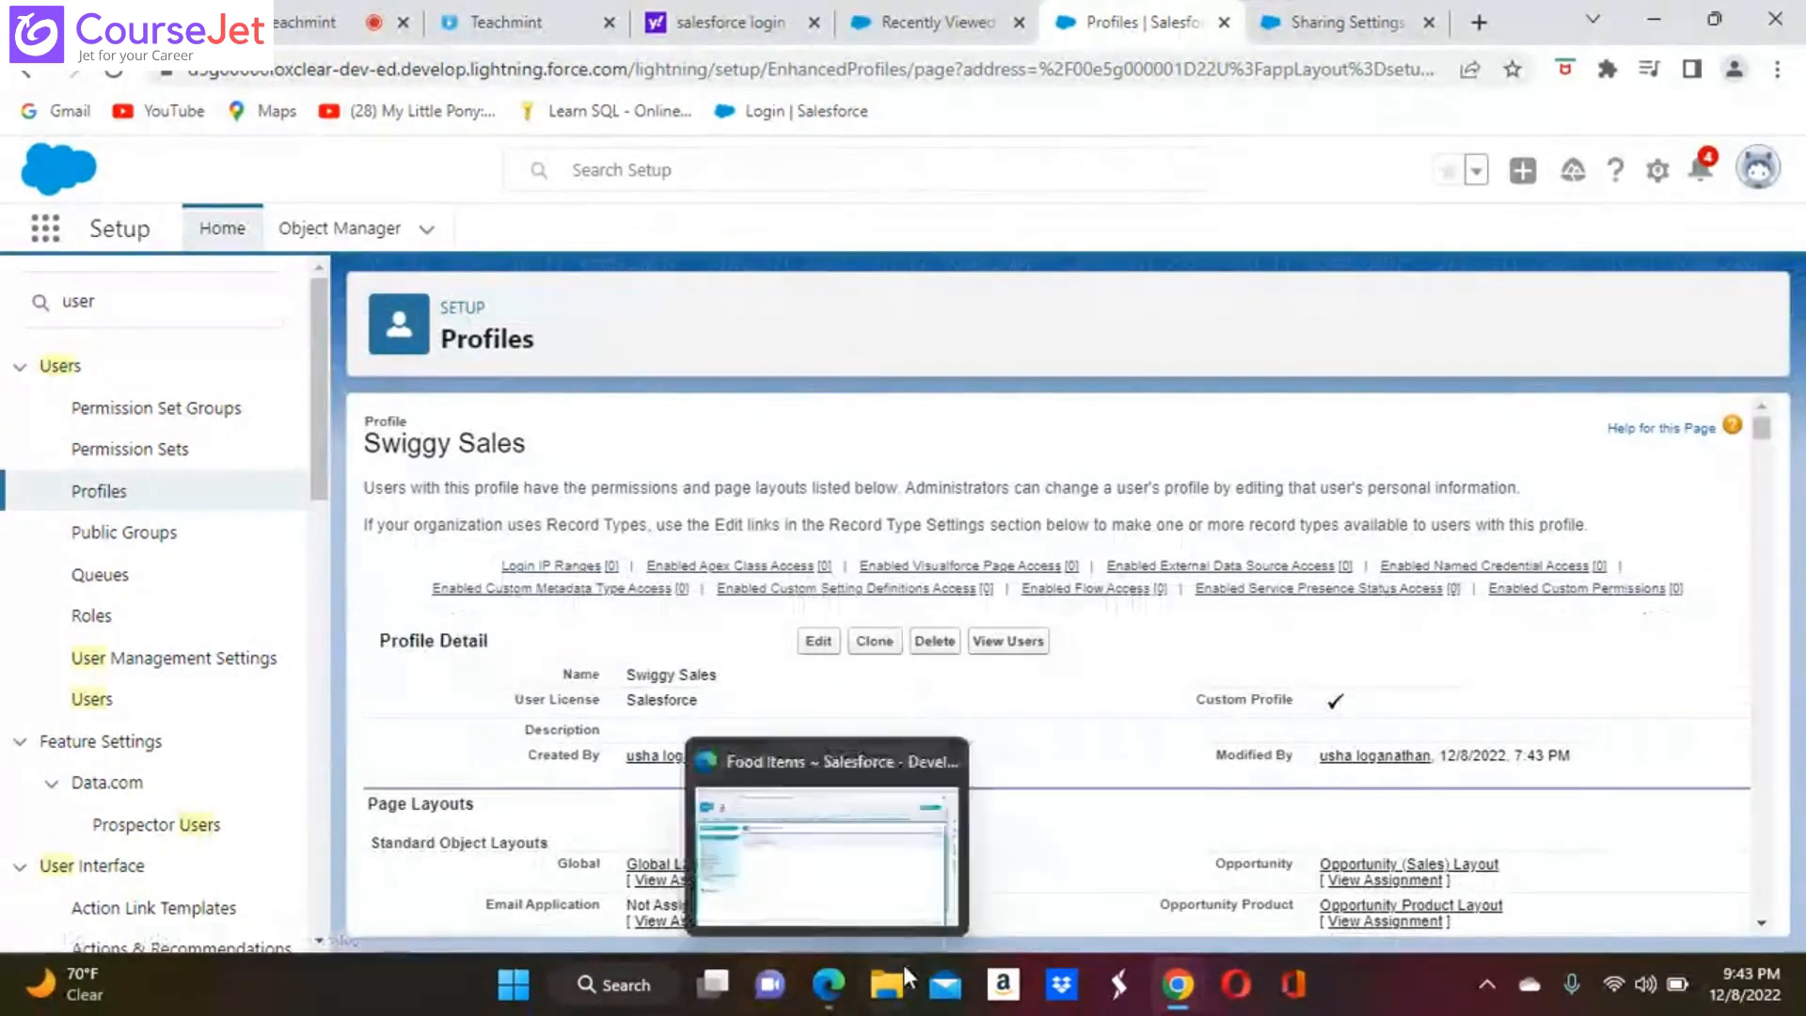
Switch to the Second User's session in Edge and refresh the Food Items list
{"action": "left_click", "coordinate": [830, 991]}
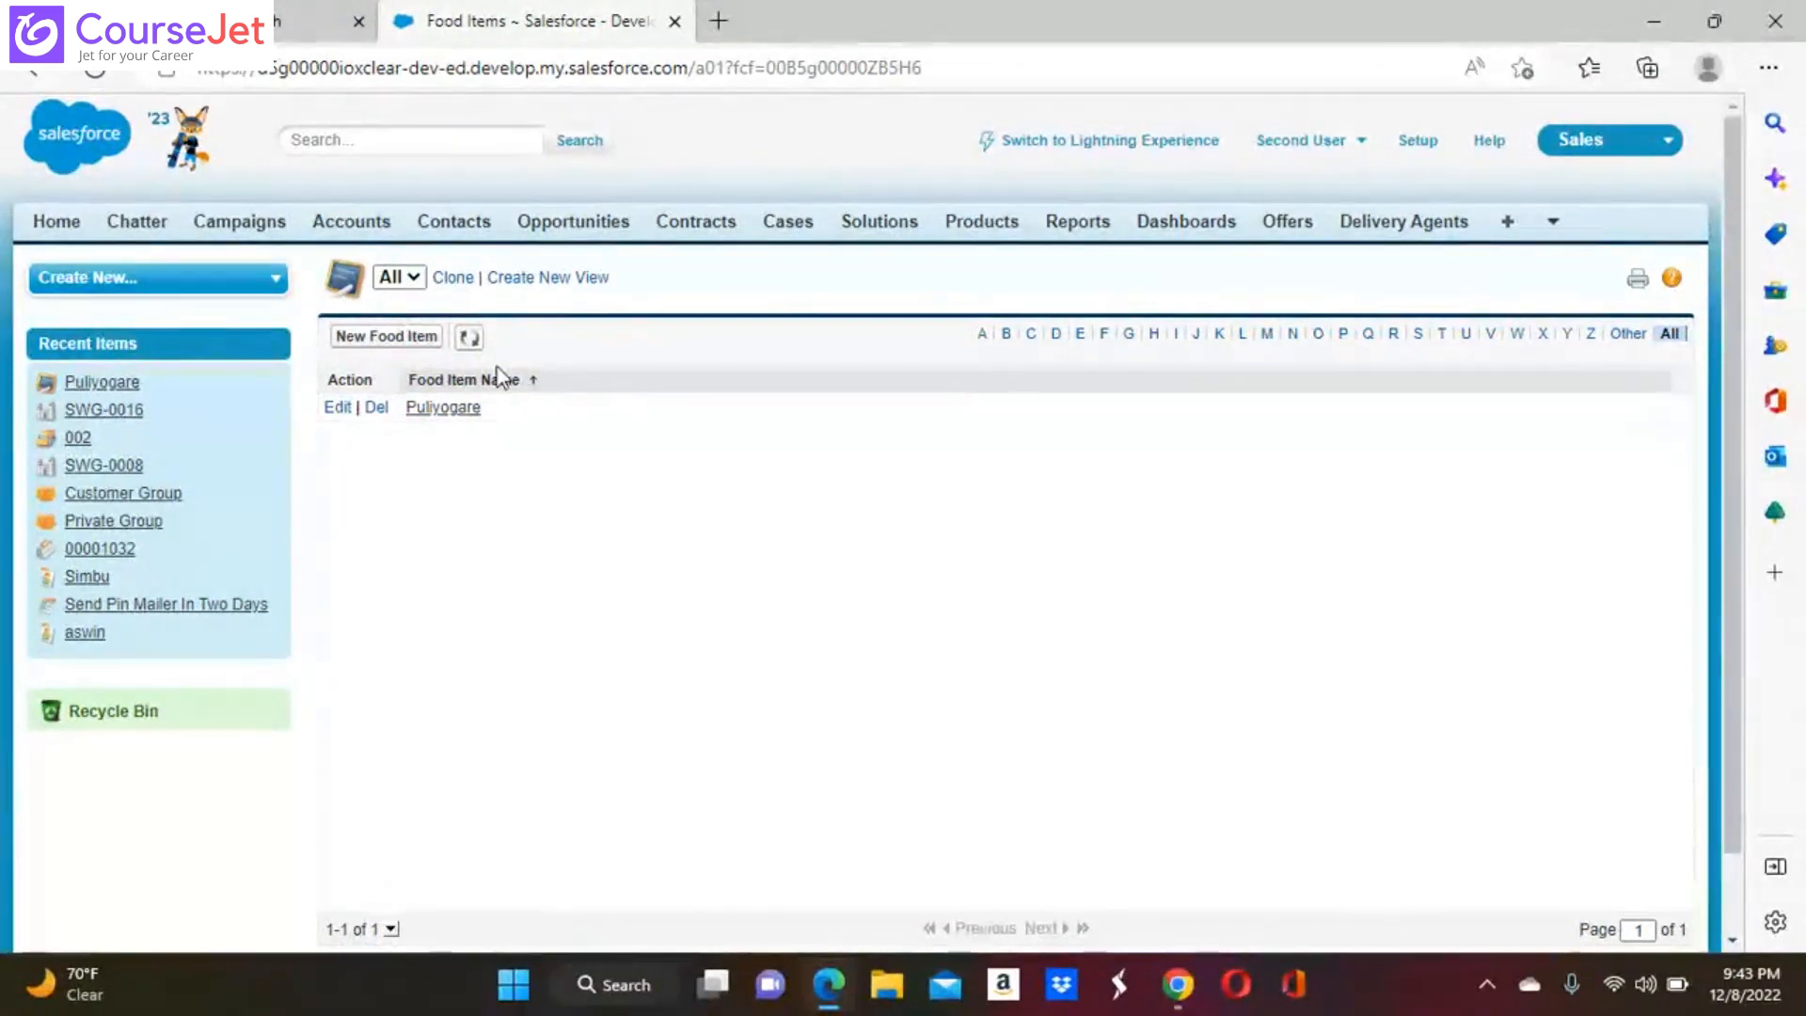
{"action": "left_click", "coordinate": [469, 338]}
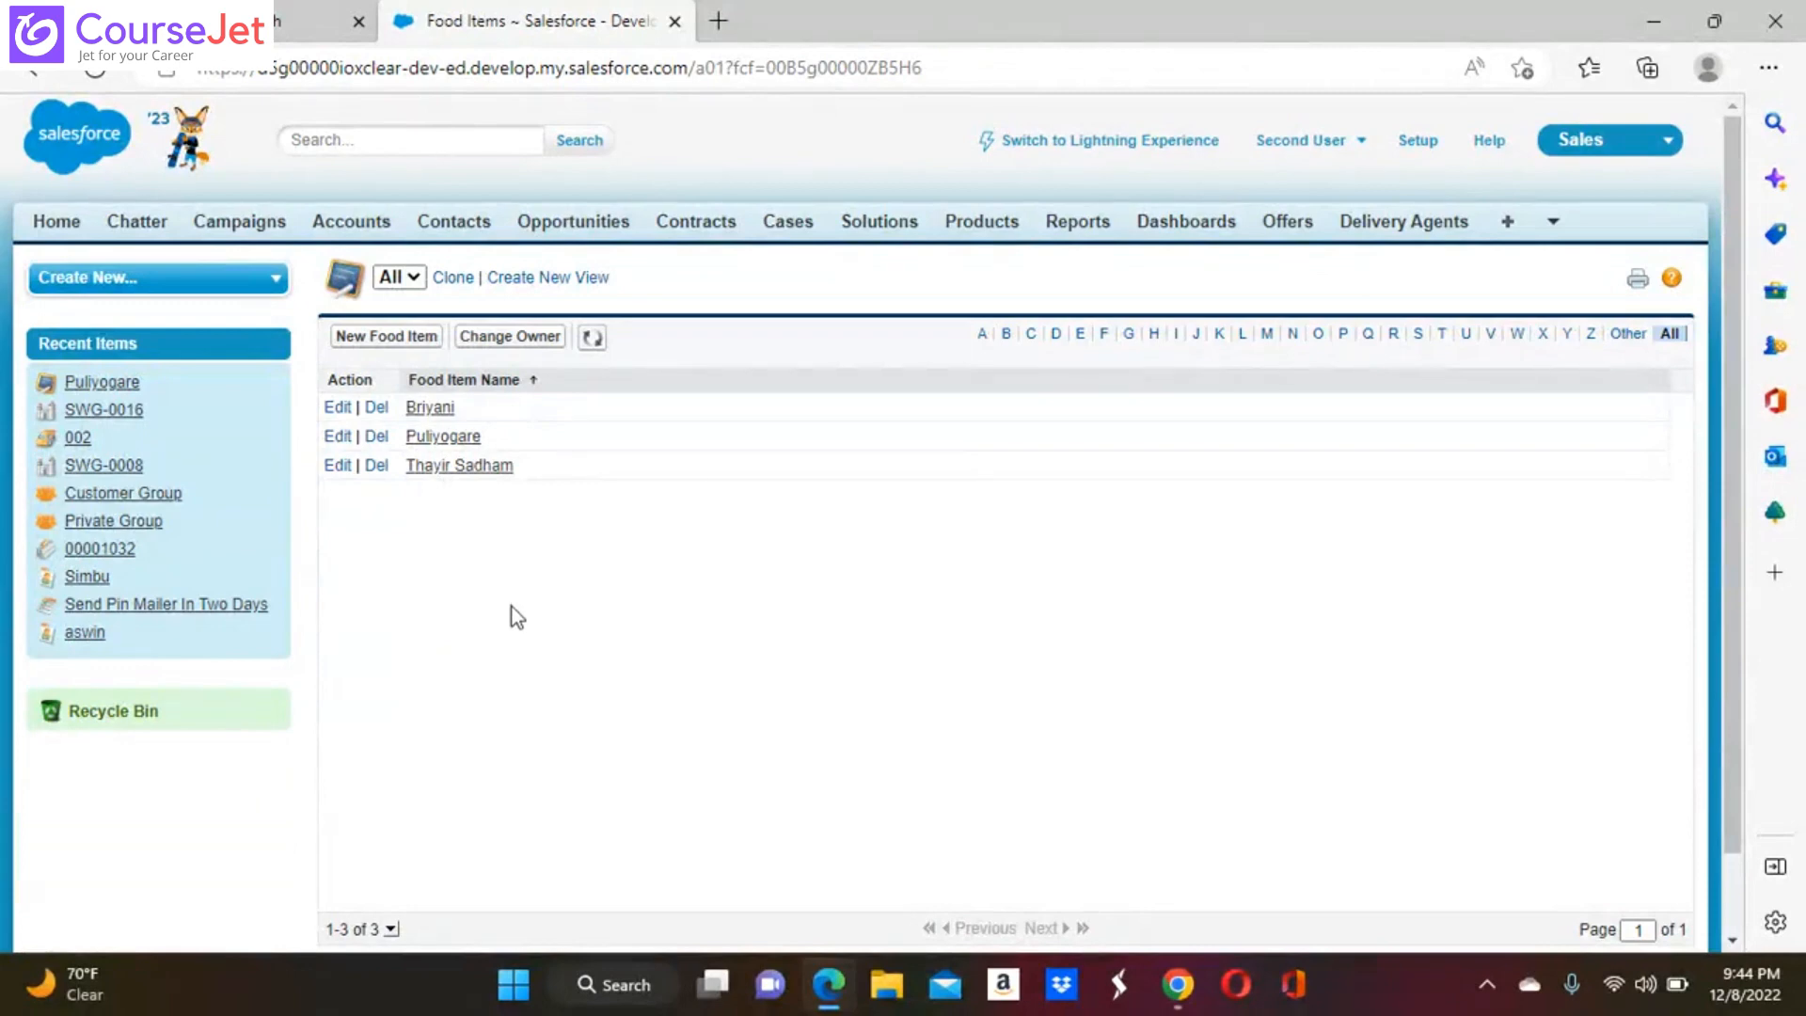
Return to the Swiggy Sales profile in Chrome, remove its Modify All permission on Food Items, and save the profile
{"action": "mouse_move", "coordinate": [1175, 997]}
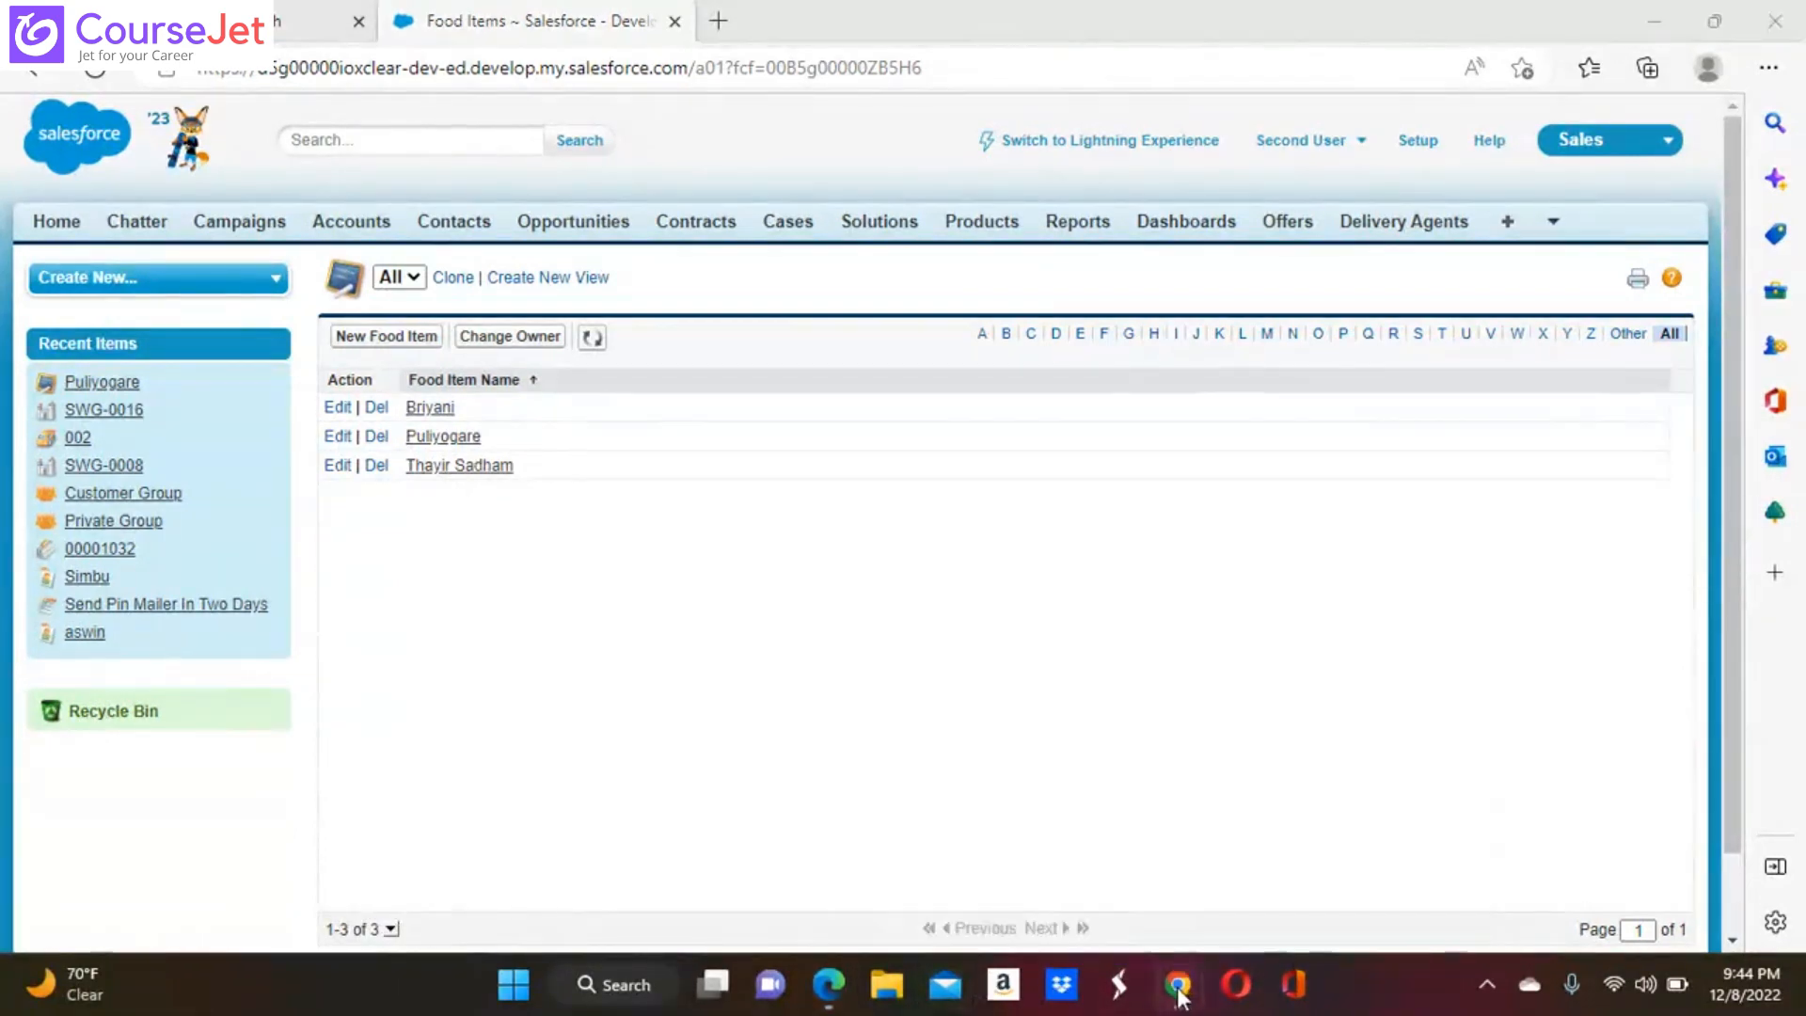
{"action": "left_click", "coordinate": [1076, 873]}
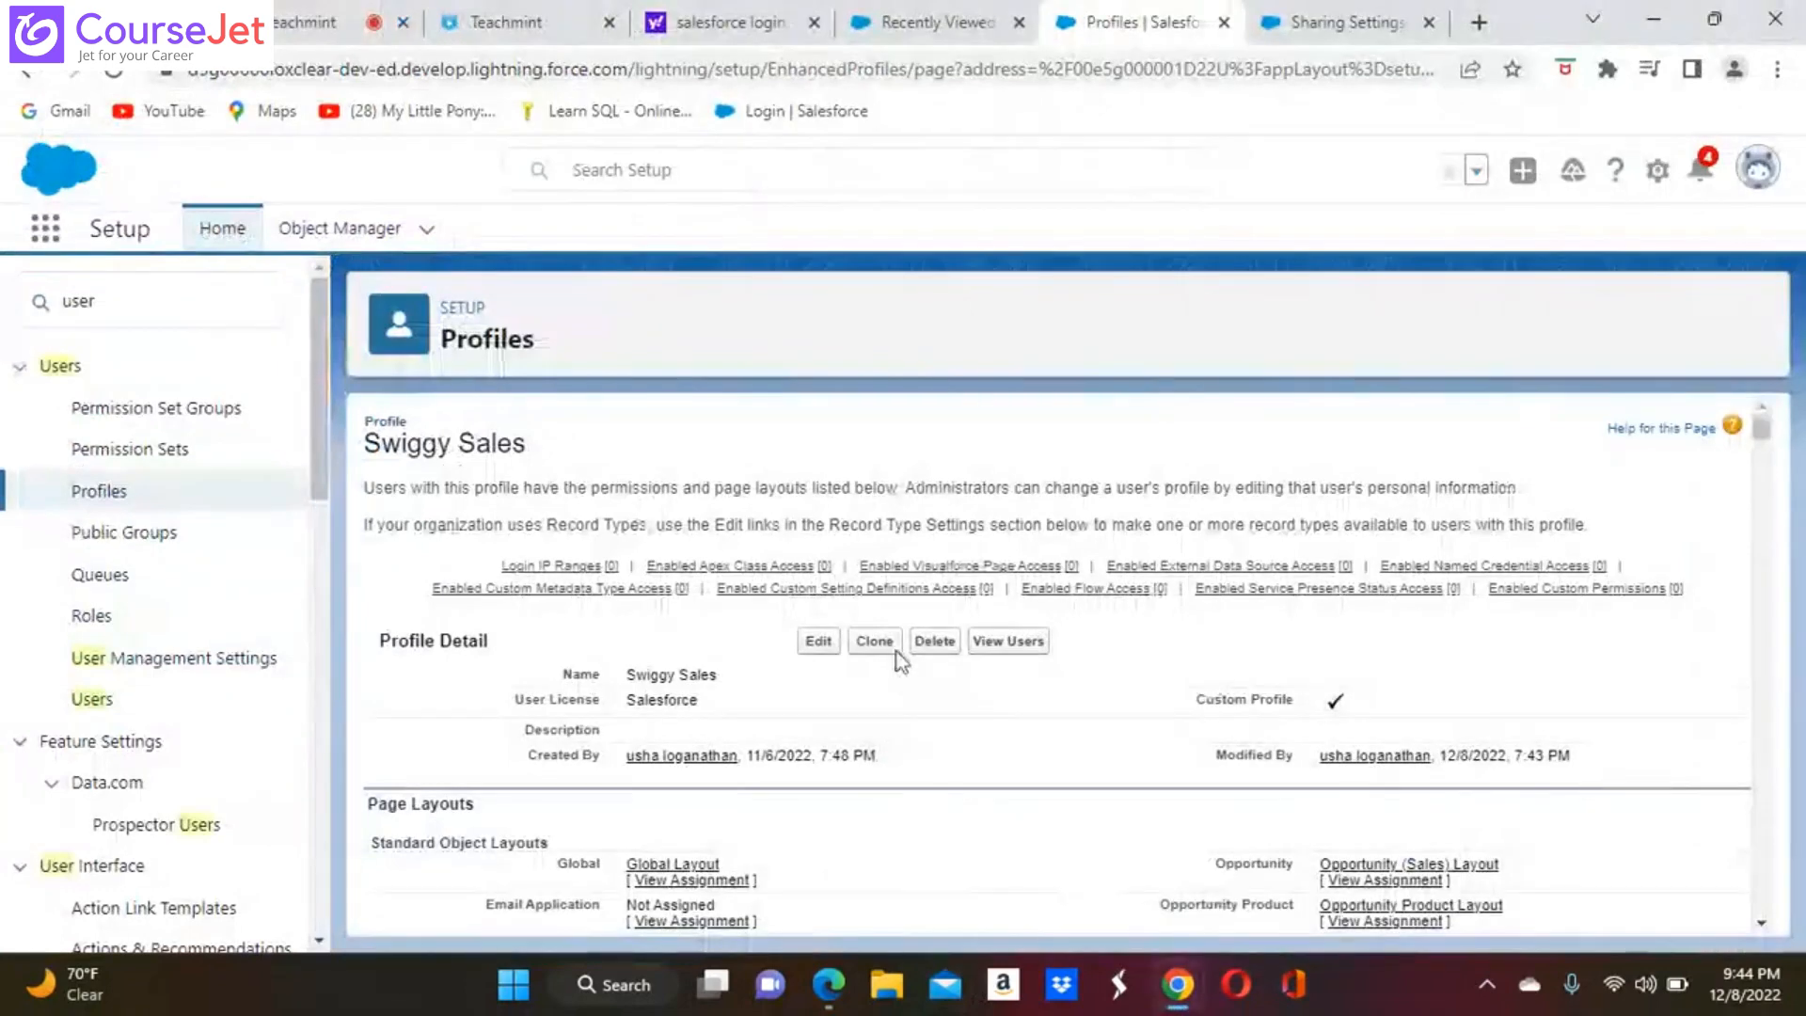
{"action": "left_click", "coordinate": [816, 642]}
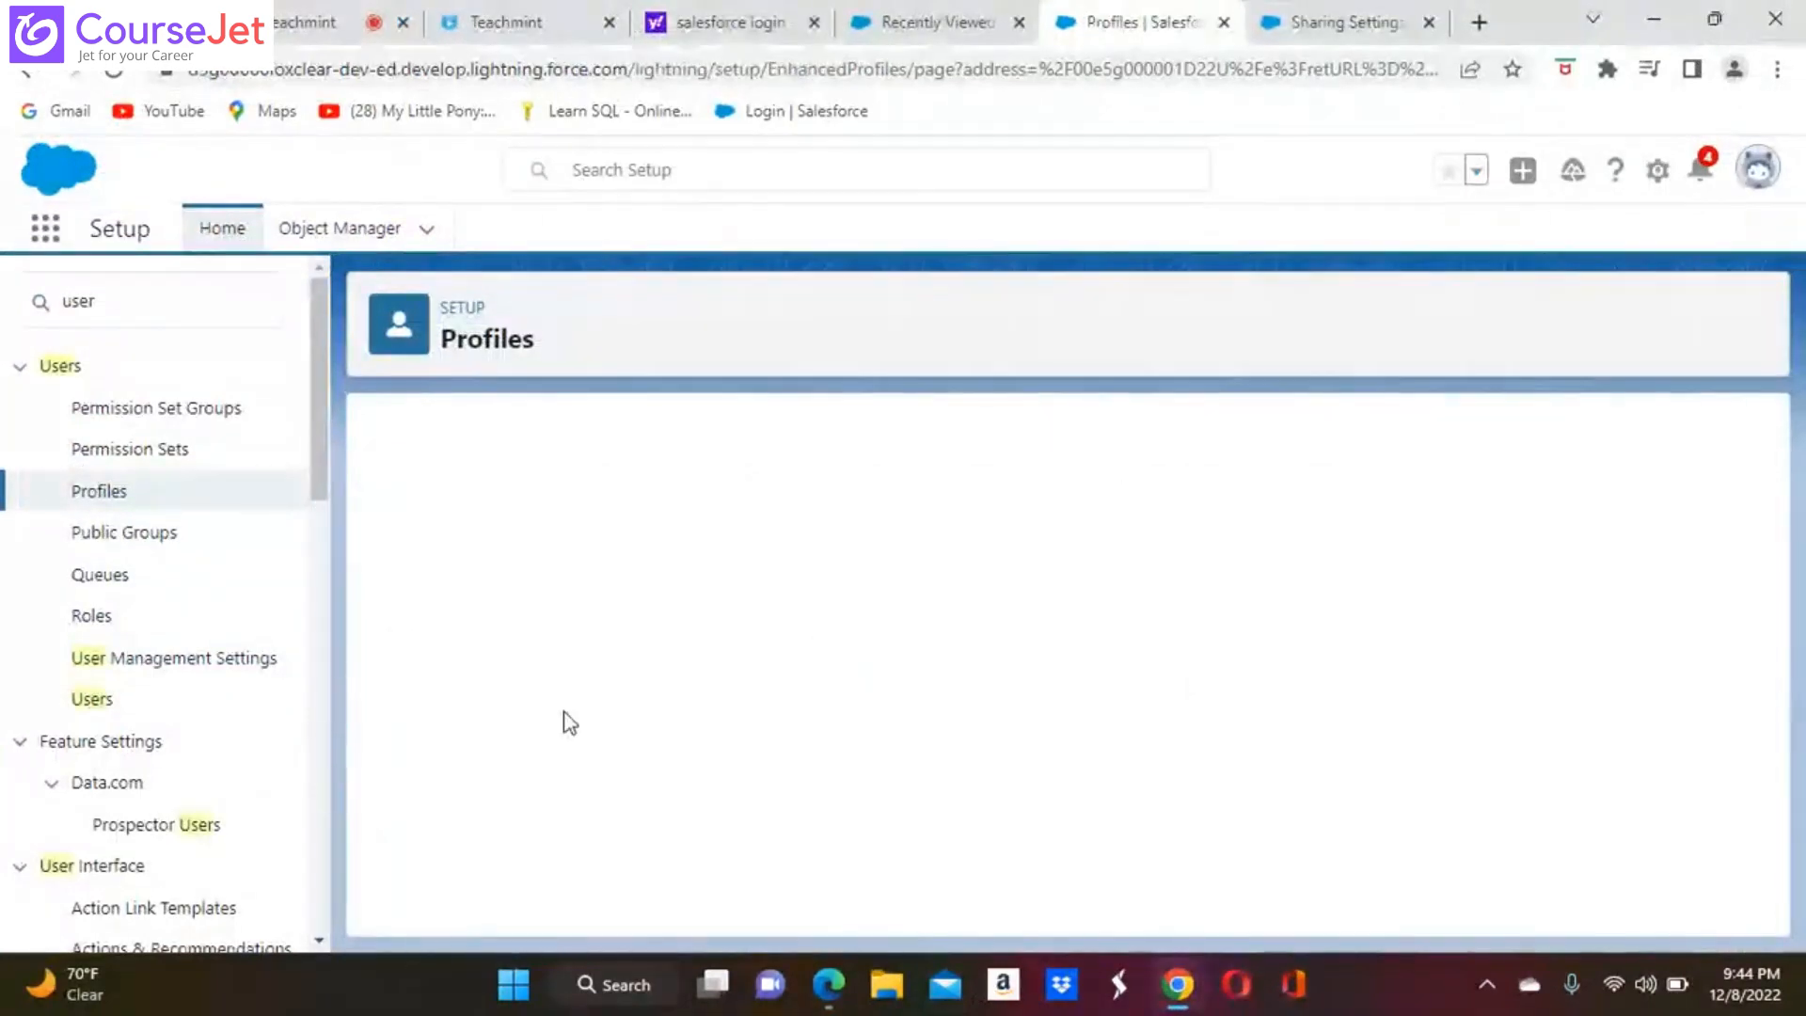
{"action": "scroll", "coordinate": [569, 722], "scroll_direction": "down", "scroll_amount": 20}
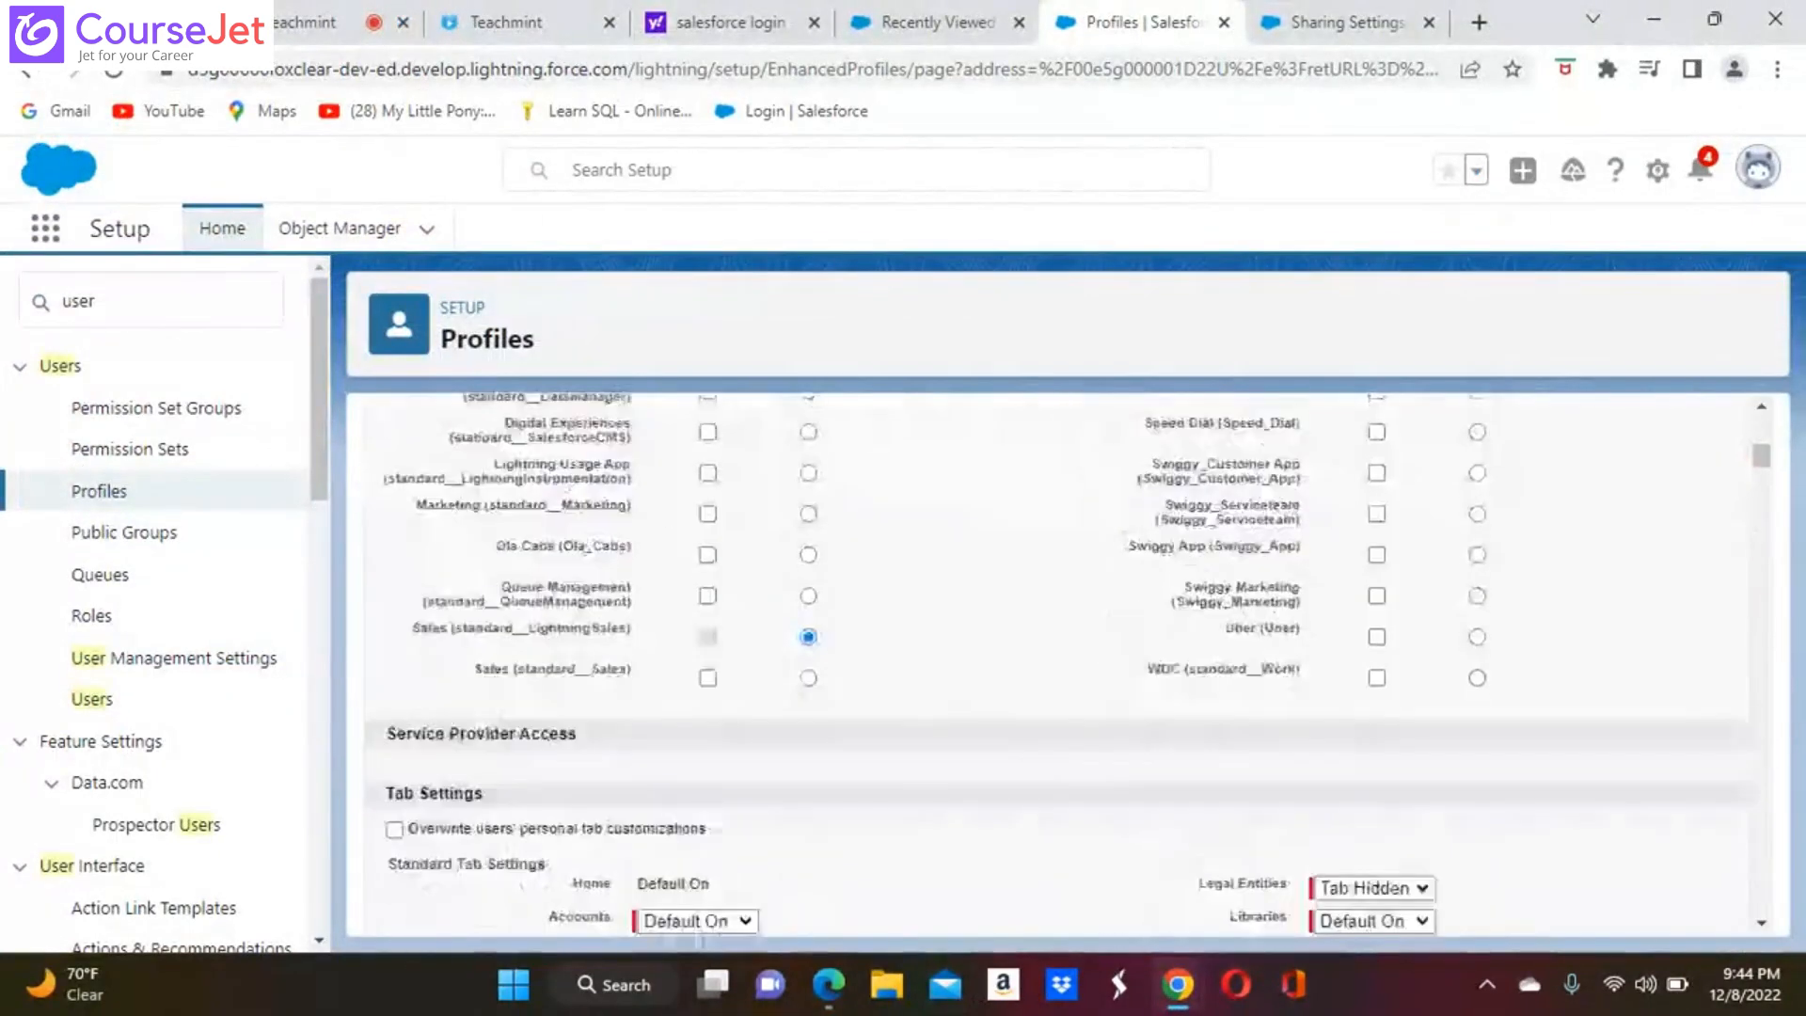
{"action": "scroll", "coordinate": [1054, 658], "scroll_direction": "down", "scroll_amount": 10}
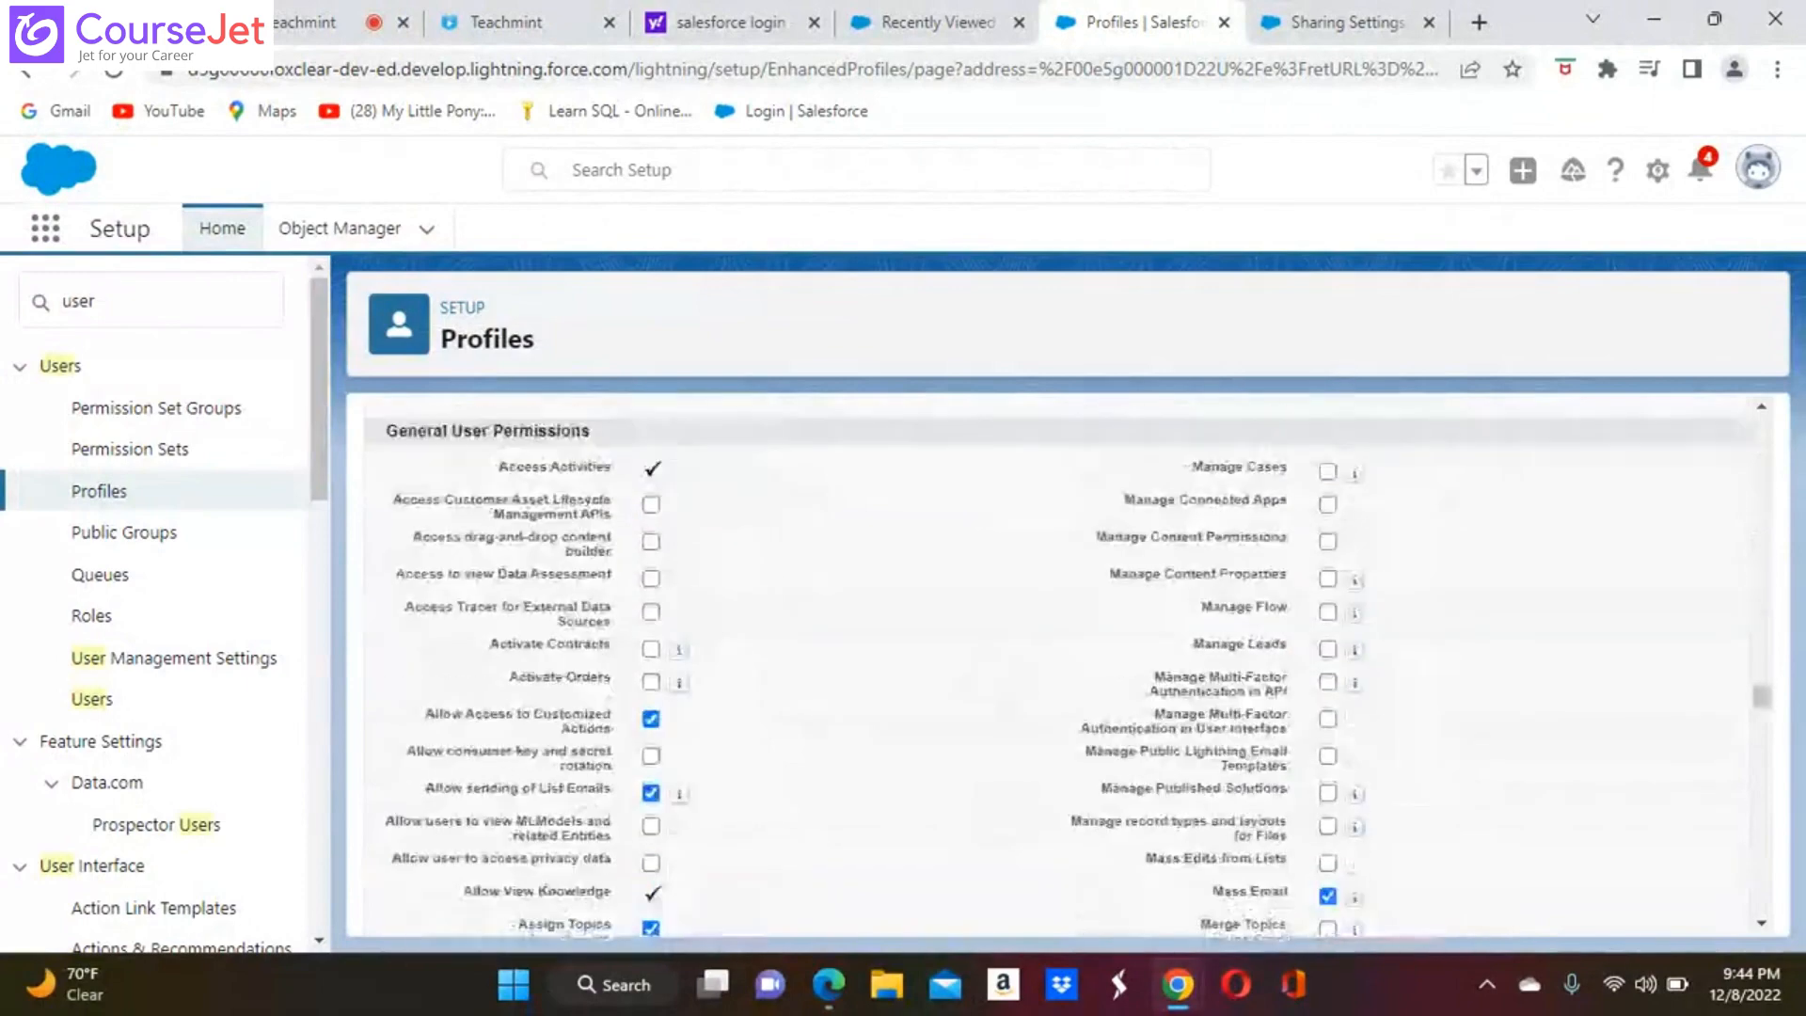
{"action": "scroll", "coordinate": [1053, 658], "scroll_direction": "down", "scroll_amount": 10}
{"action": "scroll", "coordinate": [1053, 658], "scroll_direction": "up", "scroll_amount": 8}
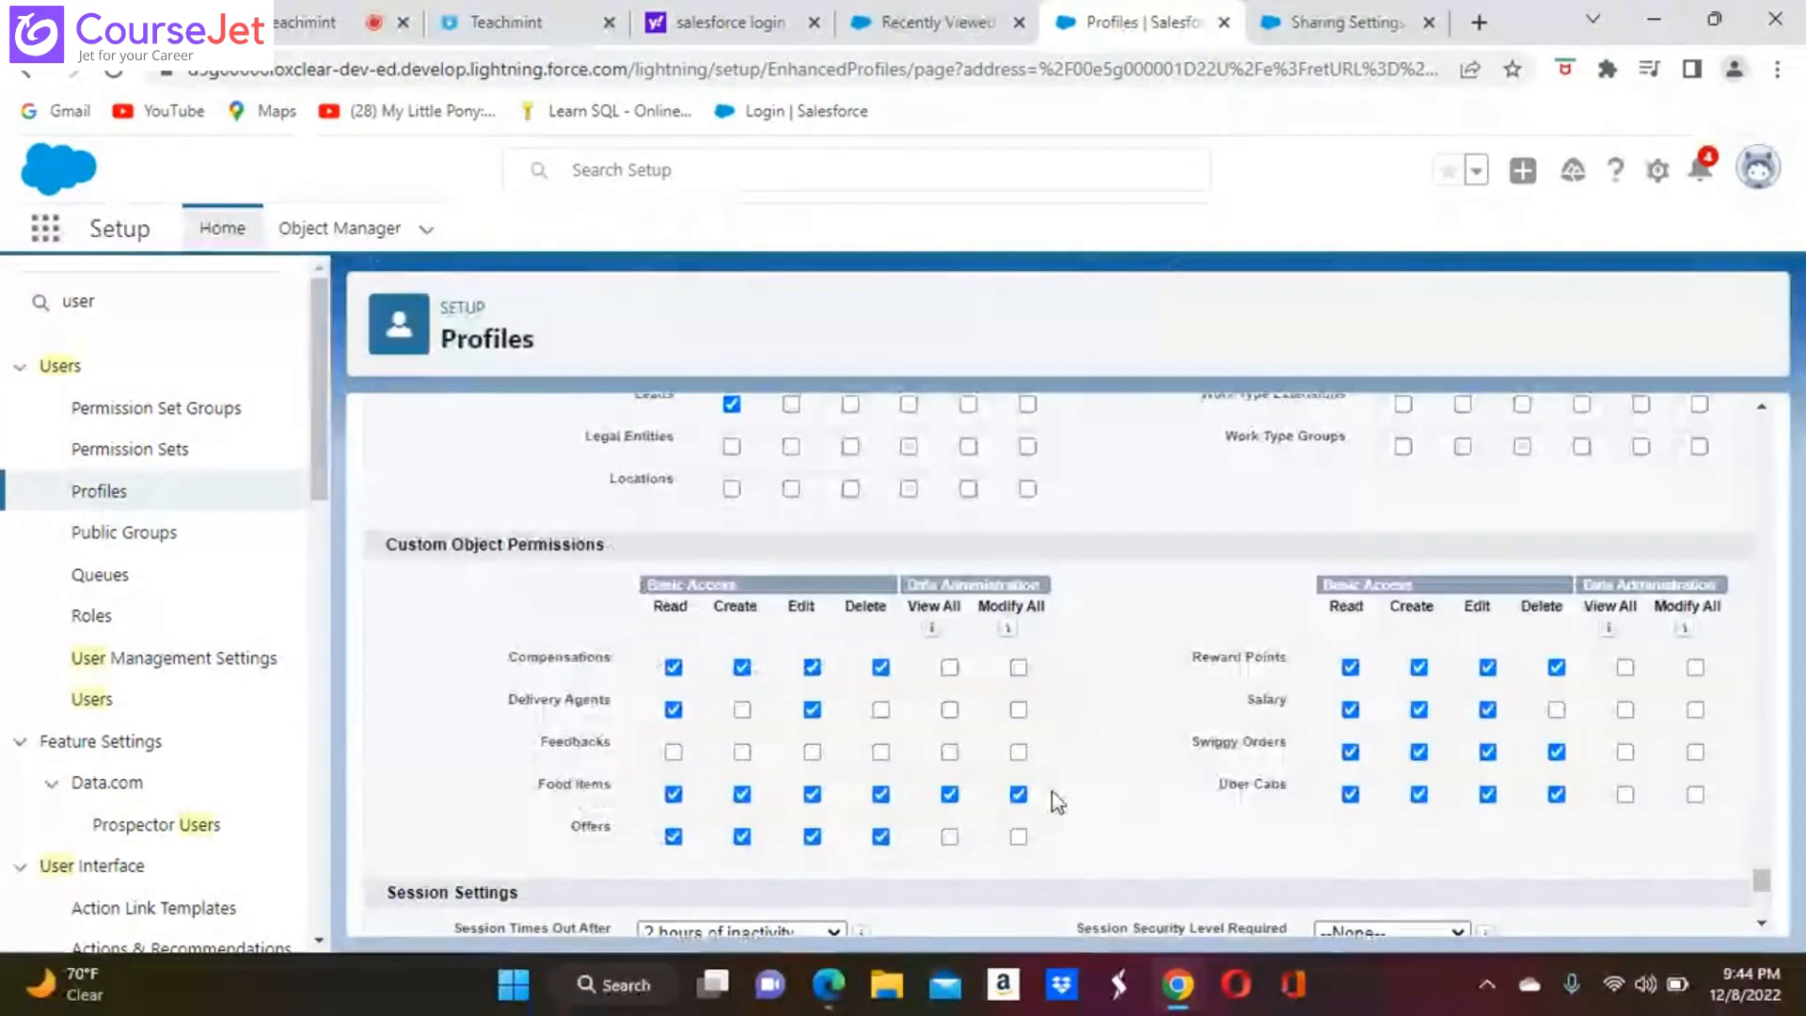
{"action": "left_click", "coordinate": [1018, 793]}
{"action": "scroll", "coordinate": [1054, 658], "scroll_direction": "down", "scroll_amount": 5}
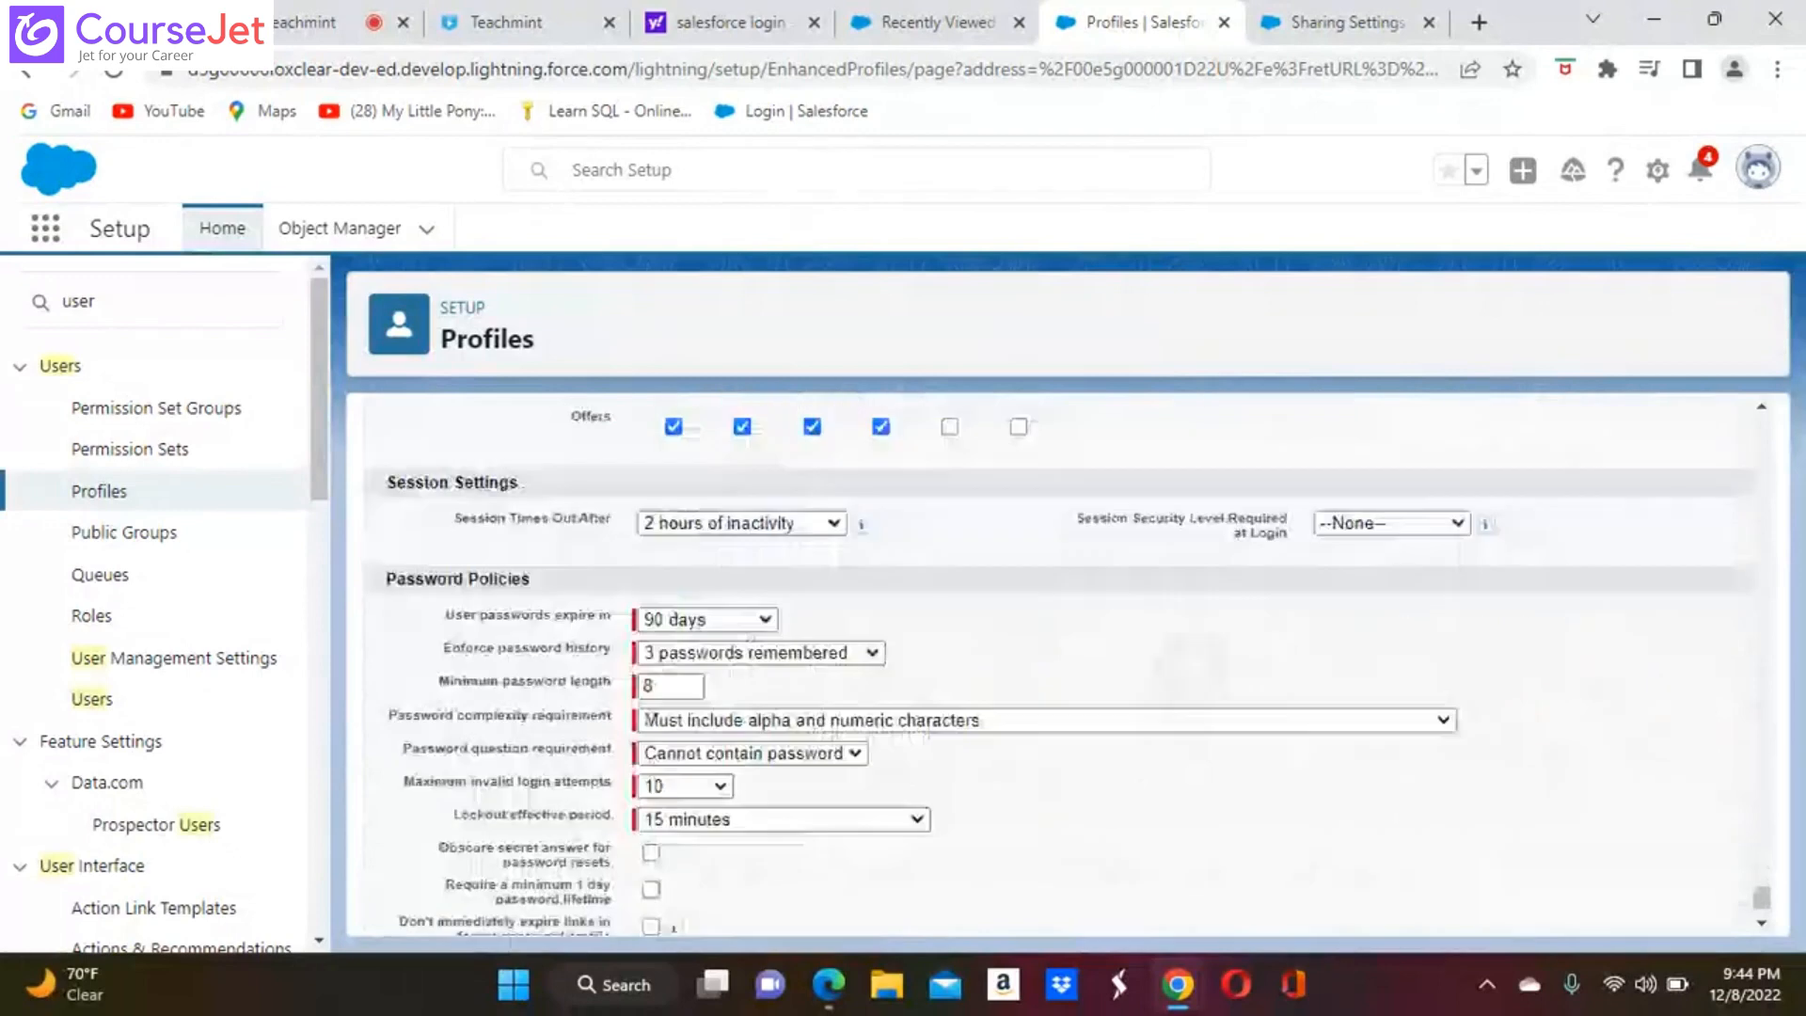
{"action": "left_click", "coordinate": [810, 899]}
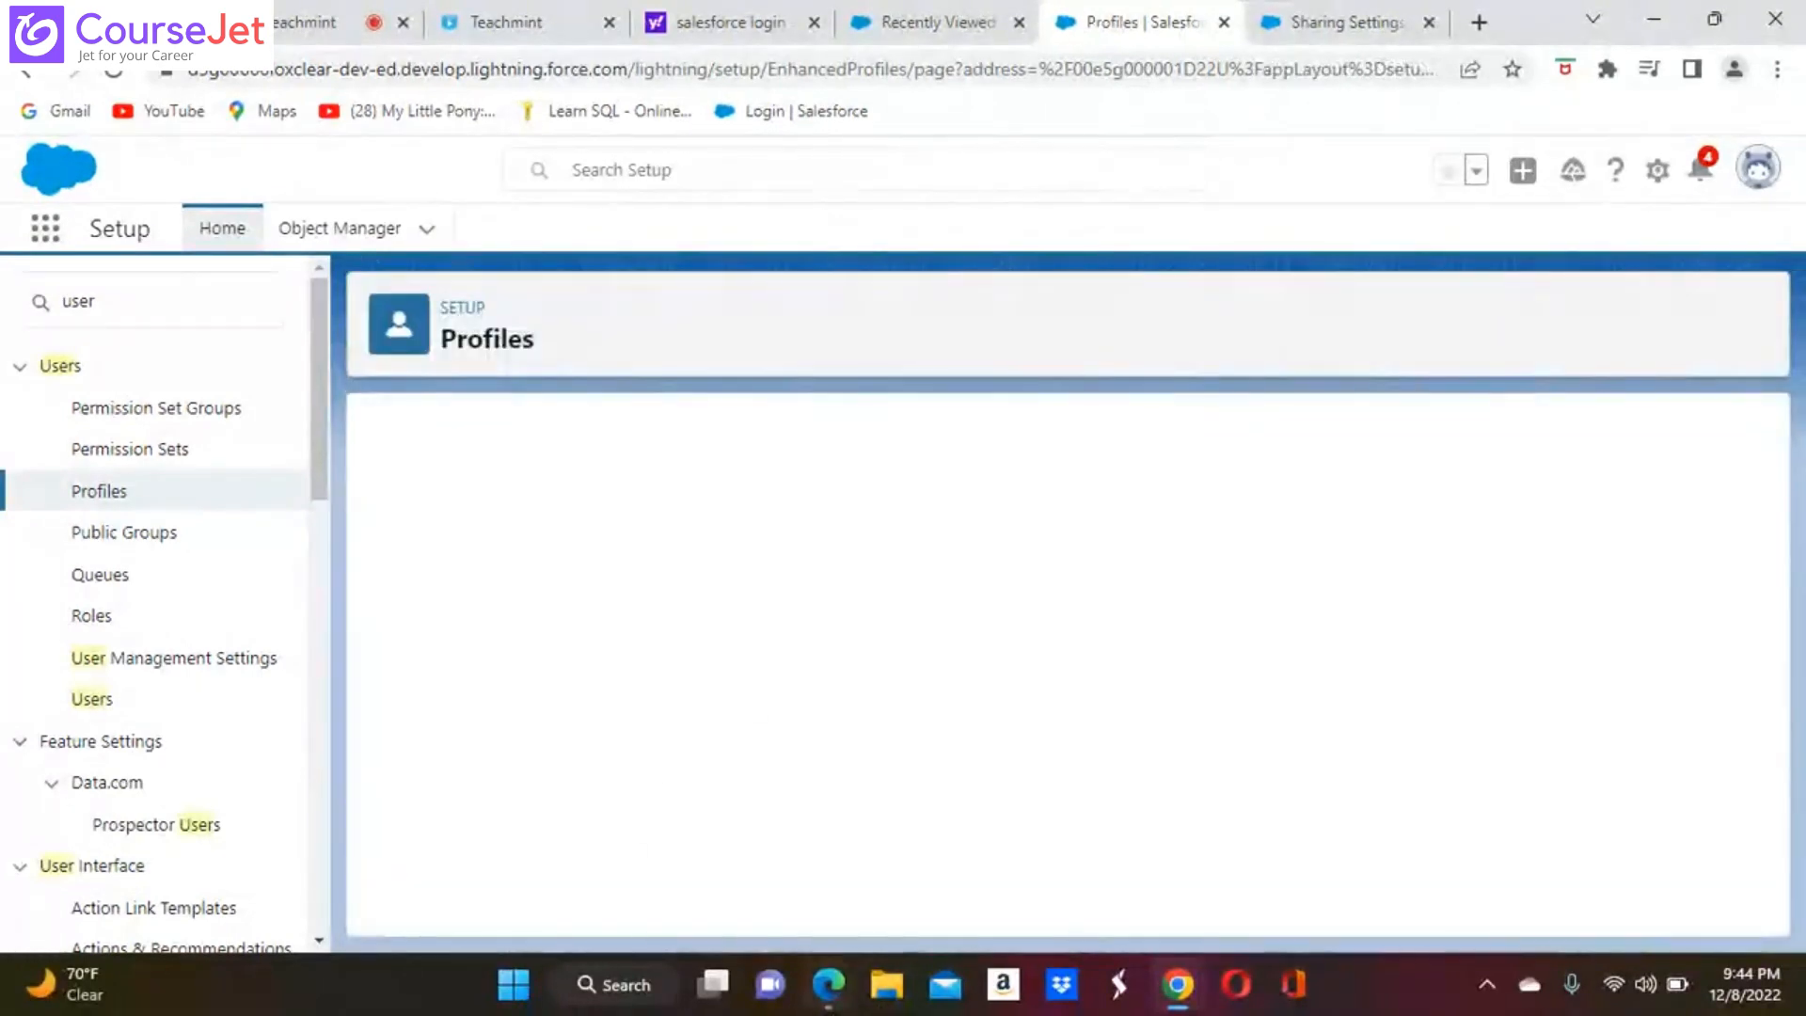
Refresh the Second User's Food Items list in Edge, try to edit the Briyani record, and go back to the list
{"action": "mouse_move", "coordinate": [829, 995]}
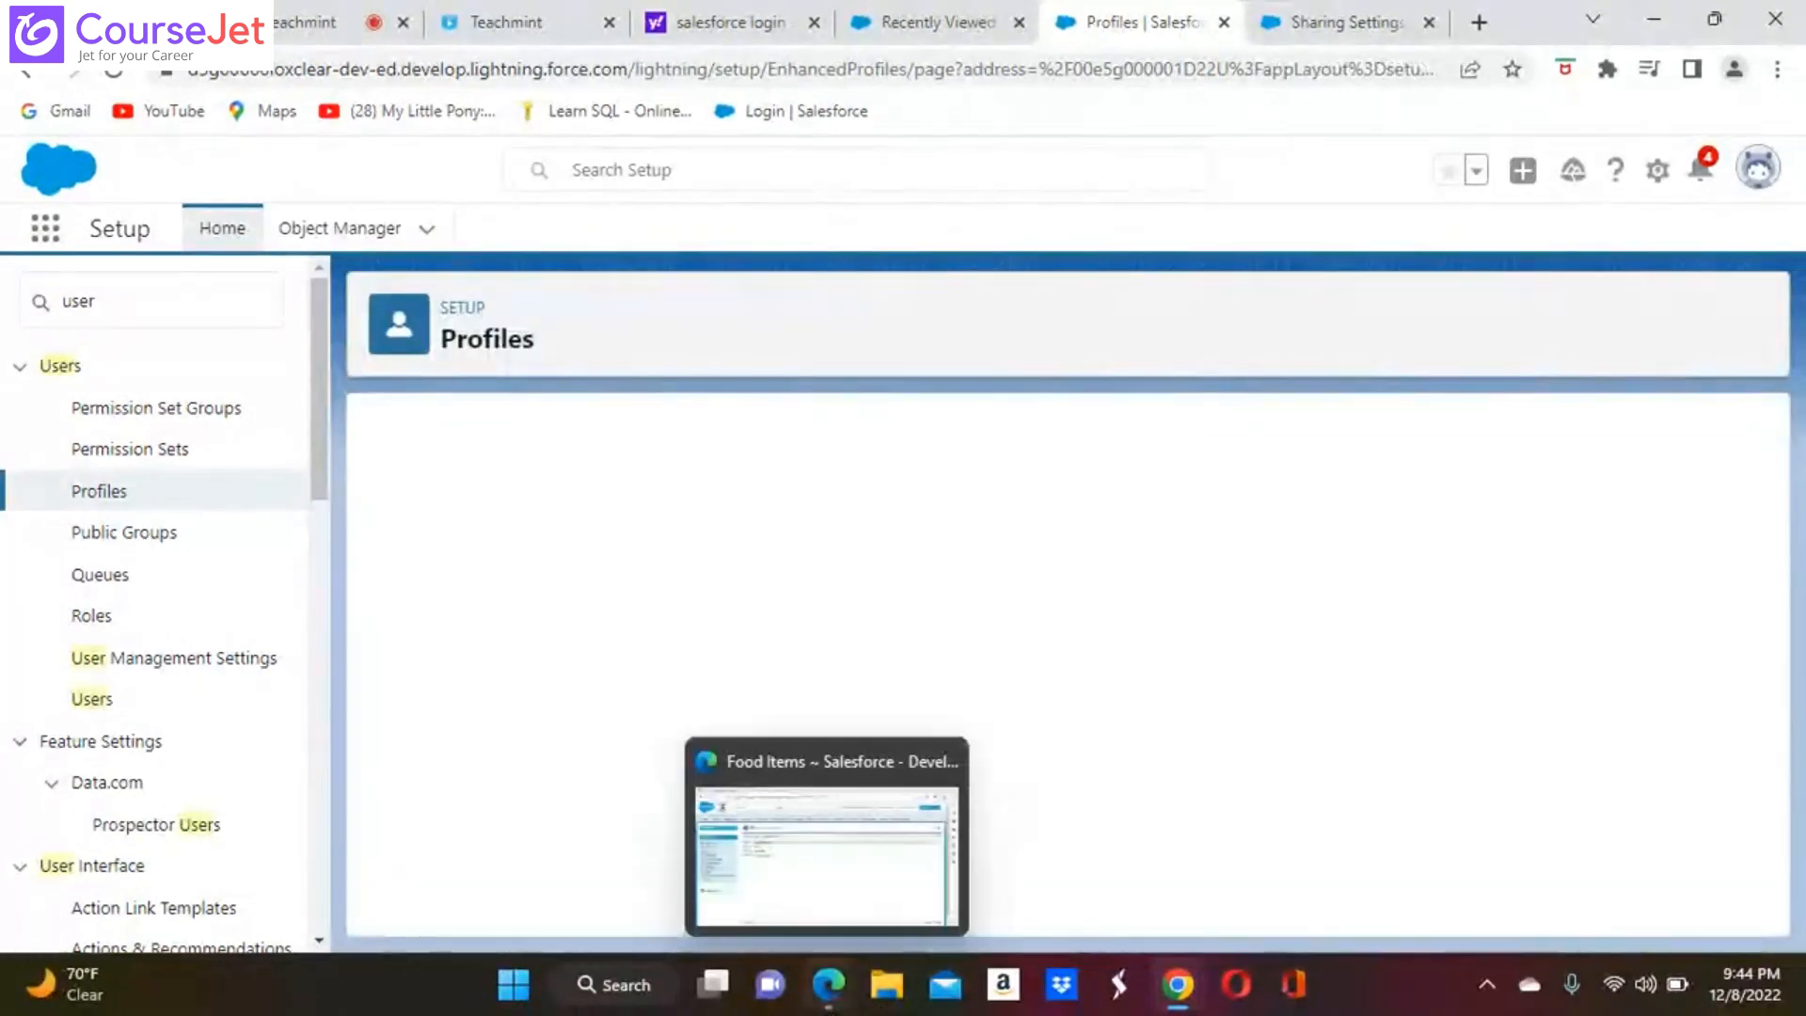
{"action": "left_click", "coordinate": [827, 987]}
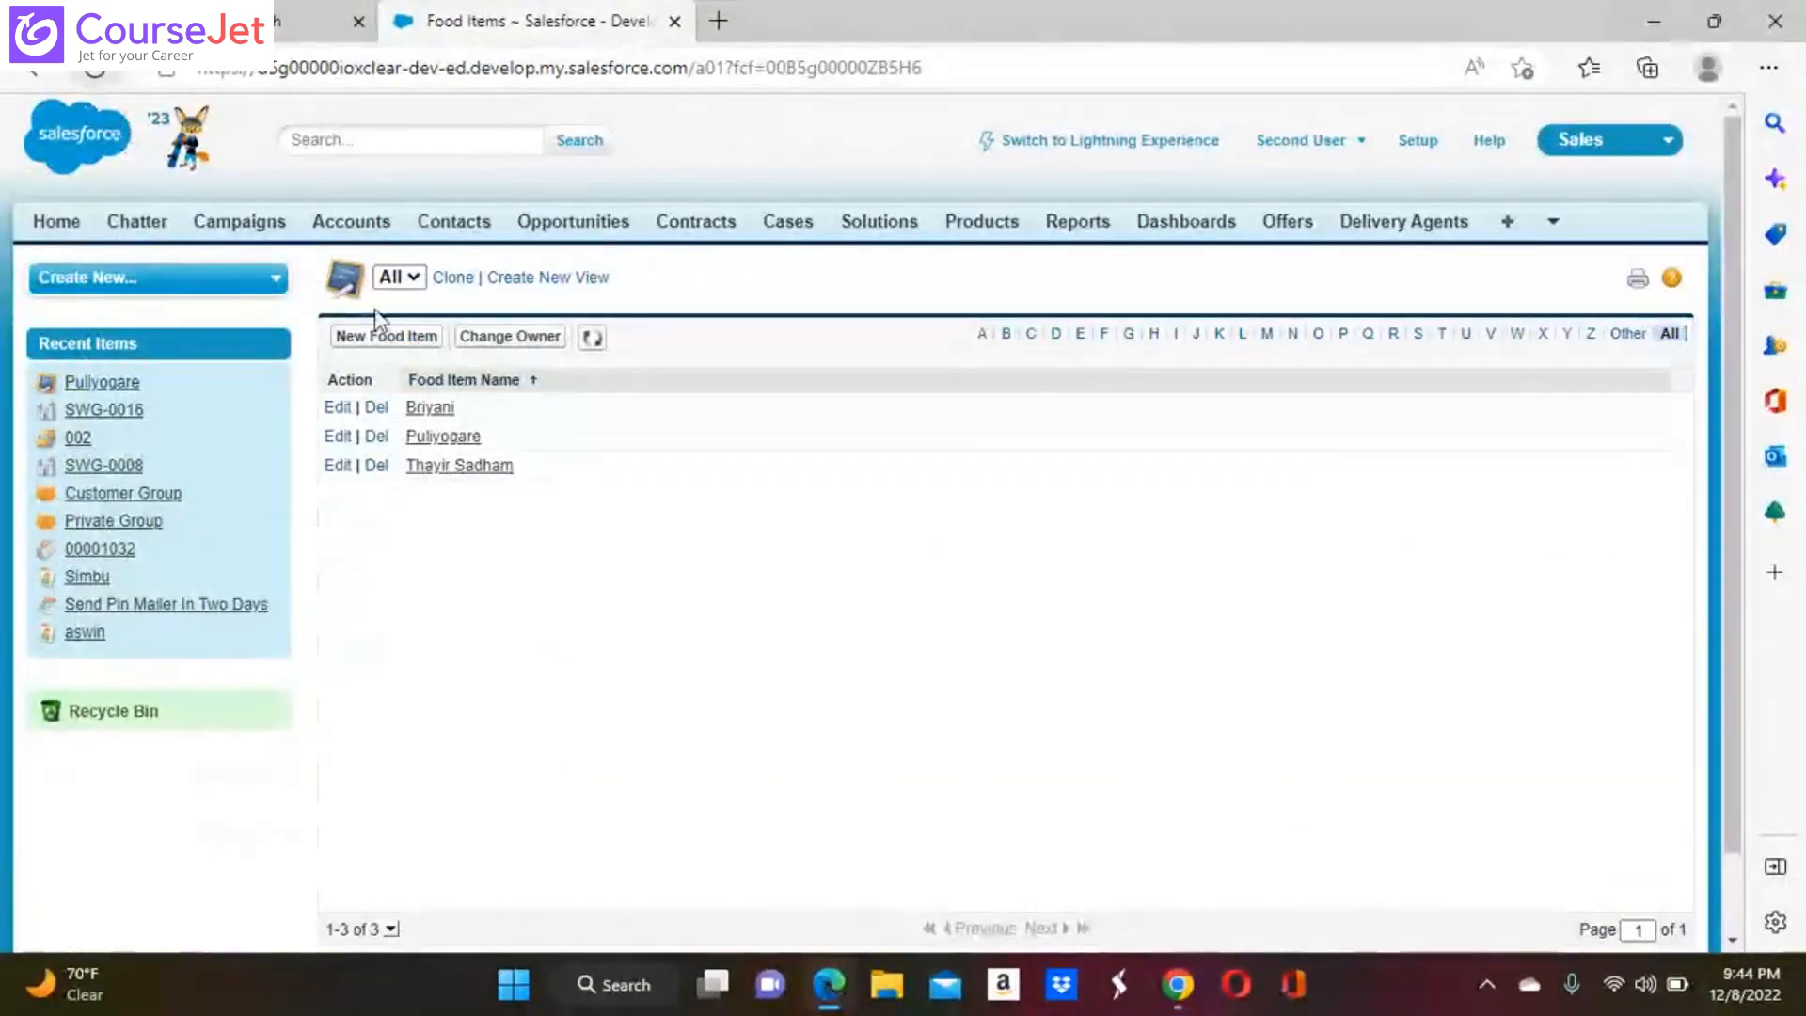
{"action": "left_click", "coordinate": [593, 339]}
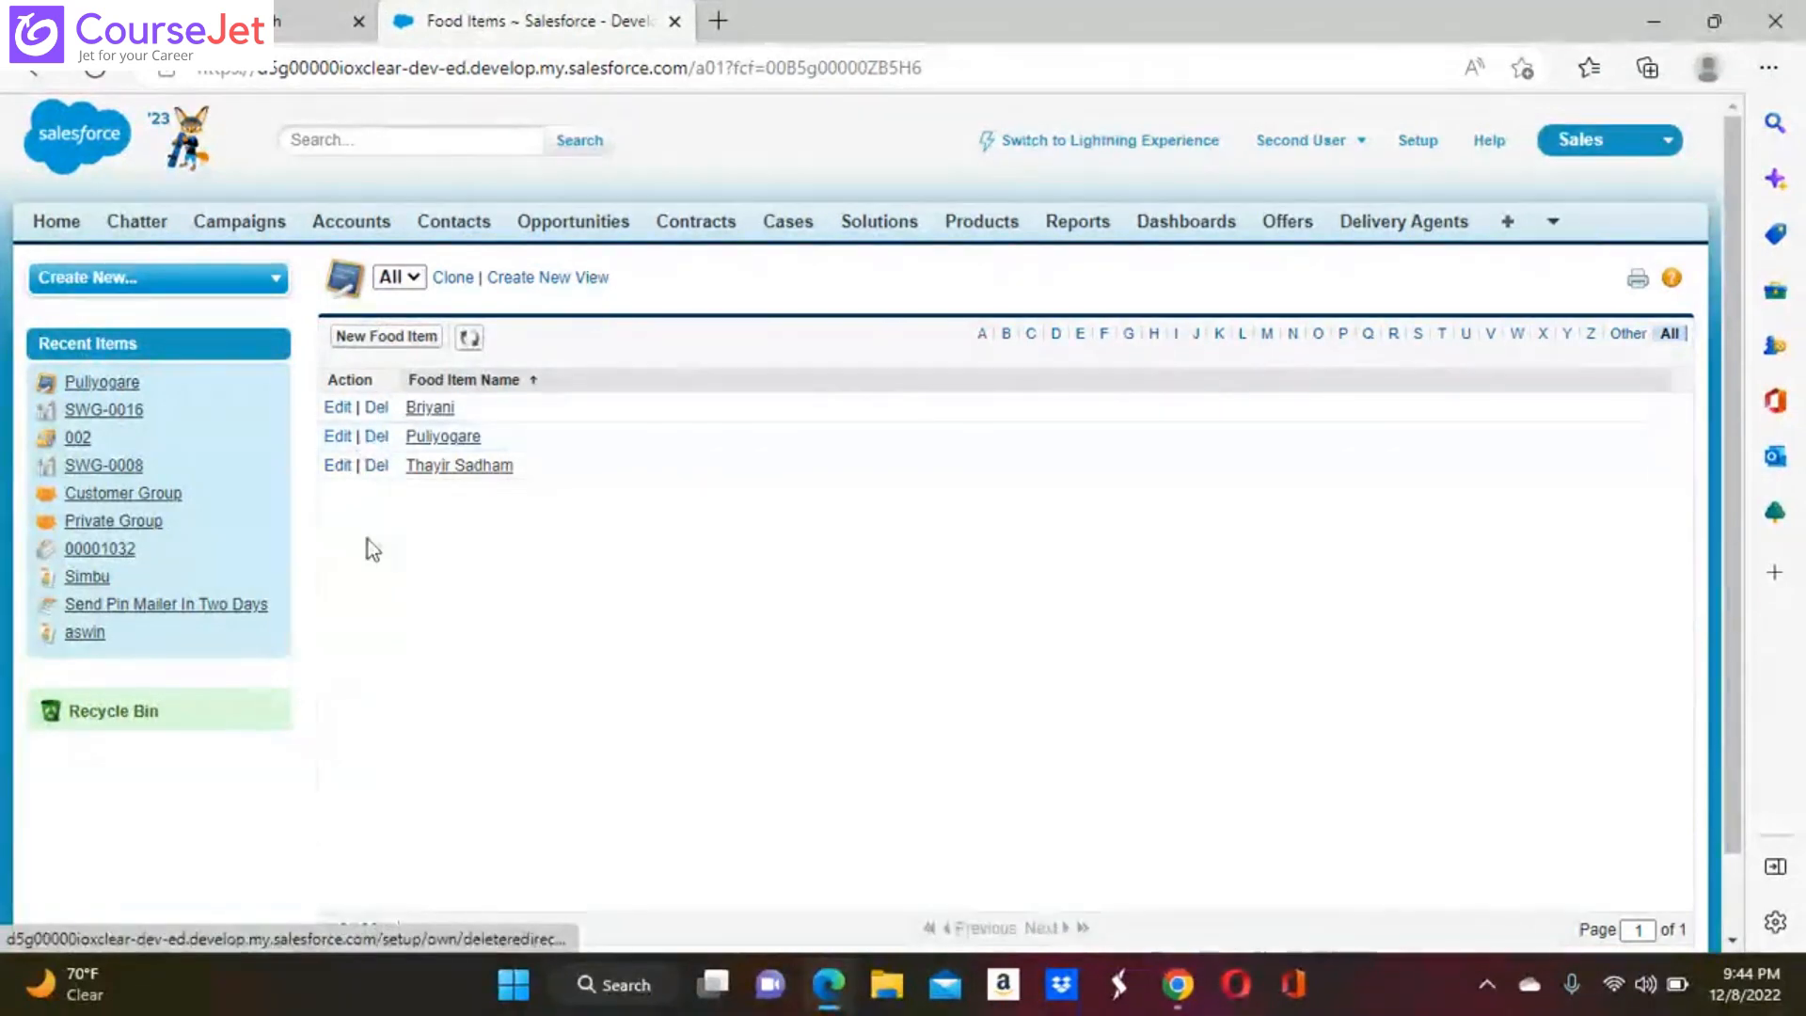
{"action": "left_click", "coordinate": [340, 414]}
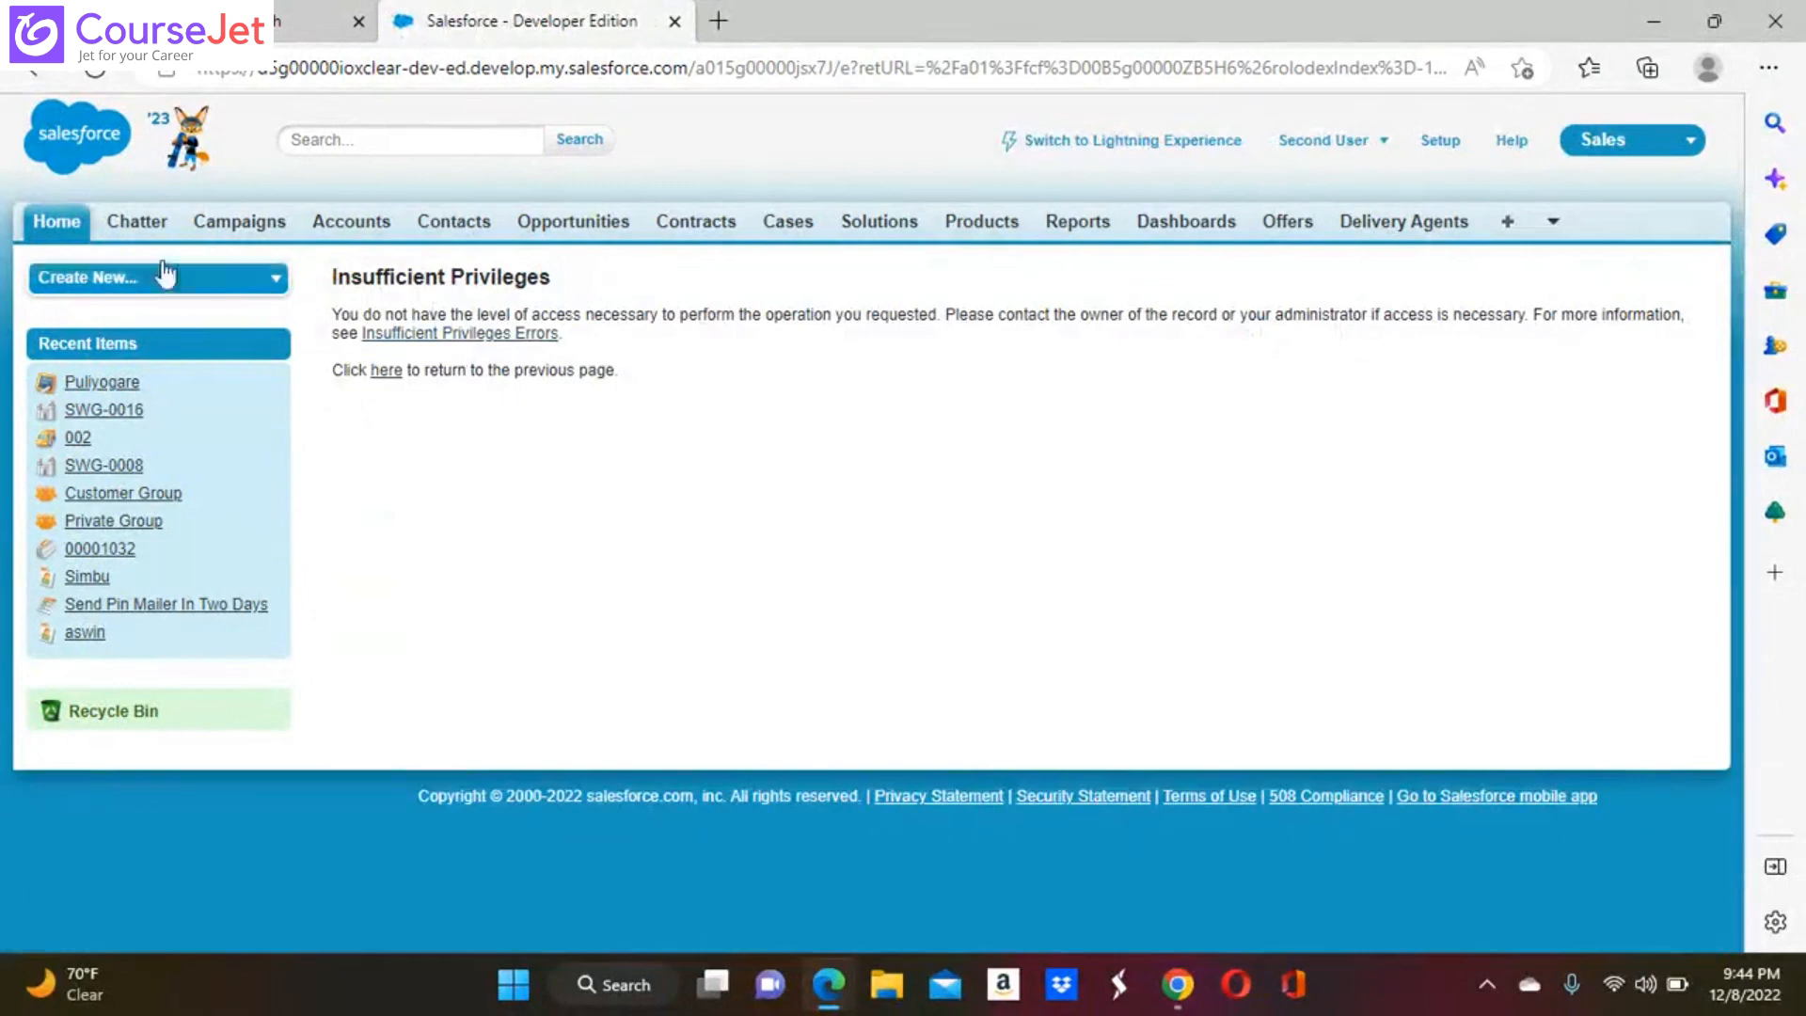
{"action": "left_click", "coordinate": [35, 75]}
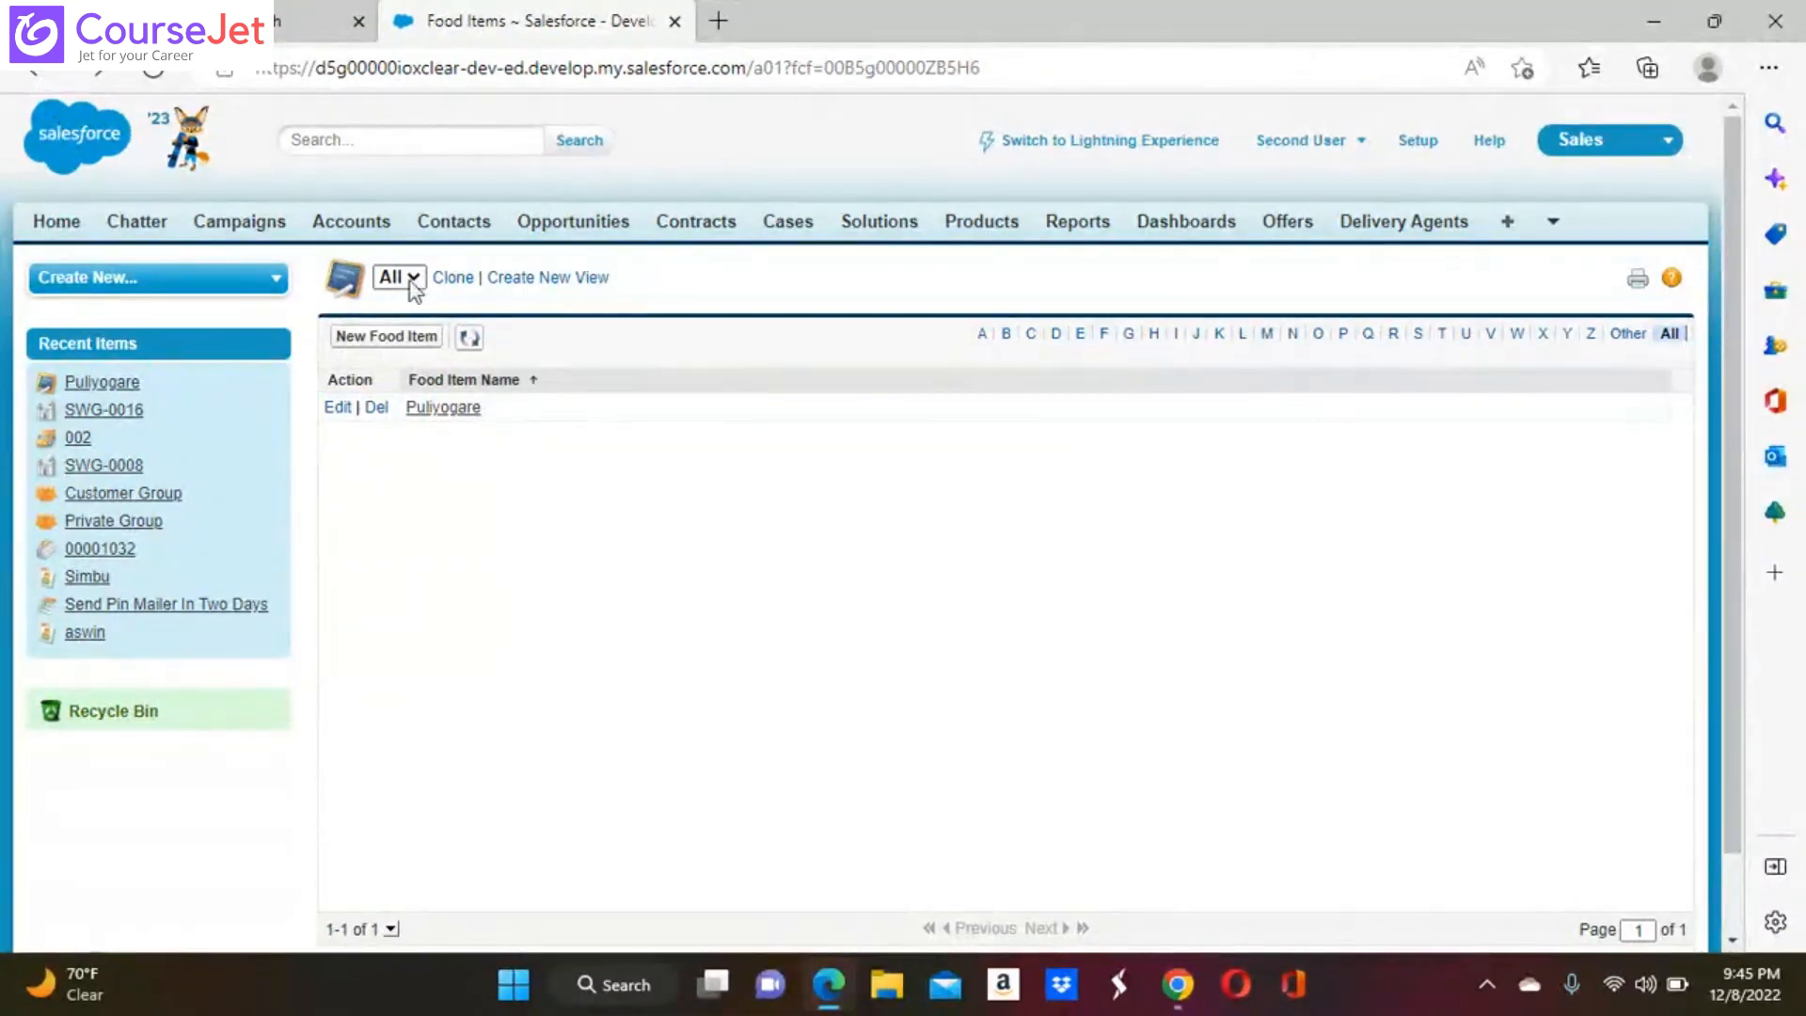
Return to Chrome, open the Swiggy Sales profile for editing, and find the "view all data" permission on the page
{"action": "mouse_move", "coordinate": [1181, 997]}
{"action": "left_click", "coordinate": [1042, 829]}
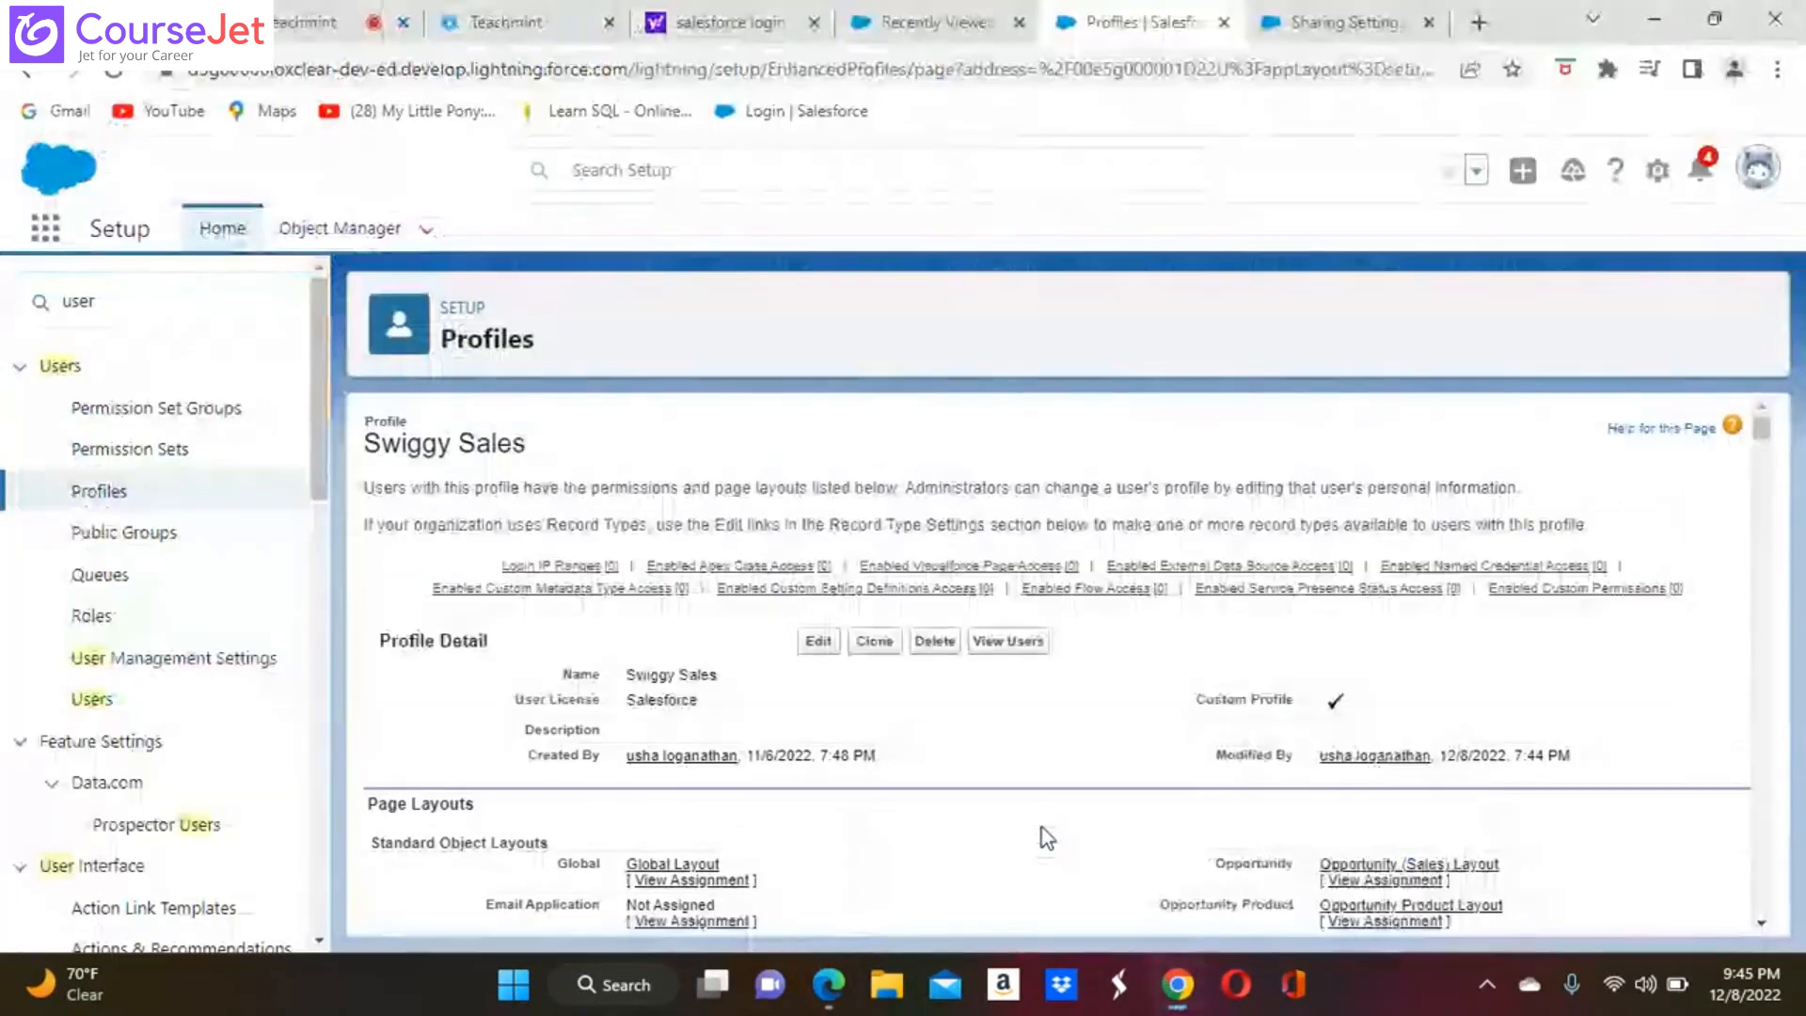
{"action": "left_click", "coordinate": [824, 642]}
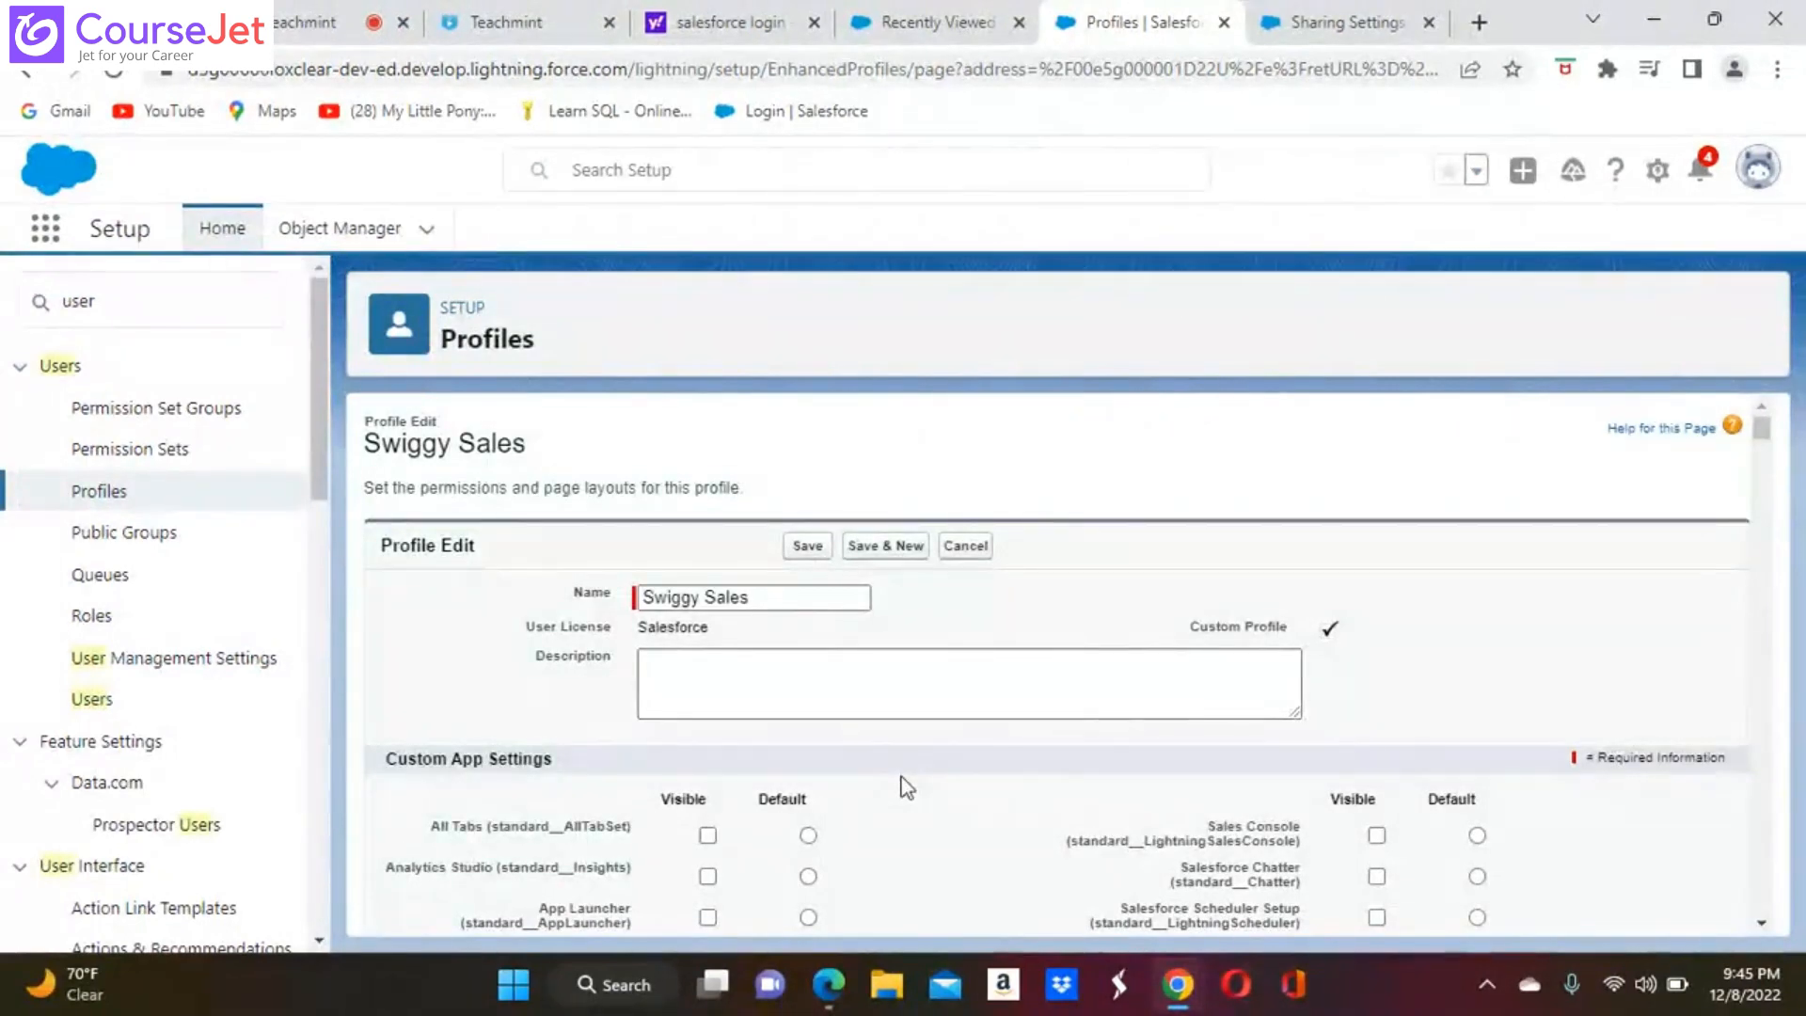
{"action": "key", "text": "ctrl+f"}
{"action": "type", "text": "vi"}
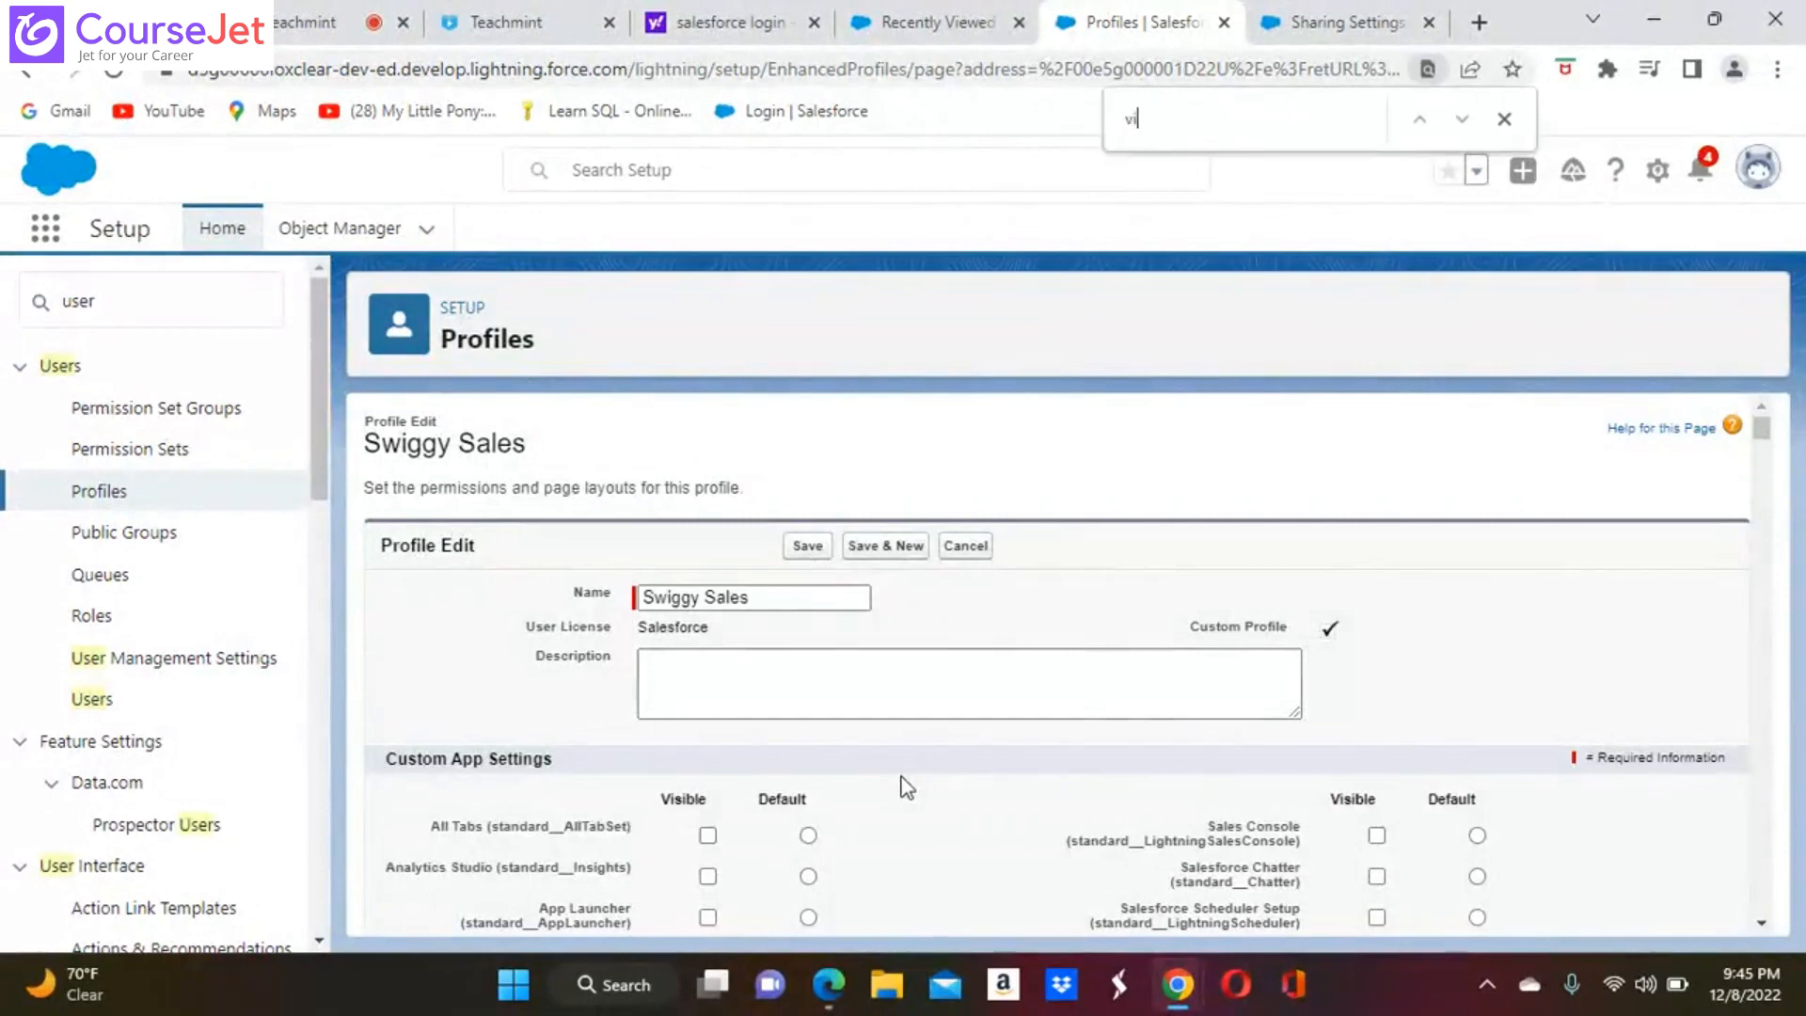
{"action": "type", "text": "ew all data"}
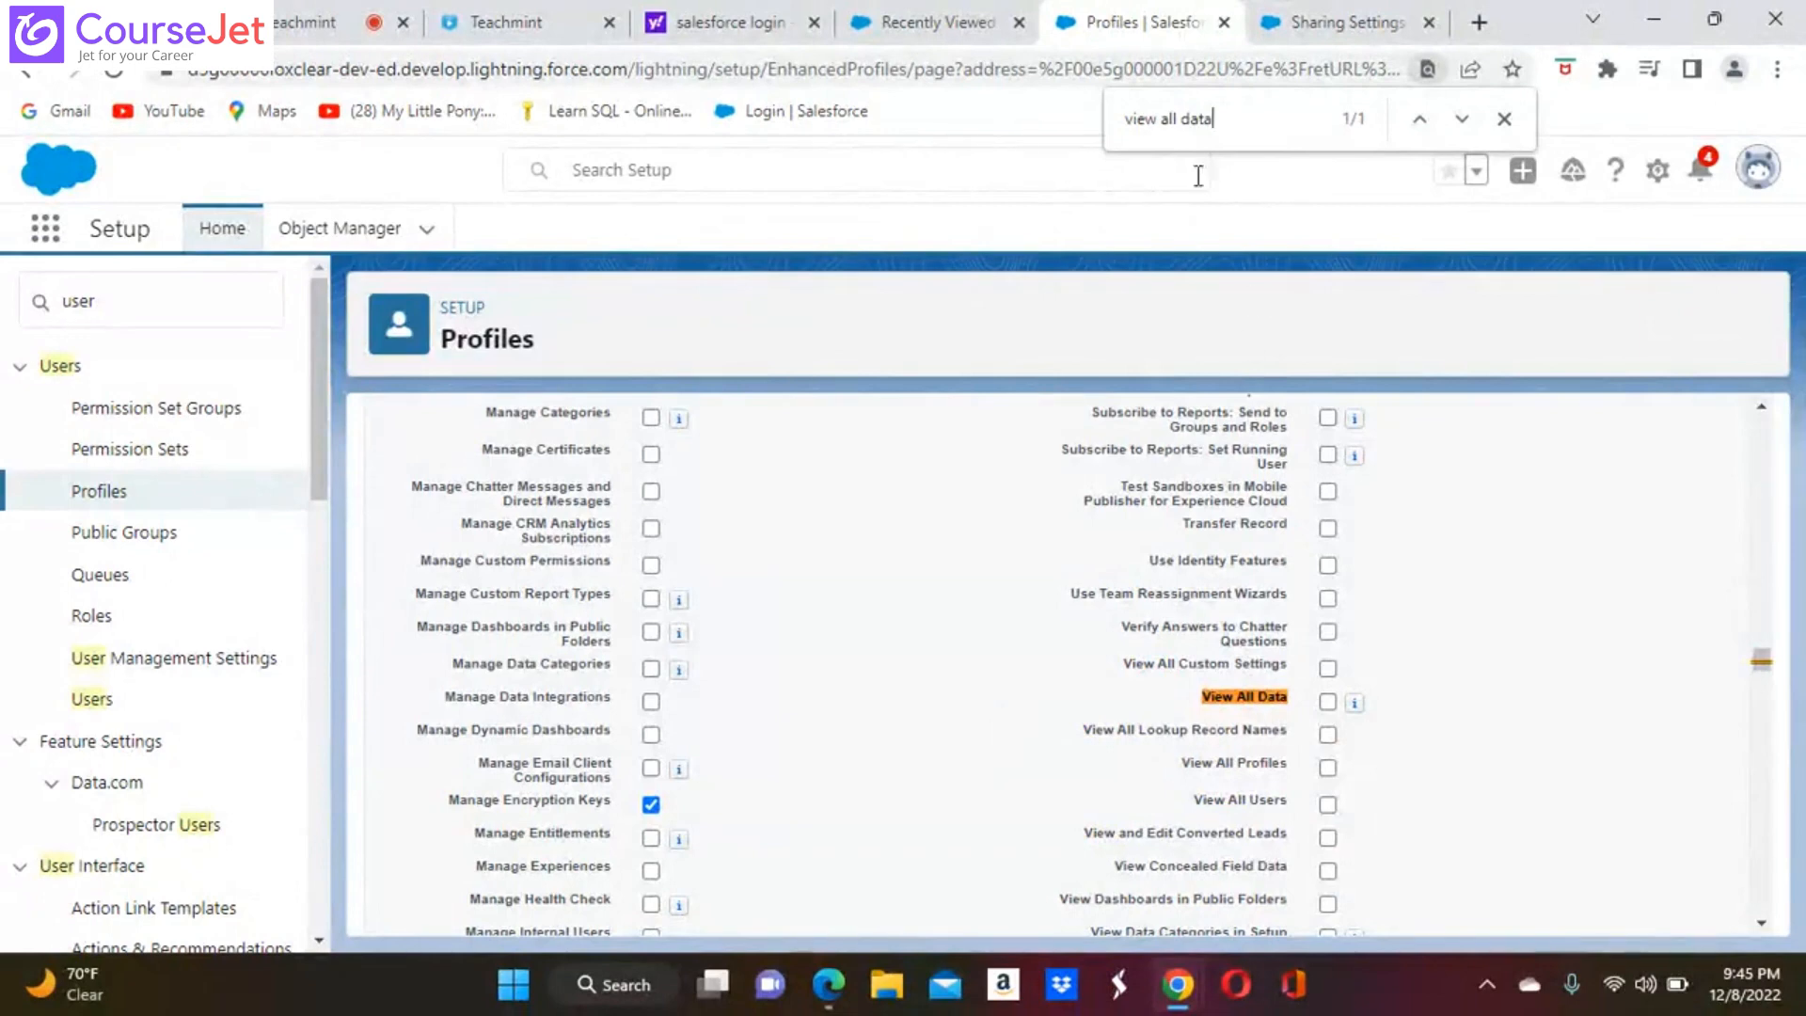
Search the profile page for "modify all" to examine the Modify All Data permission, and close the search
{"action": "key", "text": "BackSpace"}
{"action": "key", "text": "BackSpace"}
{"action": "key", "text": "BackSpace"}
{"action": "key", "text": "BackSpace"}
{"action": "key", "text": "BackSpace"}
{"action": "key", "text": "BackSpace"}
{"action": "key", "text": "BackSpace"}
{"action": "key", "text": "BackSpace"}
{"action": "key", "text": "BackSpace"}
{"action": "key", "text": "BackSpace"}
{"action": "key", "text": "BackSpace"}
{"action": "key", "text": "BackSpace"}
{"action": "key", "text": "BackSpace"}
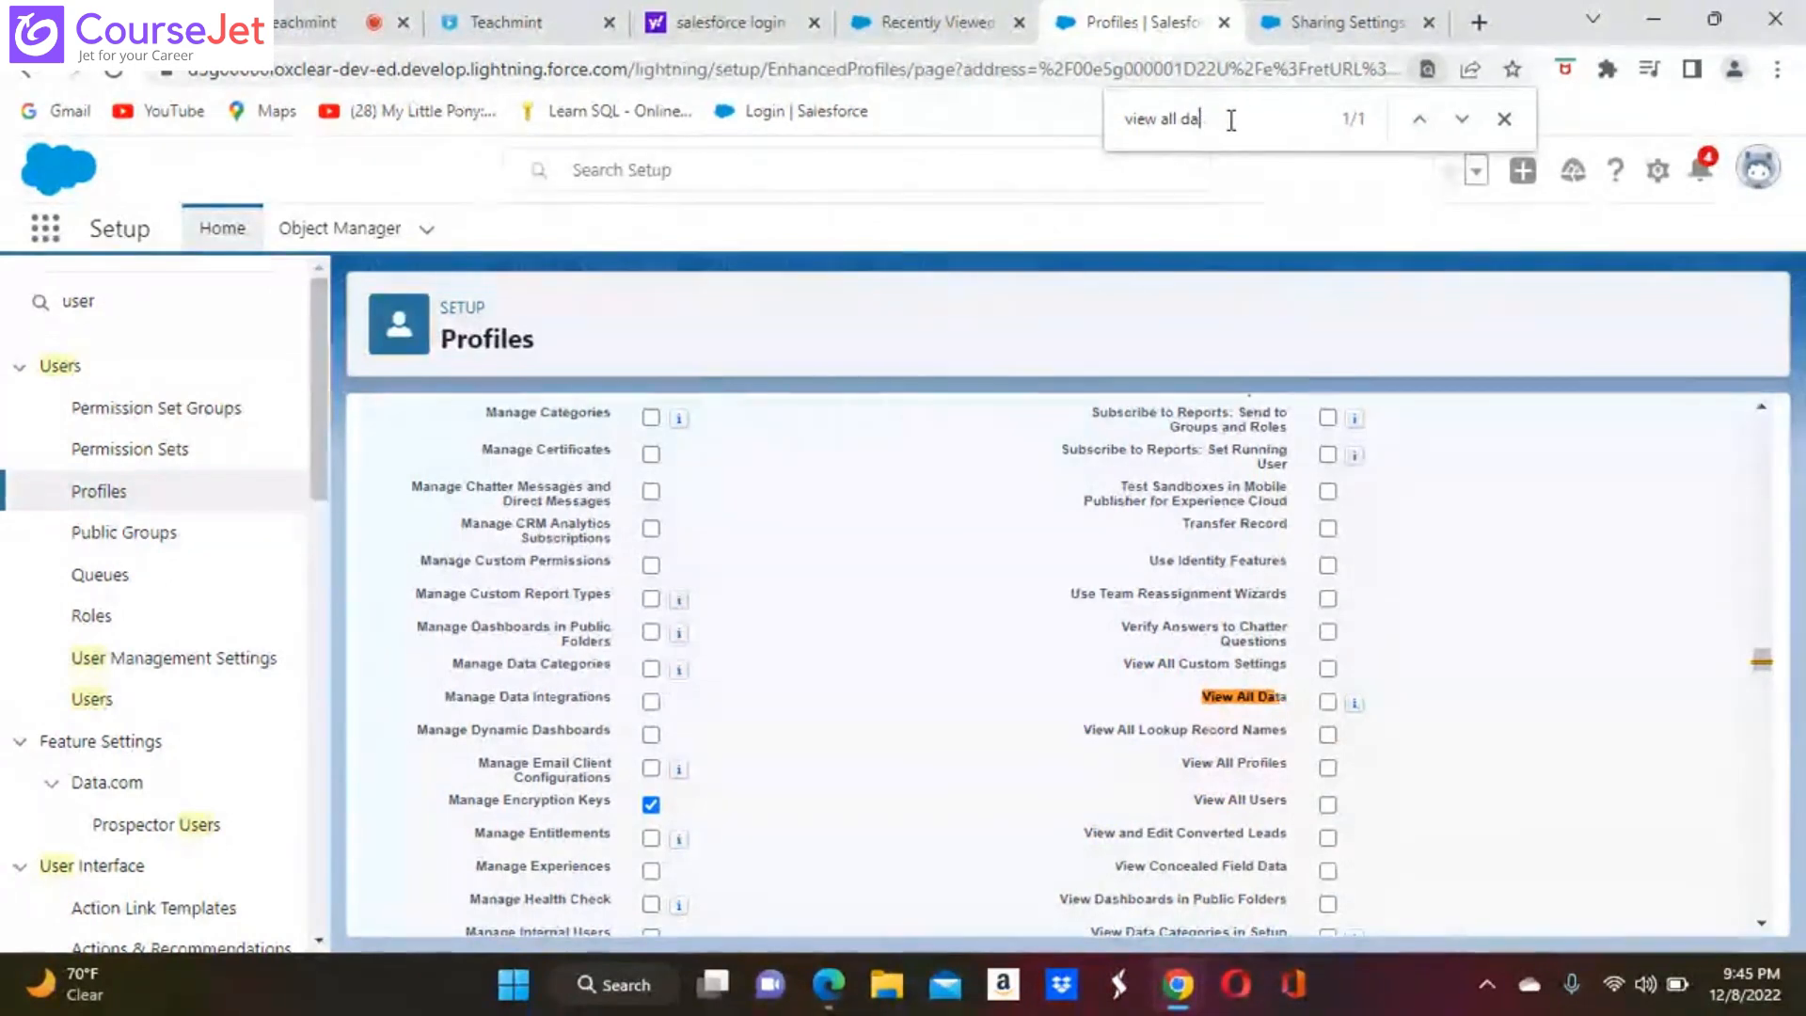
{"action": "type", "text": "modify "}
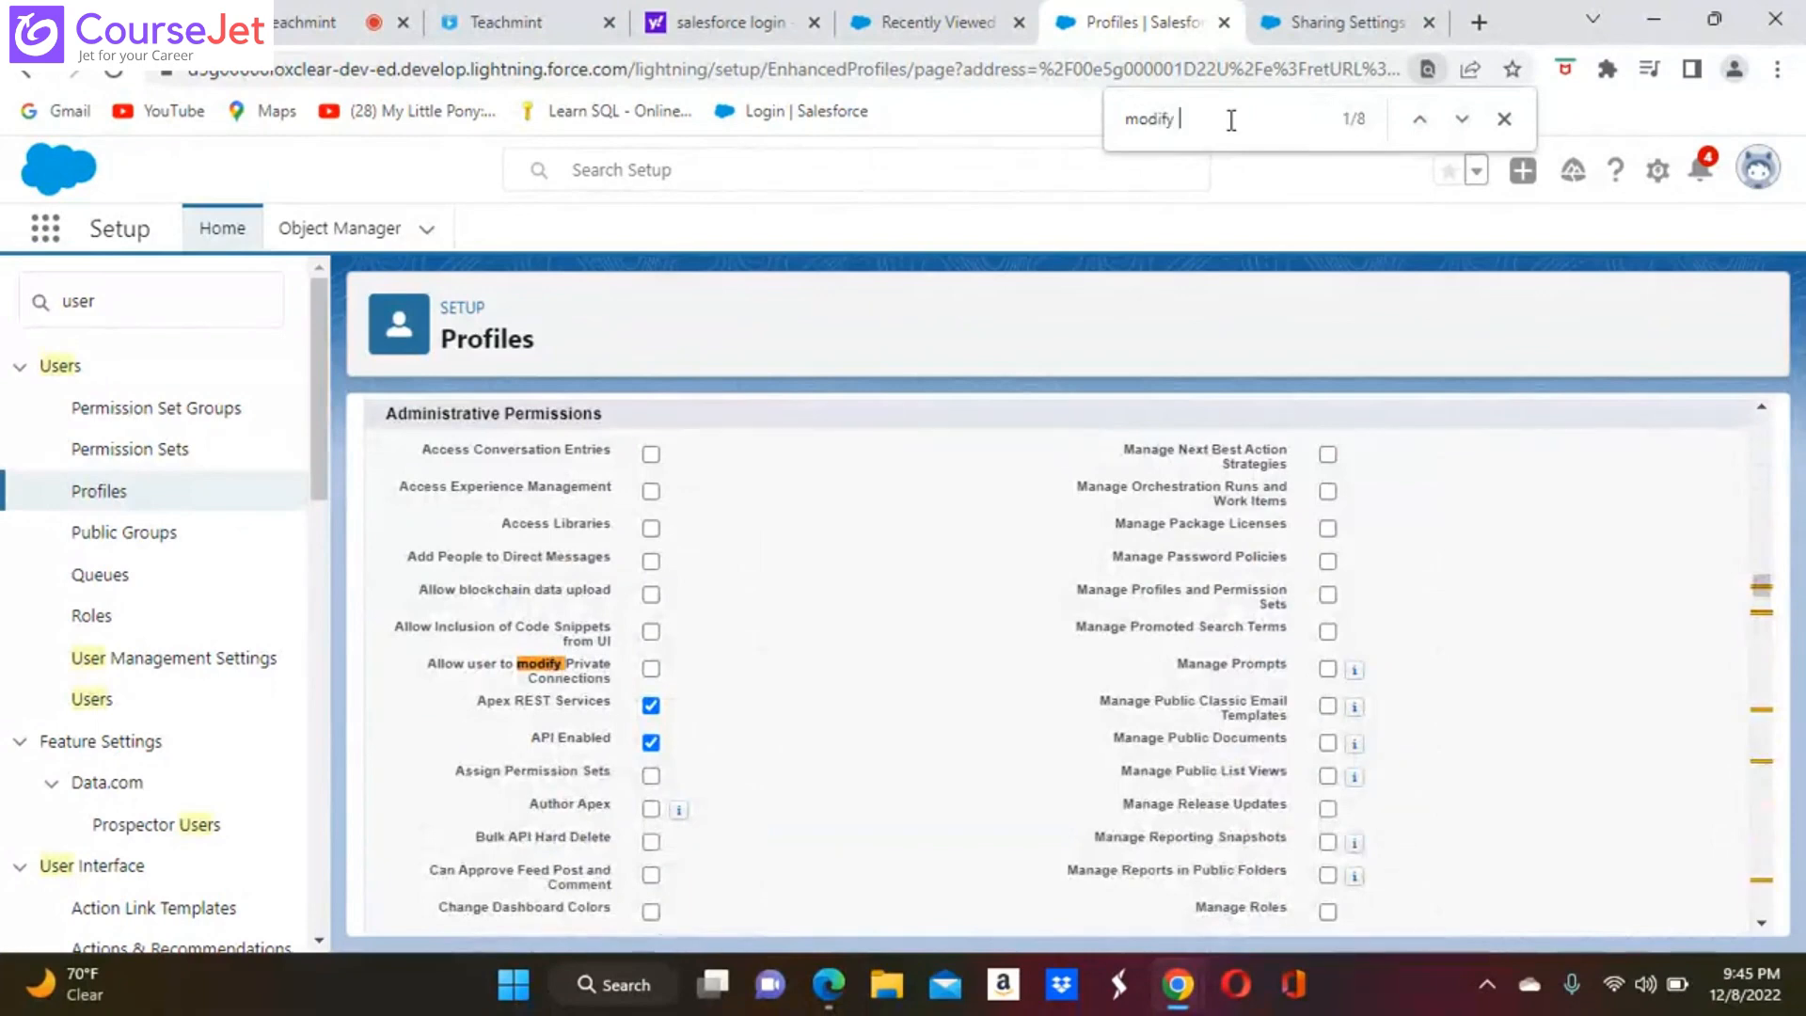
{"action": "type", "text": "all"}
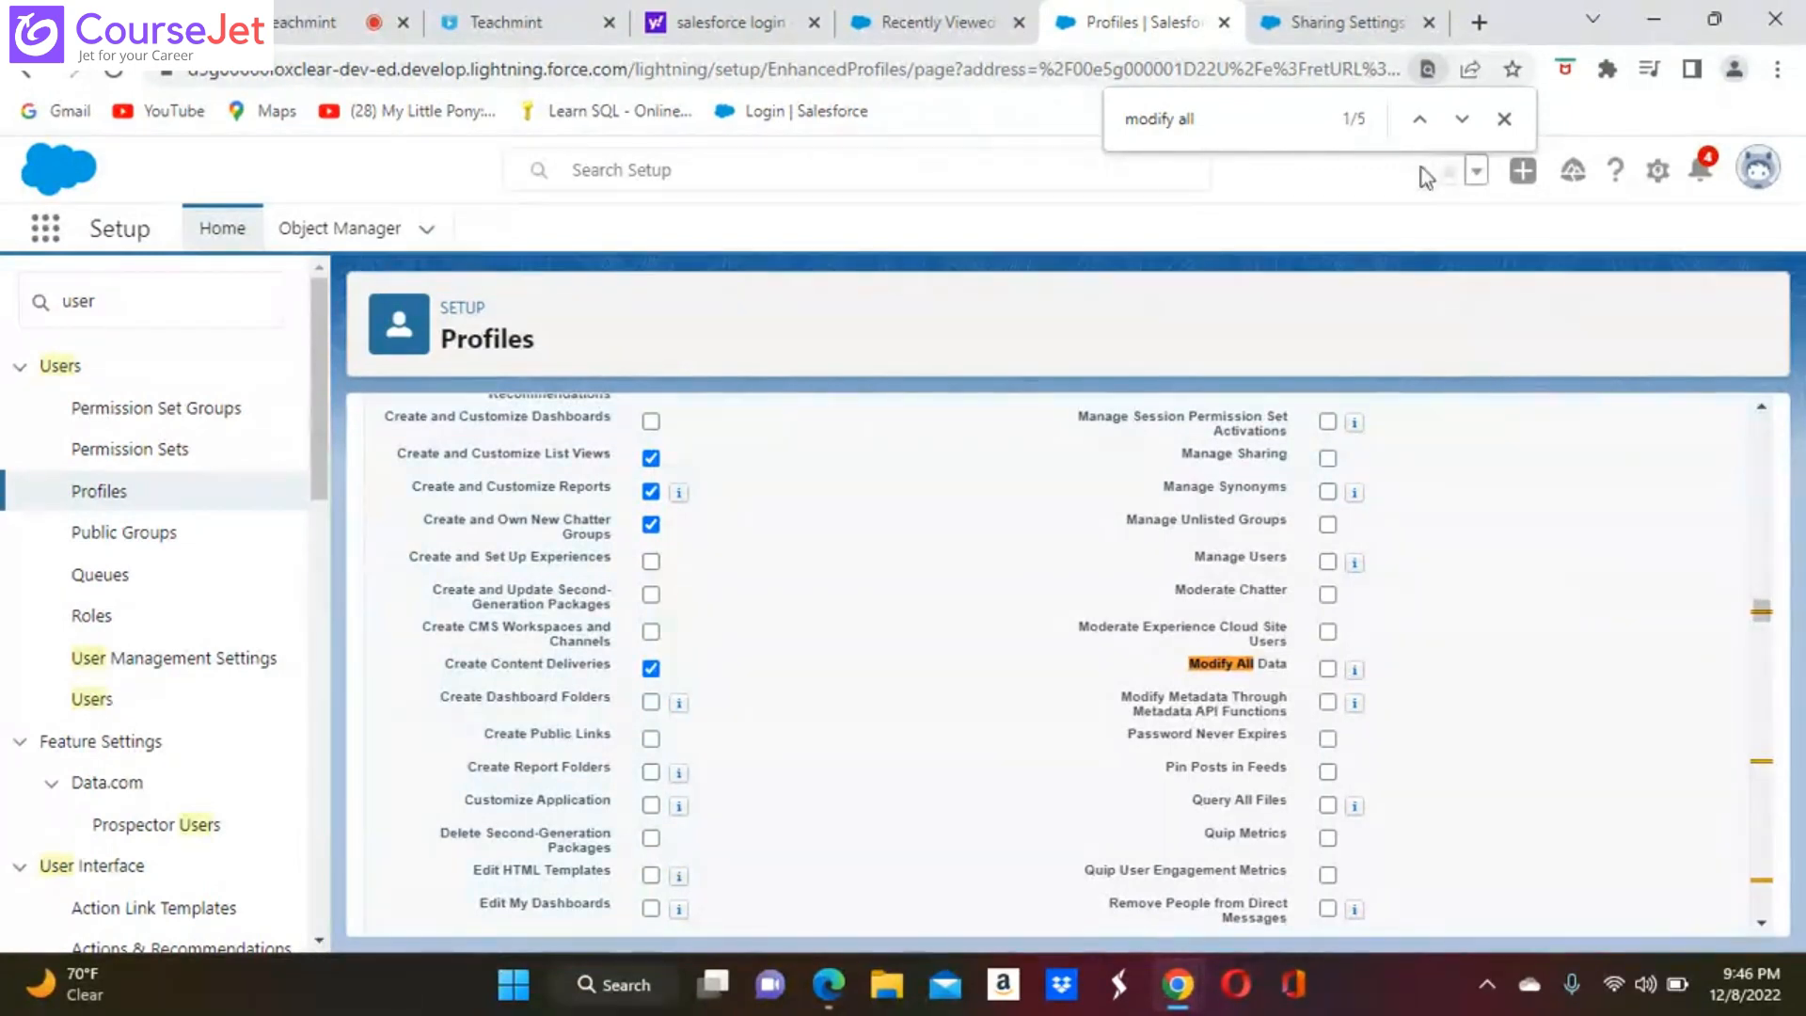
{"action": "left_click", "coordinate": [1507, 118]}
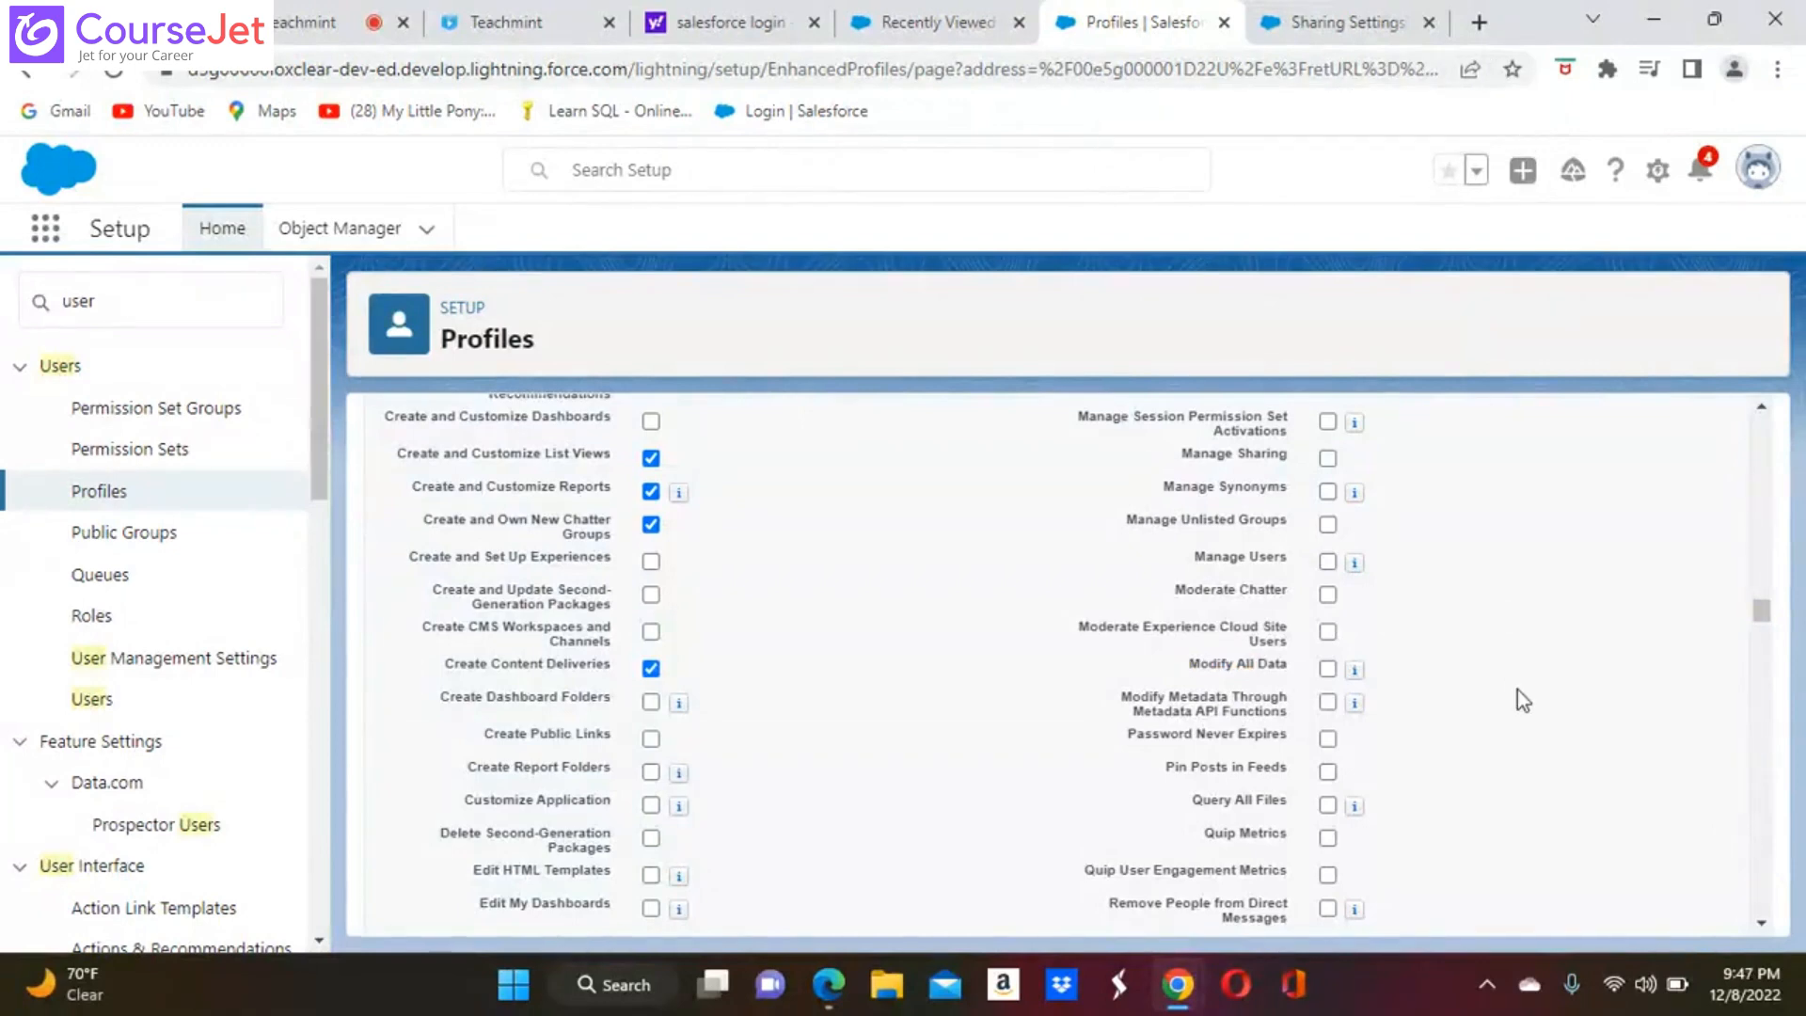
Remove the View All permission on Food Items in the profile's custom object permissions
{"action": "scroll", "coordinate": [1053, 658], "scroll_direction": "down", "scroll_amount": 20}
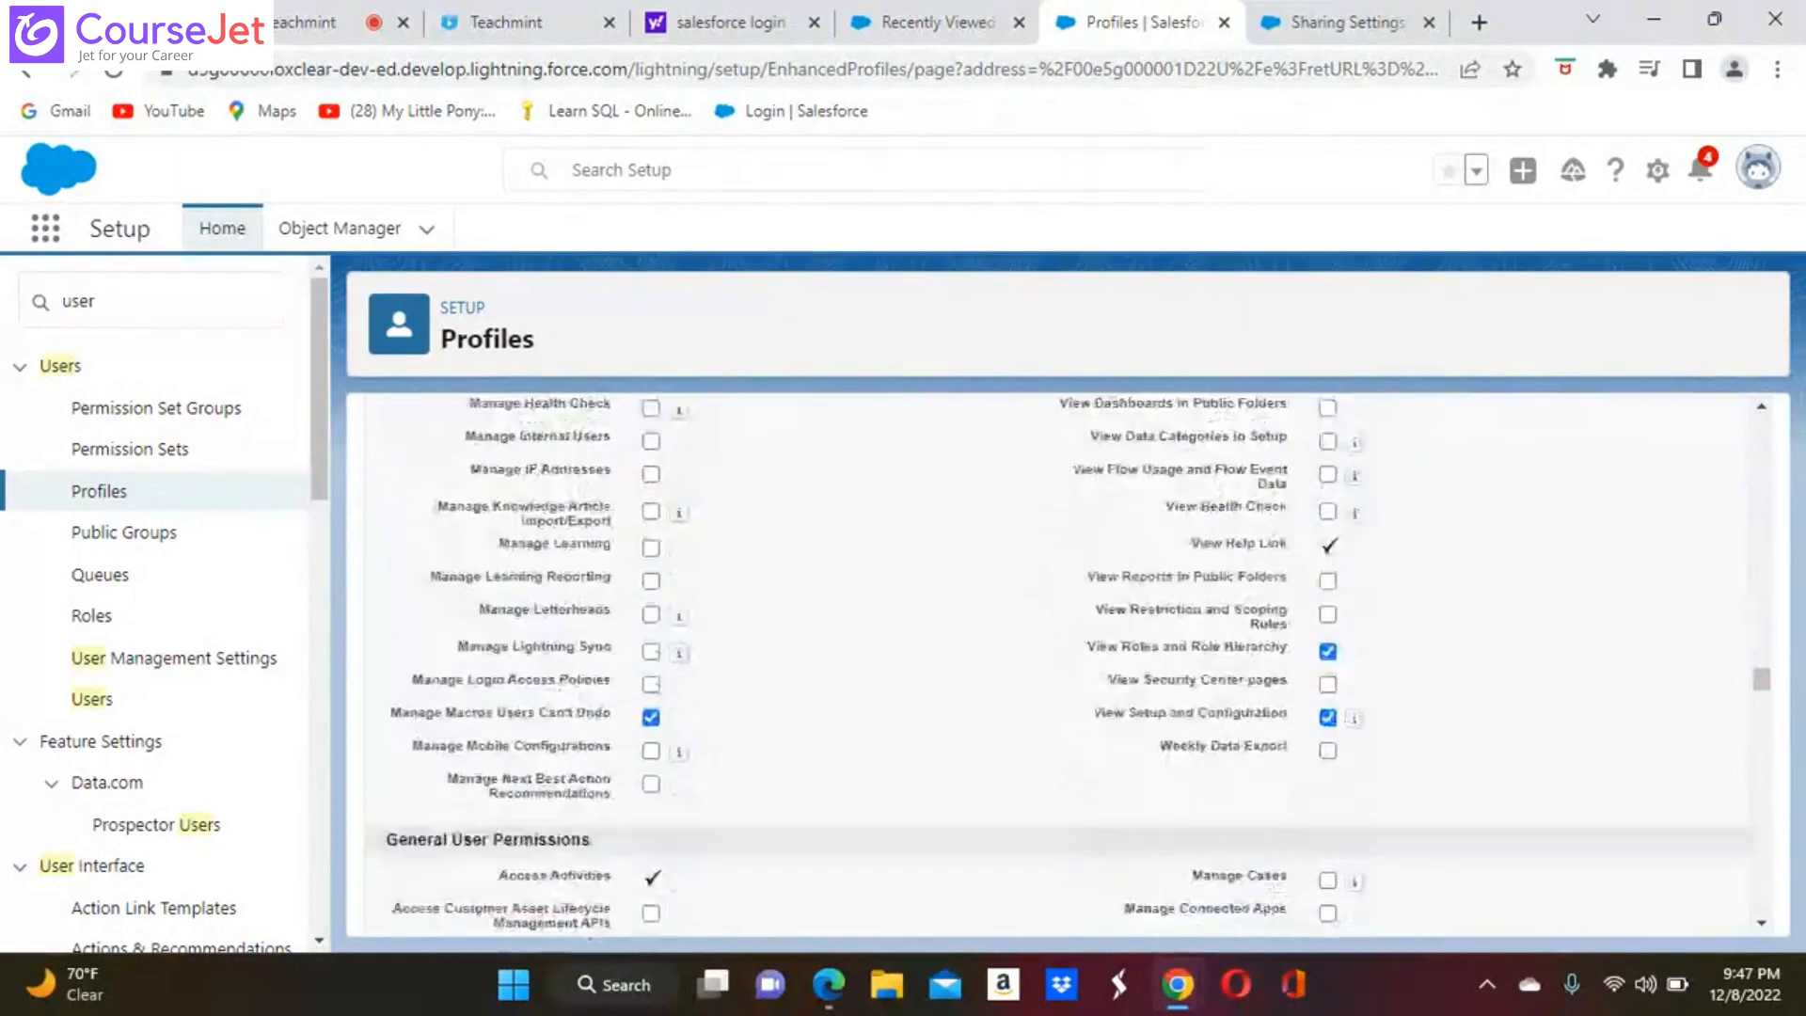
{"action": "scroll", "coordinate": [1058, 658], "scroll_direction": "up", "scroll_amount": 1}
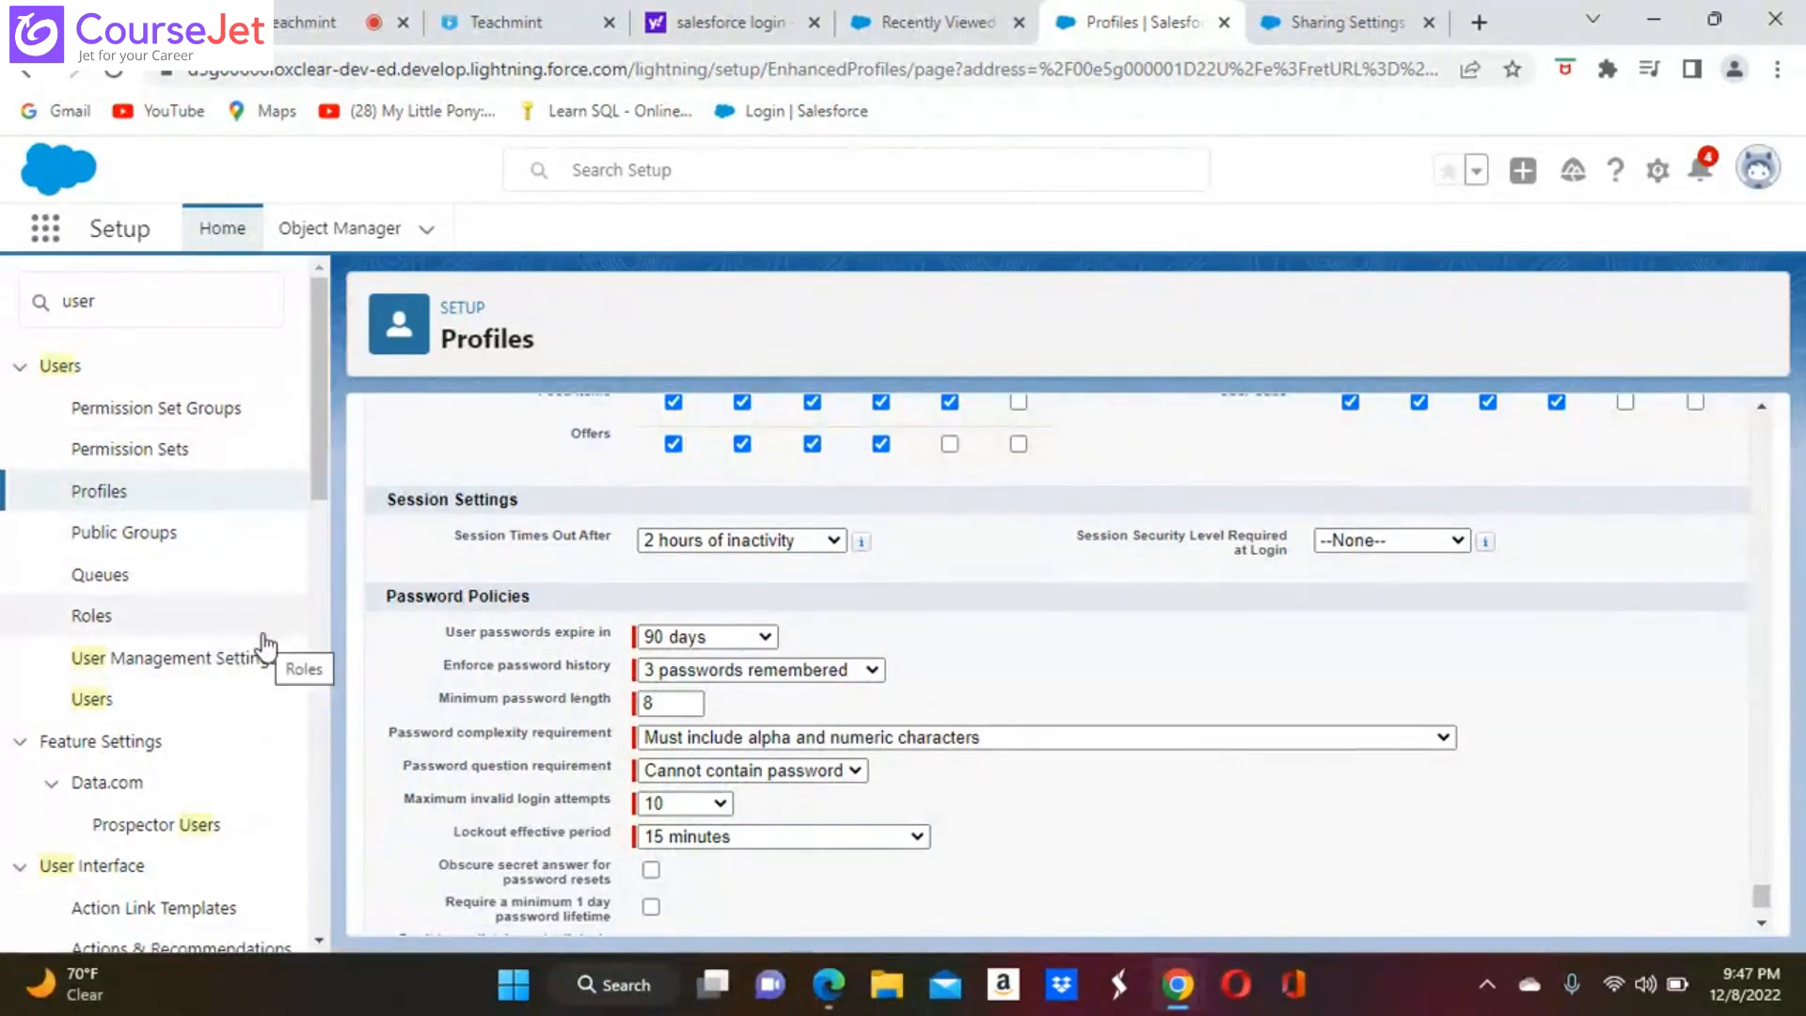
{"action": "left_click", "coordinate": [949, 401]}
{"action": "scroll", "coordinate": [1201, 826], "scroll_direction": "up", "scroll_amount": 3}
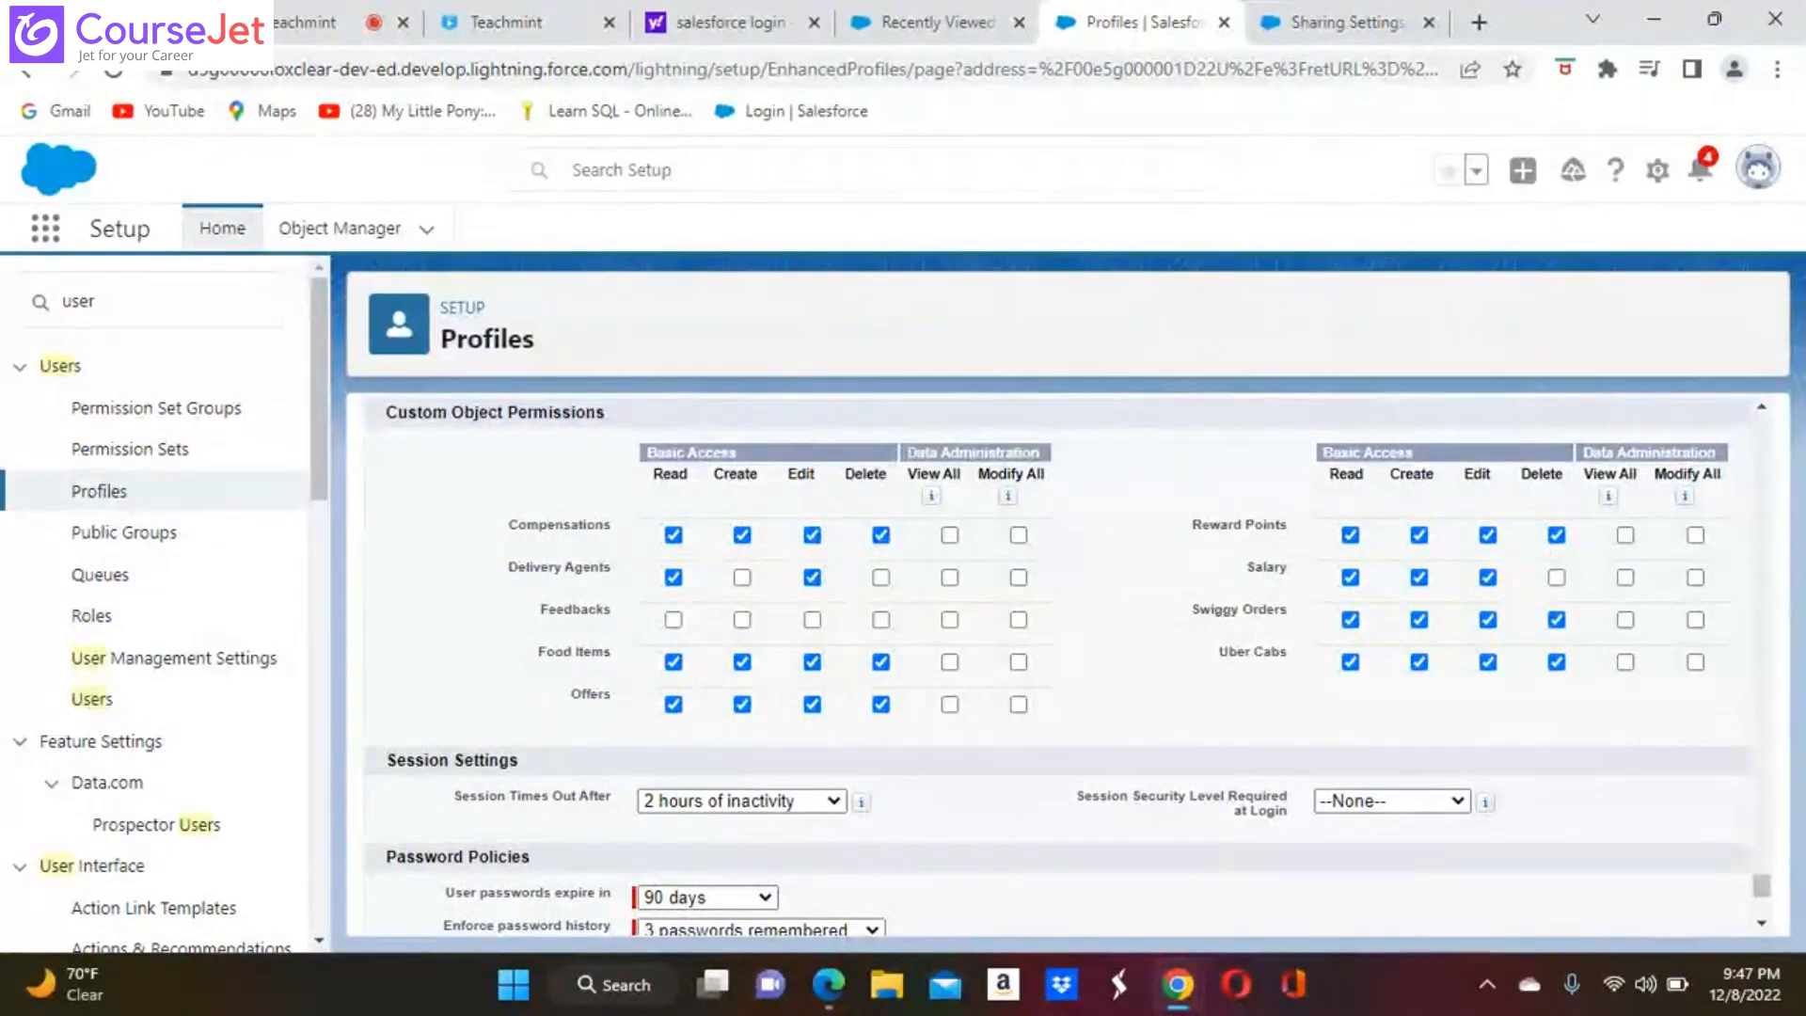
Find the Modify All Data administrative permission by searching for "modify all d" and enable it for the profile
{"action": "scroll", "coordinate": [1062, 658], "scroll_direction": "up", "scroll_amount": 15}
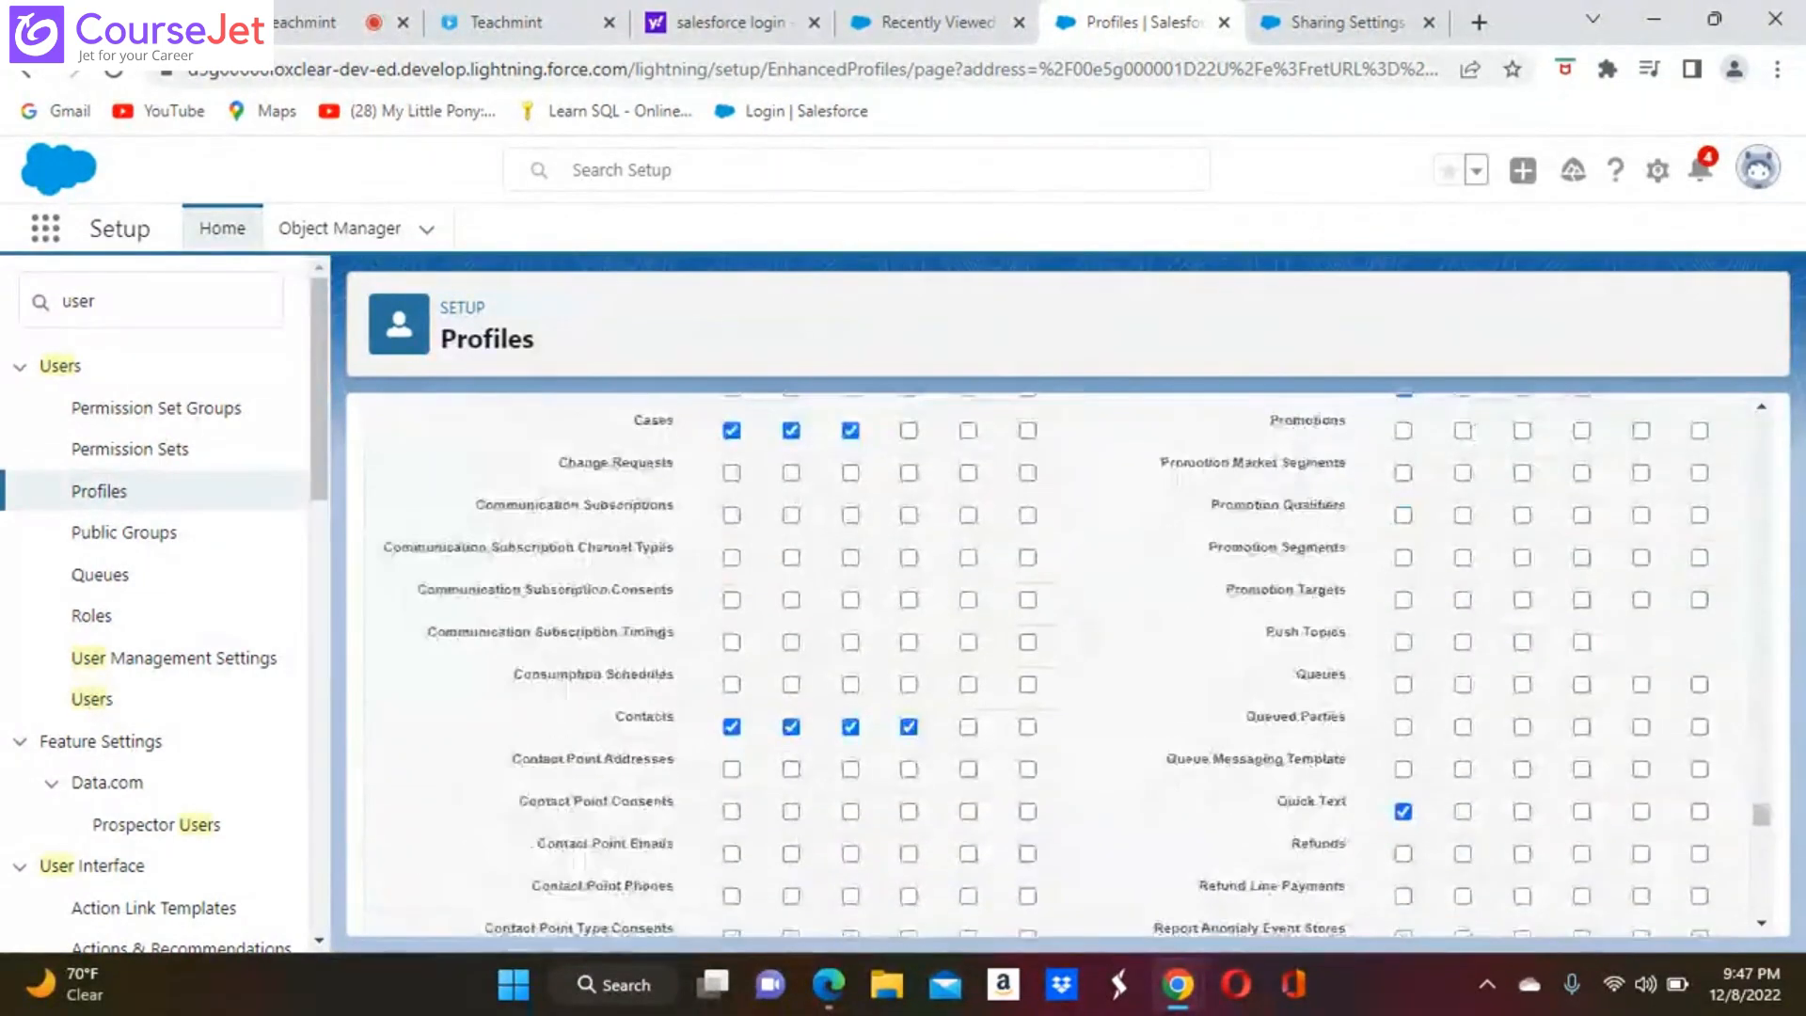
{"action": "key", "text": "ctrl+f"}
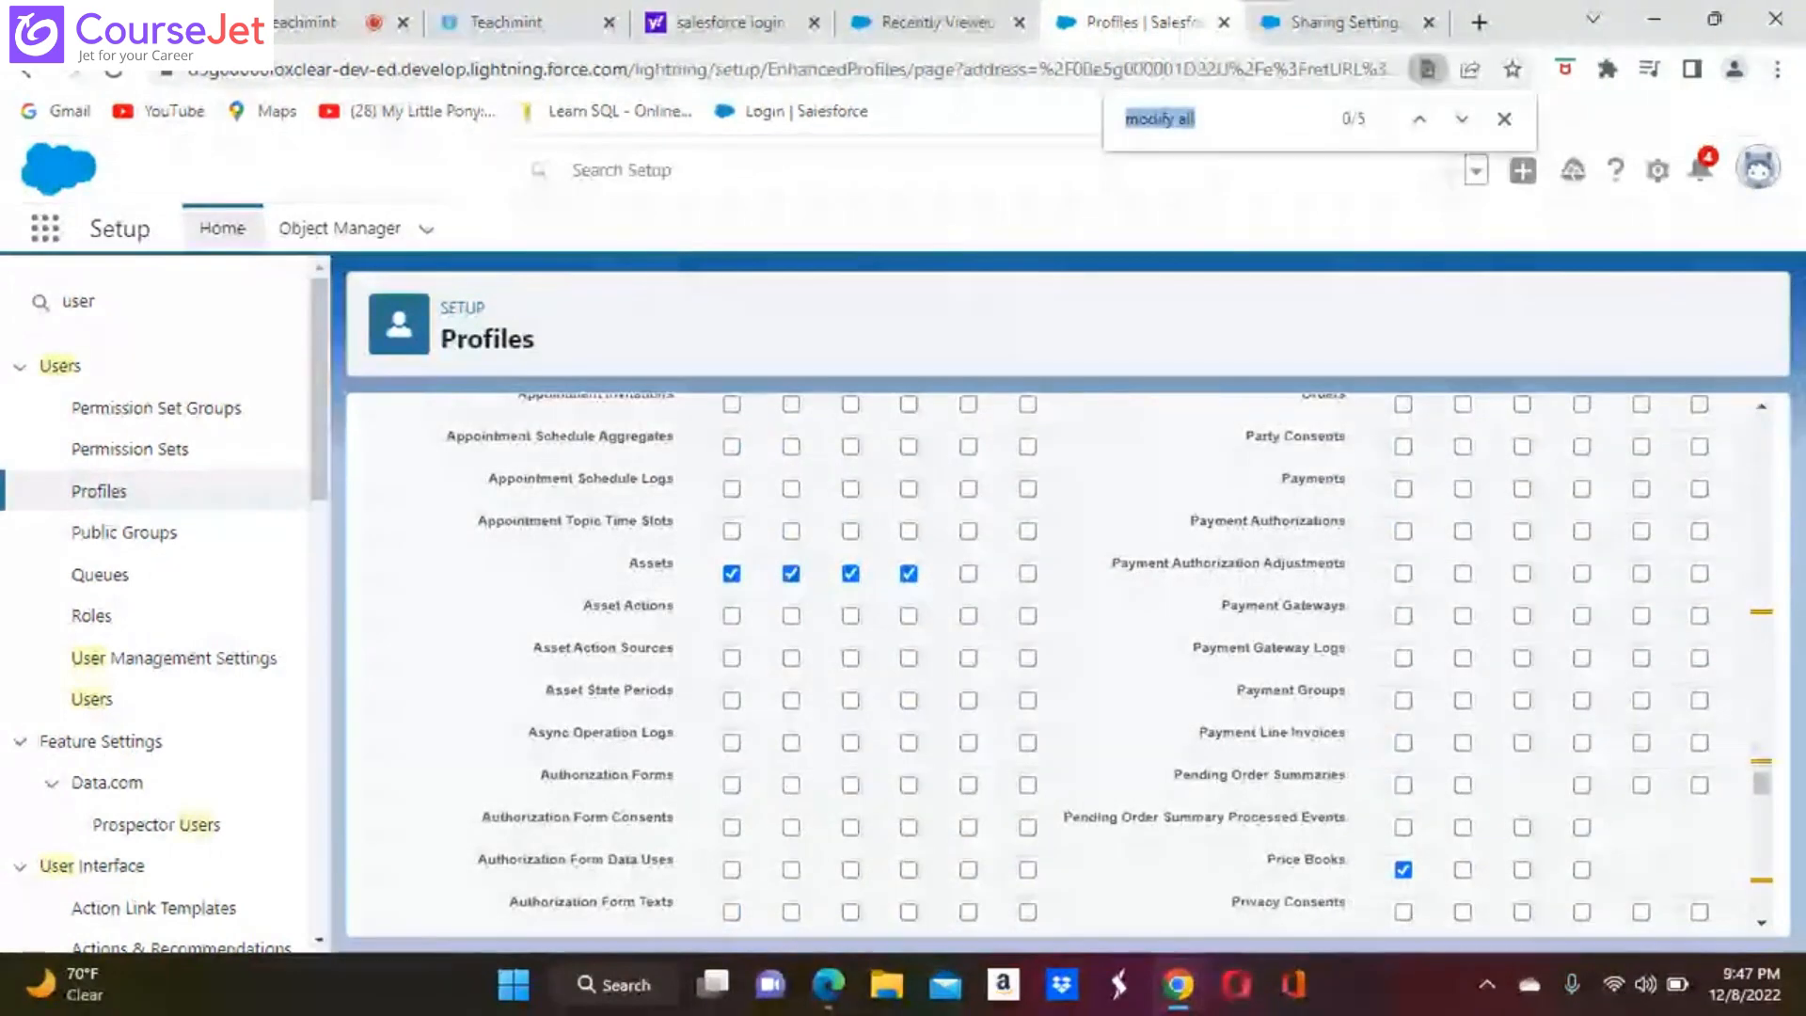
{"action": "left_click", "coordinate": [1239, 111]}
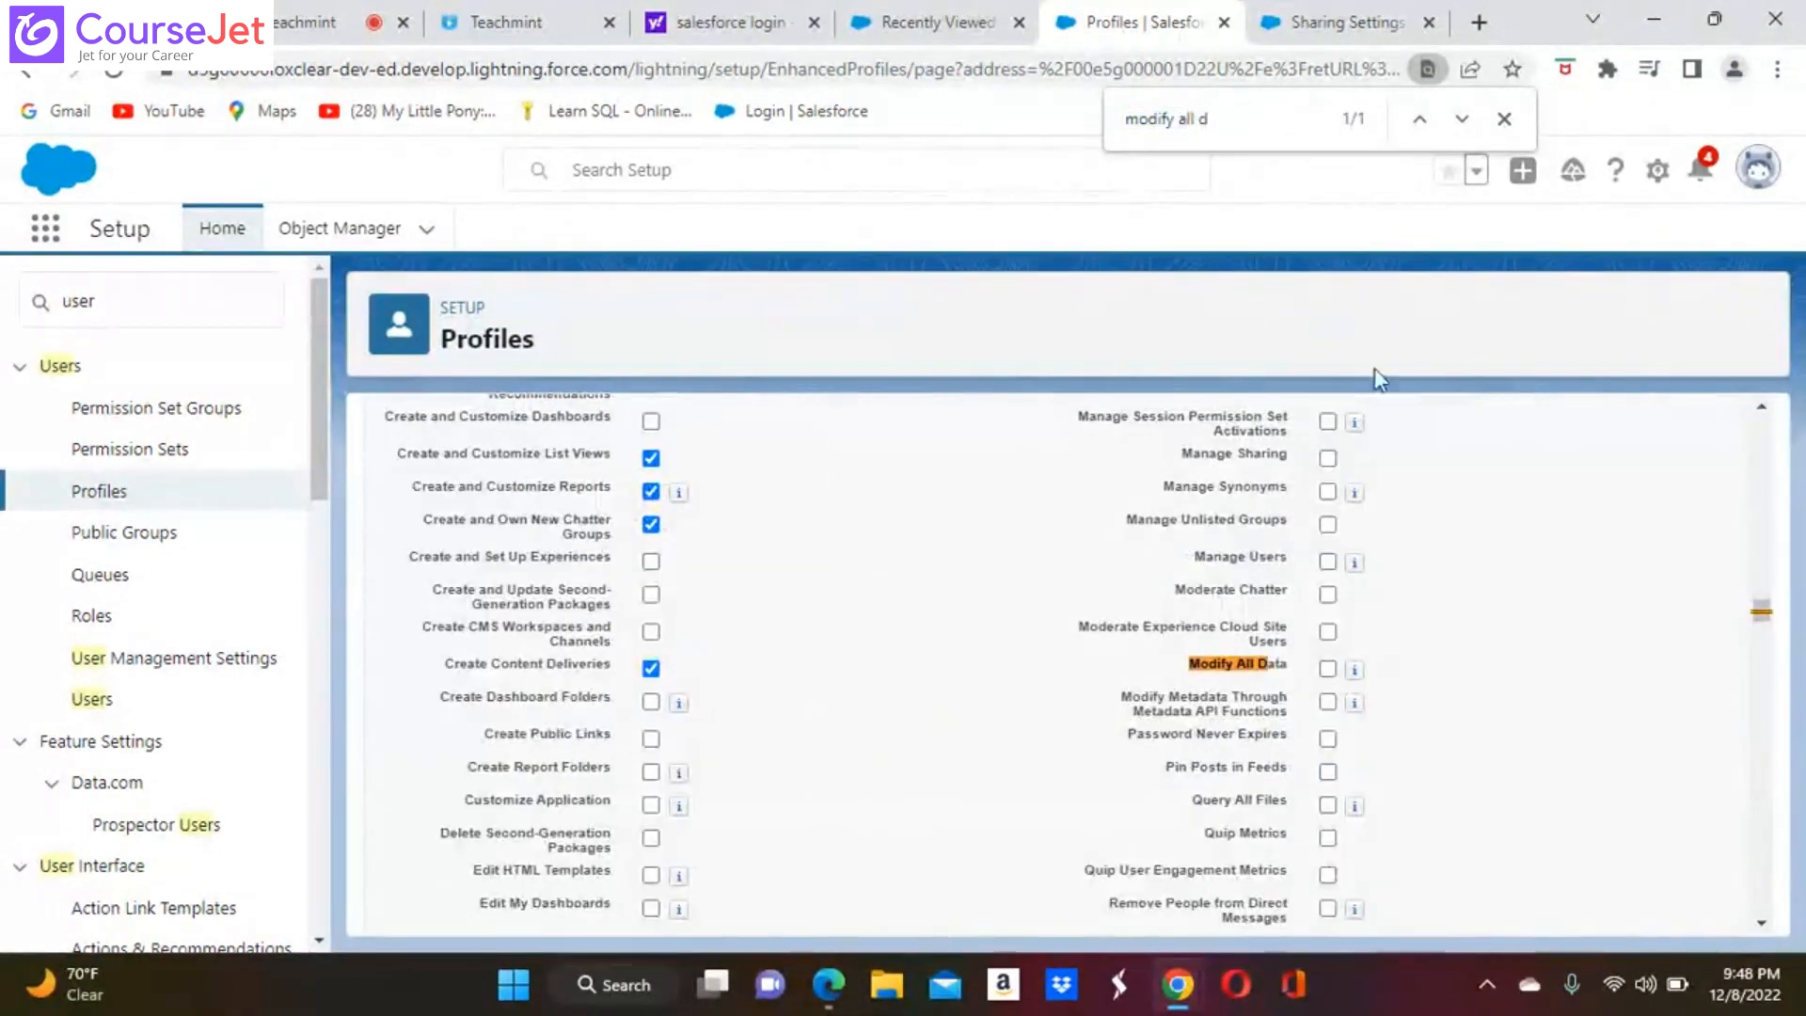
{"action": "left_click", "coordinate": [1326, 668]}
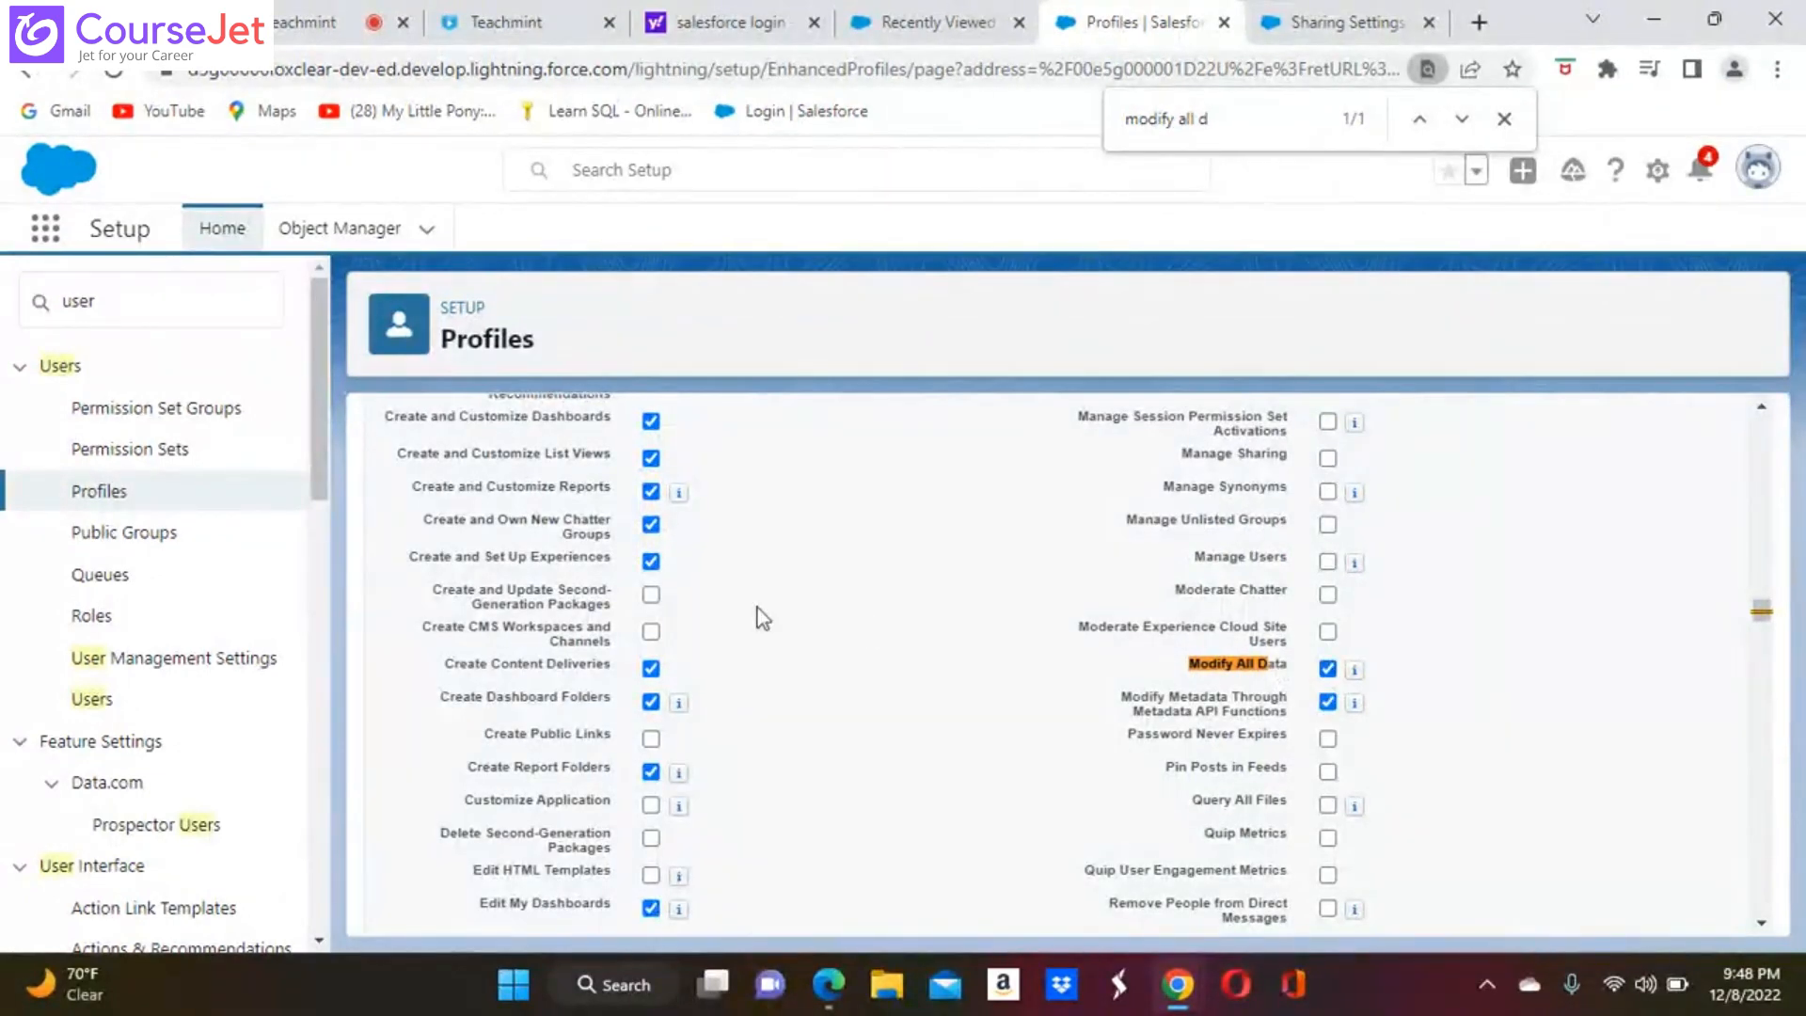
Search for "view all" to check the View All Data and object permissions, and save the Swiggy Sales profile
{"action": "left_click", "coordinate": [1223, 102]}
{"action": "key", "text": "BackSpace"}
{"action": "key", "text": "BackSpace"}
{"action": "key", "text": "BackSpace"}
{"action": "key", "text": "BackSpace"}
{"action": "key", "text": "BackSpace"}
{"action": "key", "text": "BackSpace"}
{"action": "key", "text": "BackSpace"}
{"action": "key", "text": "BackSpace"}
{"action": "key", "text": "BackSpace"}
{"action": "key", "text": "BackSpace"}
{"action": "key", "text": "BackSpace"}
{"action": "key", "text": "BackSpace"}
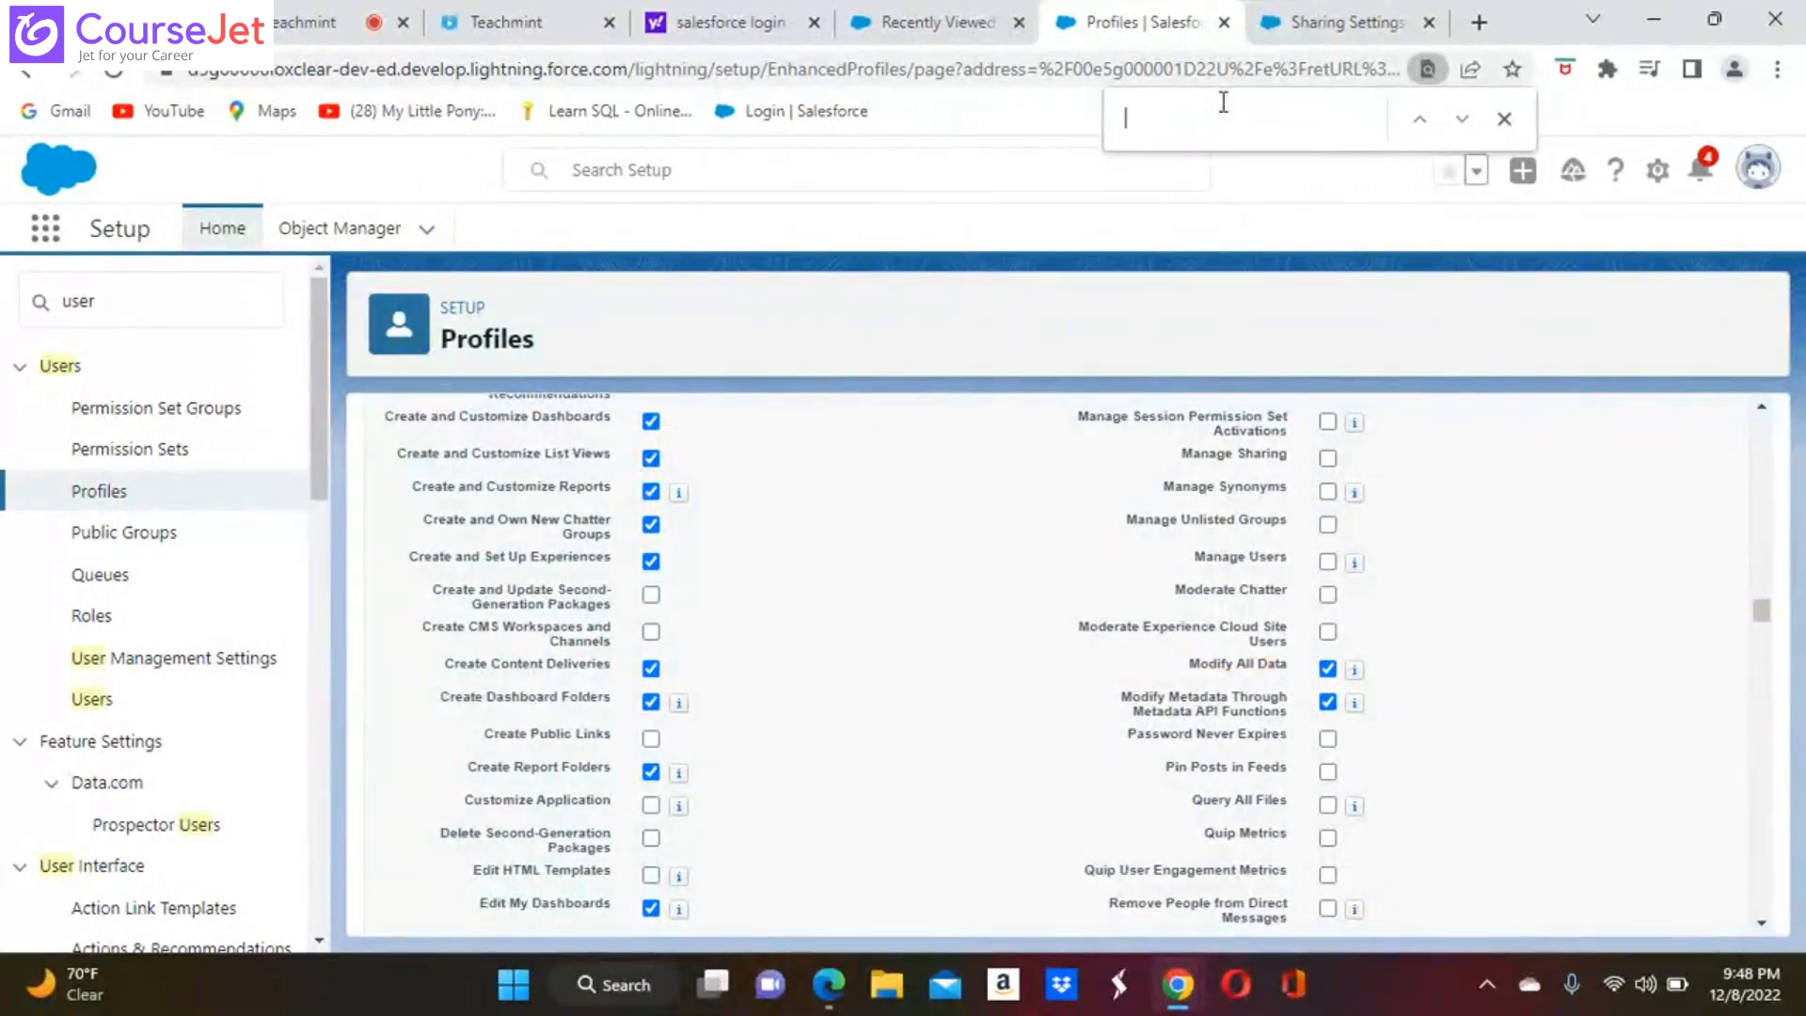
{"action": "type", "text": "view all"}
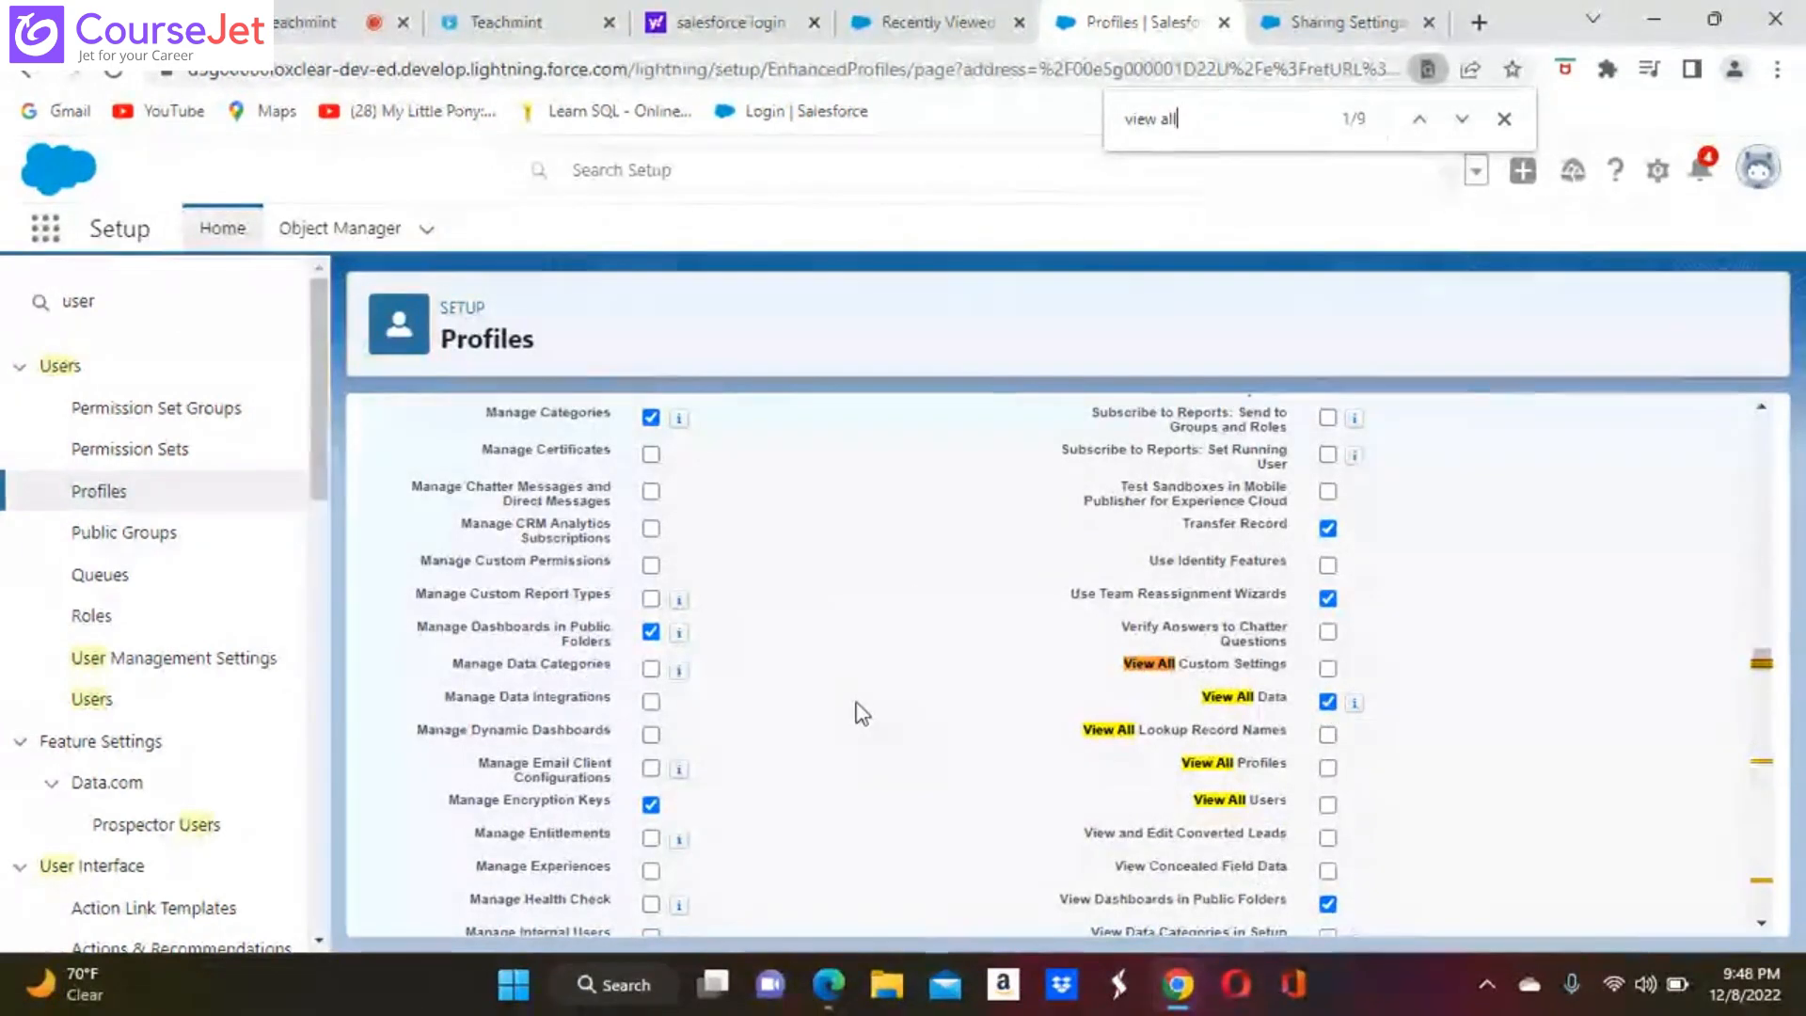
{"action": "scroll", "coordinate": [862, 713], "scroll_direction": "down", "scroll_amount": 10}
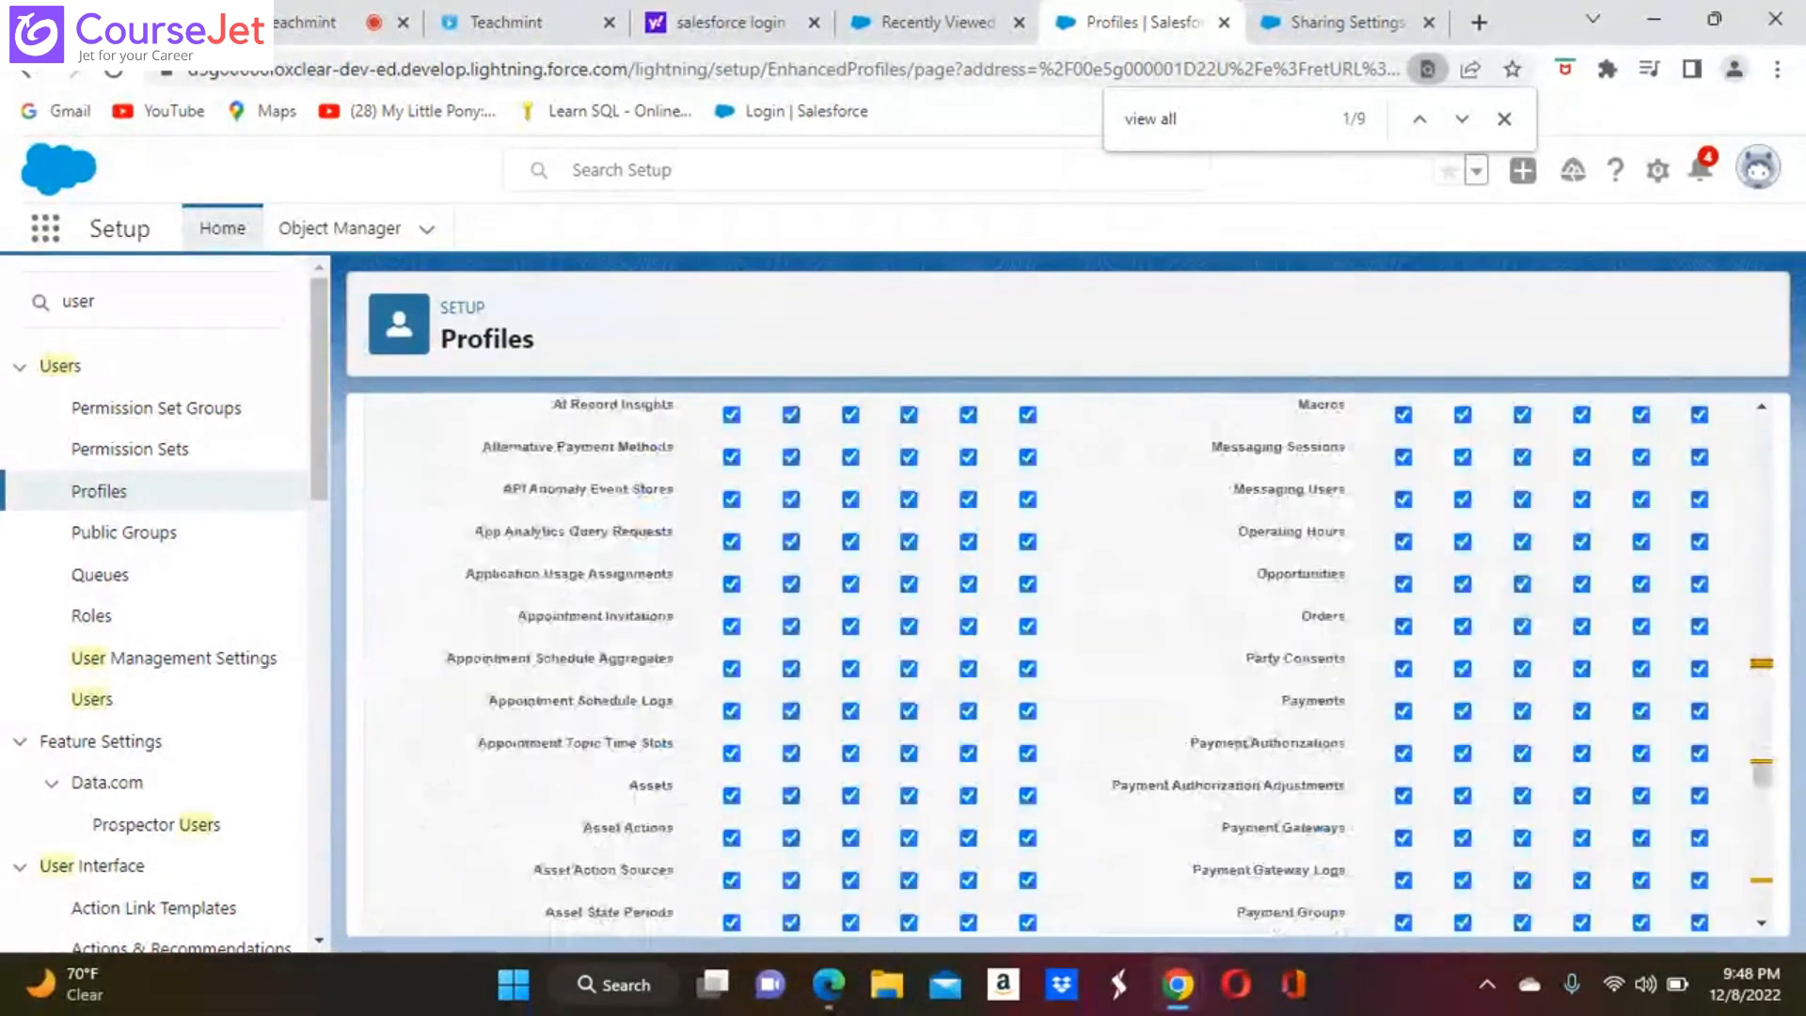
{"action": "scroll", "coordinate": [809, 904], "scroll_direction": "down", "scroll_amount": 10}
{"action": "left_click", "coordinate": [809, 905]}
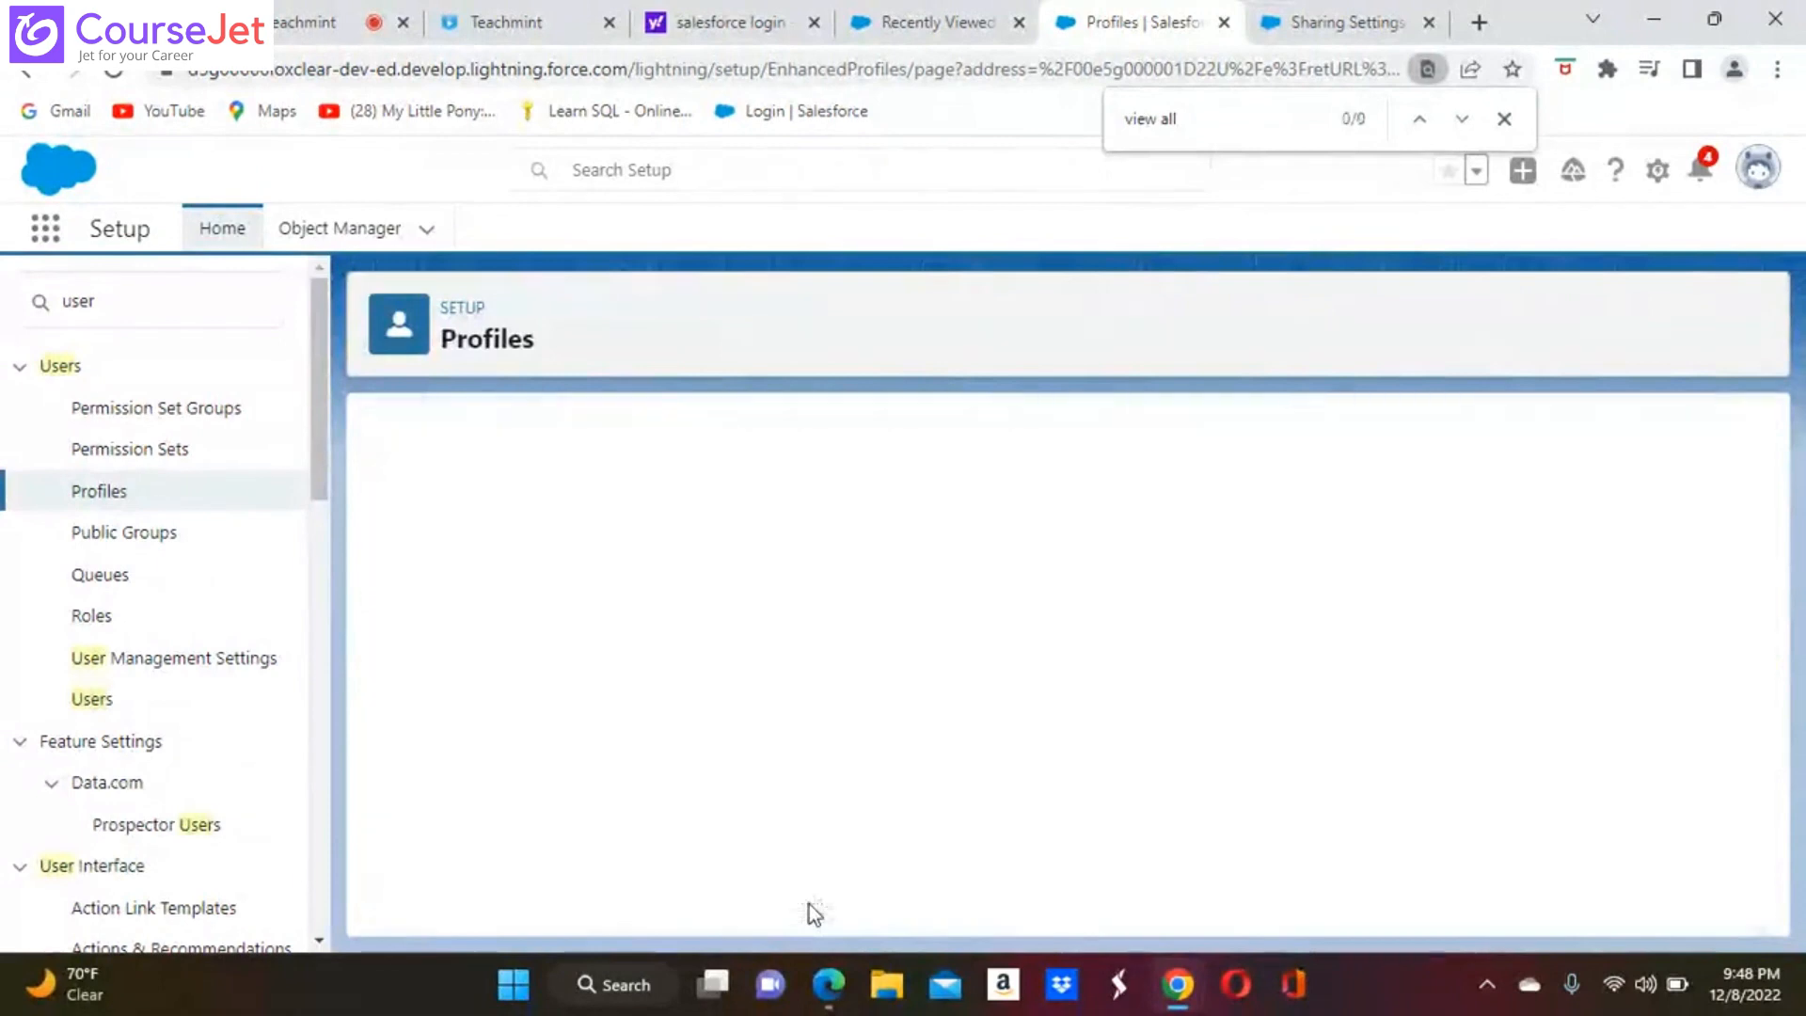
{"action": "mouse_move", "coordinate": [830, 985]}
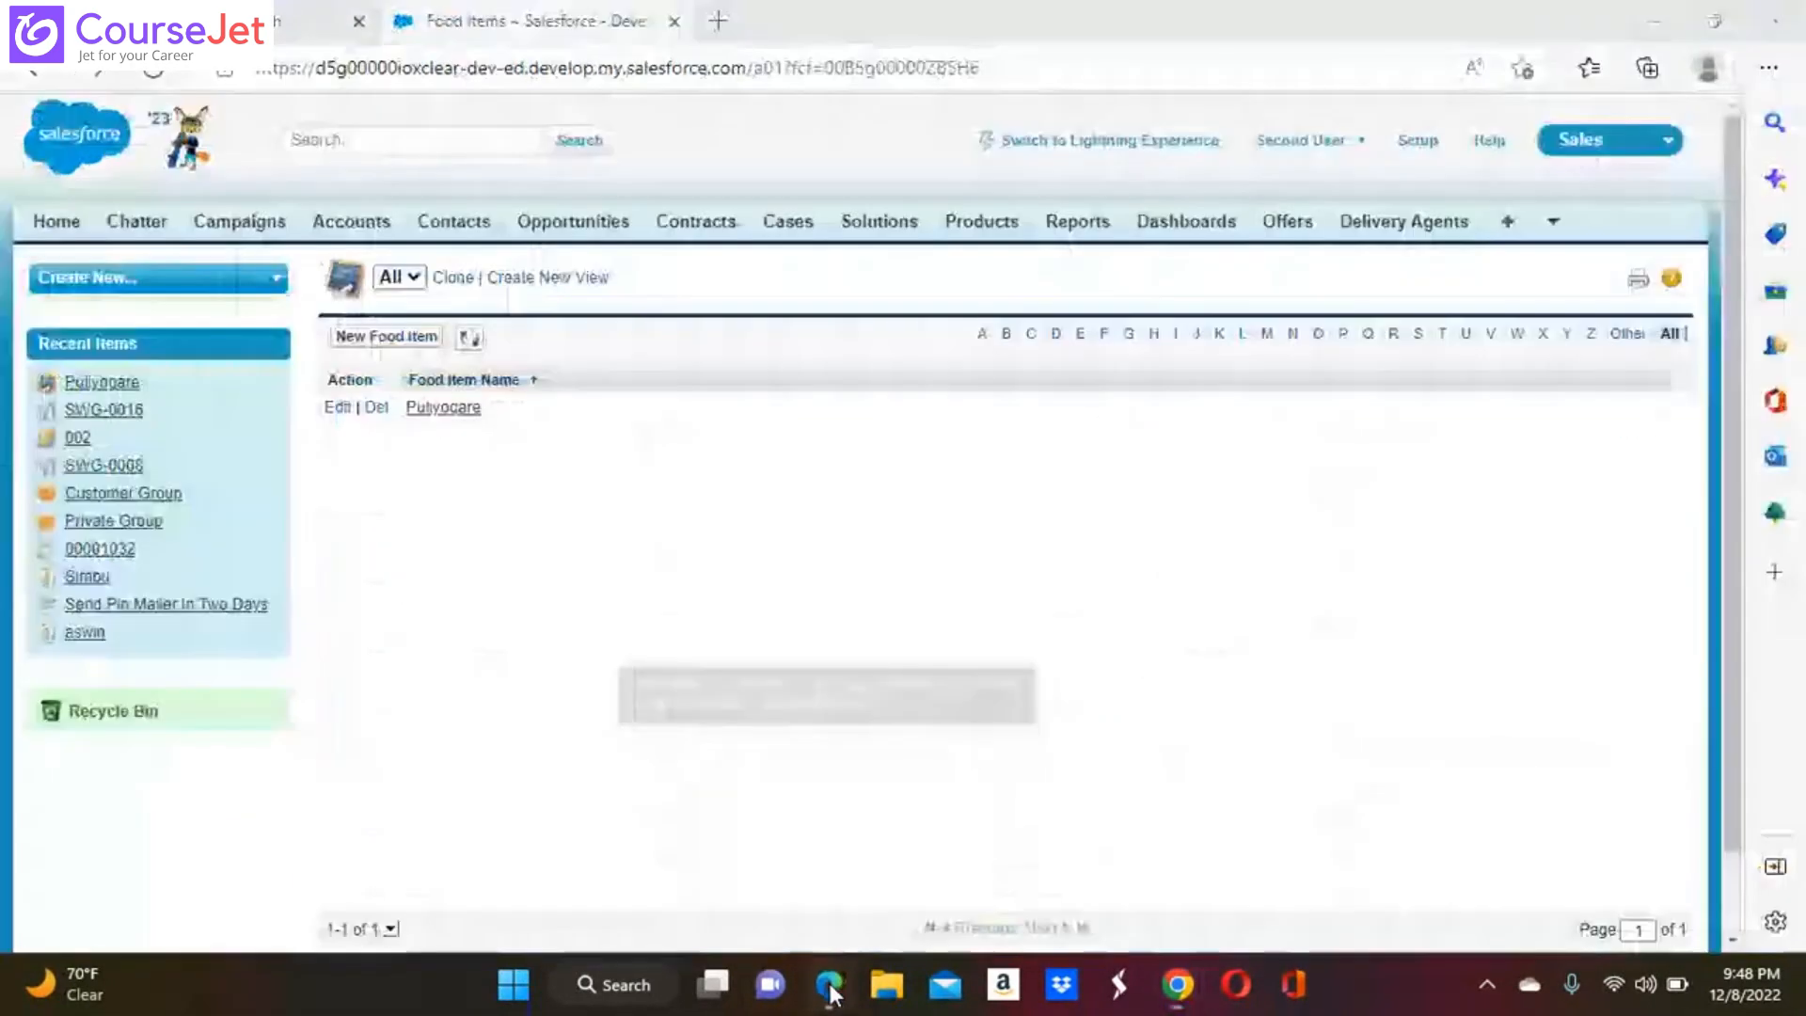
Switch to the Second User's Edge session and display the All list view of Delivery Agents
{"action": "left_click", "coordinate": [830, 986]}
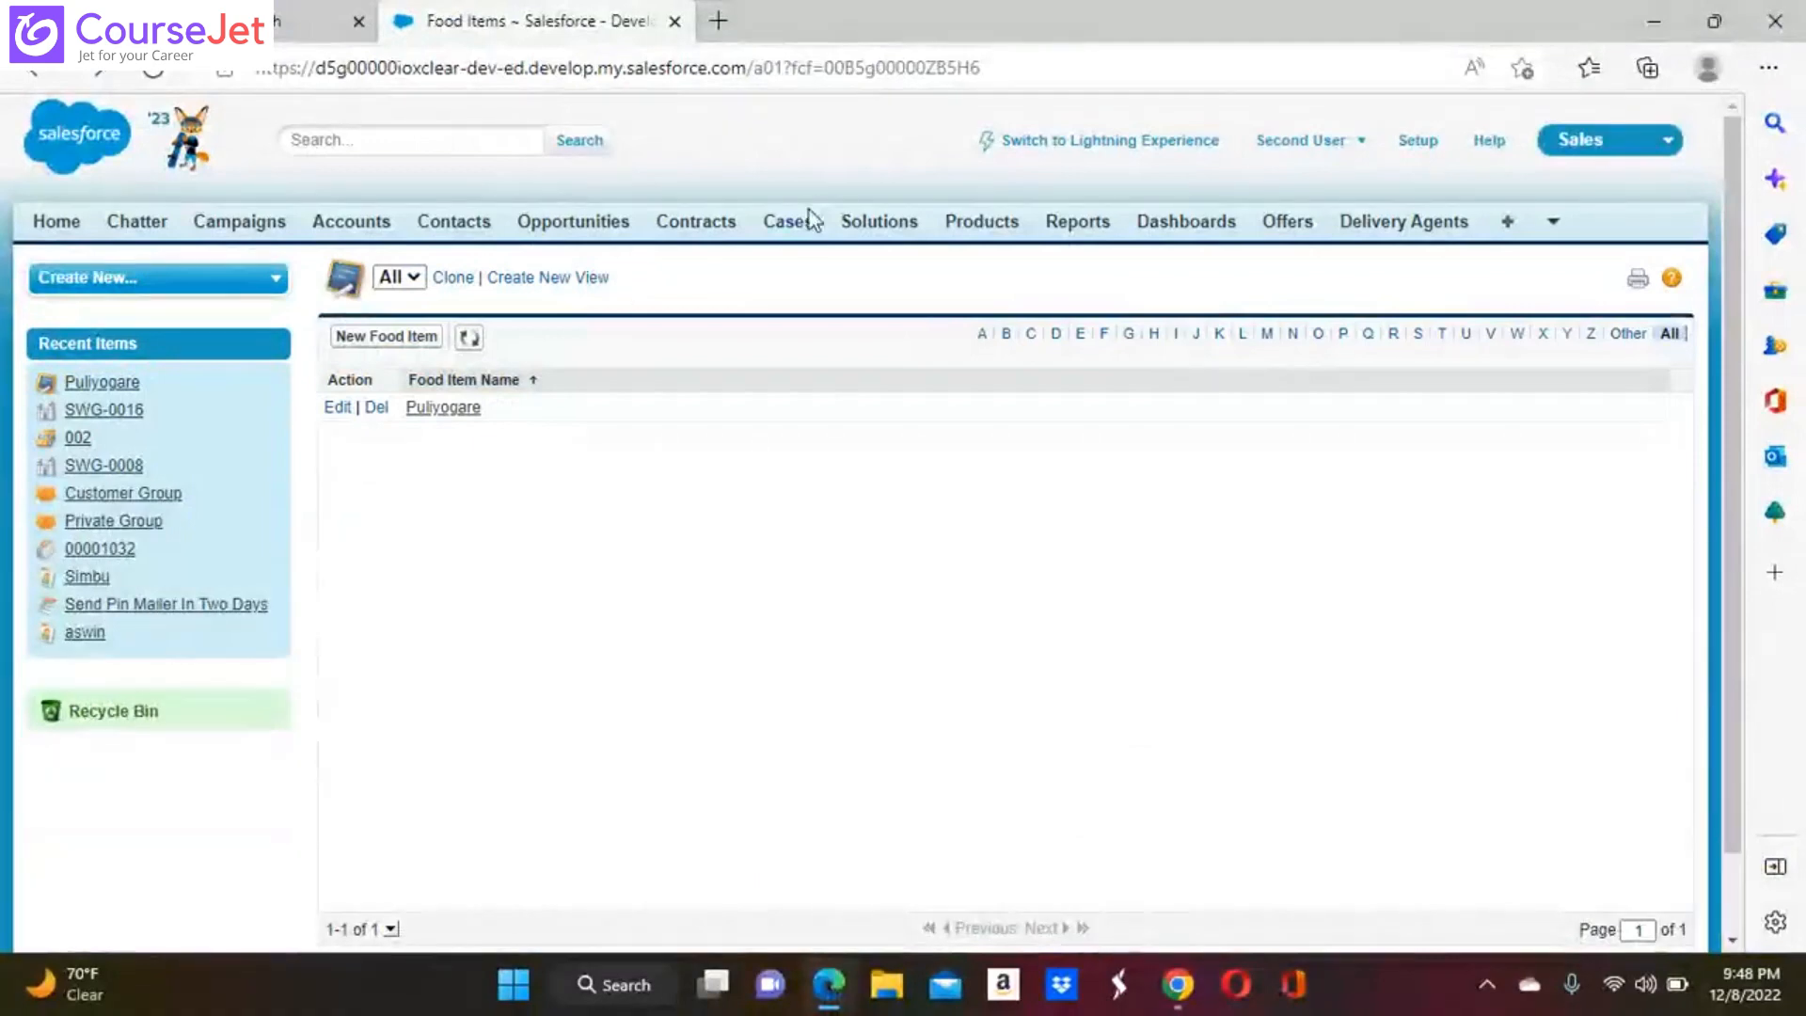
{"action": "left_click", "coordinate": [1413, 232]}
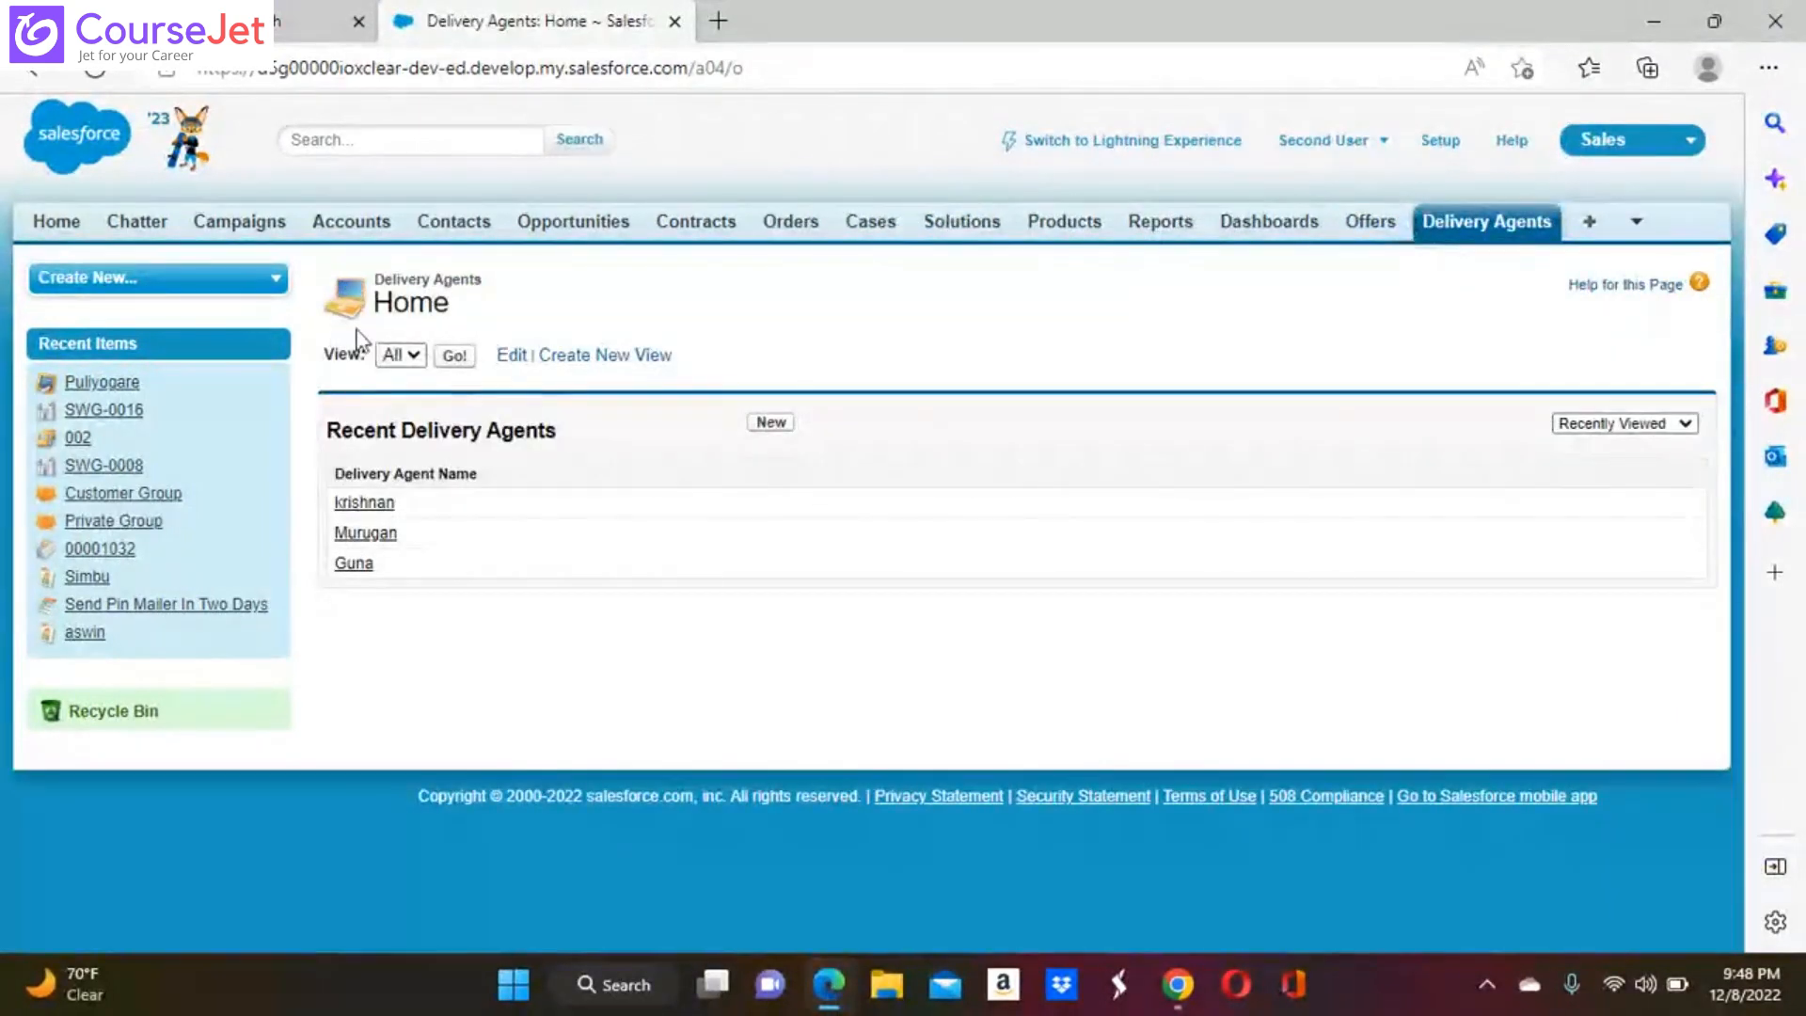
{"action": "left_click", "coordinate": [456, 358]}
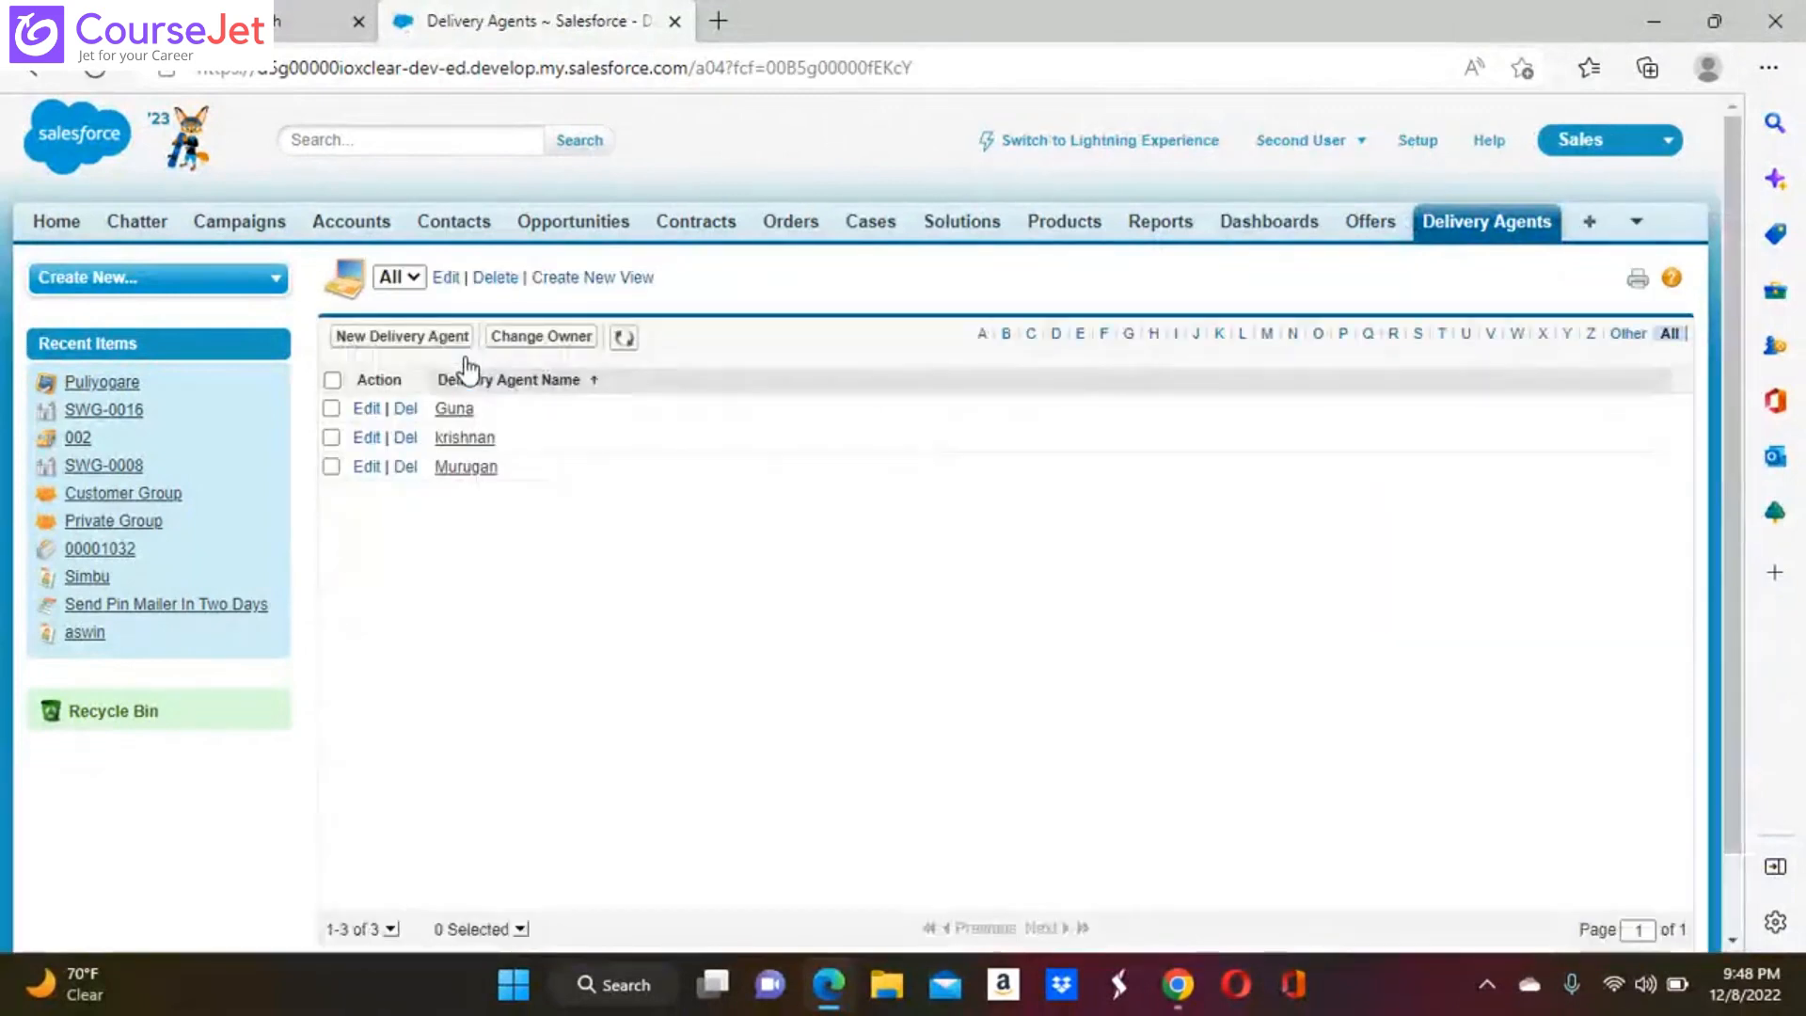
Display the All list views of Offers and Swiggy Orders to check the Second User's access to their records
{"action": "left_click", "coordinate": [1401, 220]}
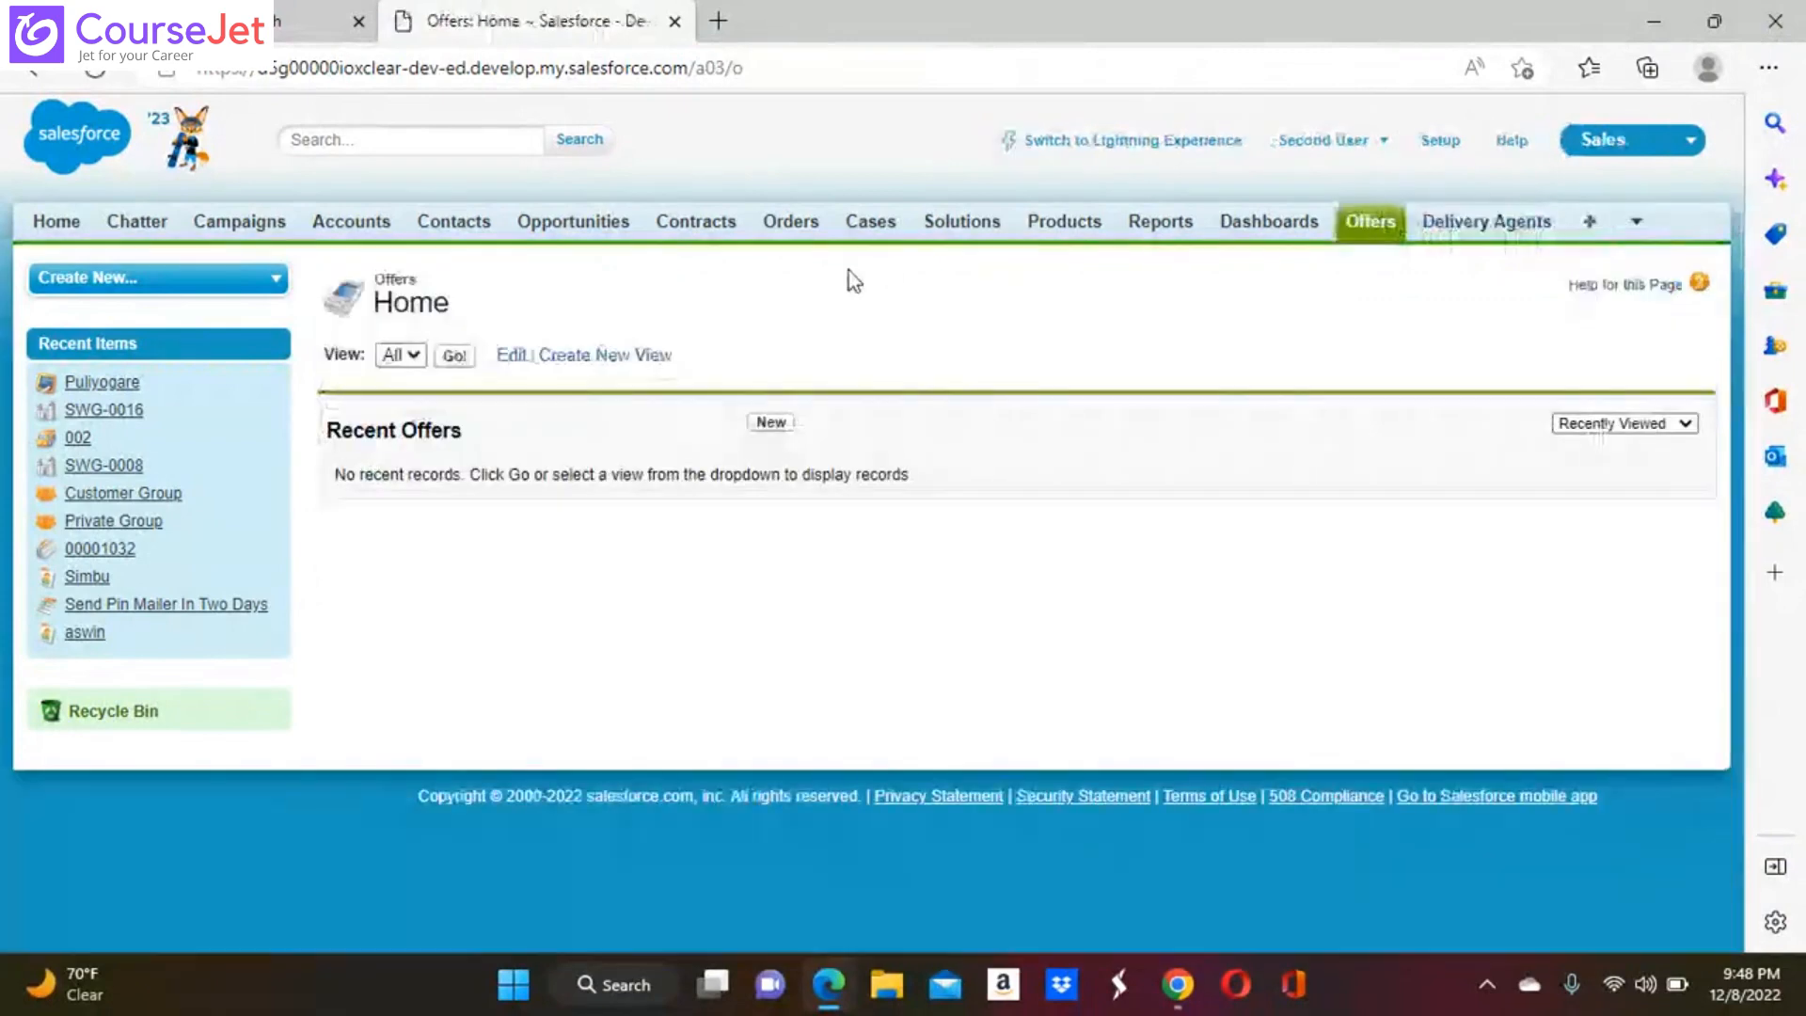
{"action": "left_click", "coordinate": [452, 356]}
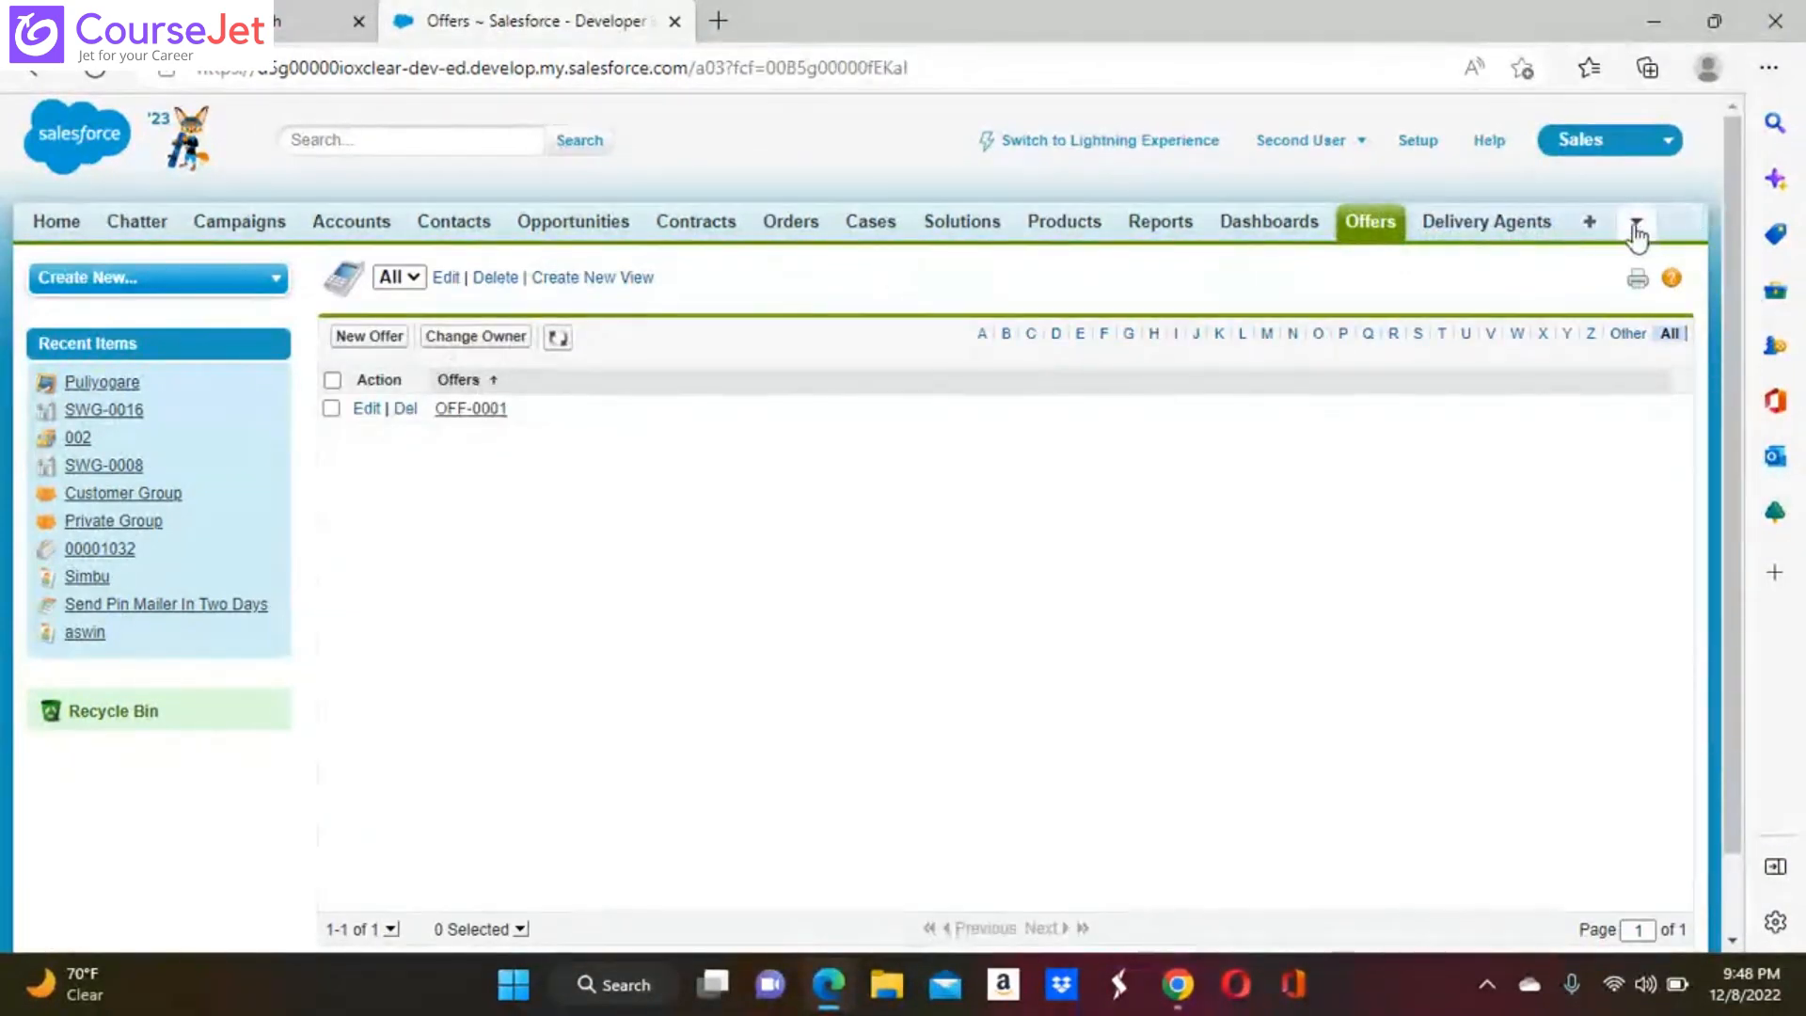
{"action": "left_click", "coordinate": [1635, 233]}
{"action": "left_click", "coordinate": [1569, 289]}
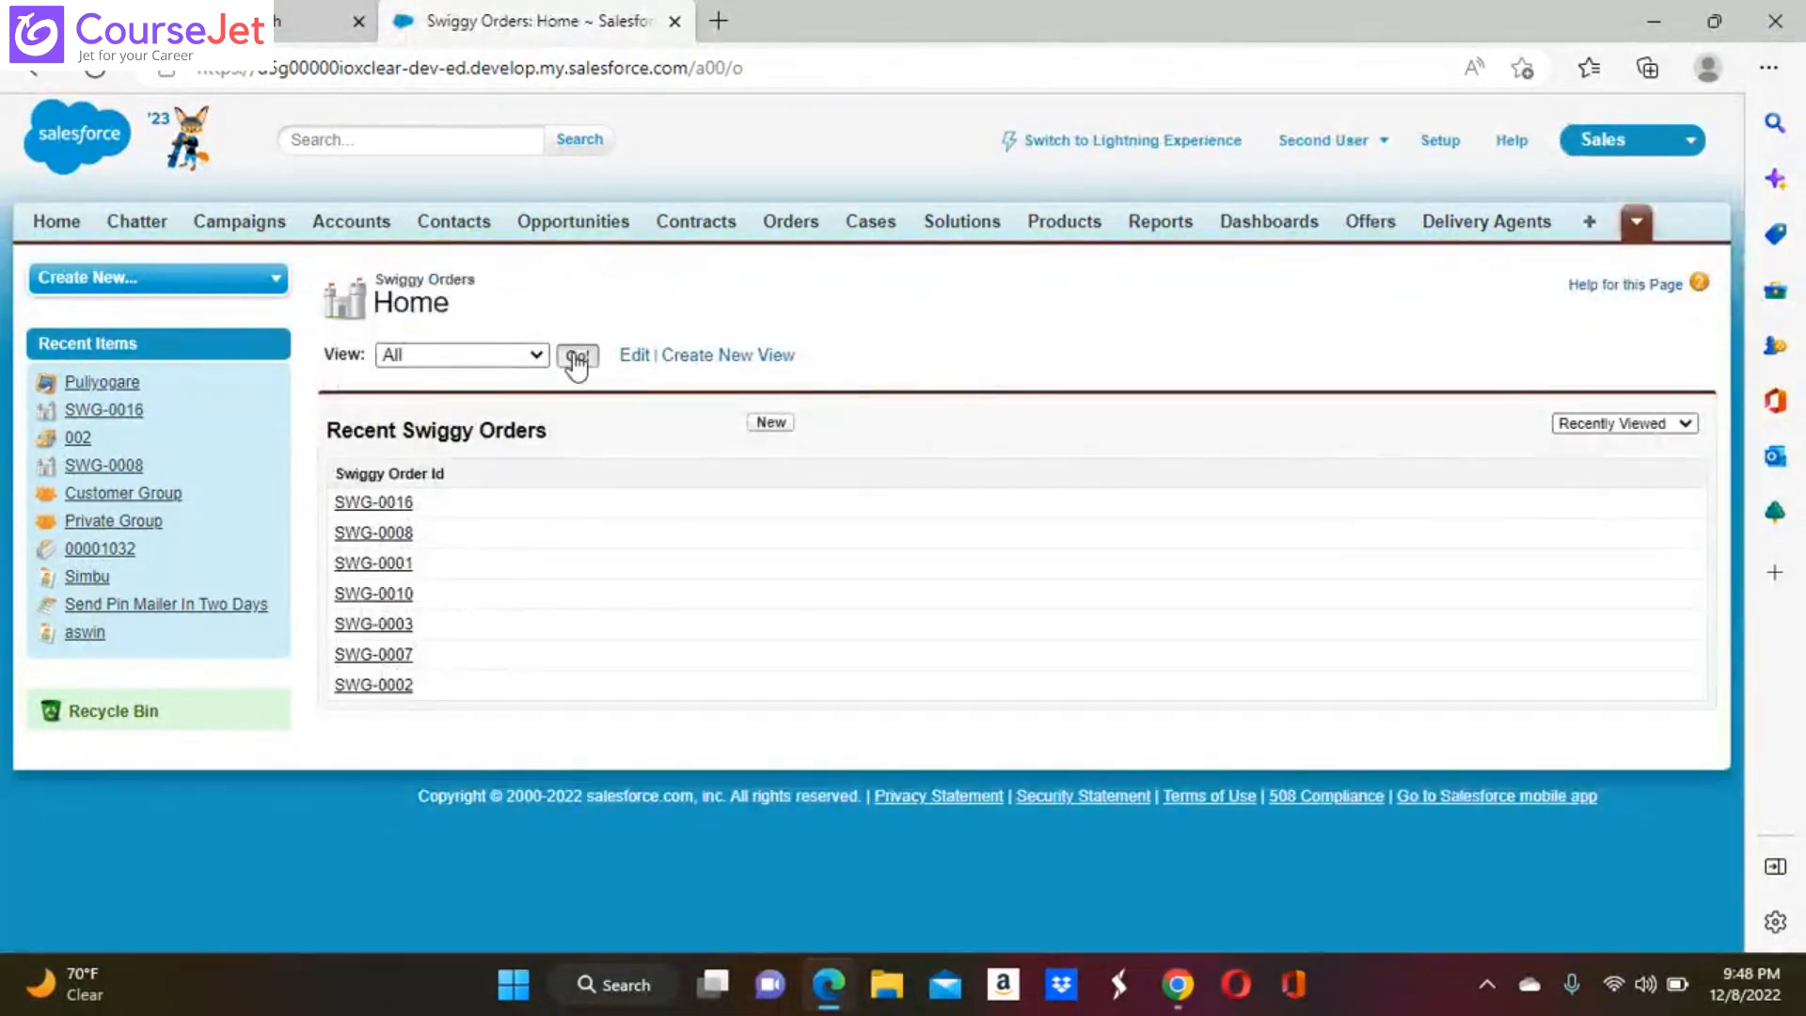
{"action": "left_click", "coordinate": [576, 357]}
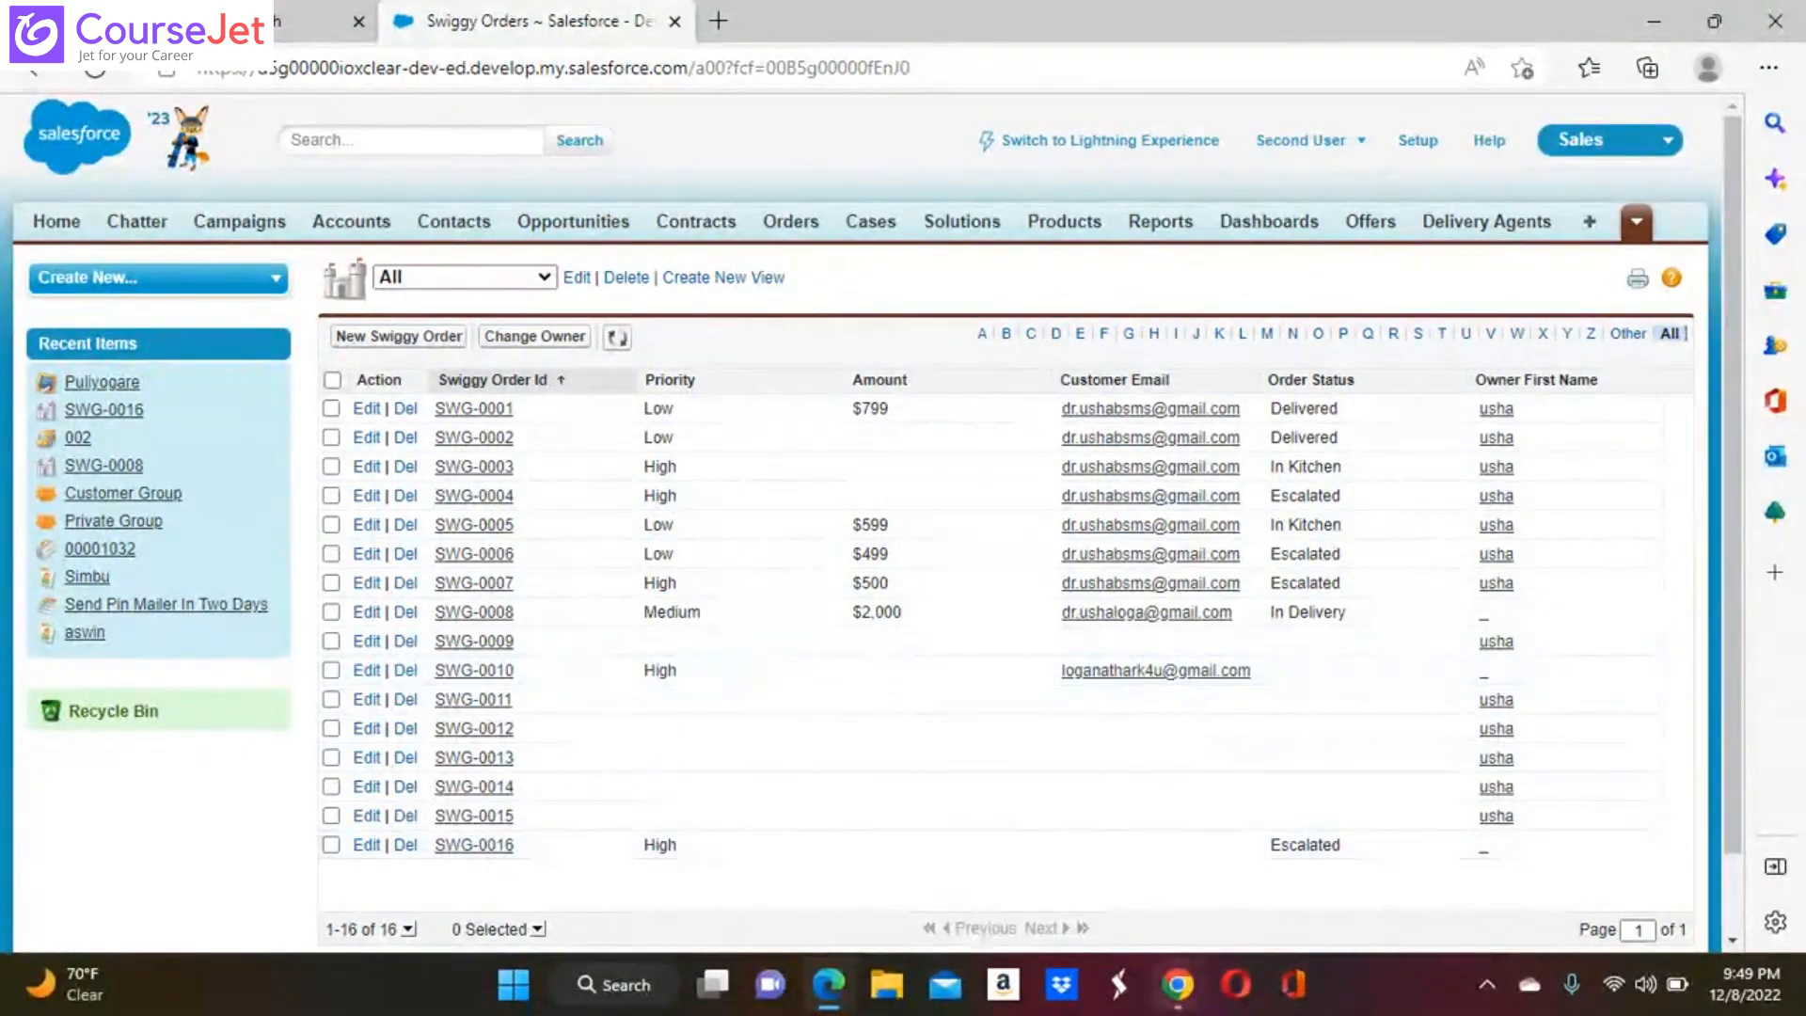
Switch back to the Swiggy Sales profile in Chrome, look over its permissions, and close the "view all" page search
{"action": "left_click", "coordinate": [1183, 982]}
{"action": "left_click", "coordinate": [1102, 841]}
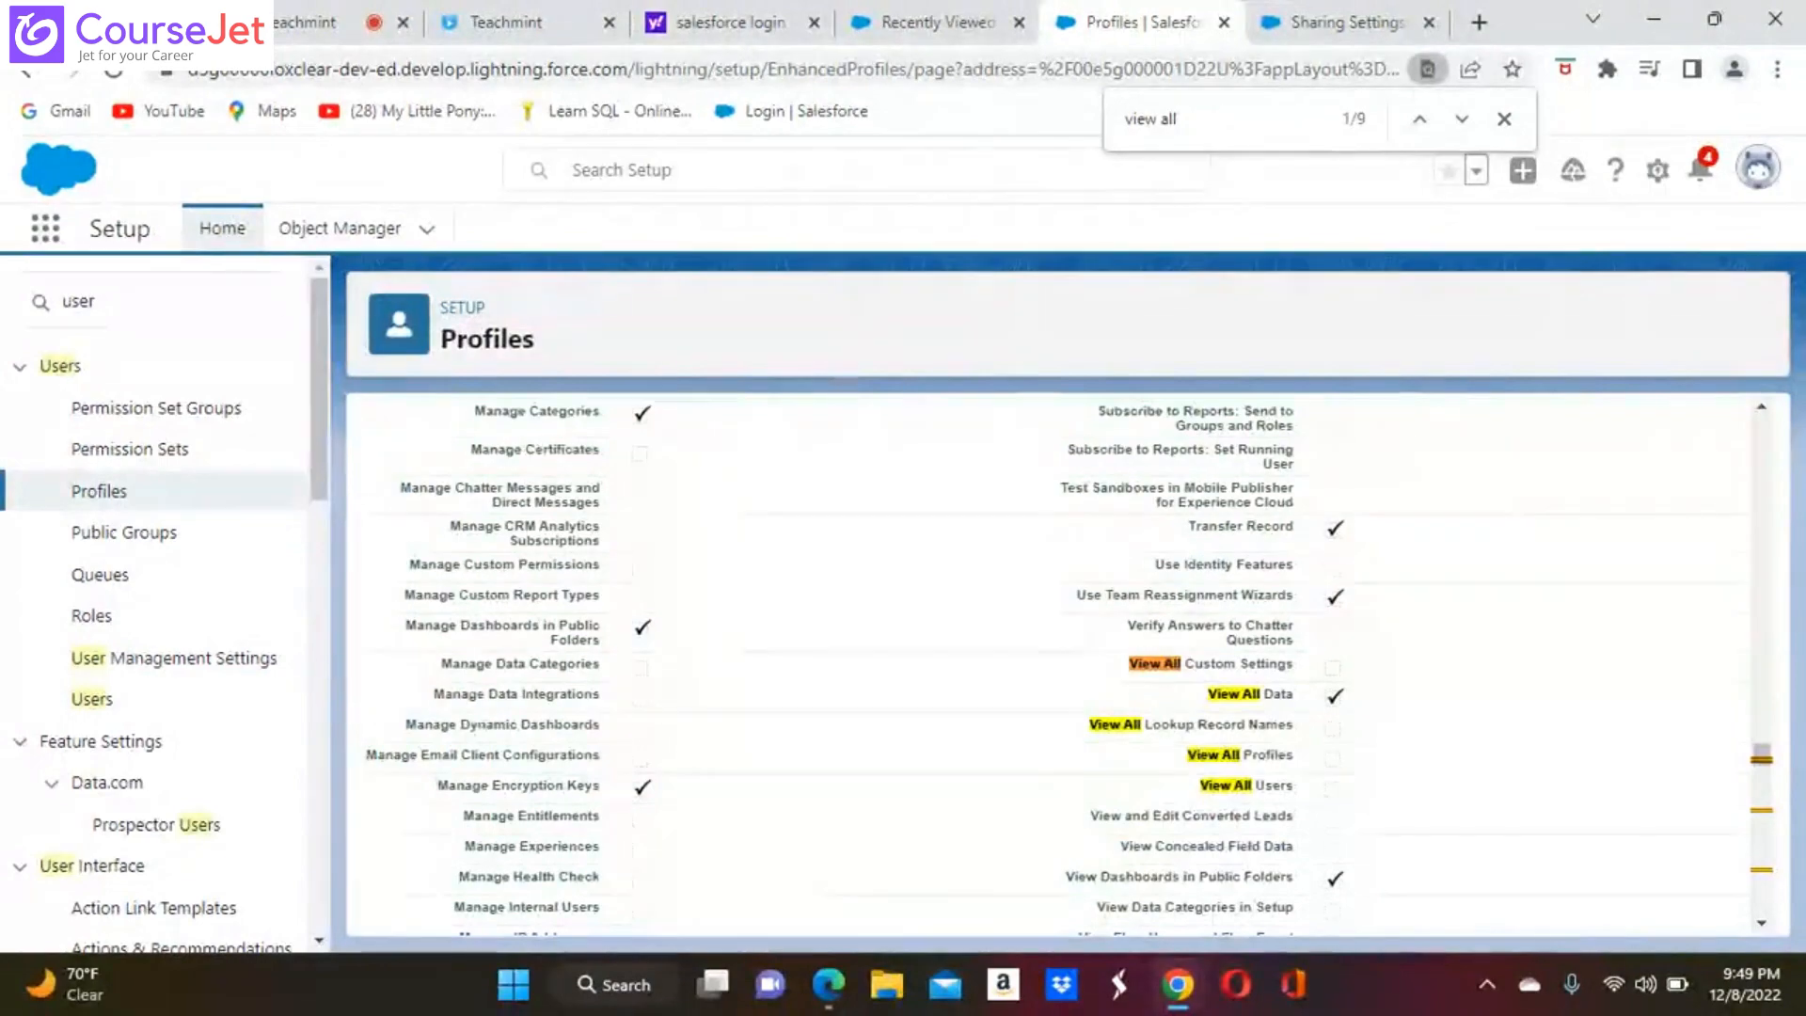
{"action": "scroll", "coordinate": [1063, 658], "scroll_direction": "up", "scroll_amount": 15}
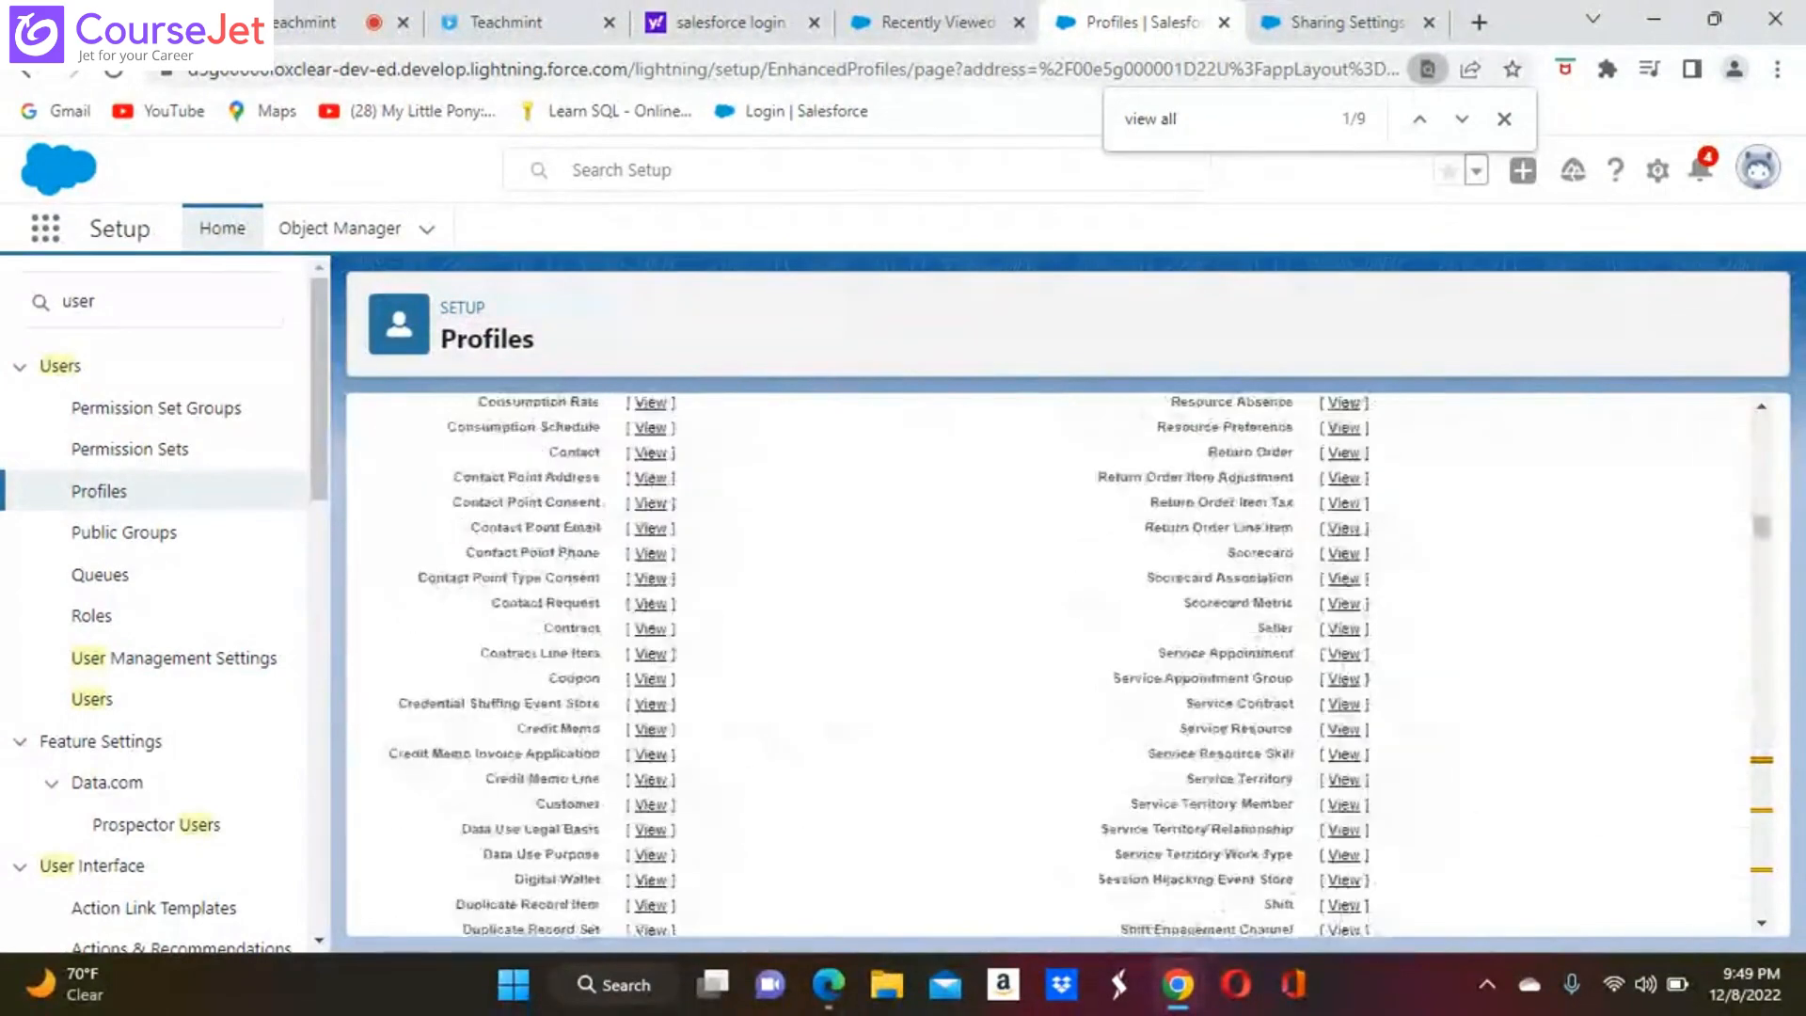
{"action": "scroll", "coordinate": [1062, 658], "scroll_direction": "up", "scroll_amount": 10}
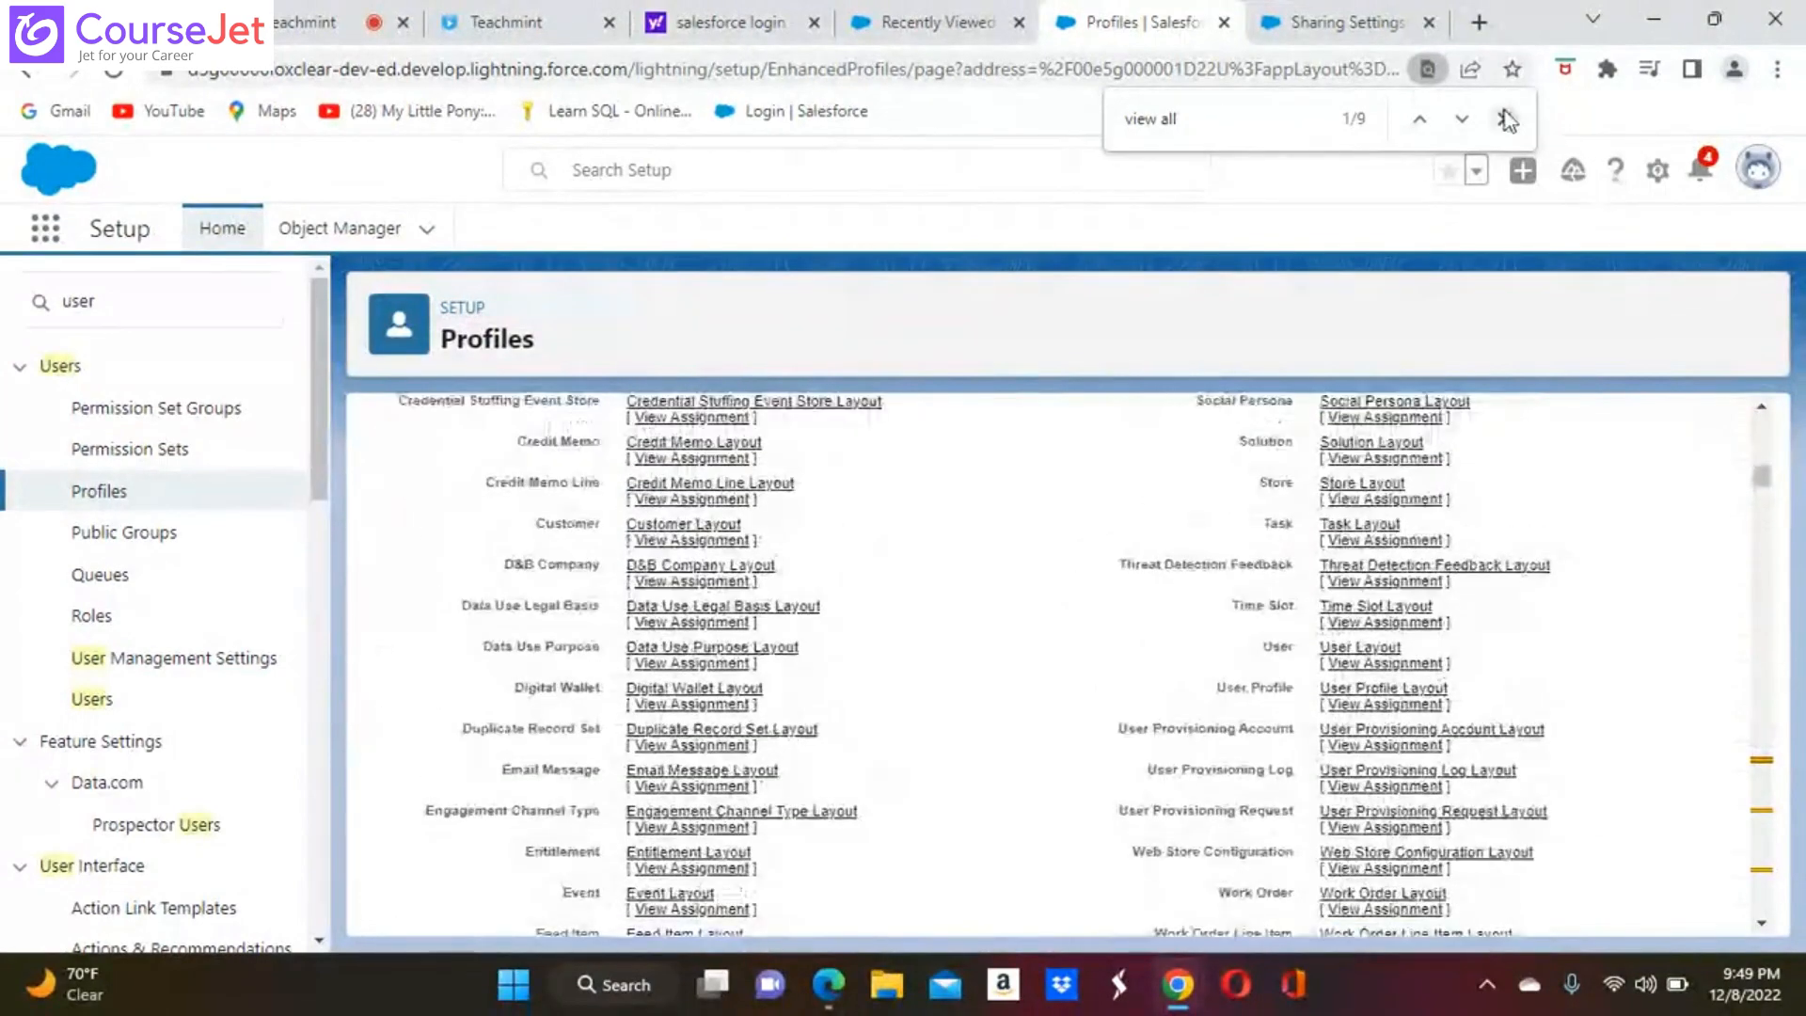
{"action": "left_click", "coordinate": [1507, 119]}
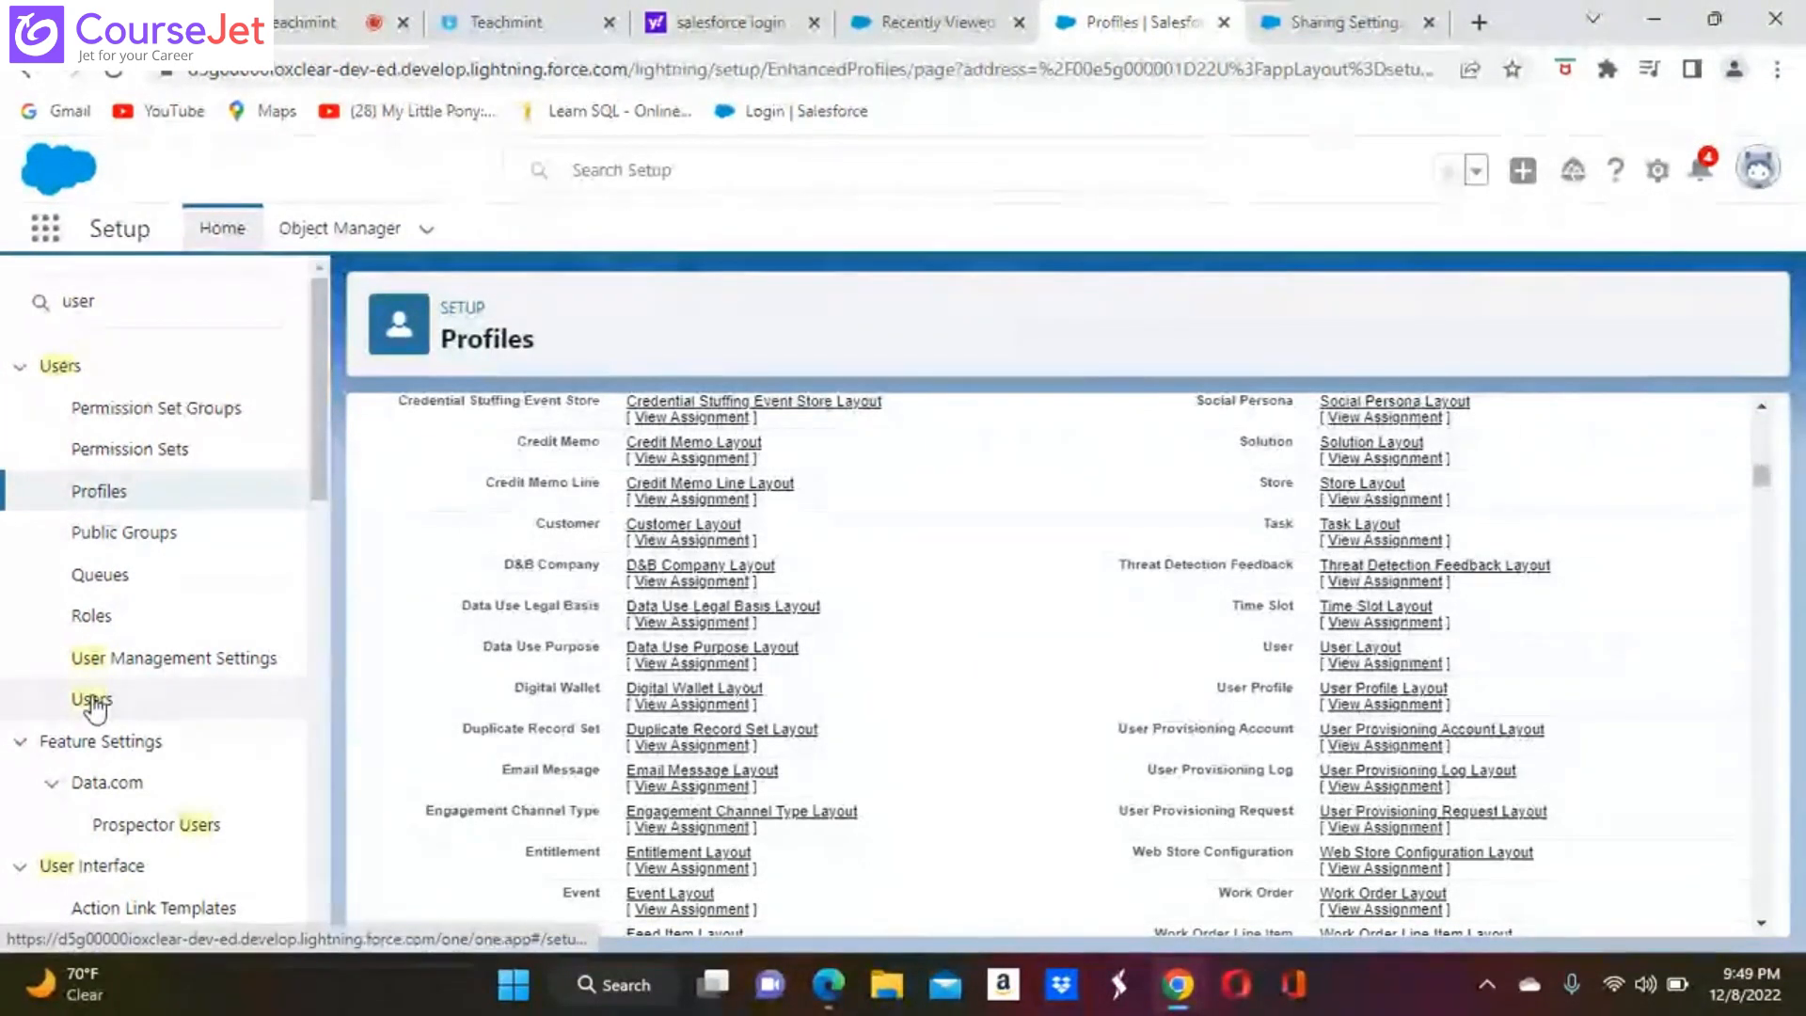
Open the Swiggy Sales profile for editing, find View All Data by searching for "view all dat", and disable it
{"action": "scroll", "coordinate": [1011, 658], "scroll_direction": "up", "scroll_amount": 4}
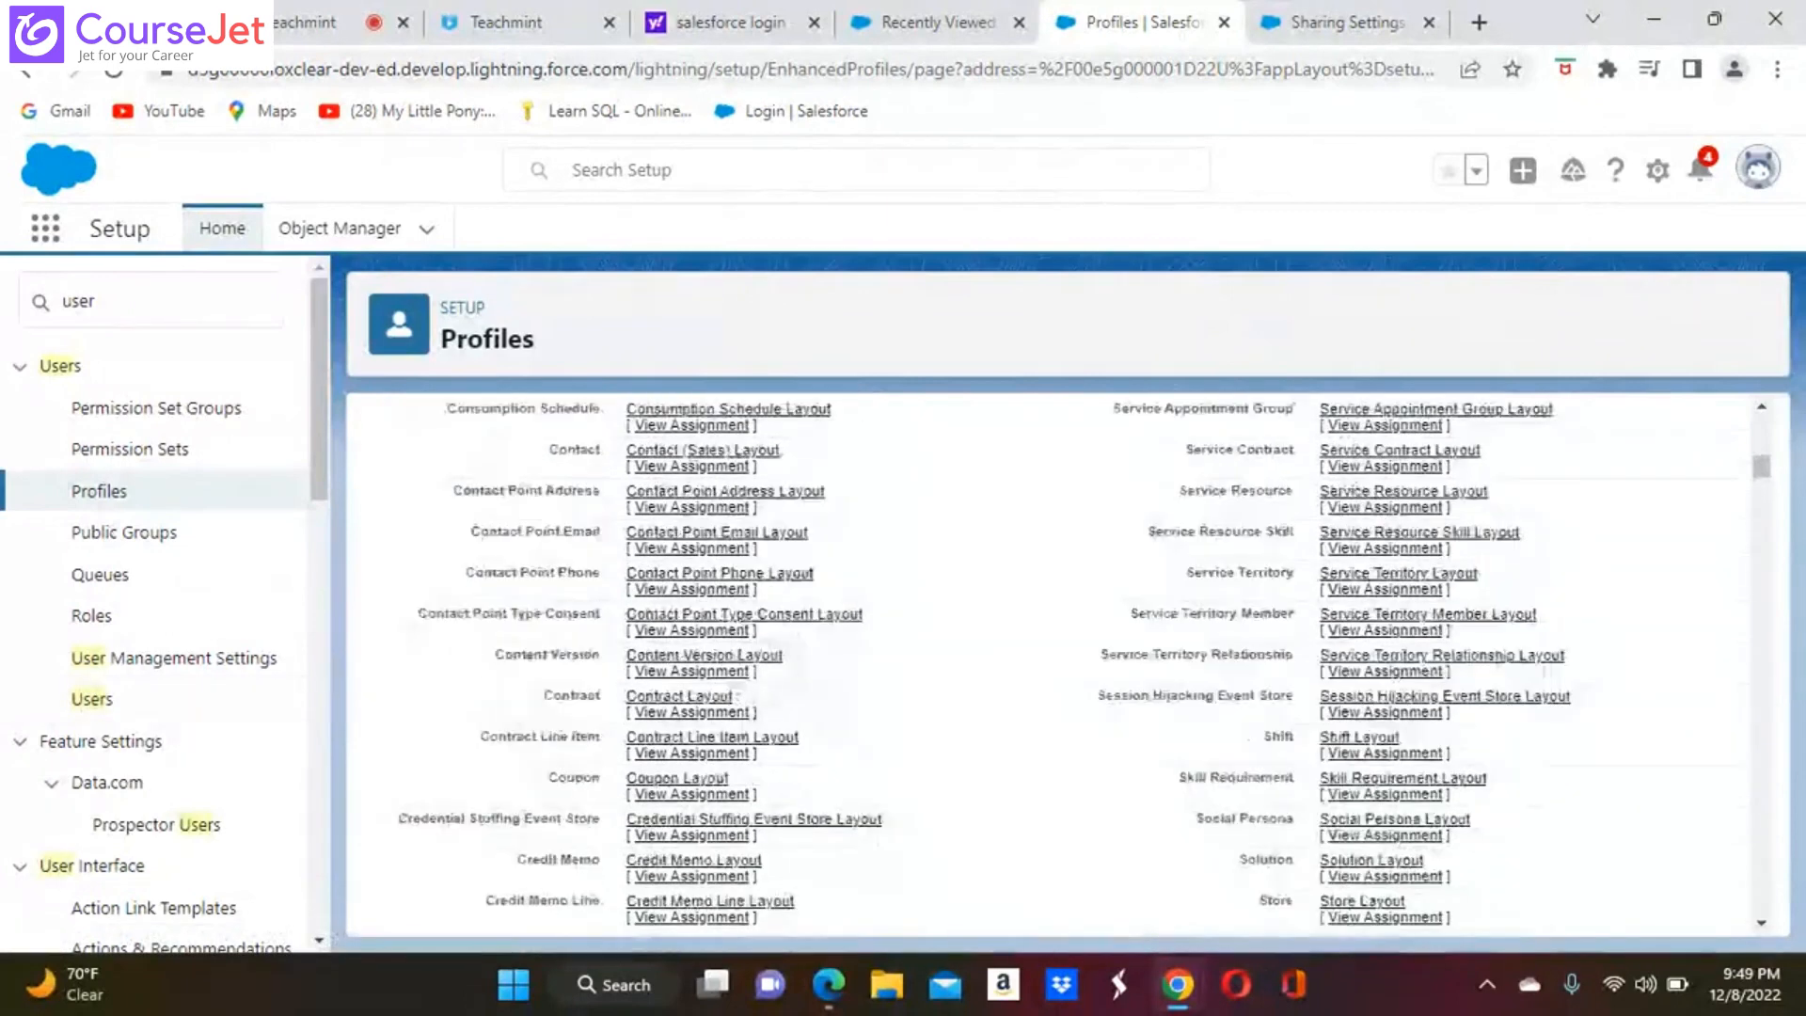
{"action": "scroll", "coordinate": [1011, 658], "scroll_direction": "up", "scroll_amount": 5}
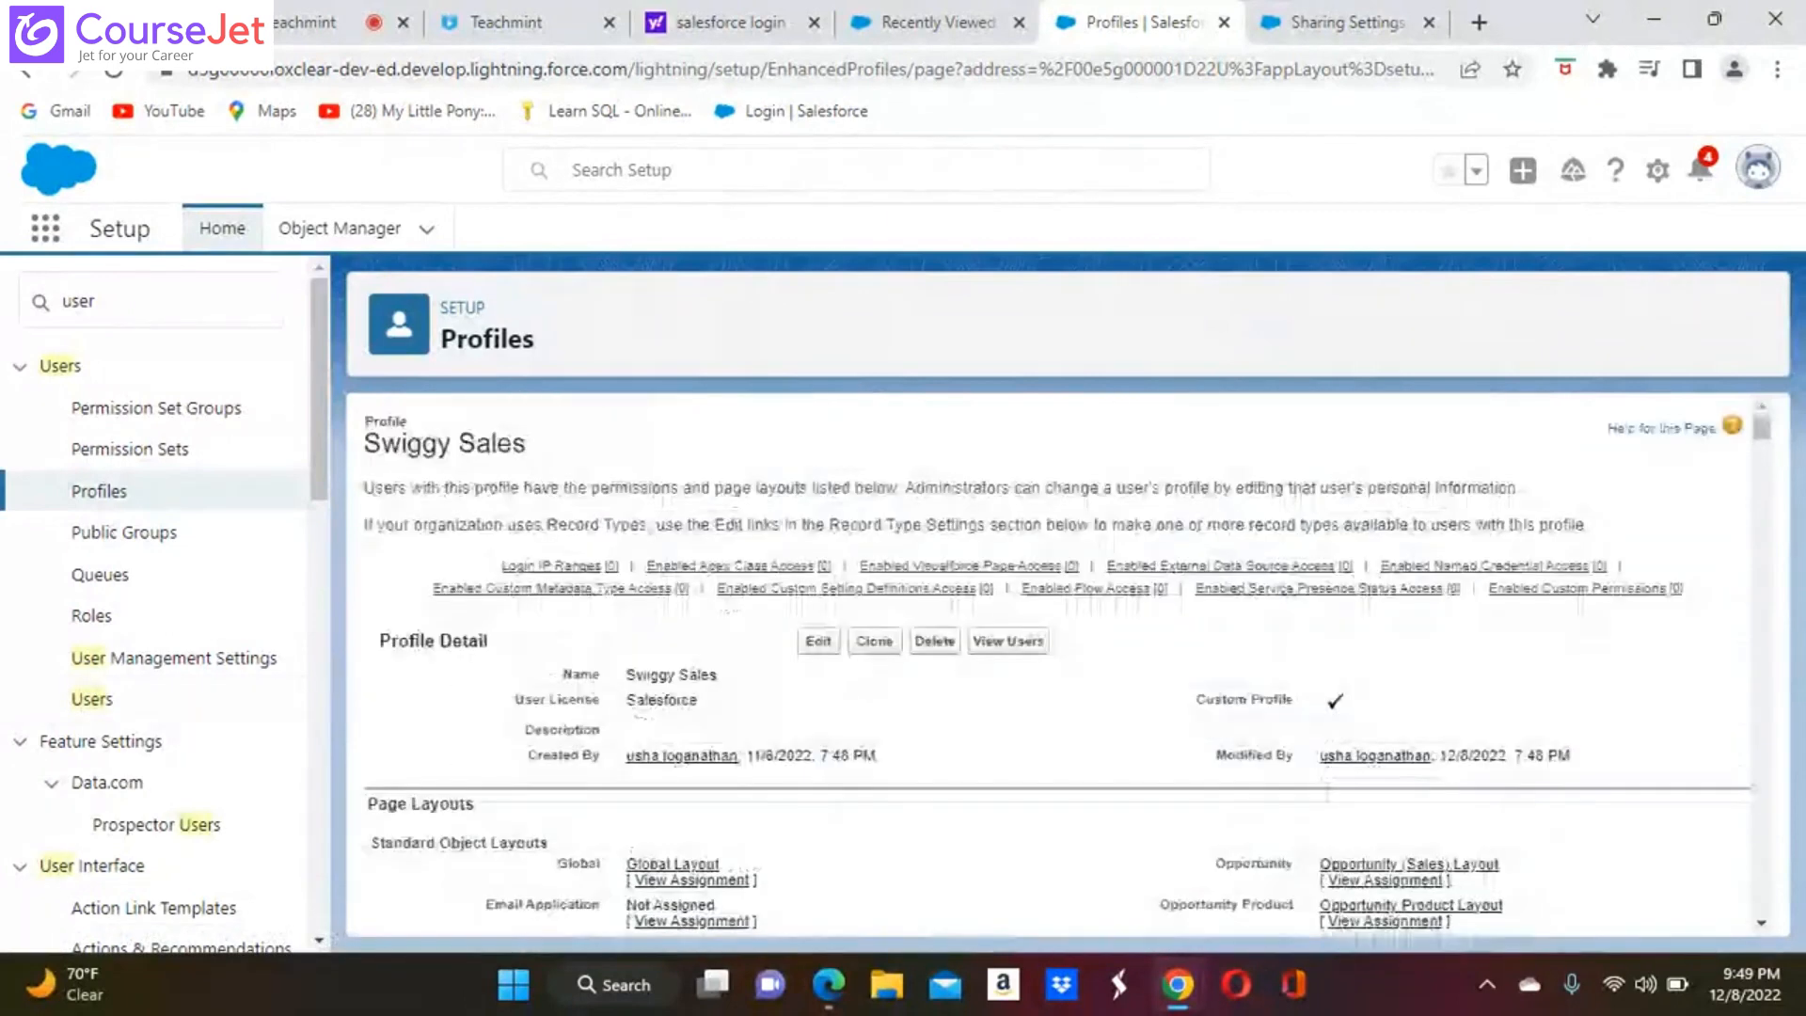
{"action": "left_click", "coordinate": [823, 646]}
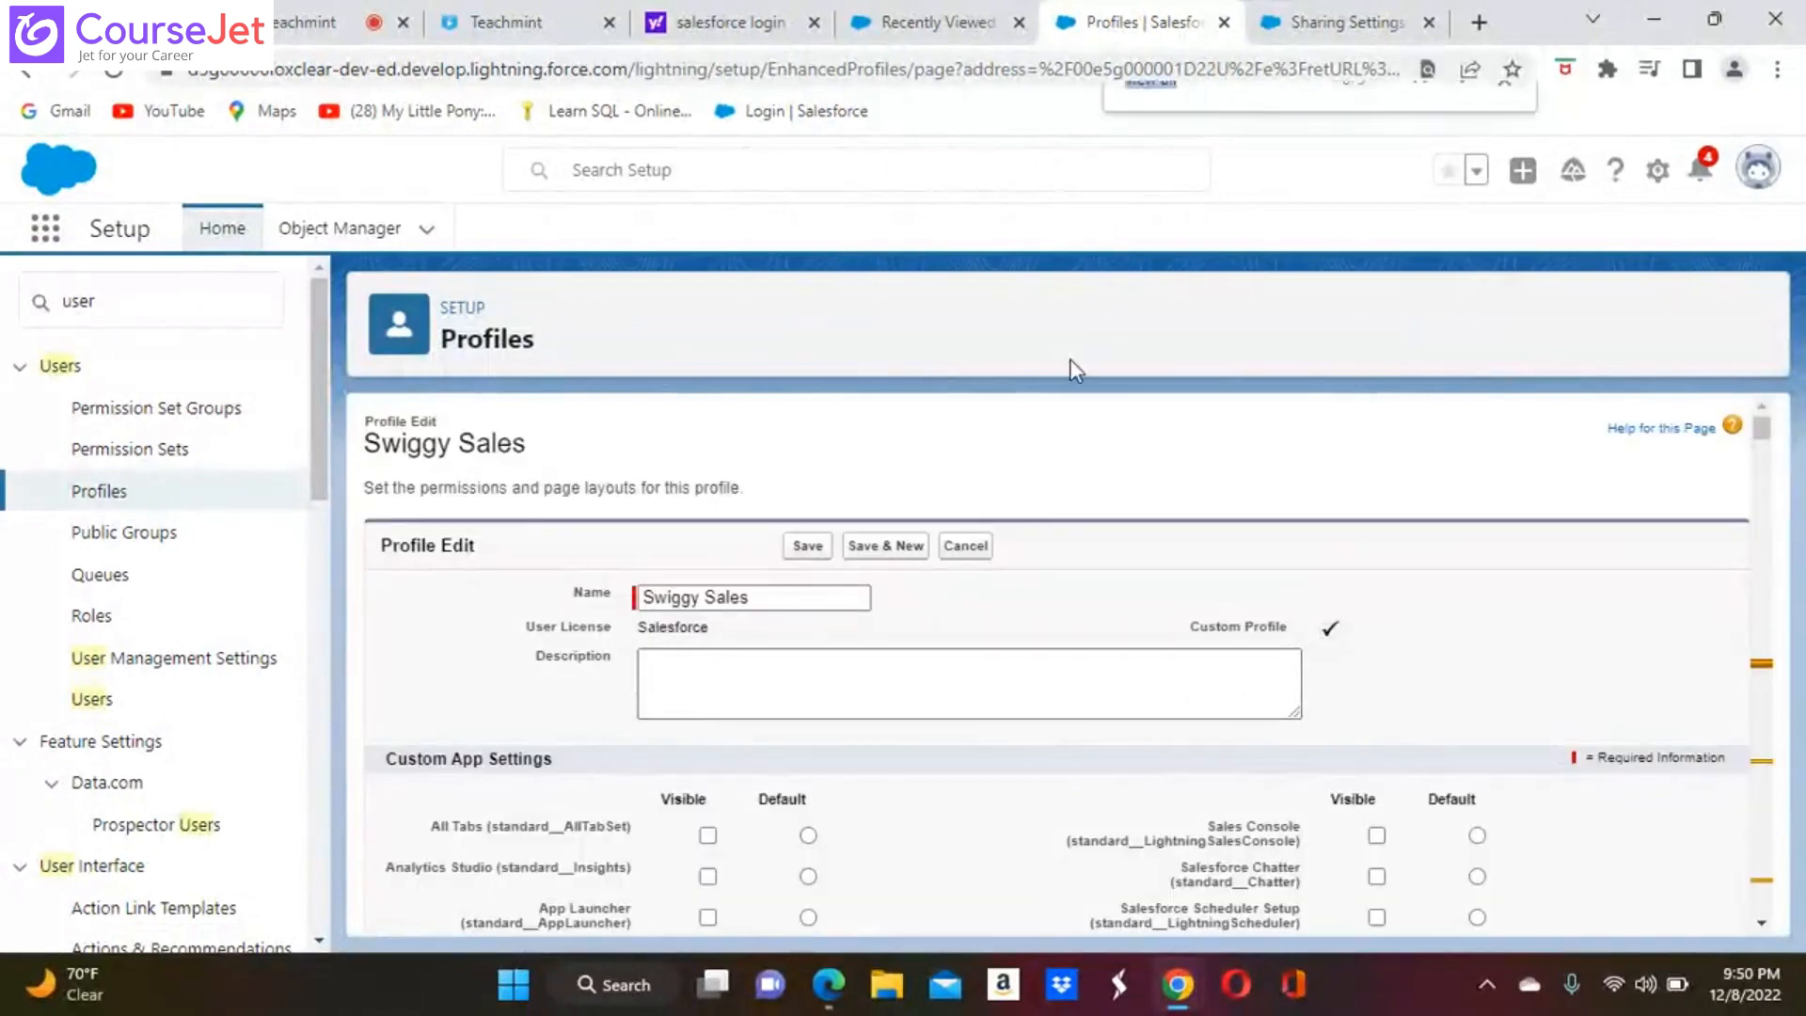
{"action": "key", "text": "ctrl+f"}
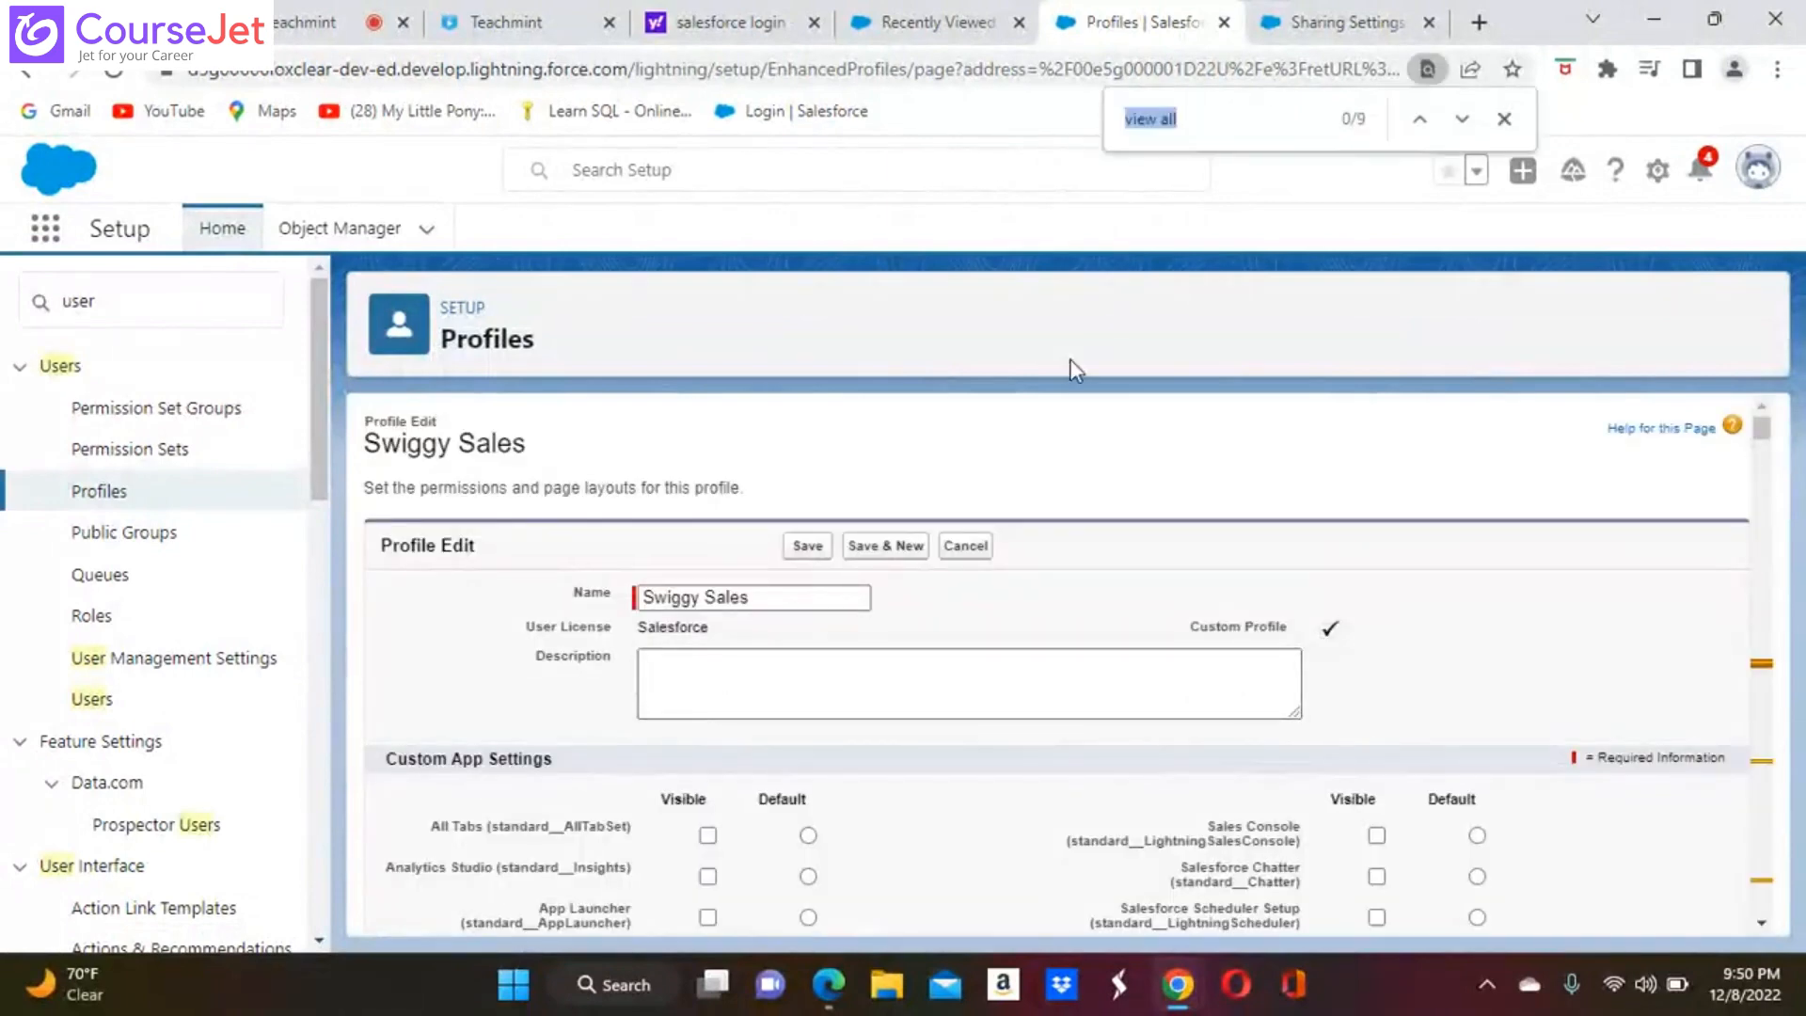
{"action": "left_click", "coordinate": [1254, 119]}
{"action": "type", "text": "dat"}
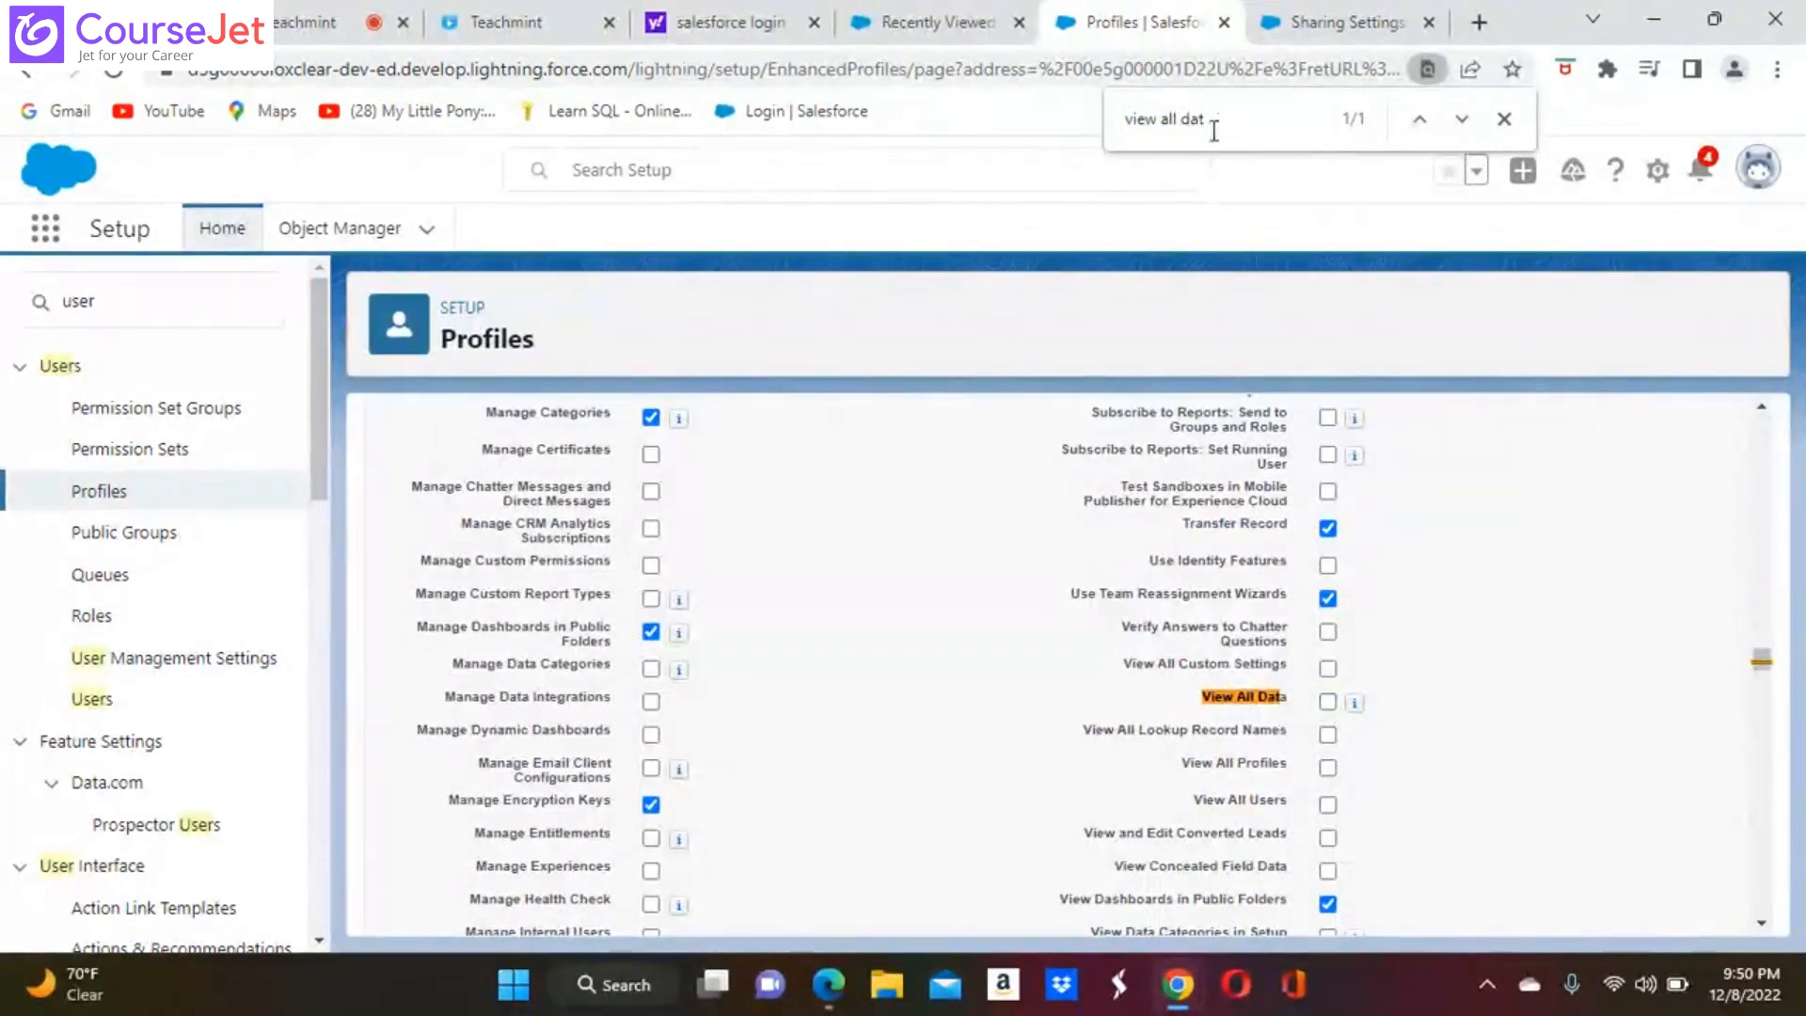
Find the Modify All Data permission by searching for "modify all", make sure it is disabled, and save the Swiggy Sales profile
{"action": "key", "text": "BackSpace"}
{"action": "key", "text": "BackSpace"}
{"action": "key", "text": "BackSpace"}
{"action": "key", "text": "BackSpace"}
{"action": "key", "text": "BackSpace"}
{"action": "key", "text": "BackSpace"}
{"action": "key", "text": "BackSpace"}
{"action": "key", "text": "BackSpace"}
{"action": "key", "text": "BackSpace"}
{"action": "key", "text": "BackSpace"}
{"action": "key", "text": "BackSpace"}
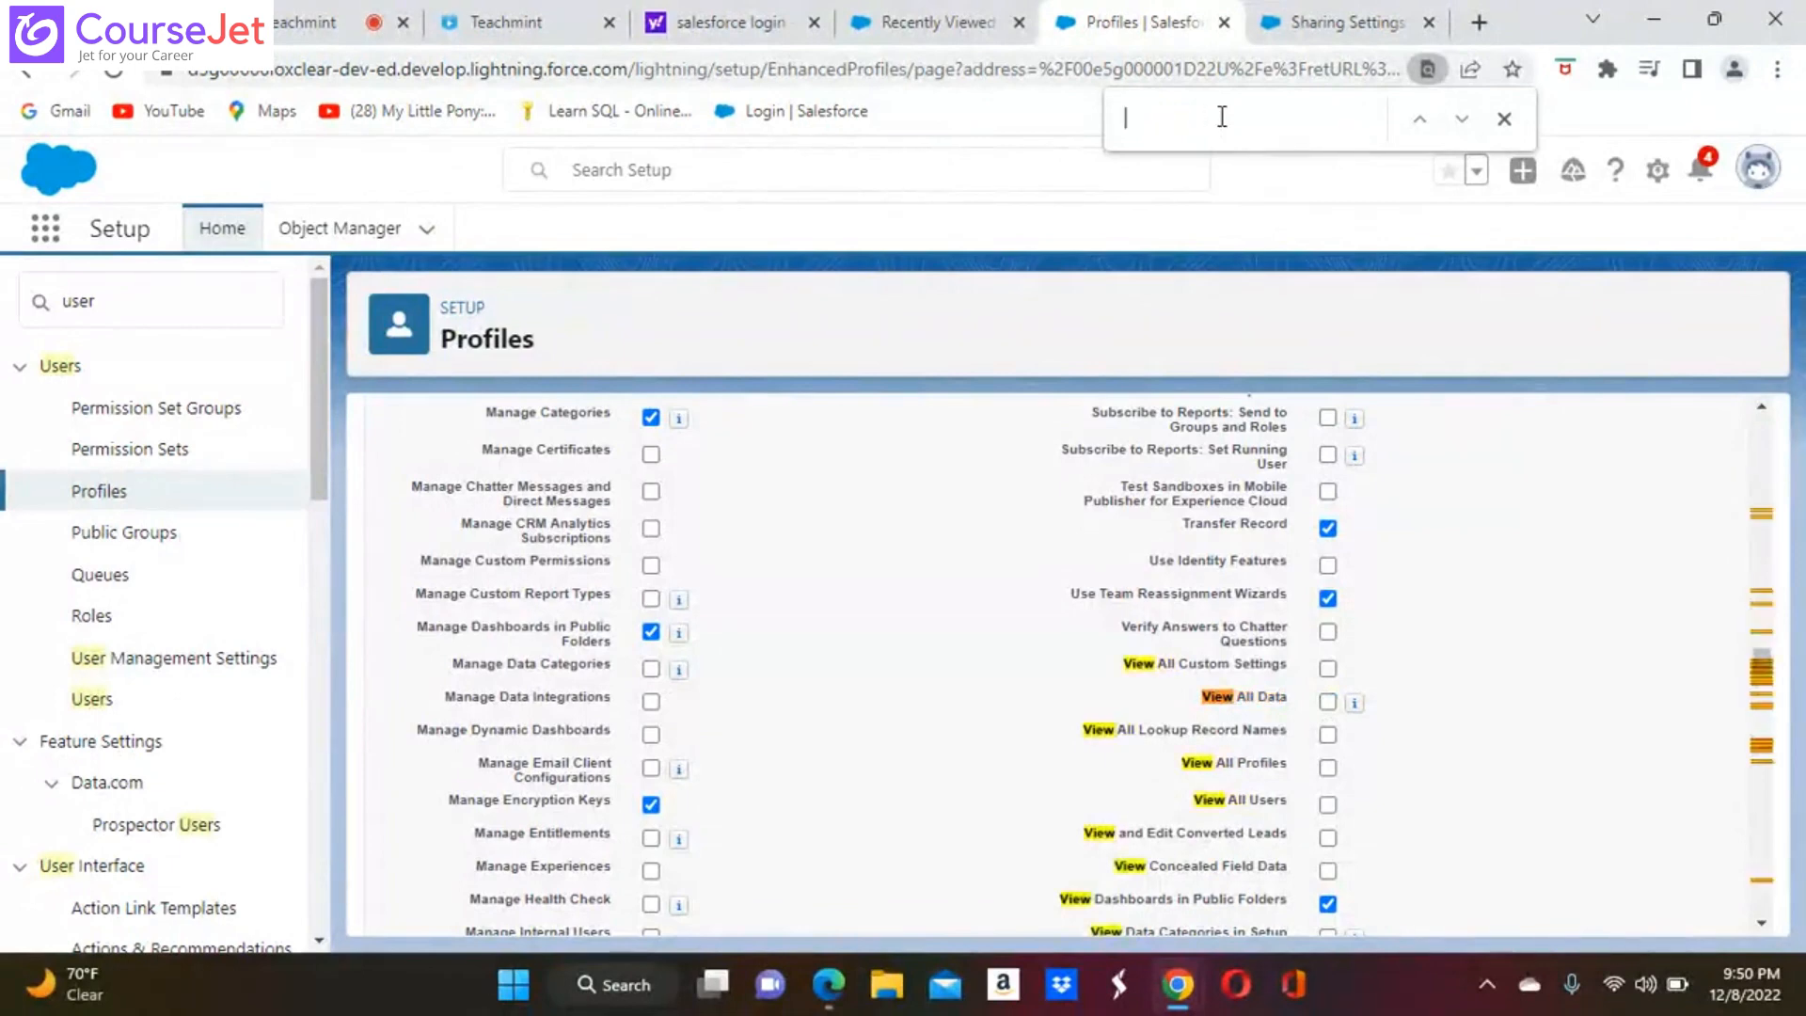
{"action": "type", "text": "modif"}
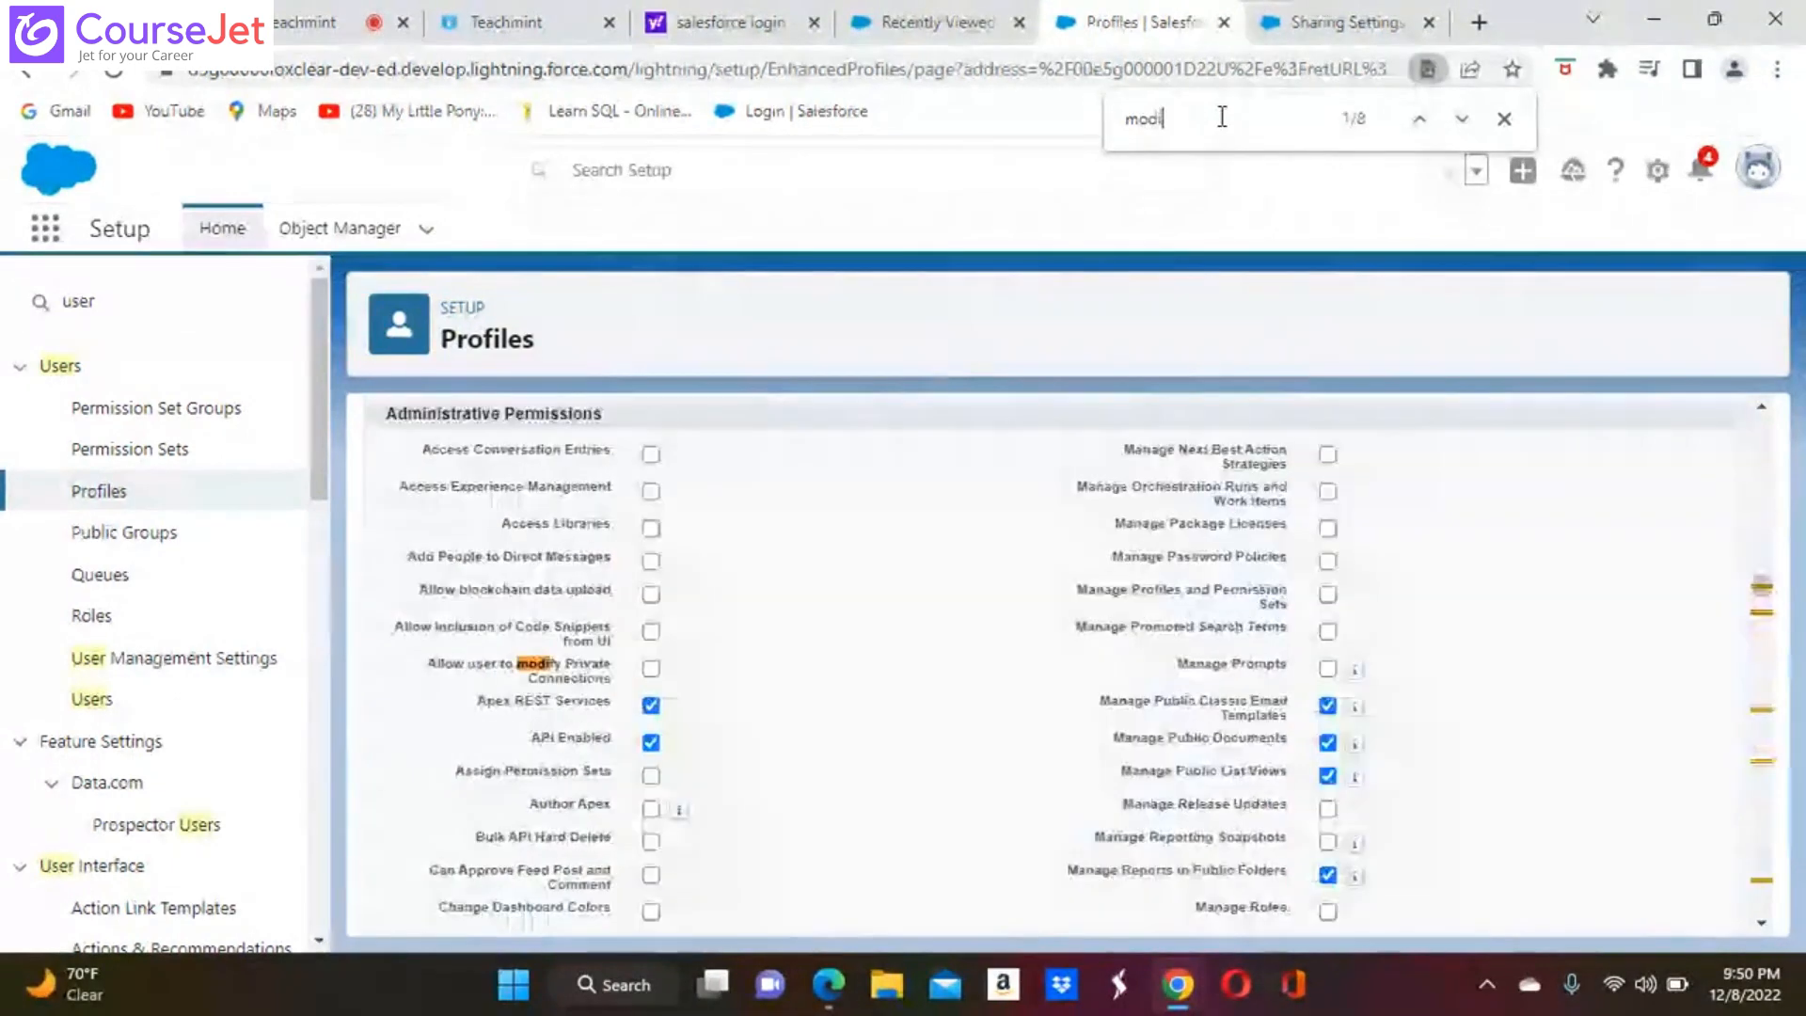
{"action": "type", "text": "y all"}
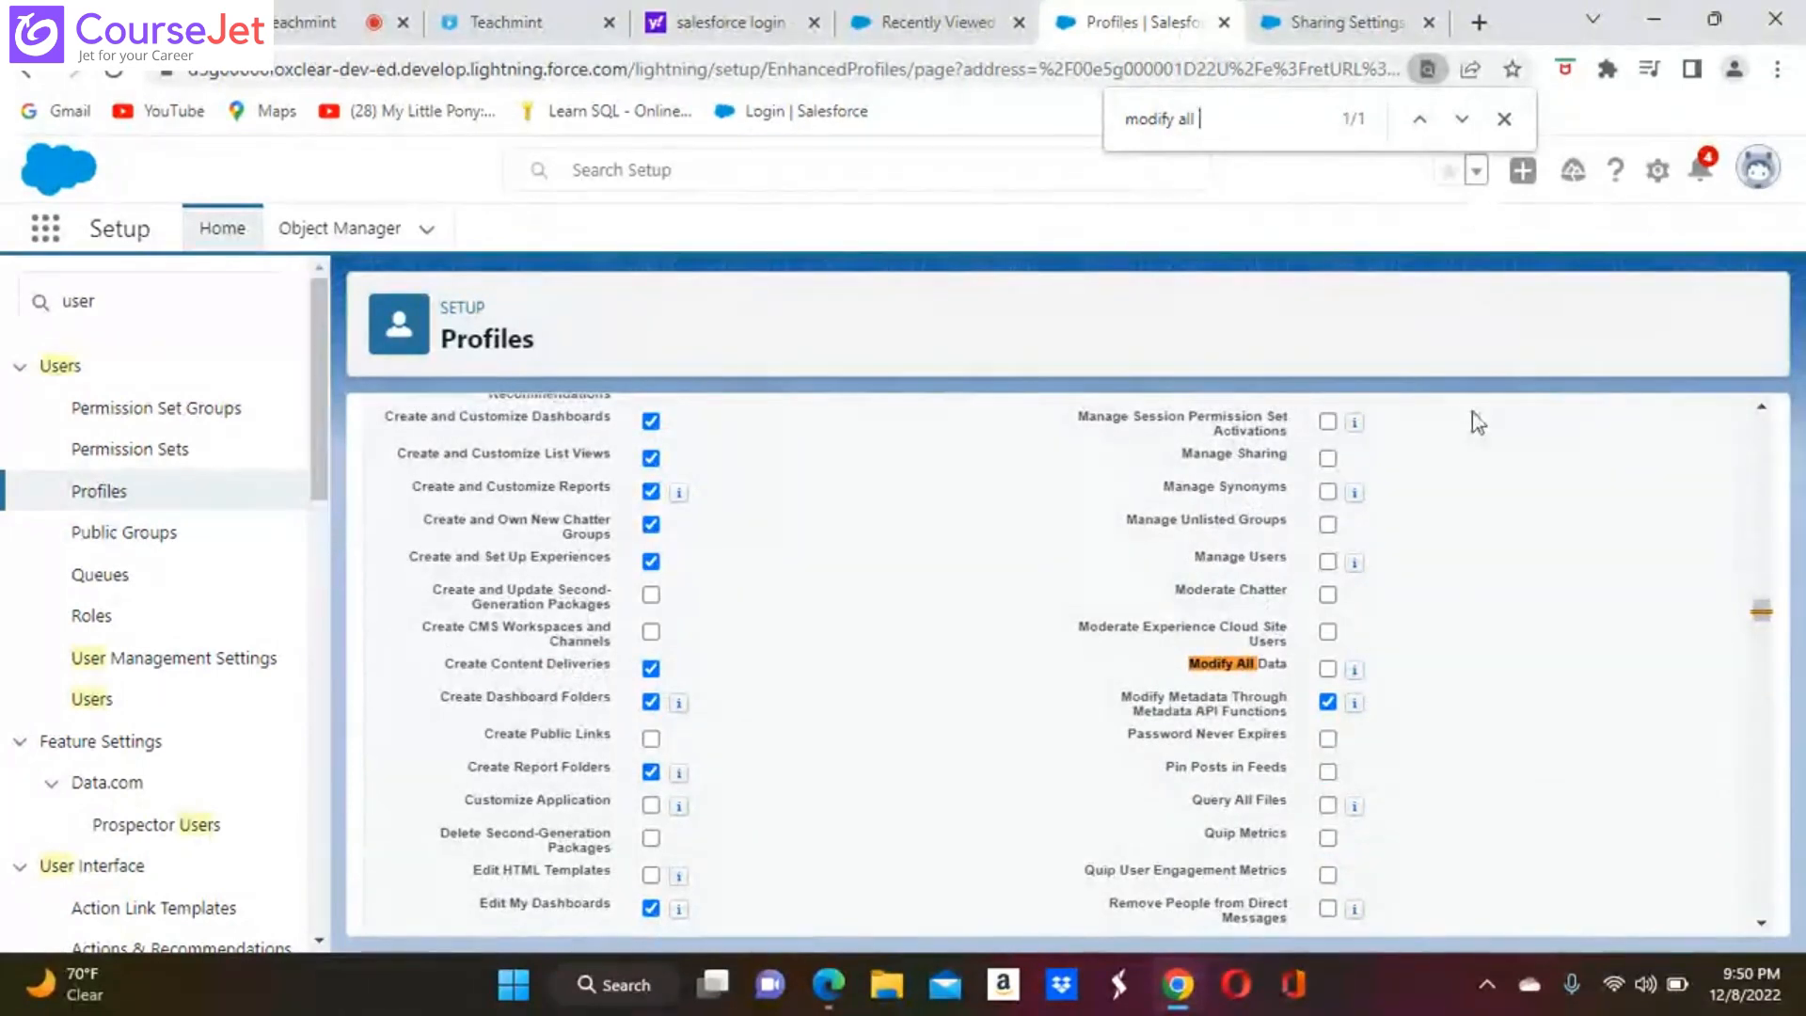
{"action": "scroll", "coordinate": [928, 692], "scroll_direction": "up", "scroll_amount": 20}
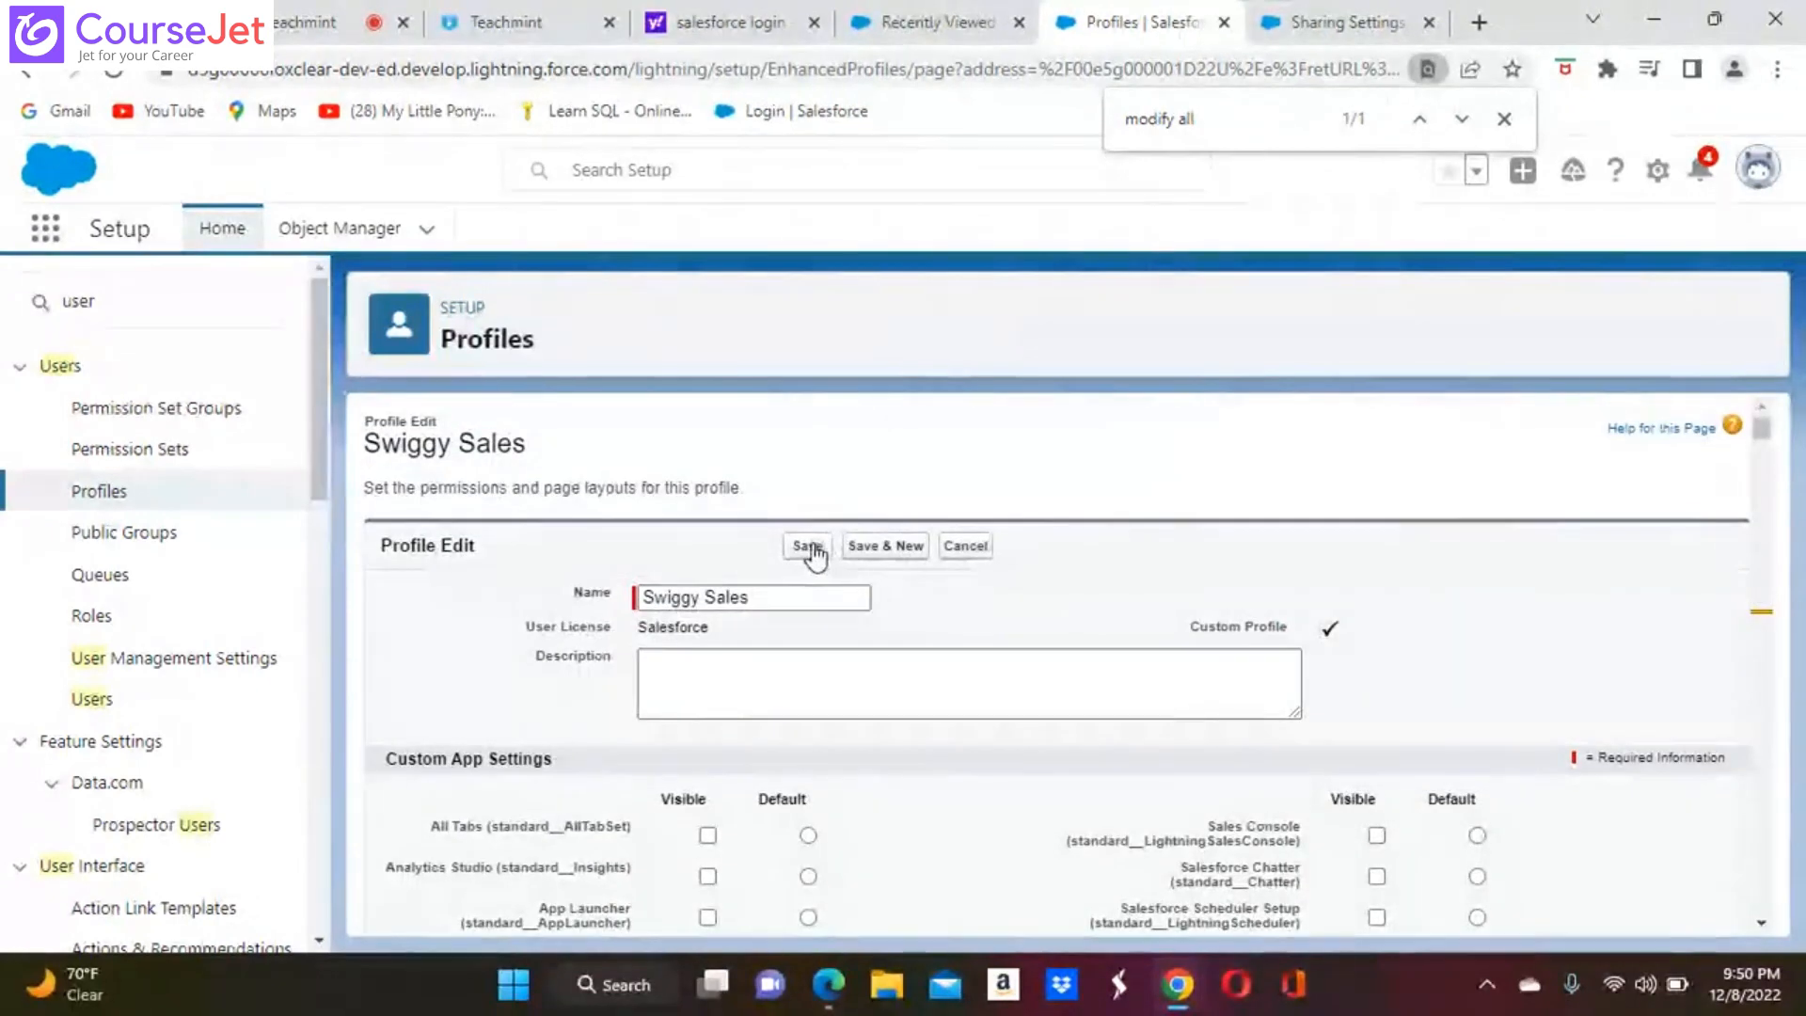
{"action": "left_click", "coordinate": [811, 548]}
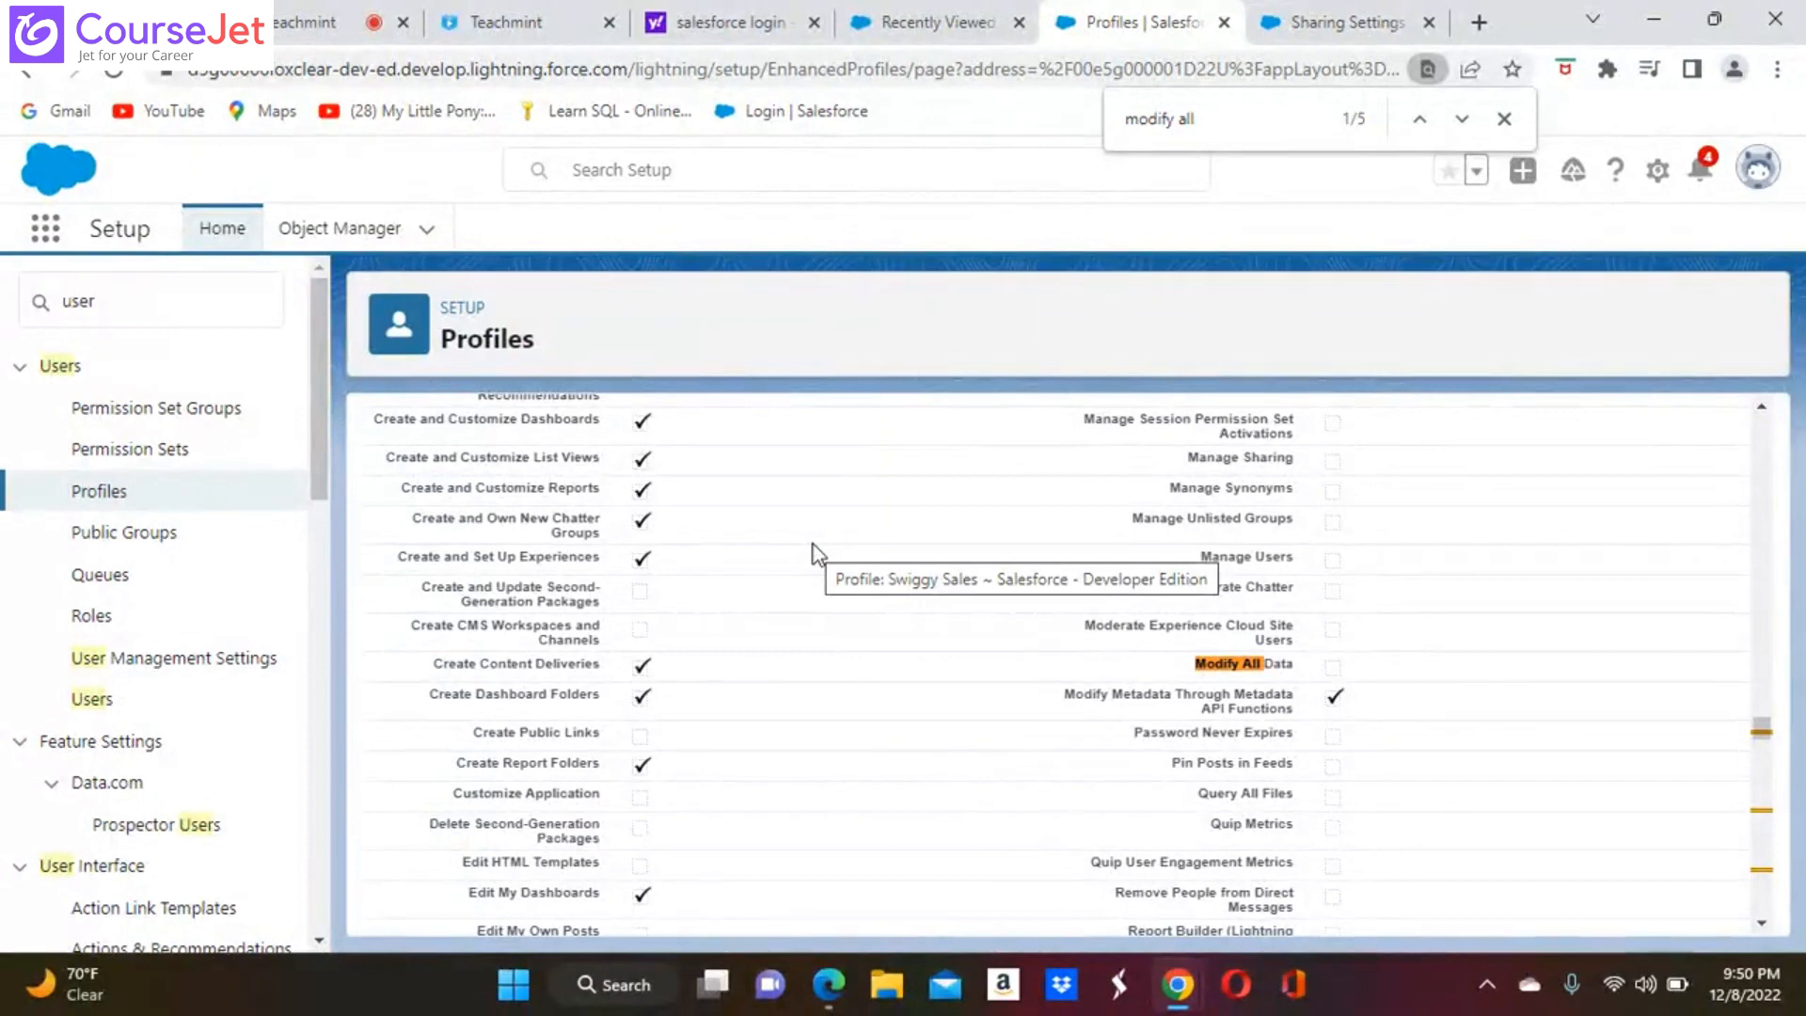
Clear "user" from the Setup search and open the Sales app by searching the available apps for "sales"
{"action": "left_click", "coordinate": [141, 300]}
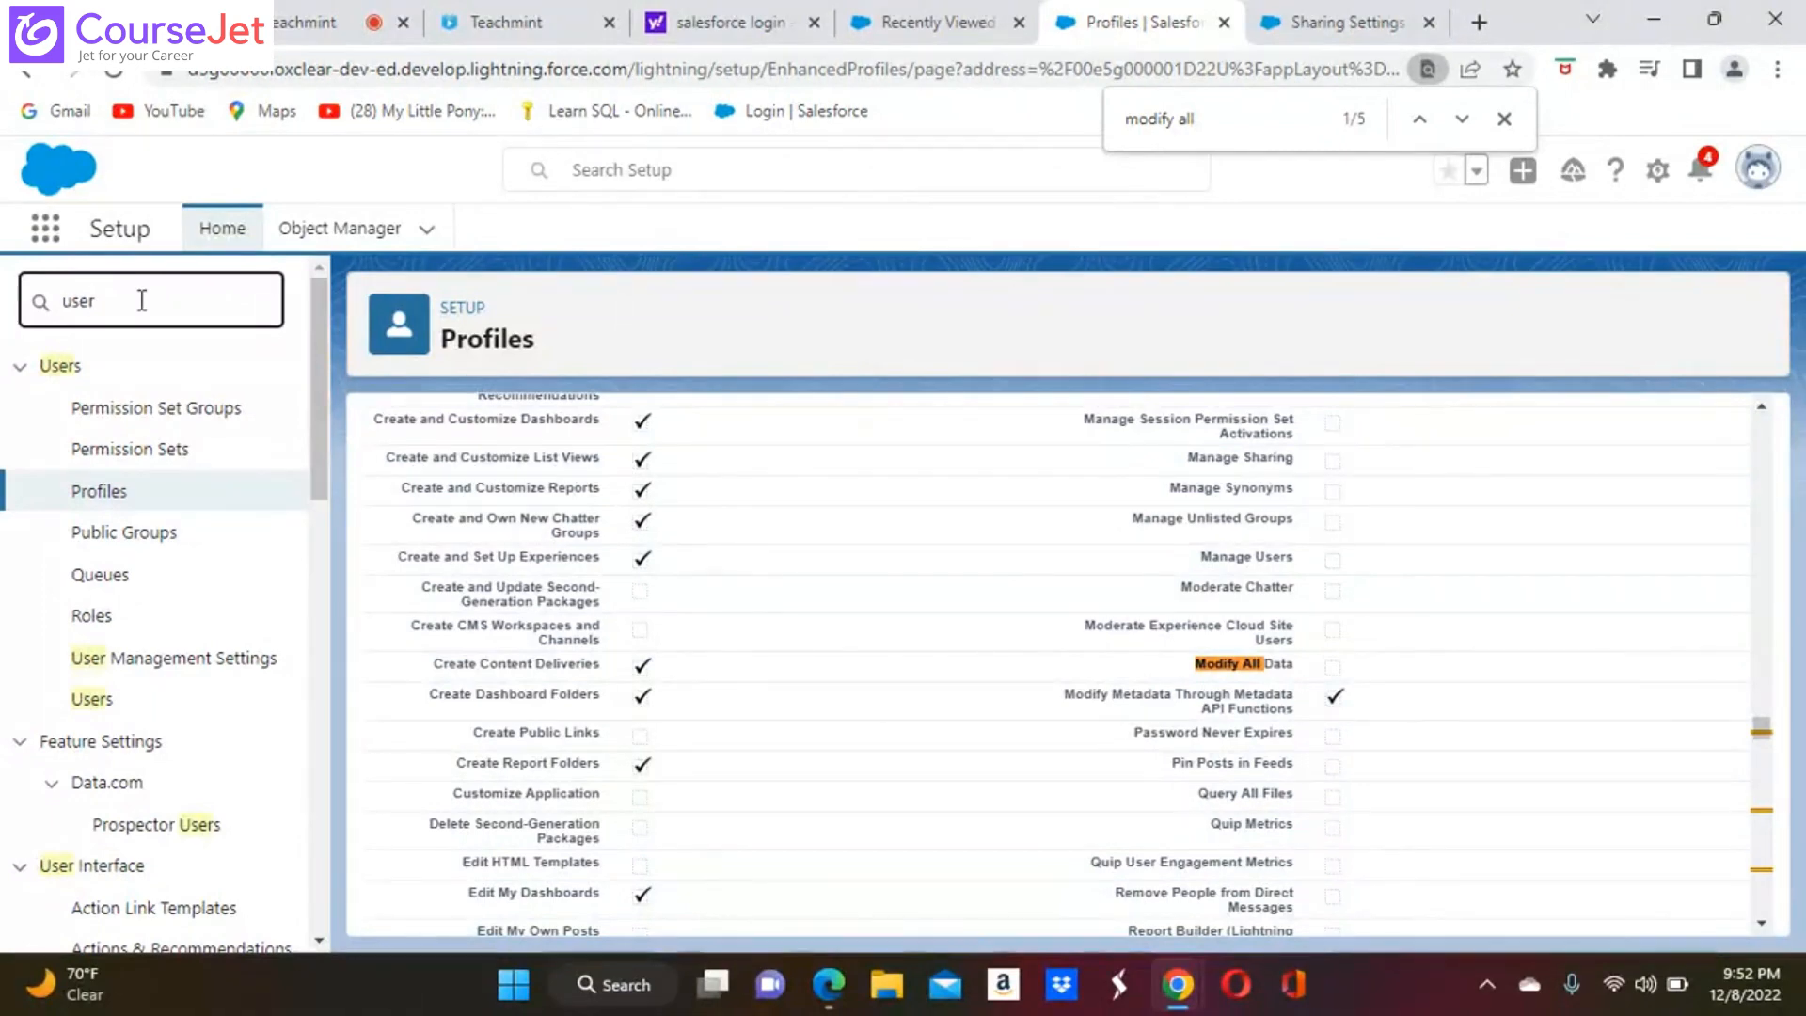
{"action": "key", "text": "BackSpace"}
{"action": "key", "text": "BackSpace"}
{"action": "key", "text": "BackSpace"}
{"action": "key", "text": "BackSpace"}
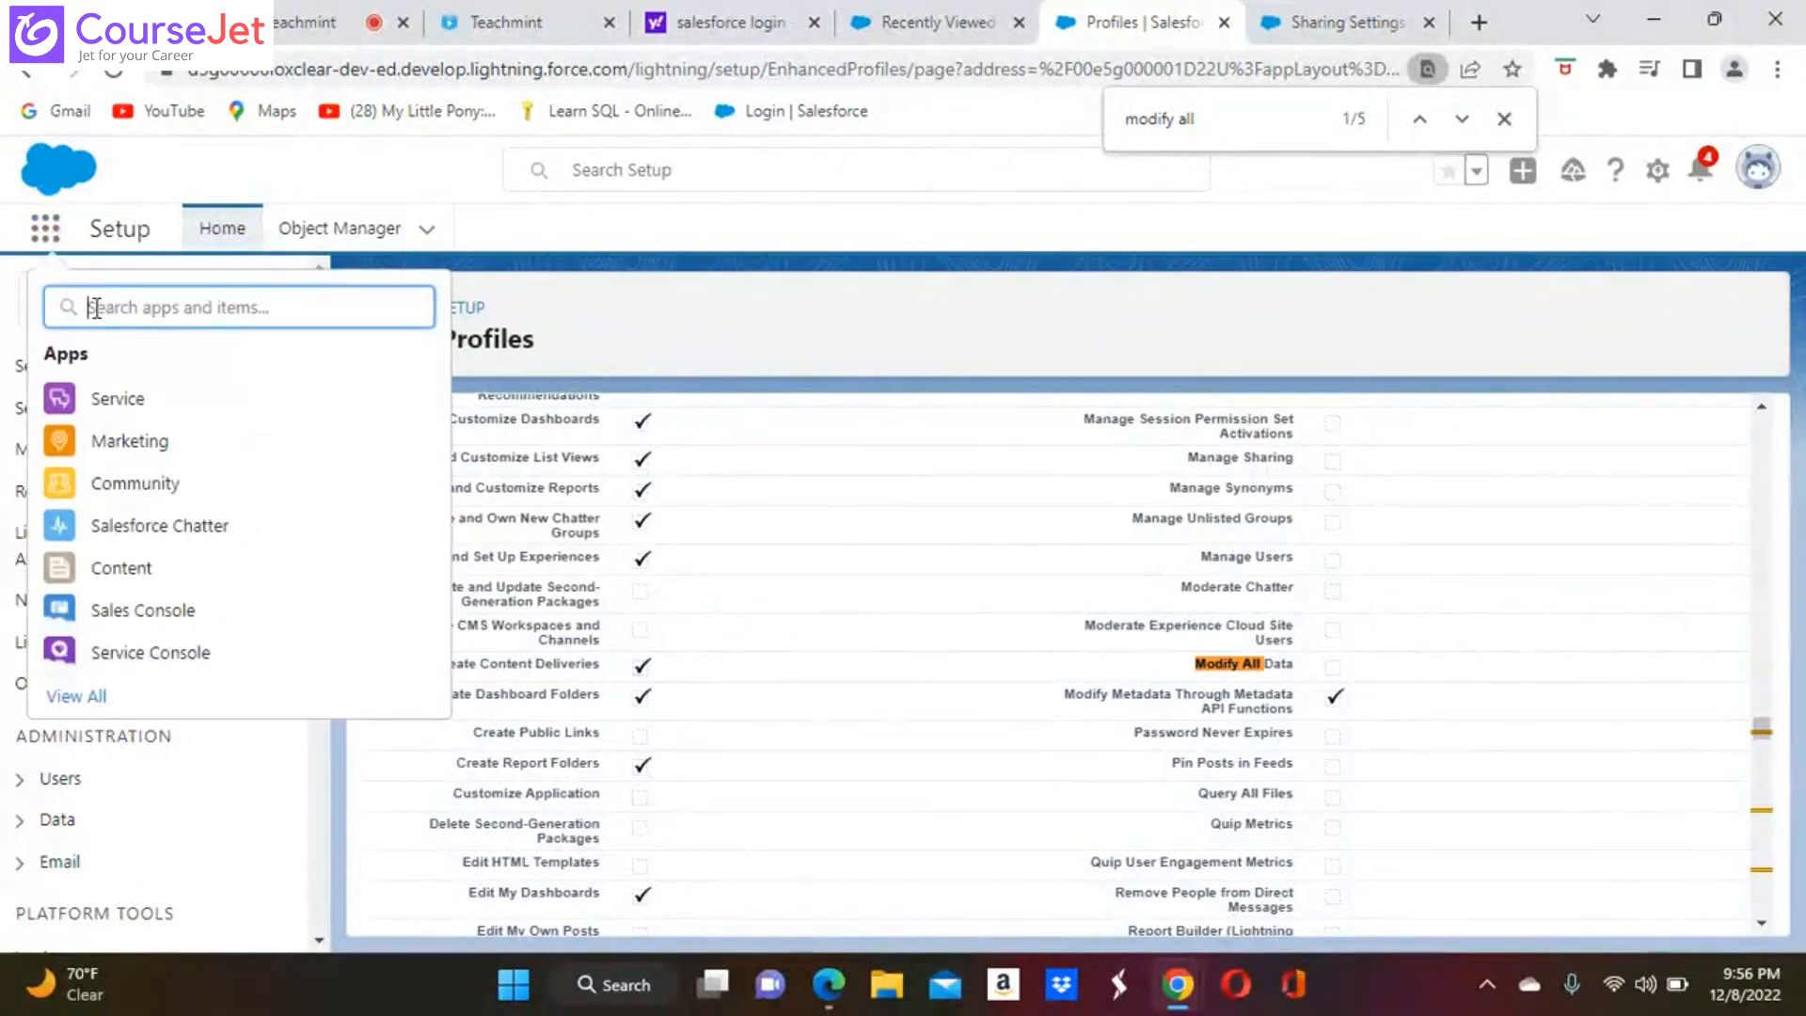
{"action": "type", "text": "sa"}
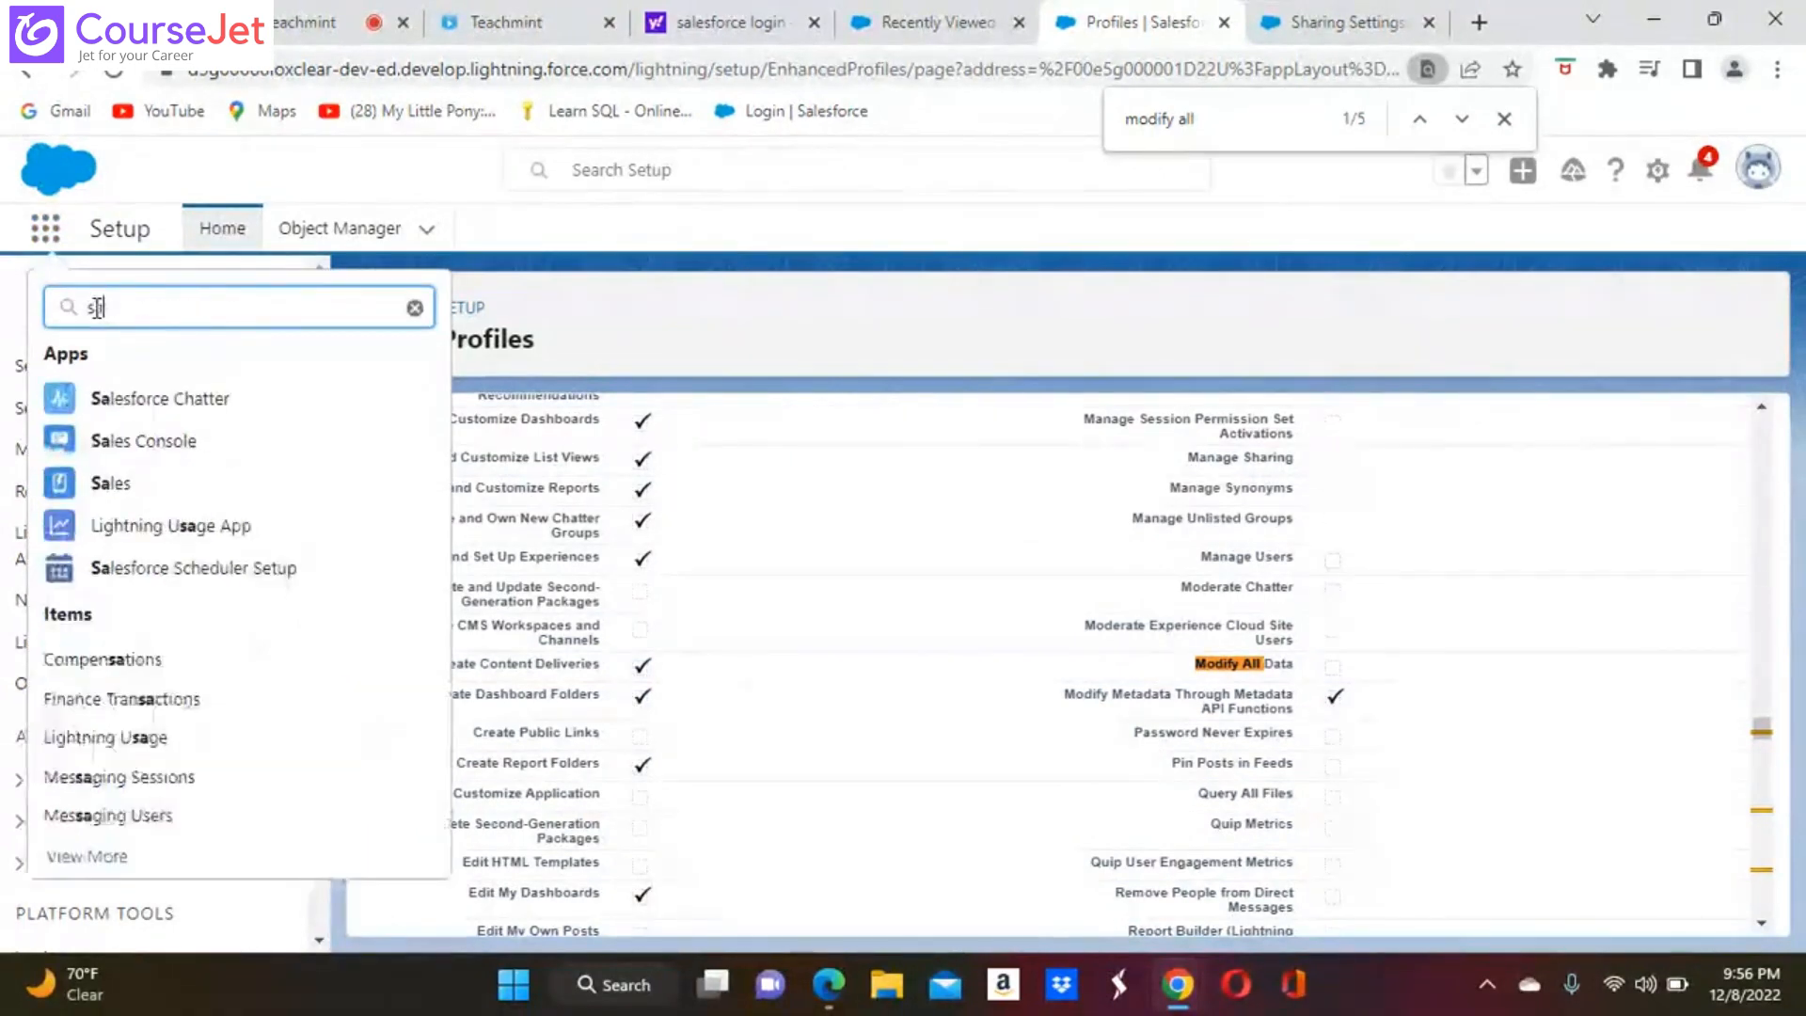
{"action": "type", "text": "les"}
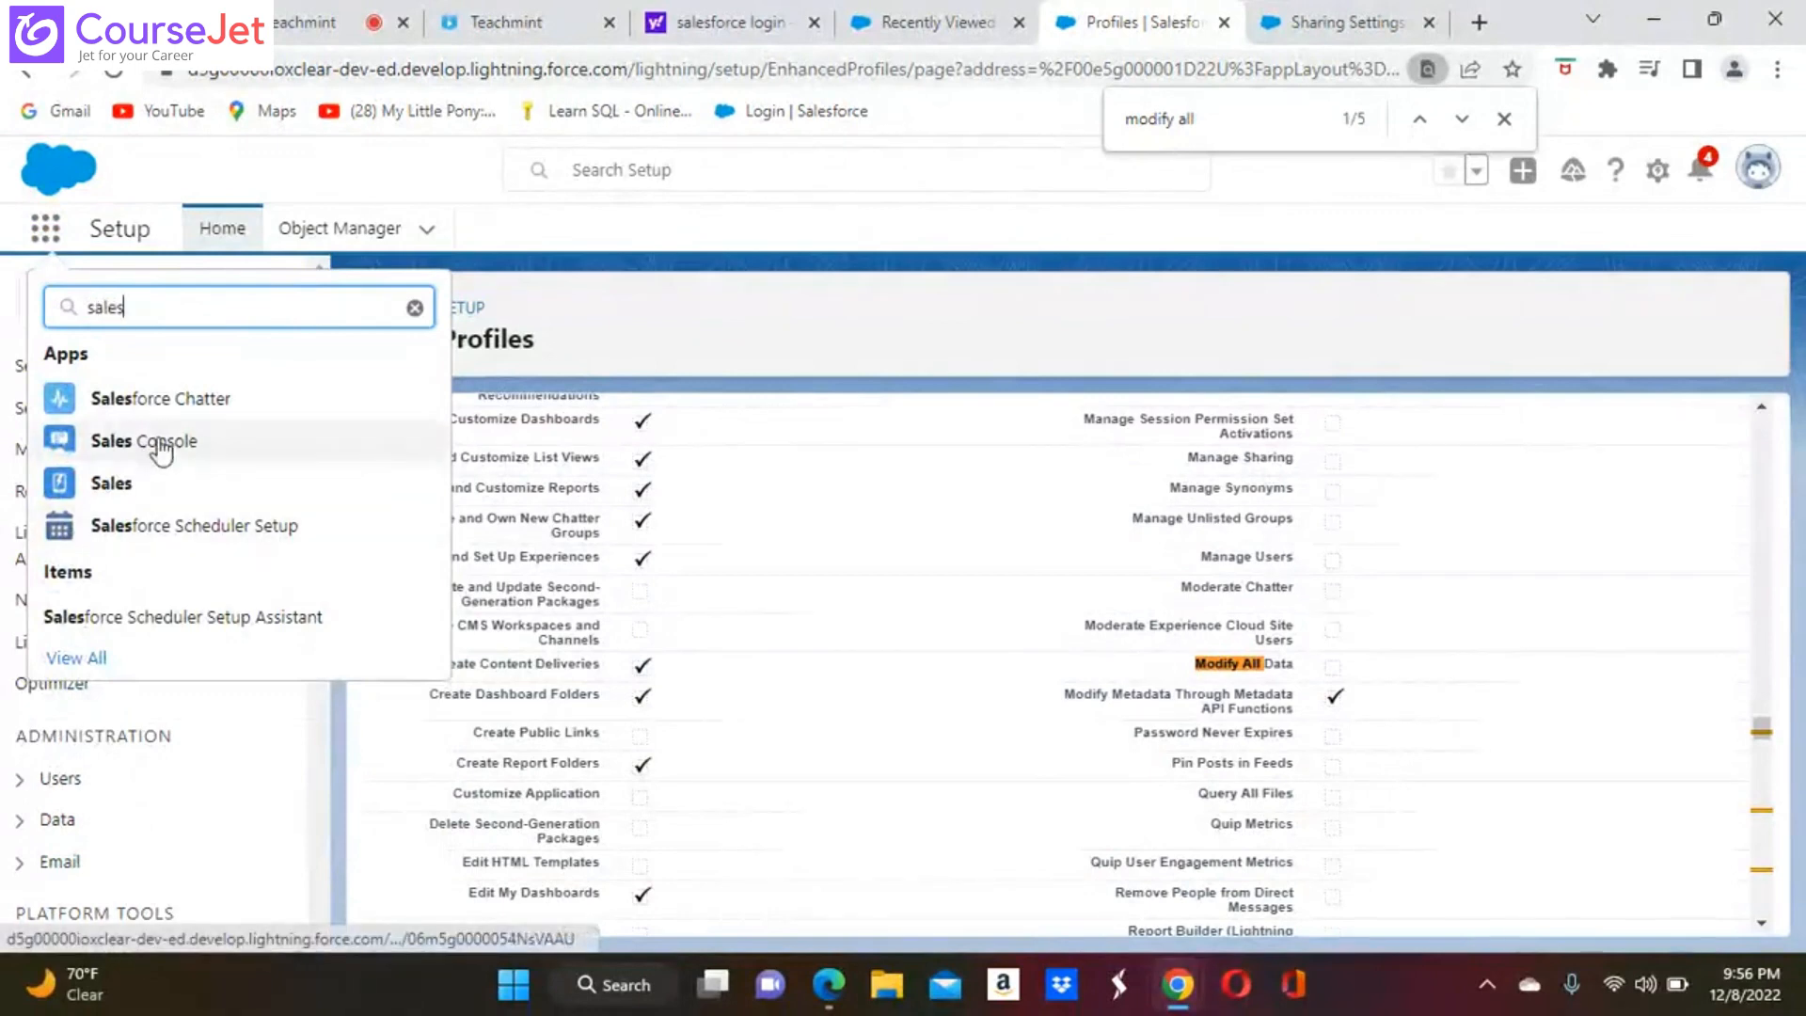
{"action": "left_click", "coordinate": [121, 497]}
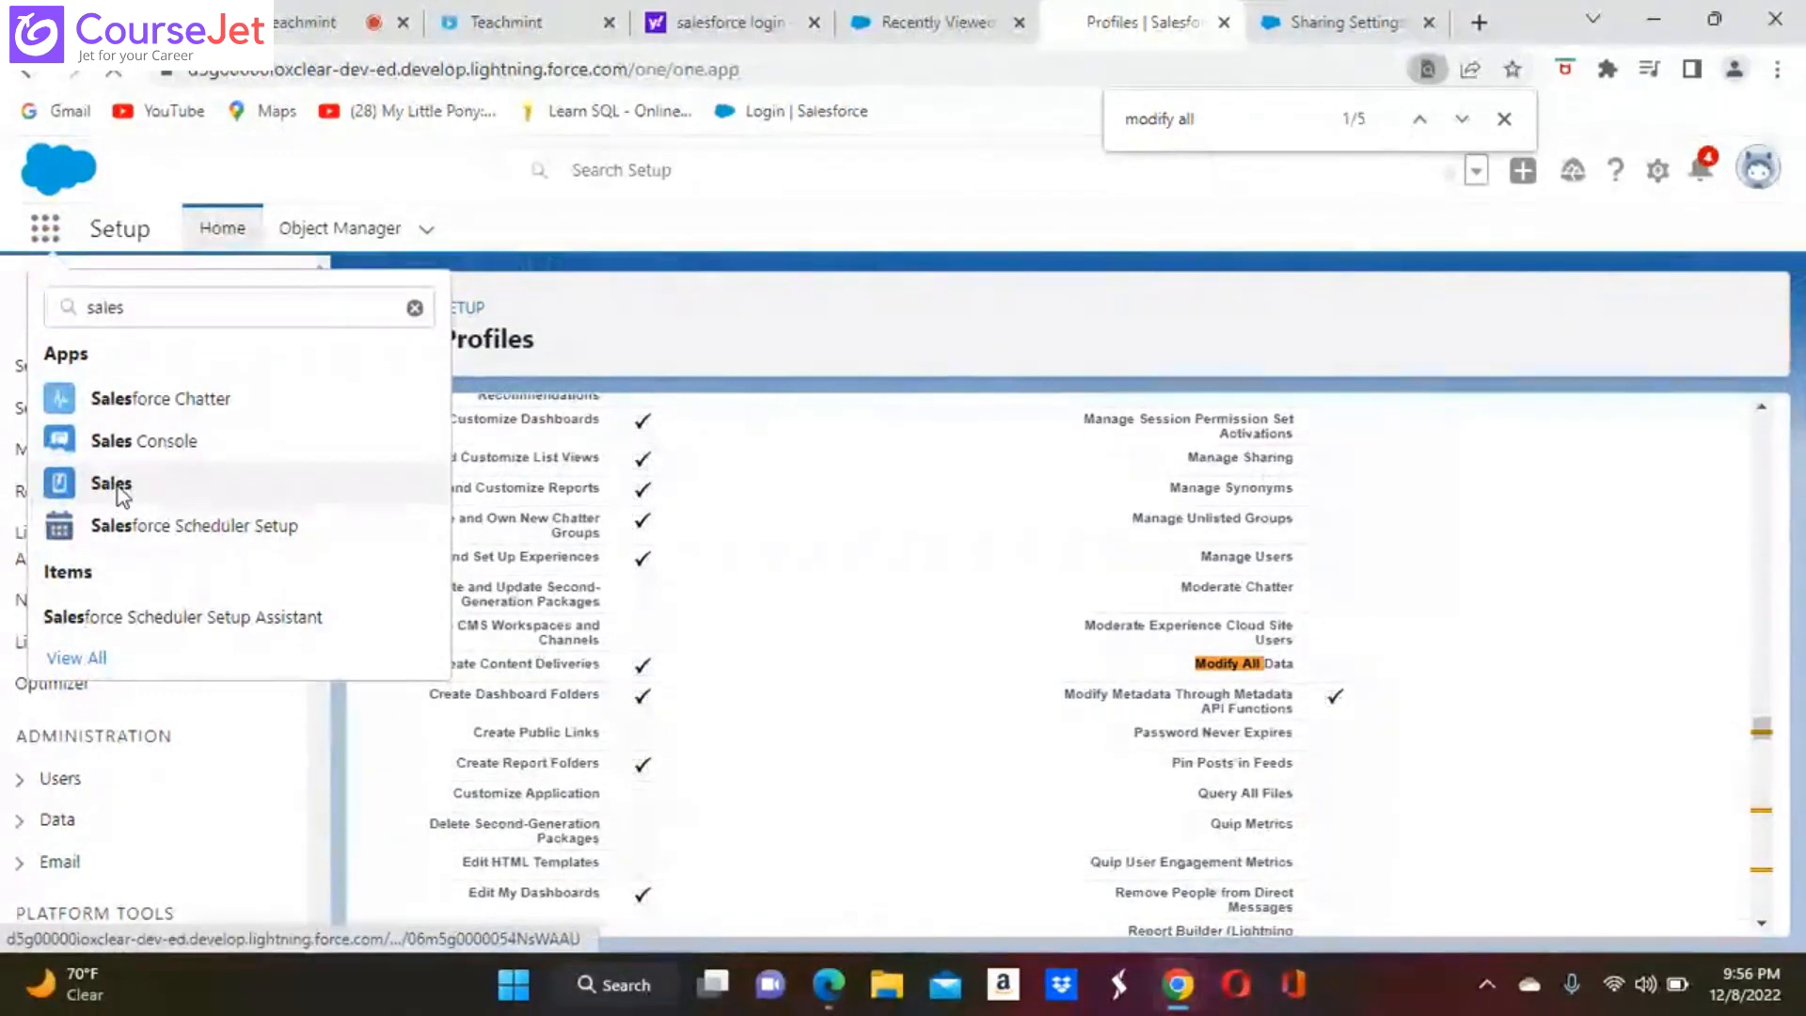
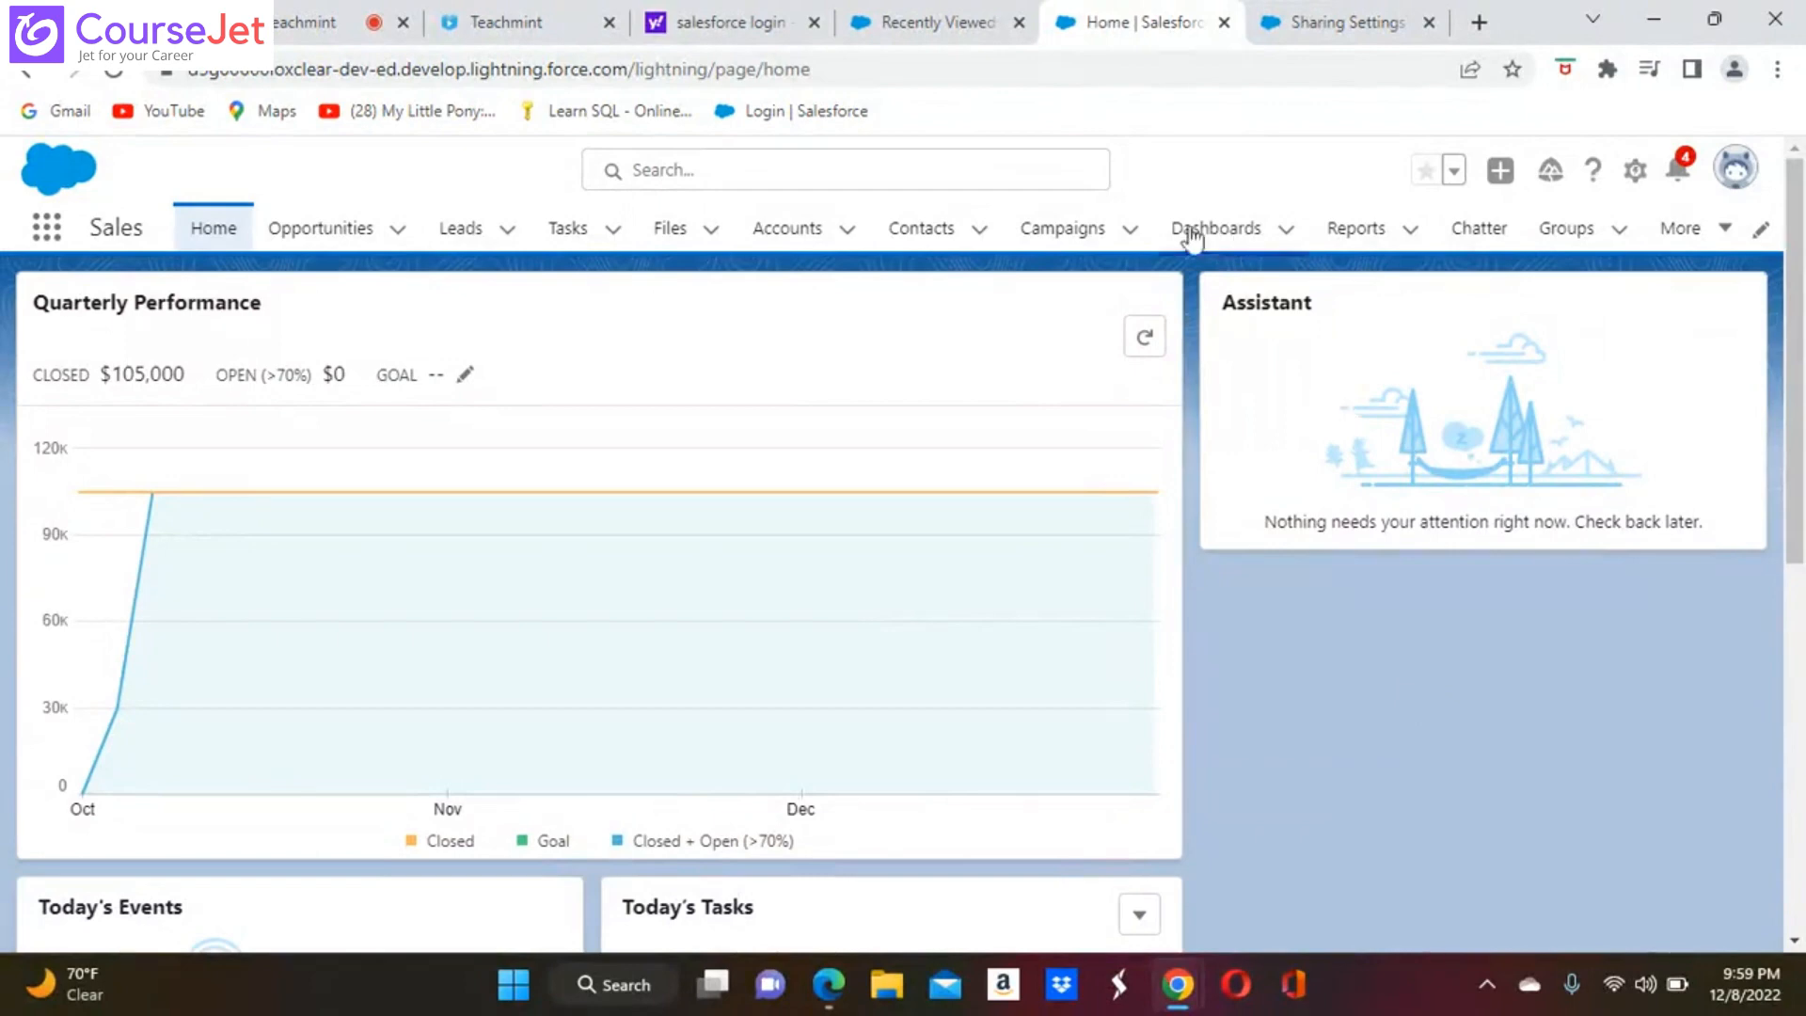
Start a new lead from the Leads list and enter the lead's last name
{"action": "left_click", "coordinate": [446, 232]}
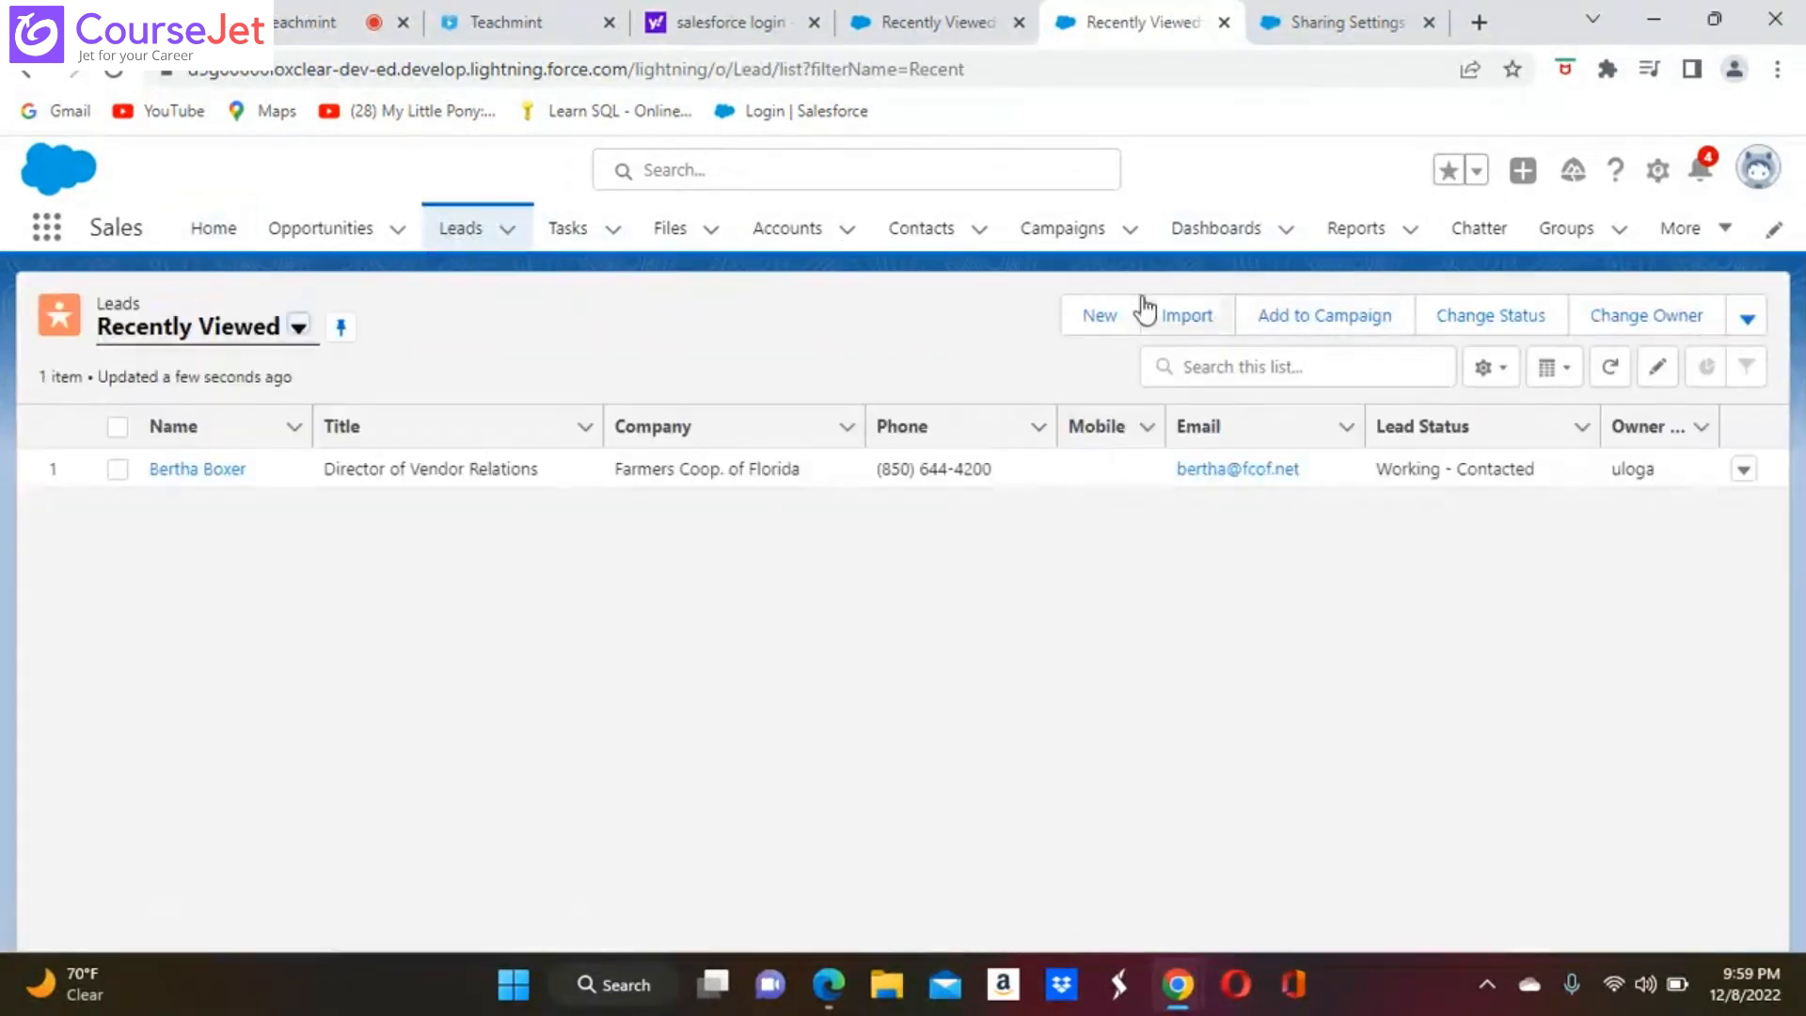
{"action": "left_click", "coordinate": [1115, 320]}
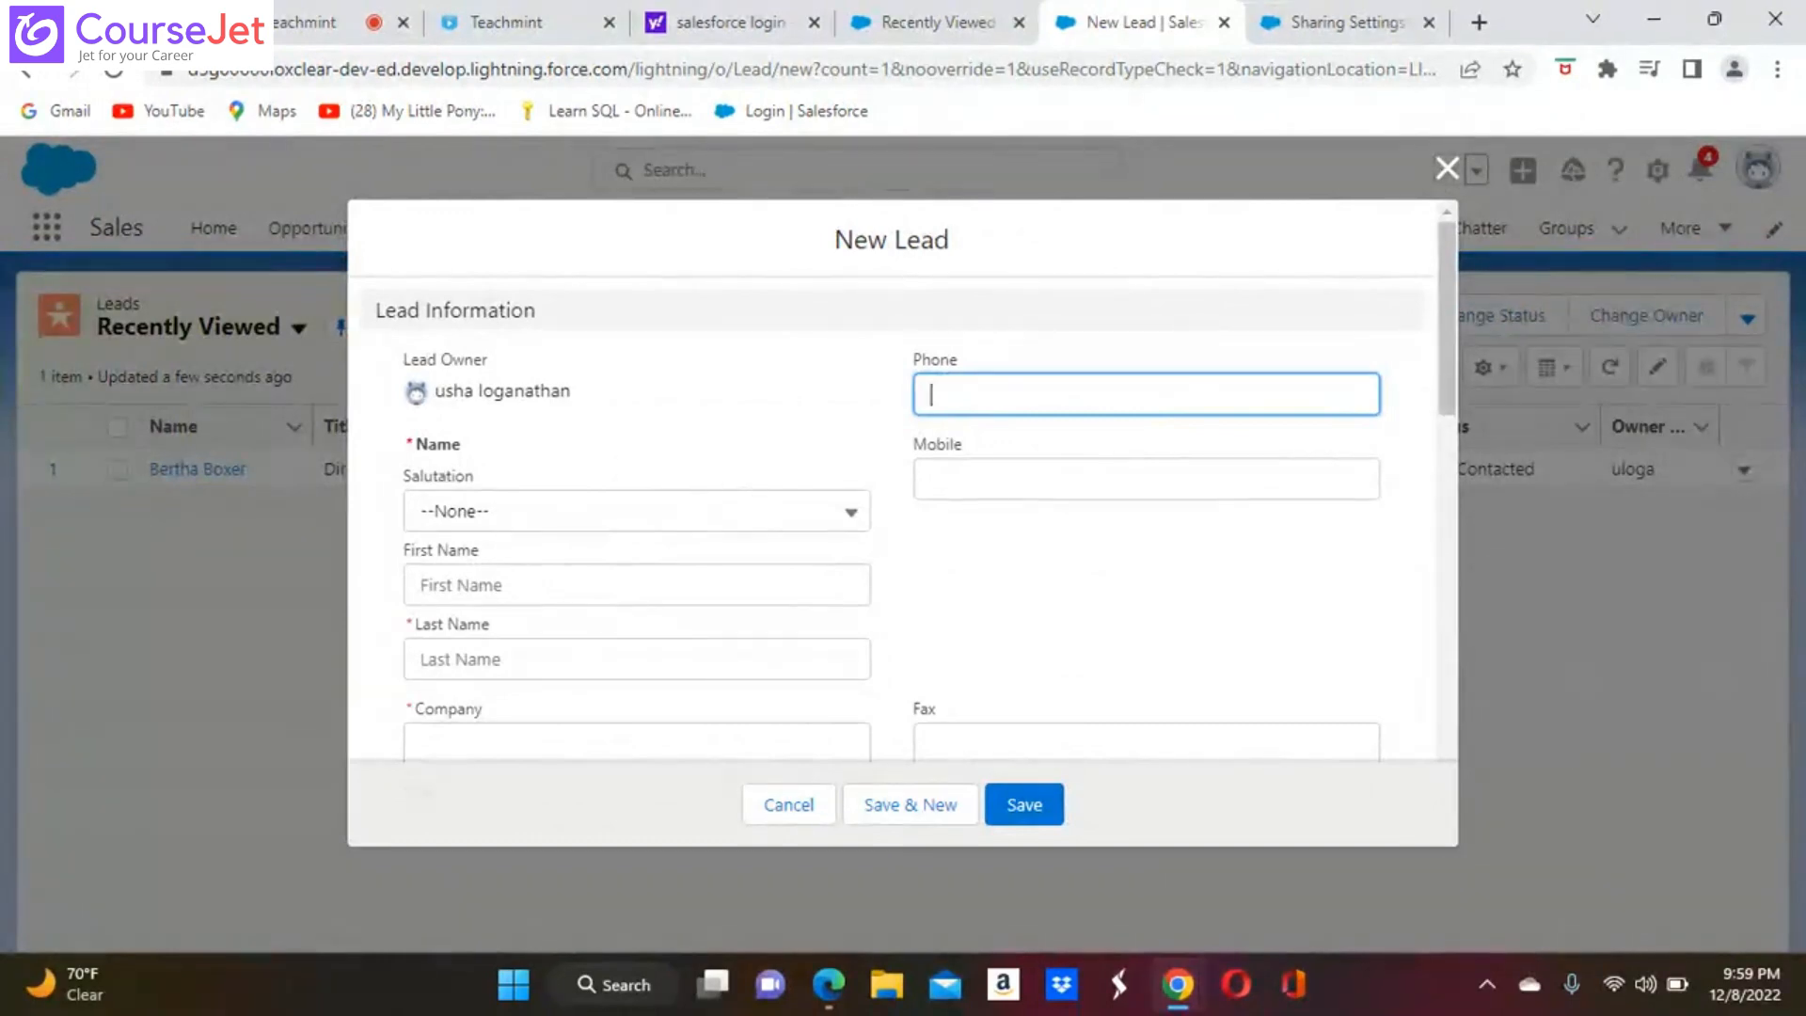
{"action": "scroll", "coordinate": [749, 508], "scroll_direction": "down", "scroll_amount": 1}
{"action": "left_click", "coordinate": [489, 588]}
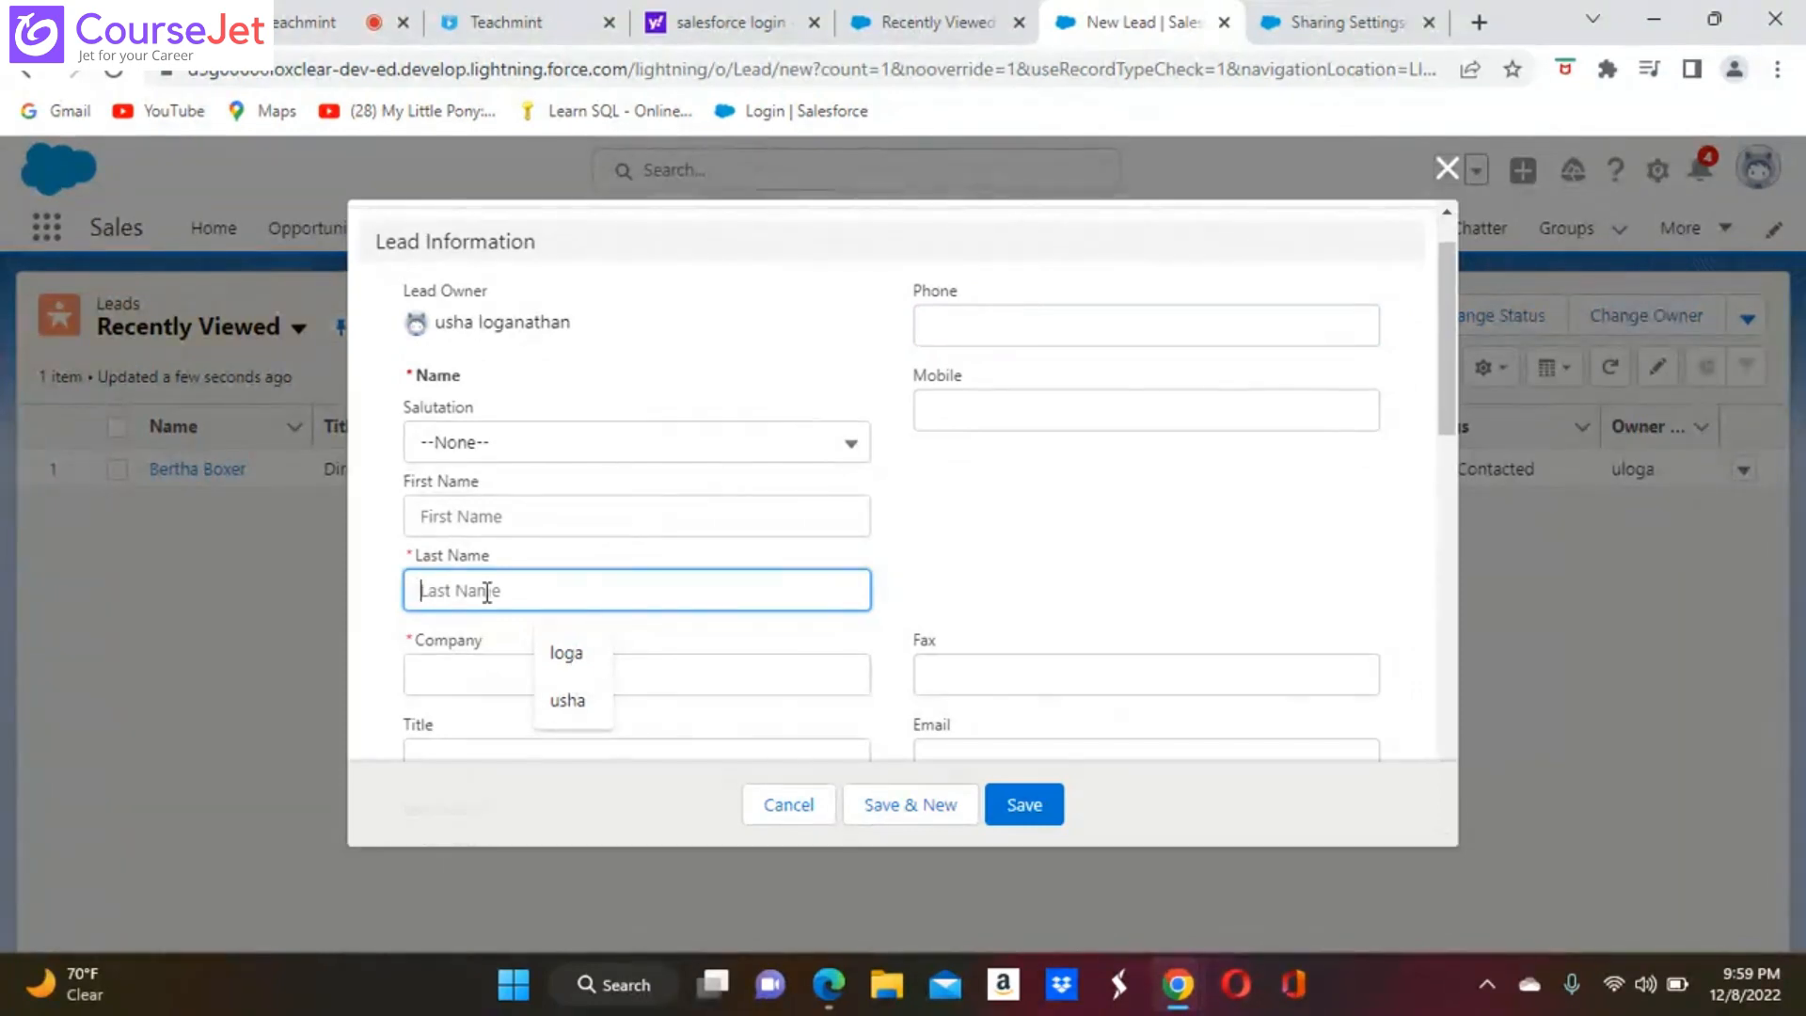
{"action": "type", "text": "Nandhu"}
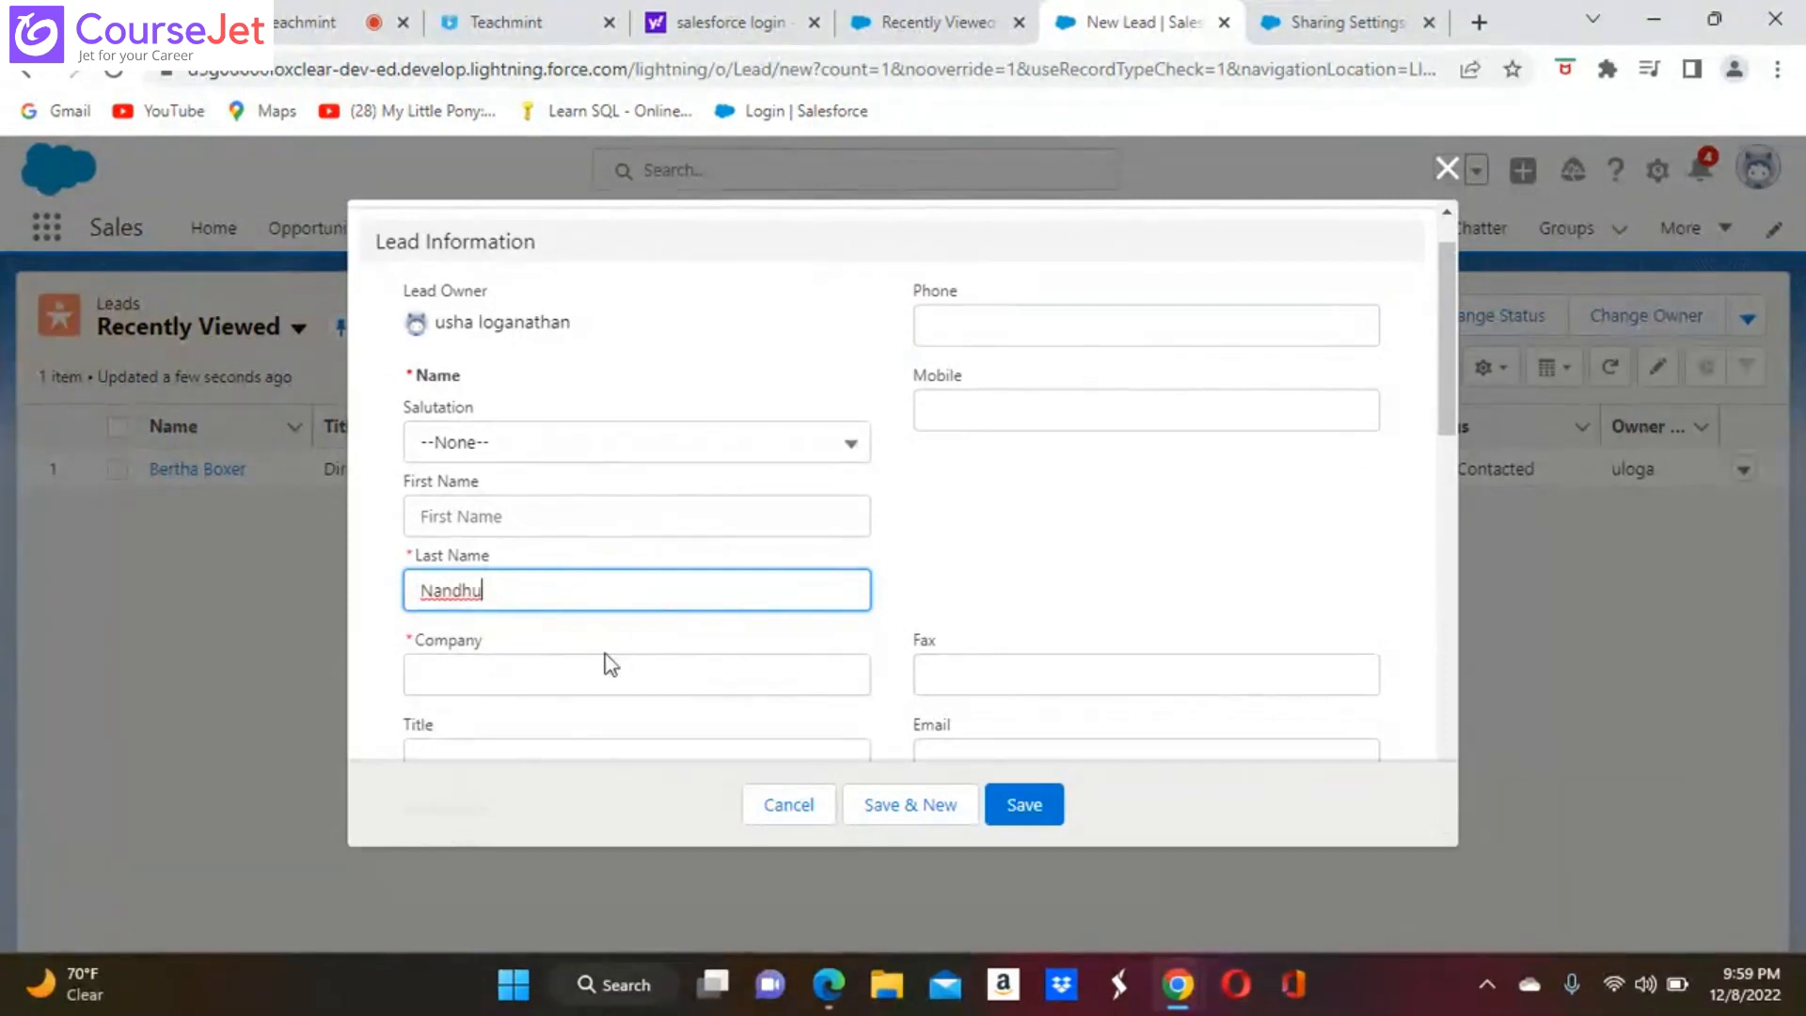
Set the new lead's company to TCS, save the lead, and show its details
{"action": "scroll", "coordinate": [894, 489], "scroll_direction": "down", "scroll_amount": 1}
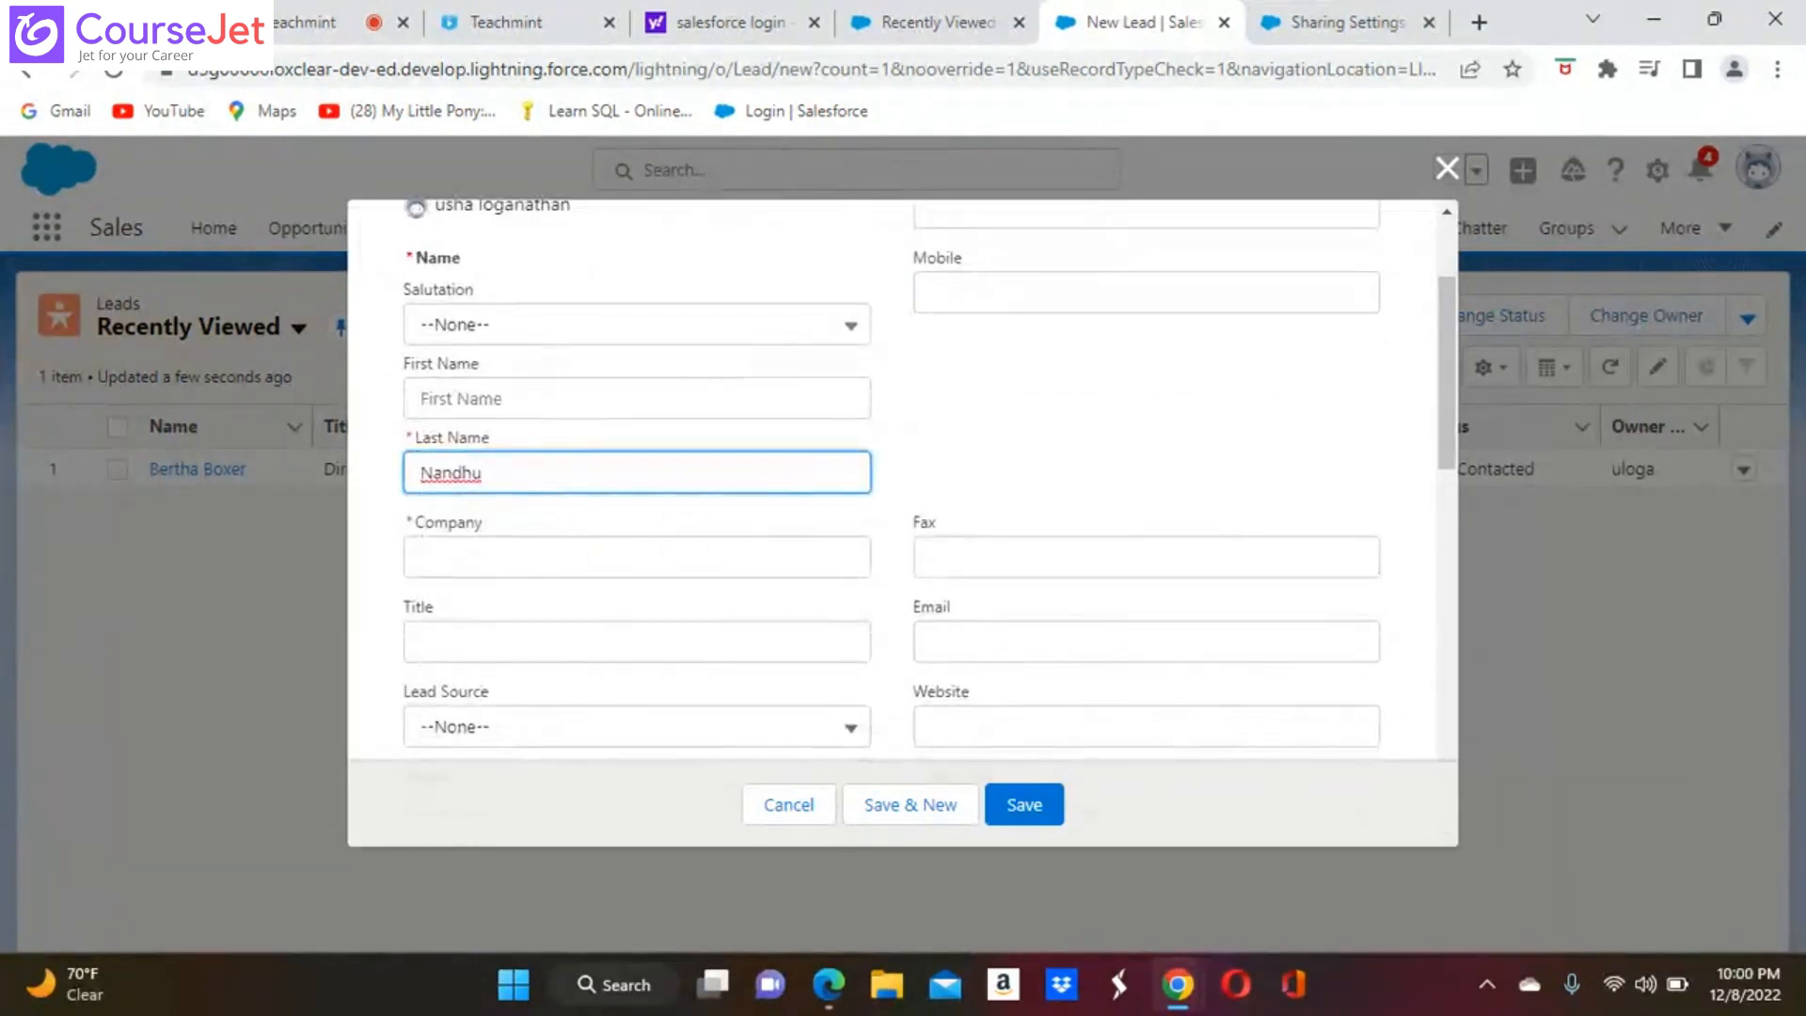
{"action": "left_click", "coordinate": [476, 573]}
{"action": "type", "text": "TCS"}
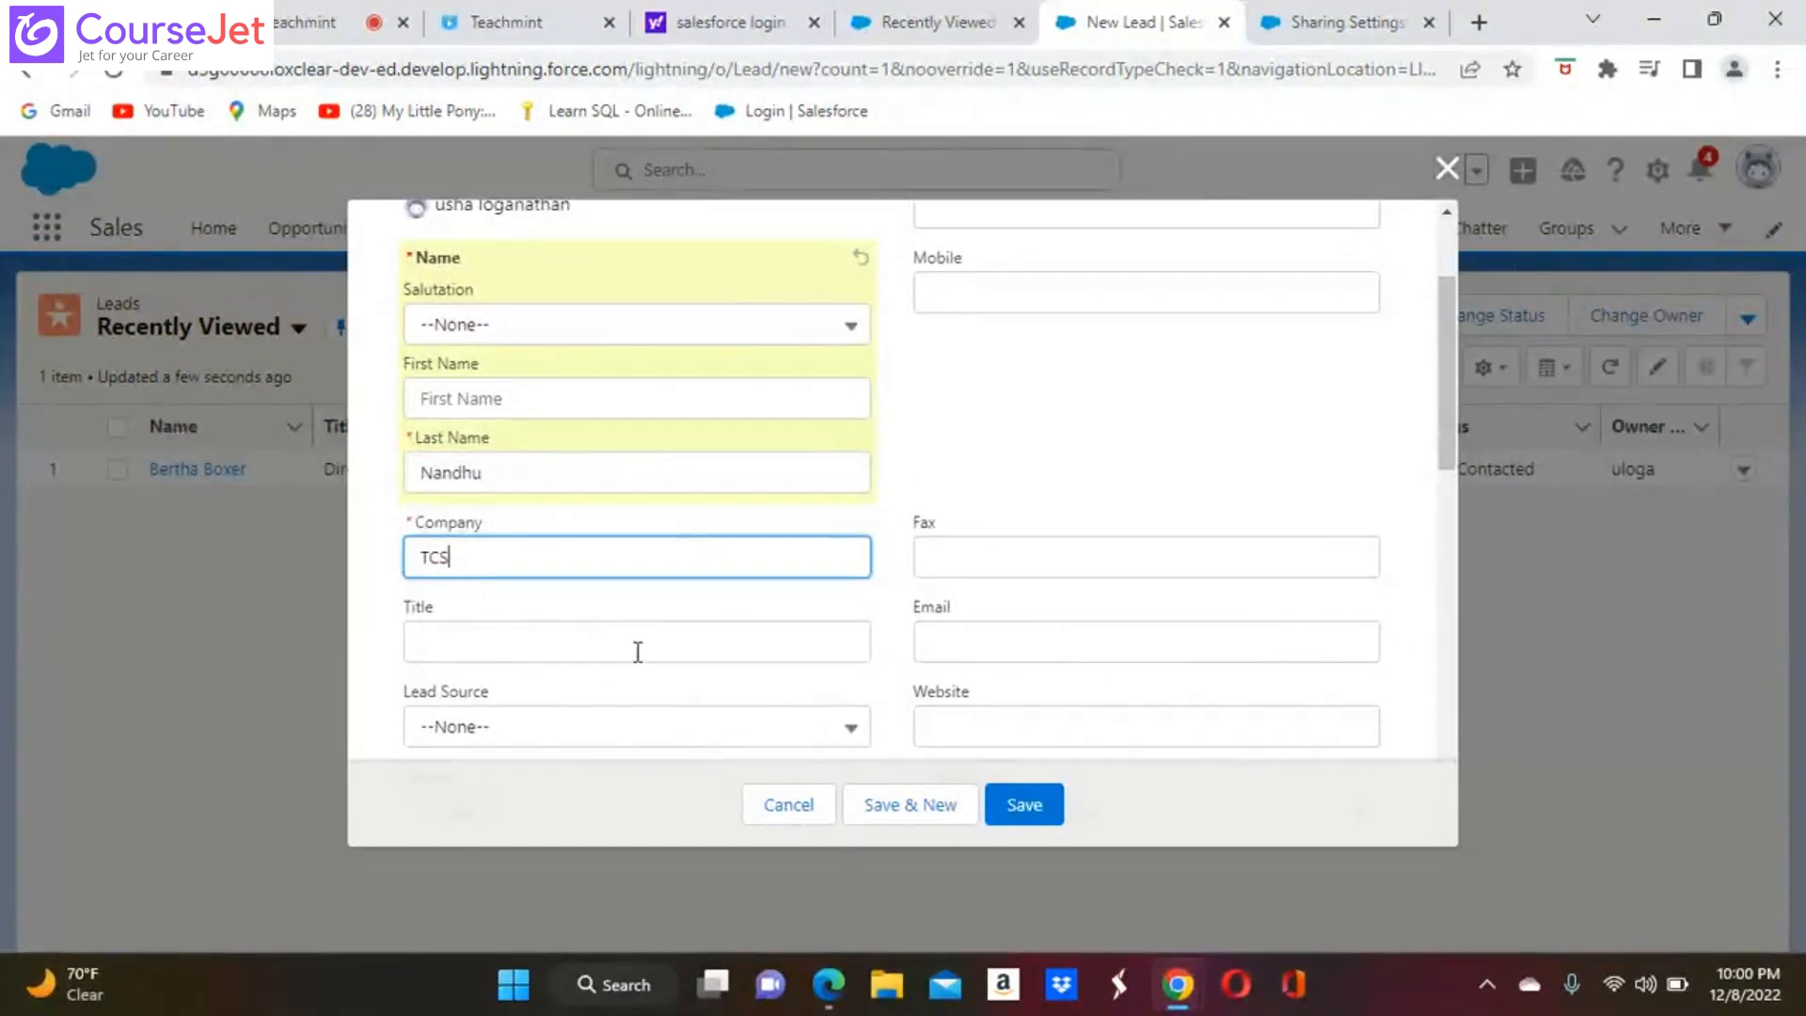
{"action": "scroll", "coordinate": [633, 649], "scroll_direction": "down", "scroll_amount": 6}
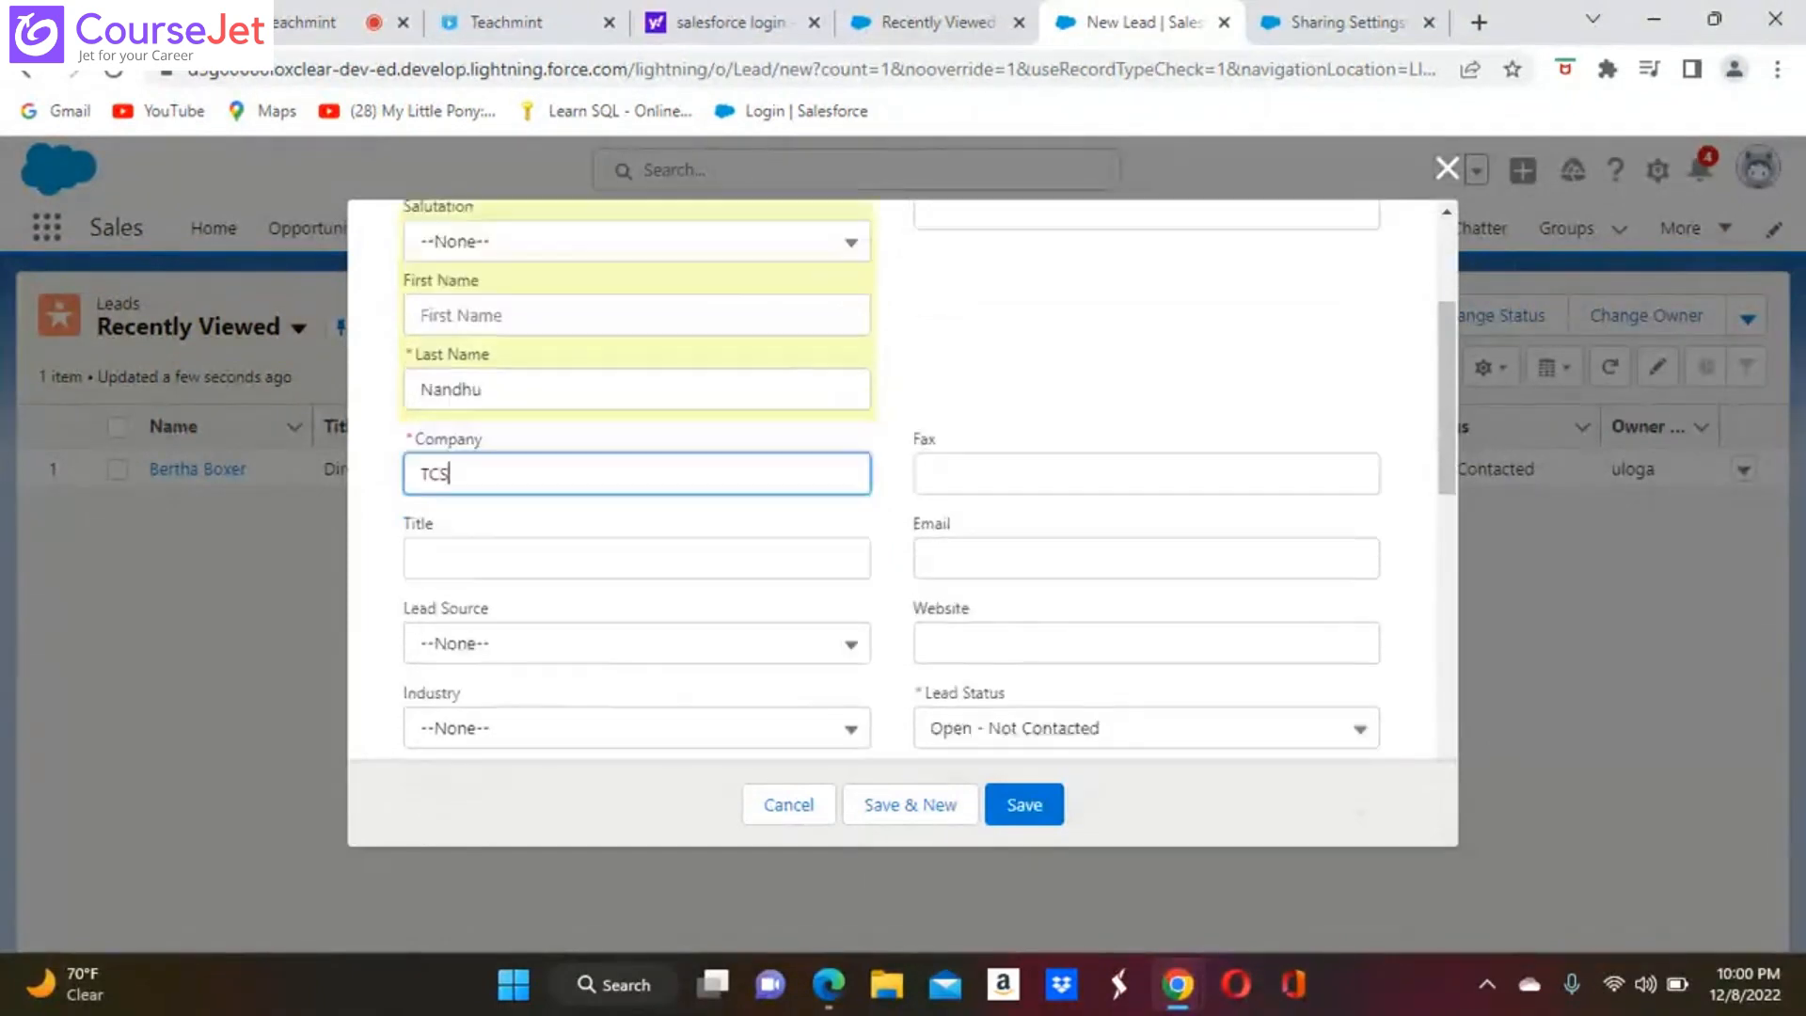
{"action": "scroll", "coordinate": [893, 489], "scroll_direction": "down", "scroll_amount": 5}
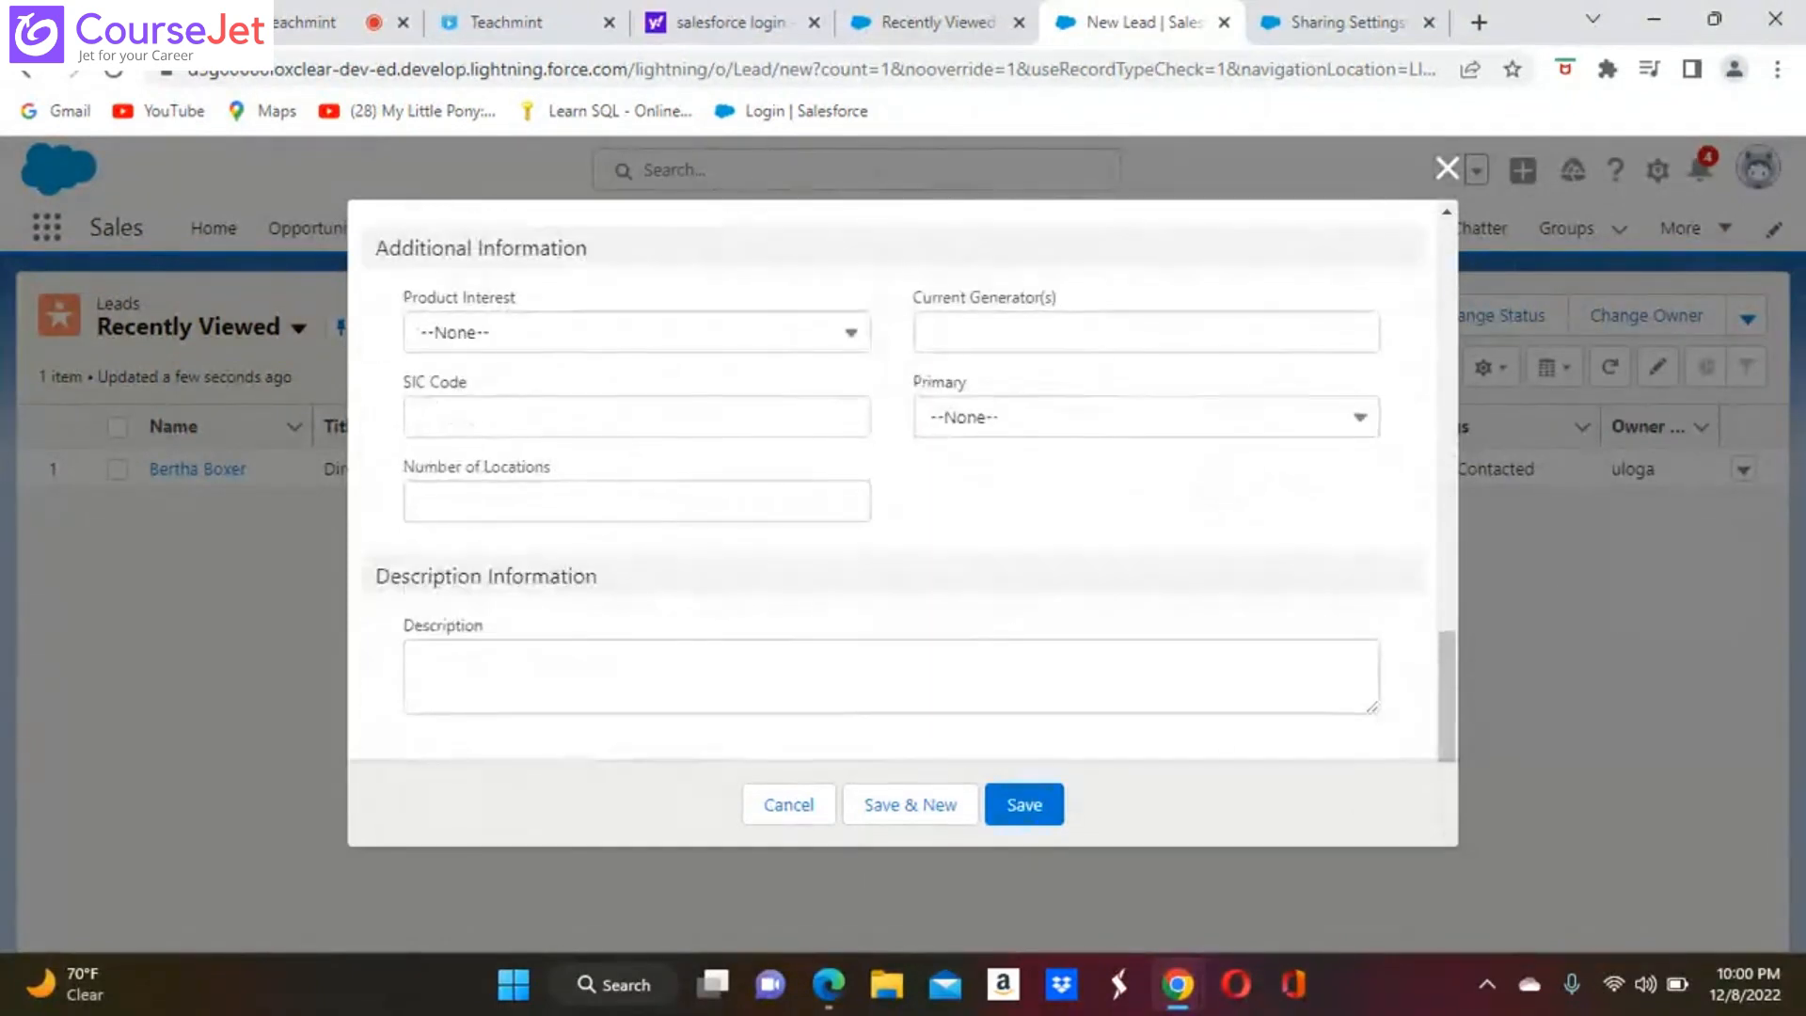
{"action": "scroll", "coordinate": [894, 489], "scroll_direction": "up", "scroll_amount": 4}
{"action": "scroll", "coordinate": [893, 489], "scroll_direction": "up", "scroll_amount": 7}
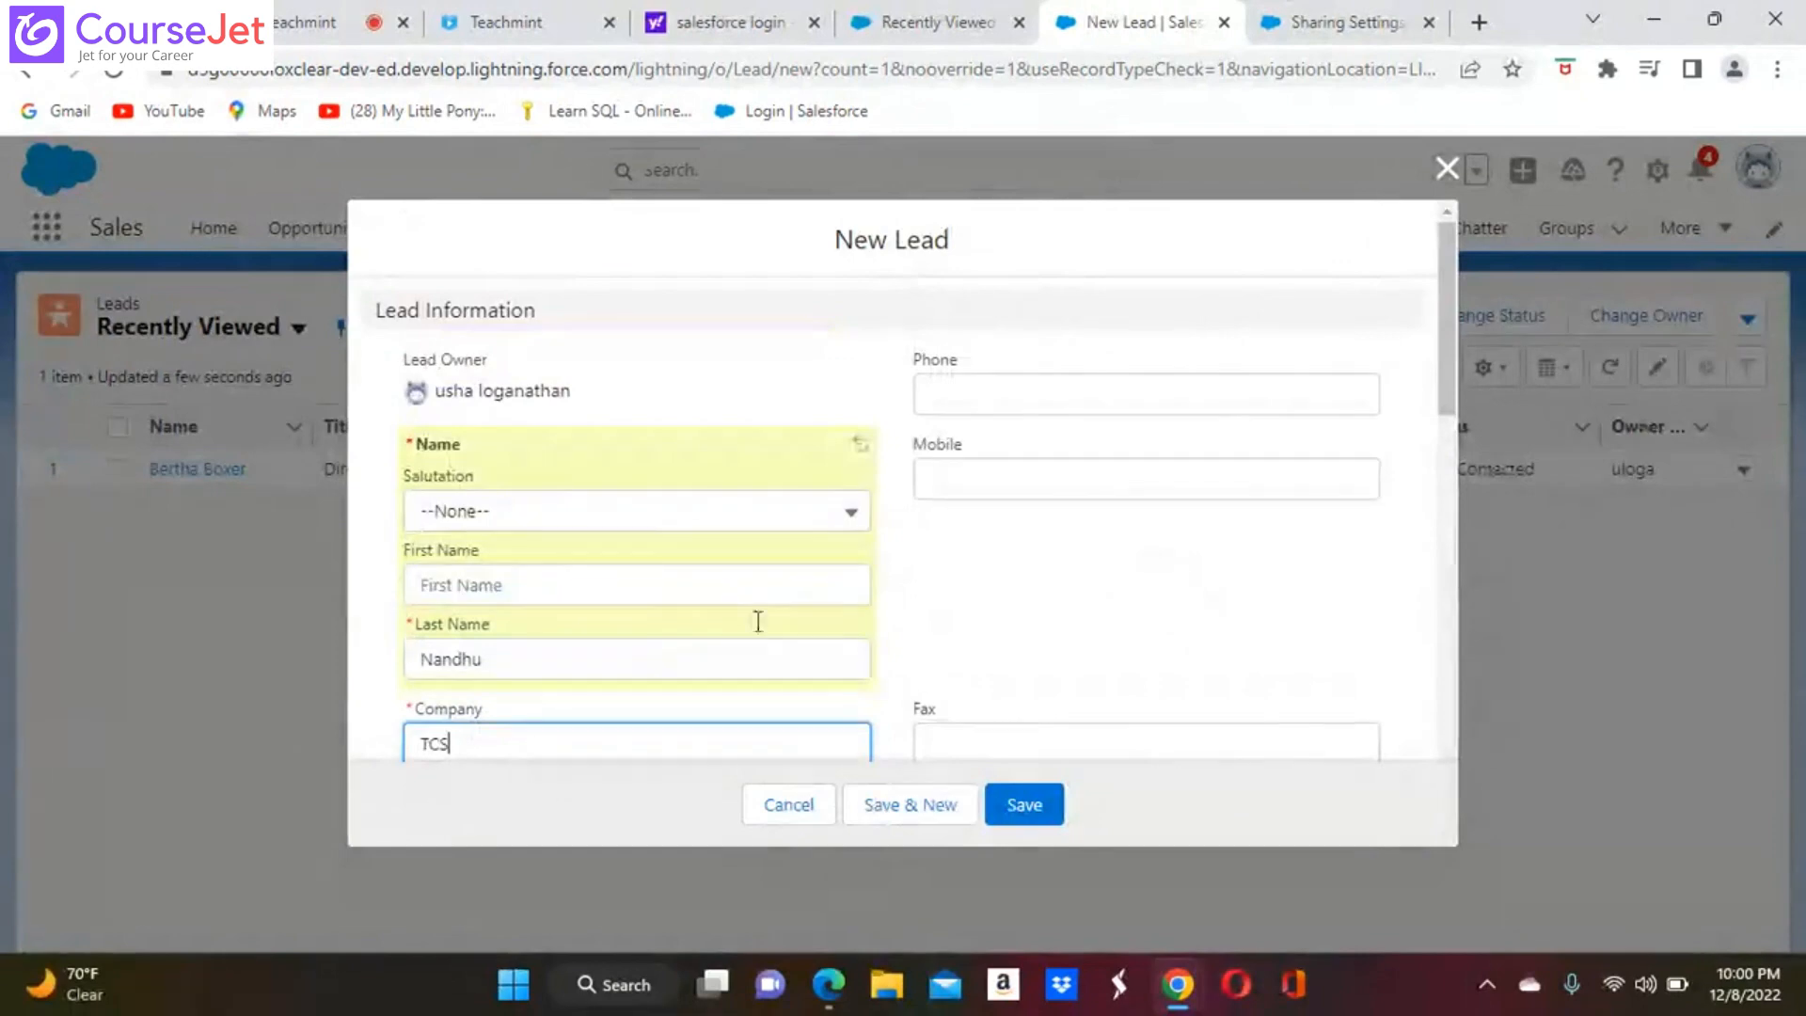
{"action": "left_click", "coordinate": [1028, 814]}
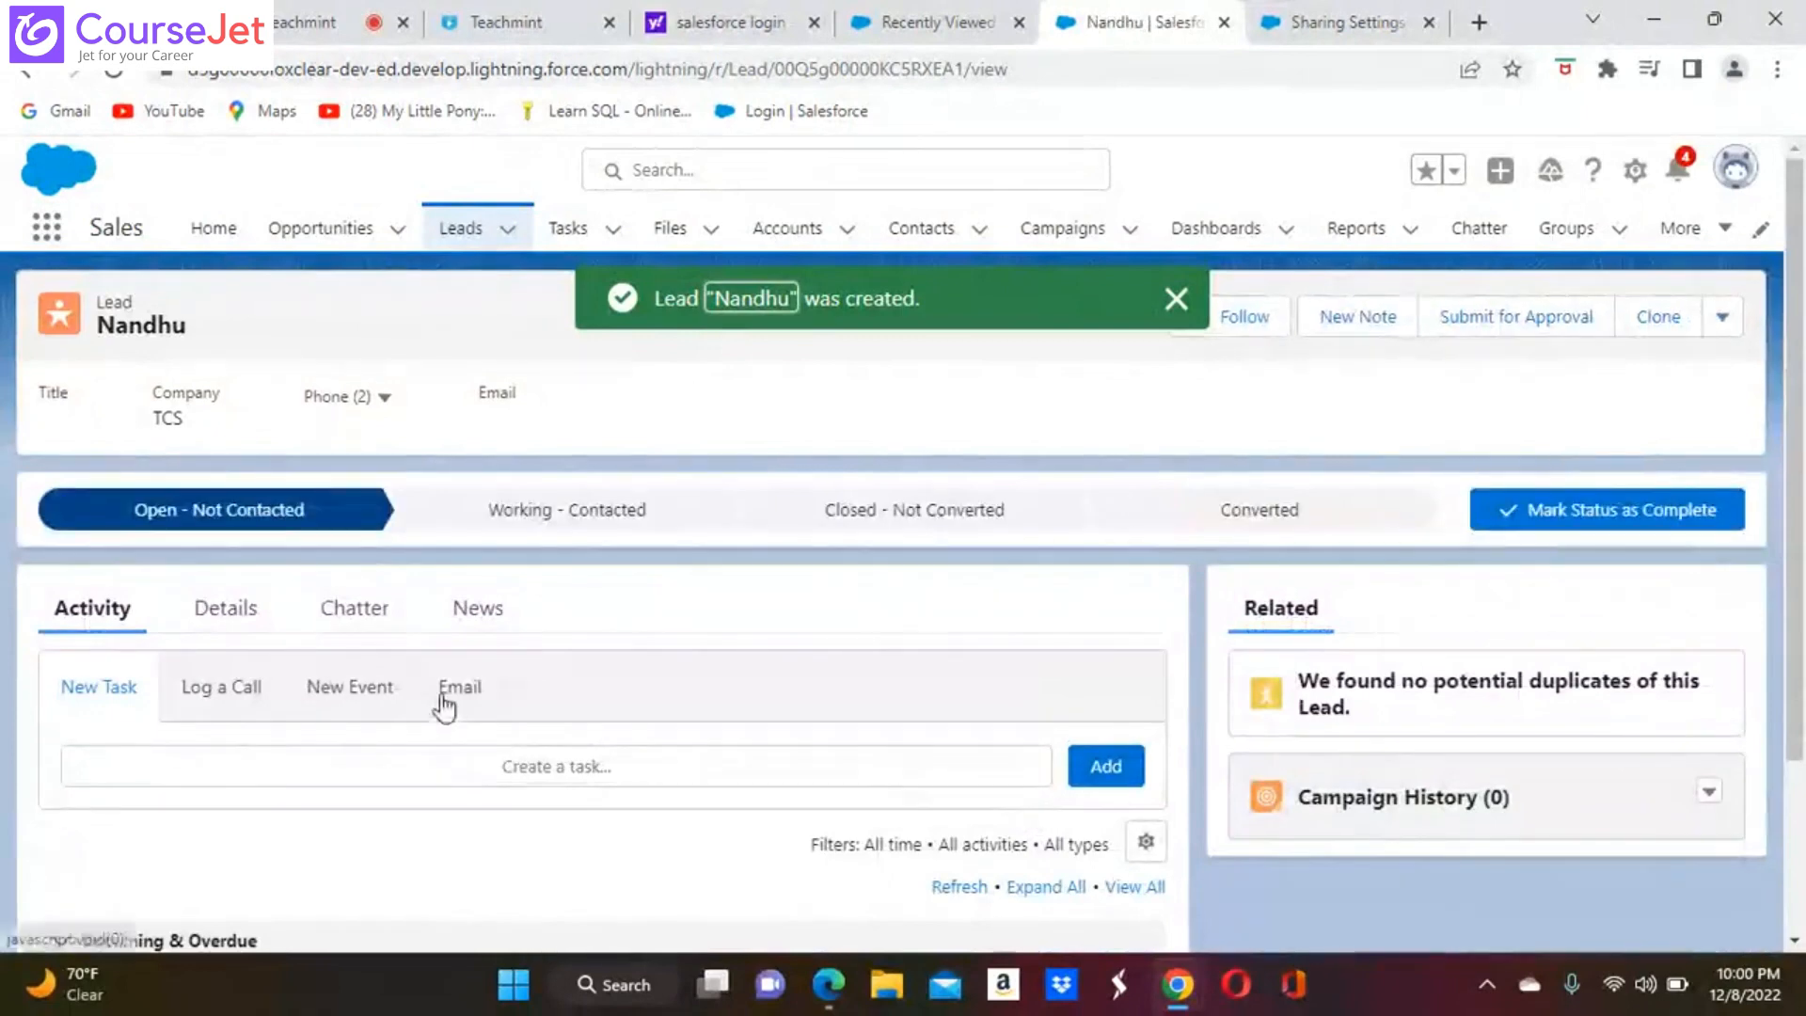
{"action": "left_click", "coordinate": [245, 626]}
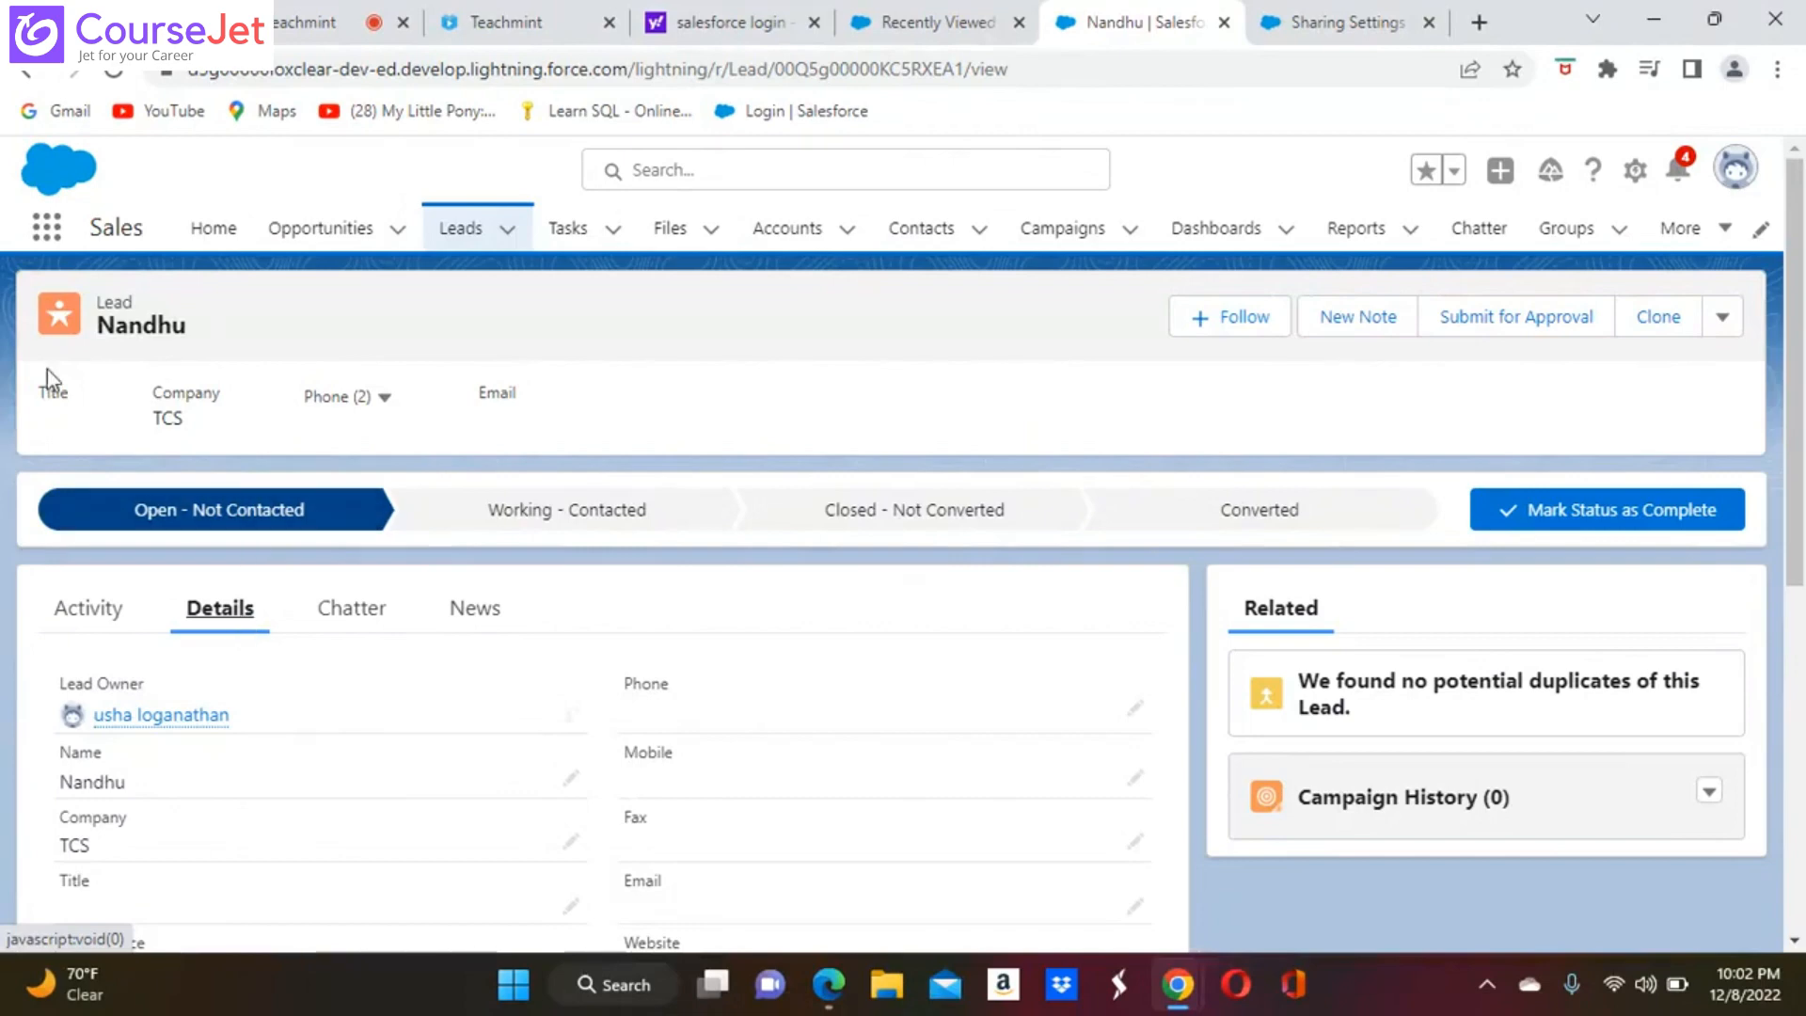
Look over the organization-wide defaults in Sharing Settings and return to the new lead's record
{"action": "left_click", "coordinate": [277, 38]}
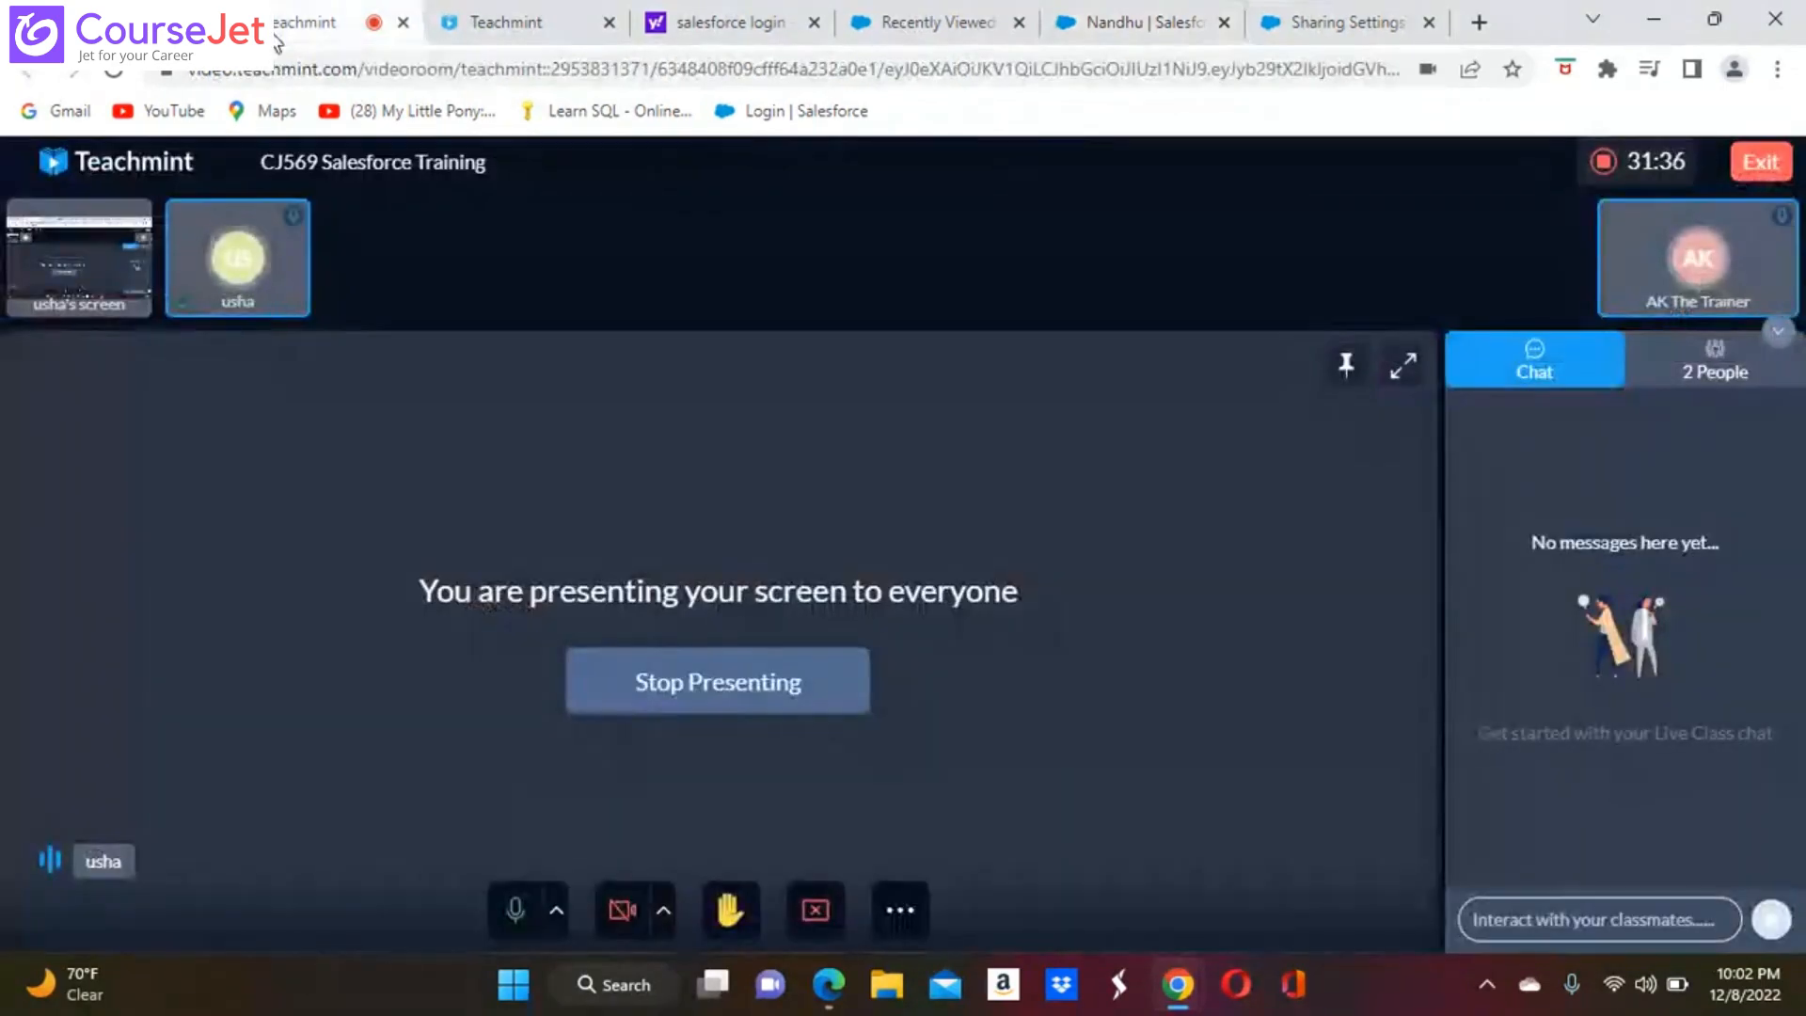
{"action": "left_click", "coordinate": [1334, 26]}
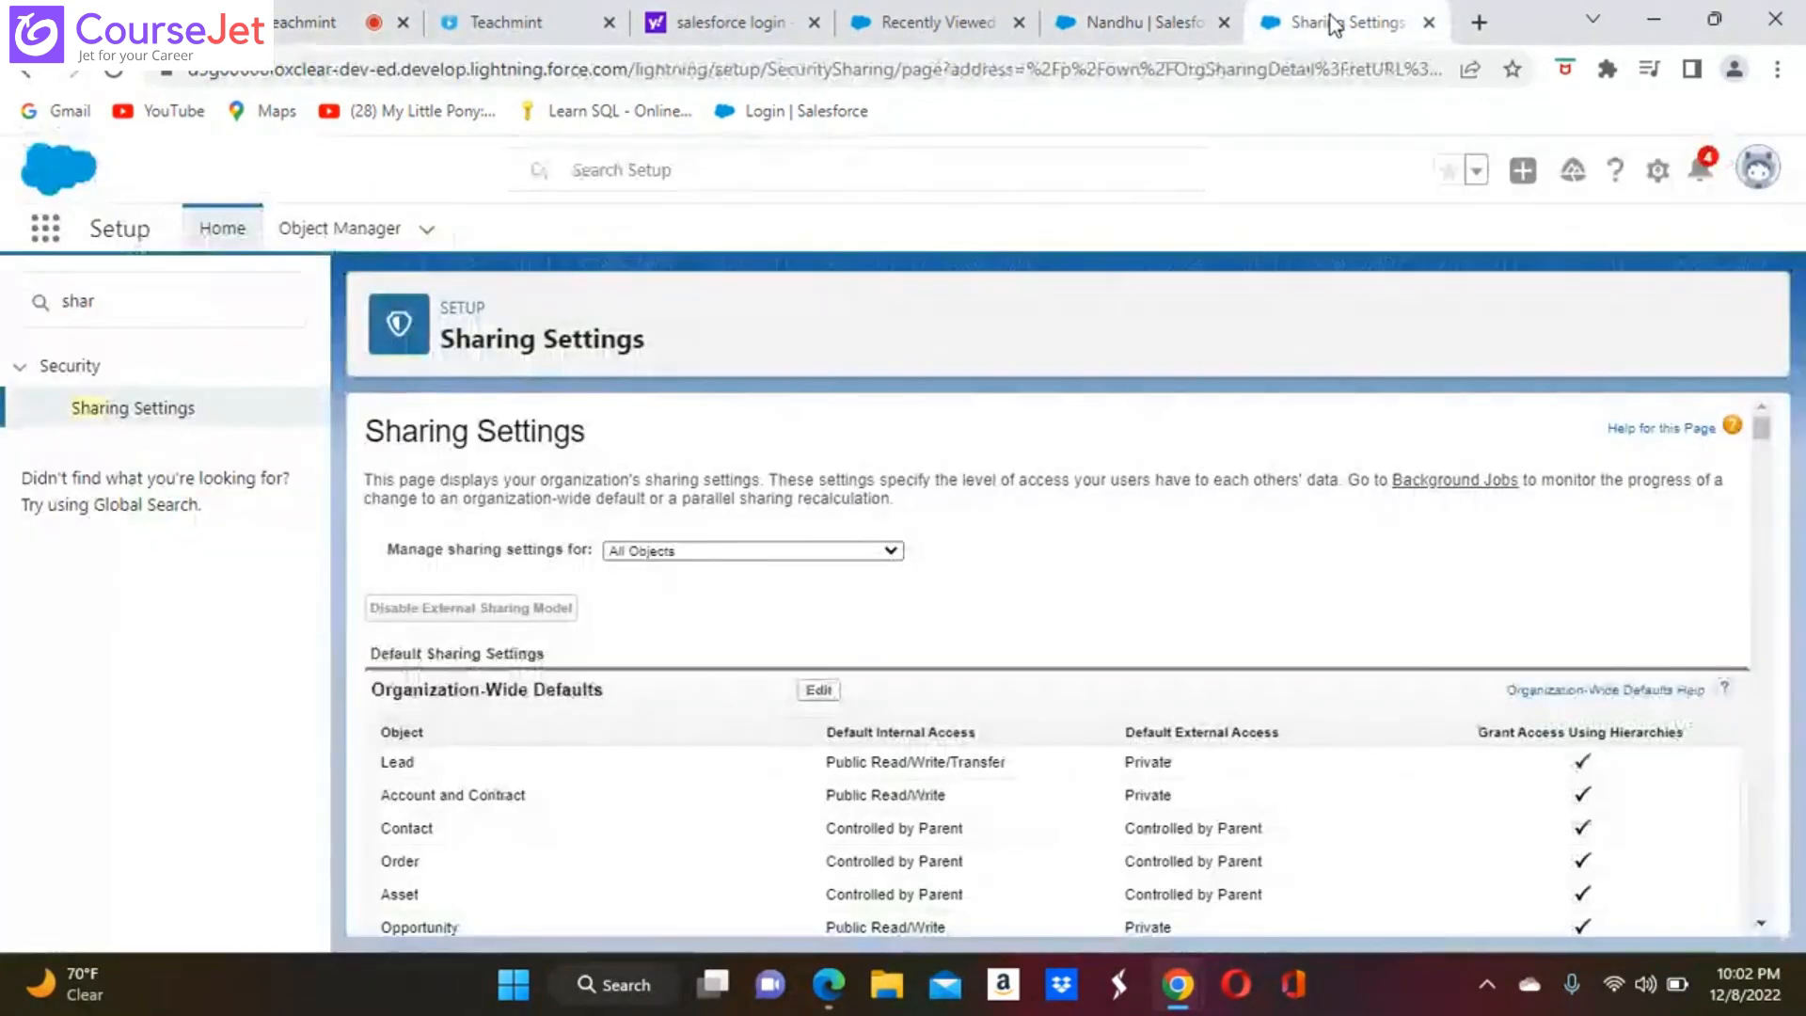
{"action": "left_click", "coordinate": [1153, 24]}
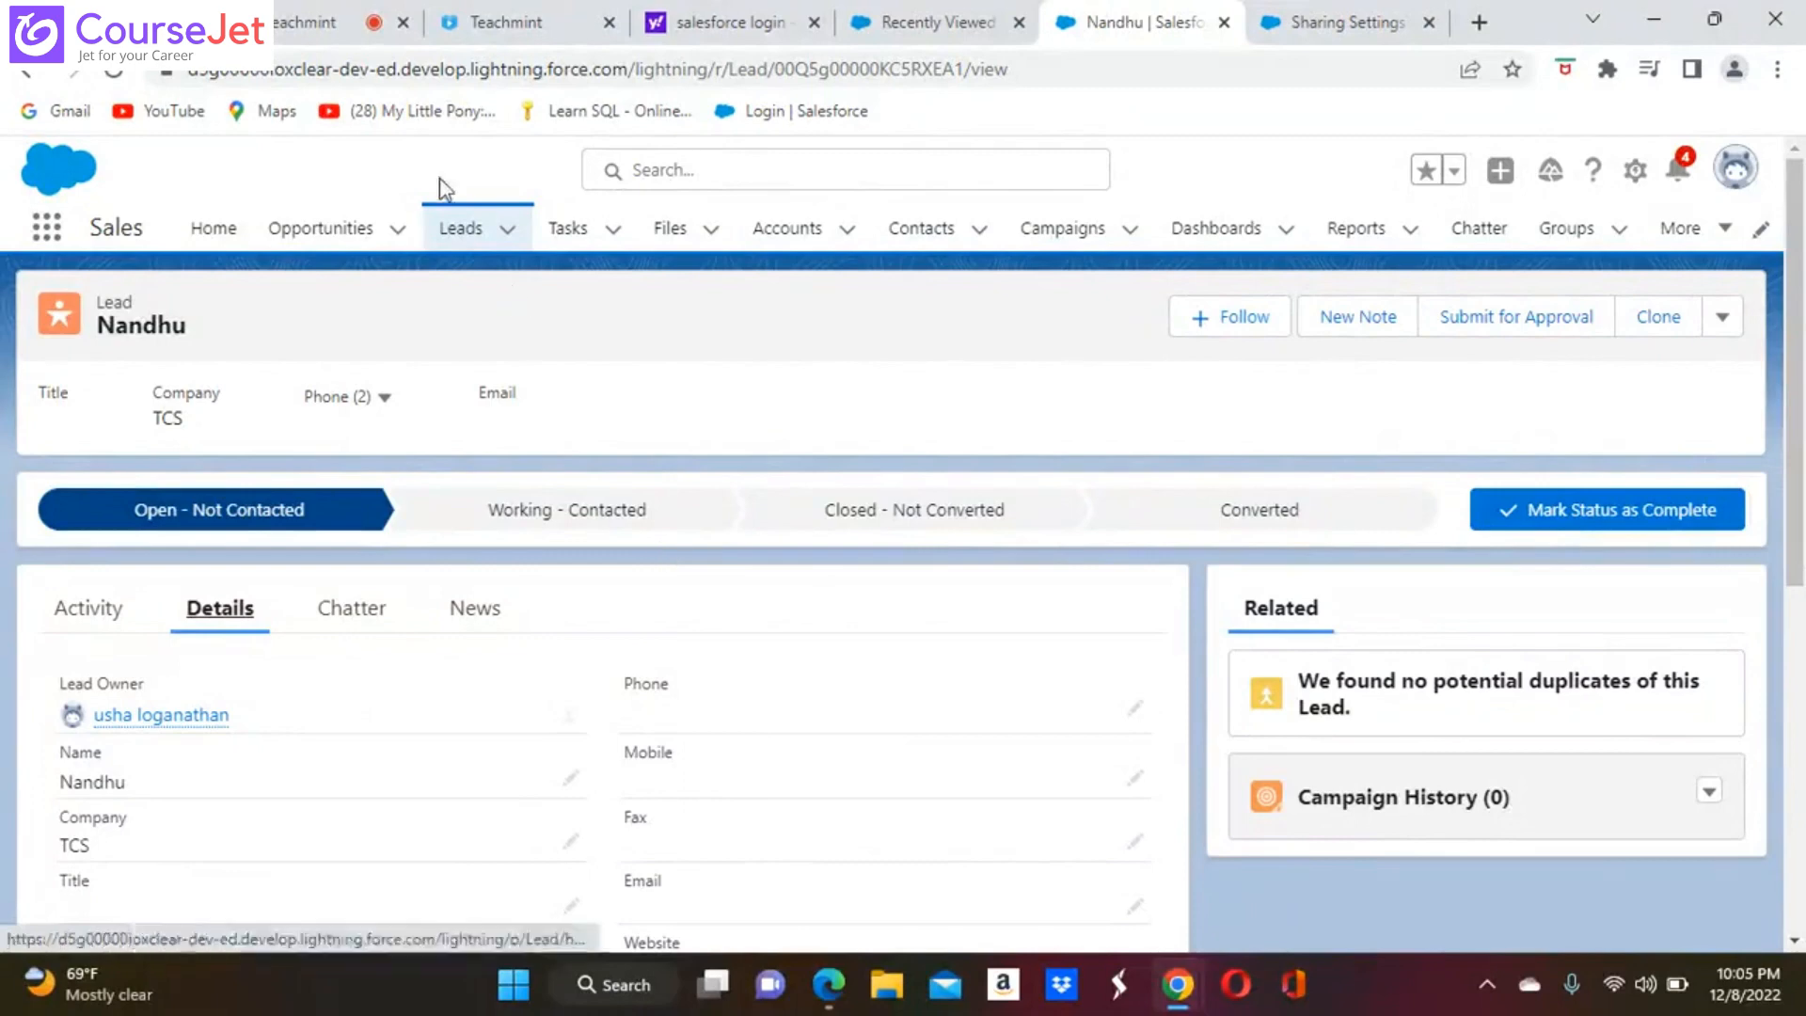
{"action": "left_click", "coordinate": [301, 28]}
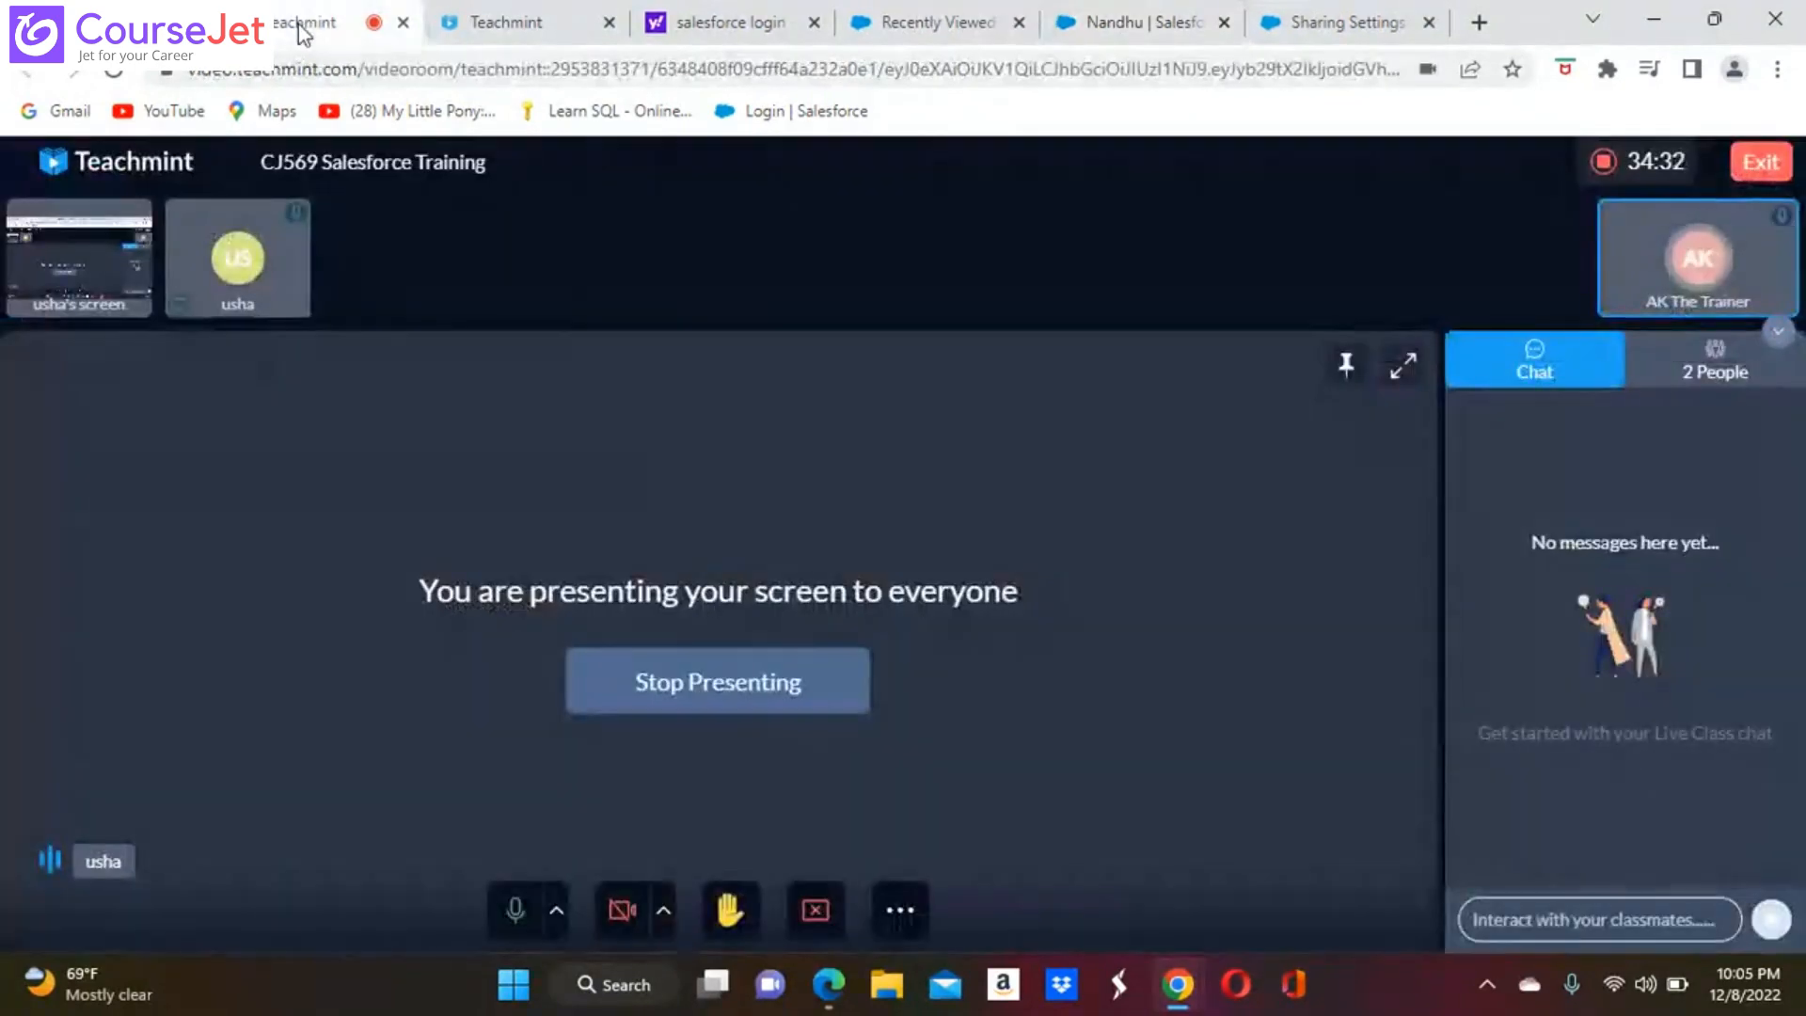
{"action": "left_click", "coordinate": [1112, 24]}
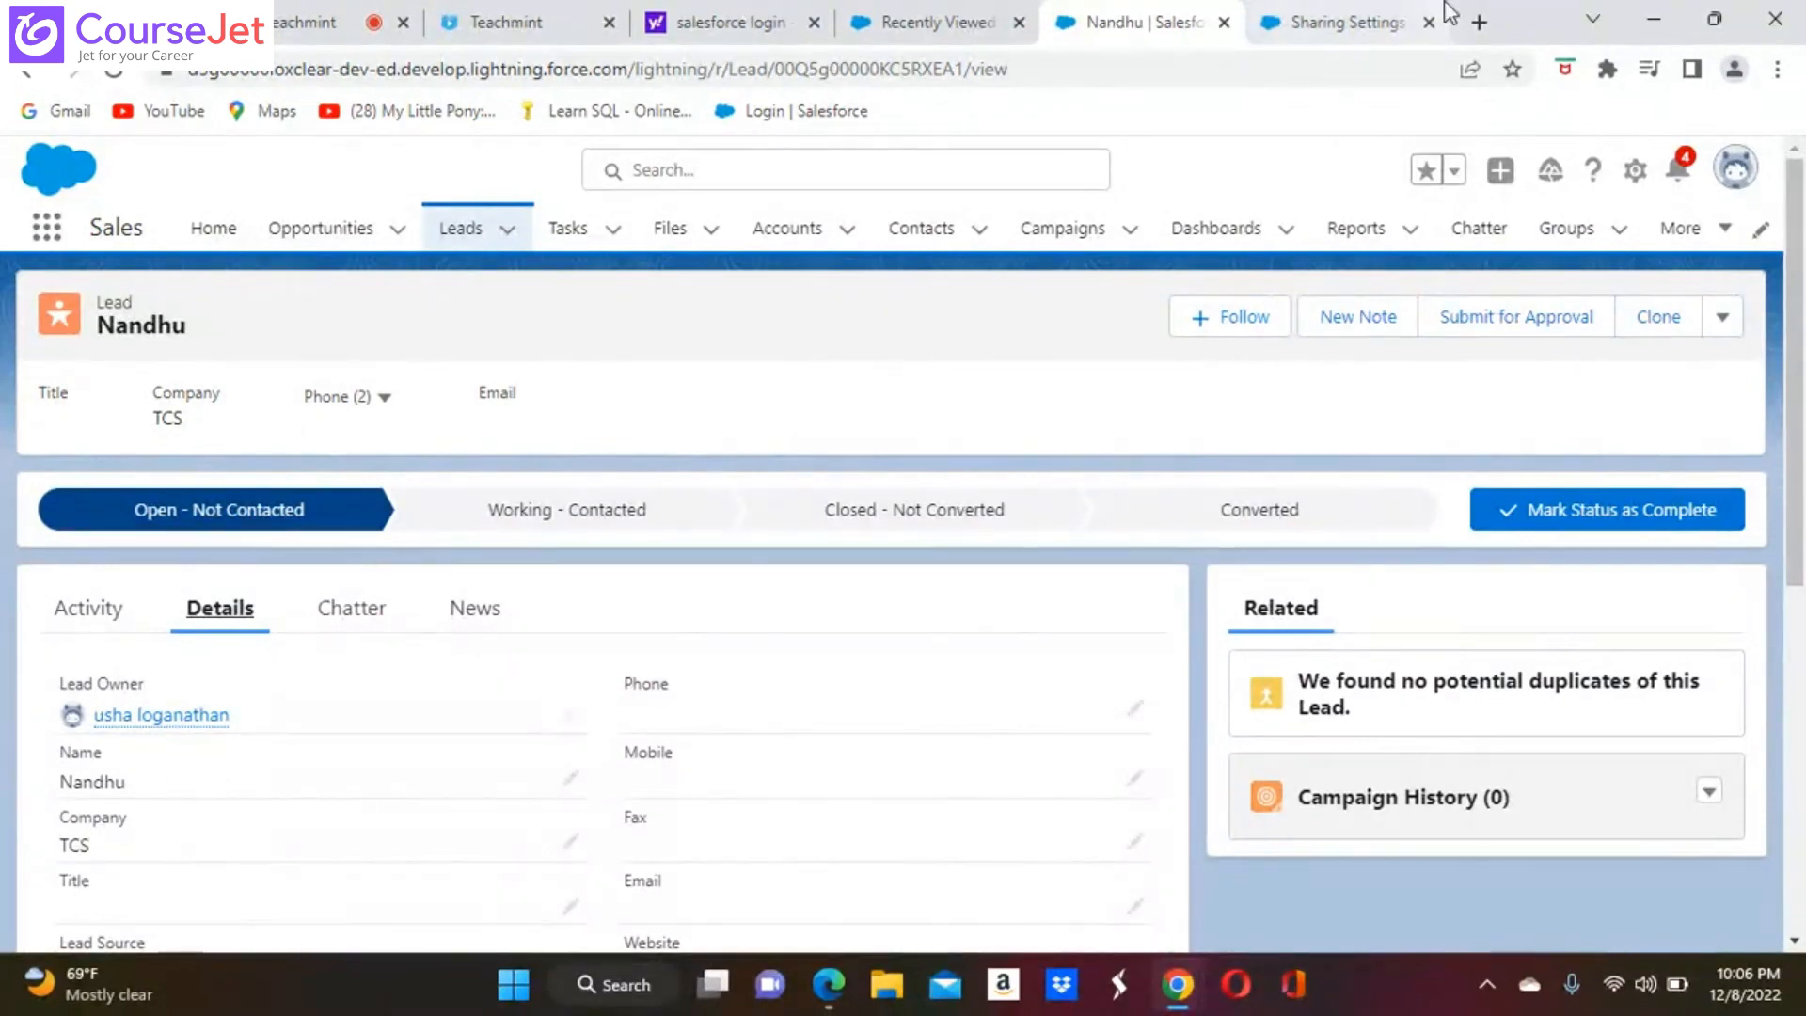
Open the Cases list by searching the available apps and items for "case"
{"action": "left_click", "coordinate": [49, 235]}
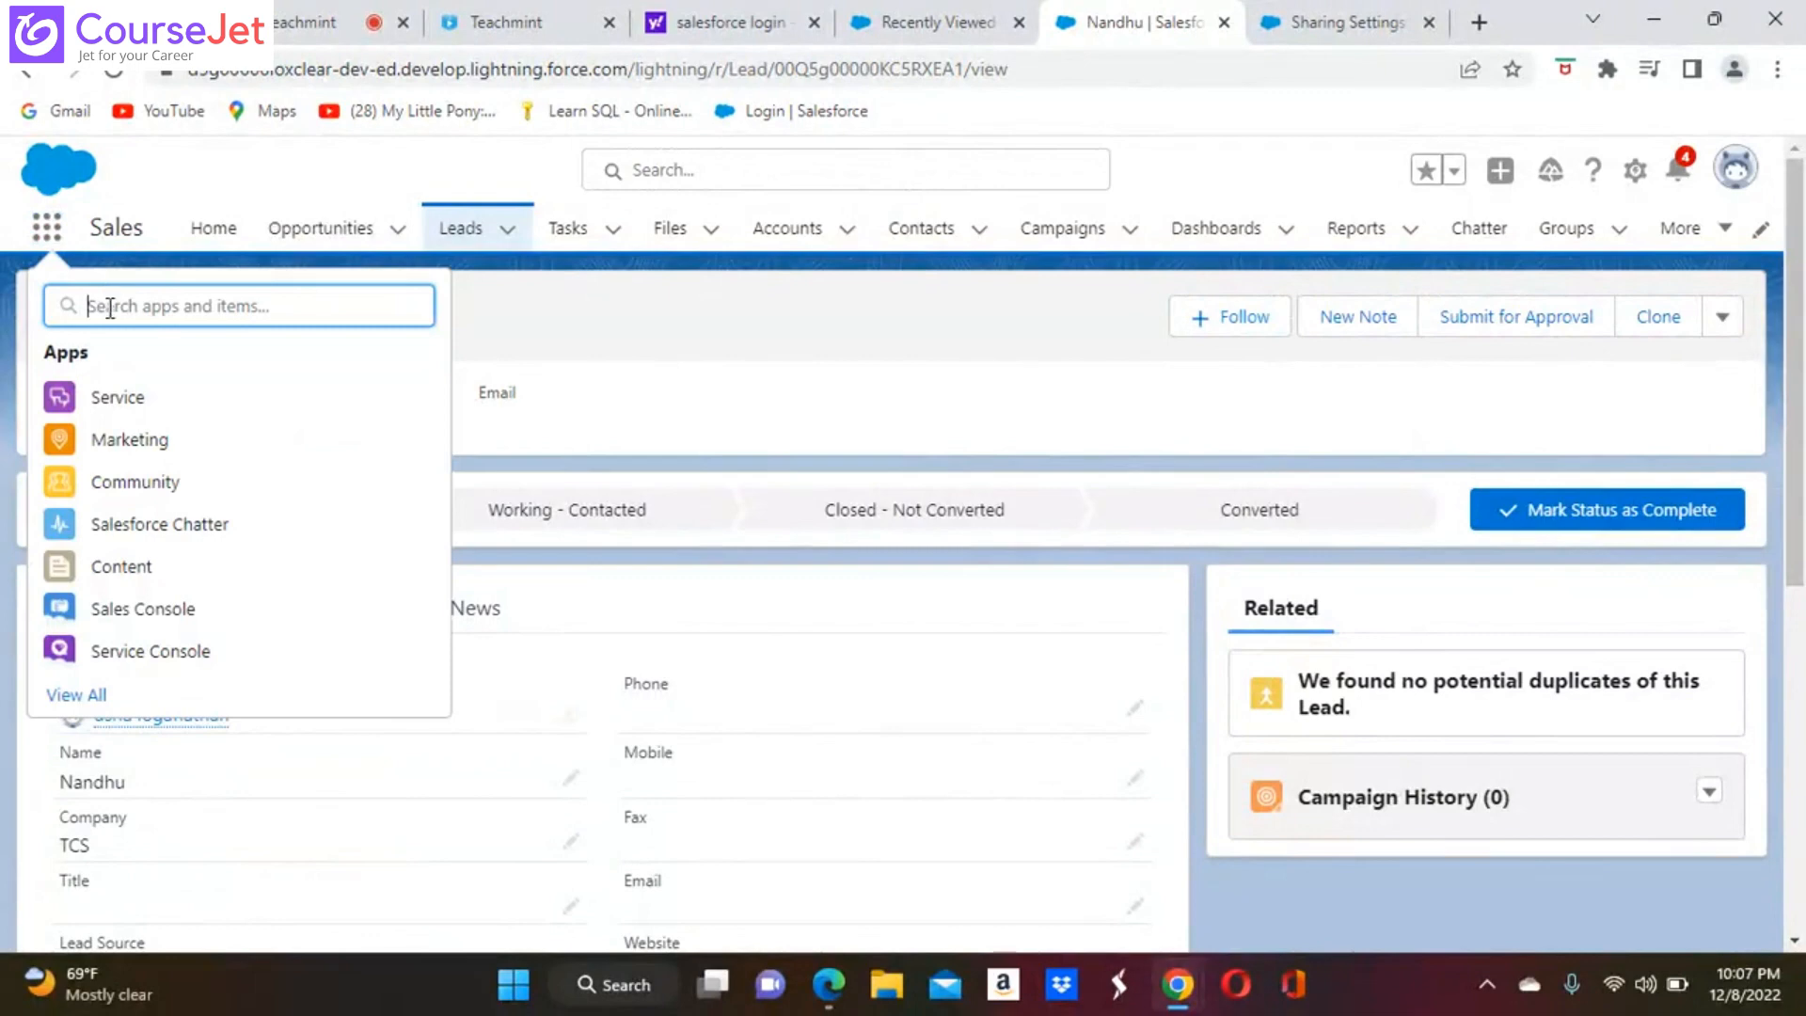
{"action": "type", "text": "ca"}
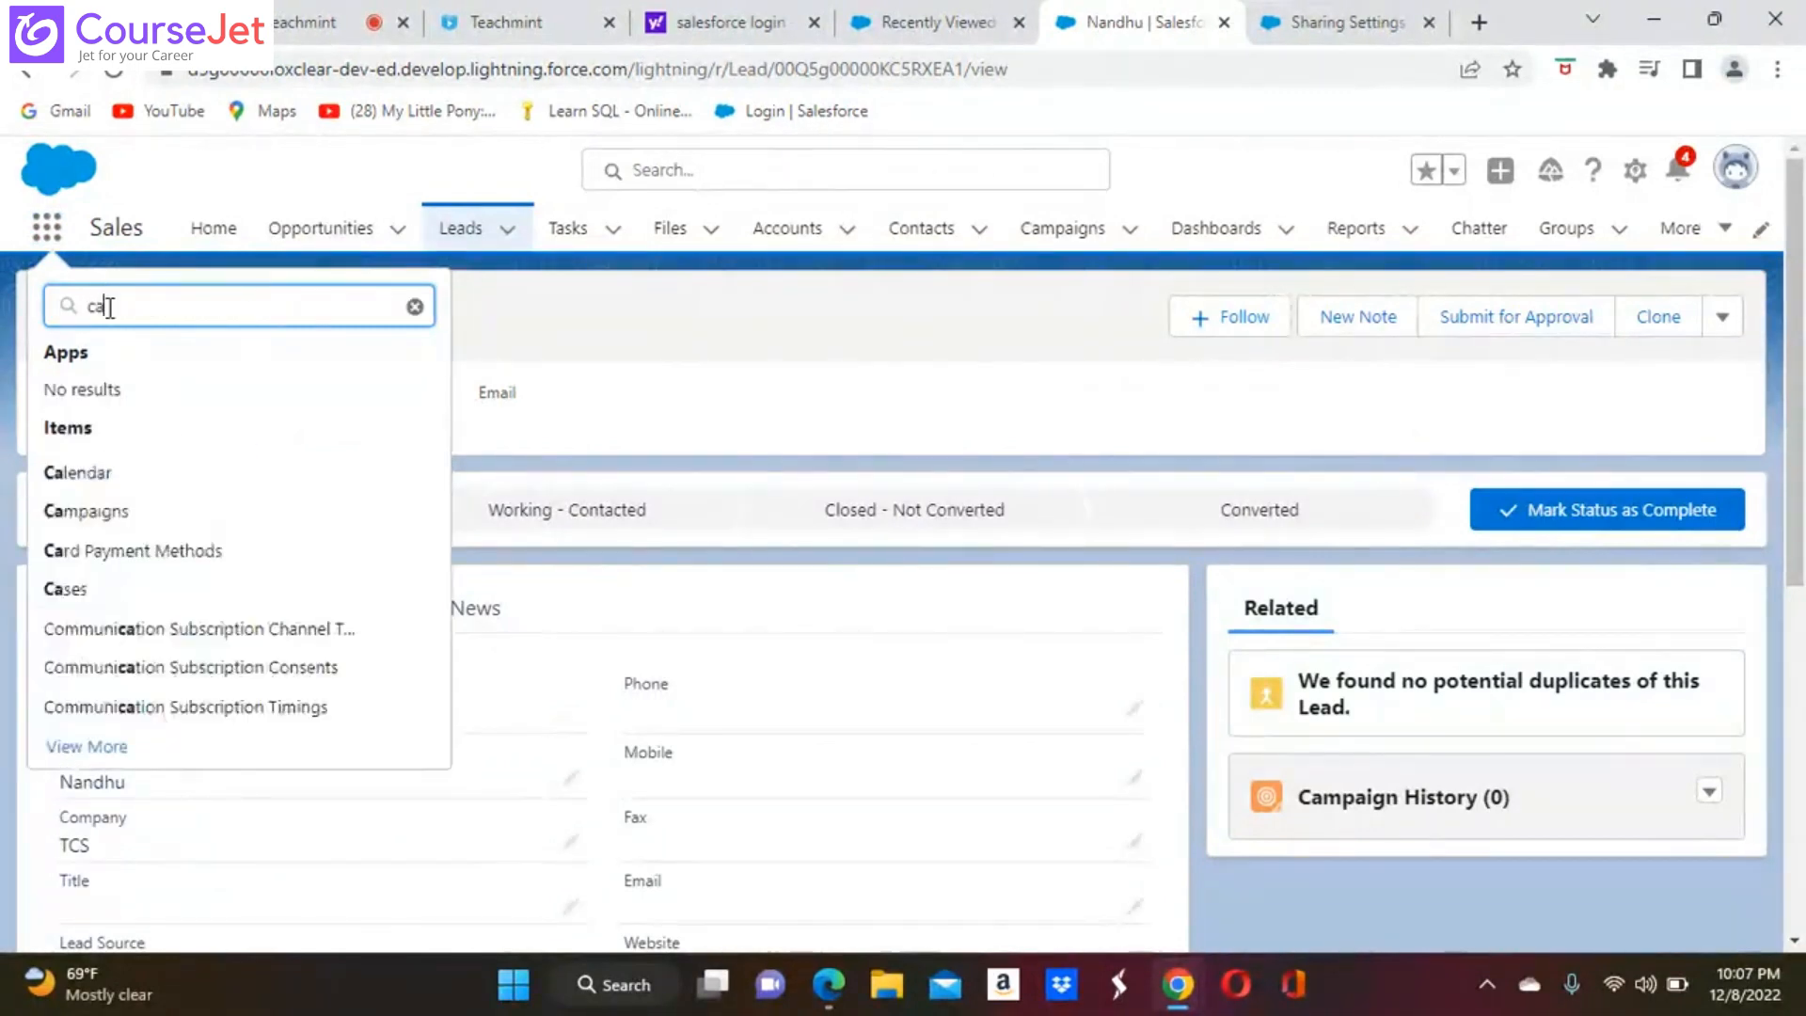
{"action": "type", "text": "se"}
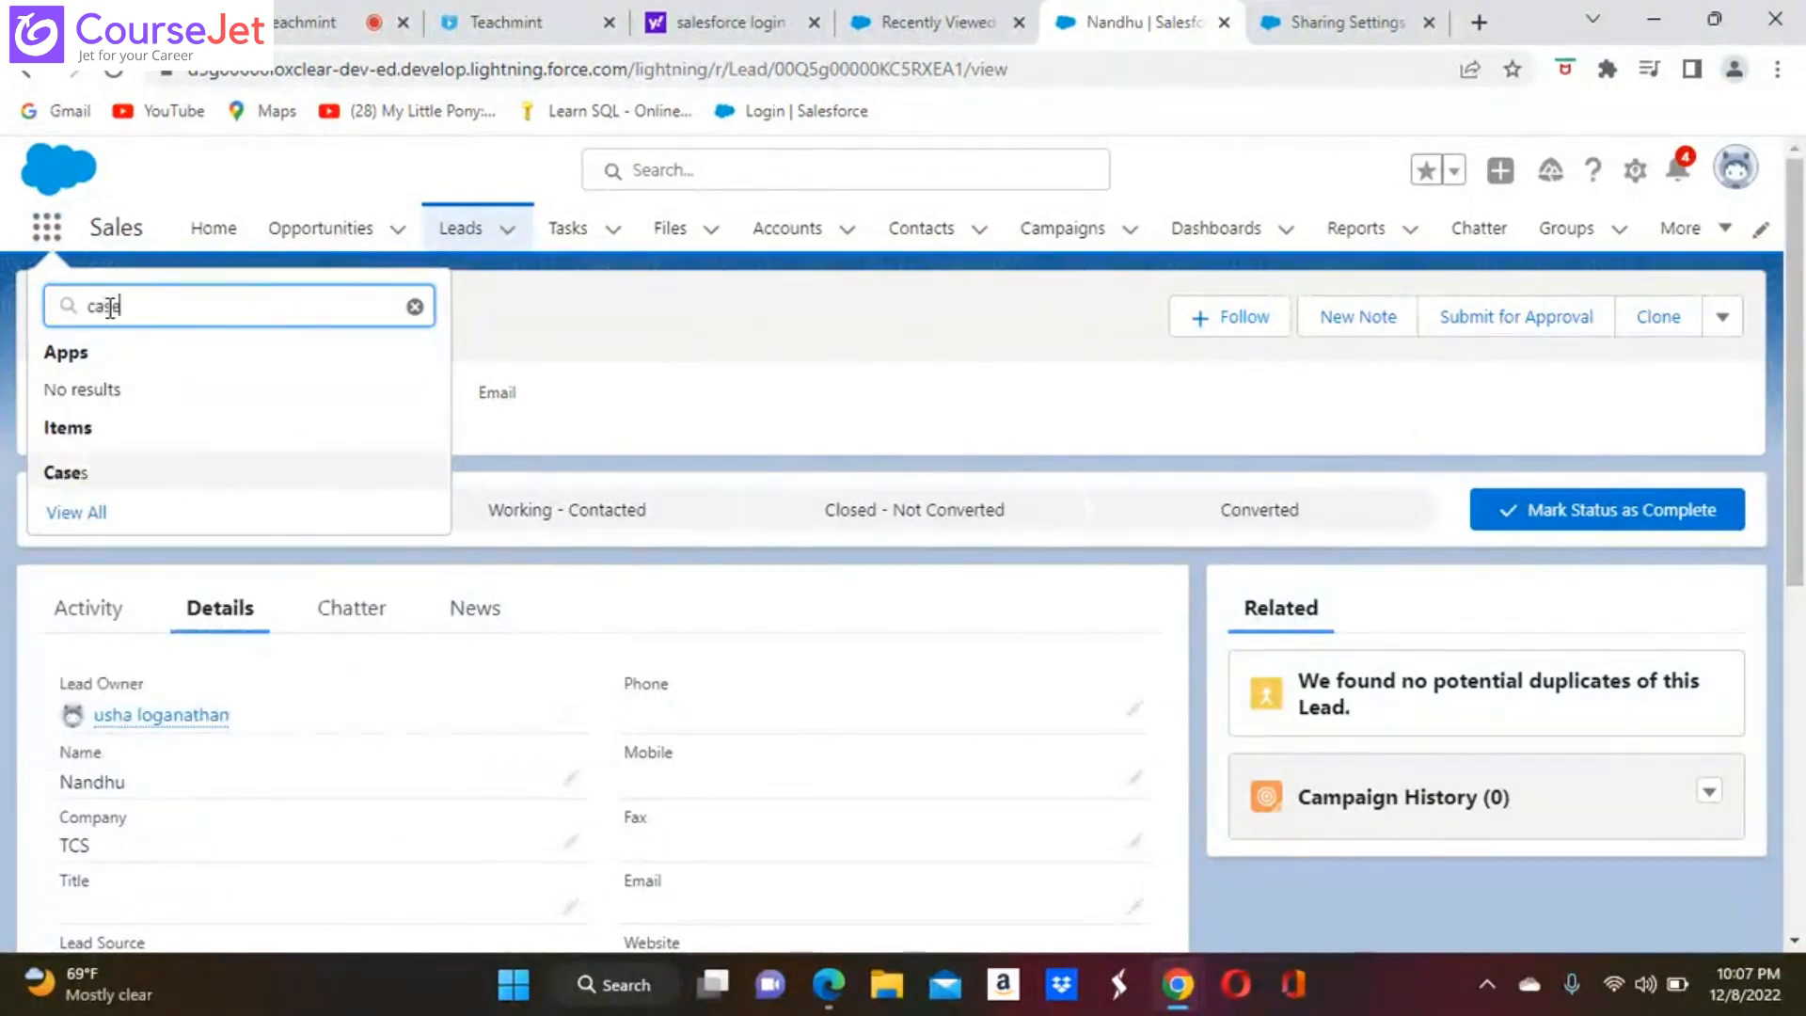
{"action": "left_click", "coordinate": [71, 476]}
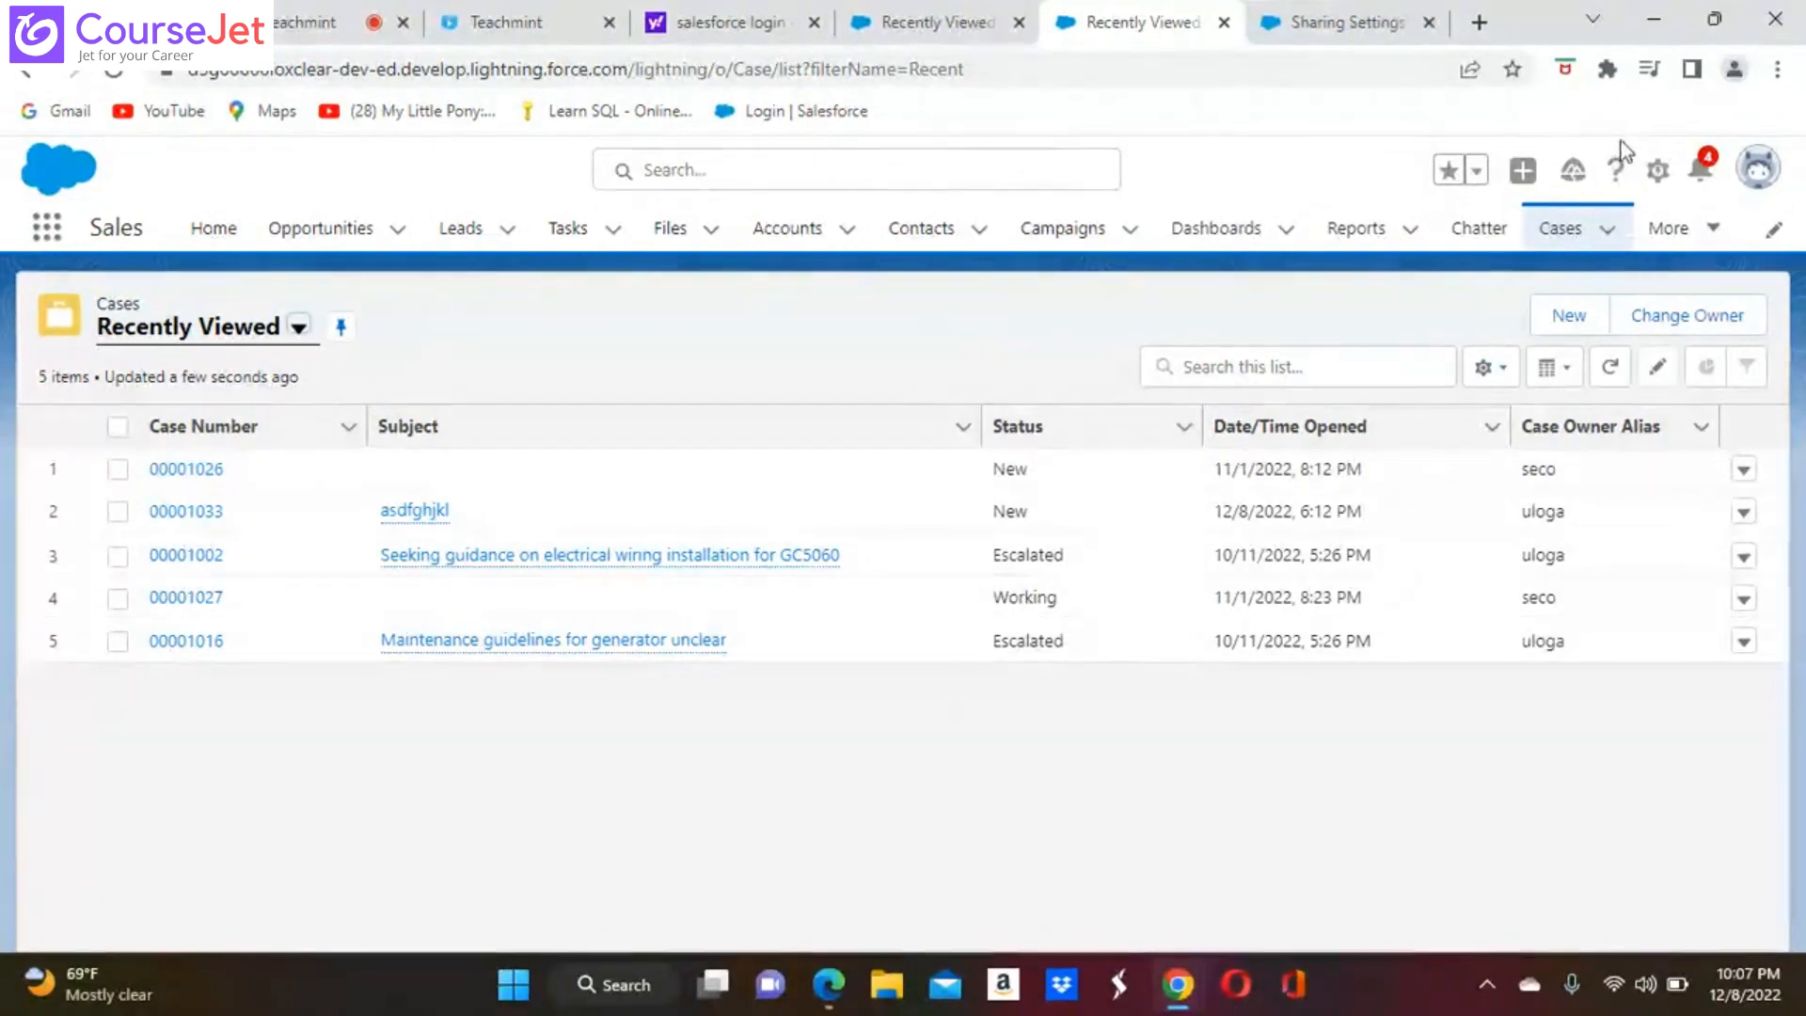
Open Setup from the Cases list and search its settings for "case"
{"action": "left_click", "coordinate": [1658, 170]}
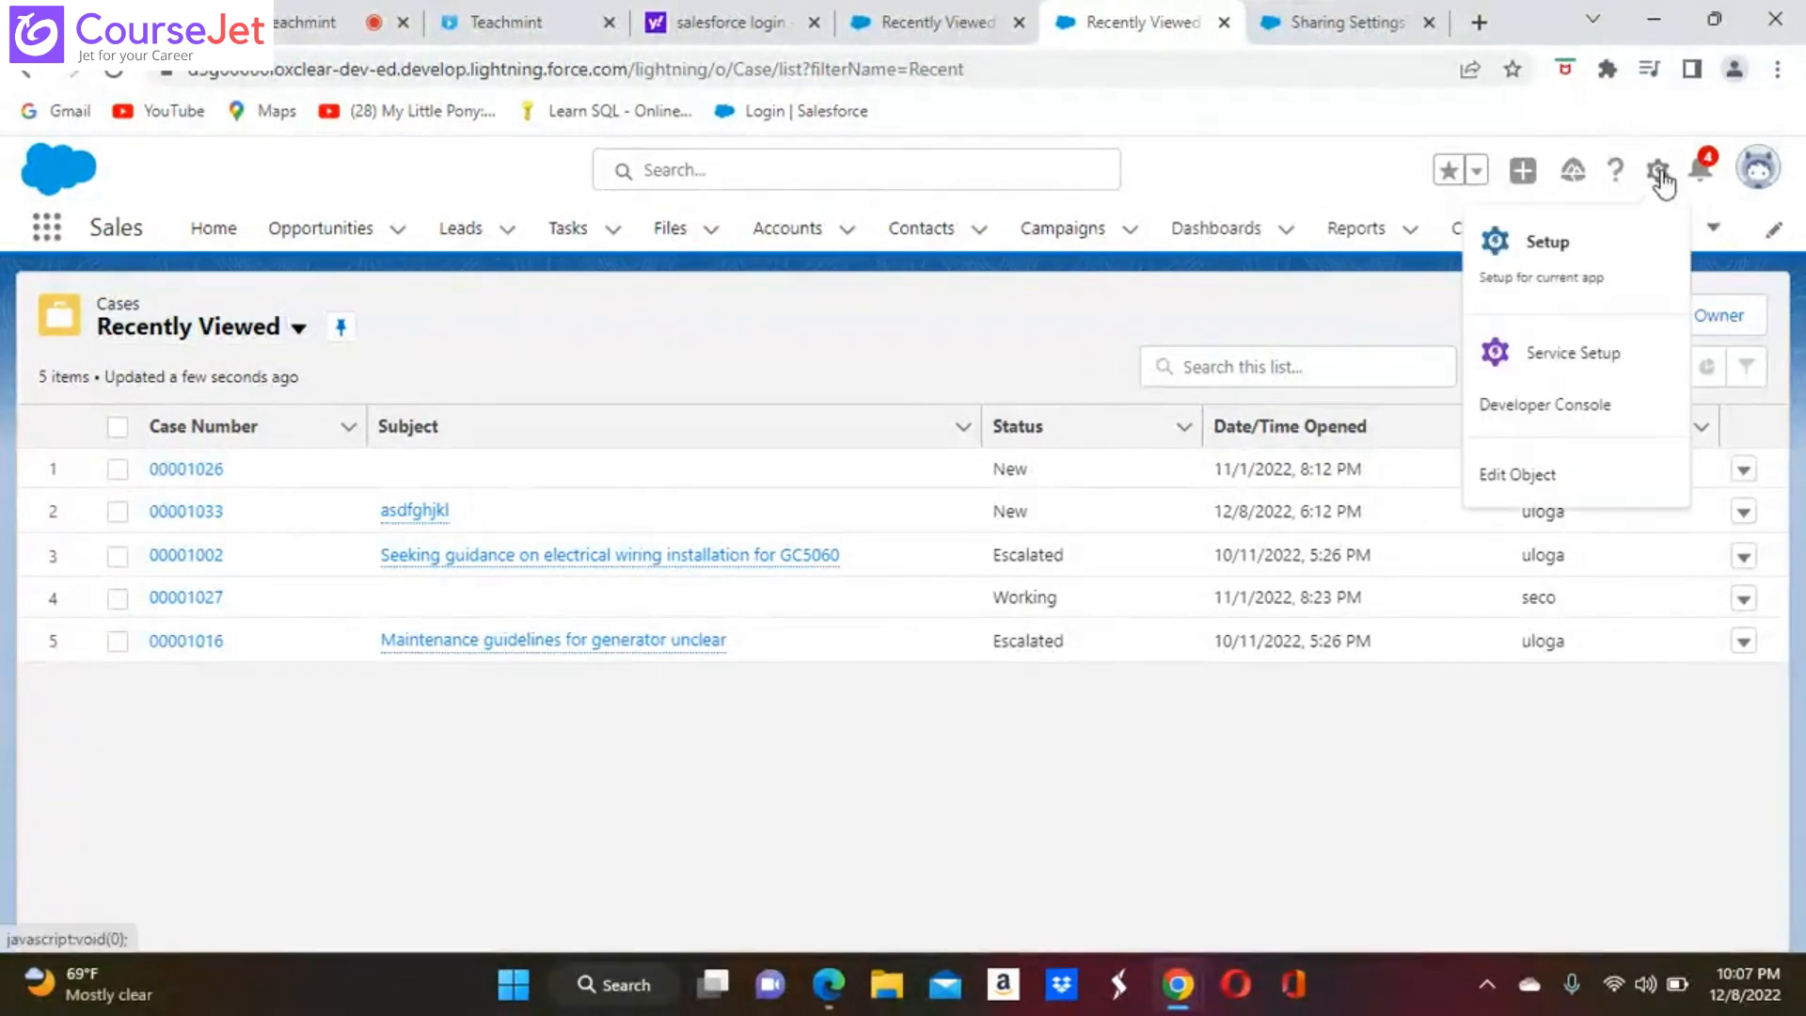
{"action": "left_click", "coordinate": [1557, 252]}
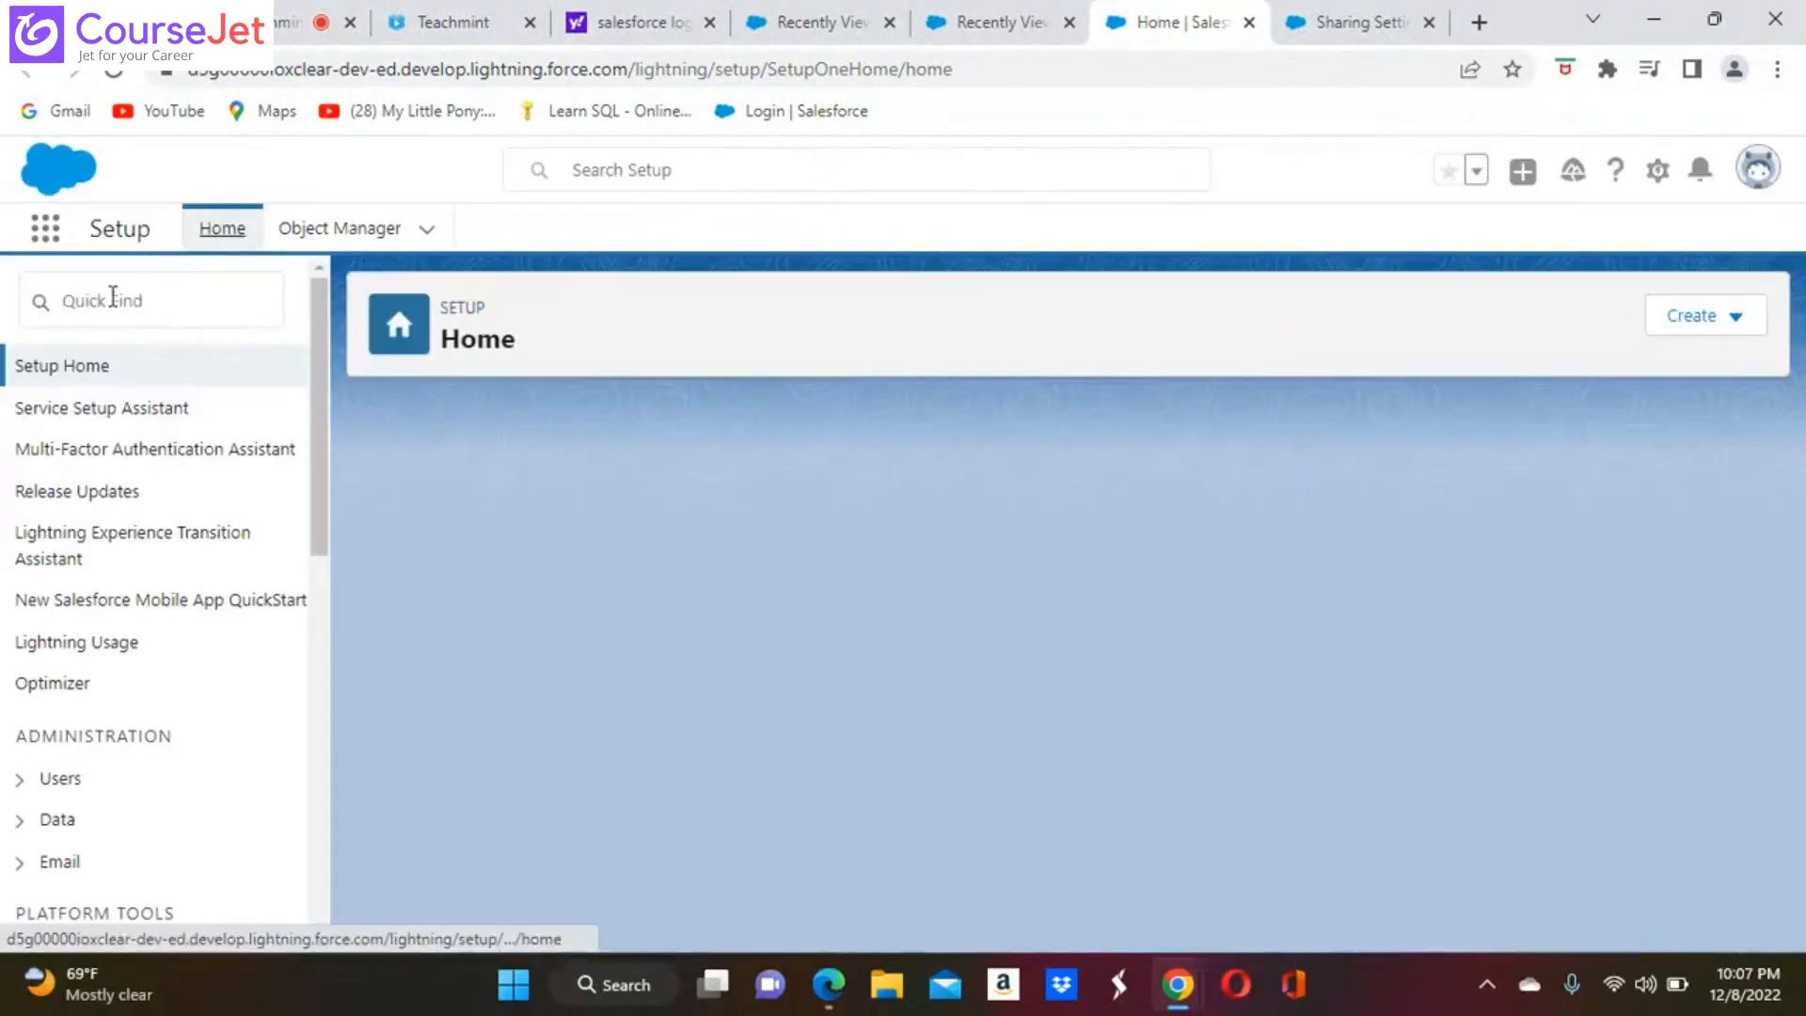
{"action": "left_click", "coordinate": [113, 298]}
{"action": "type", "text": "dase"}
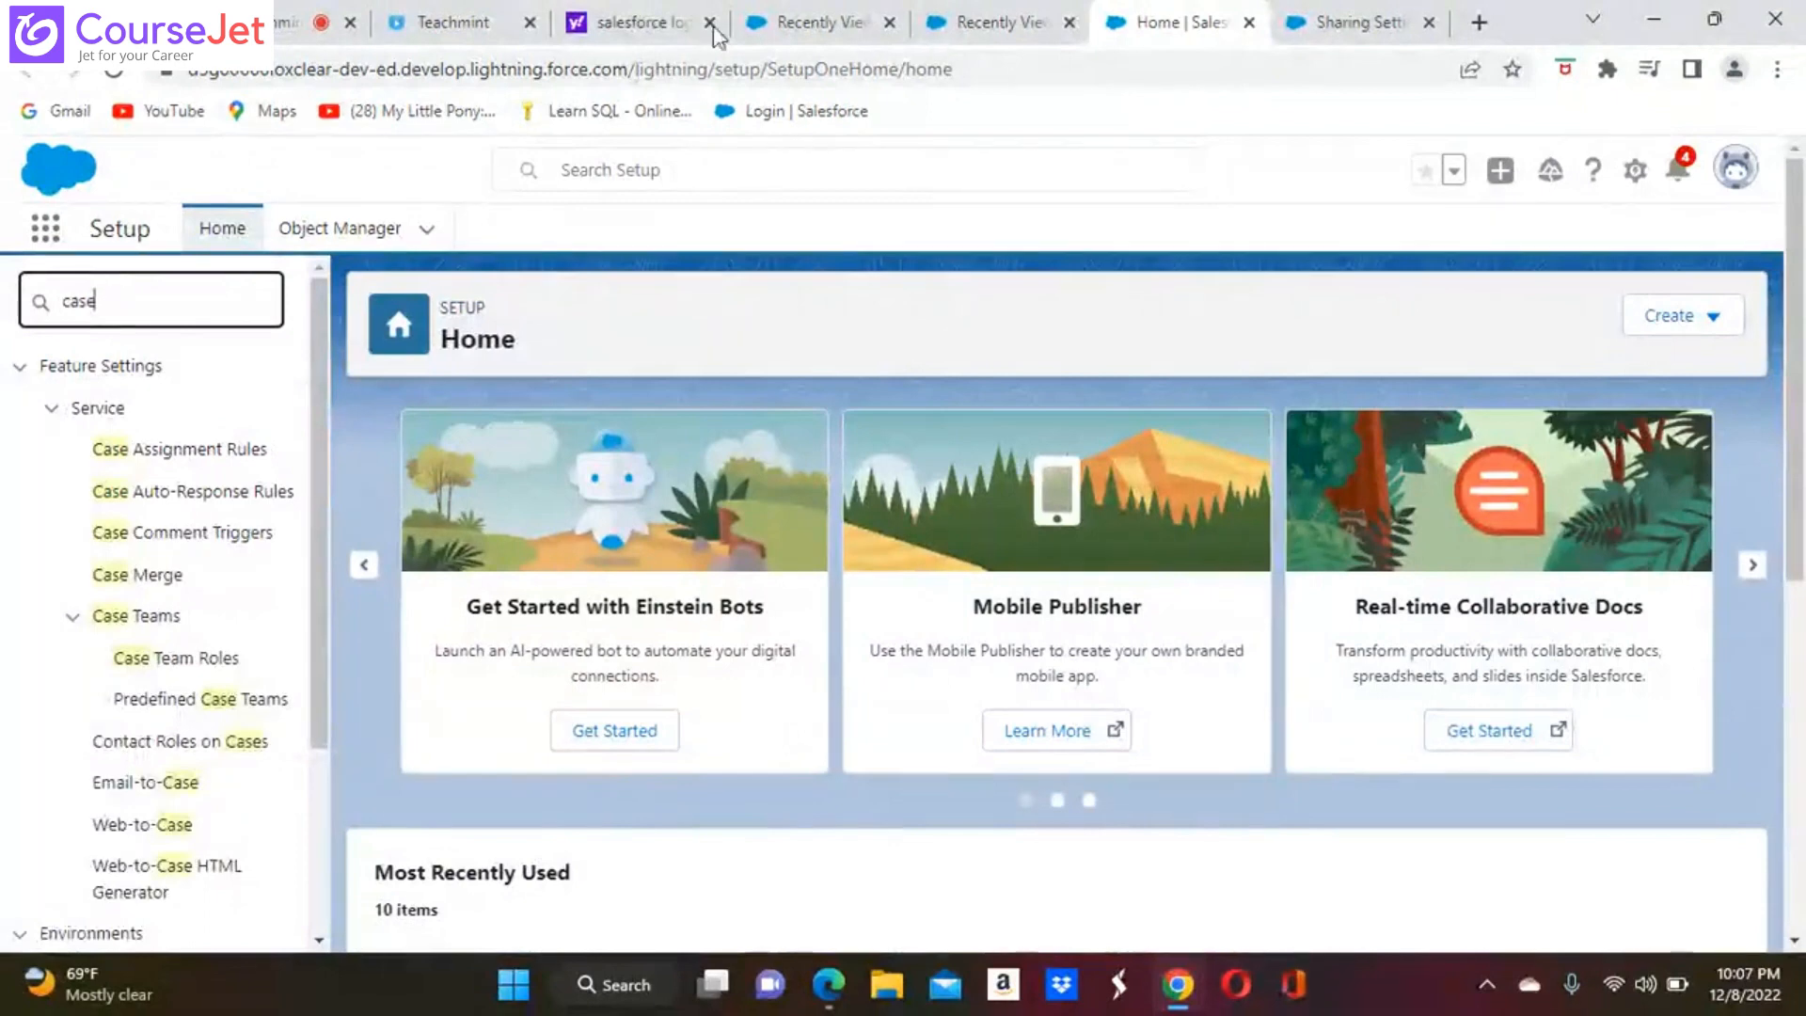
Close the browser tabs with the Cases list, the Delivery Agents list and Sharing Settings, keeping Setup open
{"action": "left_click", "coordinate": [1069, 22]}
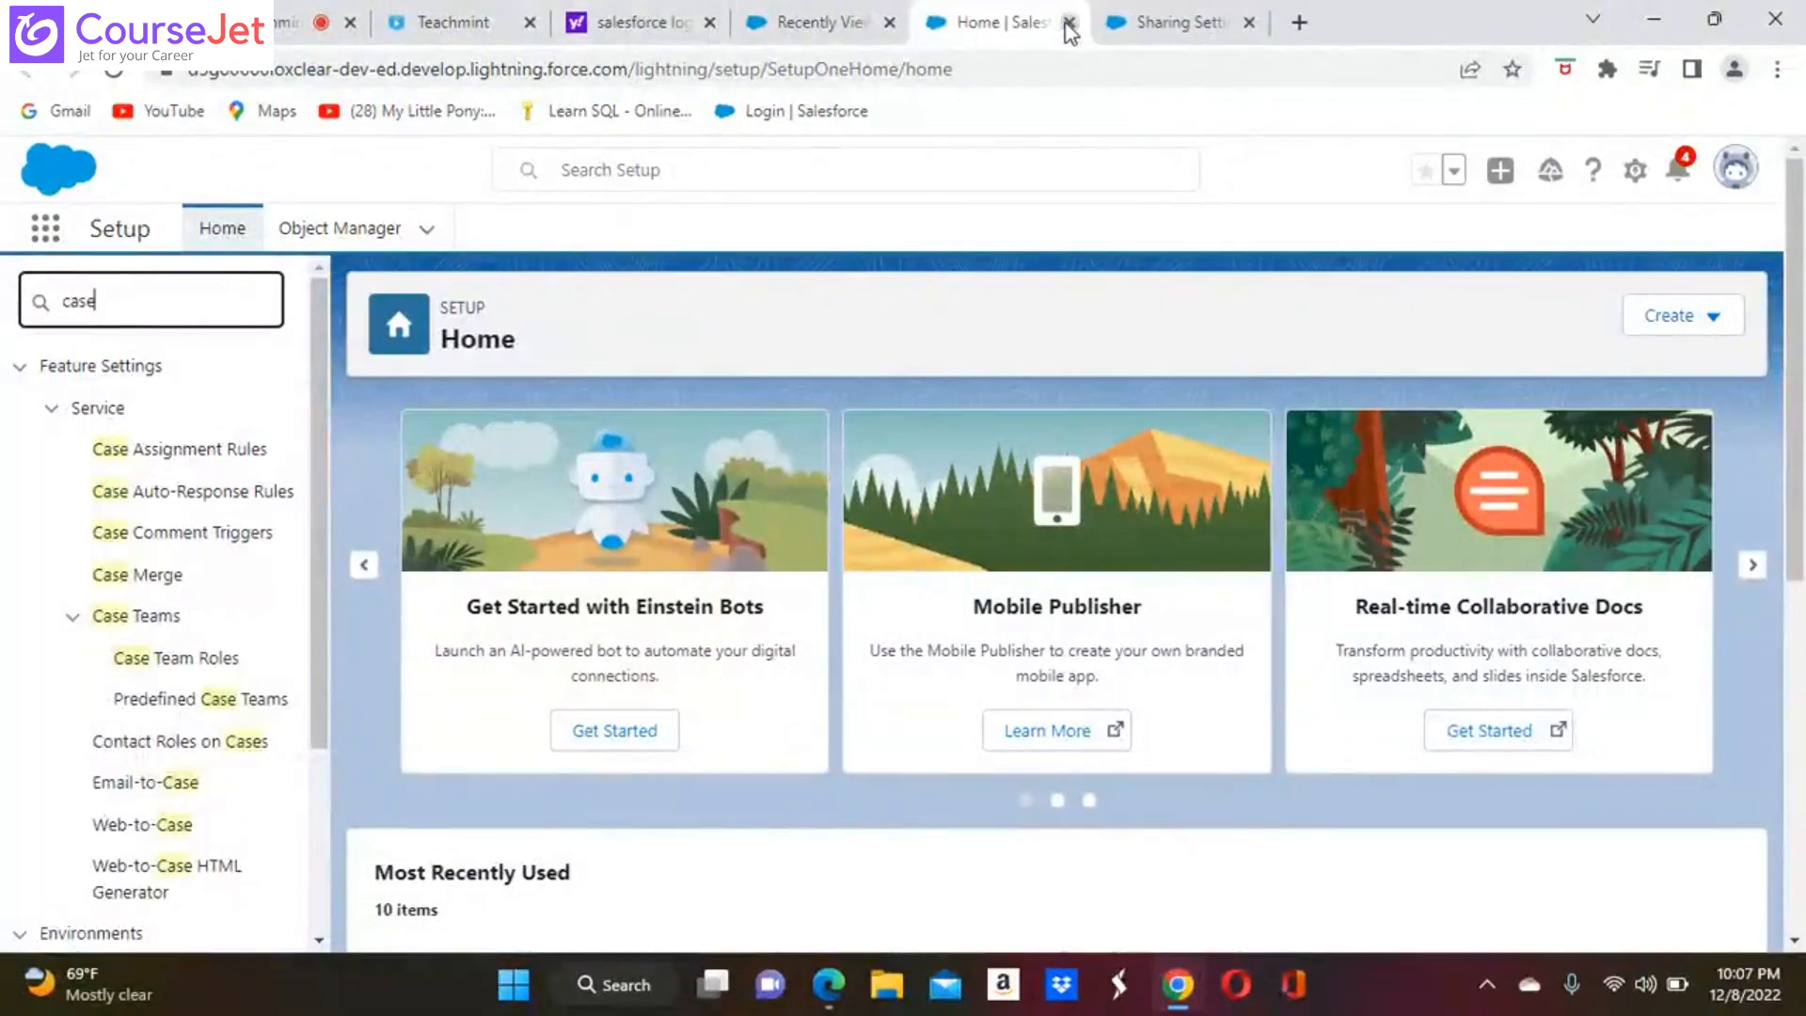
{"action": "left_click", "coordinate": [901, 24]}
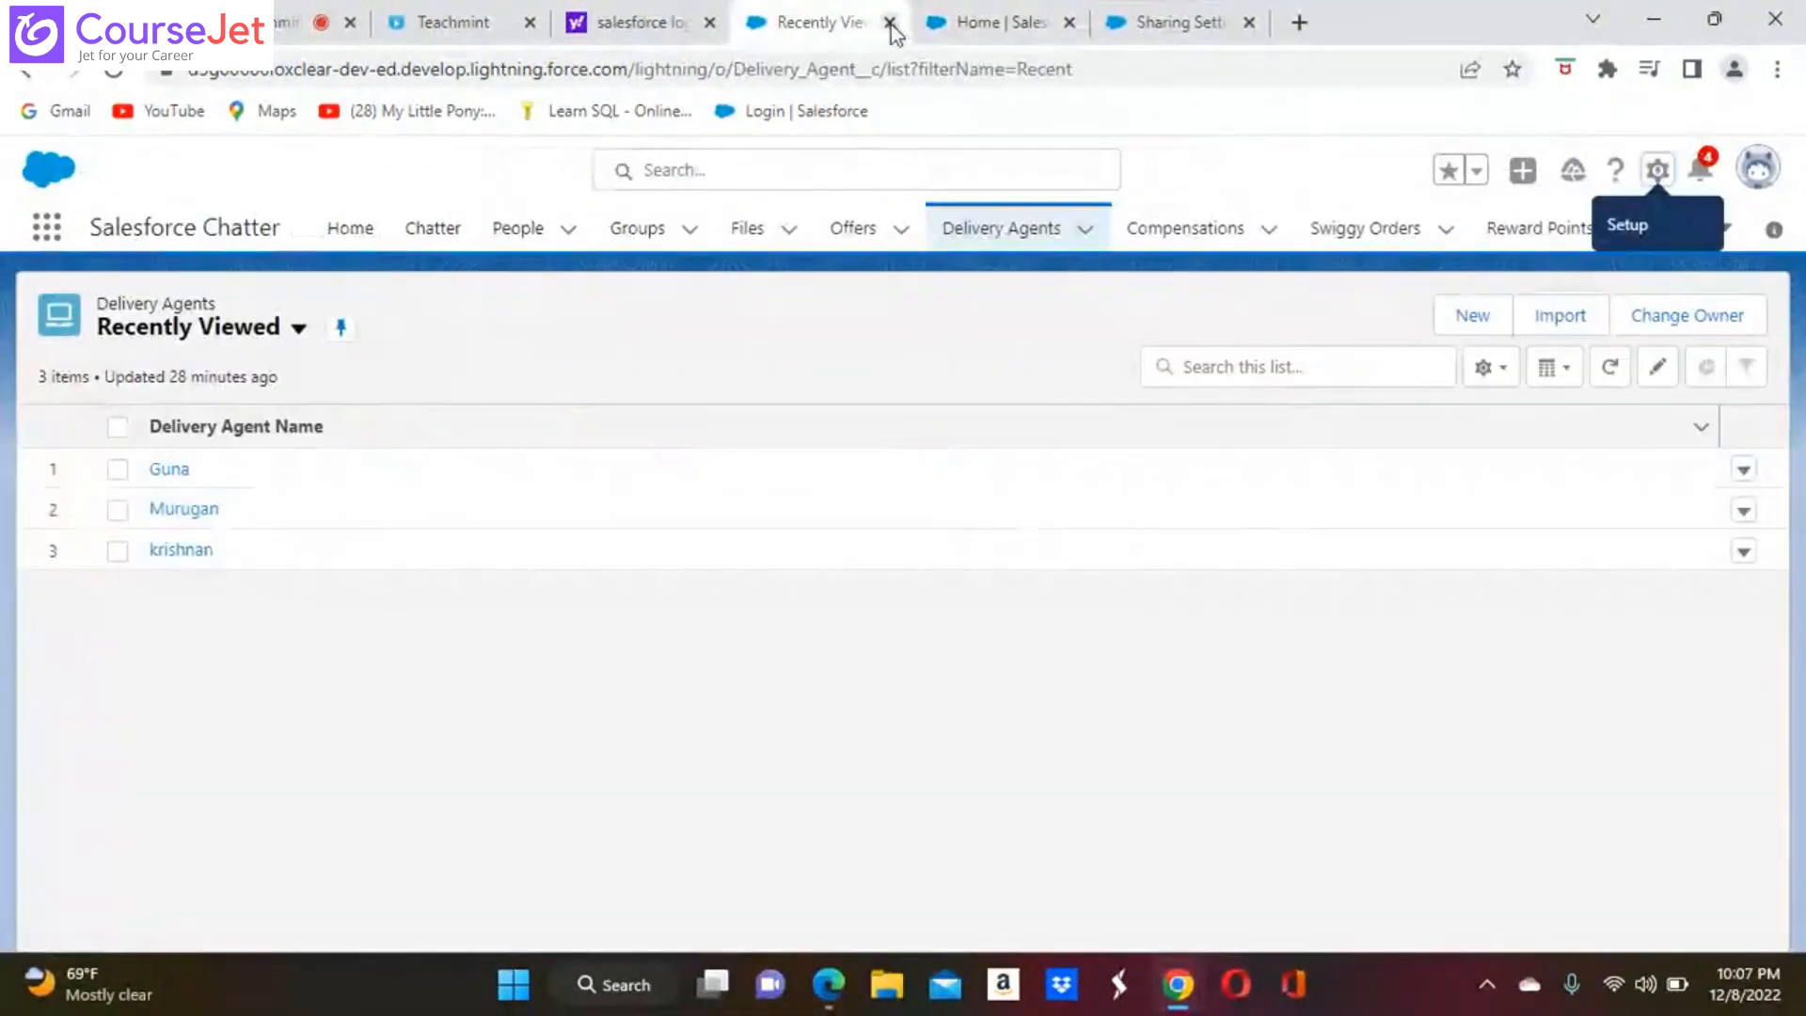
{"action": "left_click", "coordinate": [889, 23]}
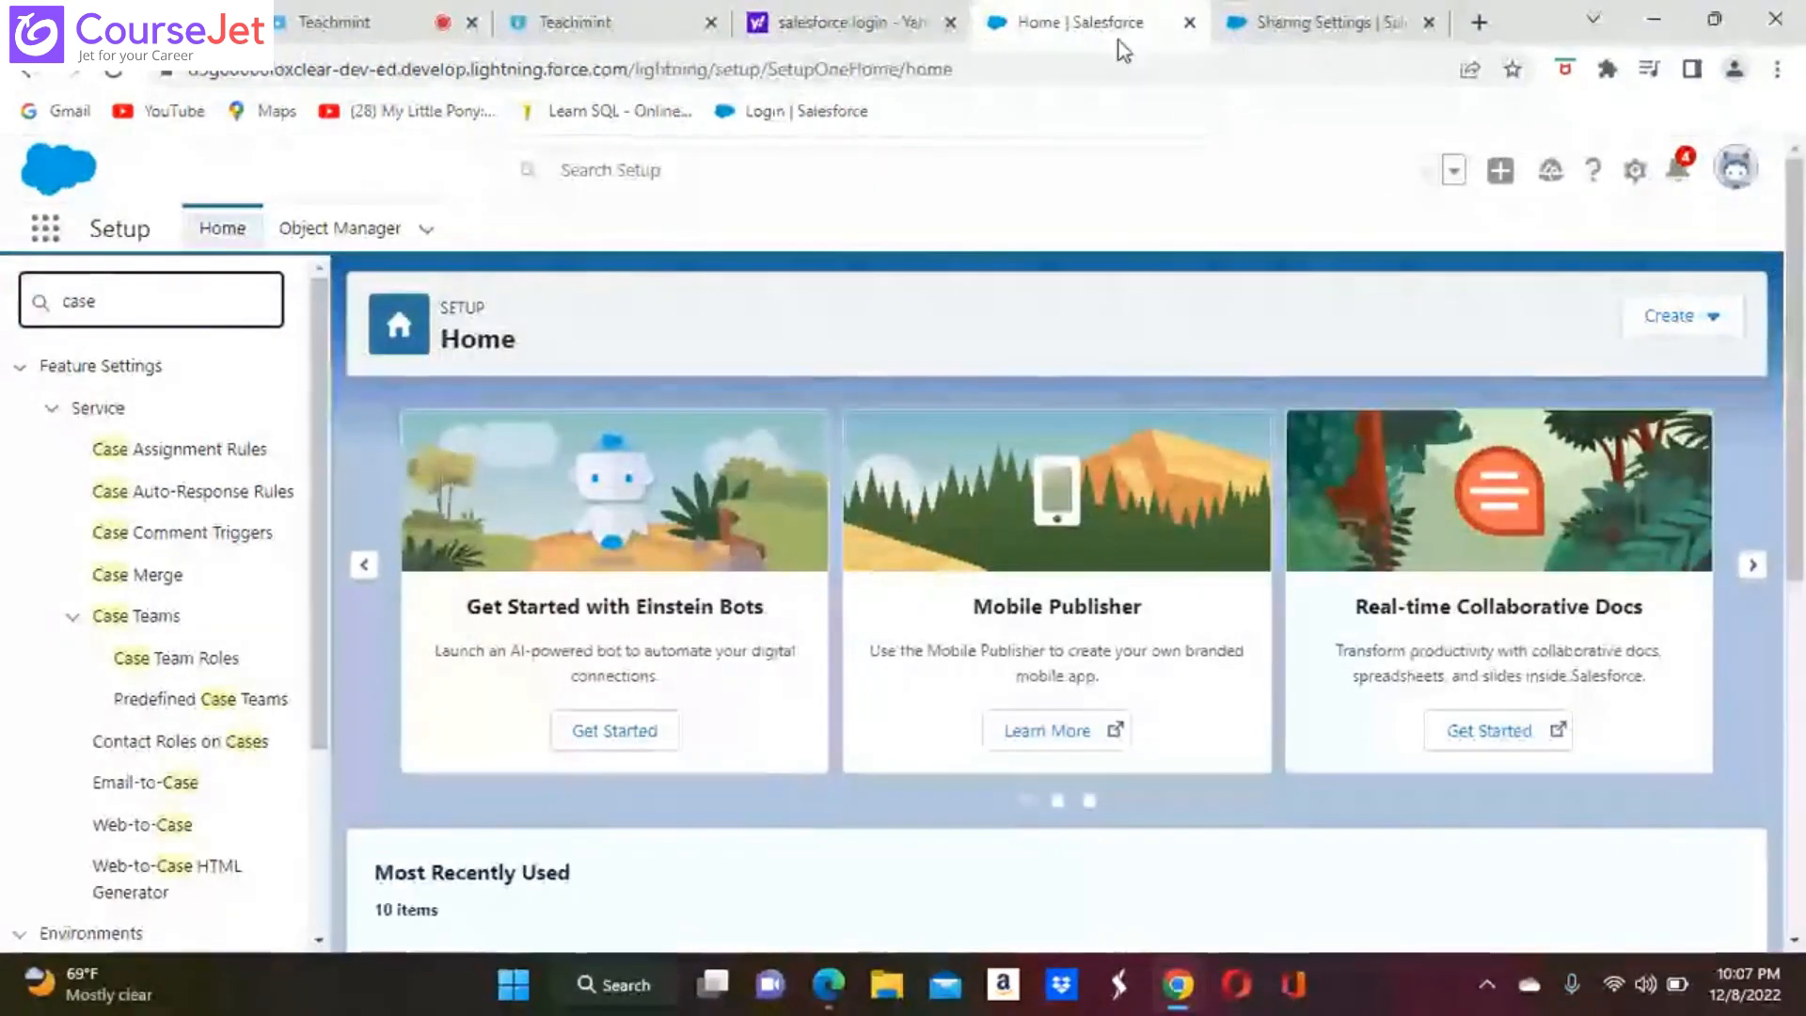
{"action": "left_click", "coordinate": [1429, 22]}
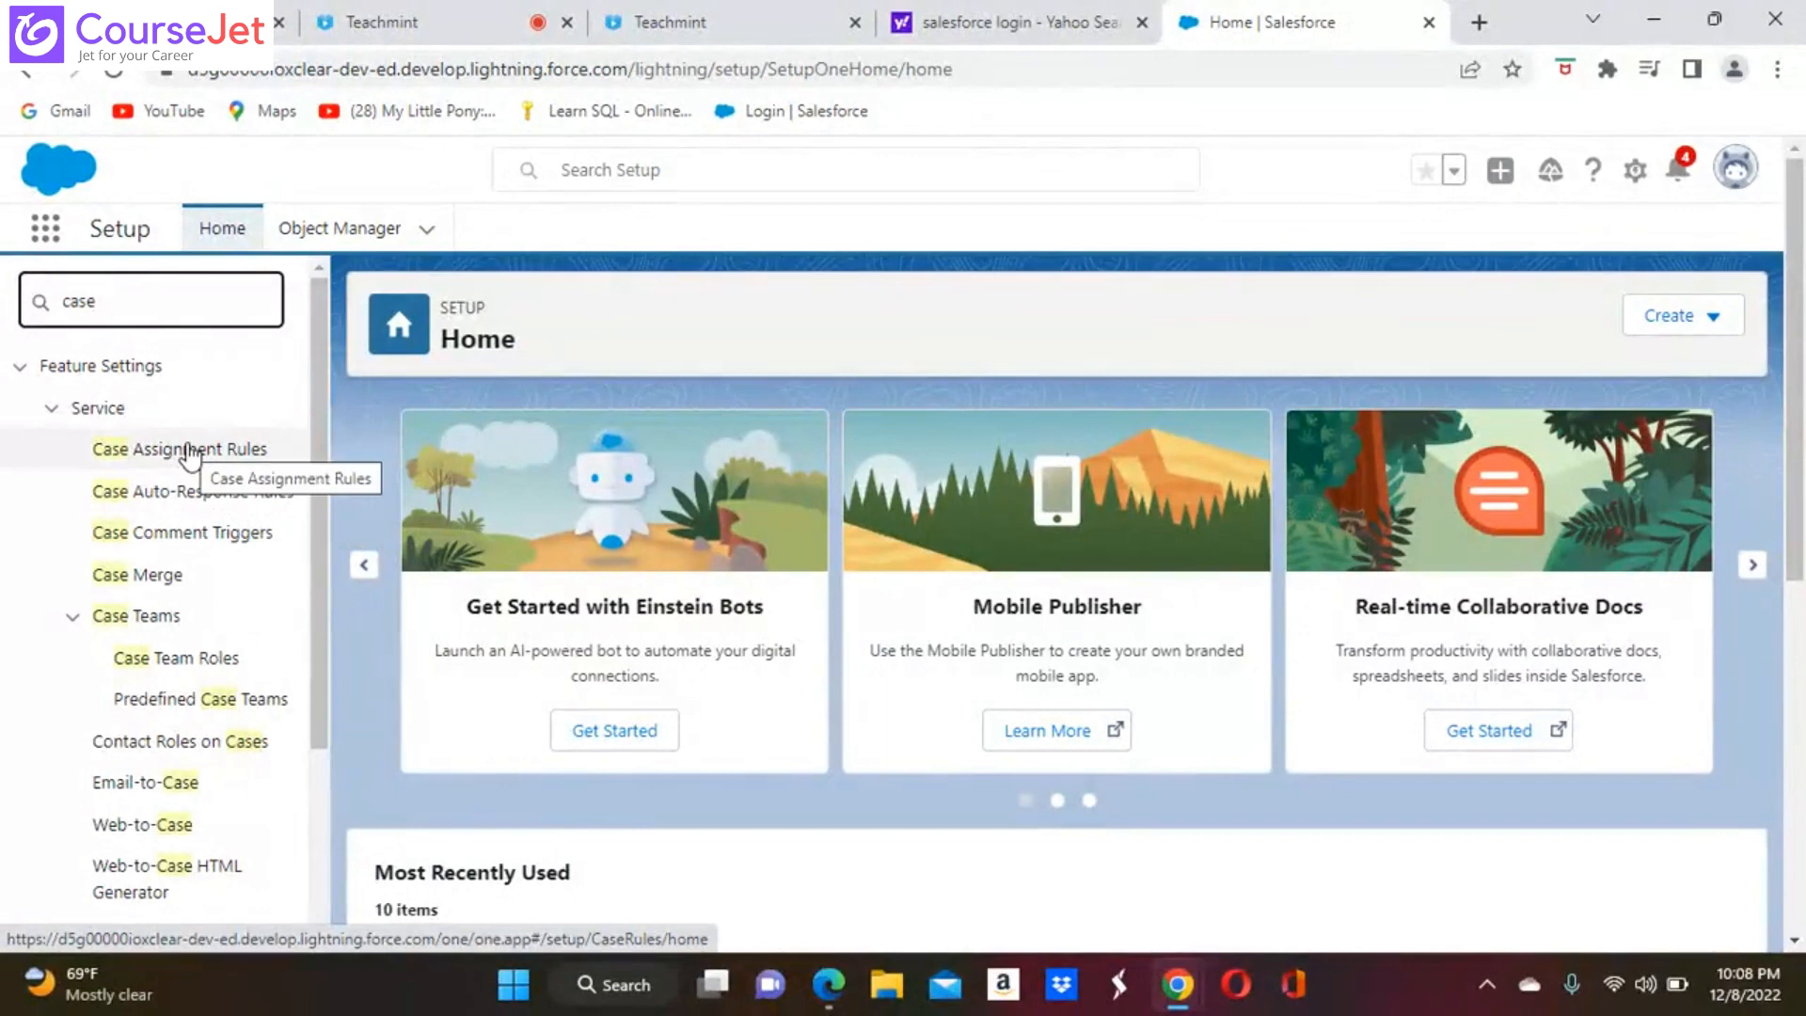
Create a case auto-response rule named Auto Response, make it active, and save it
{"action": "left_click", "coordinate": [202, 497]}
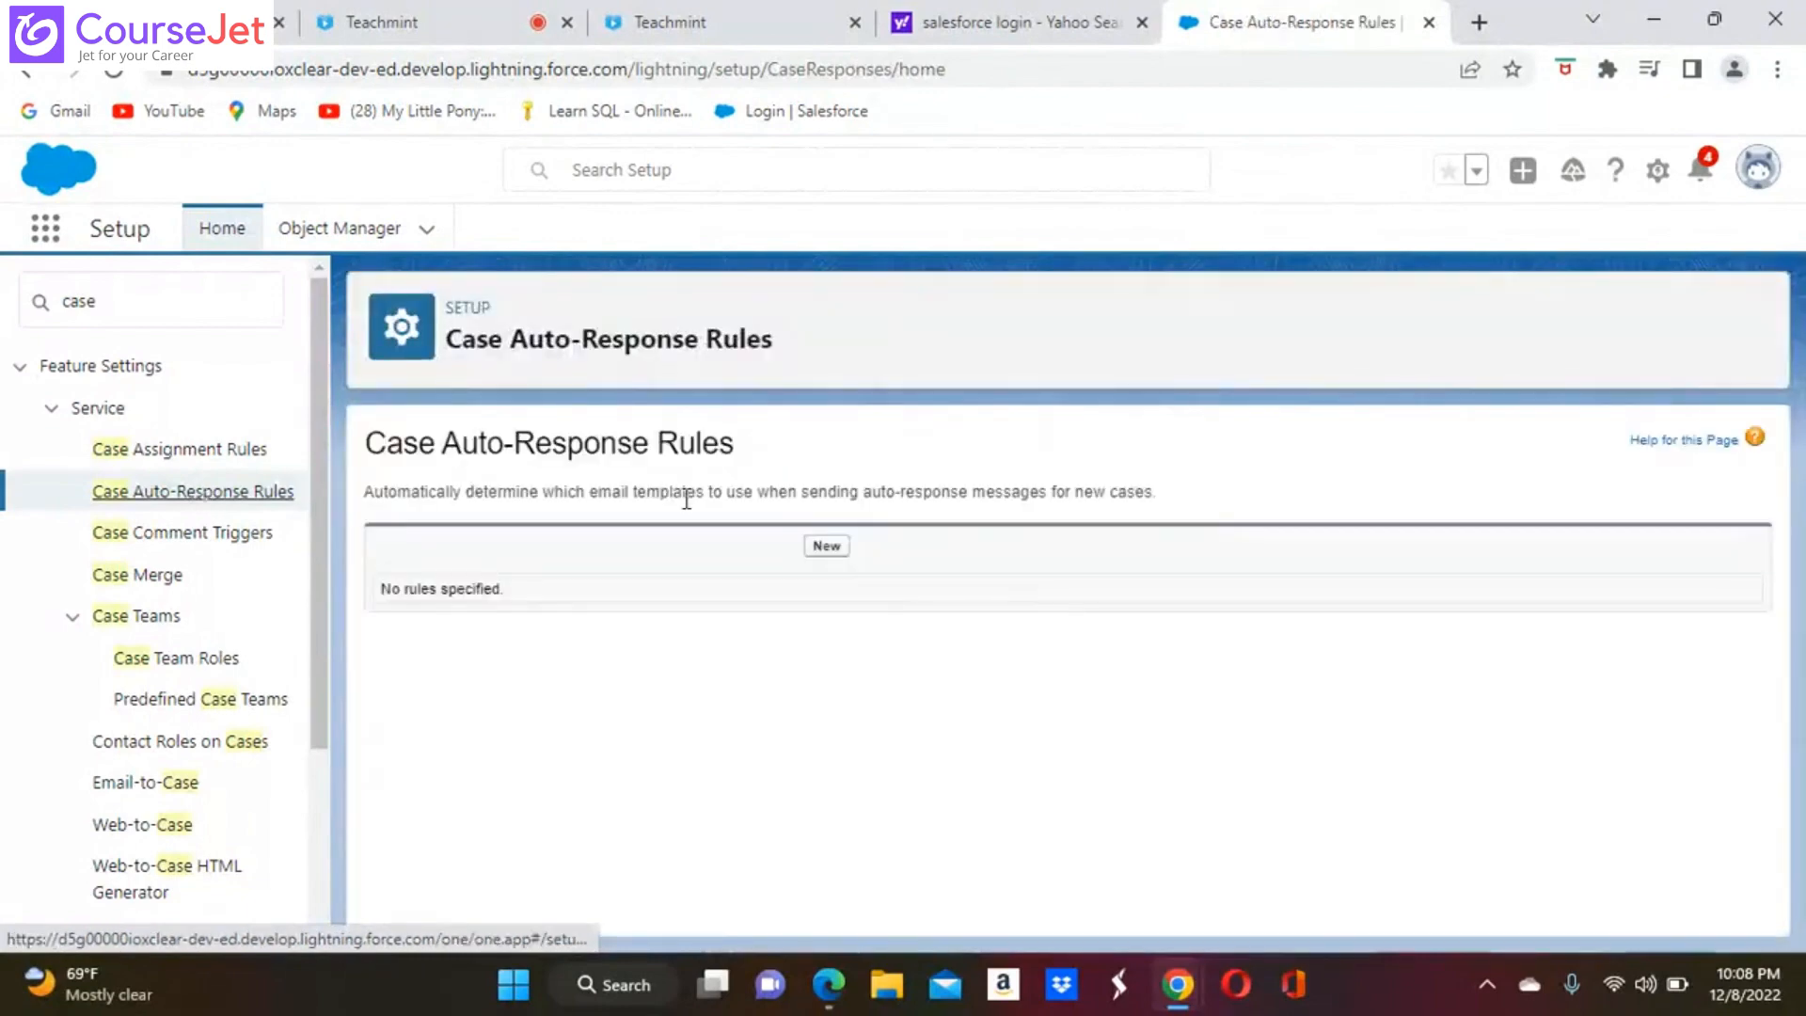
{"action": "left_click", "coordinate": [827, 553]}
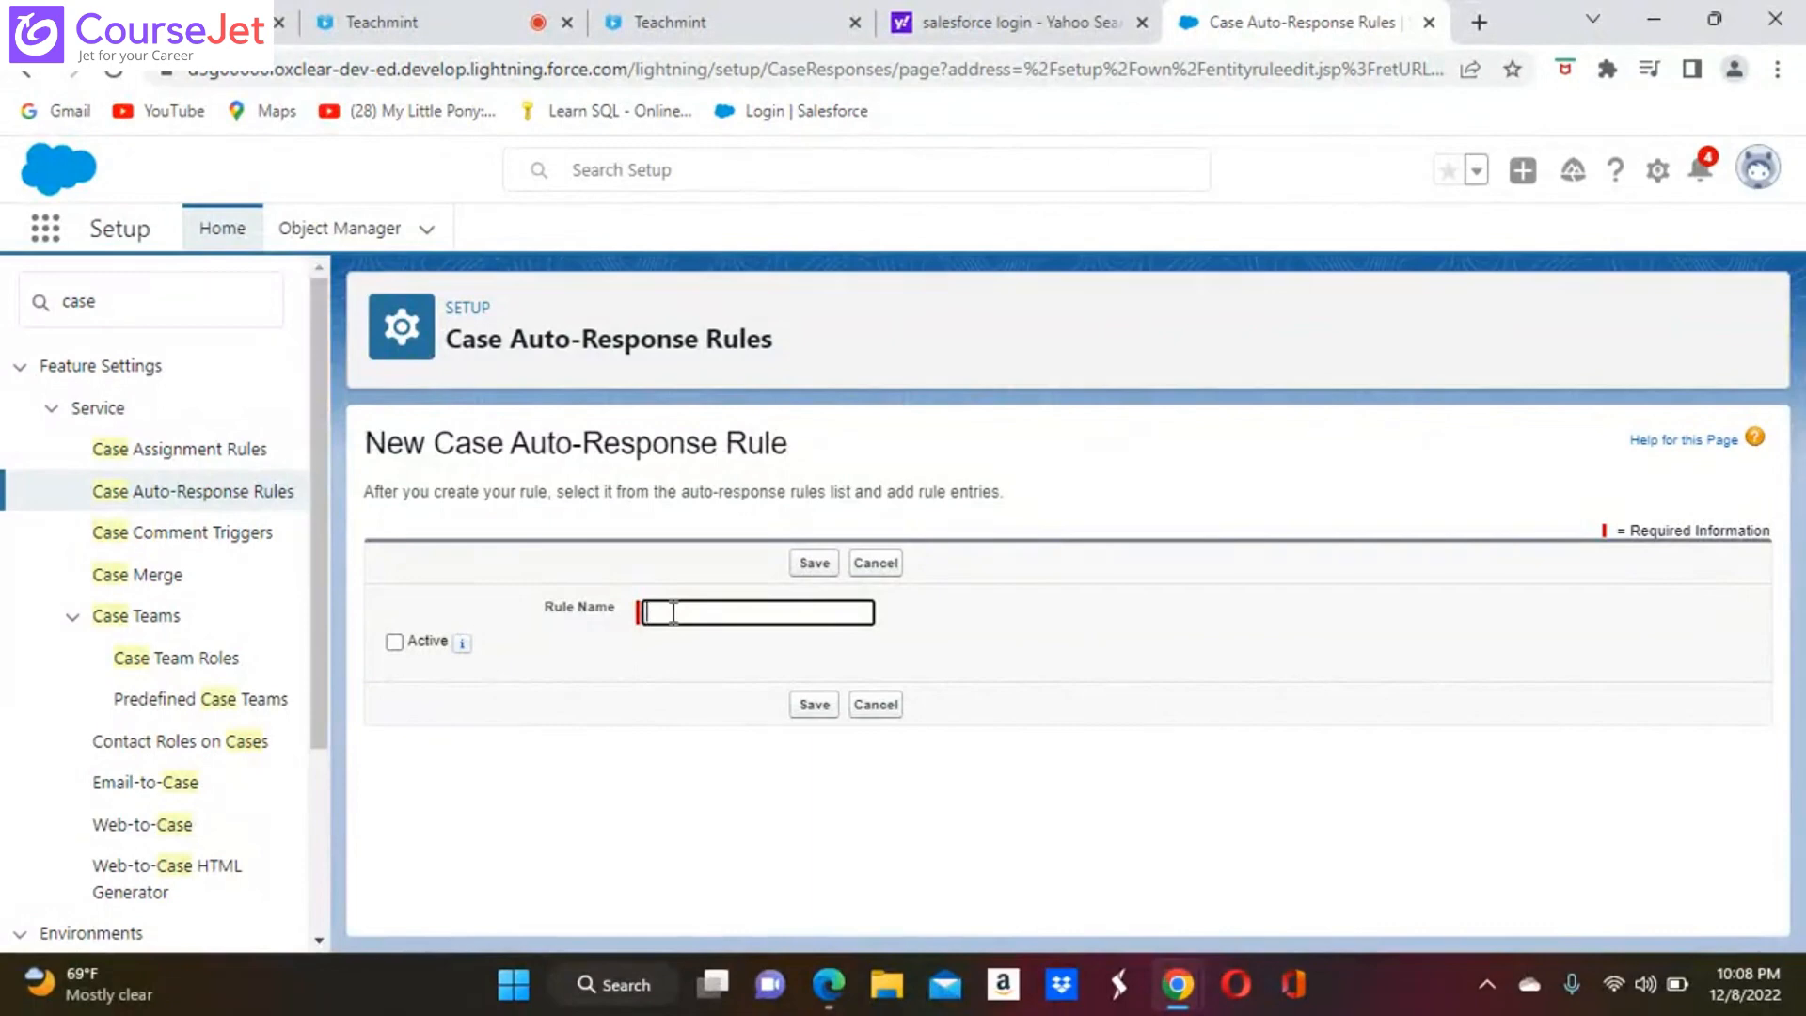
{"action": "type", "text": "Auto Response"}
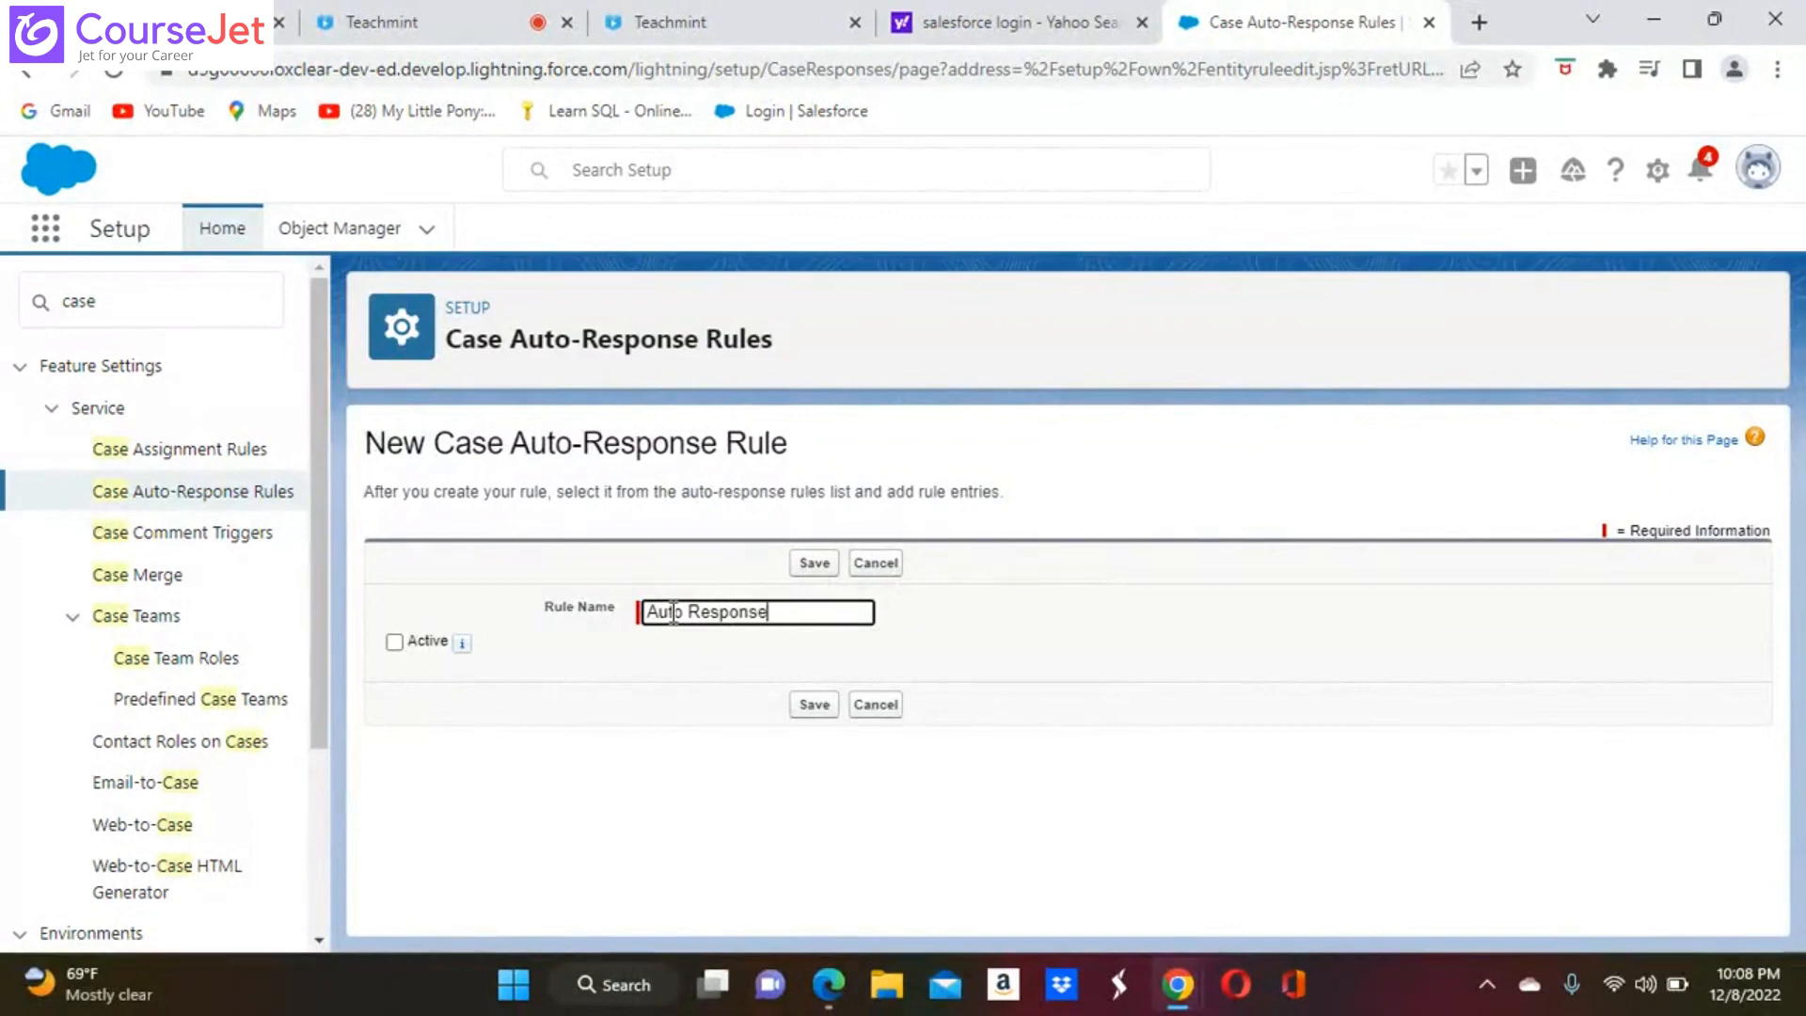
{"action": "left_click", "coordinate": [394, 643]}
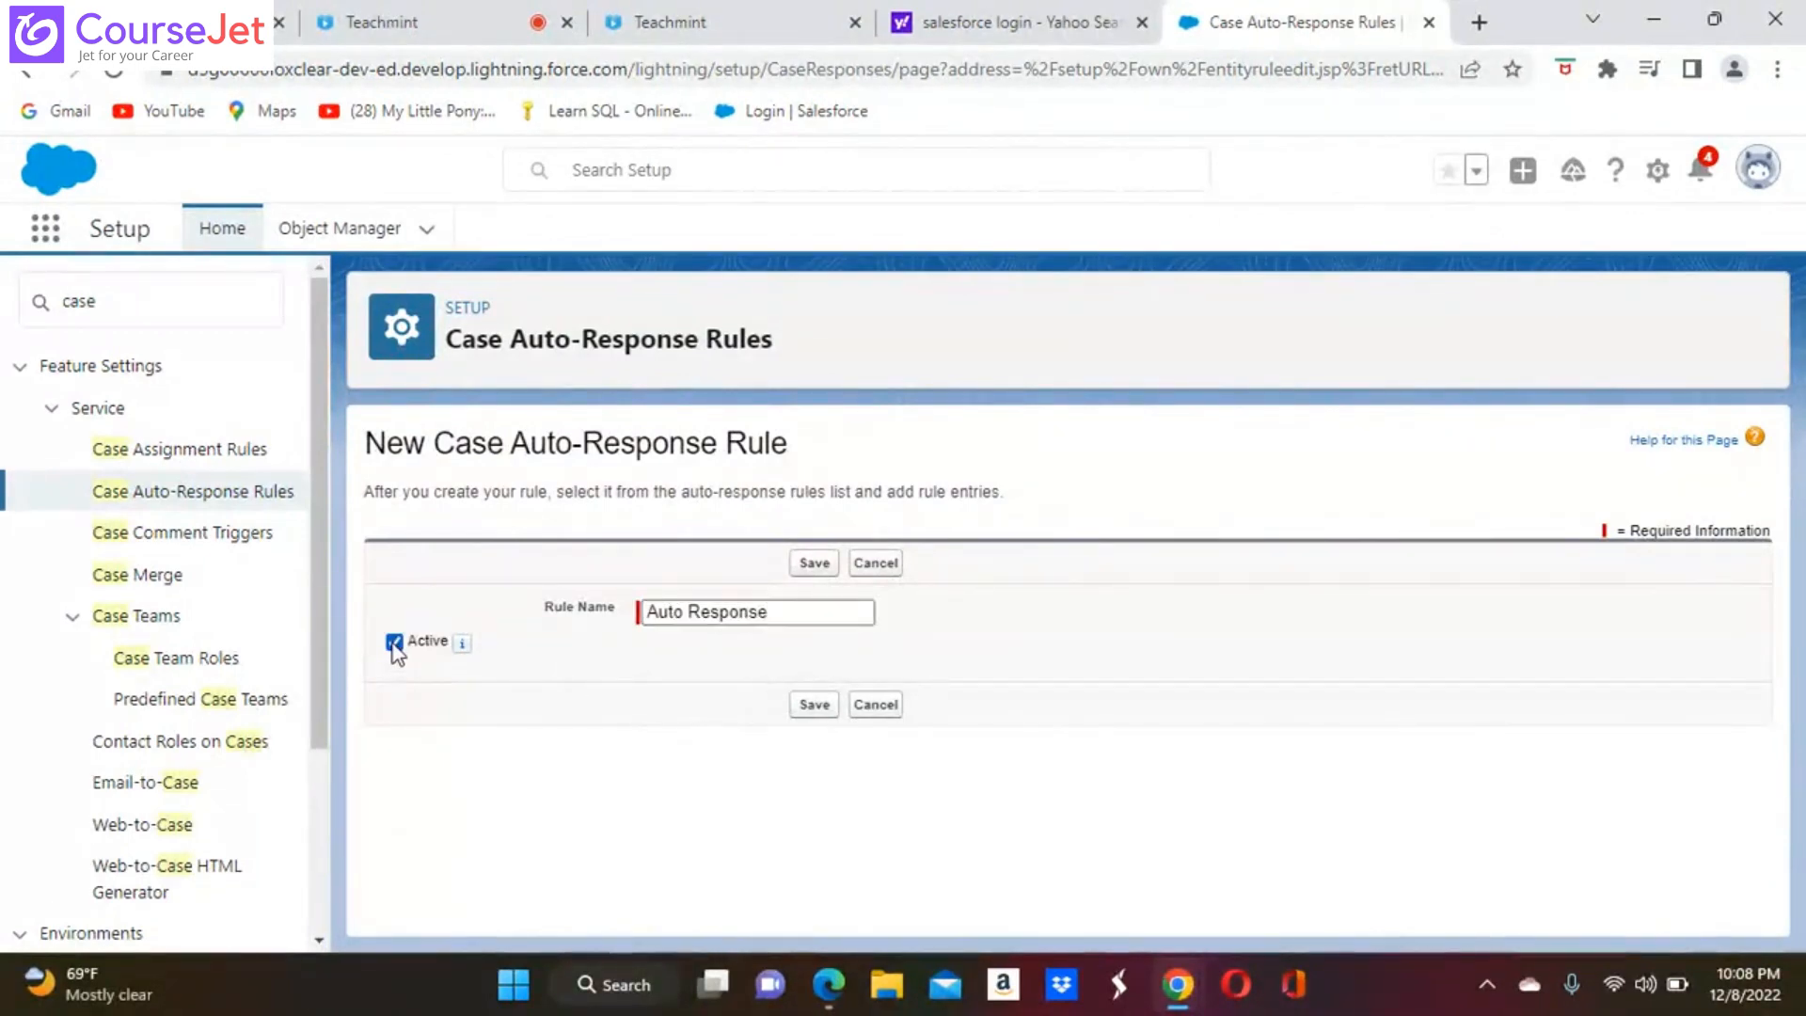
{"action": "left_click", "coordinate": [813, 713]}
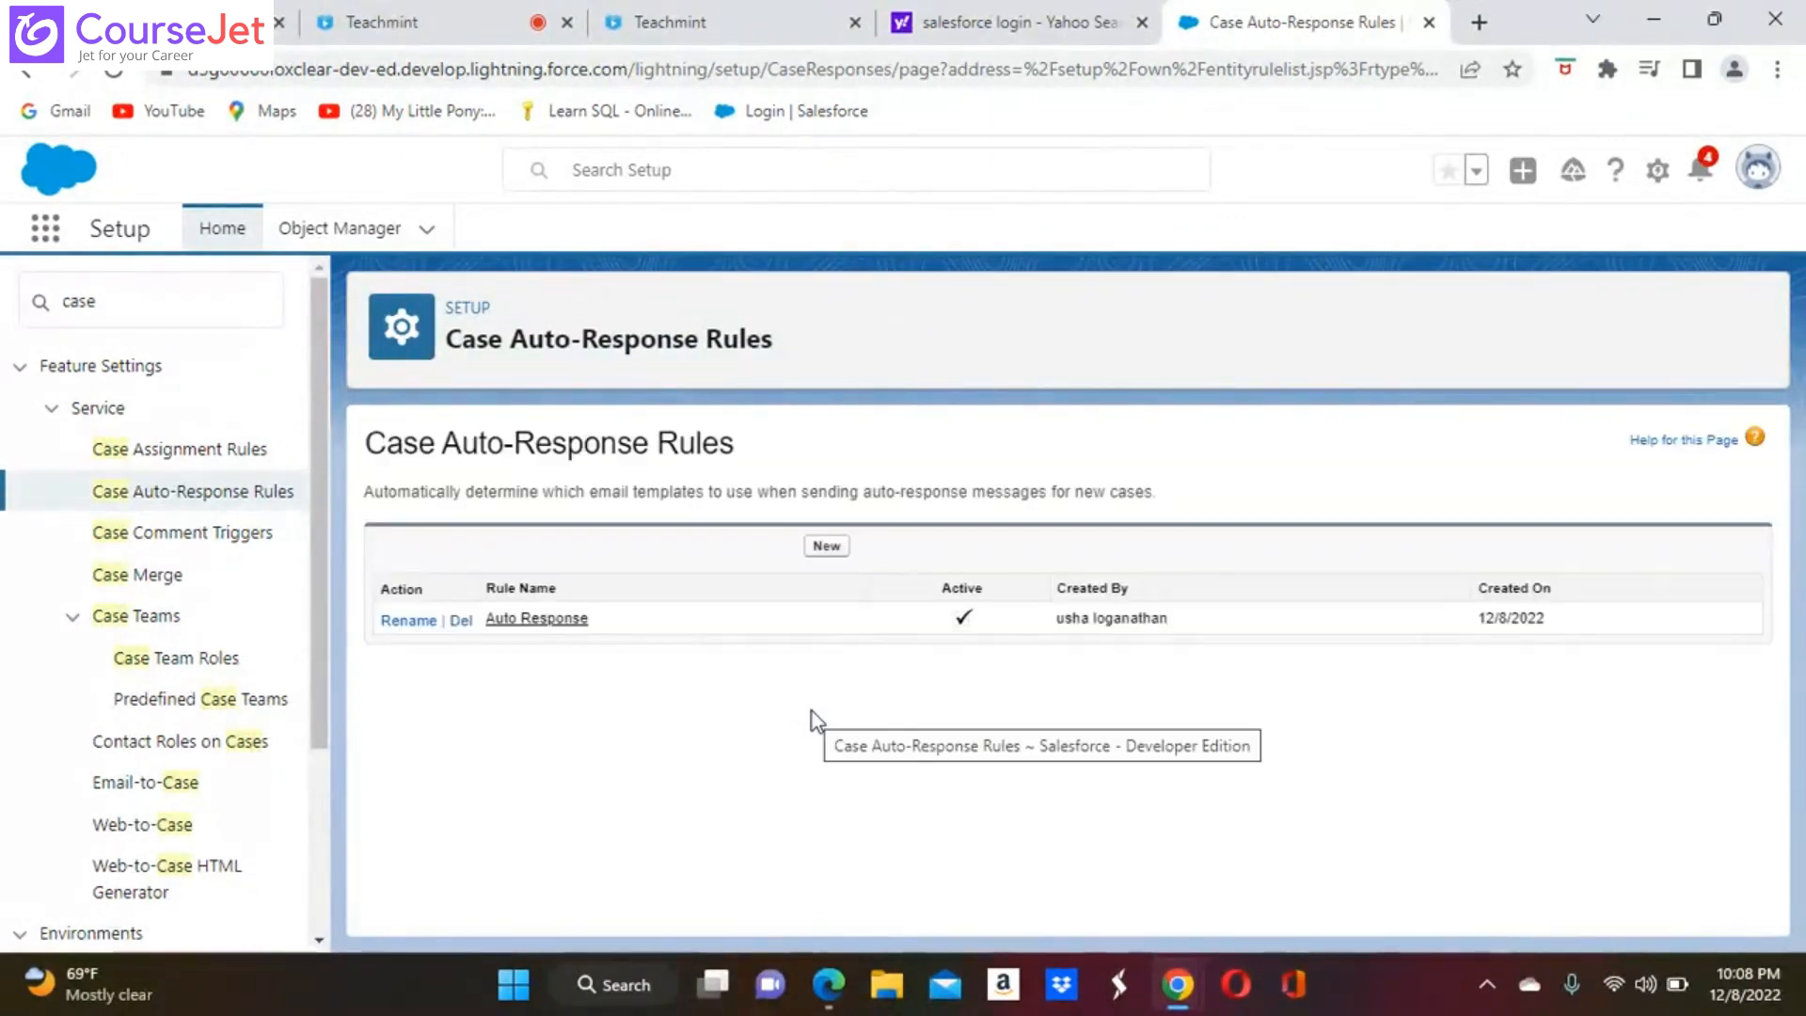
Start a new rule entry in the Auto Response rule and look through the fields available for its criteria
{"action": "left_click", "coordinate": [543, 623]}
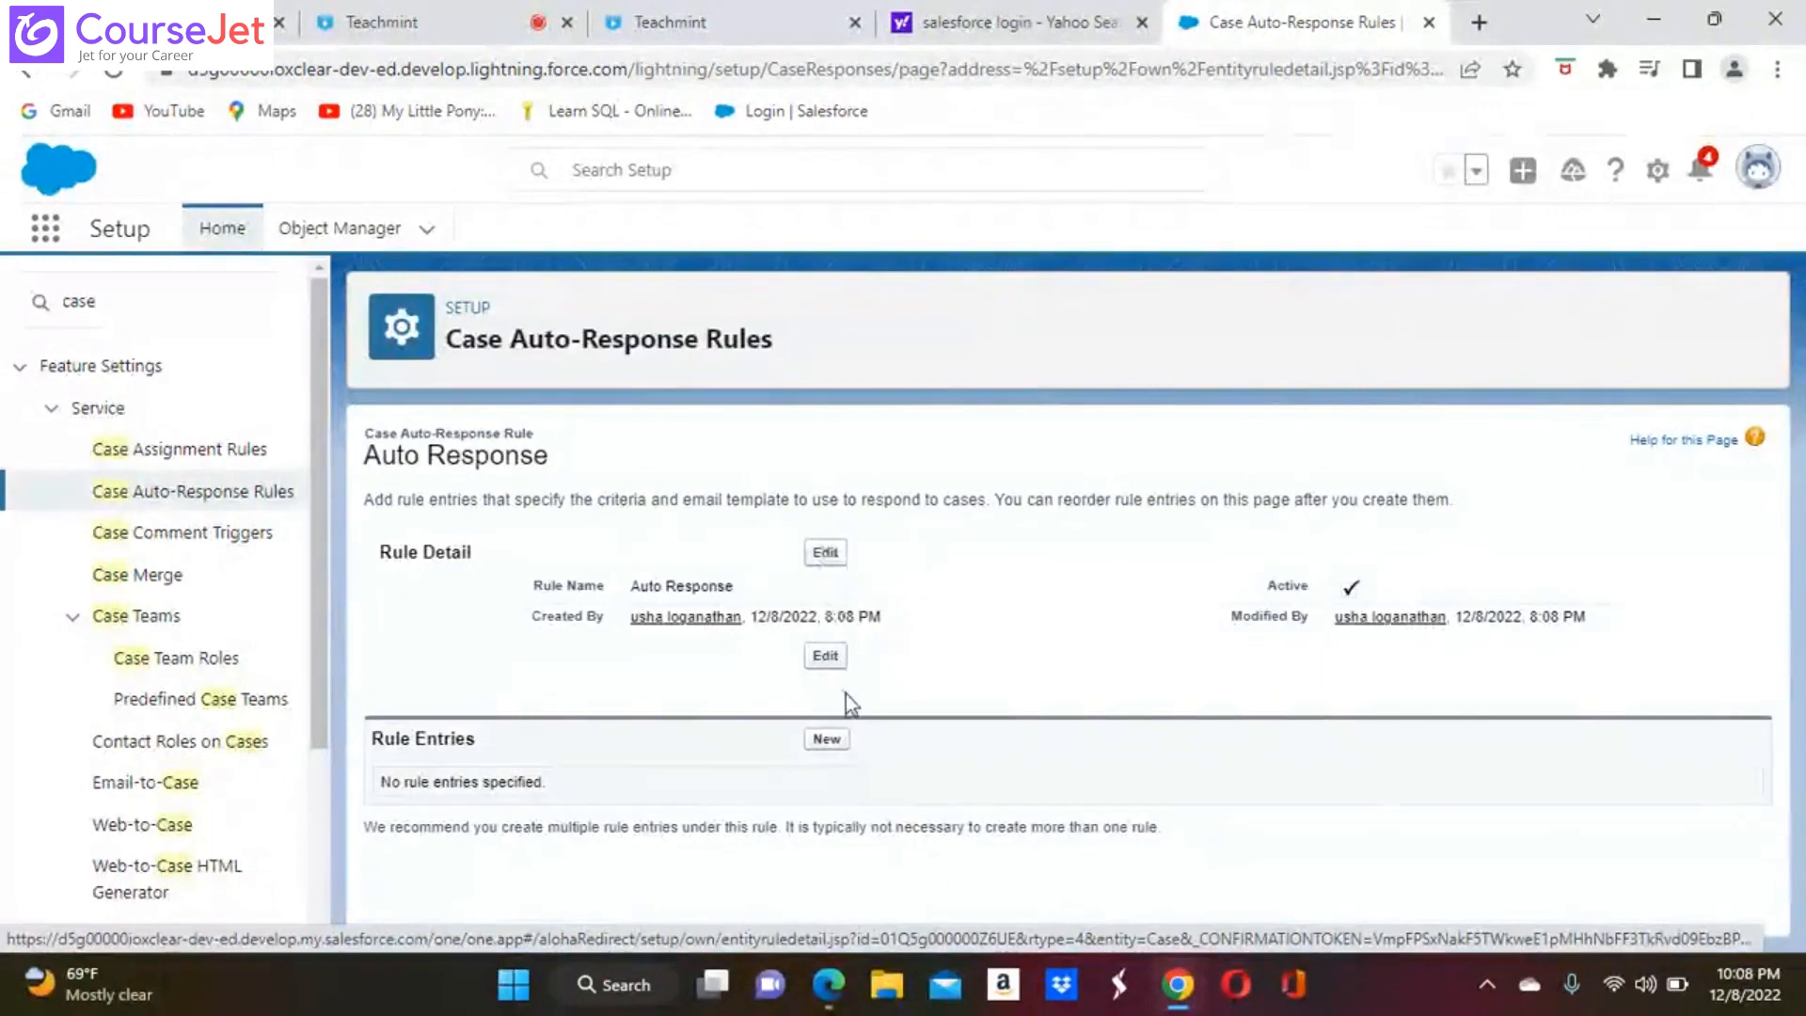
{"action": "left_click", "coordinate": [826, 739]}
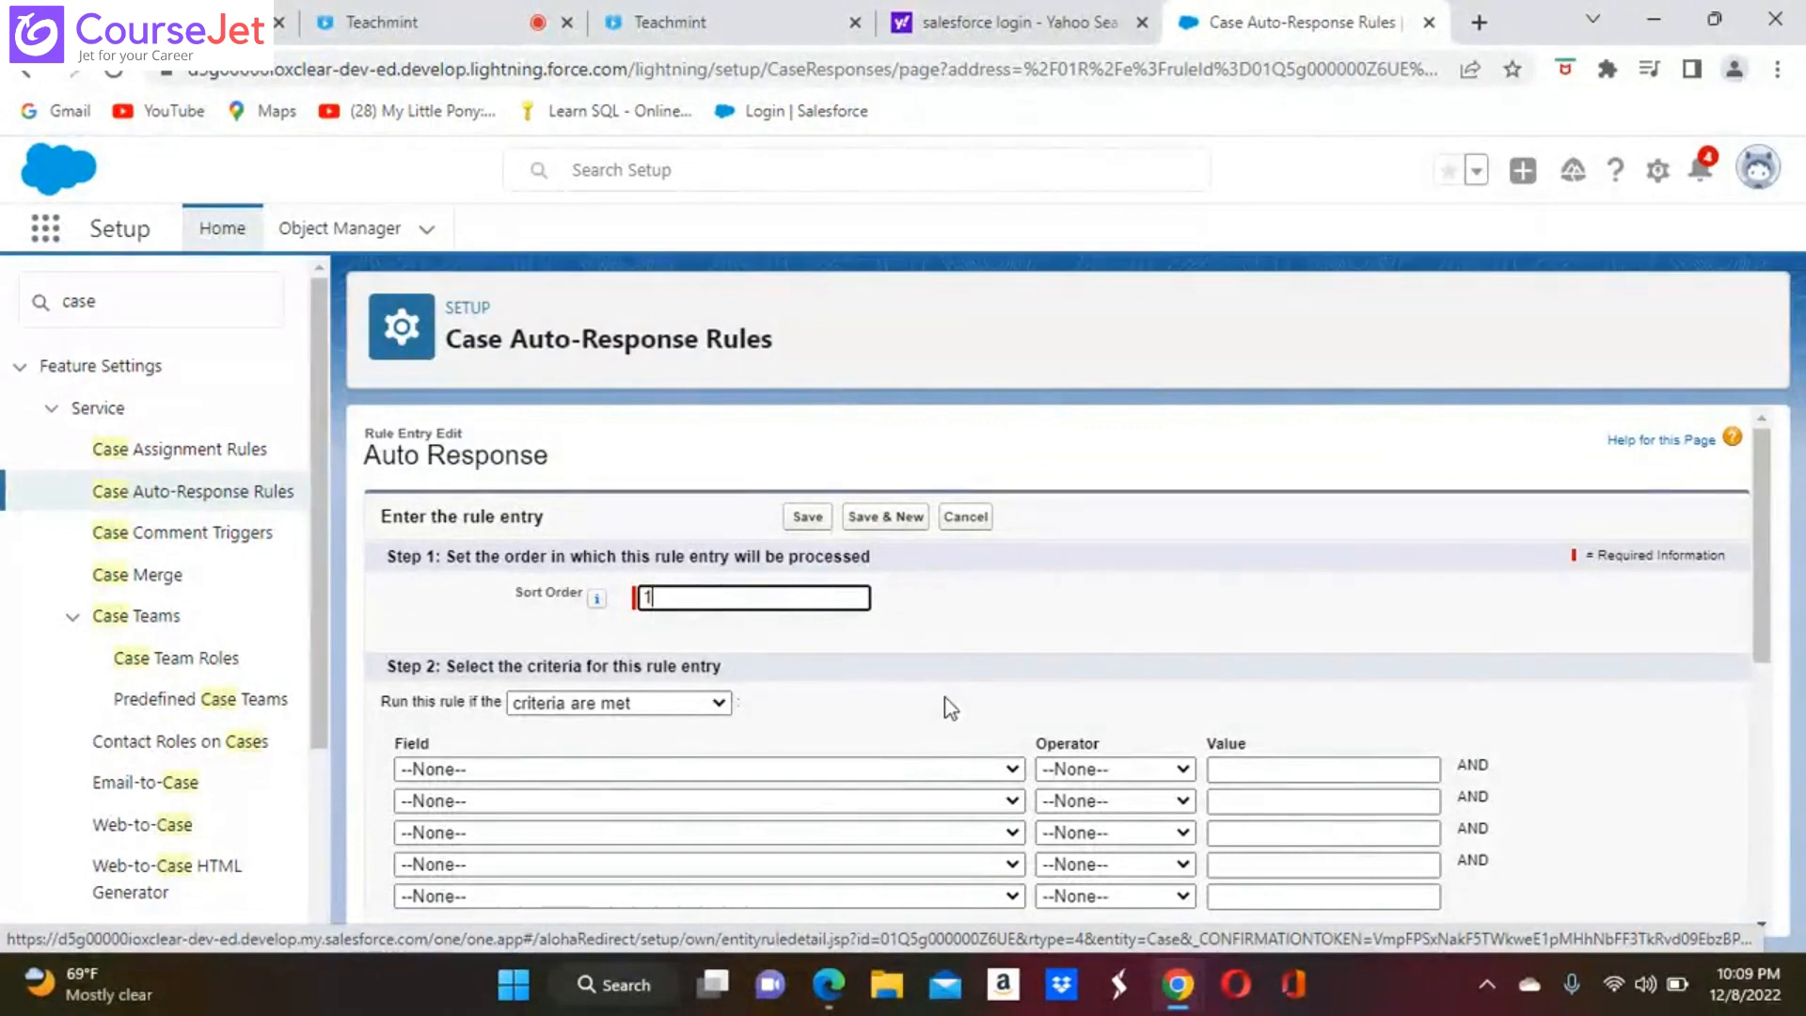
{"action": "left_click", "coordinate": [1012, 770]}
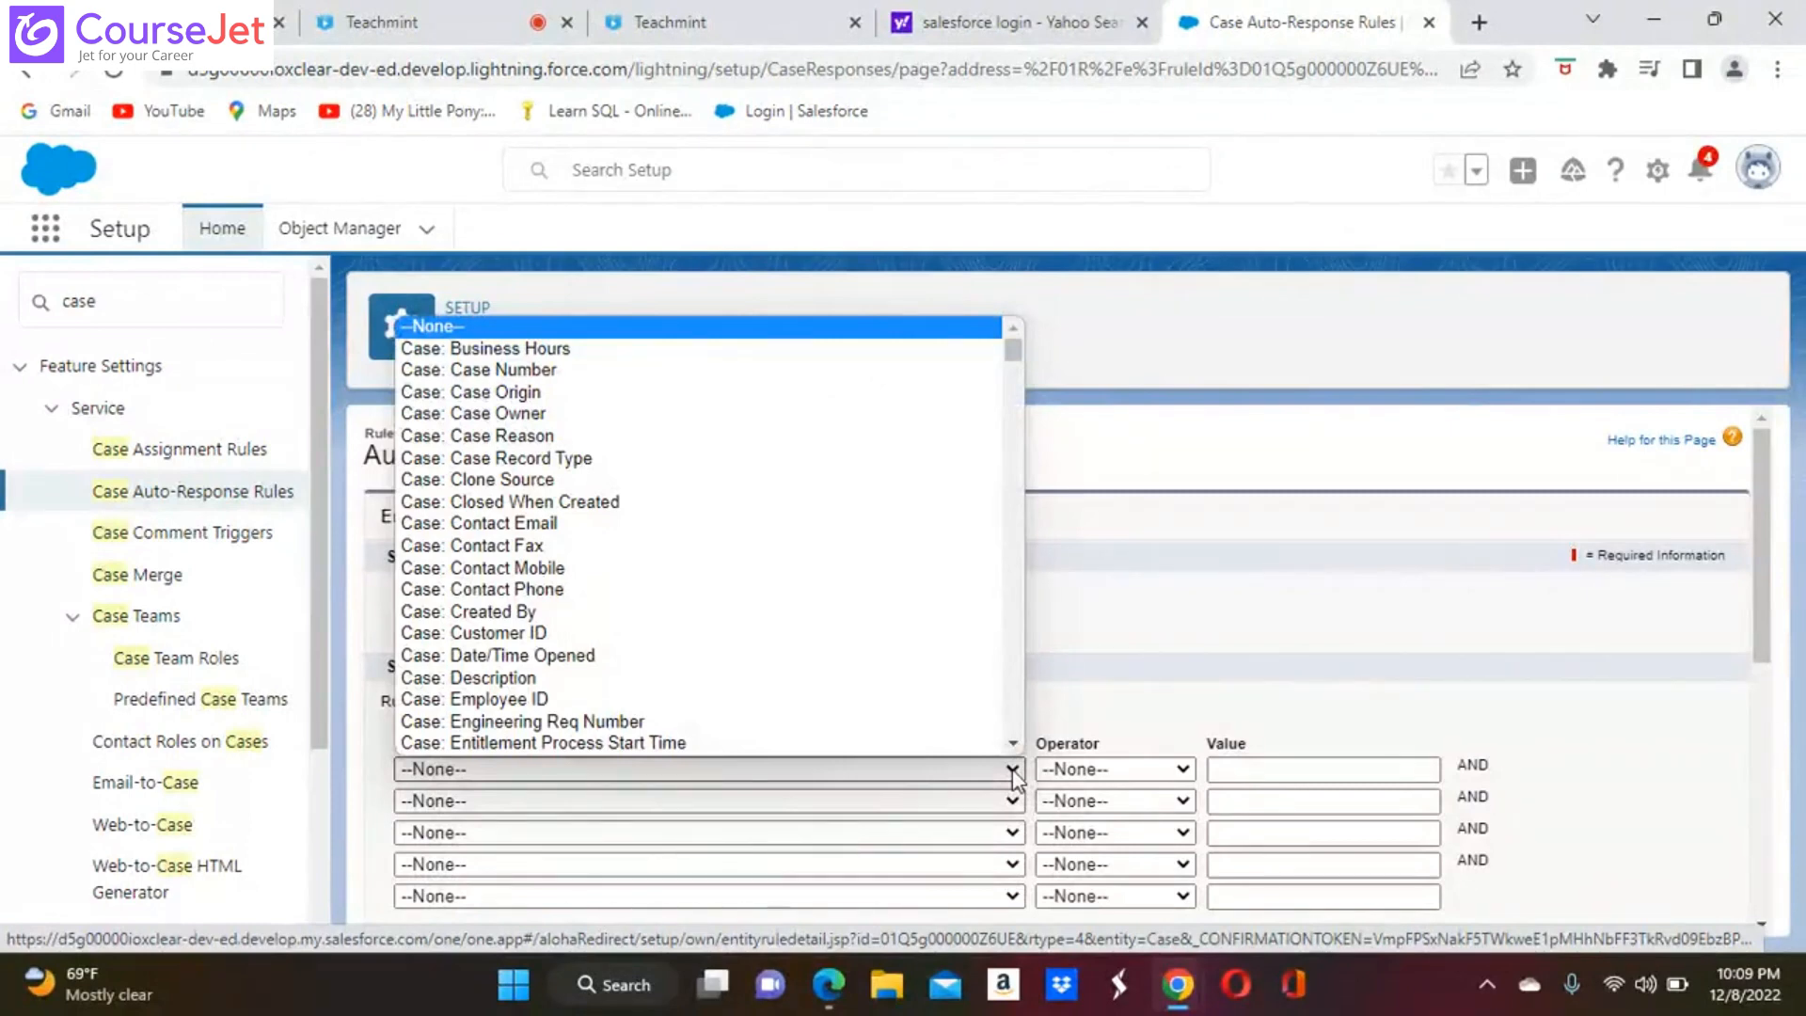
{"action": "left_click", "coordinate": [1199, 586]}
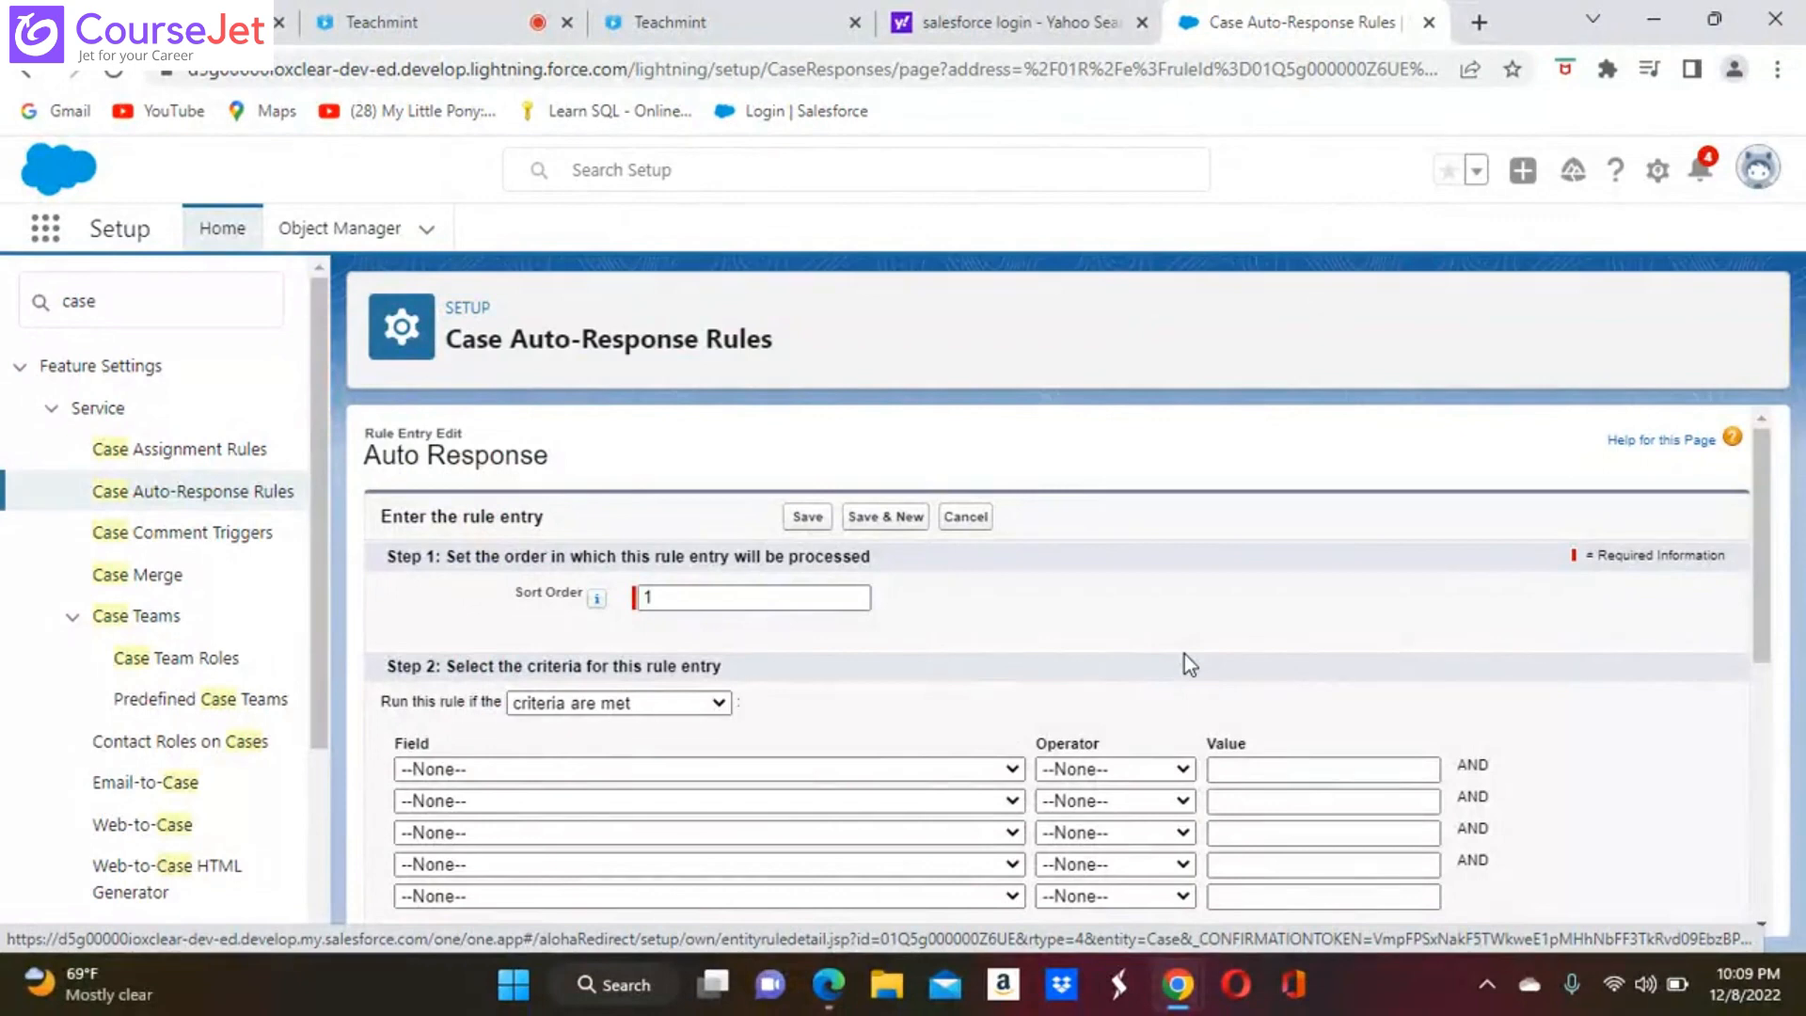
Fill in the sender's name and email address for the From line of the auto-response message
{"action": "scroll", "coordinate": [1183, 653], "scroll_direction": "down", "scroll_amount": 1}
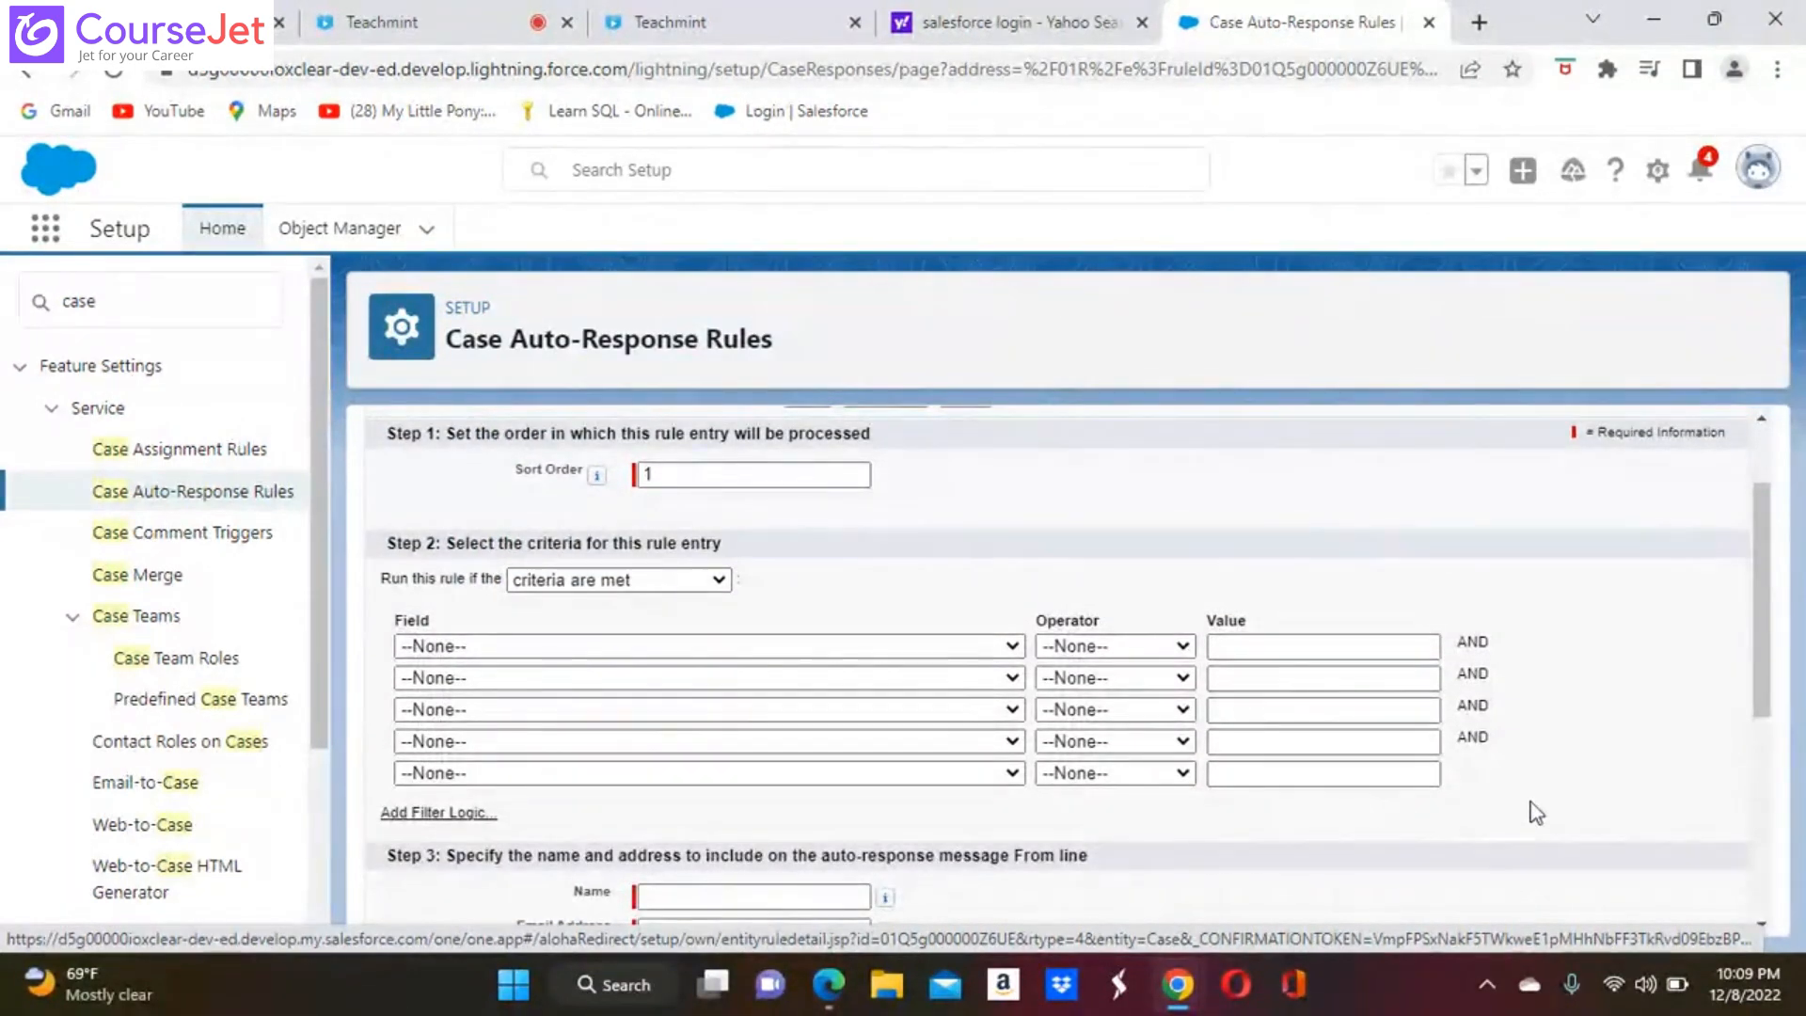
{"action": "scroll", "coordinate": [1534, 811], "scroll_direction": "down", "scroll_amount": 2}
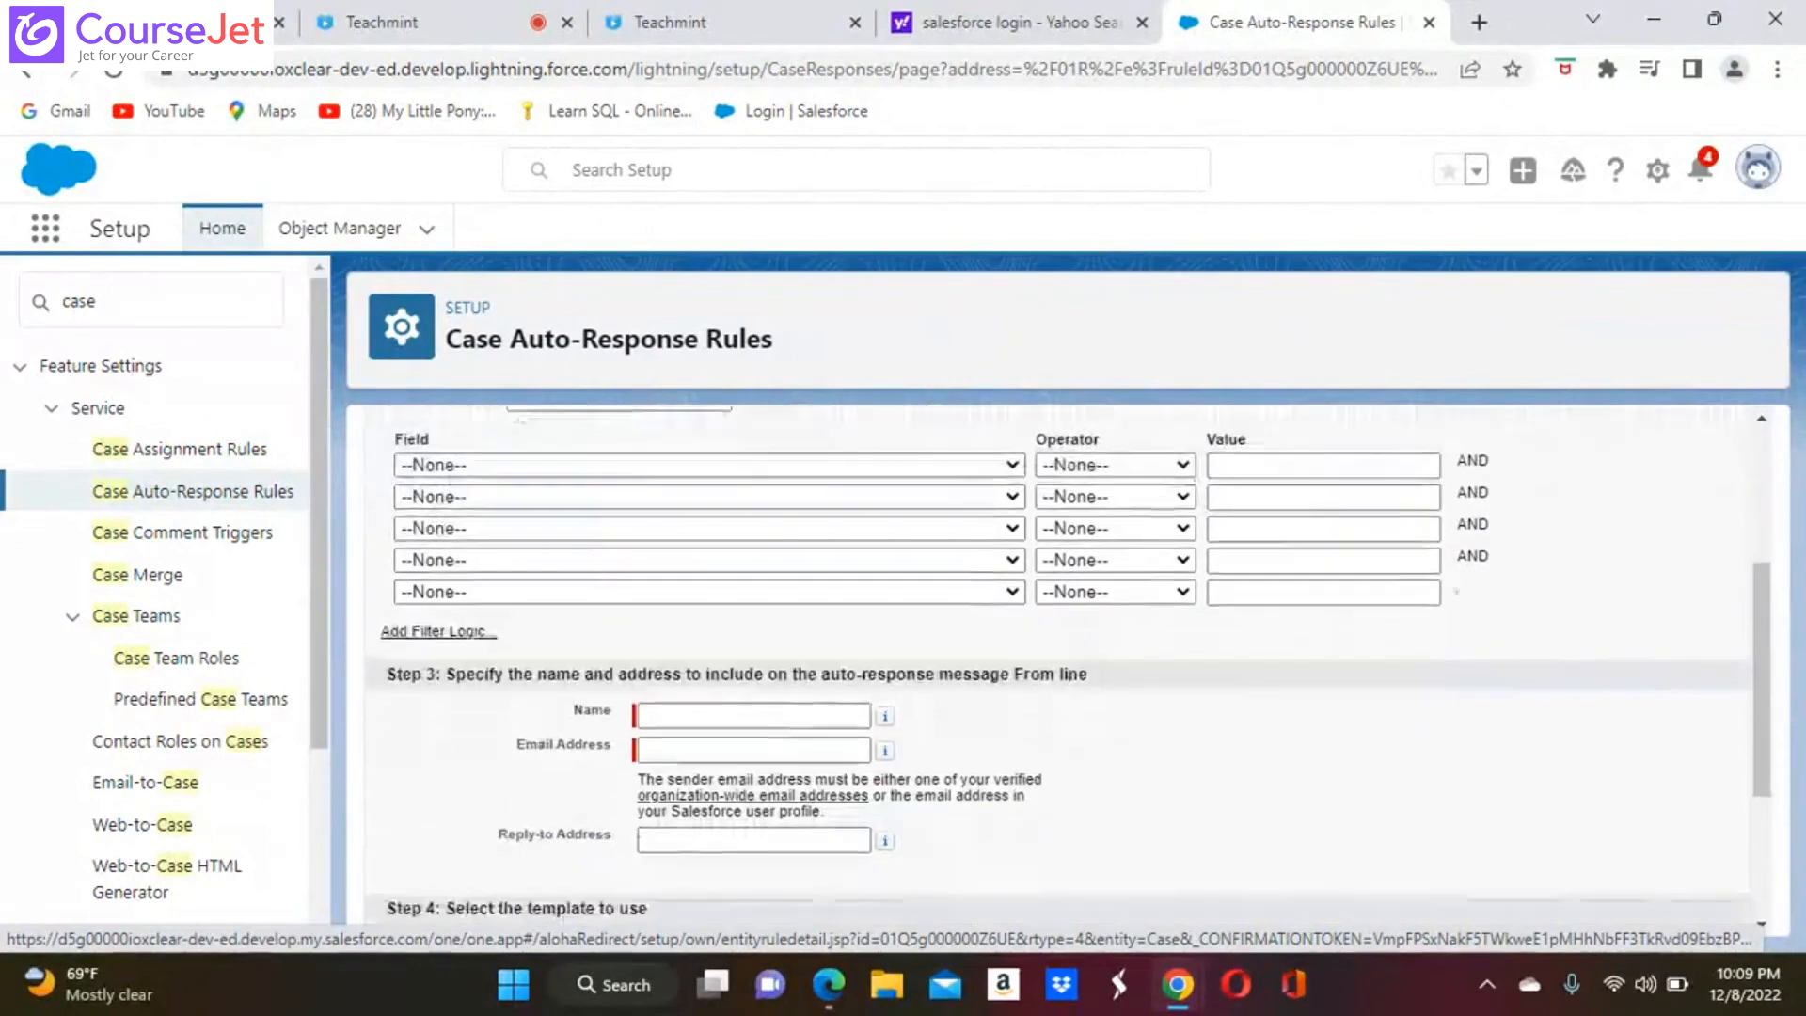
{"action": "left_click", "coordinate": [729, 708]}
{"action": "left_click", "coordinate": [730, 708]}
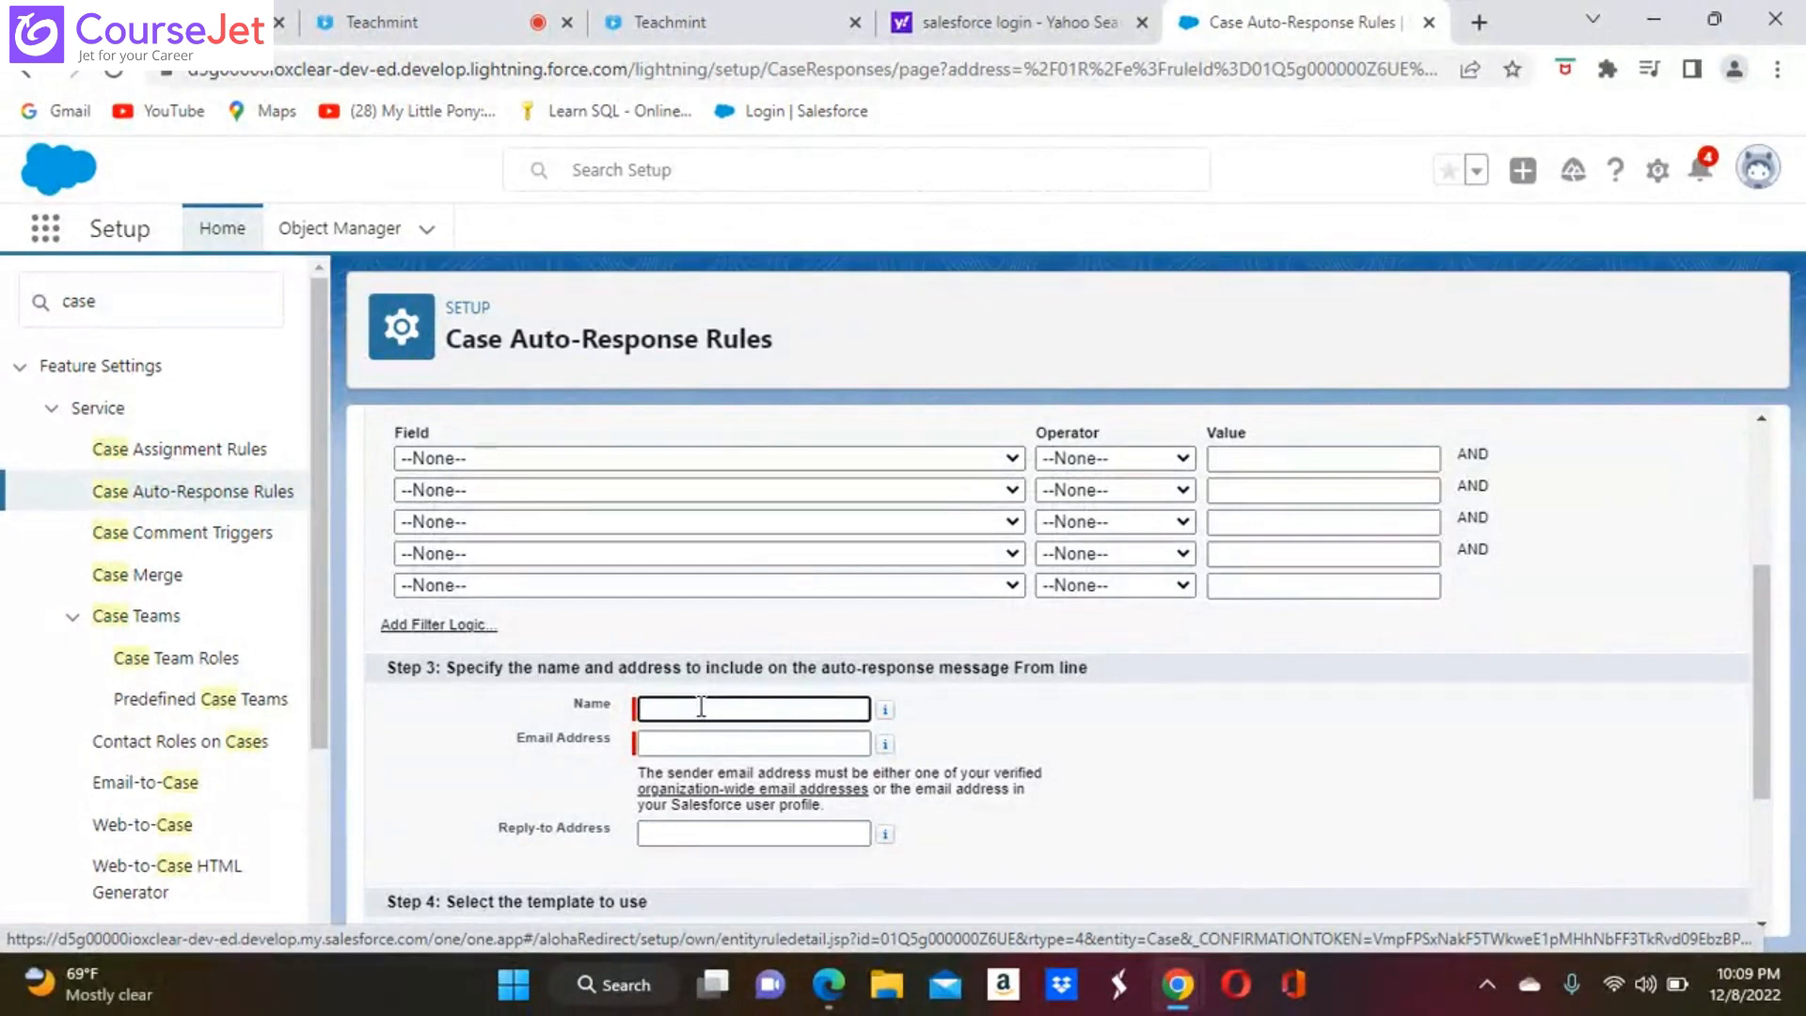
{"action": "type", "text": "Usha"}
{"action": "left_click", "coordinate": [709, 745]}
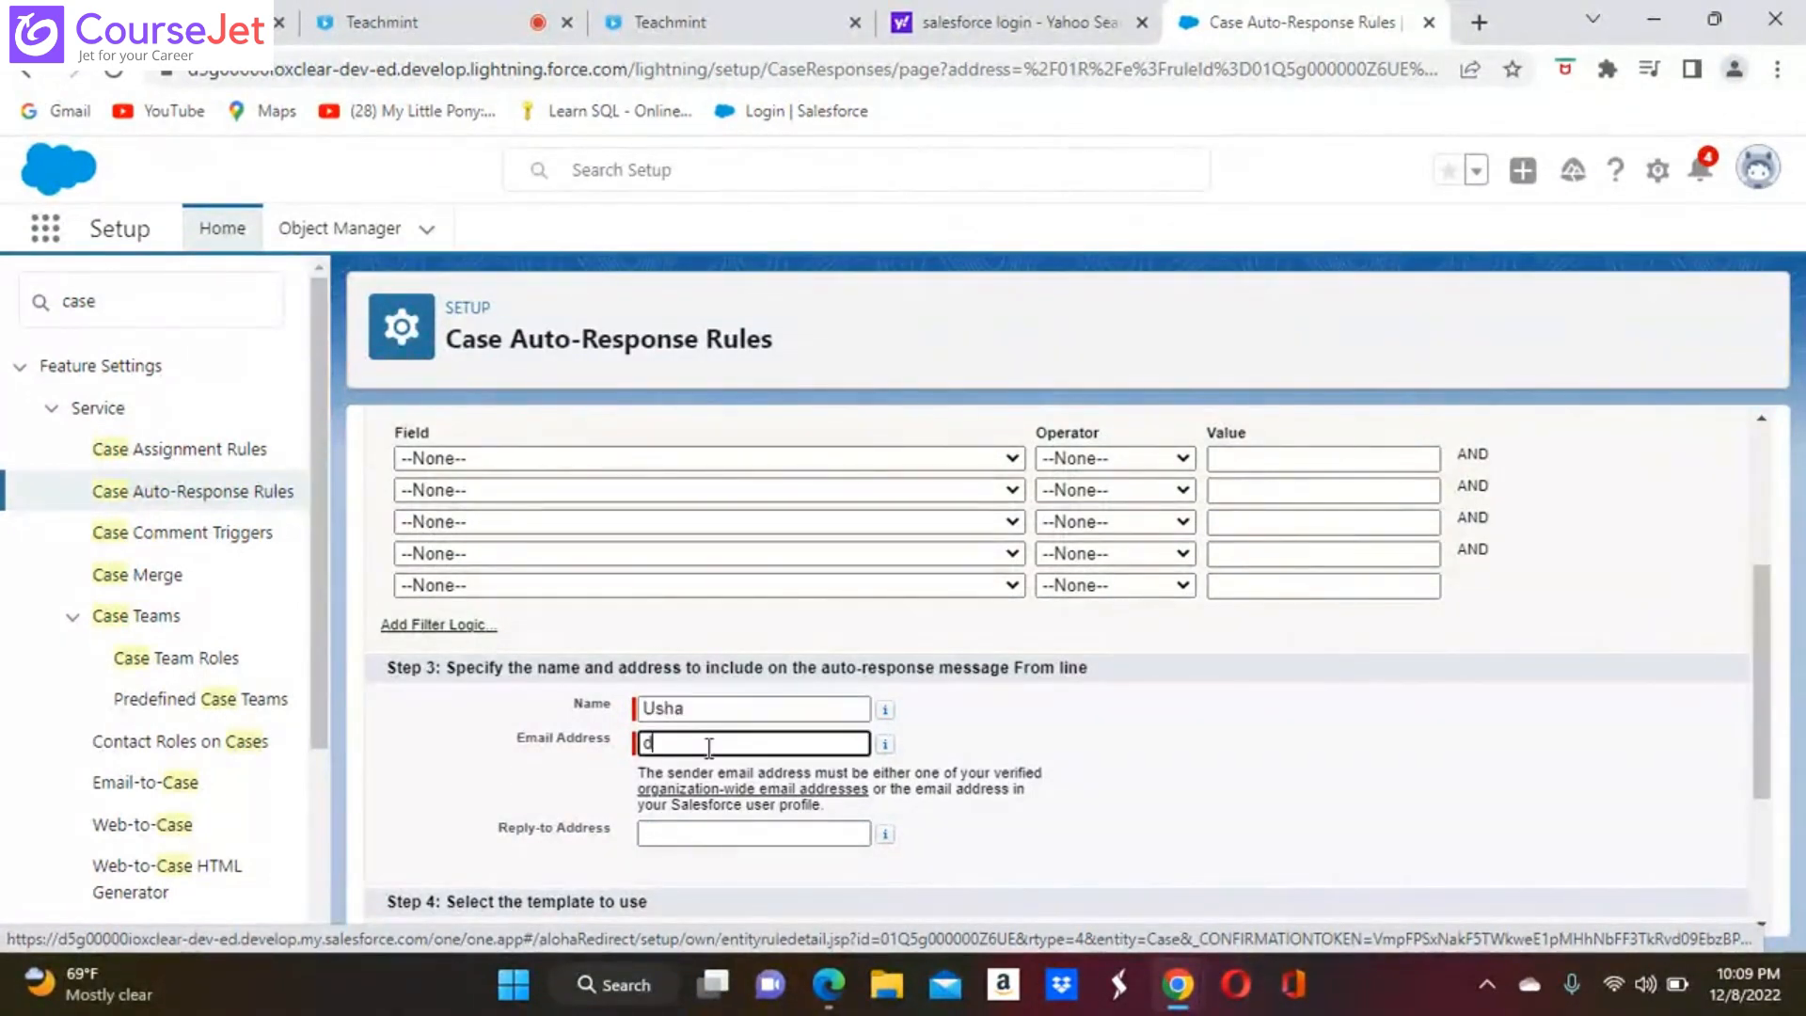
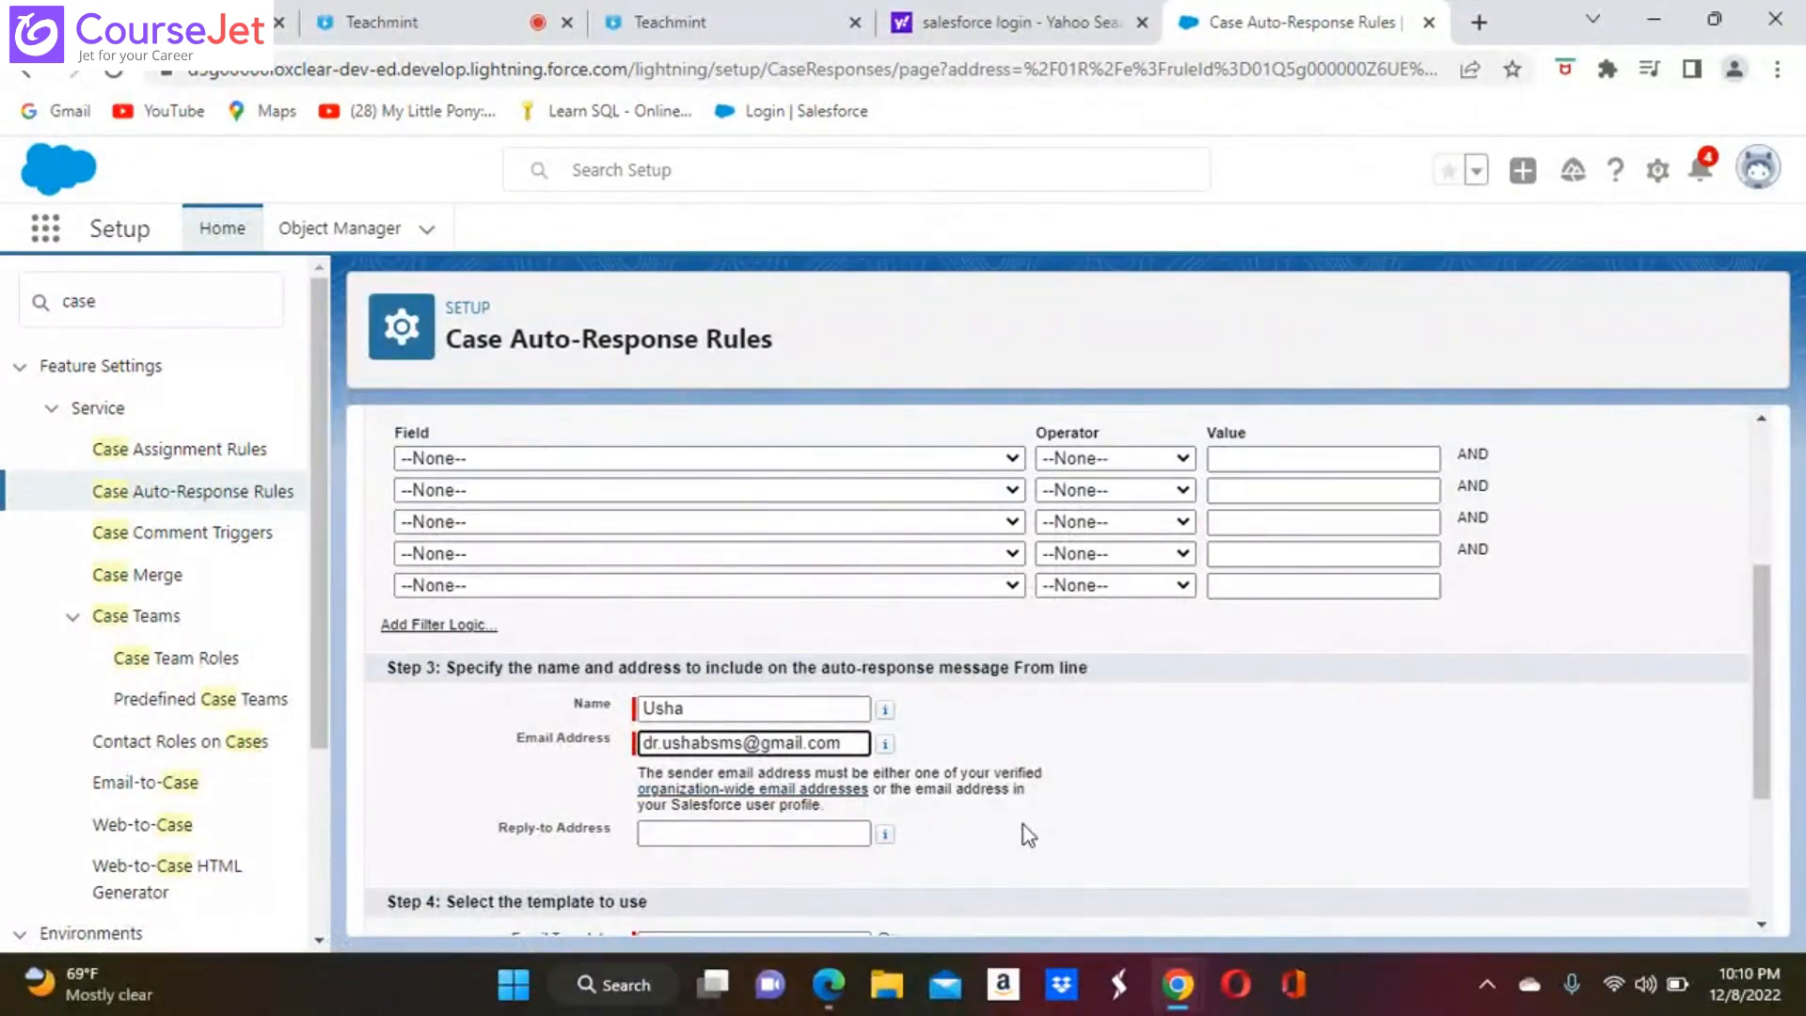
{"action": "left_click", "coordinate": [753, 836]}
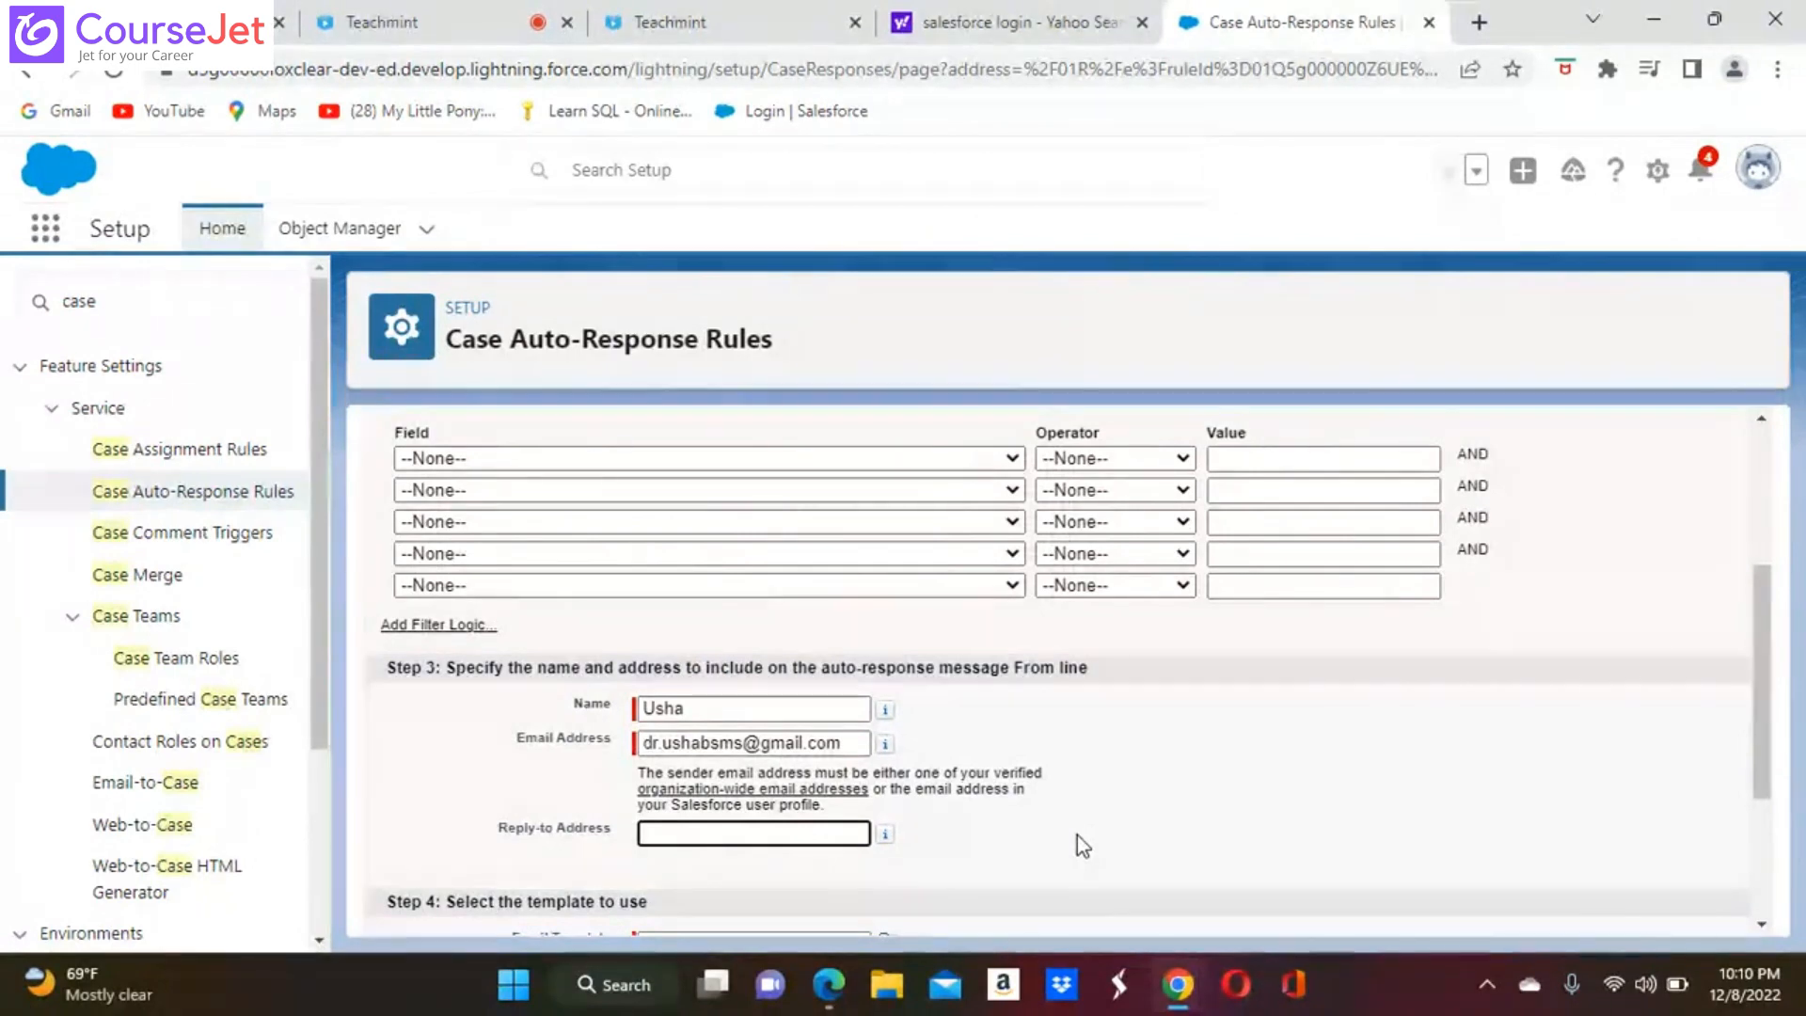
Select the Support: Case Response email template for the rule entry and save the entry
{"action": "scroll", "coordinate": [1076, 835], "scroll_direction": "down", "scroll_amount": 2}
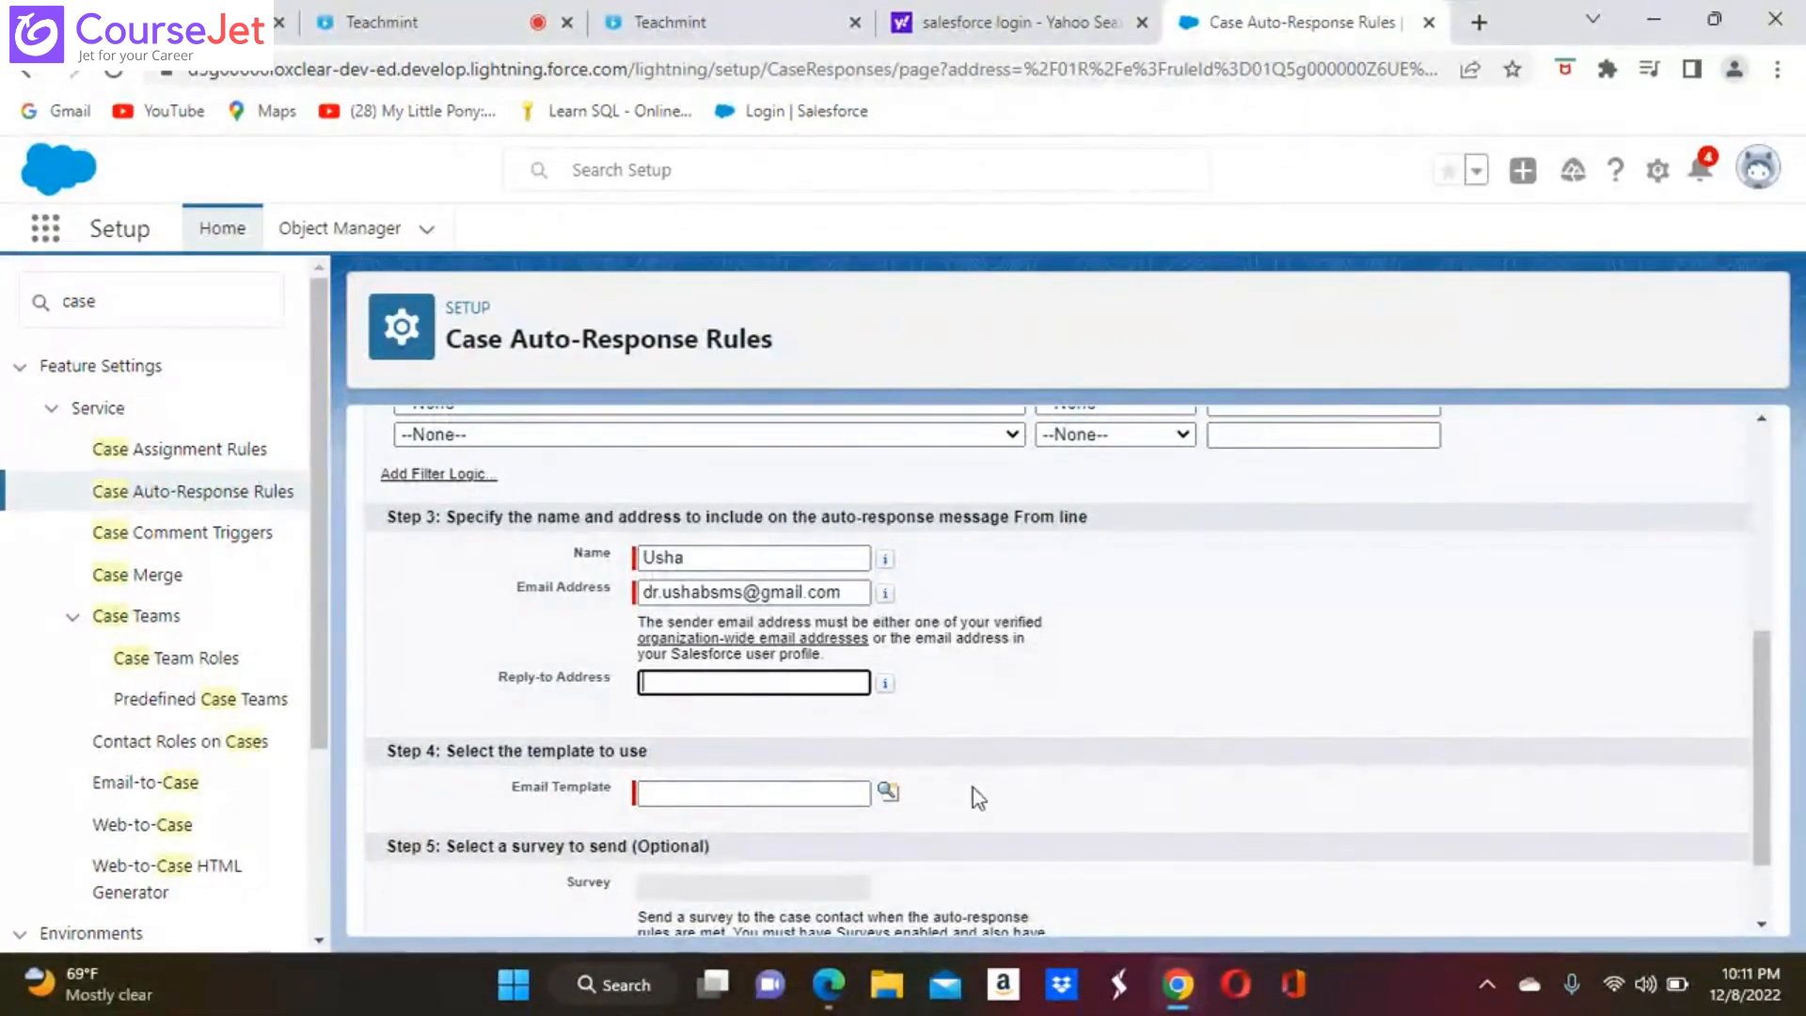
{"action": "left_click", "coordinate": [887, 792]}
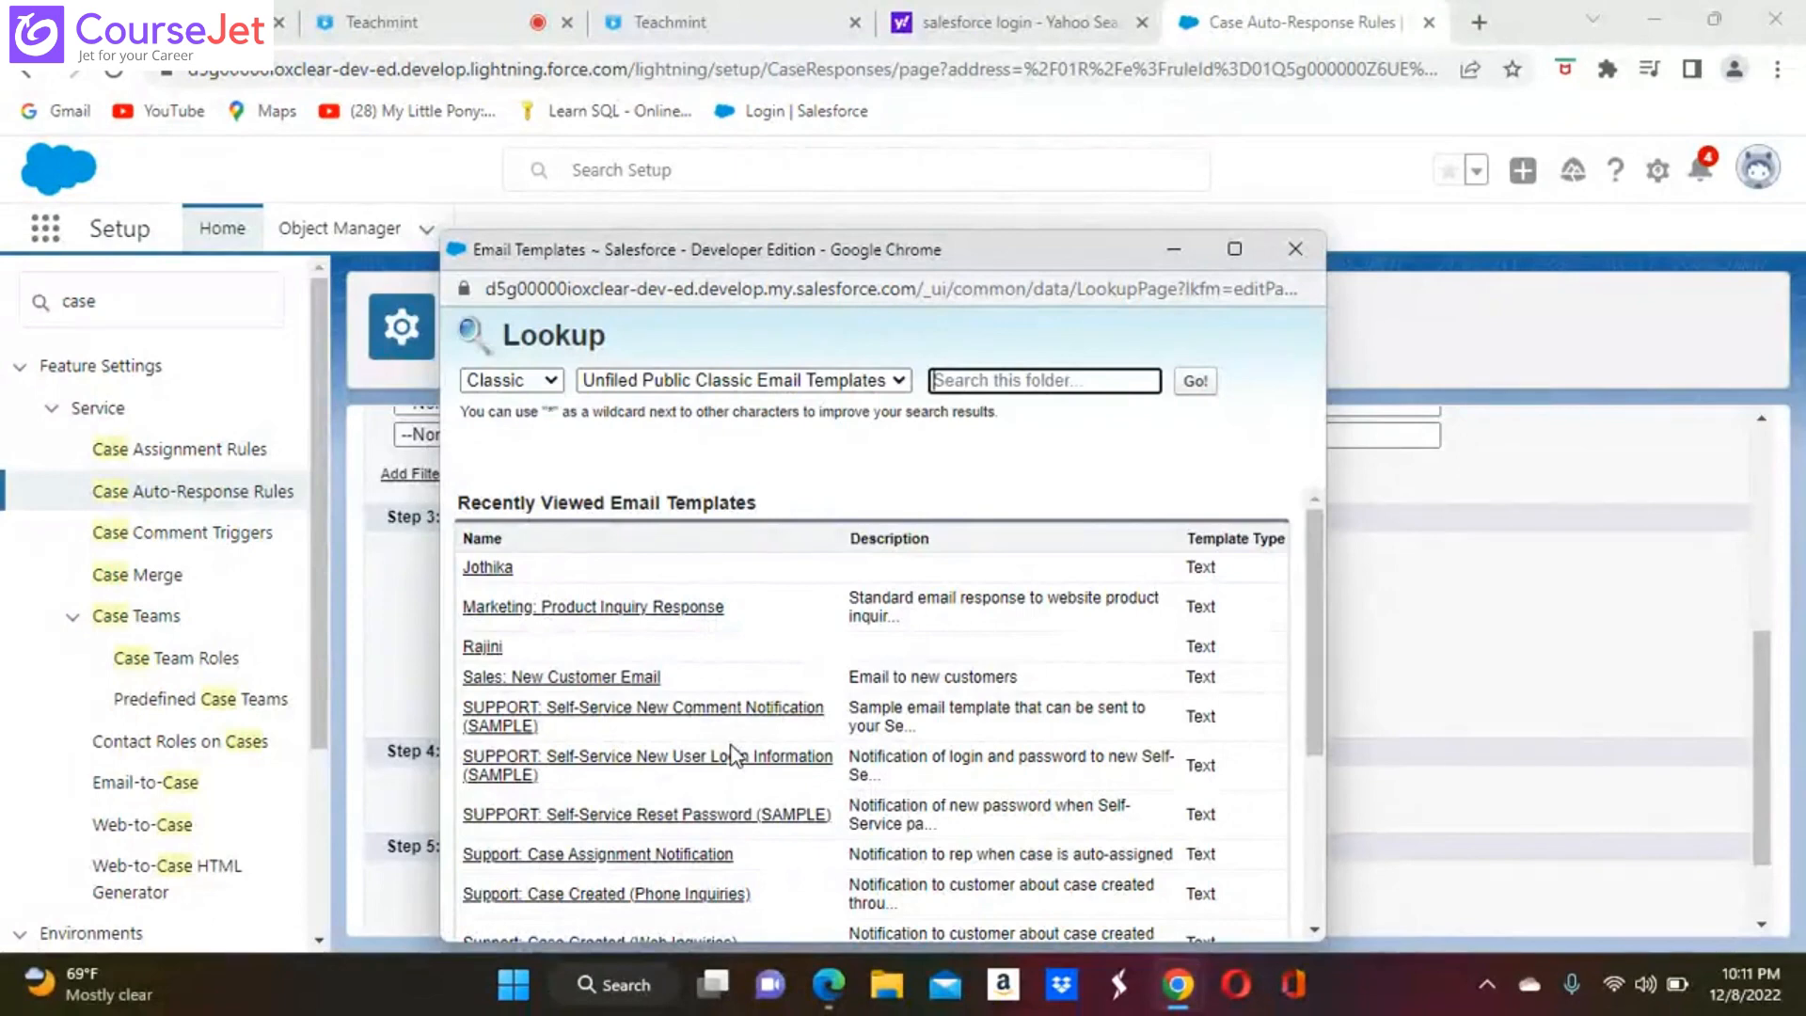
{"action": "scroll", "coordinate": [731, 755], "scroll_direction": "down", "scroll_amount": 3}
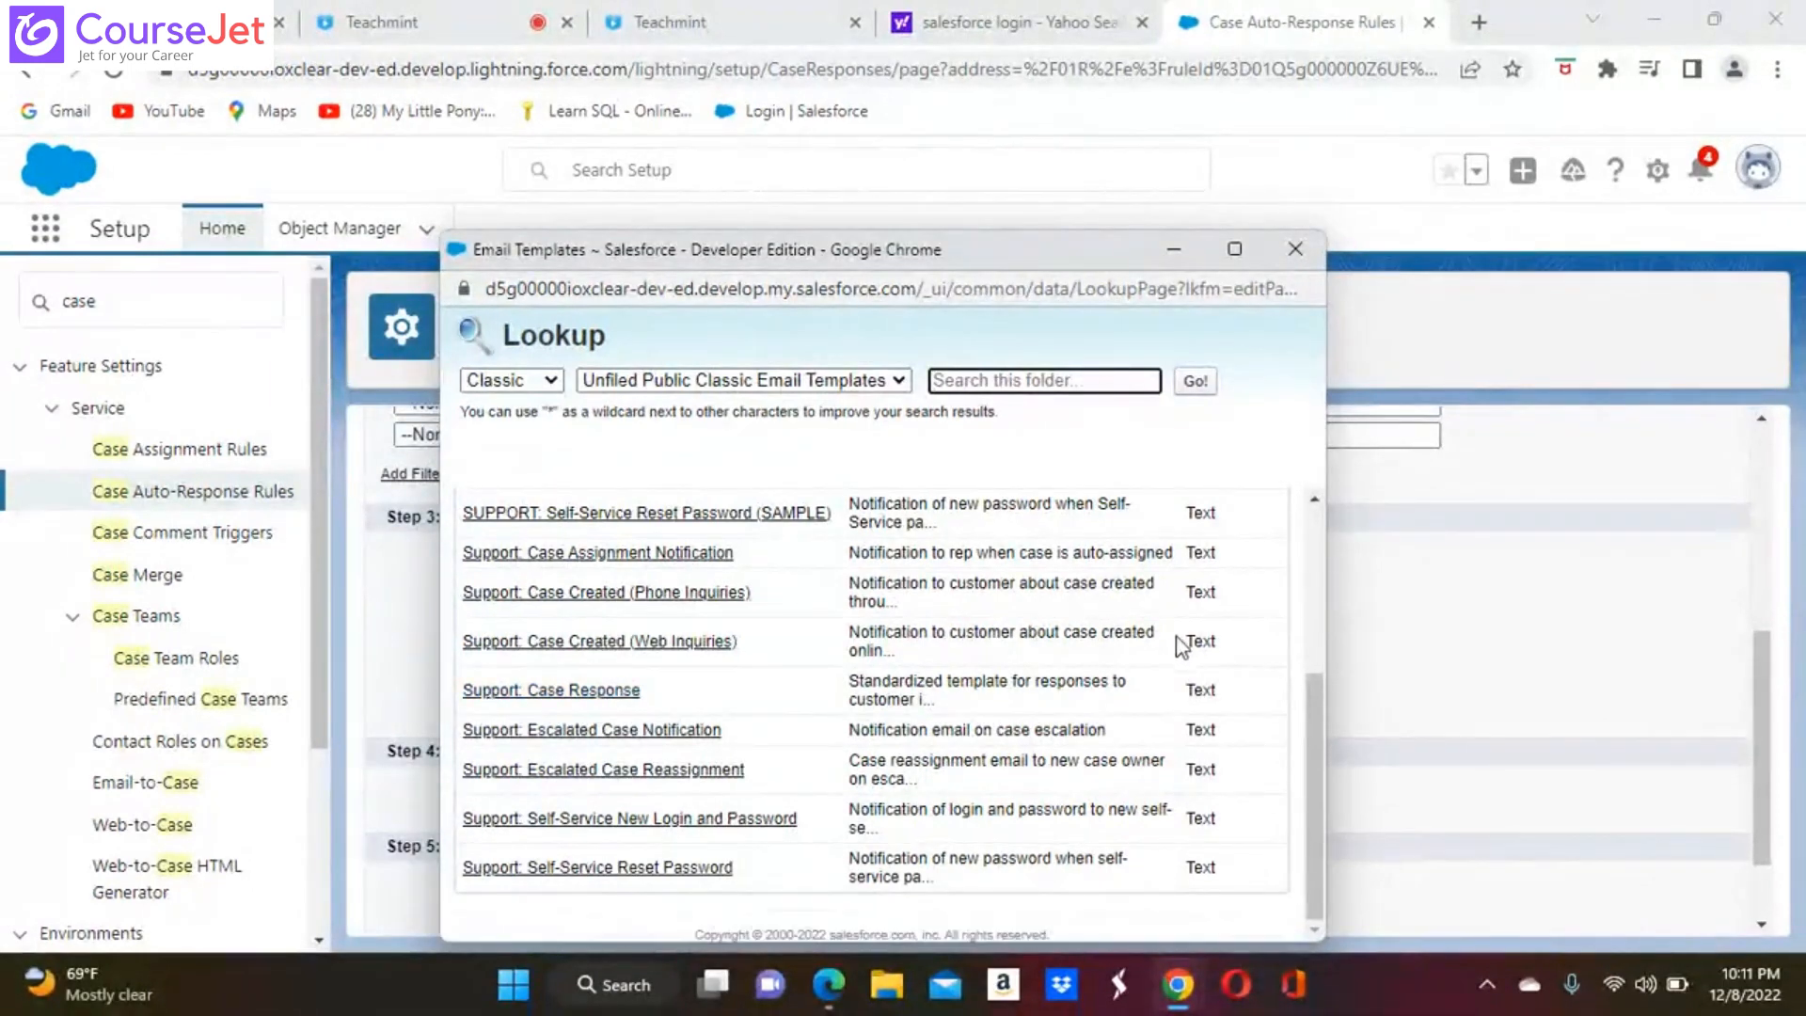
{"action": "left_click", "coordinate": [620, 691]}
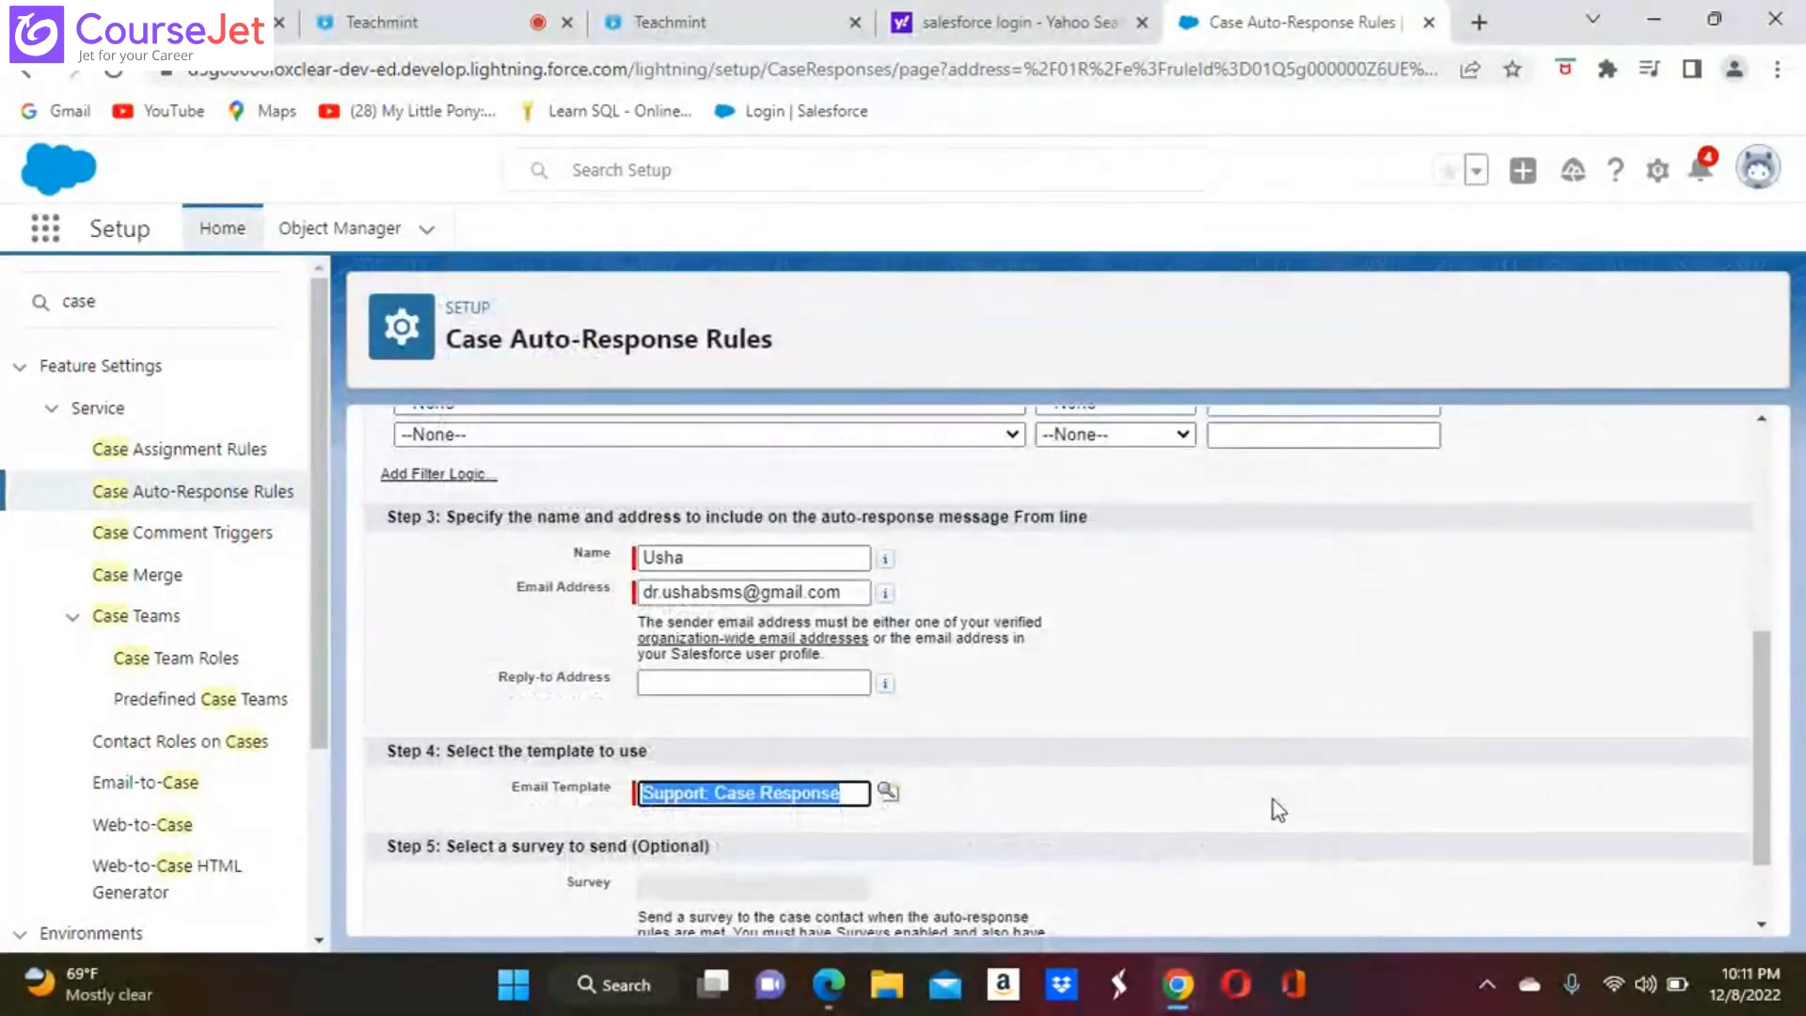
{"action": "scroll", "coordinate": [1274, 799], "scroll_direction": "down", "scroll_amount": 2}
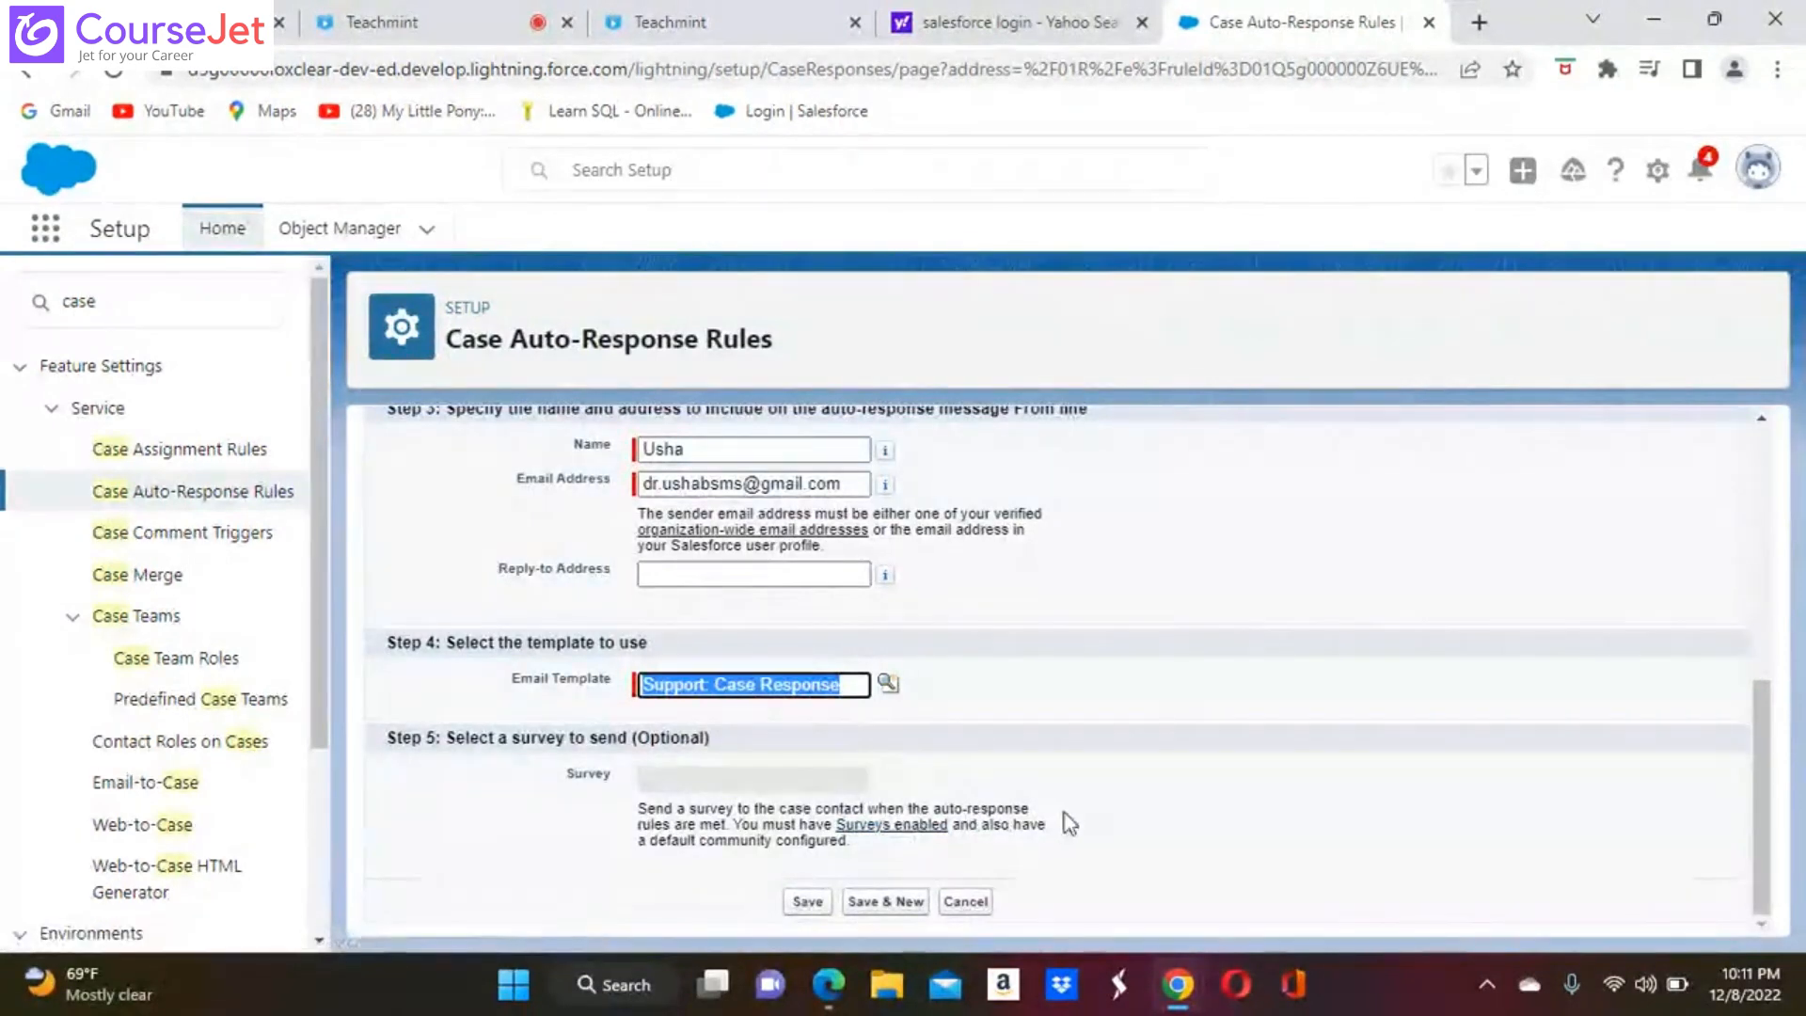
{"action": "left_click", "coordinate": [811, 905]}
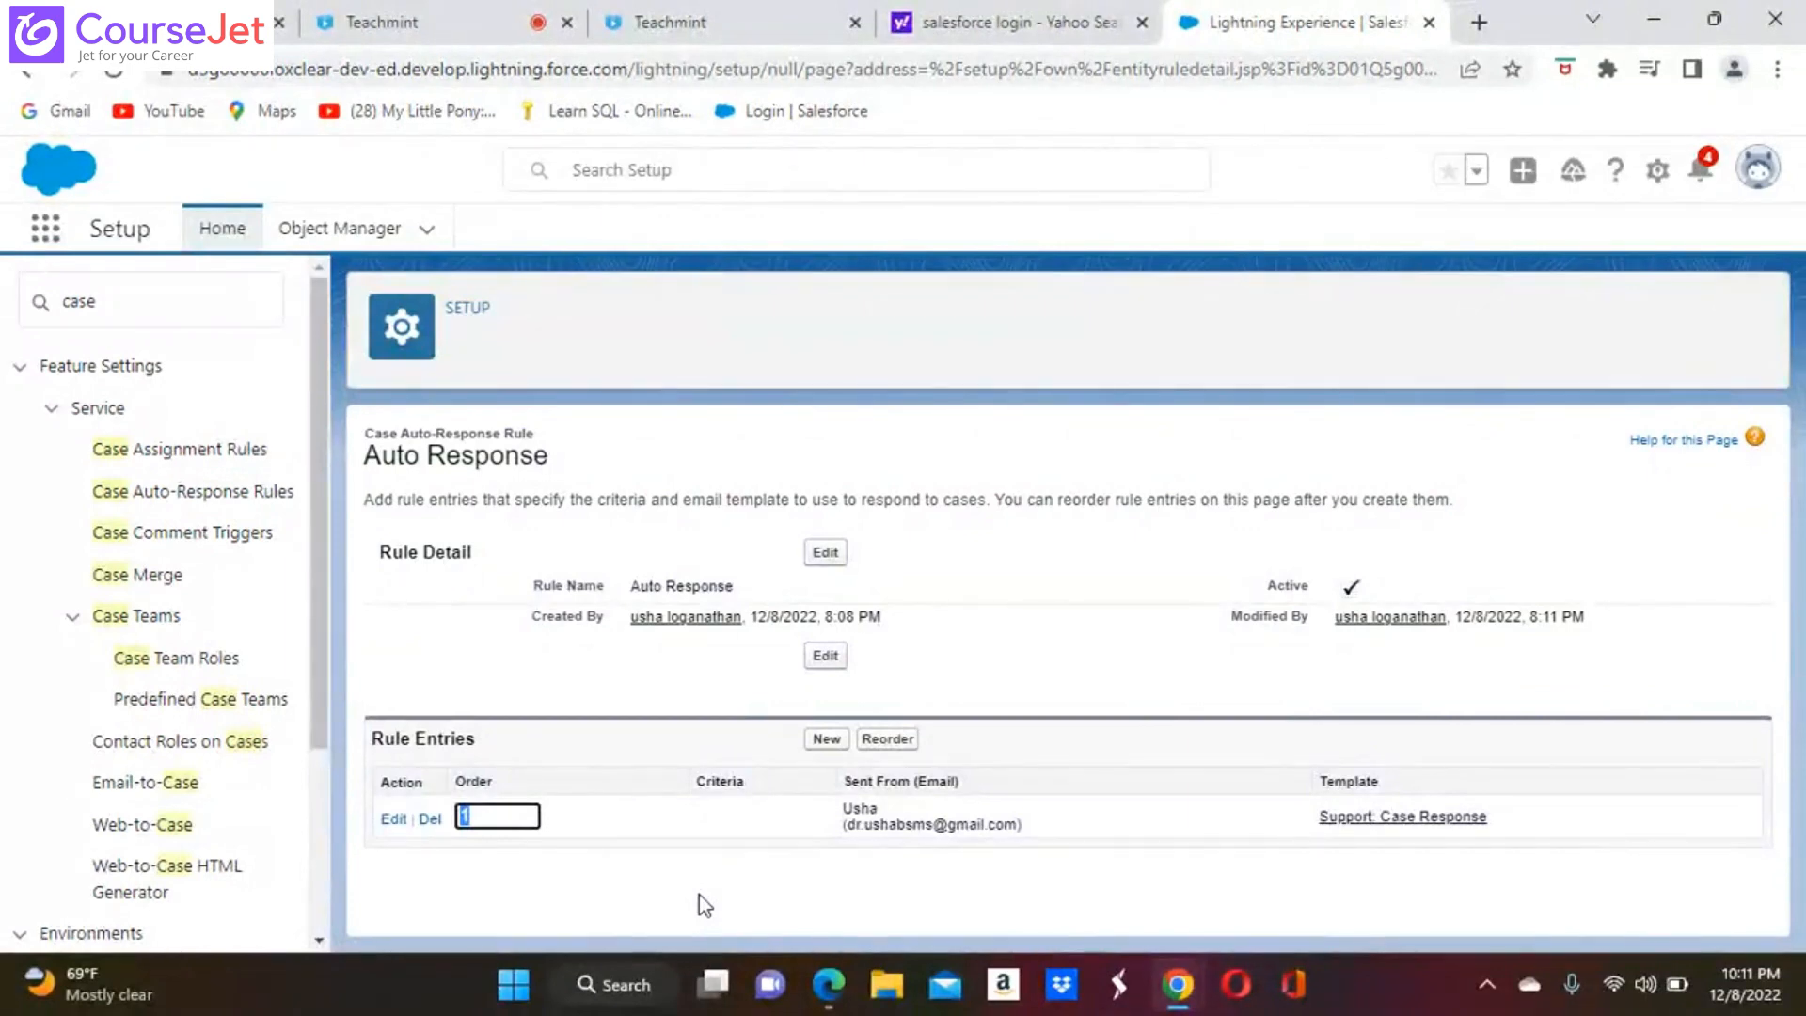
Open the Cases list by searching the available apps and items for "case"
{"action": "left_click", "coordinate": [54, 227]}
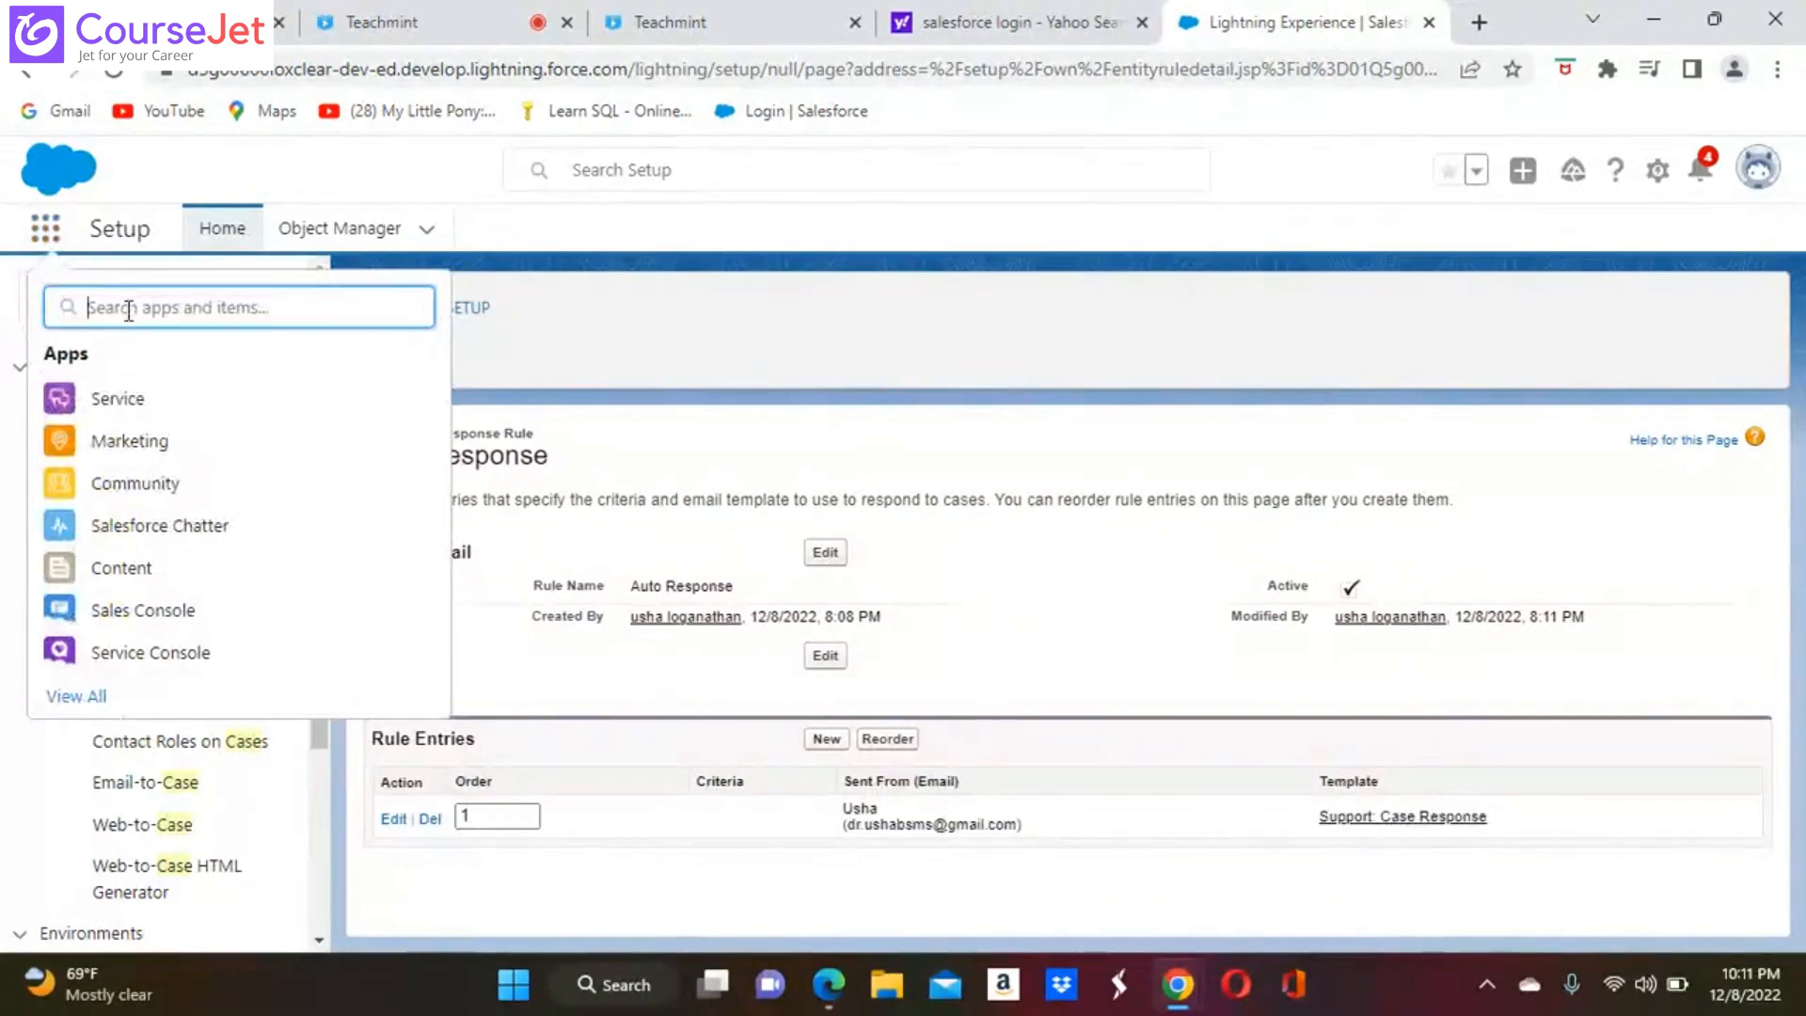
{"action": "type", "text": "case"}
{"action": "key", "text": "Return"}
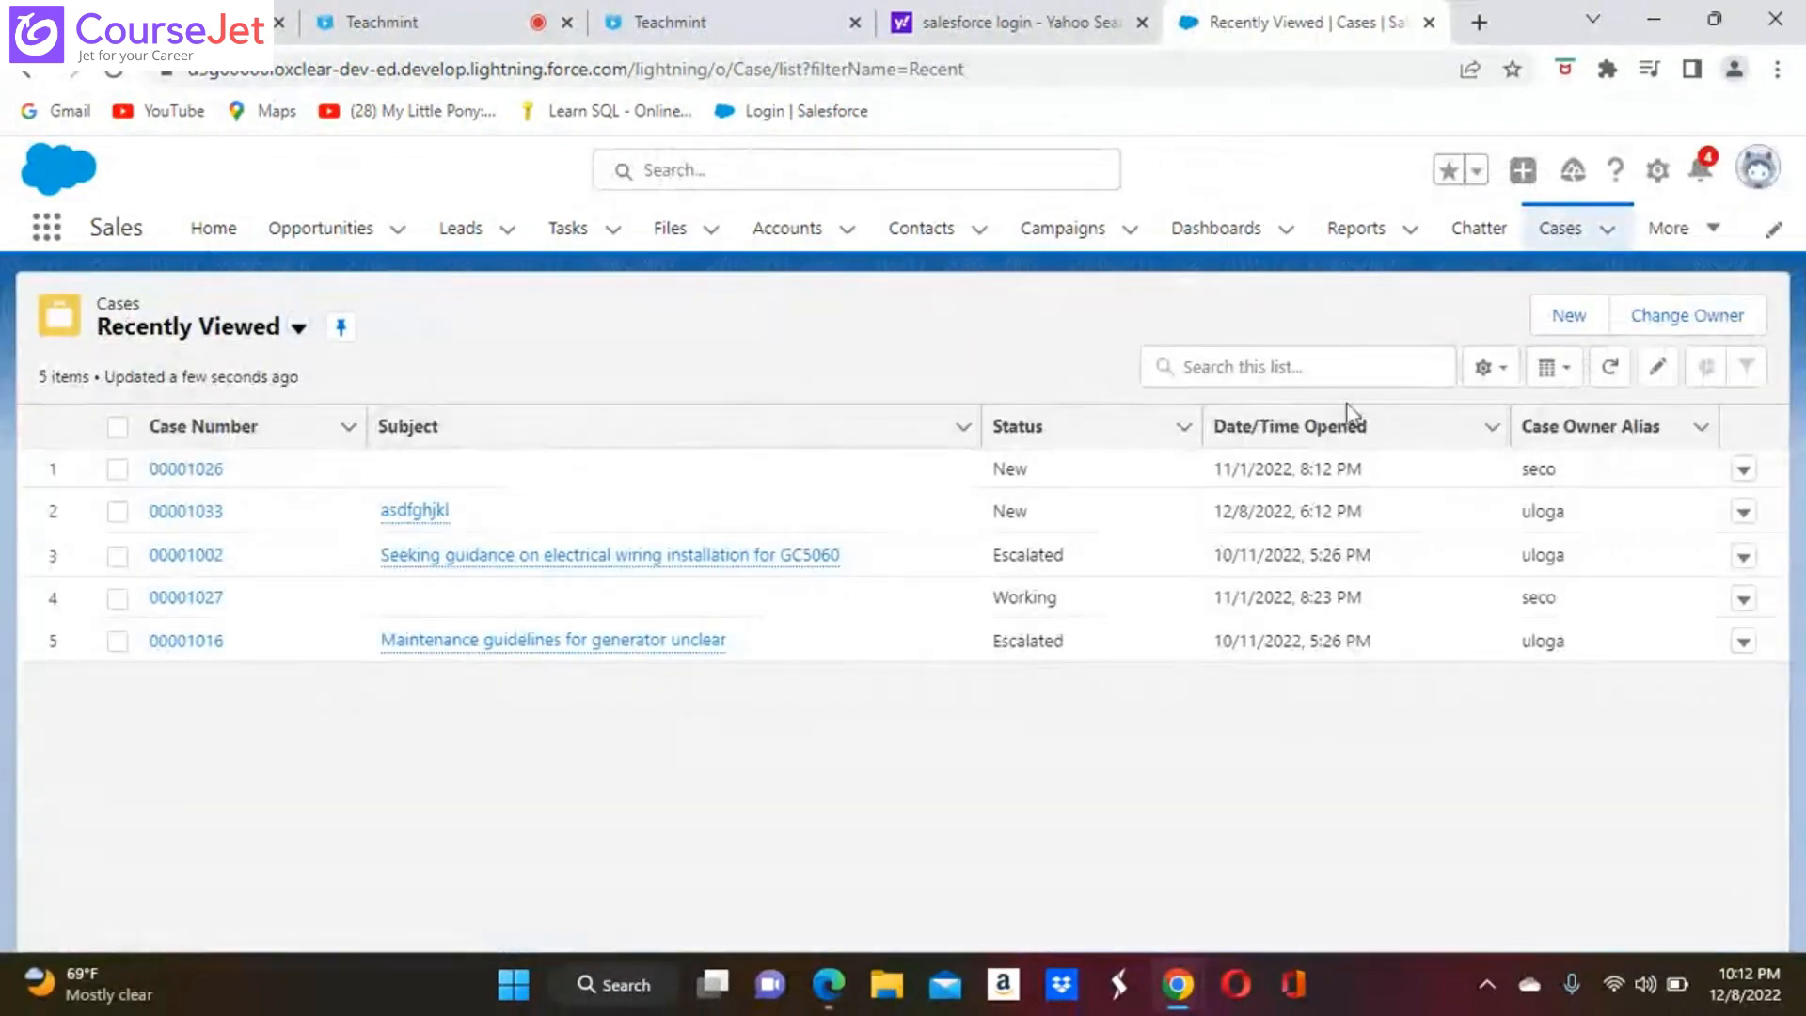
Start a new Customer Complaints case with status Working and case origin Email, and try to save it
{"action": "left_click", "coordinate": [1567, 320]}
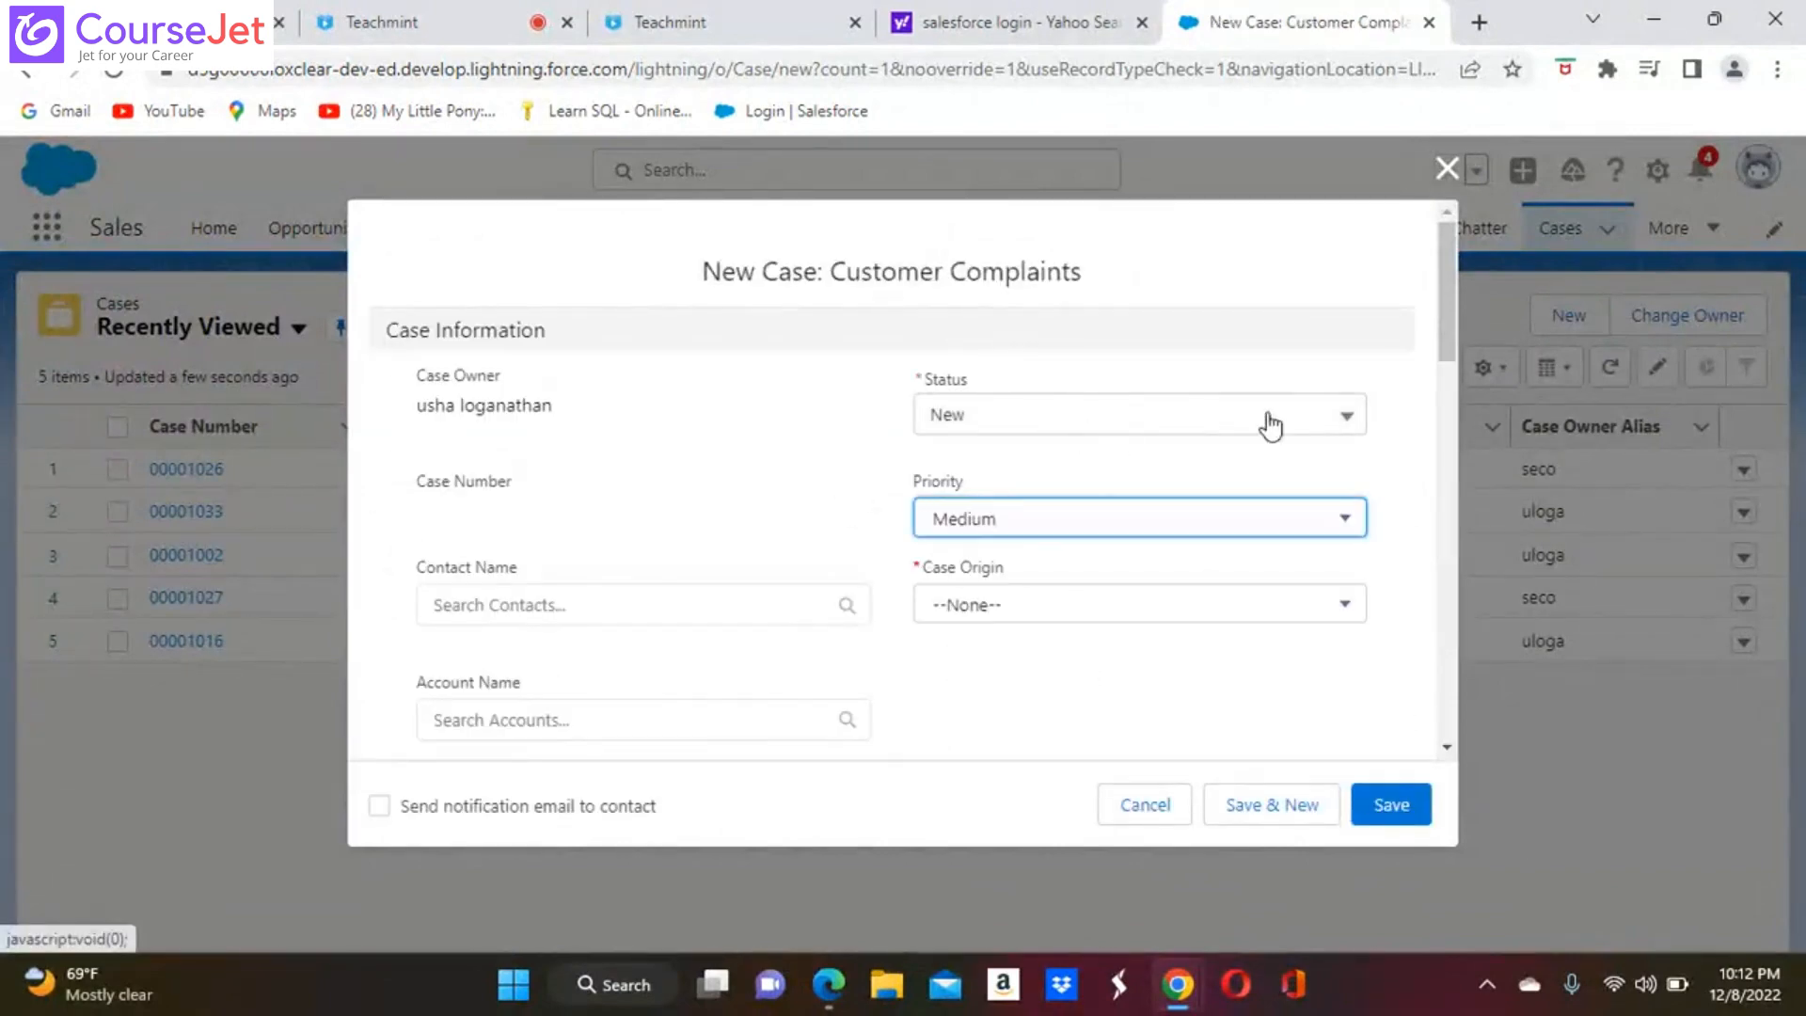
{"action": "left_click", "coordinate": [1346, 416]}
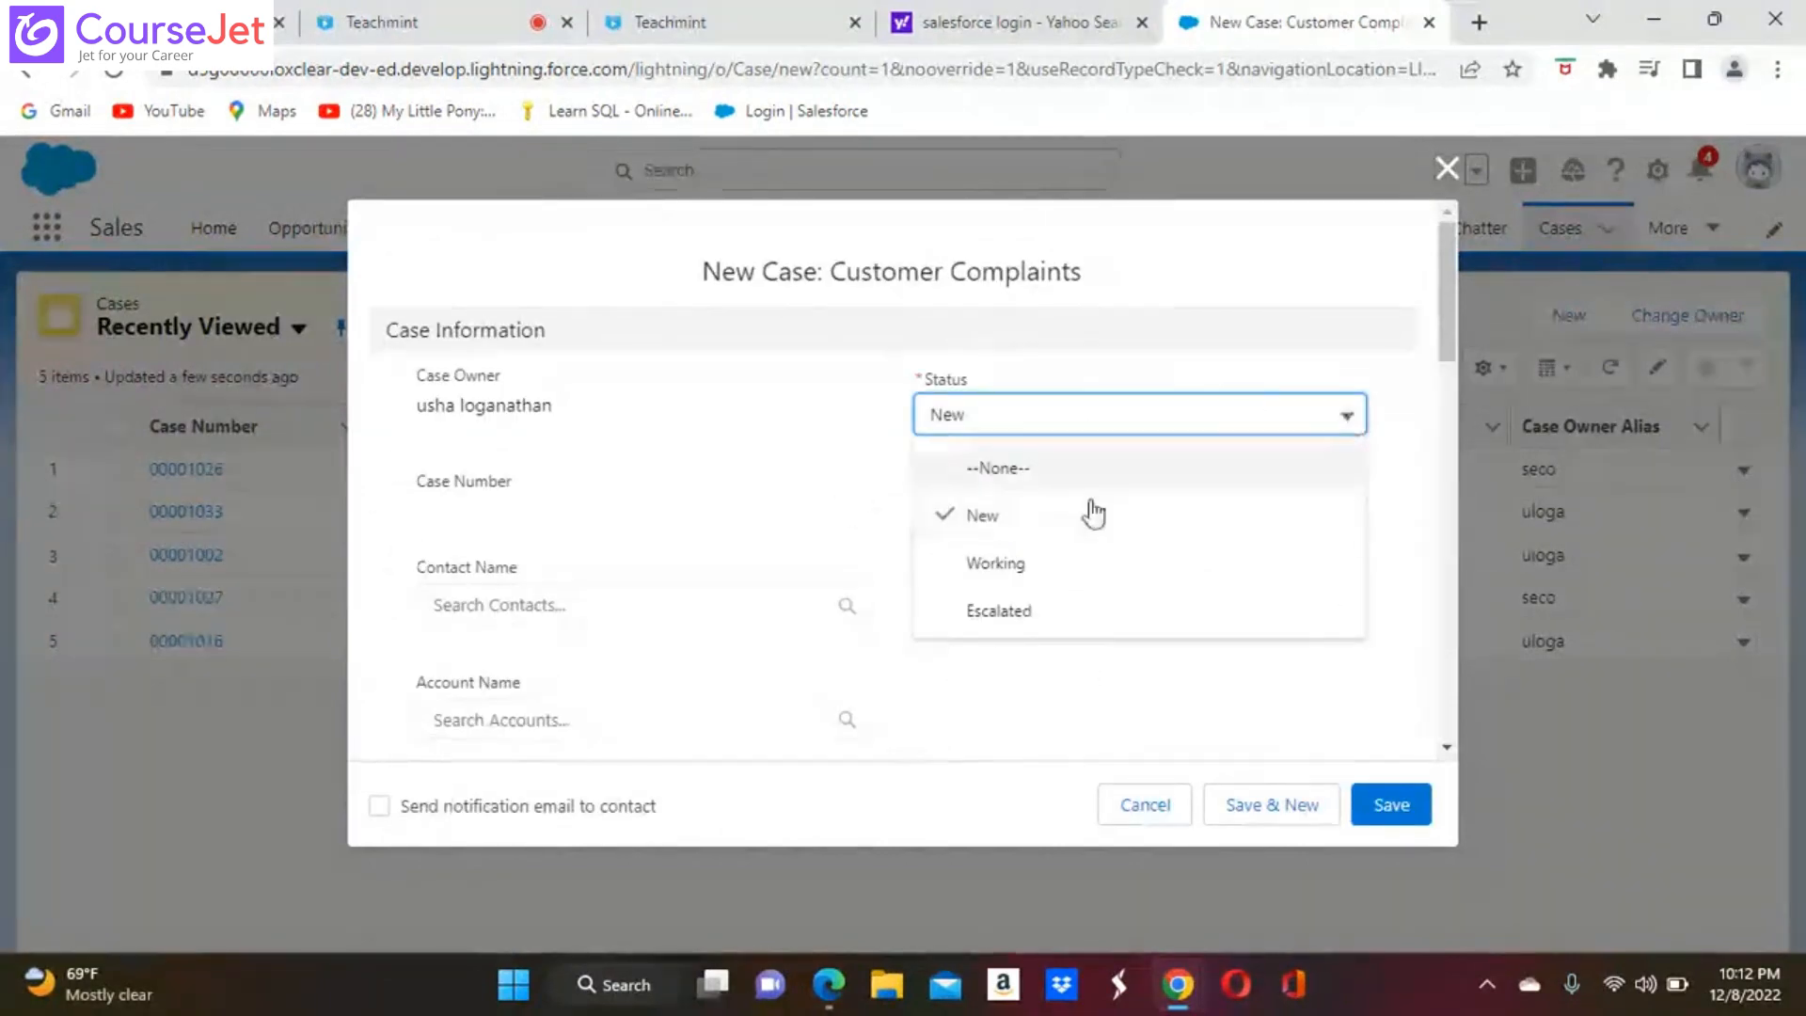
{"action": "left_click", "coordinate": [1020, 562]}
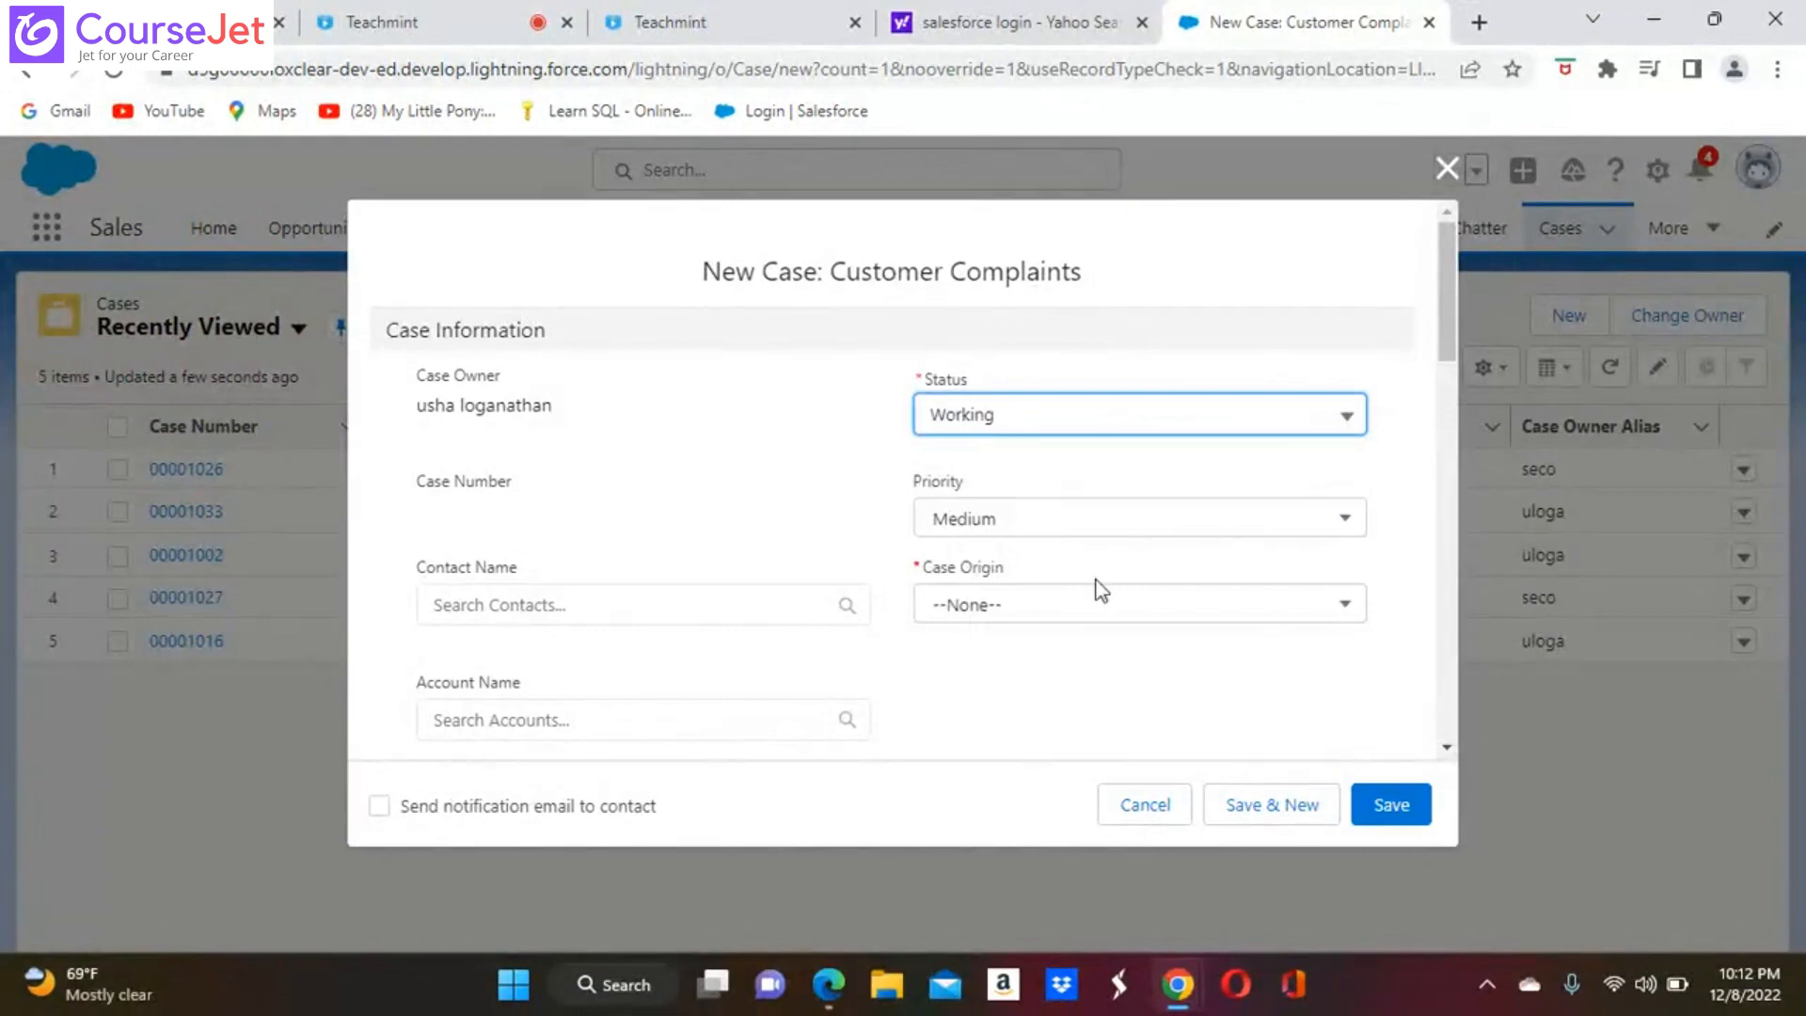
{"action": "left_click", "coordinate": [1344, 603]}
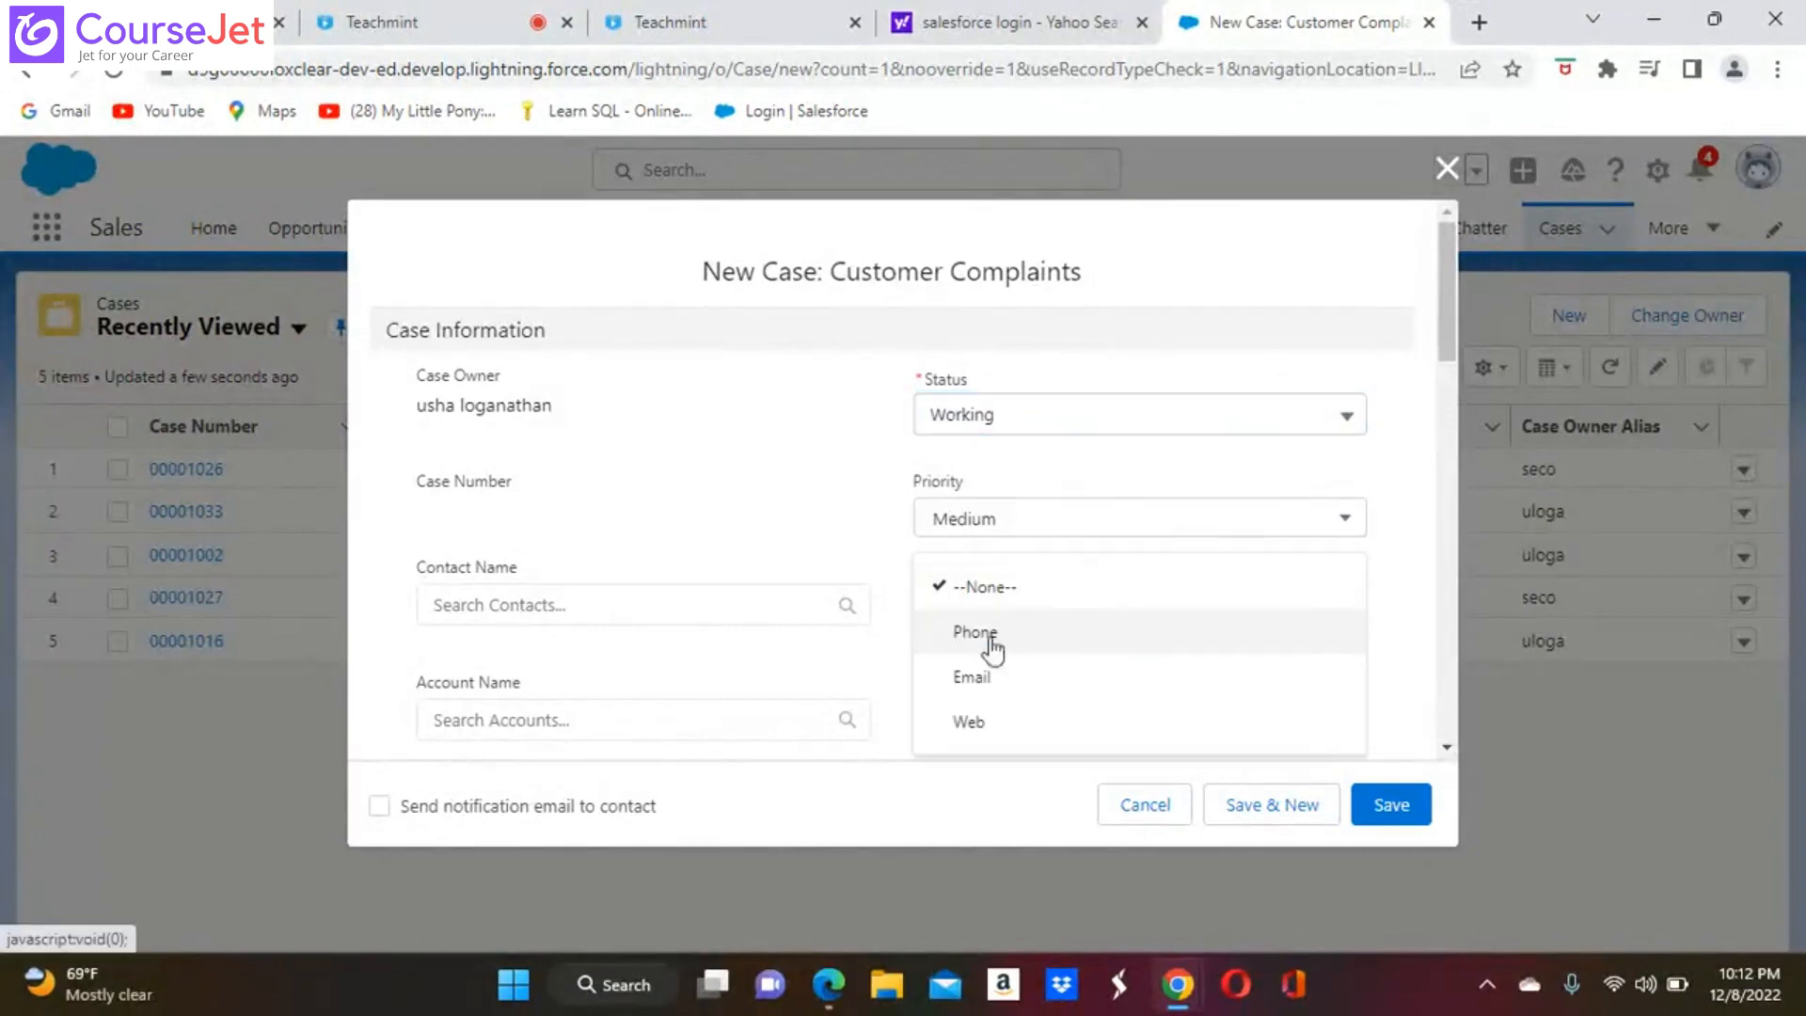
{"action": "left_click", "coordinate": [997, 681]}
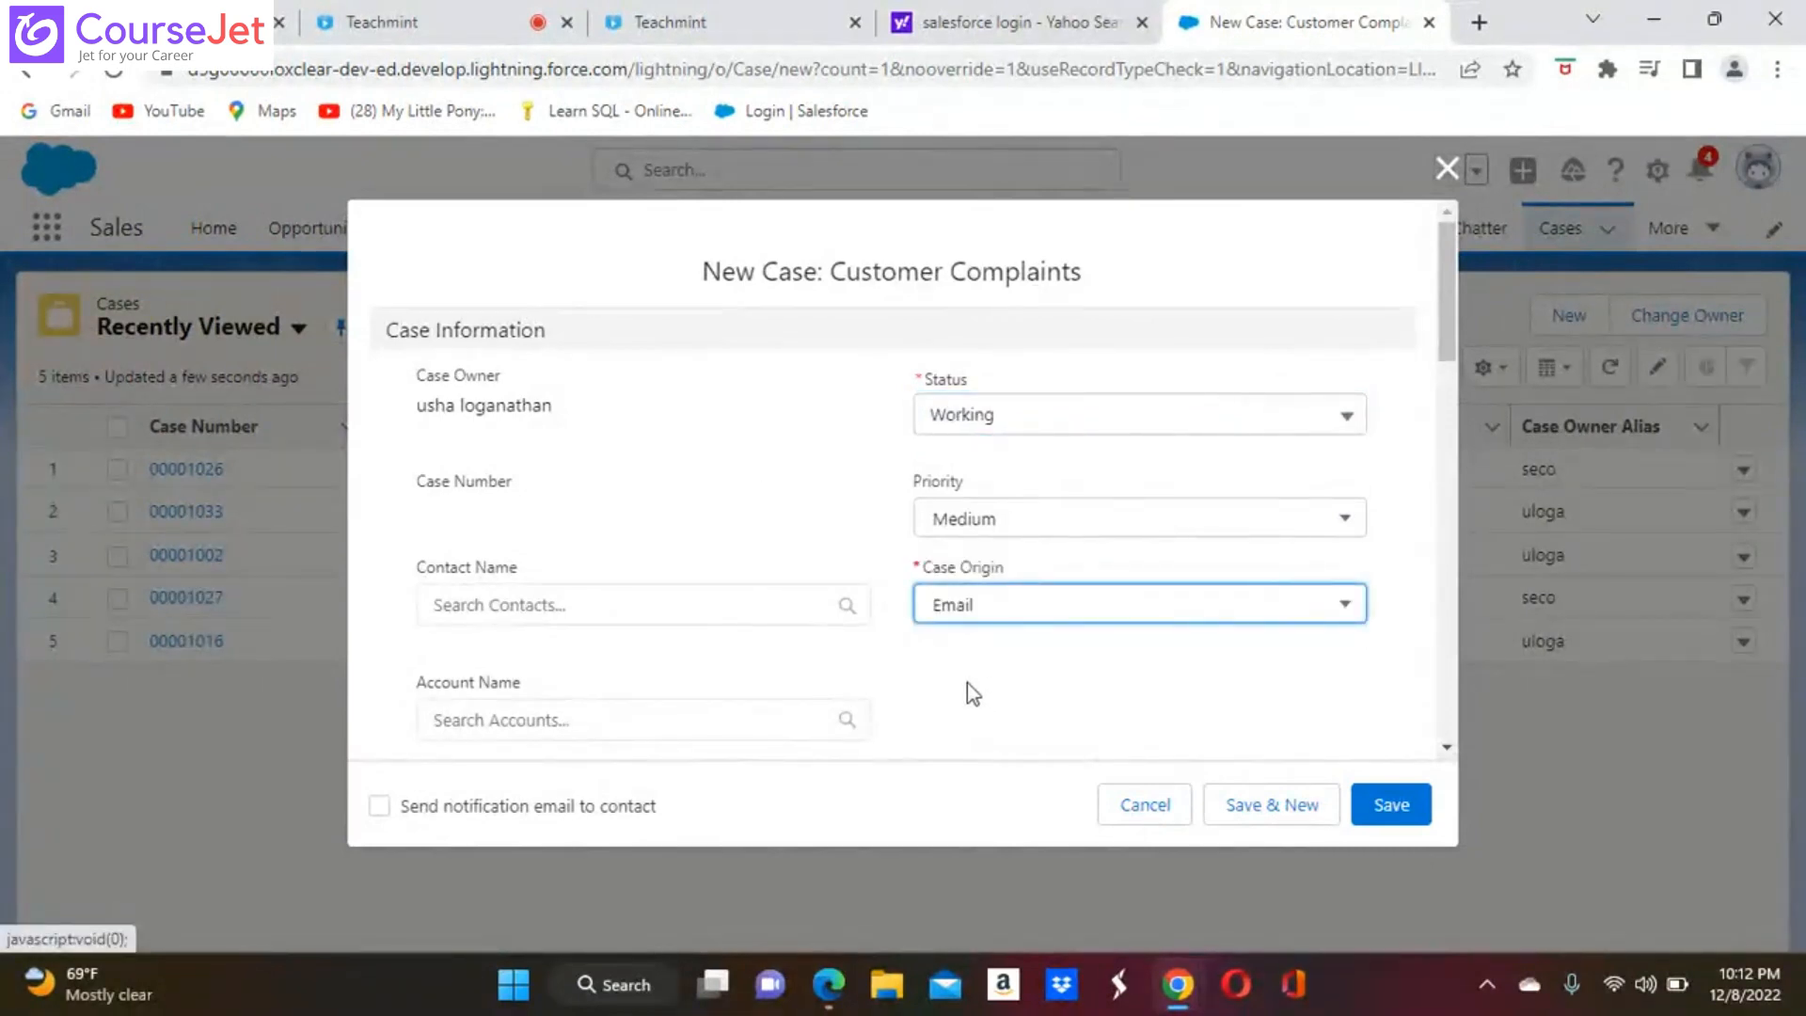
{"action": "scroll", "coordinate": [967, 680], "scroll_direction": "down", "scroll_amount": 7}
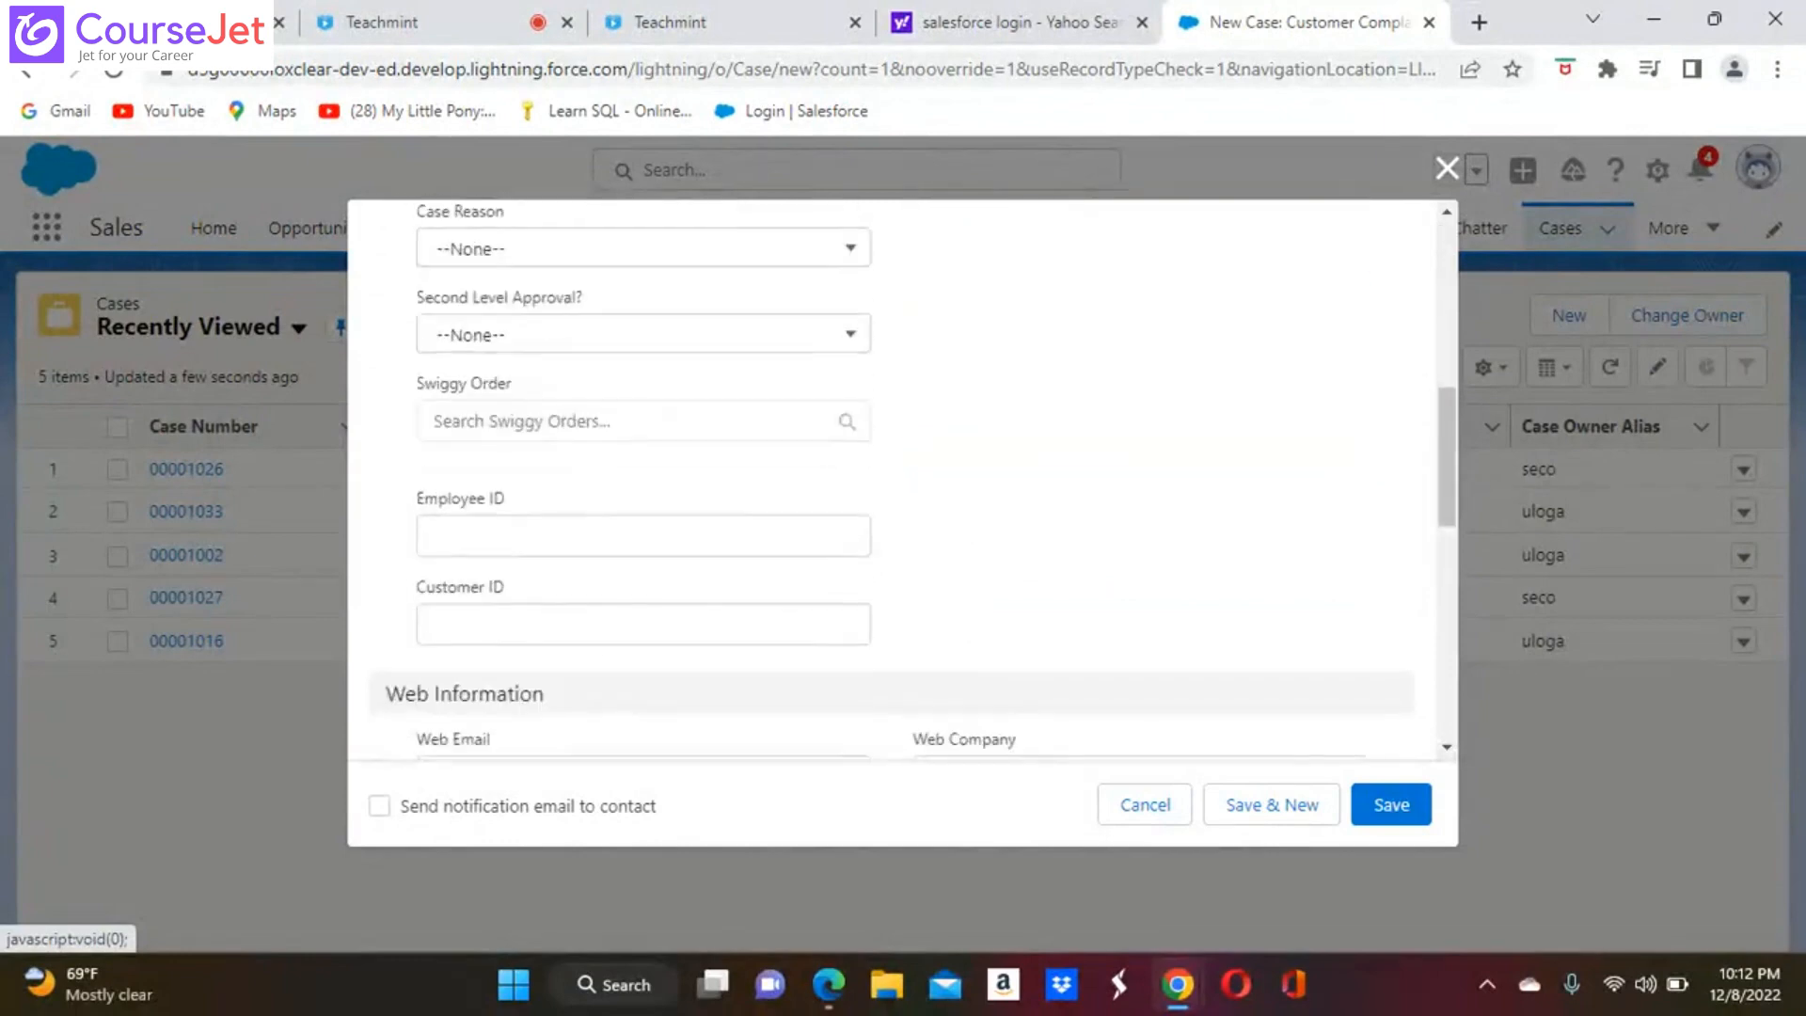
{"action": "scroll", "coordinate": [902, 480], "scroll_direction": "down", "scroll_amount": 6}
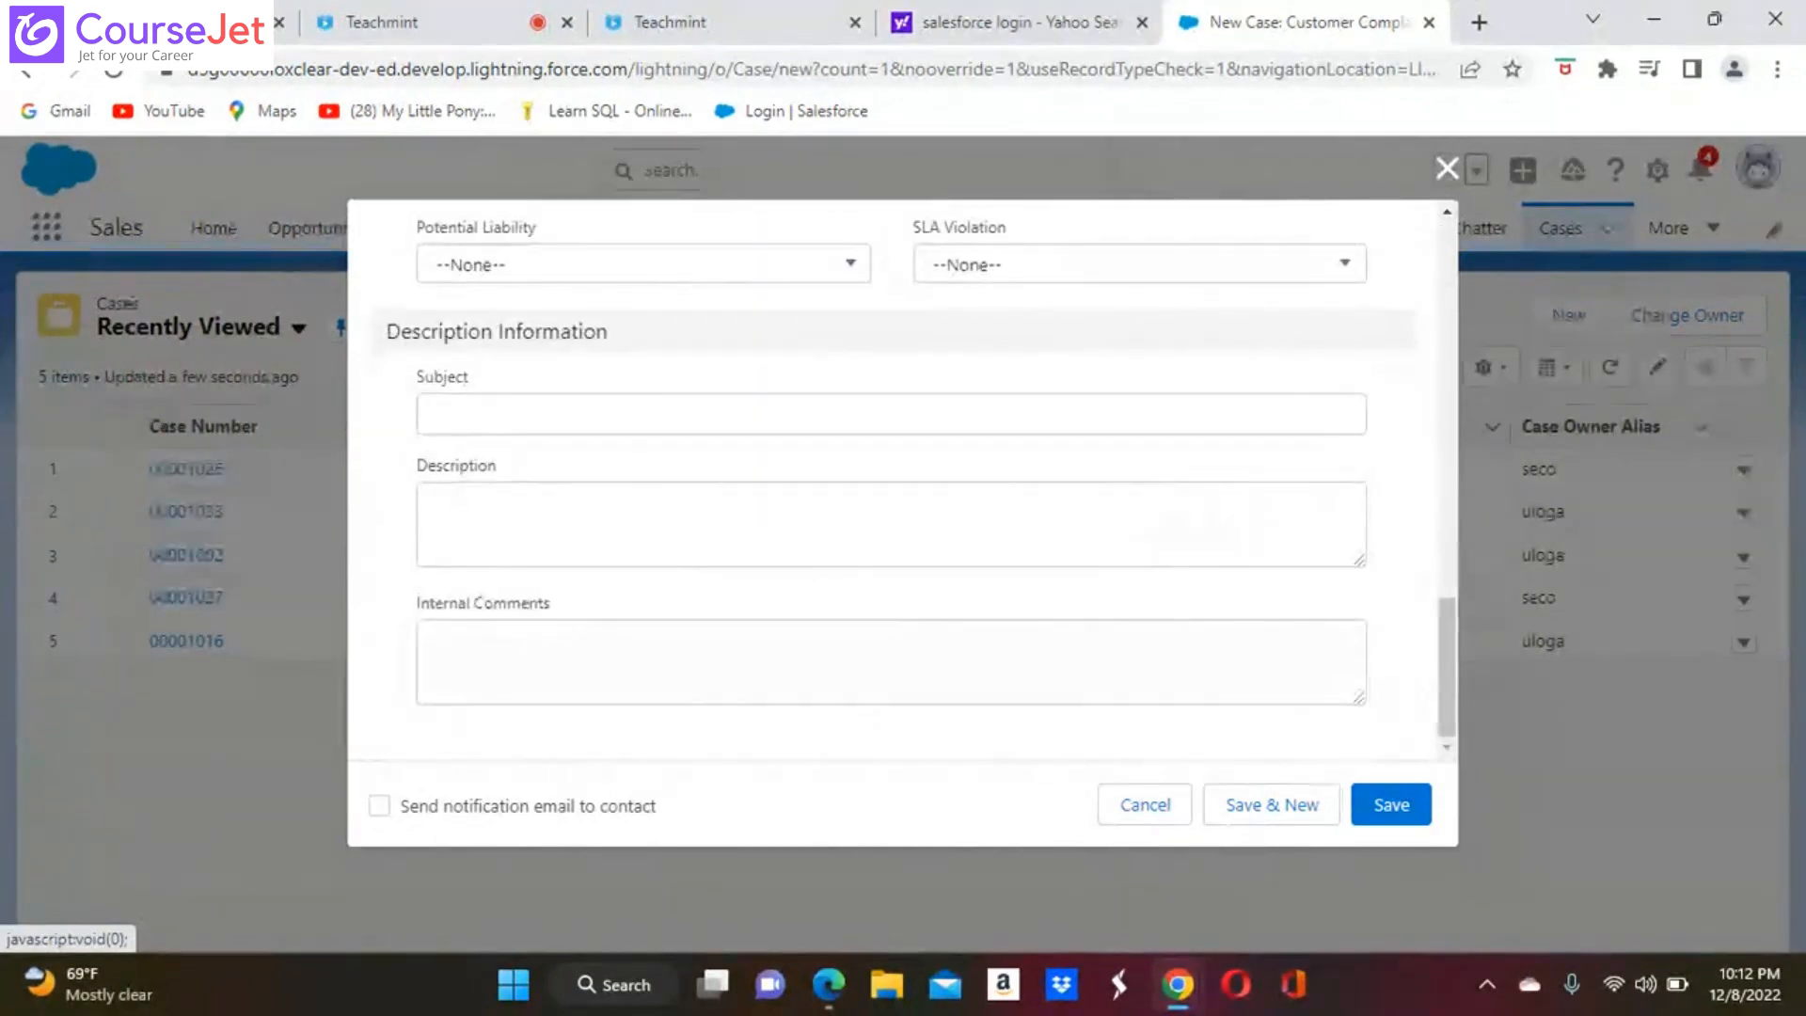
{"action": "left_click", "coordinate": [1390, 807]}
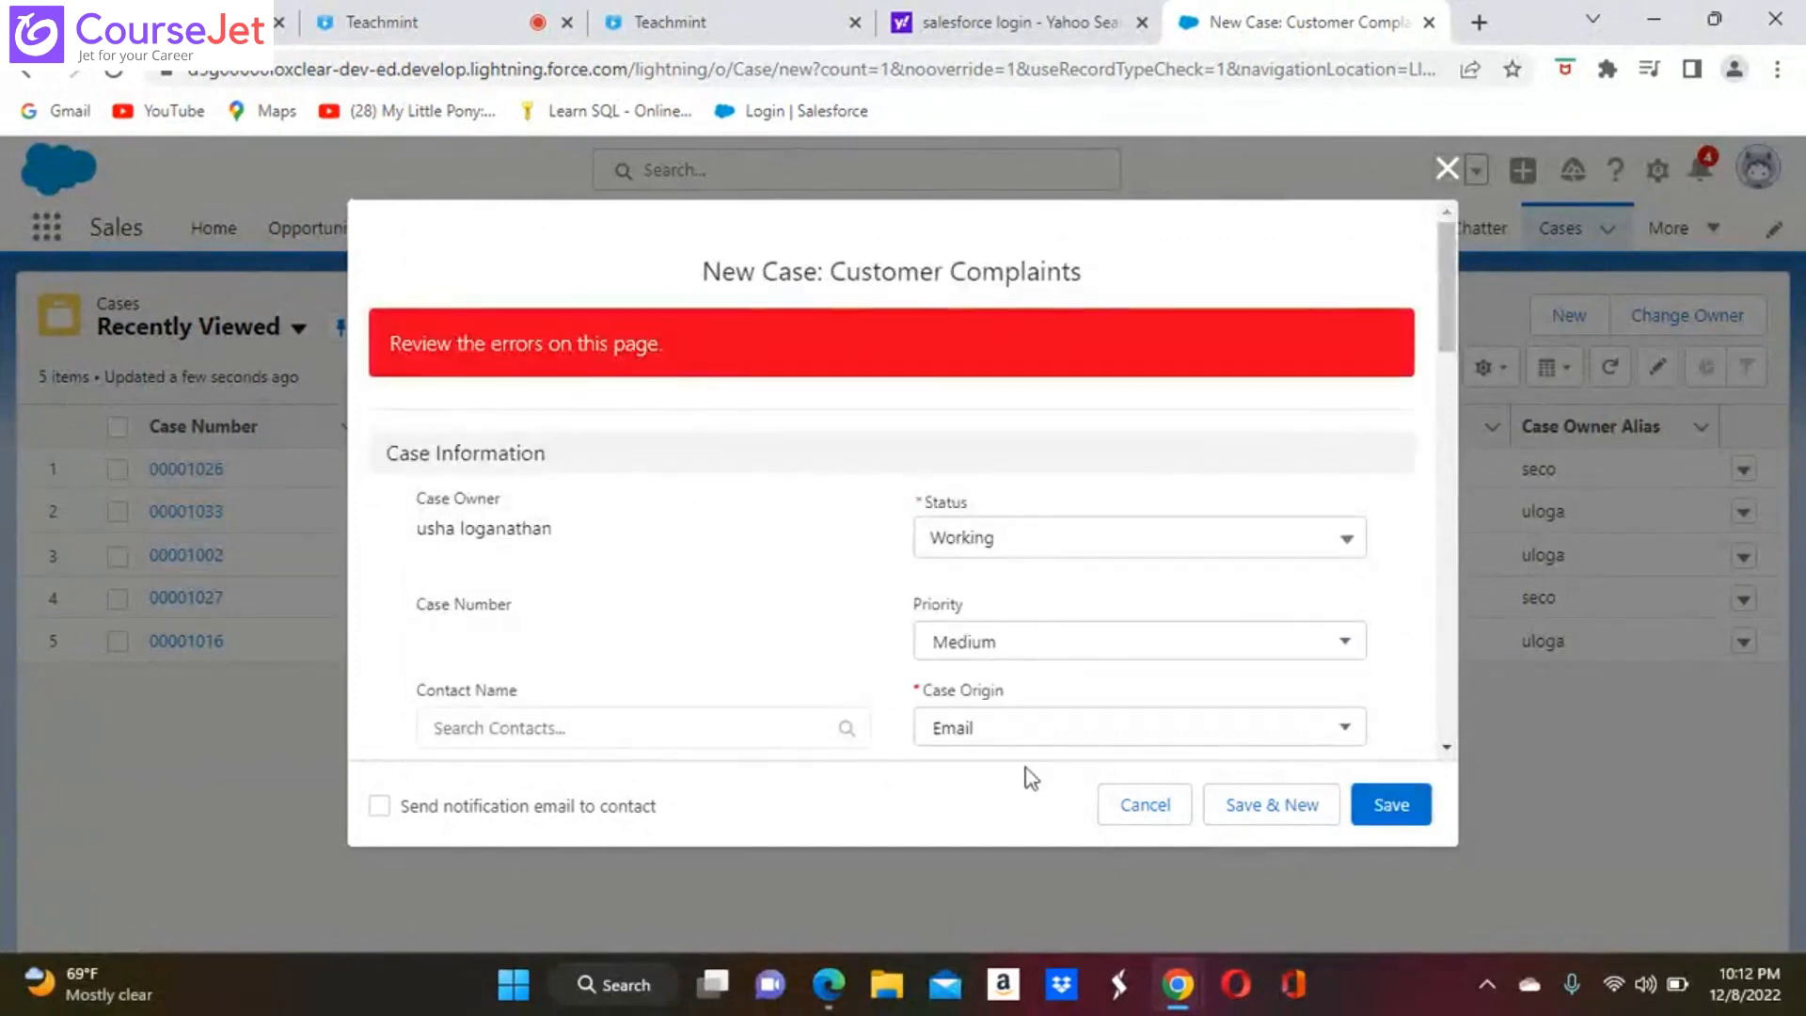
Find the field flagged with an error in the new case and enter "ABCED" as the subject
{"action": "scroll", "coordinate": [700, 653], "scroll_direction": "down", "scroll_amount": 4}
{"action": "scroll", "coordinate": [902, 480], "scroll_direction": "up", "scroll_amount": 2}
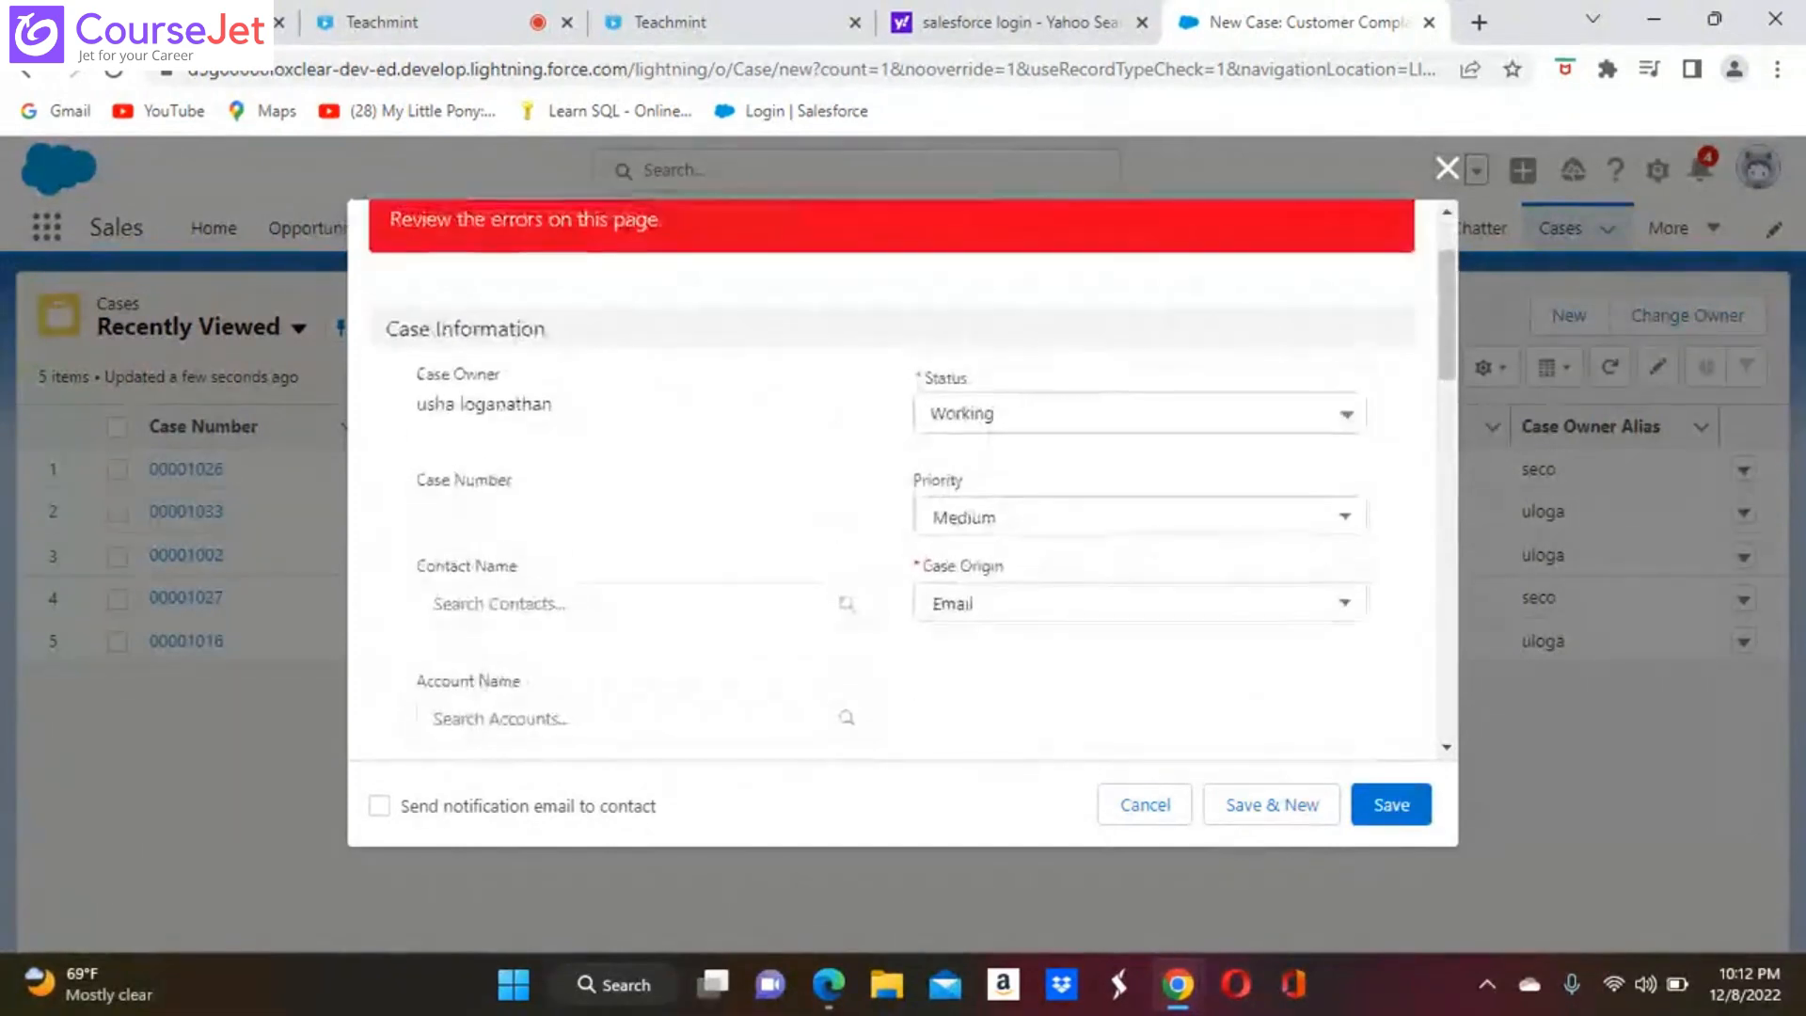
{"action": "scroll", "coordinate": [901, 480], "scroll_direction": "down", "scroll_amount": 8}
{"action": "scroll", "coordinate": [551, 563], "scroll_direction": "down", "scroll_amount": 3}
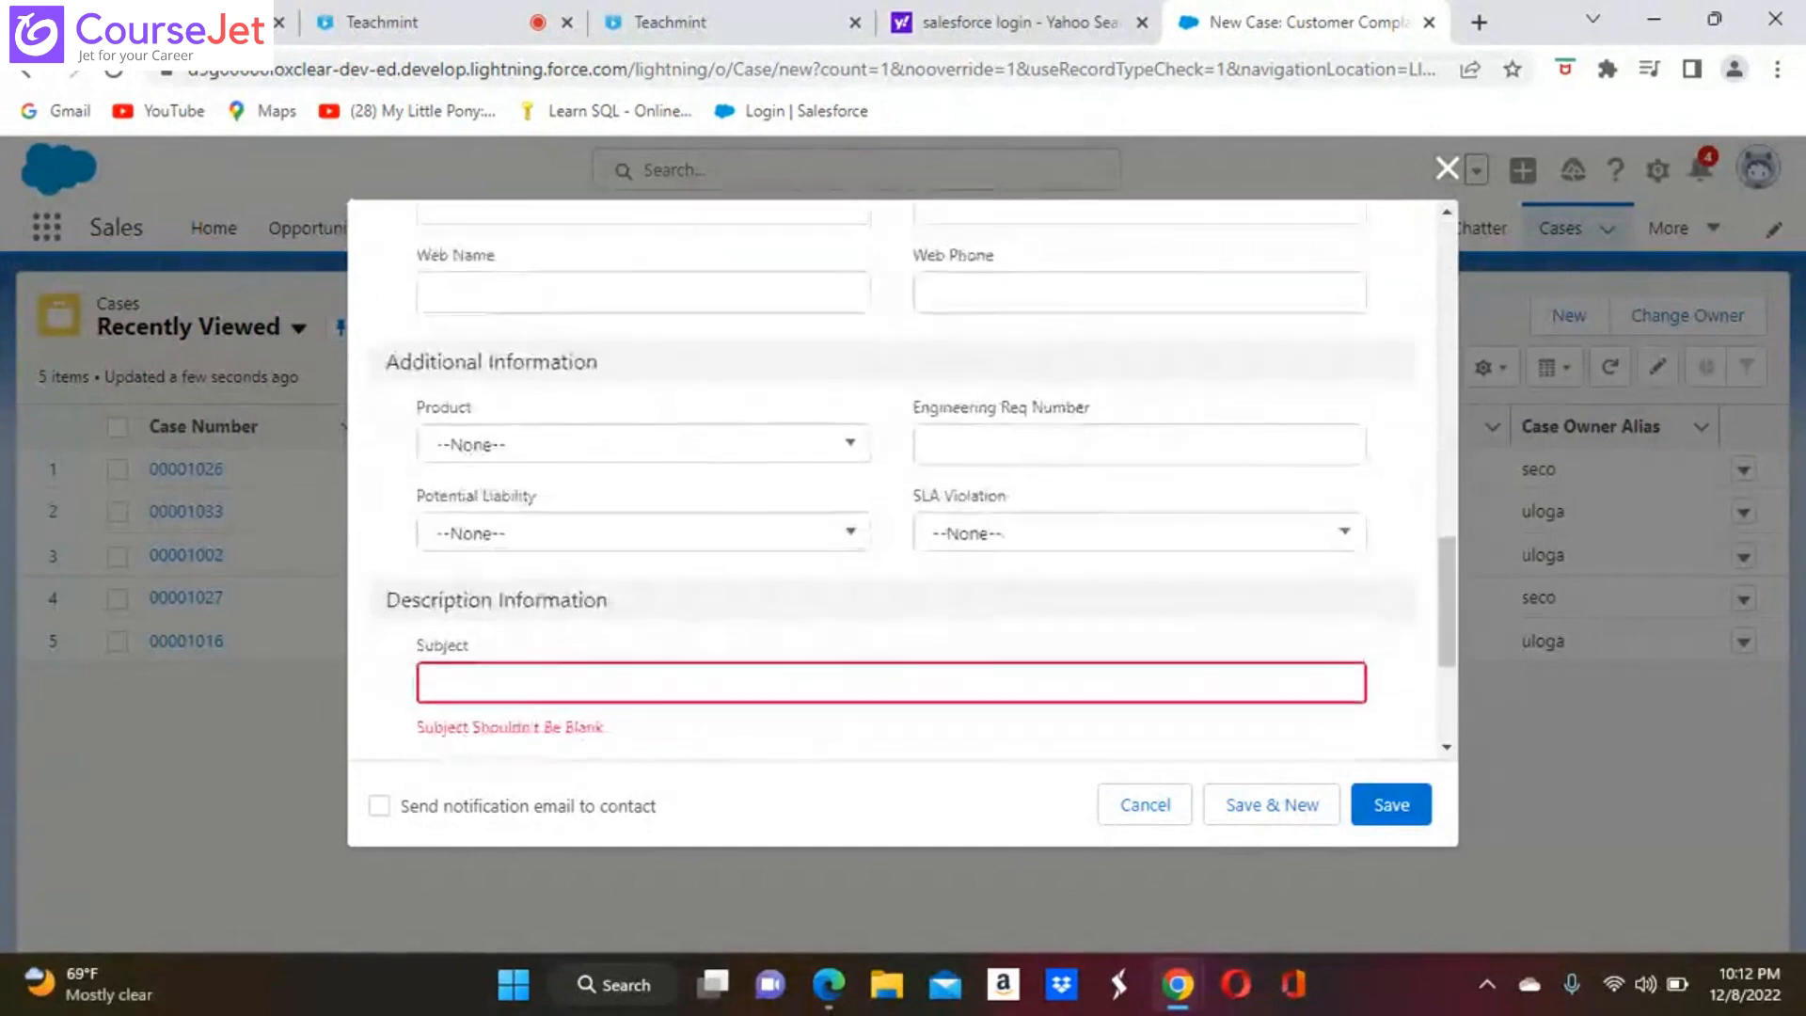
{"action": "left_click", "coordinate": [553, 593]}
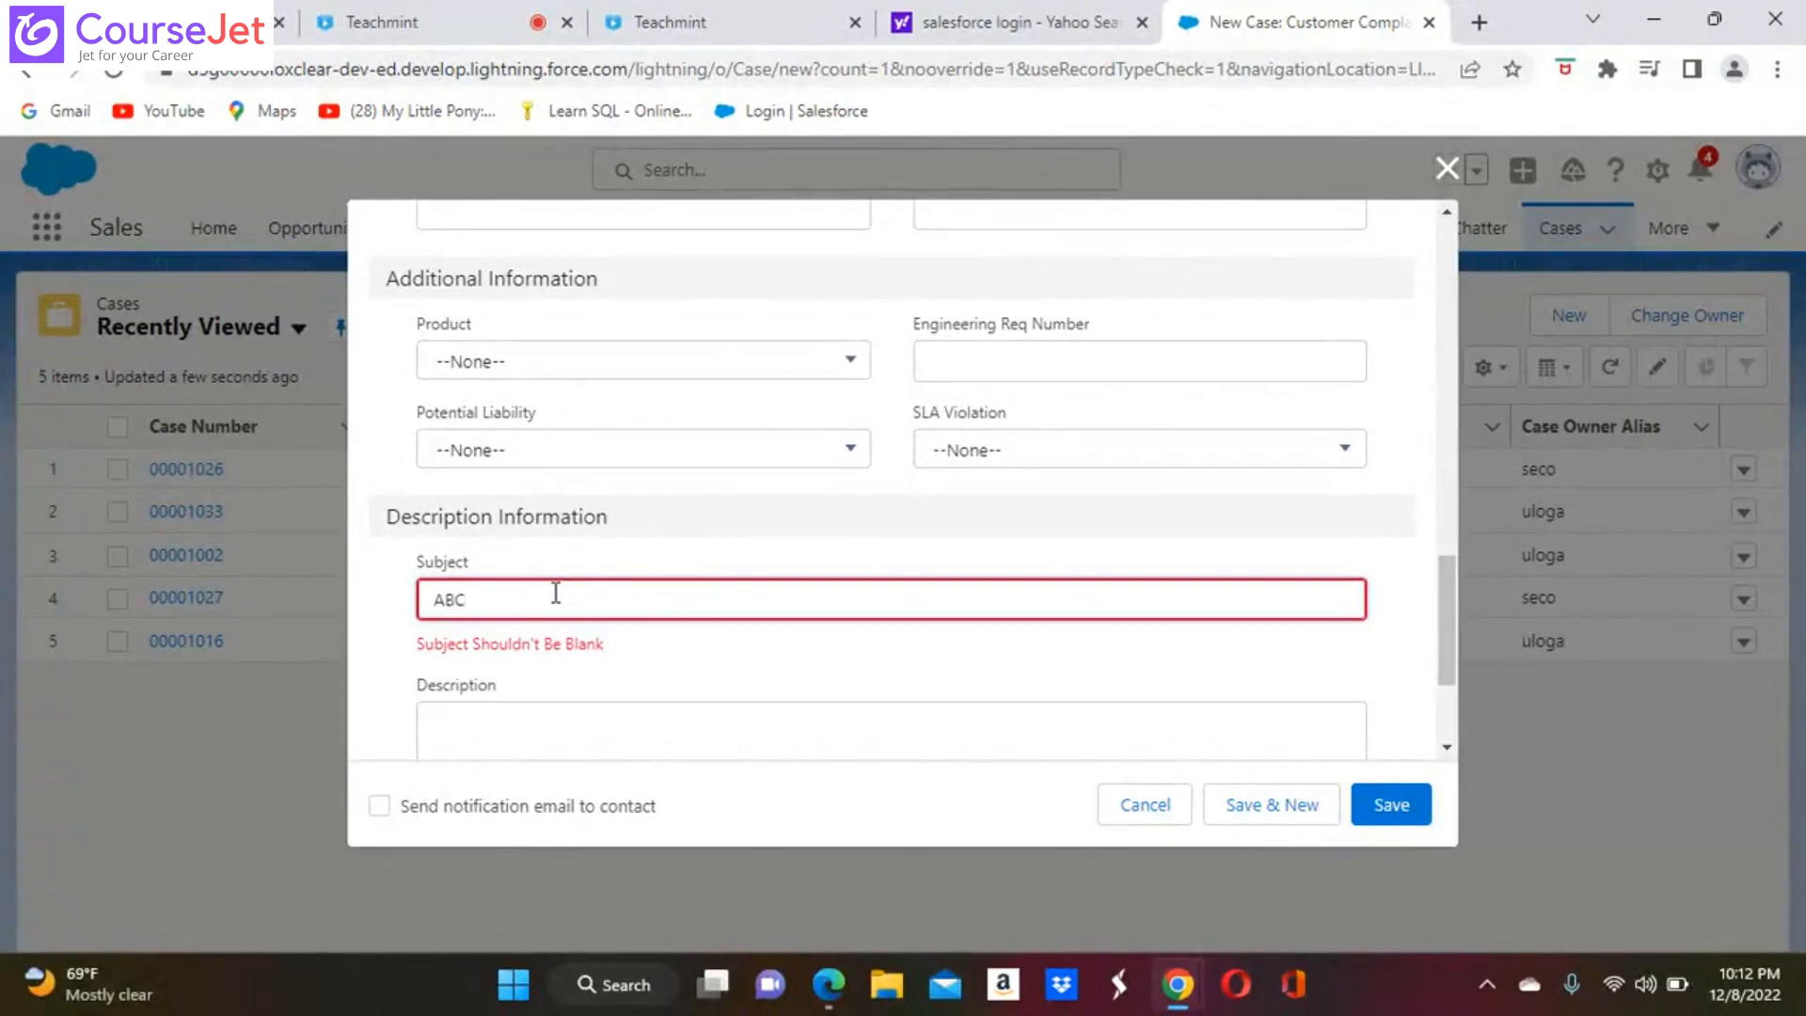
{"action": "type", "text": "ABCED"}
Enable the notification email to the contact for the new case and try to save it
{"action": "scroll", "coordinate": [1392, 477], "scroll_direction": "up", "scroll_amount": 10}
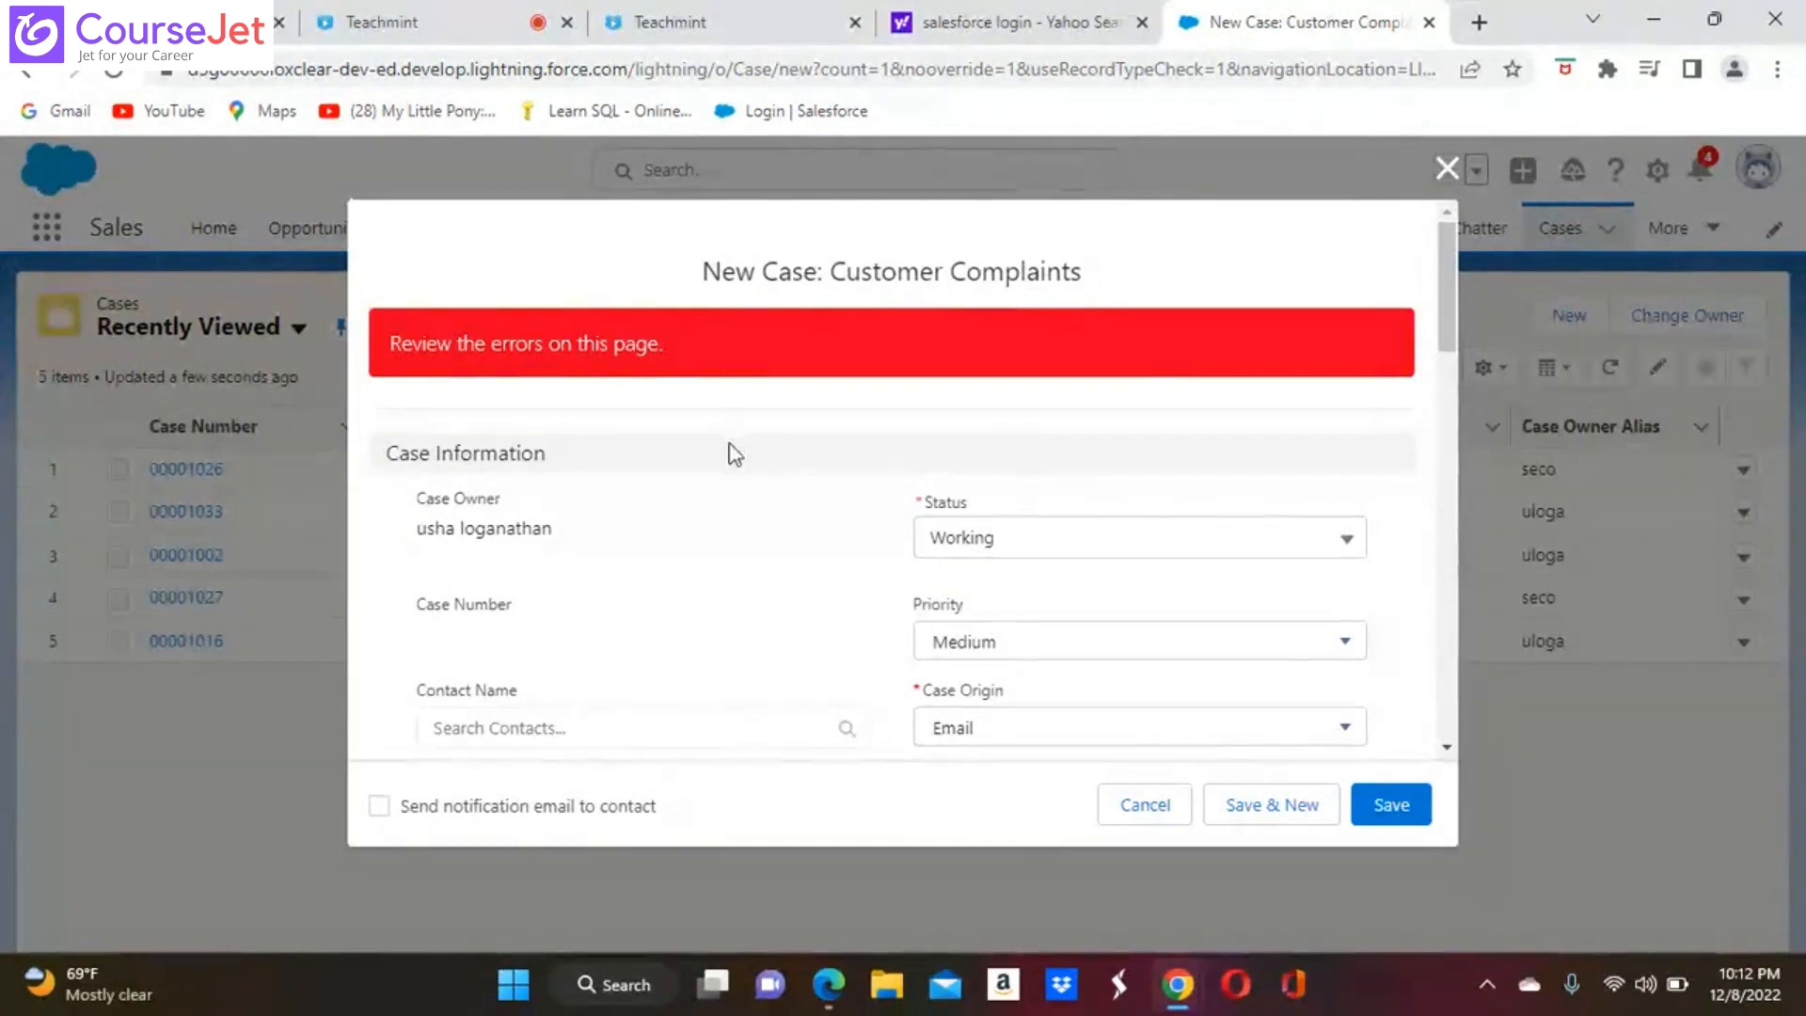
{"action": "left_click", "coordinate": [380, 807]}
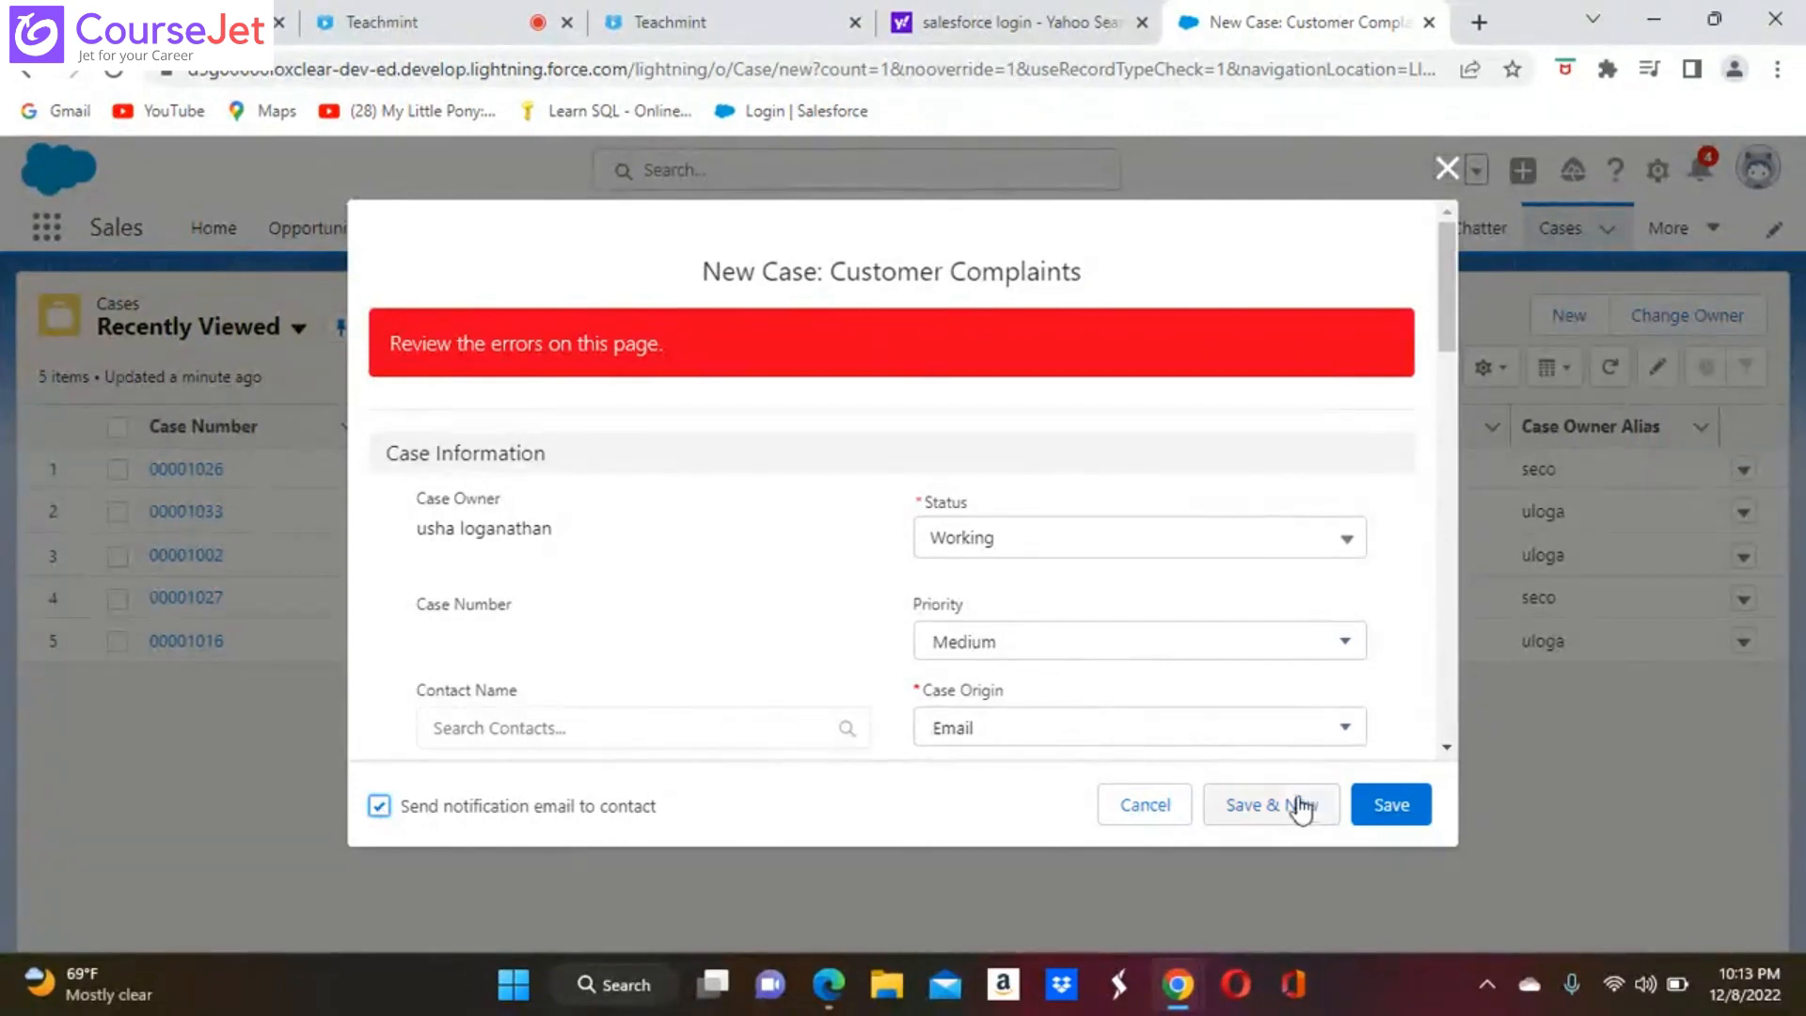
{"action": "left_click", "coordinate": [1396, 812]}
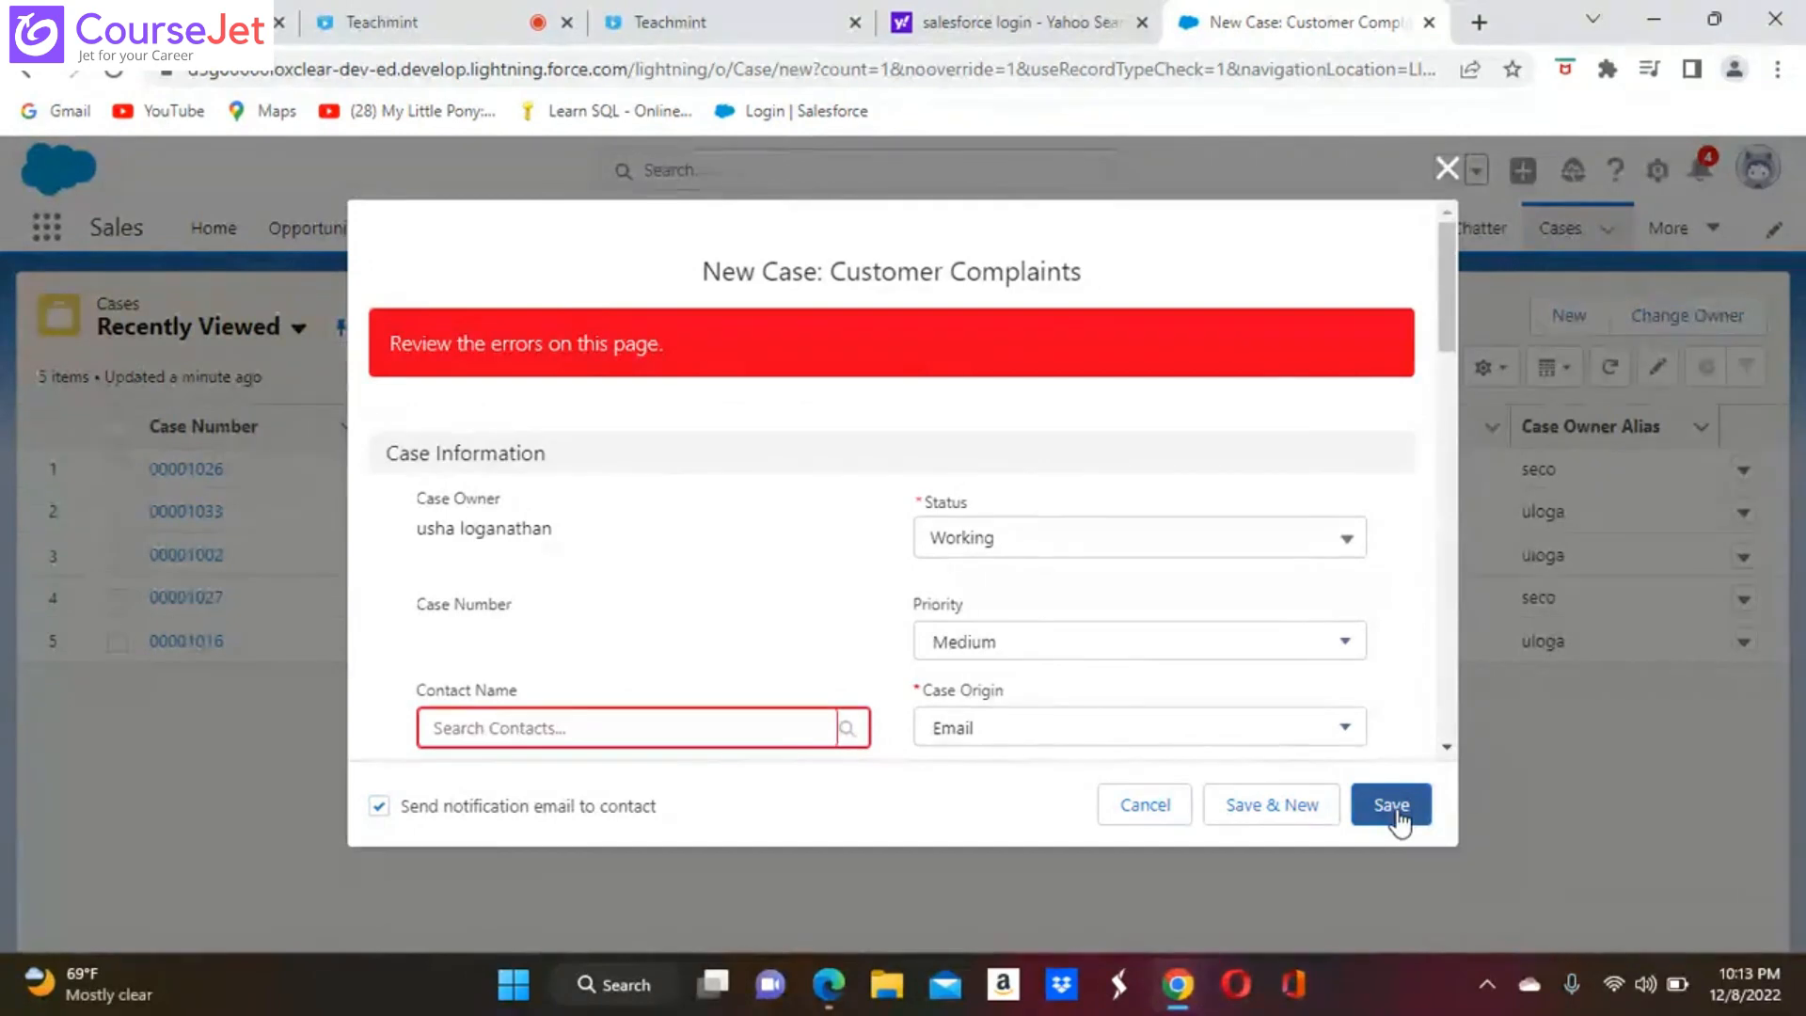
Find and select the customer's contact record as the new case's Contact Name, and save the case
{"action": "left_click", "coordinate": [634, 720]}
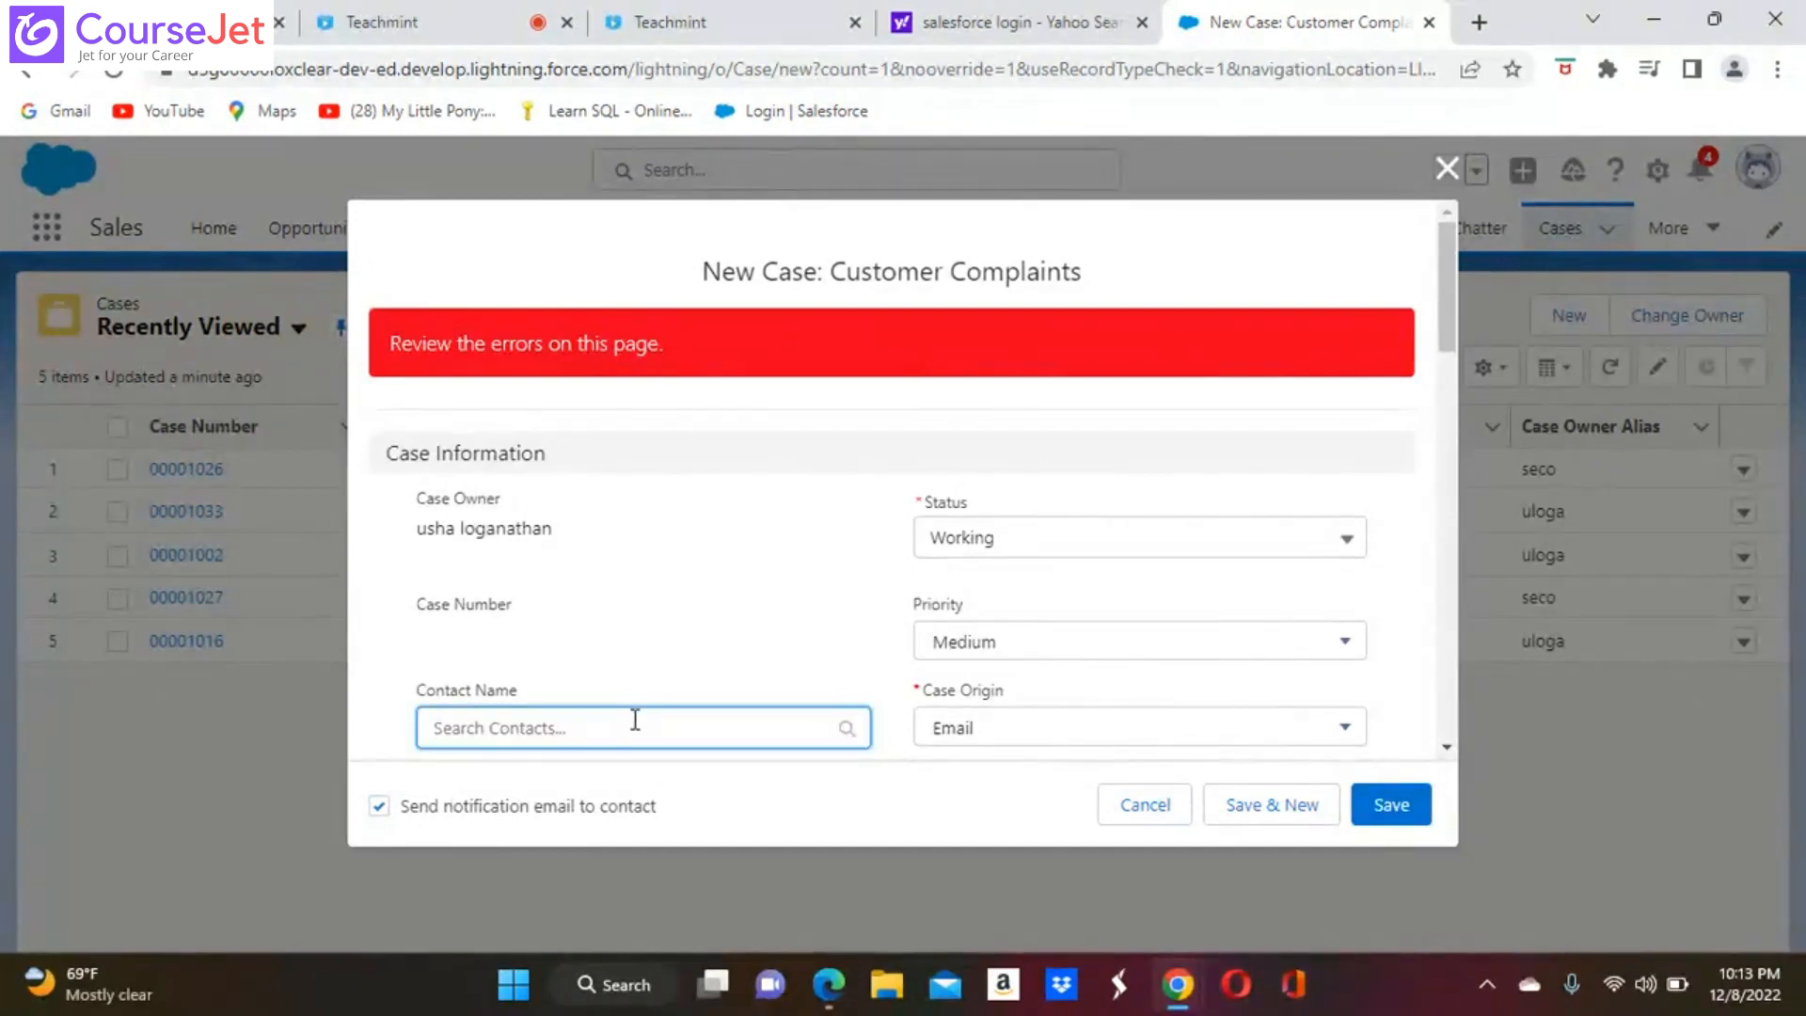
{"action": "type", "text": "u"}
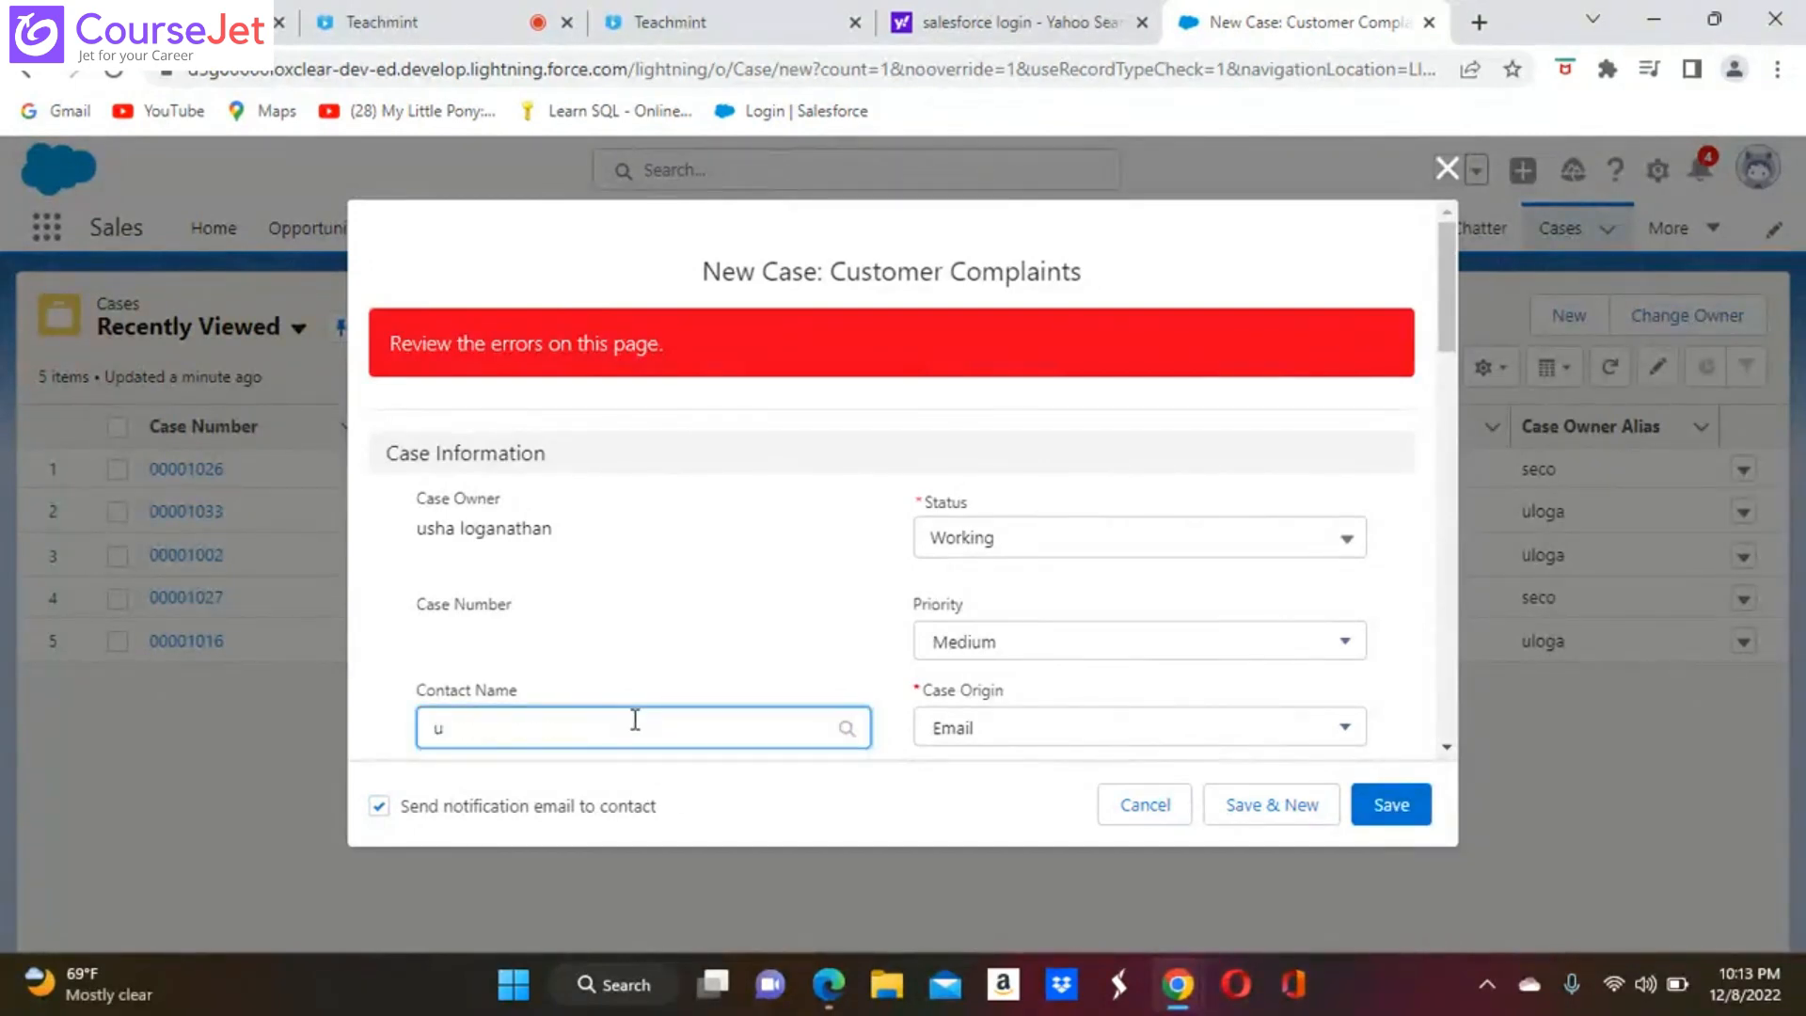
{"action": "key", "text": "BackSpace"}
{"action": "type", "text": "Usha"}
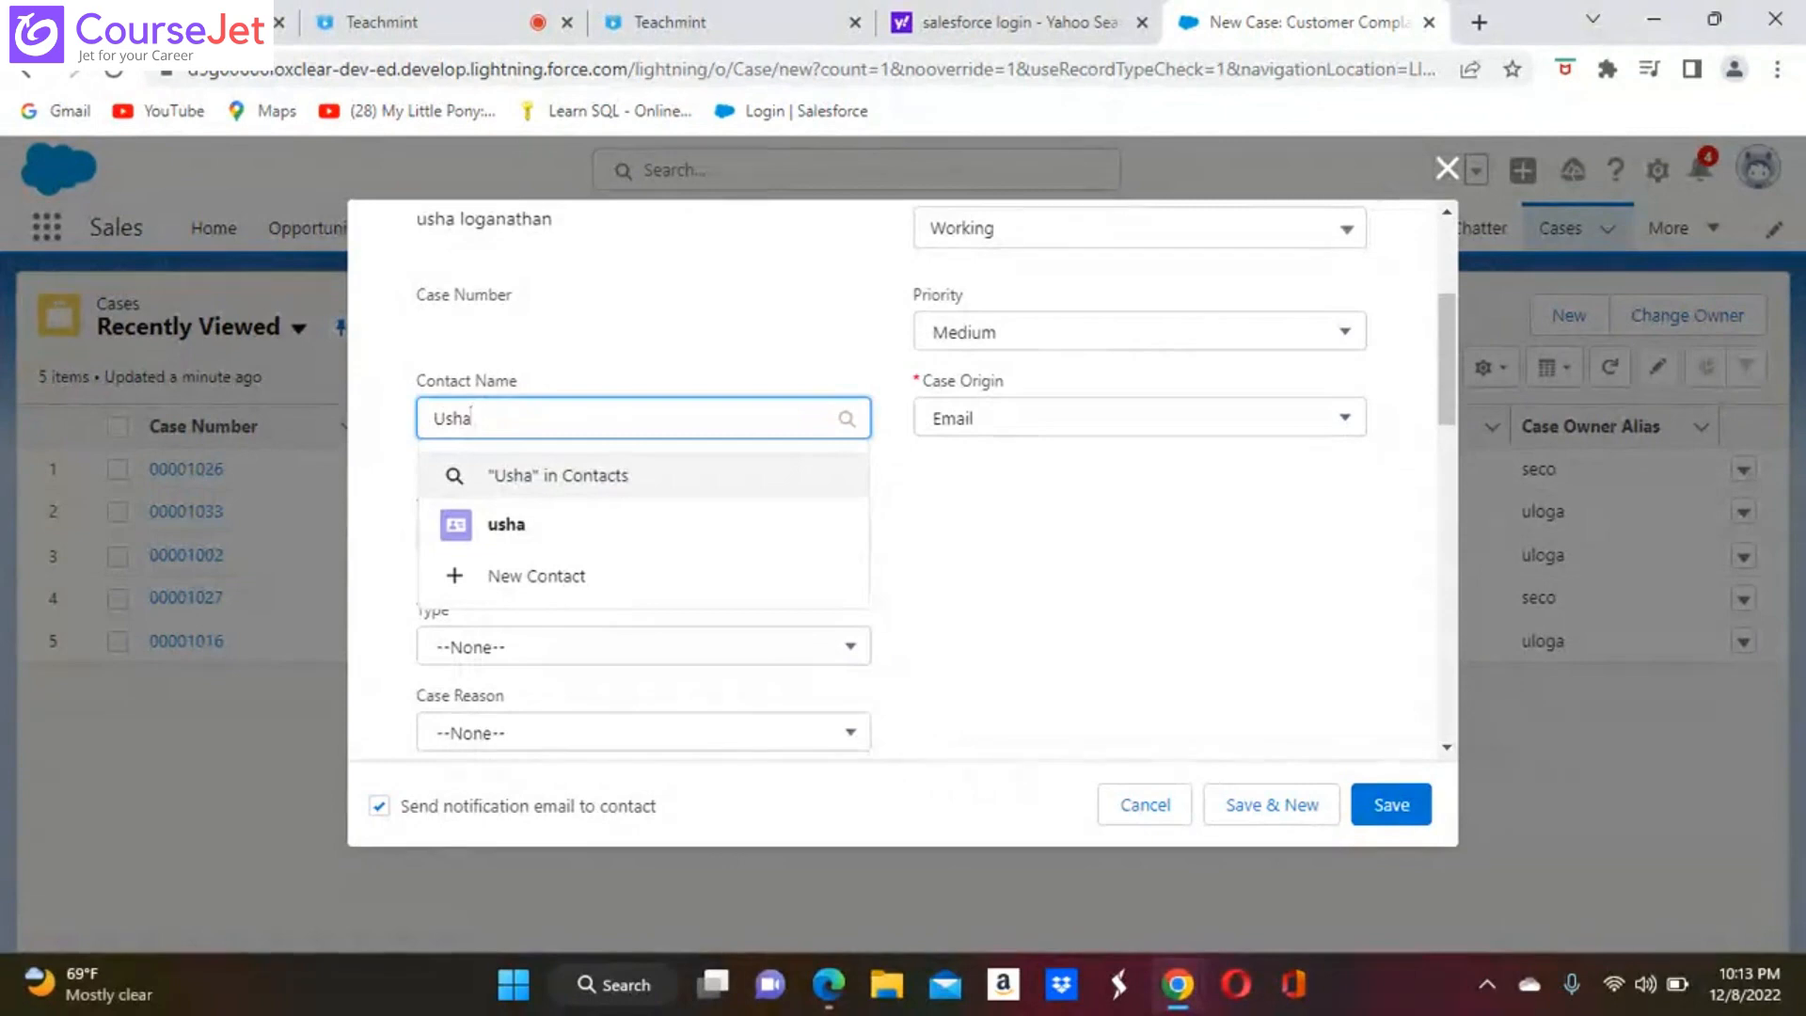
{"action": "left_click", "coordinate": [508, 527]}
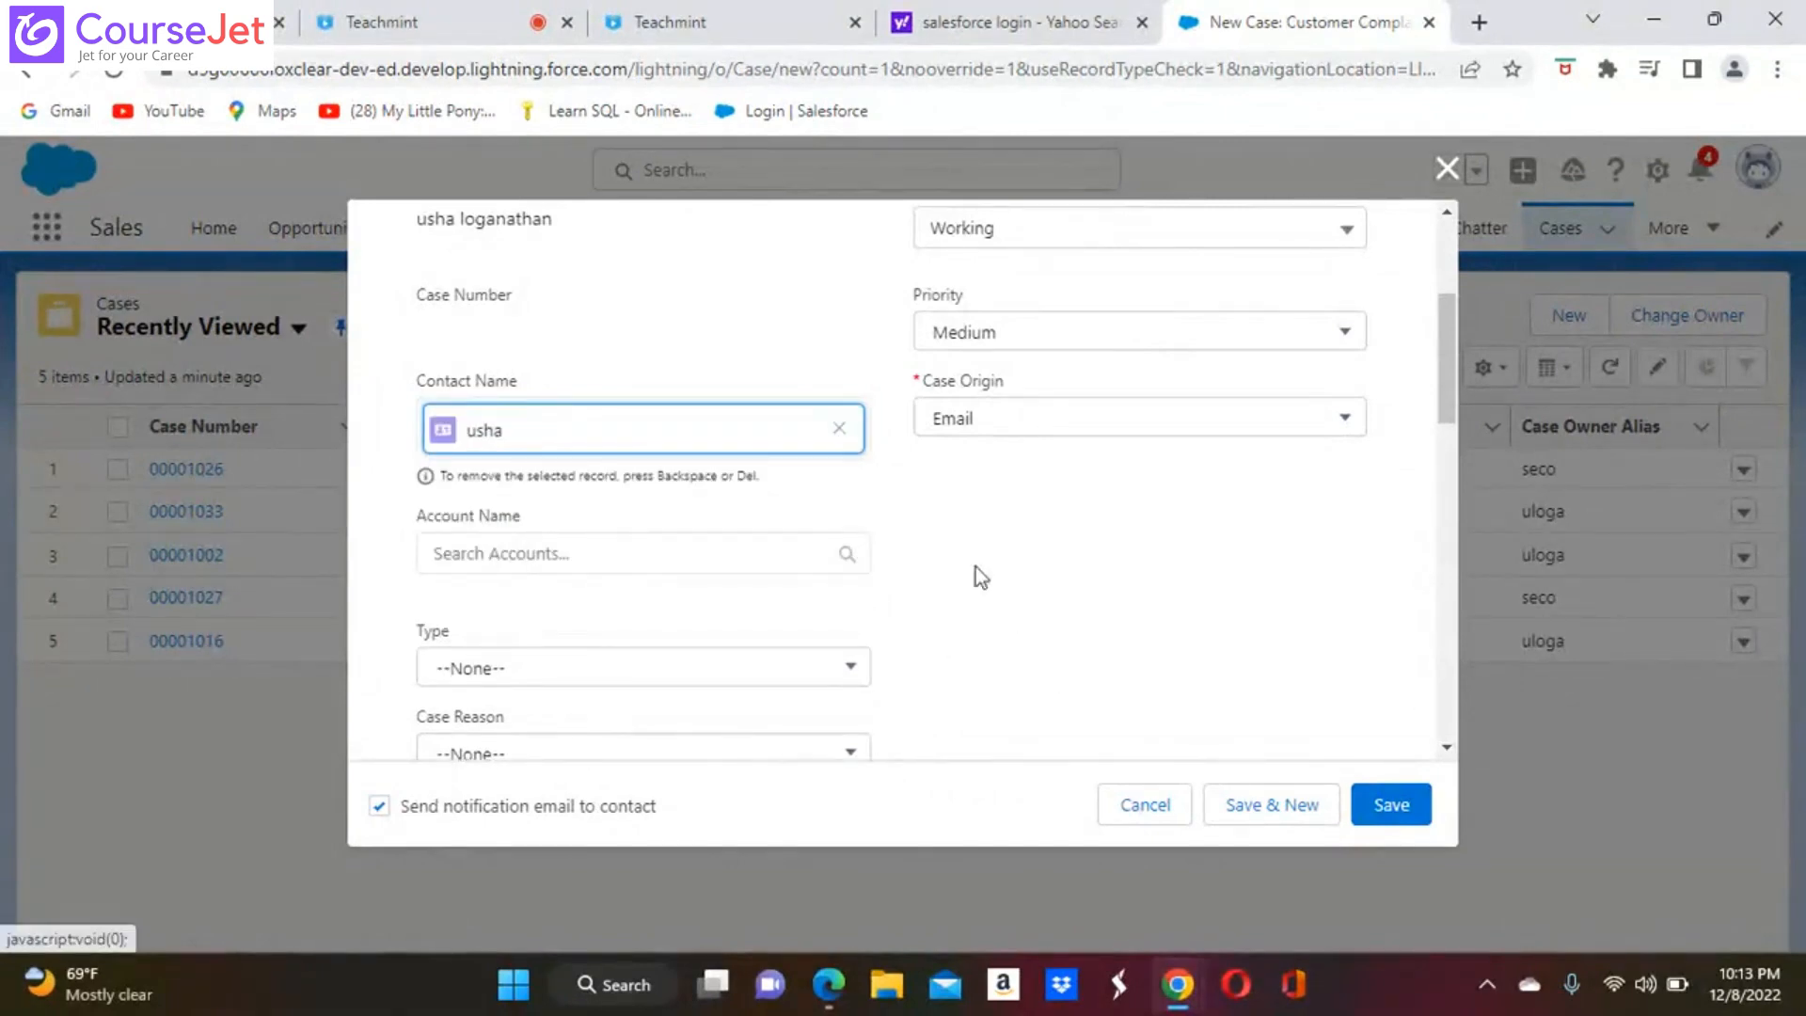
{"action": "scroll", "coordinate": [1397, 736], "scroll_direction": "down", "scroll_amount": 10}
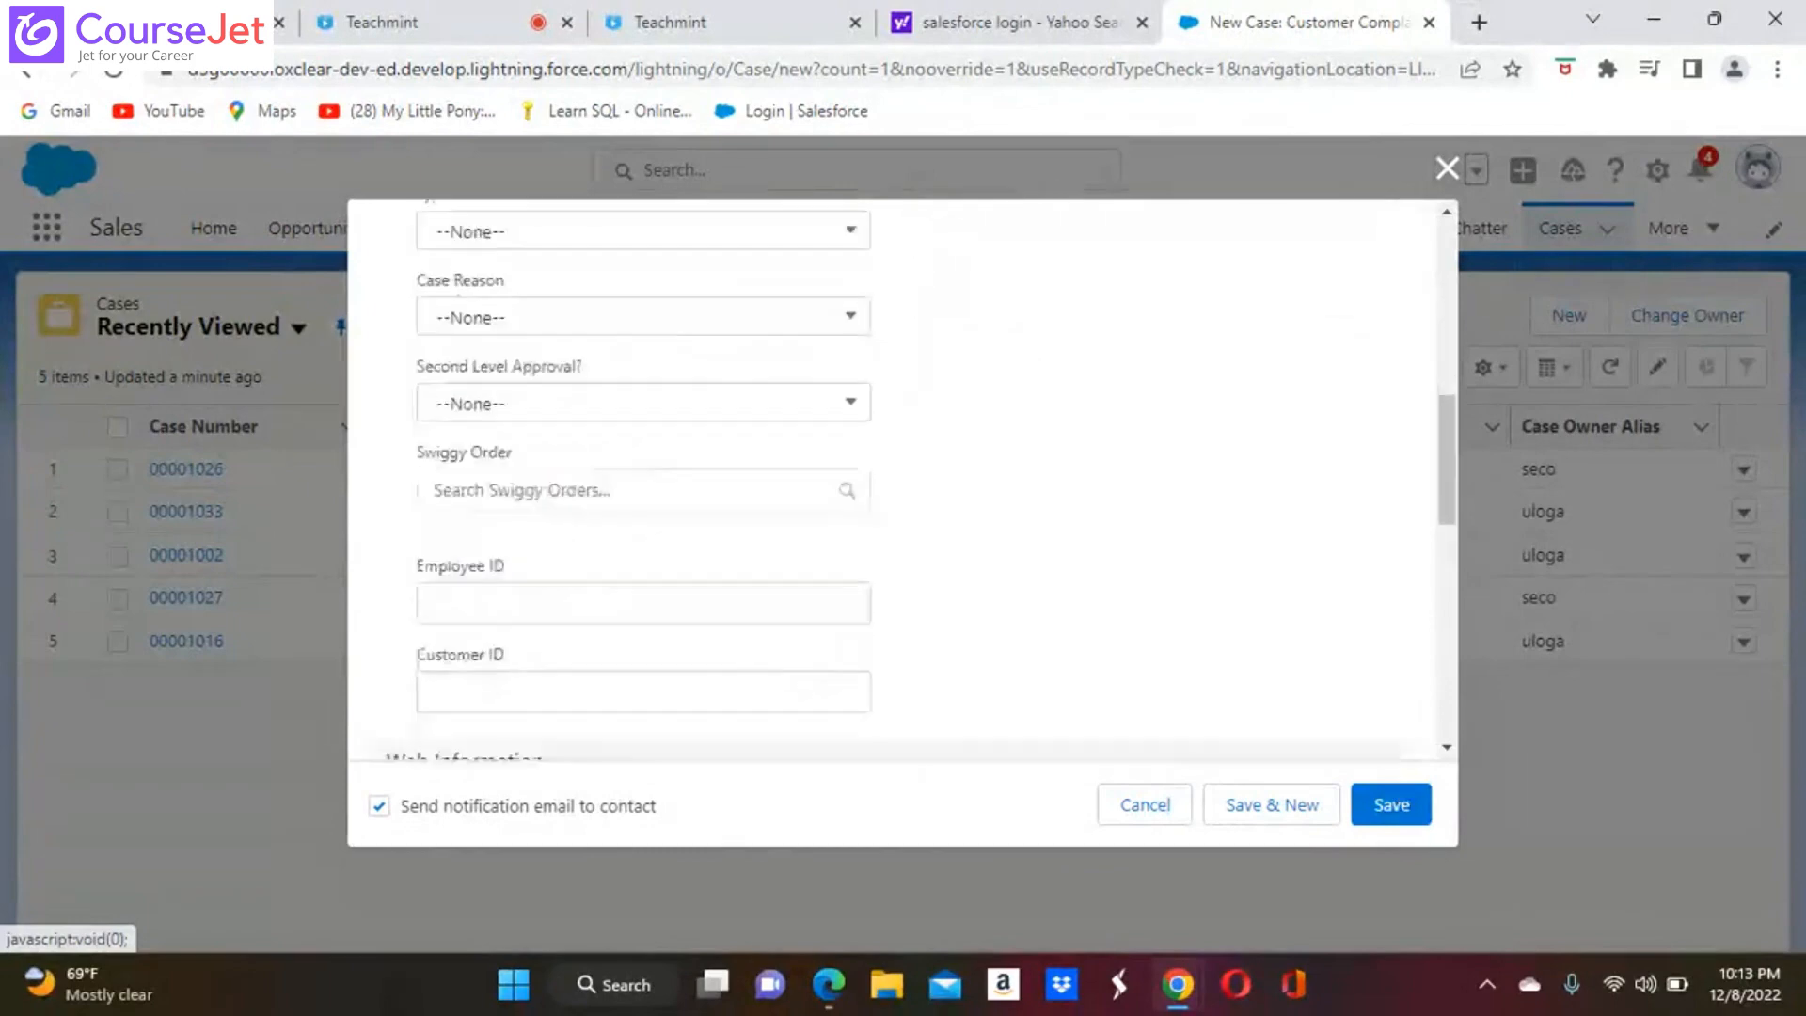
{"action": "scroll", "coordinate": [912, 475], "scroll_direction": "down", "scroll_amount": 1}
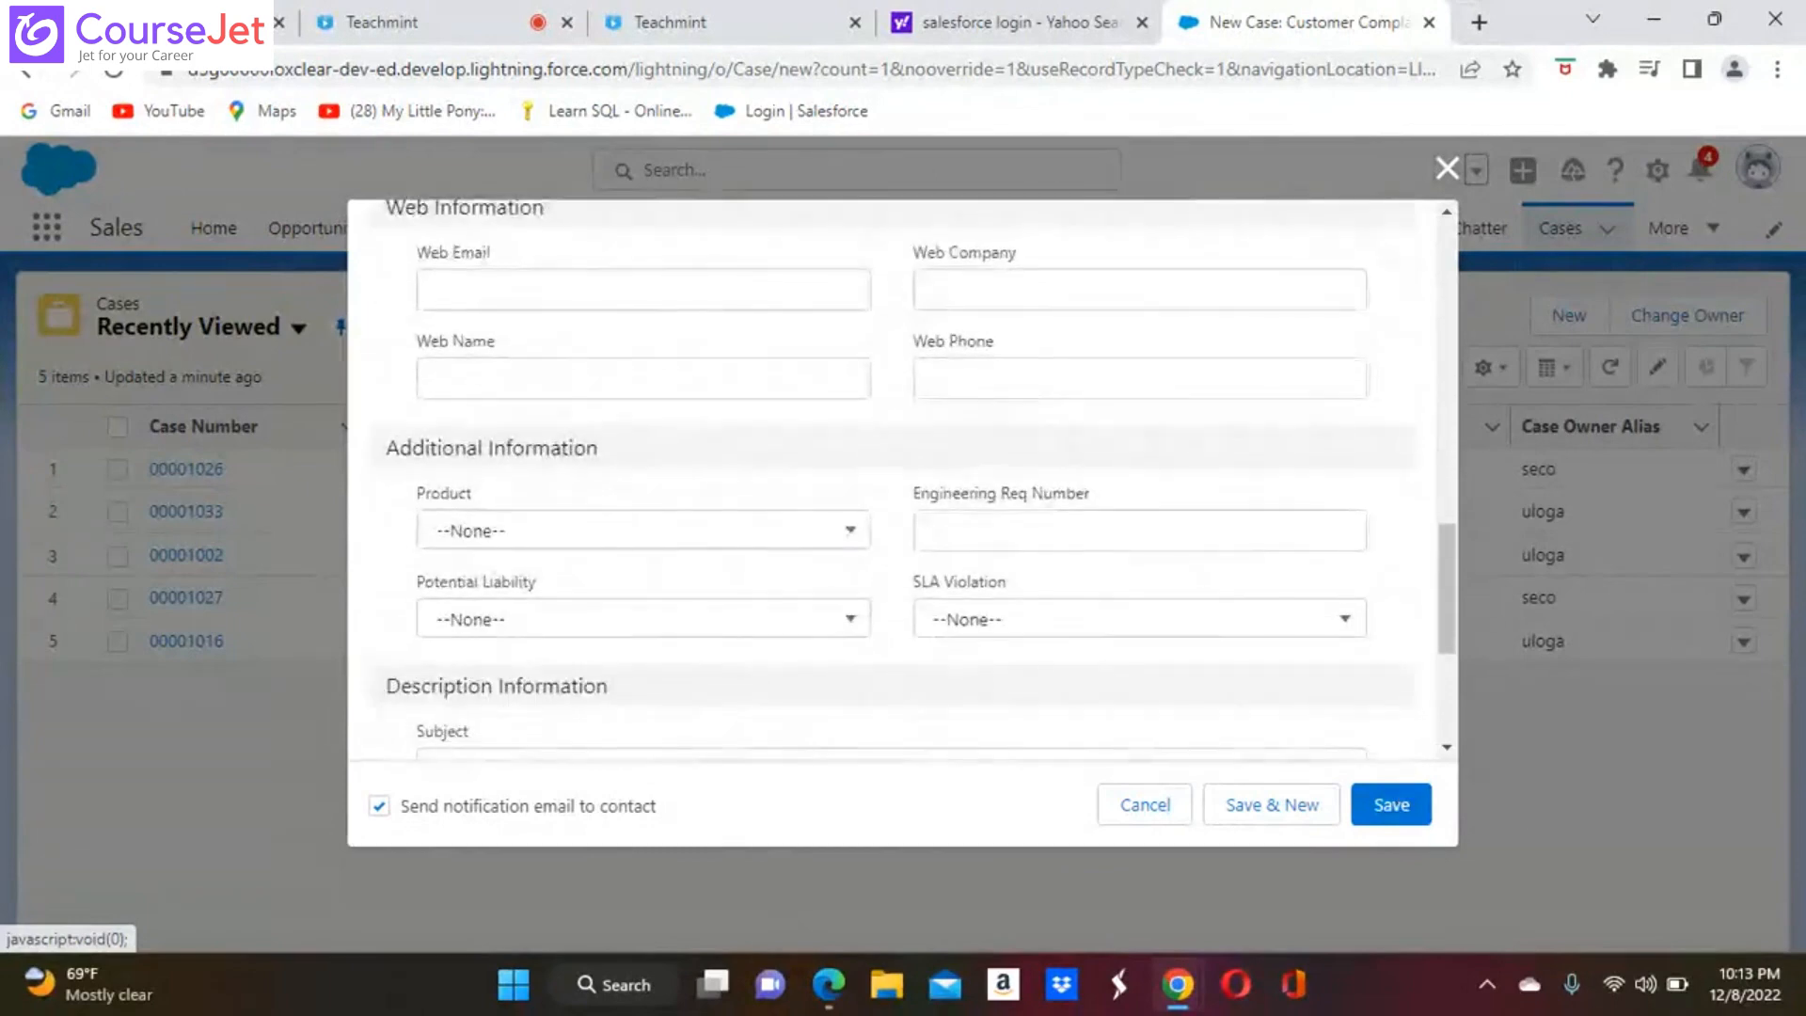
{"action": "left_click", "coordinate": [1390, 807]}
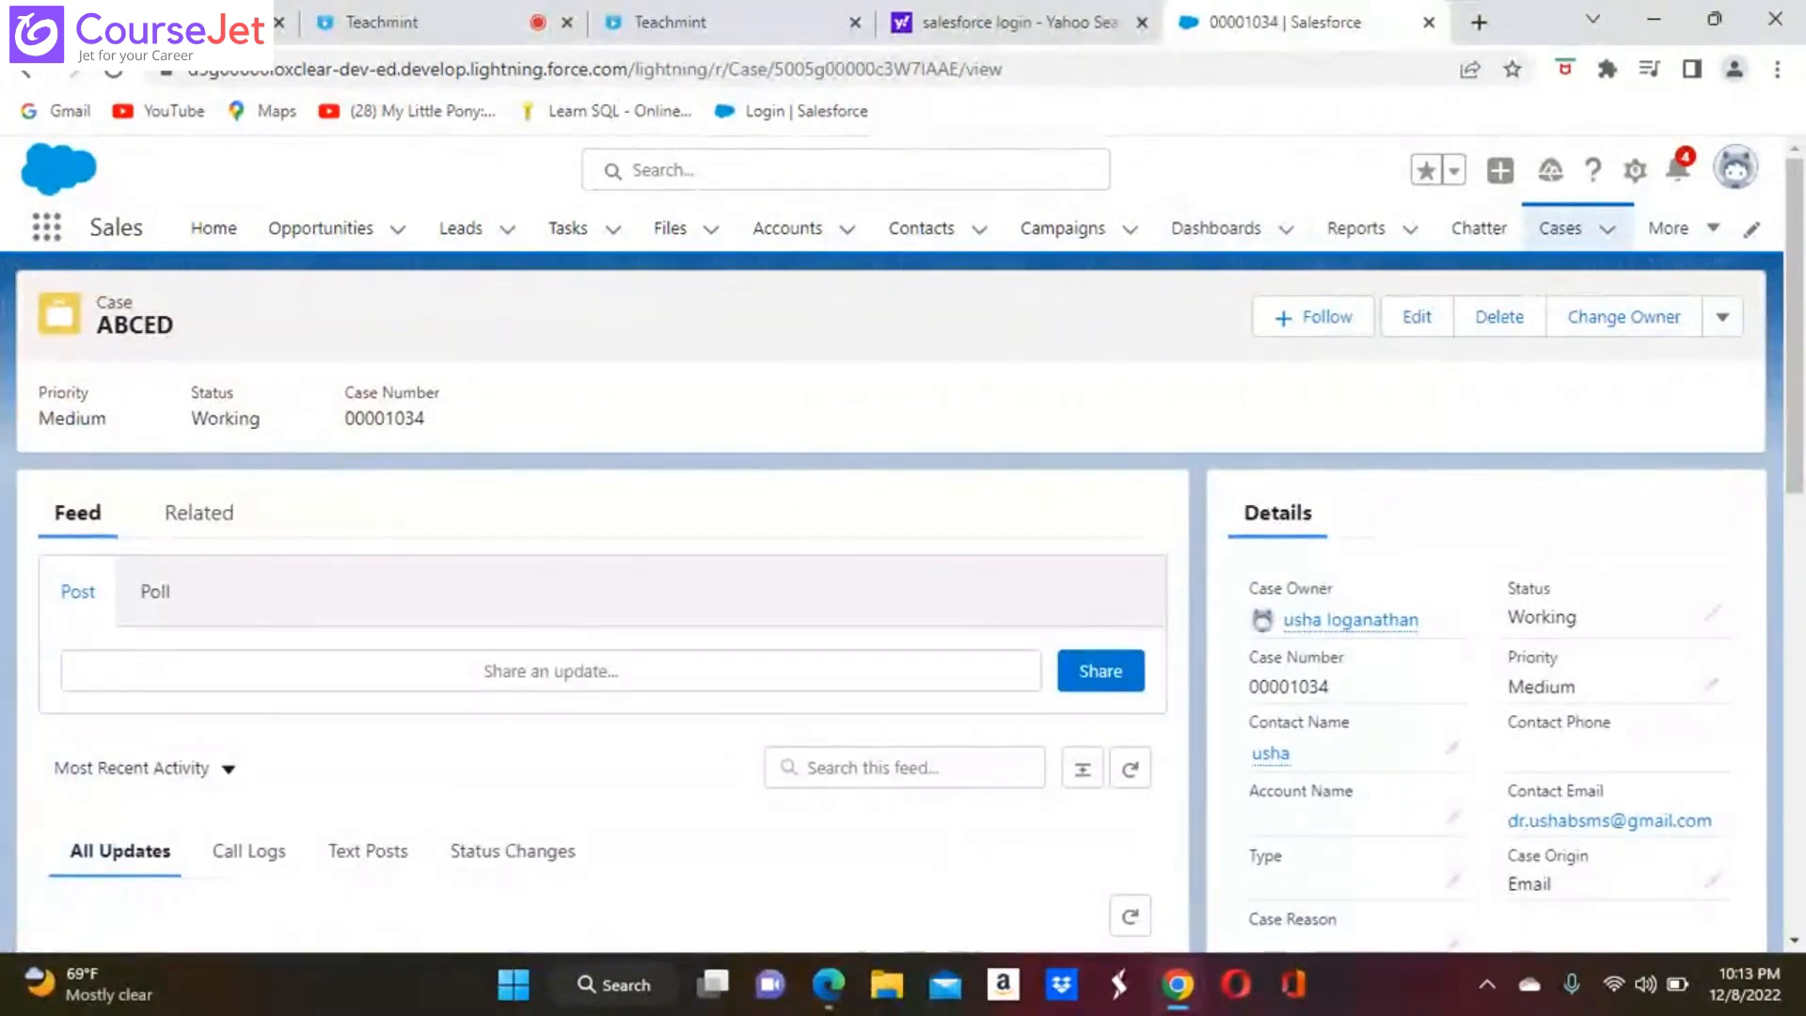
Switch to the Mail app and check the contact's Gmail inbox for the new case's auto-response email
{"action": "left_click", "coordinate": [946, 997]}
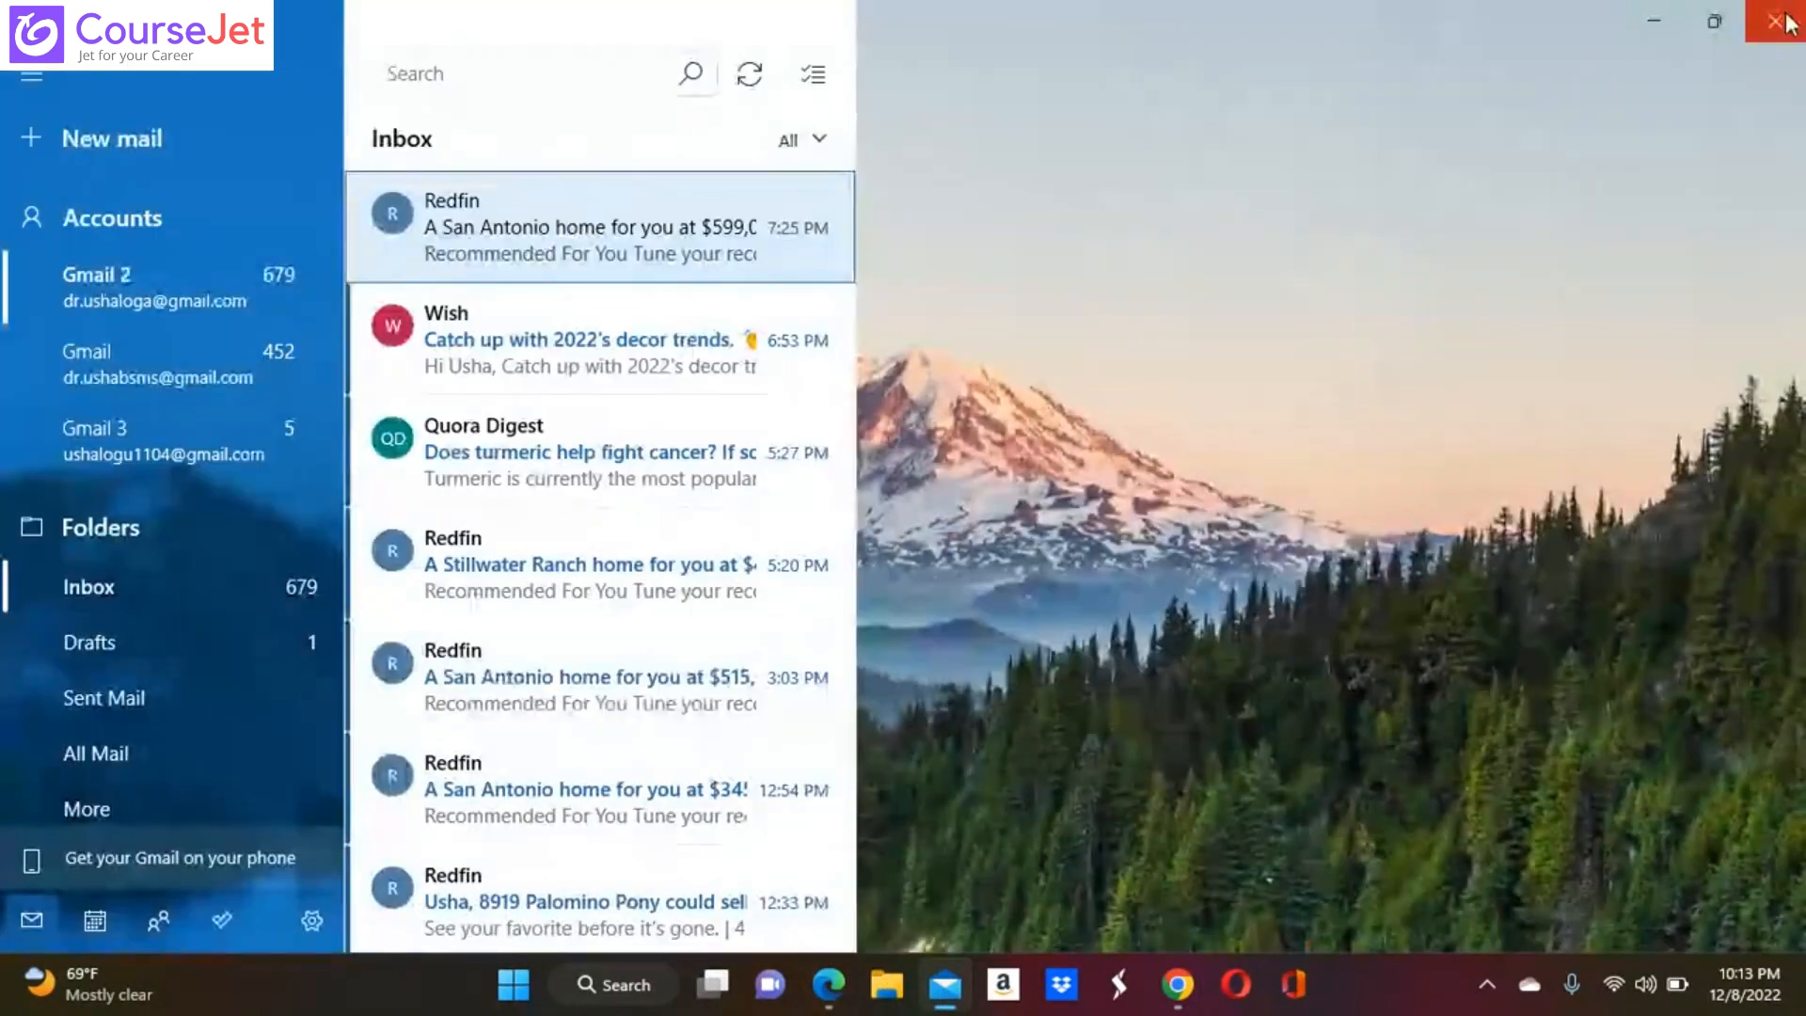
{"action": "left_click", "coordinate": [1785, 21]}
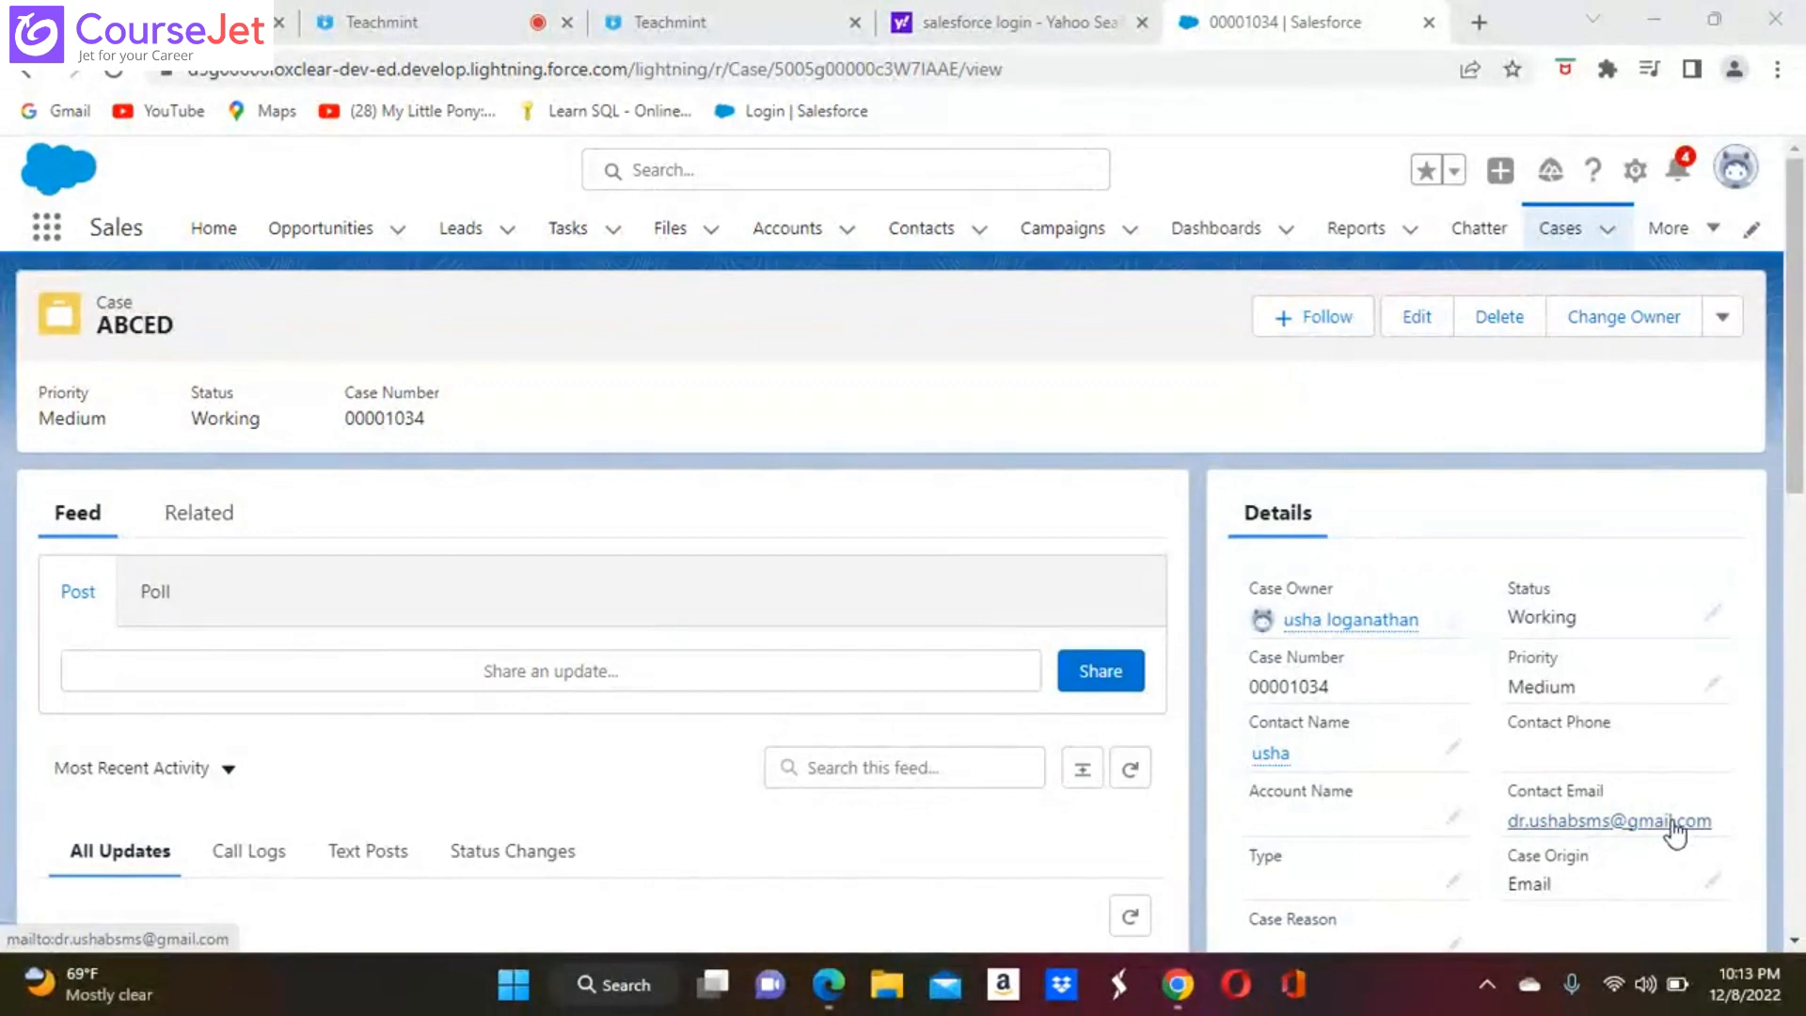
{"action": "left_click", "coordinate": [945, 992]}
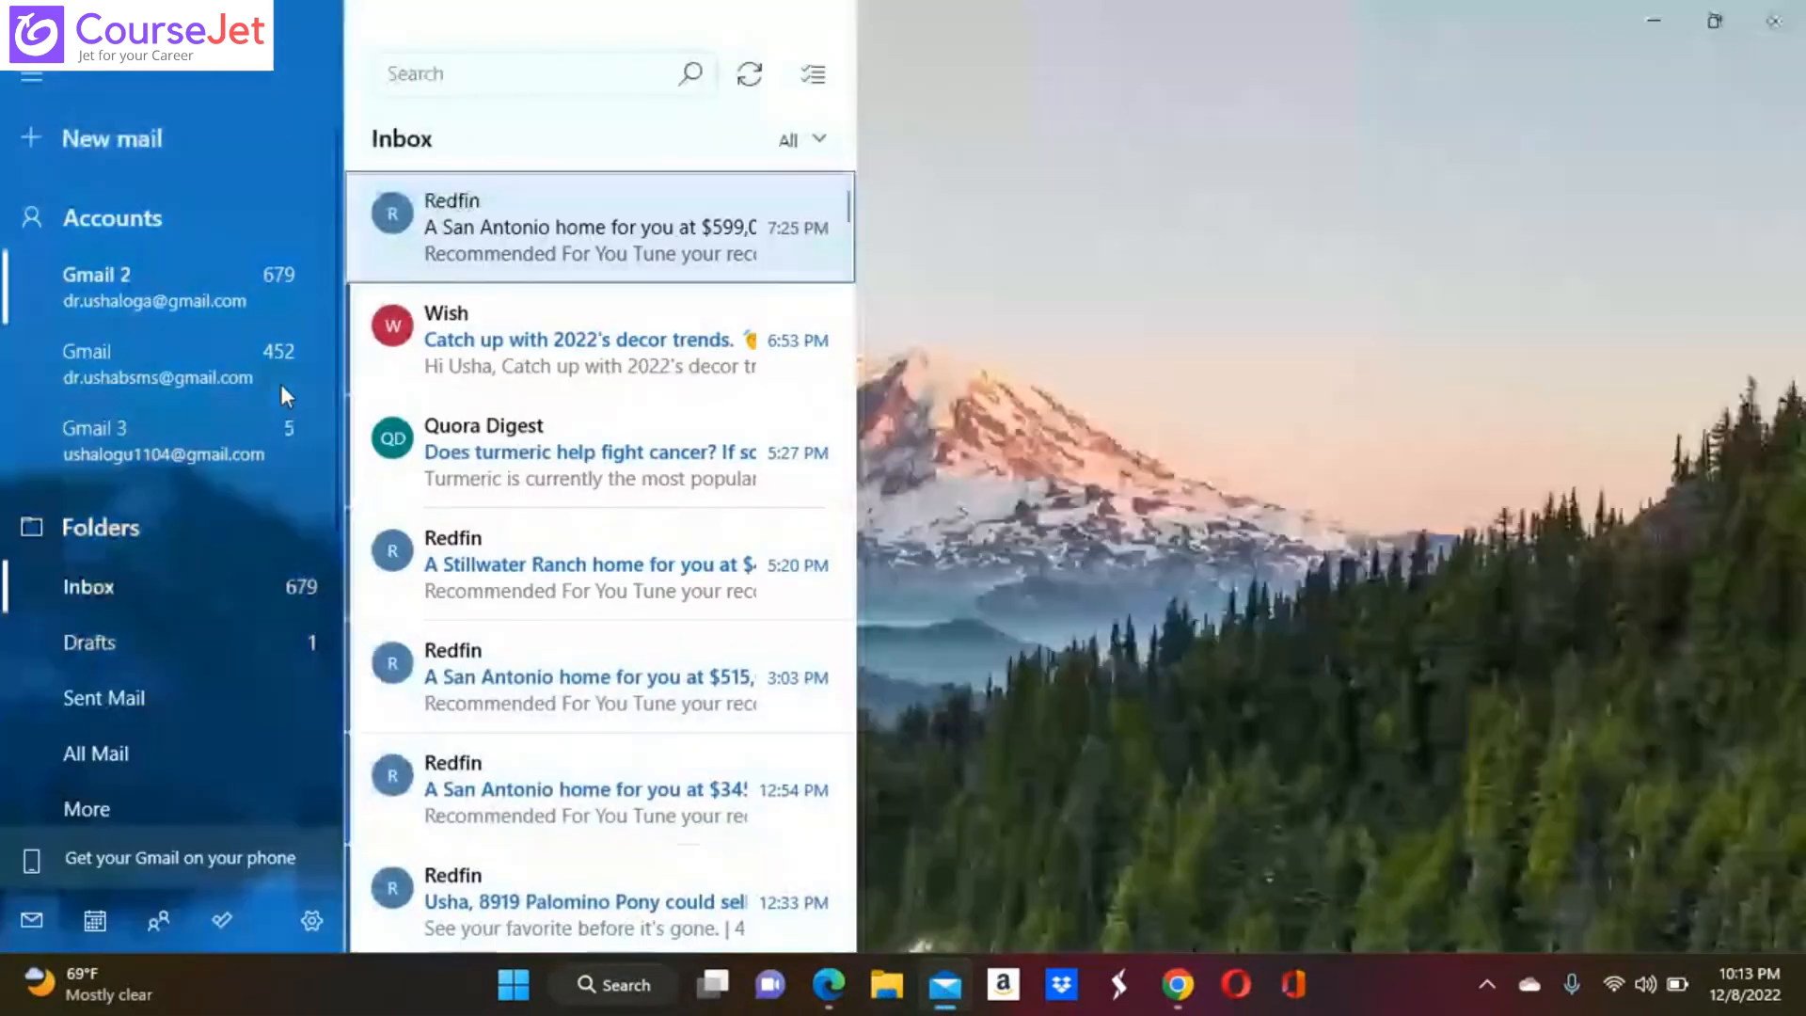
{"action": "left_click", "coordinate": [166, 374]}
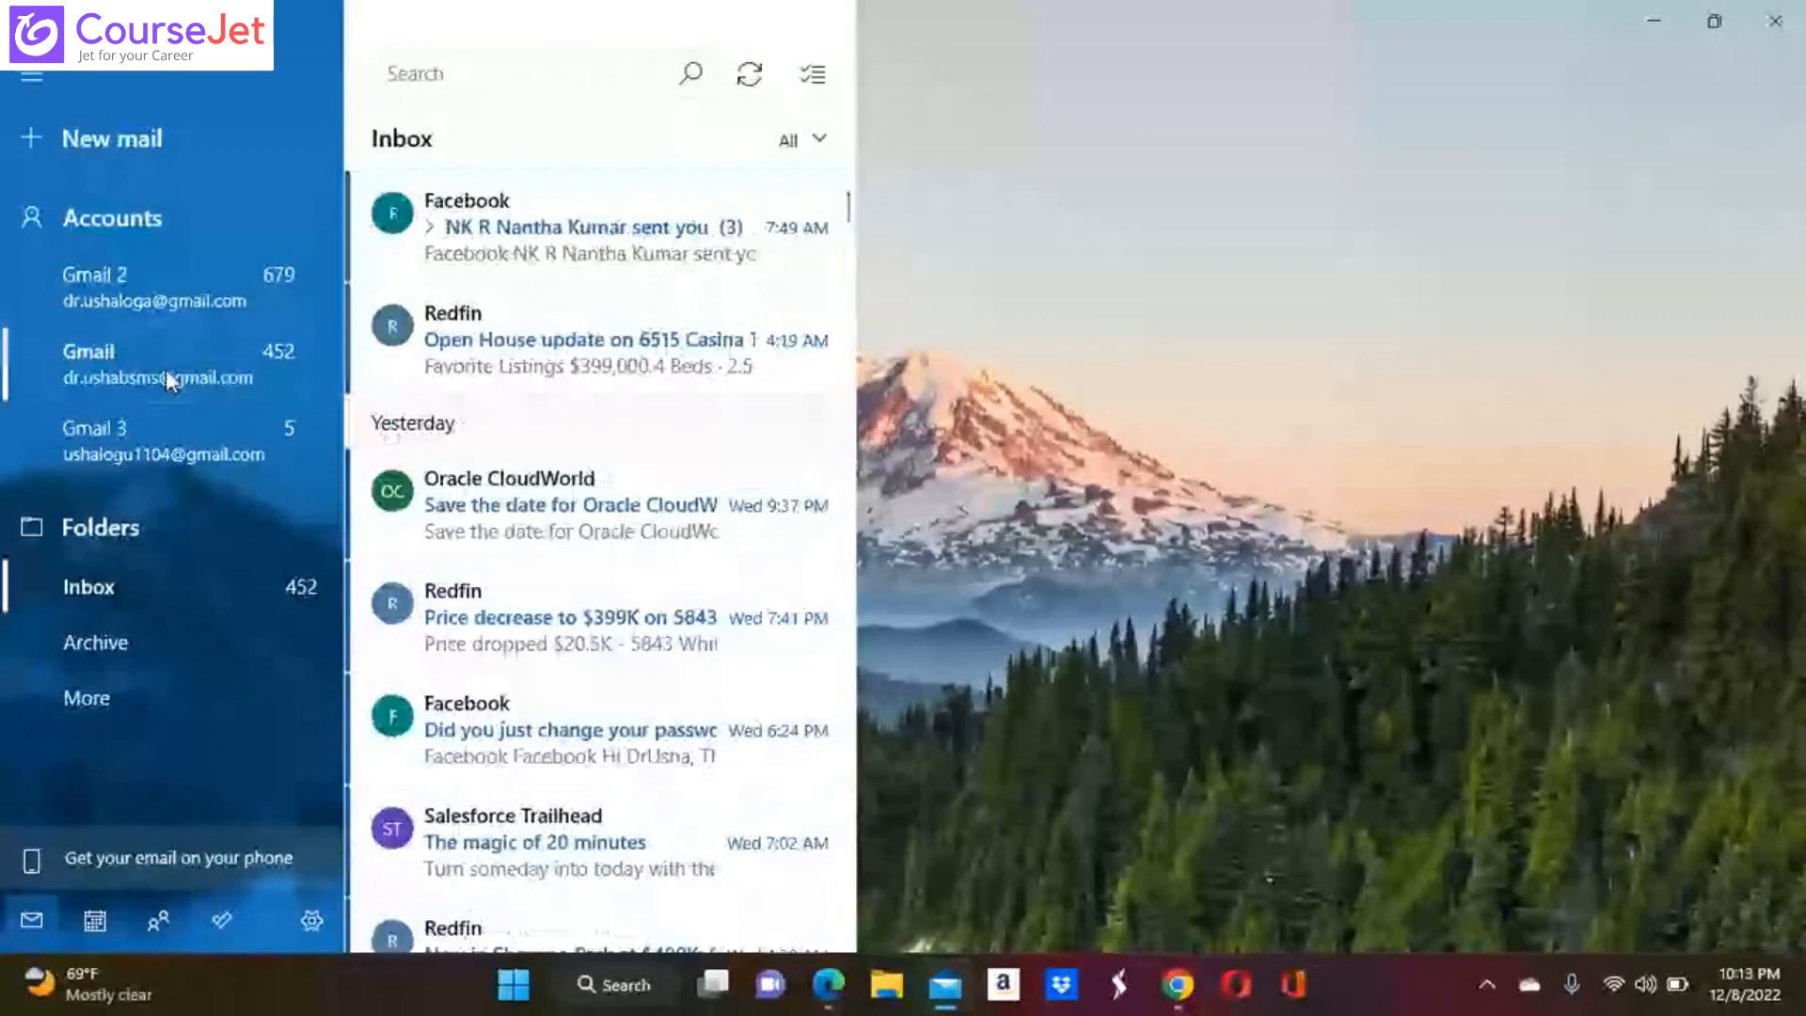
{"action": "left_click", "coordinate": [578, 246]}
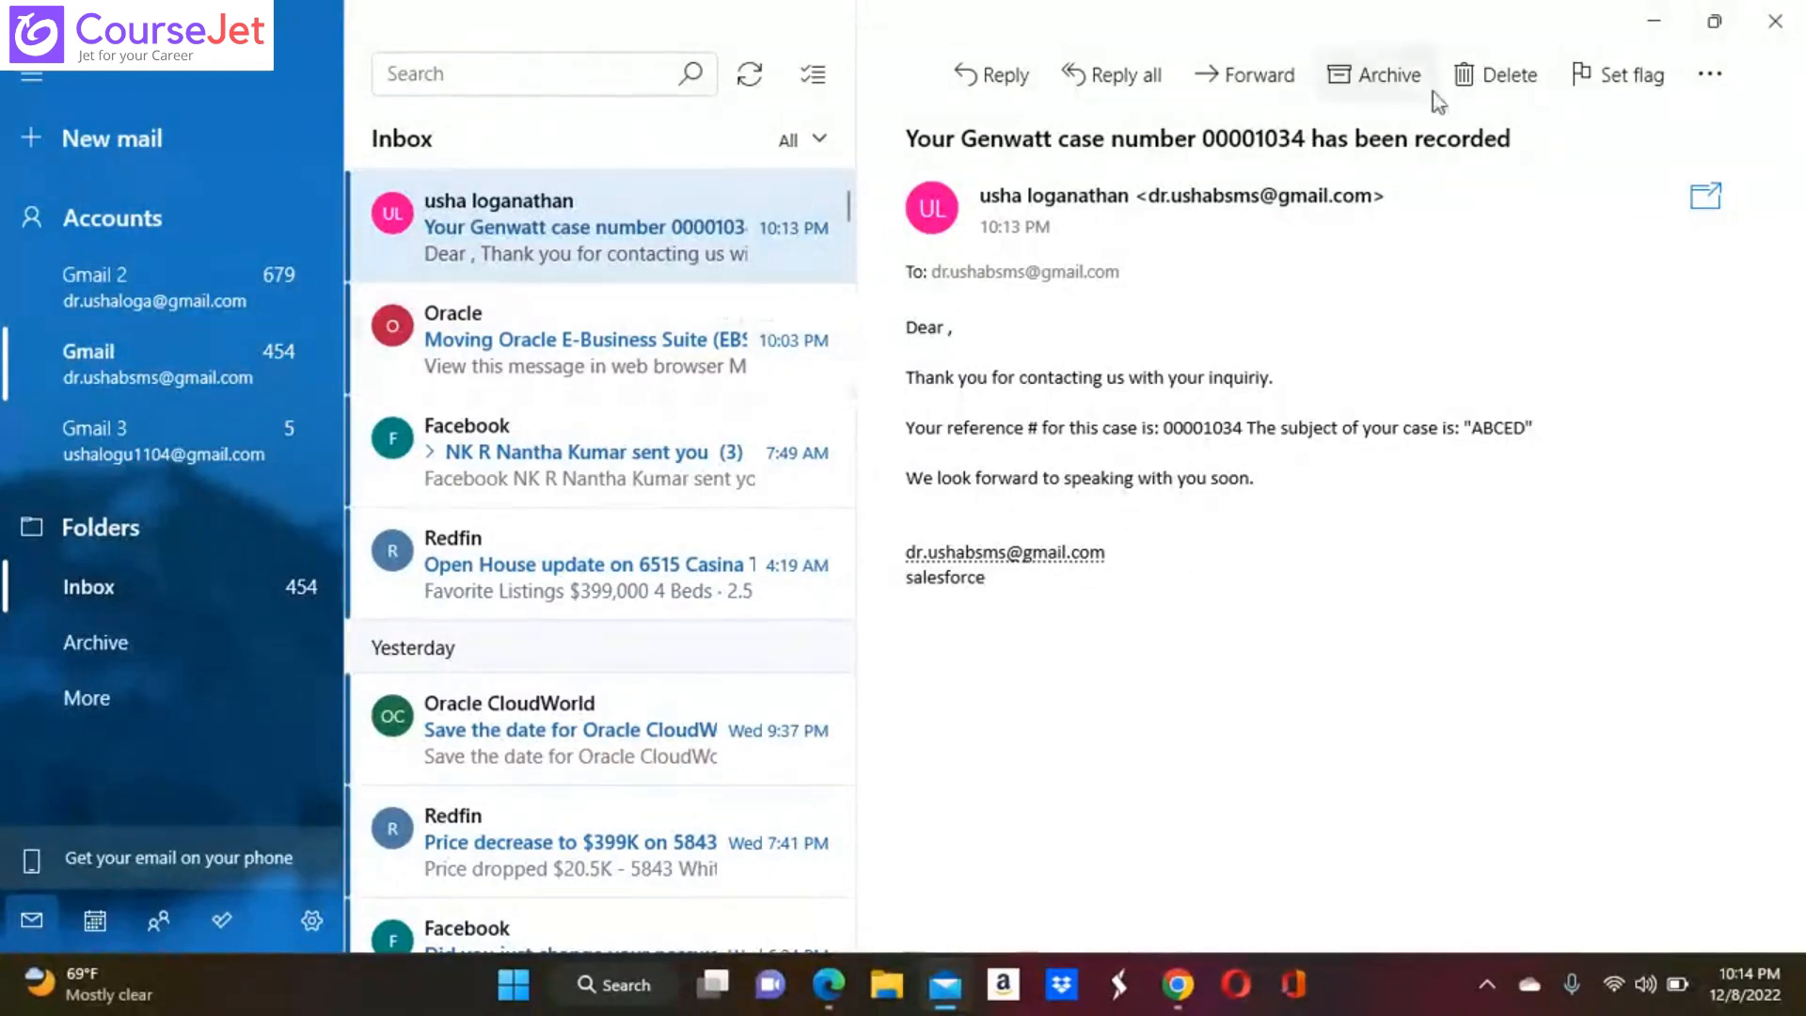
{"action": "left_click", "coordinate": [1778, 22]}
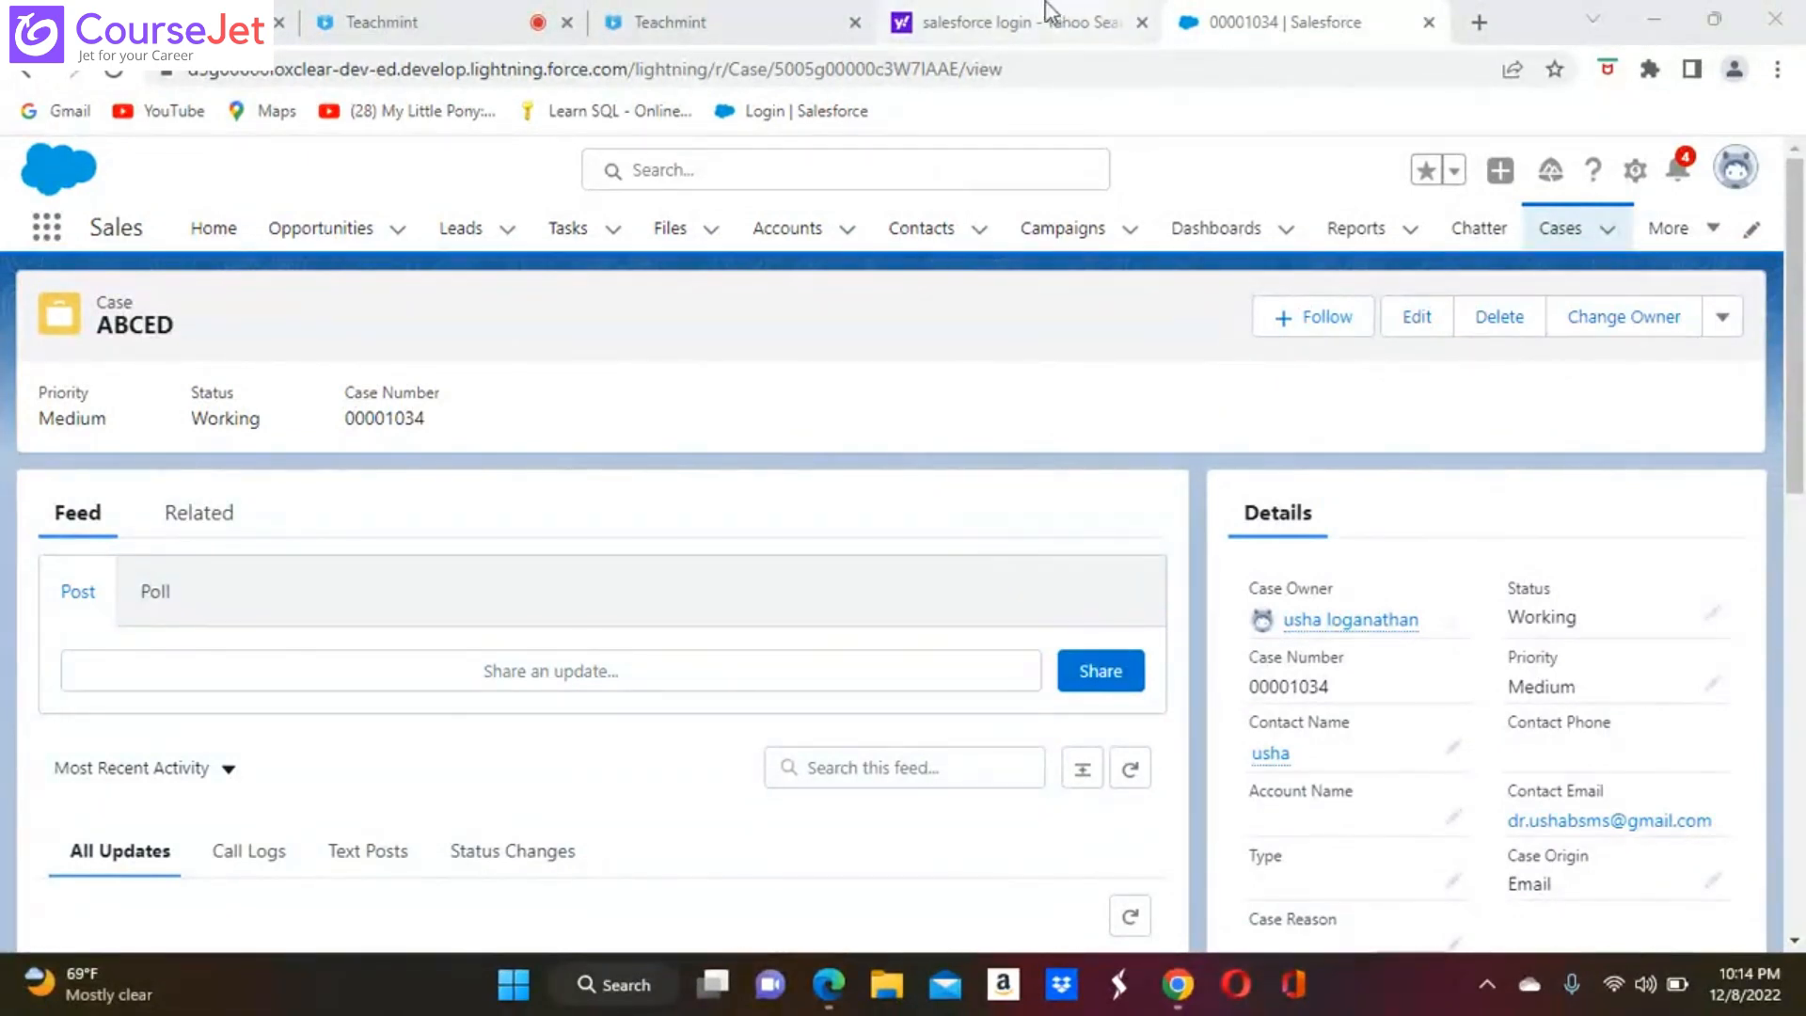
Open Setup and go to Case Assignment Rules by searching the setup items for "case"
{"action": "mouse_move", "coordinate": [1044, 24]}
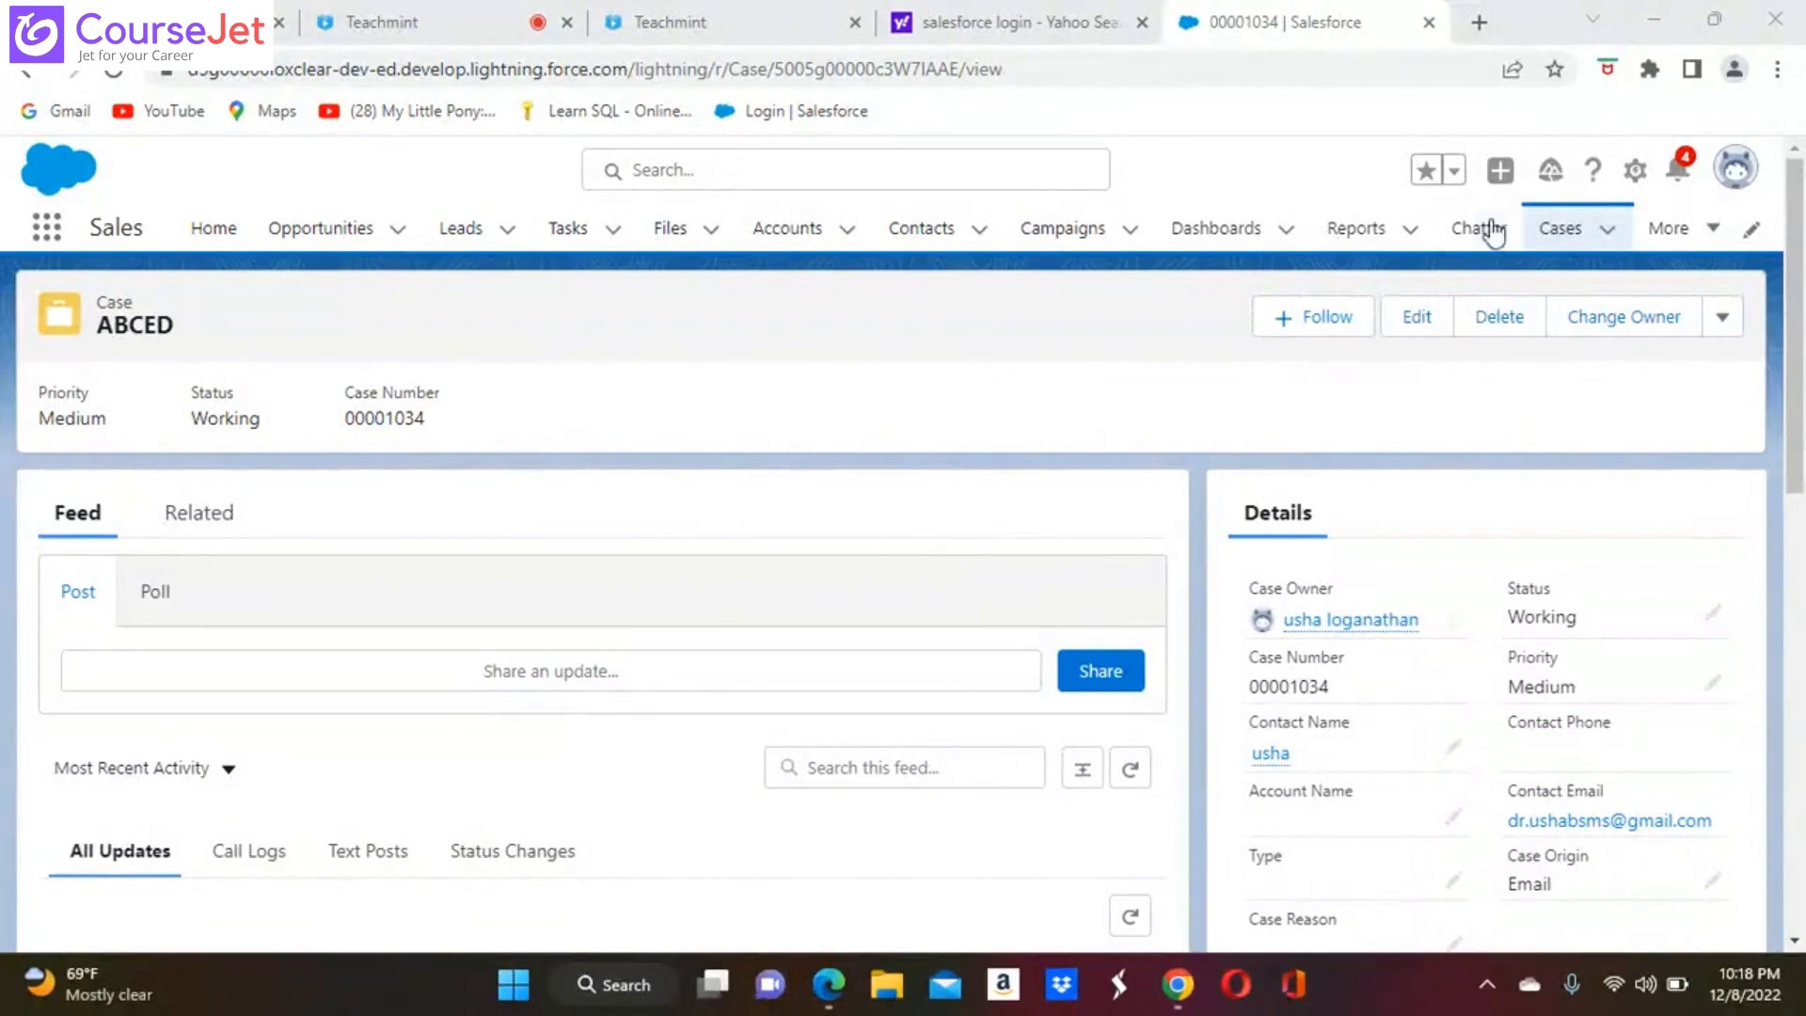
{"action": "left_click", "coordinate": [1635, 169]}
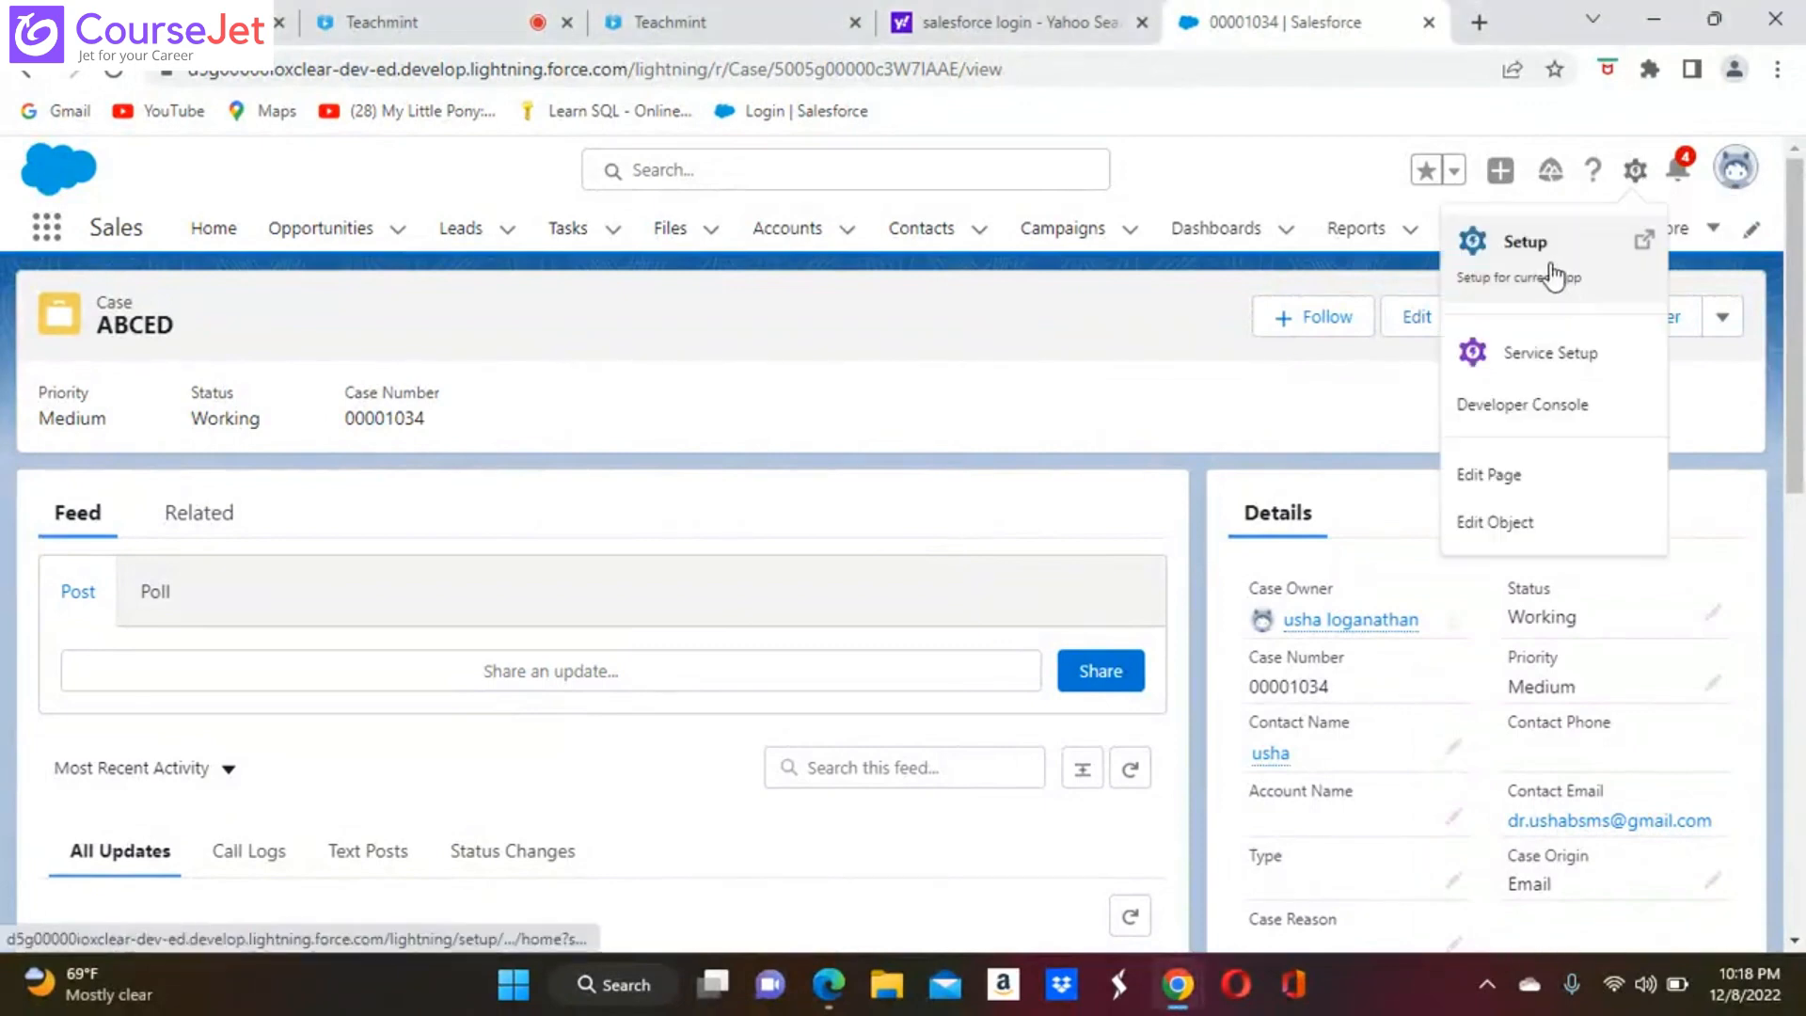
{"action": "left_click", "coordinate": [1553, 275]}
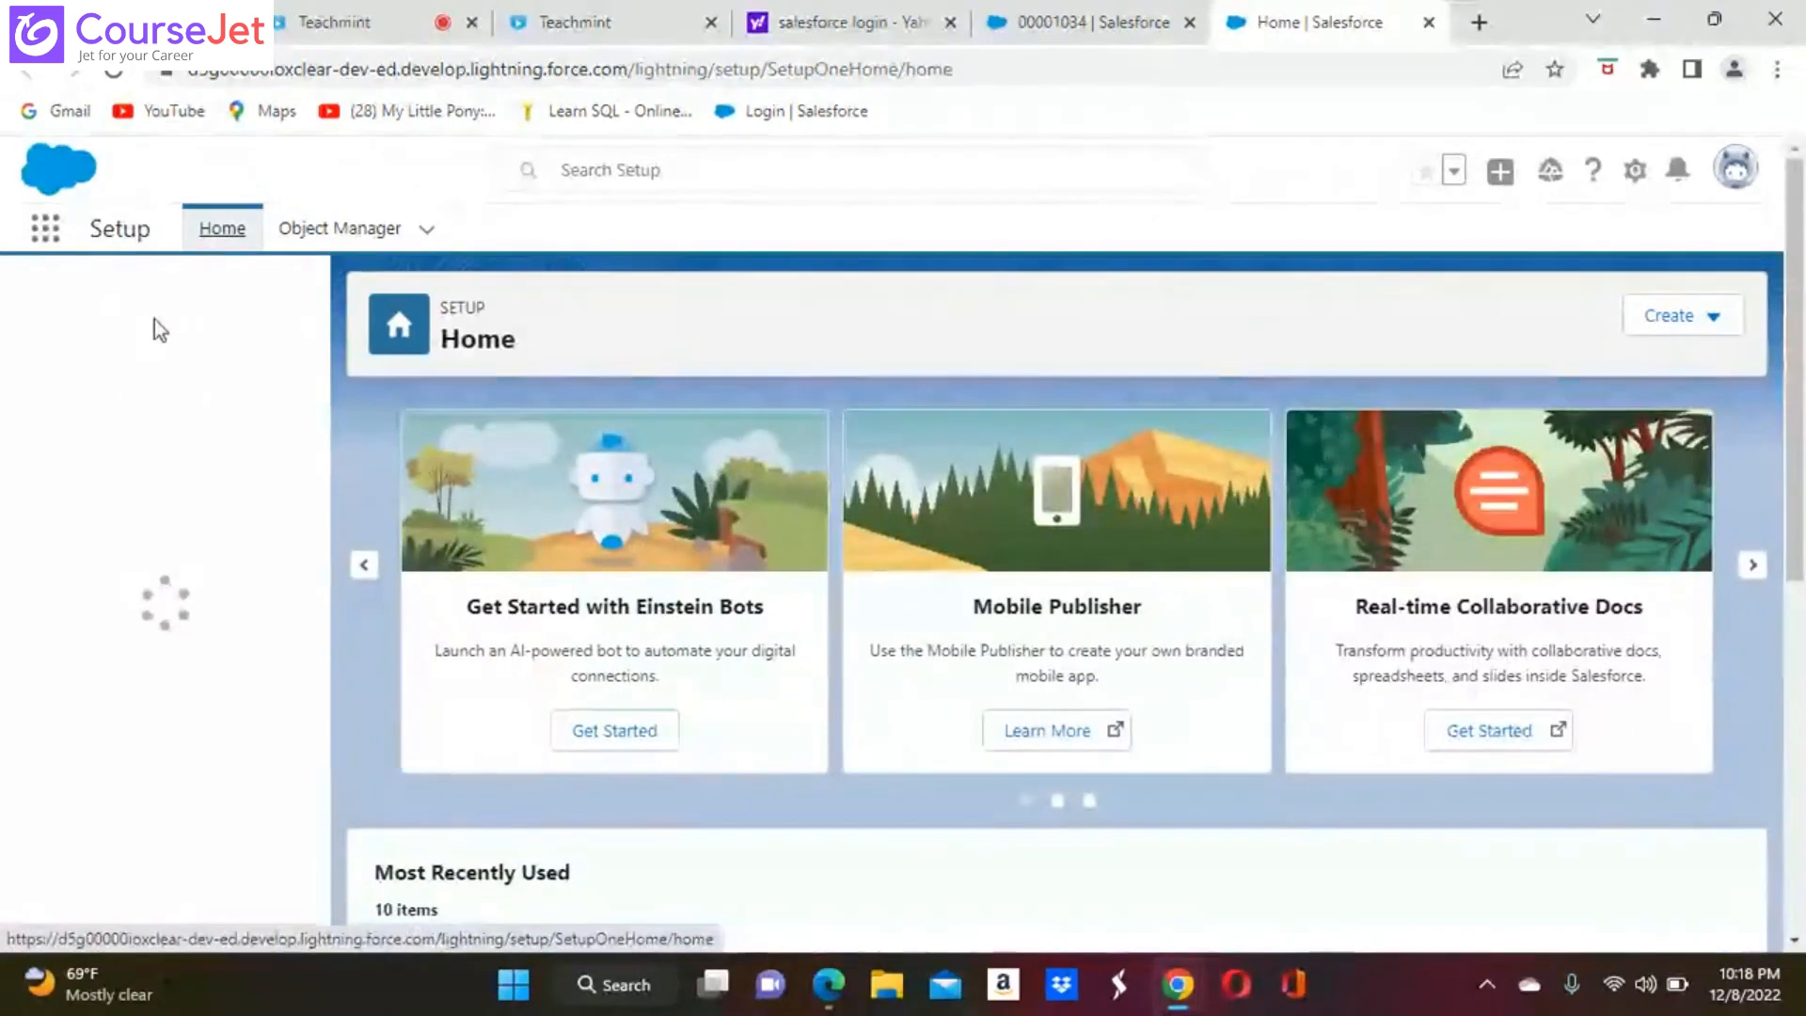
{"action": "left_click", "coordinate": [139, 308]}
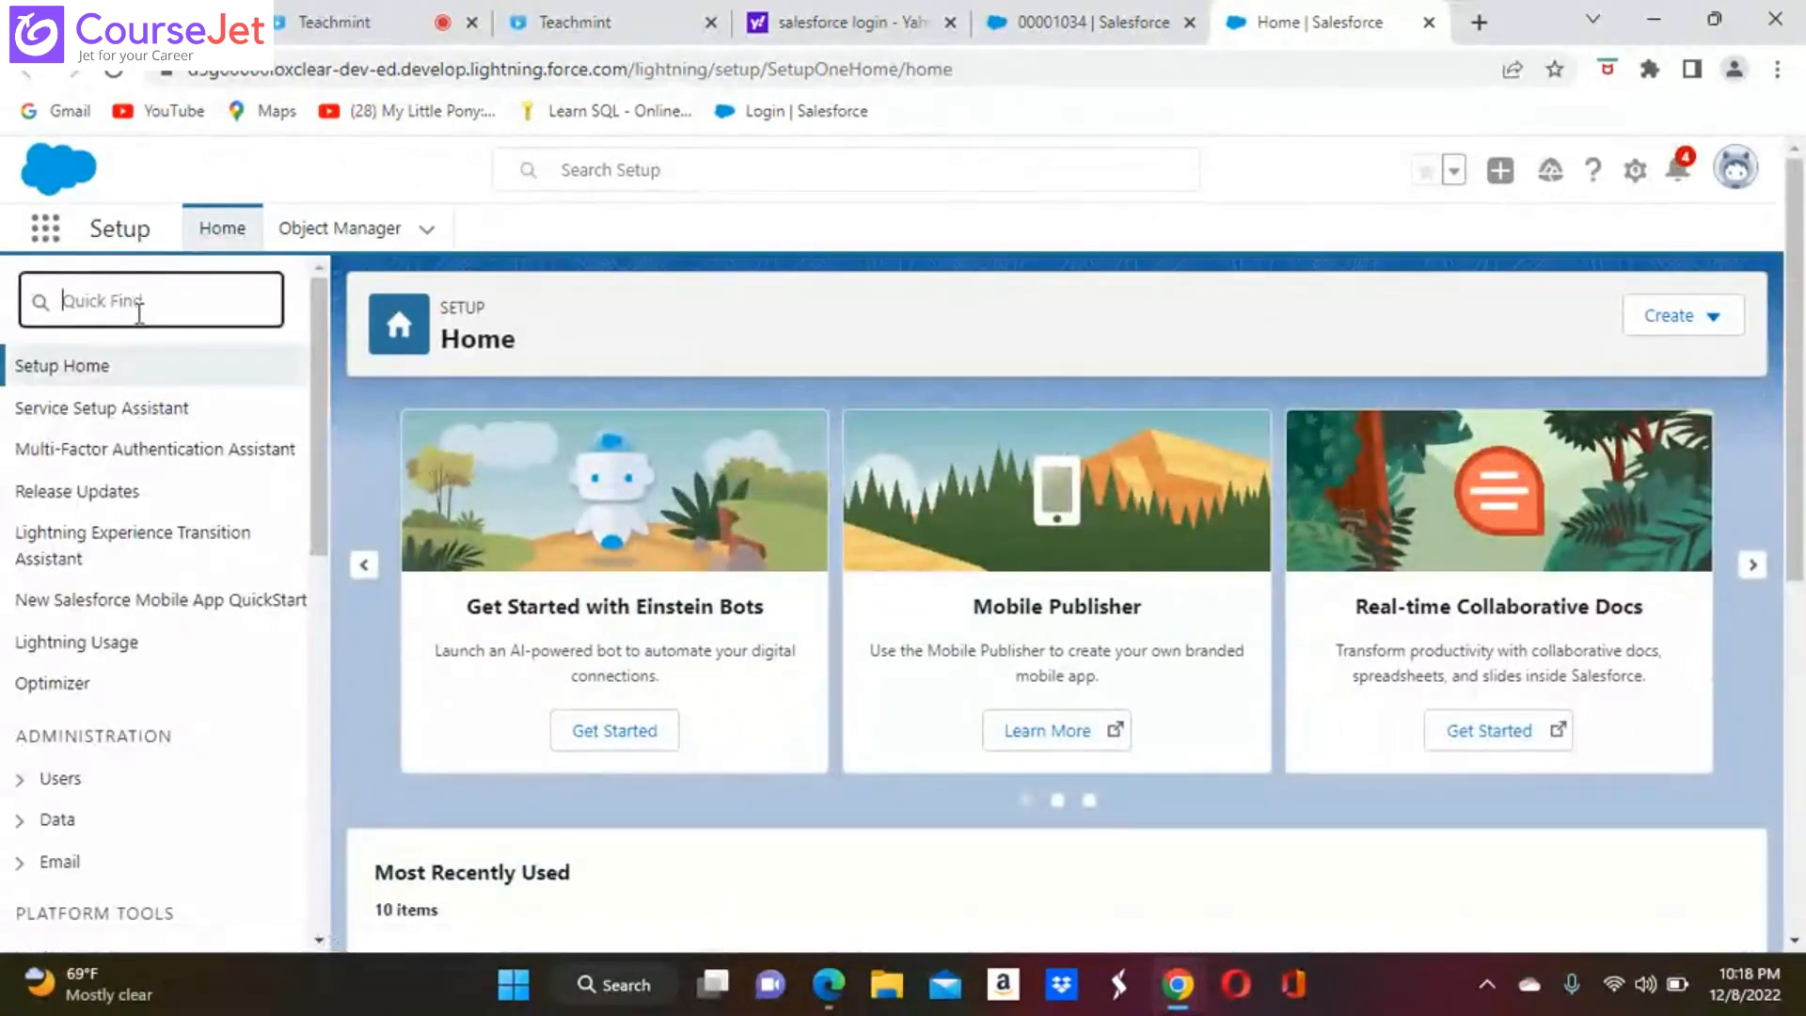
{"action": "type", "text": "d"}
{"action": "key", "text": "BackSpace"}
{"action": "type", "text": "ca"}
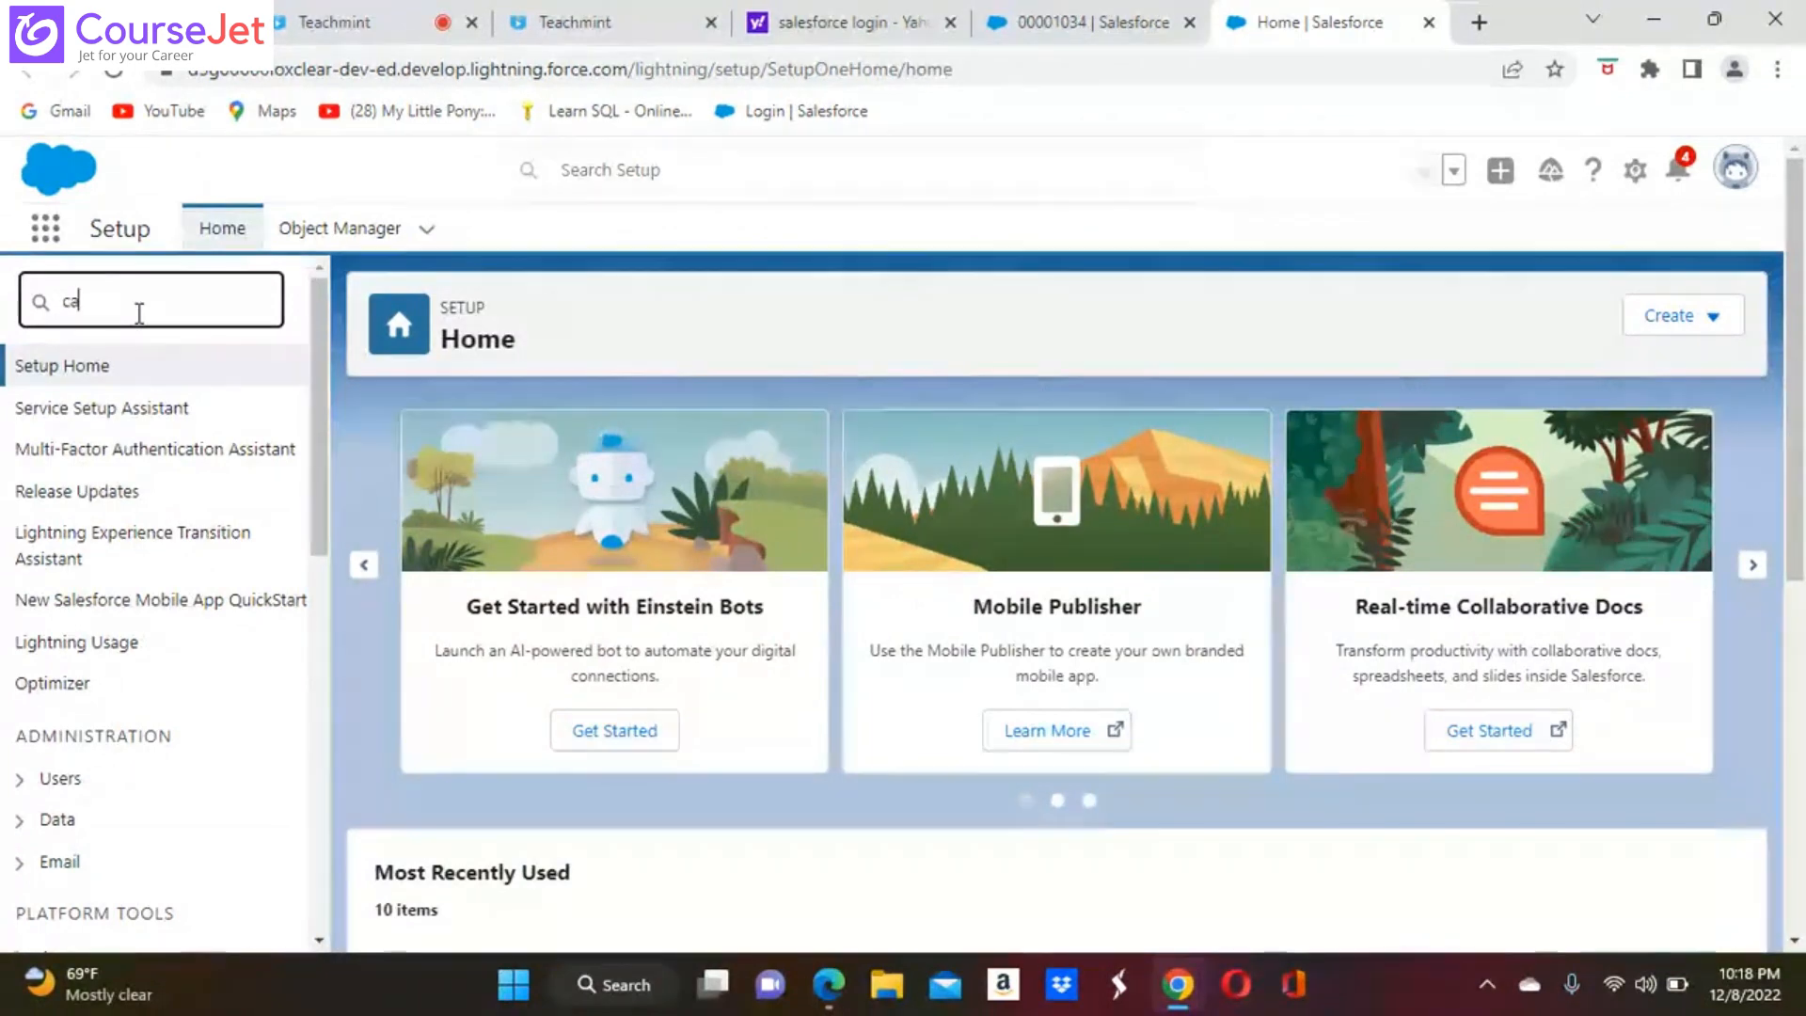
{"action": "type", "text": "se"}
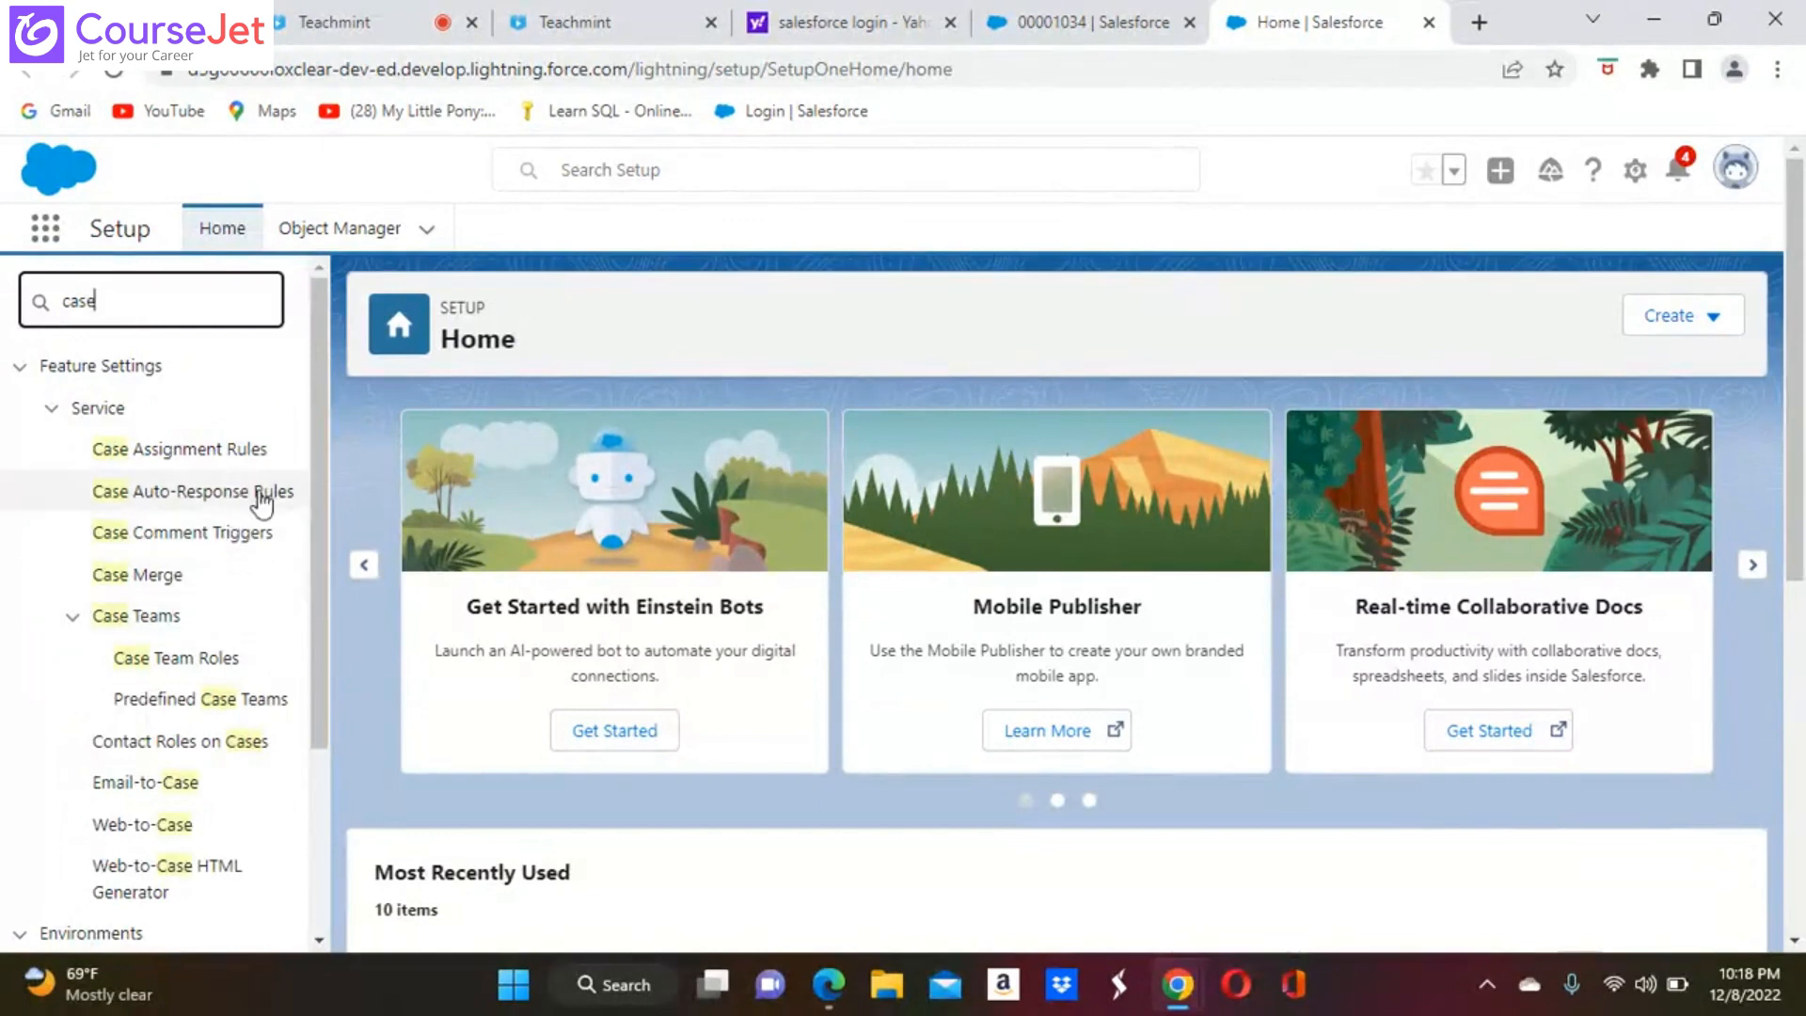
{"action": "left_click", "coordinate": [192, 455]}
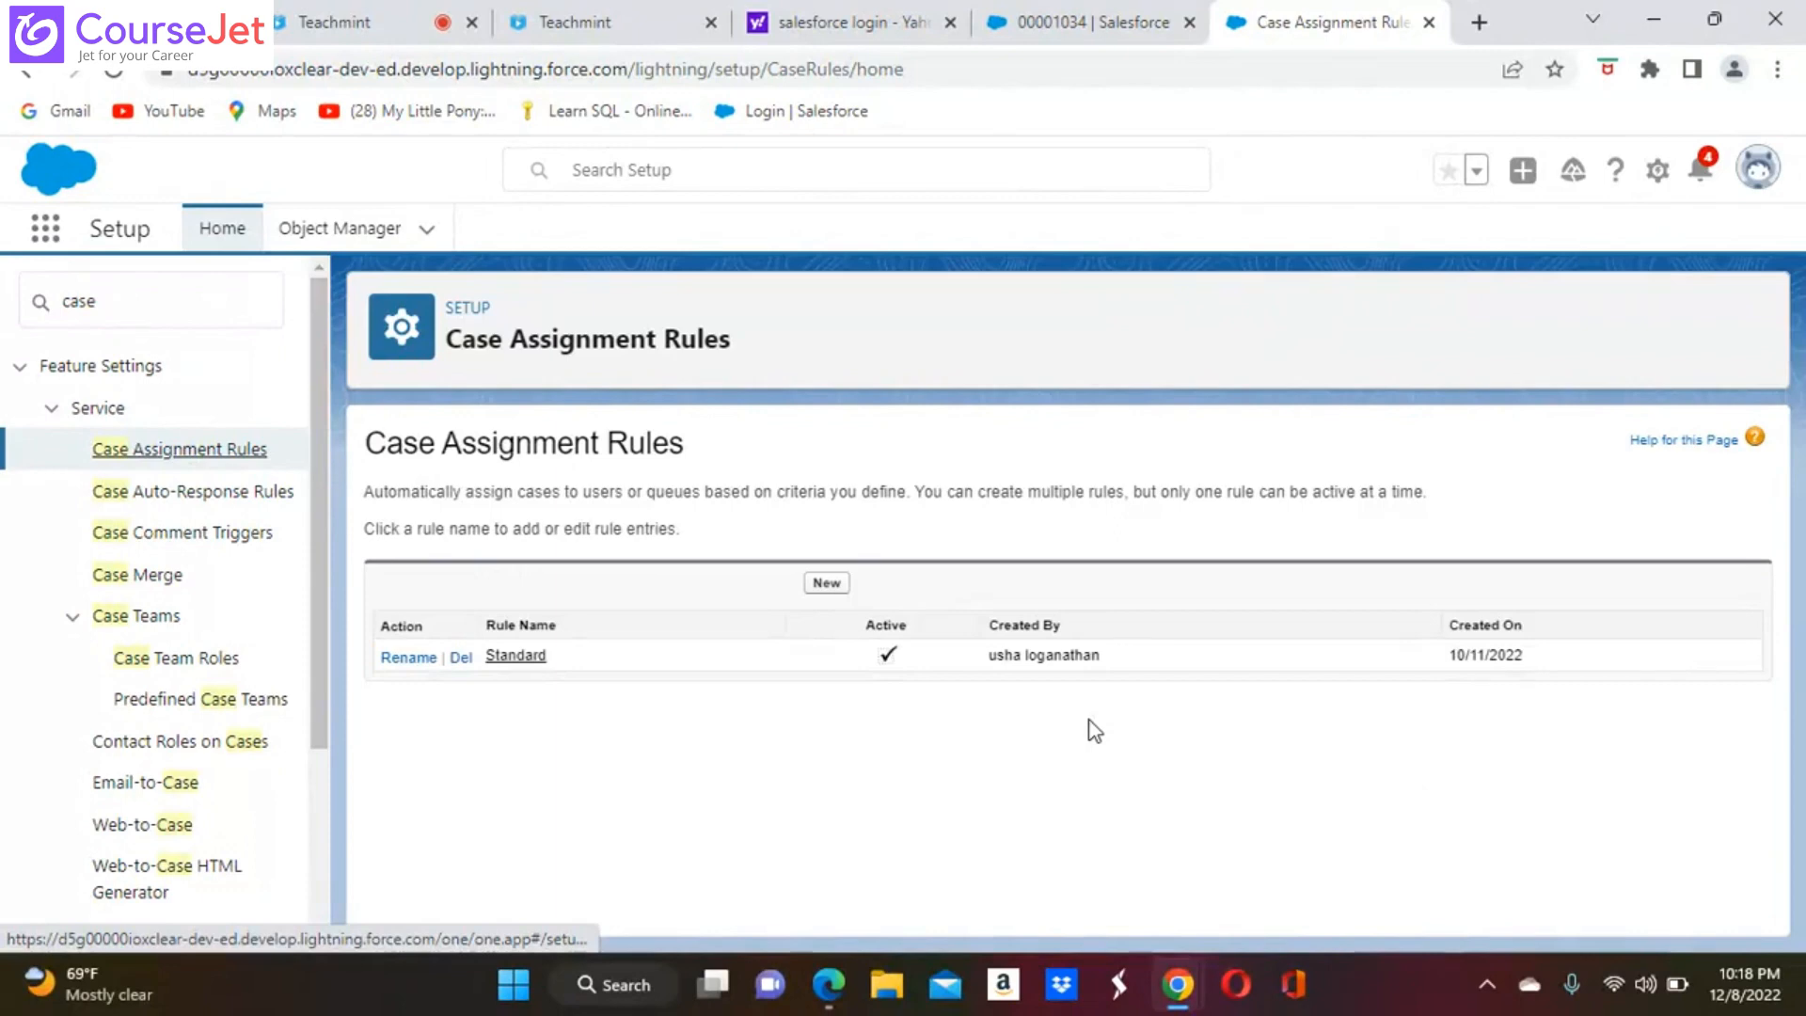
Create an active case assignment rule named "Assignment Rule" and save it
{"action": "left_click", "coordinate": [826, 582]}
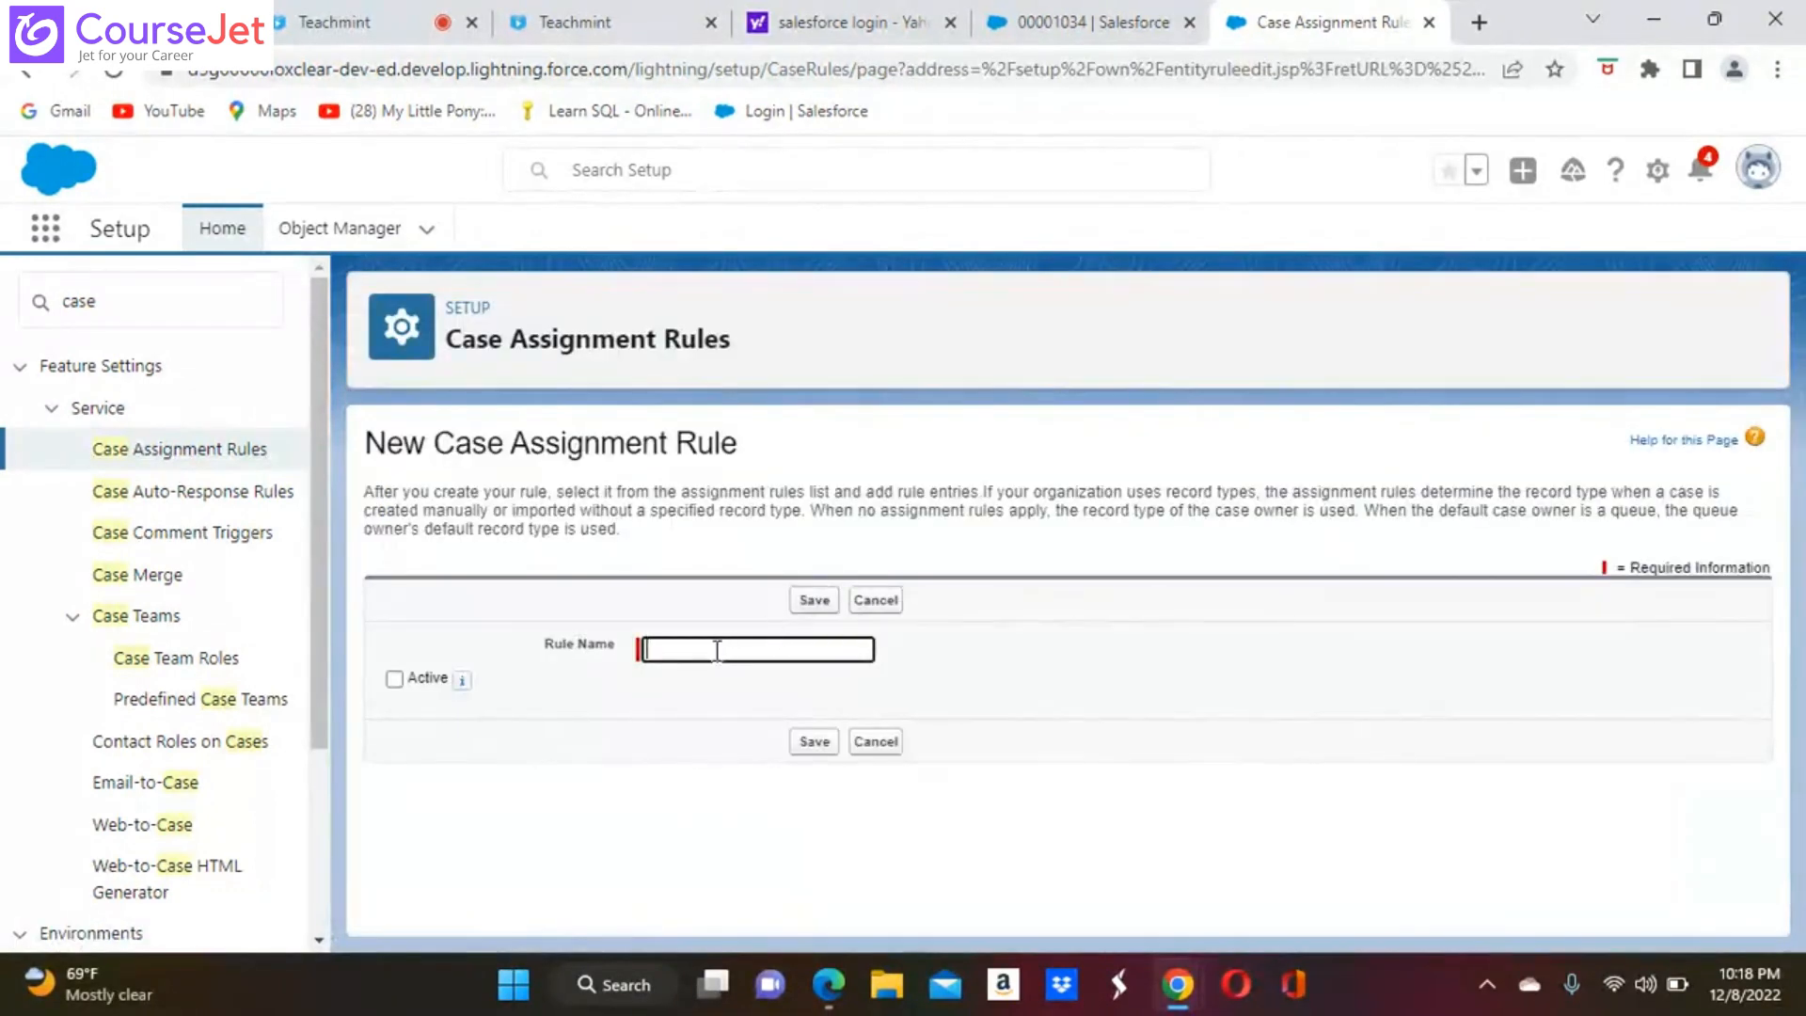
{"action": "left_click", "coordinate": [717, 649]}
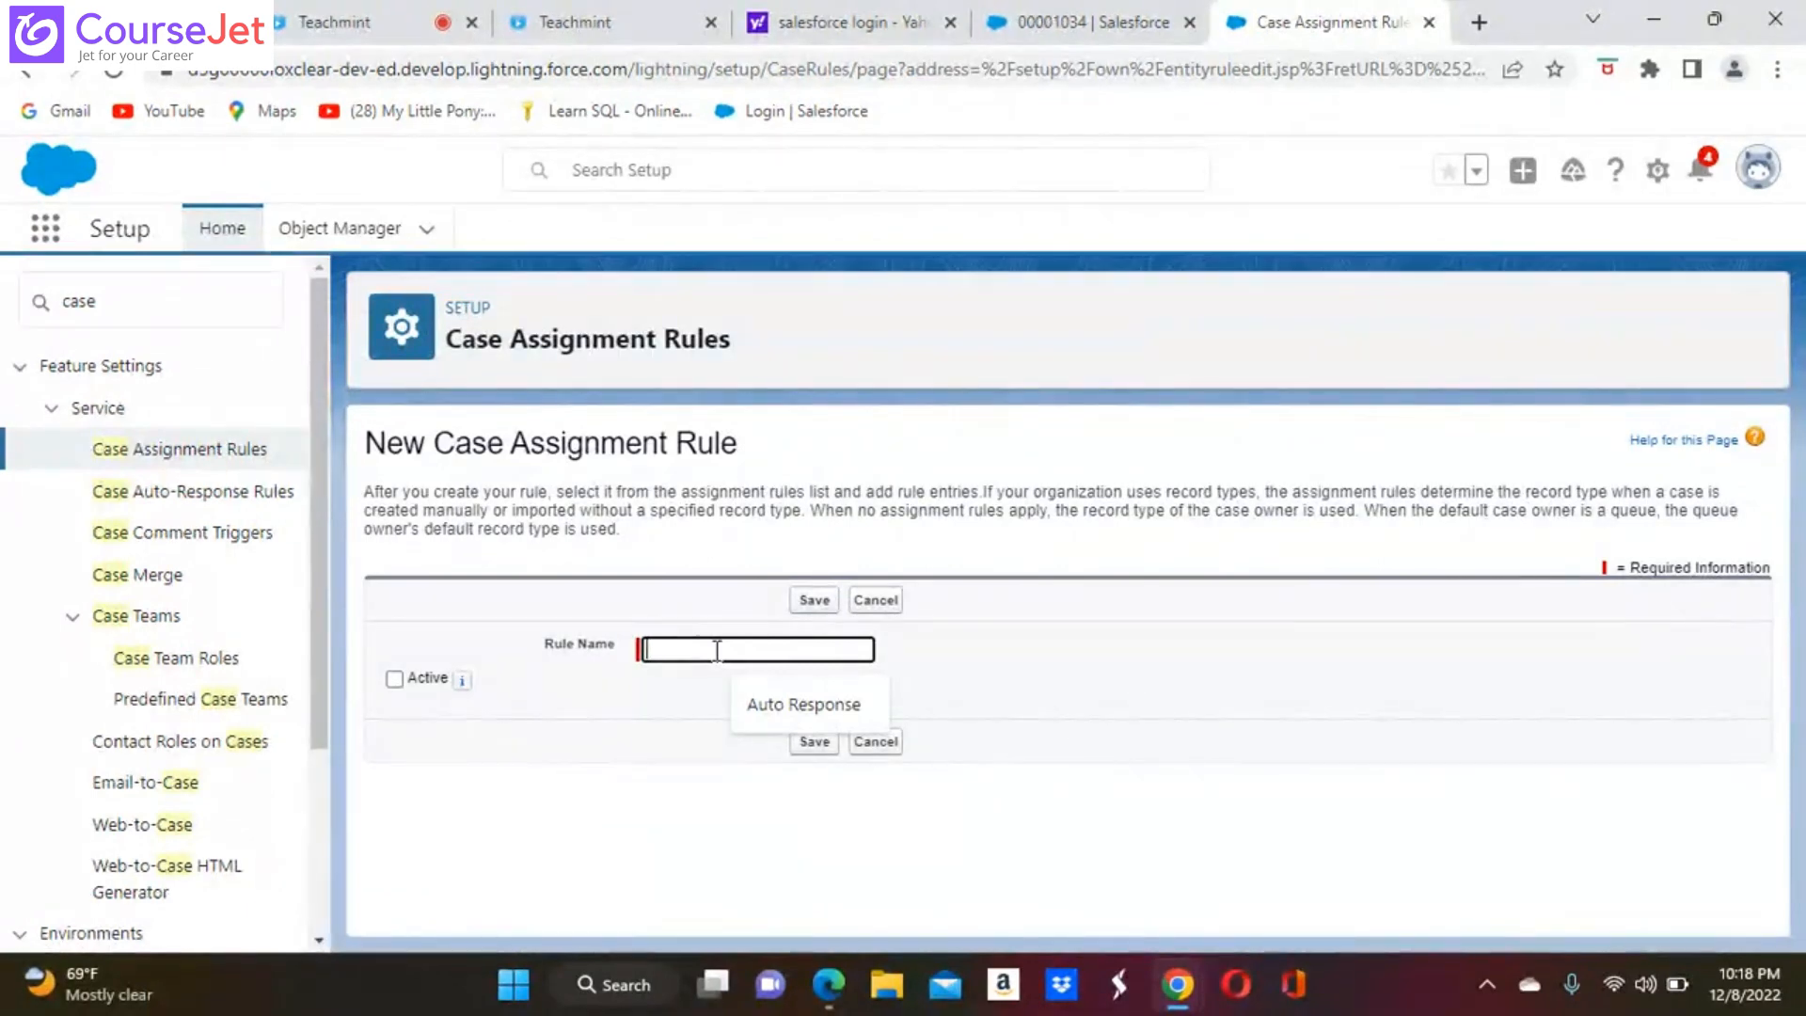
{"action": "type", "text": "Assignm"}
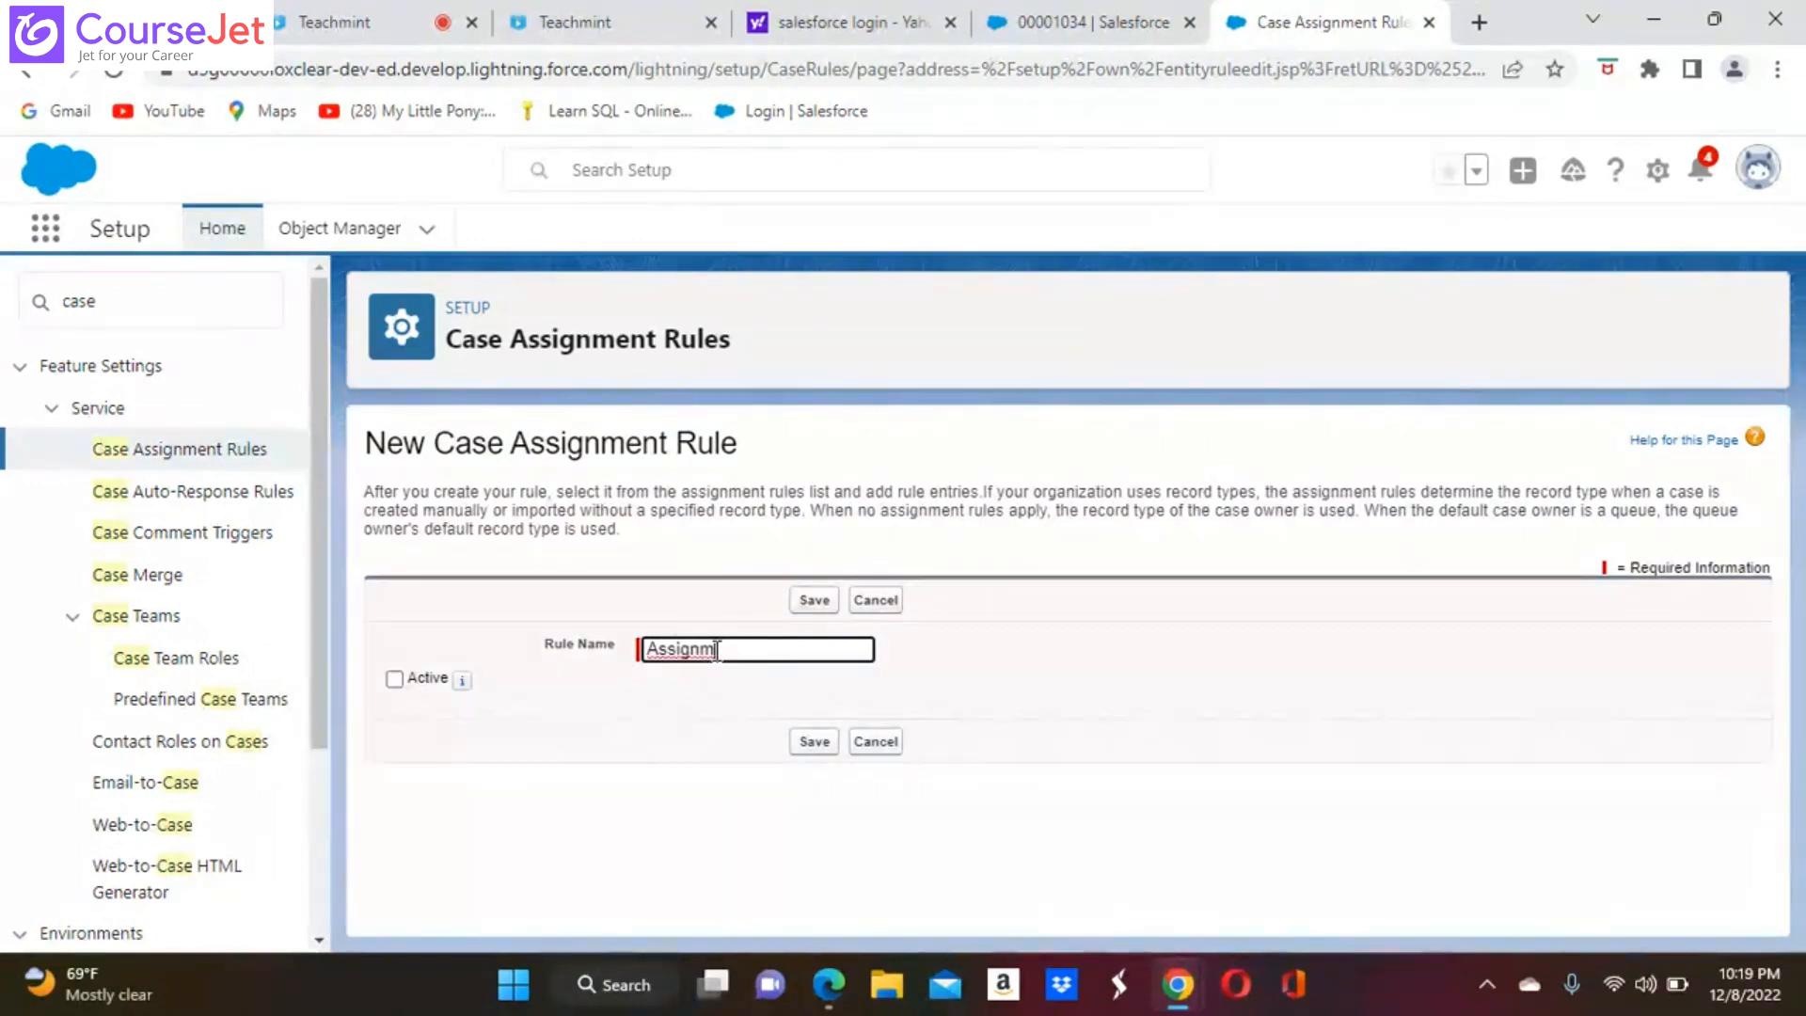
{"action": "type", "text": "ent Rule"}
{"action": "left_click", "coordinate": [394, 679]}
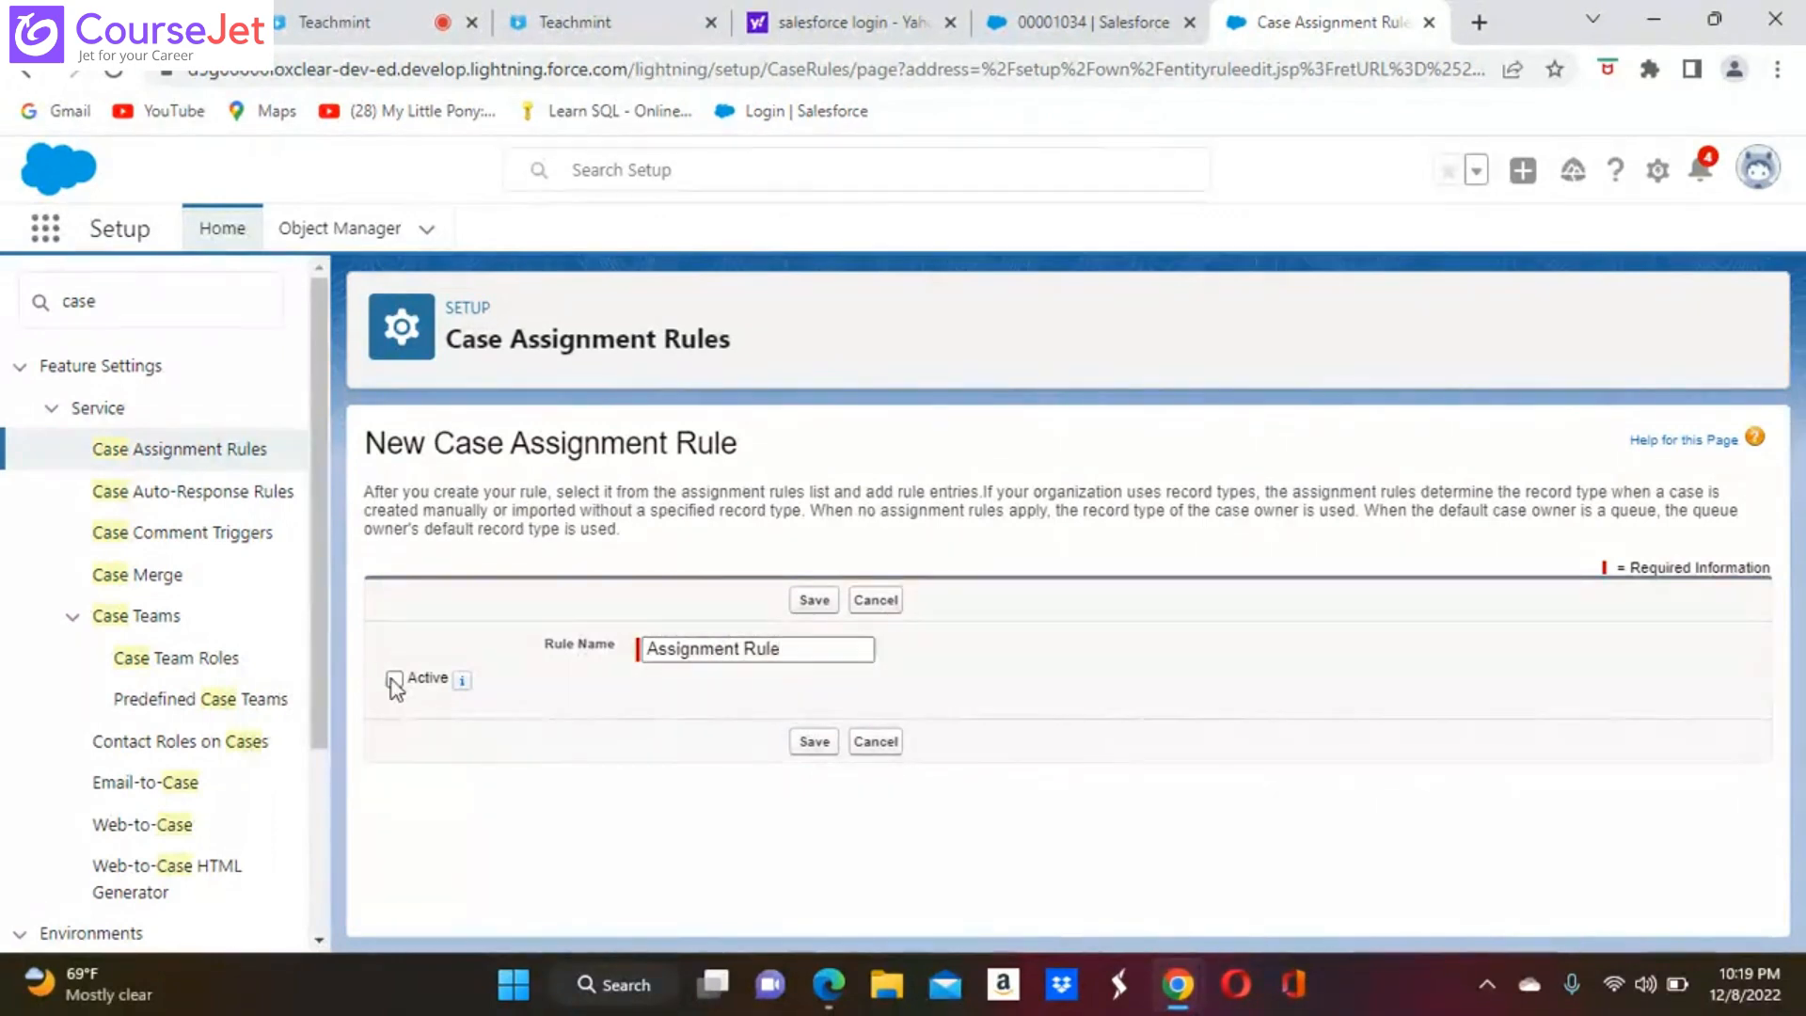
{"action": "left_click", "coordinate": [814, 743]}
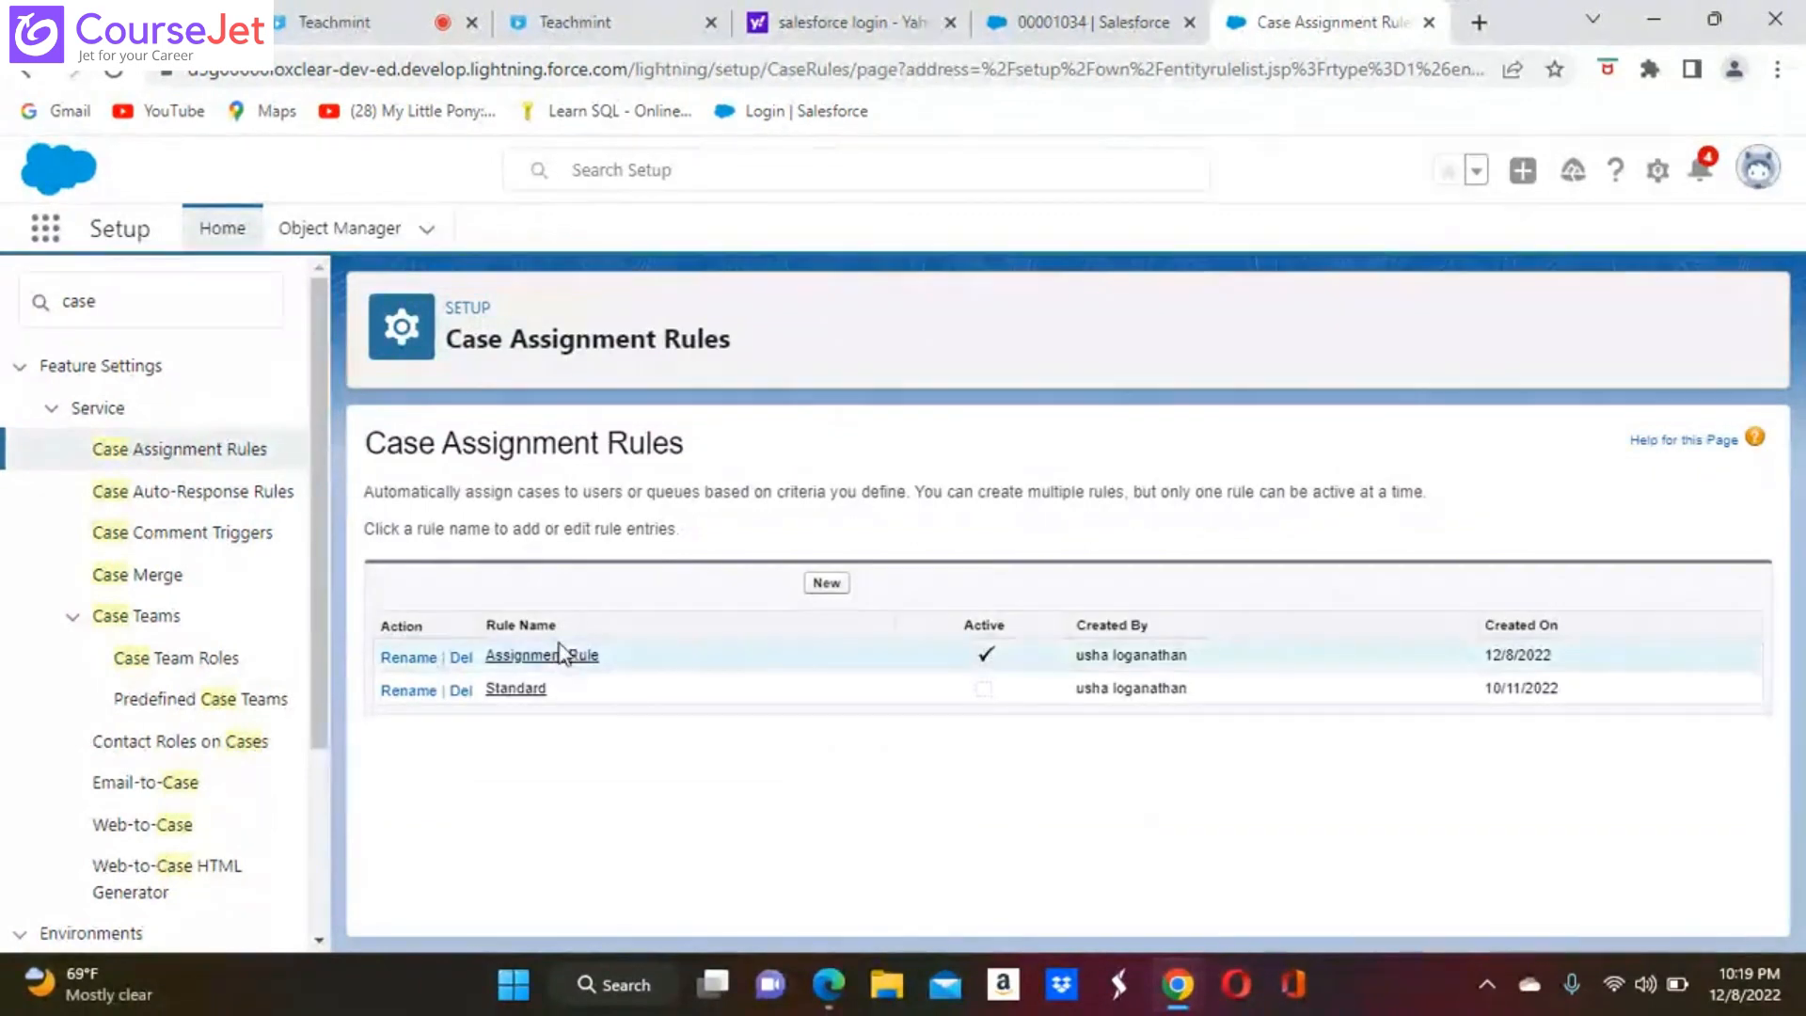
Add a new rule entry to Assignment Rule and set its sort order to 1
{"action": "left_click", "coordinate": [557, 656]}
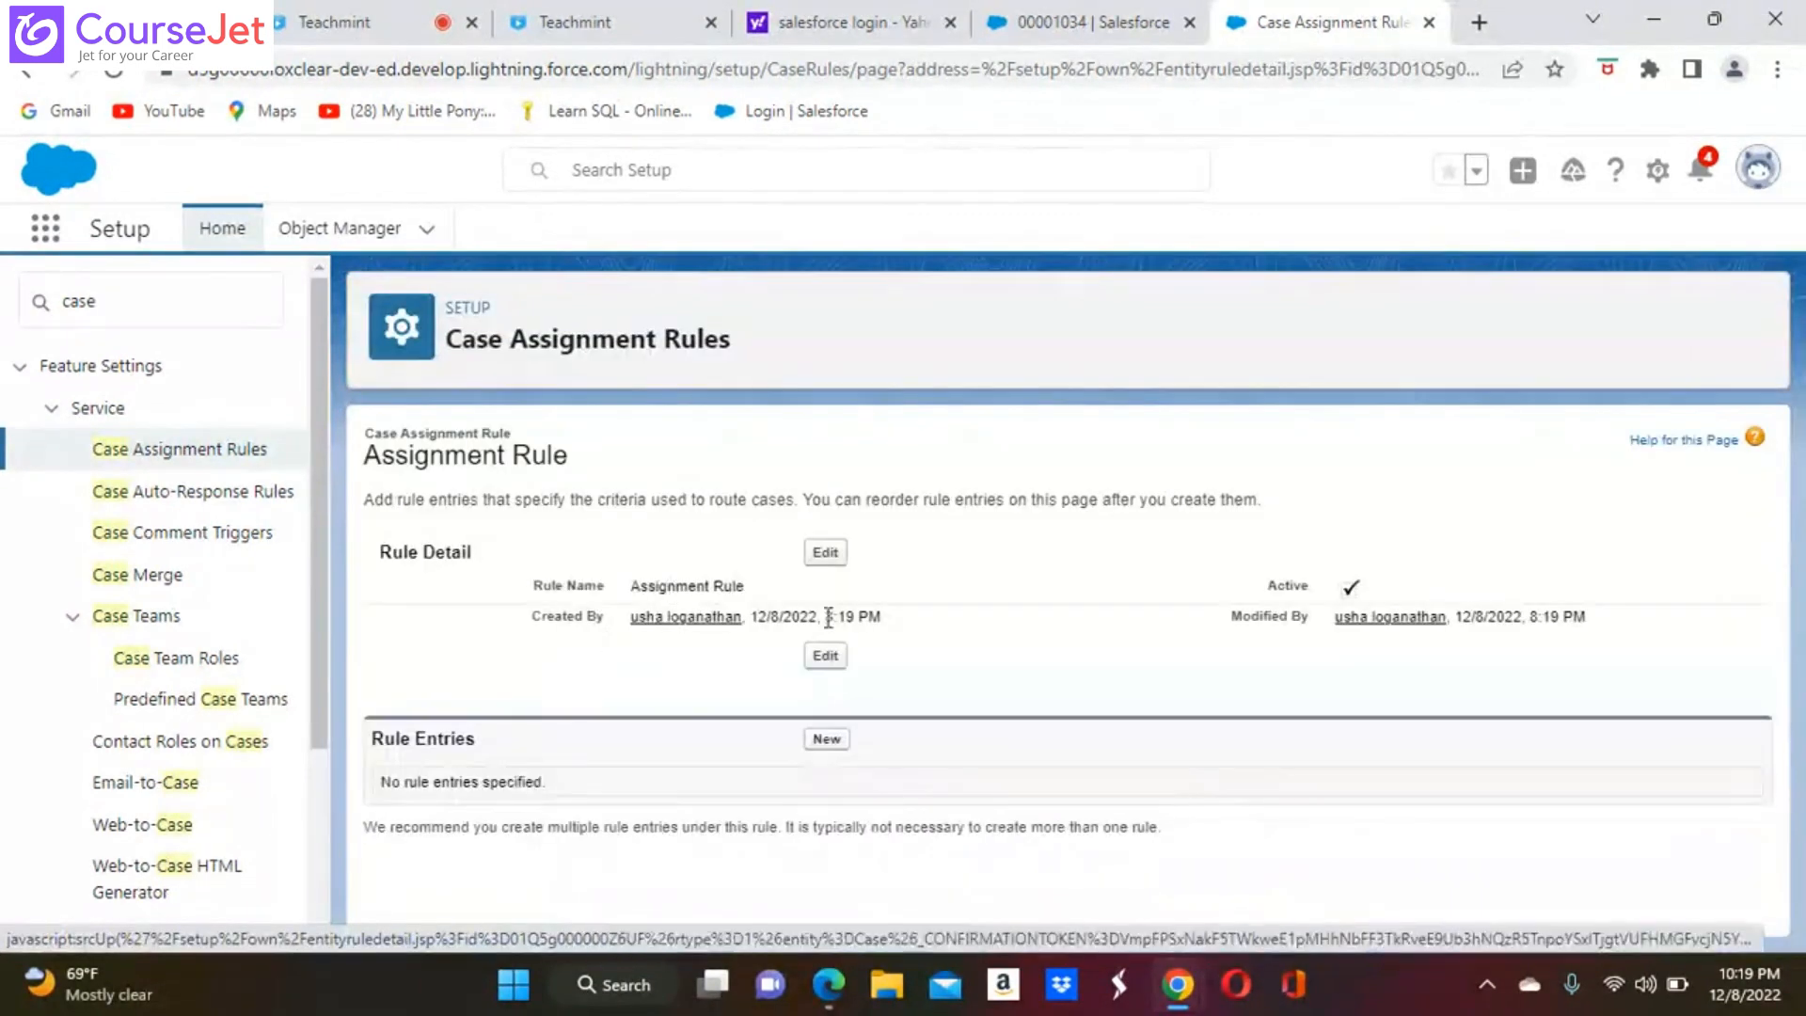
{"action": "left_click", "coordinate": [828, 740]}
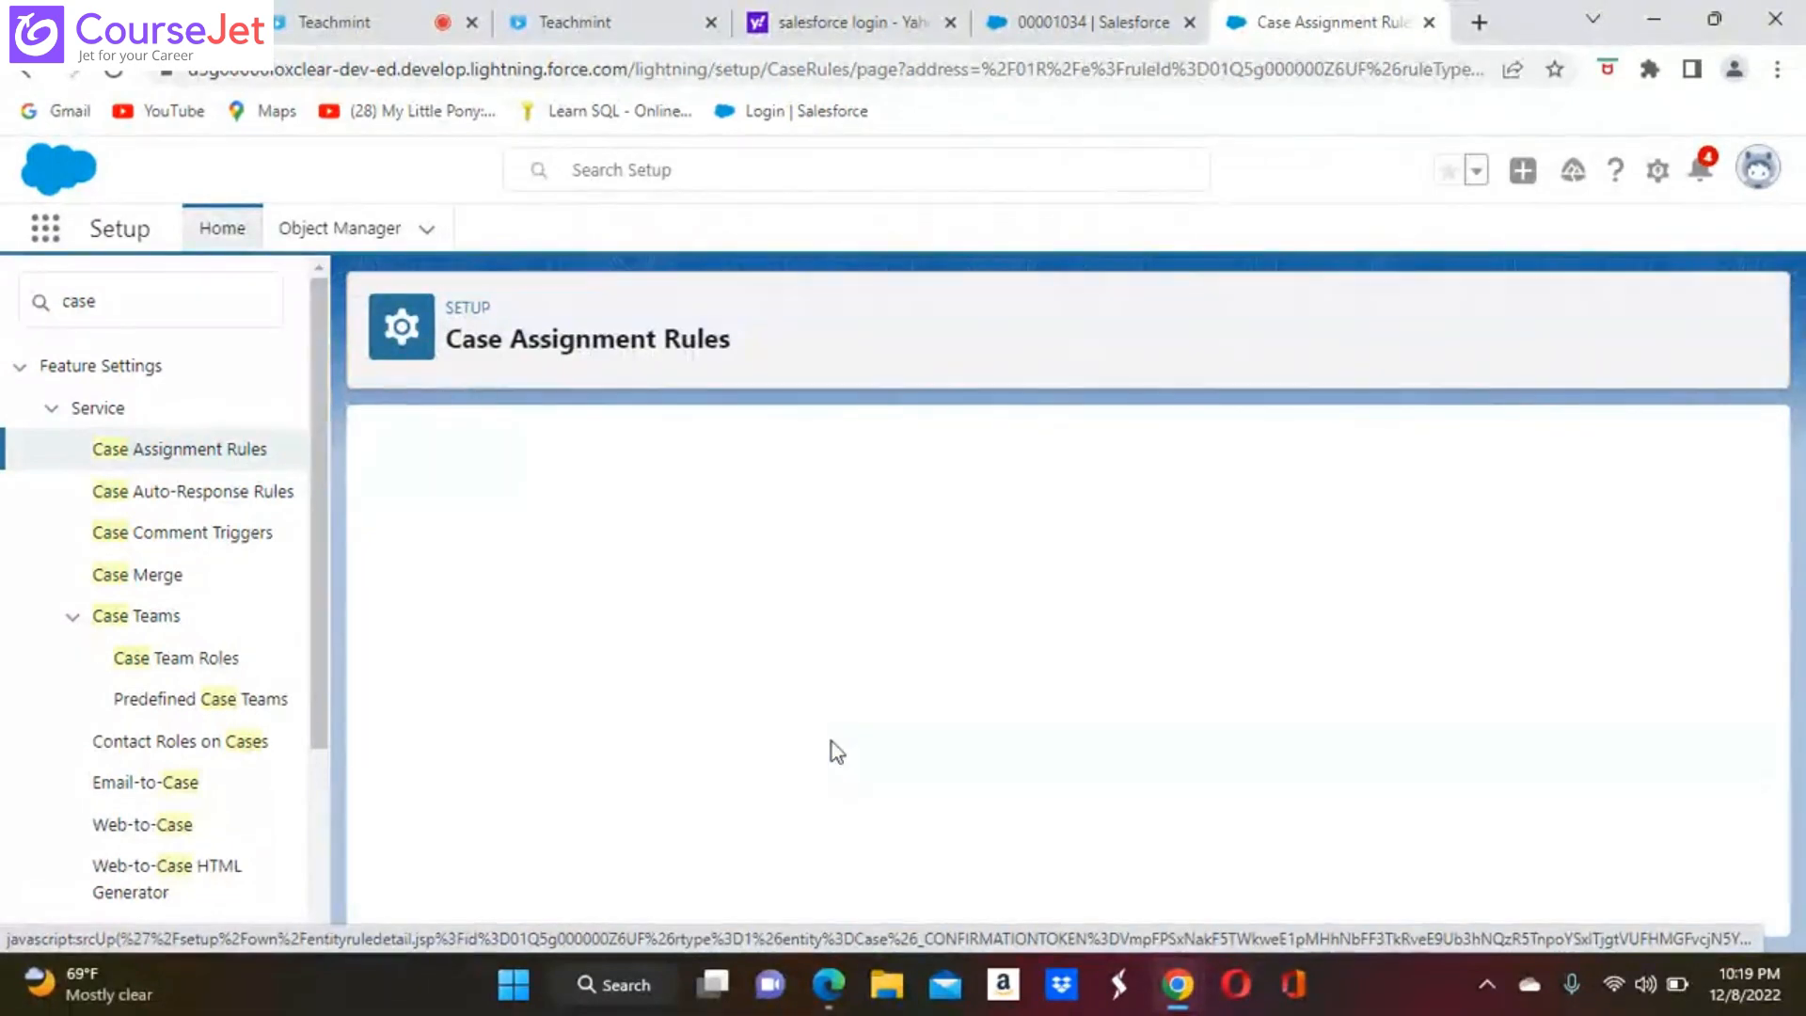
{"action": "left_click", "coordinate": [679, 599]}
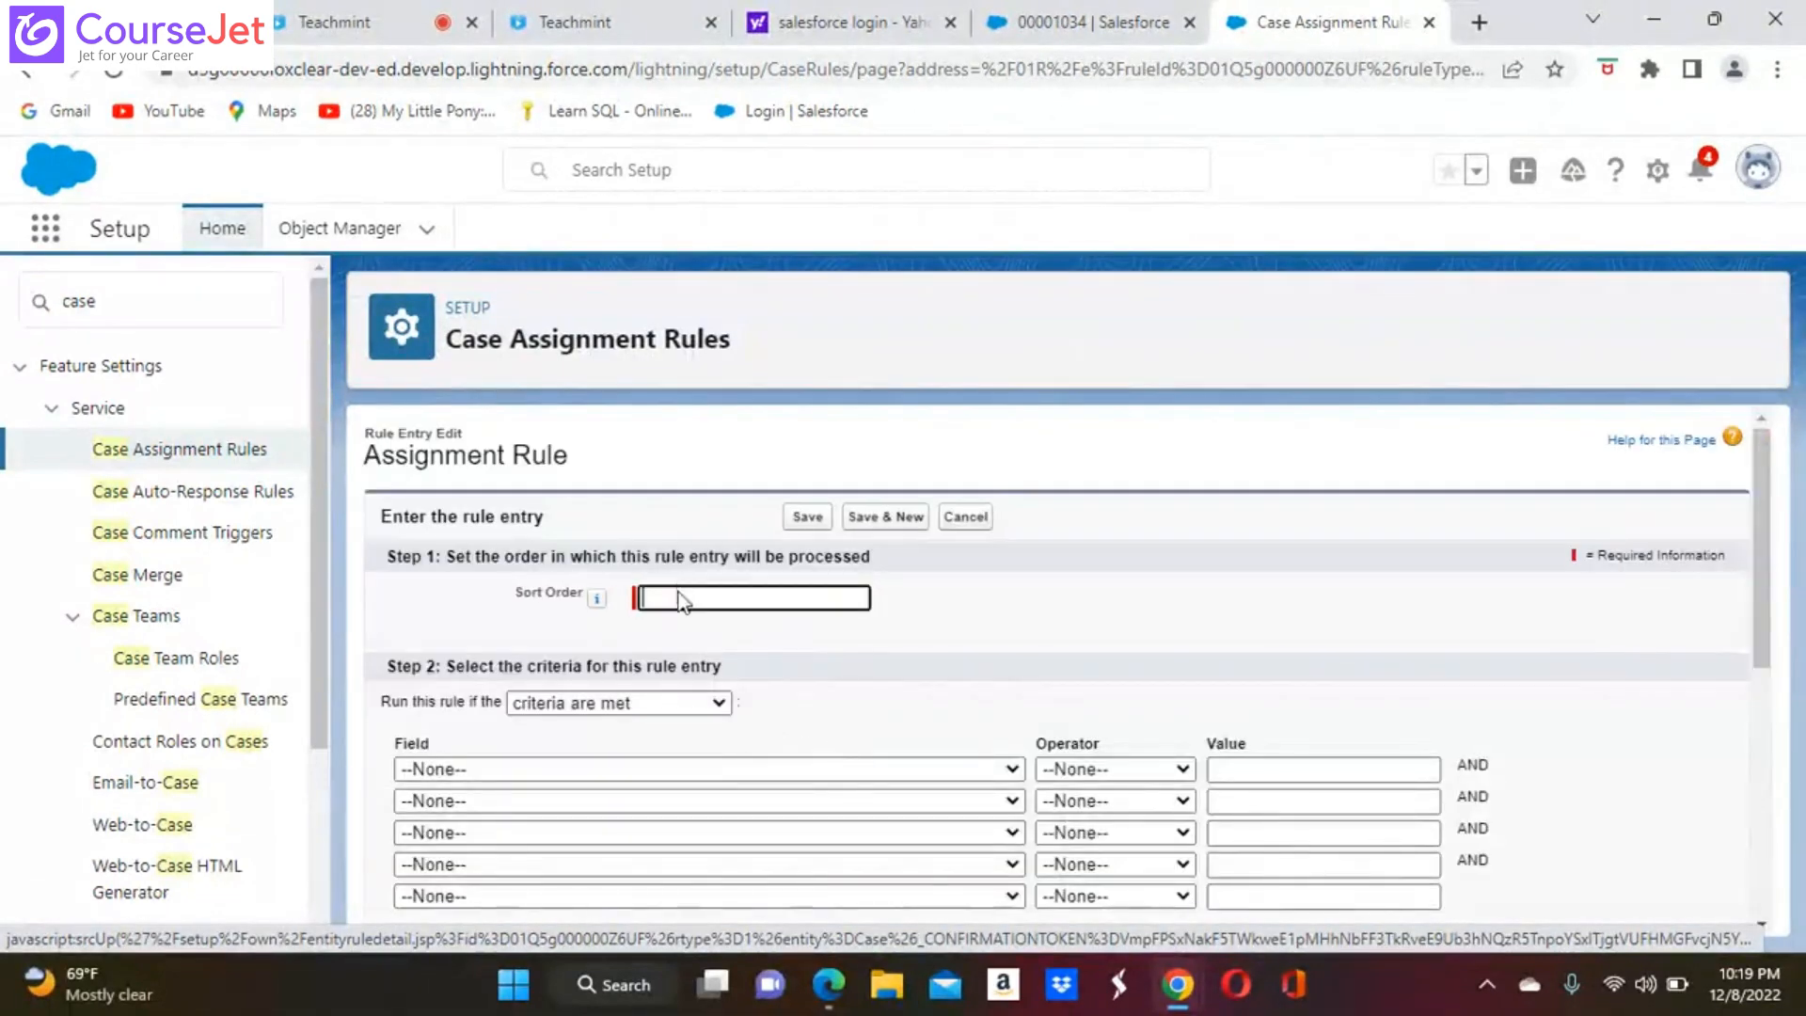
{"action": "left_click", "coordinate": [679, 598]}
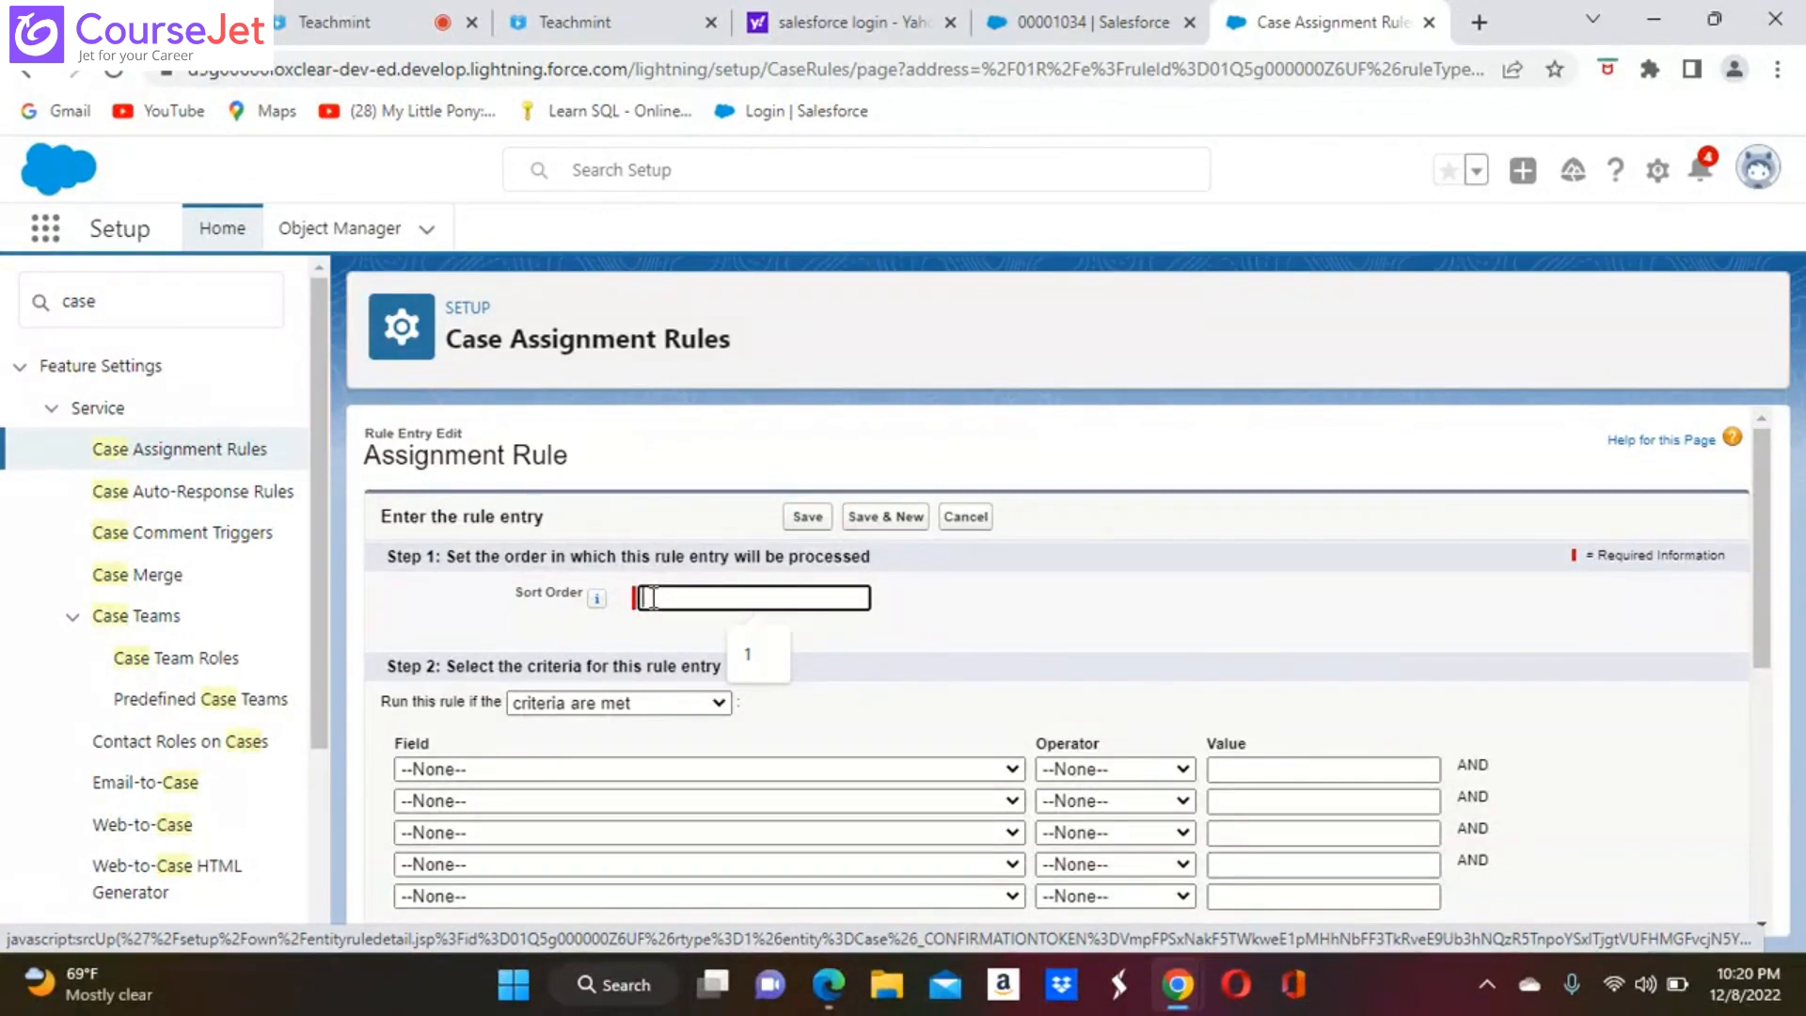
{"action": "type", "text": "1"}
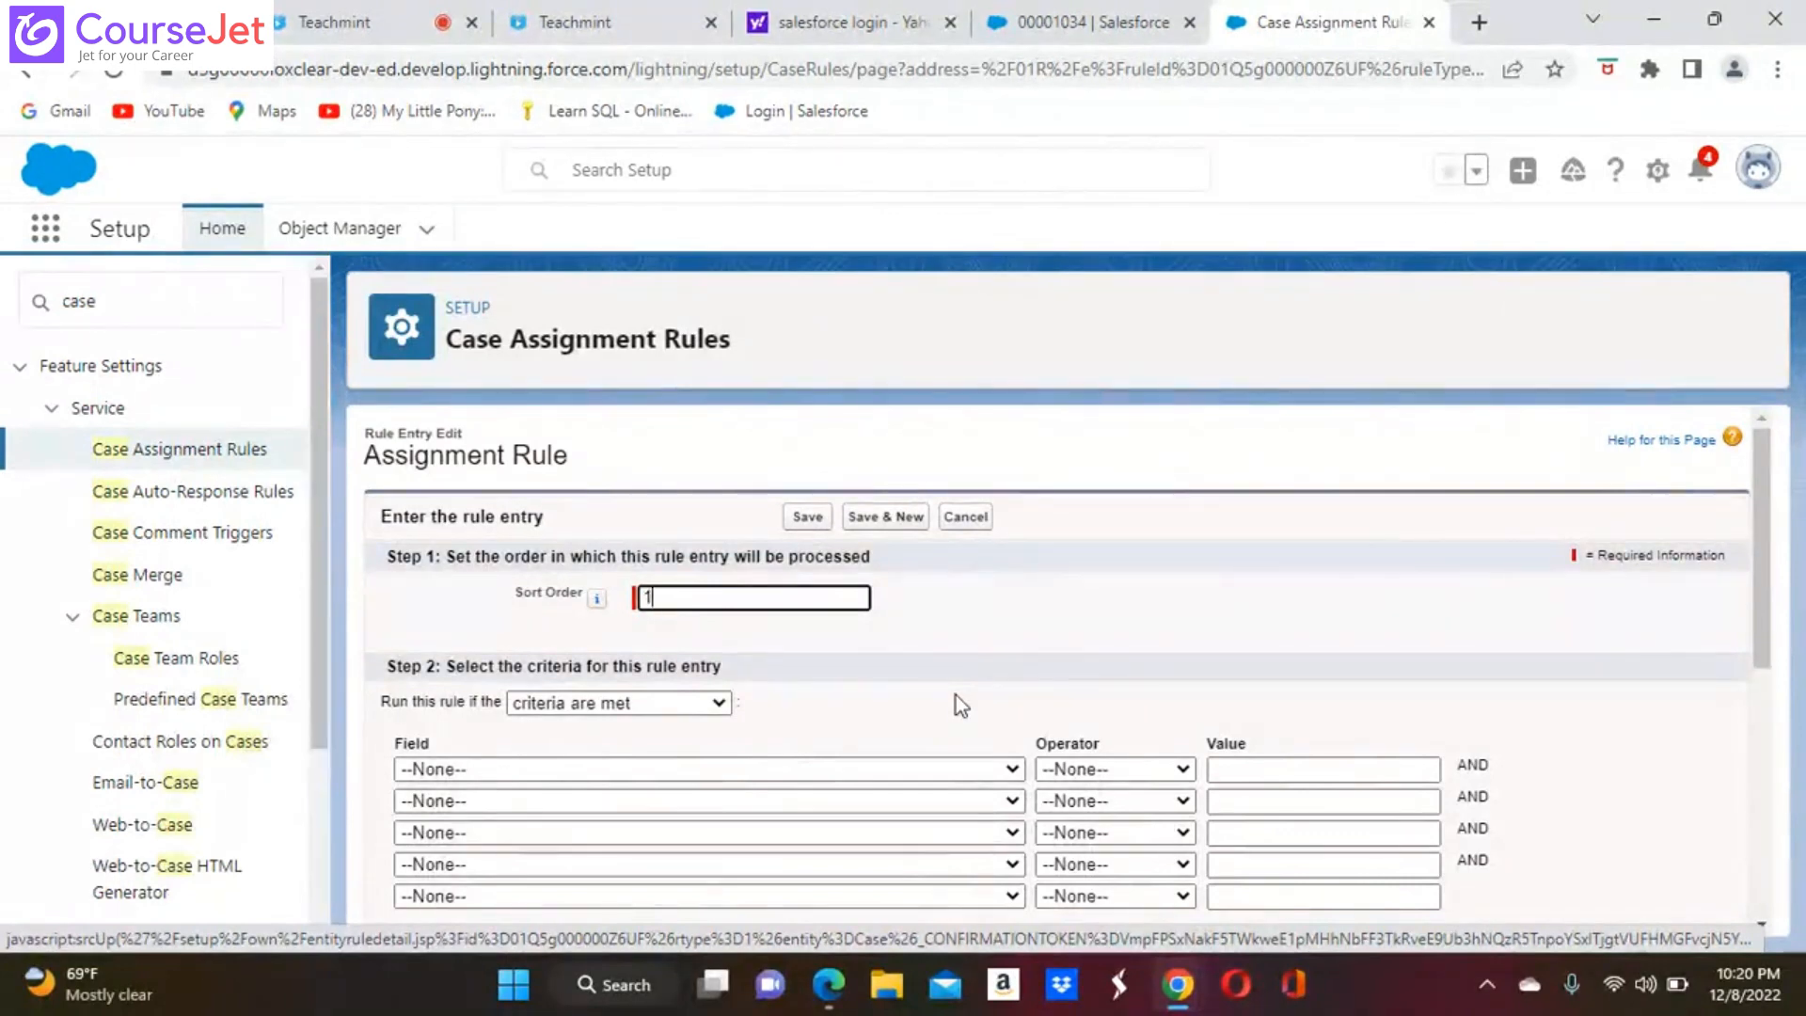
Choose Case: Type as the field for the first criterion of the rule entry
{"action": "scroll", "coordinate": [956, 696], "scroll_direction": "down", "scroll_amount": 3}
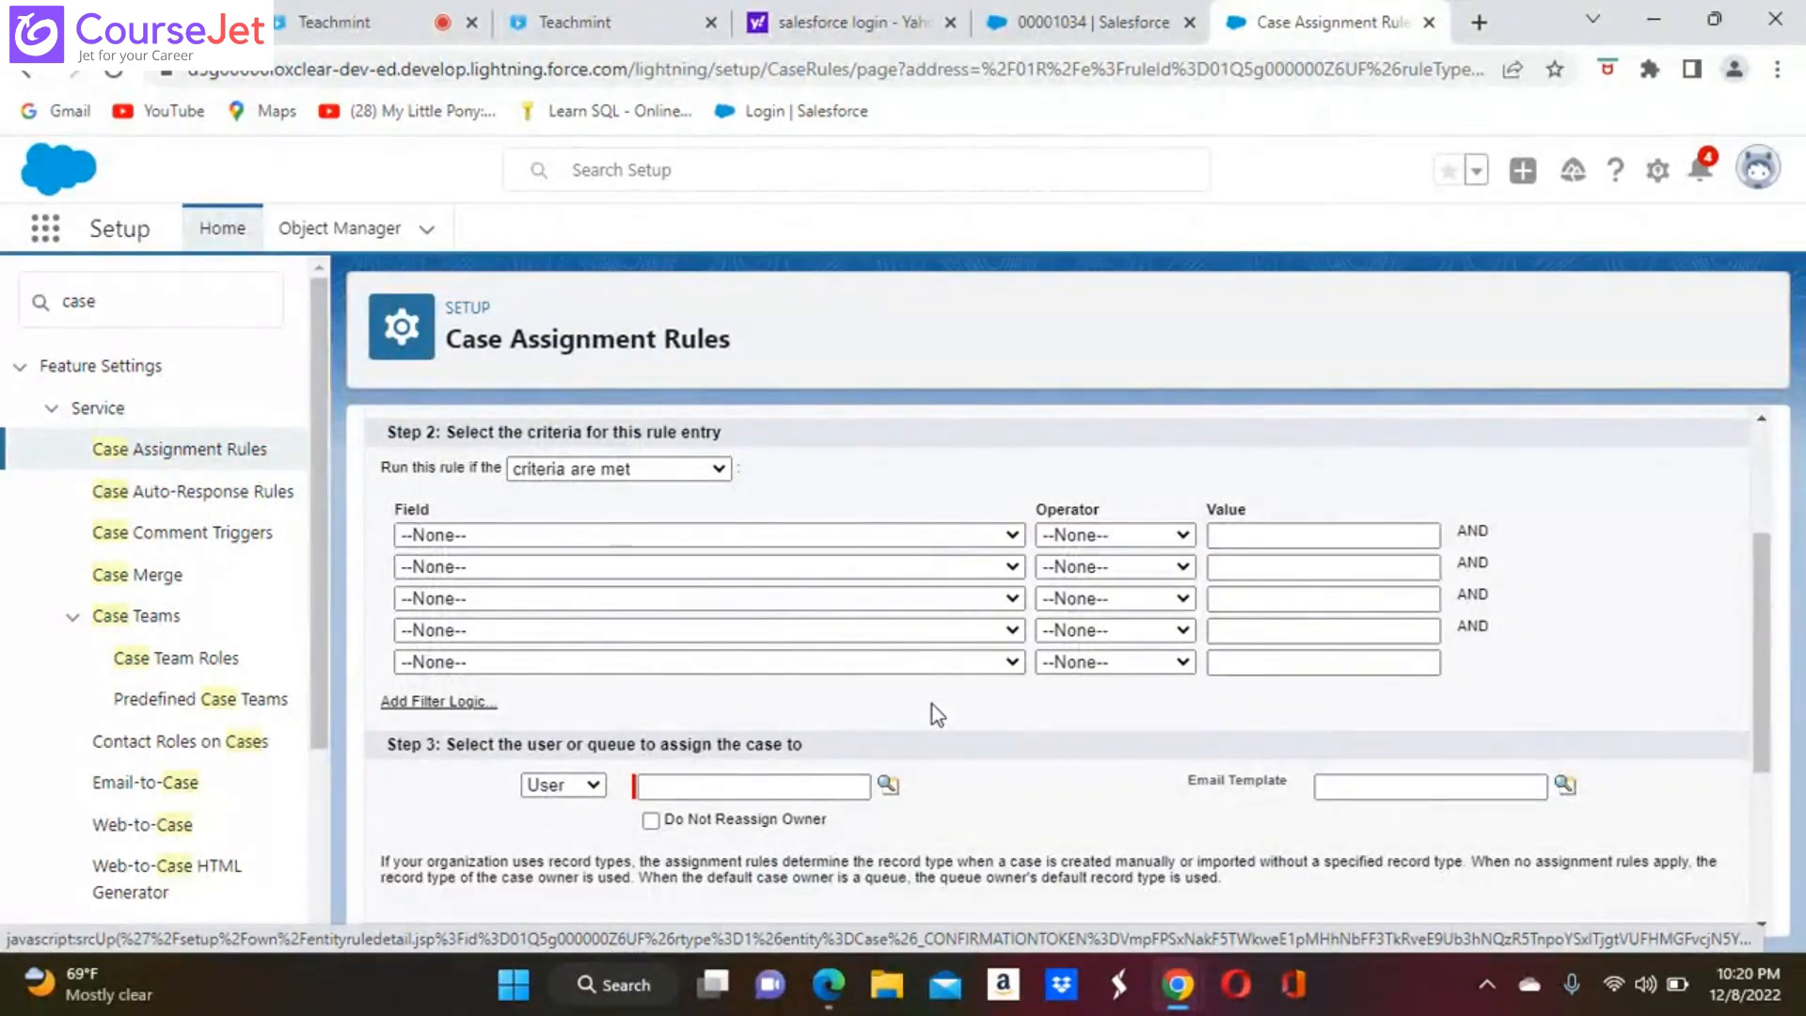
{"action": "left_click", "coordinate": [1014, 536]}
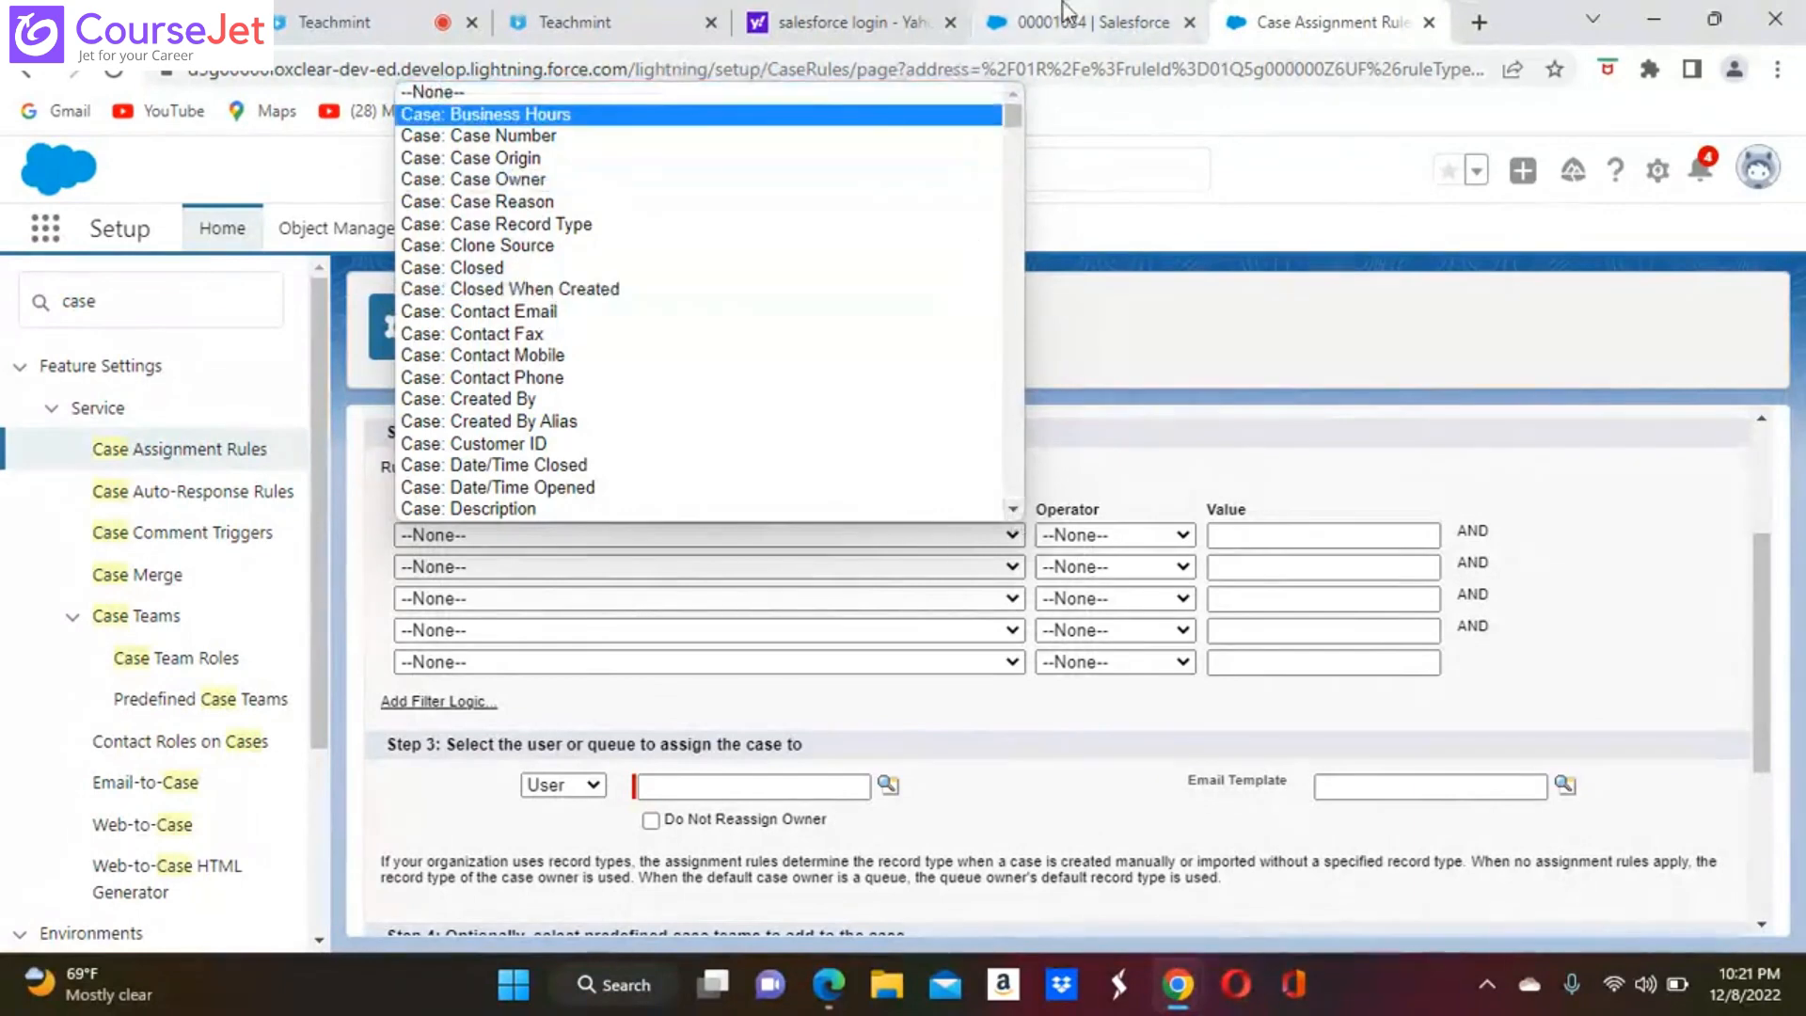
{"action": "left_click", "coordinate": [1337, 354]}
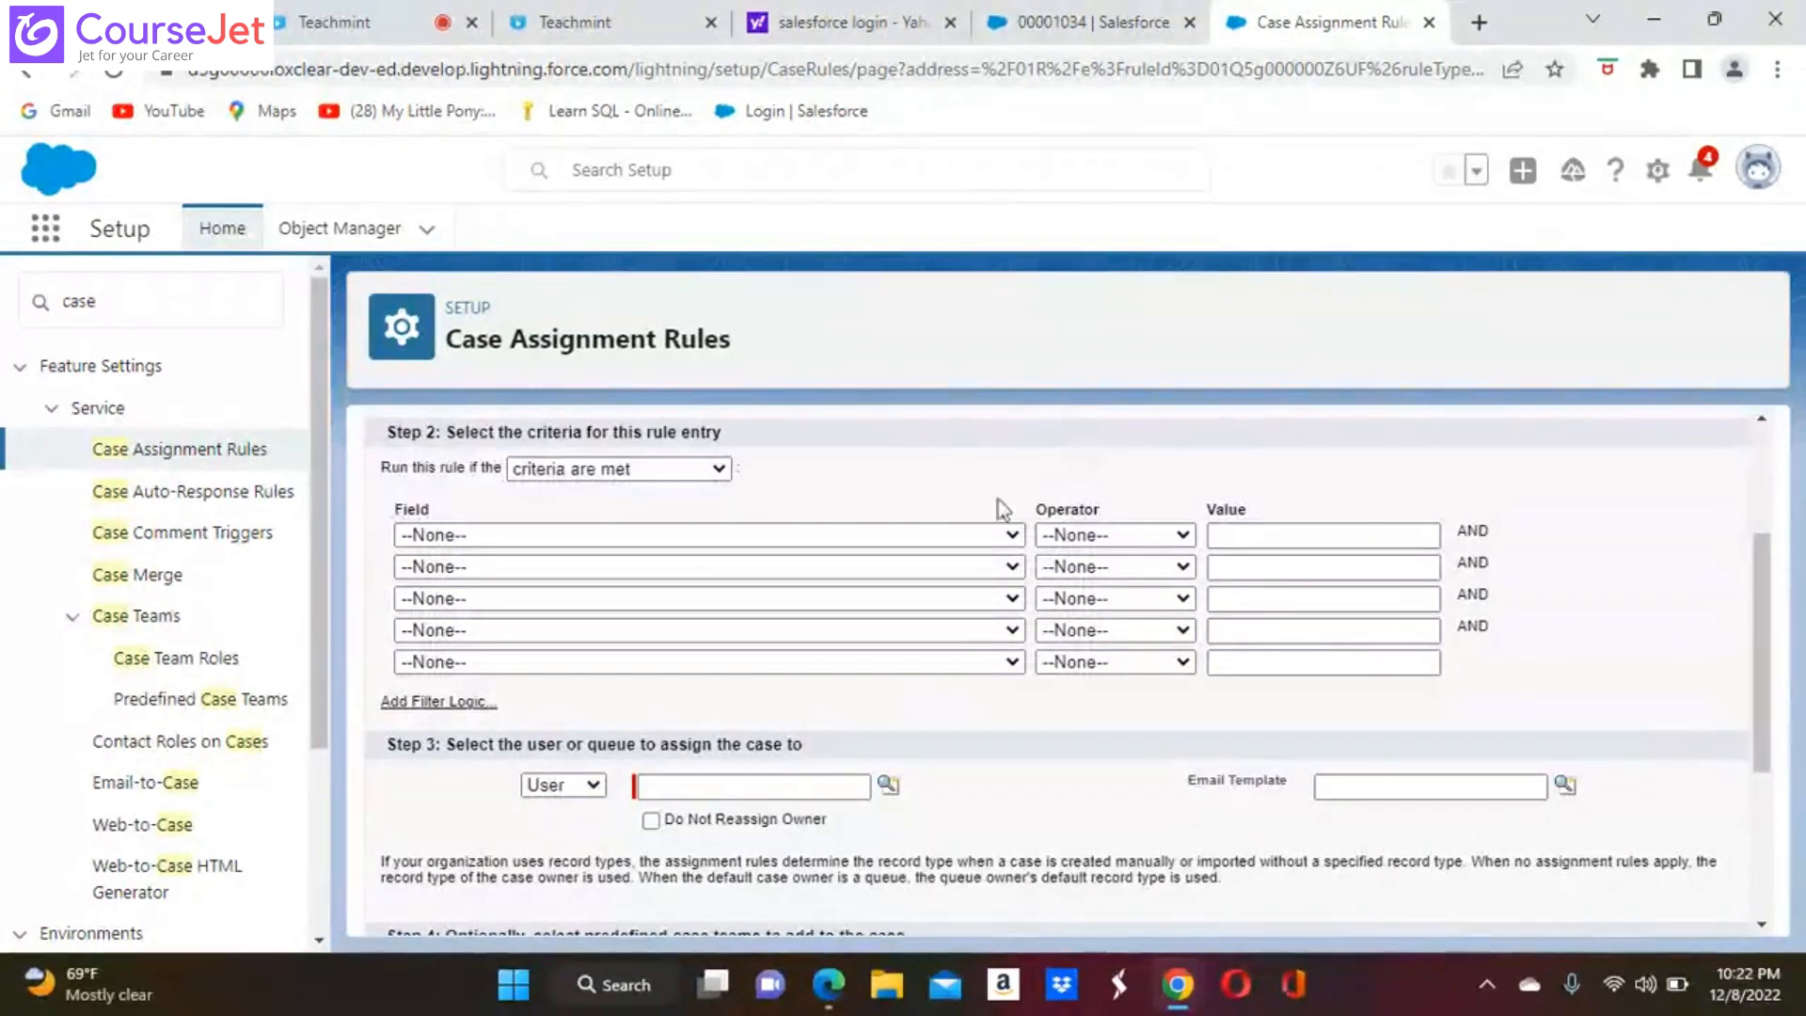
{"action": "left_click", "coordinate": [1011, 534]}
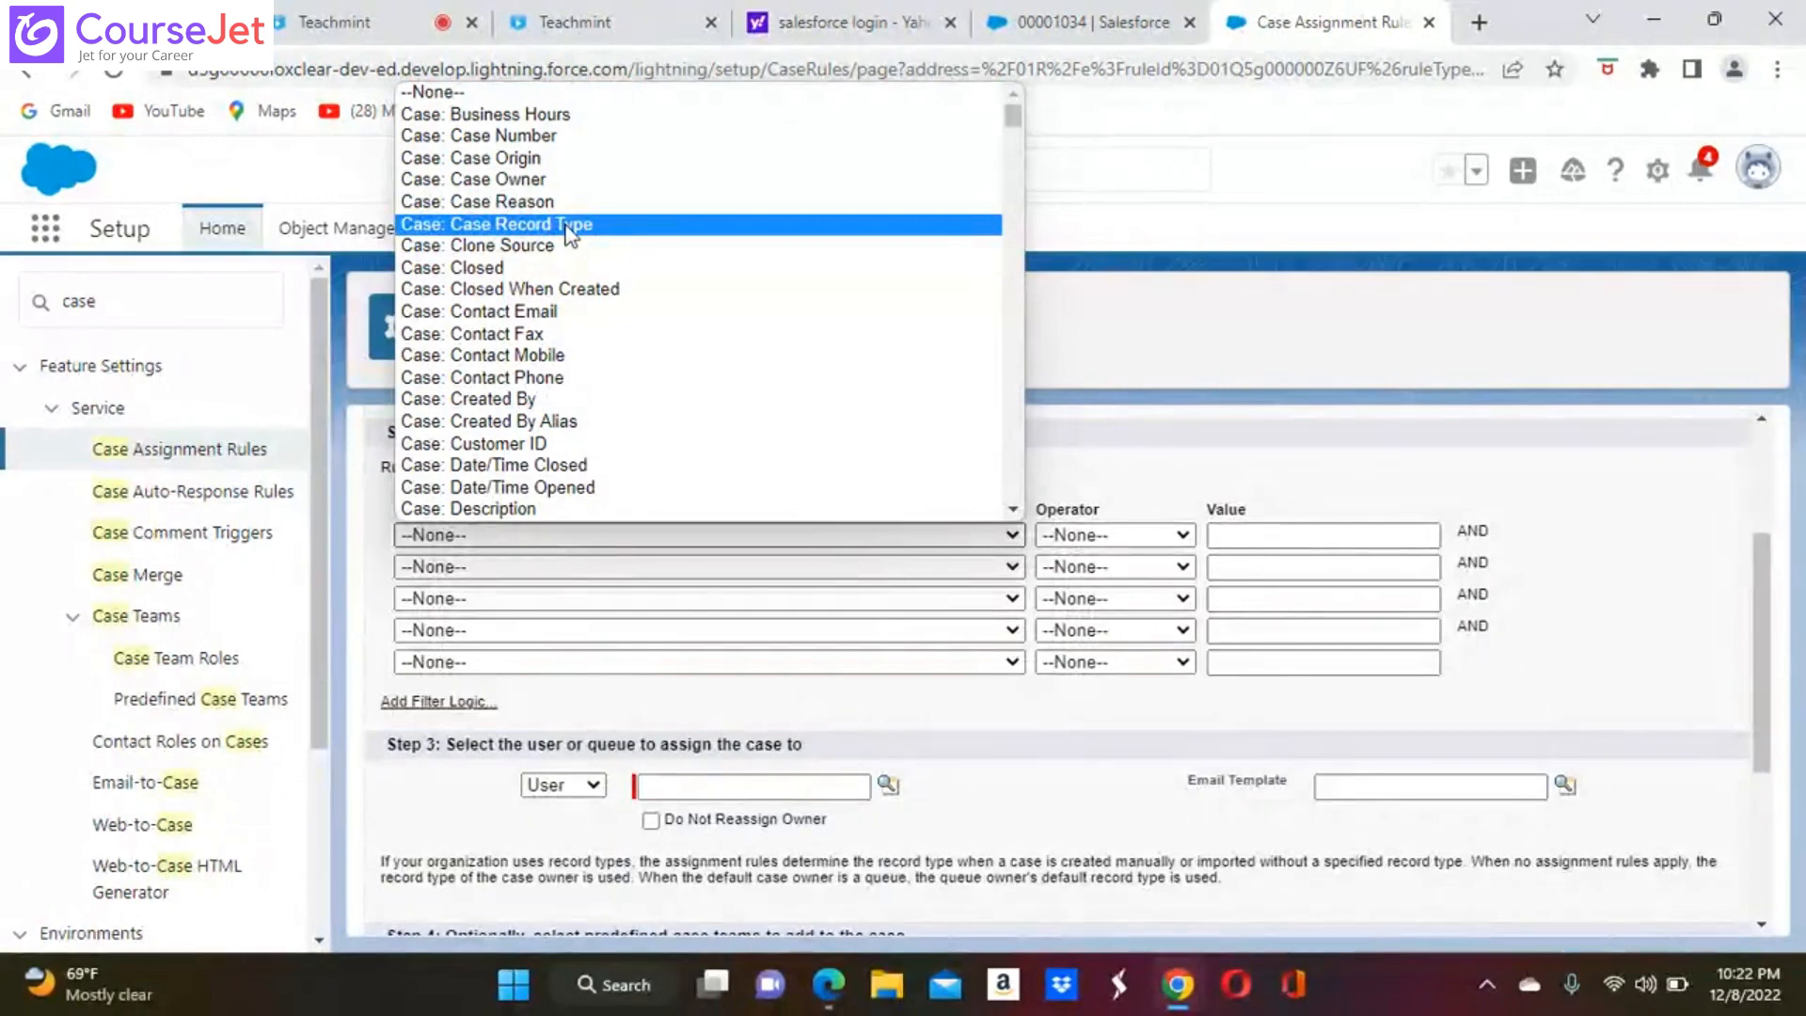
{"action": "left_click", "coordinate": [1012, 509]}
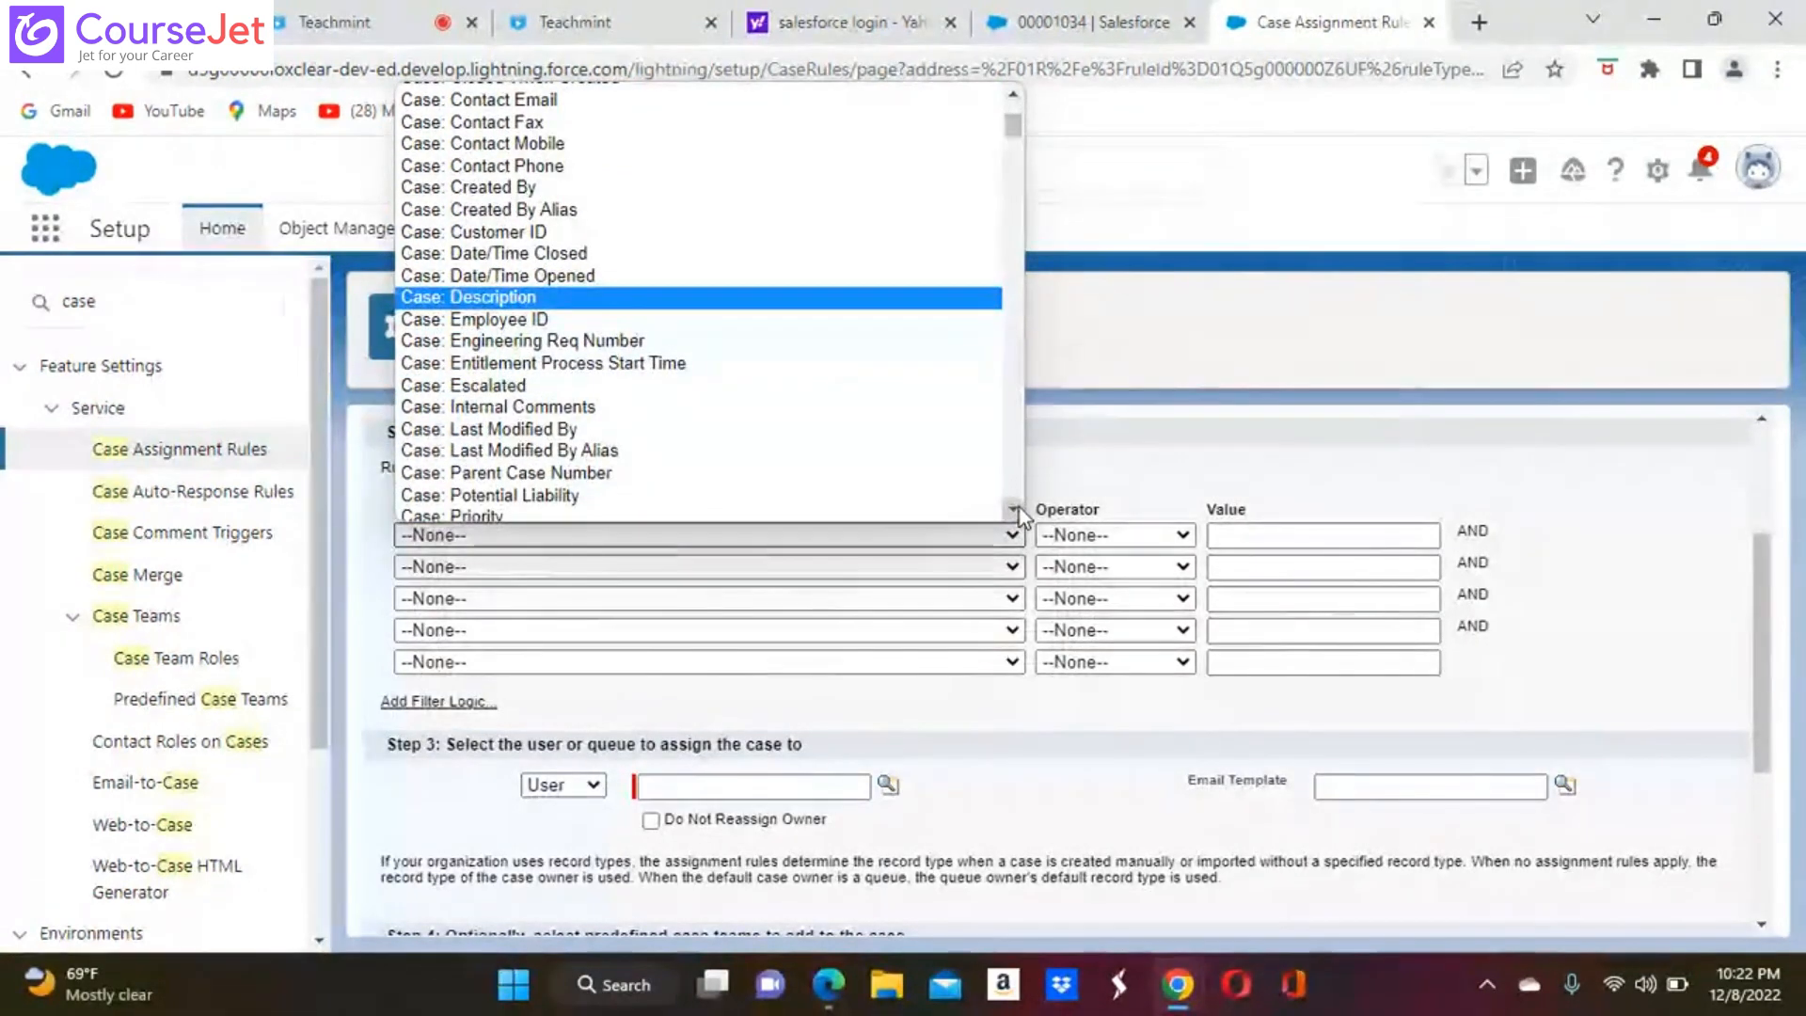
{"action": "scroll", "coordinate": [1018, 515], "scroll_direction": "down", "scroll_amount": 4}
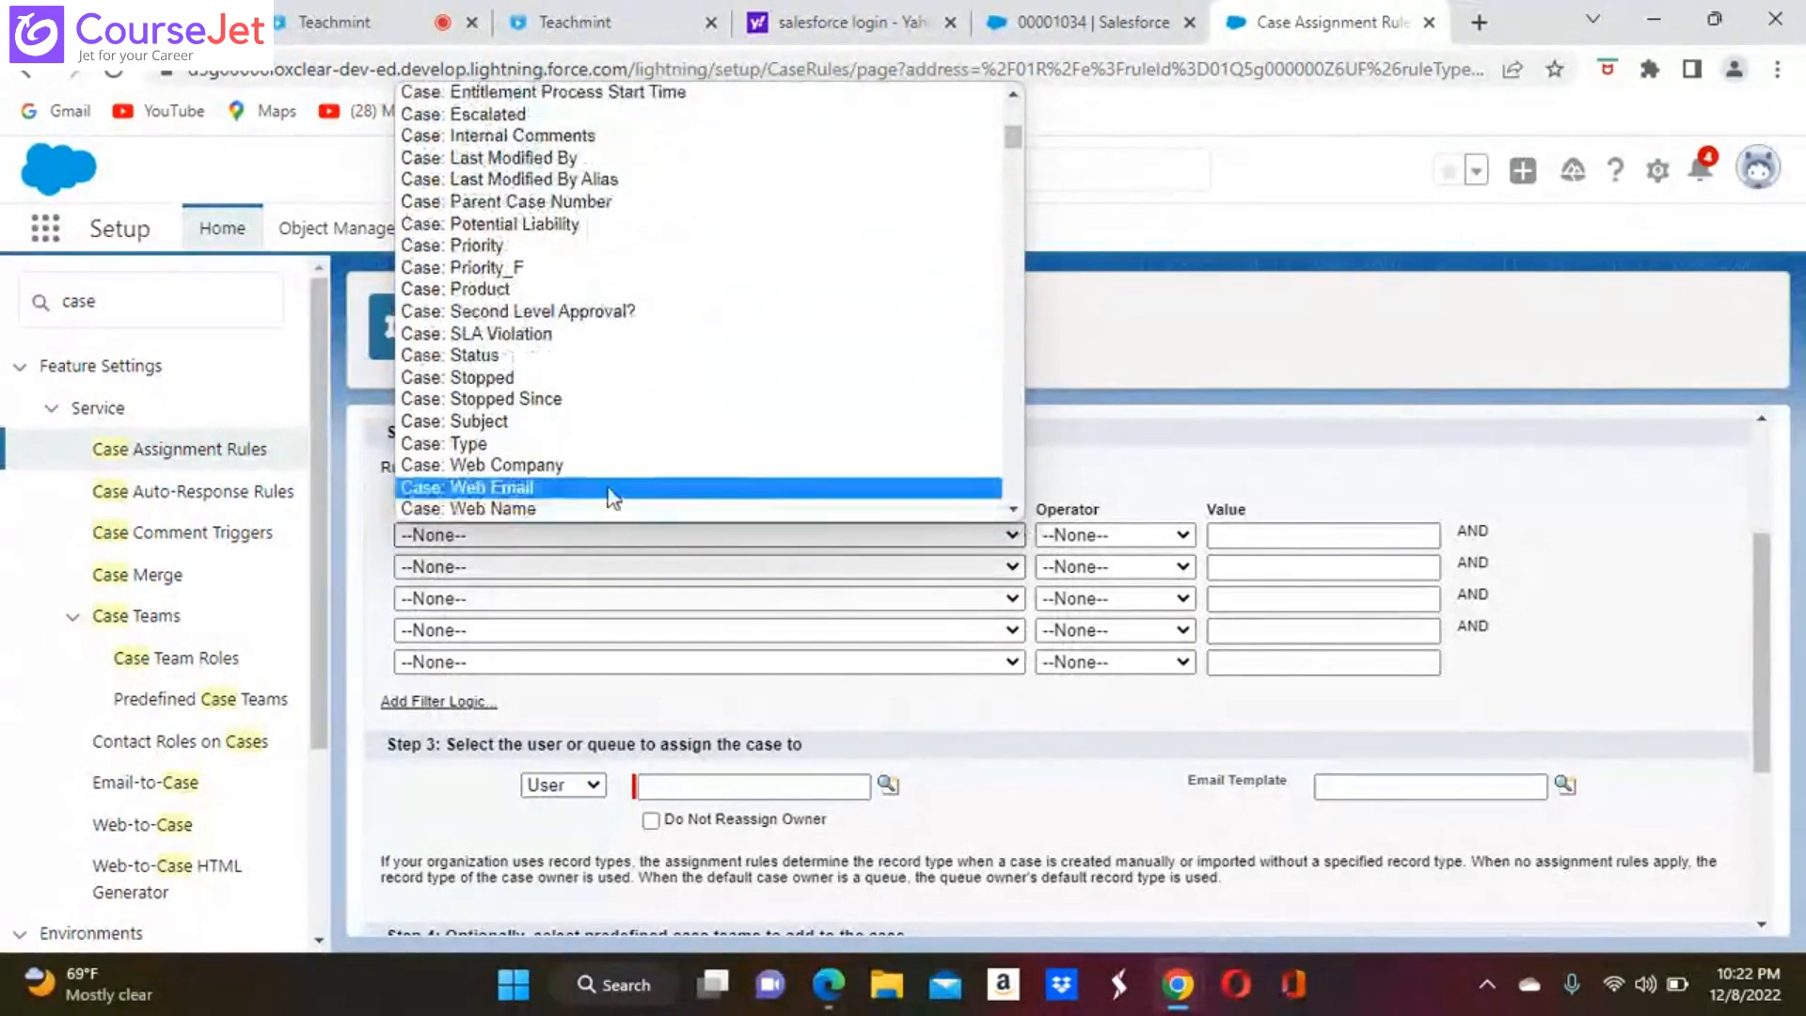
{"action": "left_click", "coordinate": [468, 443]}
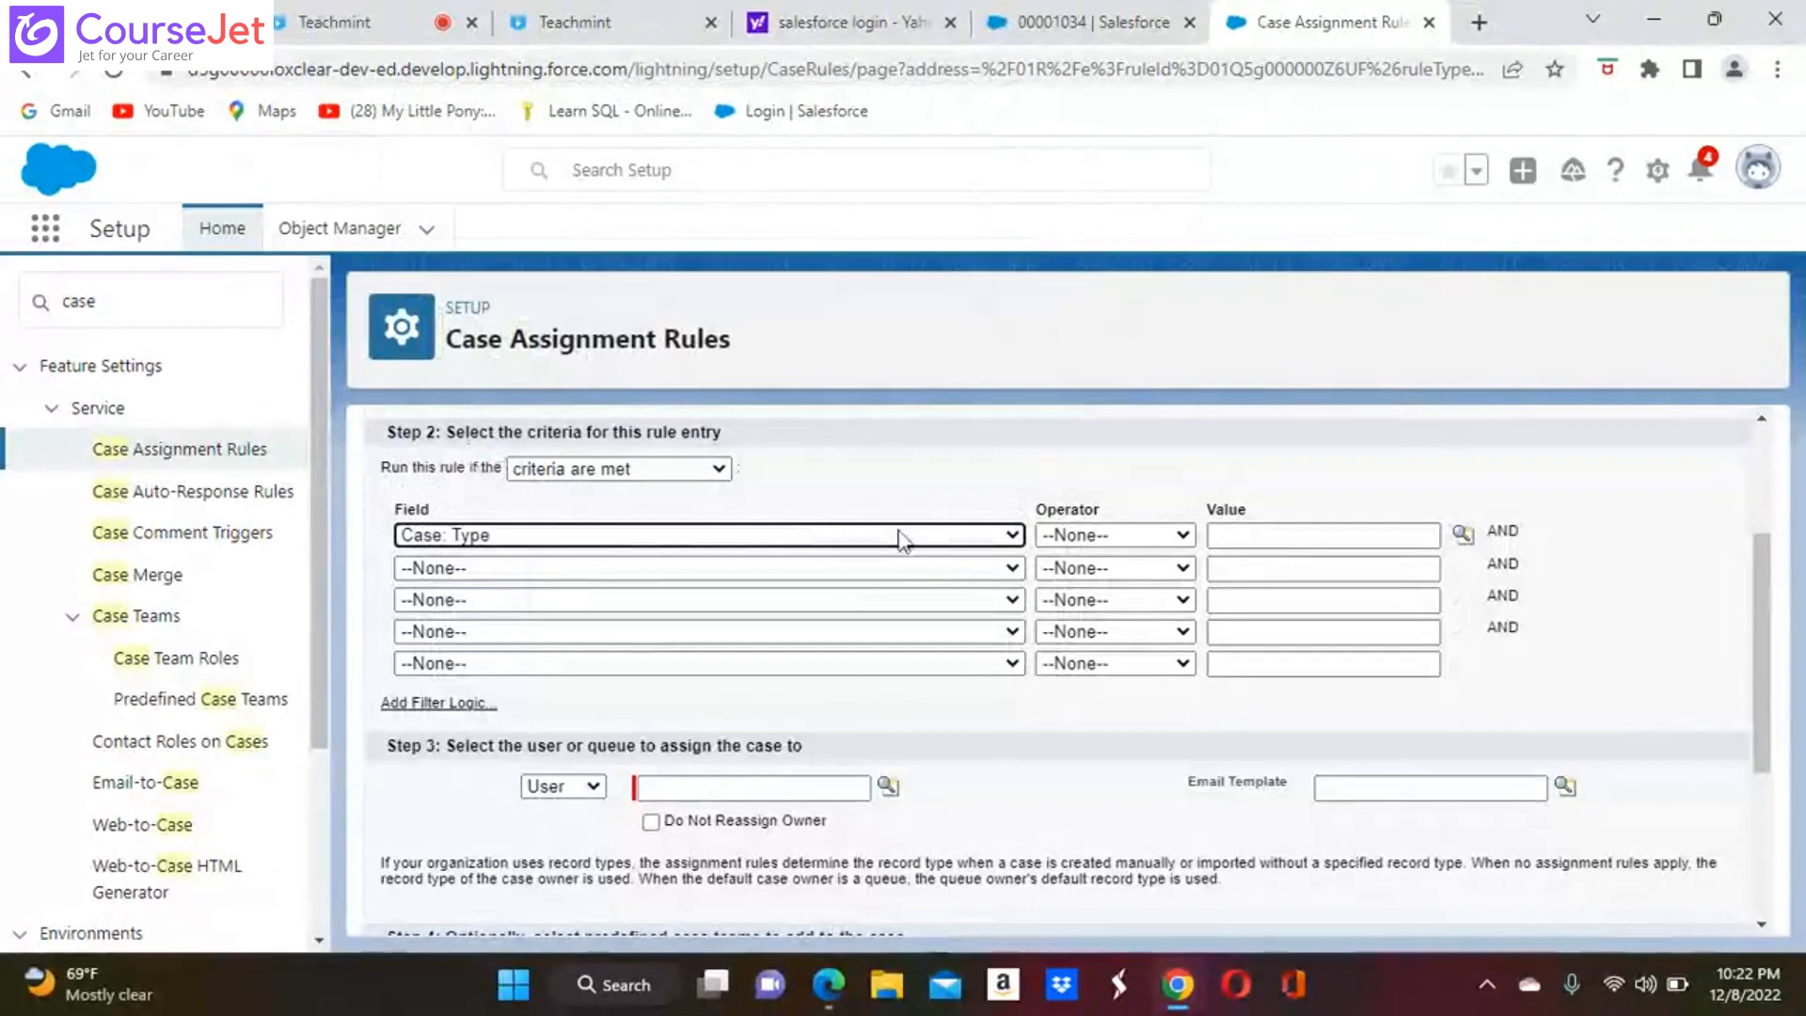
Complete the Case: Type criterion with the equals operator and the picklist value Mechanical
{"action": "left_click", "coordinate": [1183, 539]}
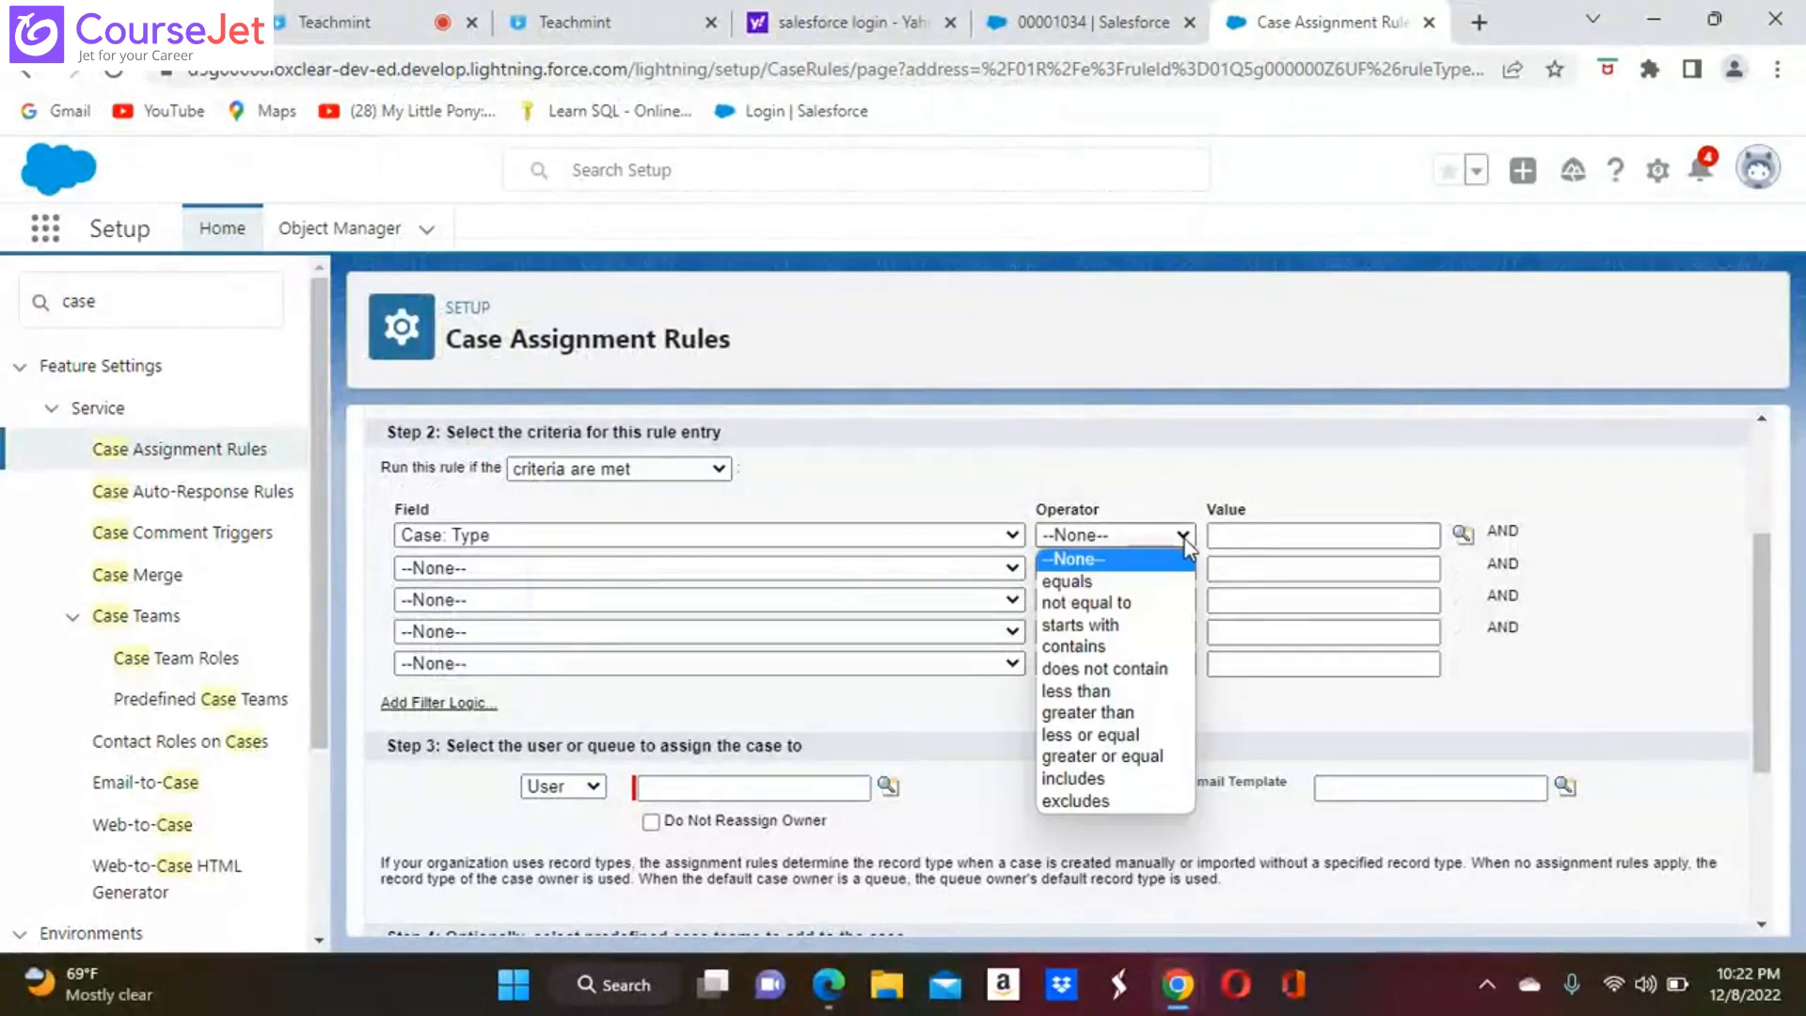
{"action": "left_click", "coordinate": [1102, 583]}
{"action": "left_click", "coordinate": [1462, 534]}
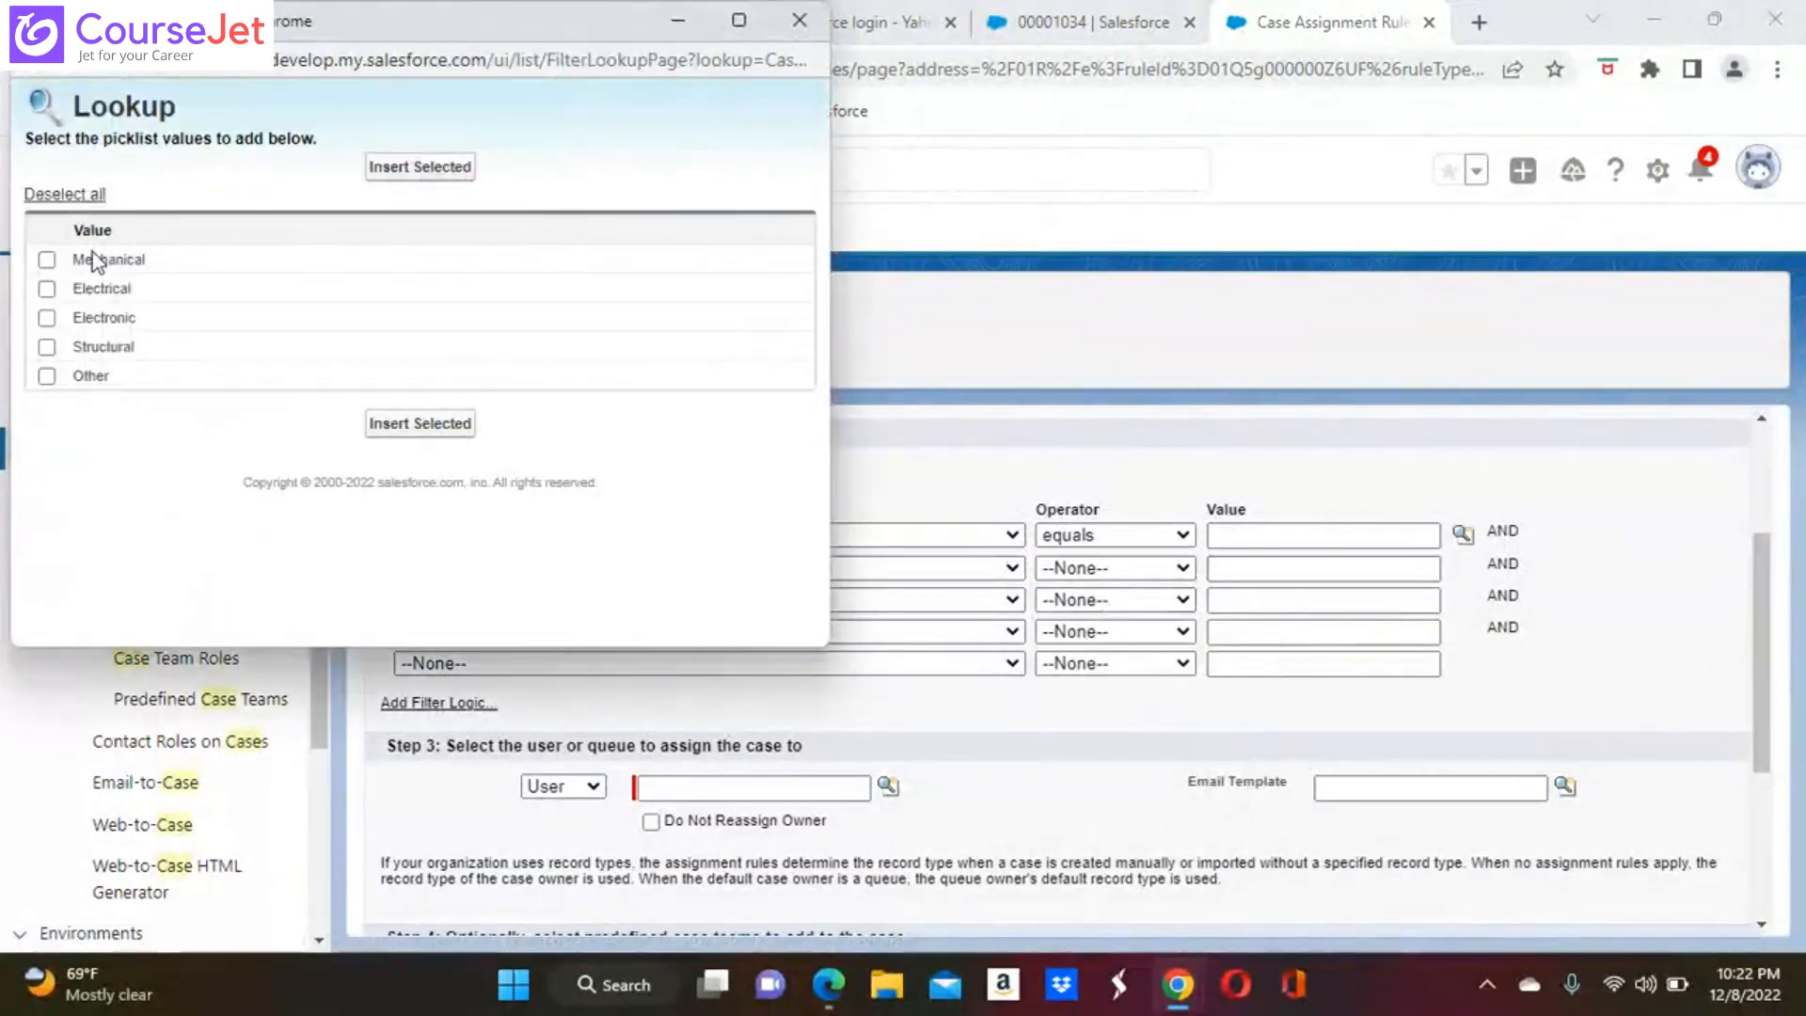
{"action": "left_click", "coordinate": [46, 260]}
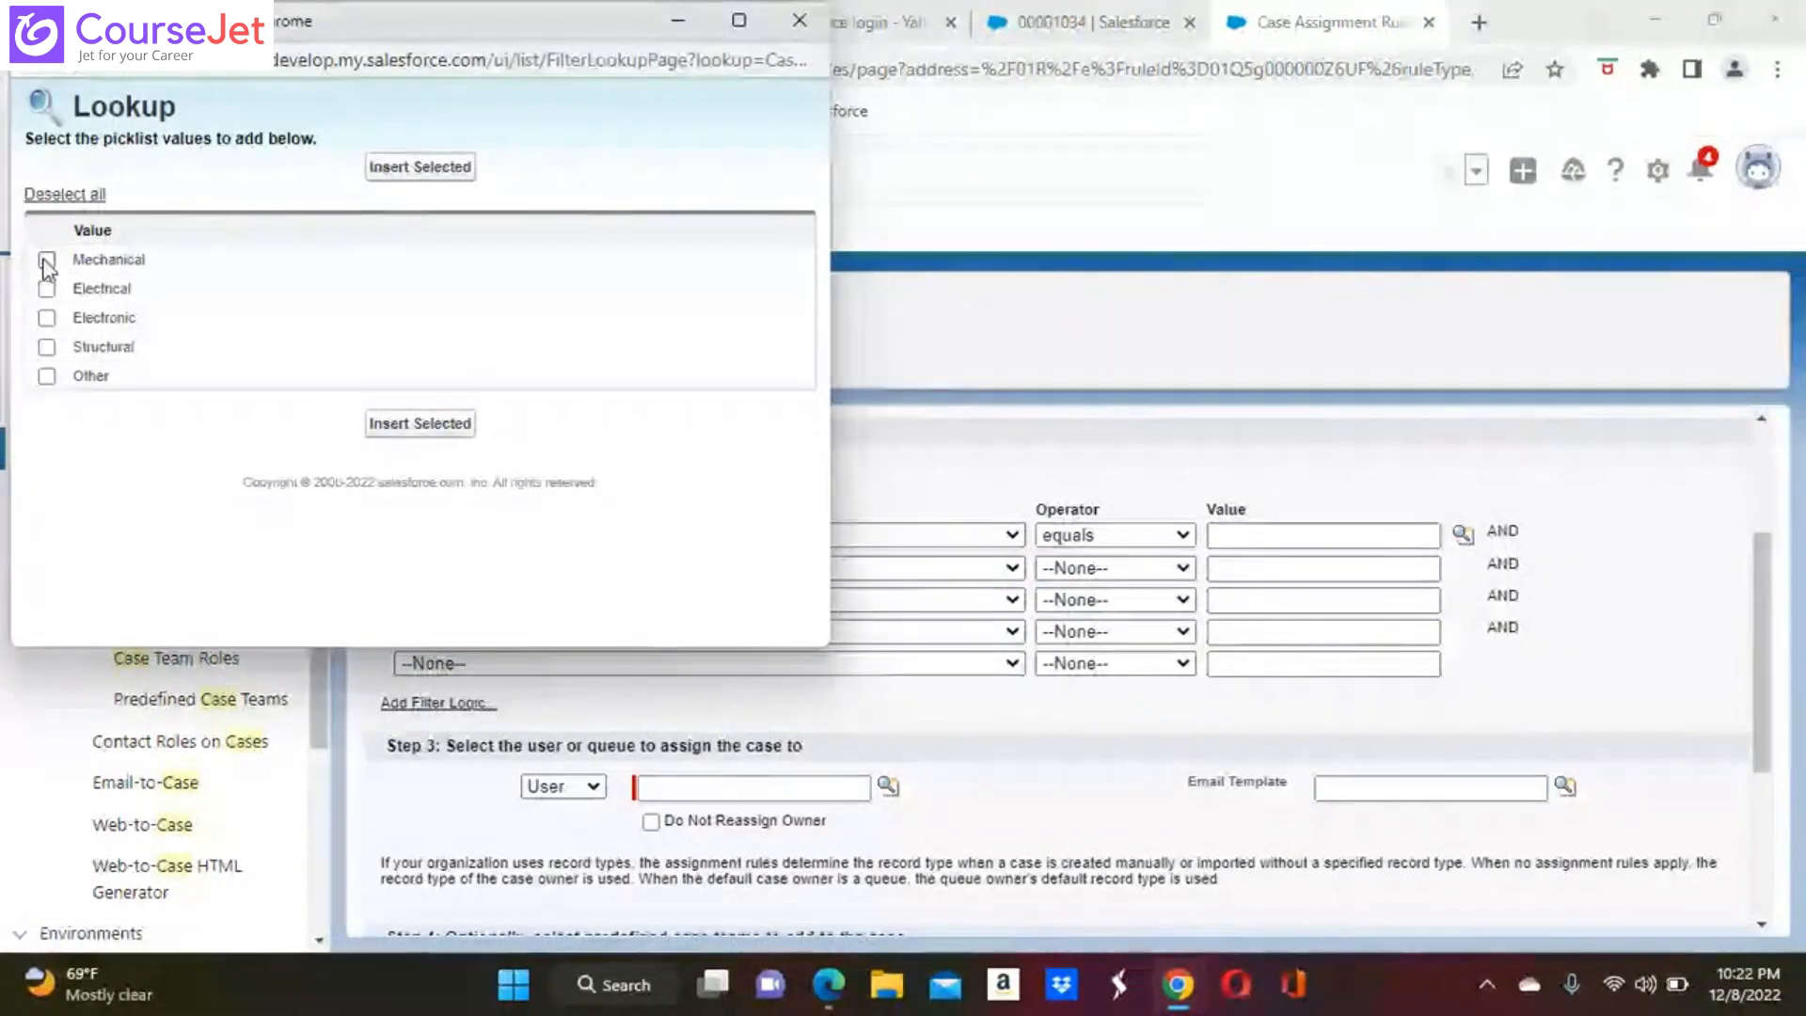
{"action": "left_click", "coordinate": [435, 425]}
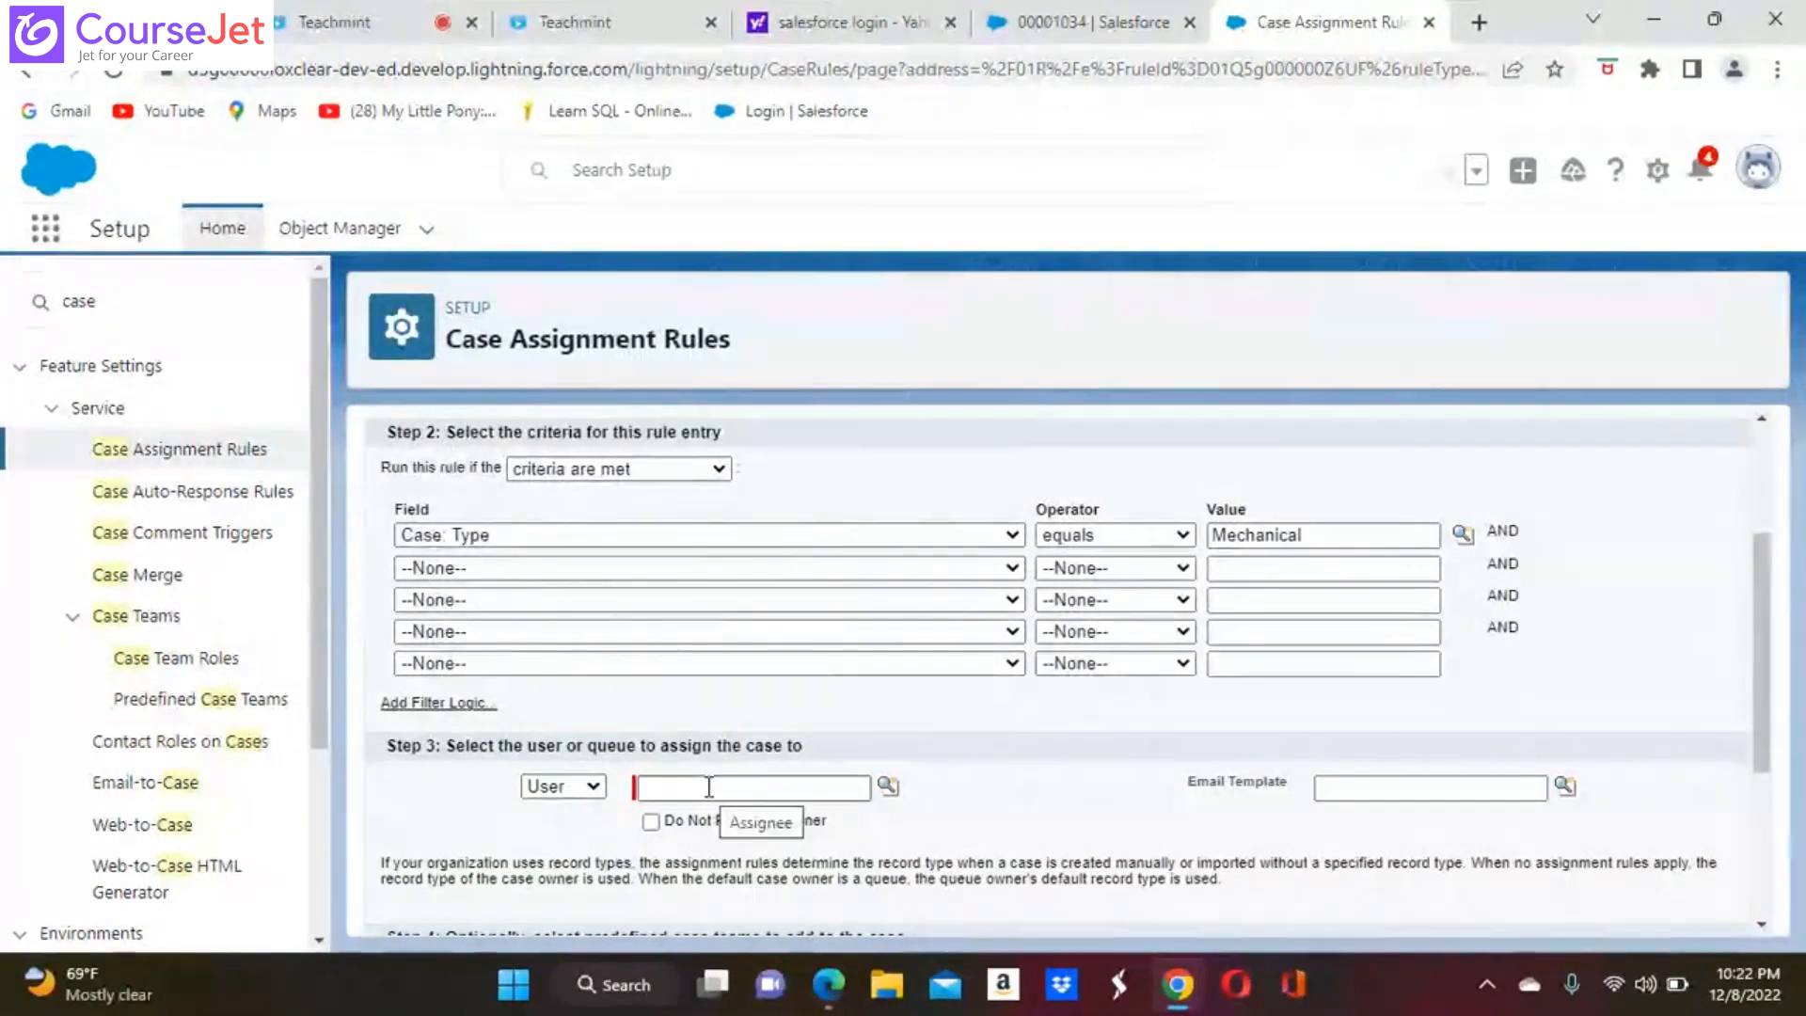
Open Setup in a separate browser tab, keeping the unsaved rule entry open
{"action": "left_click", "coordinate": [593, 790]}
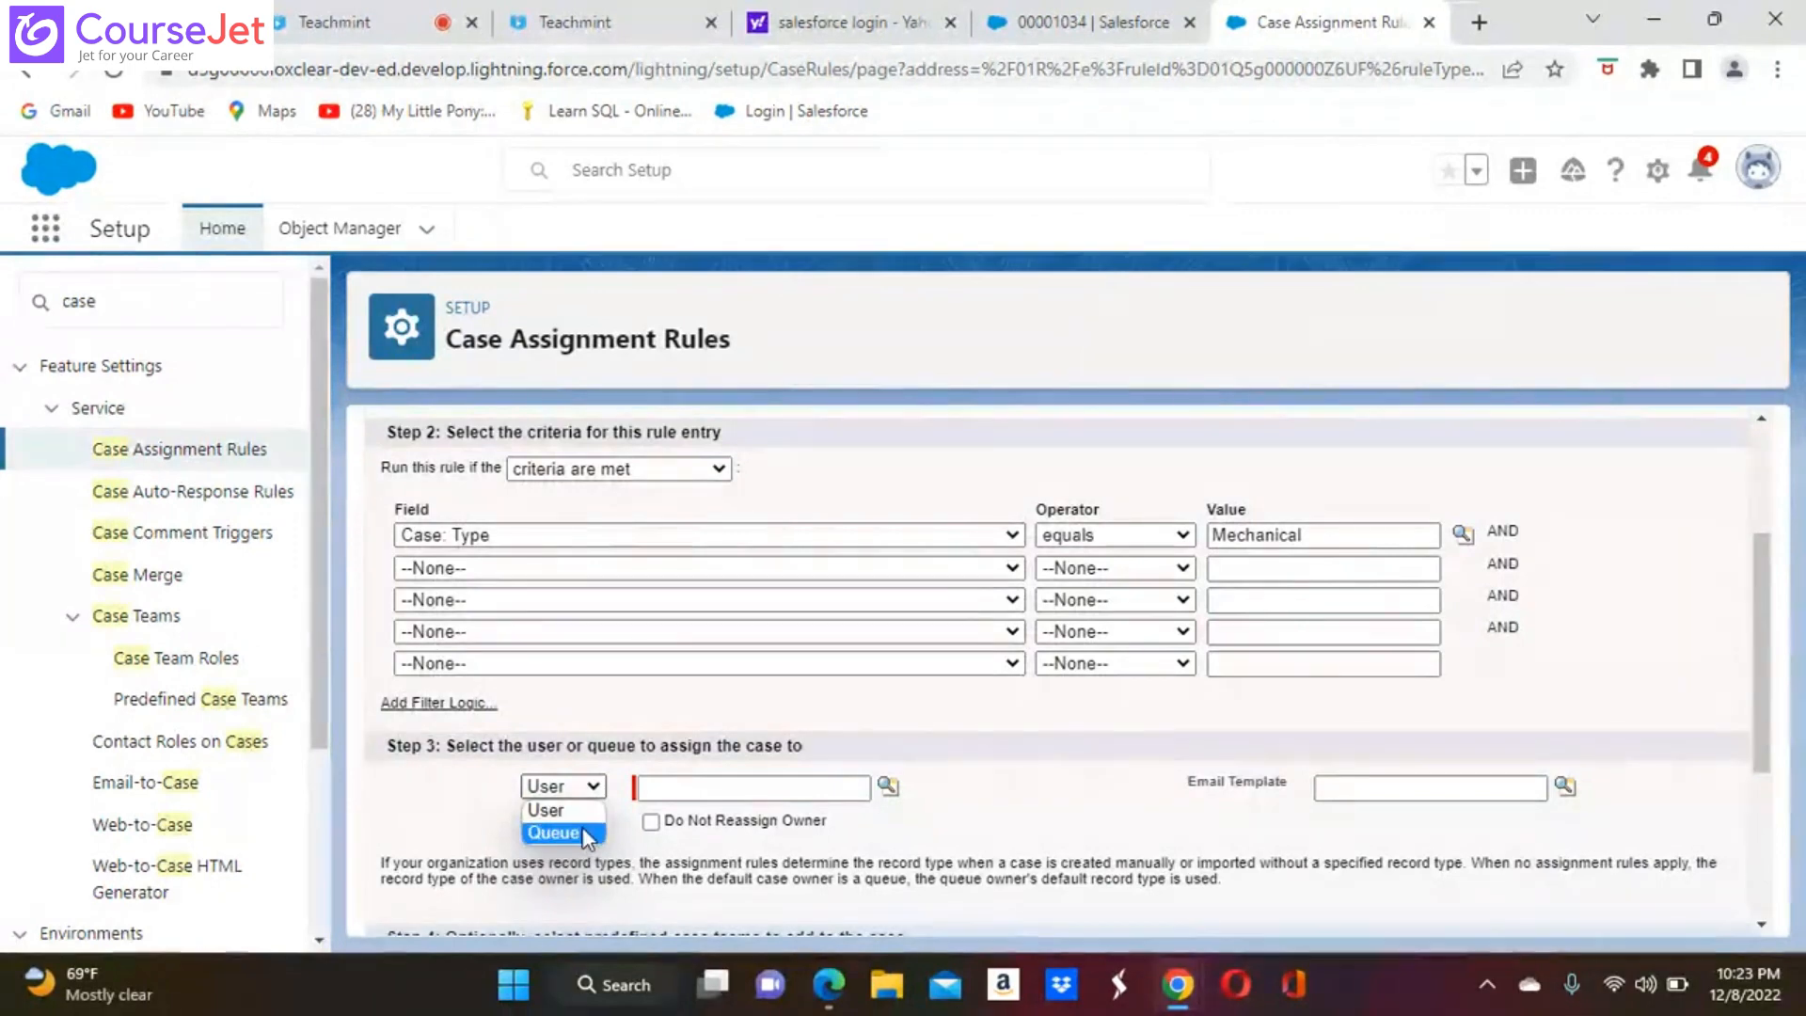
{"action": "left_click", "coordinate": [458, 804]}
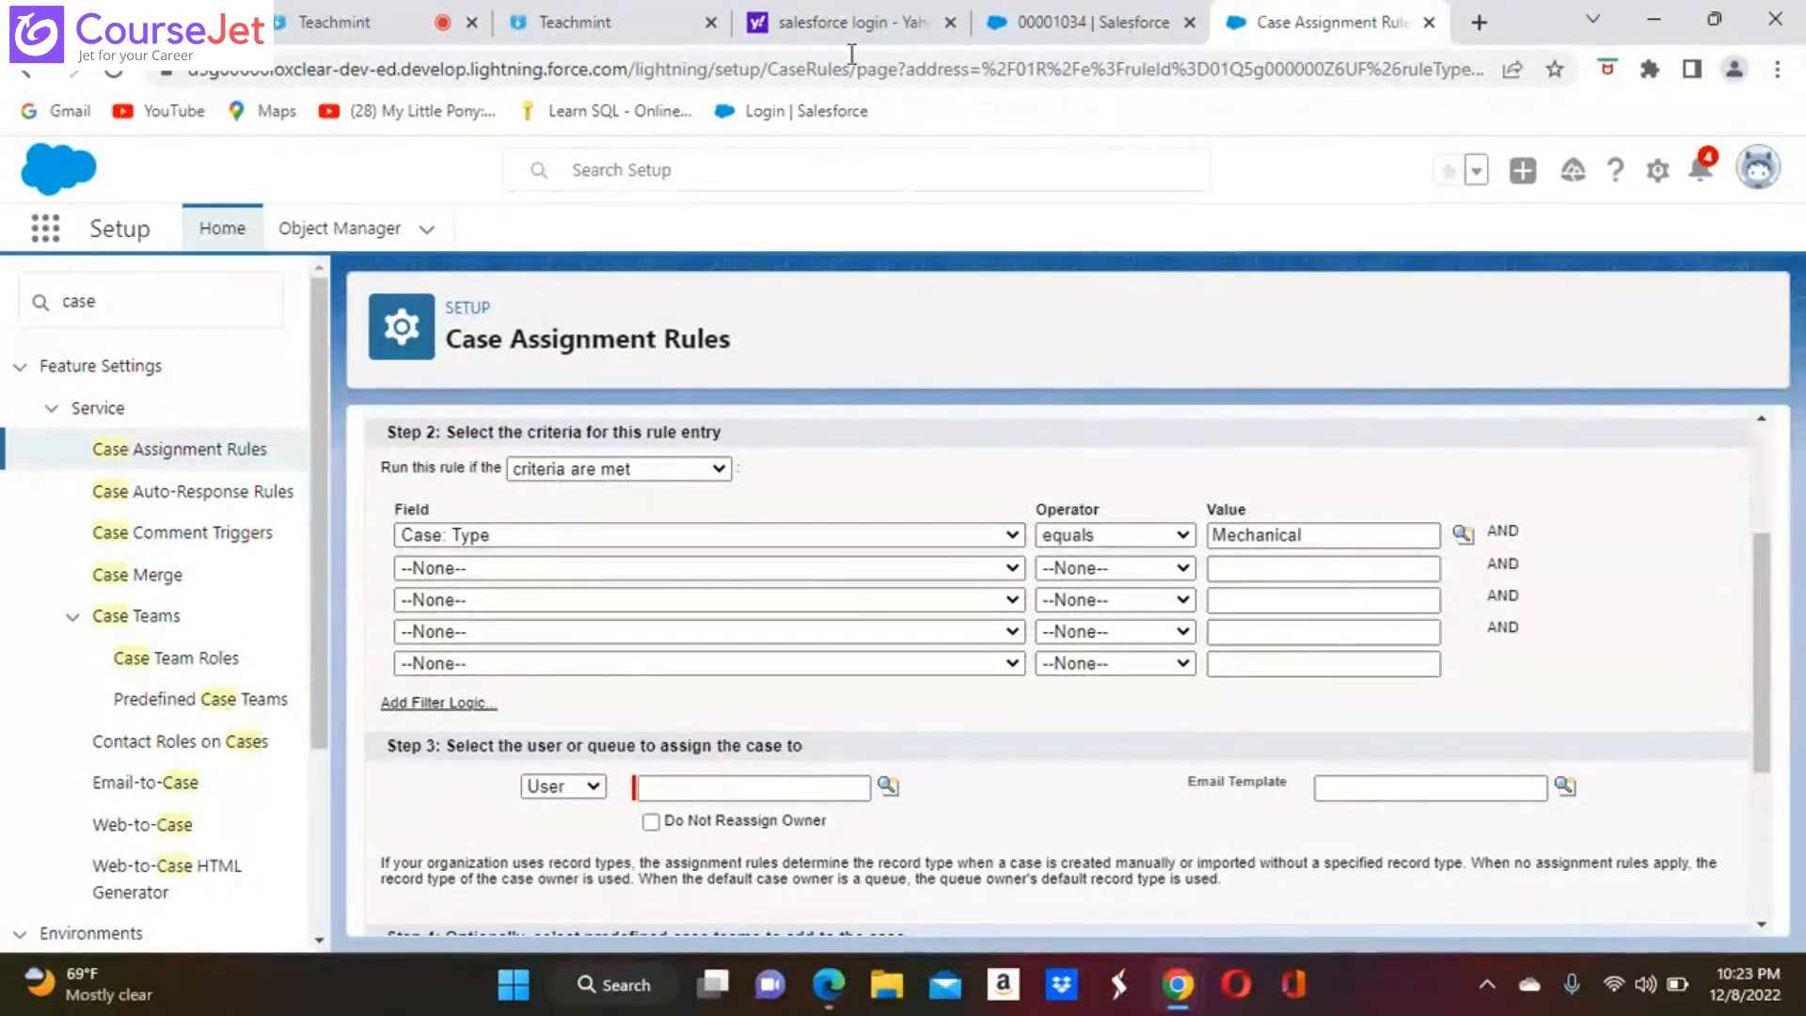
{"action": "left_click", "coordinate": [1658, 173]}
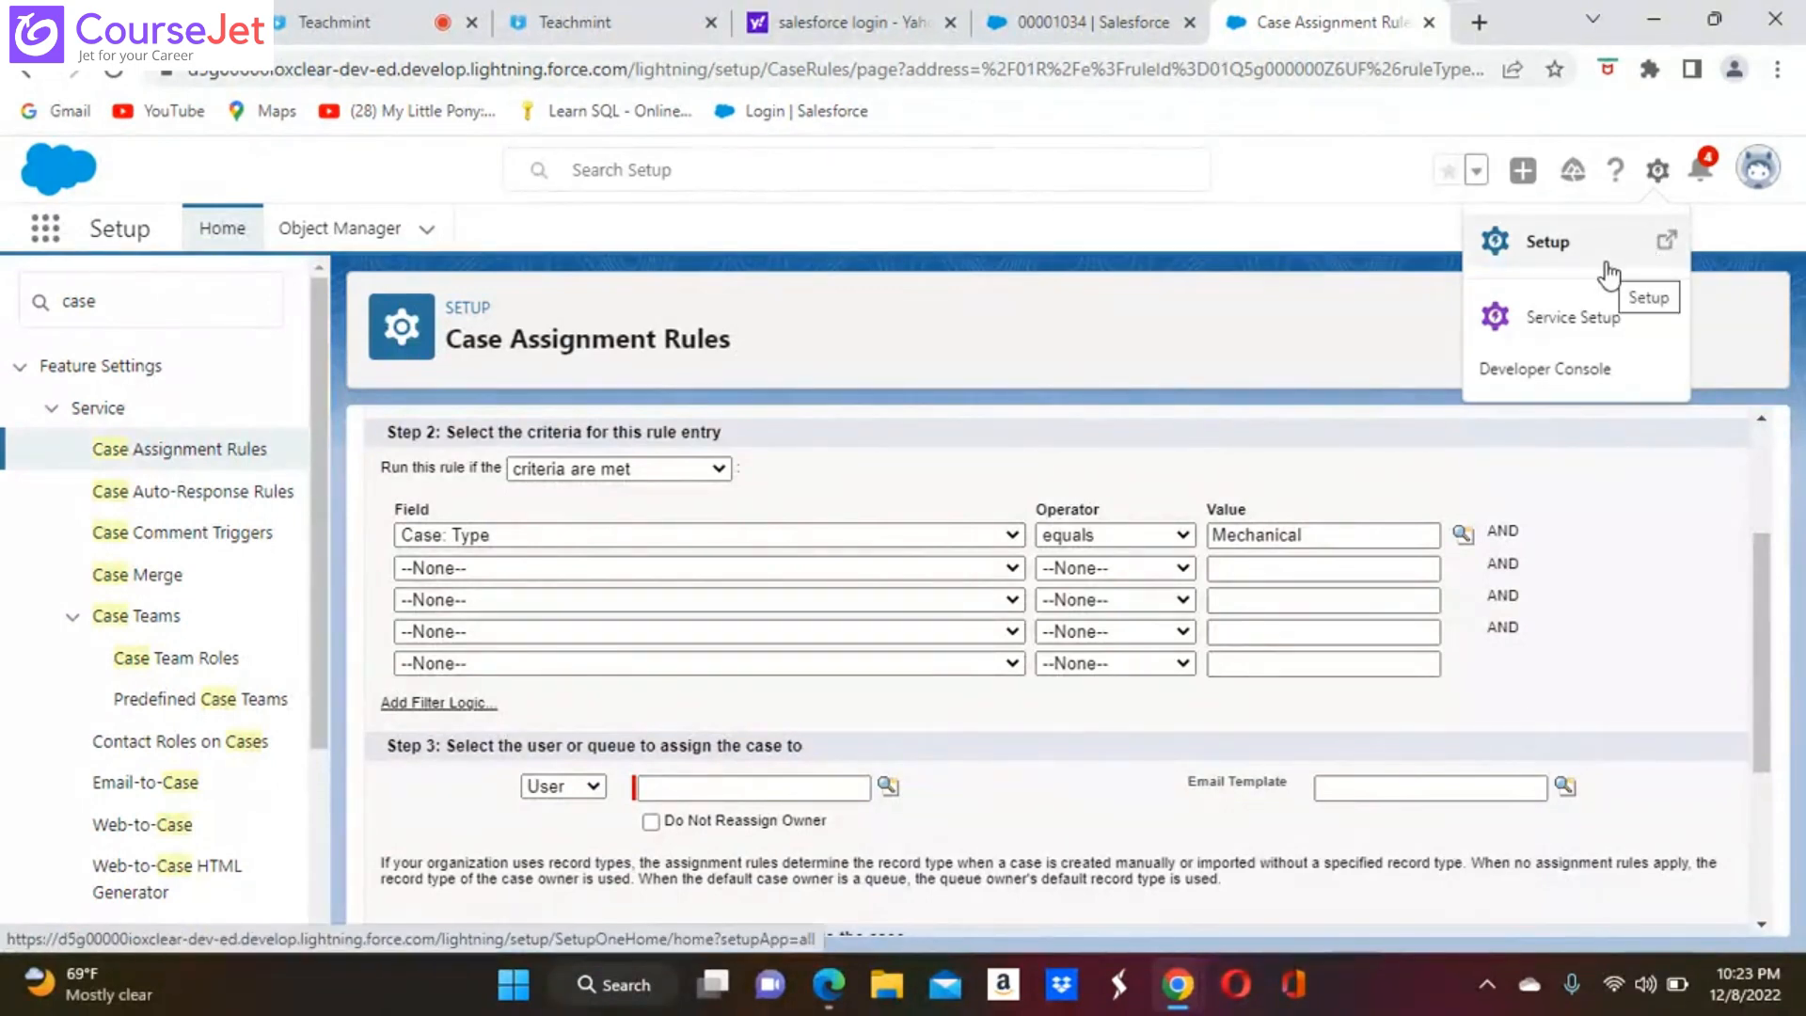
{"action": "left_click", "coordinate": [1549, 245]}
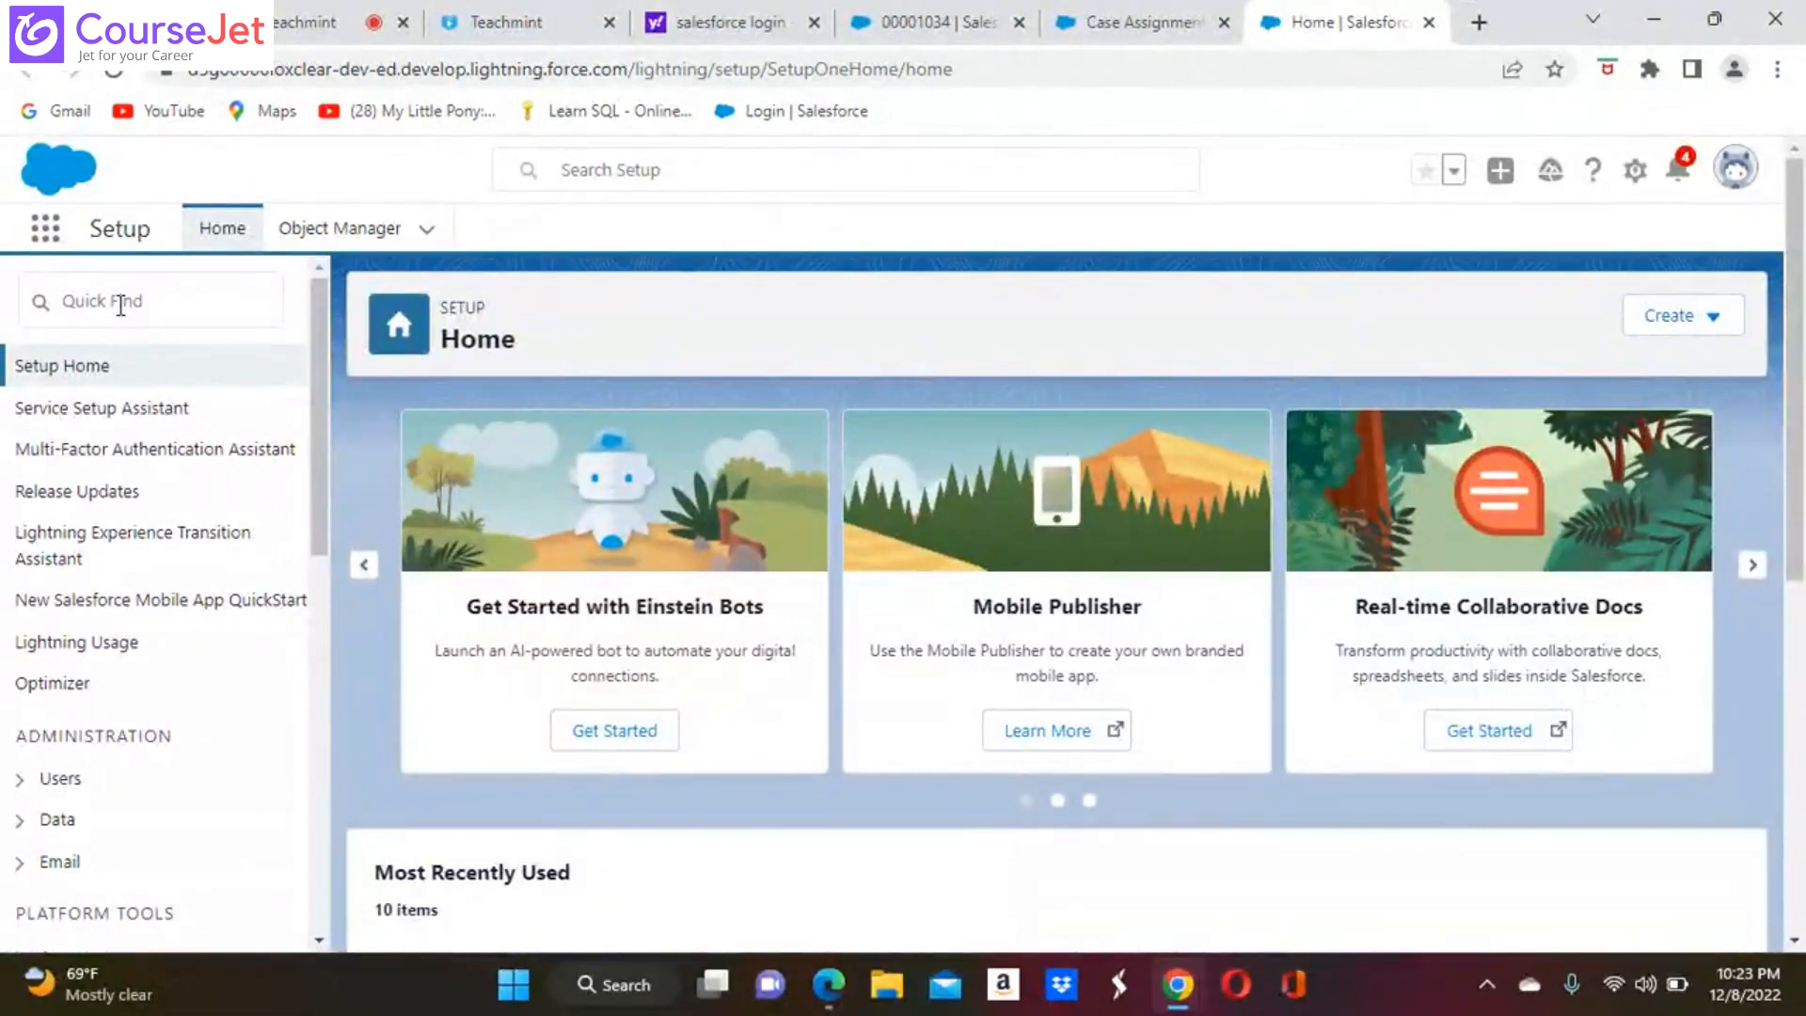
Search the setup items for "que" and open the Queues page under Users
{"action": "left_click", "coordinate": [120, 303]}
{"action": "type", "text": "d"}
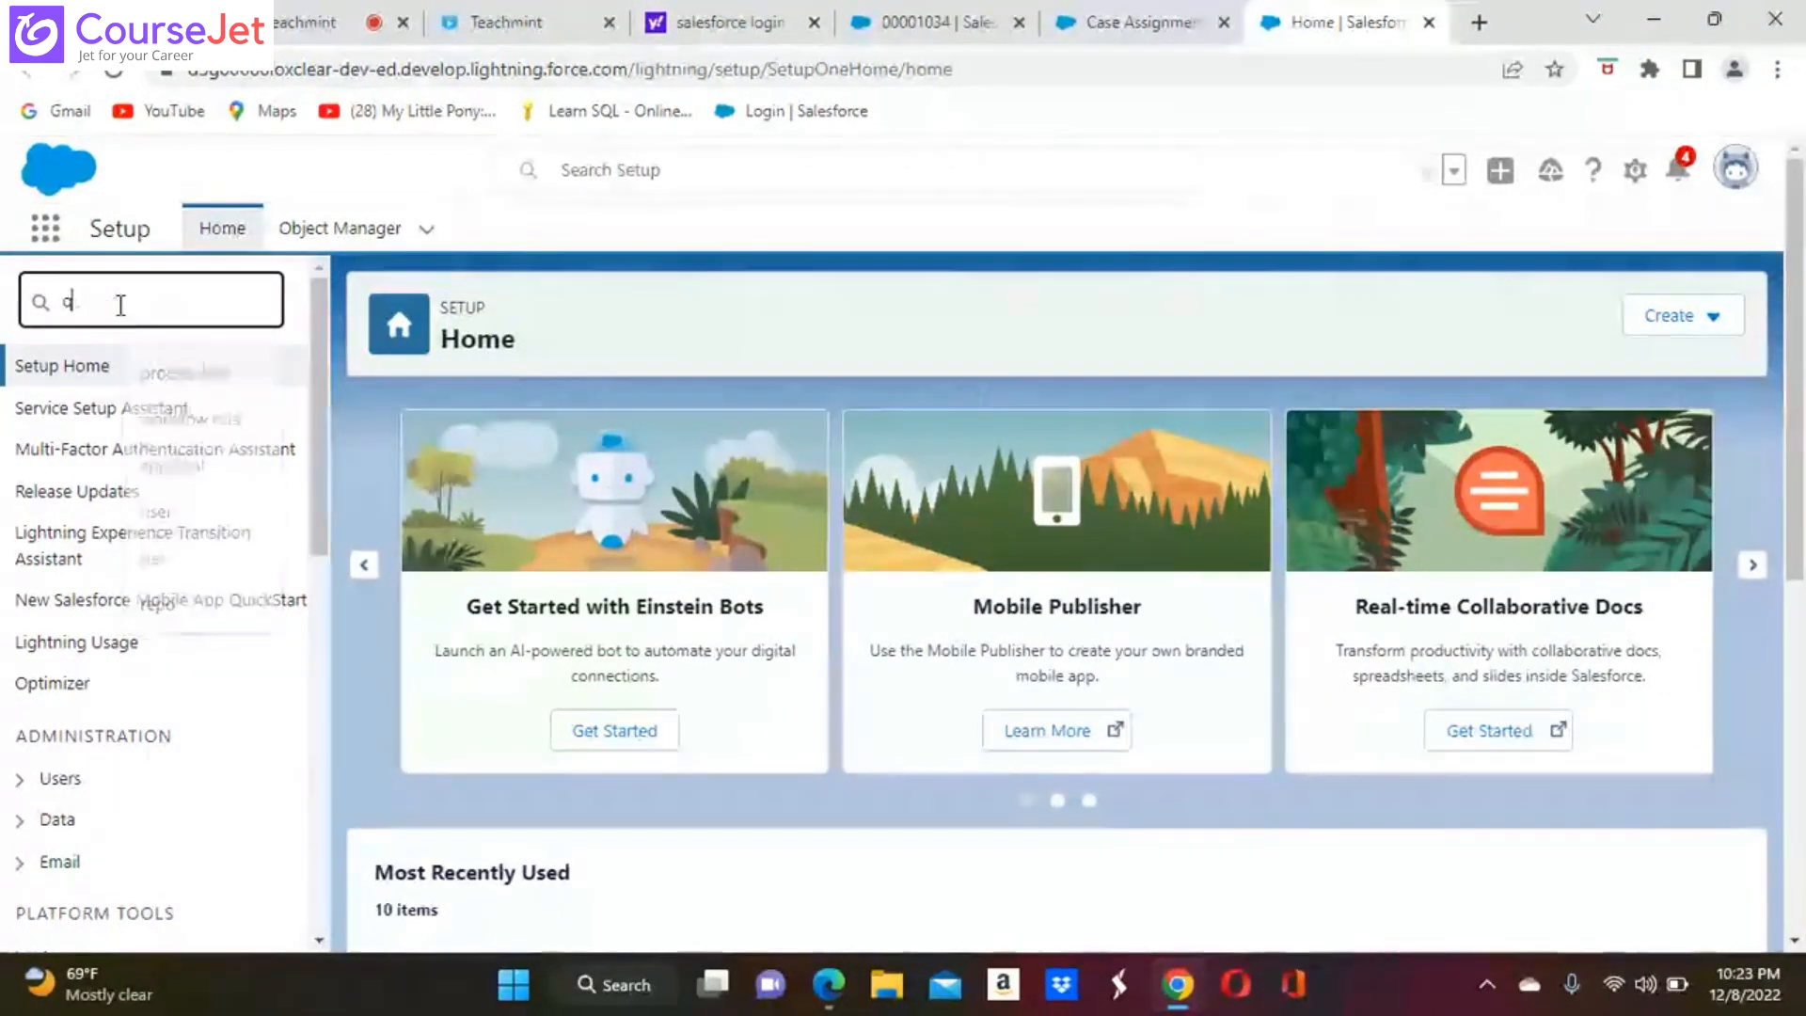
{"action": "type", "text": "e"}
{"action": "key", "text": "BackSpace"}
{"action": "type", "text": "e"}
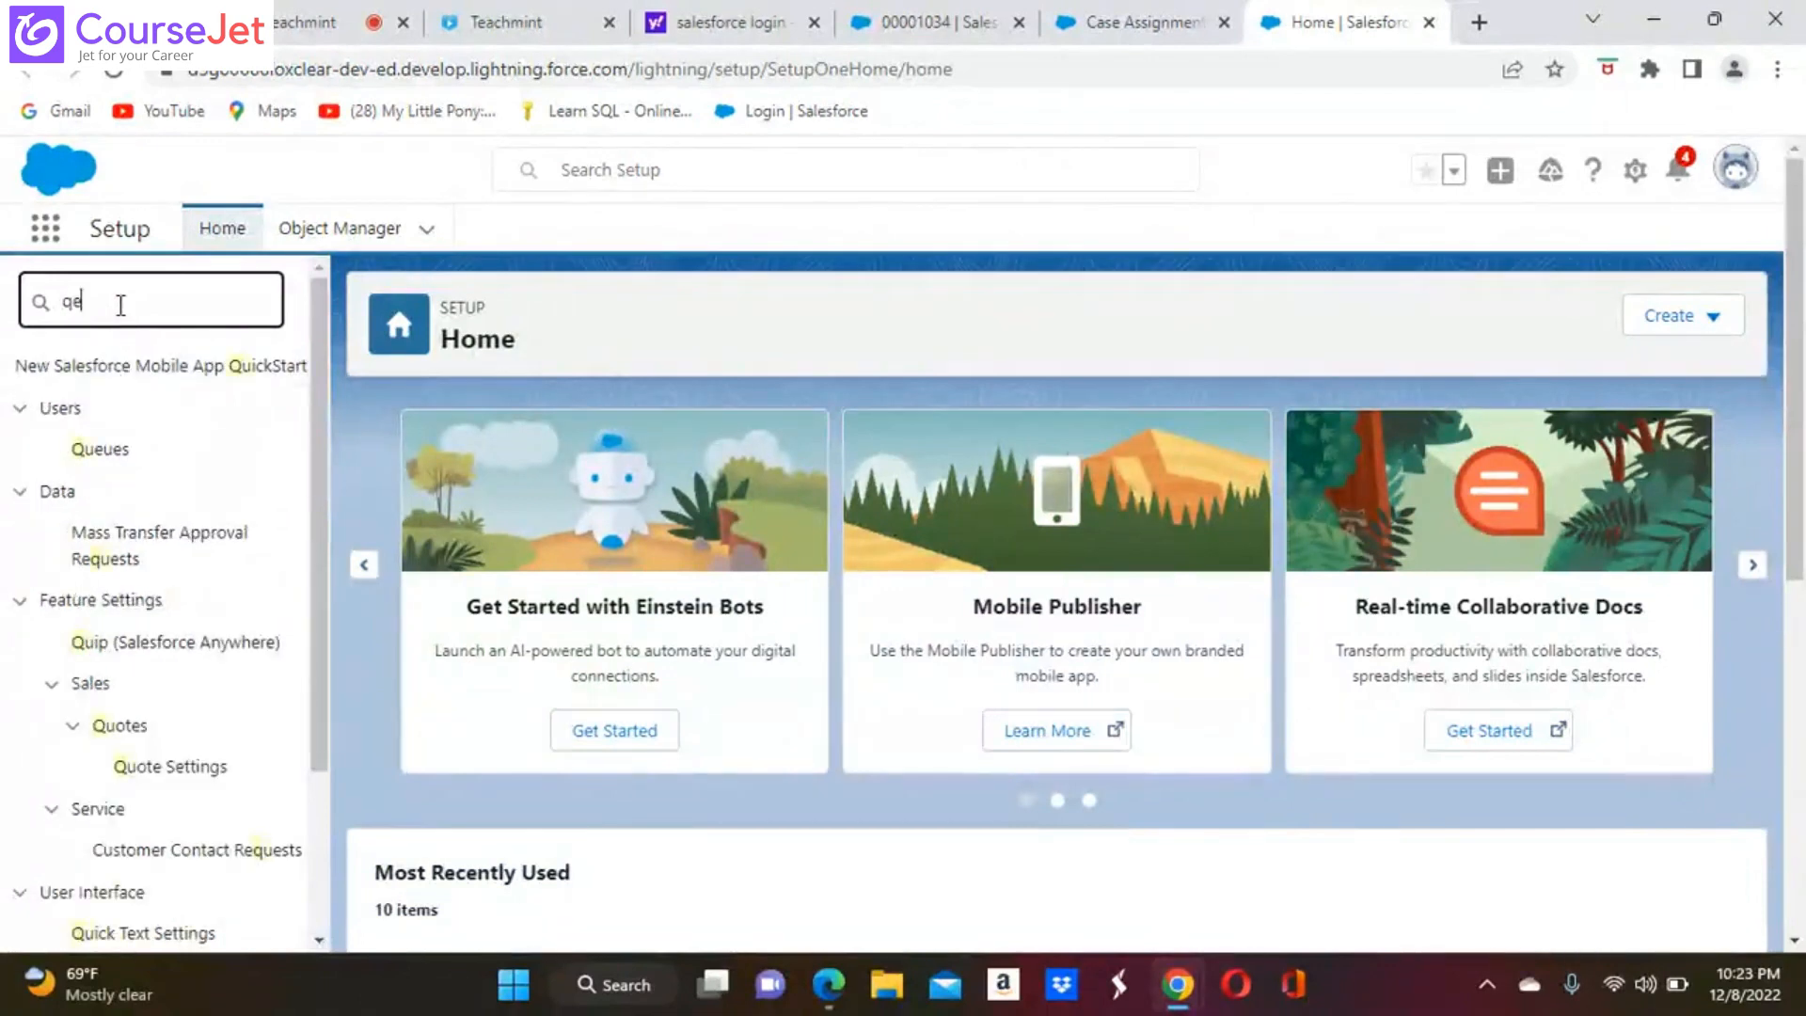
{"action": "type", "text": "ue"}
{"action": "key", "text": "BackSpace"}
{"action": "key", "text": "BackSpace"}
{"action": "key", "text": "BackSpace"}
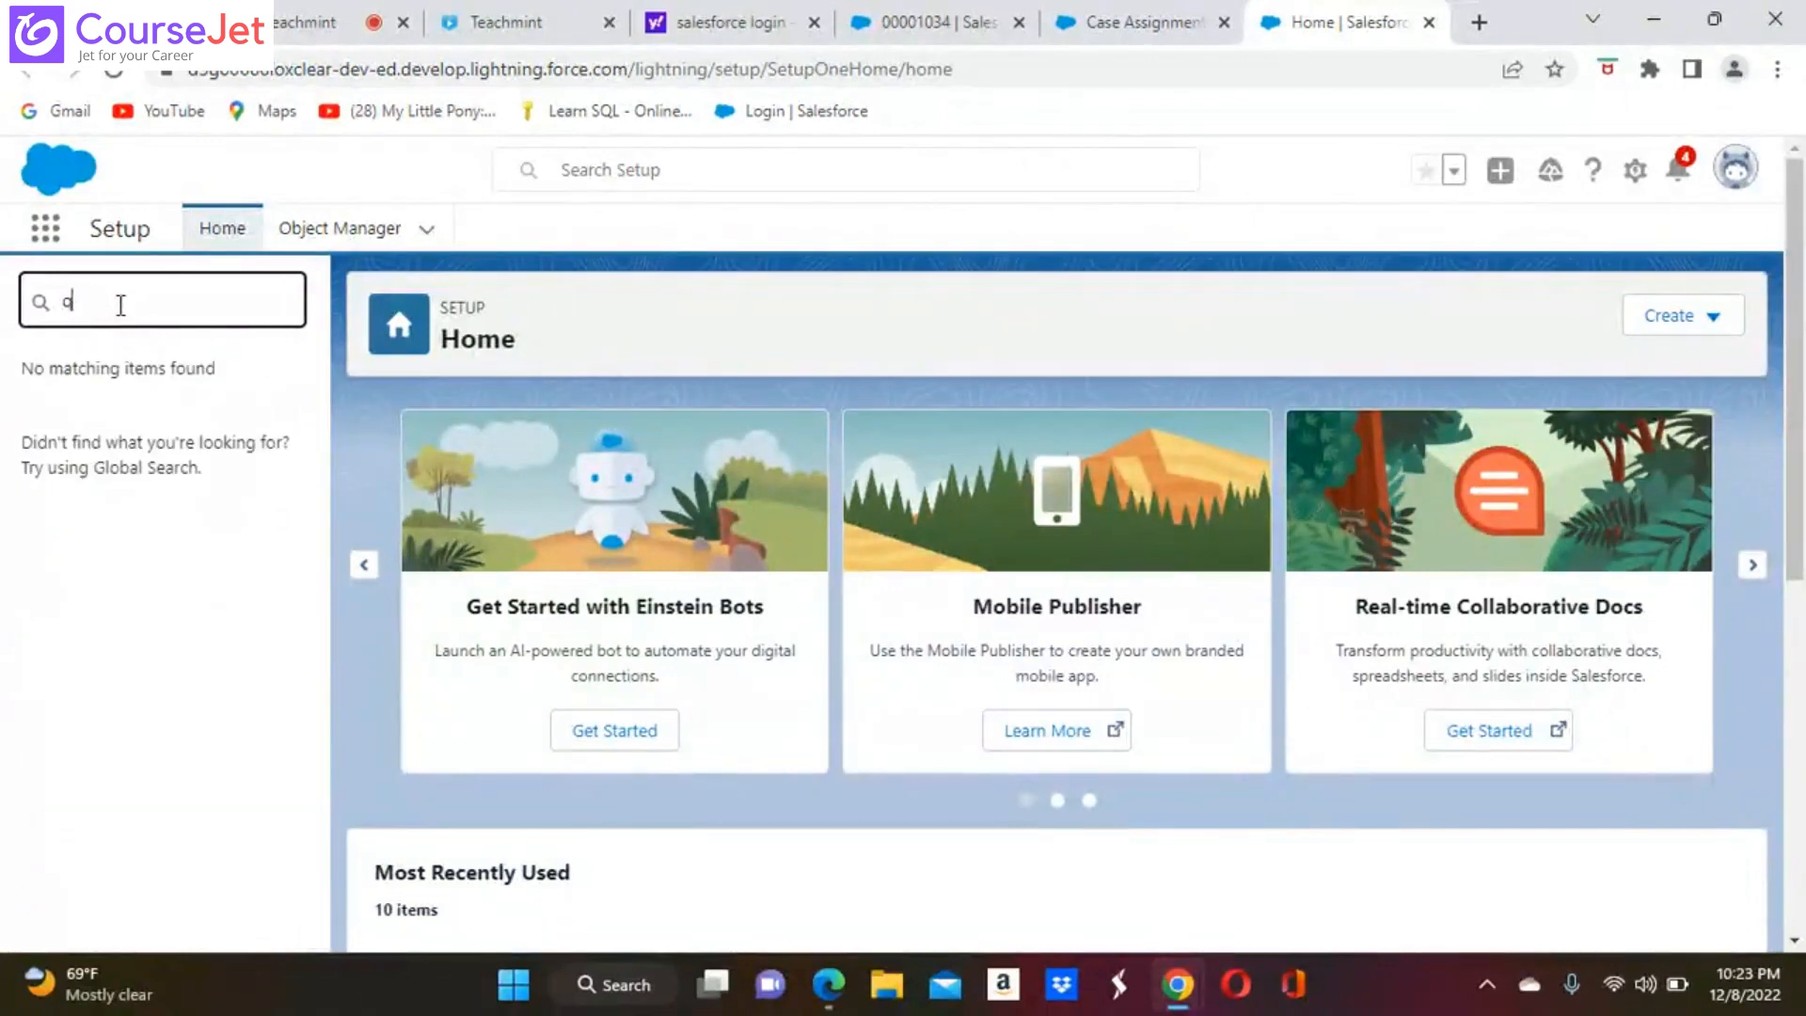
{"action": "type", "text": "ue"}
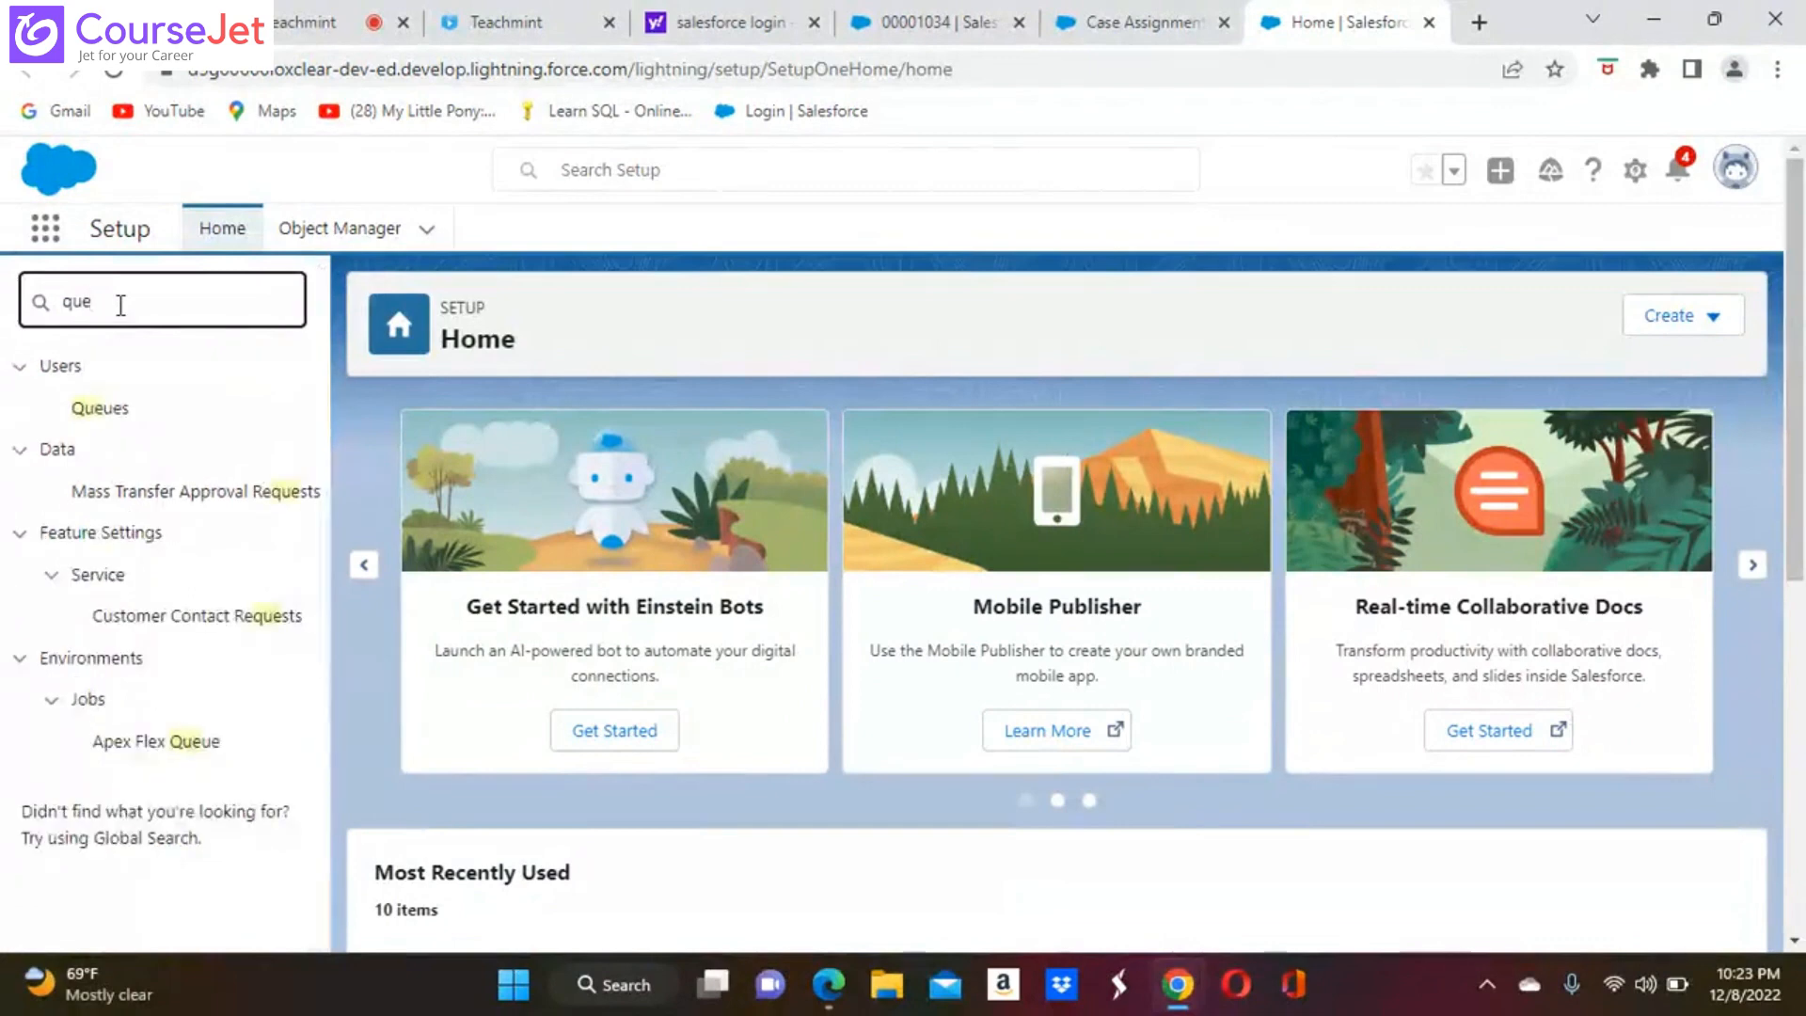
{"action": "left_click", "coordinate": [111, 420]}
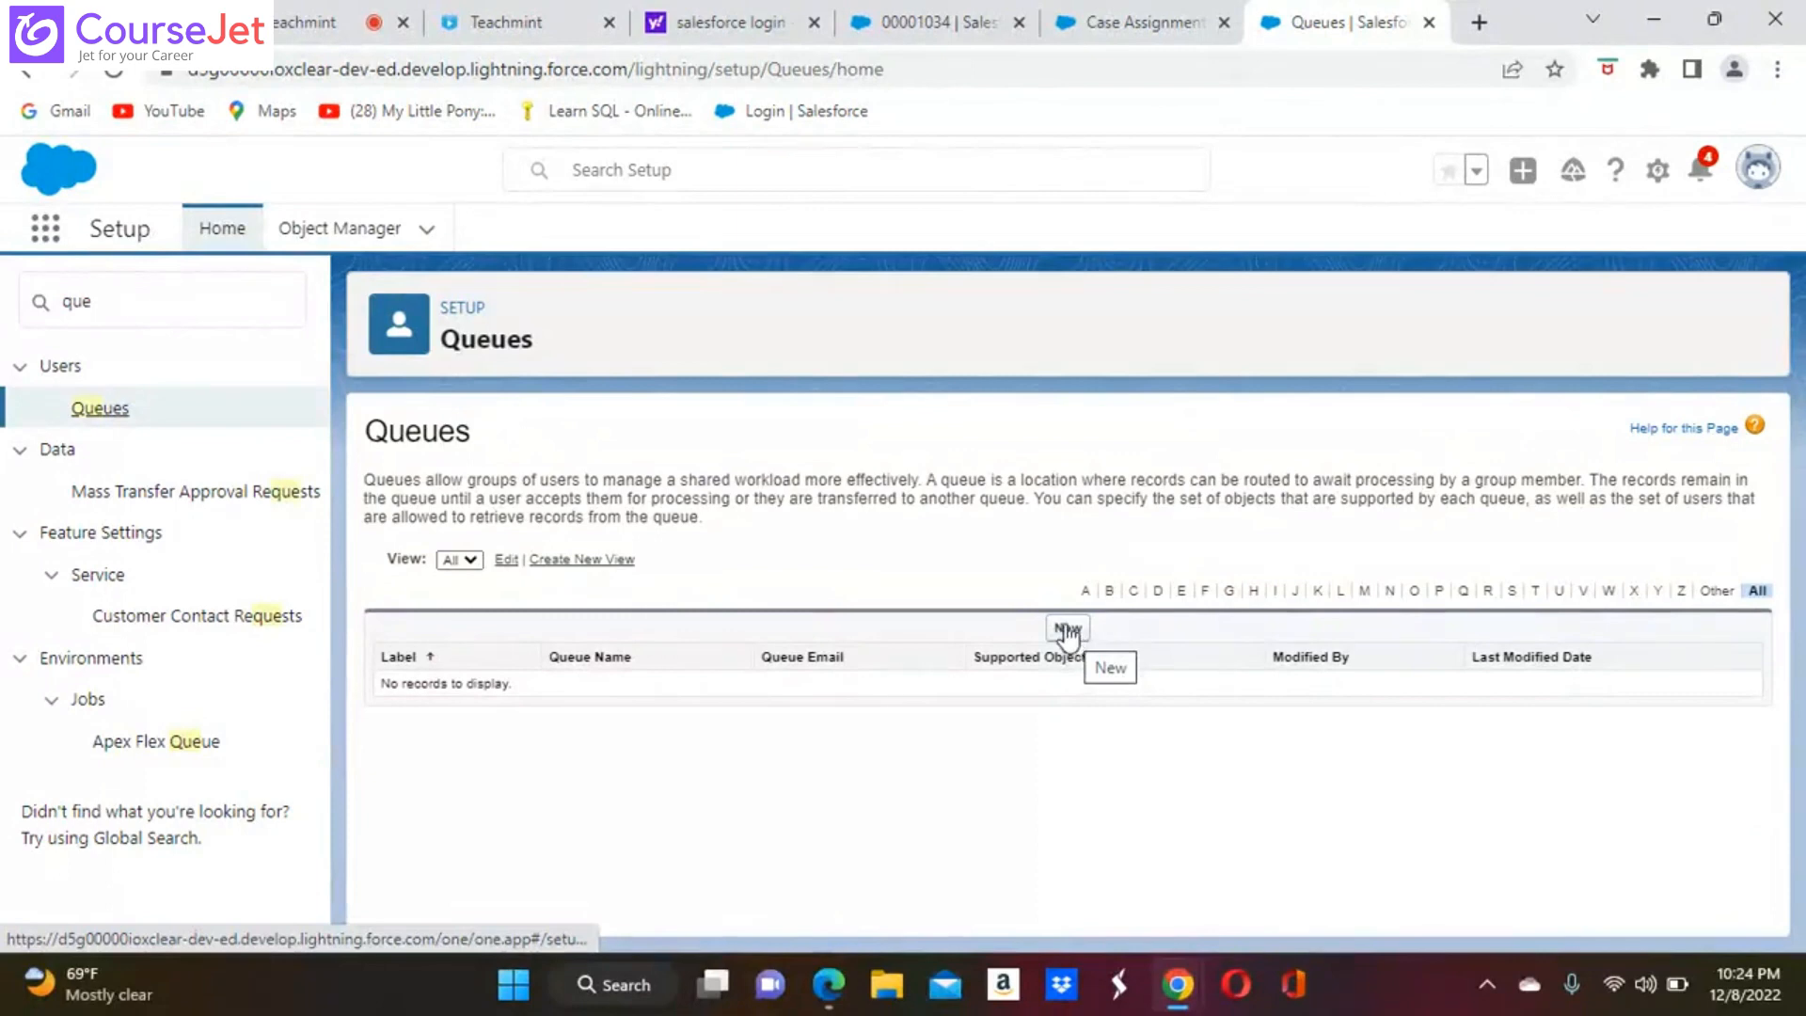
Start a new queue with the label "Mechanical Queue" and fill its queue name from the label
{"action": "left_click", "coordinate": [1070, 630]}
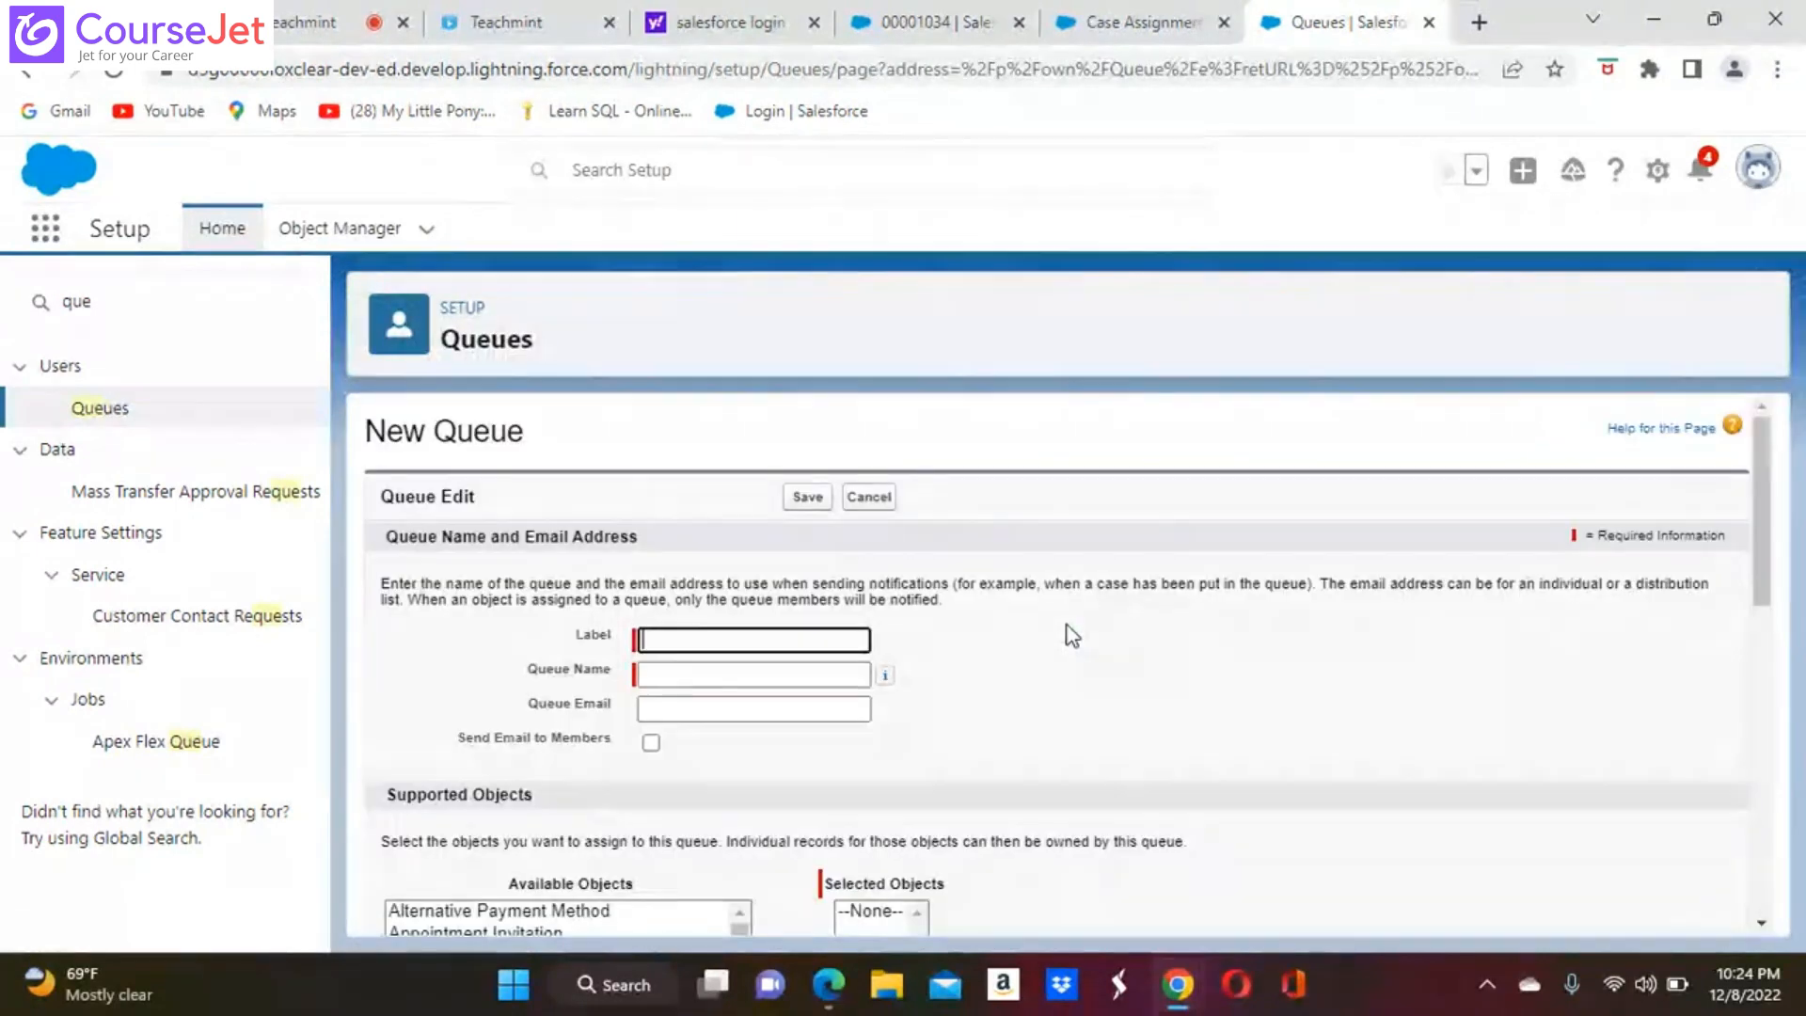
{"action": "left_click", "coordinate": [703, 638]}
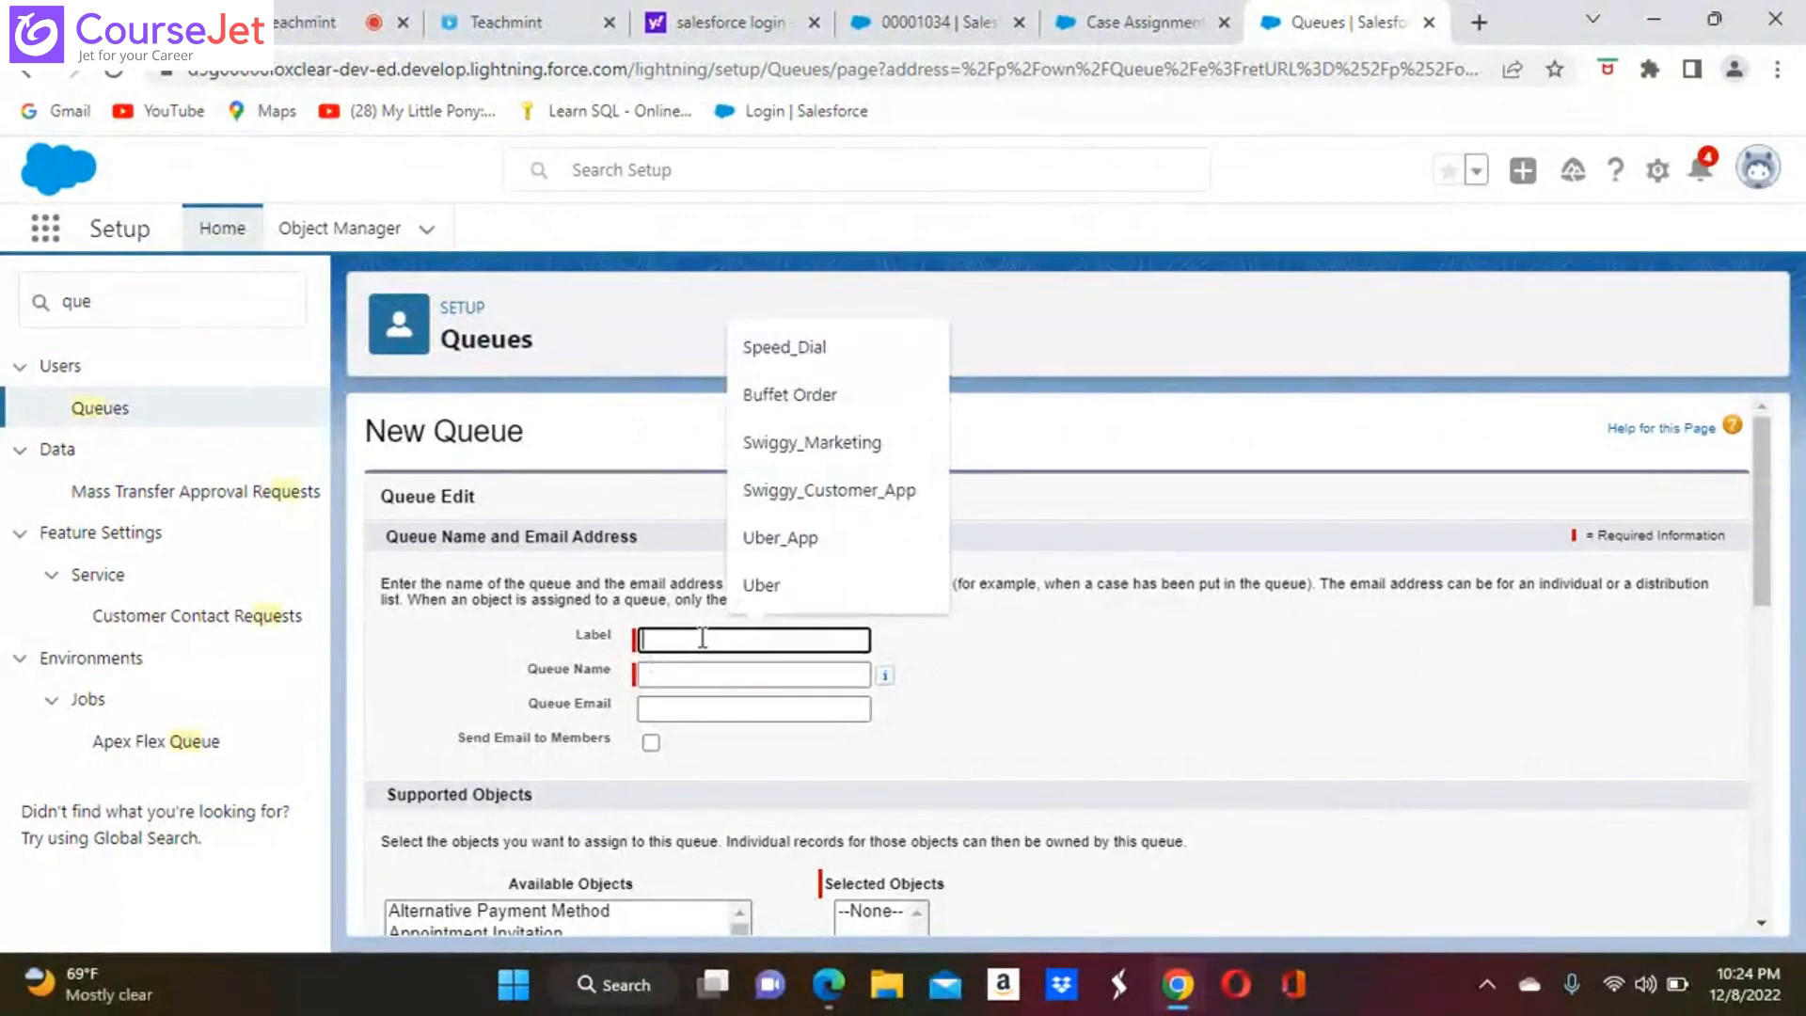
{"action": "type", "text": "Mechan"}
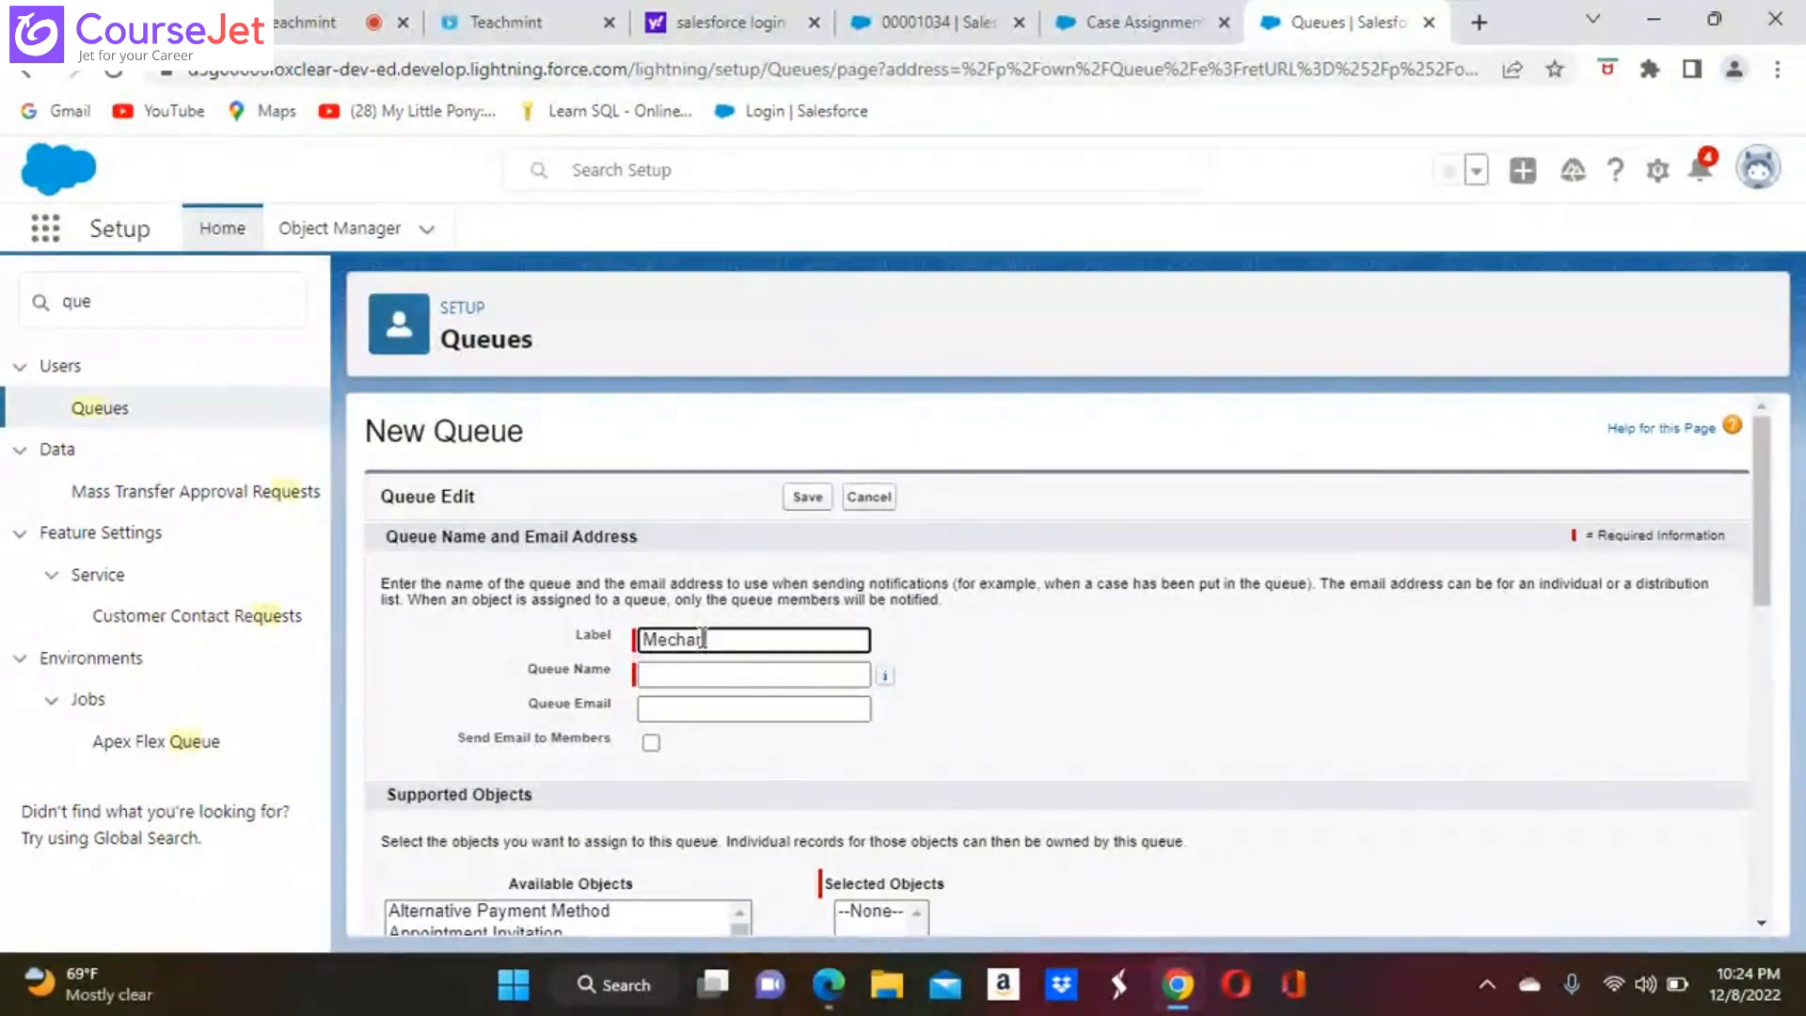
{"action": "type", "text": "ical "}
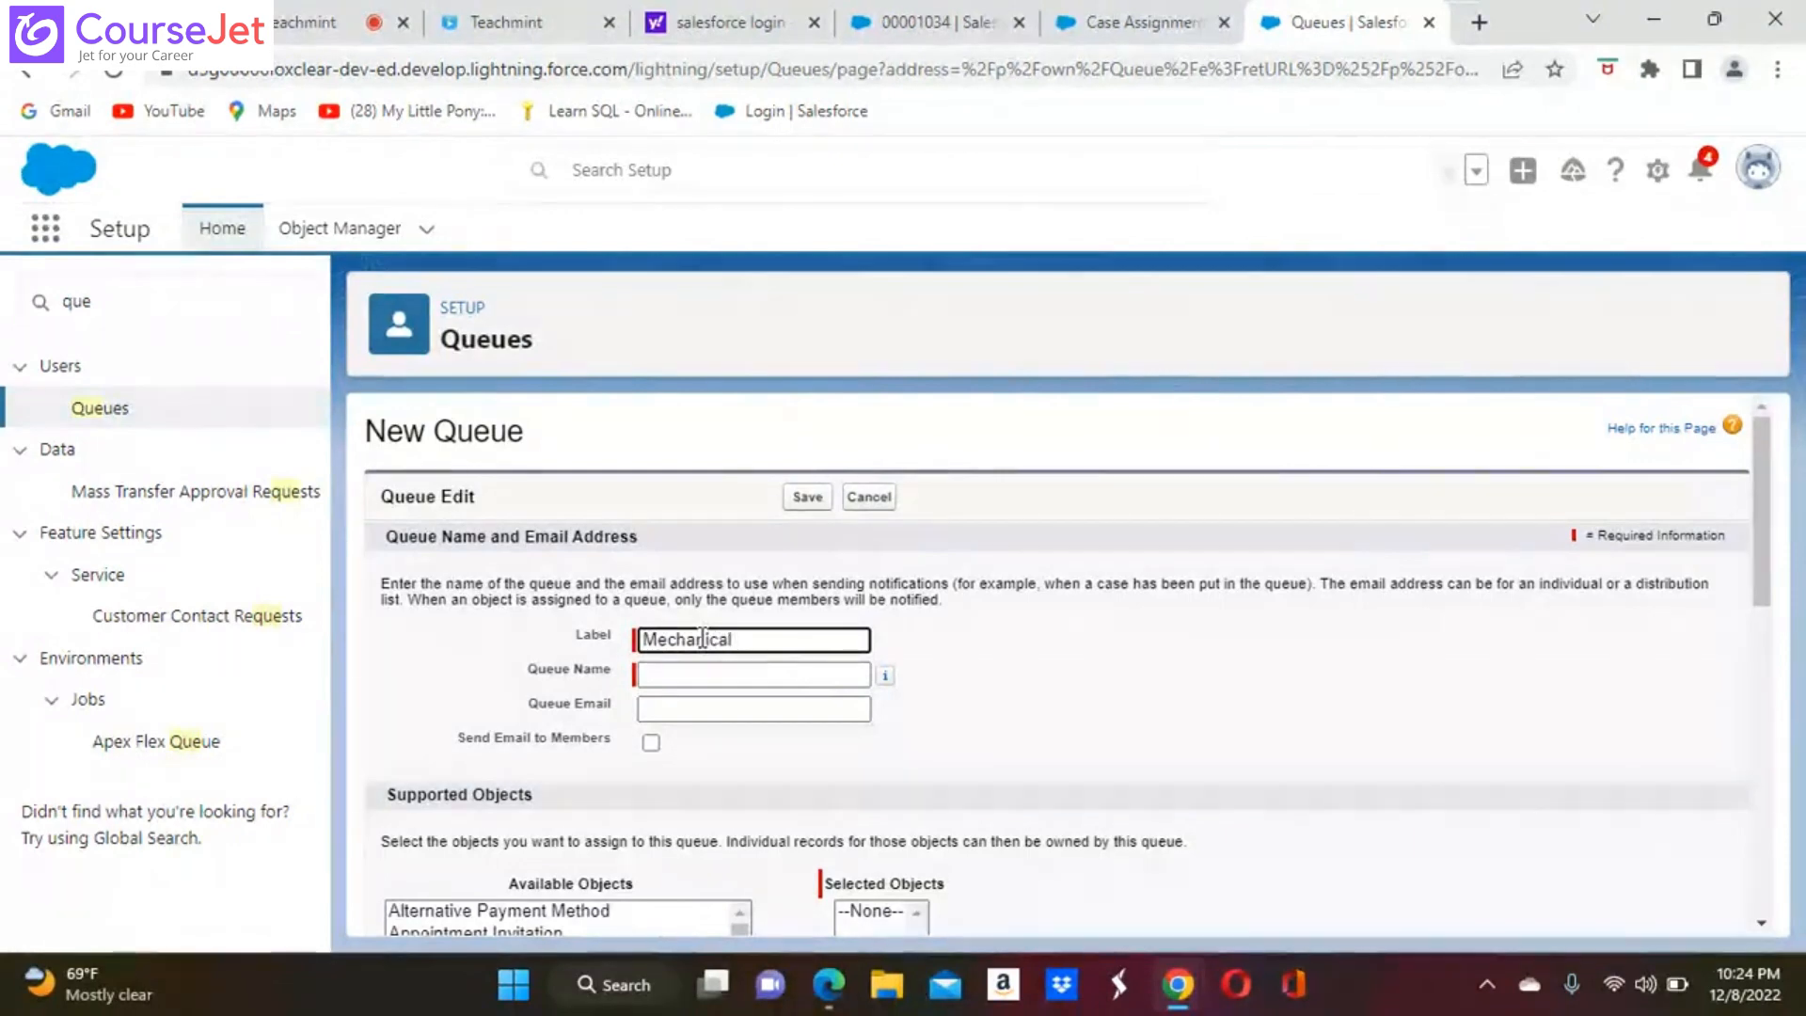
{"action": "type", "text": "Queue"}
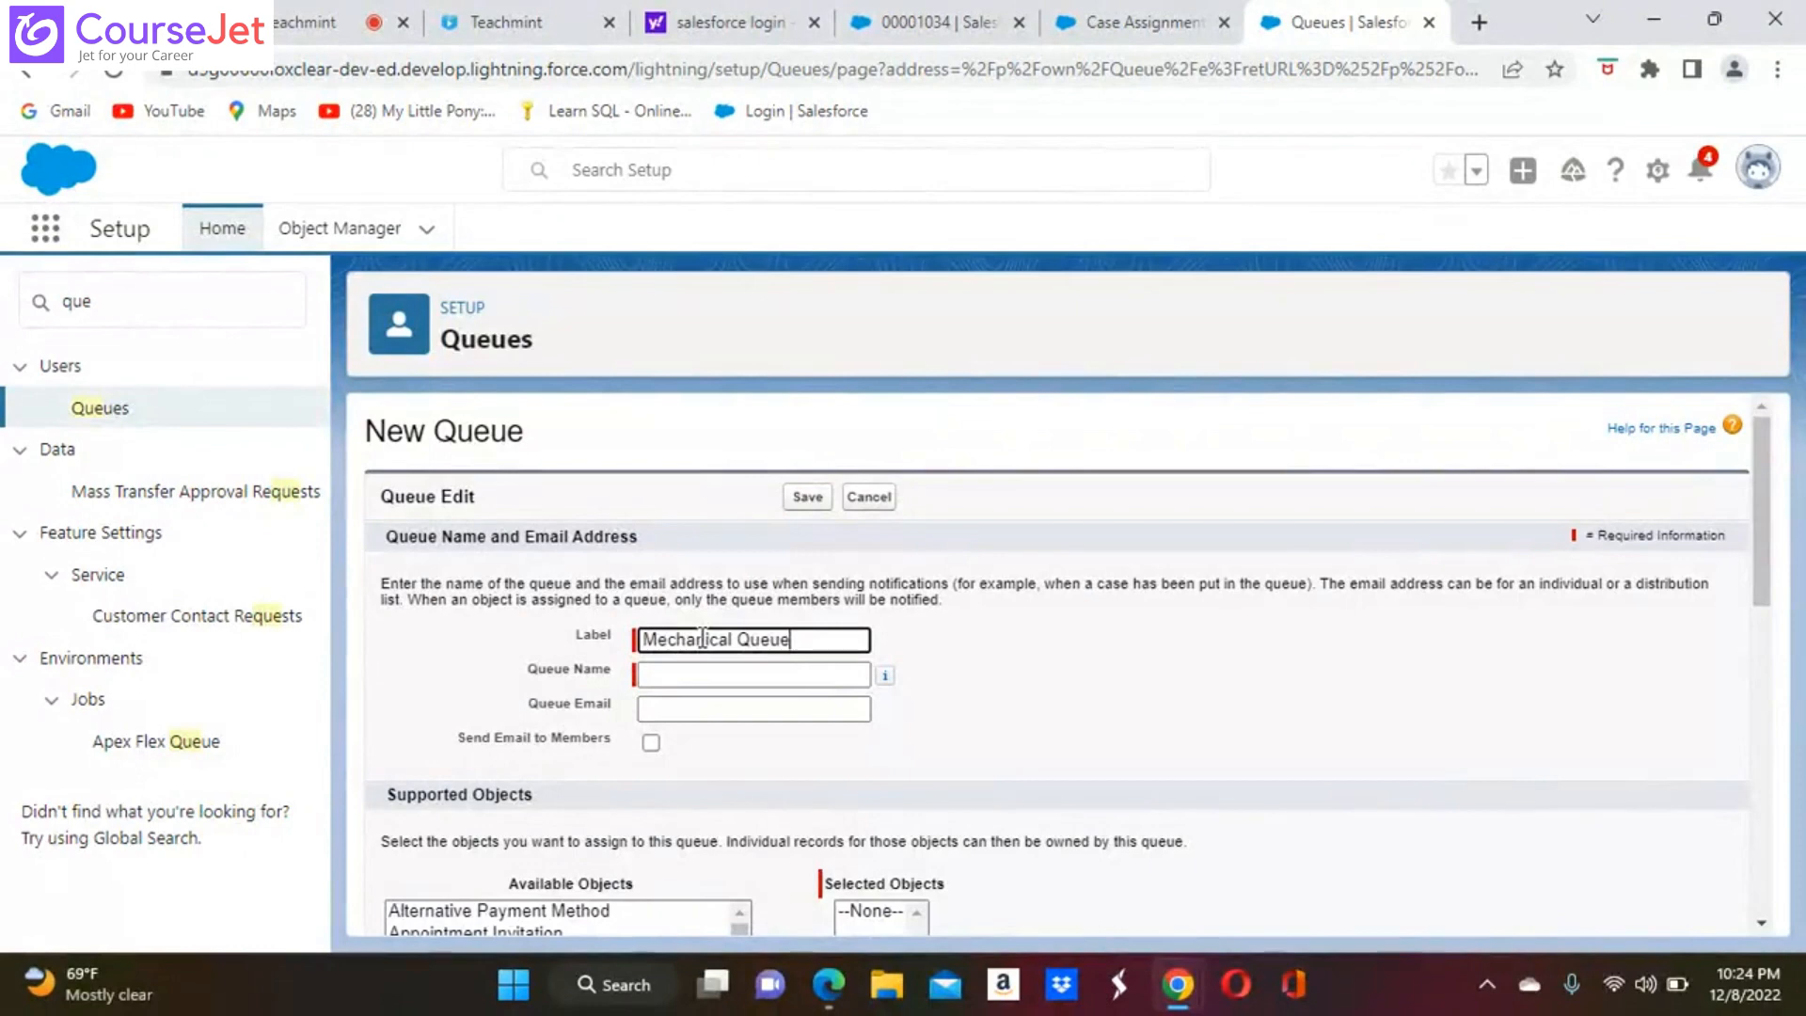
{"action": "left_click", "coordinate": [830, 676]}
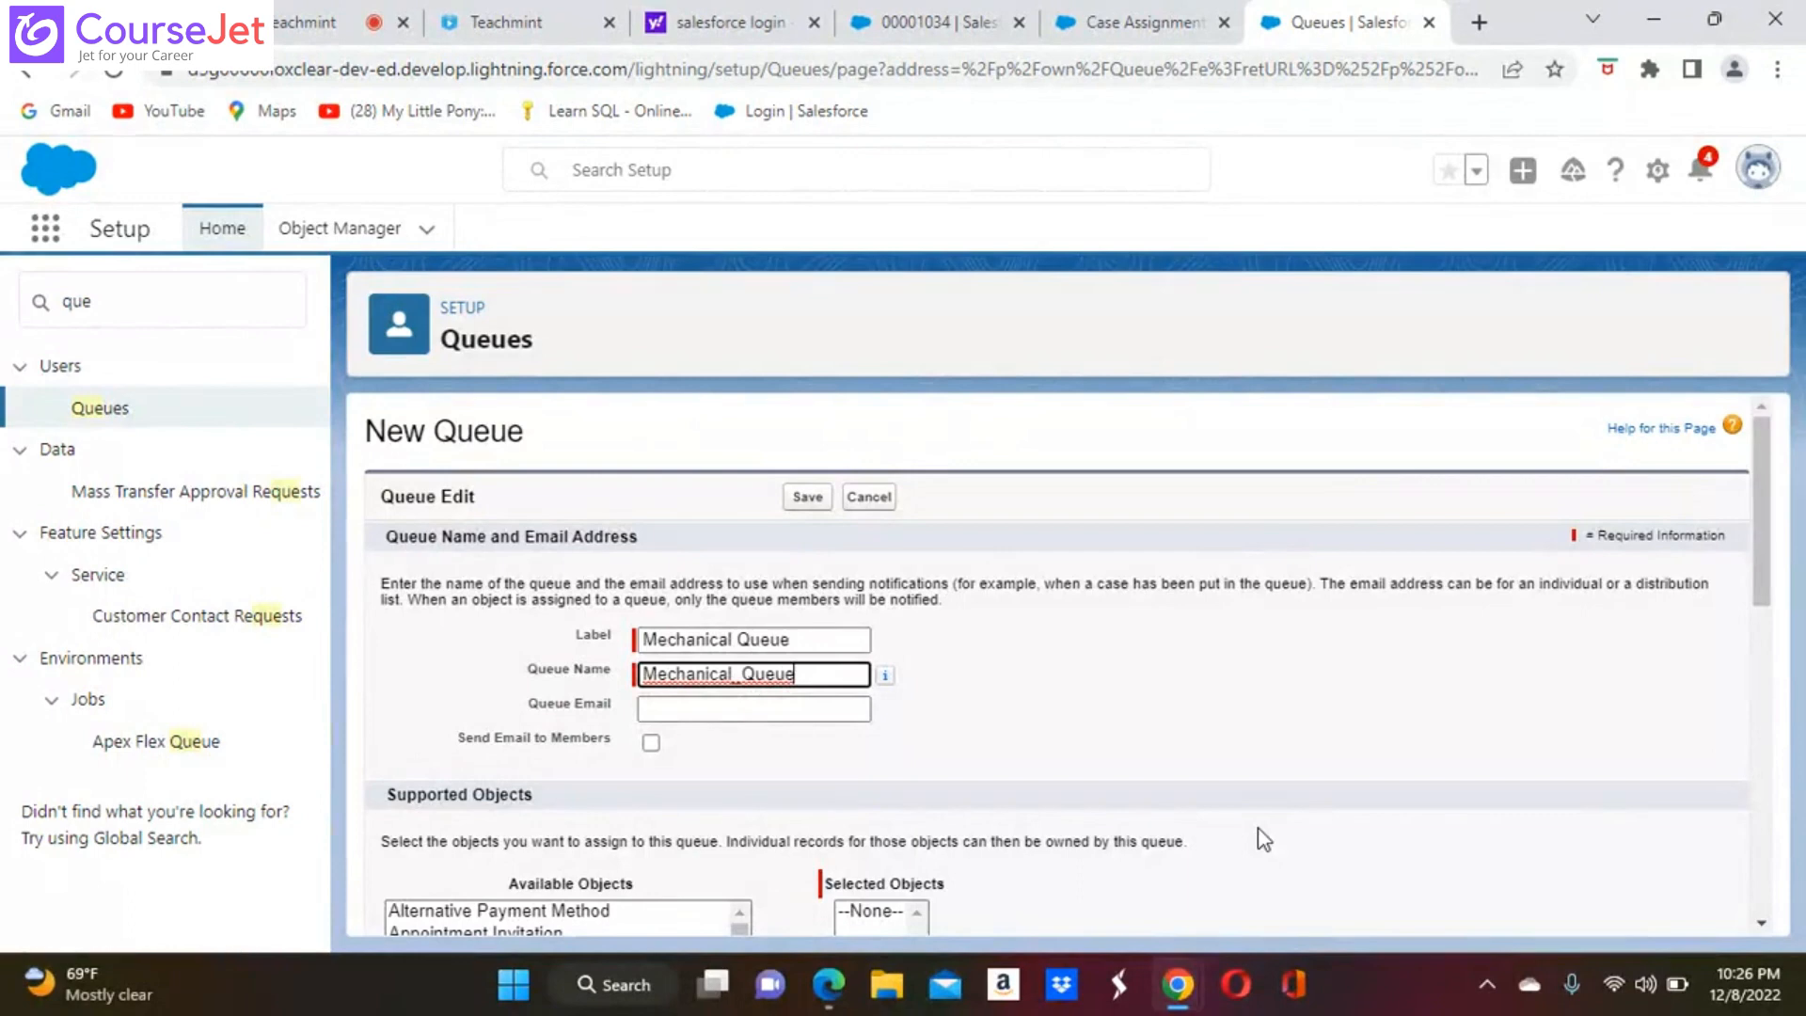
Fill in the queue's notification email address and enable Send Email to Members
{"action": "scroll", "coordinate": [1263, 839], "scroll_direction": "down", "scroll_amount": 3}
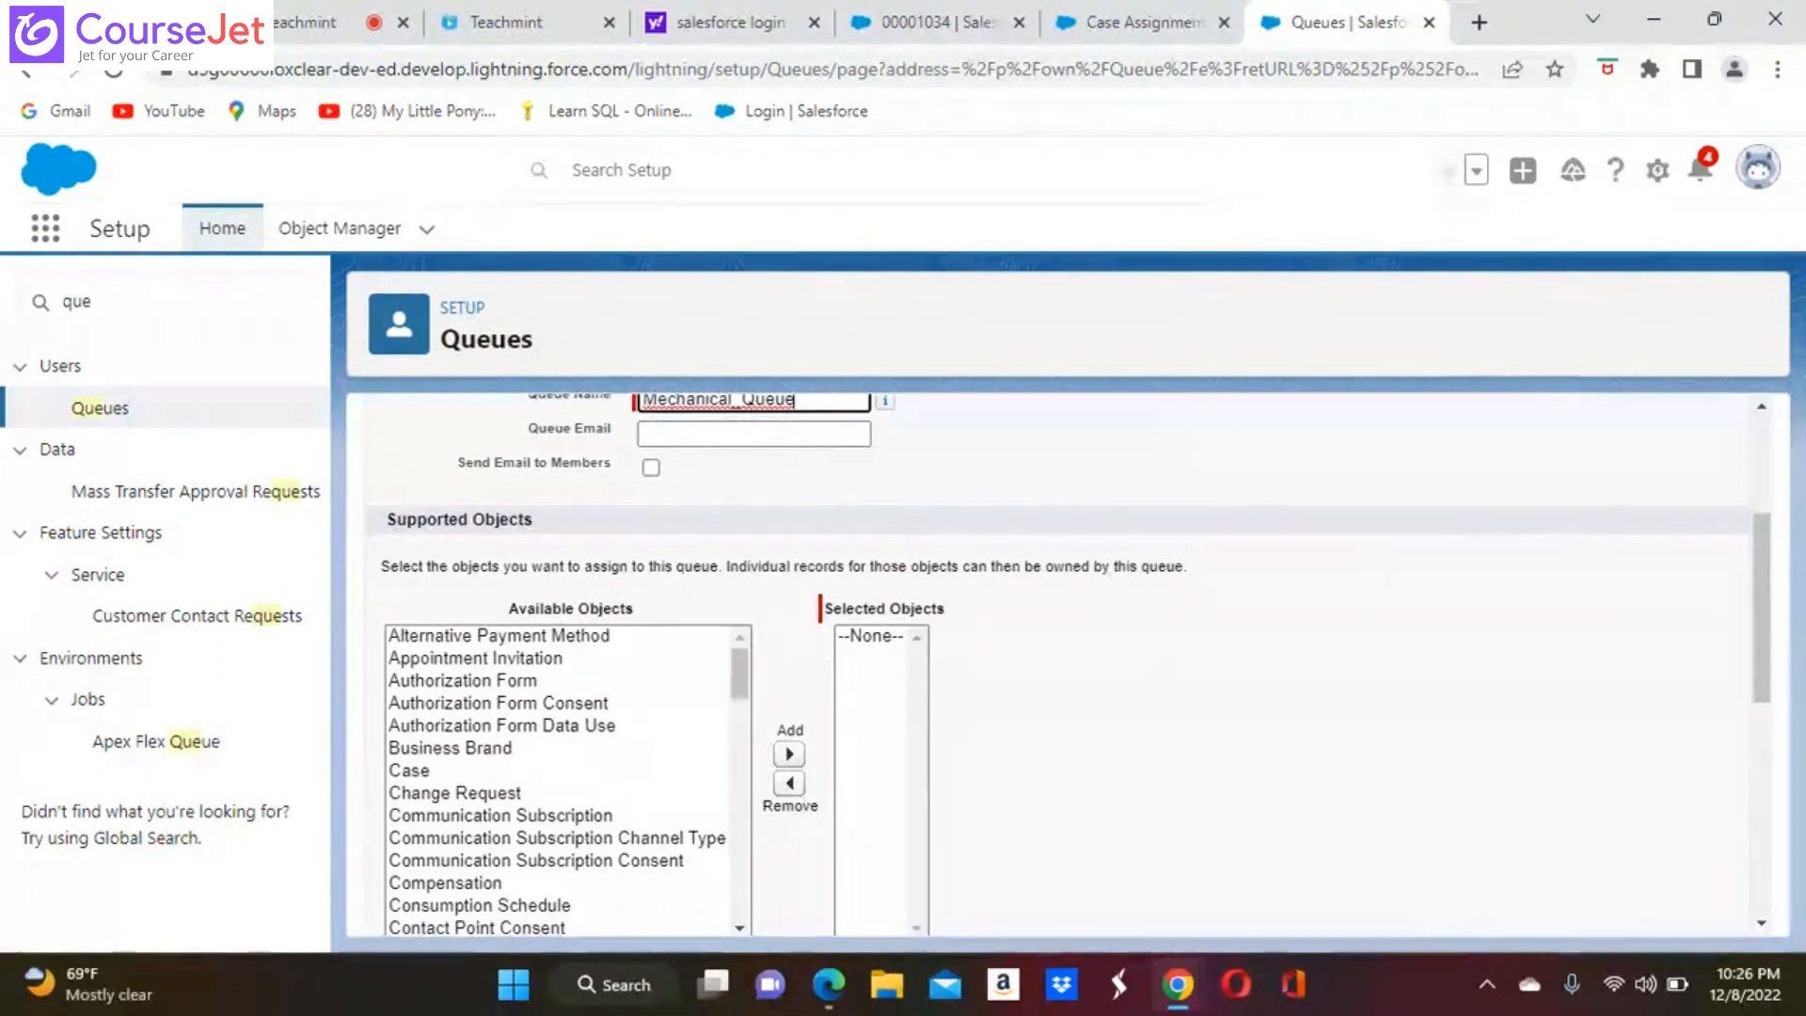
{"action": "scroll", "coordinate": [1057, 664], "scroll_direction": "down", "scroll_amount": 1}
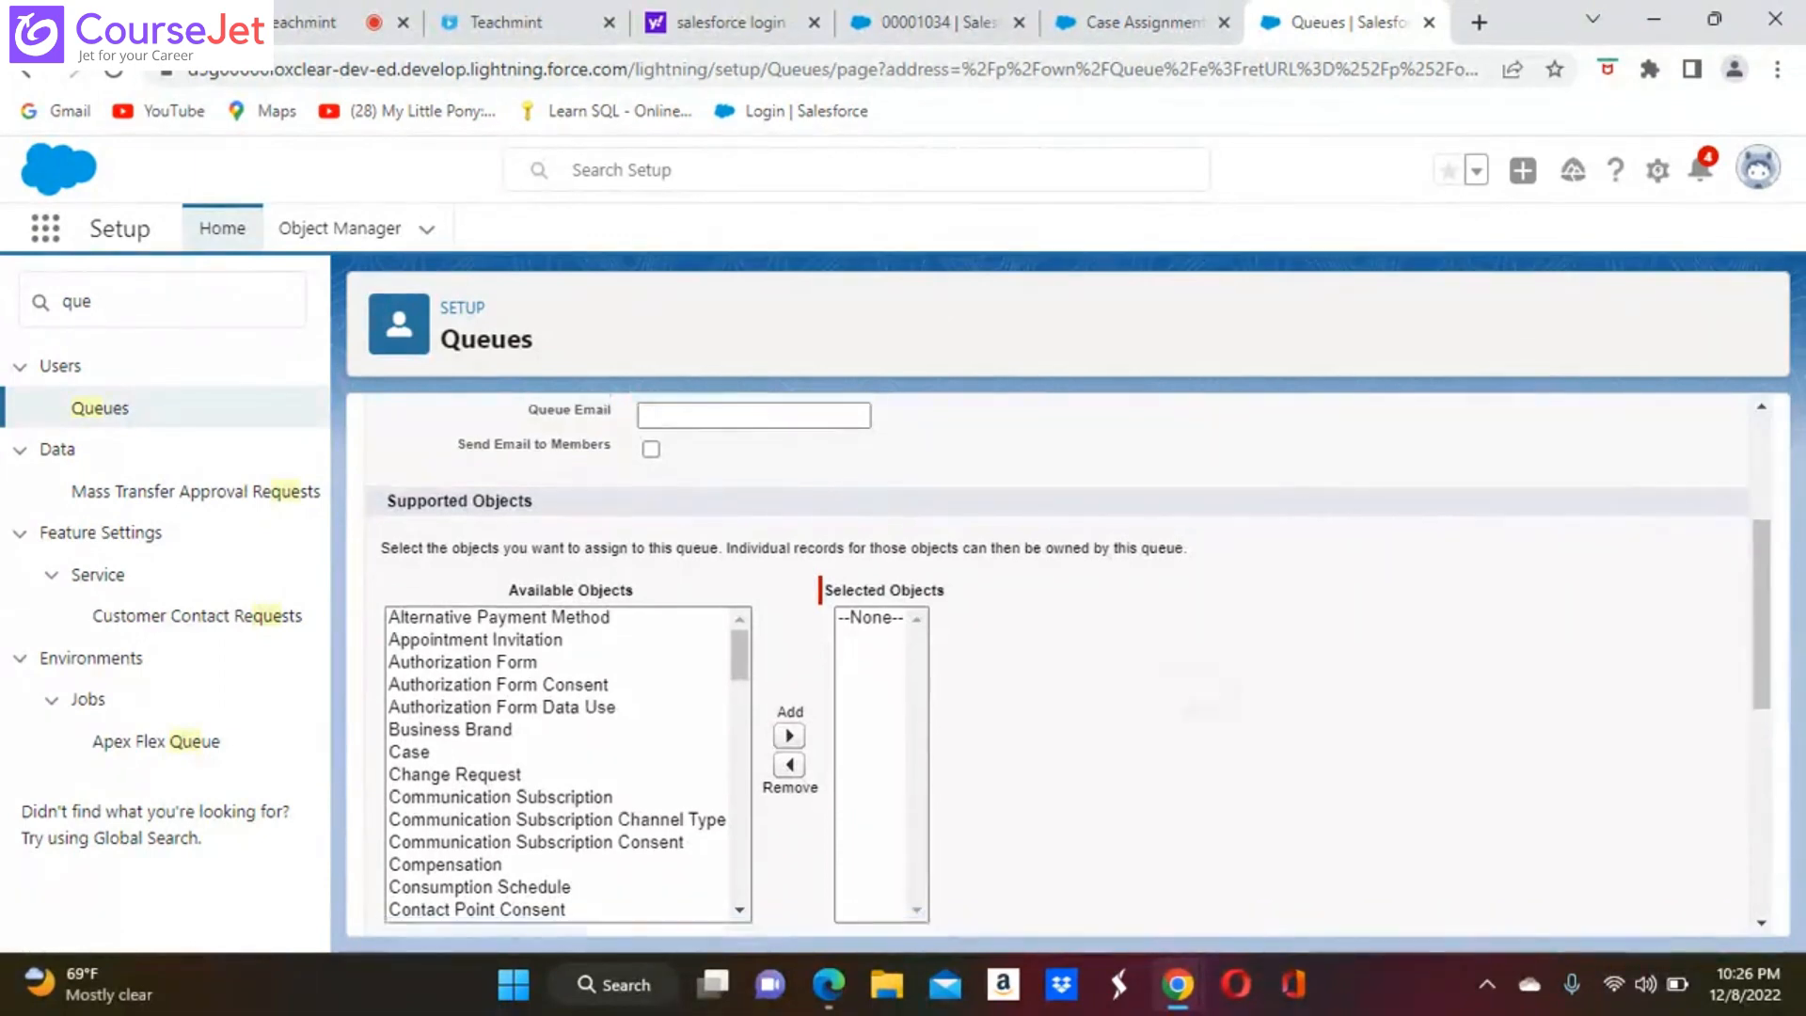
{"action": "scroll", "coordinate": [1057, 664], "scroll_direction": "up", "scroll_amount": 1}
{"action": "scroll", "coordinate": [1057, 664], "scroll_direction": "up", "scroll_amount": 1}
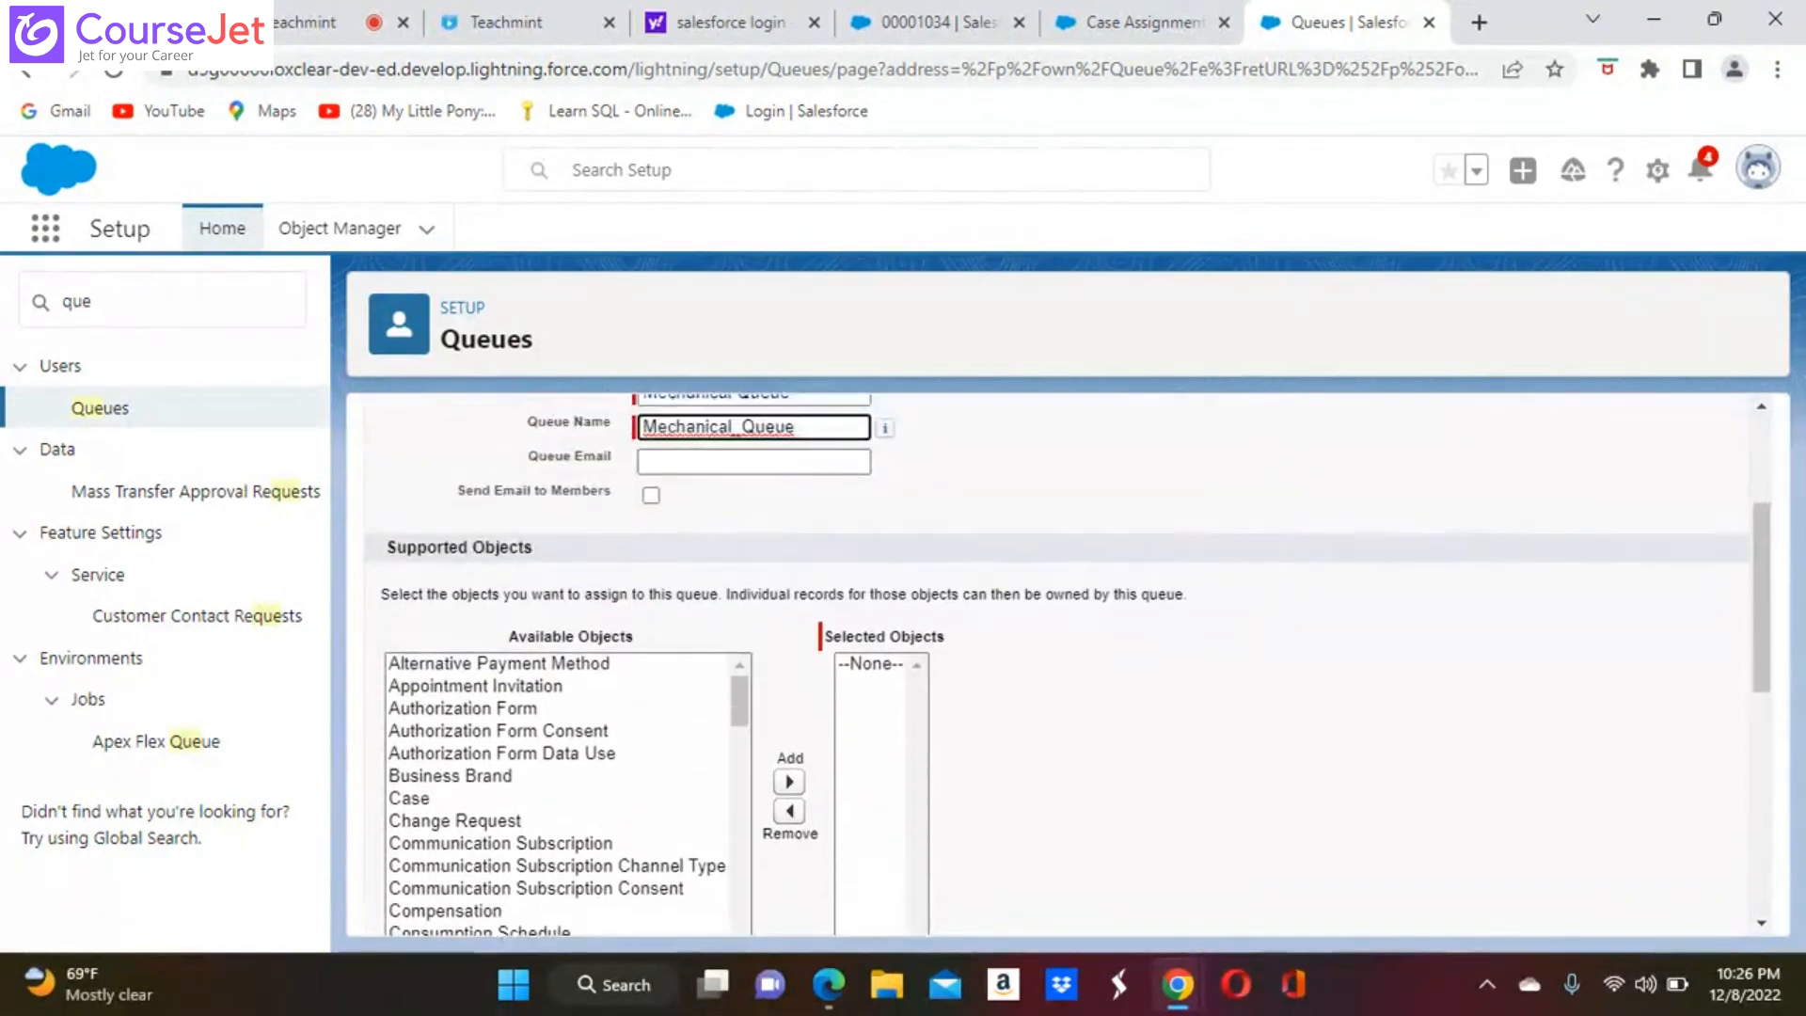
{"action": "left_click", "coordinate": [722, 460]}
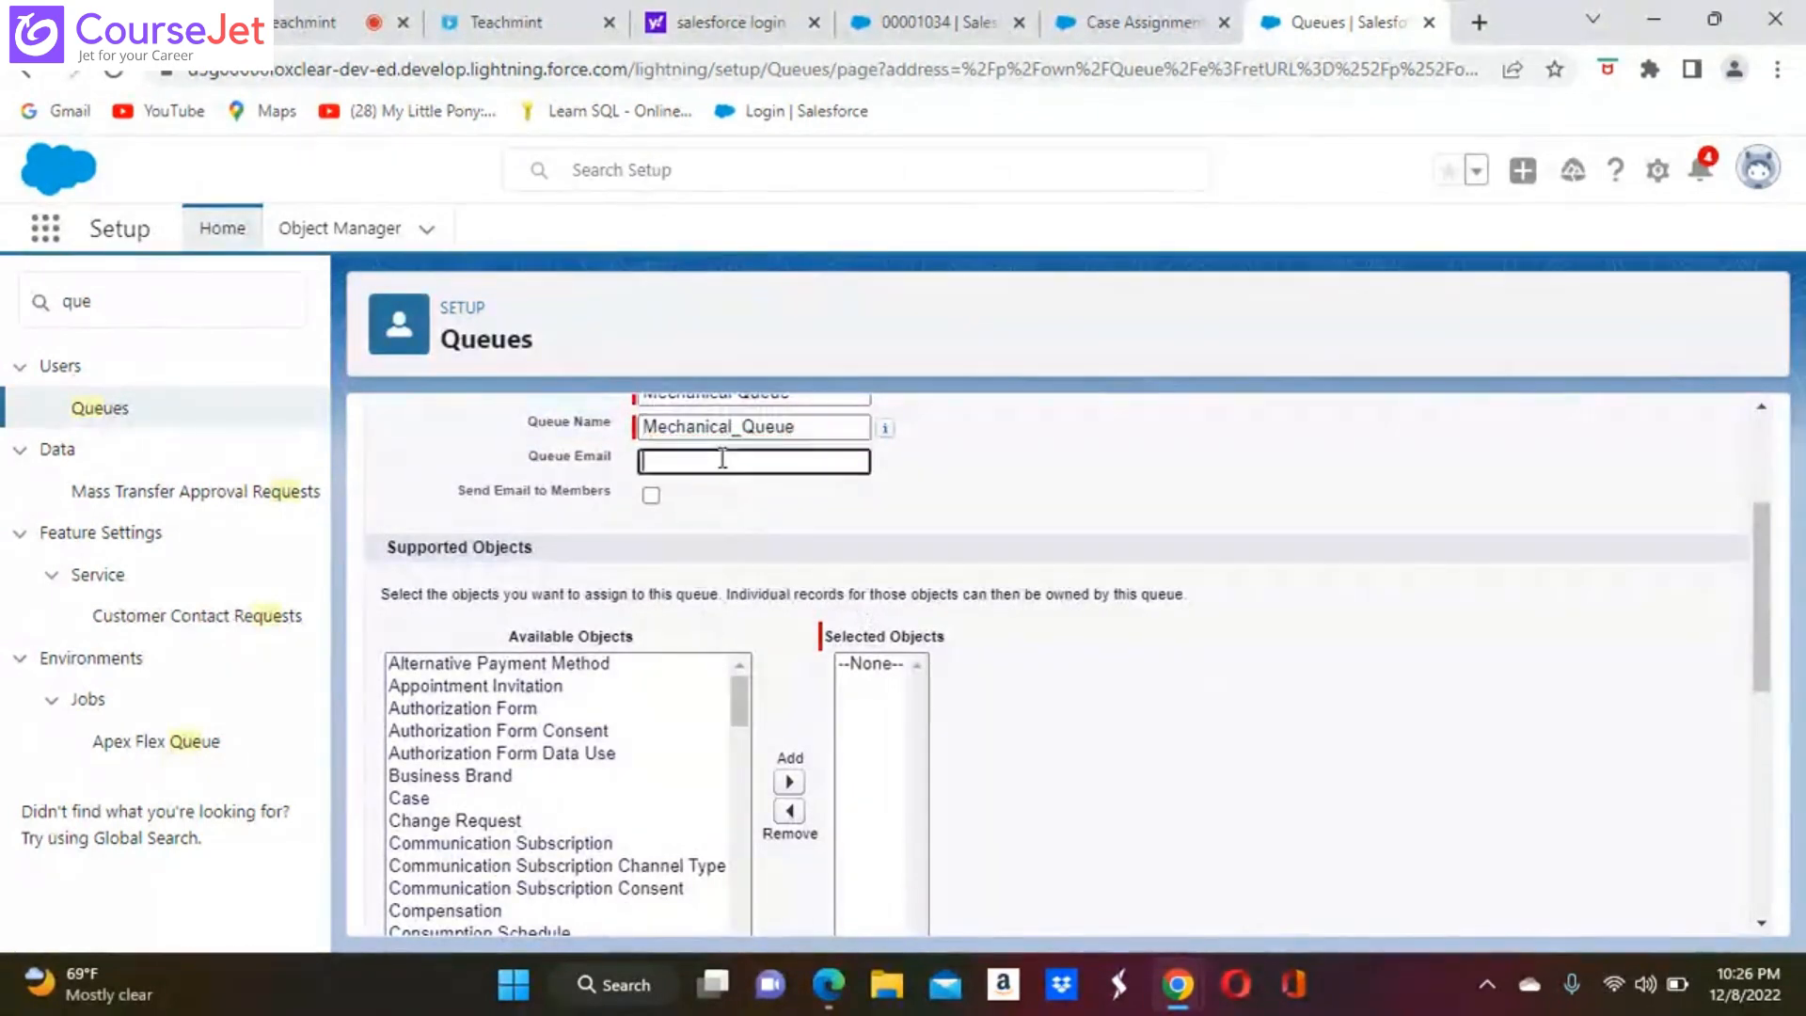
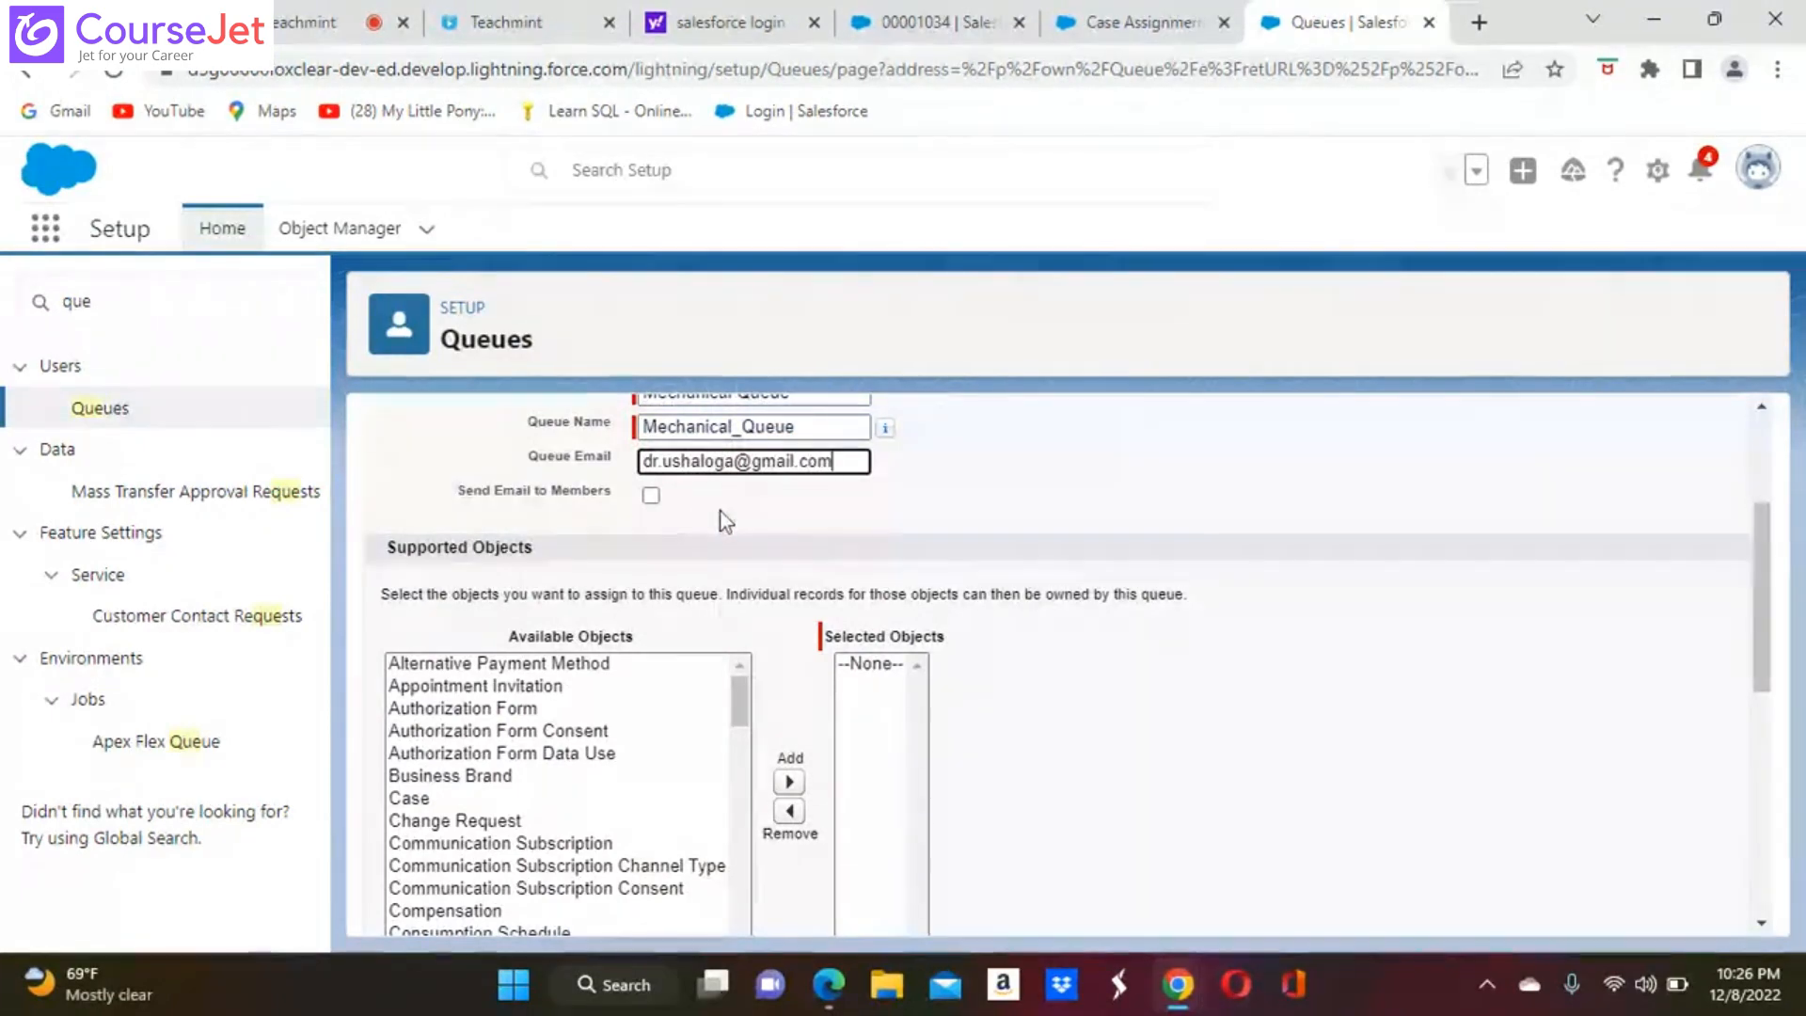
{"action": "left_click", "coordinate": [652, 495]}
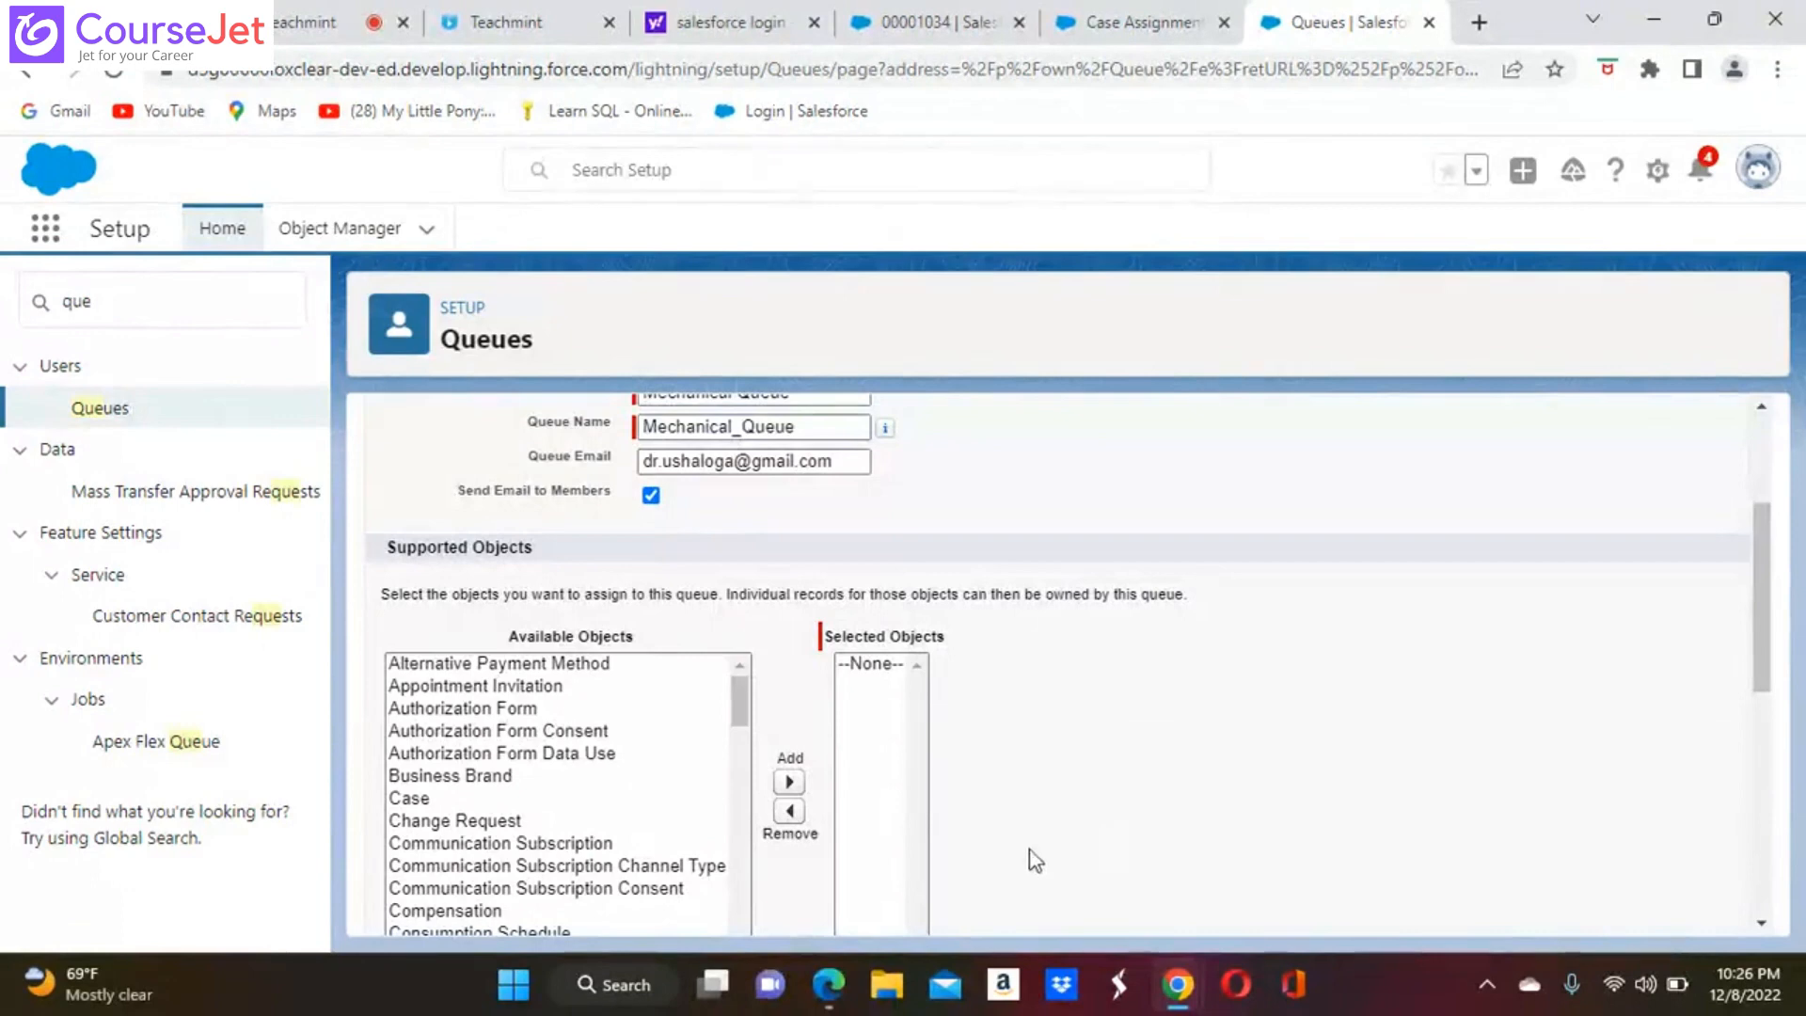
Add Case and Swiggy Order to the queue's selected supported objects
{"action": "left_click", "coordinate": [407, 798]}
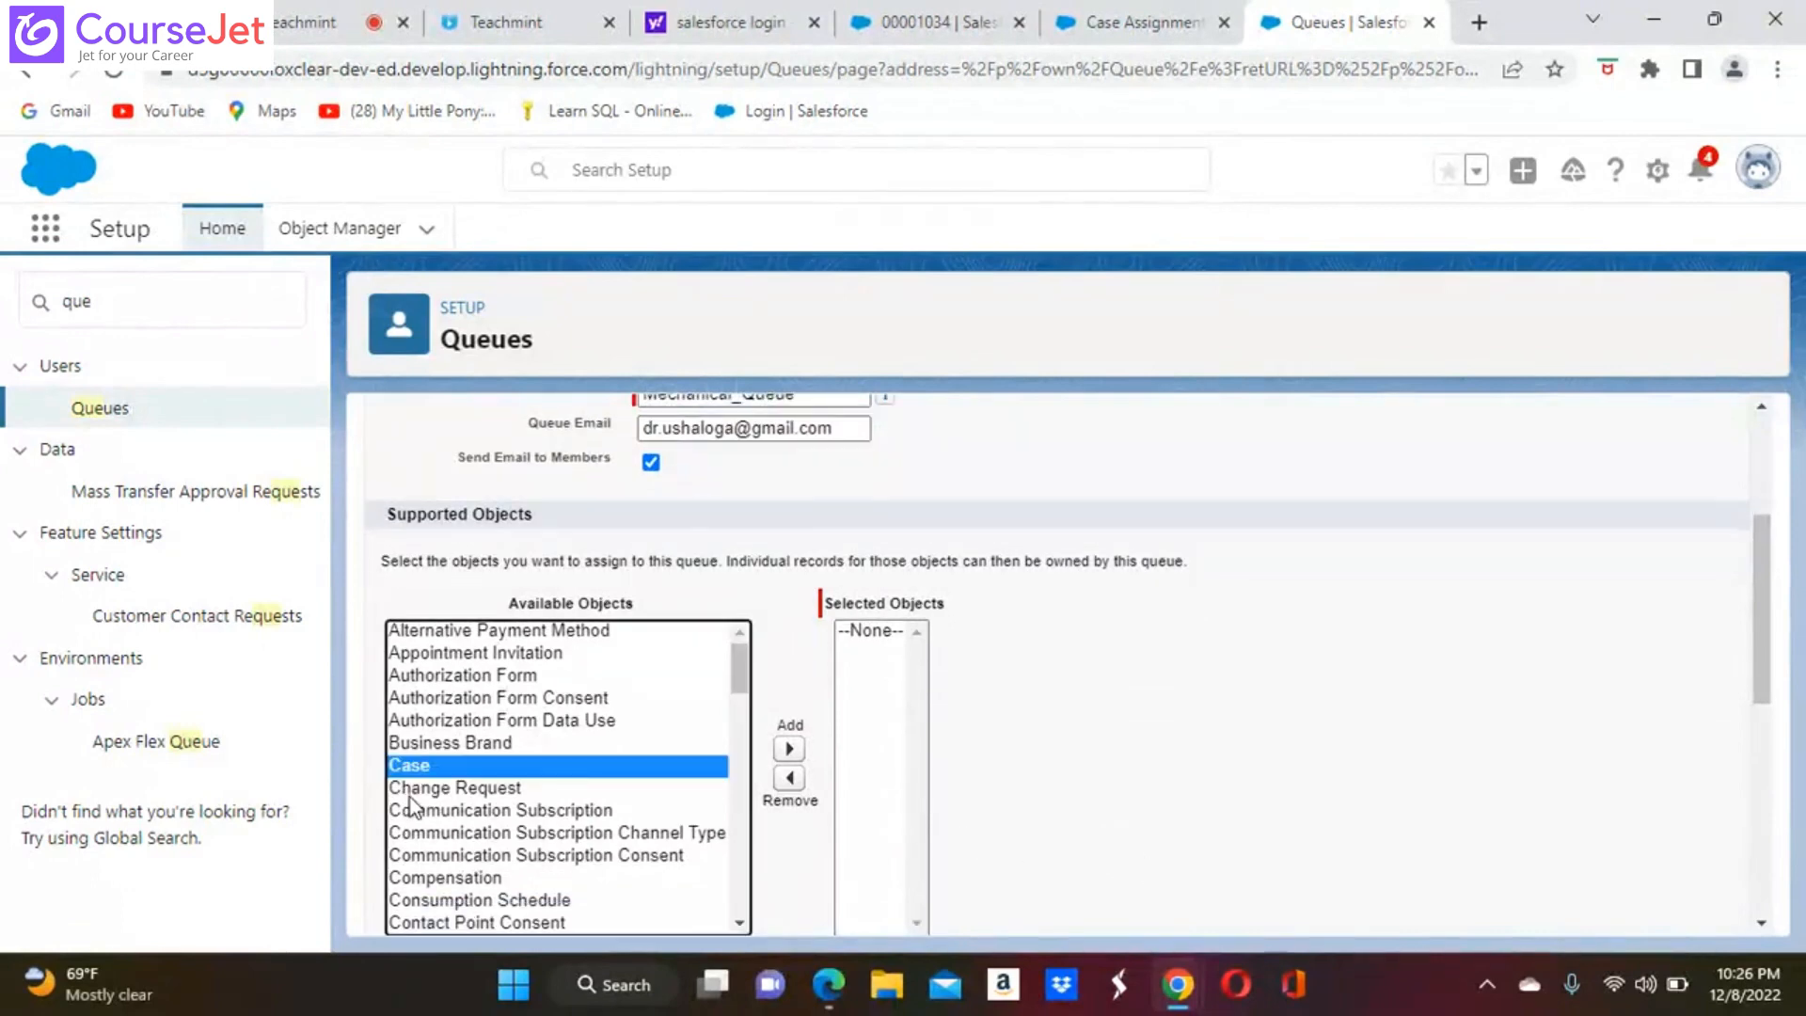
{"action": "left_click", "coordinate": [789, 749]}
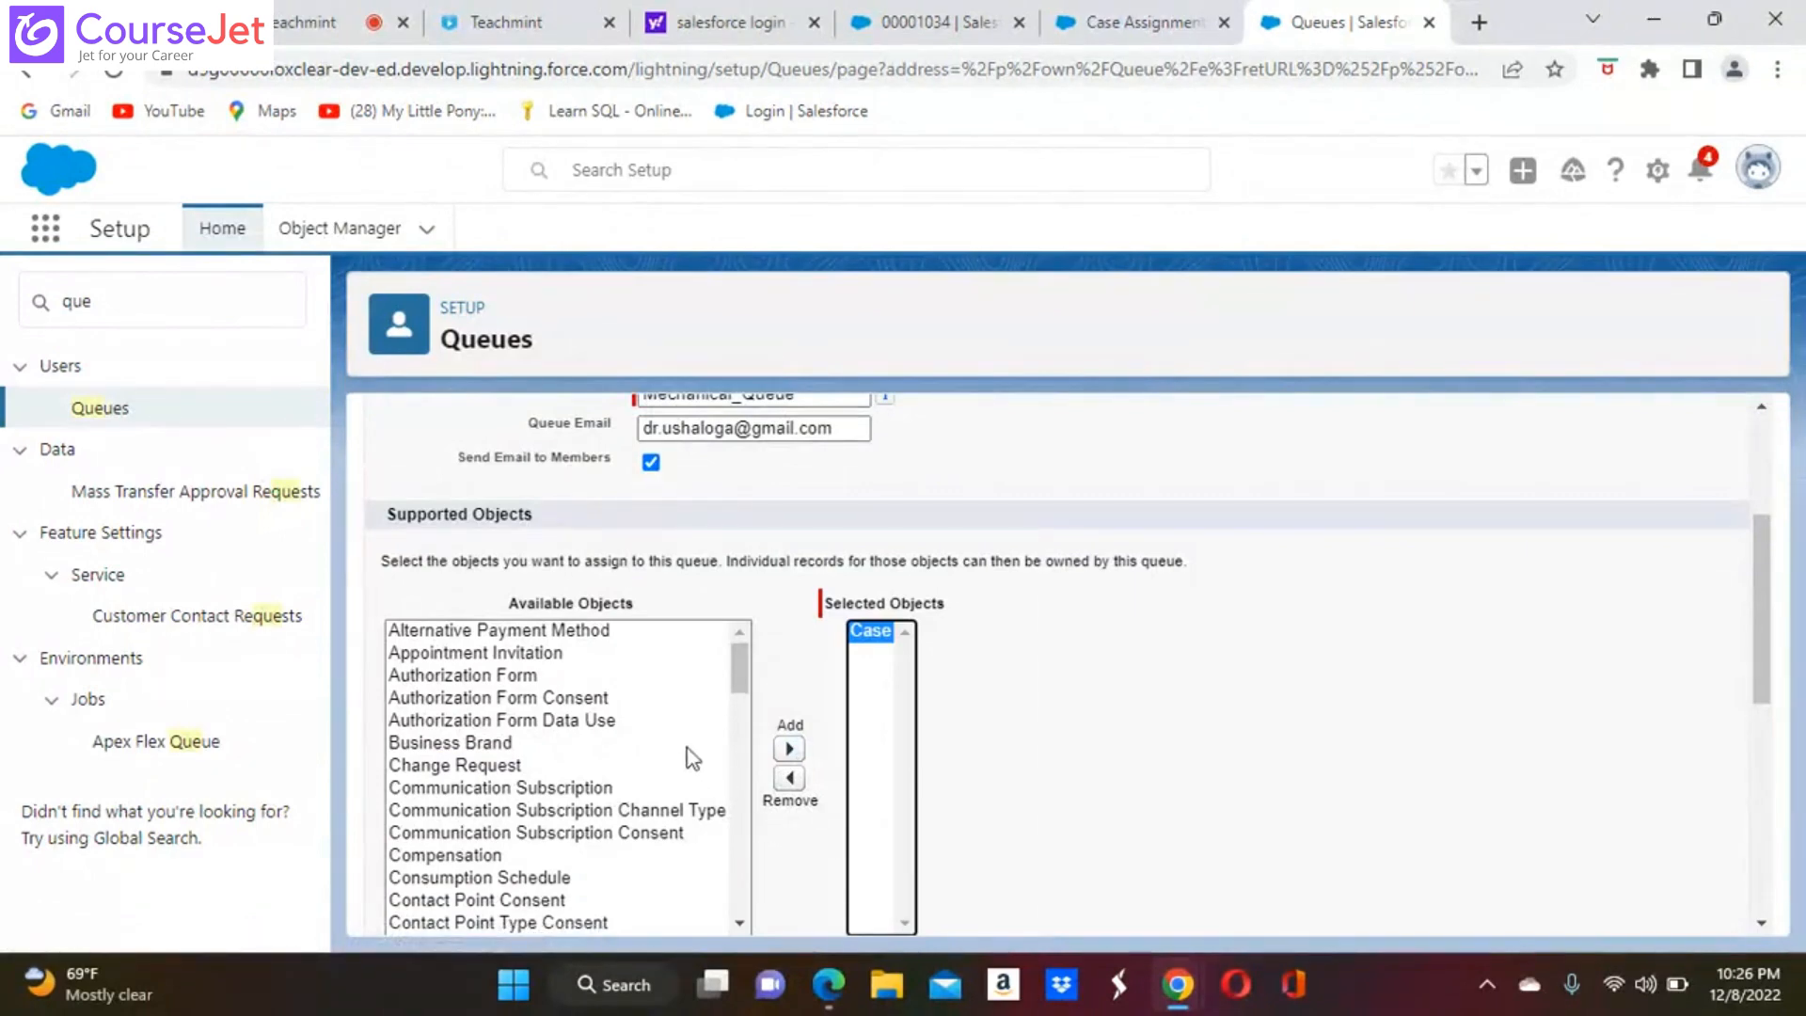
{"action": "left_click", "coordinate": [739, 920]}
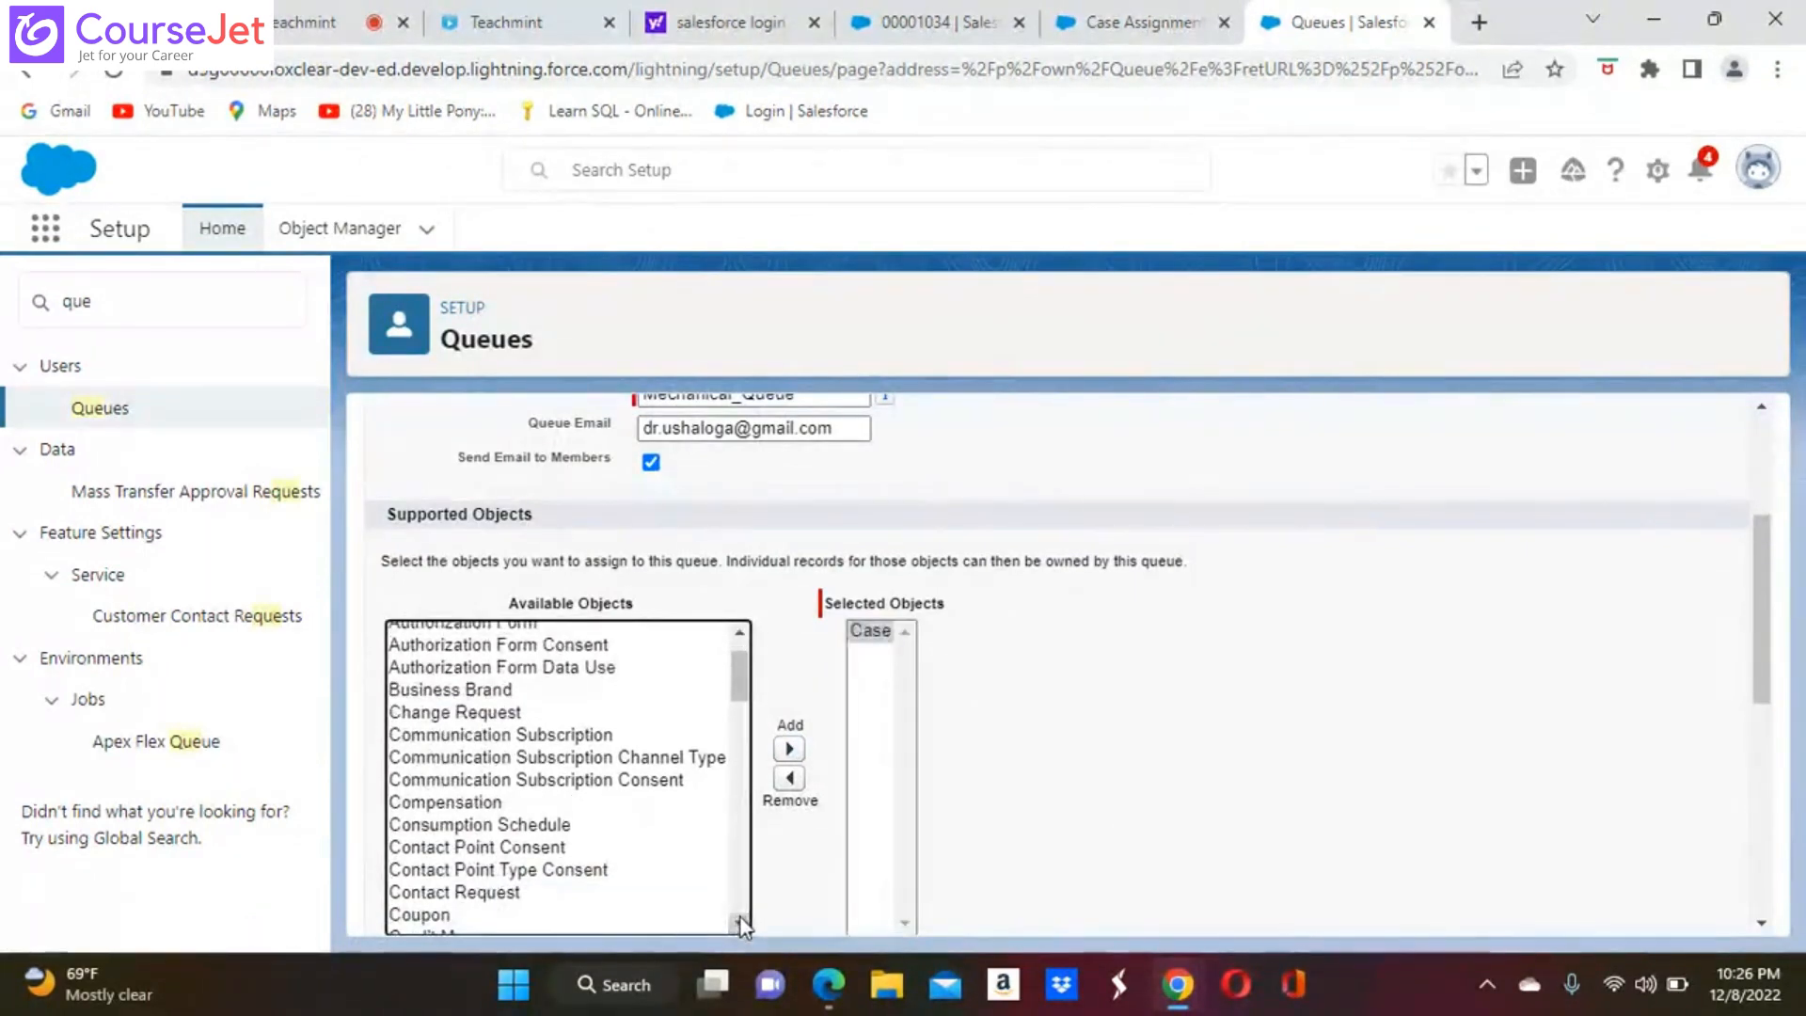
{"action": "left_click", "coordinate": [740, 921]}
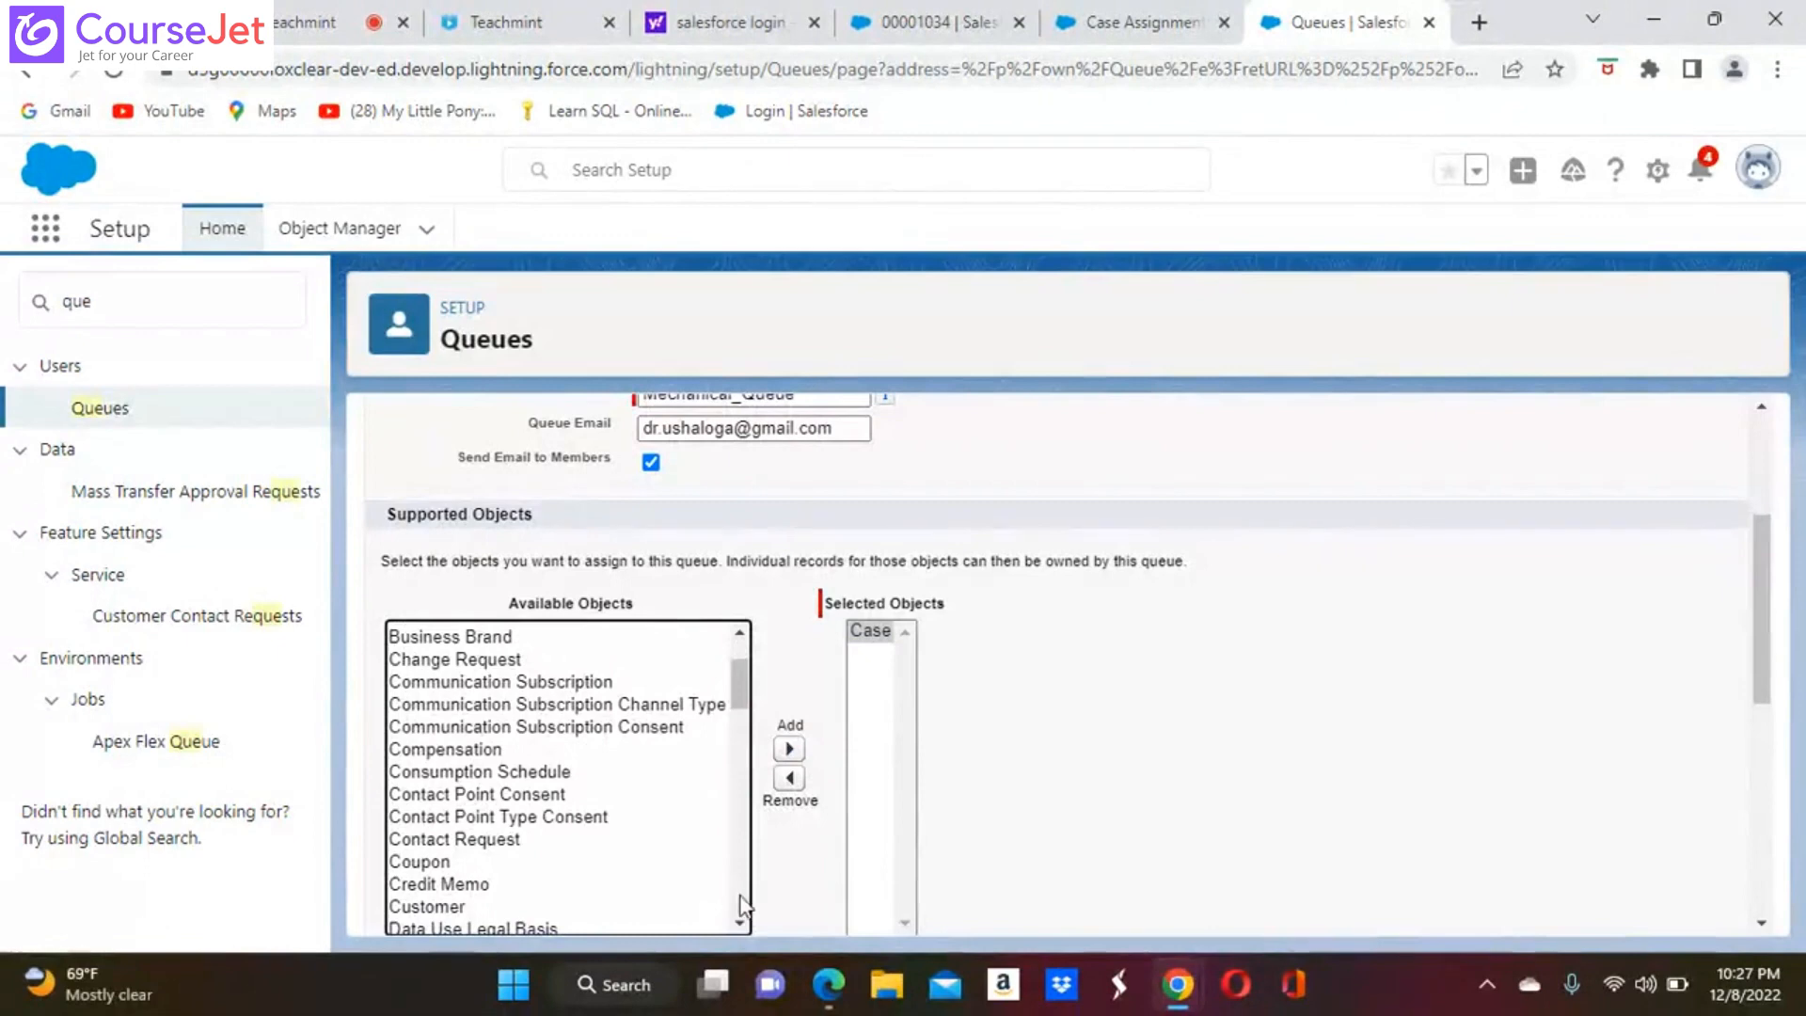
{"action": "left_click", "coordinate": [739, 922]}
{"action": "left_click", "coordinate": [740, 925]}
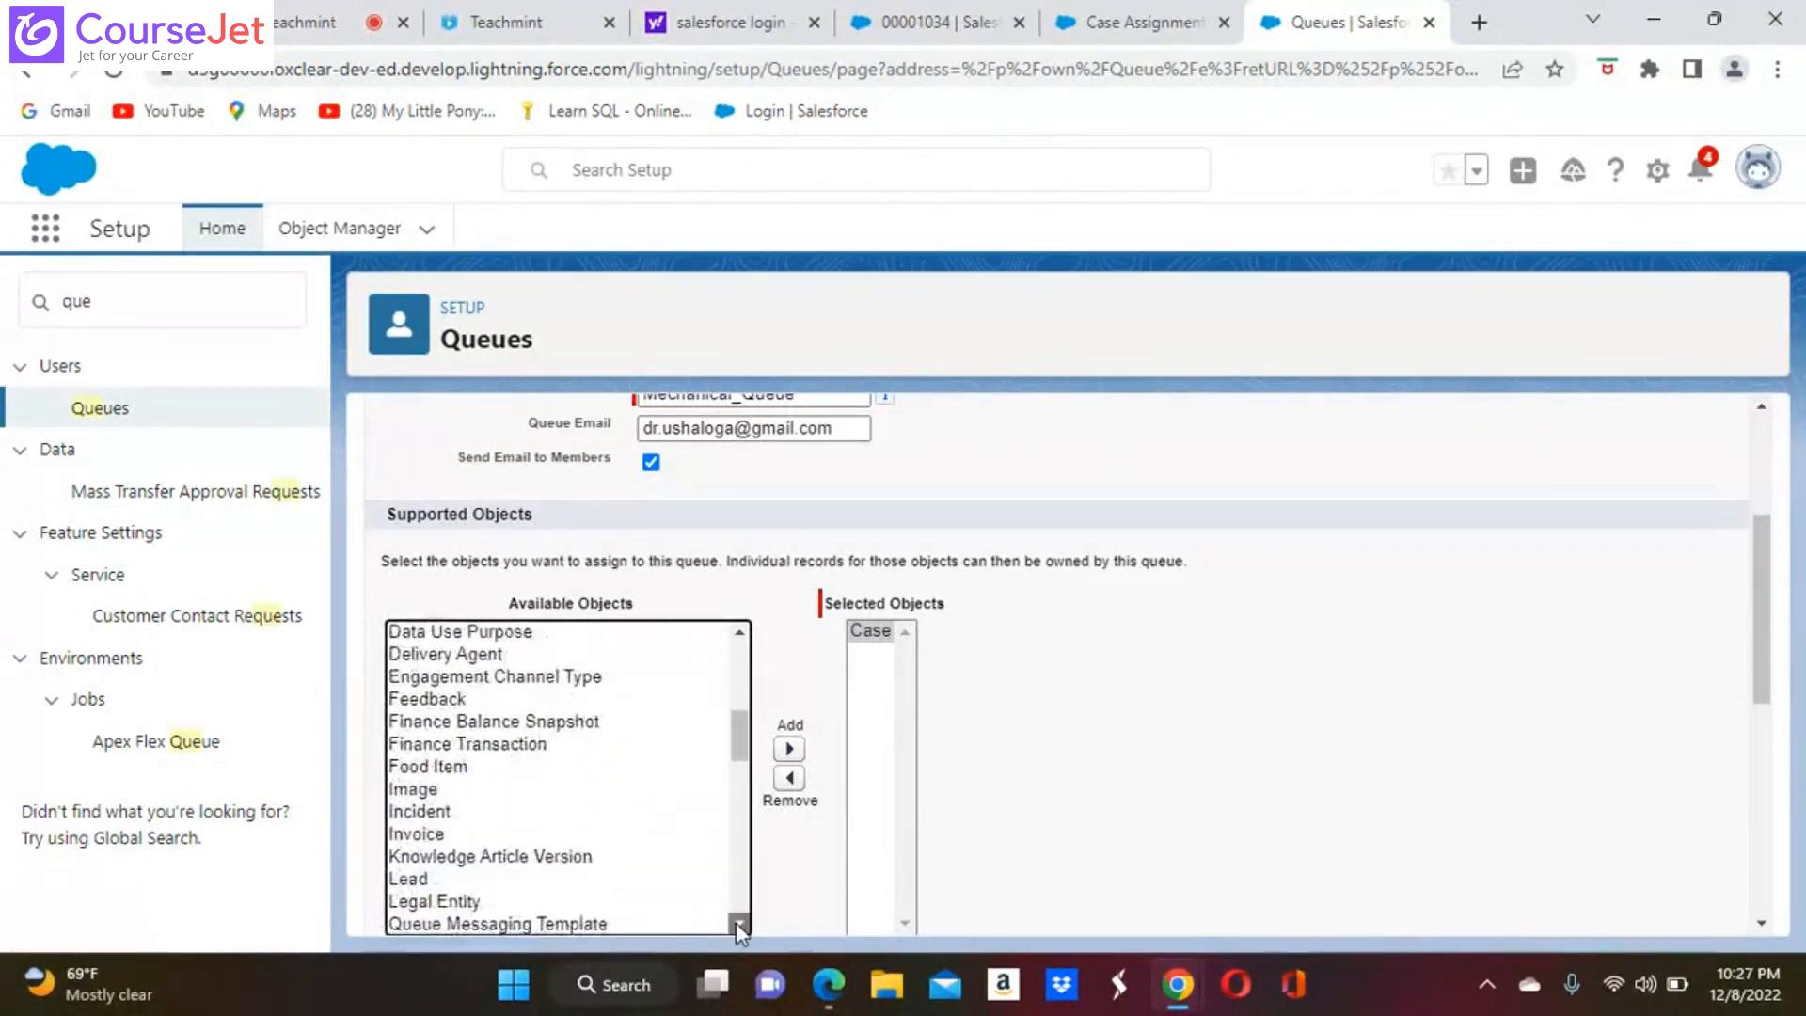
{"action": "left_click", "coordinate": [739, 924]}
{"action": "left_click", "coordinate": [739, 924]}
{"action": "left_click", "coordinate": [739, 925]}
{"action": "left_click", "coordinate": [739, 924]}
{"action": "left_click", "coordinate": [739, 924]}
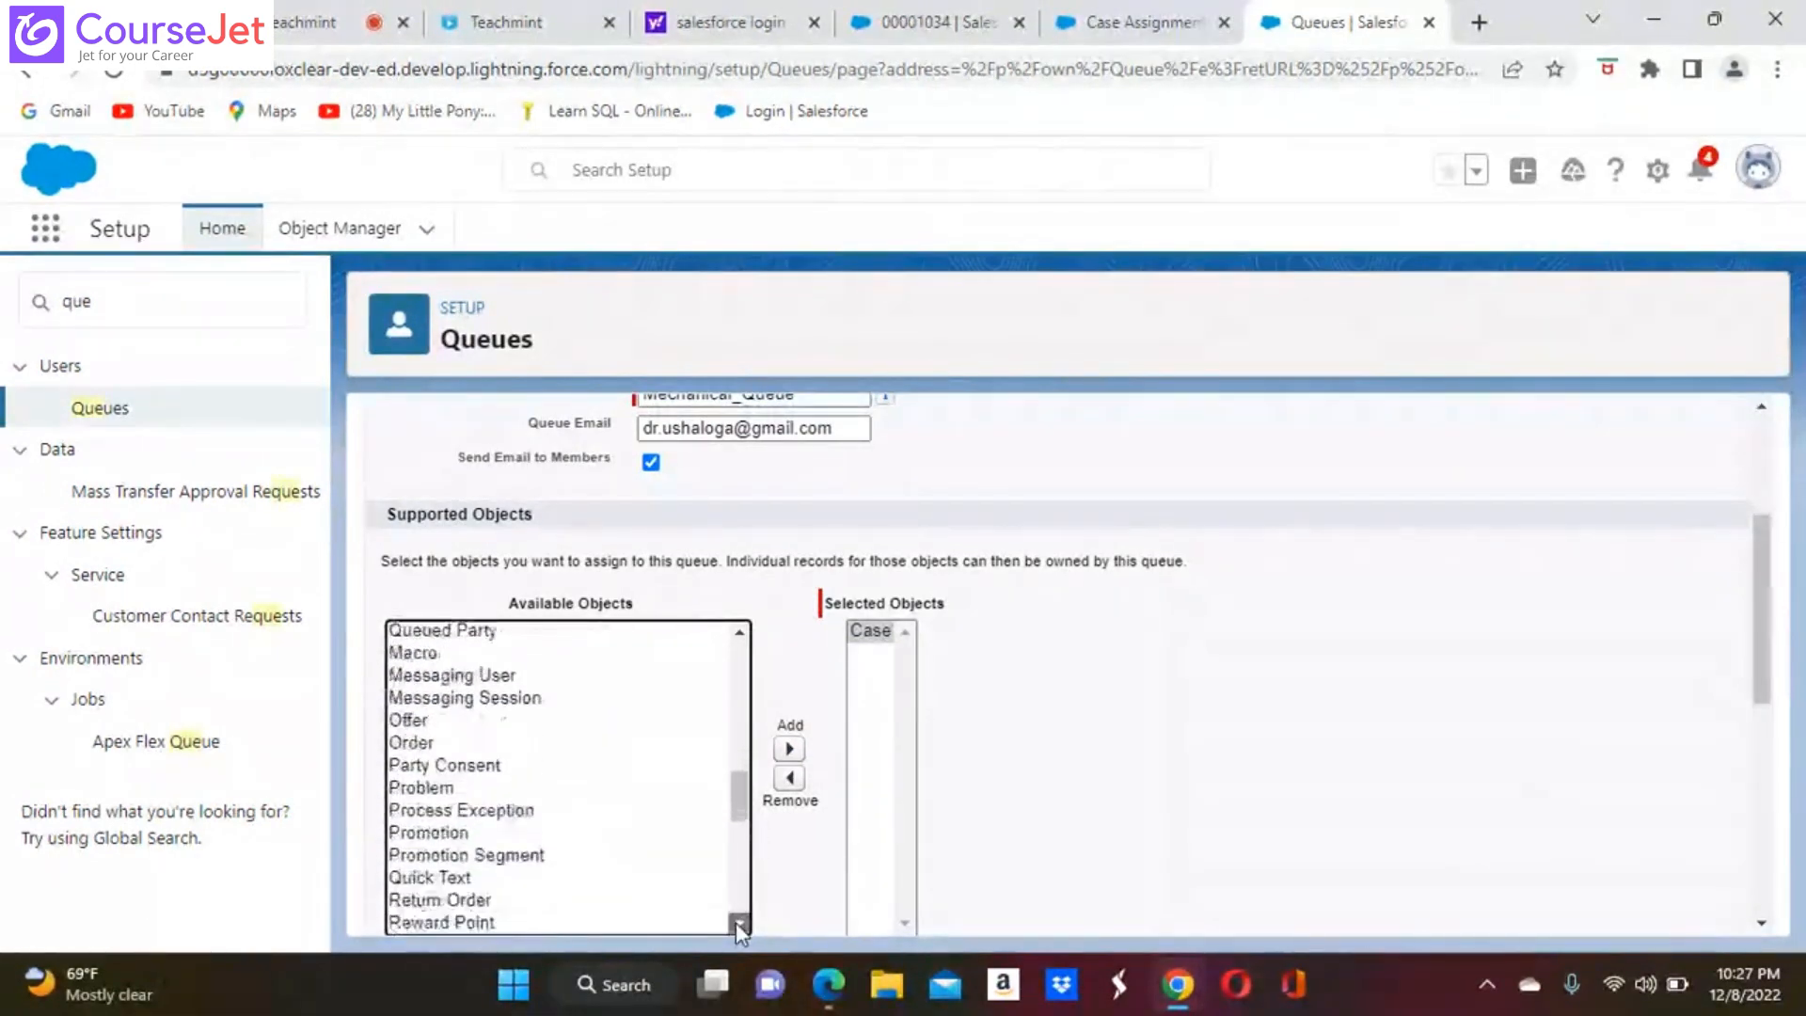
{"action": "left_click", "coordinate": [739, 924]}
{"action": "left_click", "coordinate": [739, 925]}
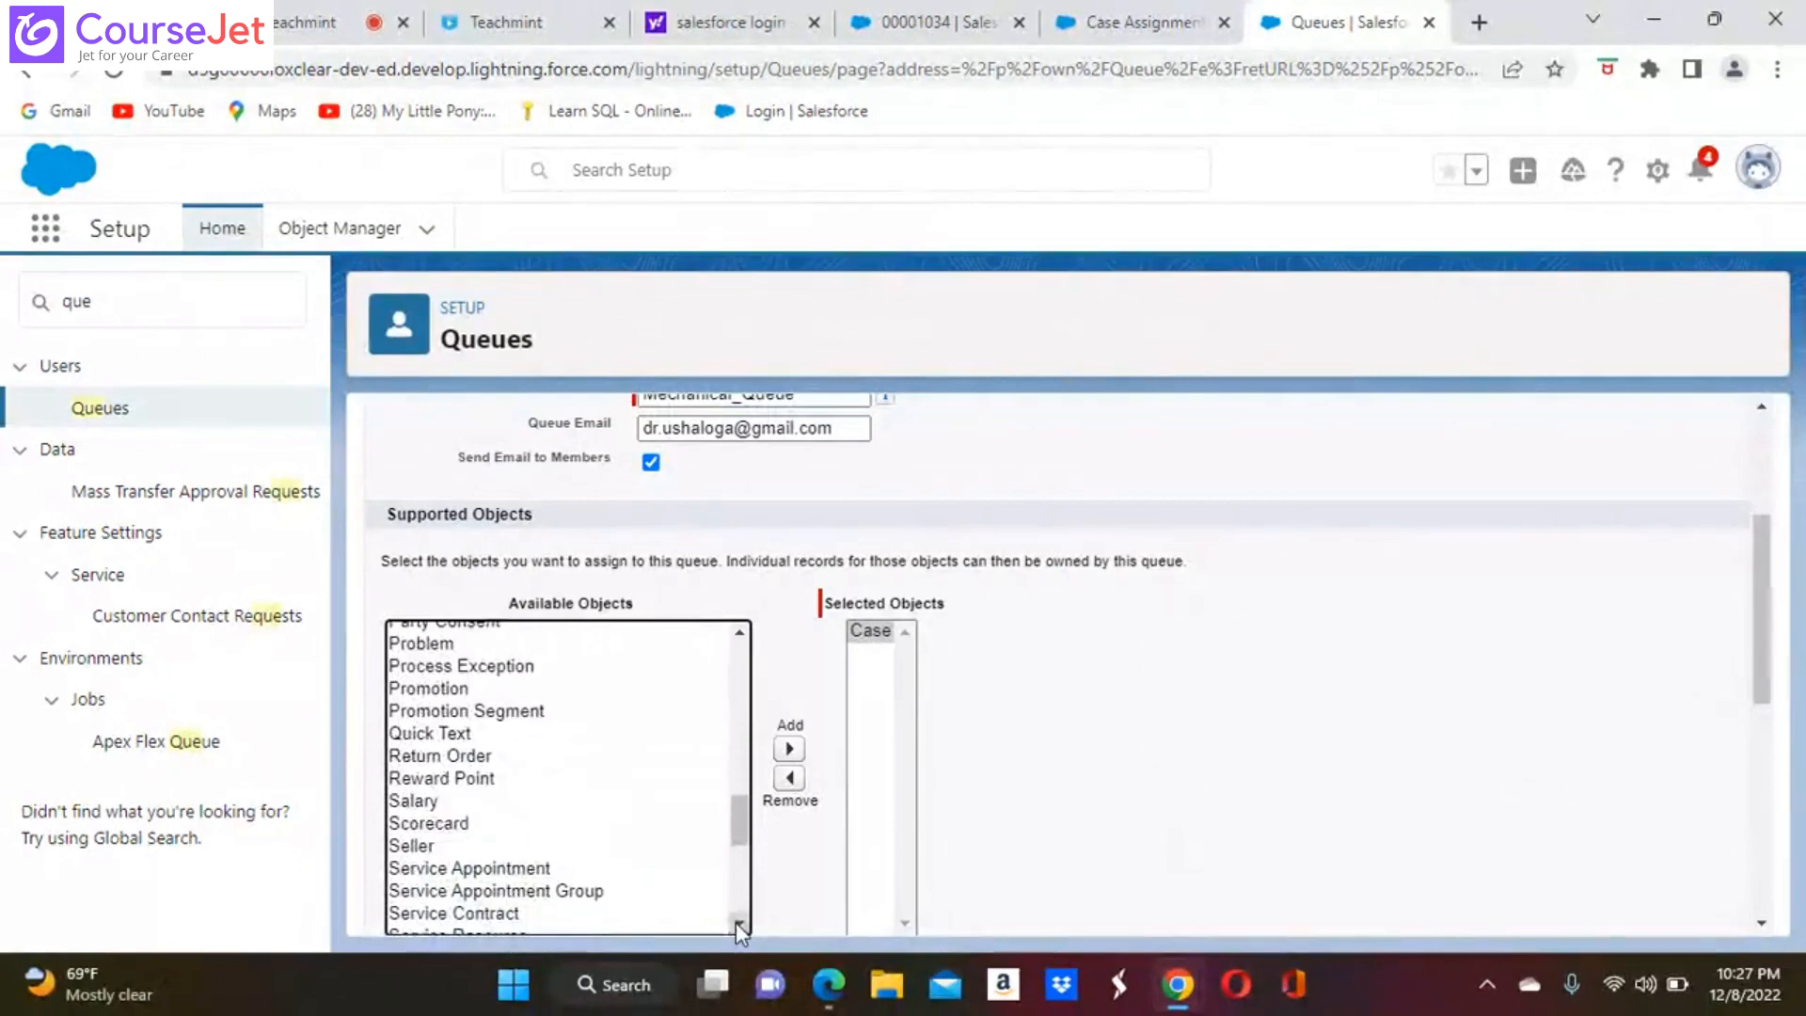
{"action": "left_click", "coordinate": [737, 923]}
{"action": "left_click", "coordinate": [737, 924]}
{"action": "left_click", "coordinate": [737, 924]}
{"action": "left_click", "coordinate": [738, 924]}
{"action": "left_click", "coordinate": [737, 924]}
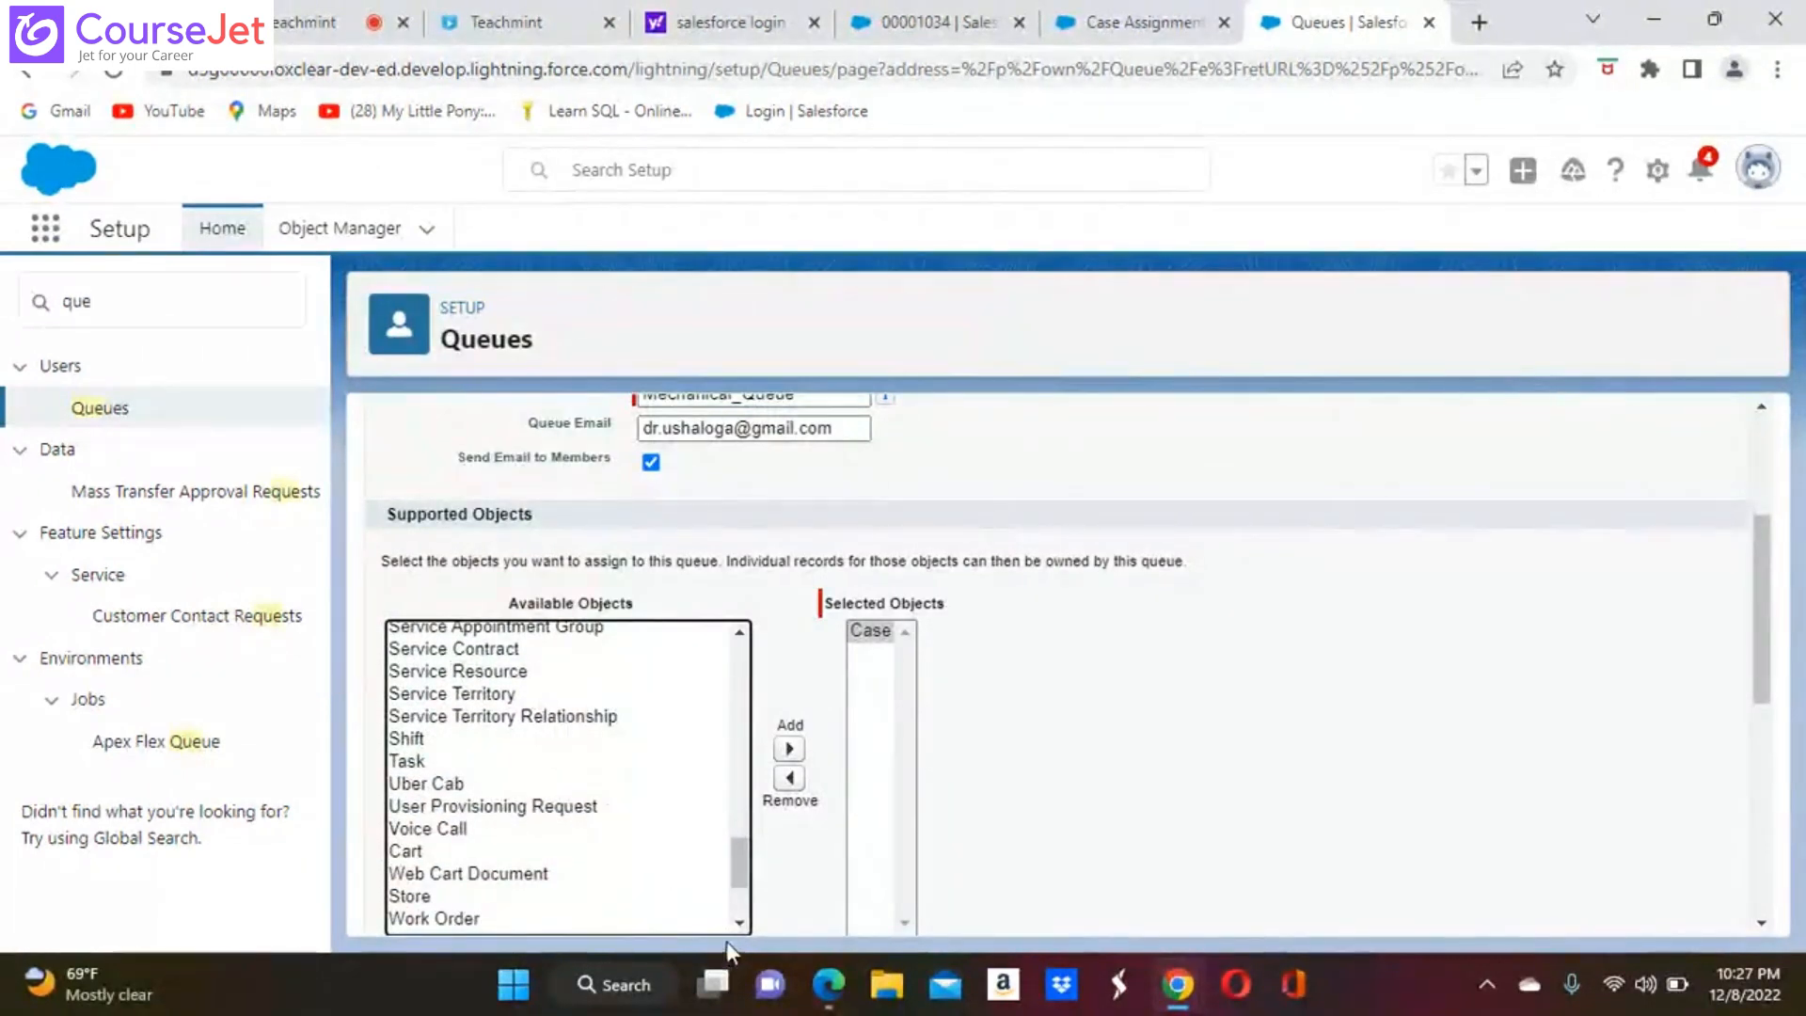
{"action": "scroll", "coordinate": [737, 923], "scroll_direction": "down", "scroll_amount": 3}
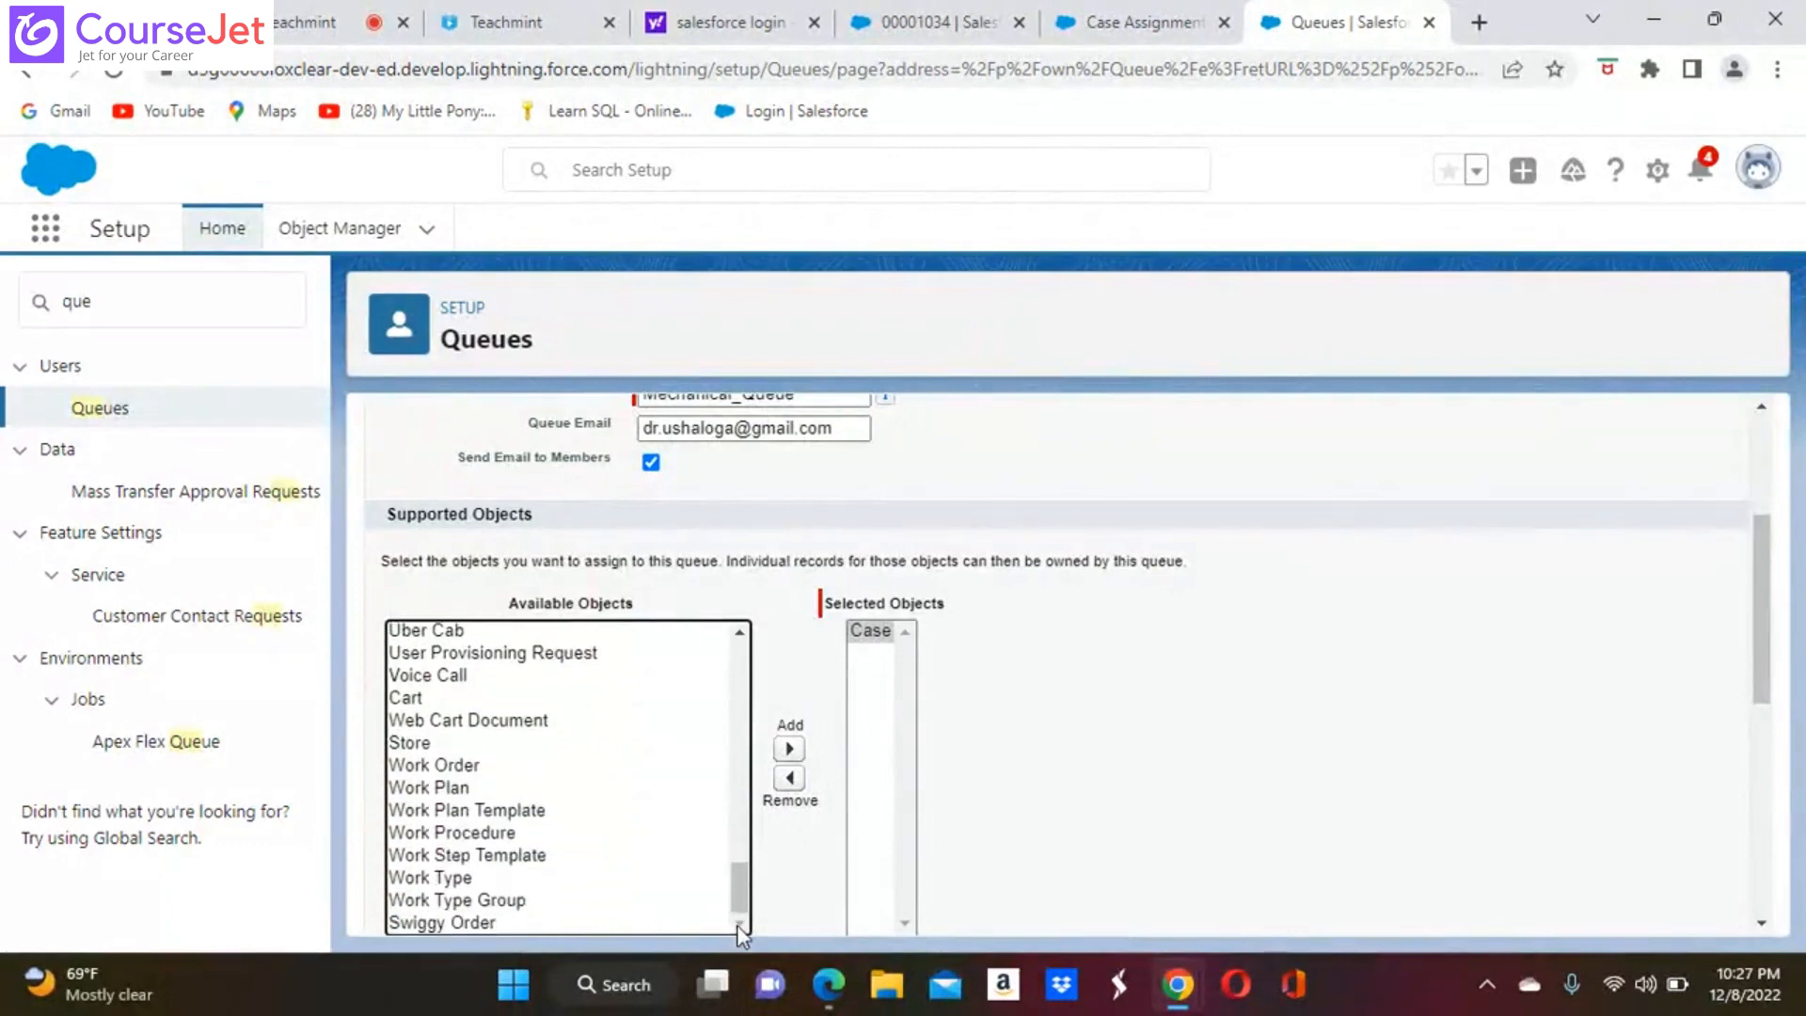
{"action": "left_click", "coordinate": [475, 923]}
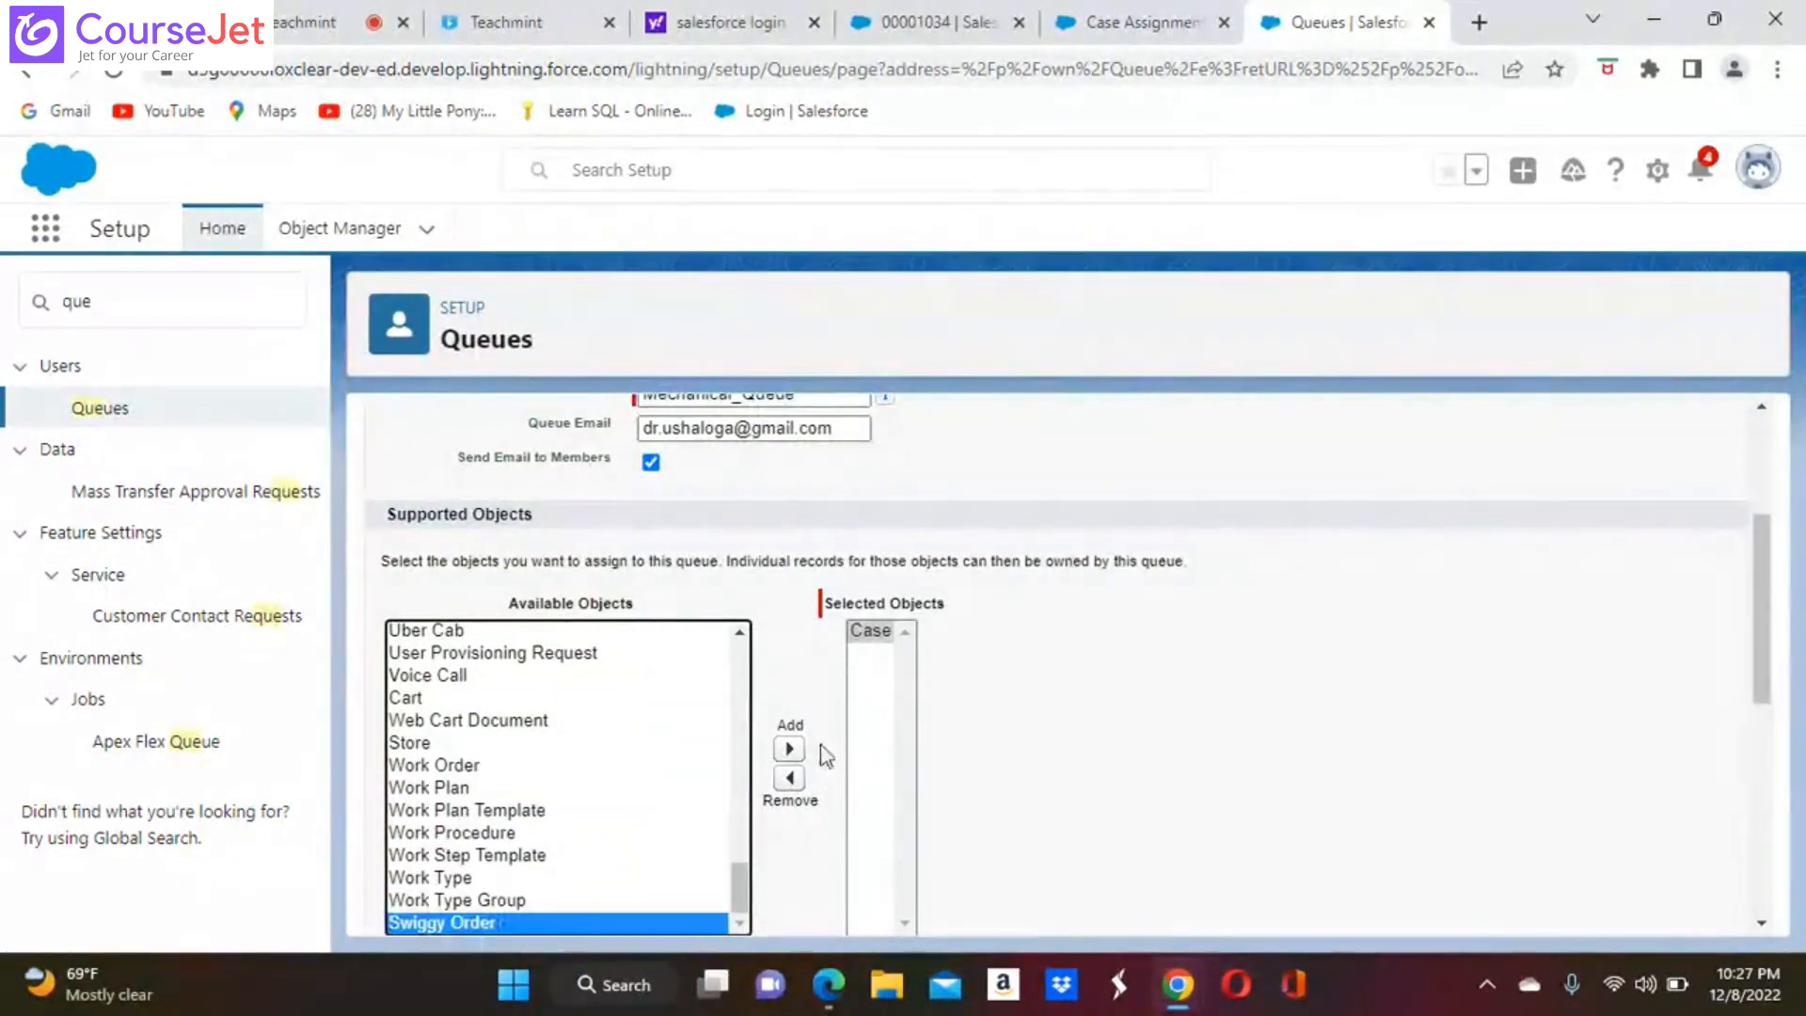
{"action": "left_click", "coordinate": [789, 749]}
{"action": "scroll", "coordinate": [1388, 767], "scroll_direction": "down", "scroll_amount": 1}
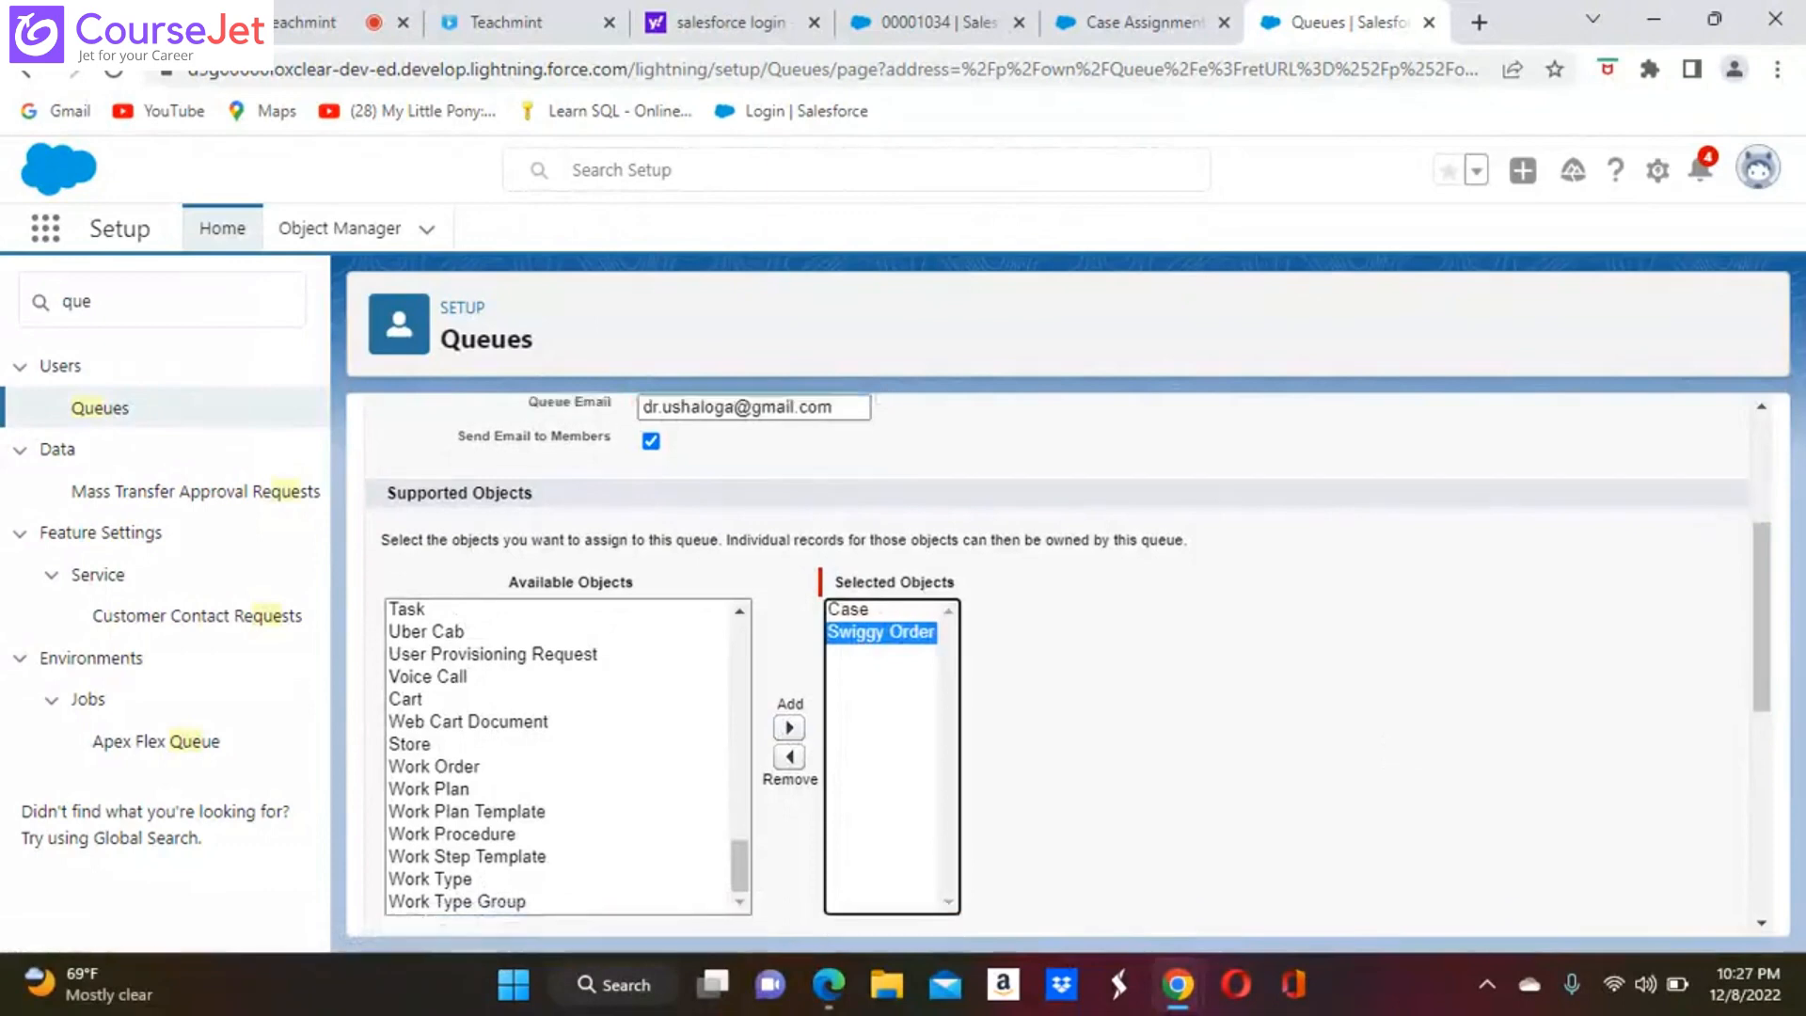
{"action": "scroll", "coordinate": [1216, 670], "scroll_direction": "down", "scroll_amount": 4}
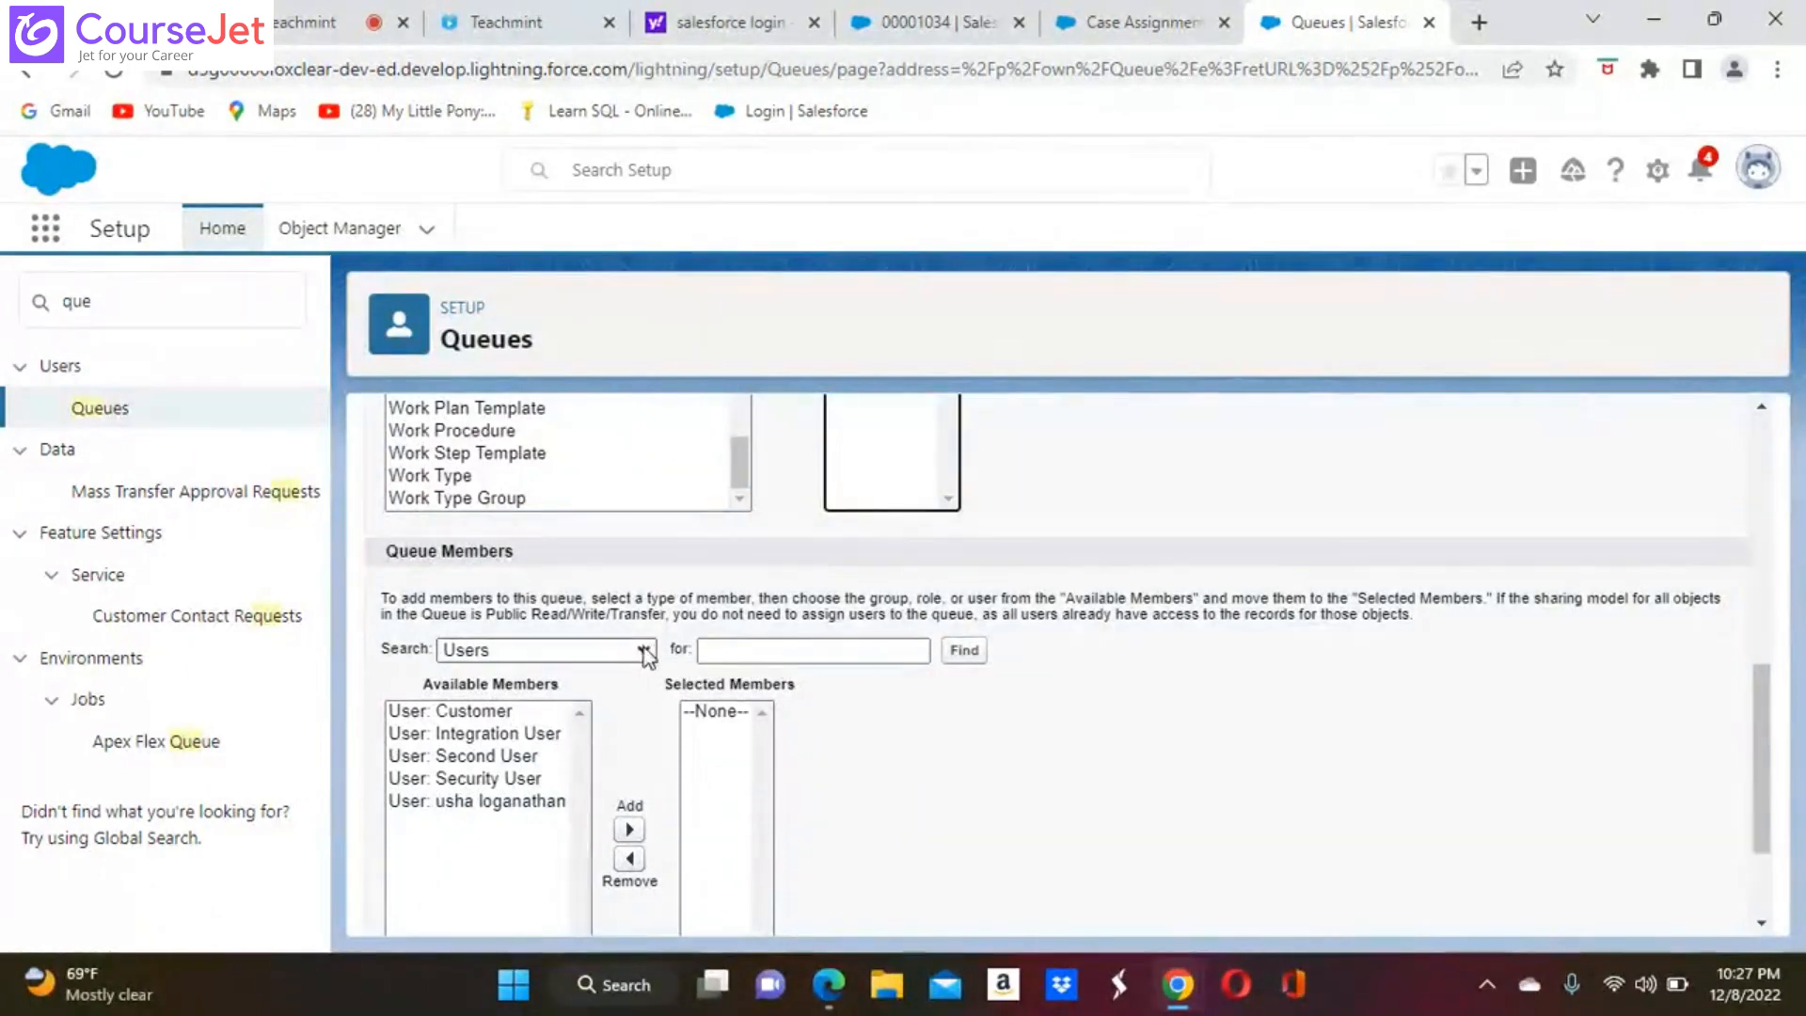
{"action": "left_click", "coordinate": [508, 804]}
{"action": "left_click", "coordinate": [629, 749]}
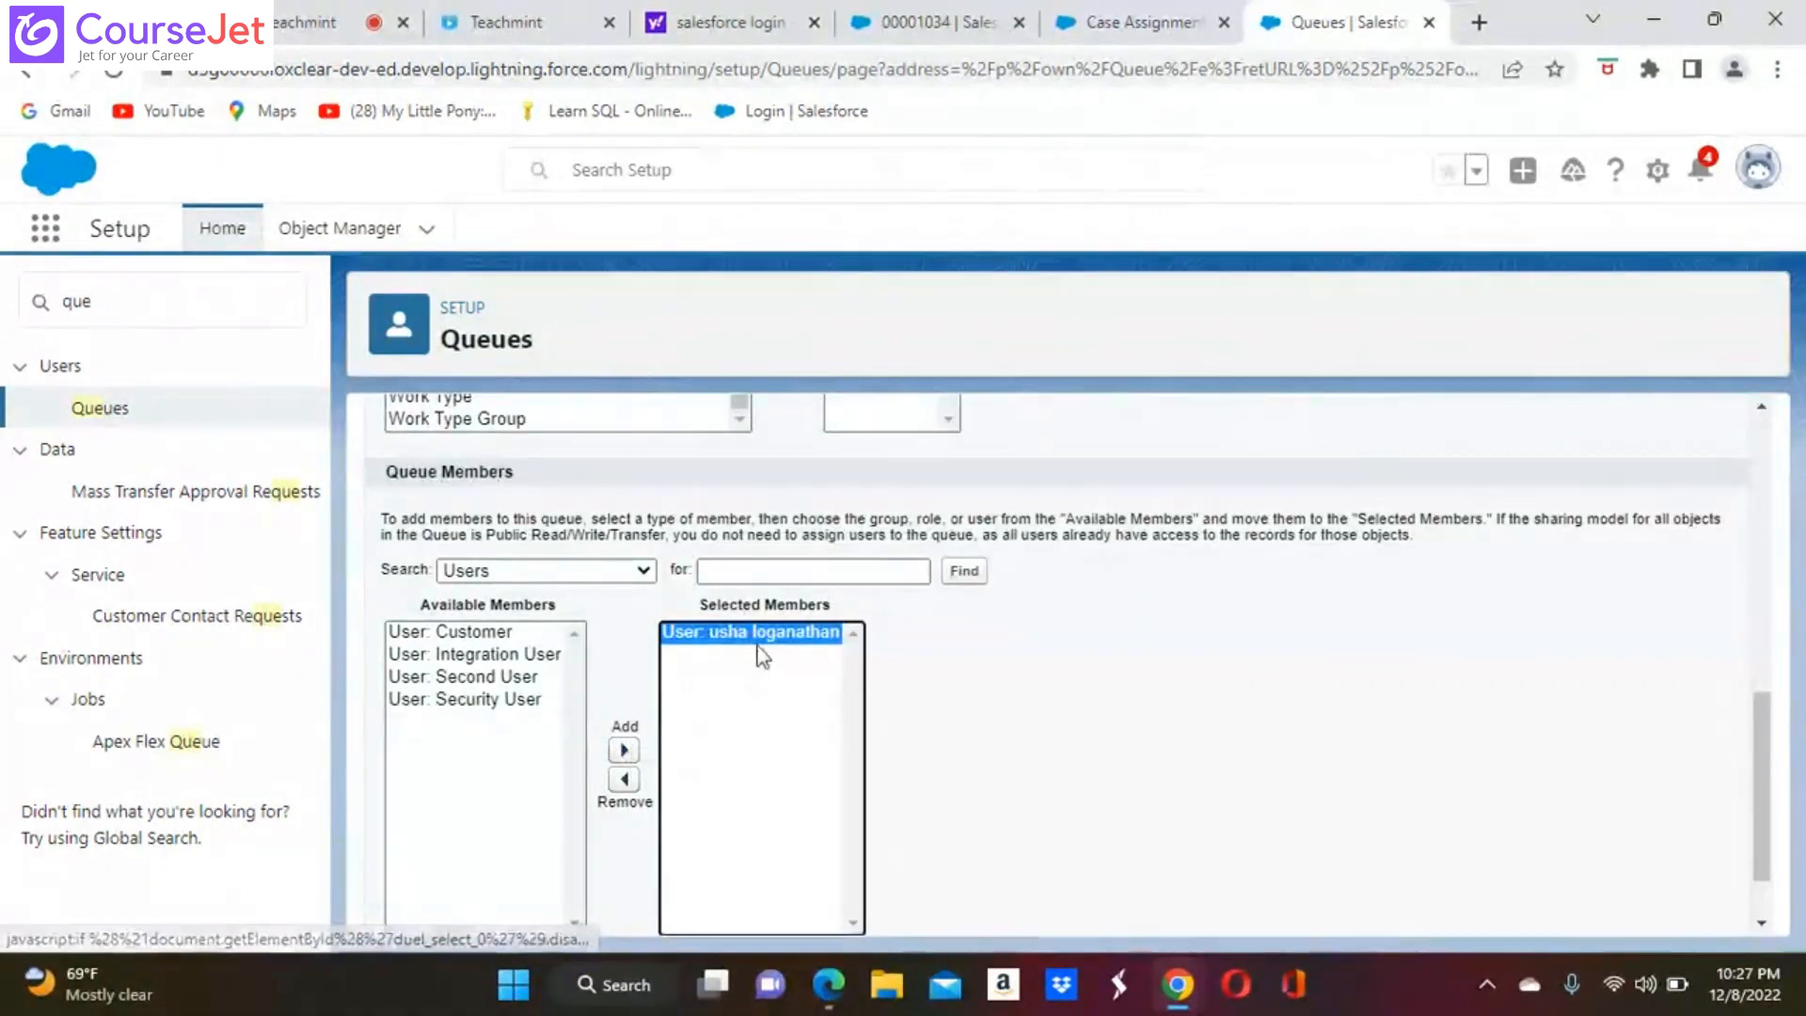
{"action": "left_click", "coordinate": [625, 782]}
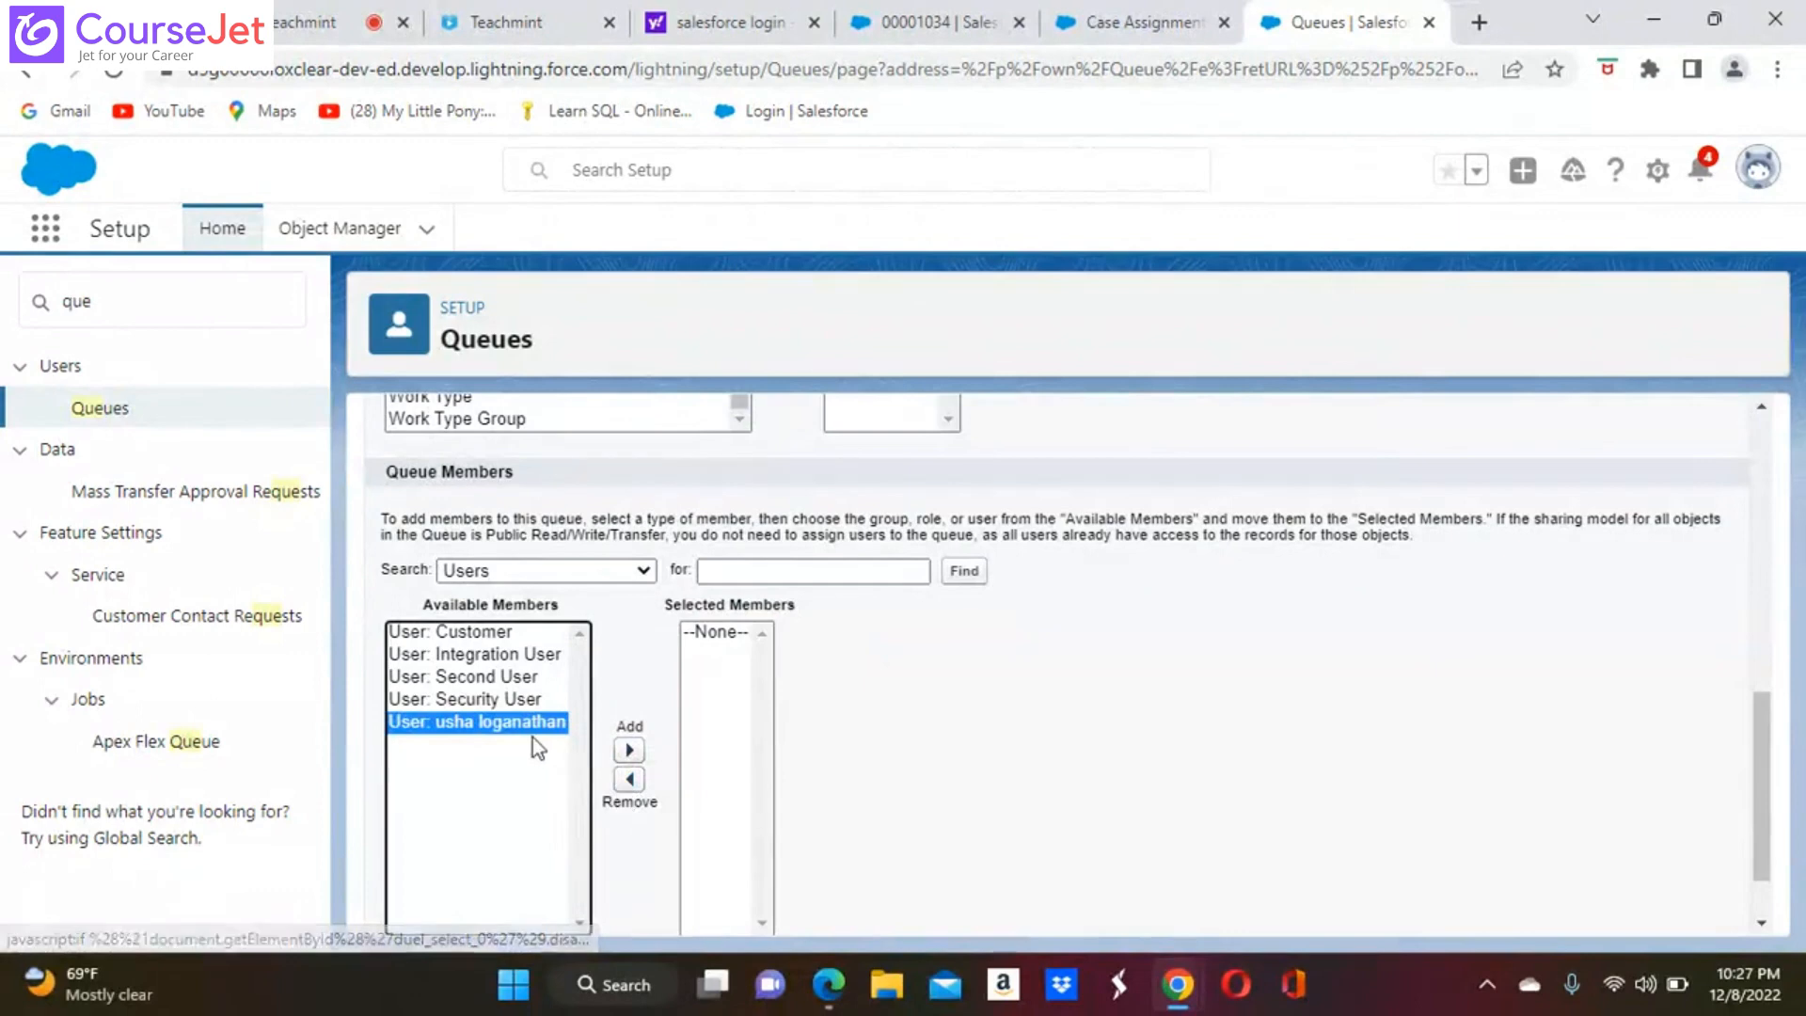
Add Second User to the queue's selected members and save the queue
{"action": "left_click", "coordinate": [516, 678]}
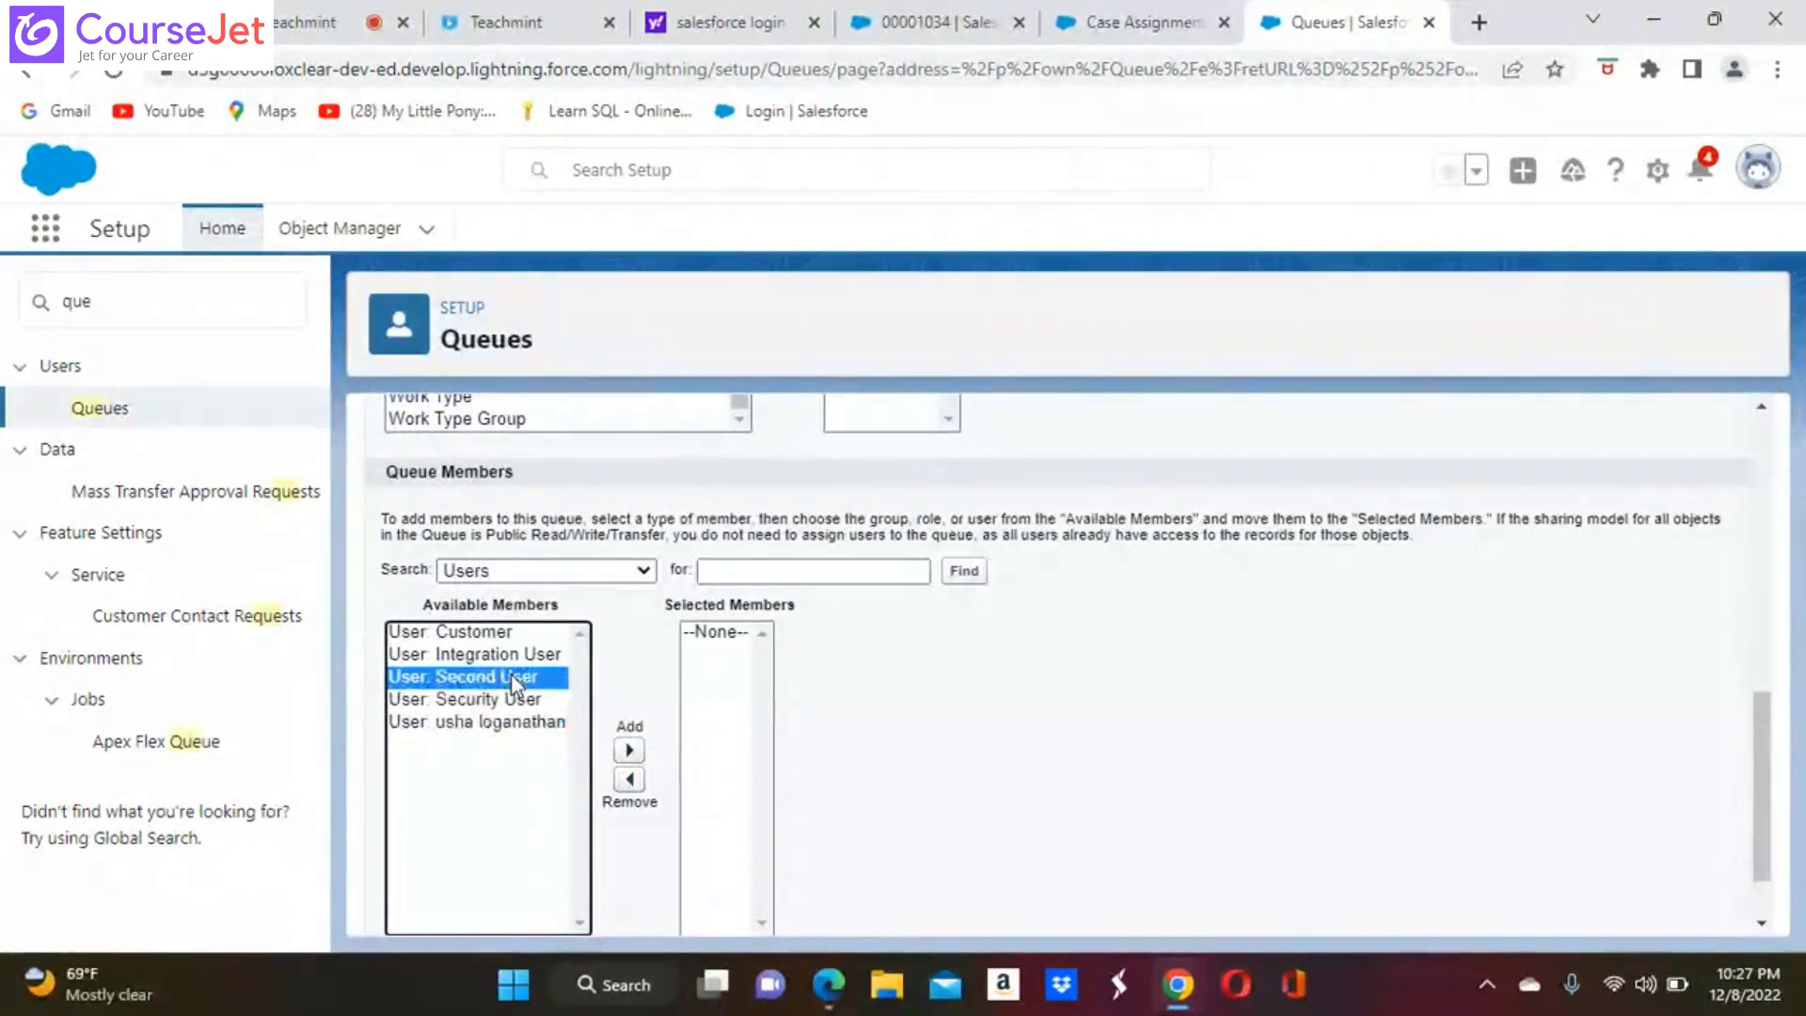
{"action": "left_click", "coordinate": [629, 750]}
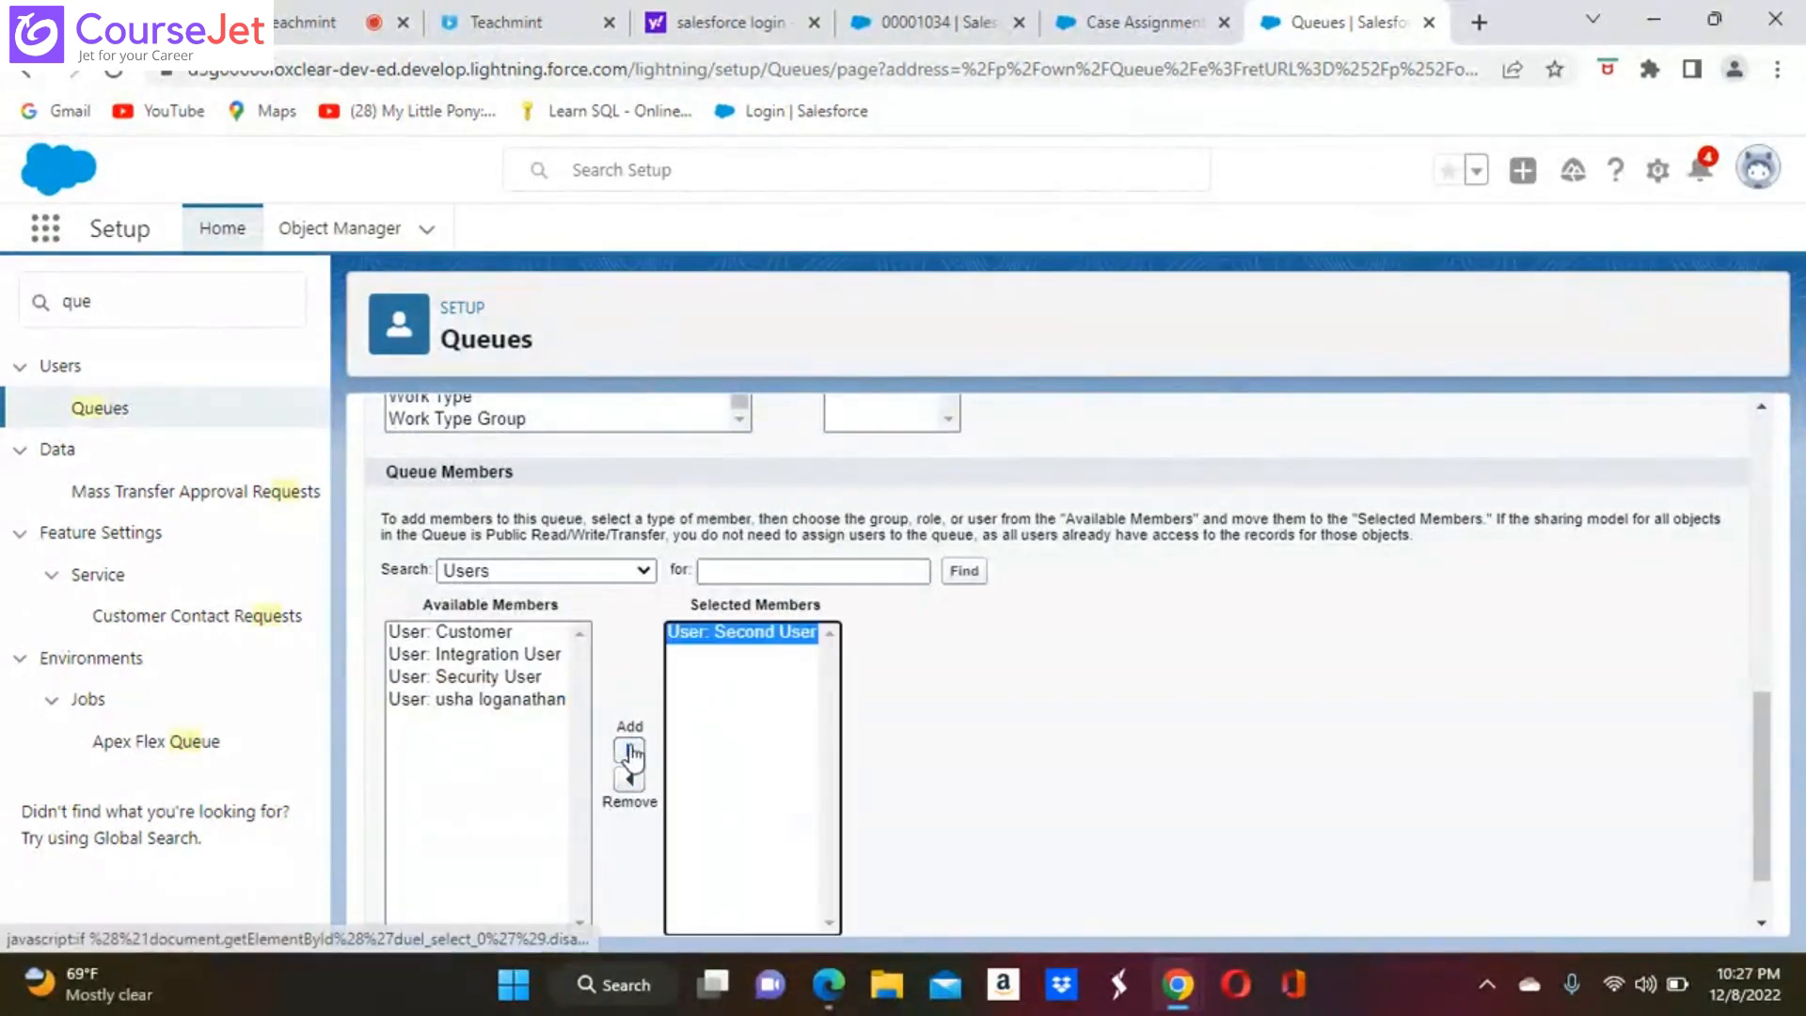
{"action": "scroll", "coordinate": [1112, 835], "scroll_direction": "down", "scroll_amount": 1}
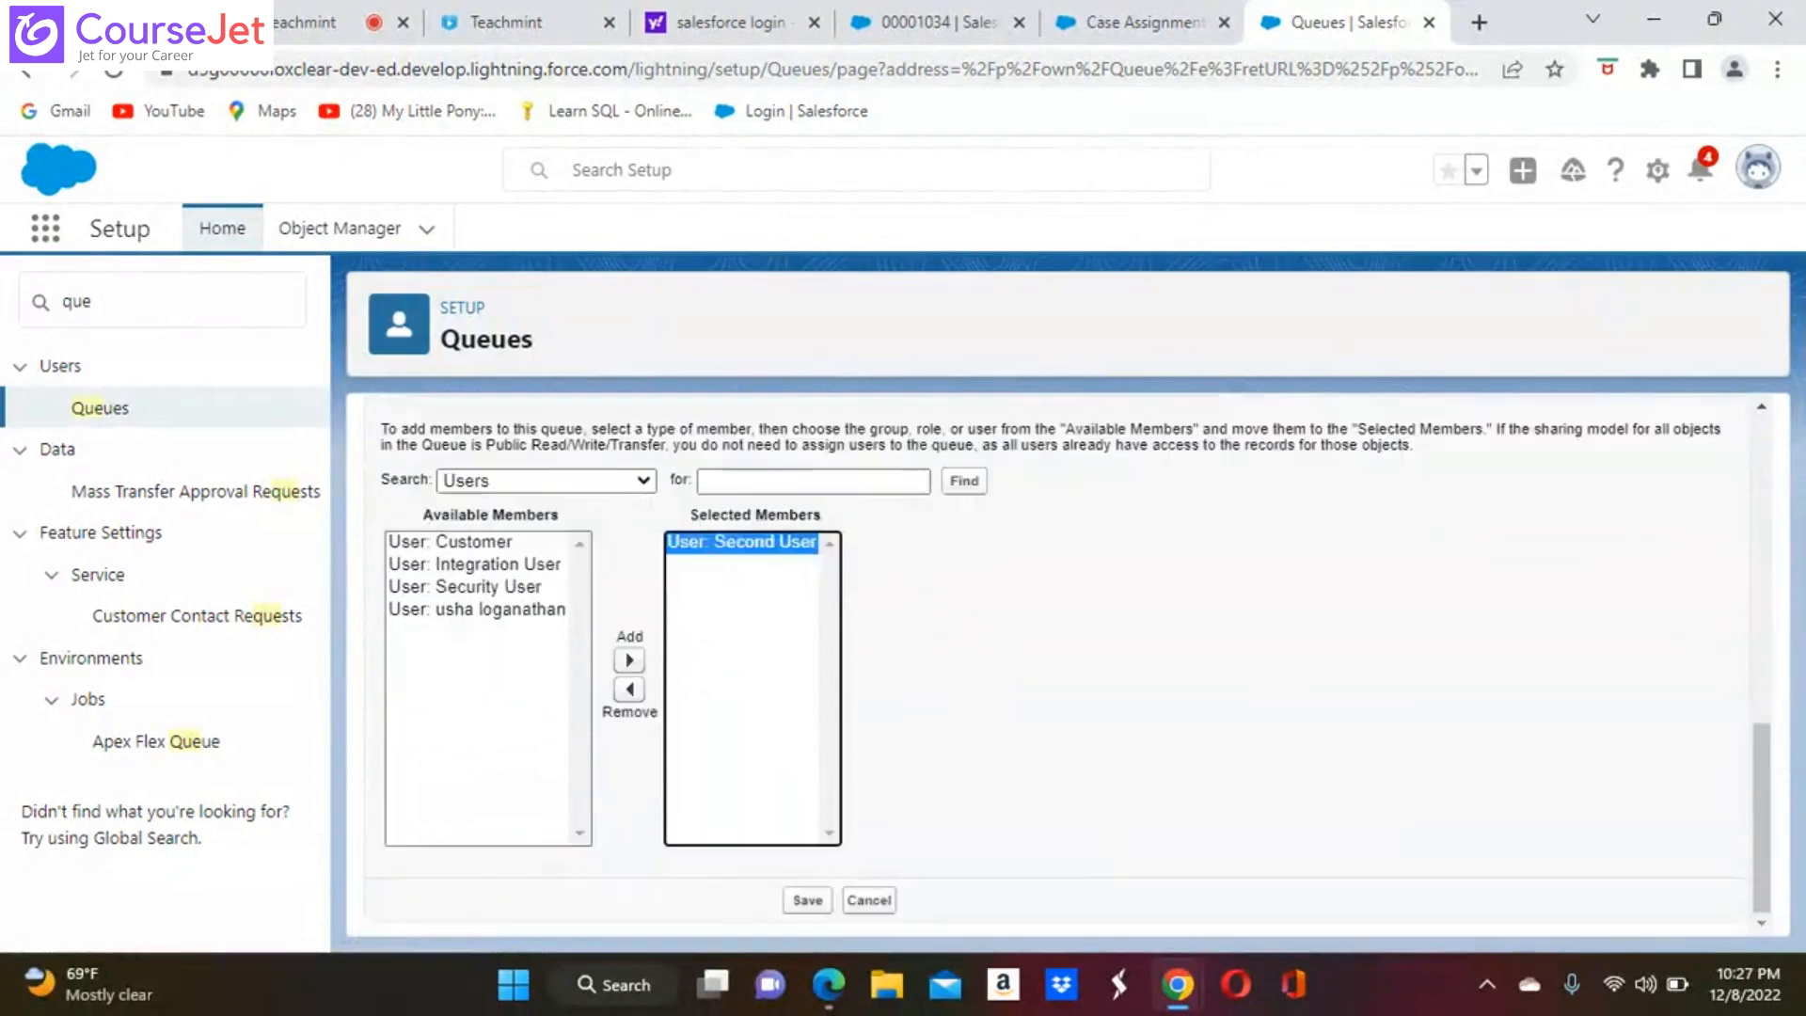
{"action": "left_click", "coordinate": [805, 902]}
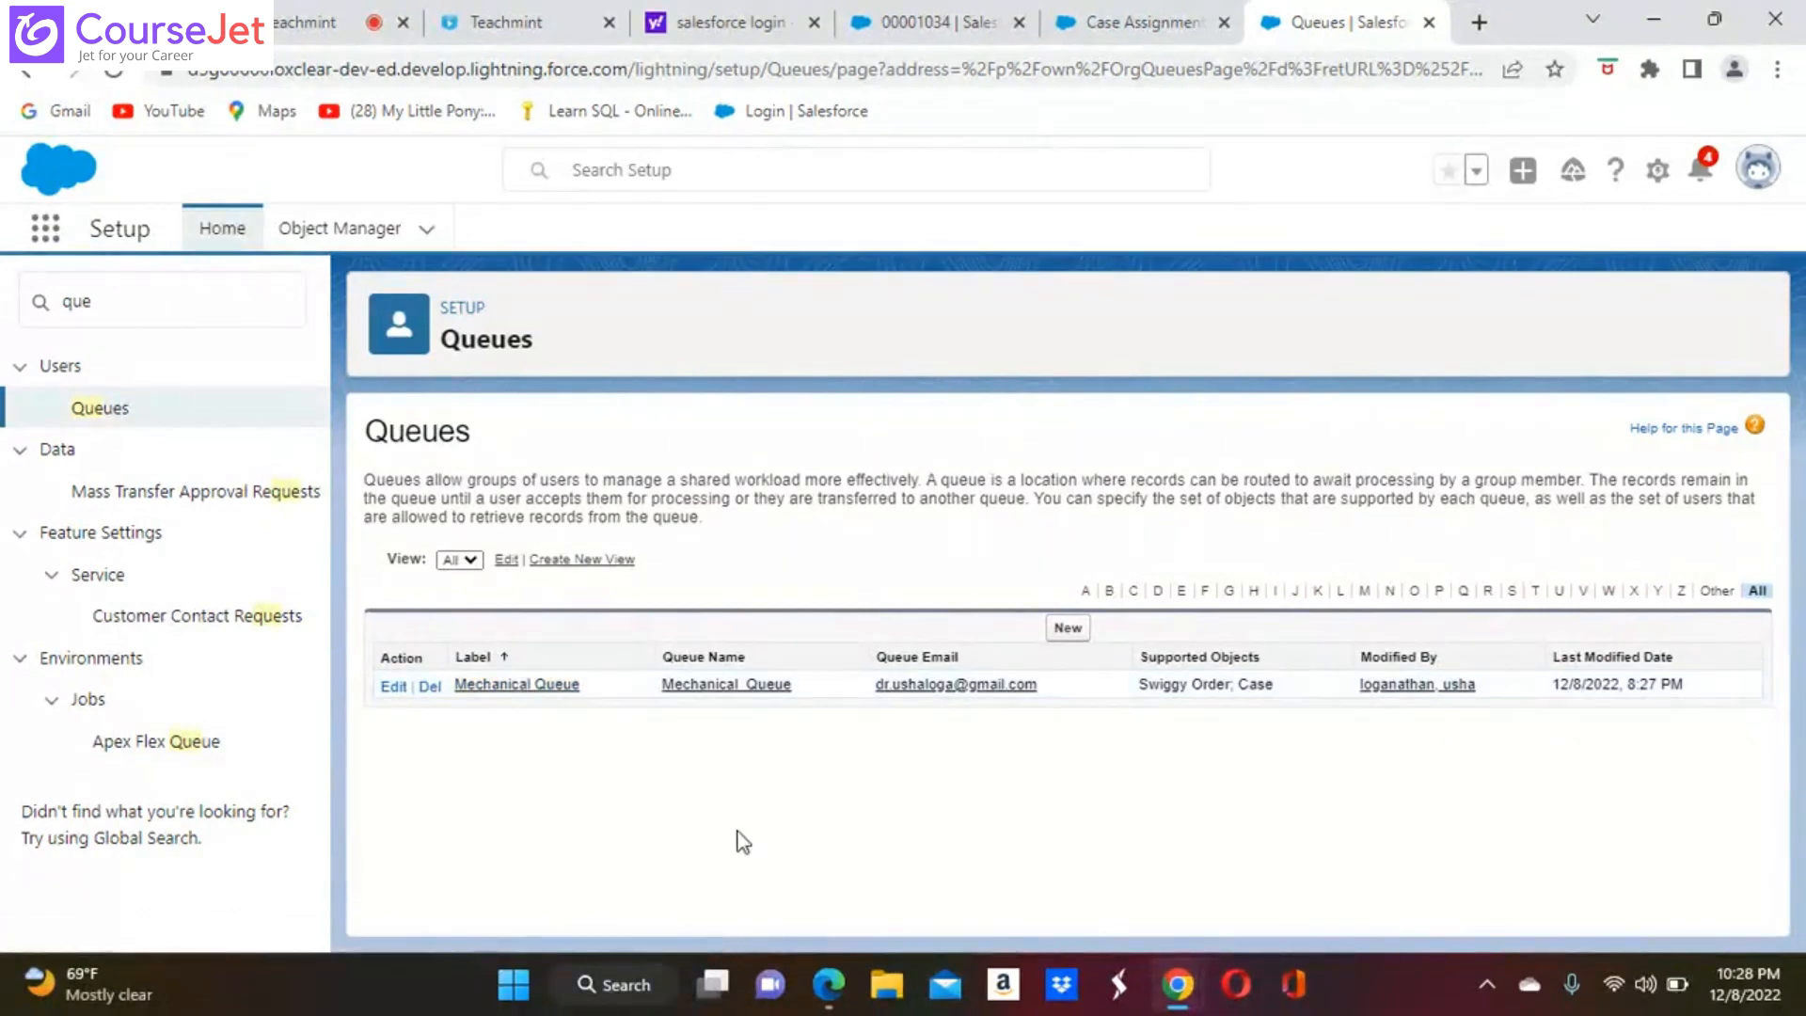
Return to the unsaved case assignment rule entry and assign its cases to the queue Mechanical Queue
{"action": "mouse_move", "coordinate": [1178, 984]}
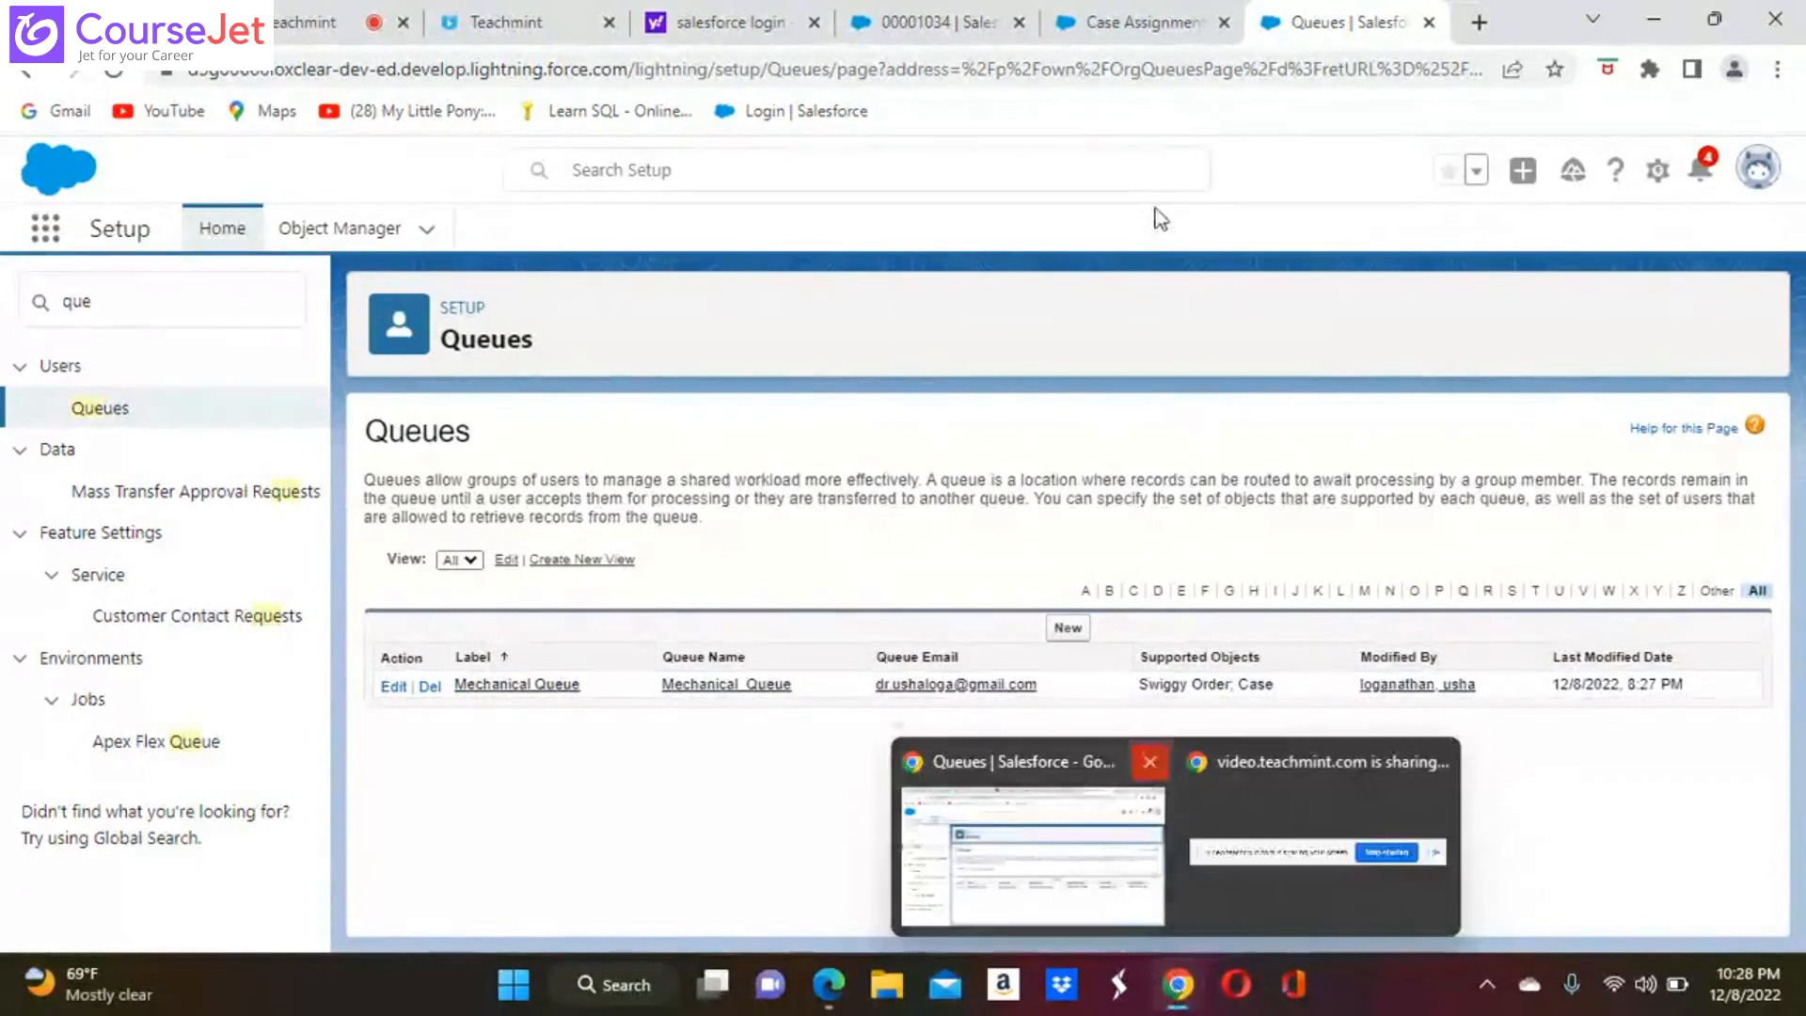
{"action": "left_click", "coordinate": [1139, 21]}
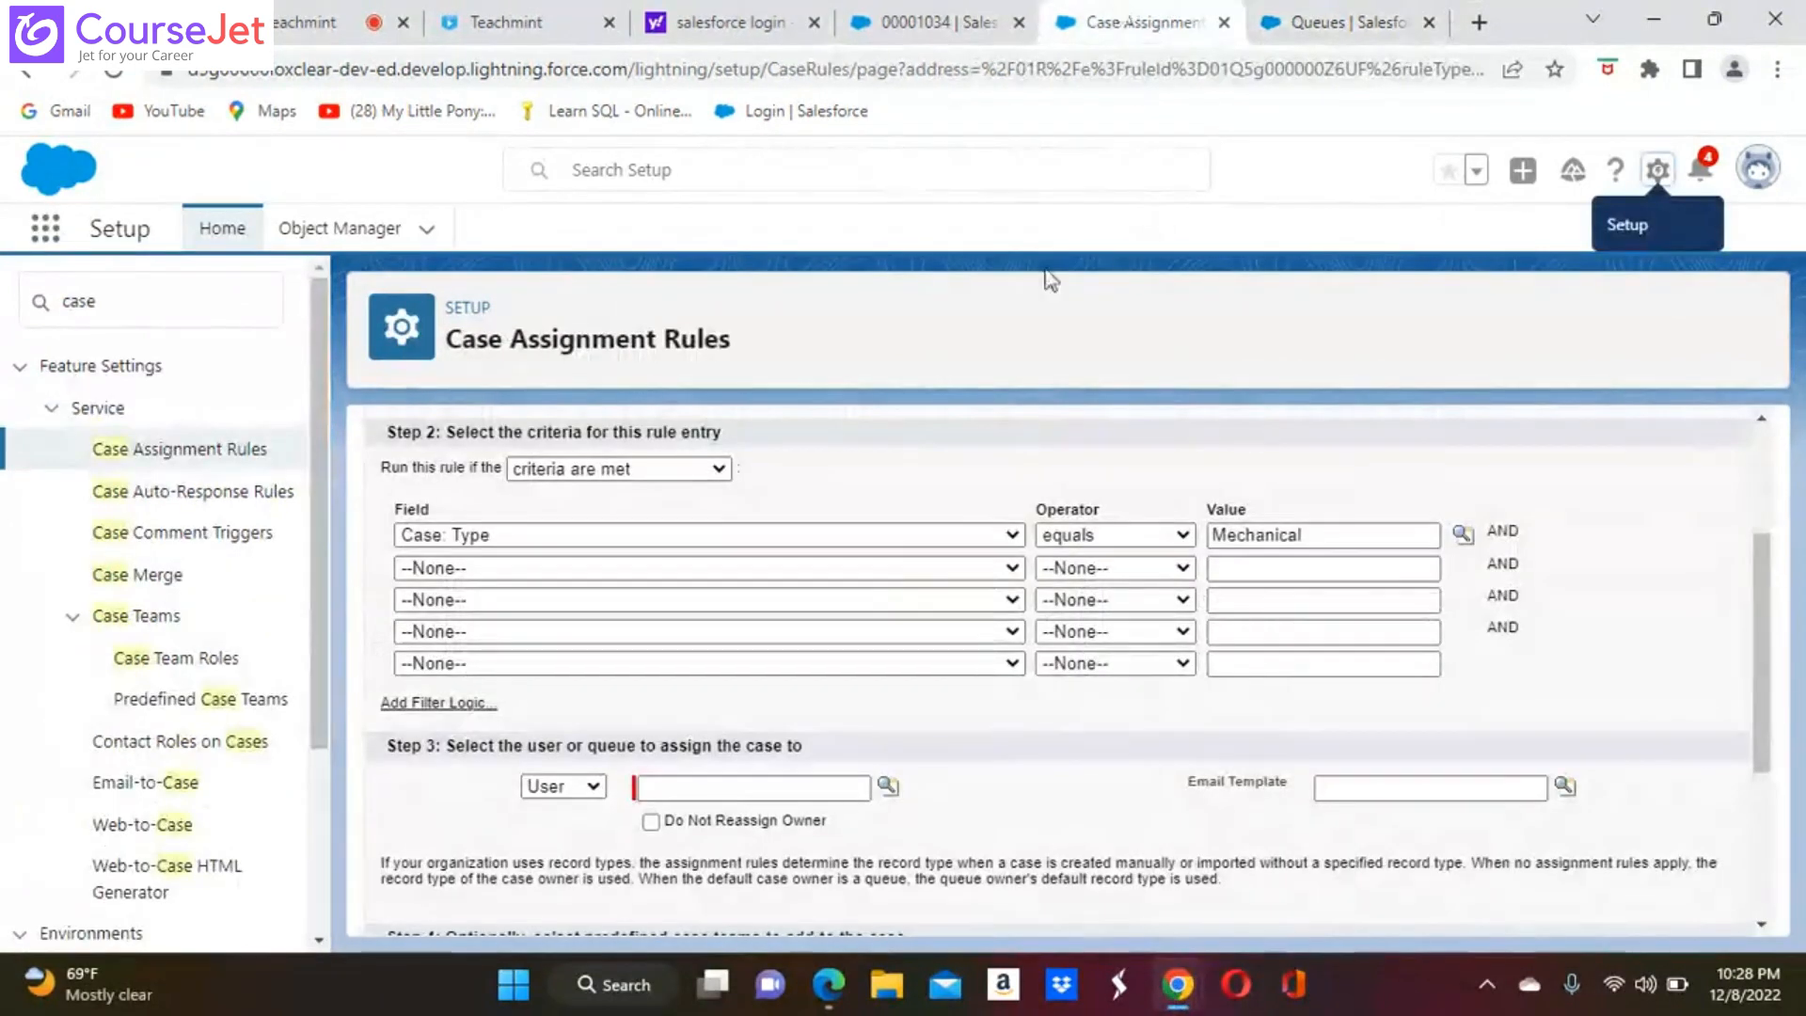
{"action": "left_click", "coordinate": [597, 787]}
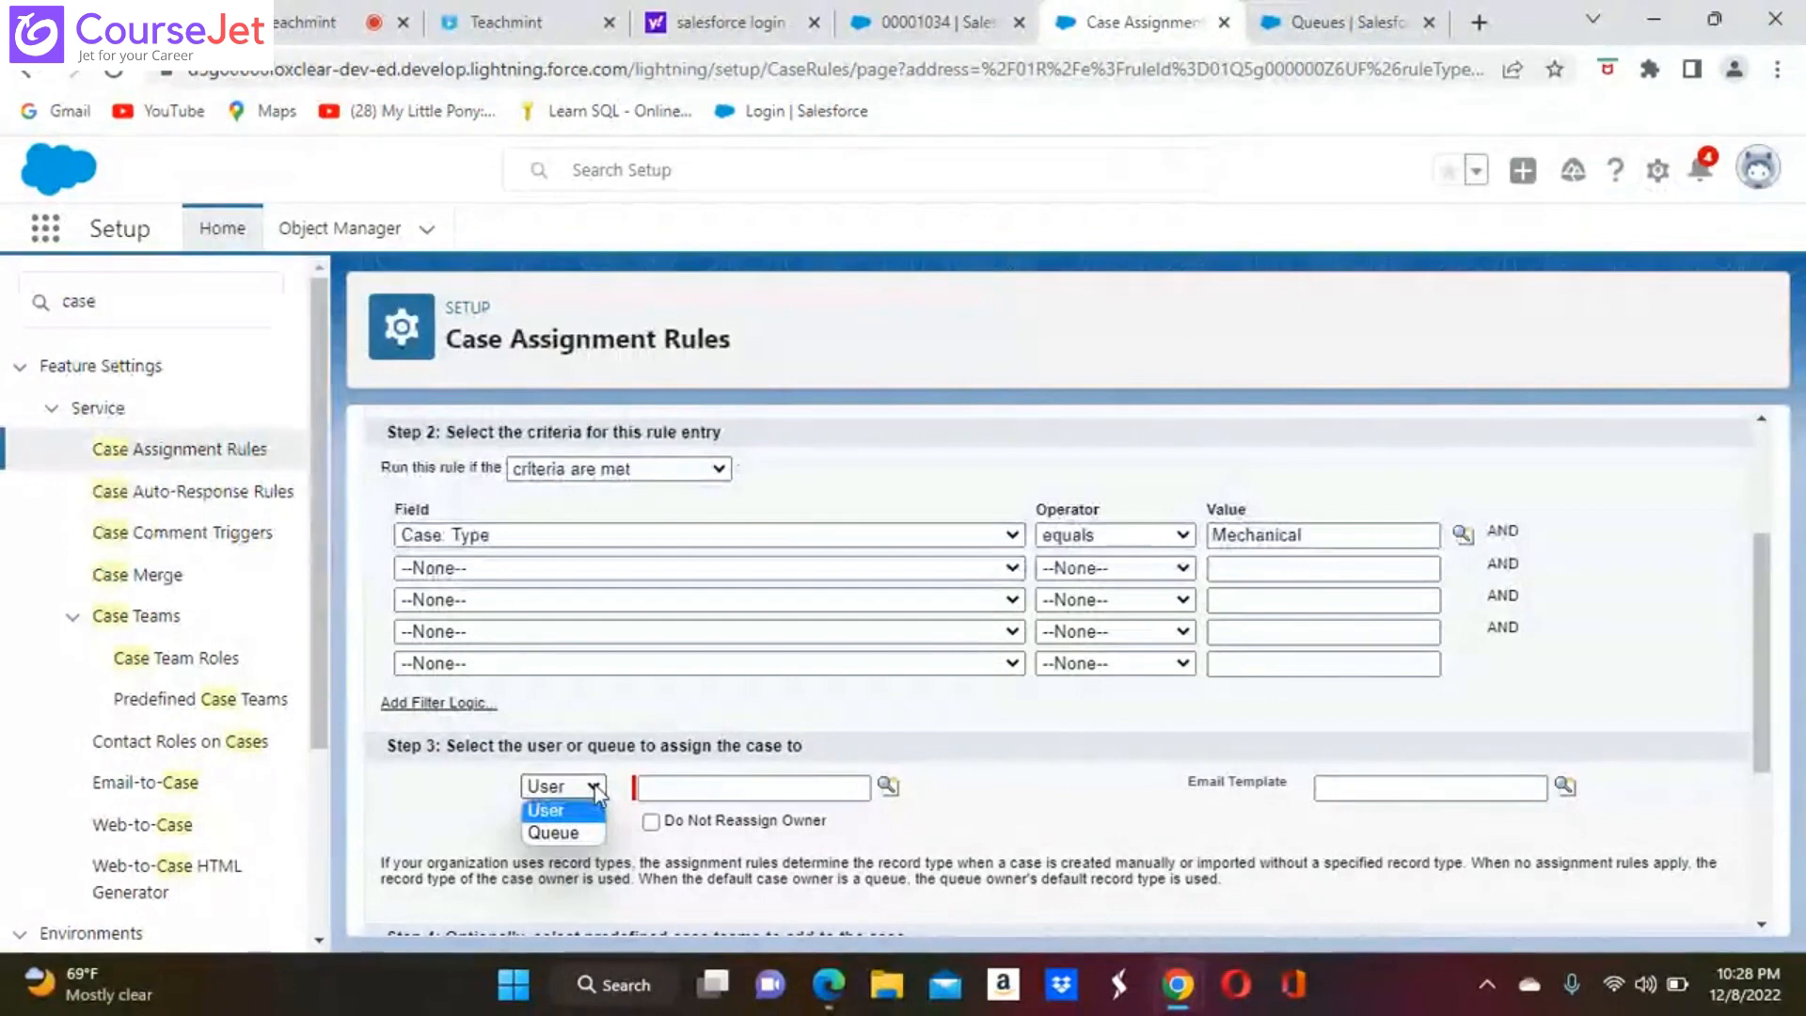
{"action": "left_click", "coordinate": [555, 833]}
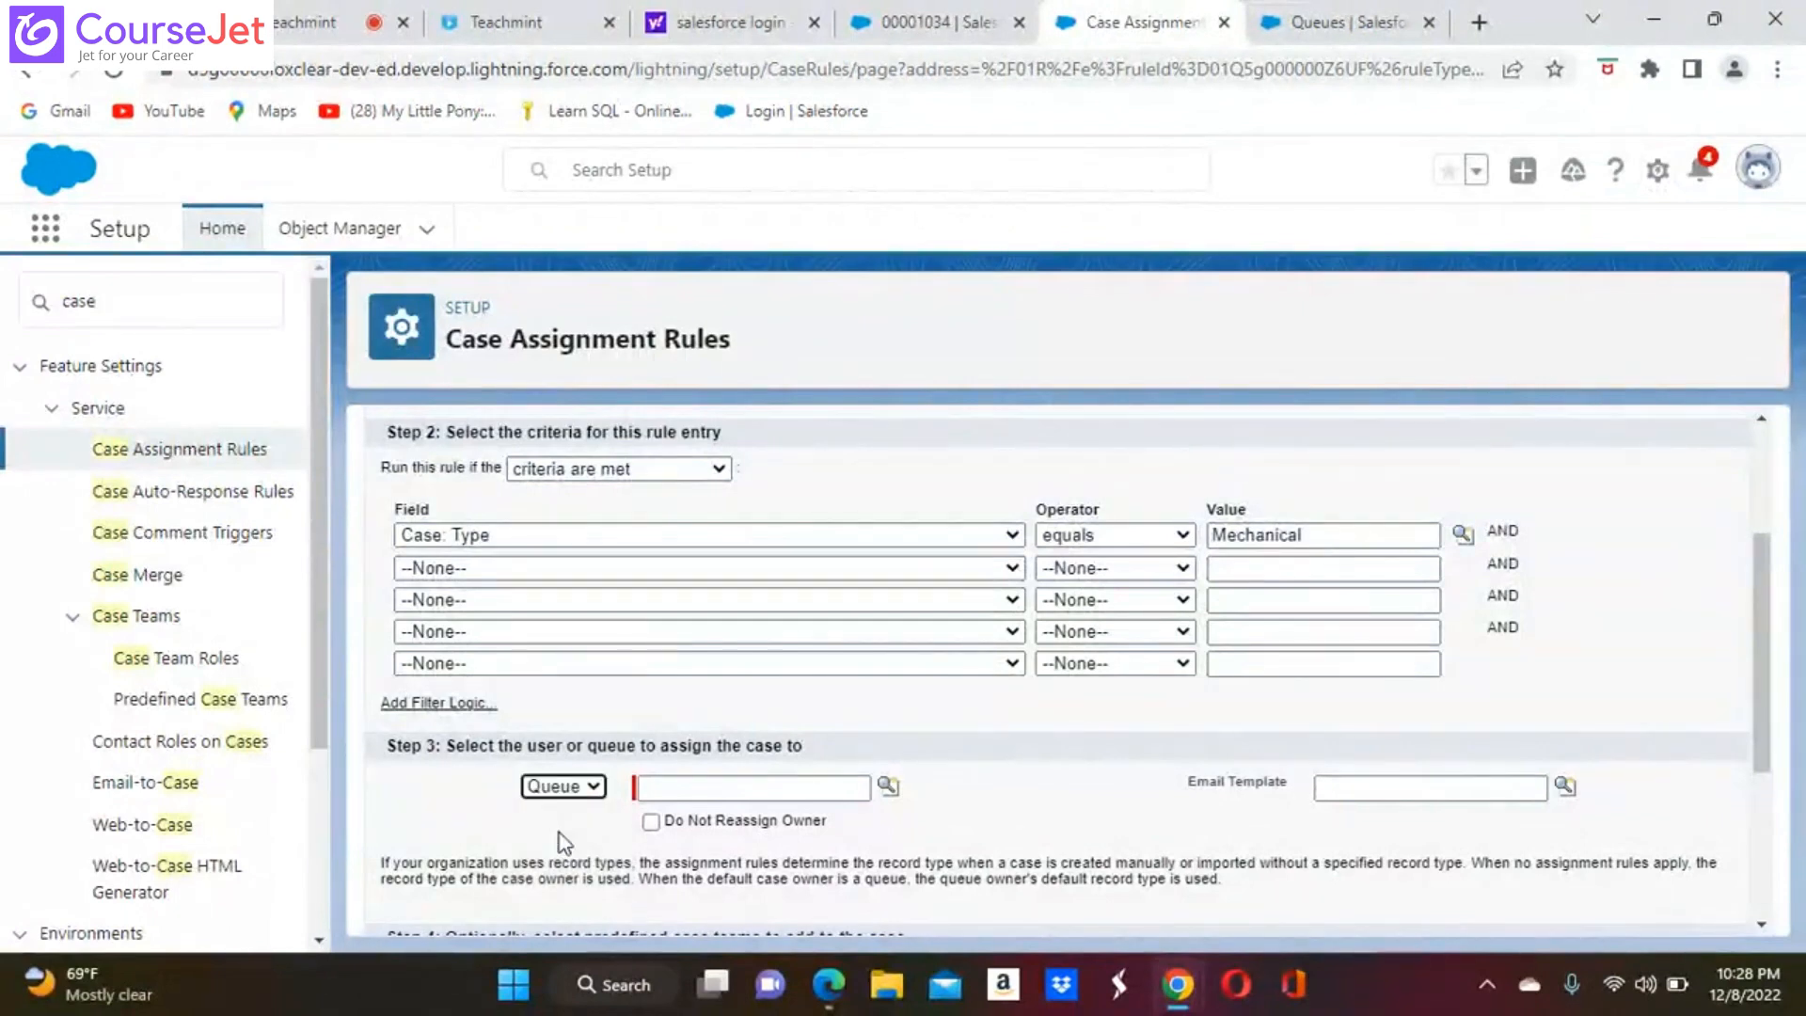
{"action": "left_click", "coordinate": [890, 785]}
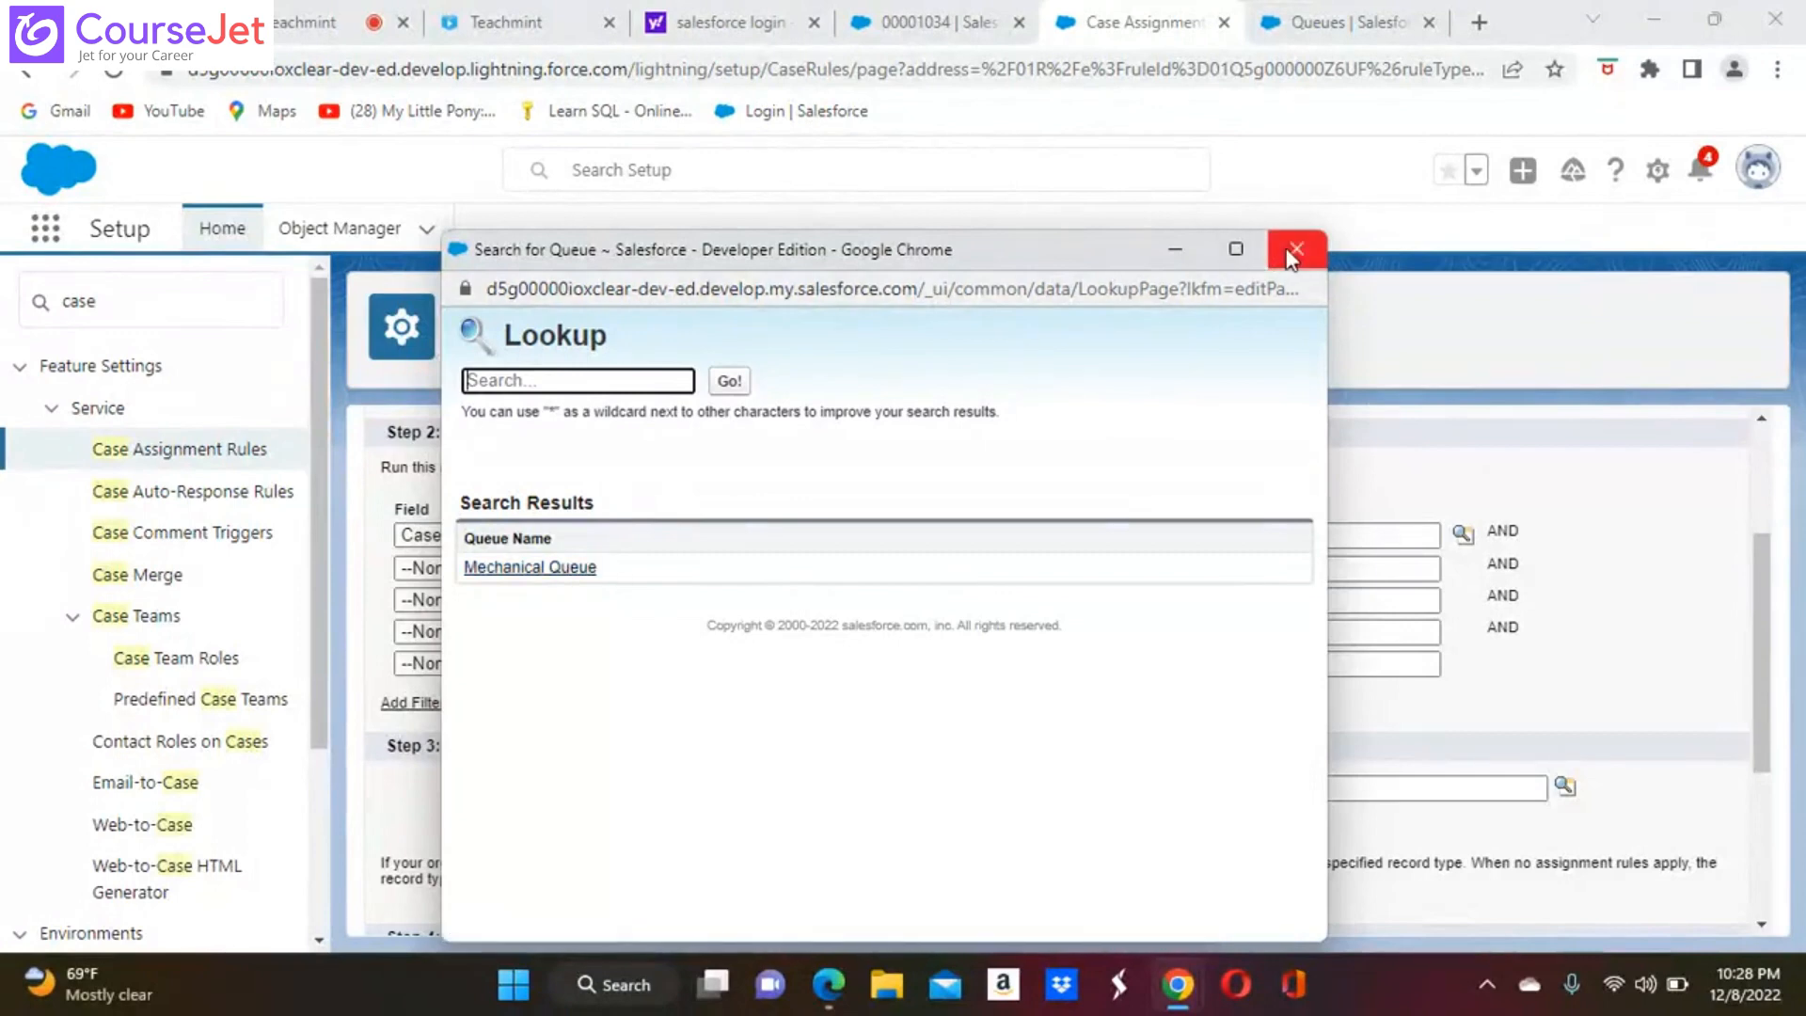
{"action": "left_click", "coordinate": [567, 568]}
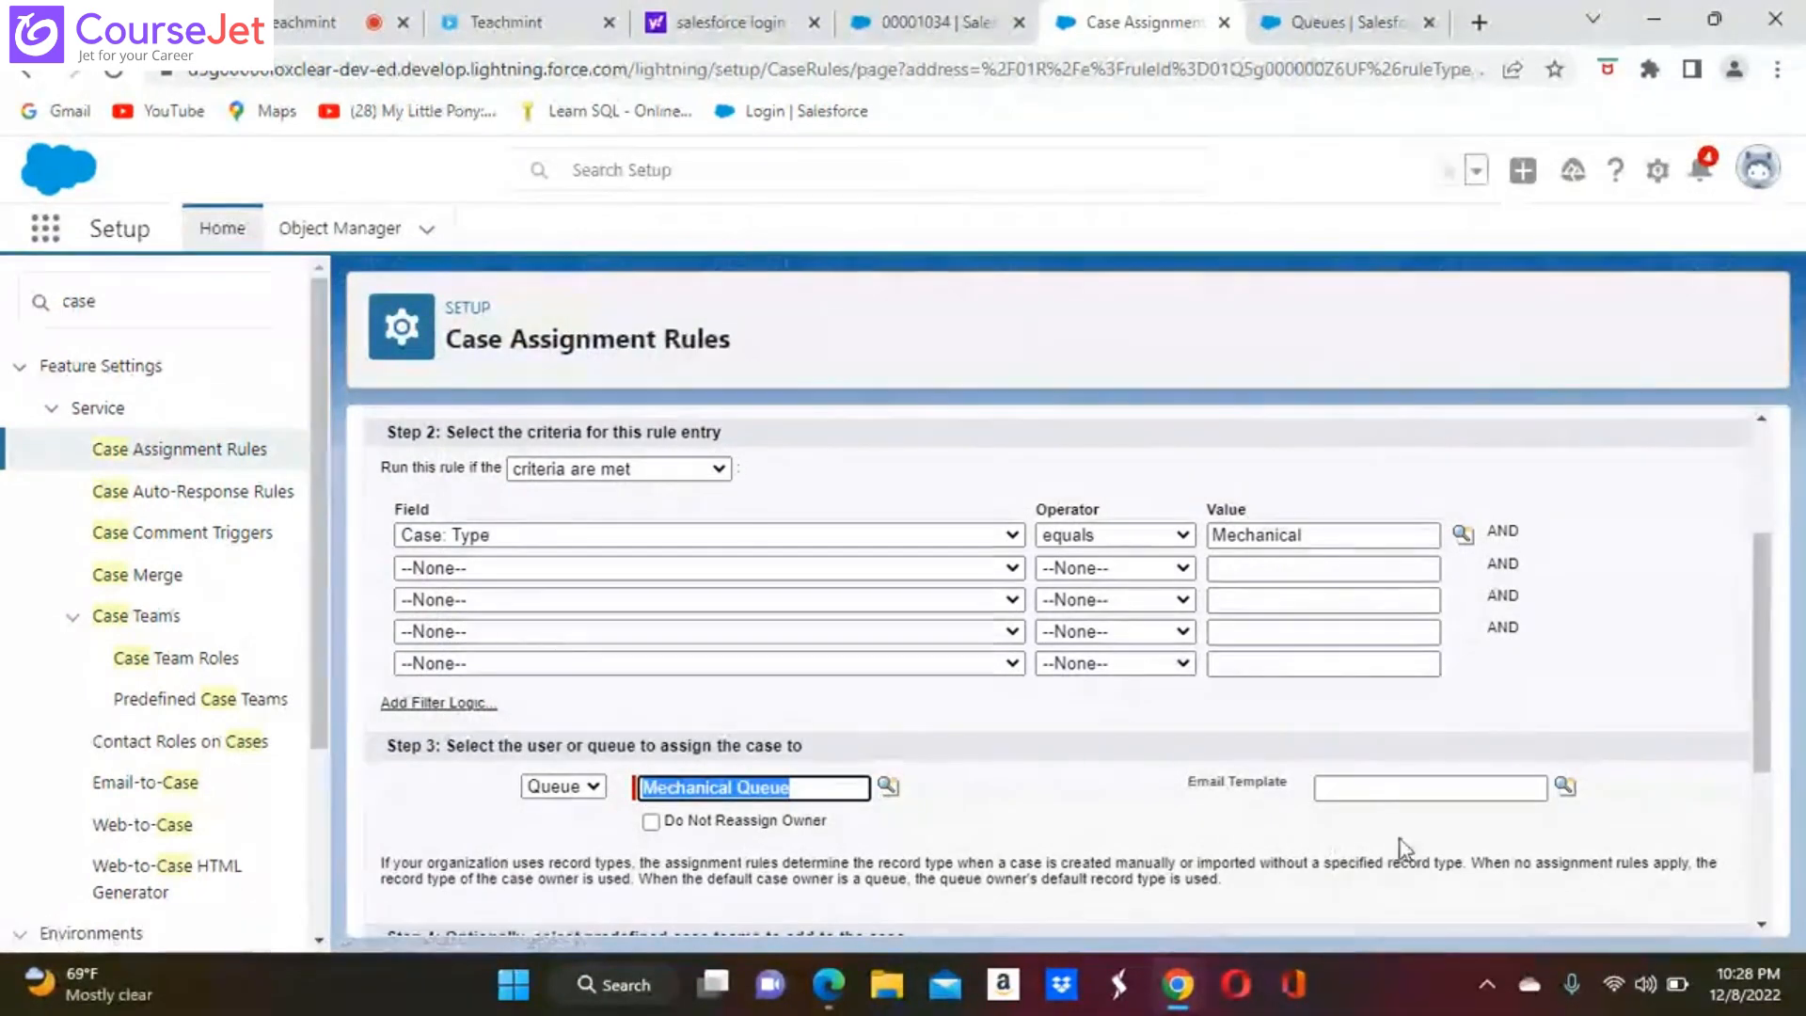
Choose Support: Case Assignment Notification as the rule entry's email template and save the entry
{"action": "left_click", "coordinate": [1565, 786]}
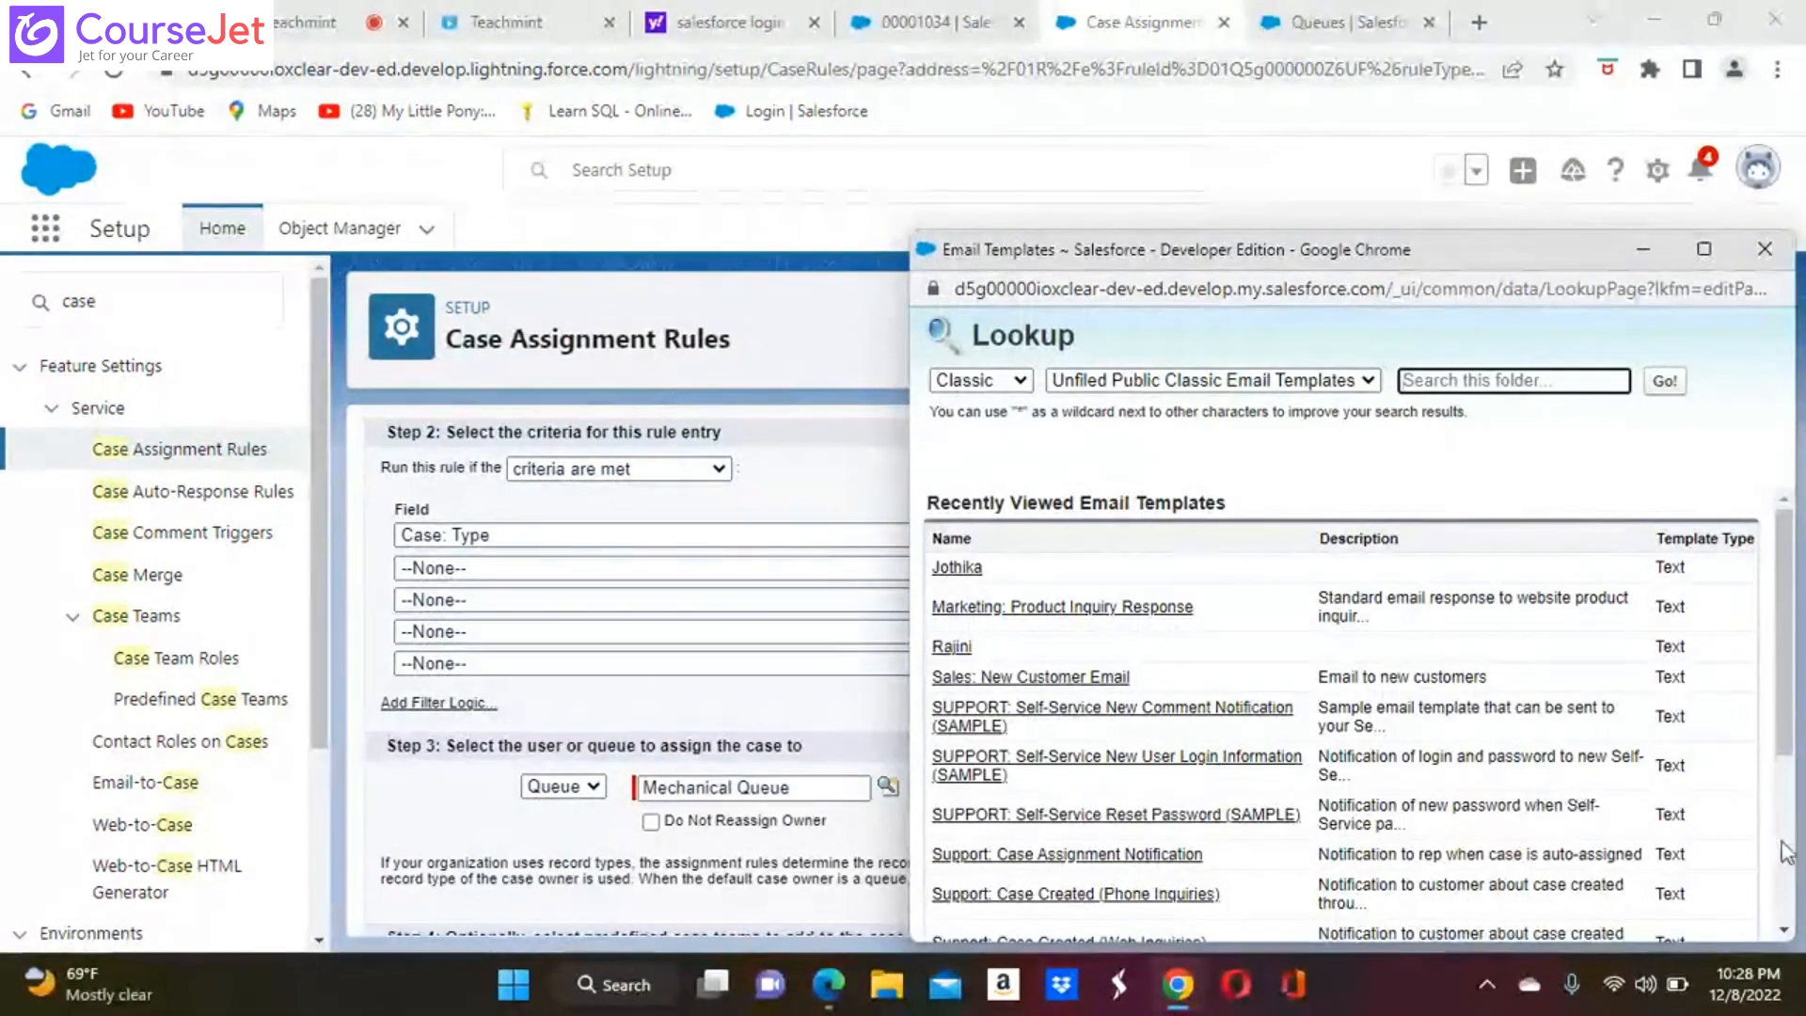
{"action": "left_click", "coordinate": [1784, 933]}
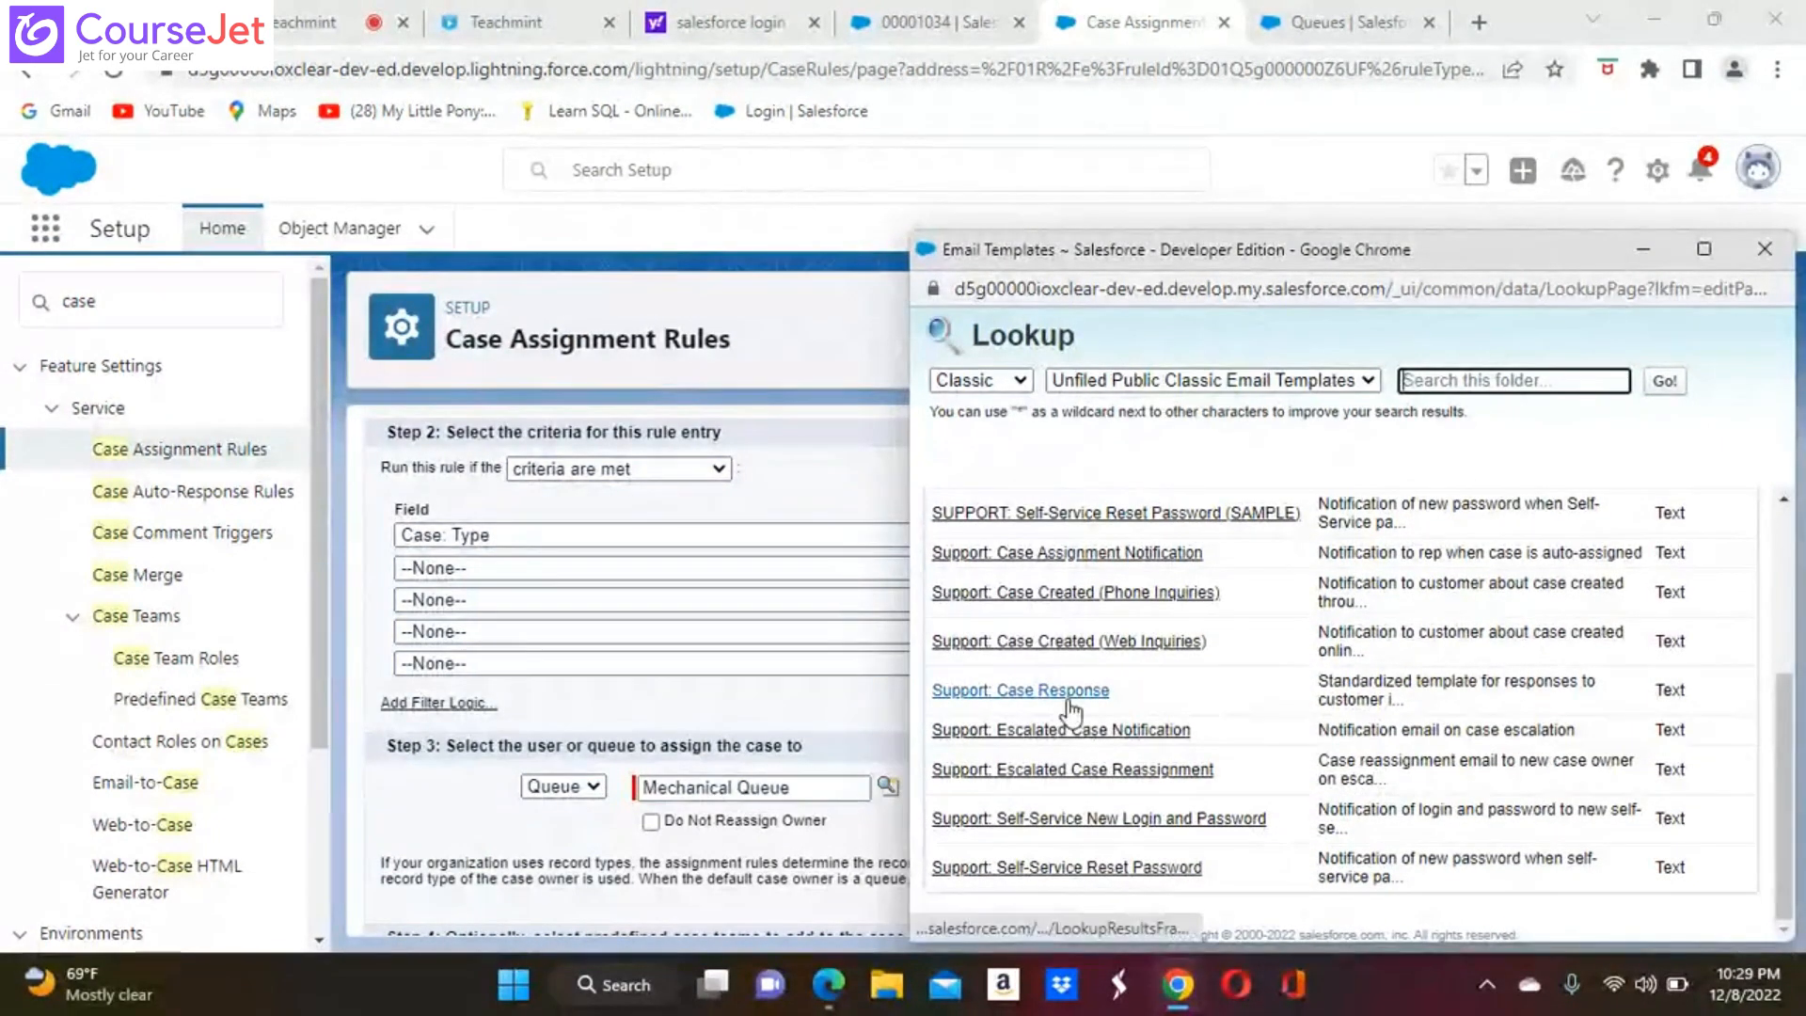
{"action": "left_click", "coordinate": [1108, 554]}
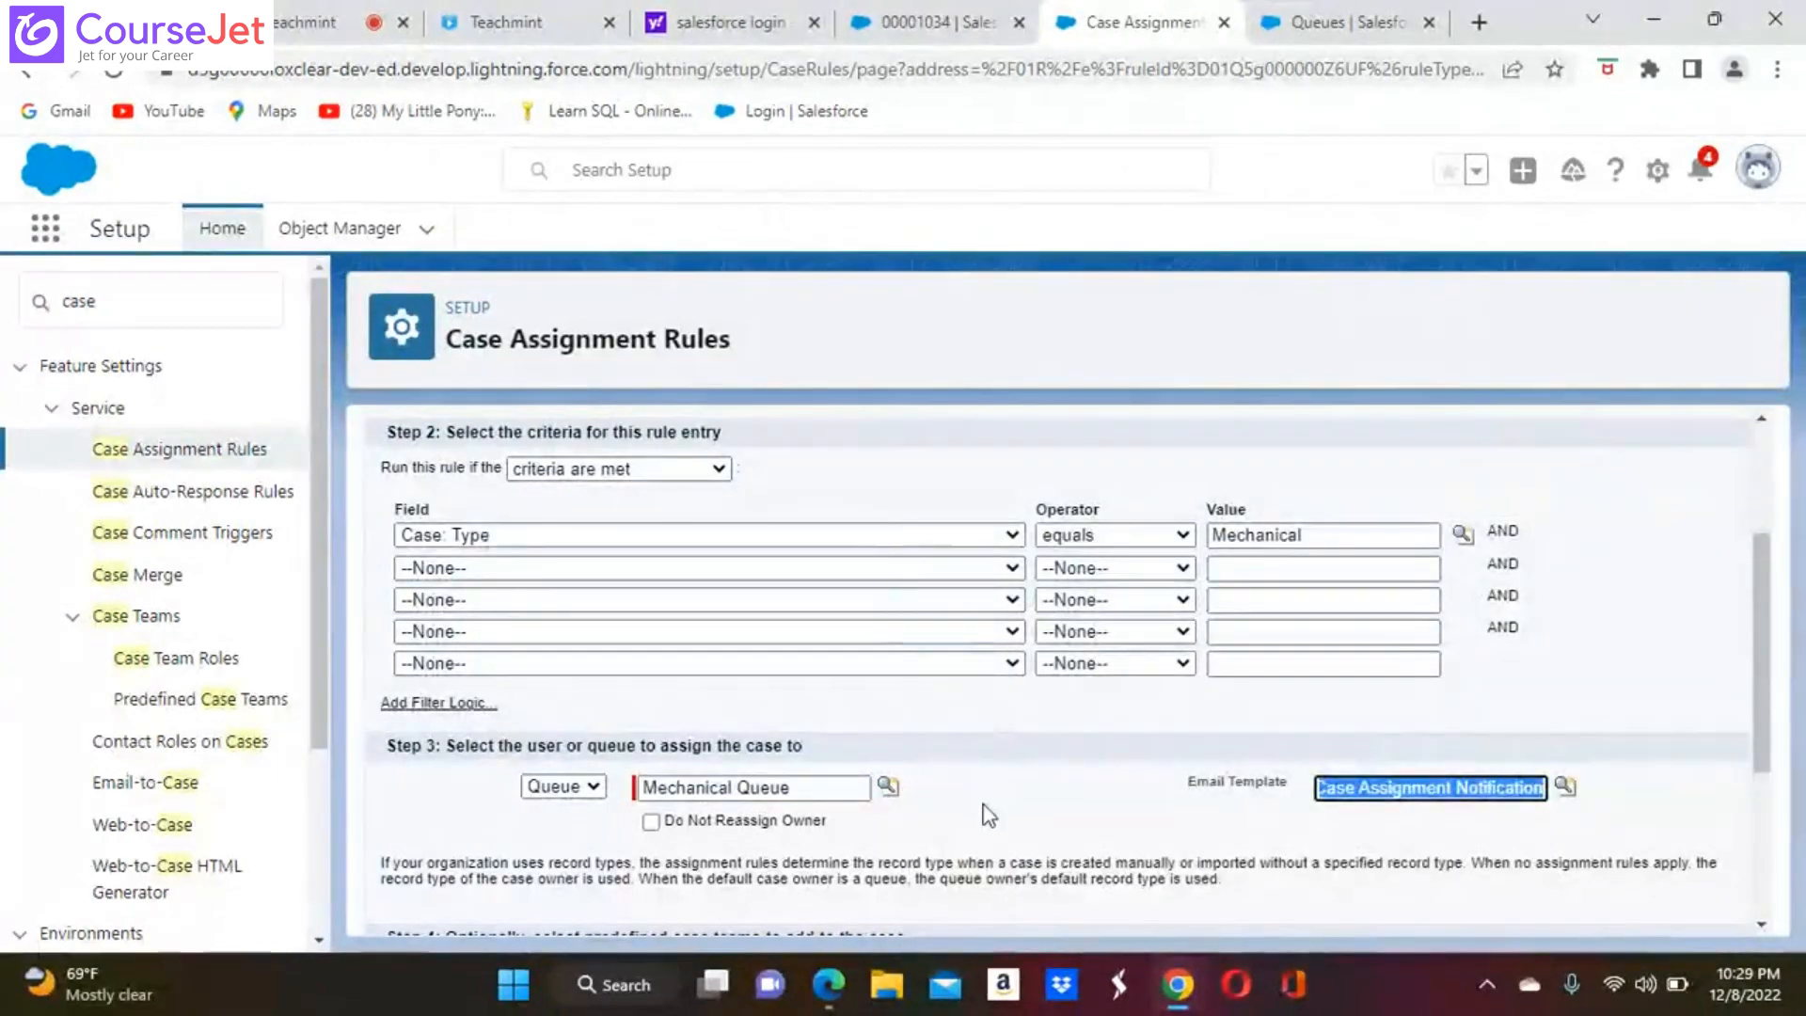
{"action": "scroll", "coordinate": [1096, 566], "scroll_direction": "down", "scroll_amount": 1}
{"action": "scroll", "coordinate": [1067, 677], "scroll_direction": "down", "scroll_amount": 3}
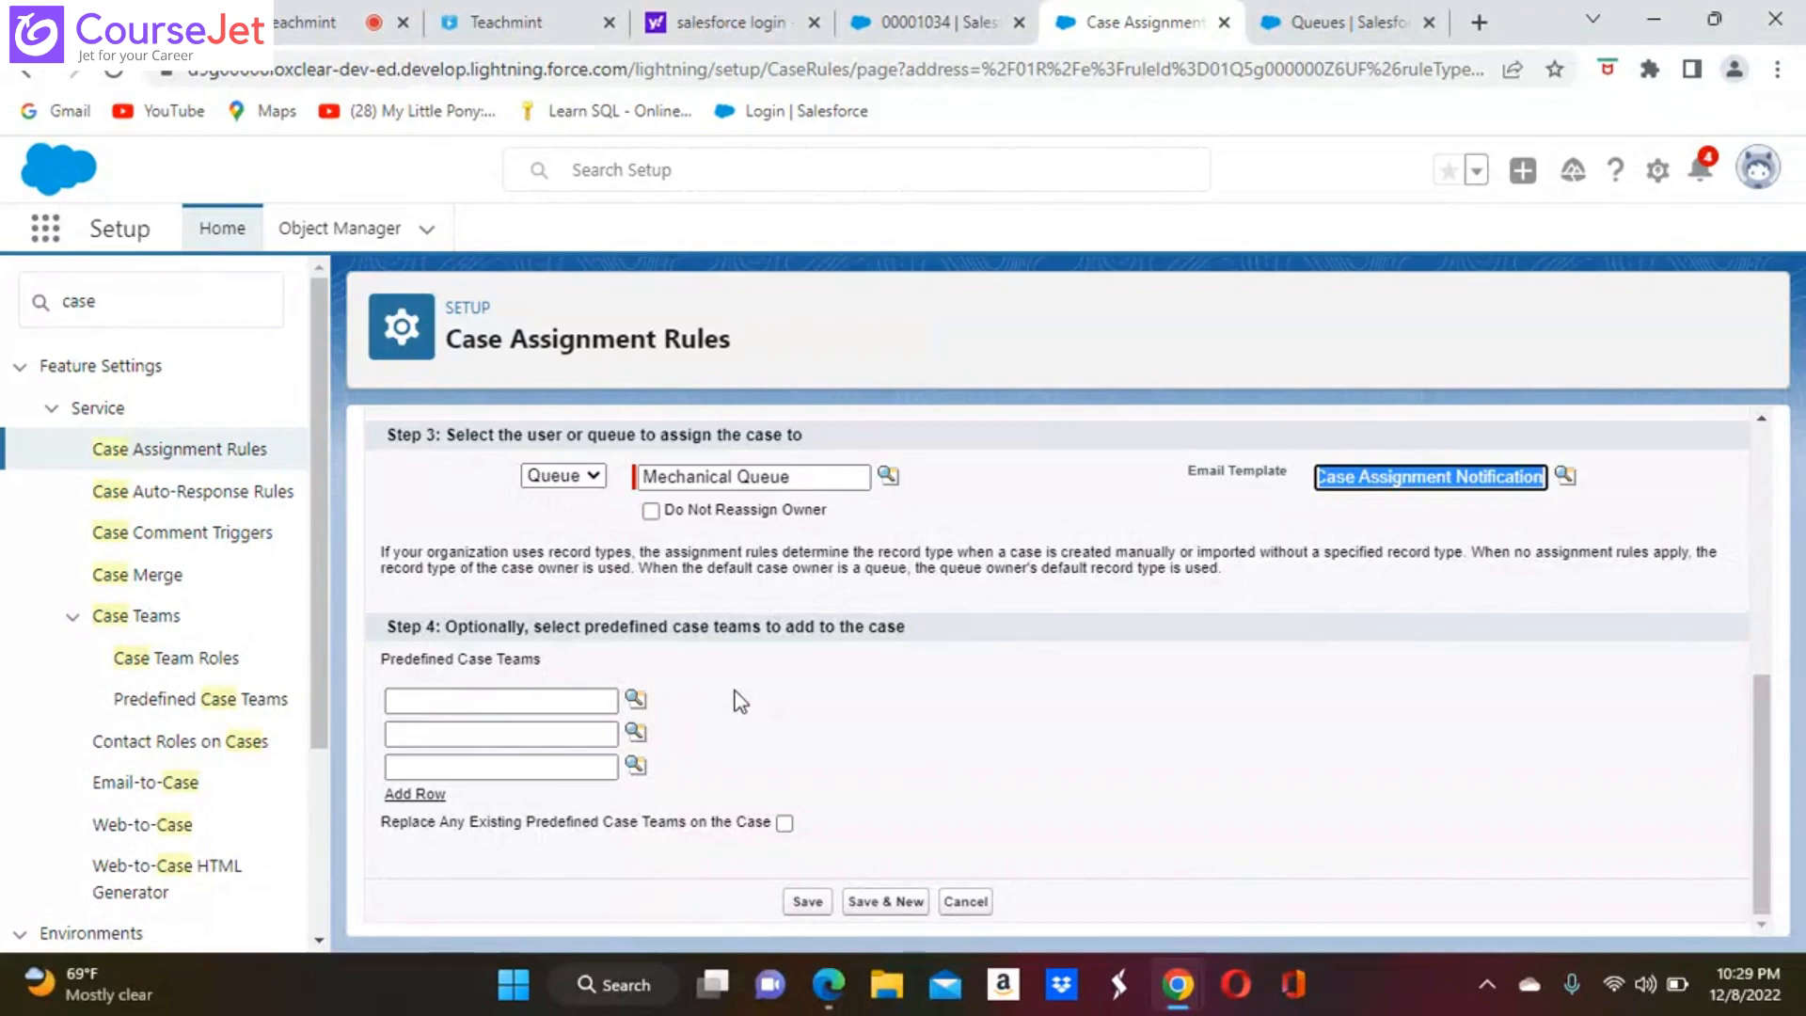
{"action": "left_click", "coordinate": [806, 904]}
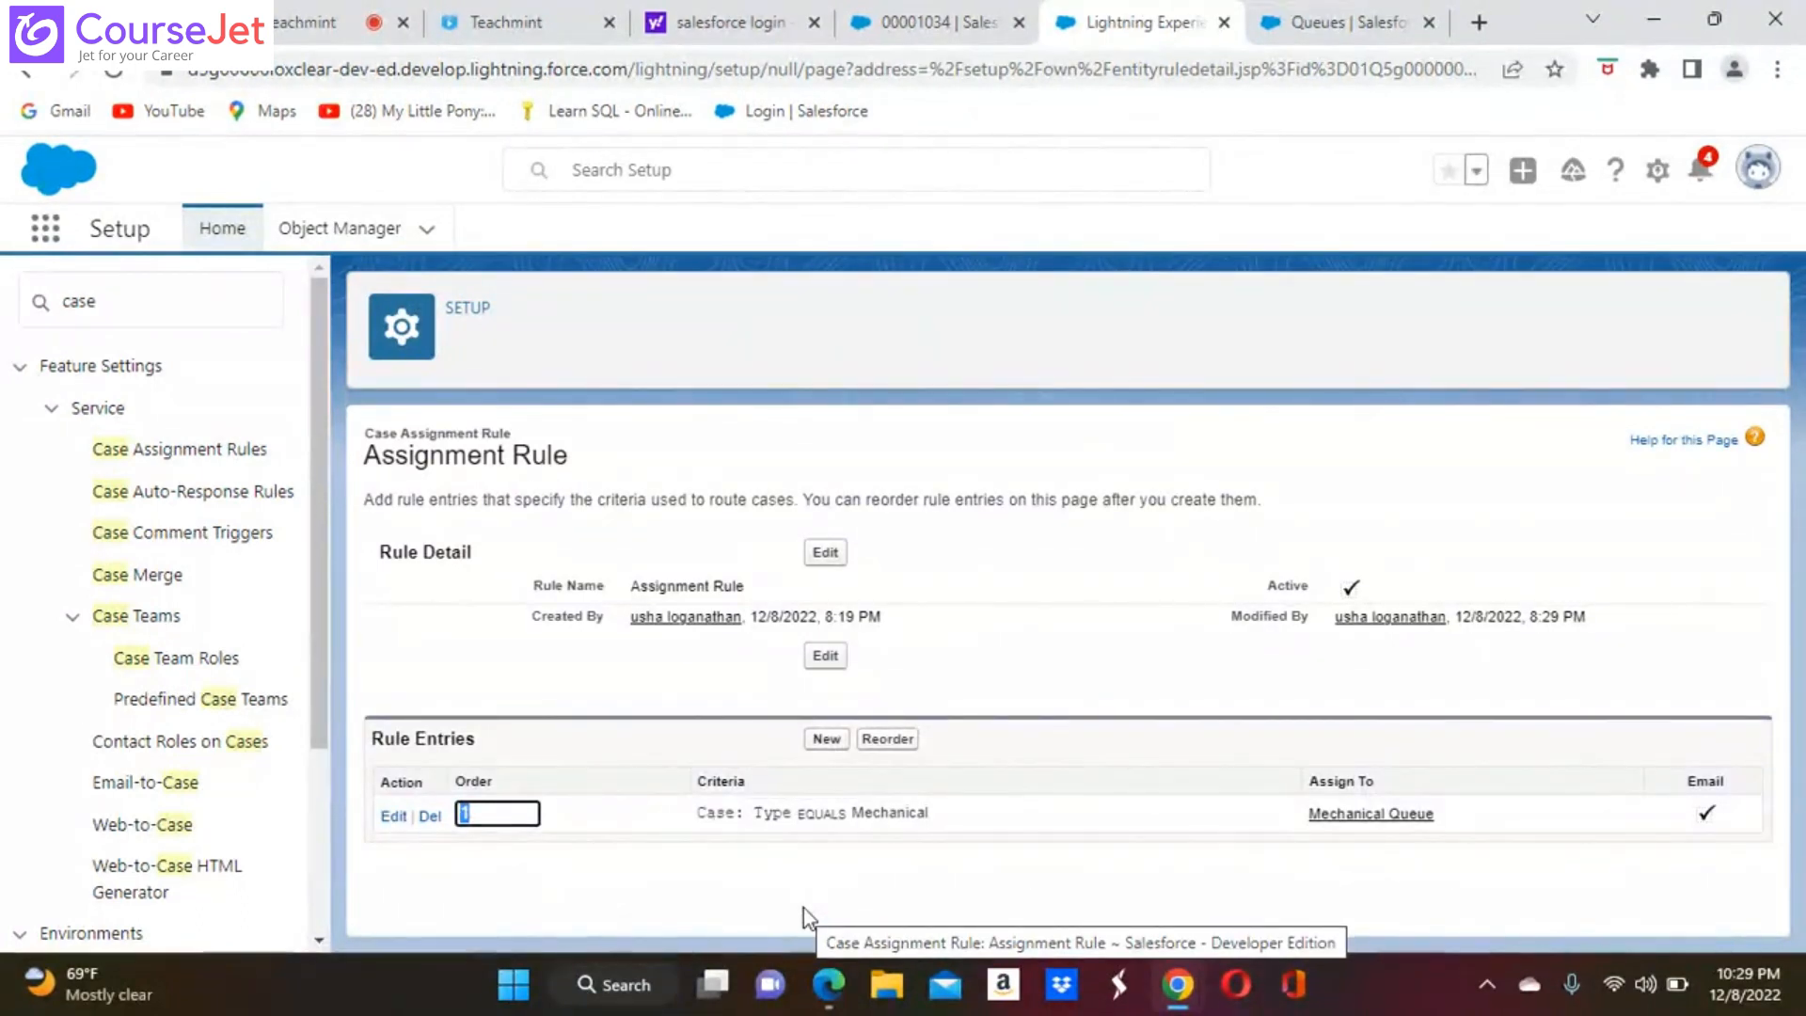
Start a new Customer Complaints case from the Cases list and set its case origin to Email
{"action": "left_click", "coordinate": [45, 227]}
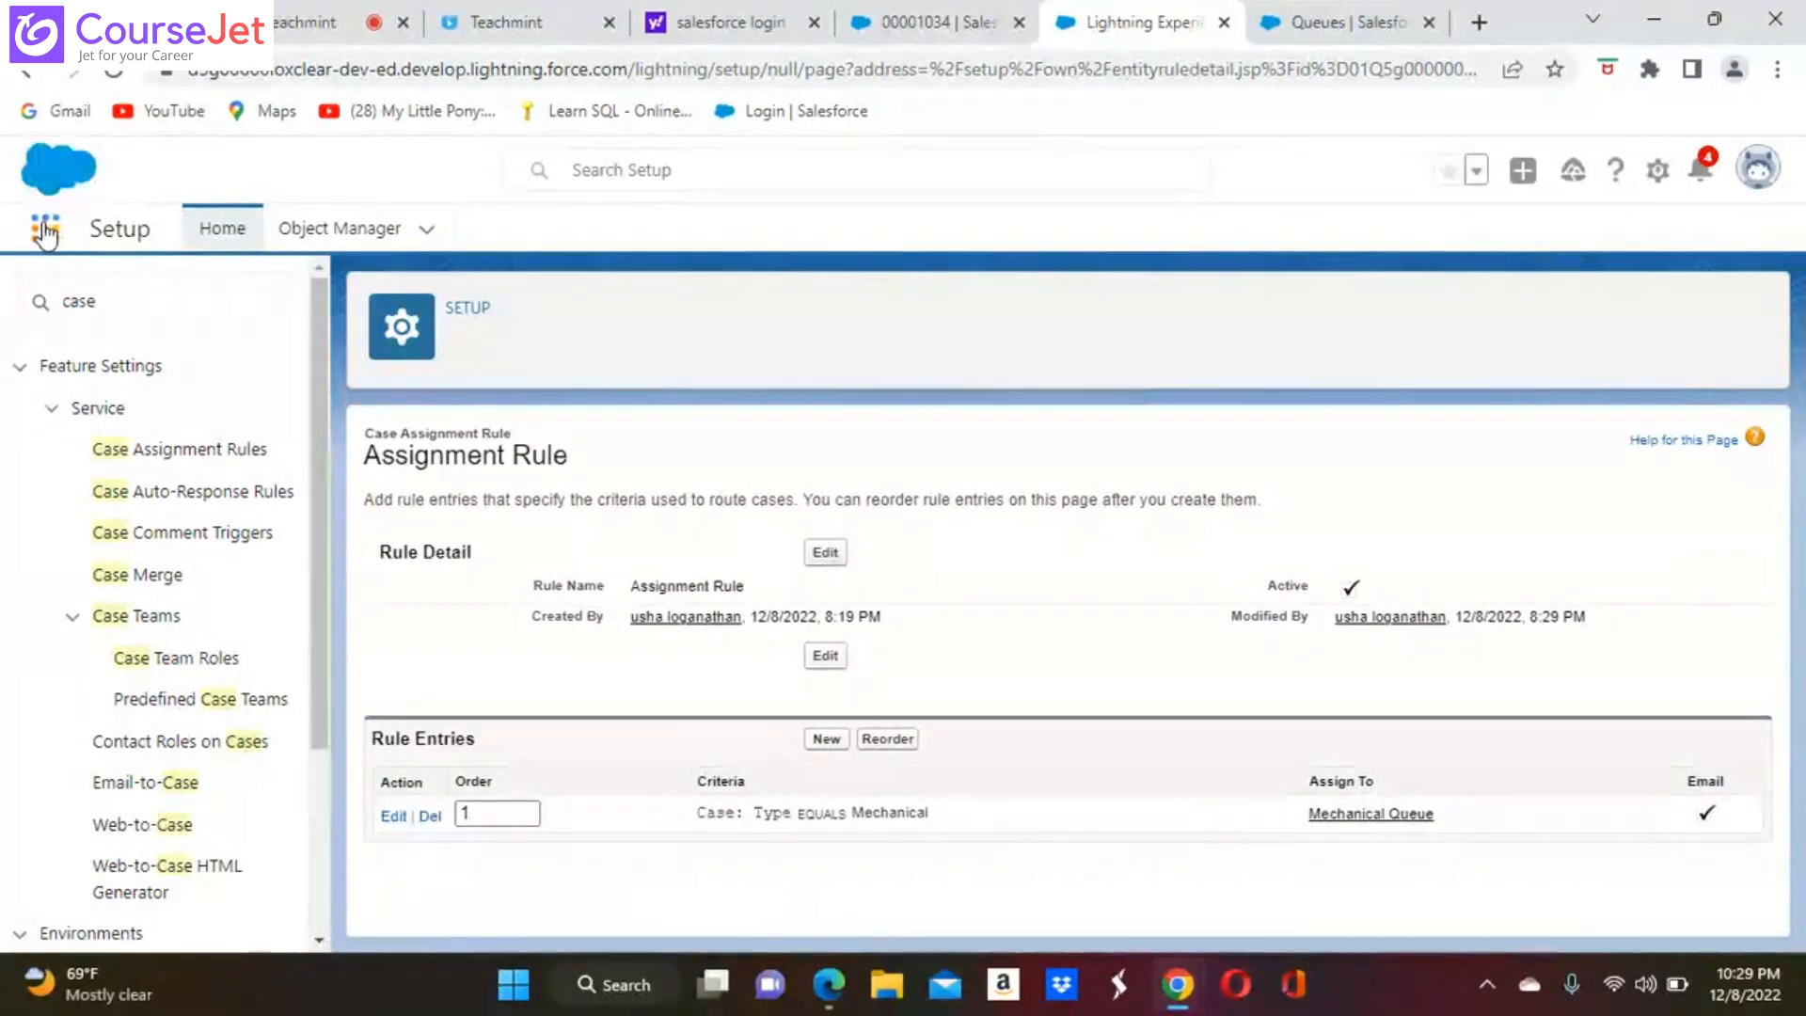
{"action": "type", "text": "case"}
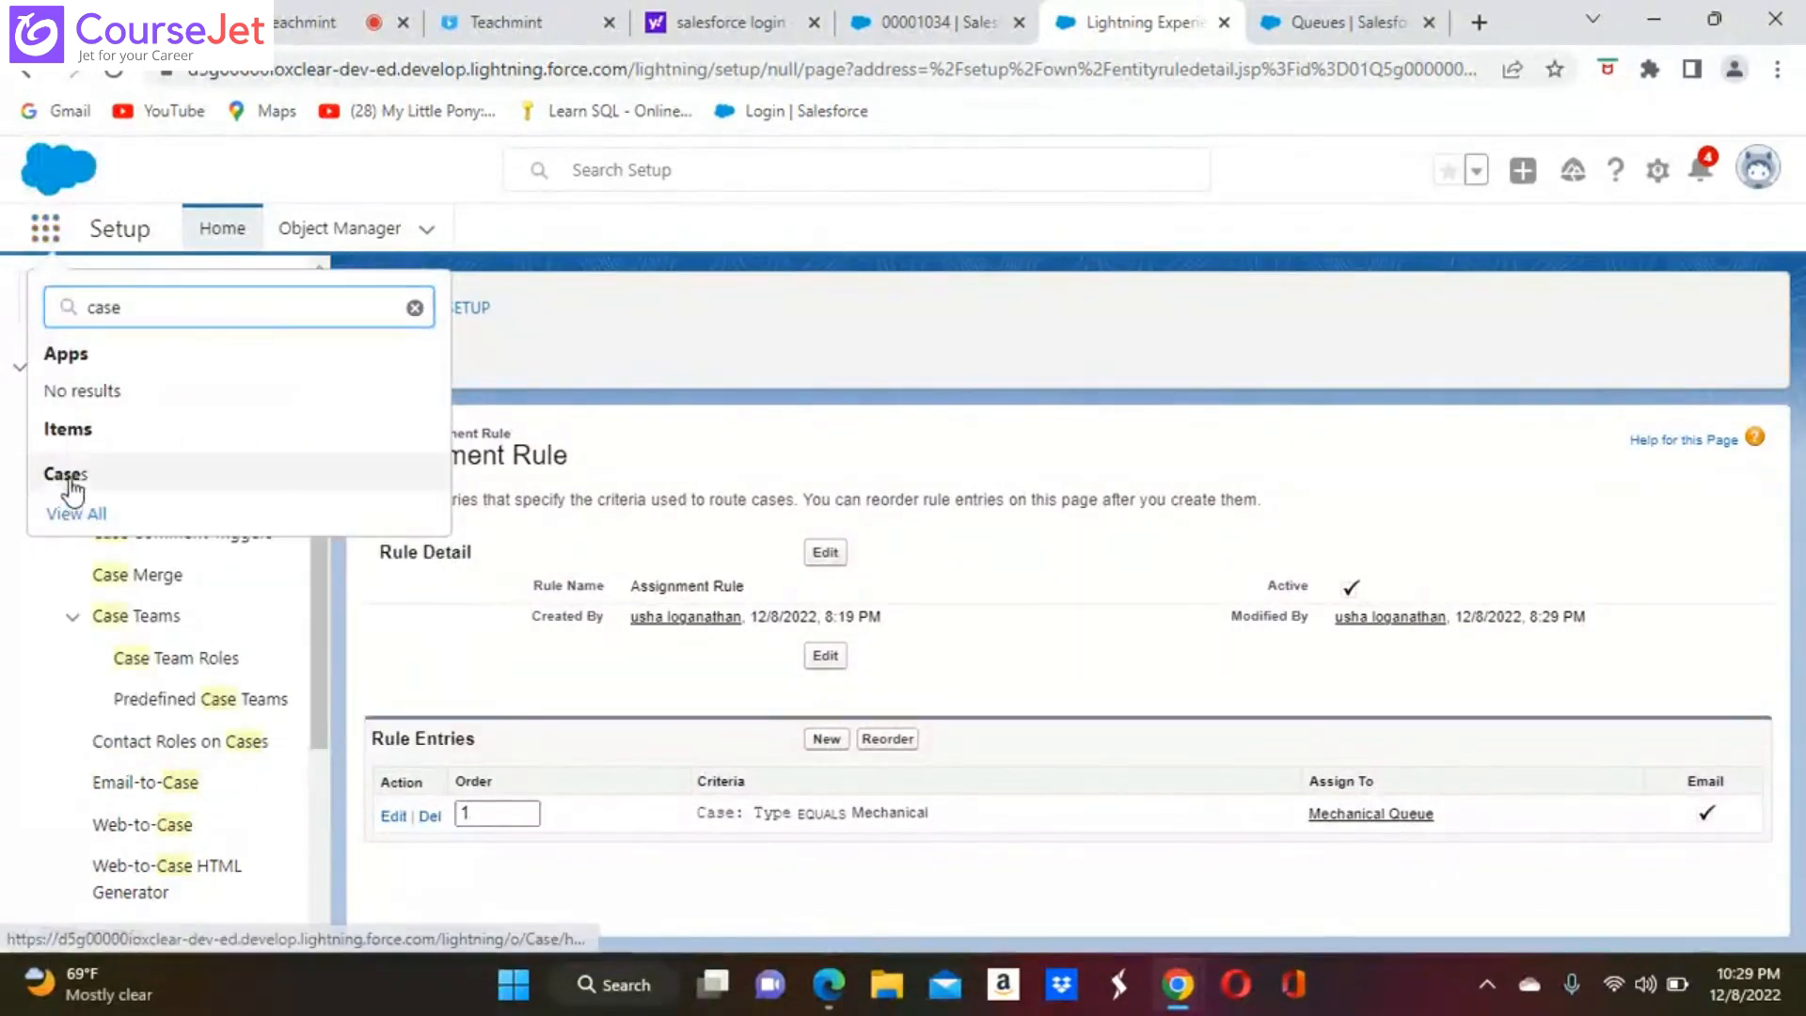
{"action": "left_click", "coordinate": [67, 476]}
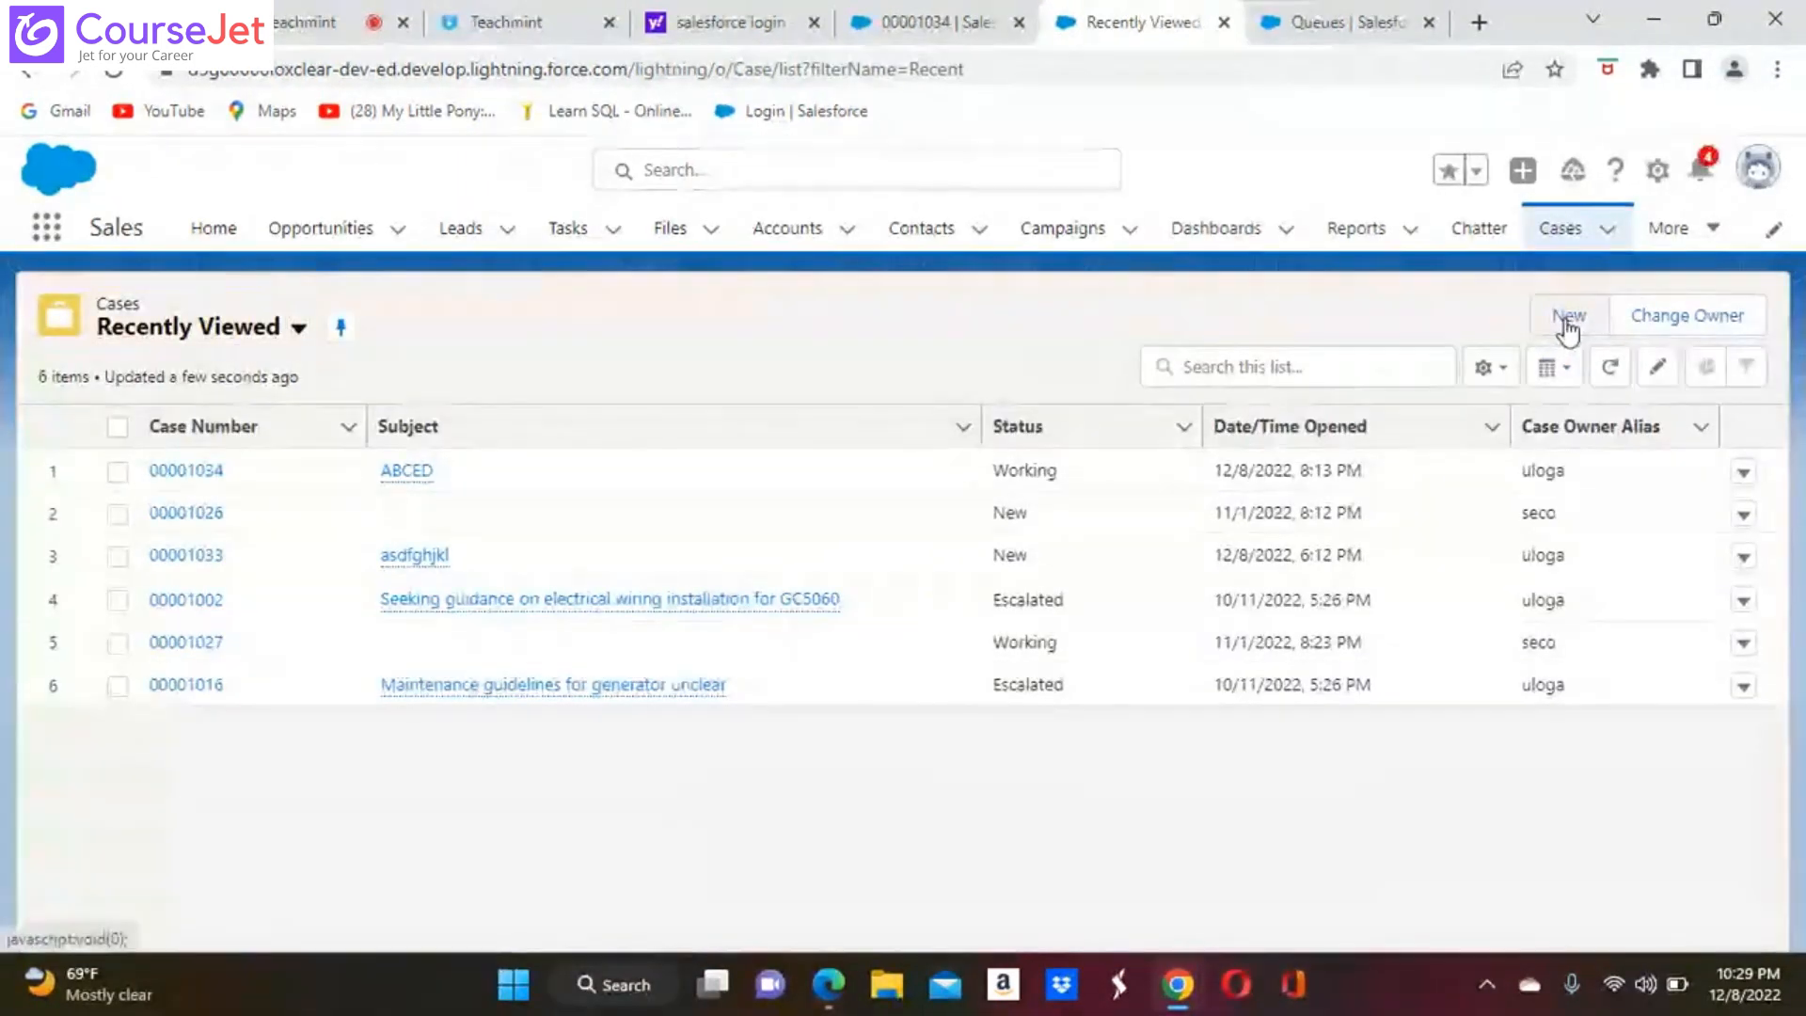
{"action": "left_click", "coordinate": [1565, 319]}
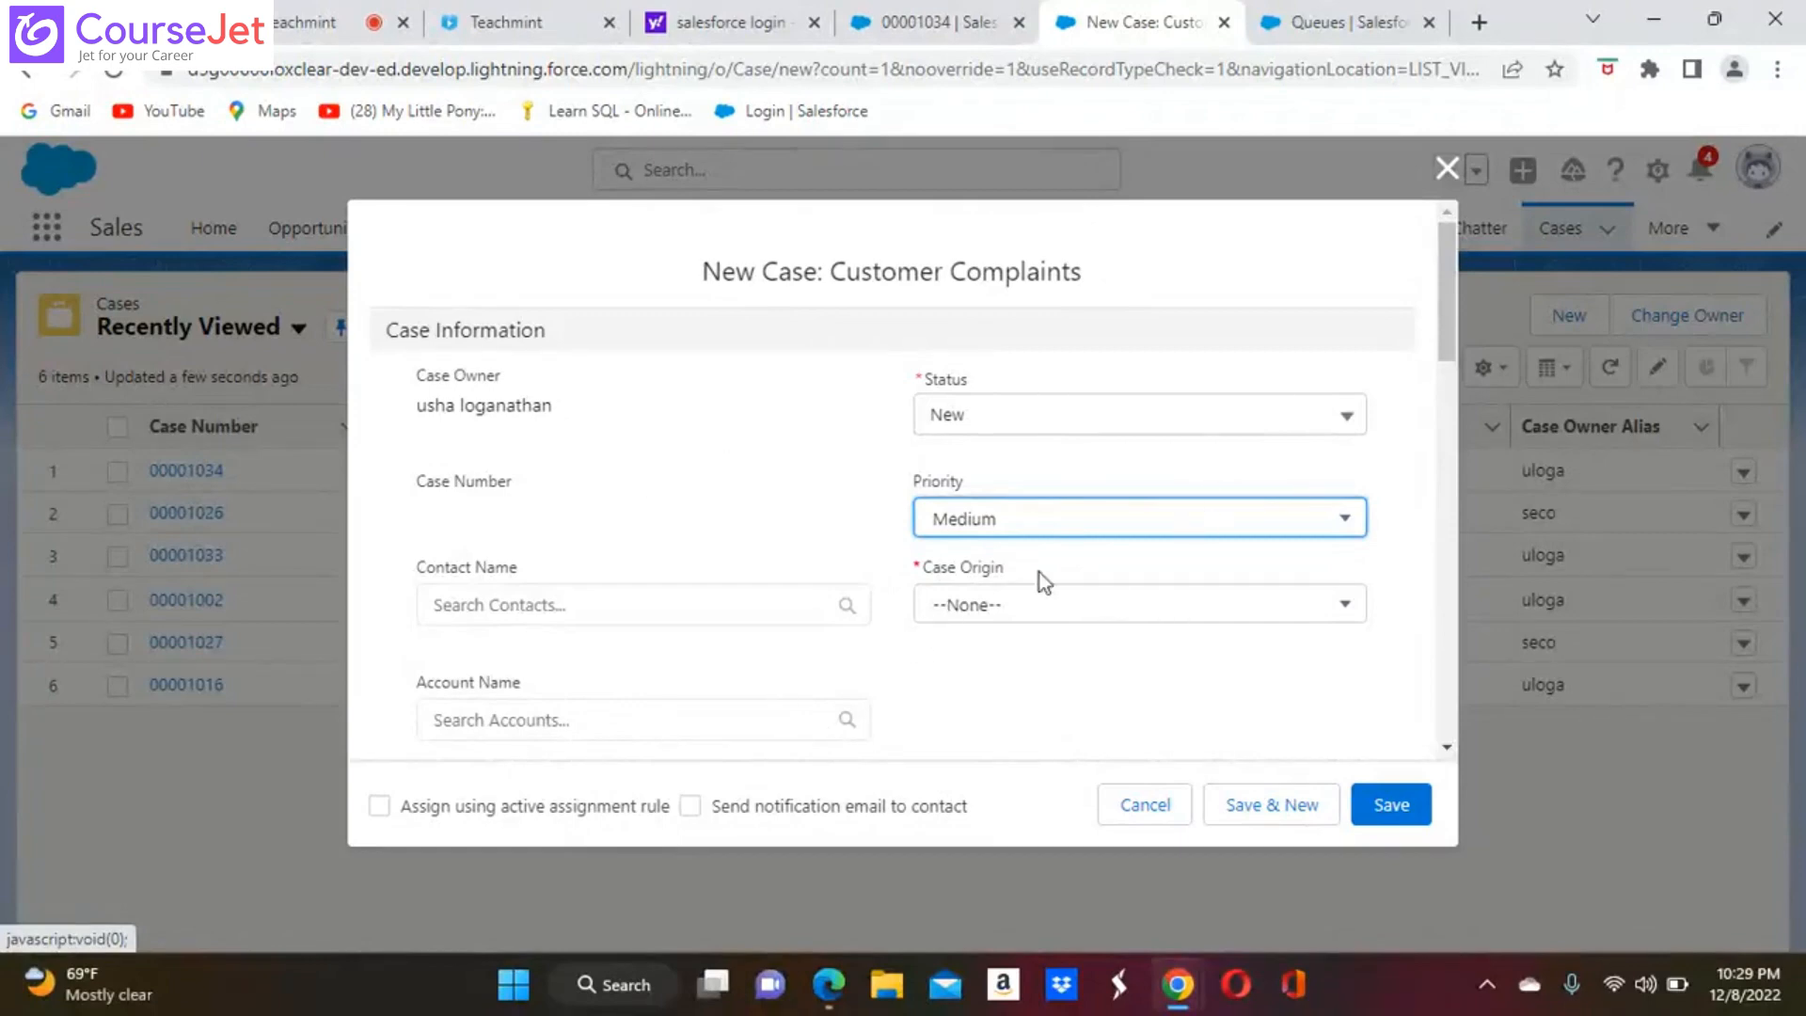
{"action": "left_click", "coordinate": [1351, 609]}
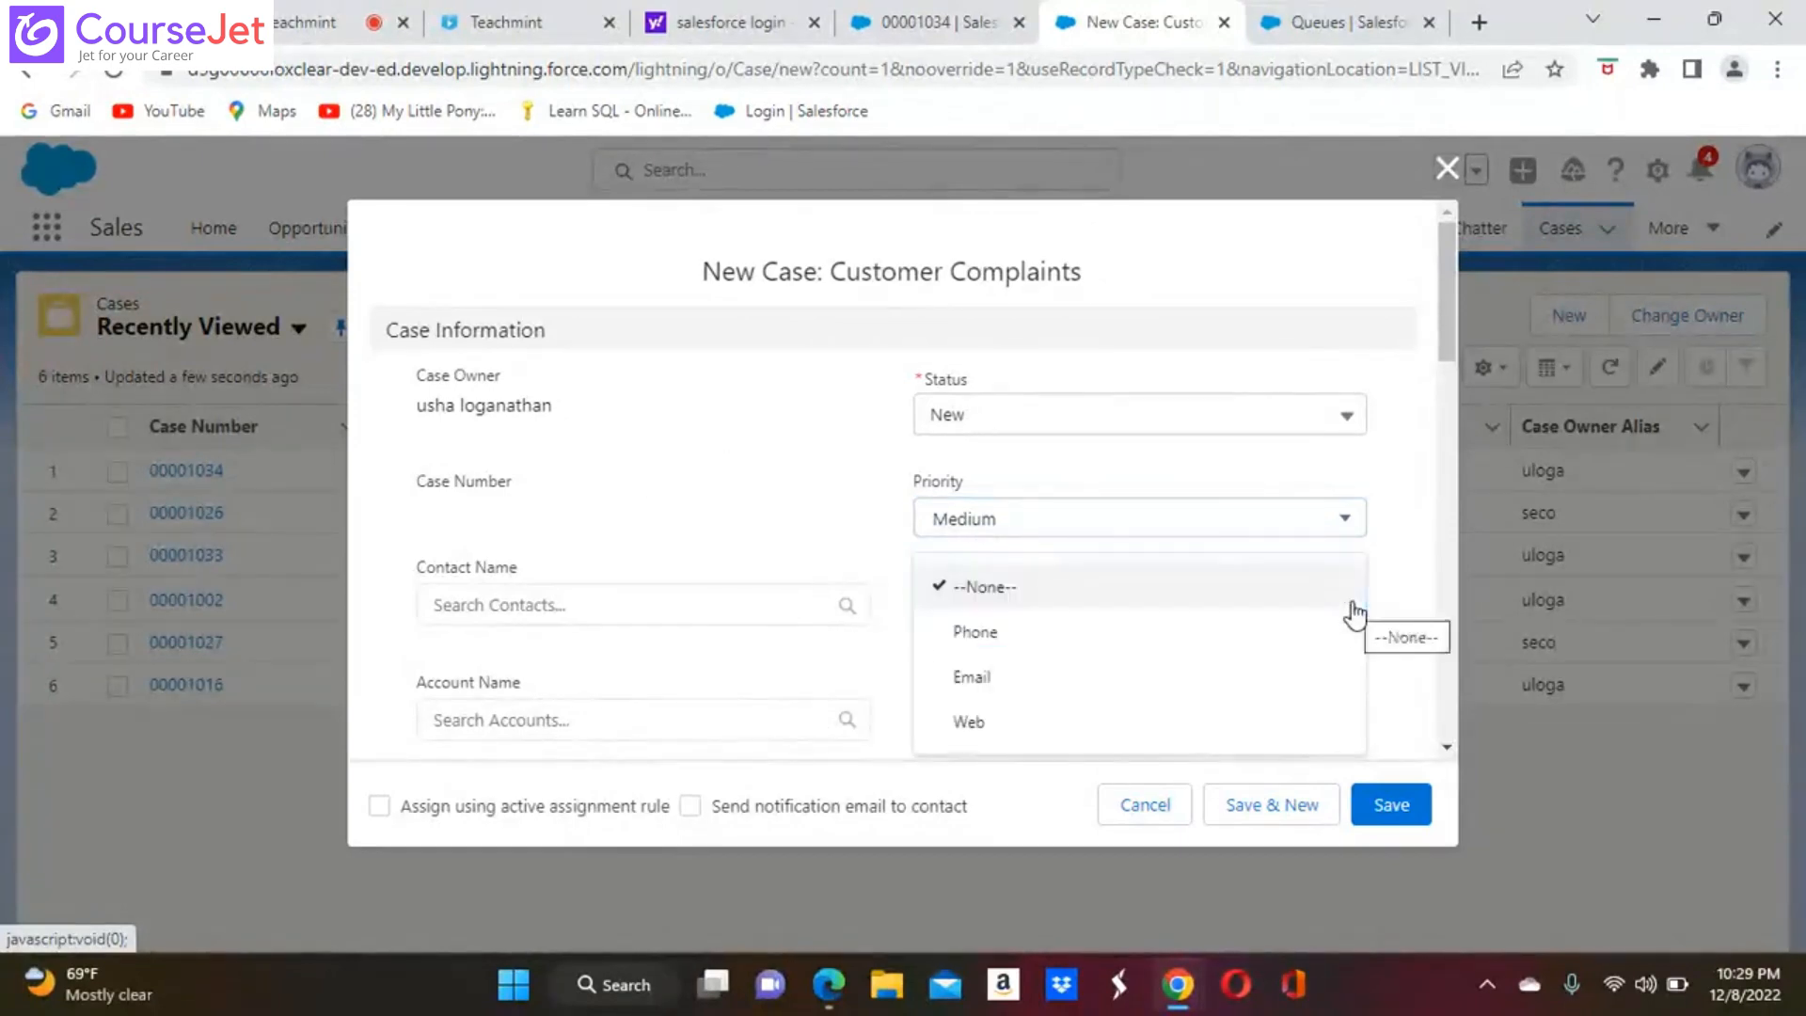
{"action": "left_click", "coordinate": [973, 677]}
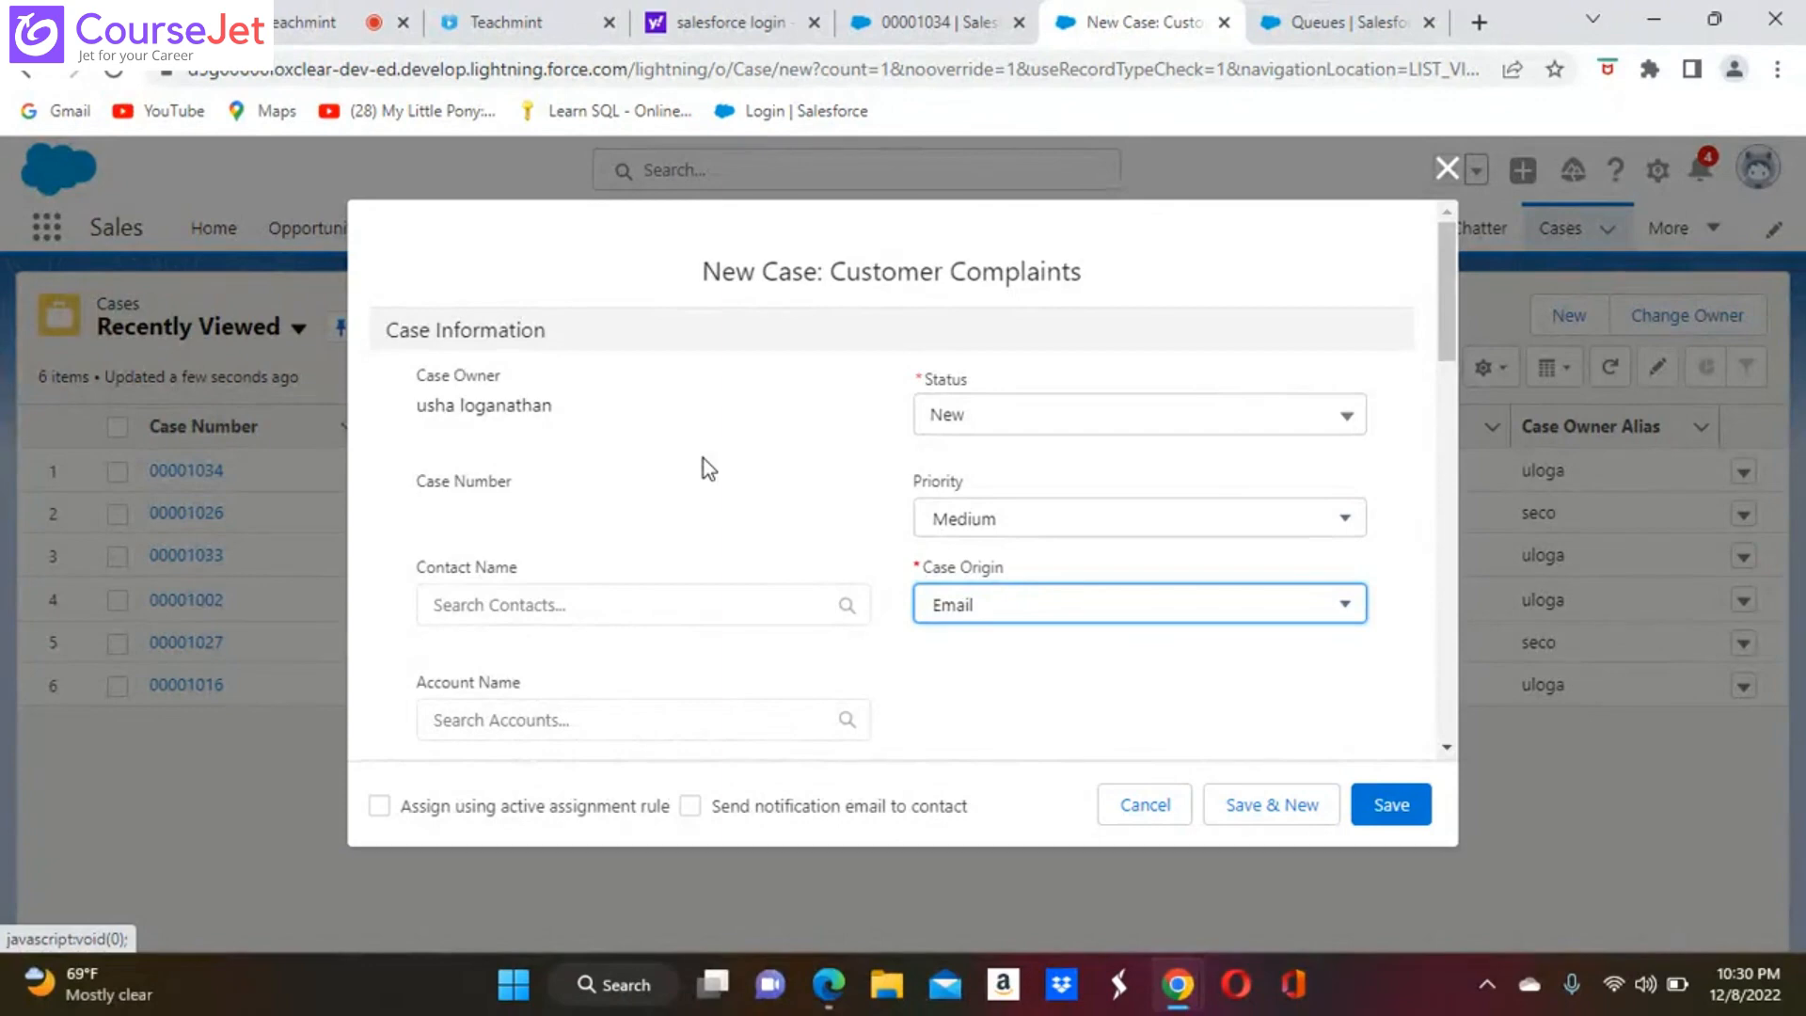
Review the fields available in the new case form, from Case Information down to Description Information
{"action": "scroll", "coordinate": [703, 459], "scroll_direction": "down", "scroll_amount": 5}
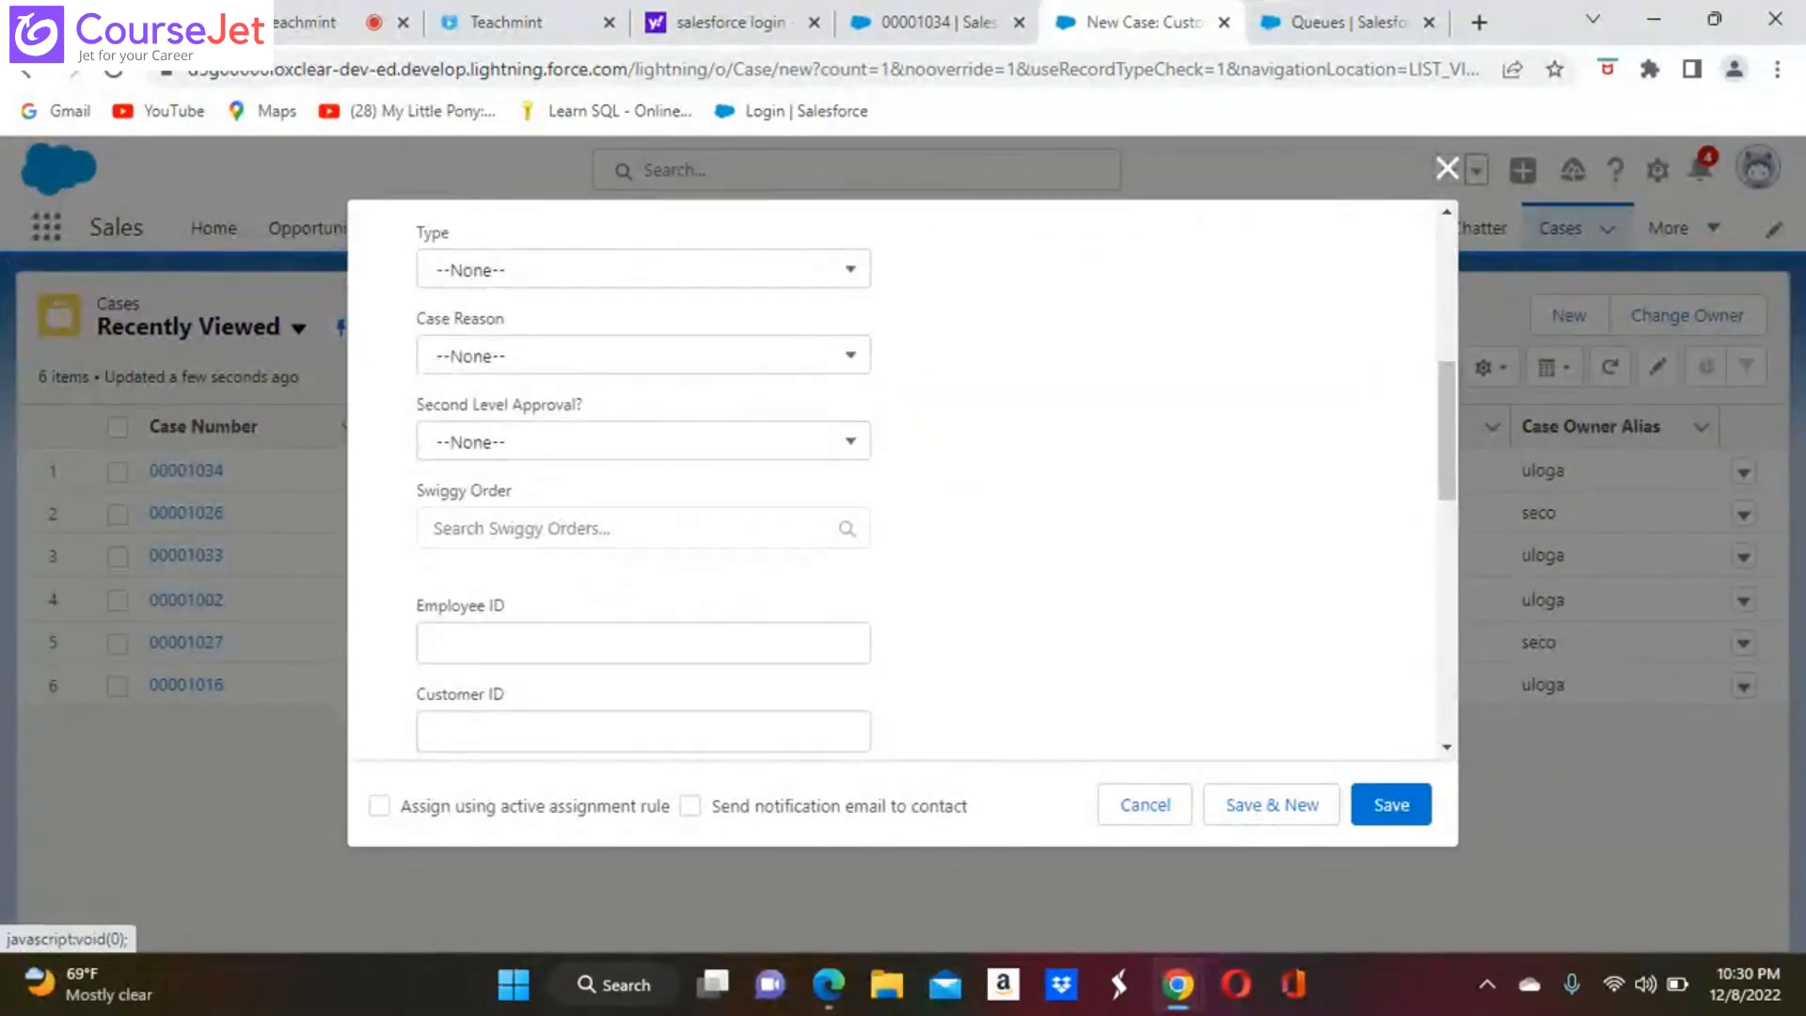
{"action": "scroll", "coordinate": [903, 480], "scroll_direction": "down", "scroll_amount": 4}
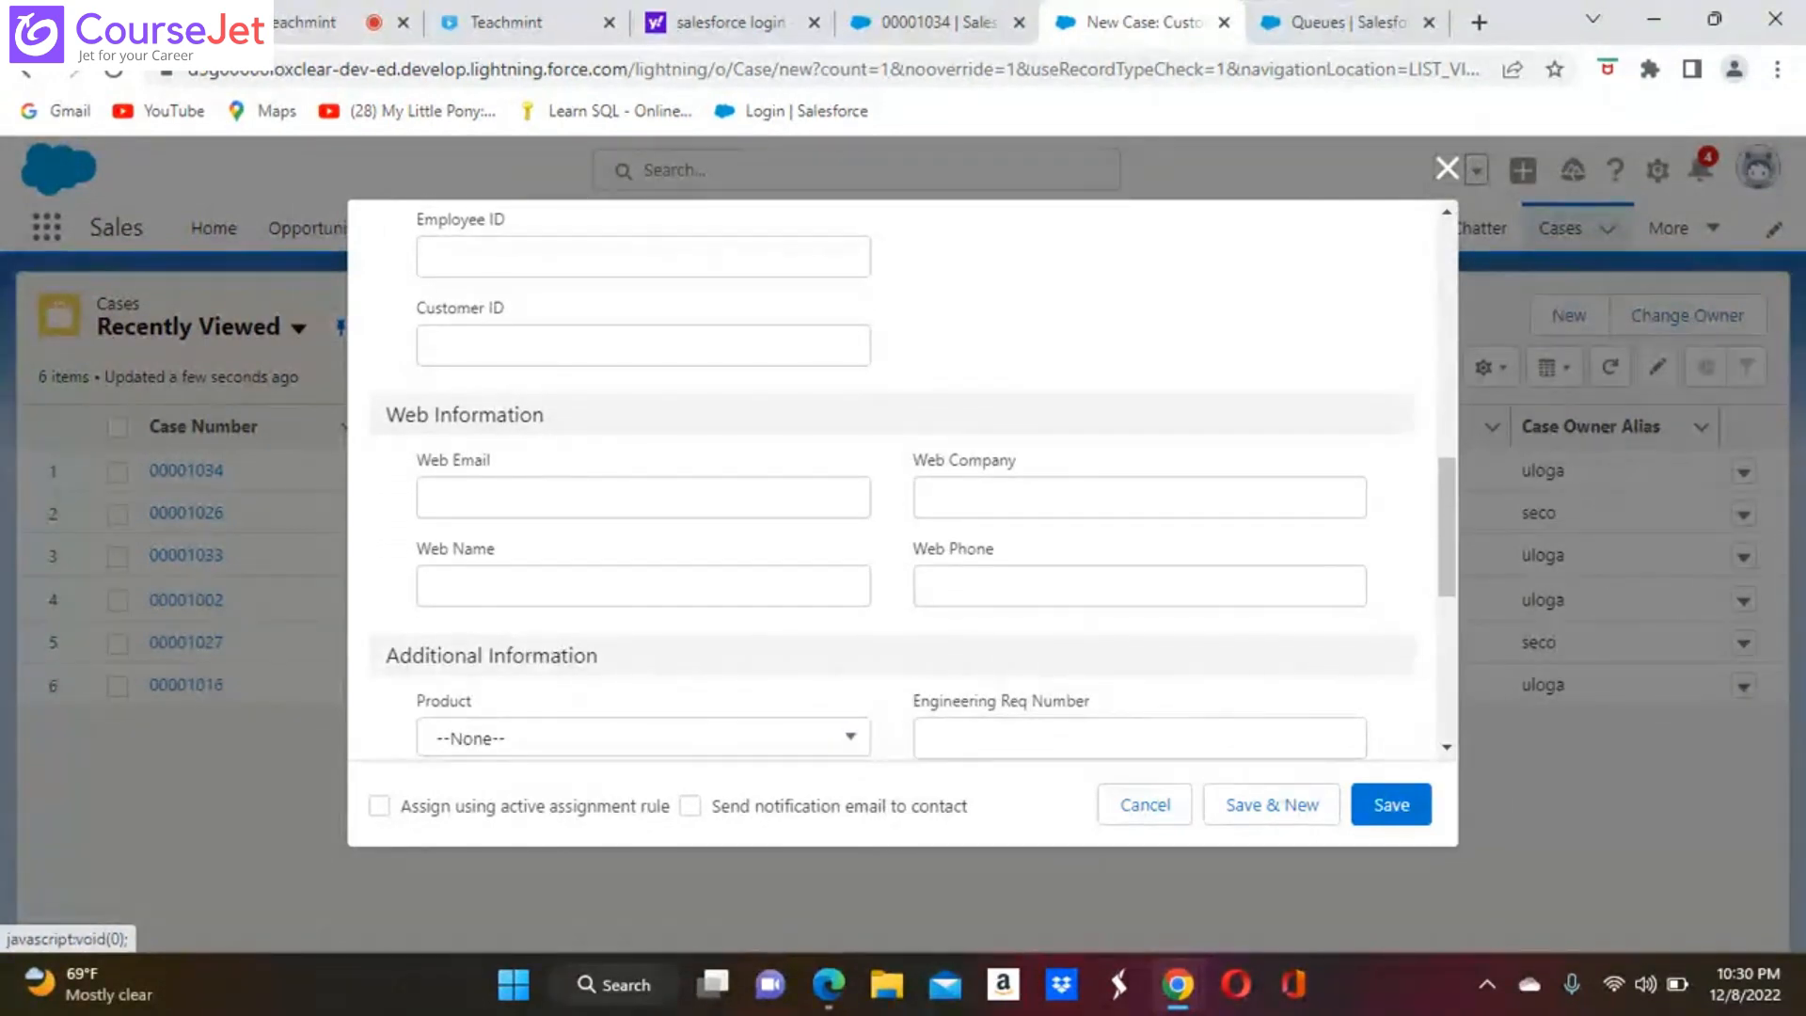
{"action": "scroll", "coordinate": [903, 479], "scroll_direction": "down", "scroll_amount": 4}
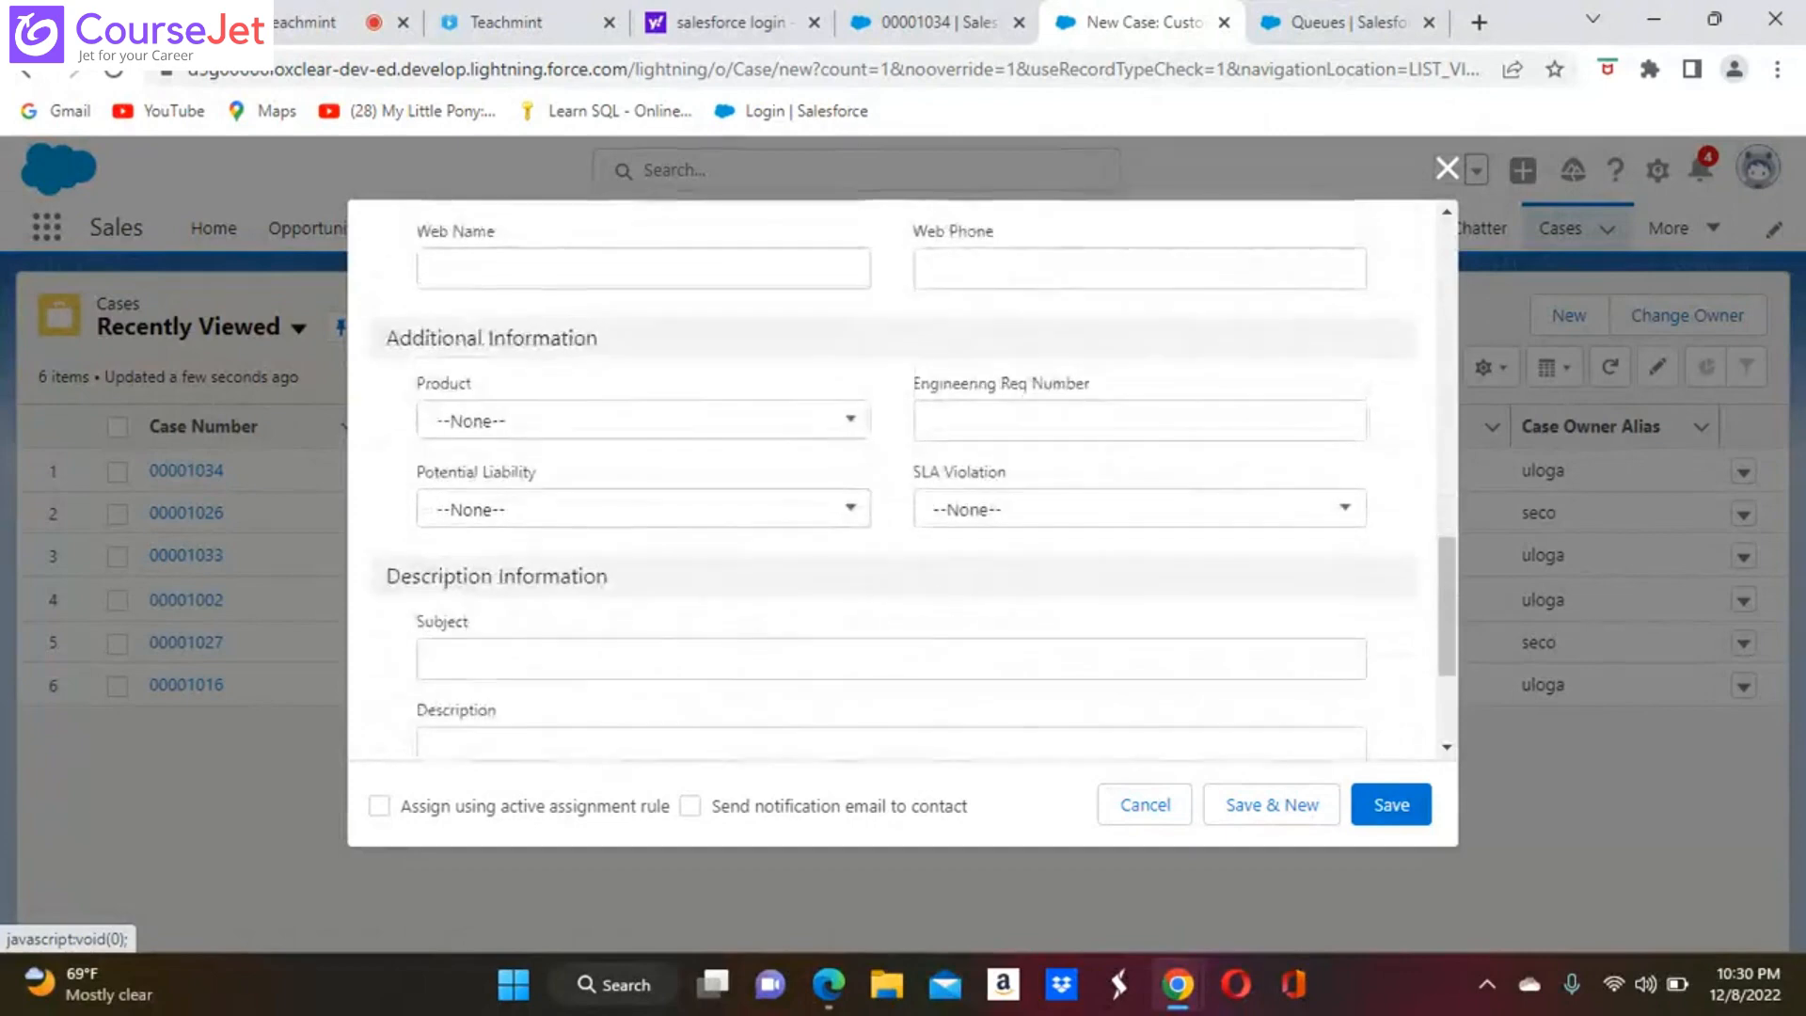
{"action": "scroll", "coordinate": [903, 480], "scroll_direction": "down", "scroll_amount": 2}
{"action": "scroll", "coordinate": [903, 480], "scroll_direction": "up", "scroll_amount": 5}
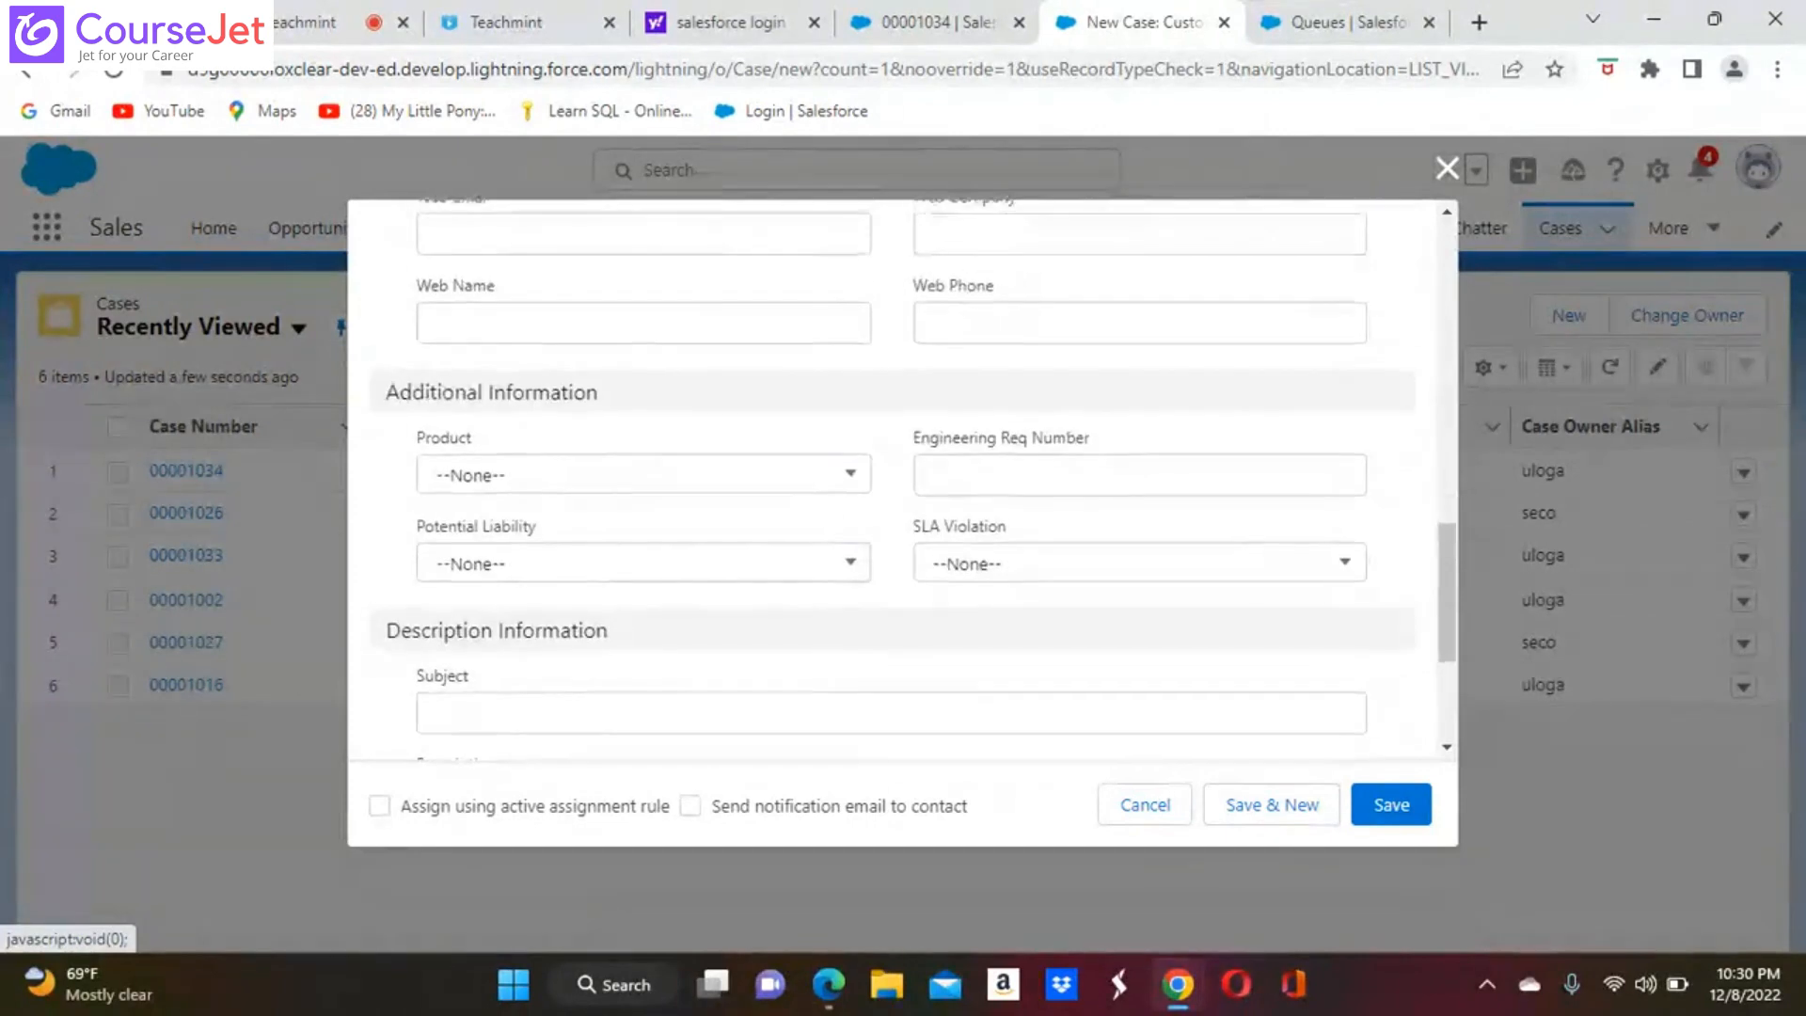
{"action": "scroll", "coordinate": [903, 479], "scroll_direction": "up", "scroll_amount": 6}
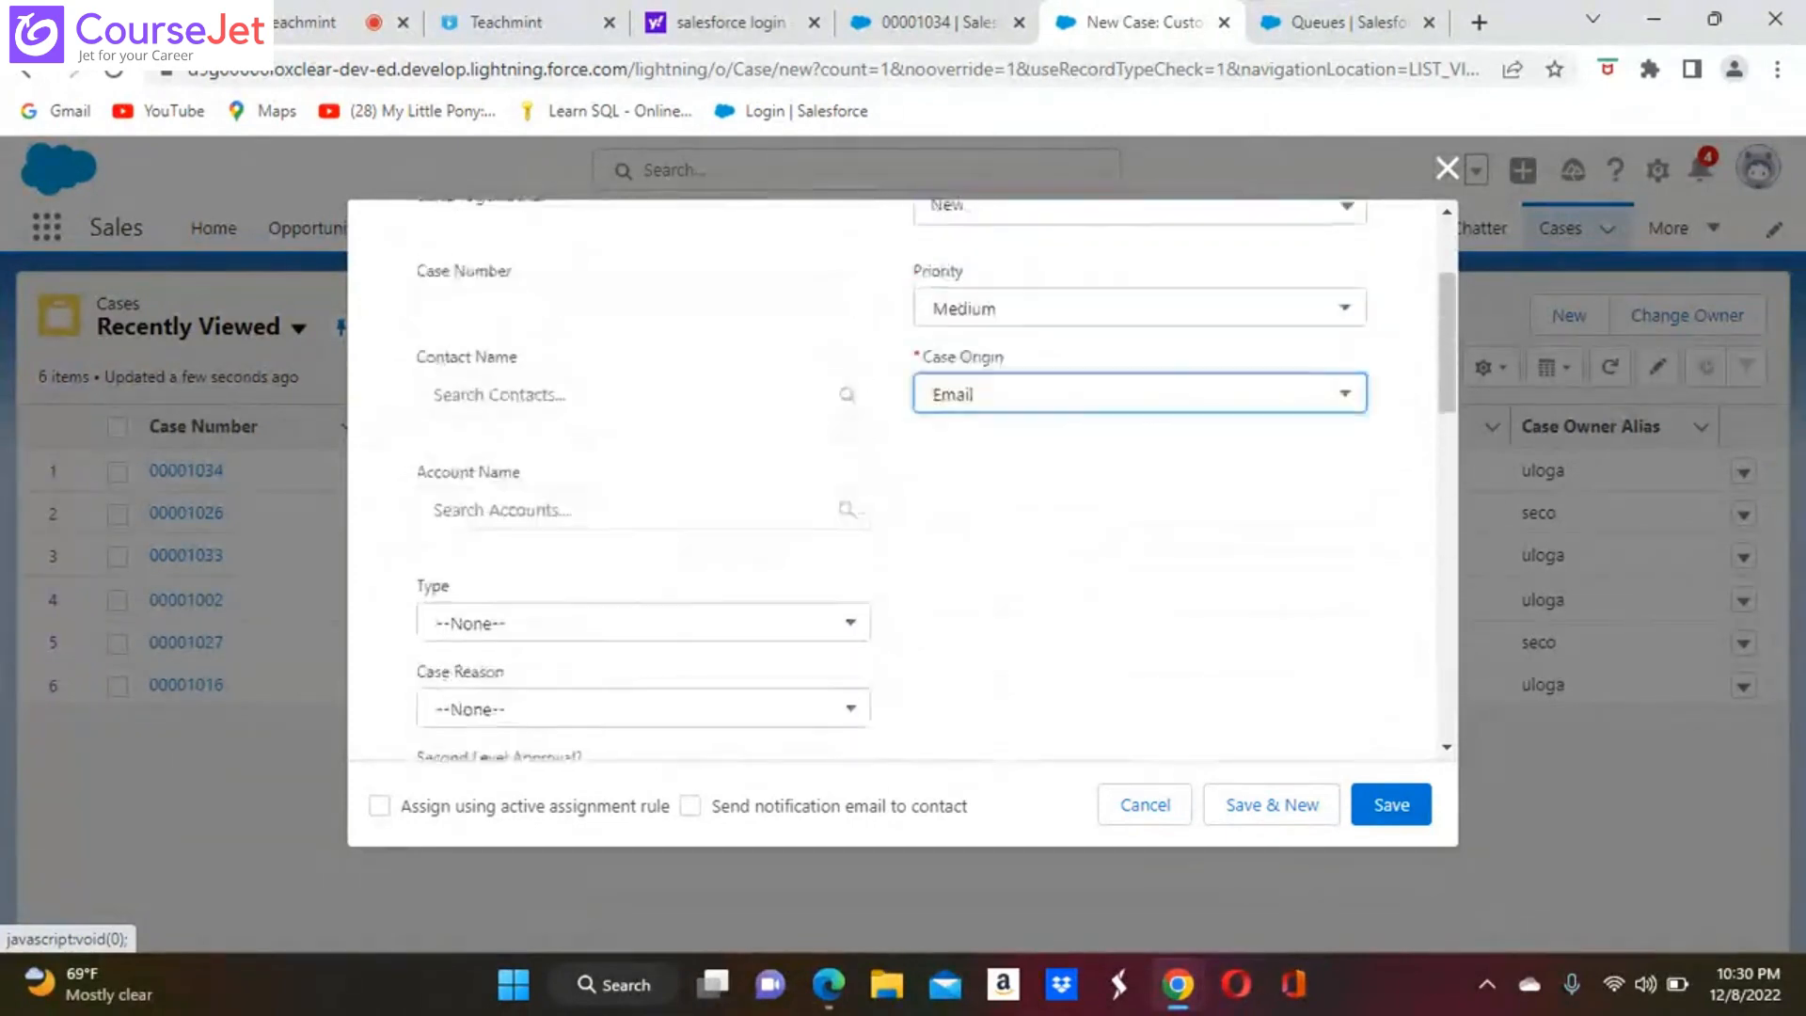
{"action": "scroll", "coordinate": [903, 480], "scroll_direction": "up", "scroll_amount": 1}
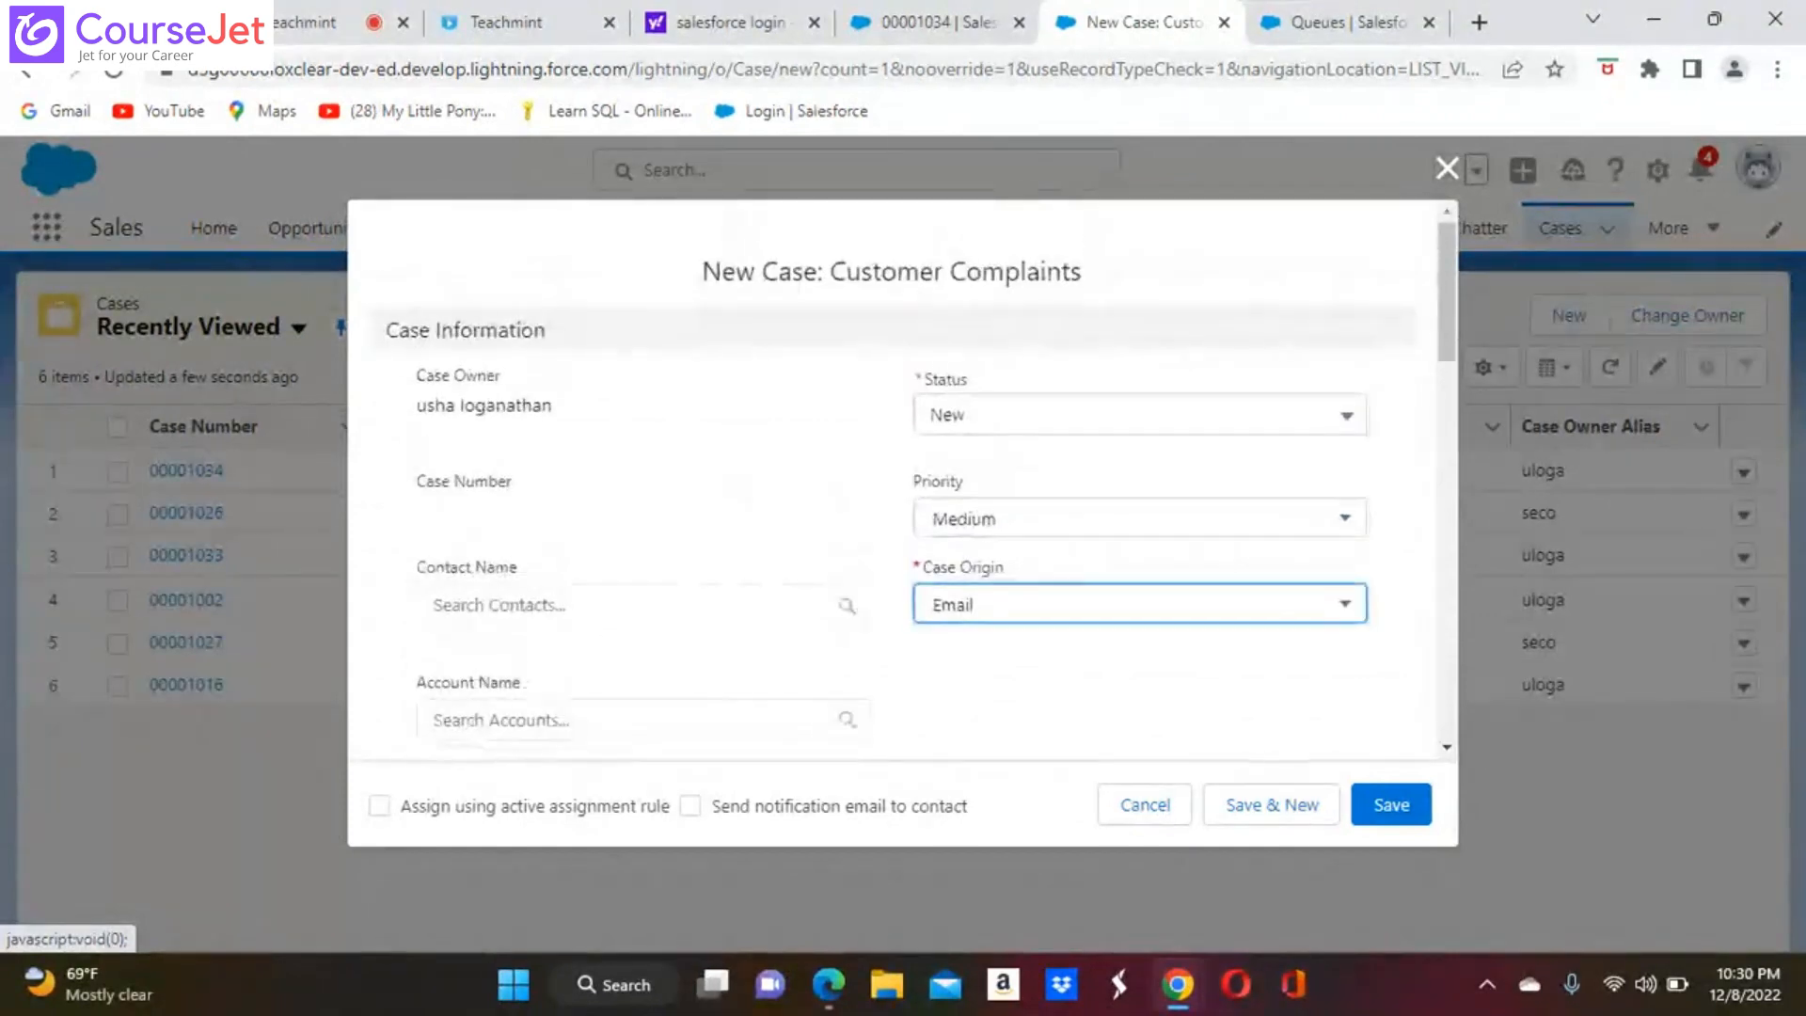
{"action": "scroll", "coordinate": [903, 485], "scroll_direction": "down", "scroll_amount": 2}
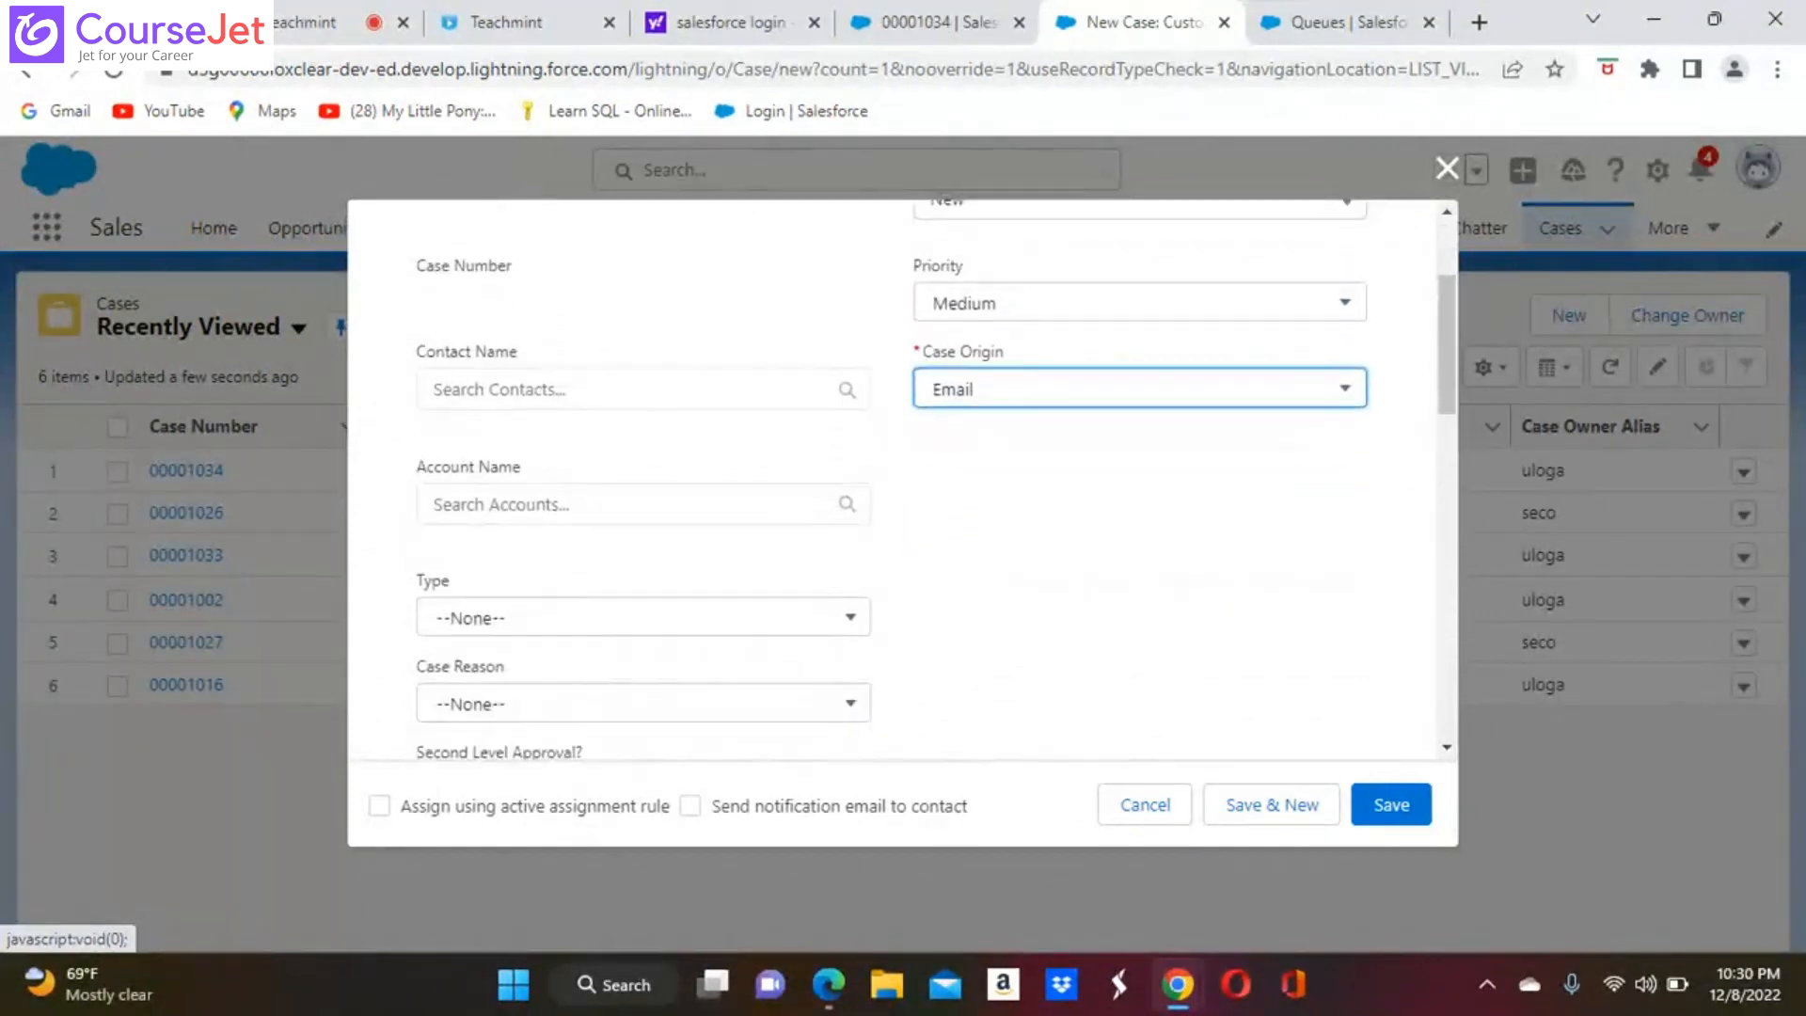
{"action": "scroll", "coordinate": [903, 479], "scroll_direction": "down", "scroll_amount": 2}
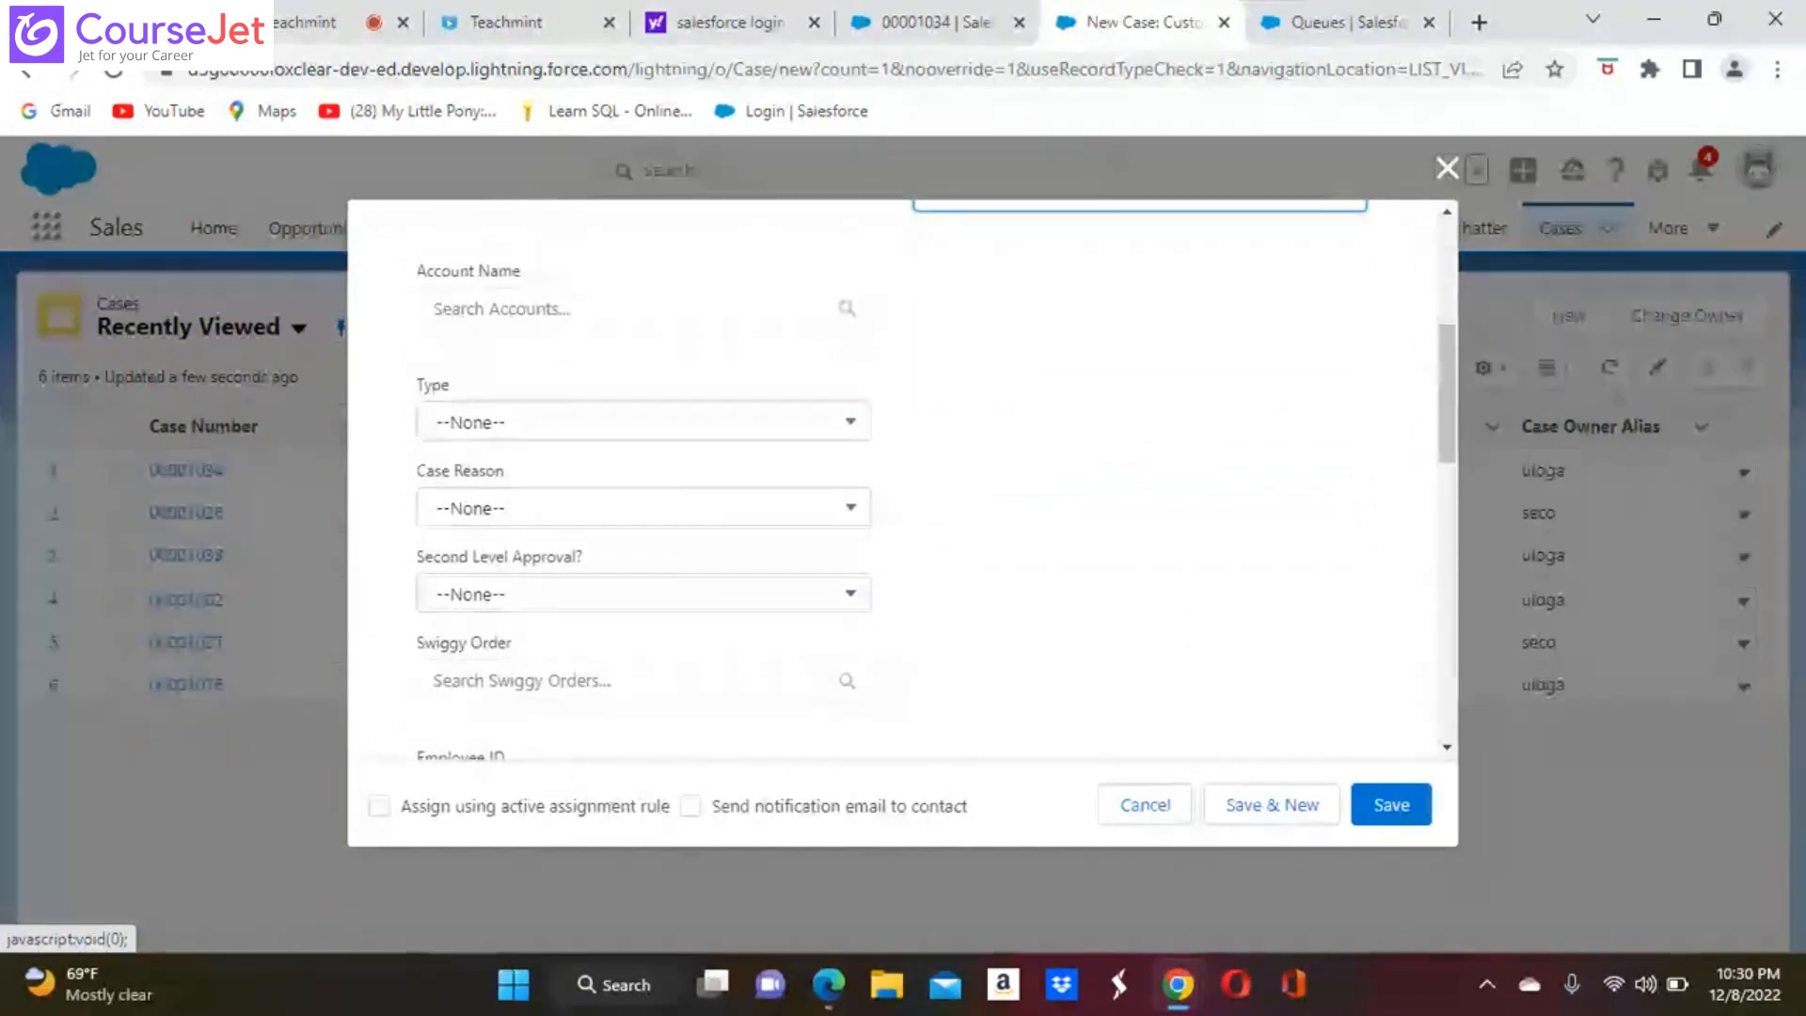
{"action": "scroll", "coordinate": [903, 479], "scroll_direction": "down", "scroll_amount": 2}
{"action": "scroll", "coordinate": [903, 480], "scroll_direction": "down", "scroll_amount": 1}
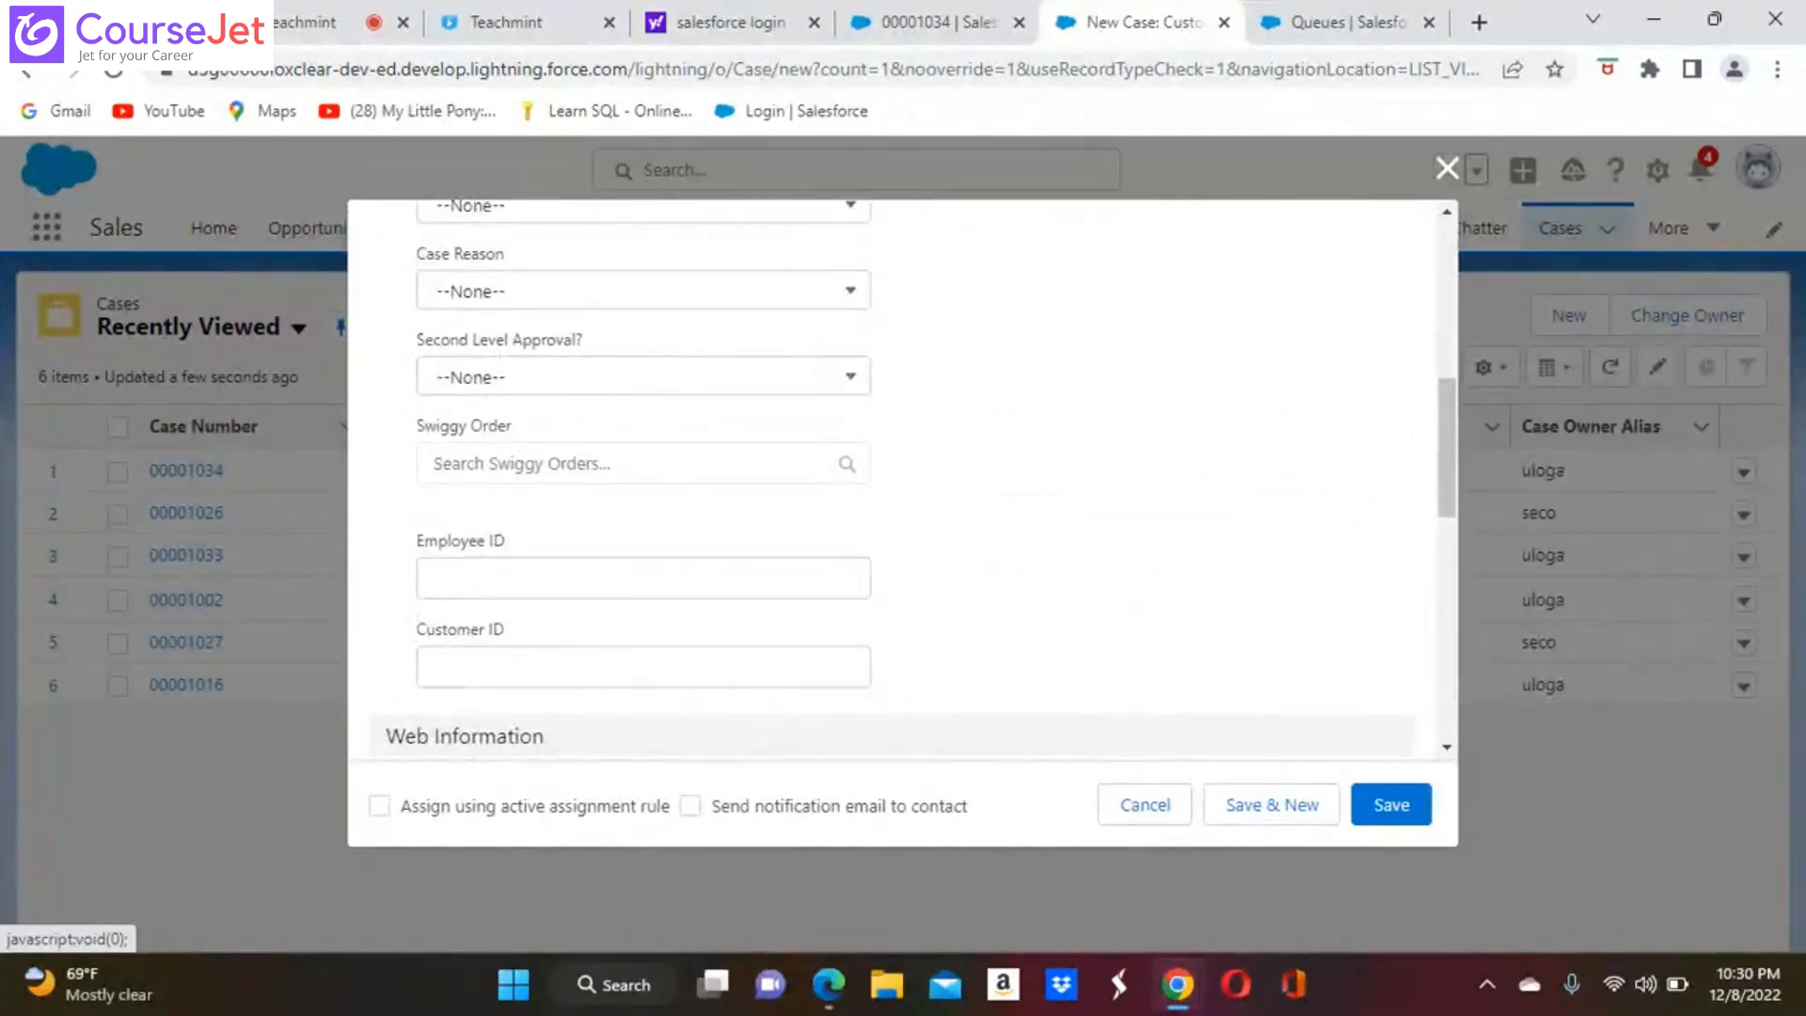
{"action": "scroll", "coordinate": [1301, 246], "scroll_direction": "down", "scroll_amount": 2}
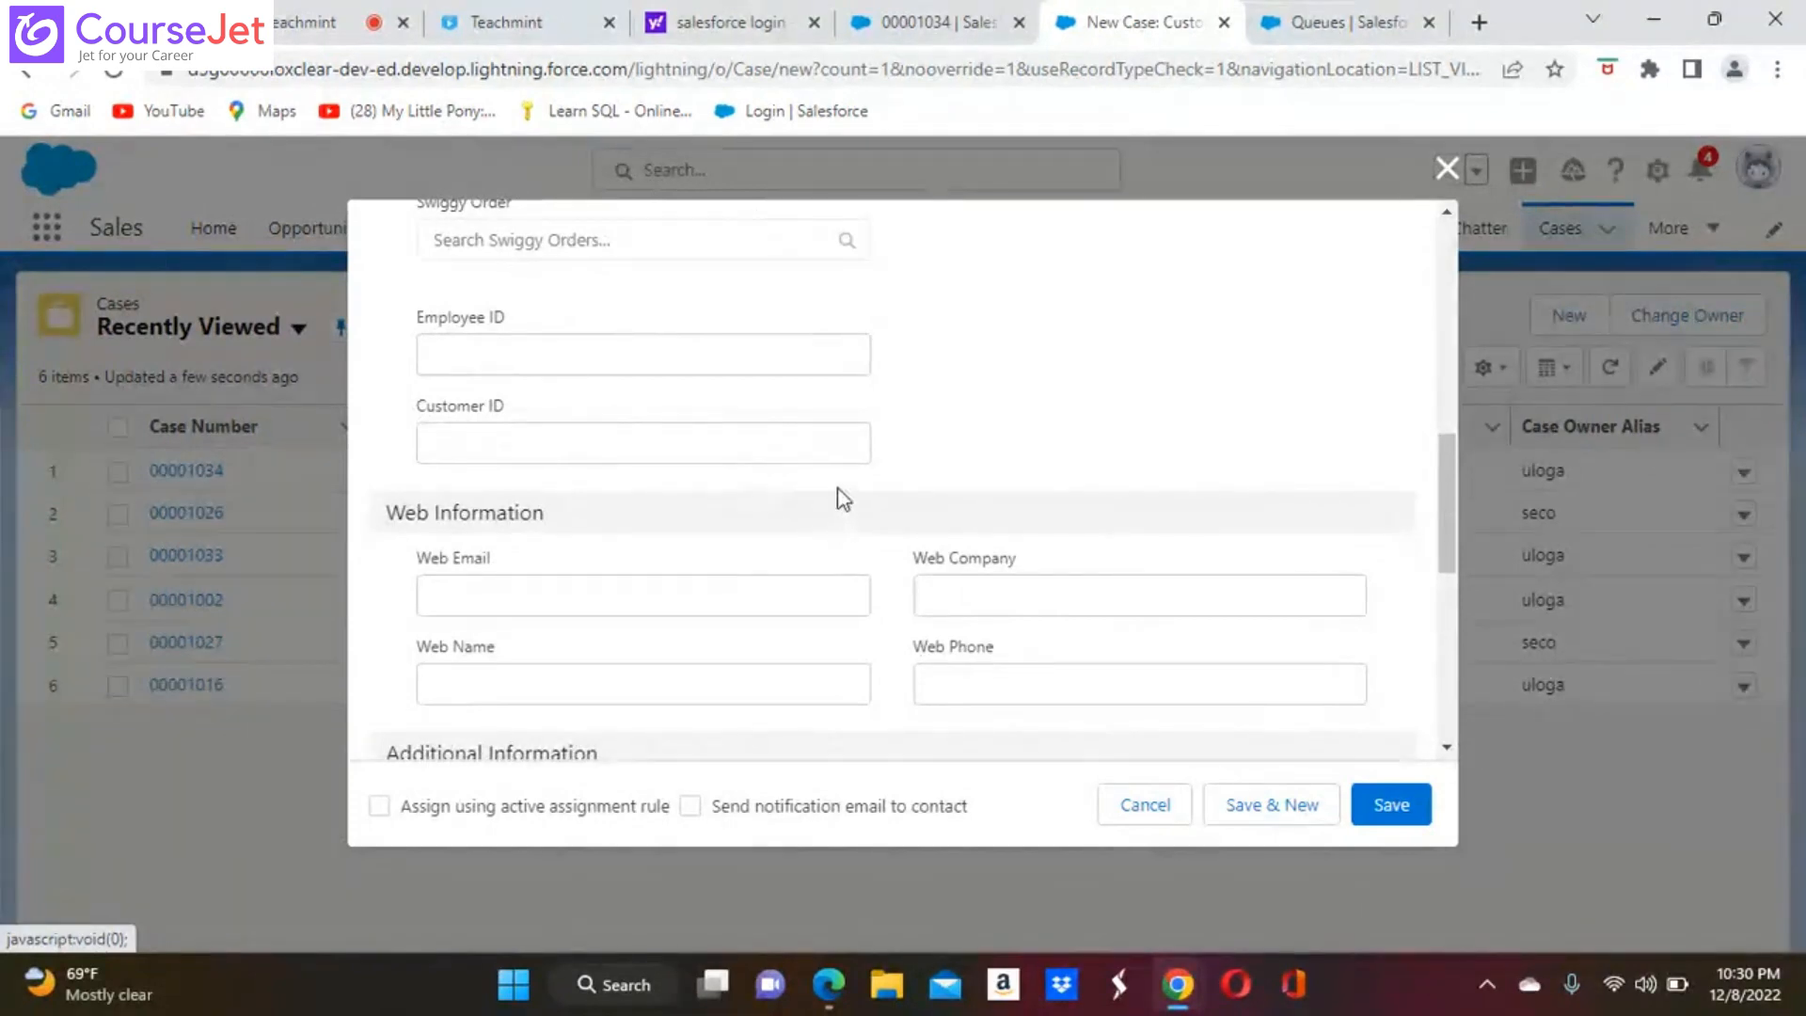
{"action": "scroll", "coordinate": [842, 498], "scroll_direction": "up", "scroll_amount": 5}
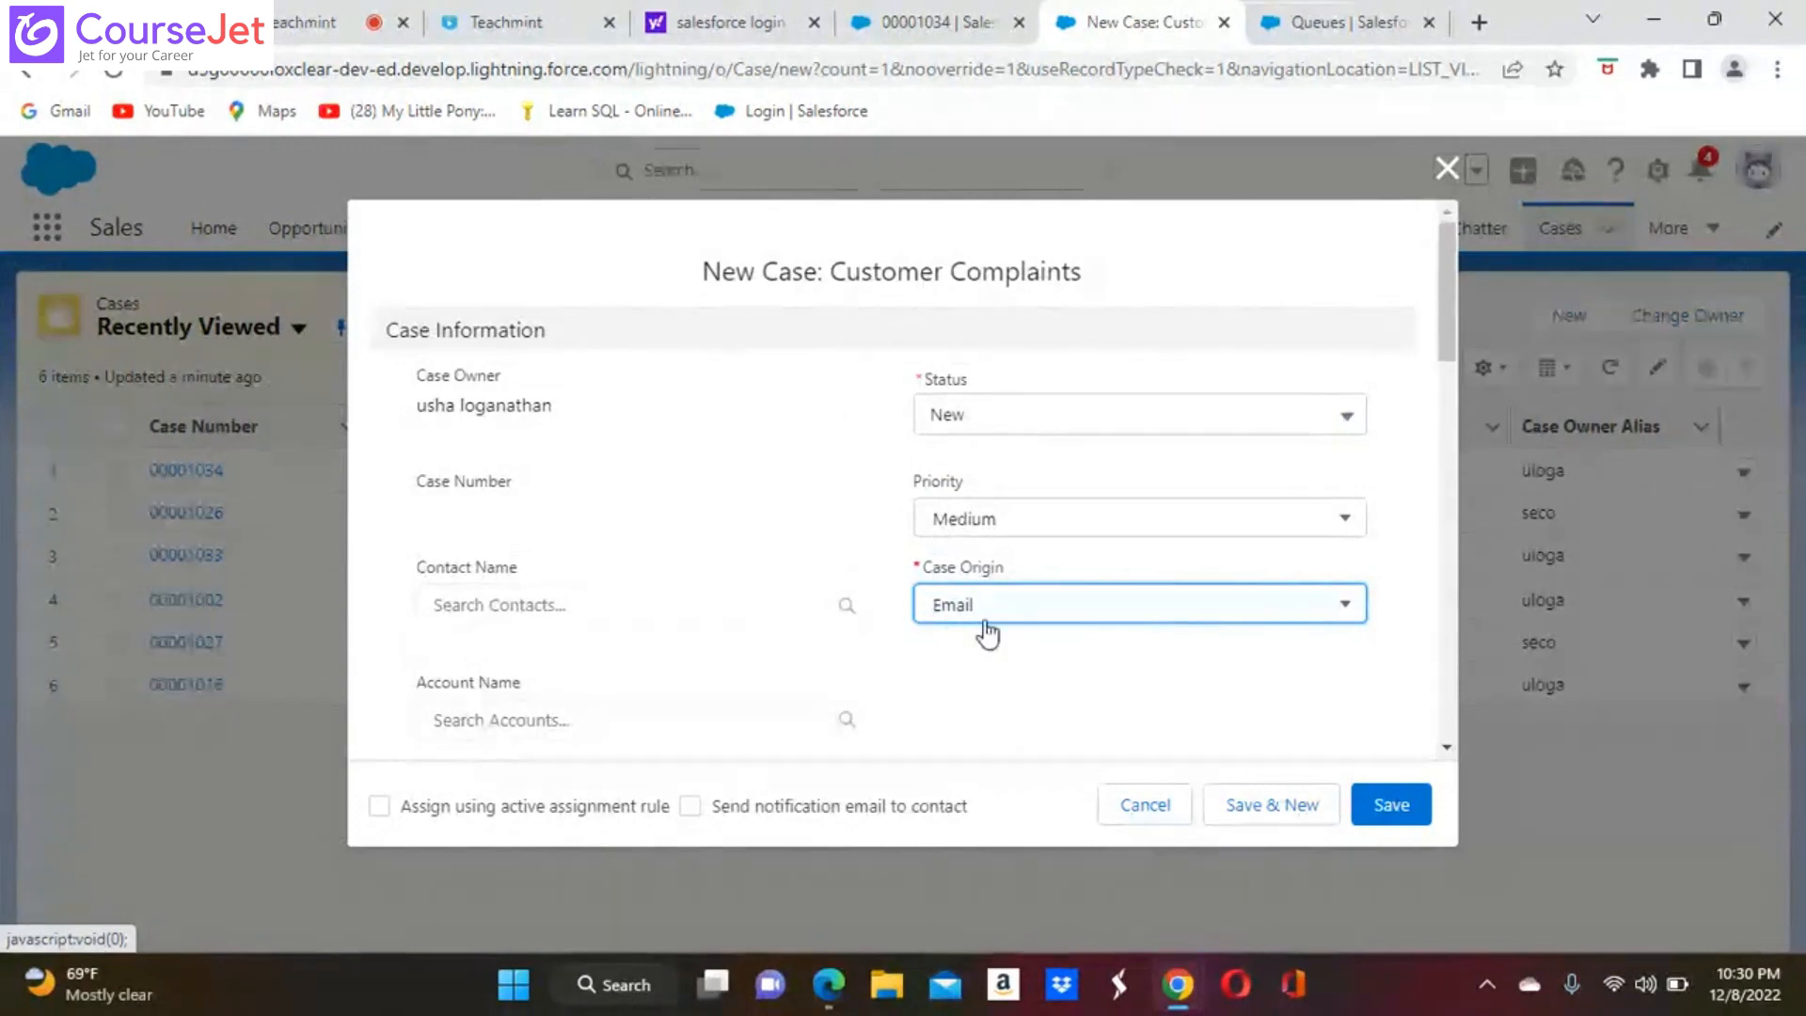
Search the contacts by first name and select the matching existing contact as the case's contact
{"action": "left_click", "coordinate": [853, 606]}
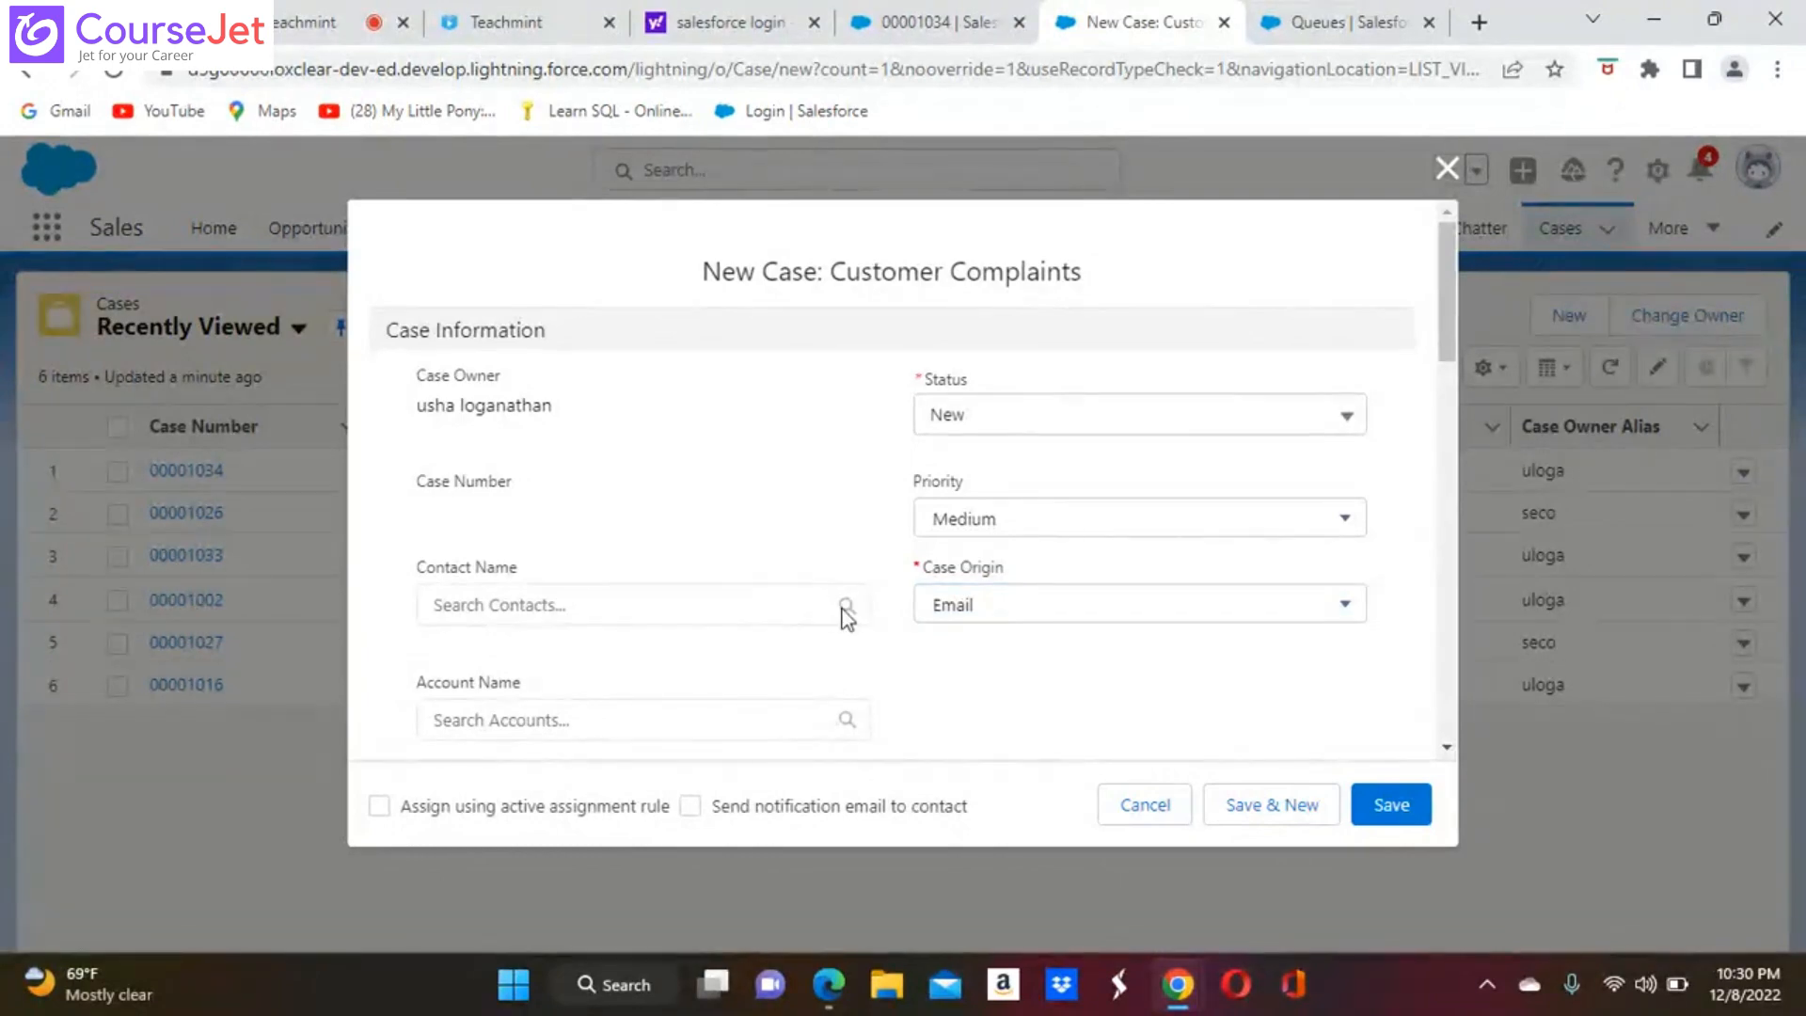
{"action": "left_click", "coordinate": [636, 602]}
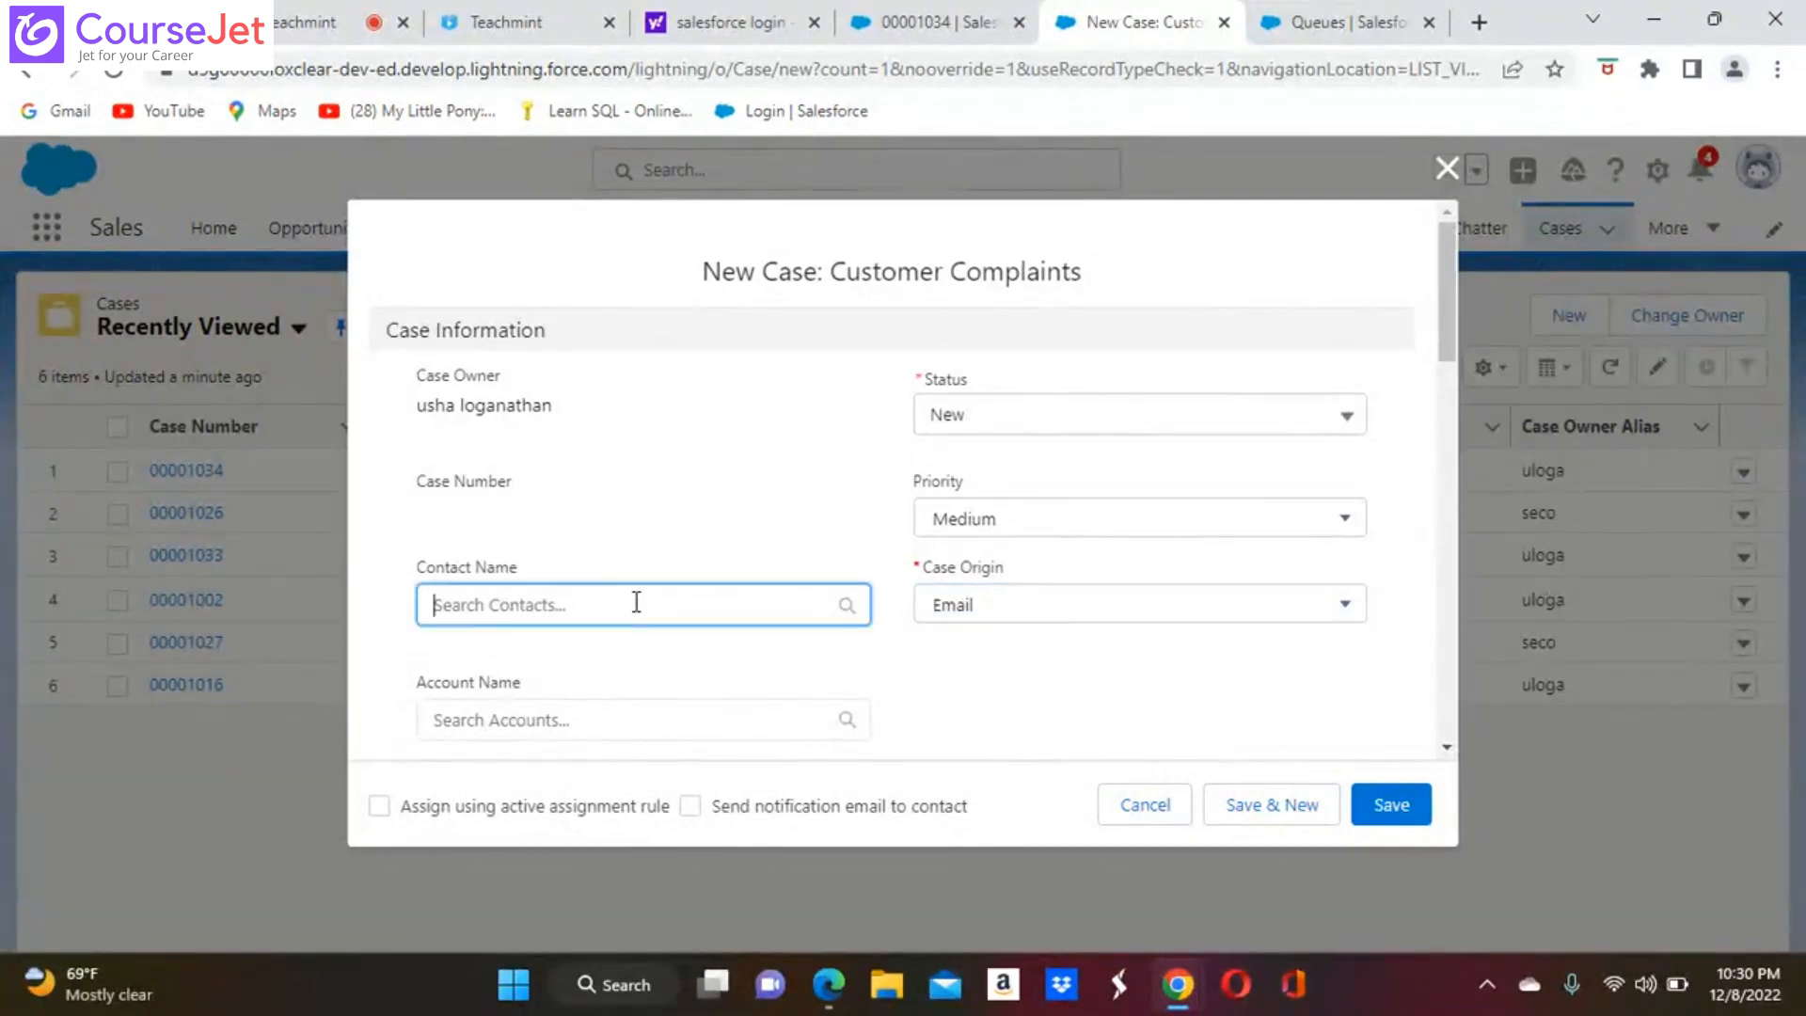
{"action": "type", "text": "ush"}
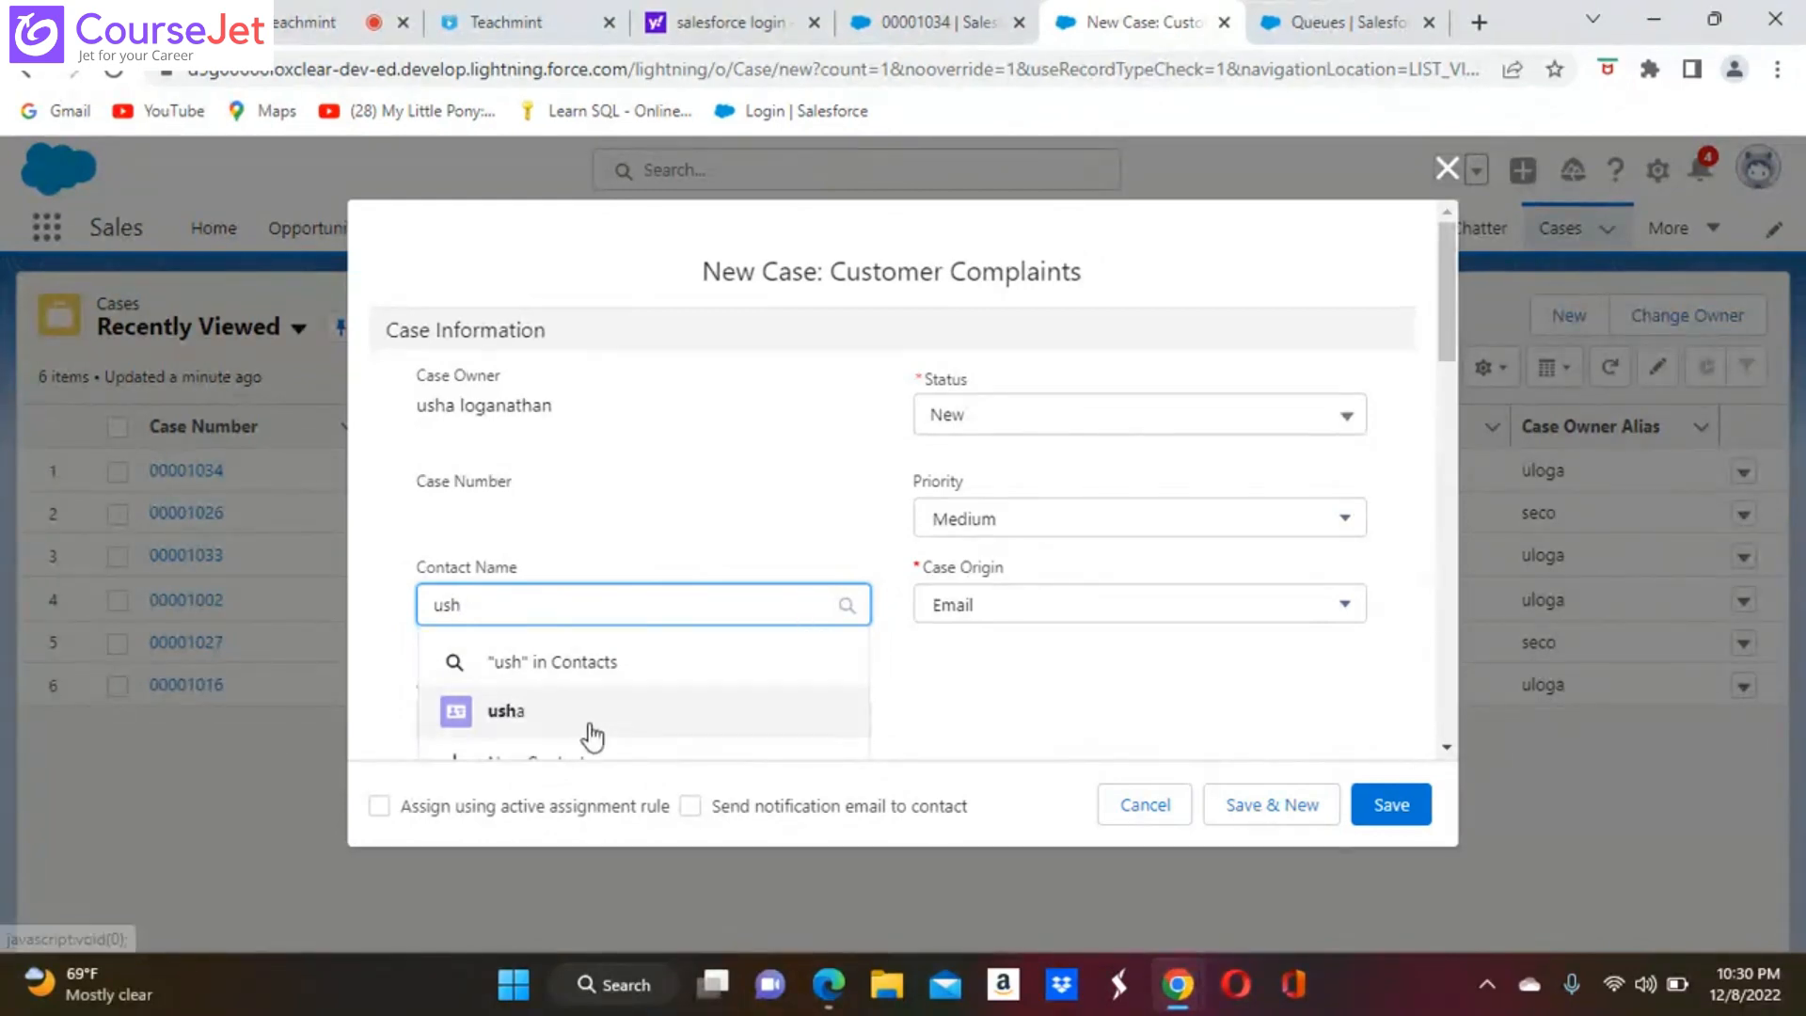
{"action": "left_click", "coordinate": [529, 712]}
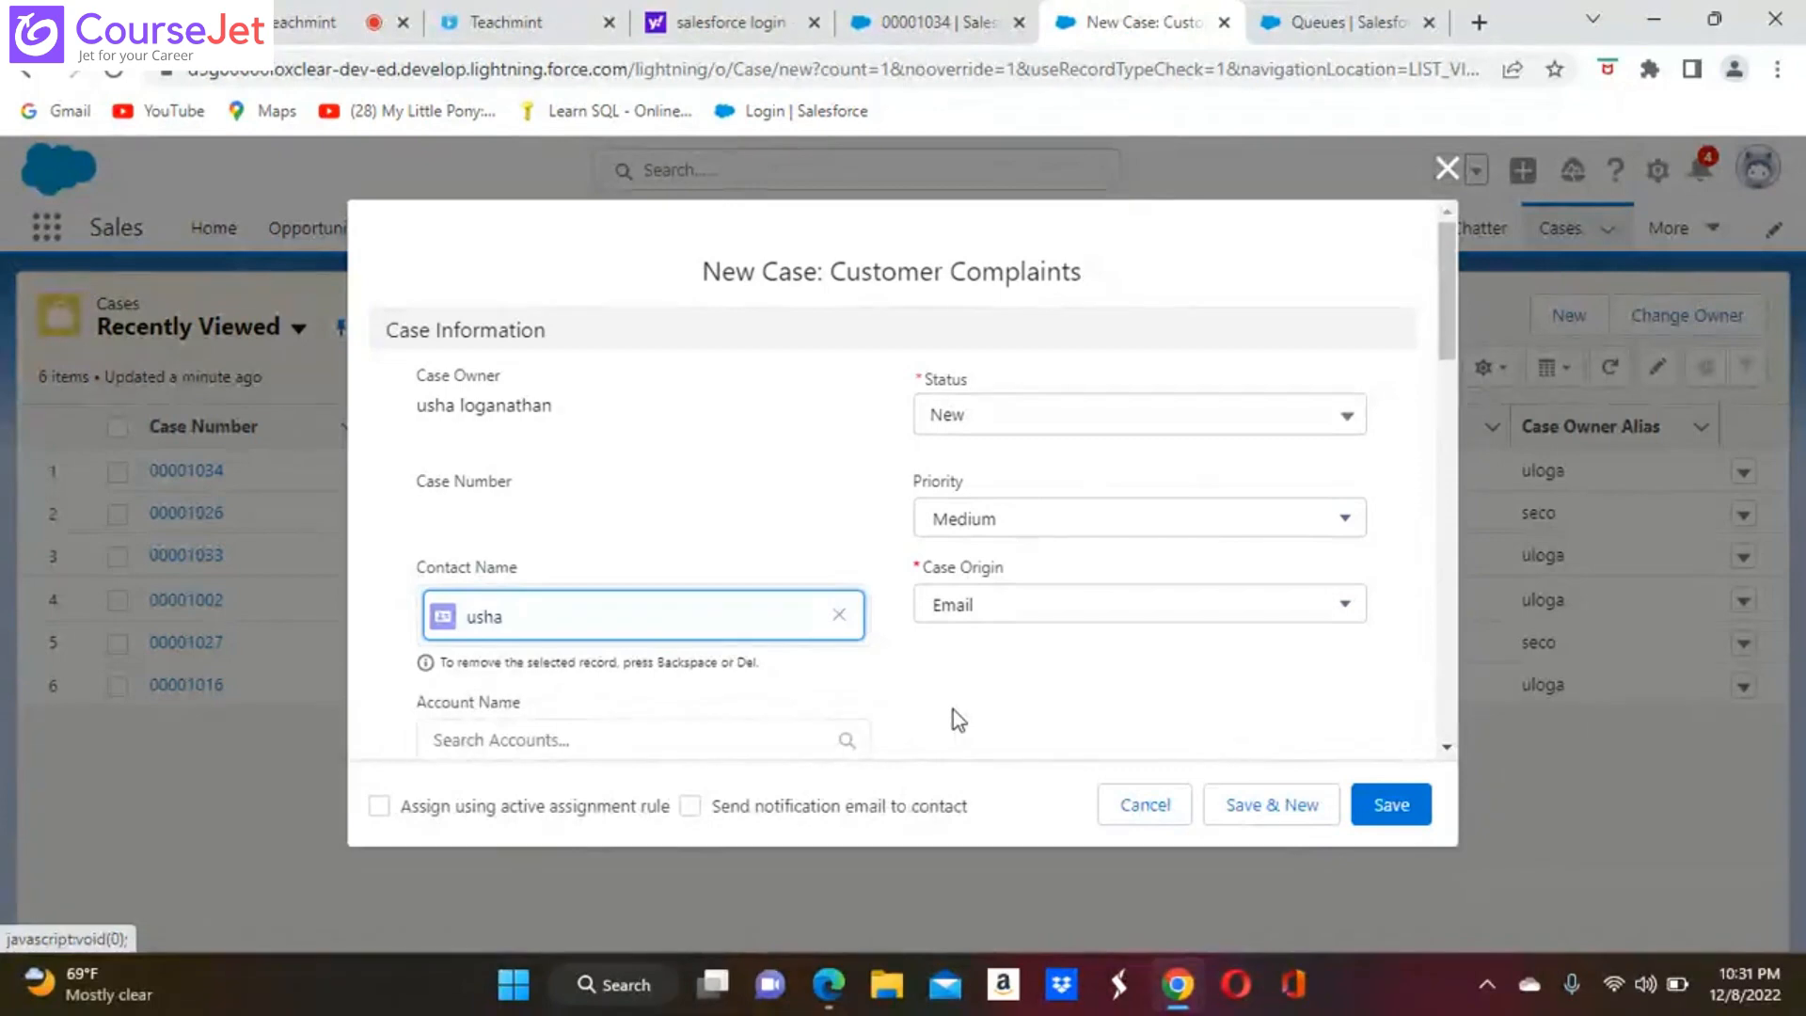
Enable assignment using the active assignment rule and sending a notification email to the contact for the new case
{"action": "scroll", "coordinate": [952, 710], "scroll_direction": "down", "scroll_amount": 2}
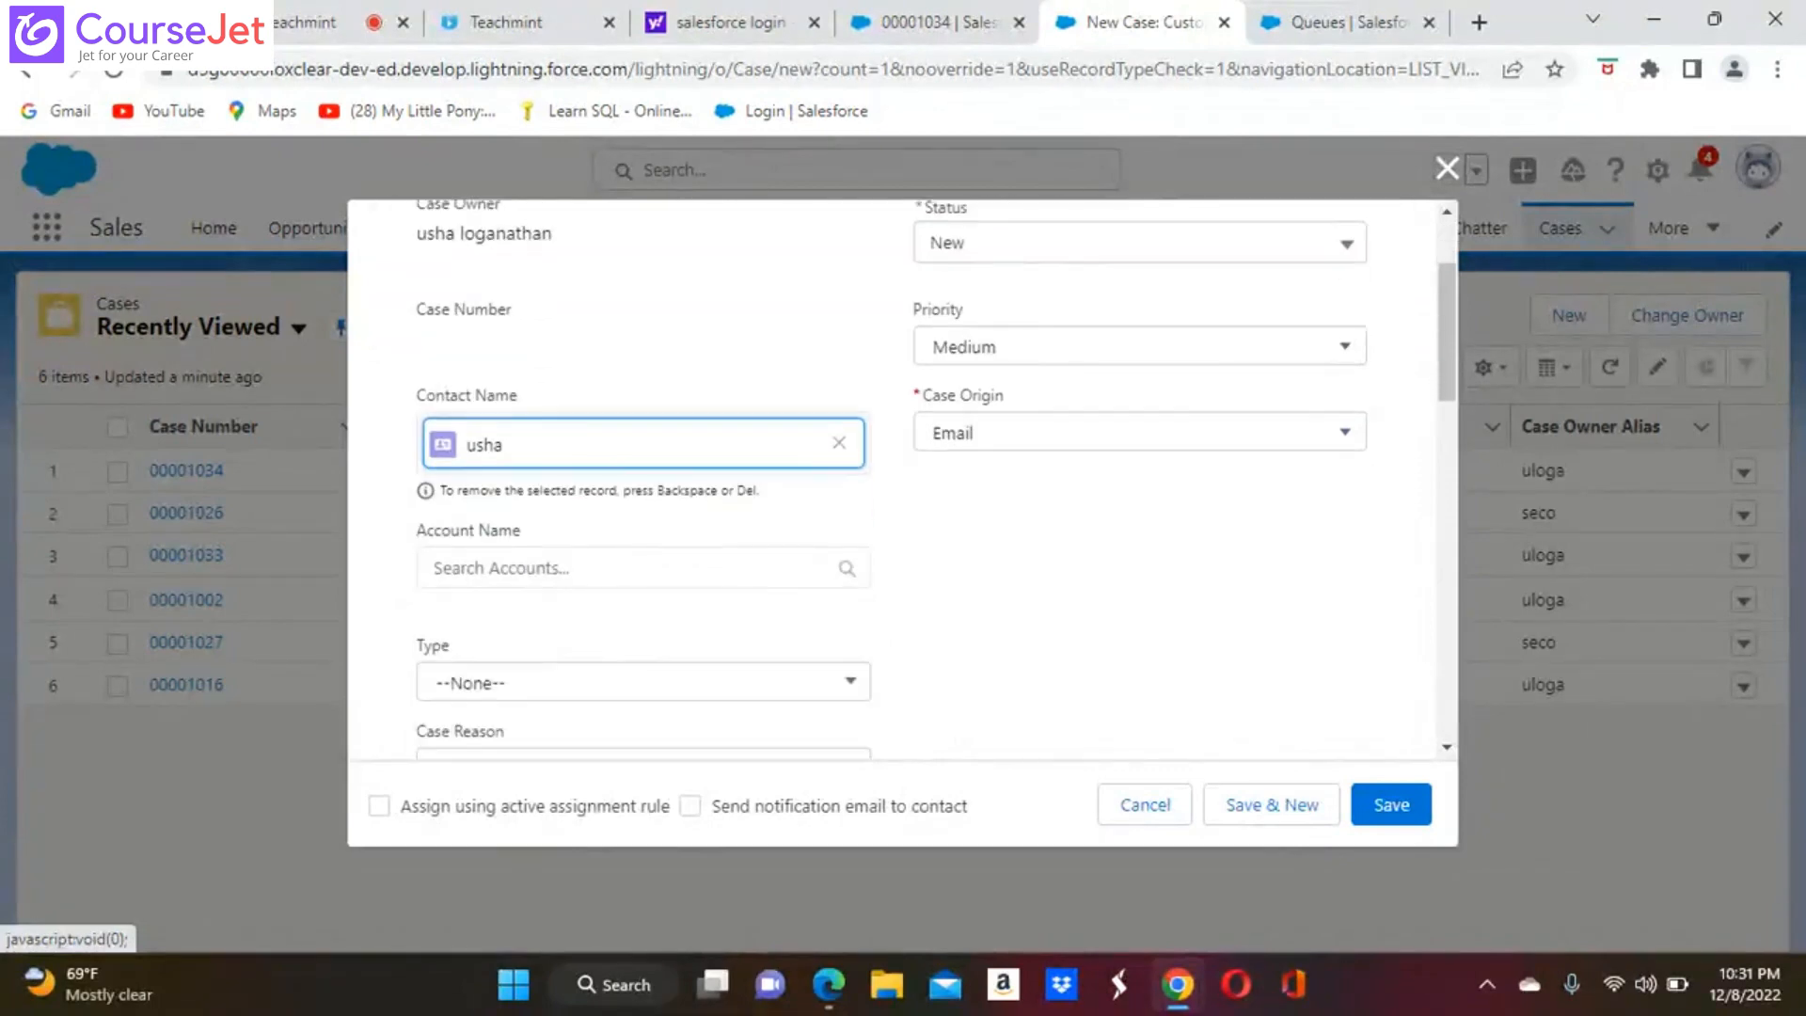
{"action": "scroll", "coordinate": [903, 480], "scroll_direction": "down", "scroll_amount": 8}
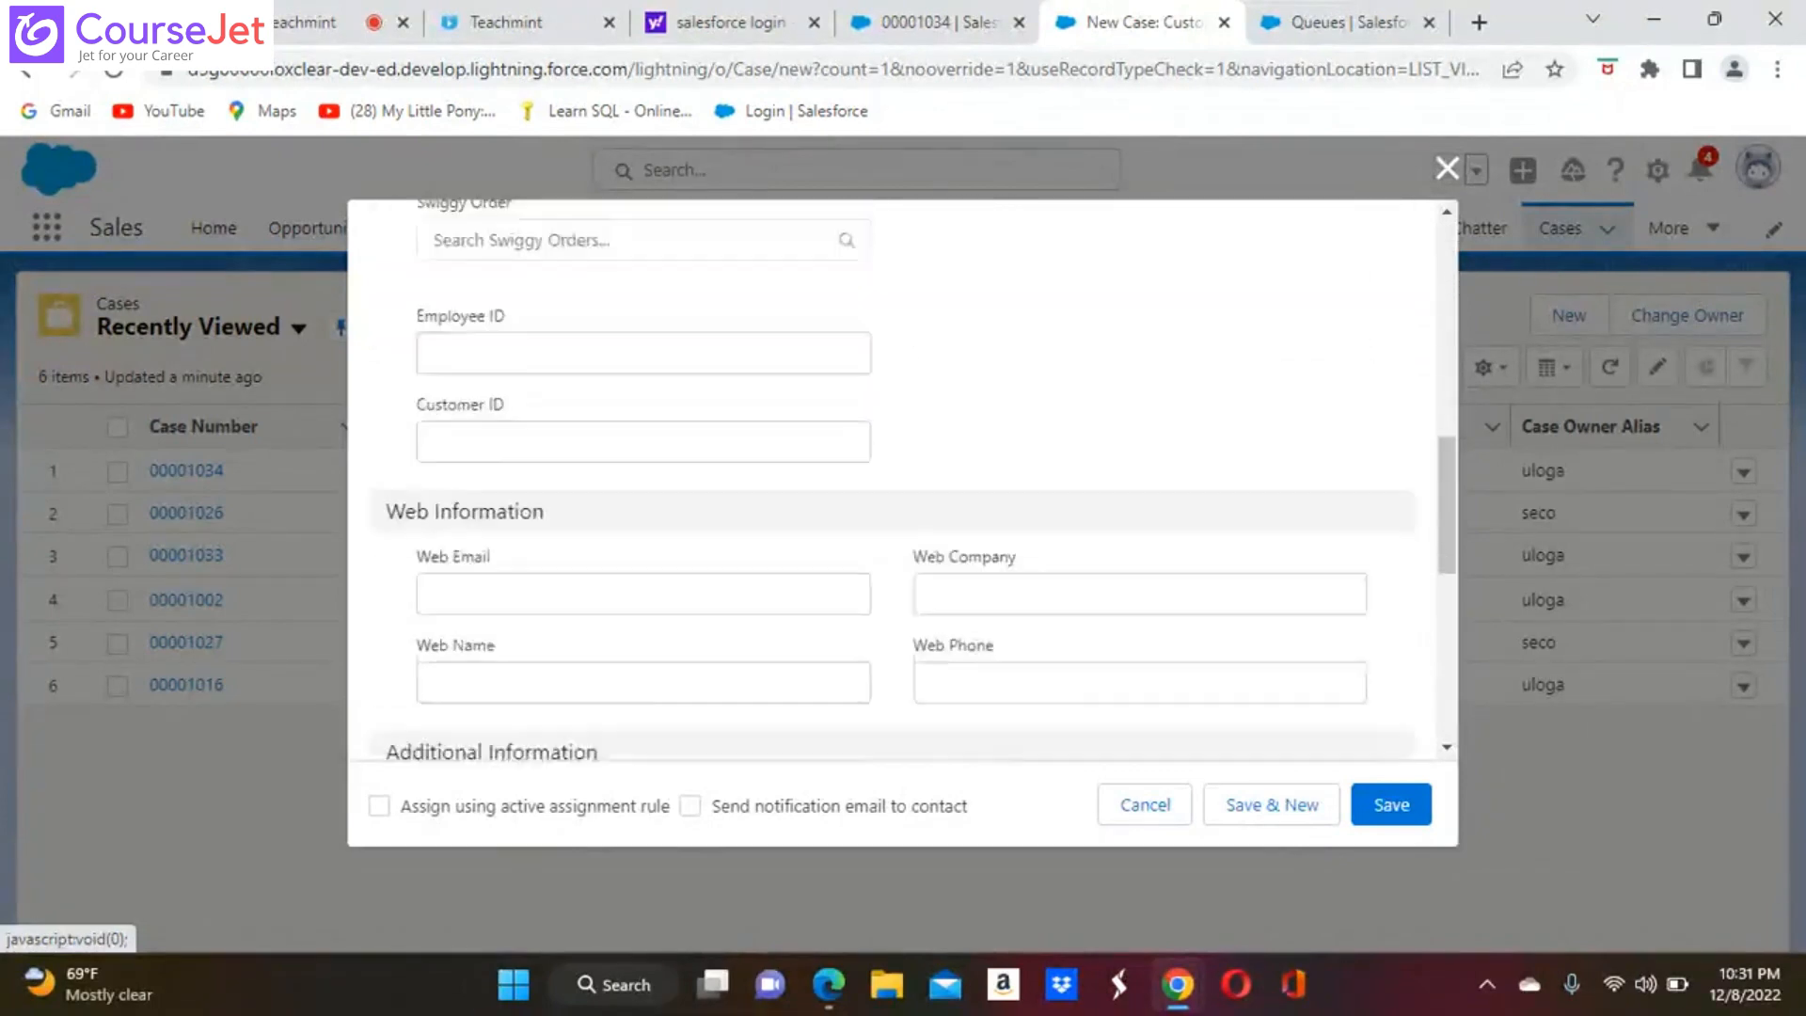
{"action": "scroll", "coordinate": [903, 480], "scroll_direction": "down", "scroll_amount": 6}
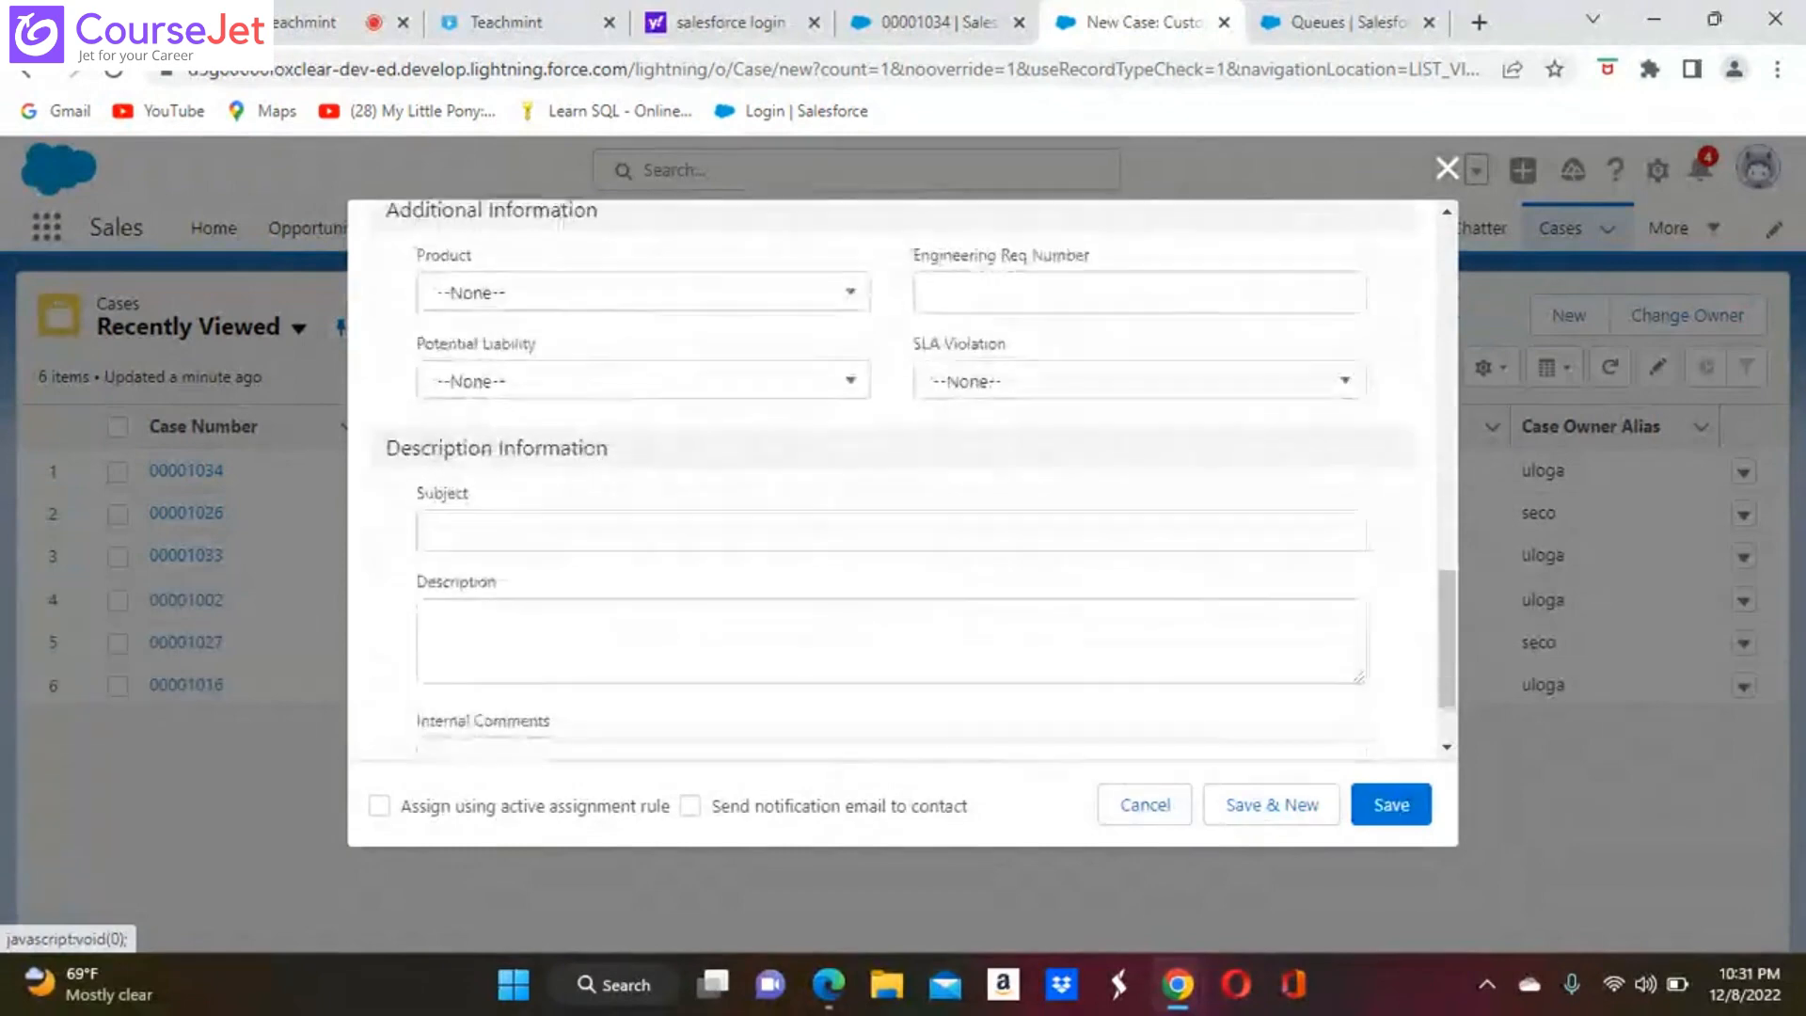
{"action": "scroll", "coordinate": [903, 480], "scroll_direction": "down", "scroll_amount": 2}
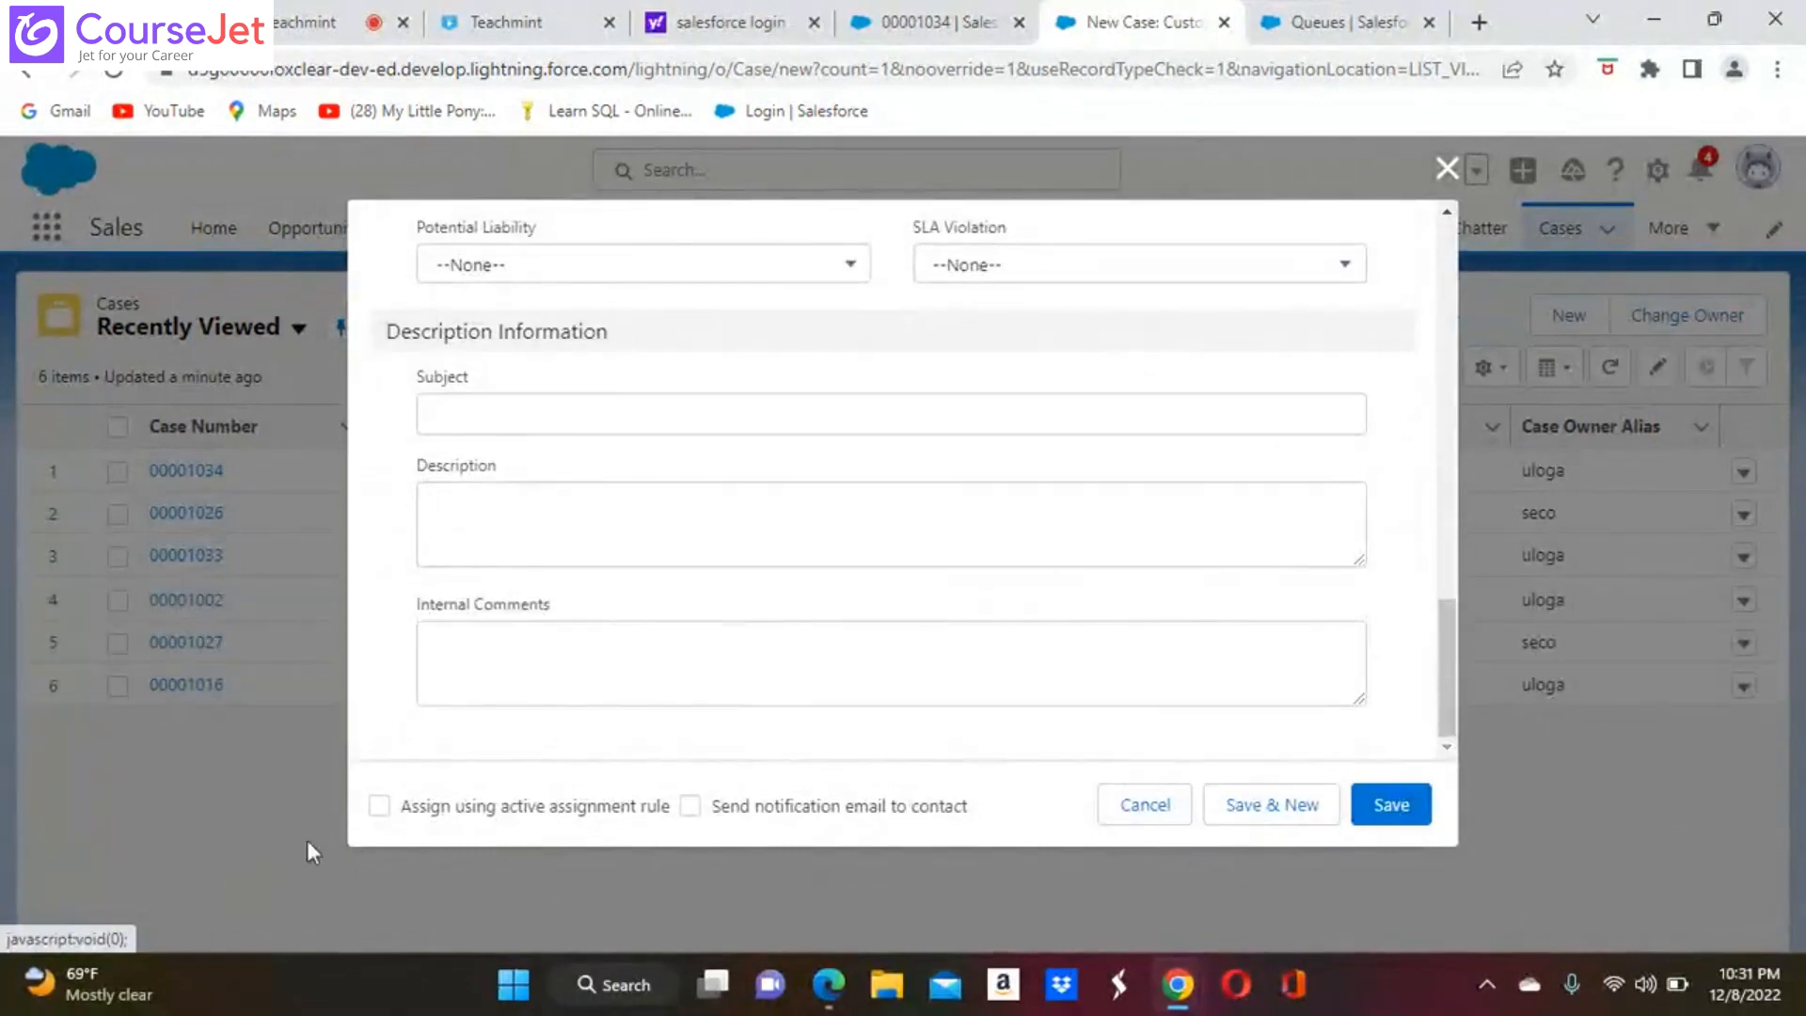
{"action": "left_click", "coordinate": [380, 807]}
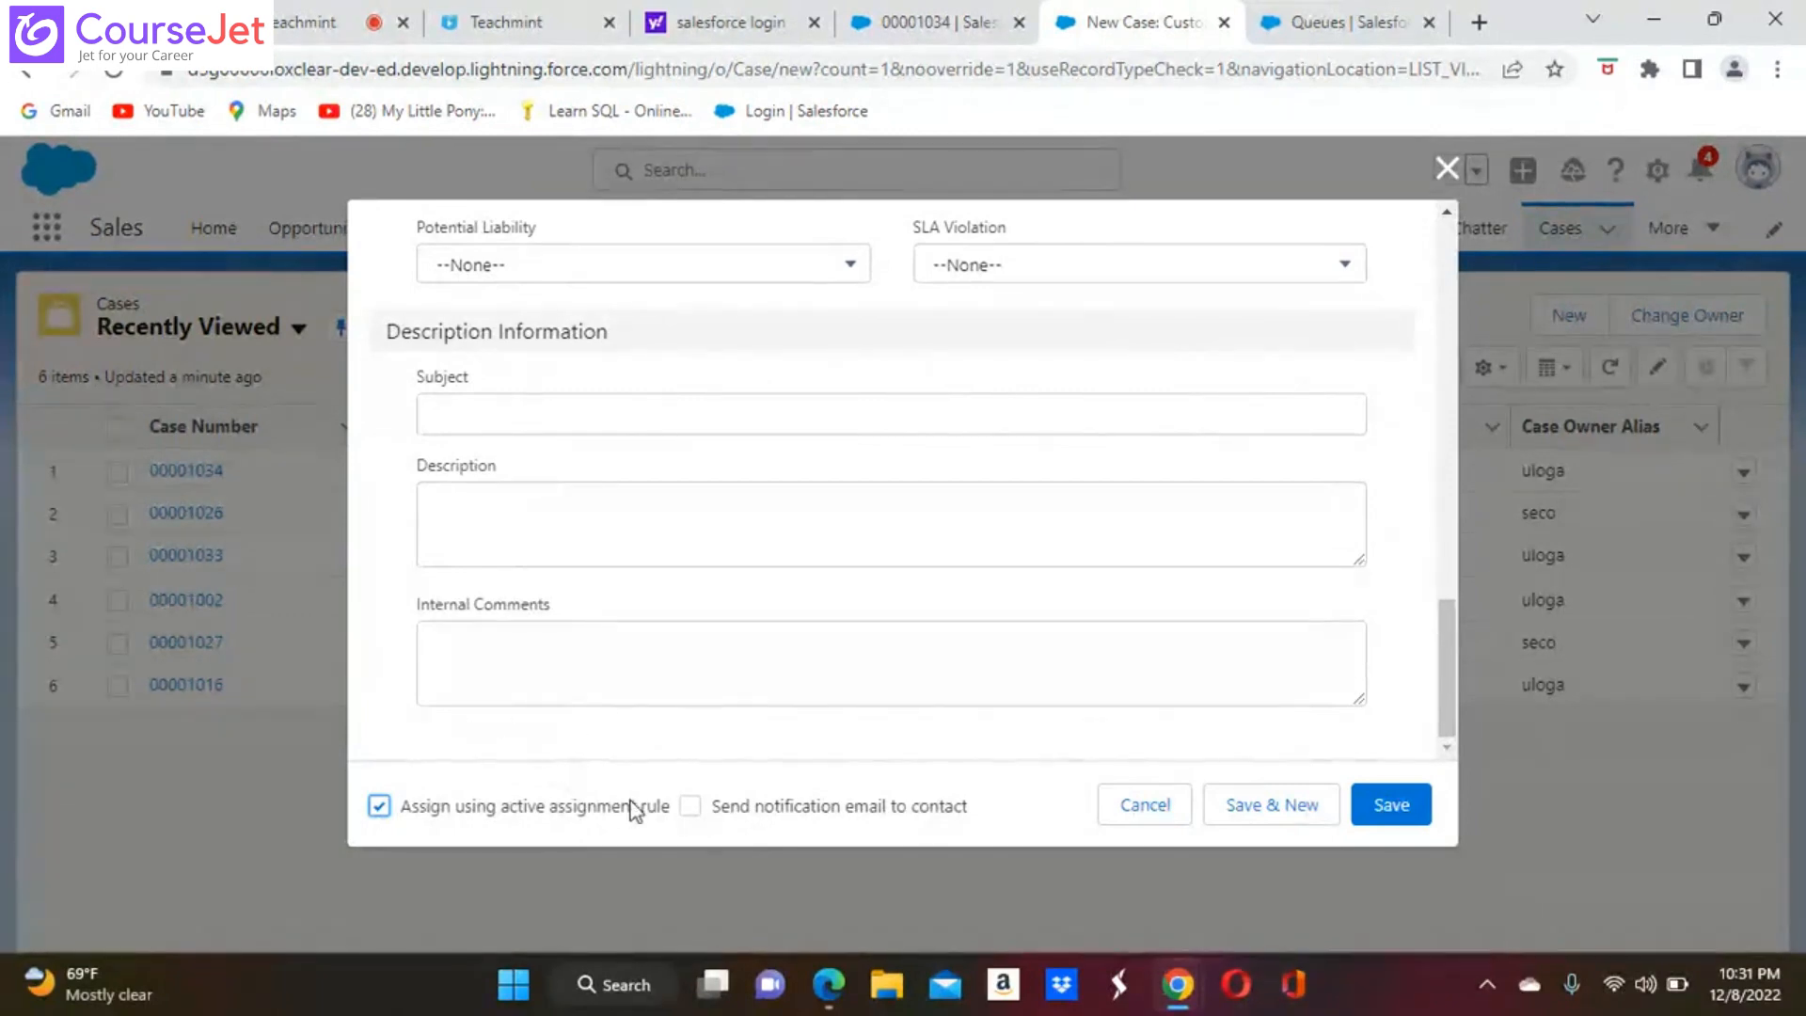
{"action": "left_click", "coordinate": [696, 807]}
Set the new case's type to Mechanical and try to save the case
{"action": "scroll", "coordinate": [686, 536], "scroll_direction": "up", "scroll_amount": 4}
{"action": "scroll", "coordinate": [903, 479], "scroll_direction": "up", "scroll_amount": 10}
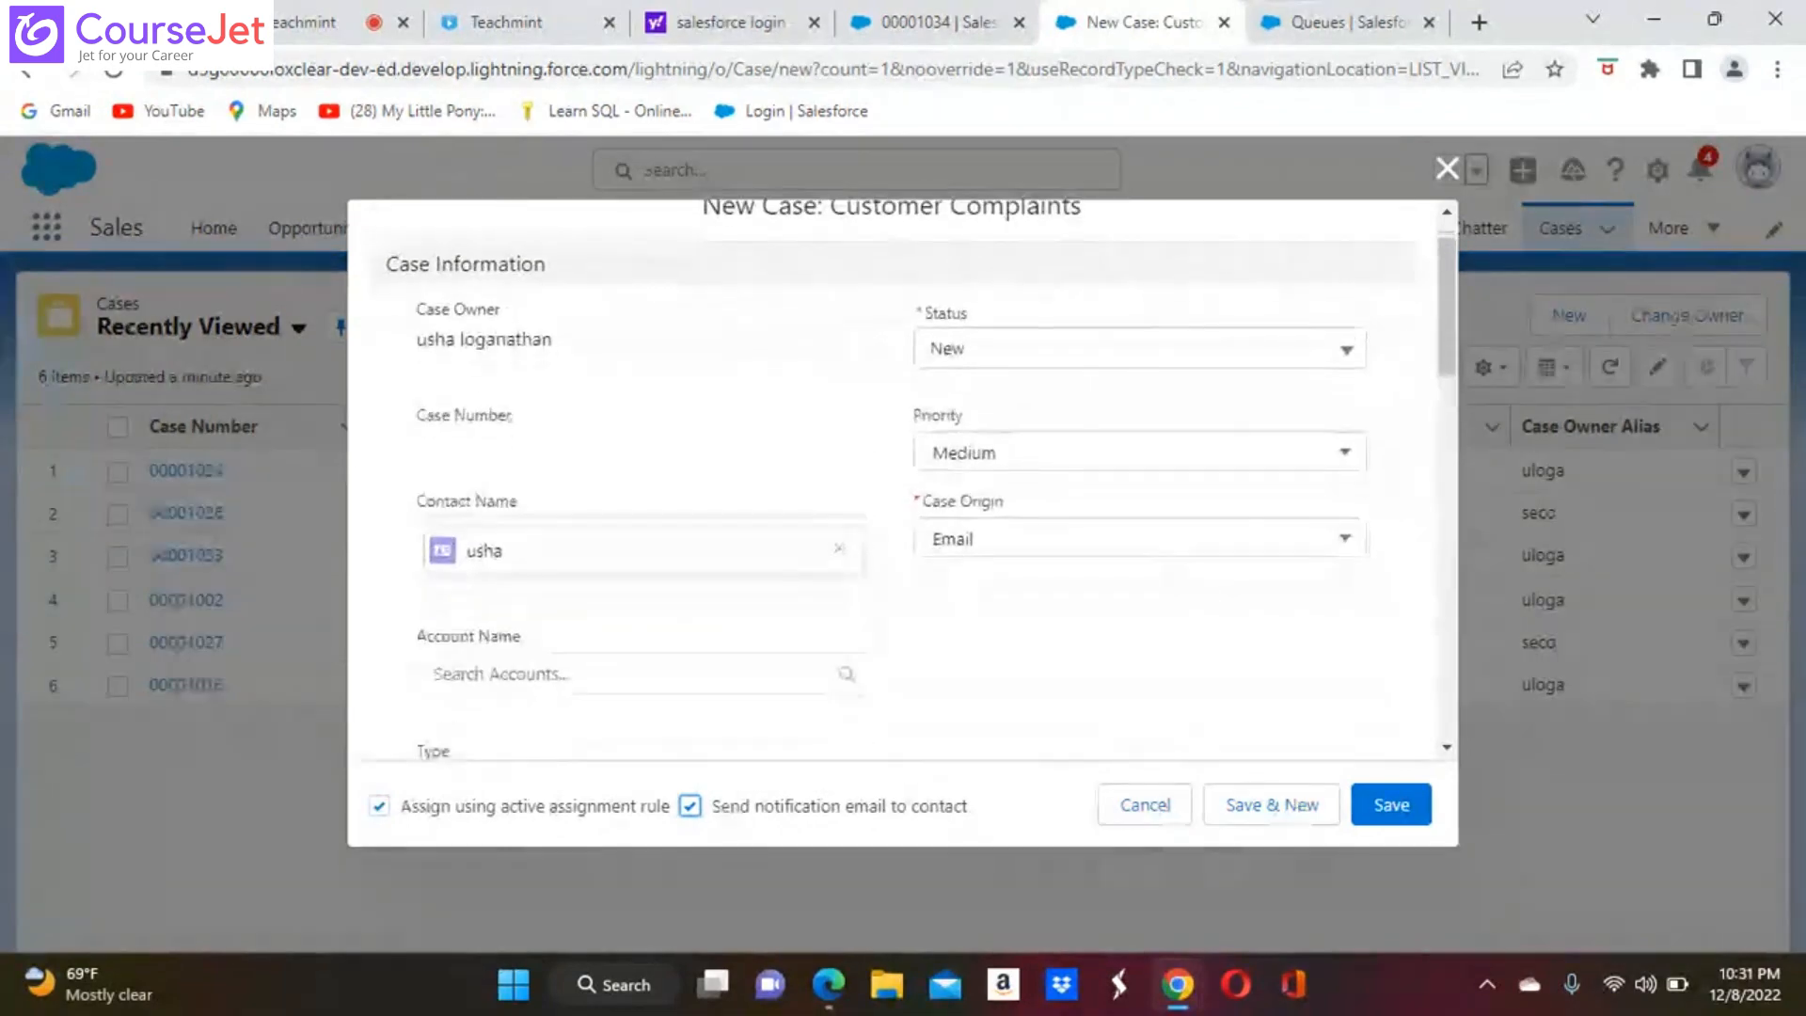
{"action": "scroll", "coordinate": [903, 479], "scroll_direction": "down", "scroll_amount": 2}
{"action": "scroll", "coordinate": [861, 494], "scroll_direction": "down", "scroll_amount": 1}
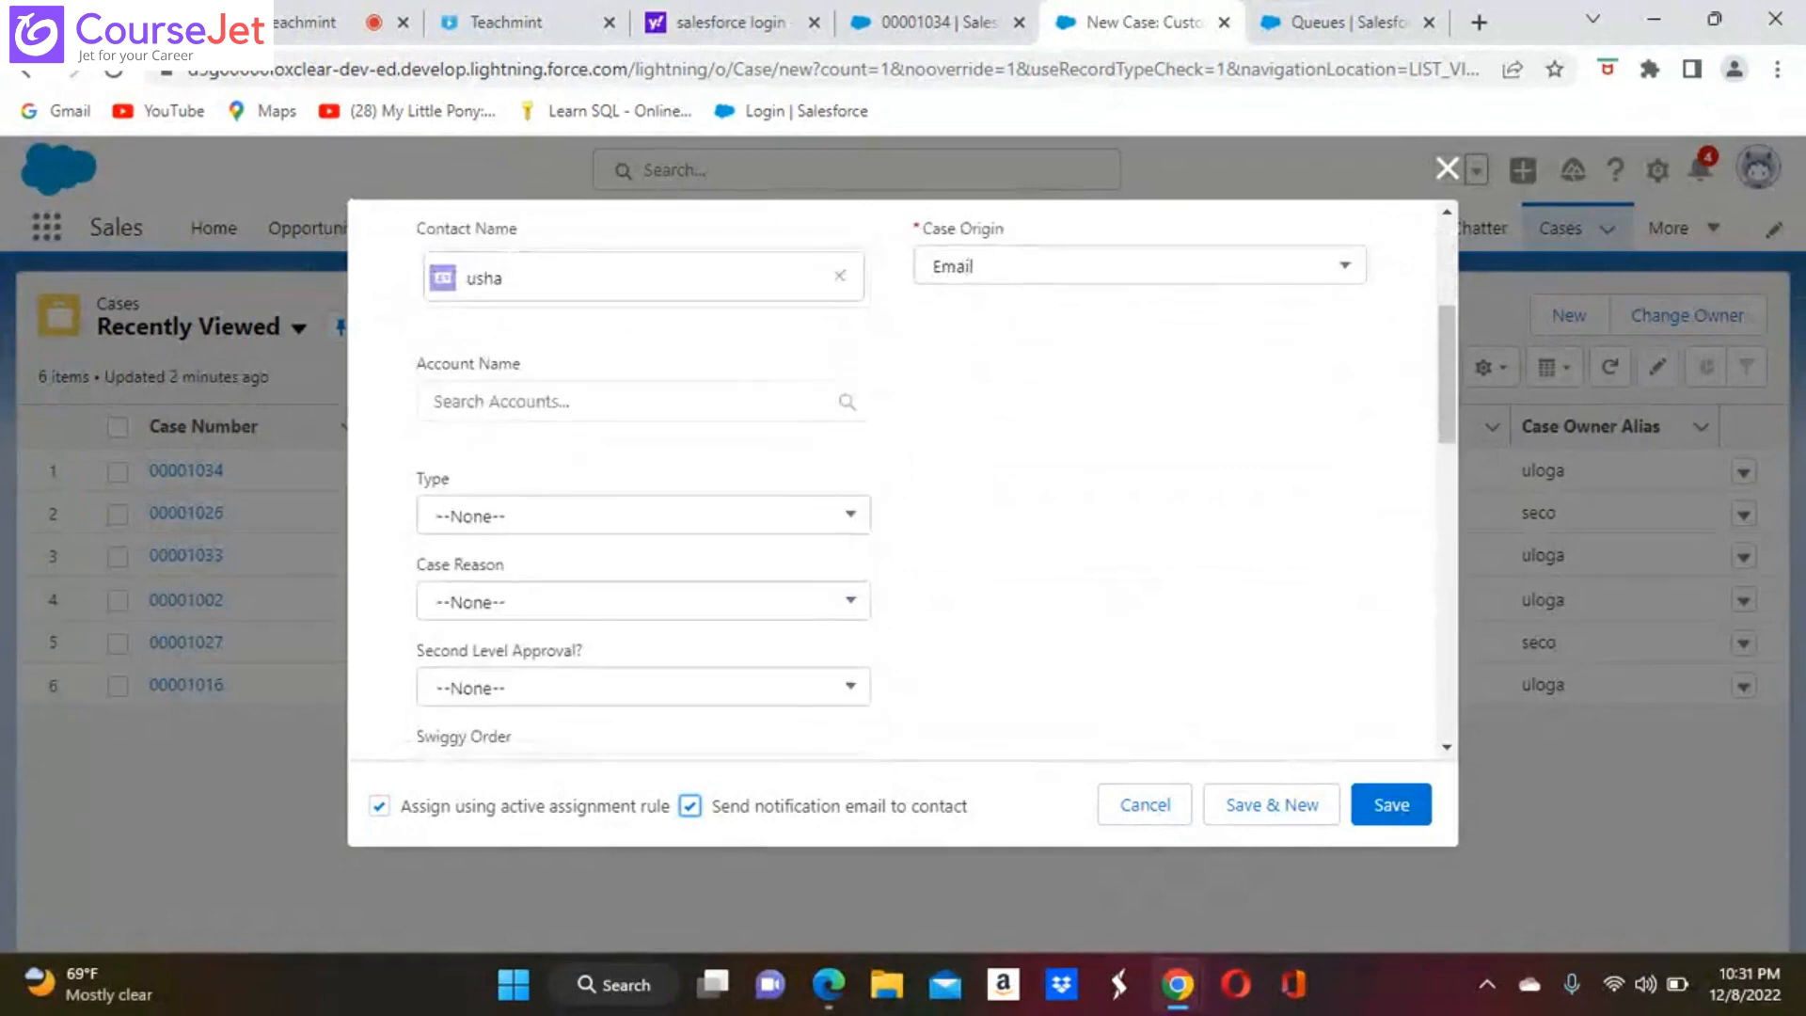
{"action": "left_click", "coordinate": [857, 516]}
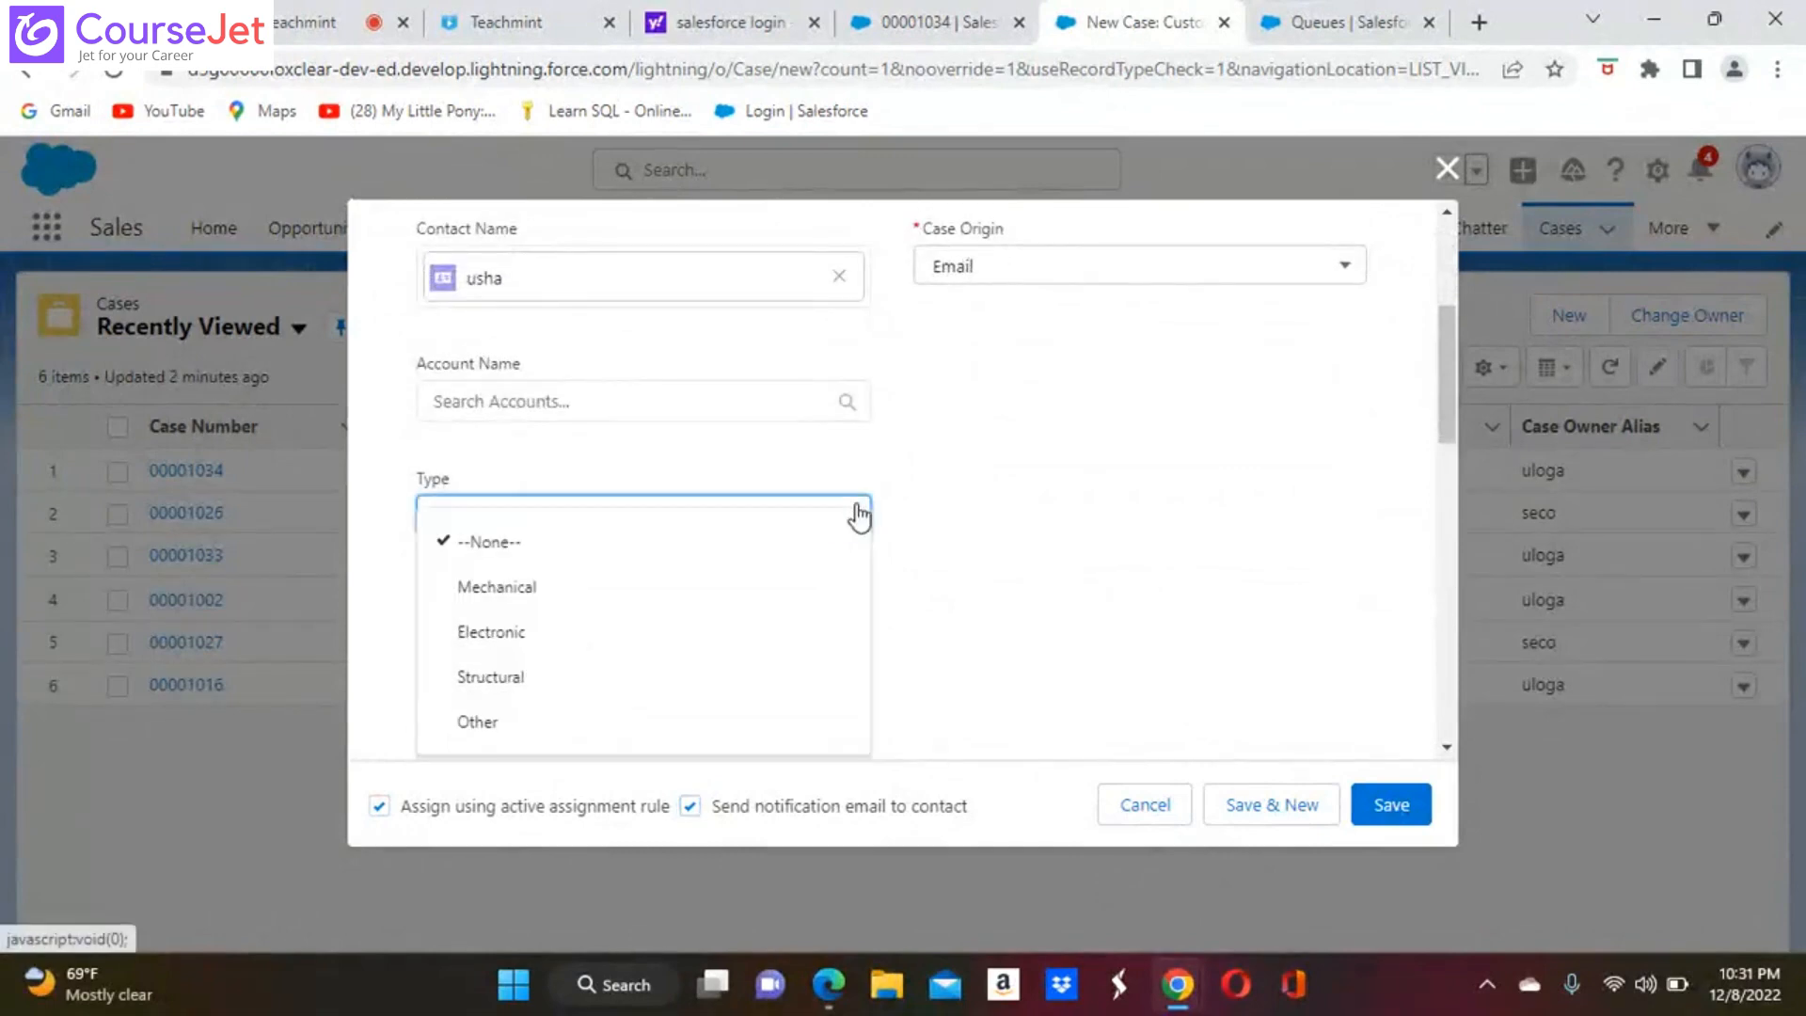
{"action": "left_click", "coordinate": [540, 588]}
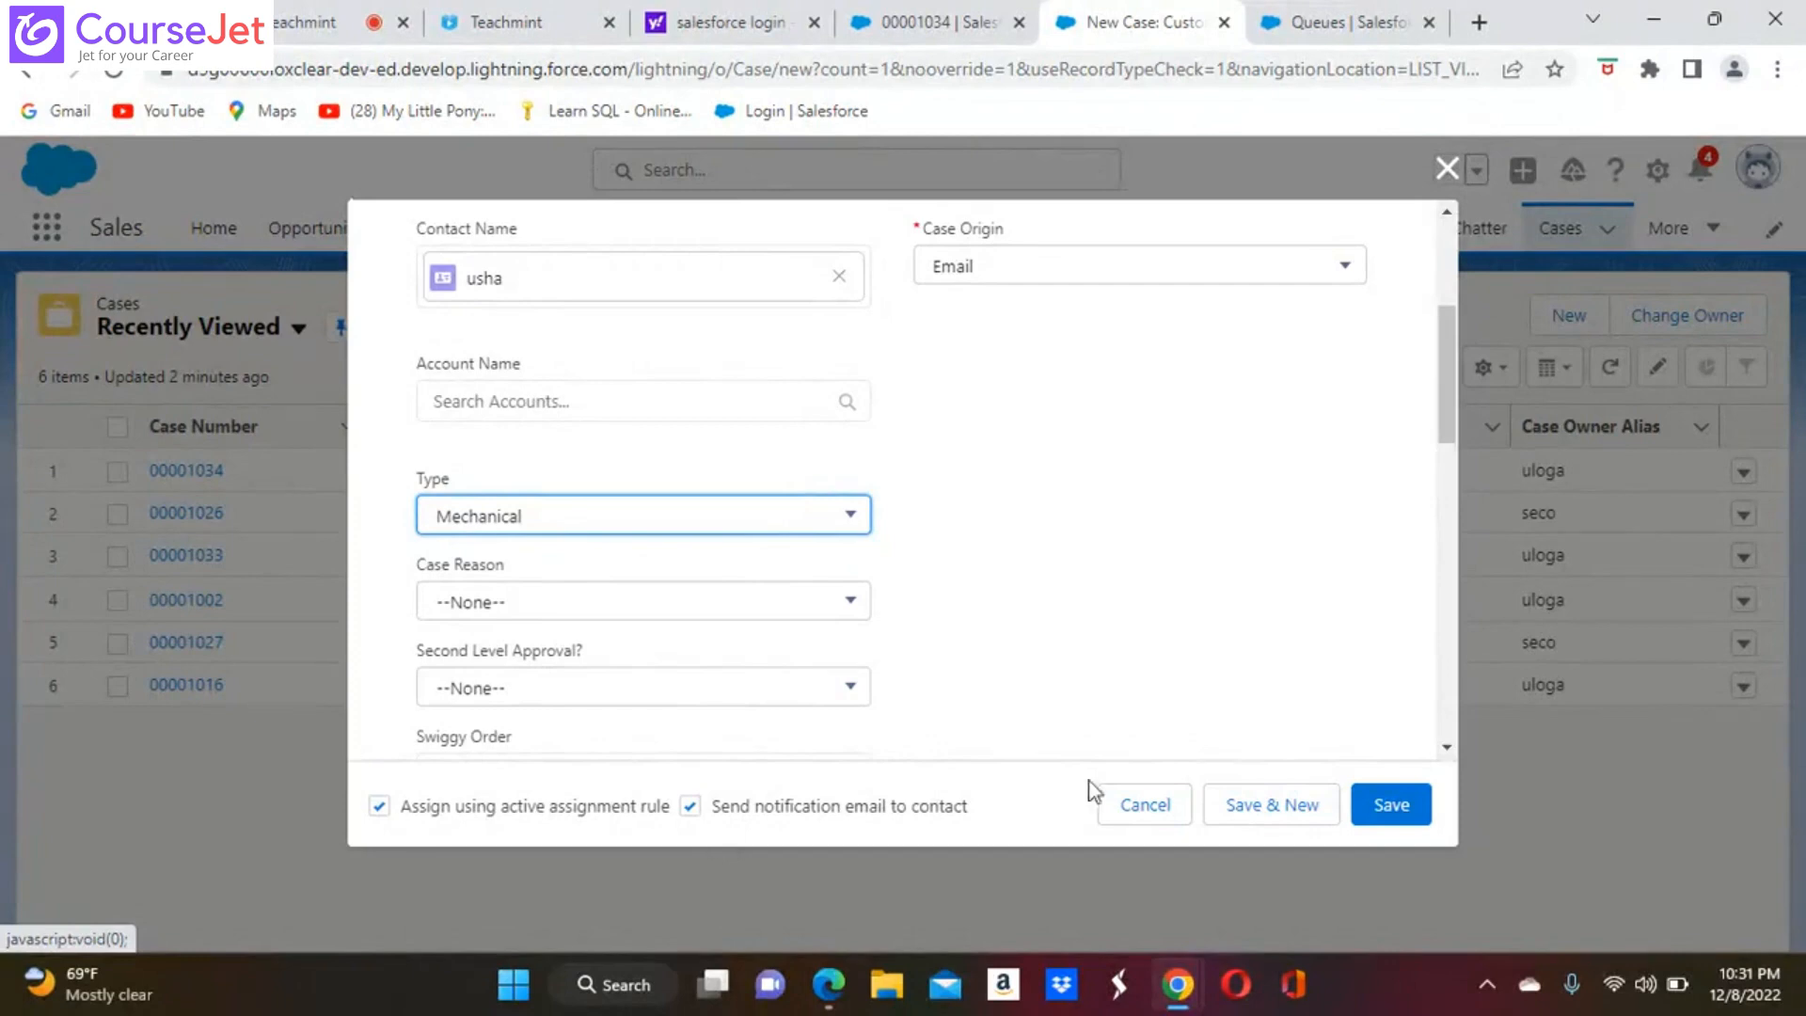
{"action": "left_click", "coordinate": [1396, 816]}
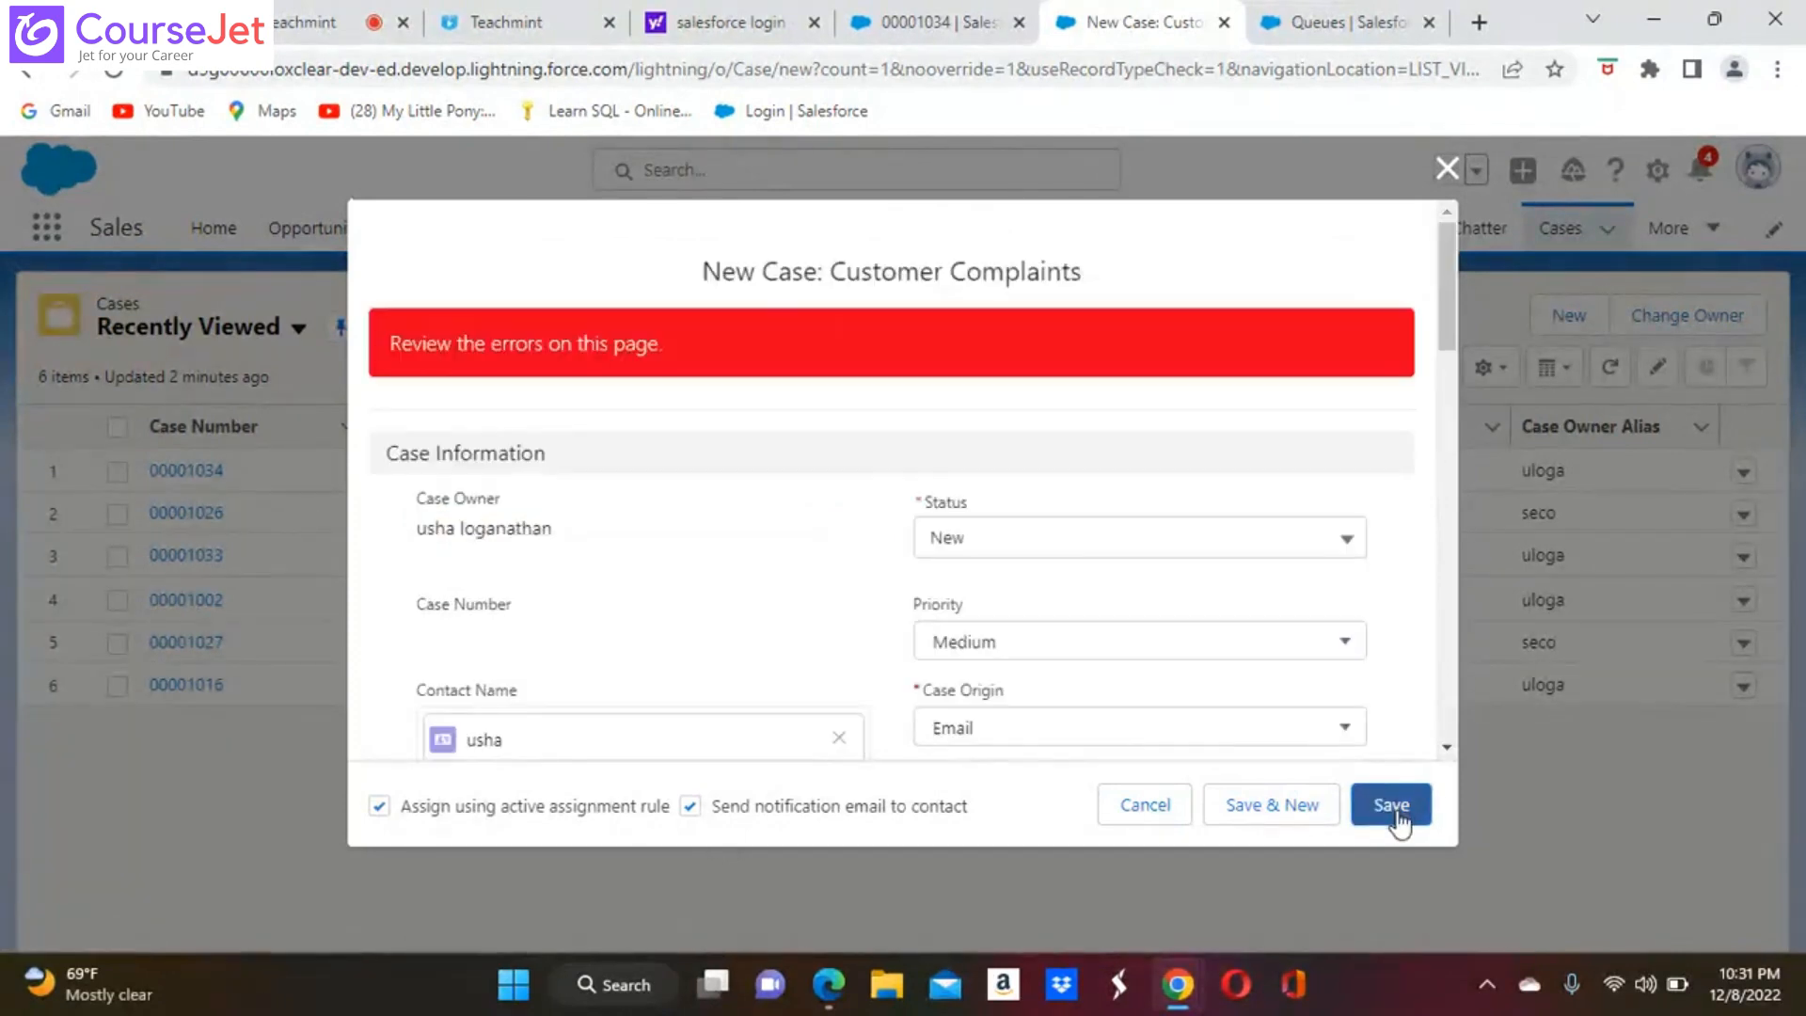
Enter "Hiiiiiii" as the case's subject in the Description Information section
{"action": "scroll", "coordinate": [892, 480], "scroll_direction": "down", "scroll_amount": 10}
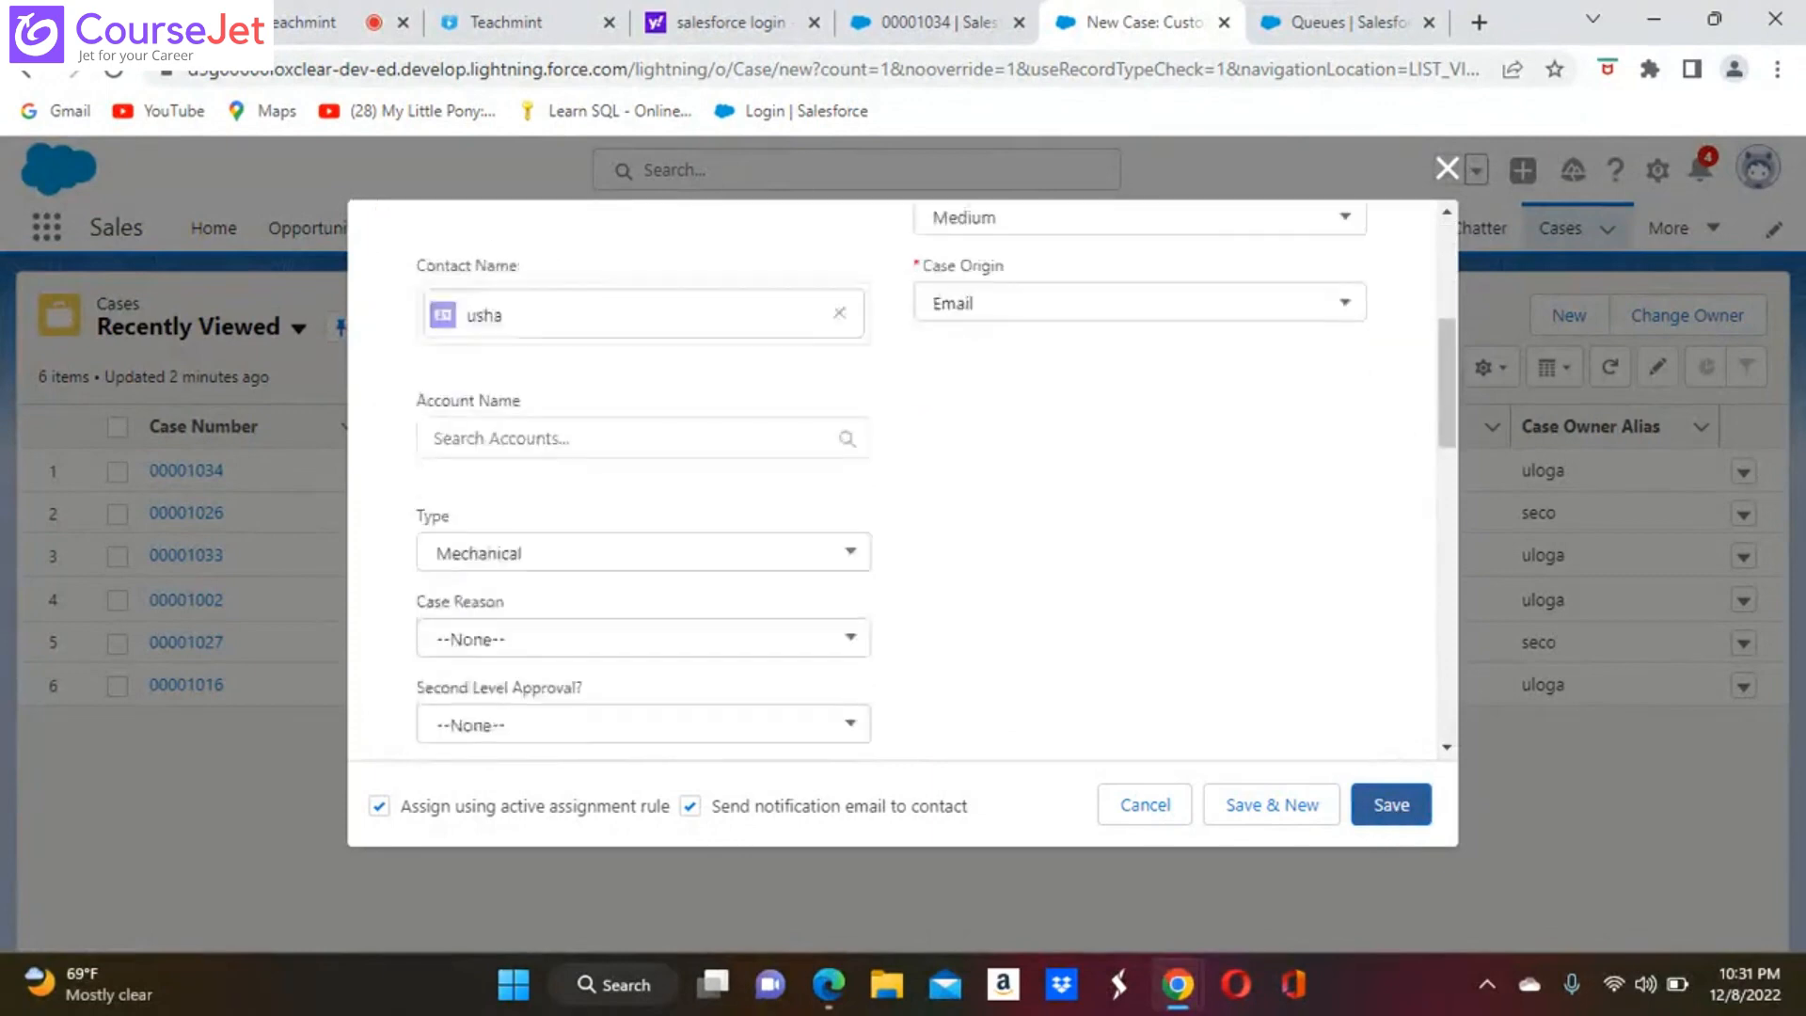
{"action": "scroll", "coordinate": [891, 564], "scroll_direction": "down", "scroll_amount": 2}
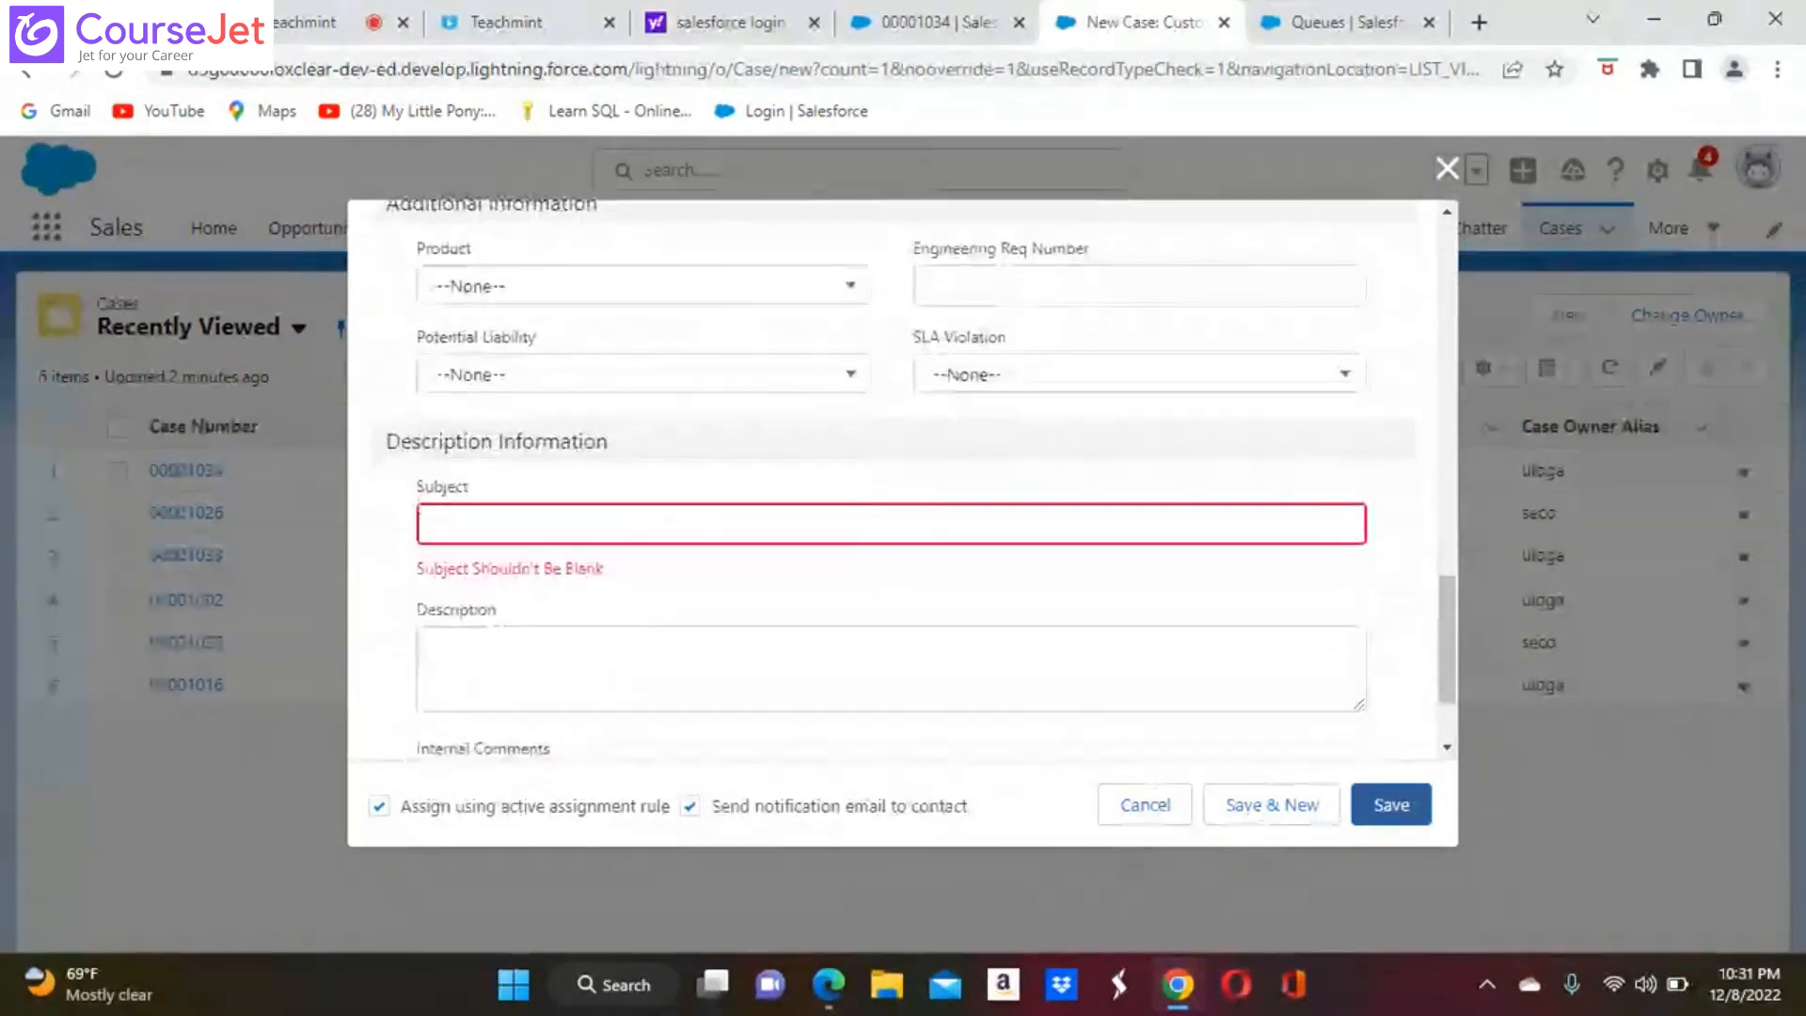
{"action": "left_click", "coordinate": [649, 531]}
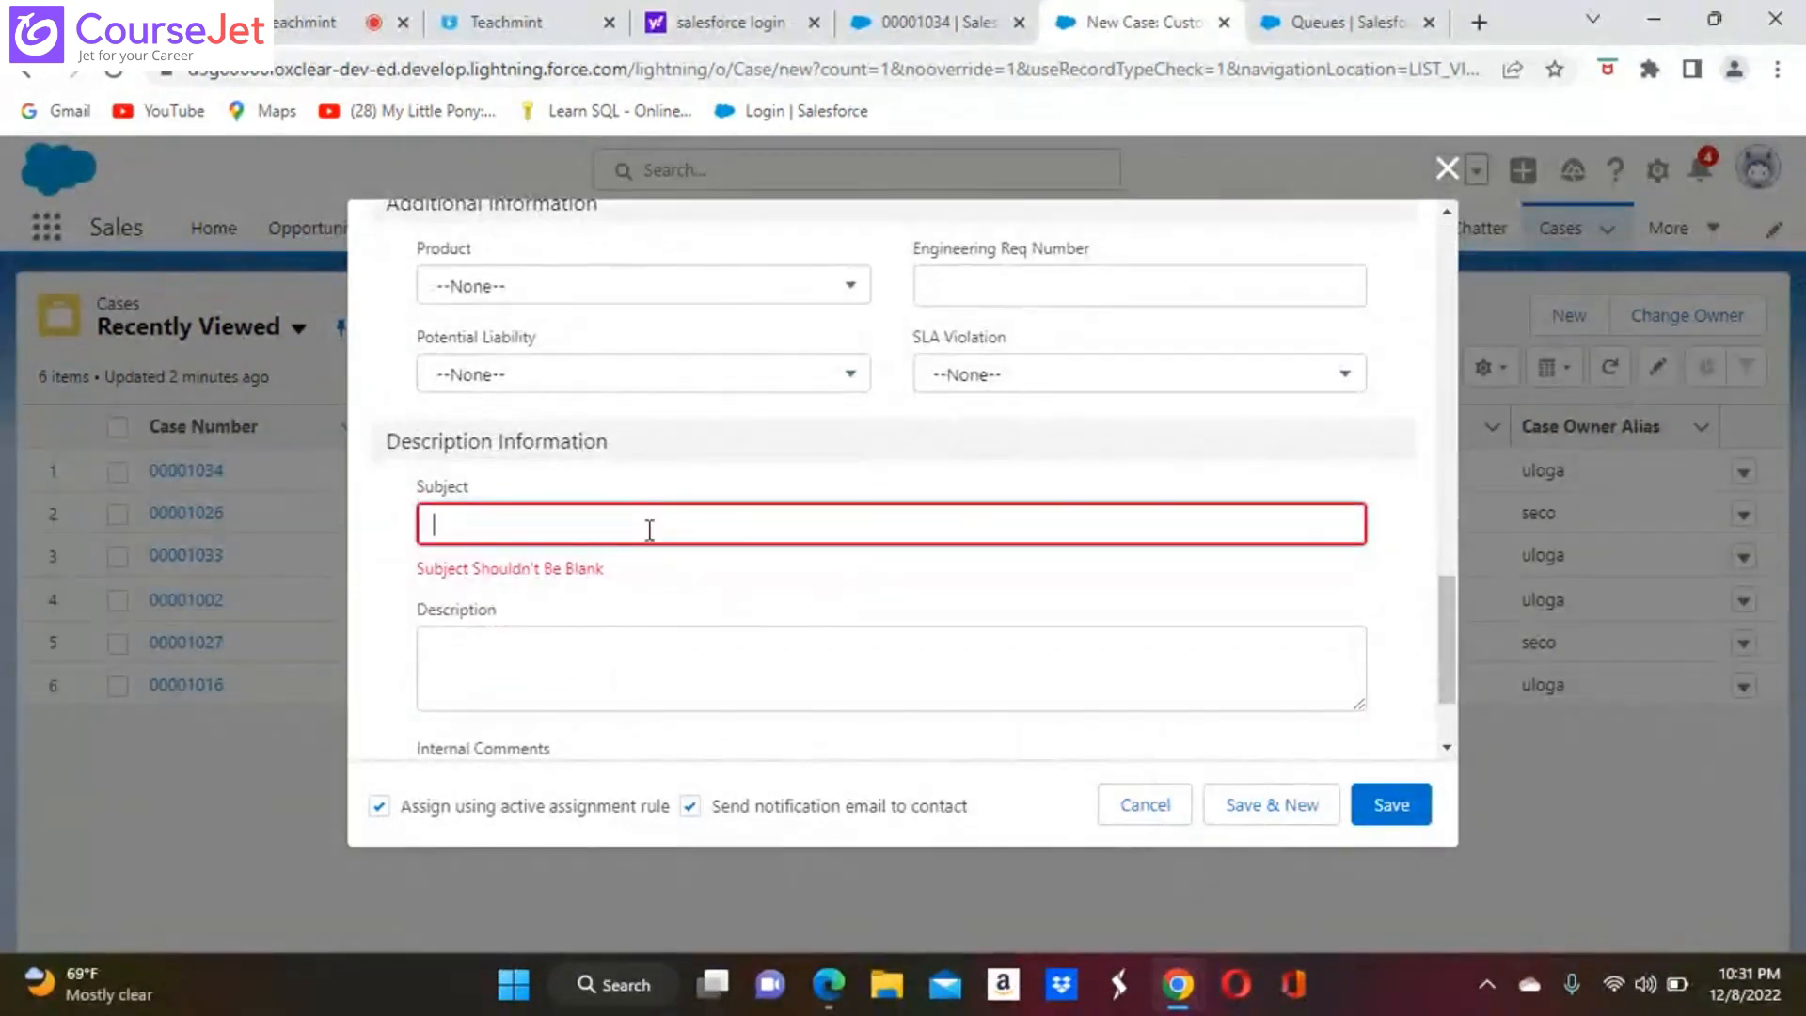
{"action": "type", "text": "Hiiiiii"}
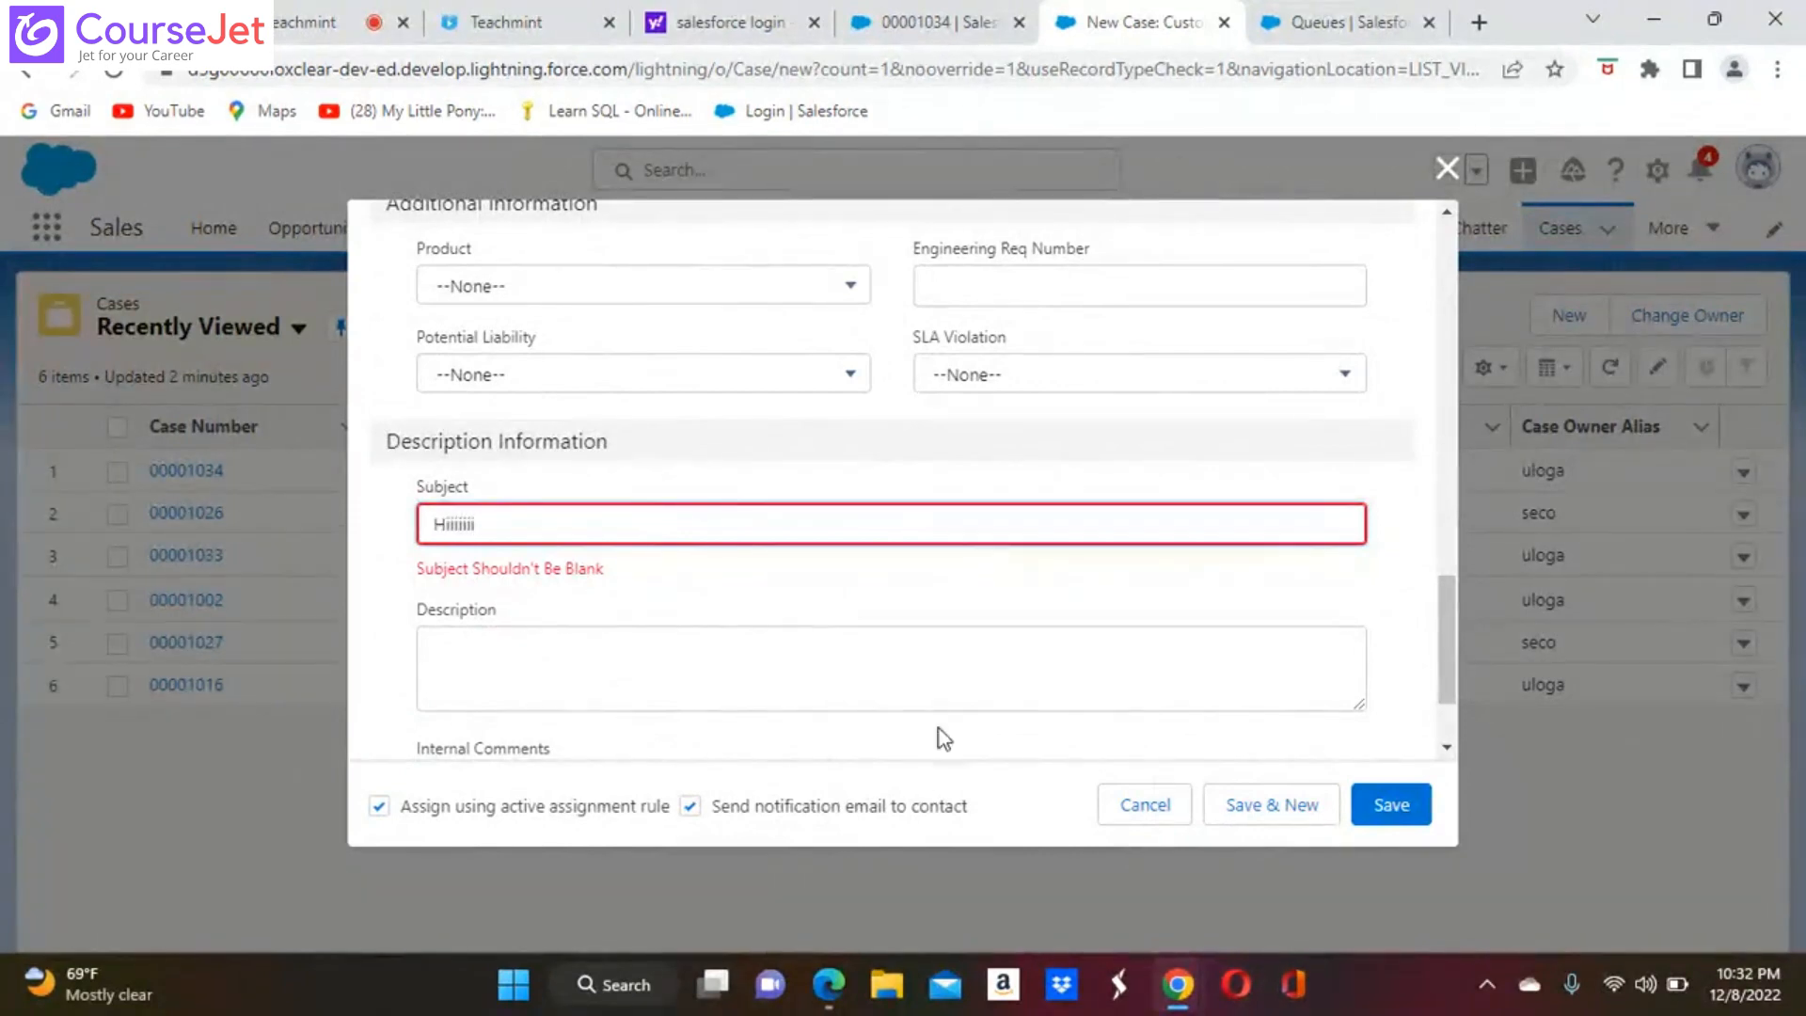
Save the new case and start creating another case from the cases list
{"action": "left_click", "coordinate": [1393, 805]}
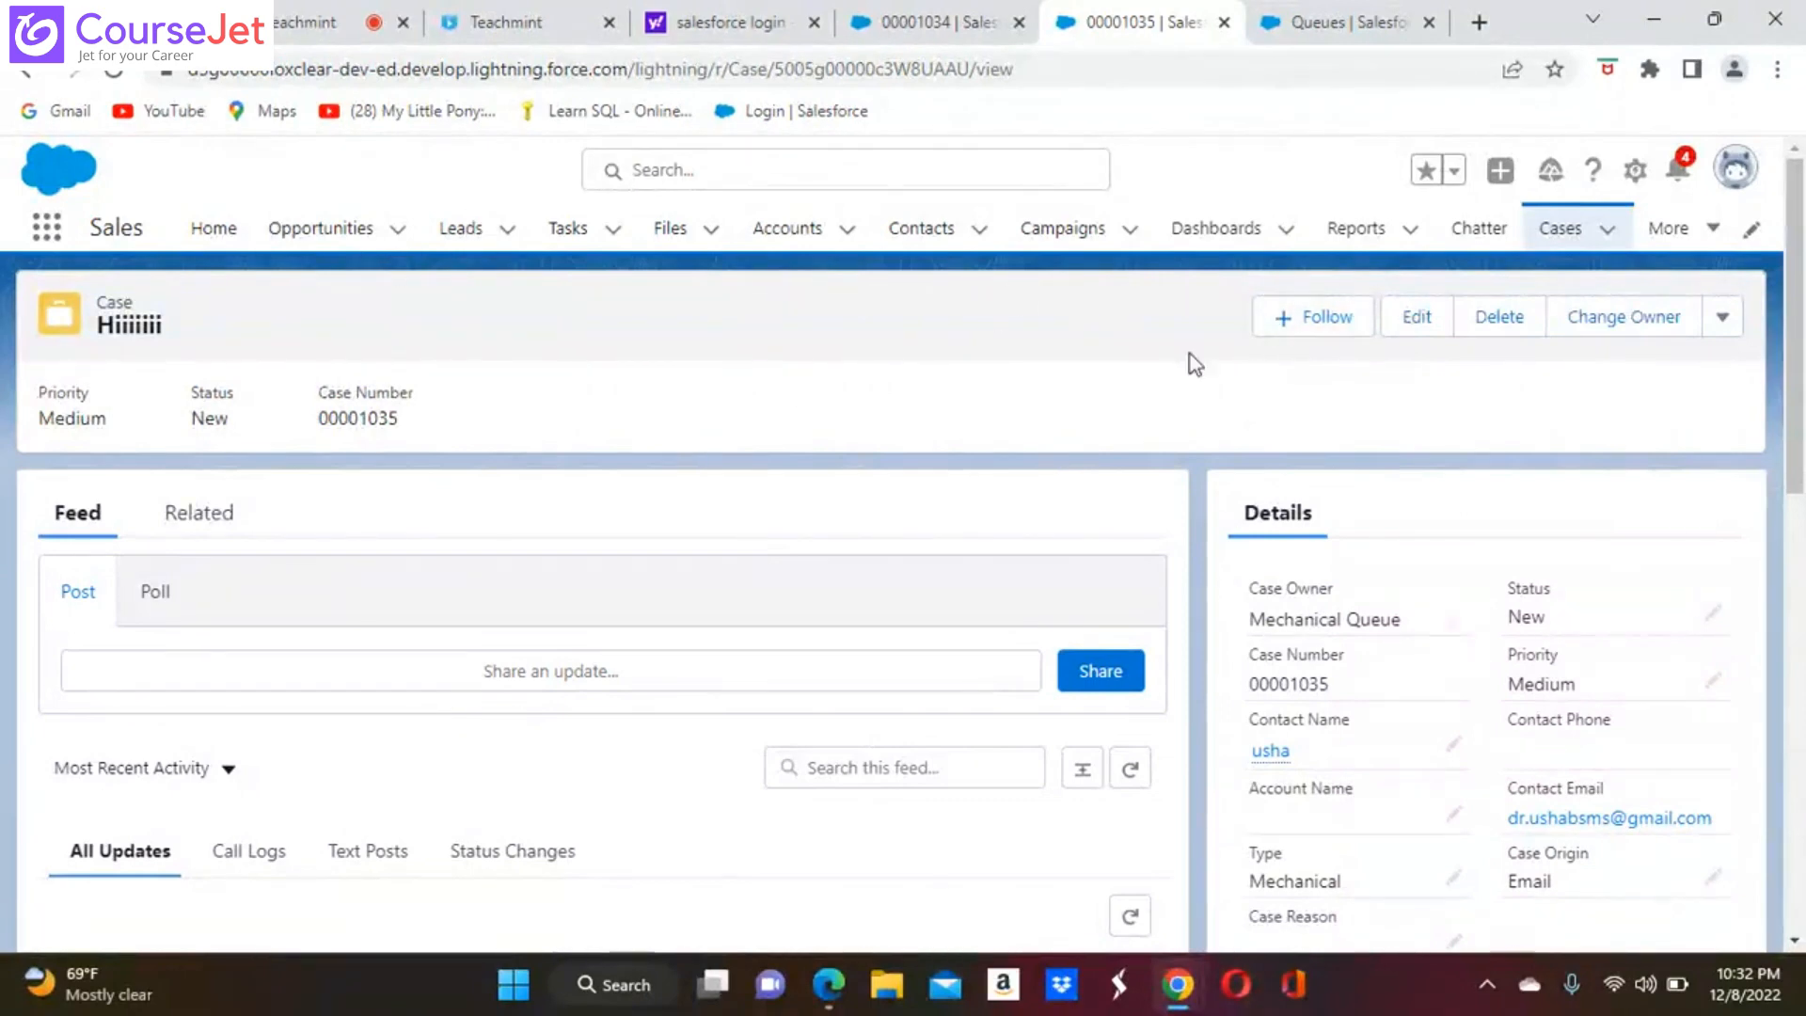
{"action": "left_click", "coordinate": [1565, 234]}
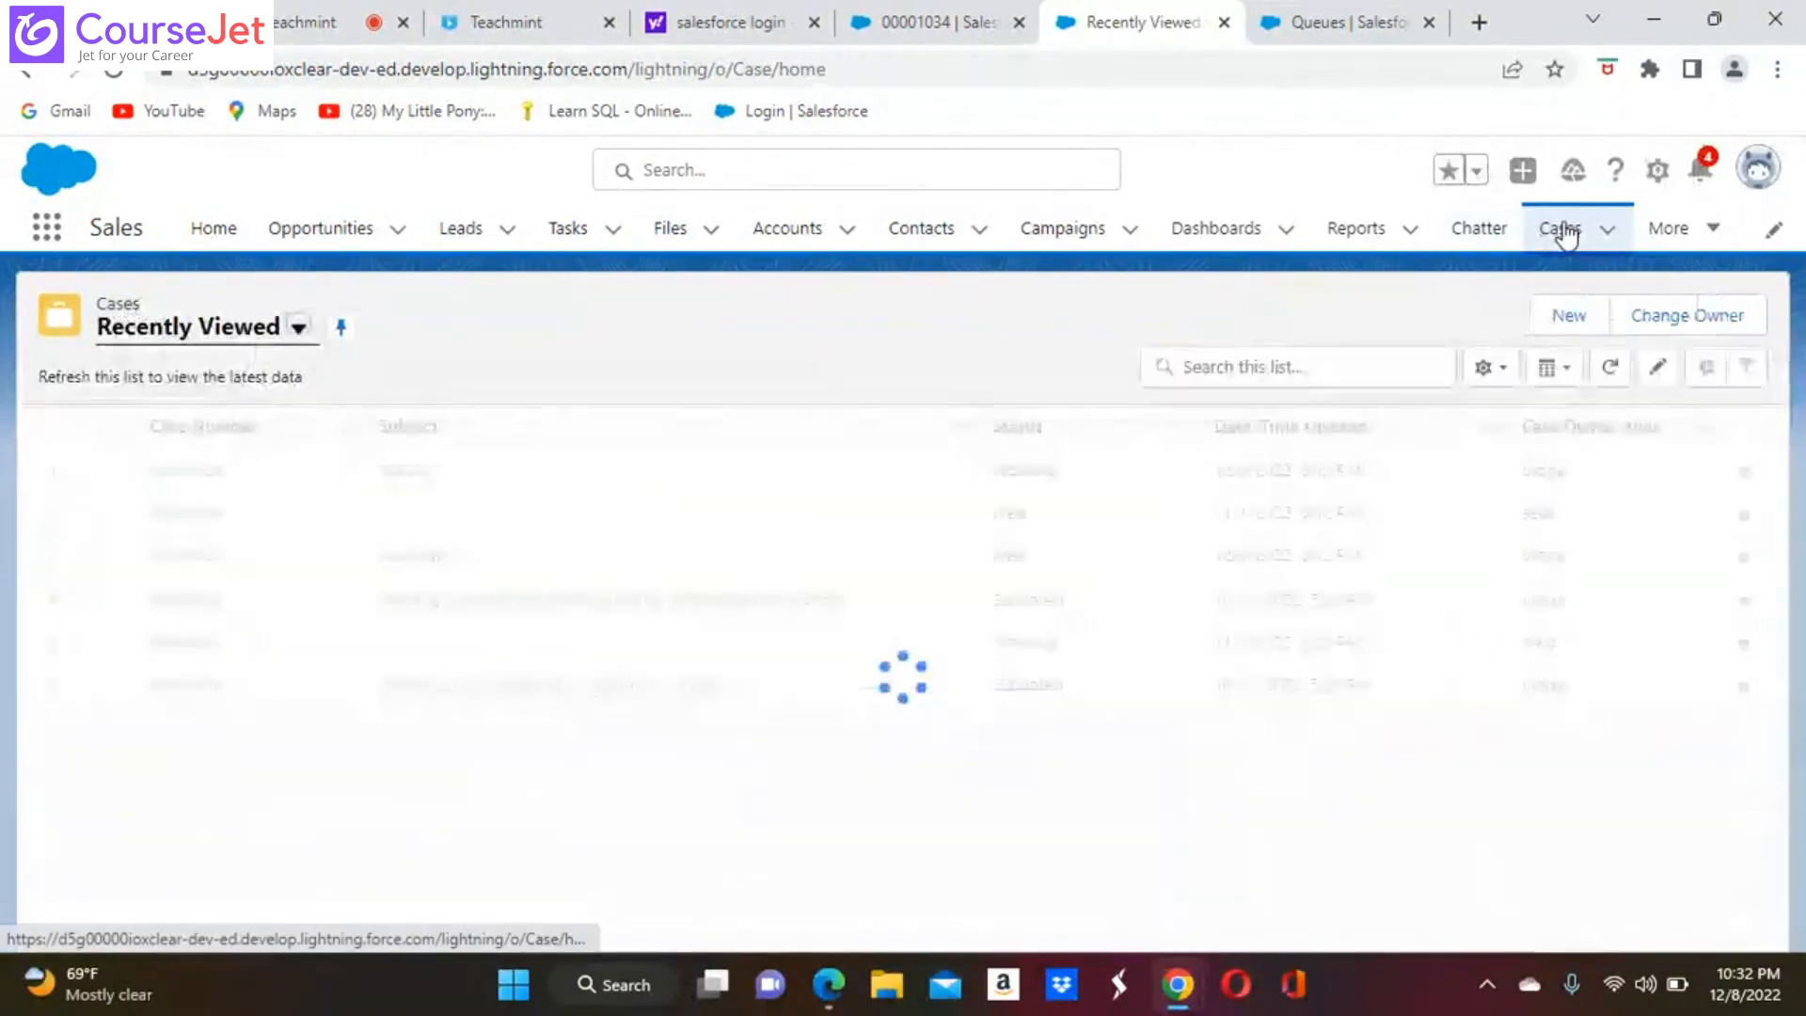
{"action": "left_click", "coordinate": [1543, 328]}
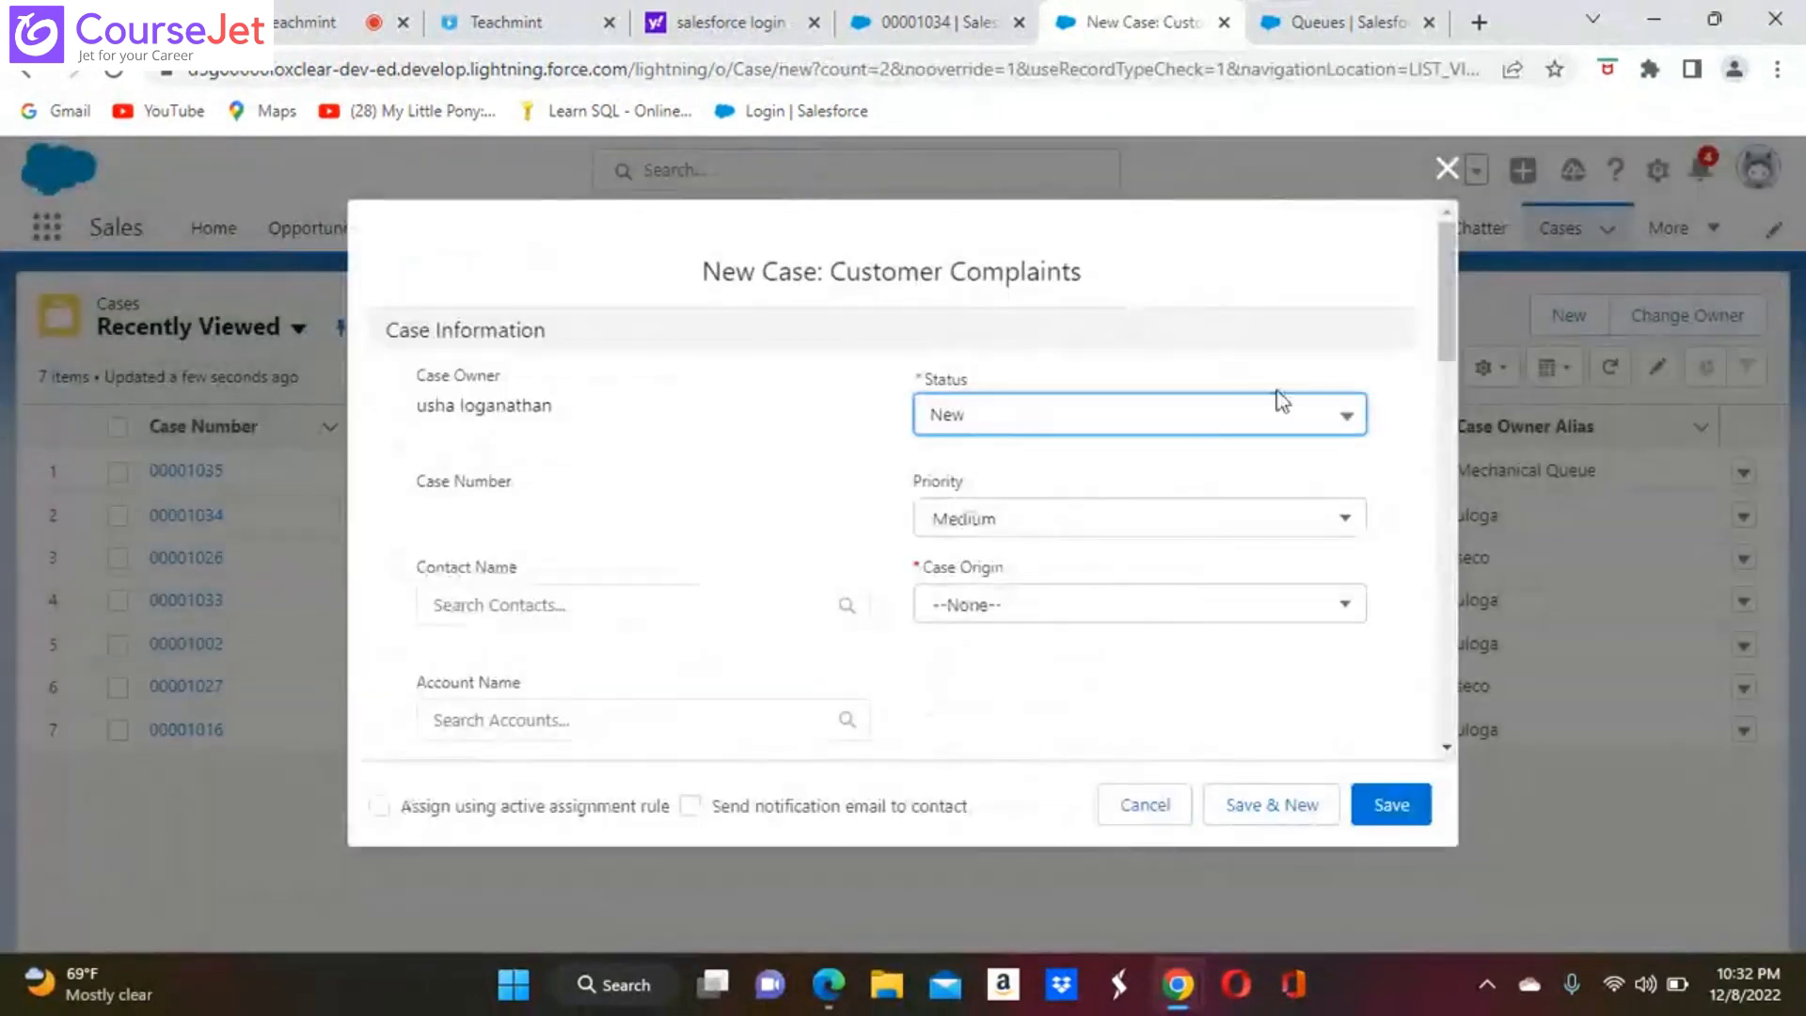
Set the new case's status to Working and its case origin to Email
{"action": "left_click", "coordinate": [1345, 413]}
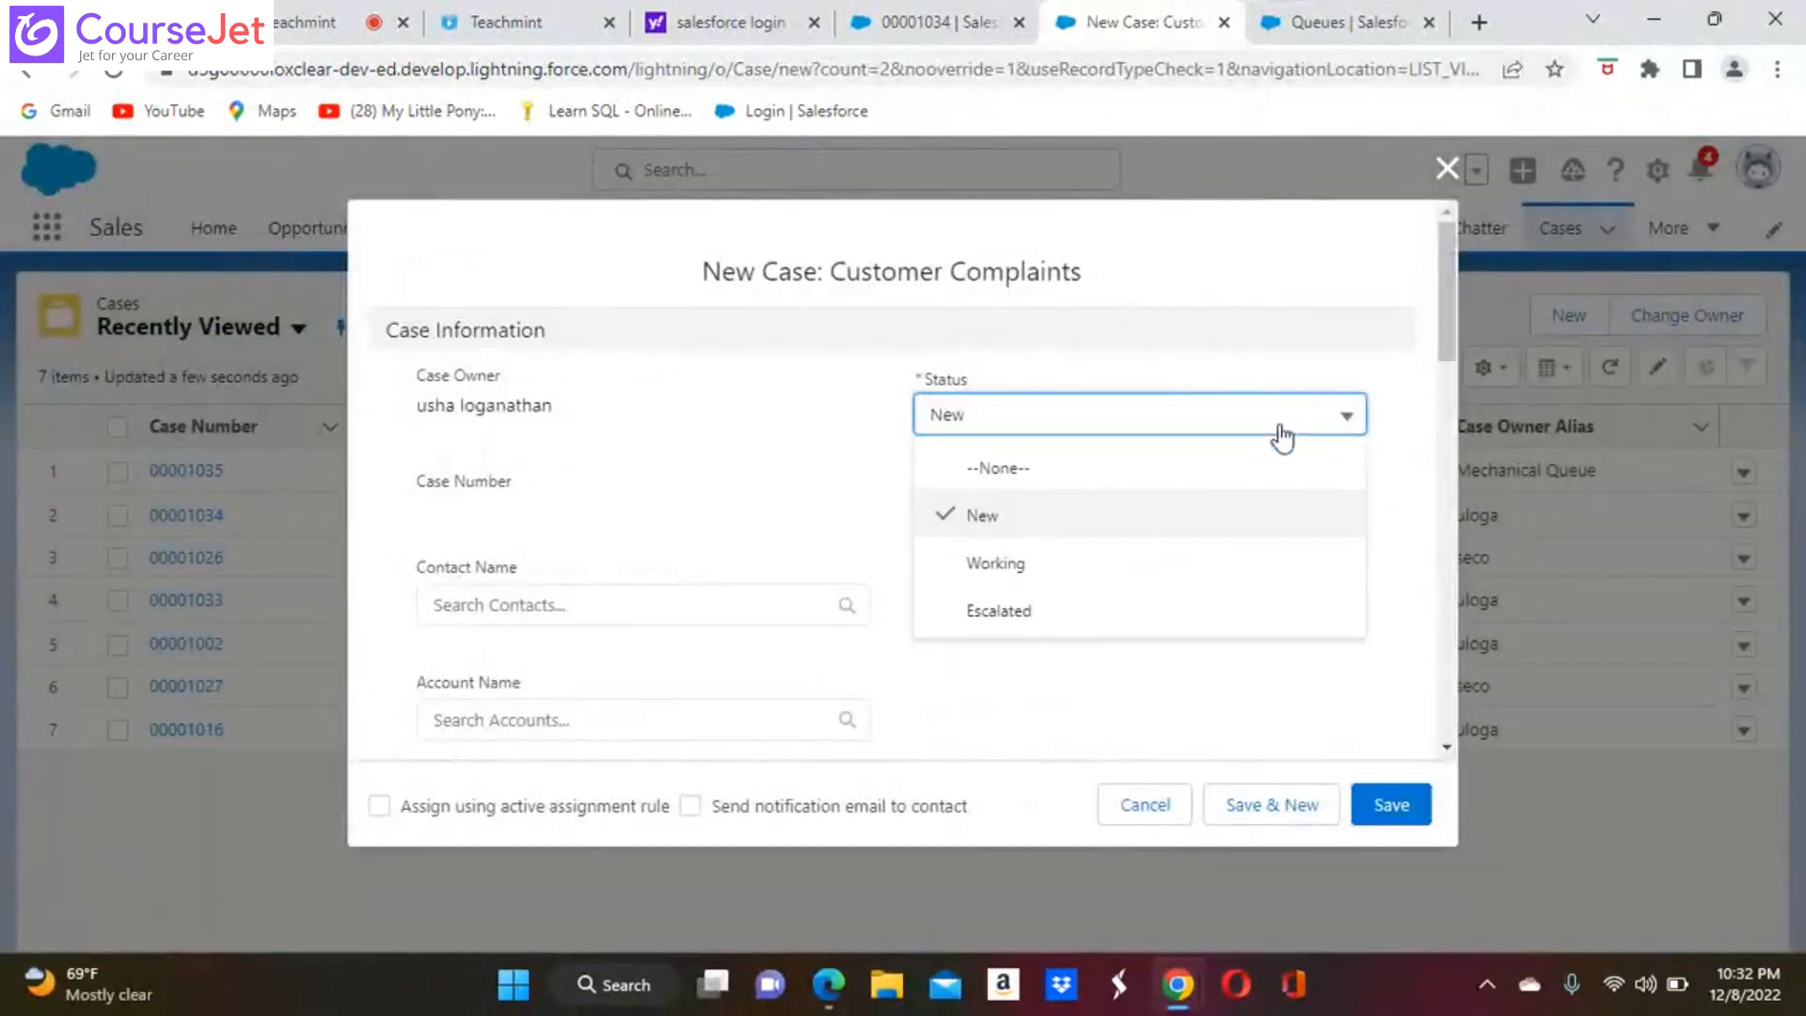
{"action": "left_click", "coordinate": [1023, 572]}
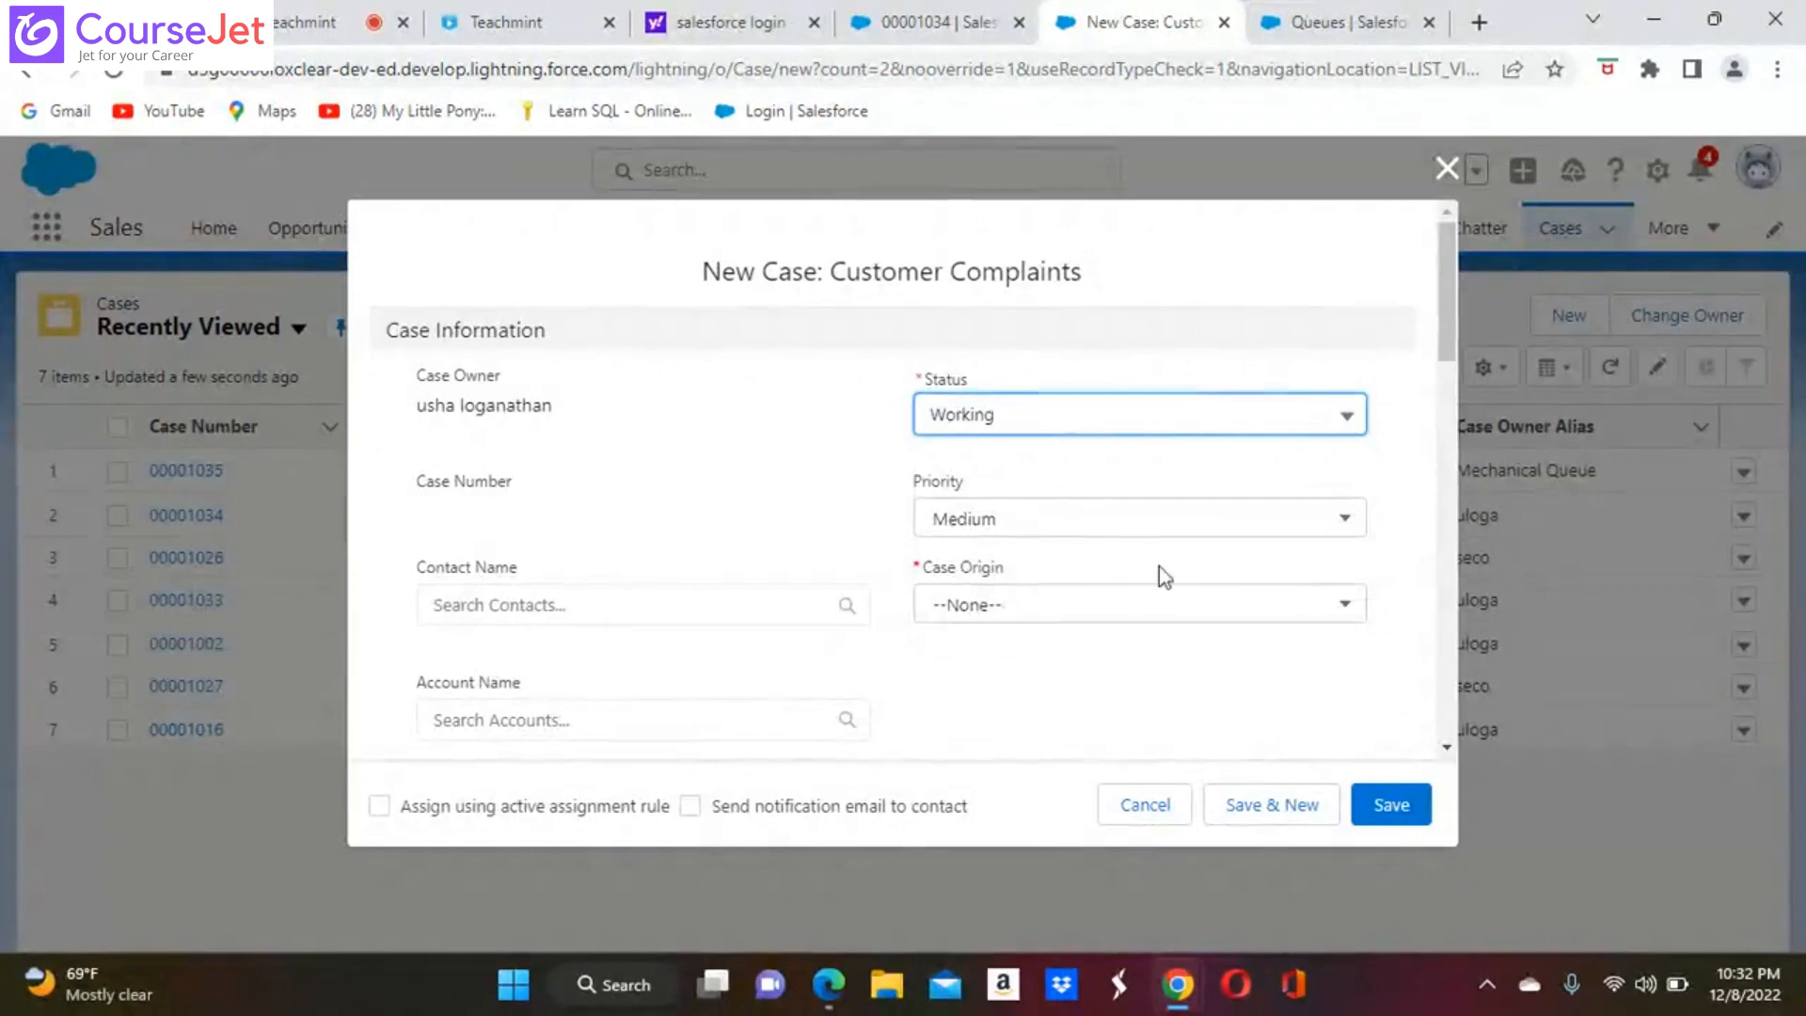
{"action": "left_click", "coordinate": [1349, 607]}
{"action": "left_click", "coordinate": [1044, 677]}
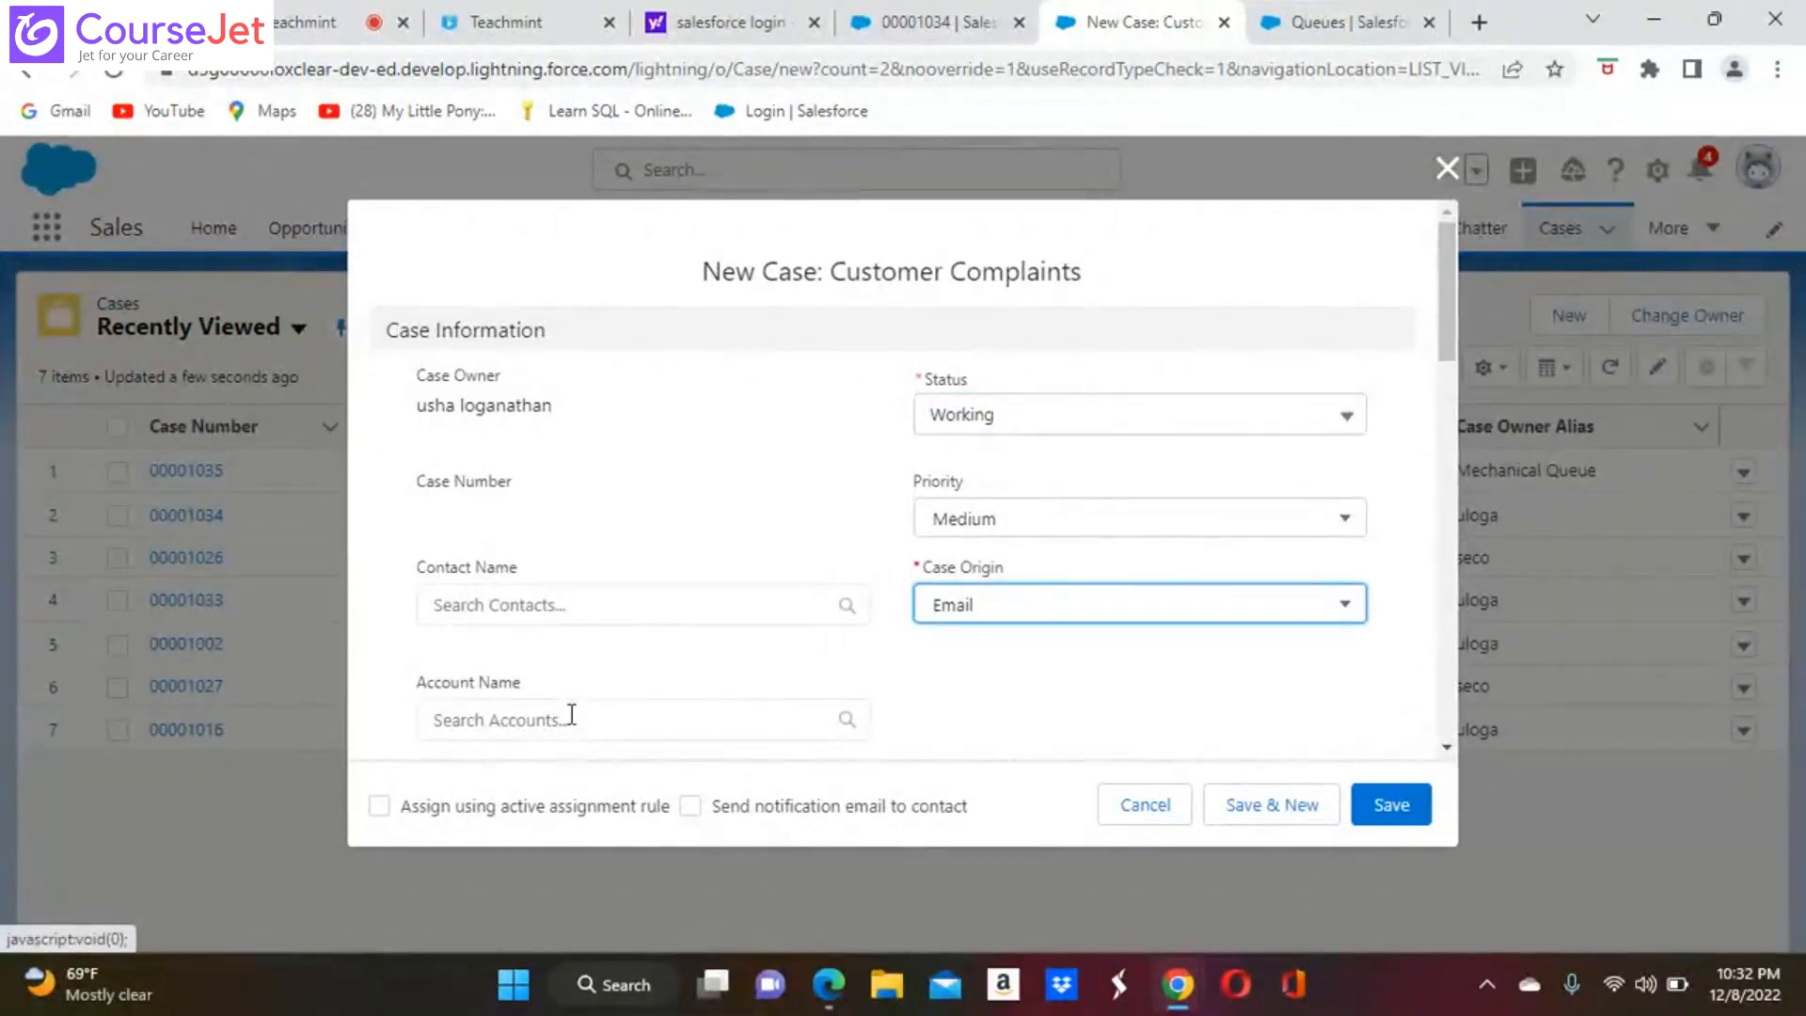
Choose the second suggested contact for the case and set its type to Mechanical
{"action": "left_click", "coordinate": [677, 604]}
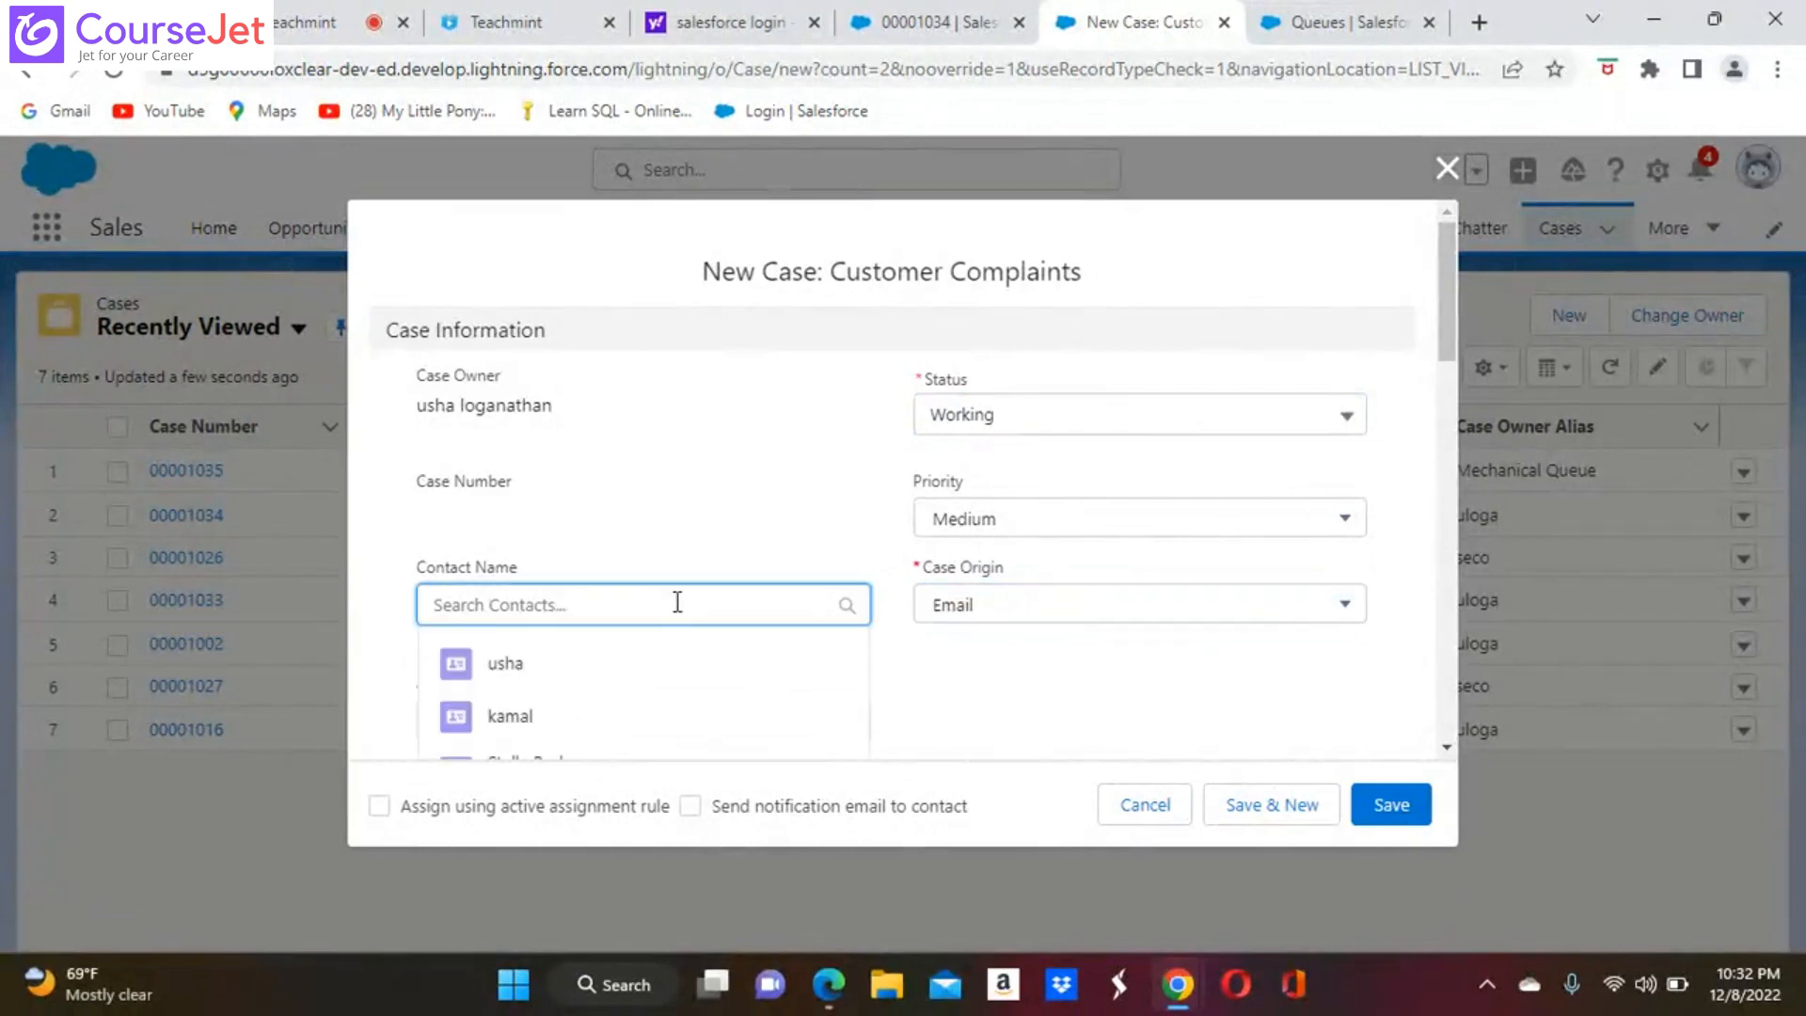
{"action": "left_click", "coordinate": [524, 716]}
{"action": "scroll", "coordinate": [524, 717], "scroll_direction": "down", "scroll_amount": 2}
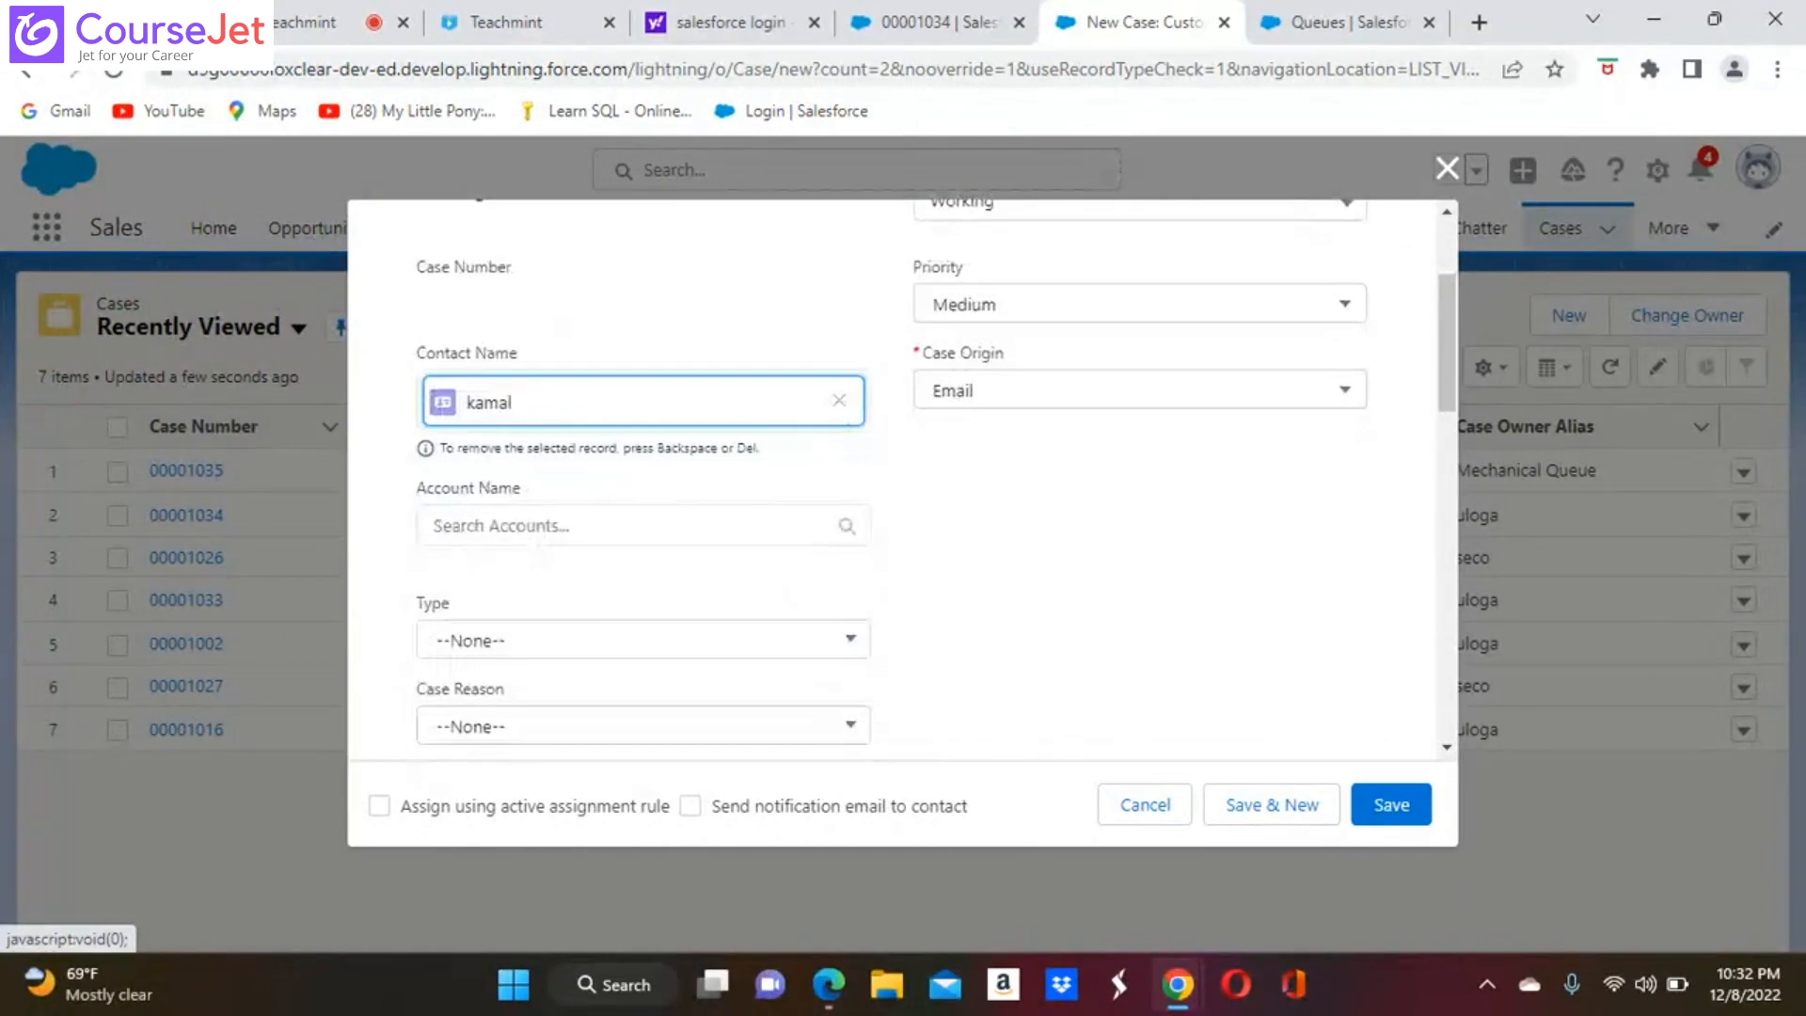
{"action": "left_click", "coordinate": [642, 640]}
{"action": "left_click", "coordinate": [479, 593]}
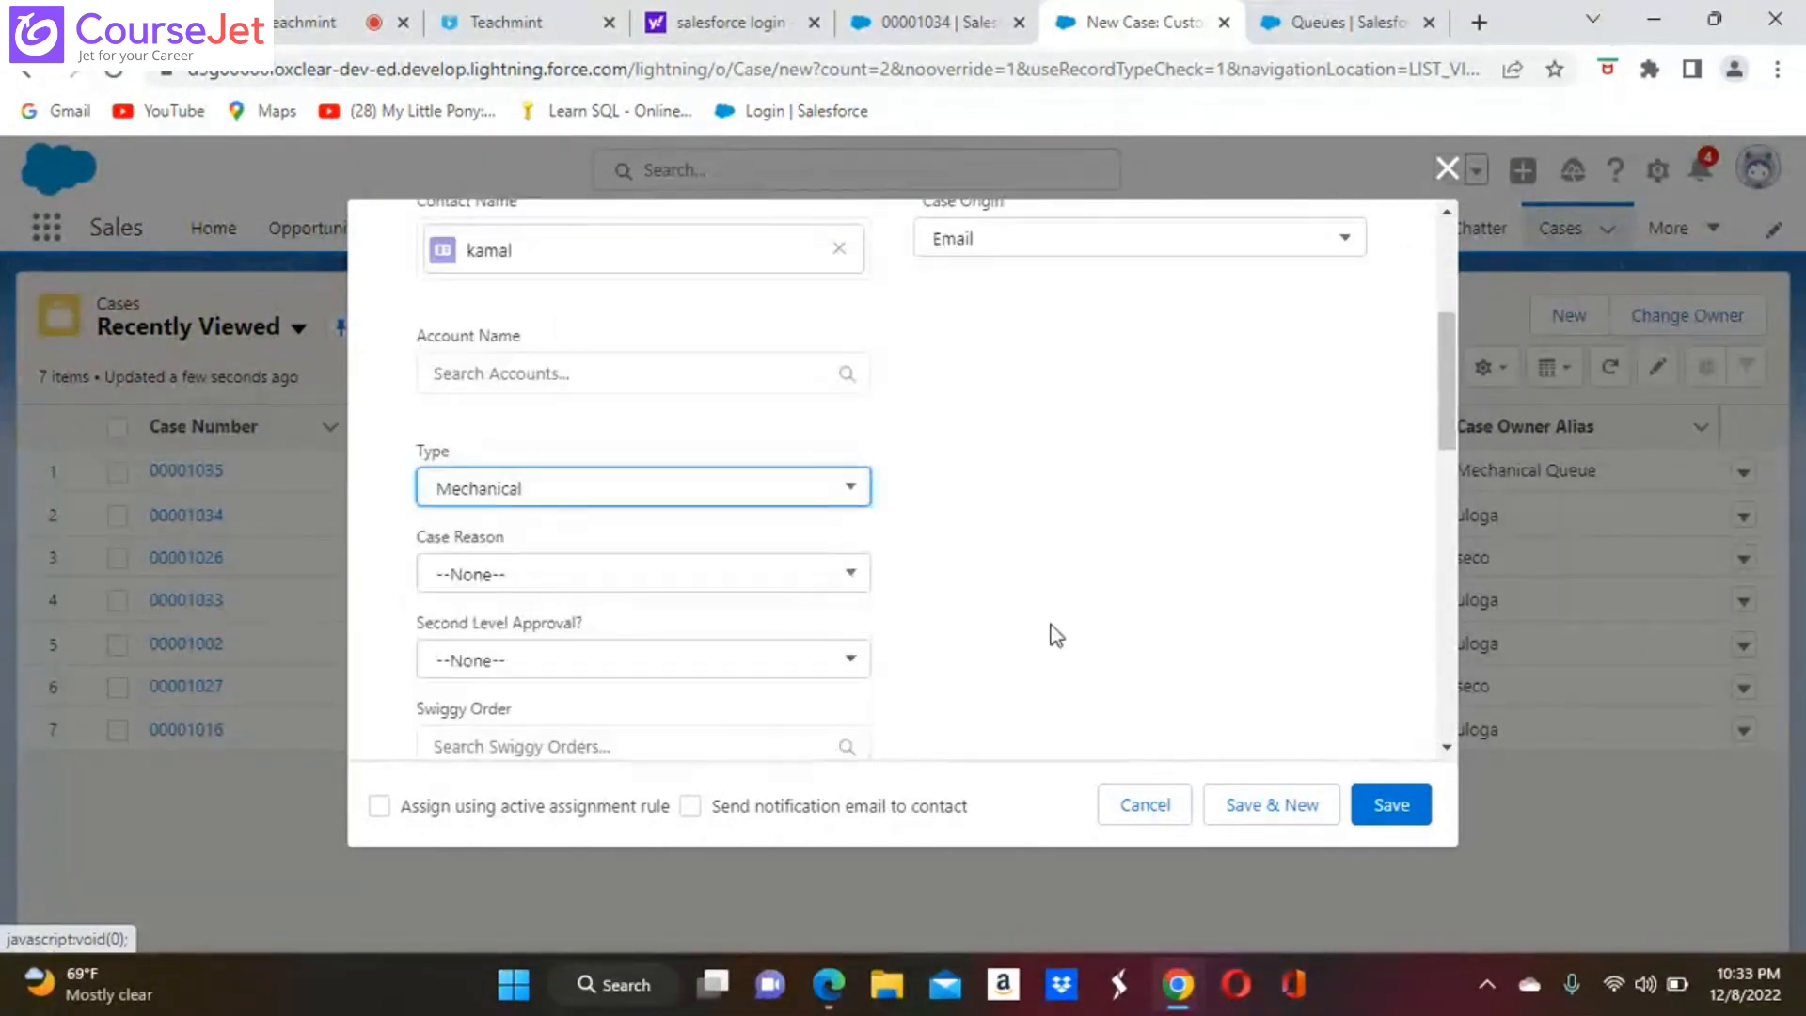
Enter "Hellooo" as the case's subject in the Description Information section
{"action": "scroll", "coordinate": [1055, 636], "scroll_direction": "down", "scroll_amount": 8}
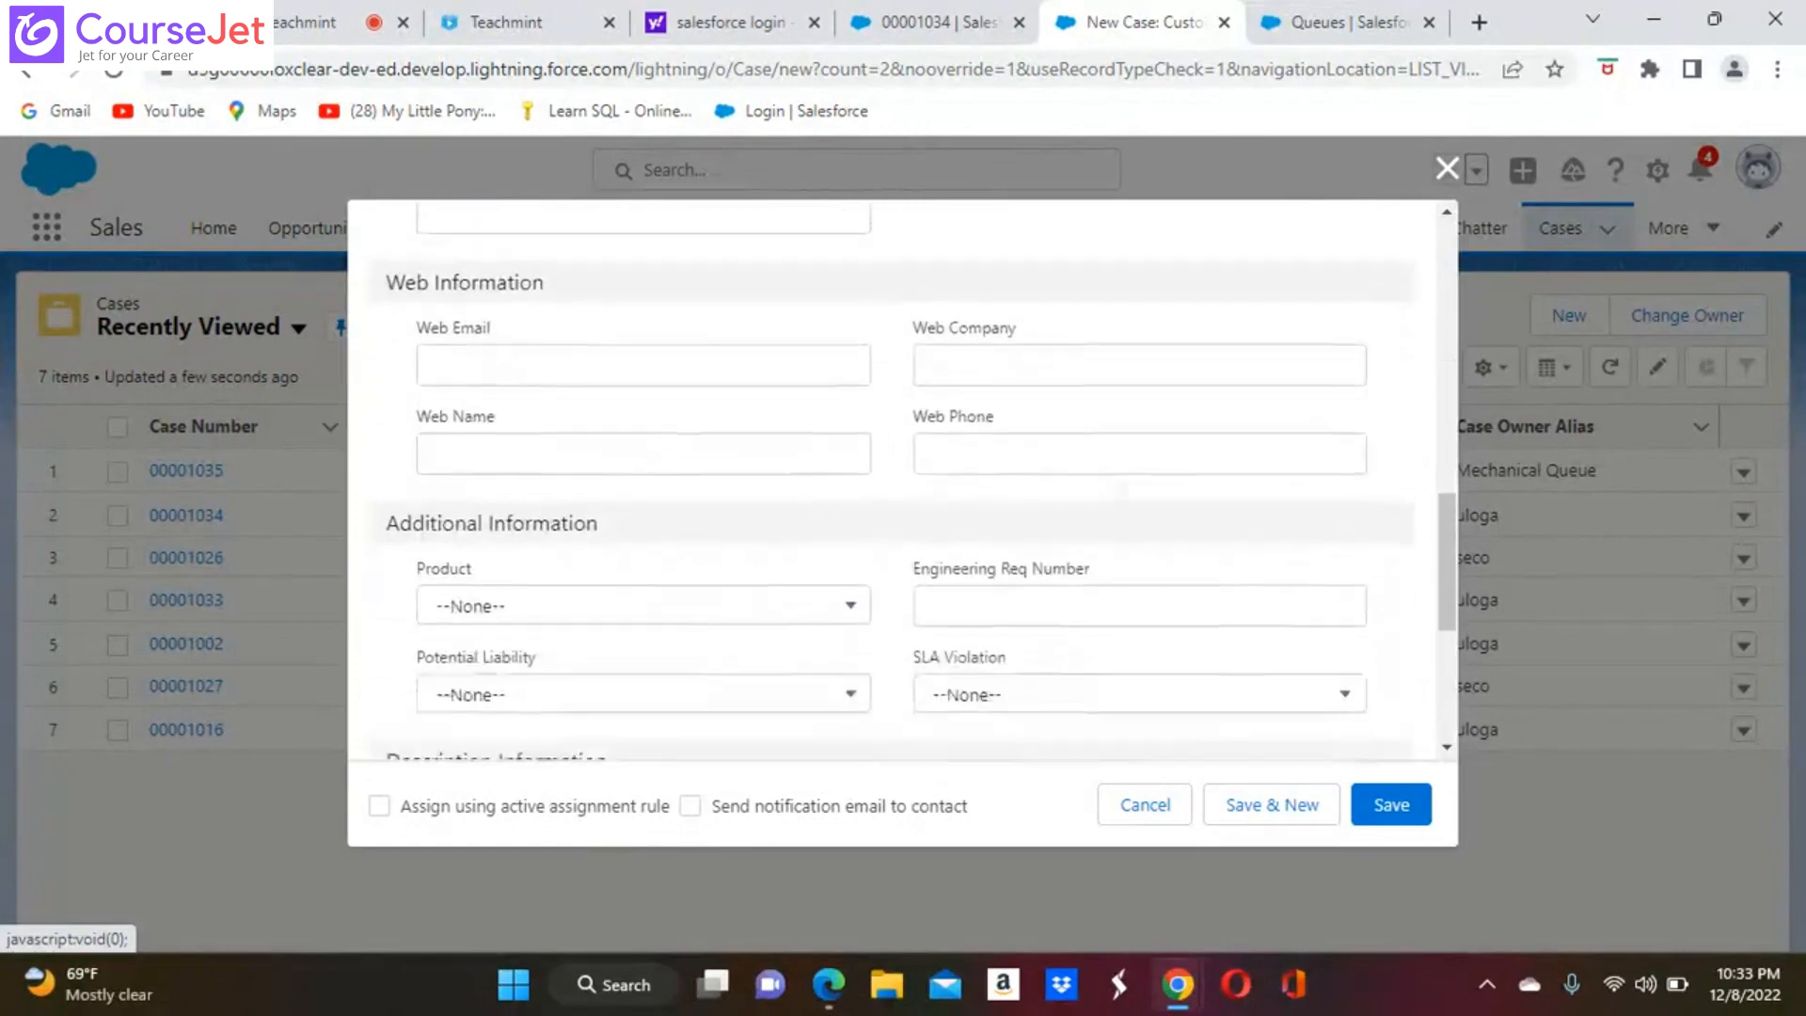
{"action": "scroll", "coordinate": [892, 480], "scroll_direction": "up", "scroll_amount": 8}
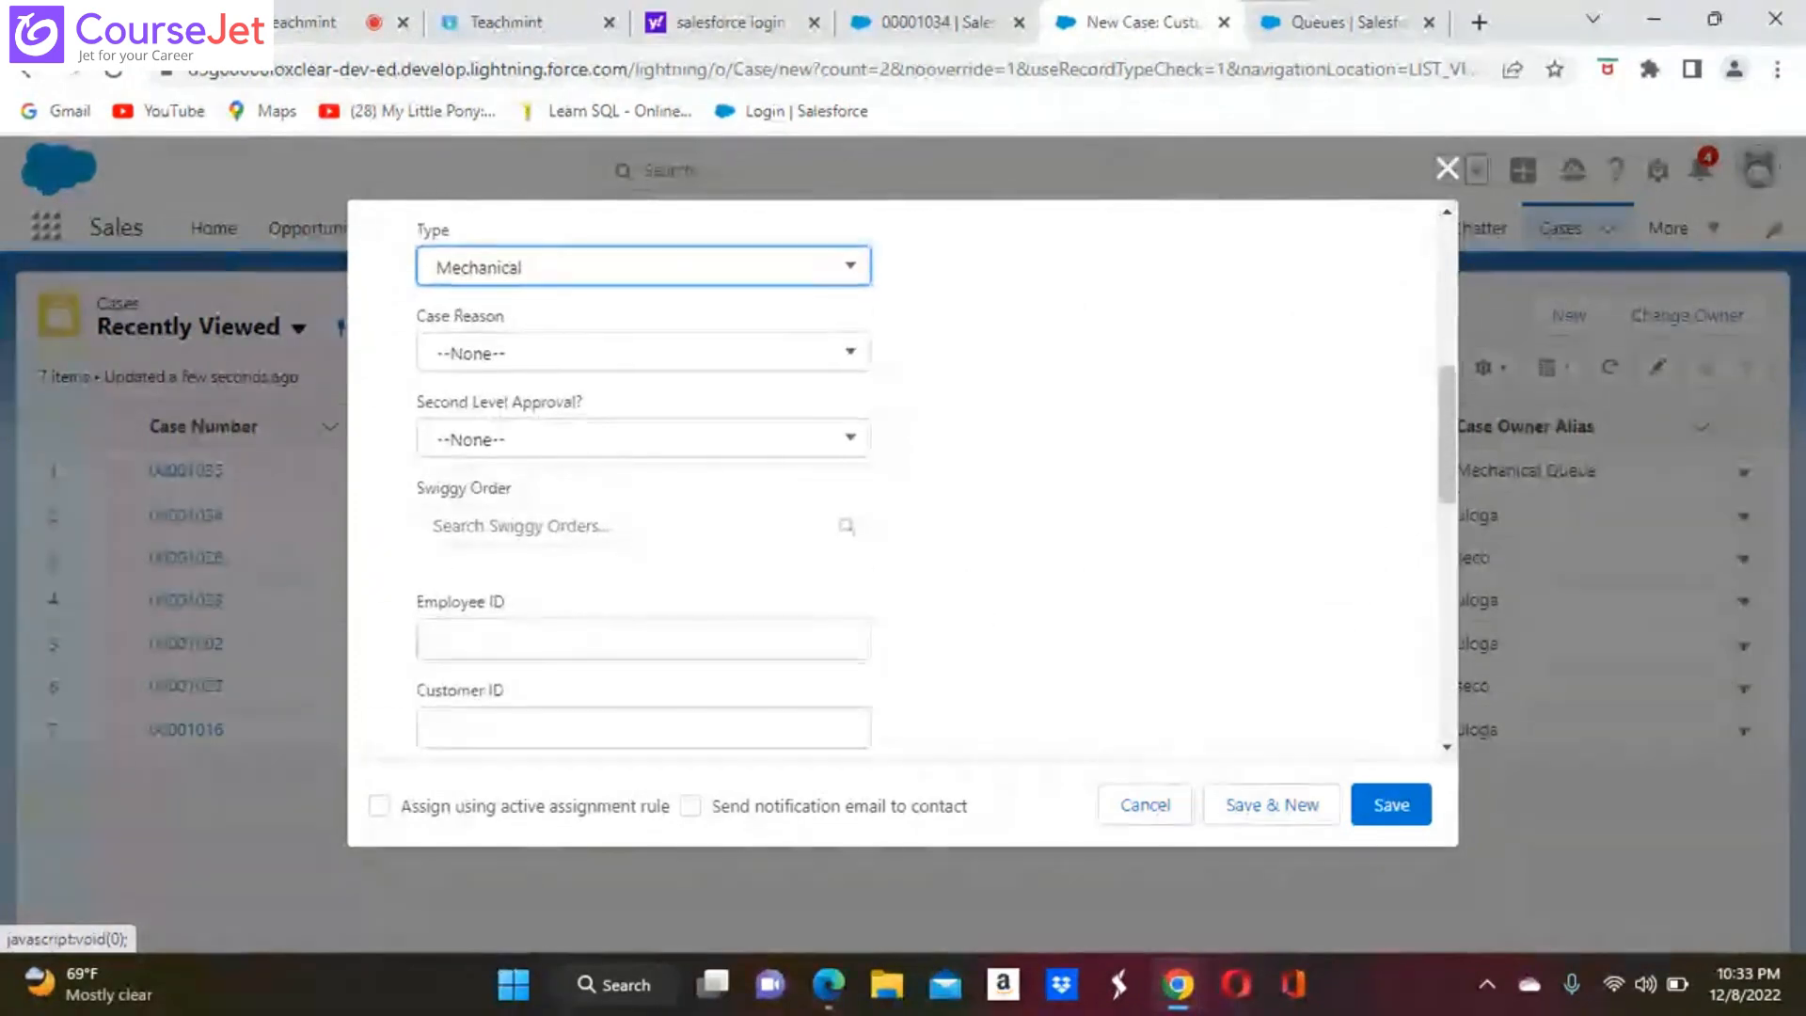
{"action": "scroll", "coordinate": [892, 479], "scroll_direction": "up", "scroll_amount": 2}
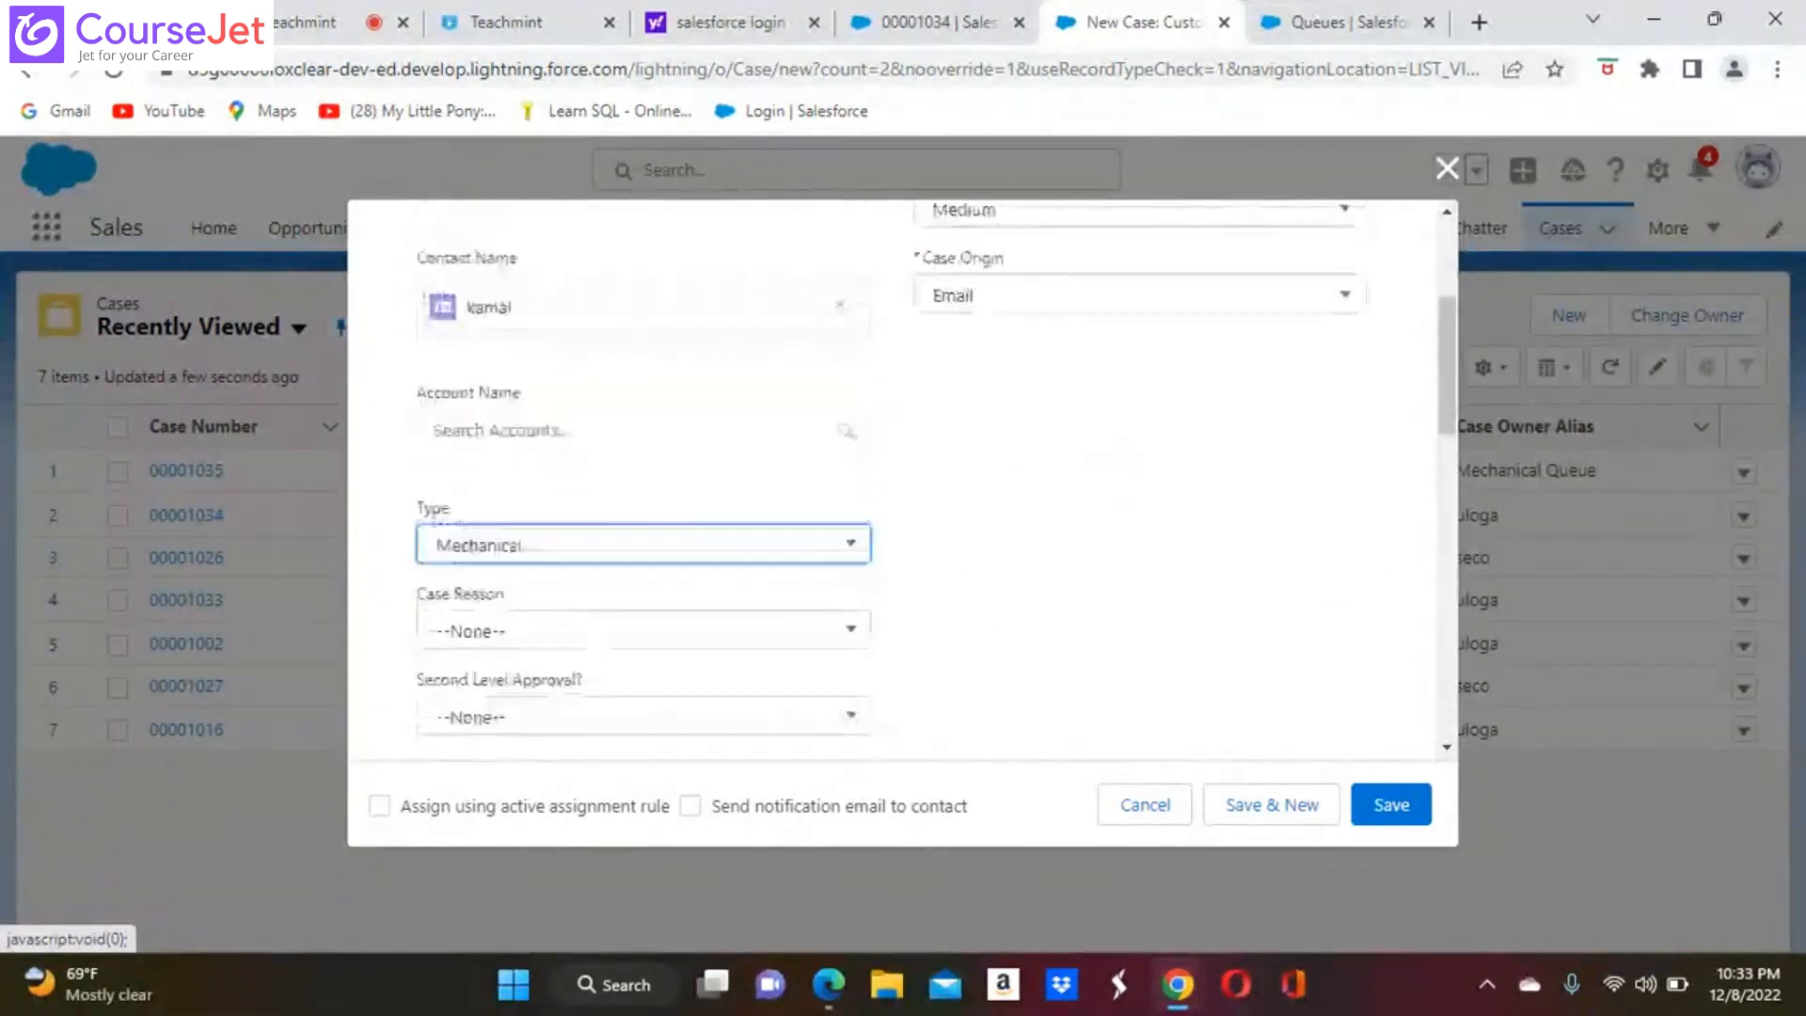
{"action": "scroll", "coordinate": [892, 480], "scroll_direction": "up", "scroll_amount": 2}
{"action": "scroll", "coordinate": [892, 480], "scroll_direction": "down", "scroll_amount": 7}
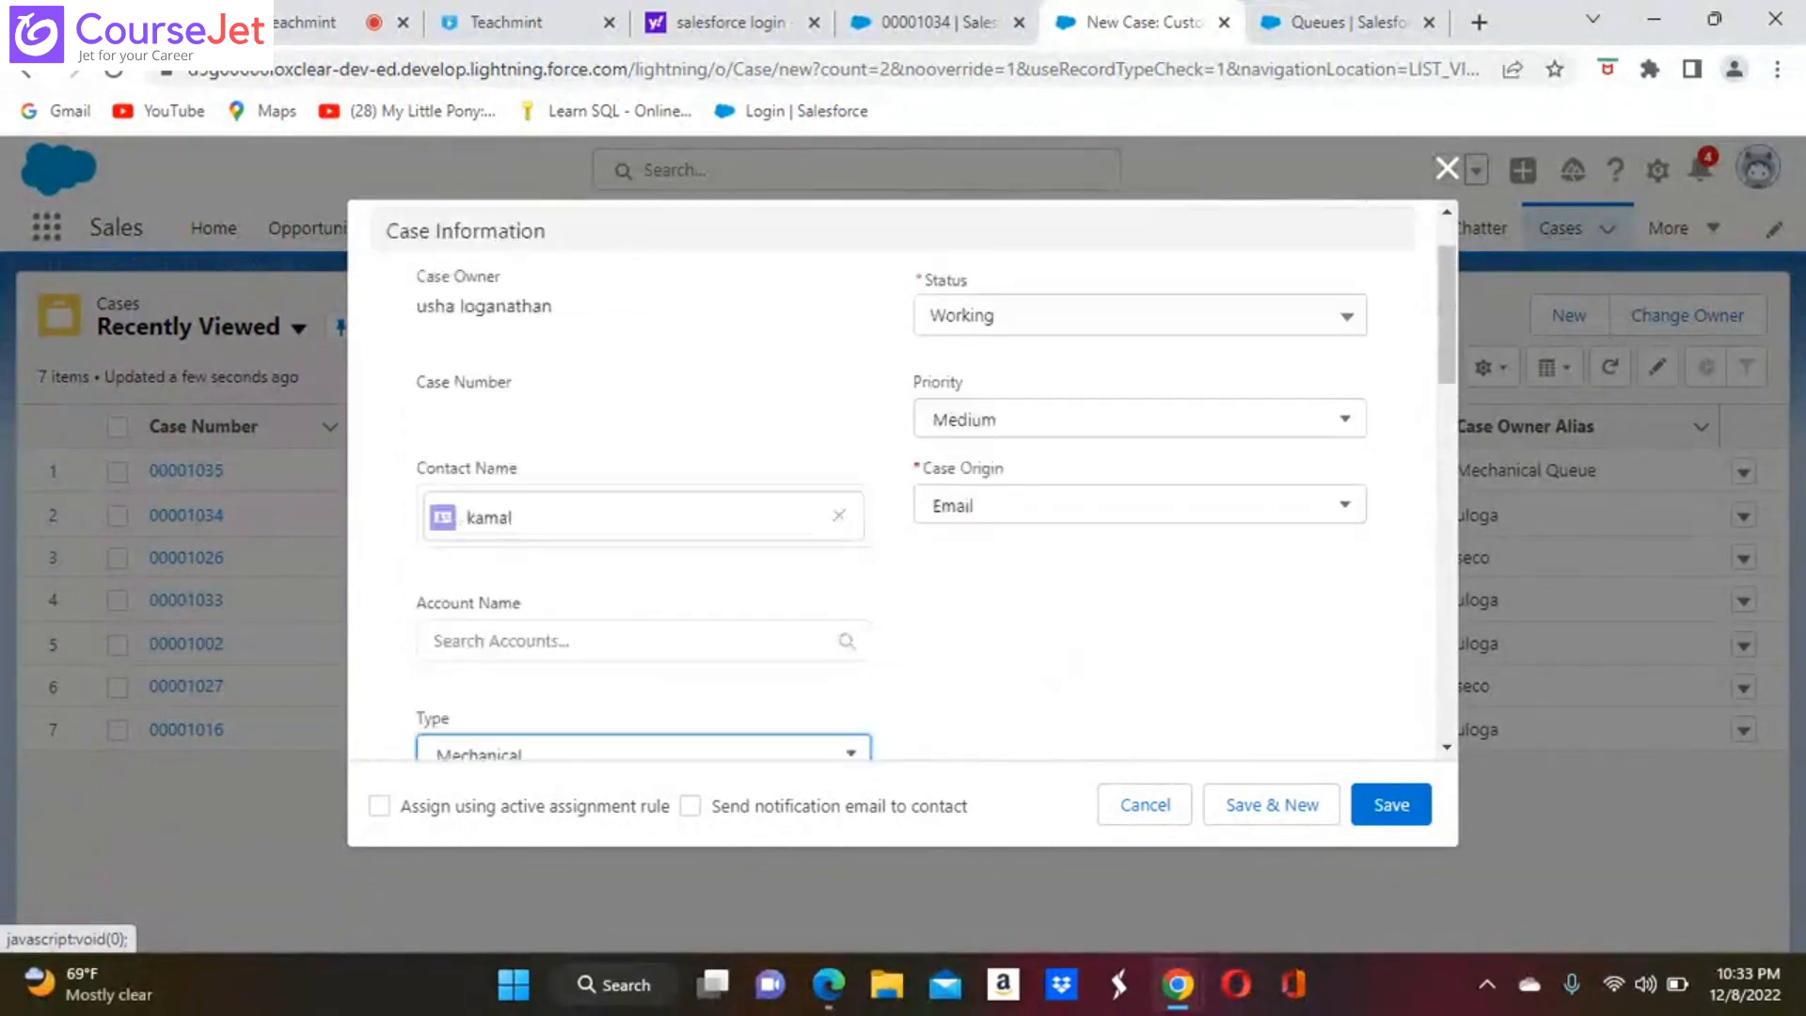
{"action": "scroll", "coordinate": [892, 479], "scroll_direction": "down", "scroll_amount": 6}
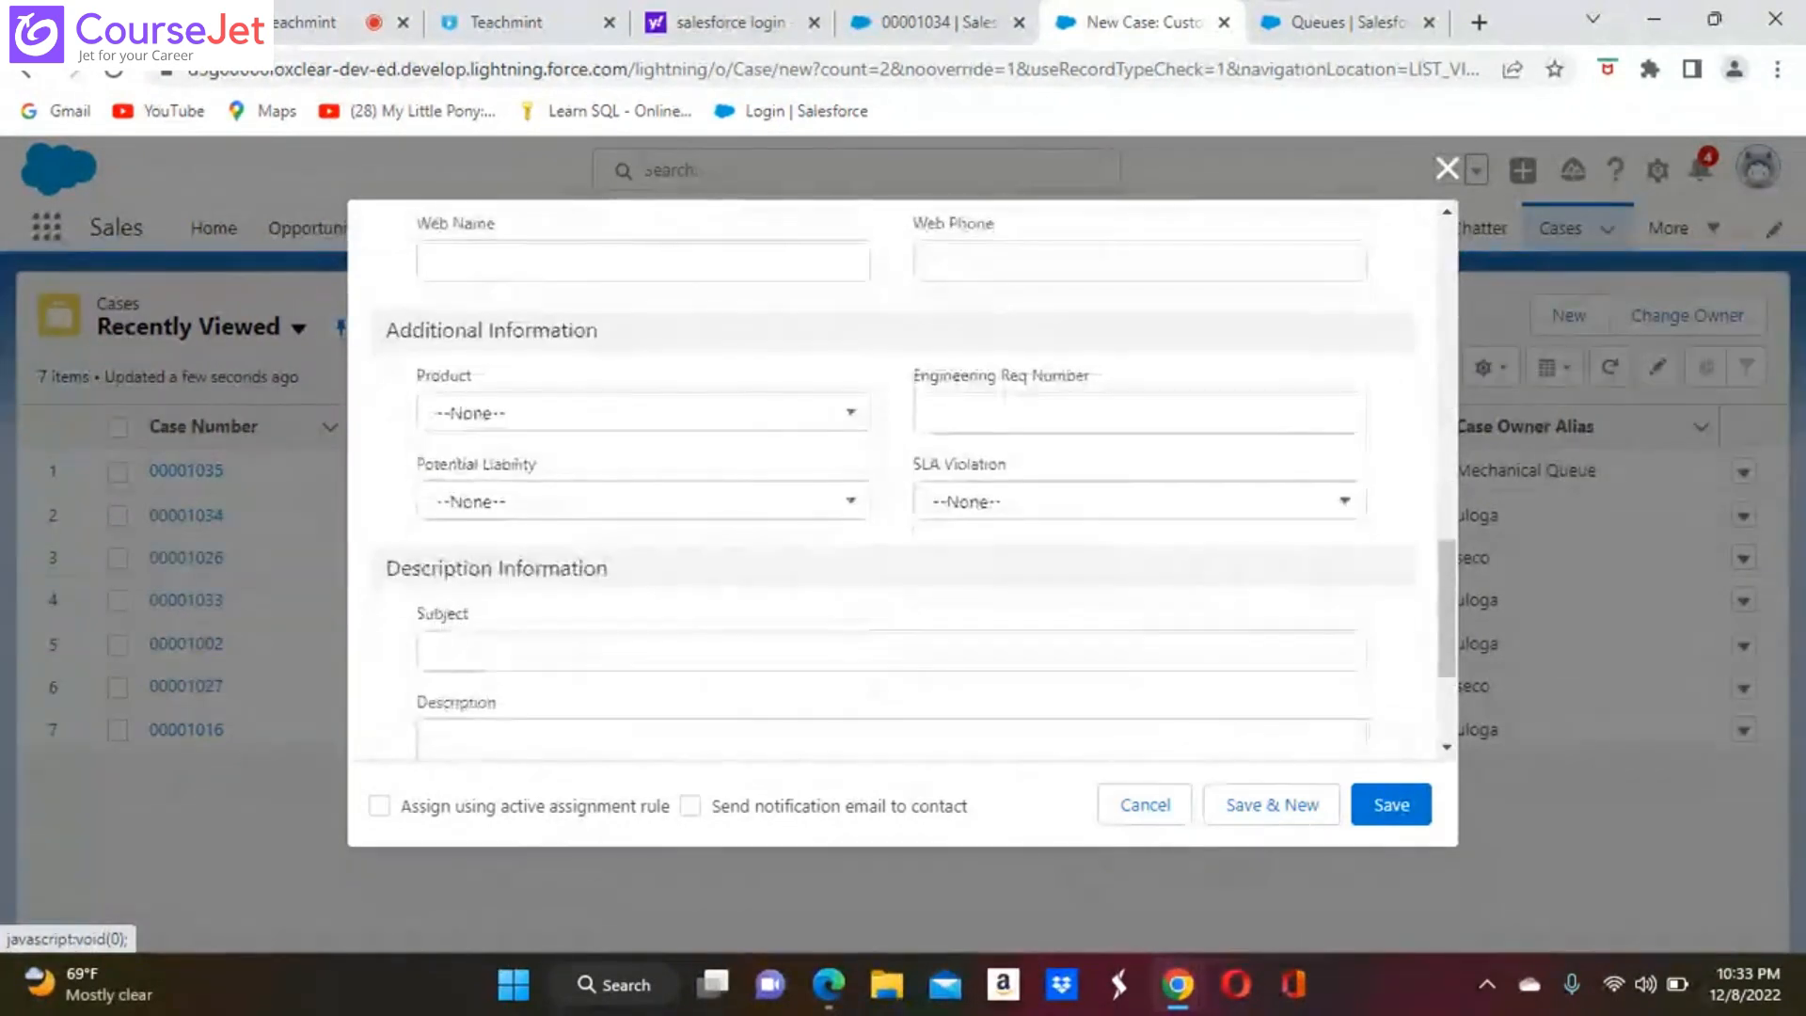
{"action": "left_click", "coordinate": [556, 515]}
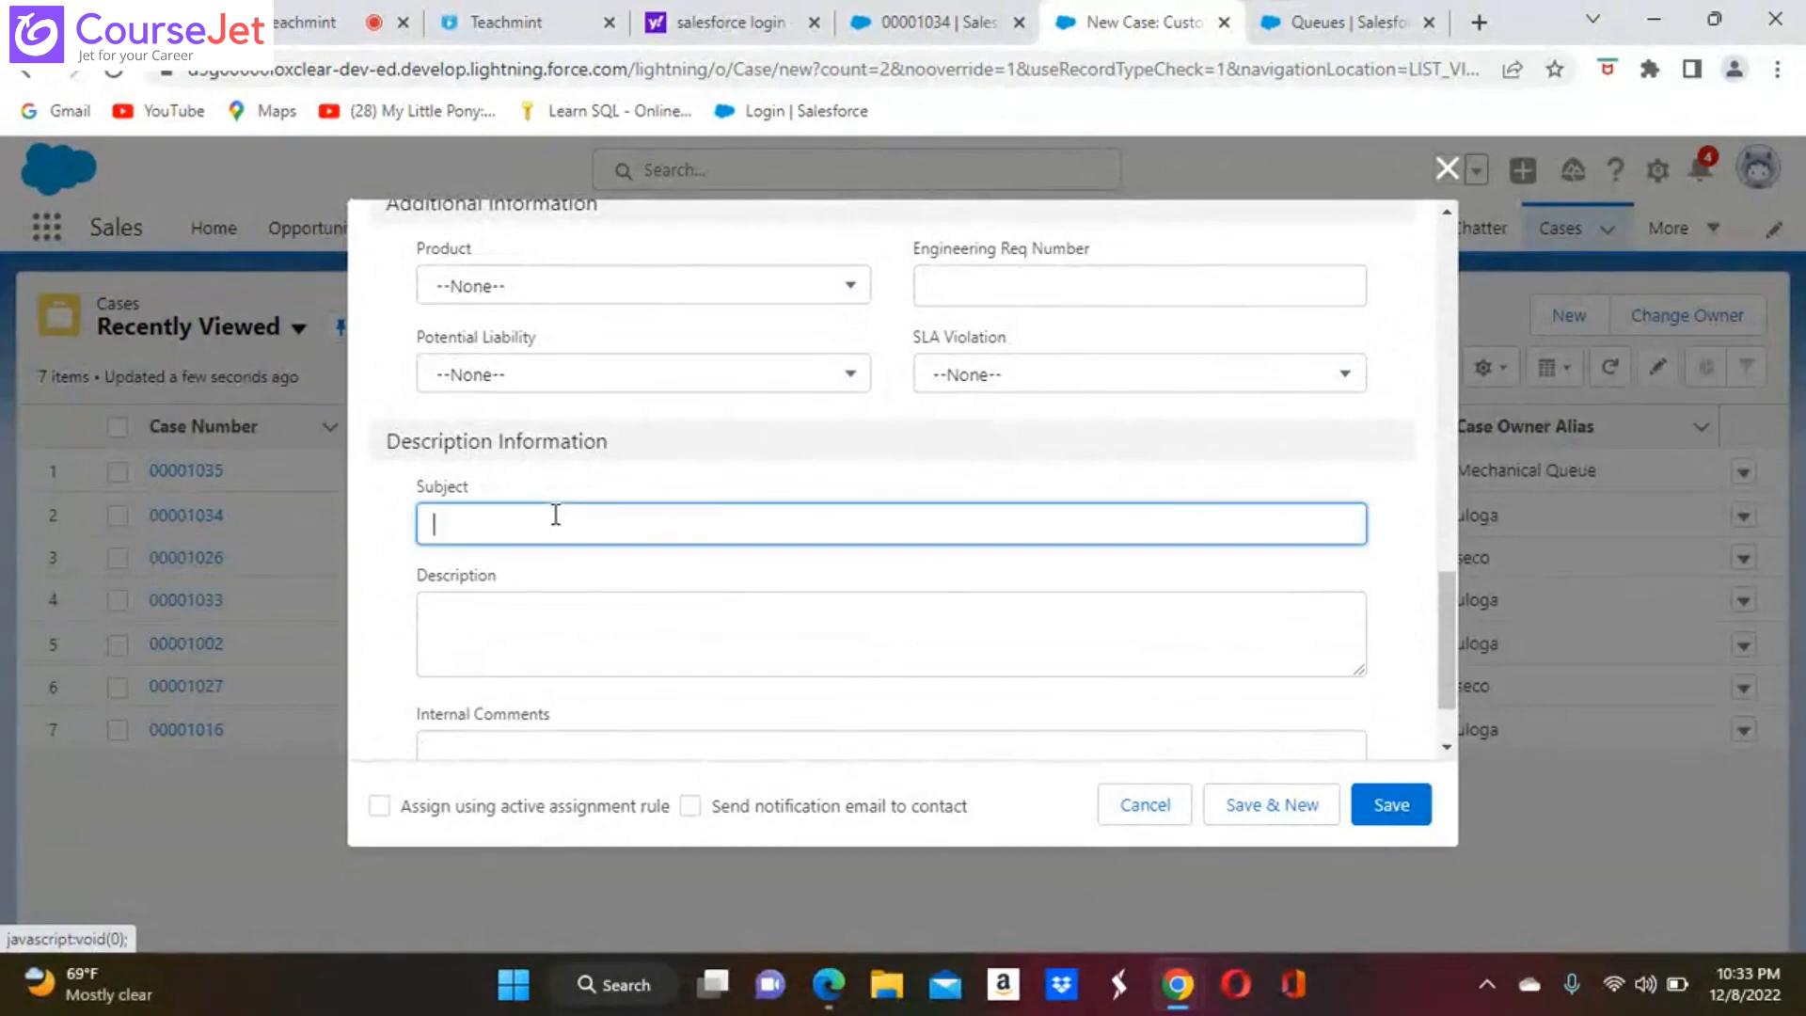
{"action": "type", "text": "Hellooo"}
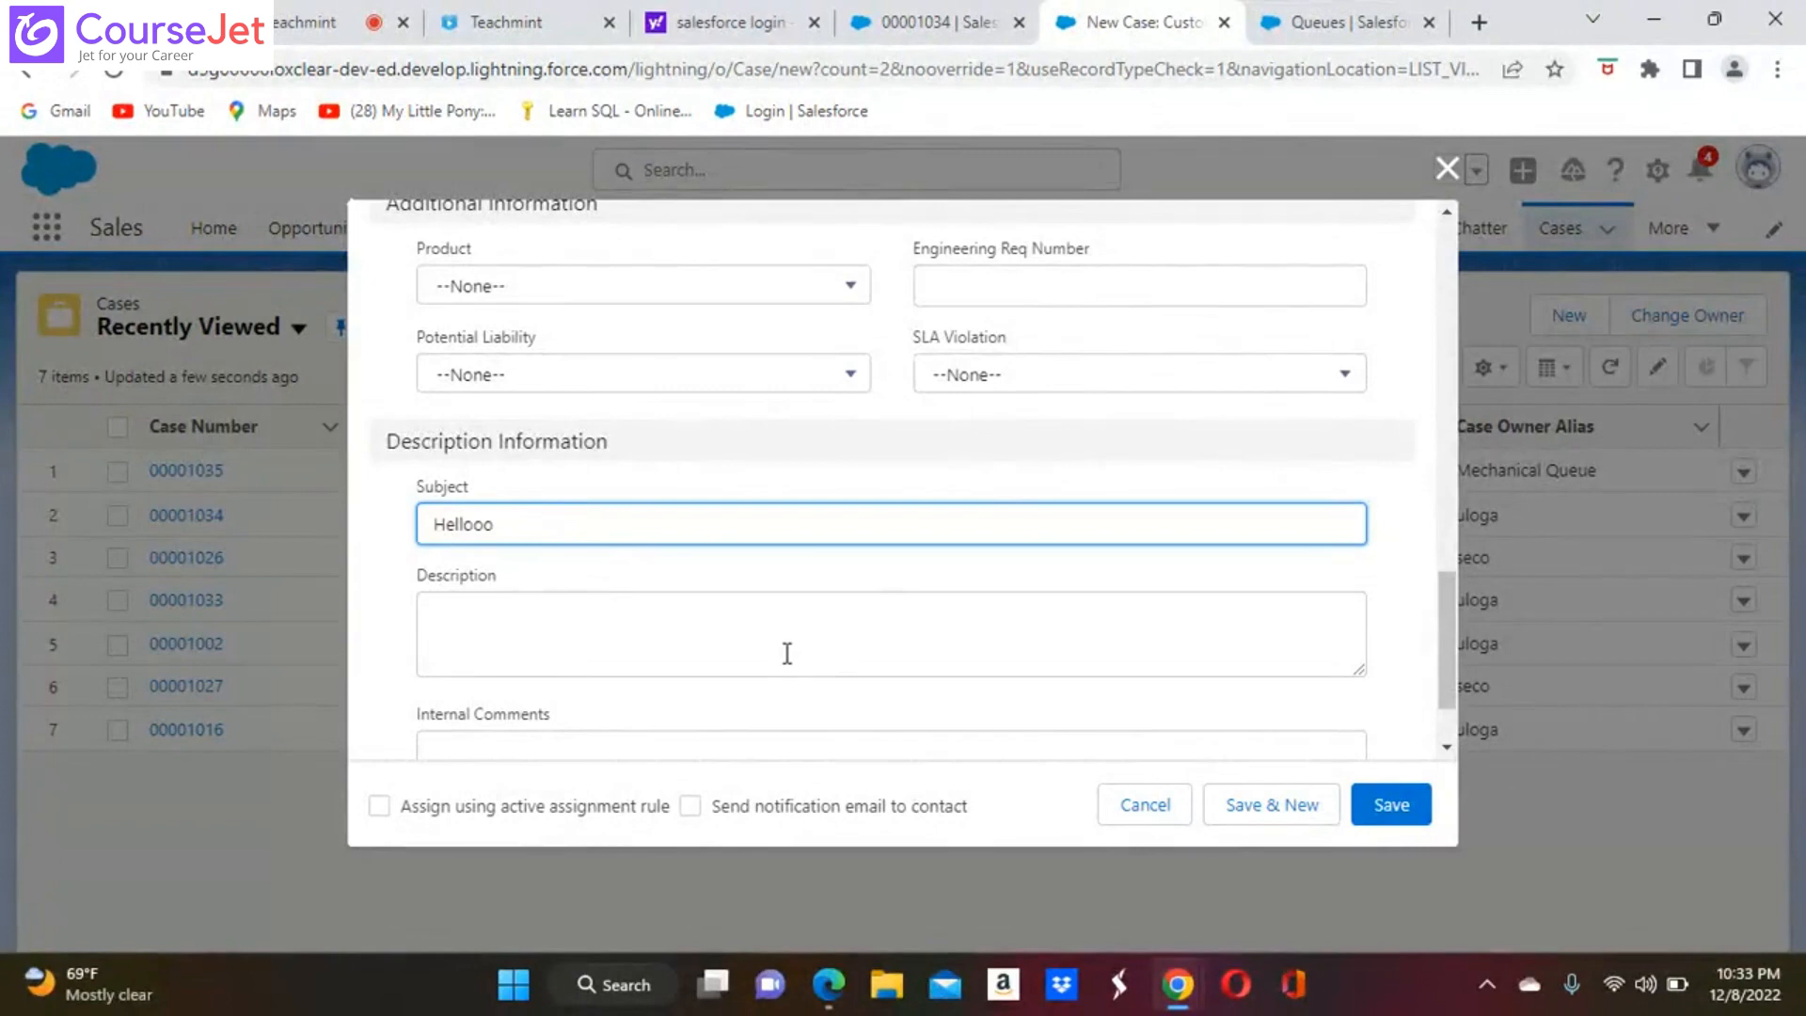
Enable assignment using the active assignment rule and the notification email to the contact, and save the case
{"action": "scroll", "coordinate": [787, 653], "scroll_direction": "up", "scroll_amount": 1}
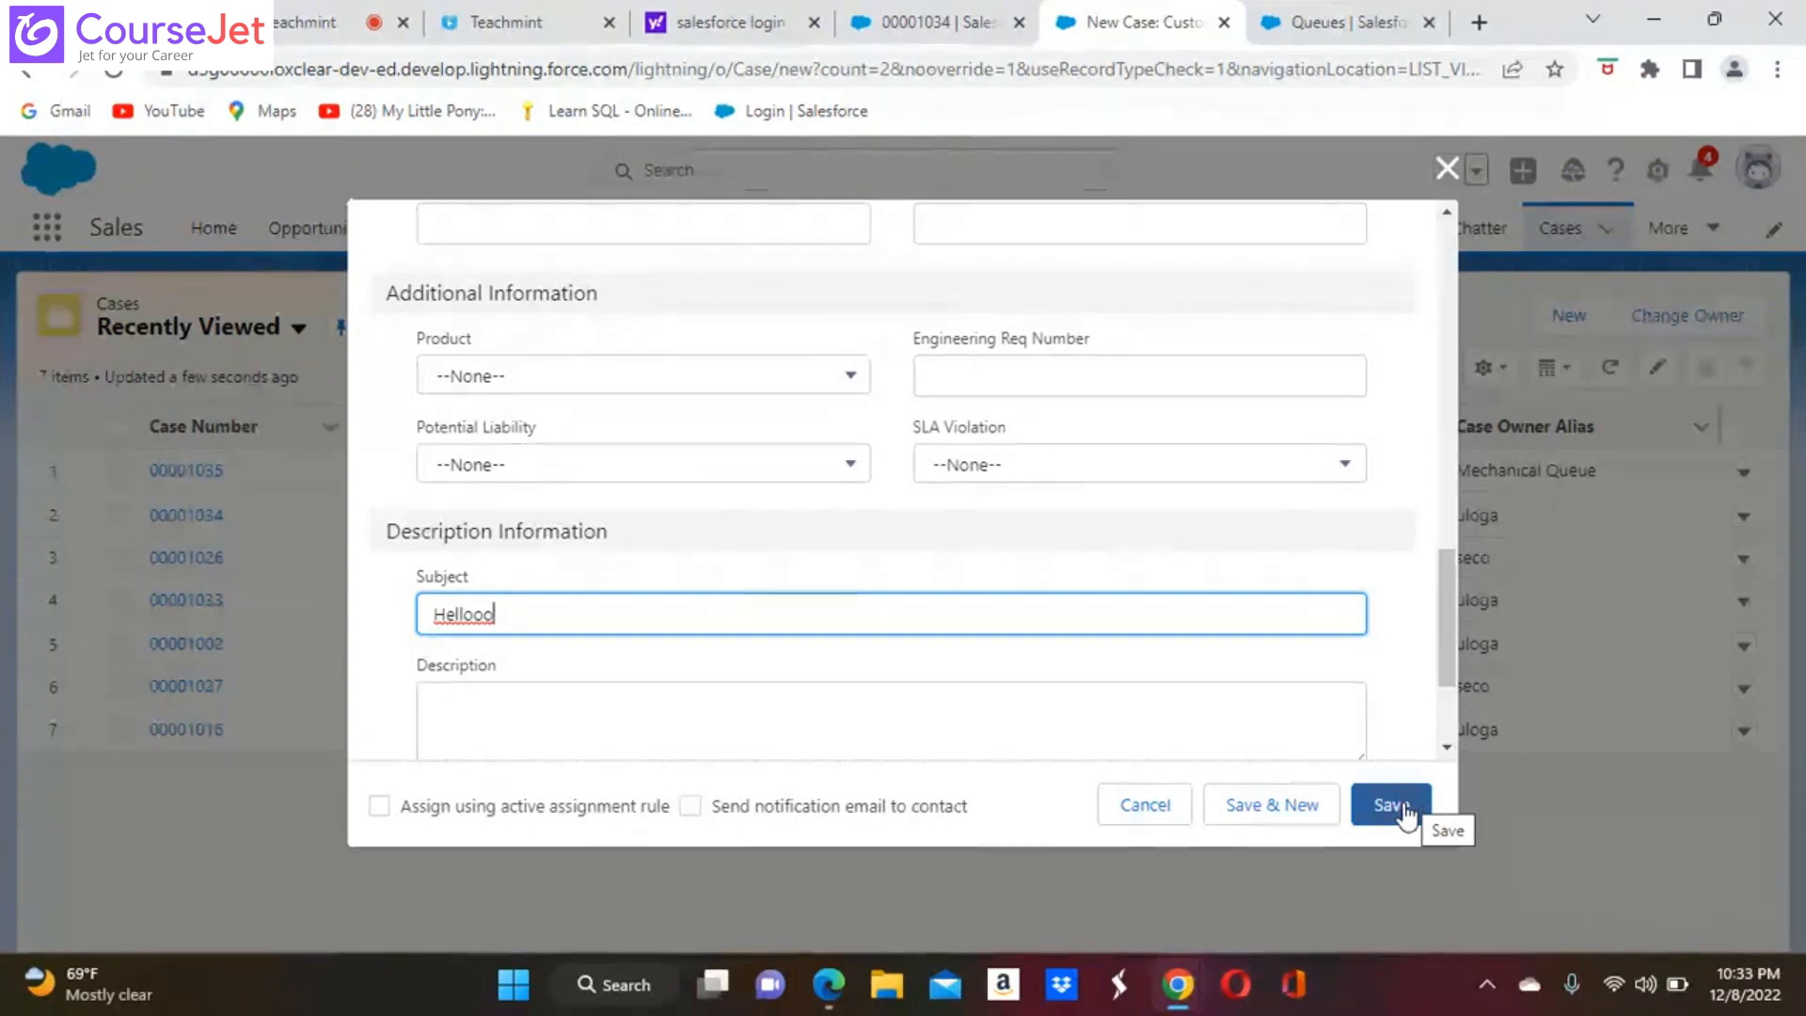
{"action": "left_click", "coordinate": [381, 806]}
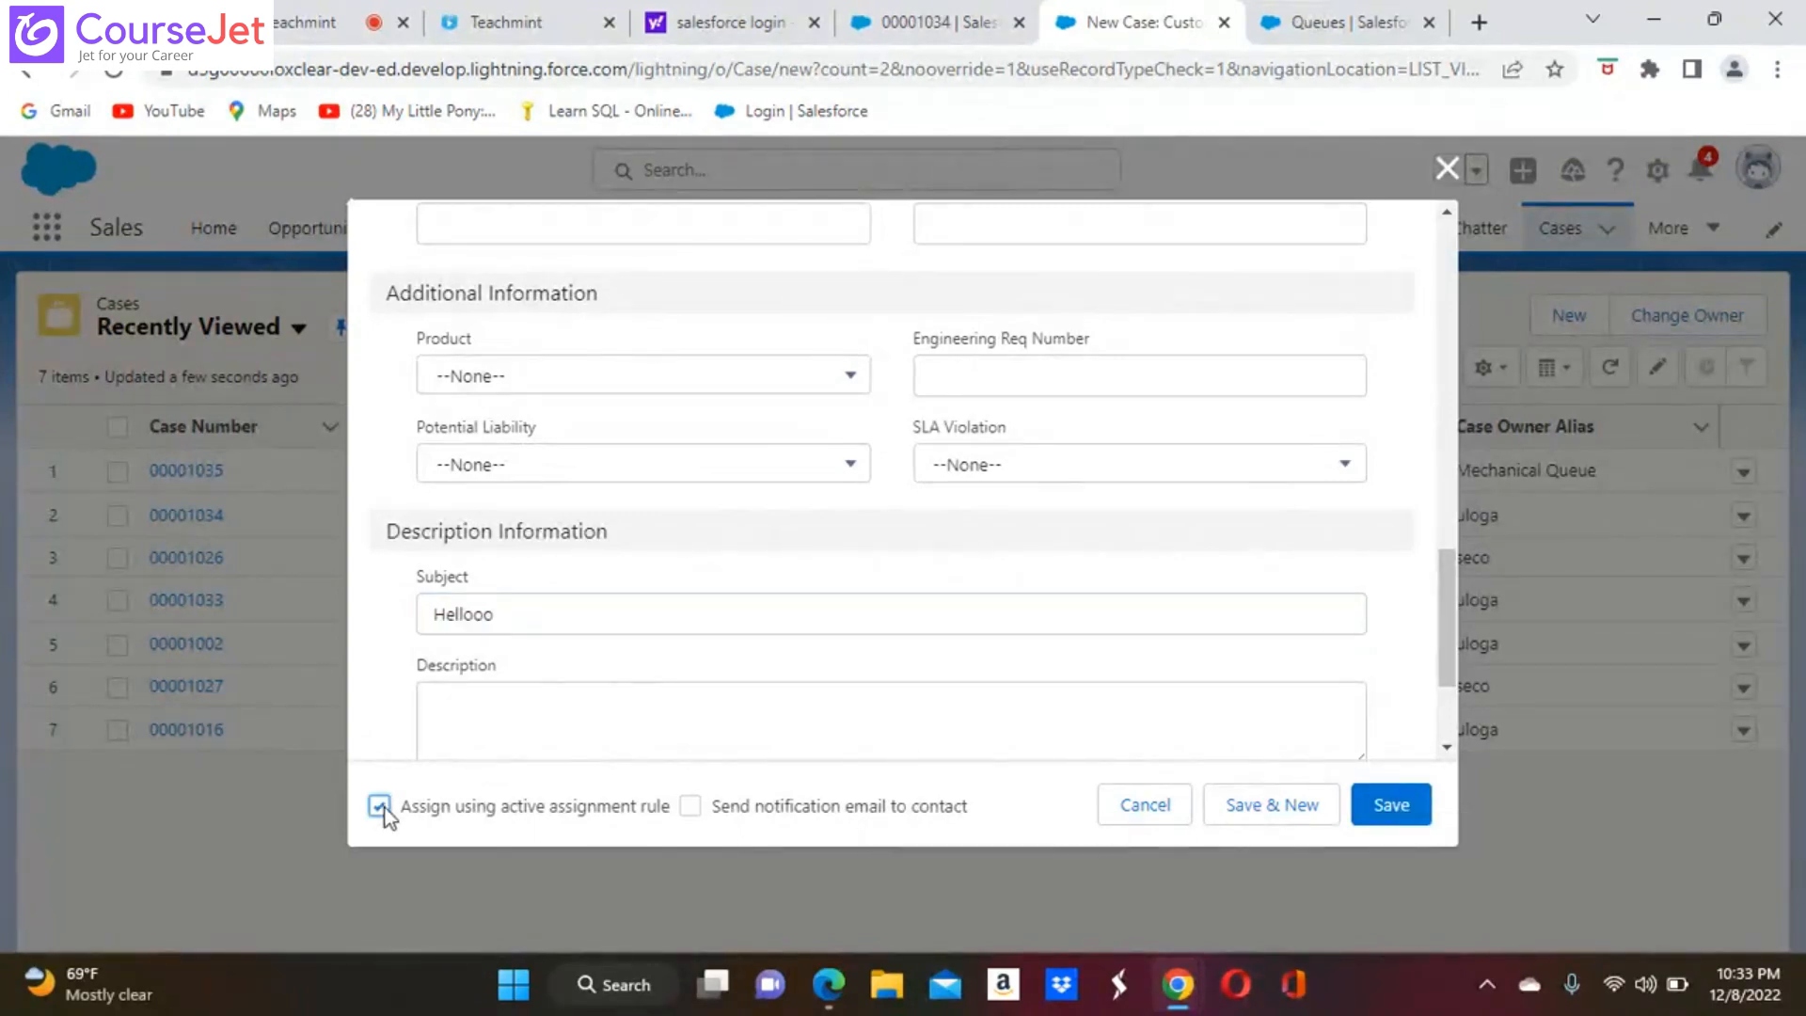
{"action": "left_click", "coordinate": [694, 807]}
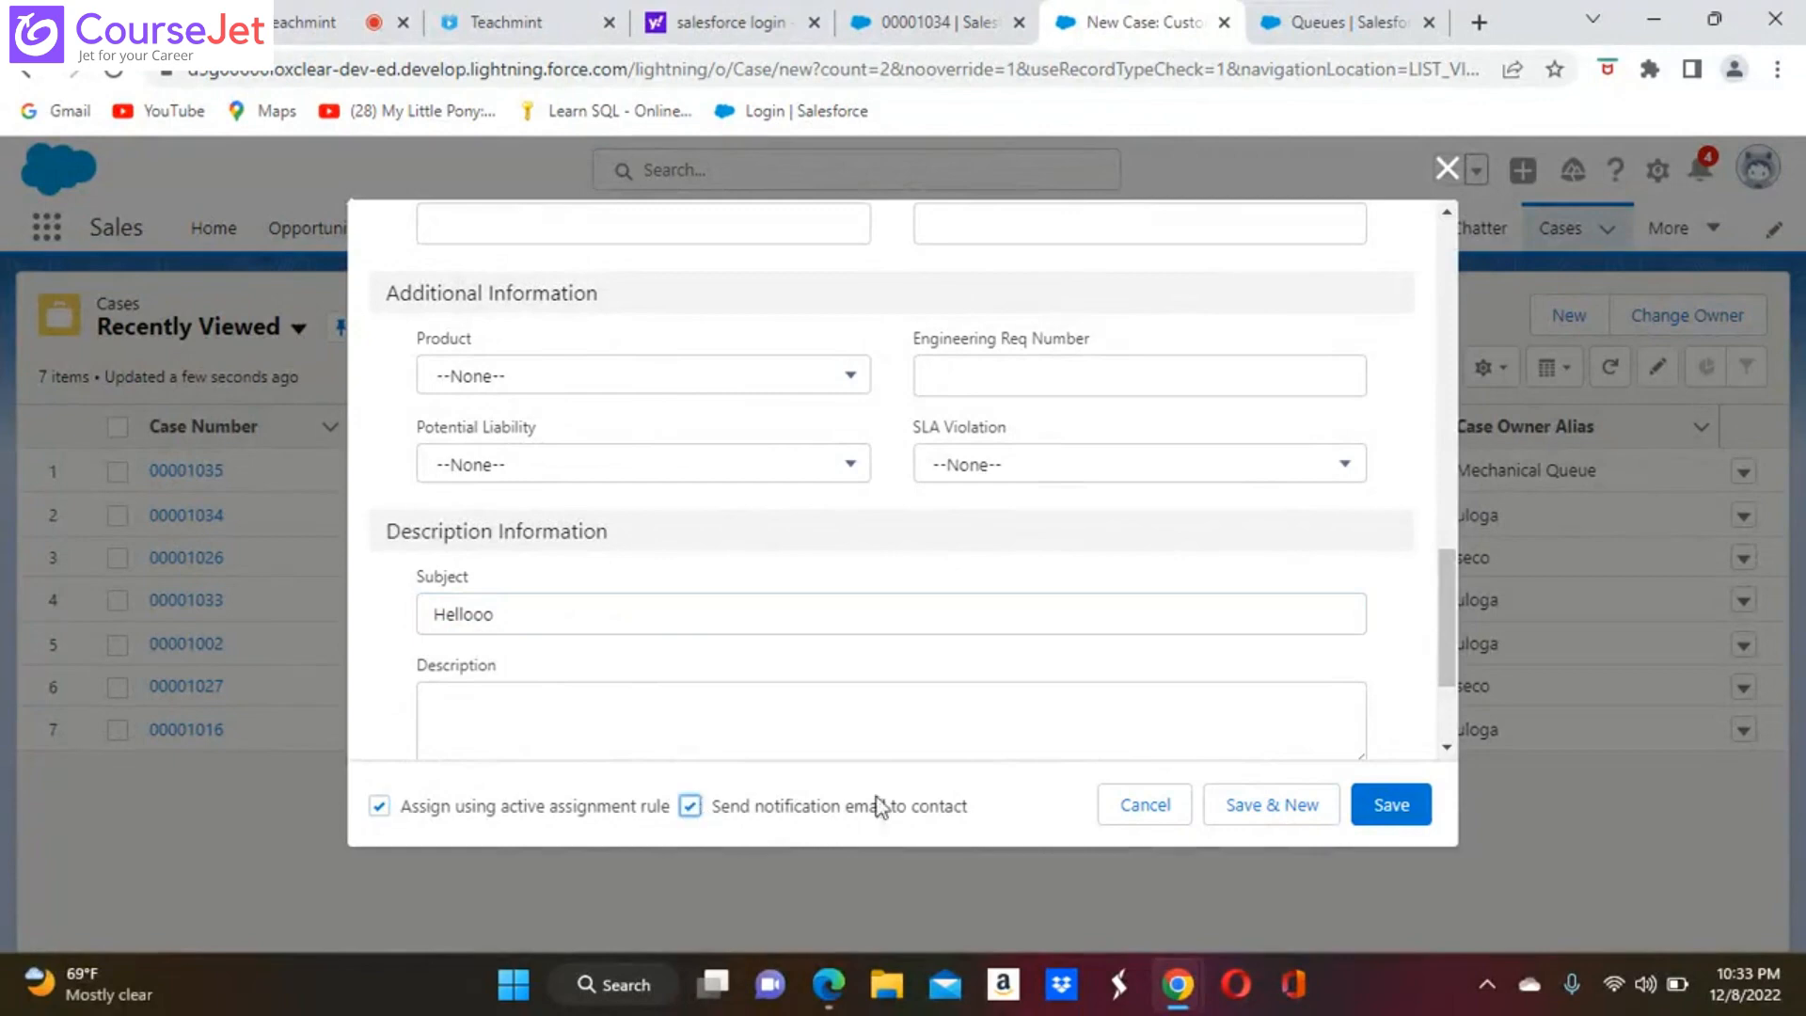
{"action": "left_click", "coordinate": [1401, 808]}
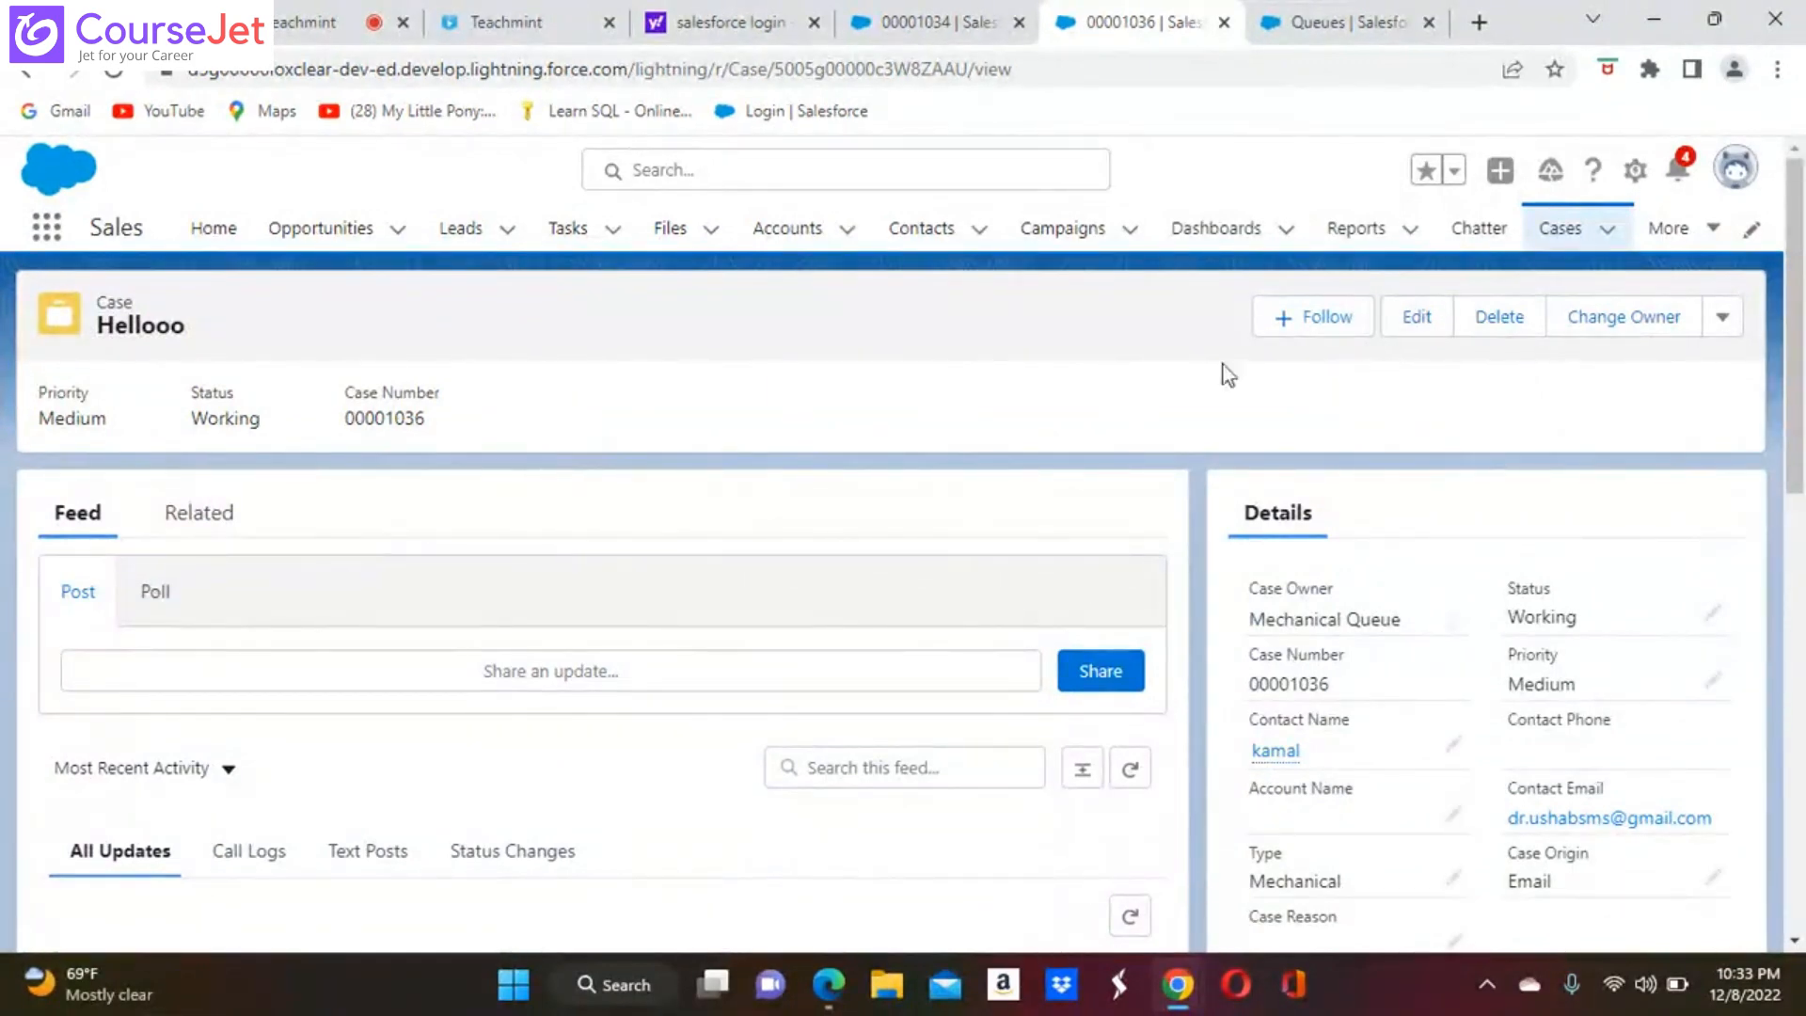
Return to the cases list and show the Mechanical Queue list view
{"action": "left_click", "coordinate": [1560, 229]}
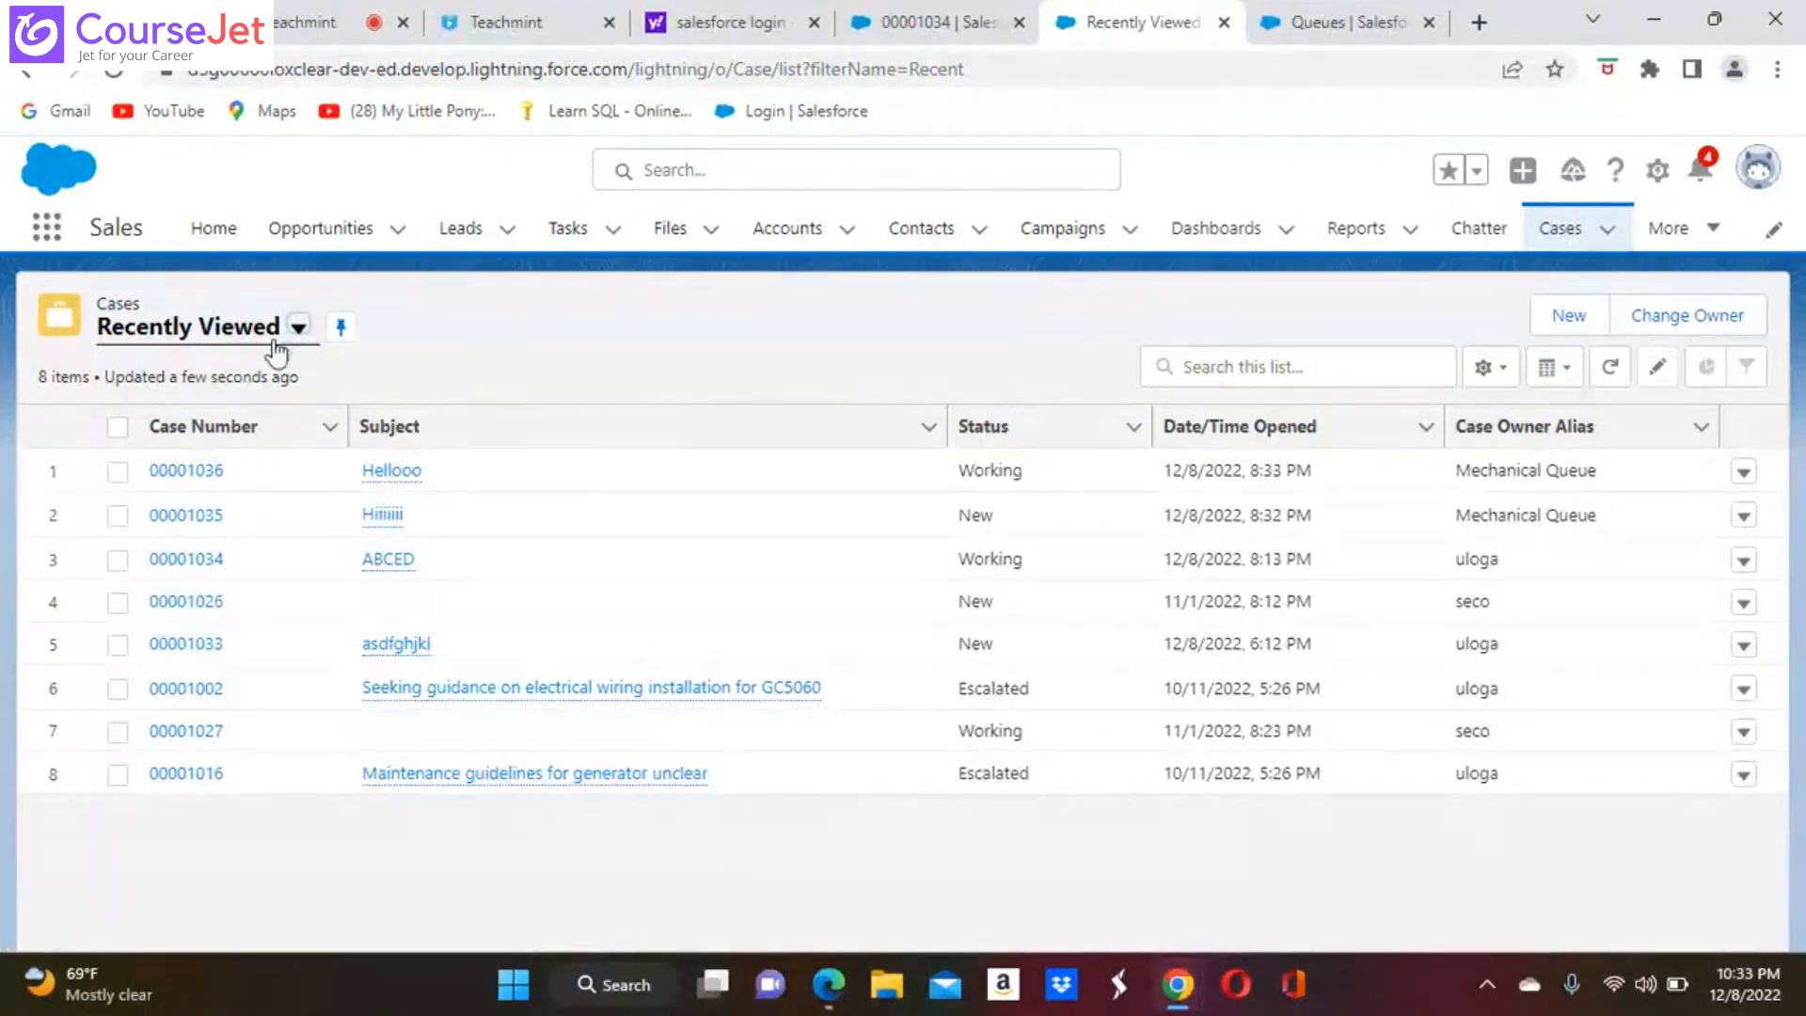
{"action": "left_click", "coordinate": [299, 329]}
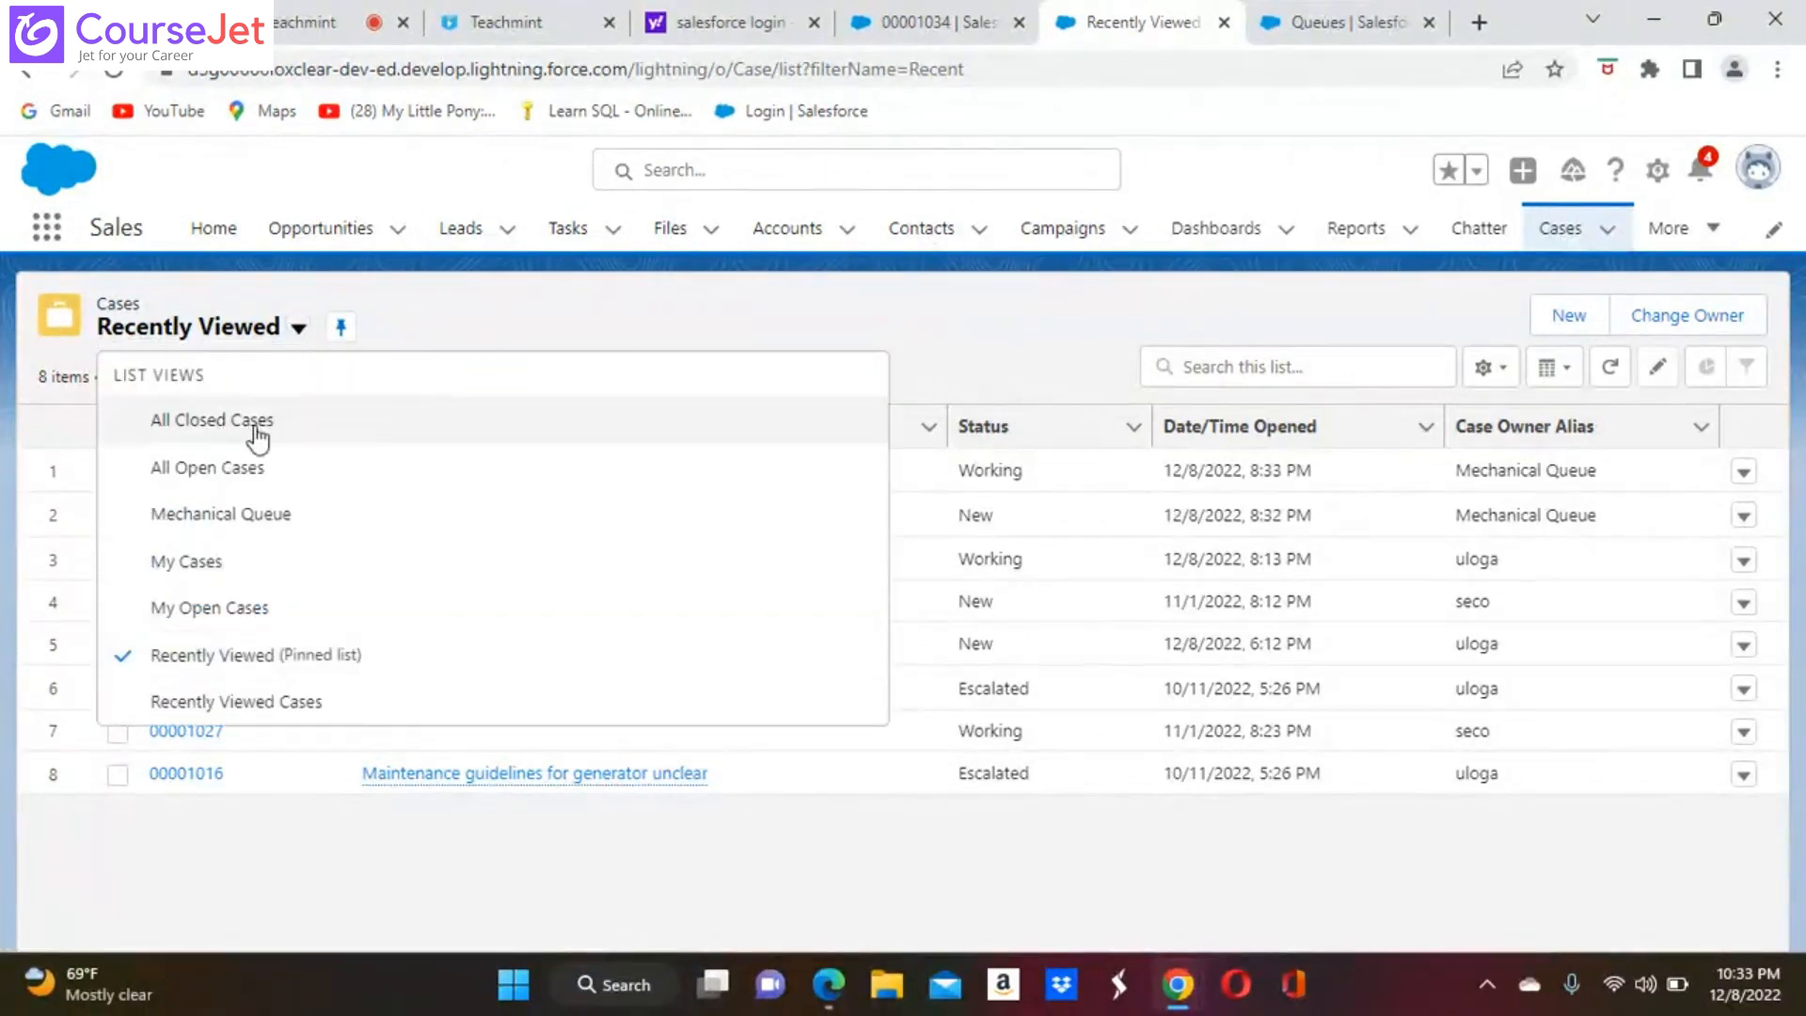
{"action": "left_click", "coordinate": [258, 522]}
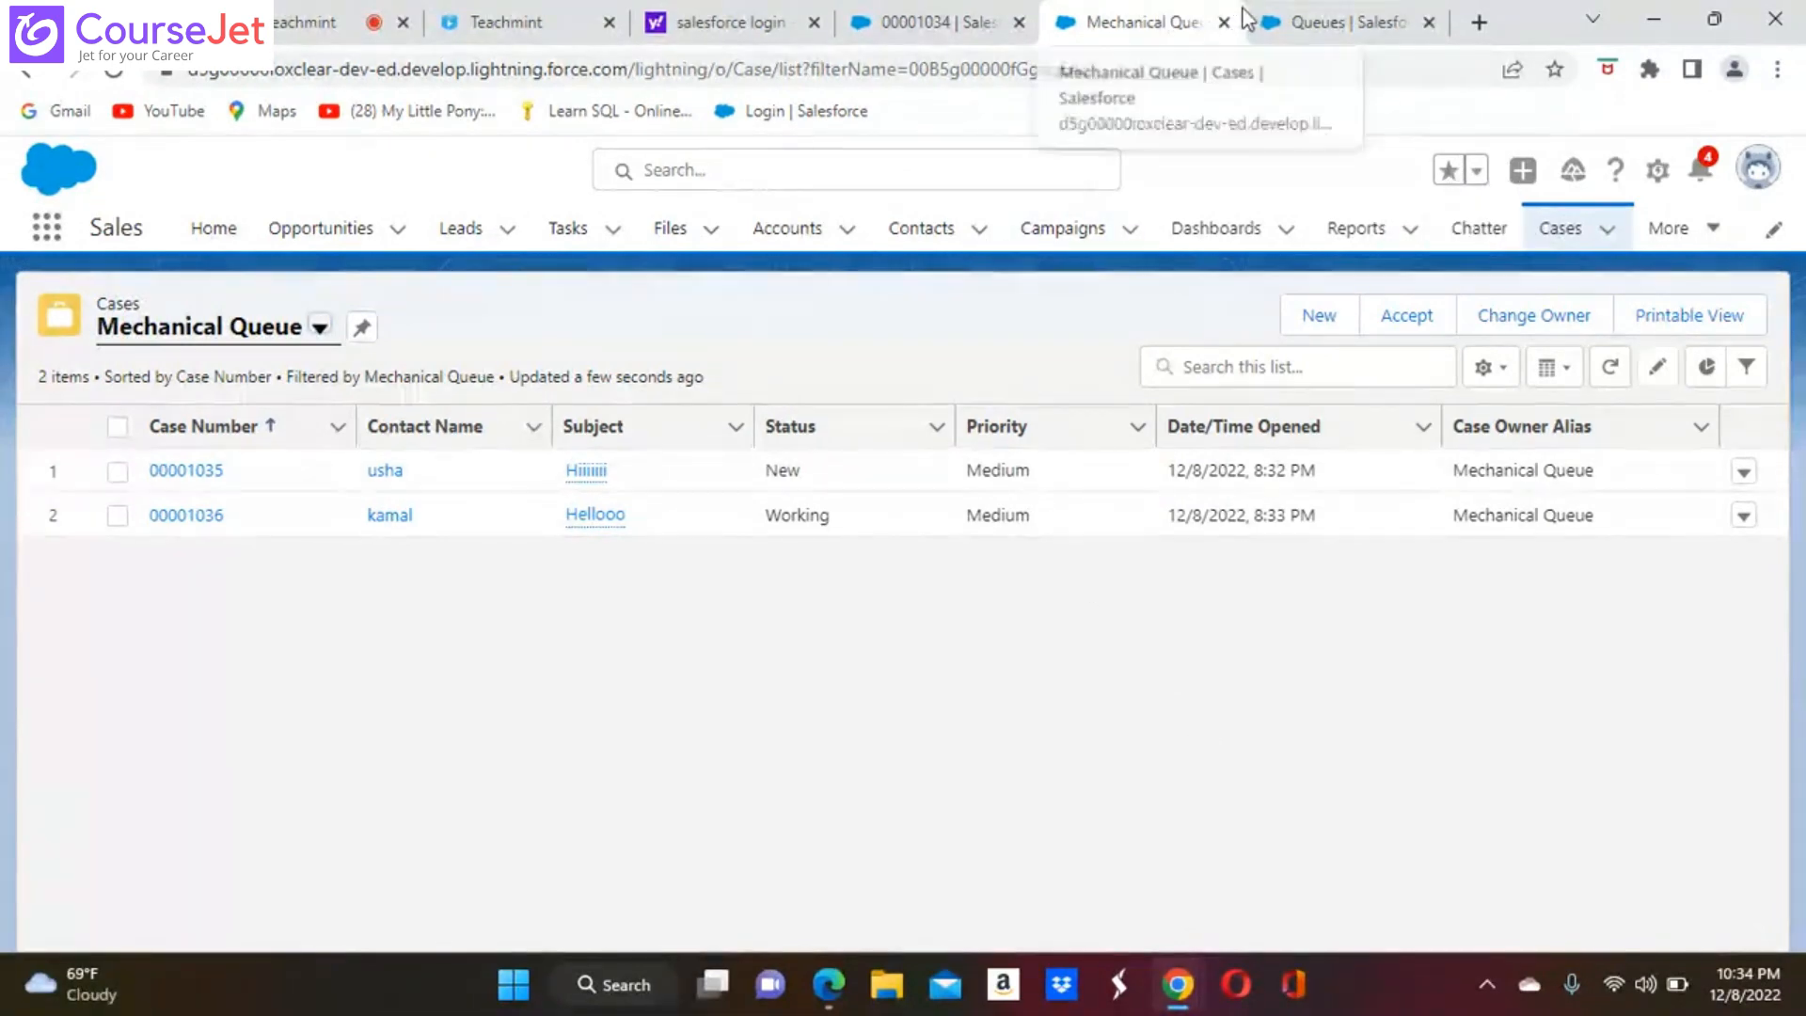
Edit Mechanical Queue in Setup to replace Second User with the logged-in user as its member, and save the queue
{"action": "left_click", "coordinate": [1343, 32]}
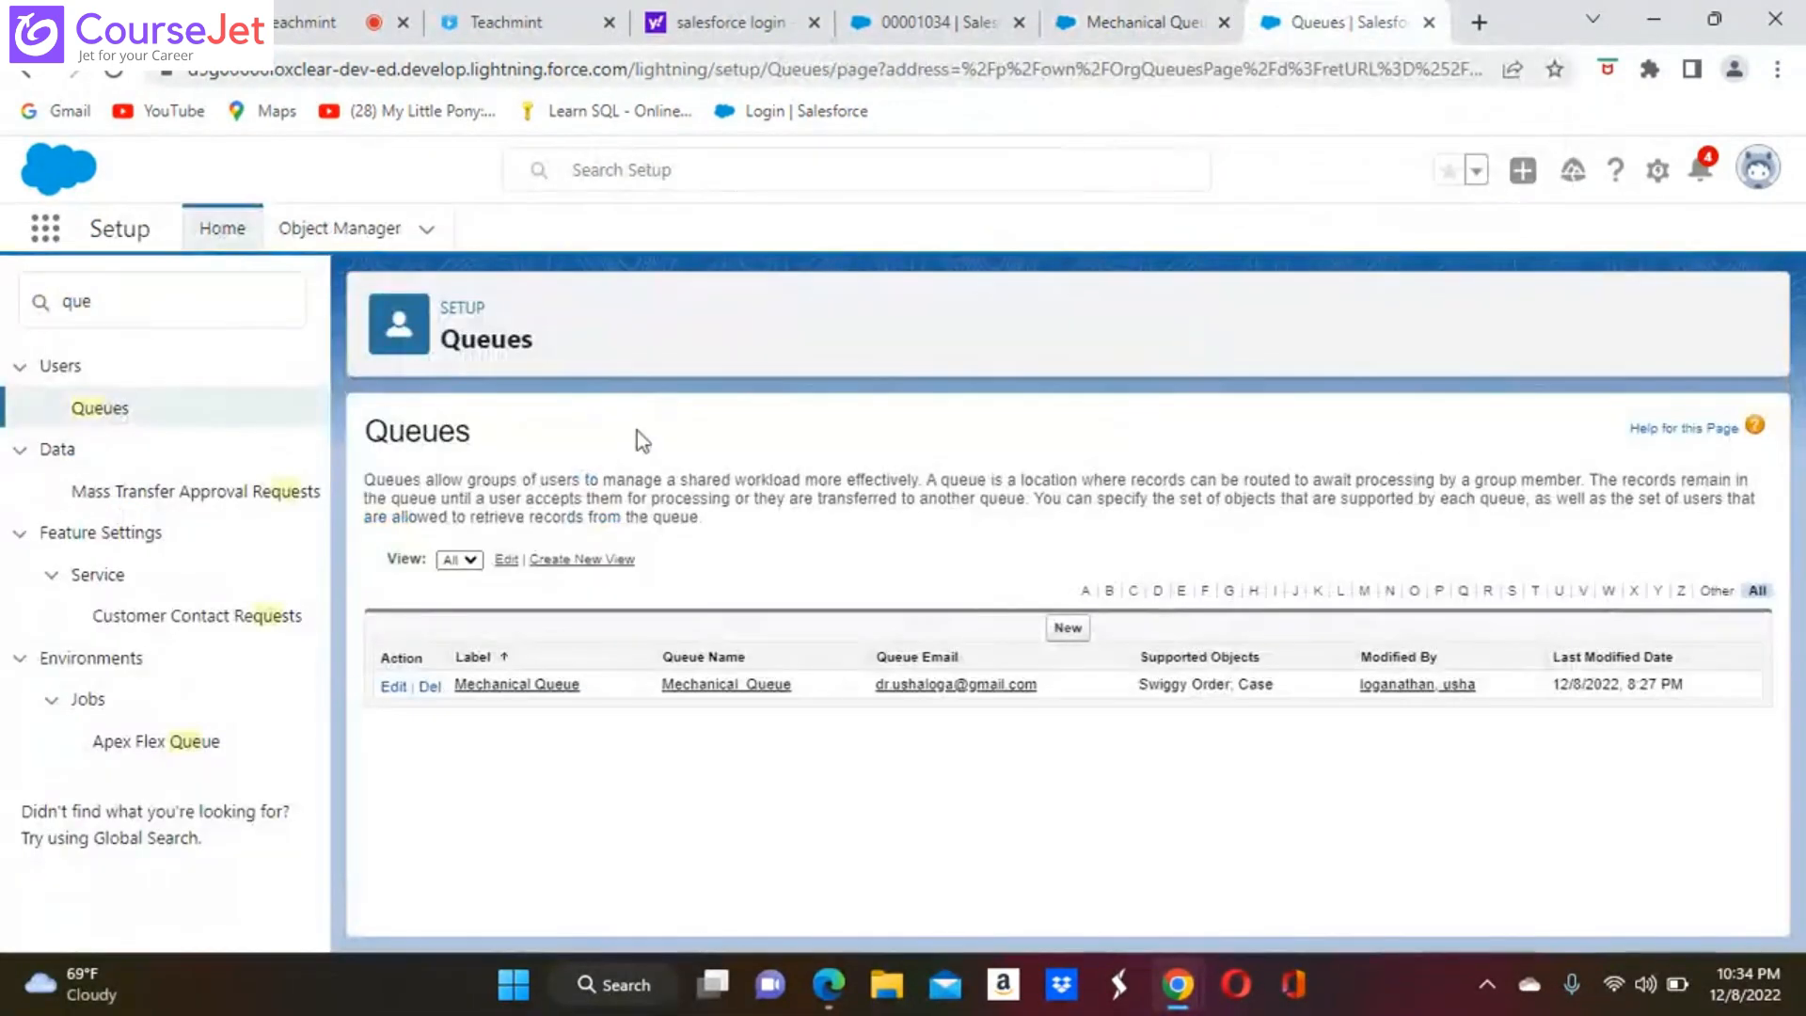
{"action": "left_click", "coordinate": [393, 688]}
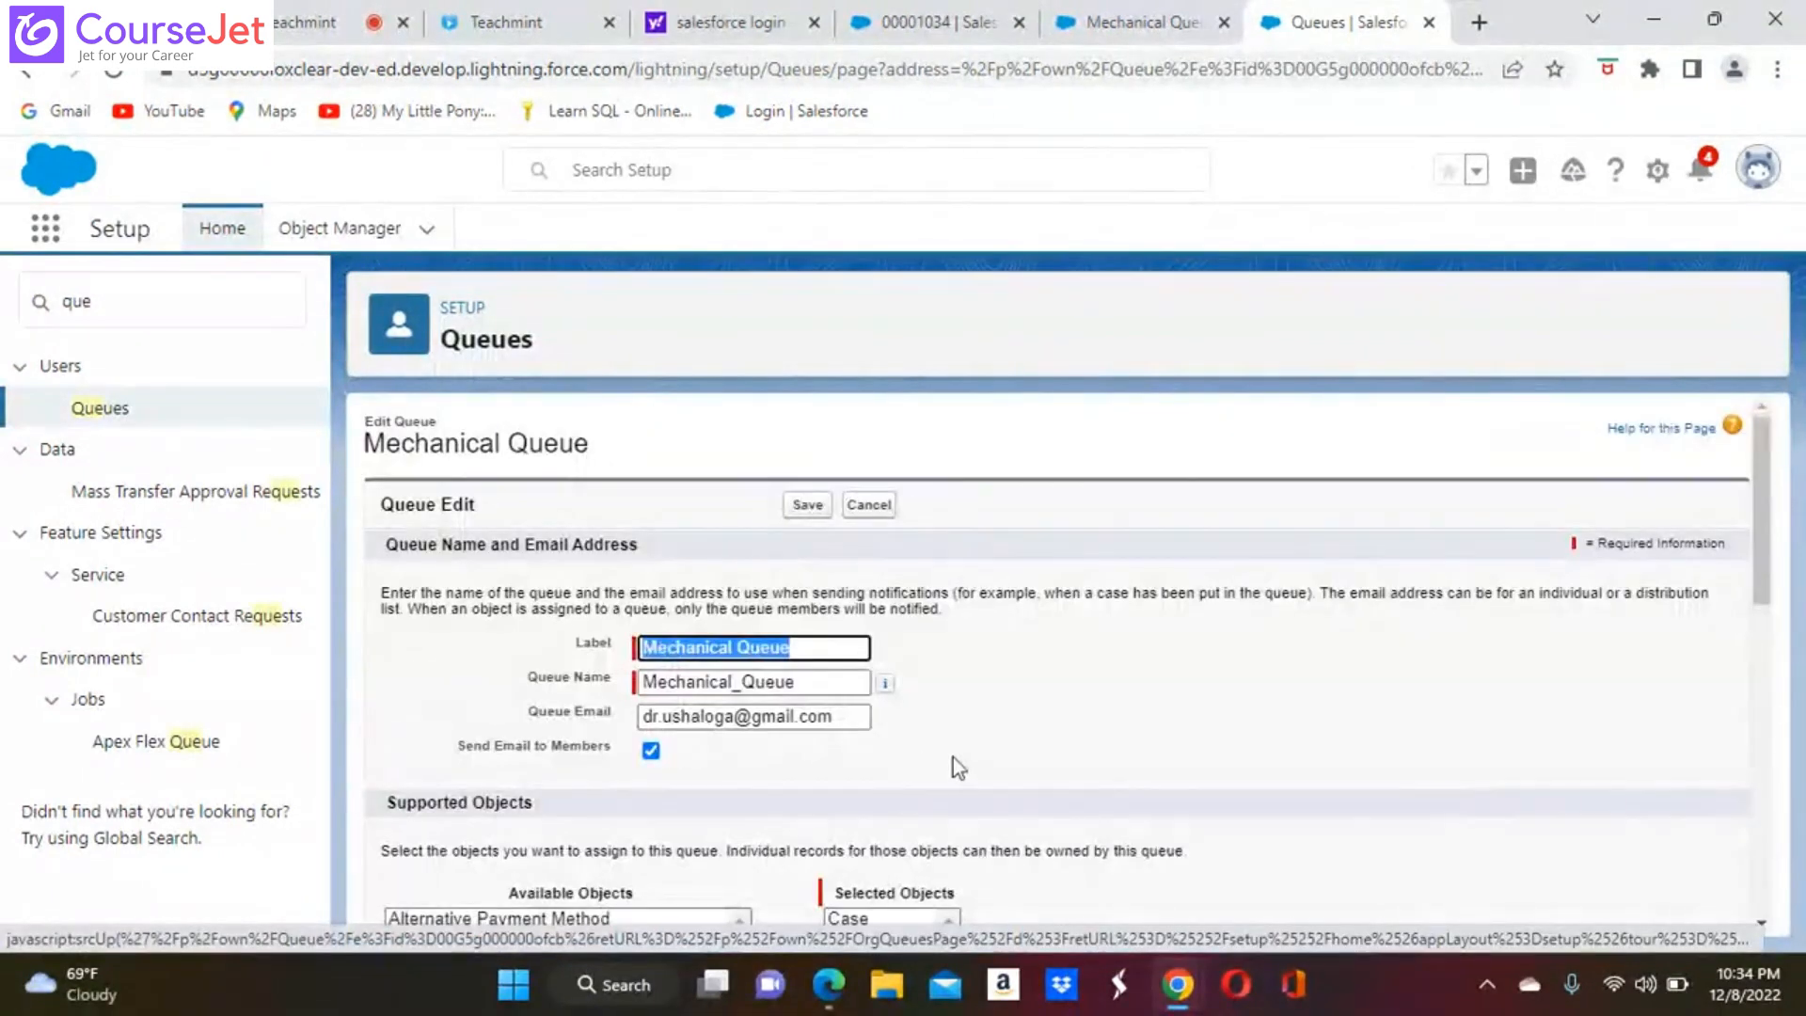
{"action": "scroll", "coordinate": [1099, 764], "scroll_direction": "down", "scroll_amount": 10}
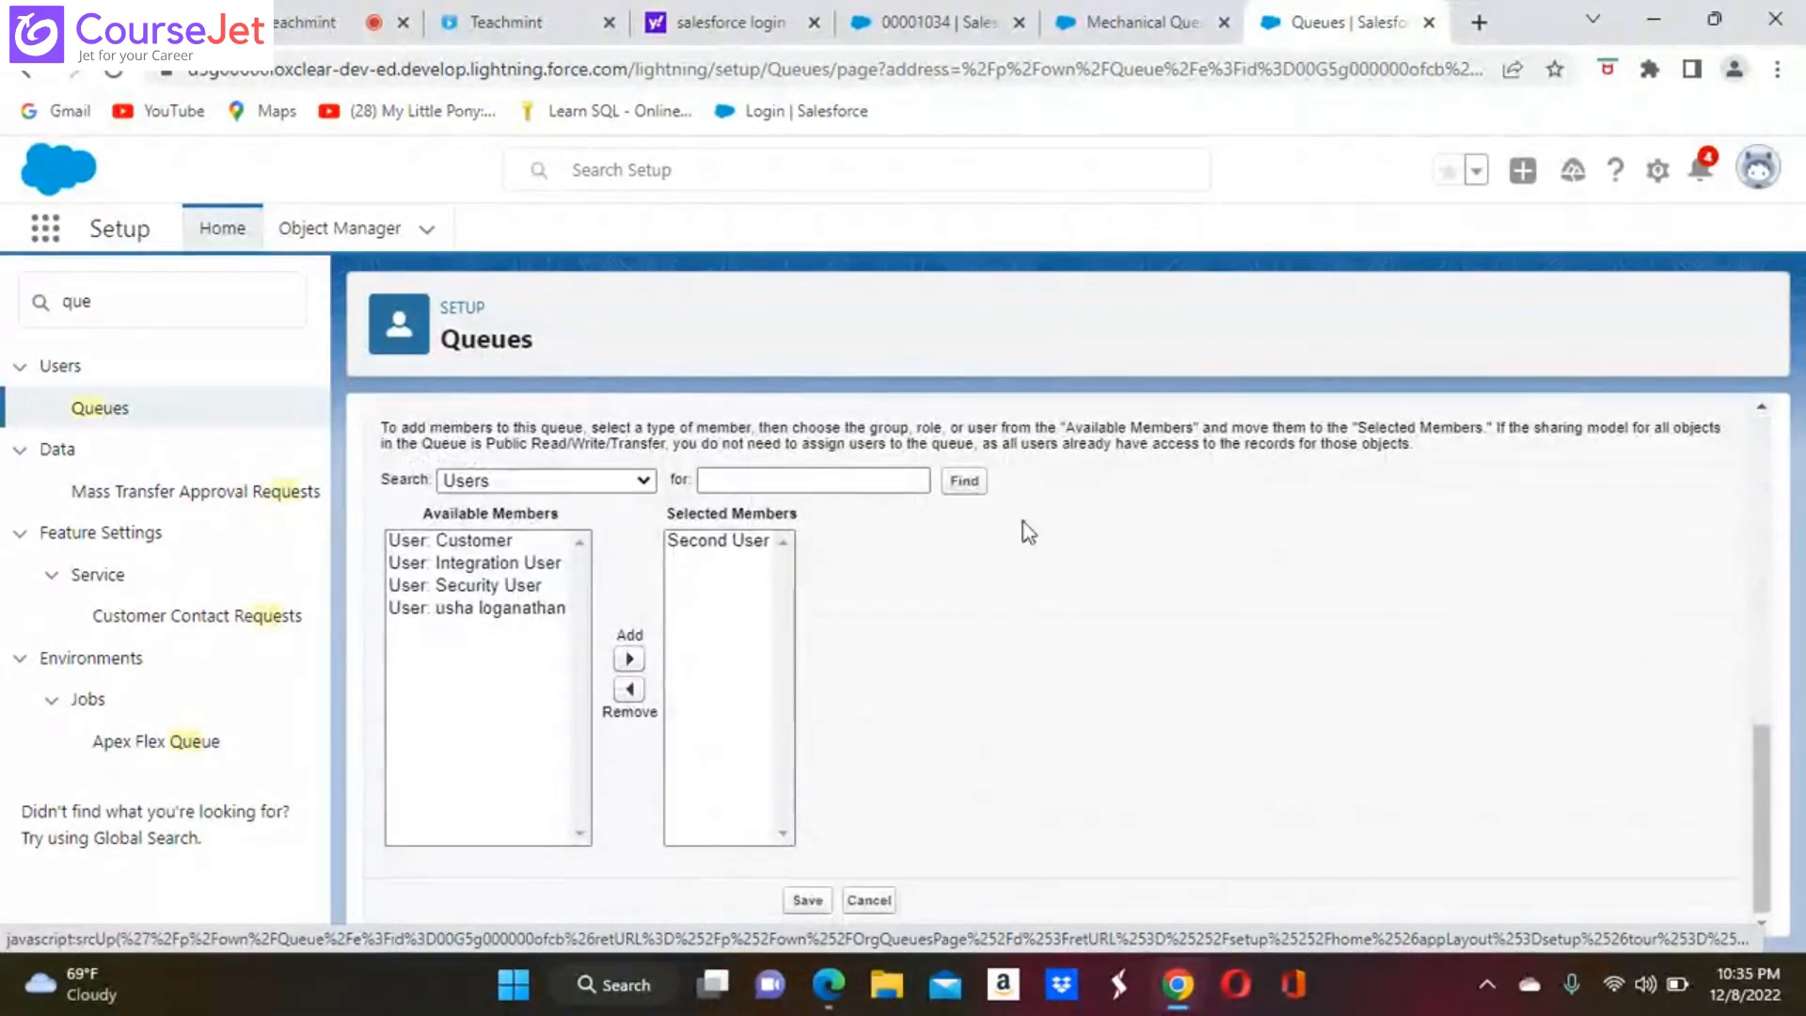
{"action": "left_click", "coordinate": [718, 544]}
{"action": "left_click", "coordinate": [629, 689]}
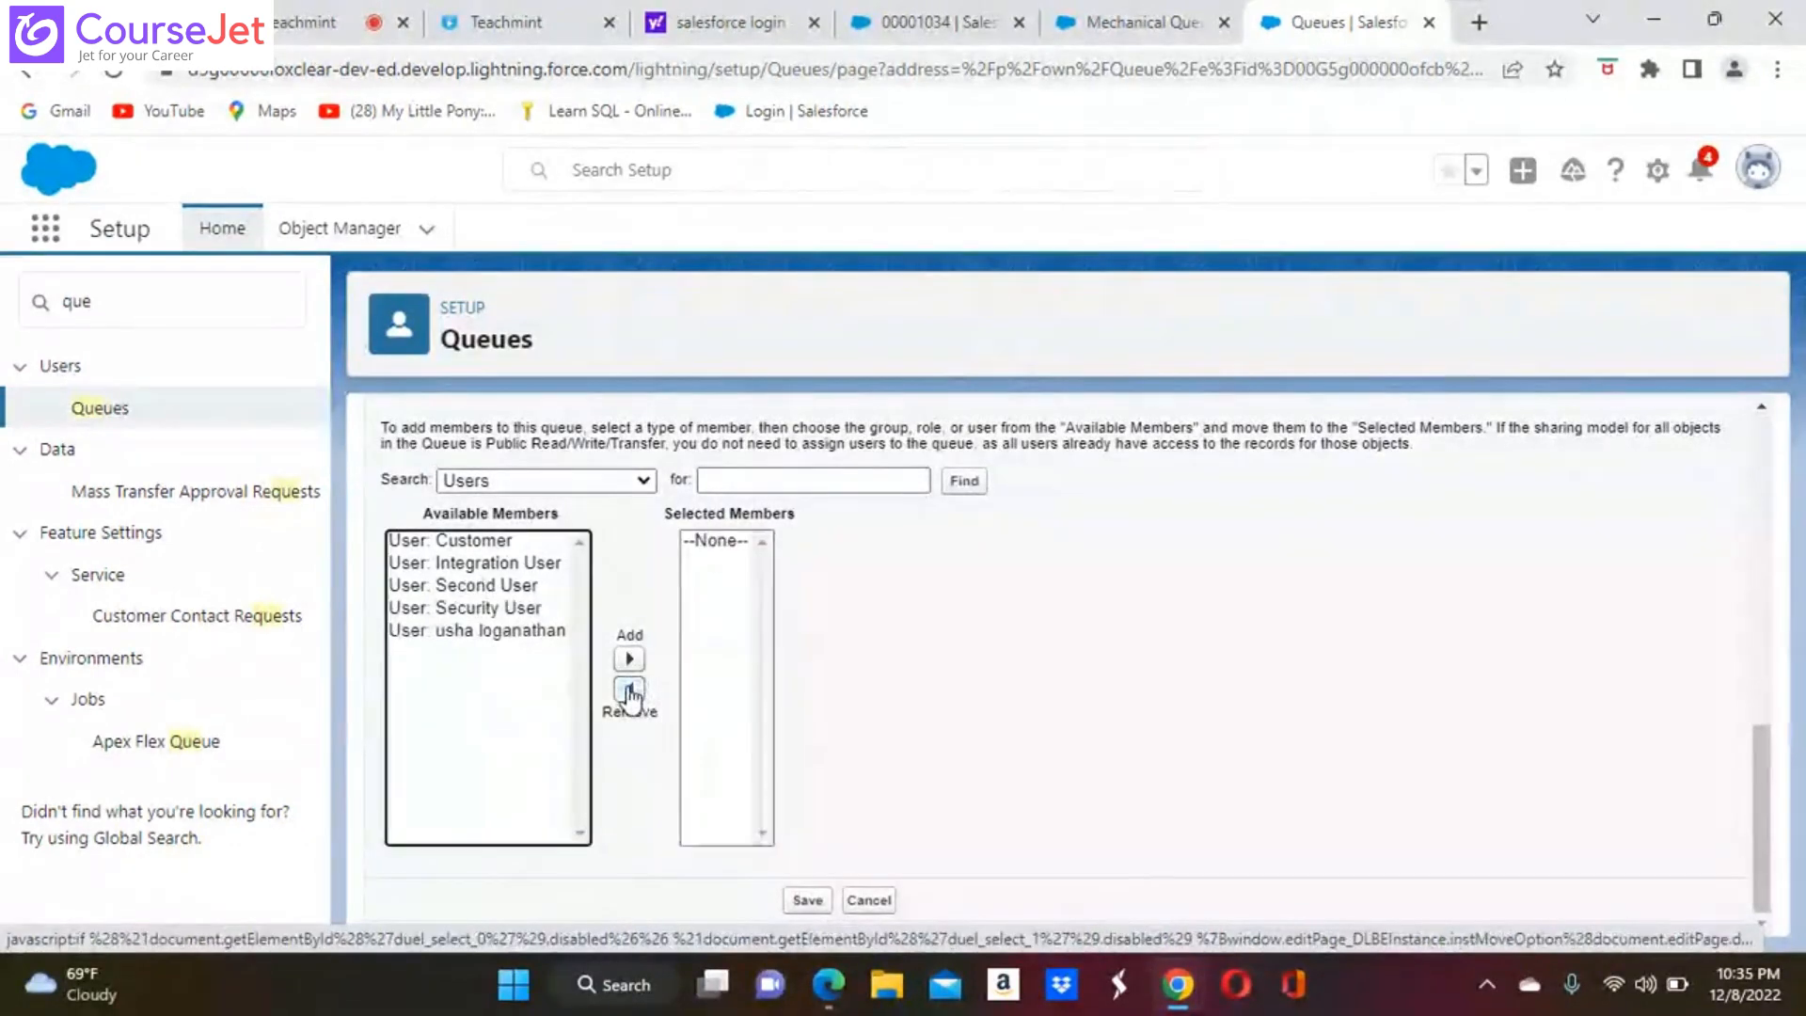
{"action": "left_click", "coordinate": [499, 630]}
{"action": "left_click", "coordinate": [634, 661]}
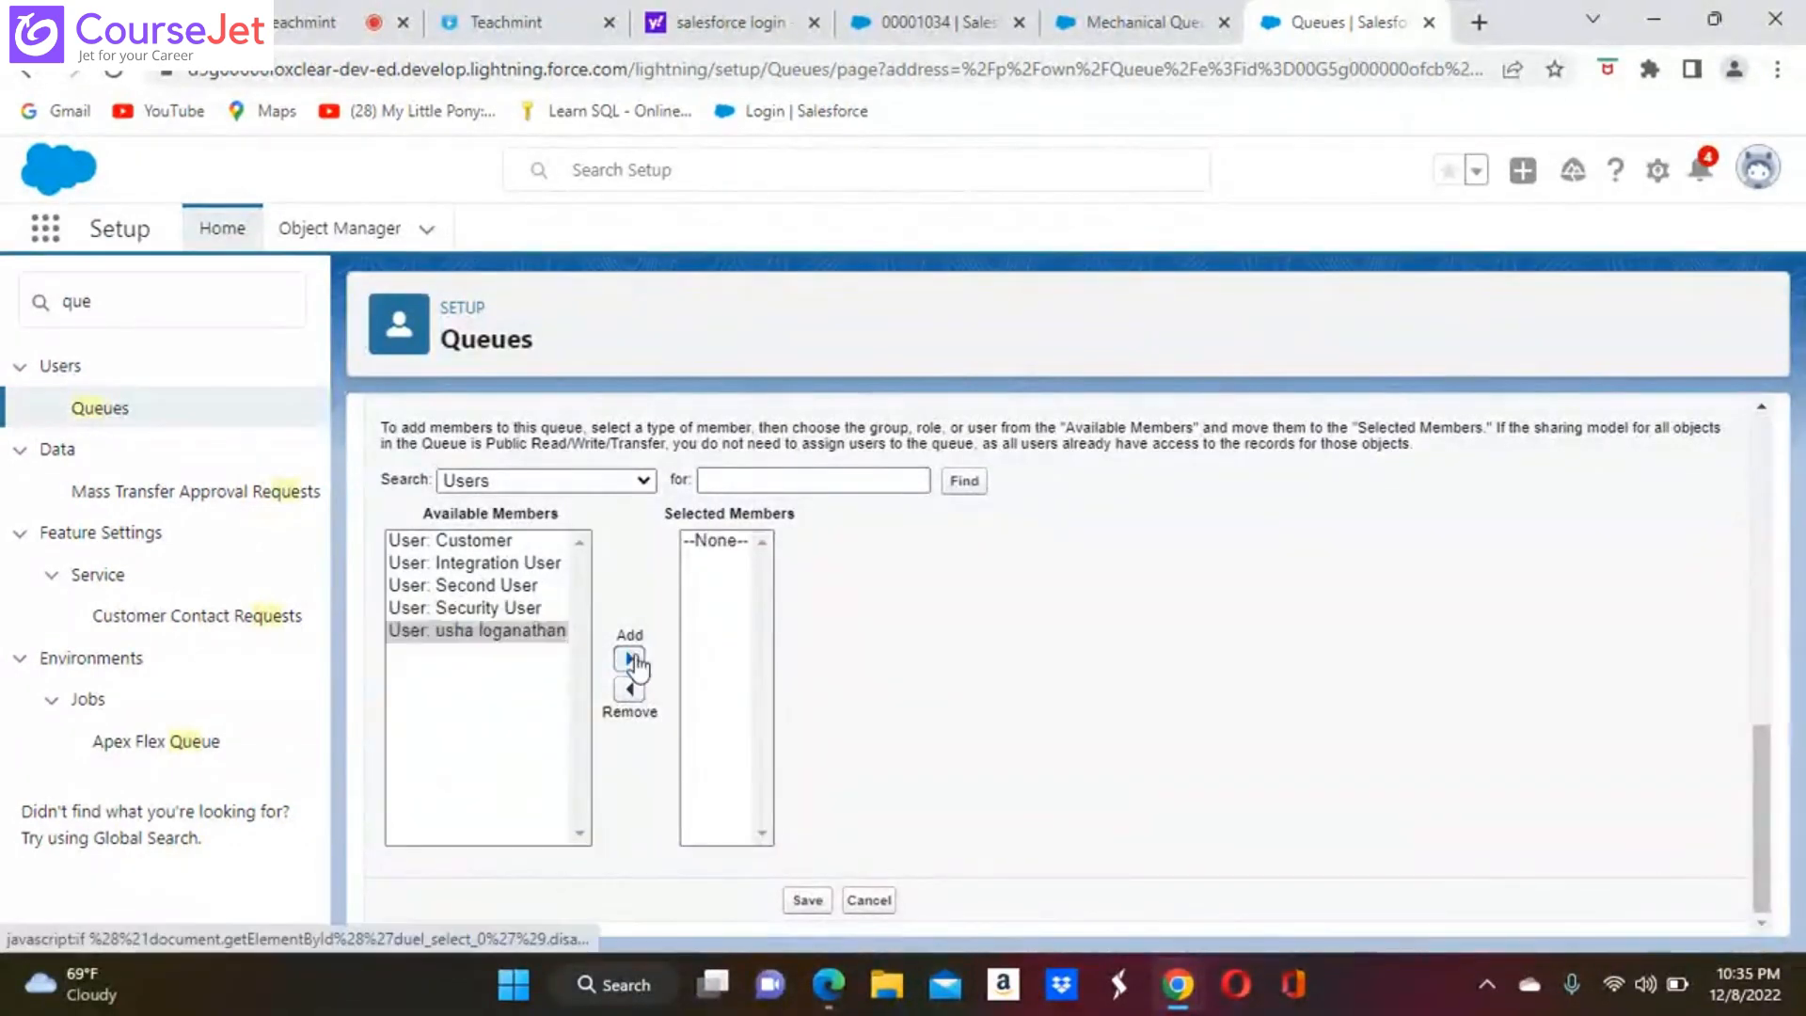
{"action": "left_click", "coordinate": [807, 902]}
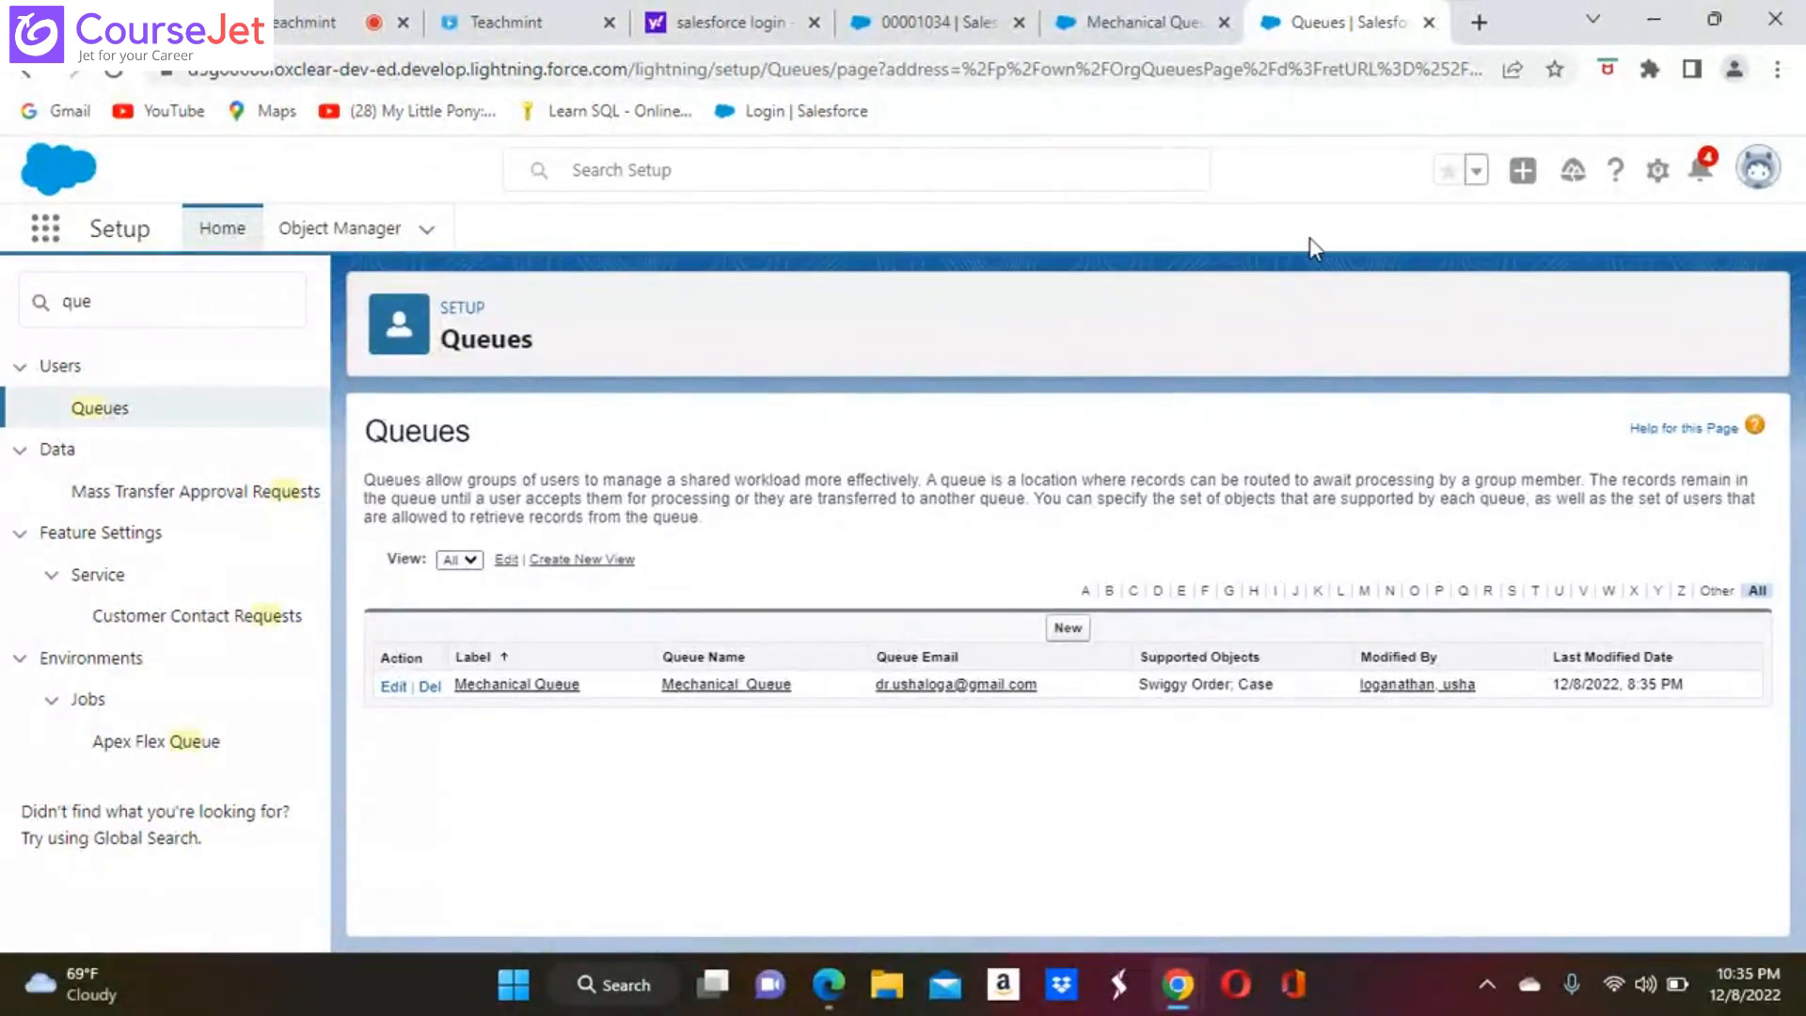
Accept the "Hiiiiiii" case from the Mechanical Queue list of cases
{"action": "left_click", "coordinate": [1161, 23]}
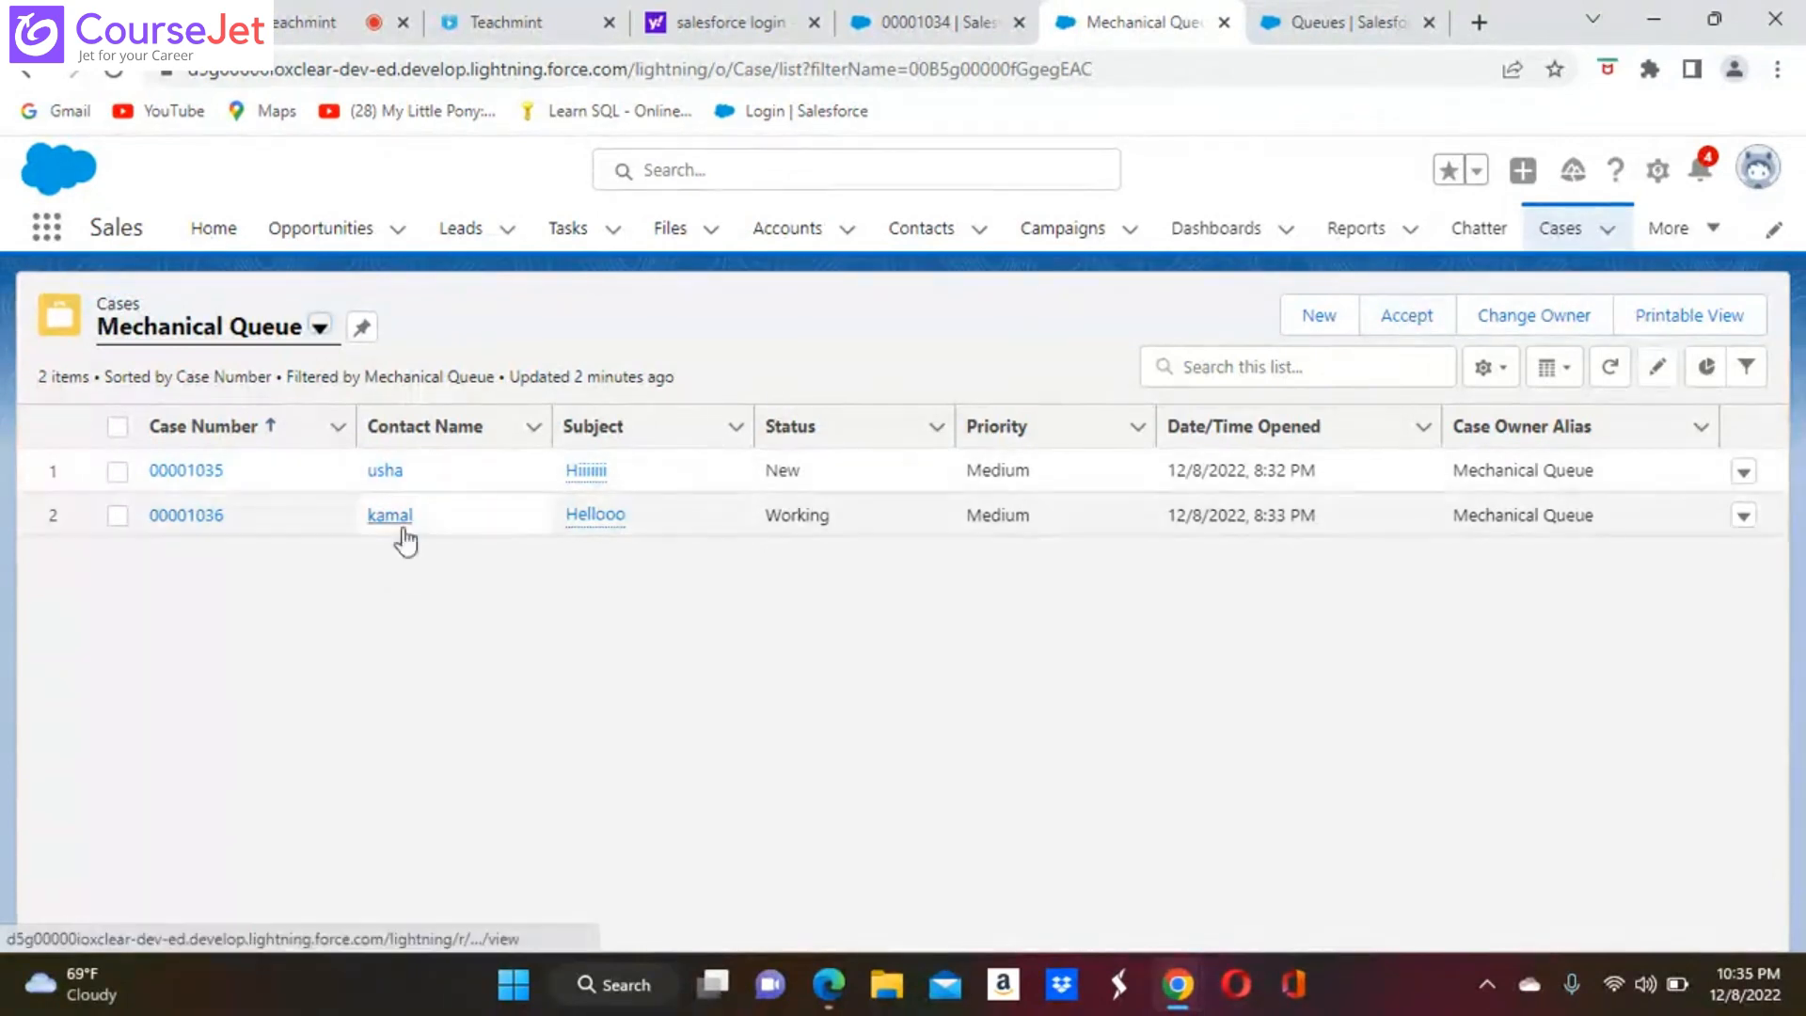
{"action": "left_click", "coordinate": [117, 473]}
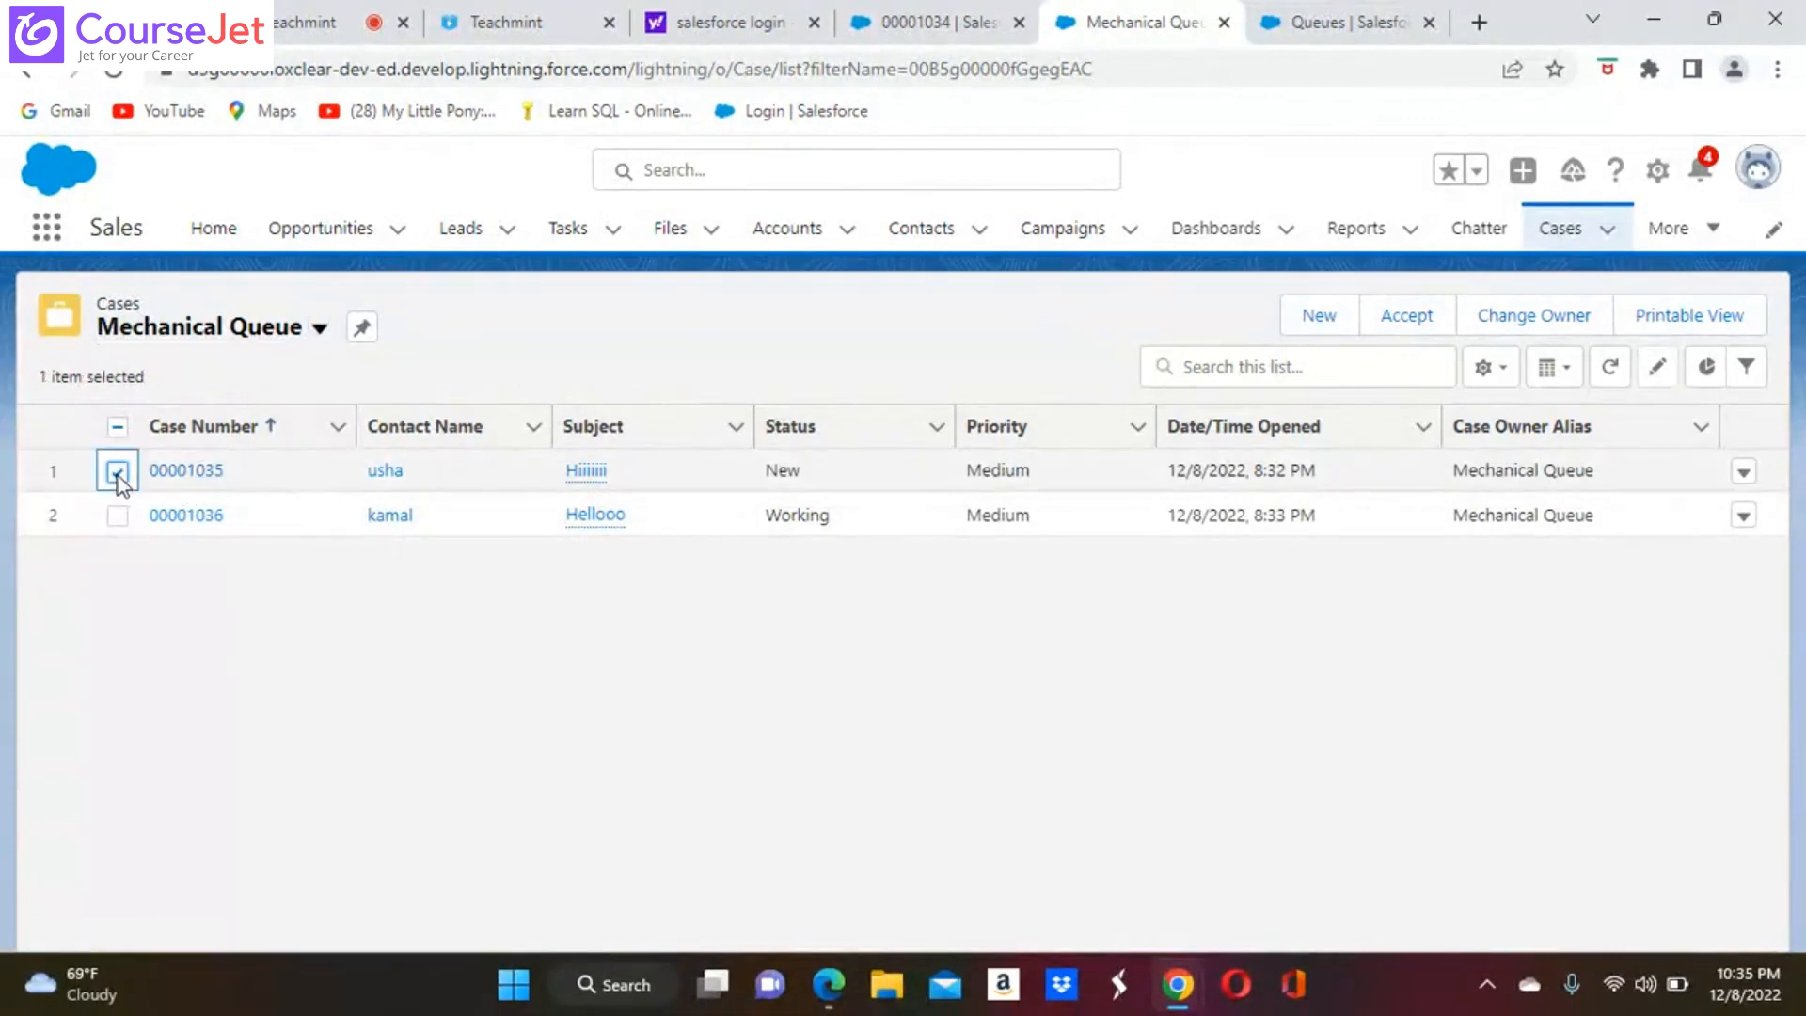
{"action": "left_click", "coordinate": [1422, 326]}
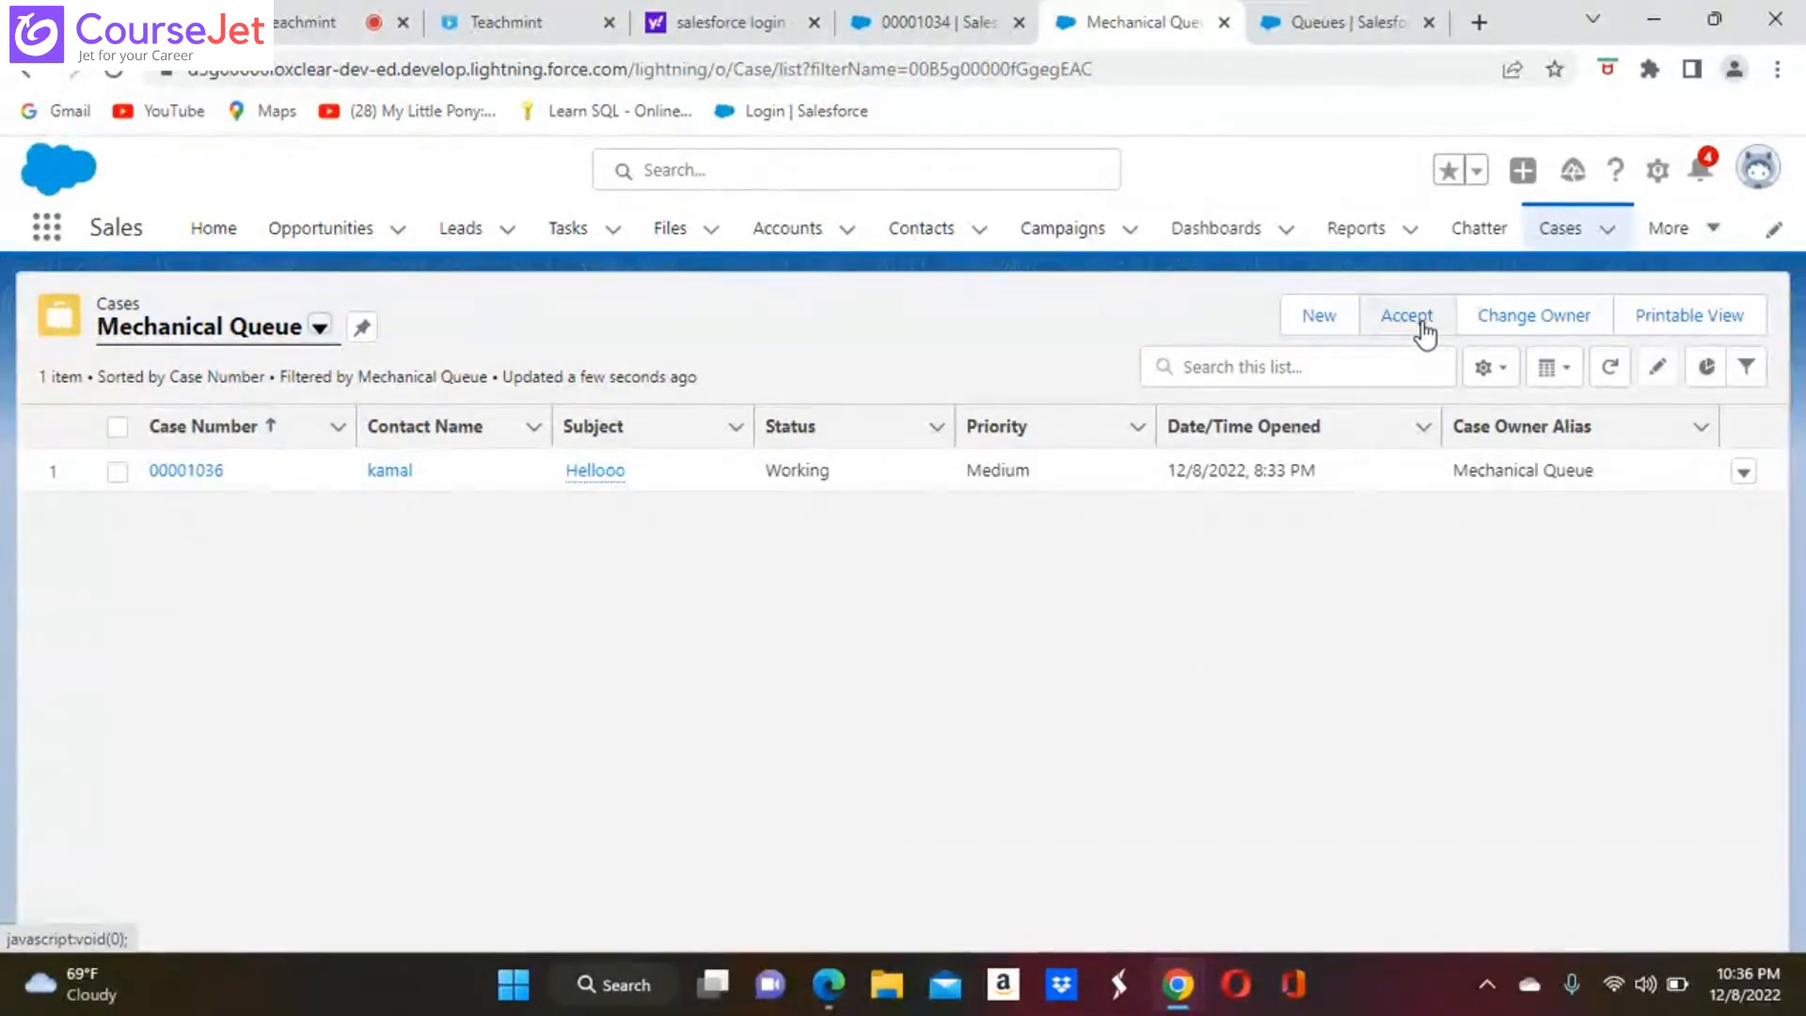
{"action": "left_click", "coordinate": [1422, 328]}
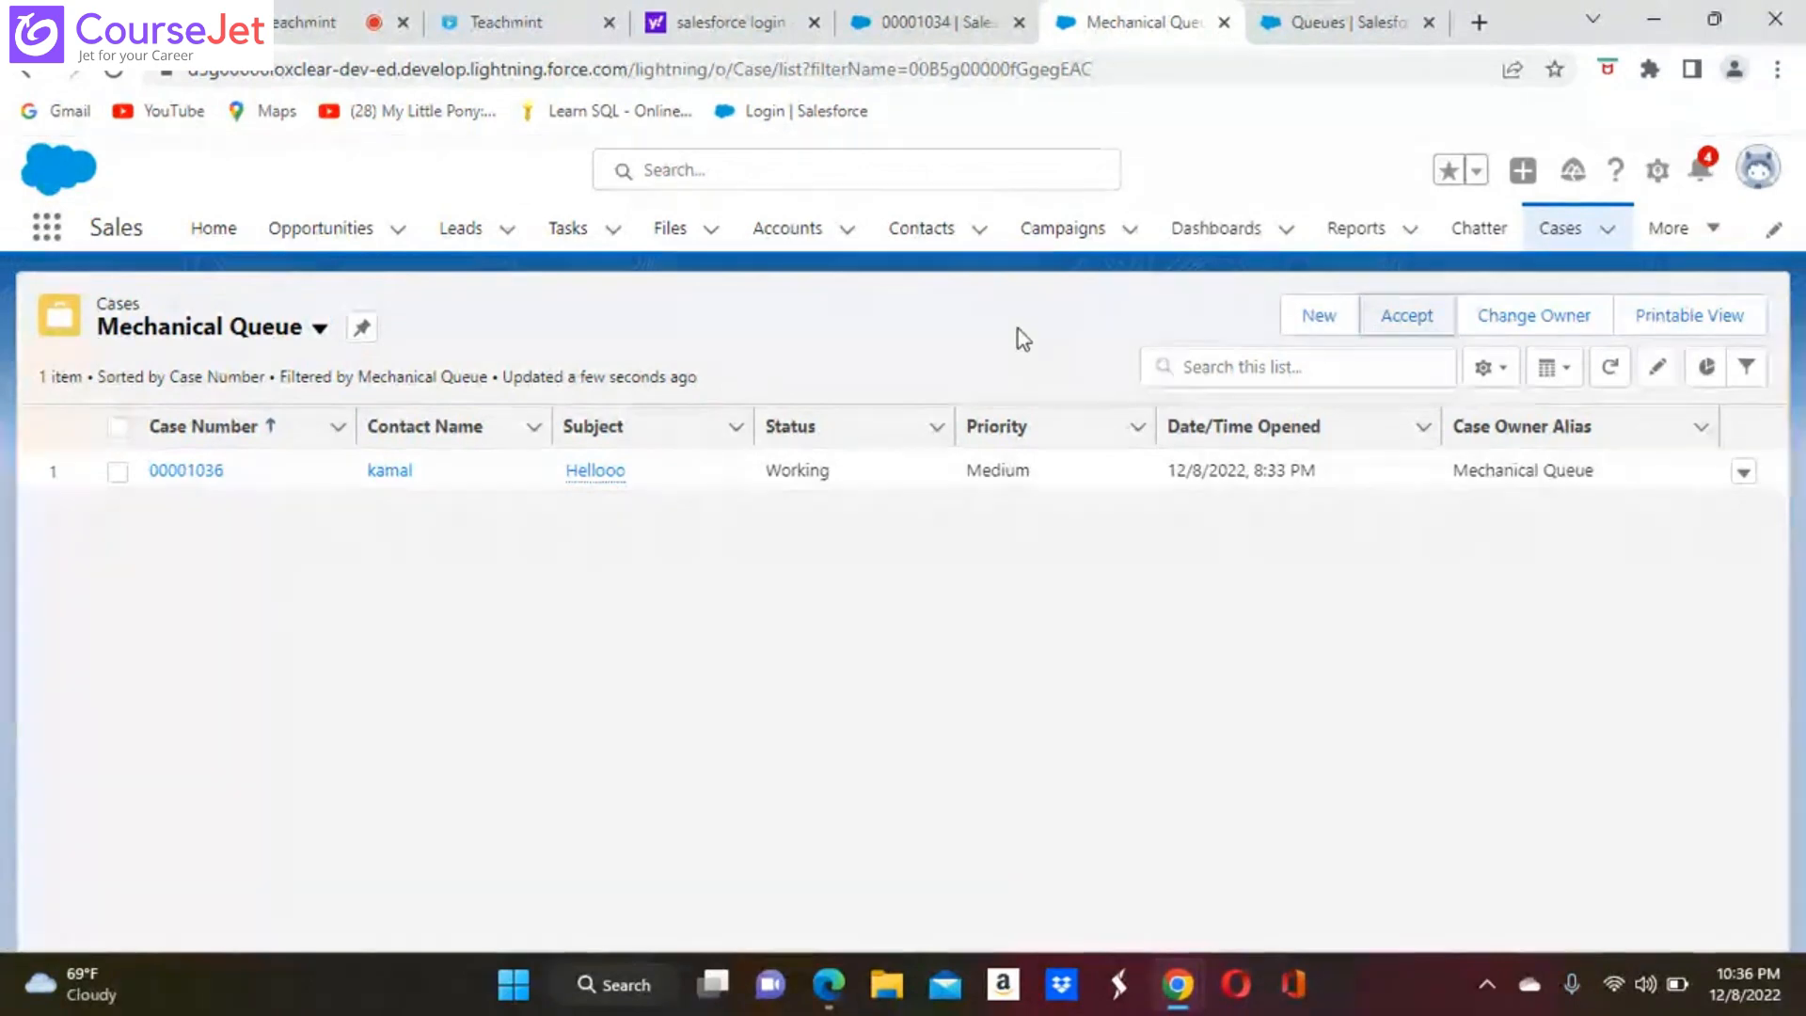
Switch to Second User's Salesforce session in Microsoft Edge and open its All Tabs page
{"action": "left_click", "coordinate": [832, 983]}
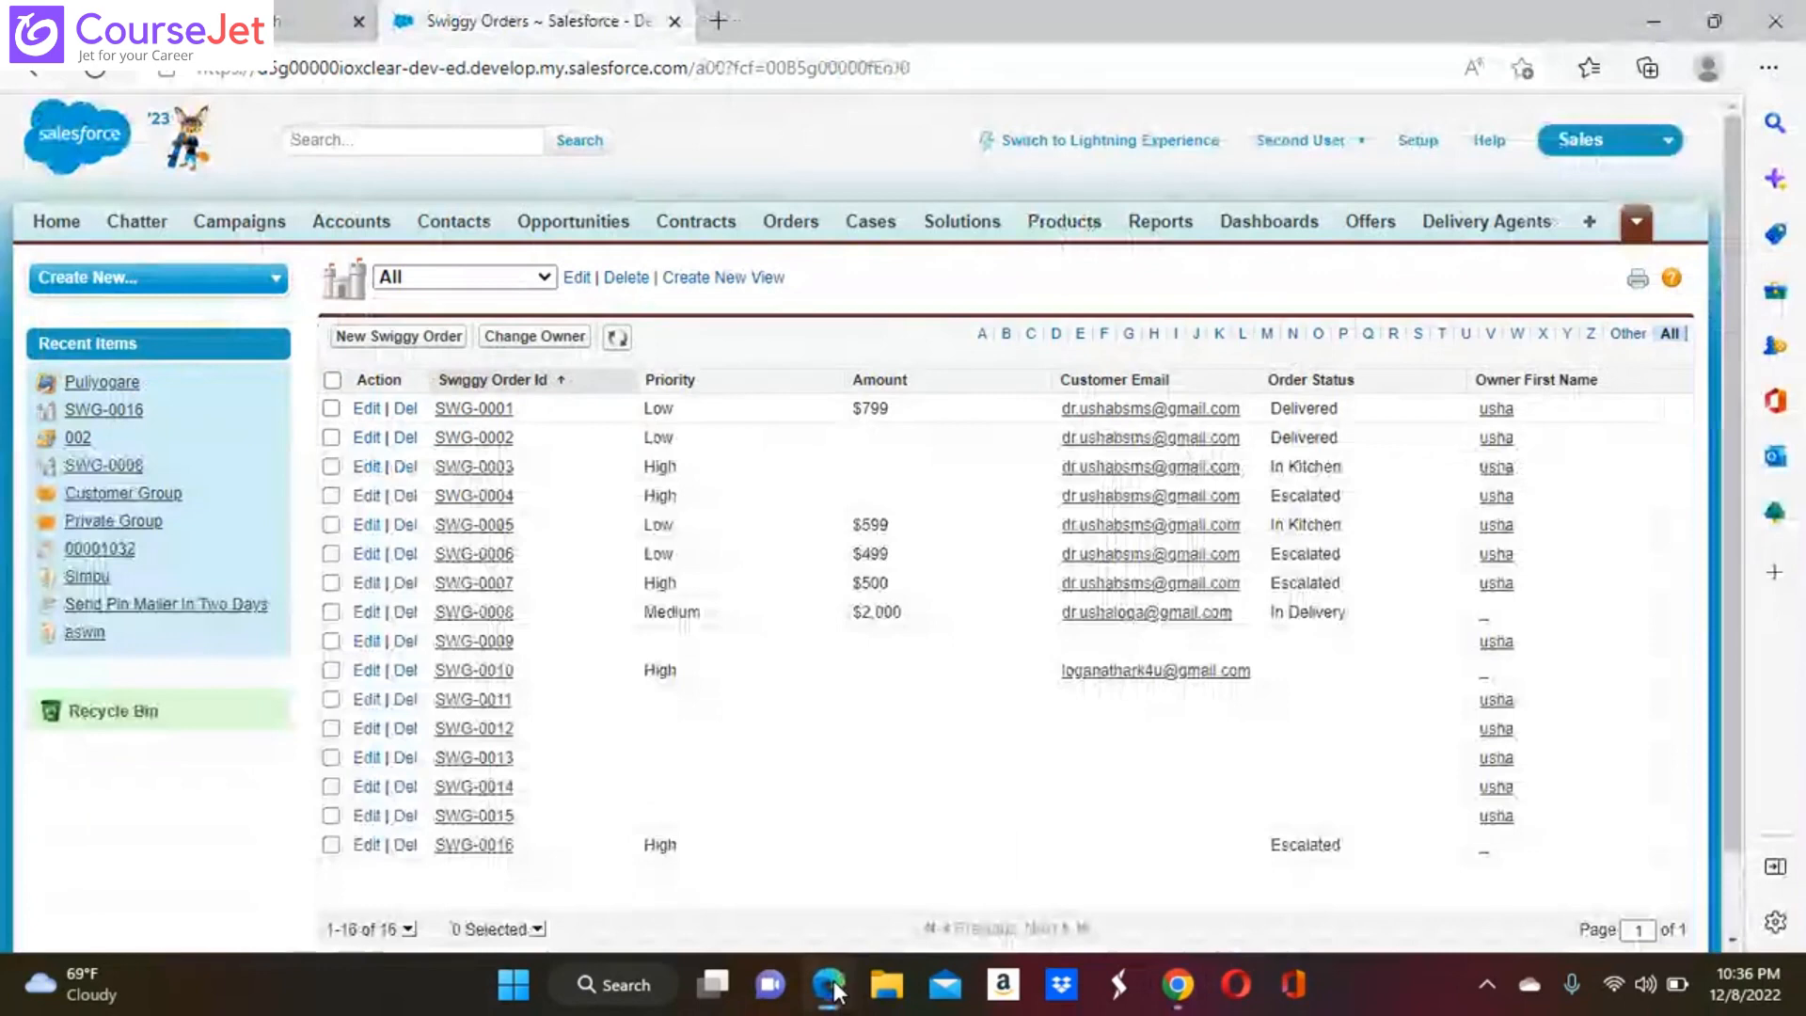
{"action": "left_click", "coordinate": [1638, 229]}
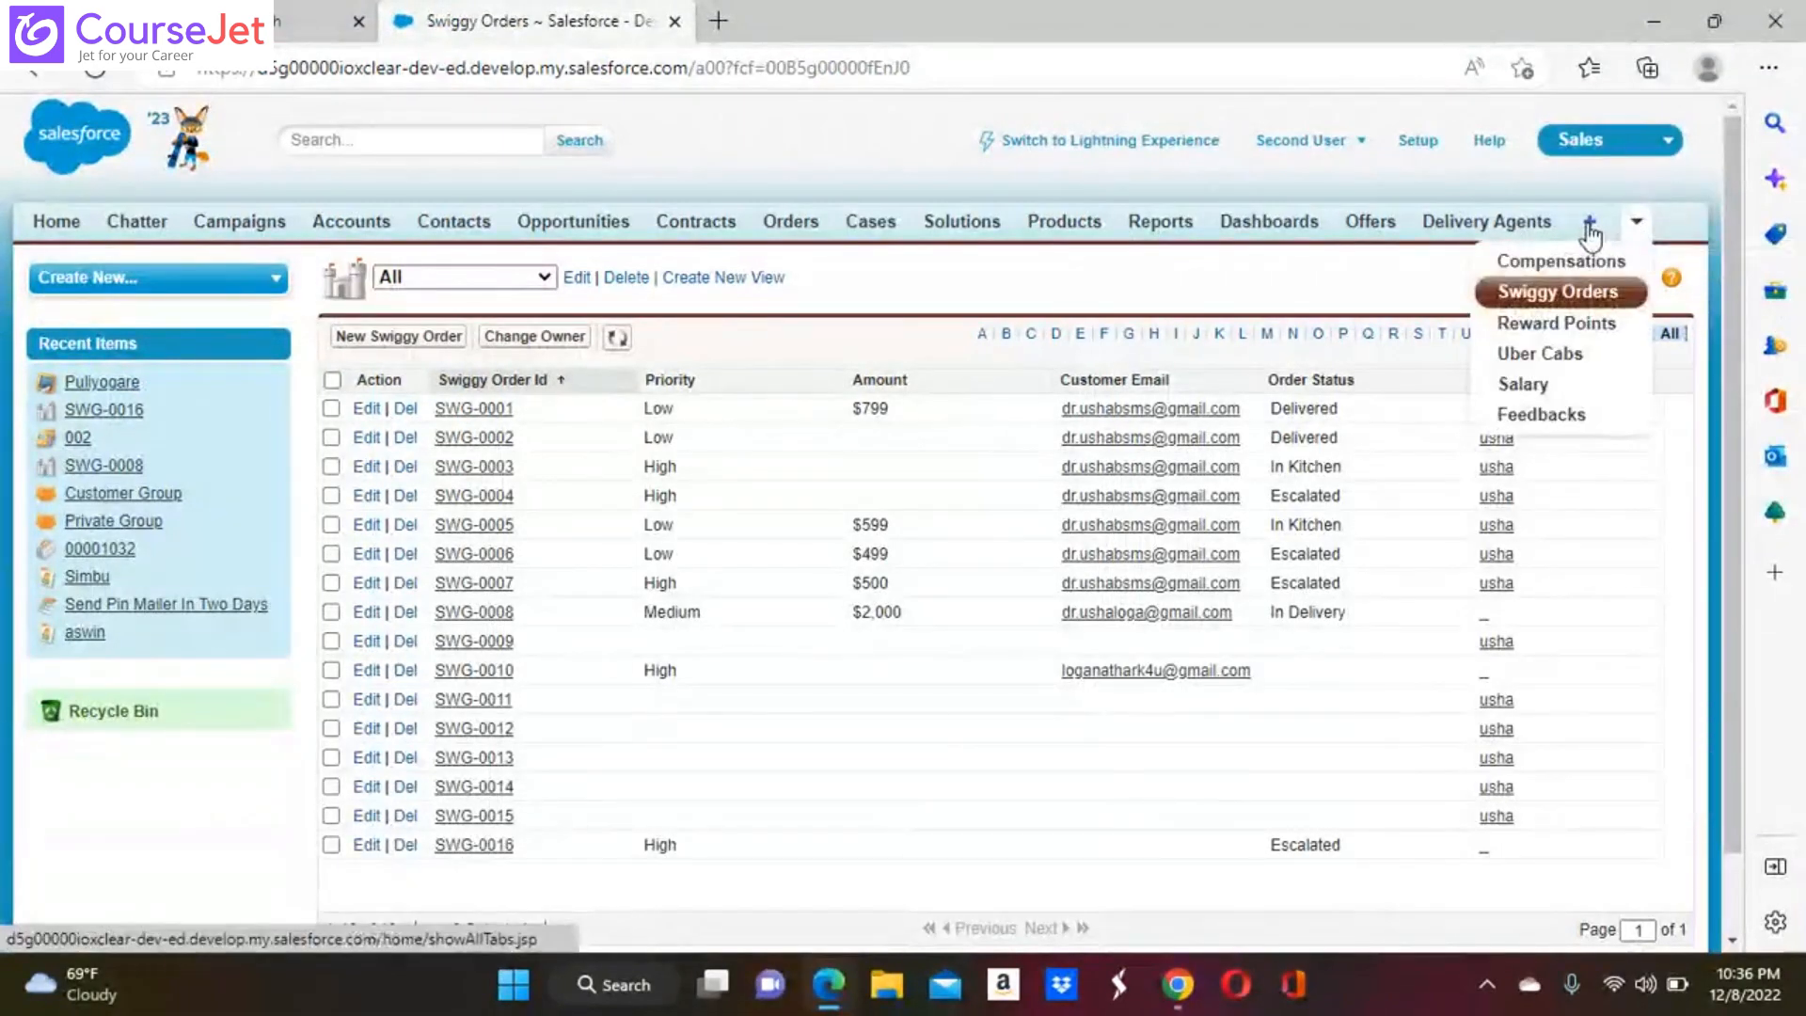
{"action": "left_click", "coordinate": [1588, 226]}
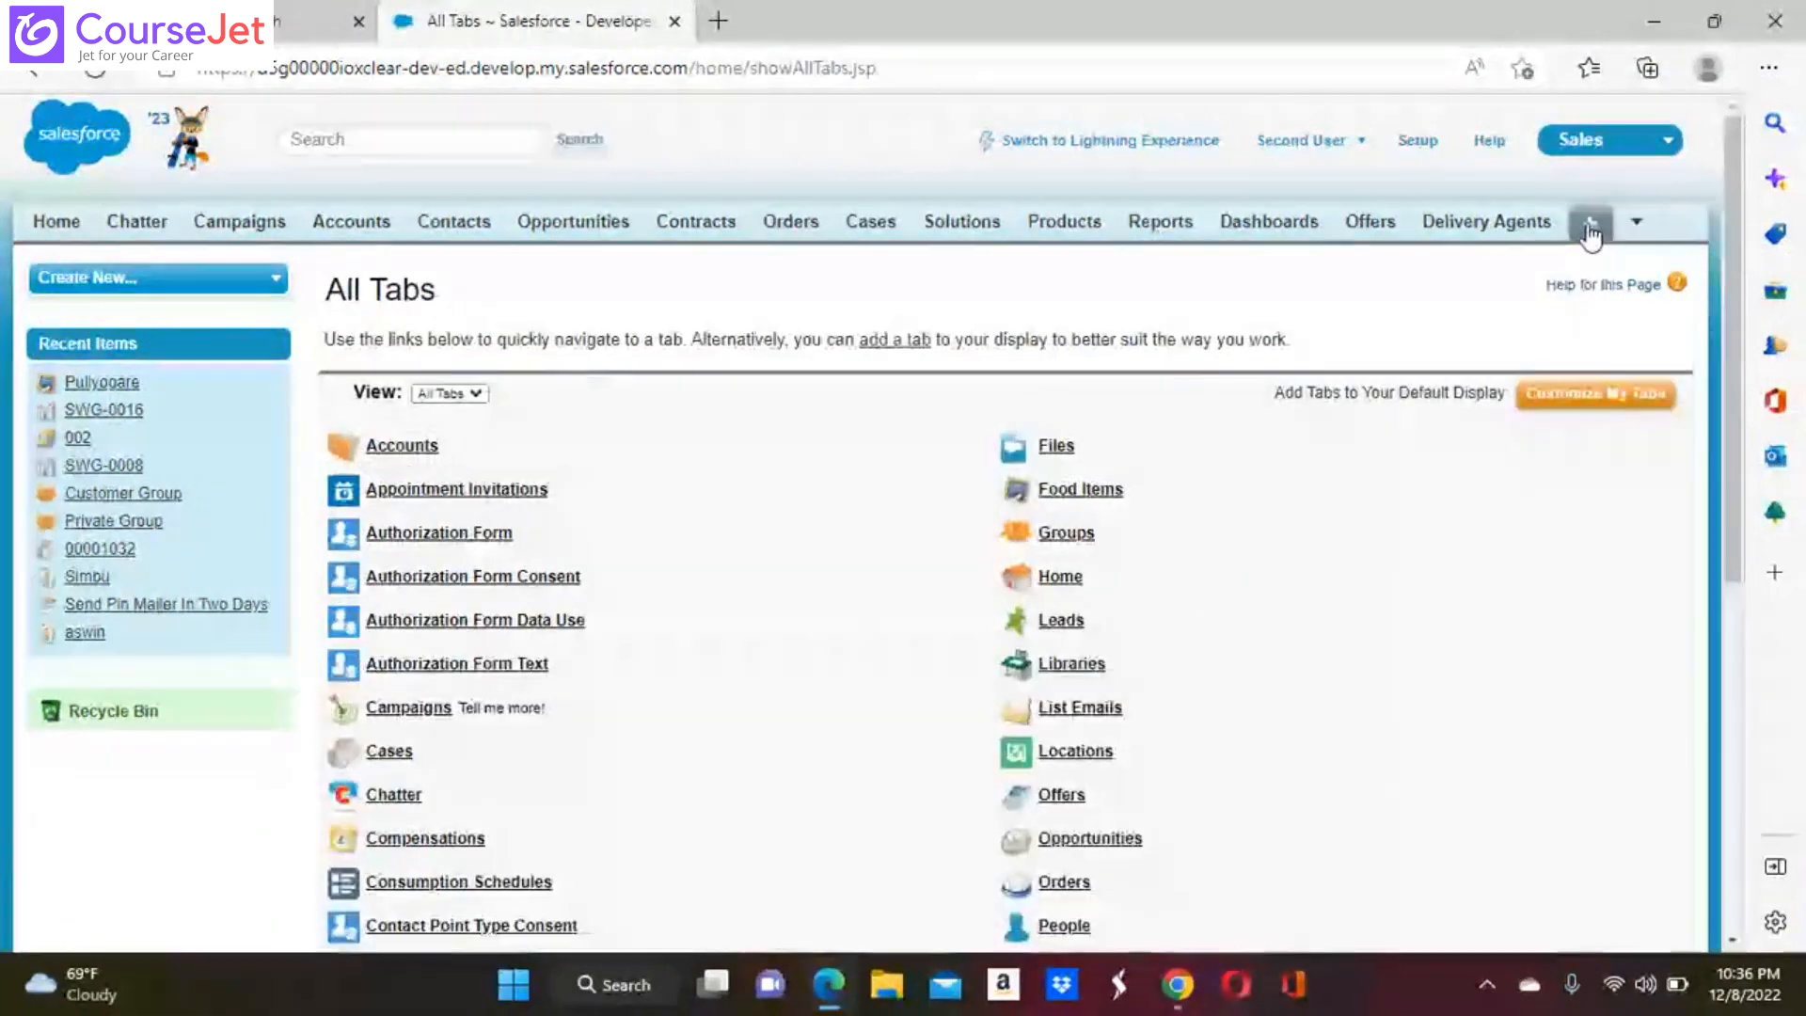
Open the cases list, reload it, and show the Mechanical Queue list view
{"action": "left_click", "coordinate": [393, 755]}
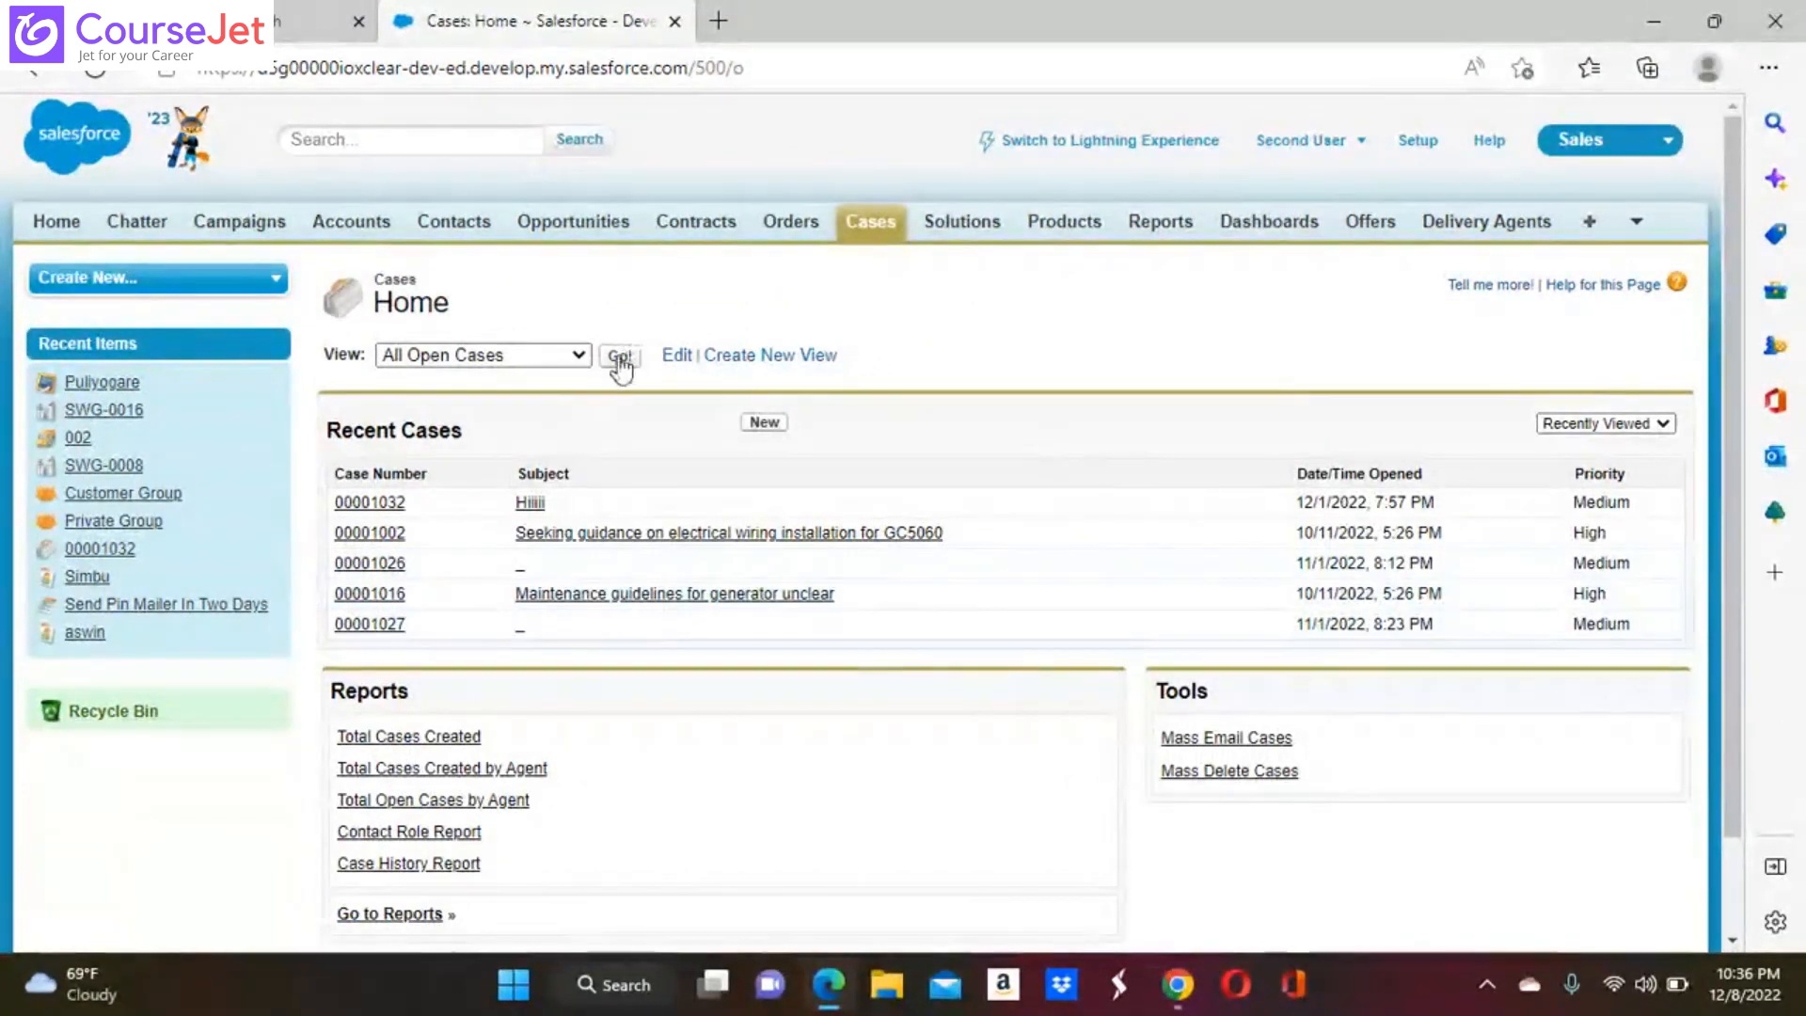
{"action": "left_click", "coordinate": [618, 357]}
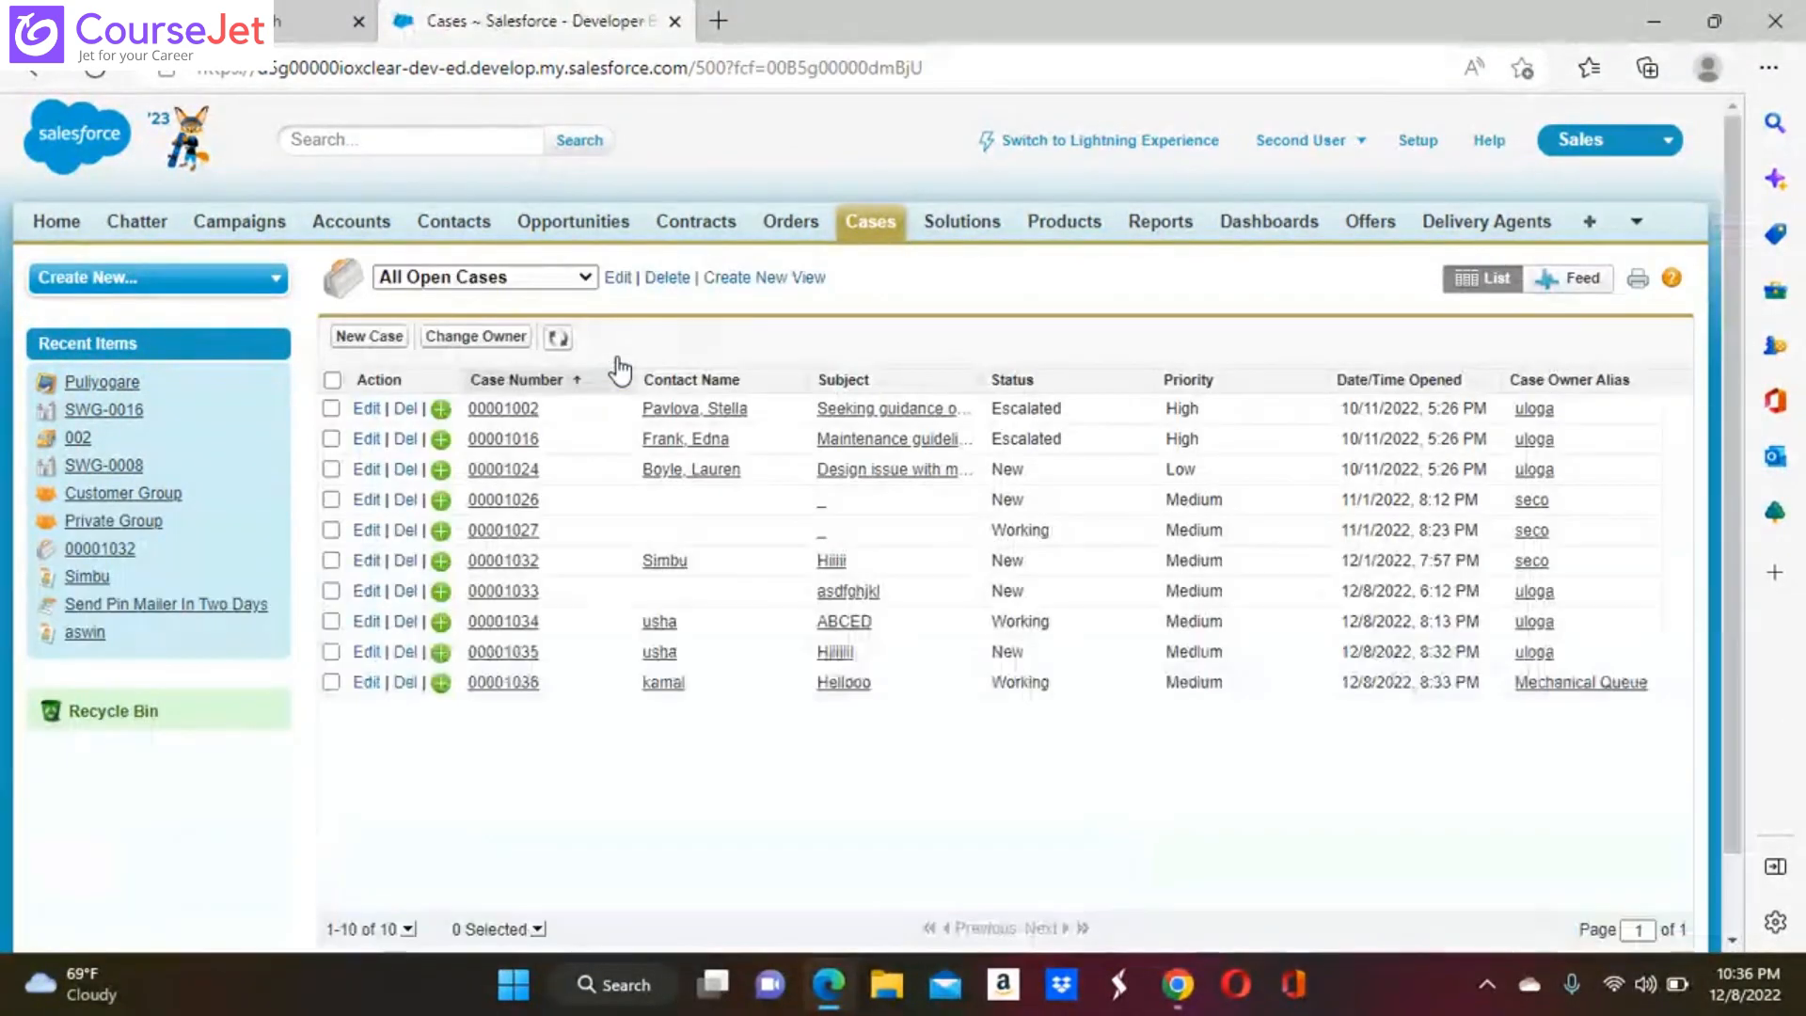
{"action": "left_click", "coordinate": [591, 276]}
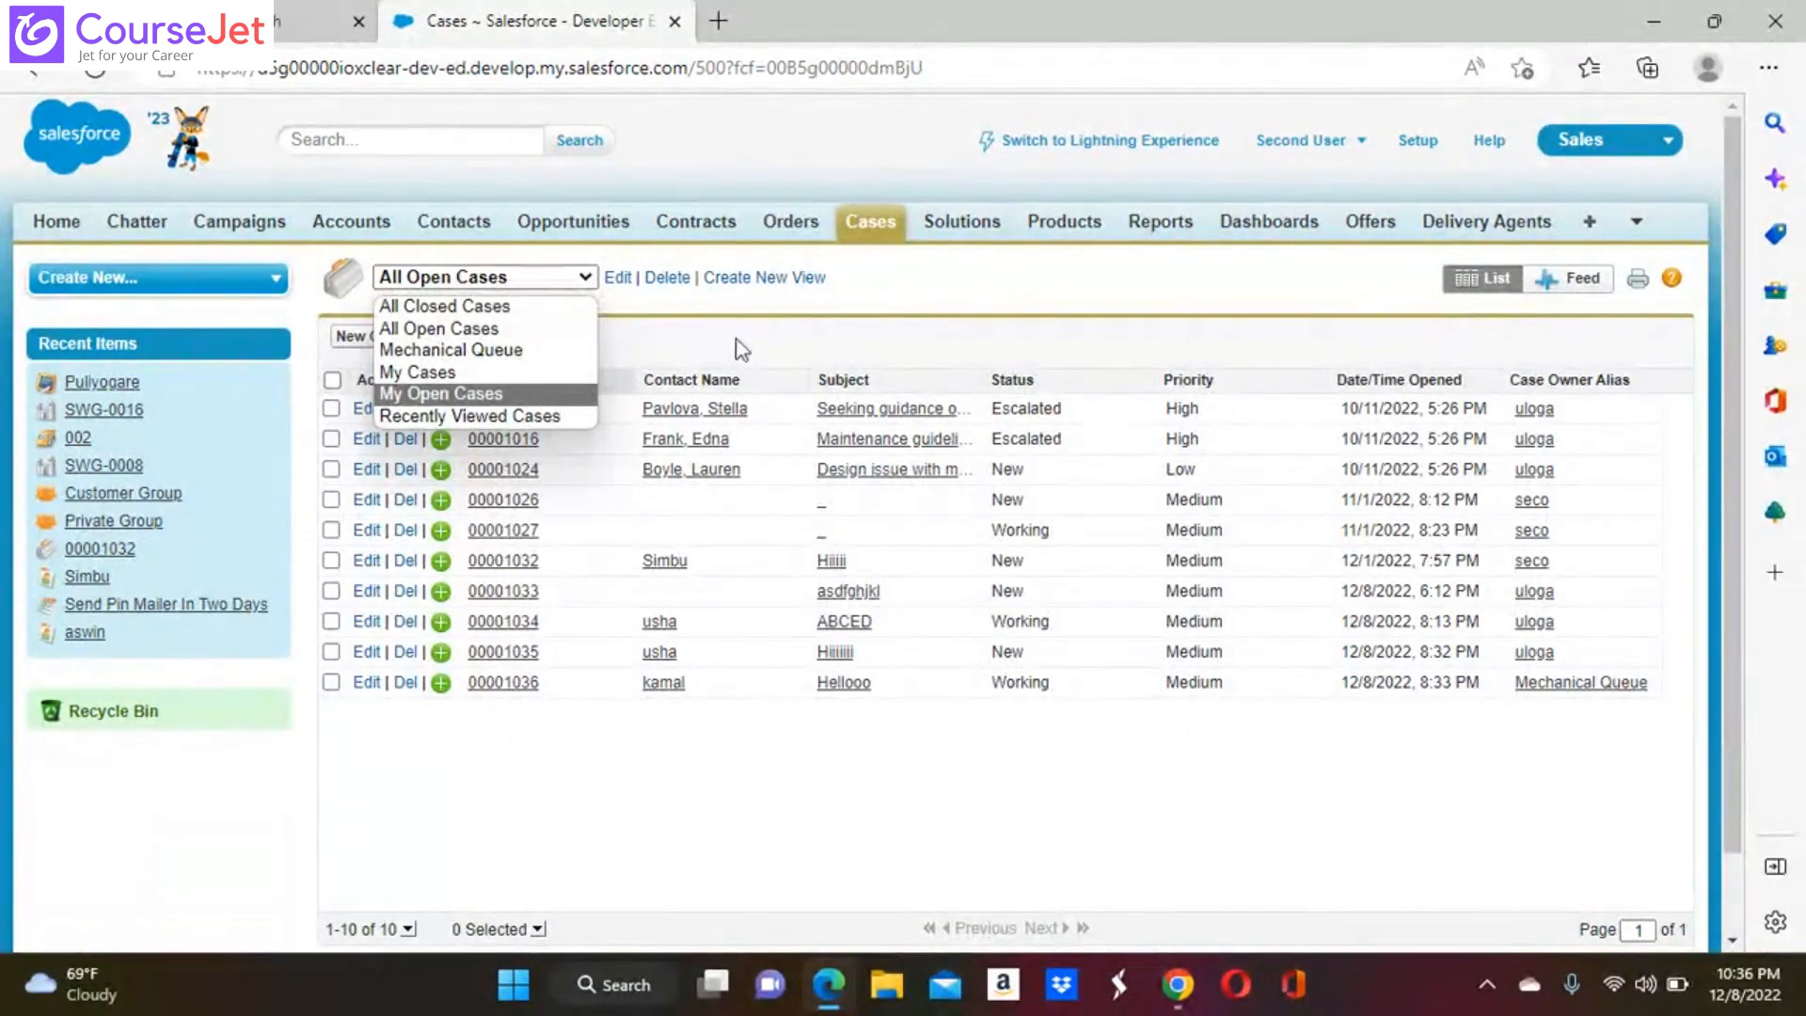
{"action": "left_click", "coordinate": [505, 351]}
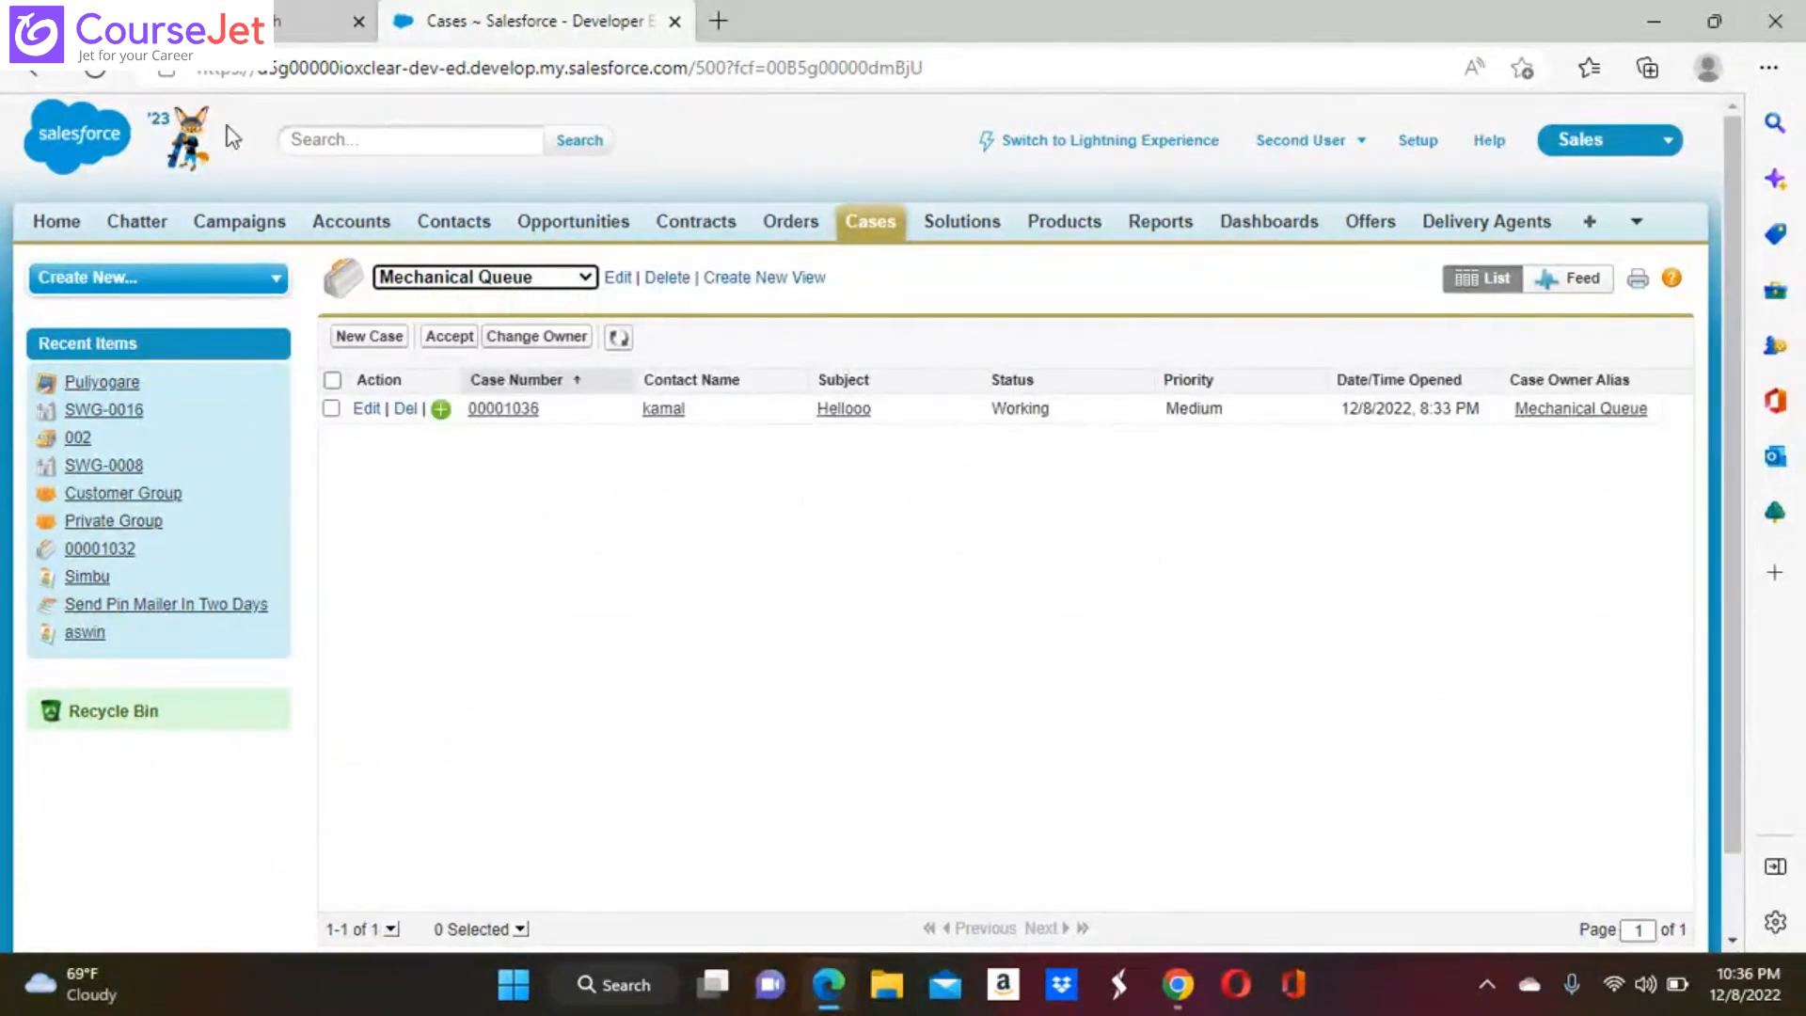
{"action": "left_click", "coordinate": [96, 68]}
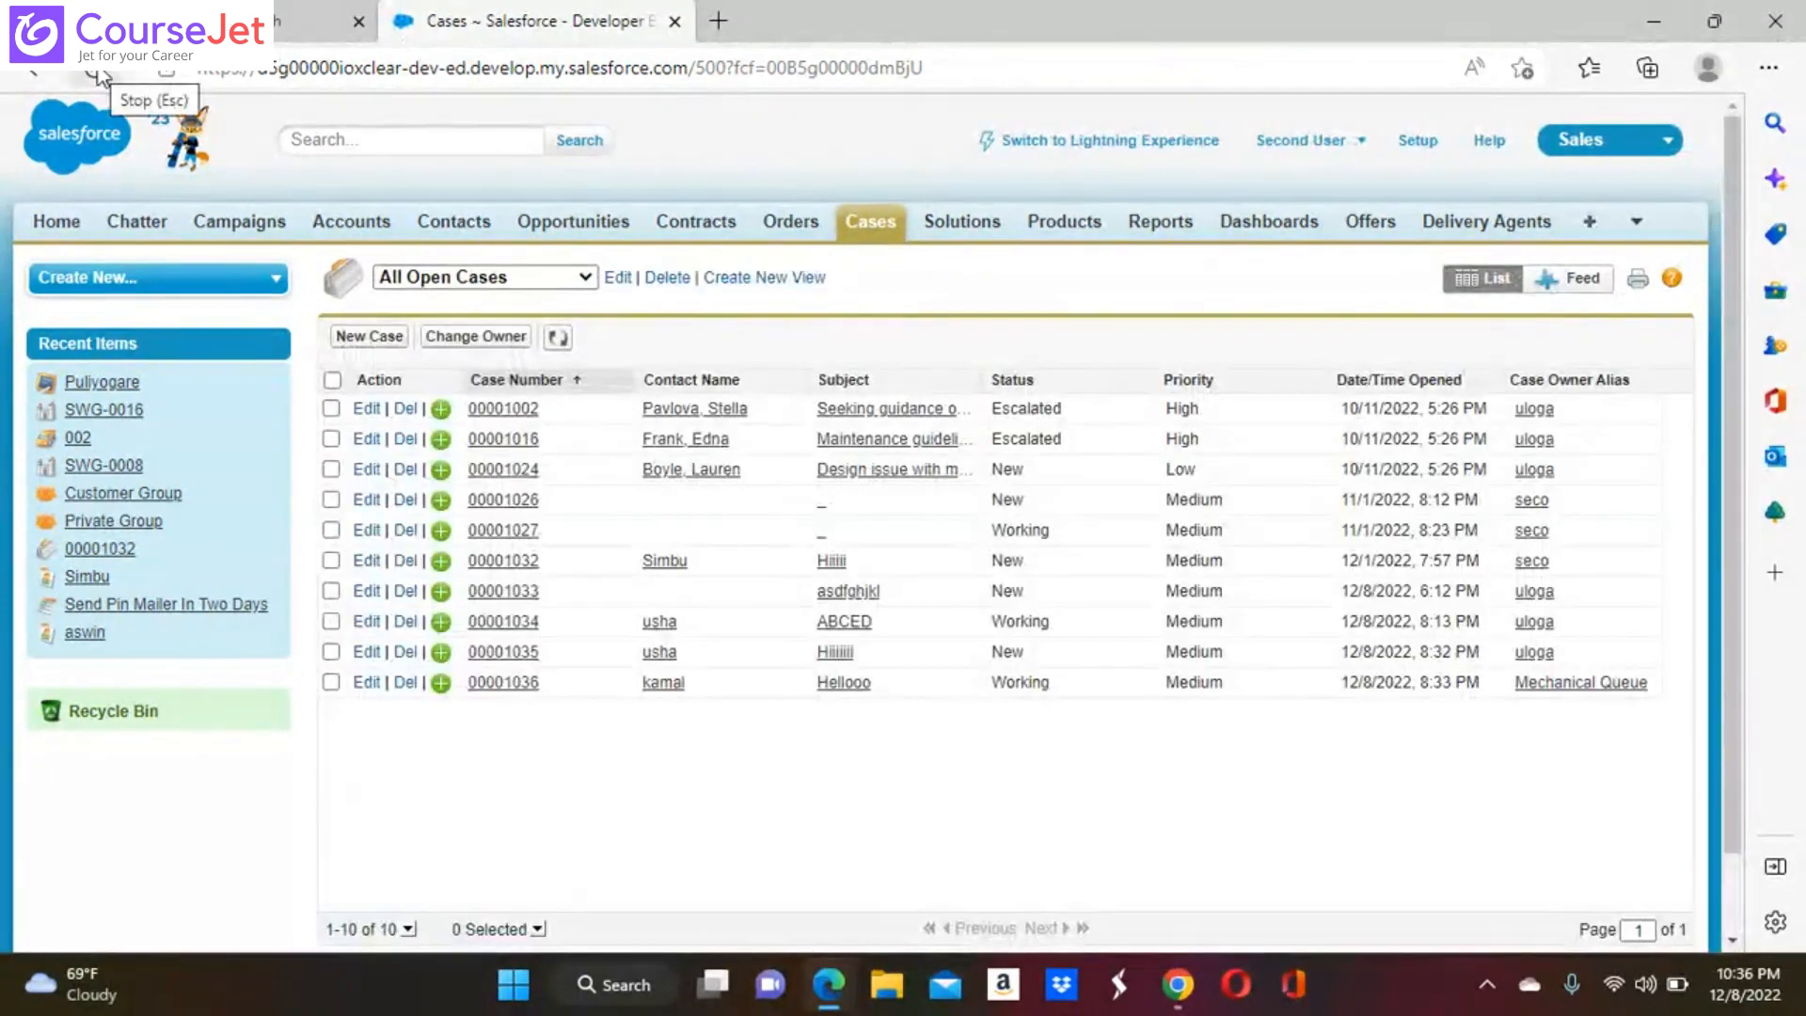
{"action": "left_click", "coordinate": [588, 279]}
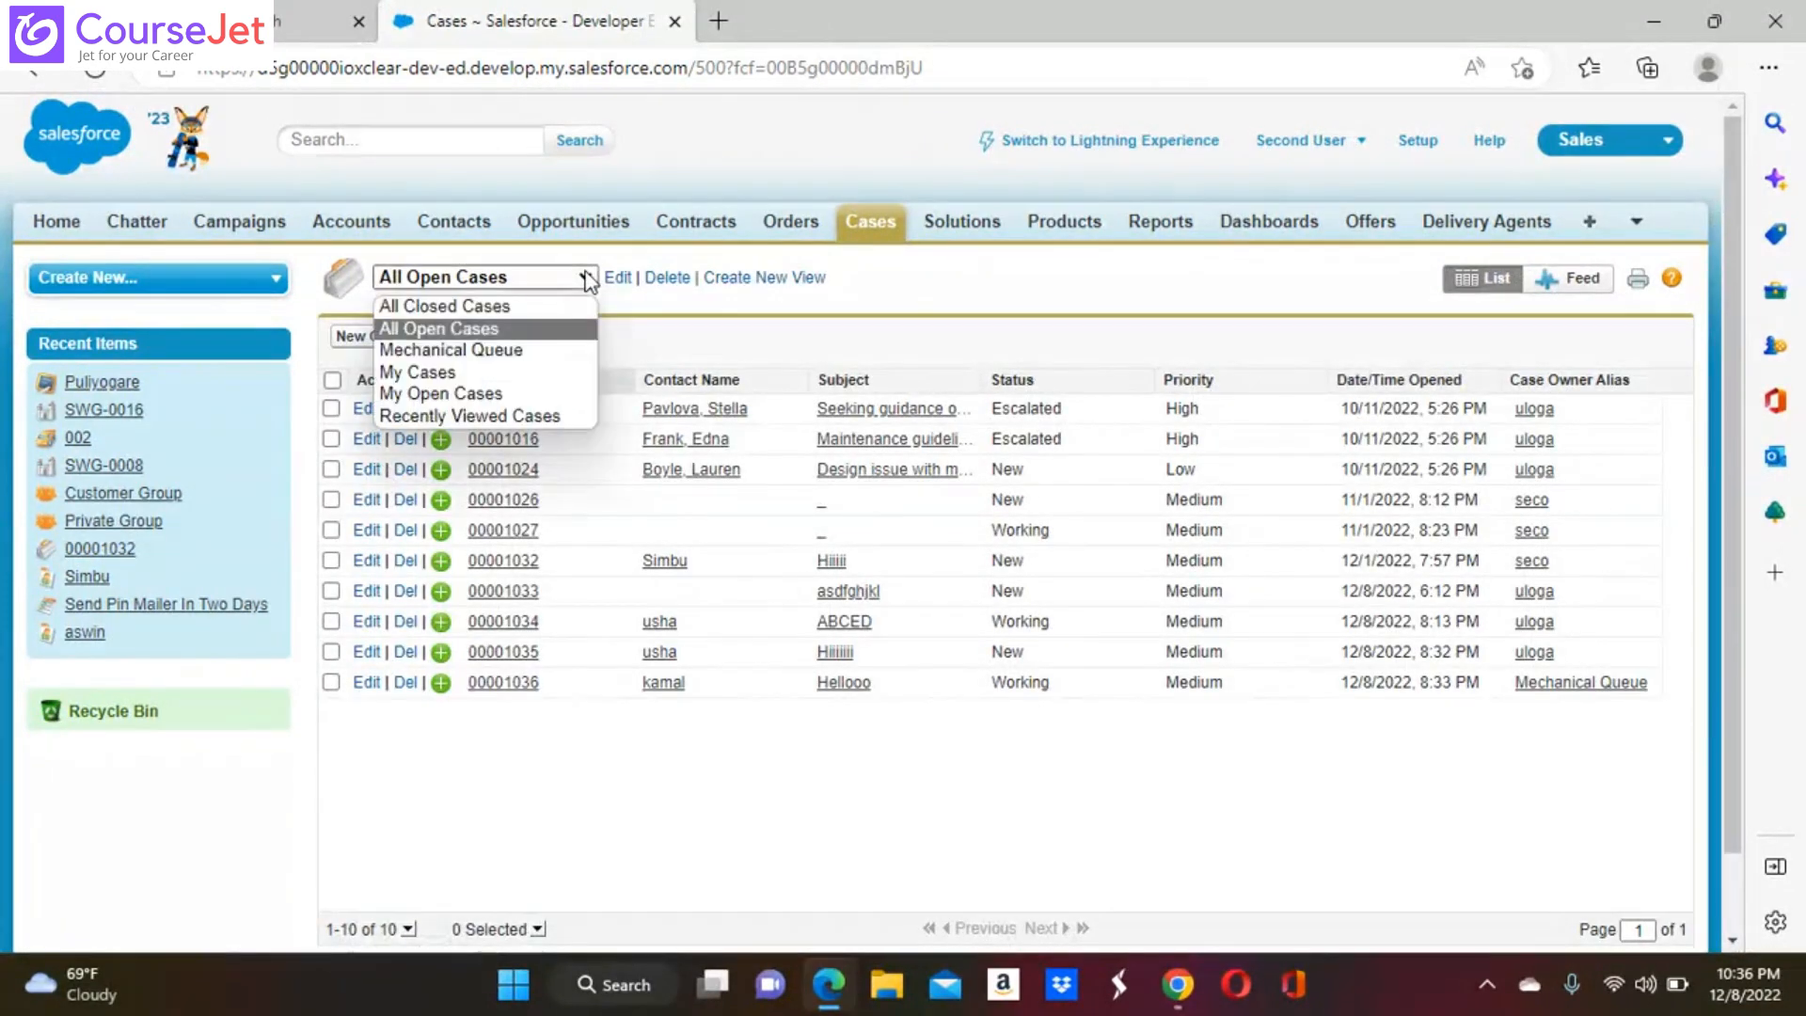
{"action": "left_click", "coordinate": [487, 354]}
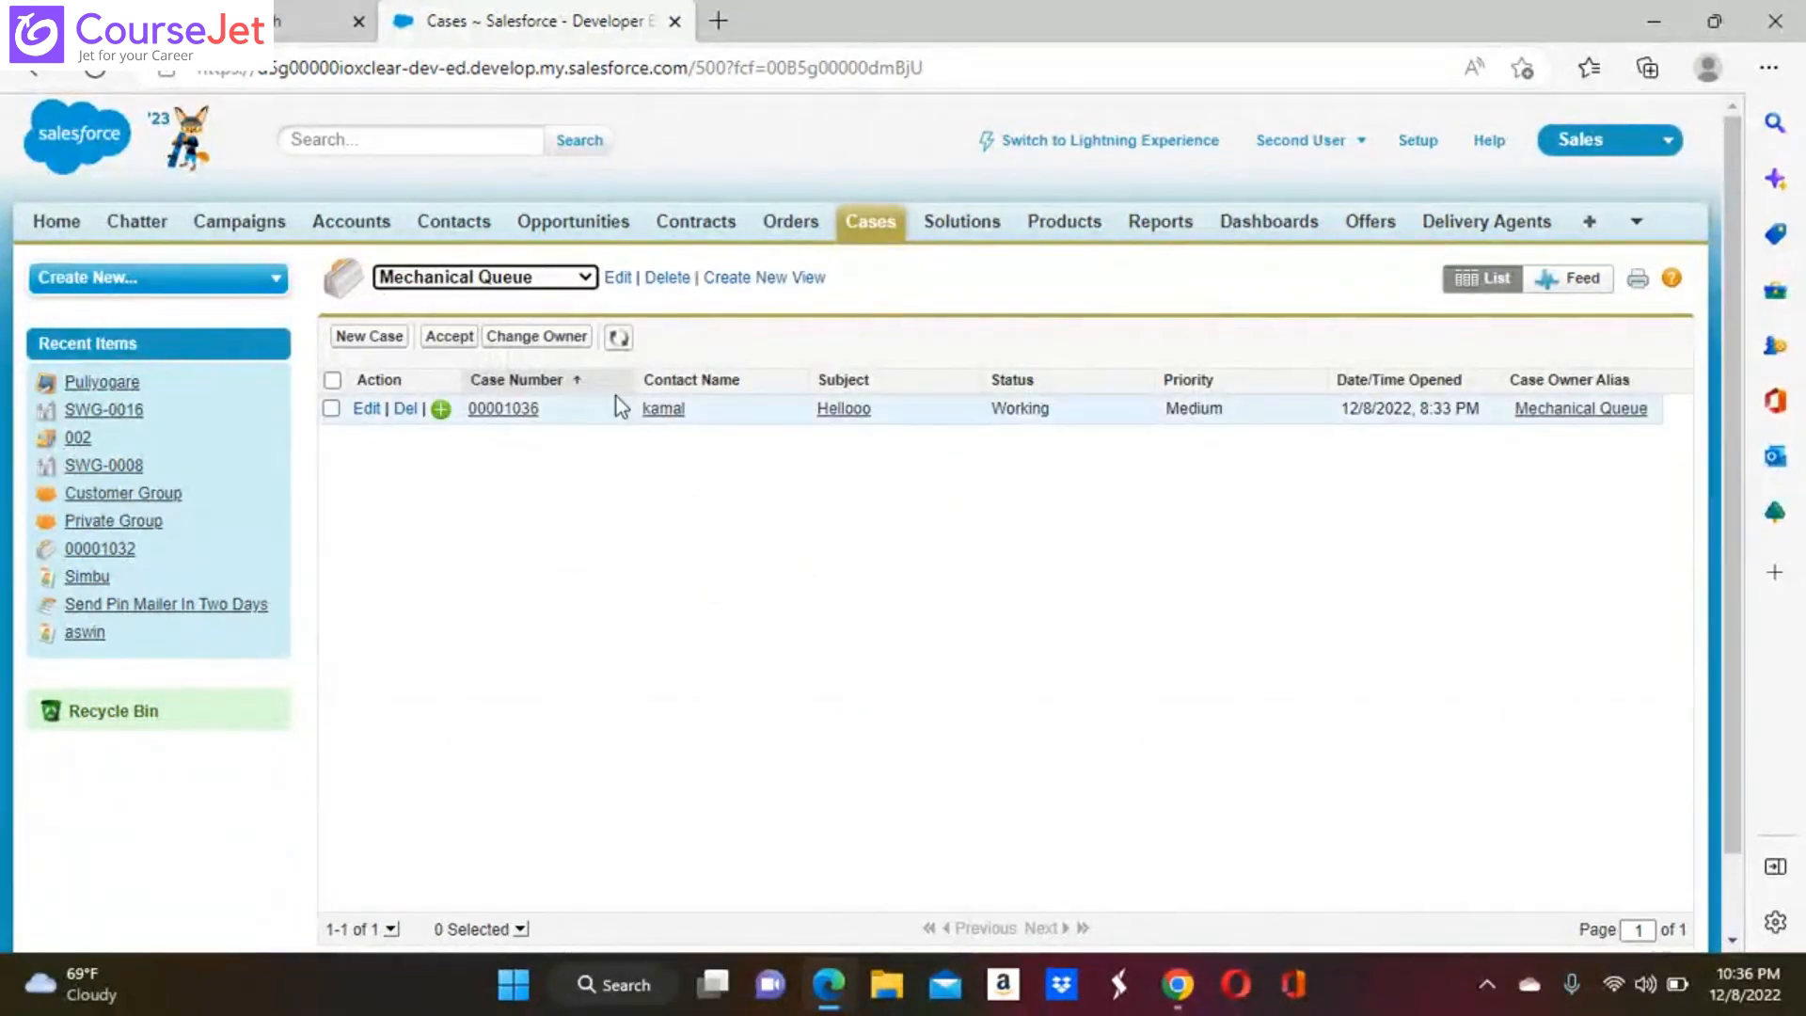
Refresh the Mechanical Queue list and accept the "Hellooo" case as Second User
{"action": "left_click", "coordinate": [617, 340]}
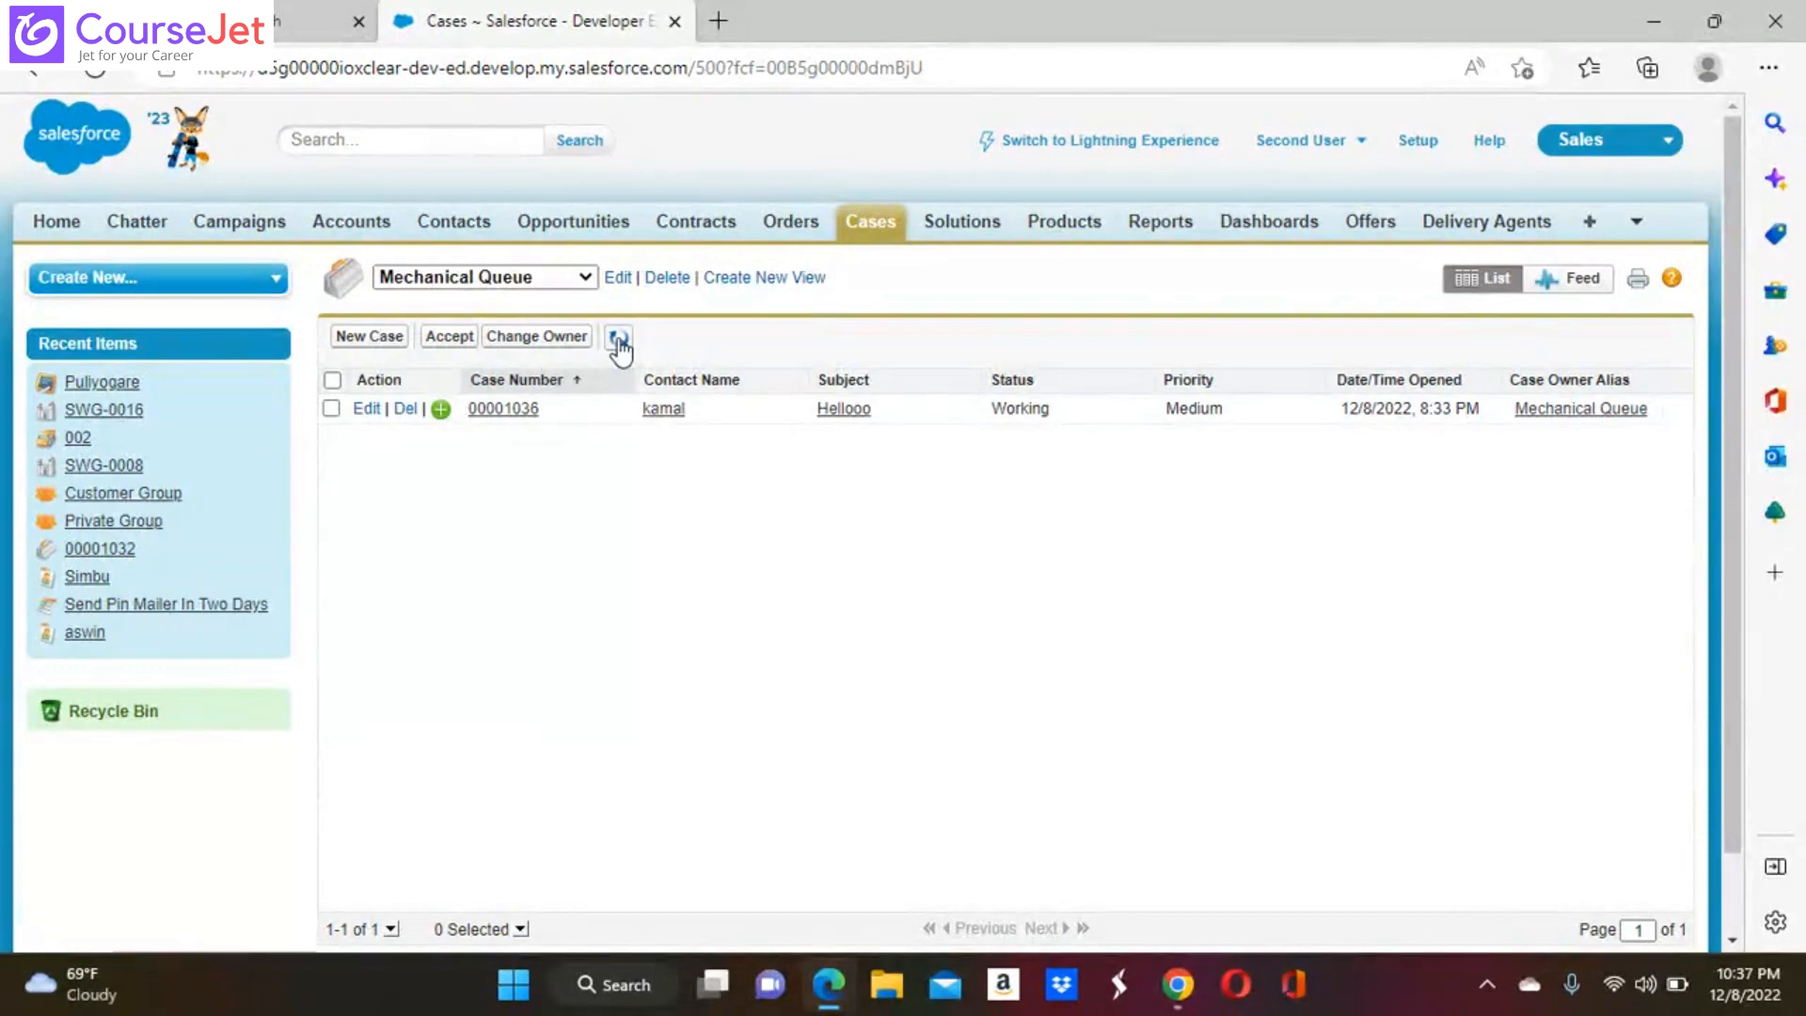
{"action": "left_click", "coordinate": [331, 409]}
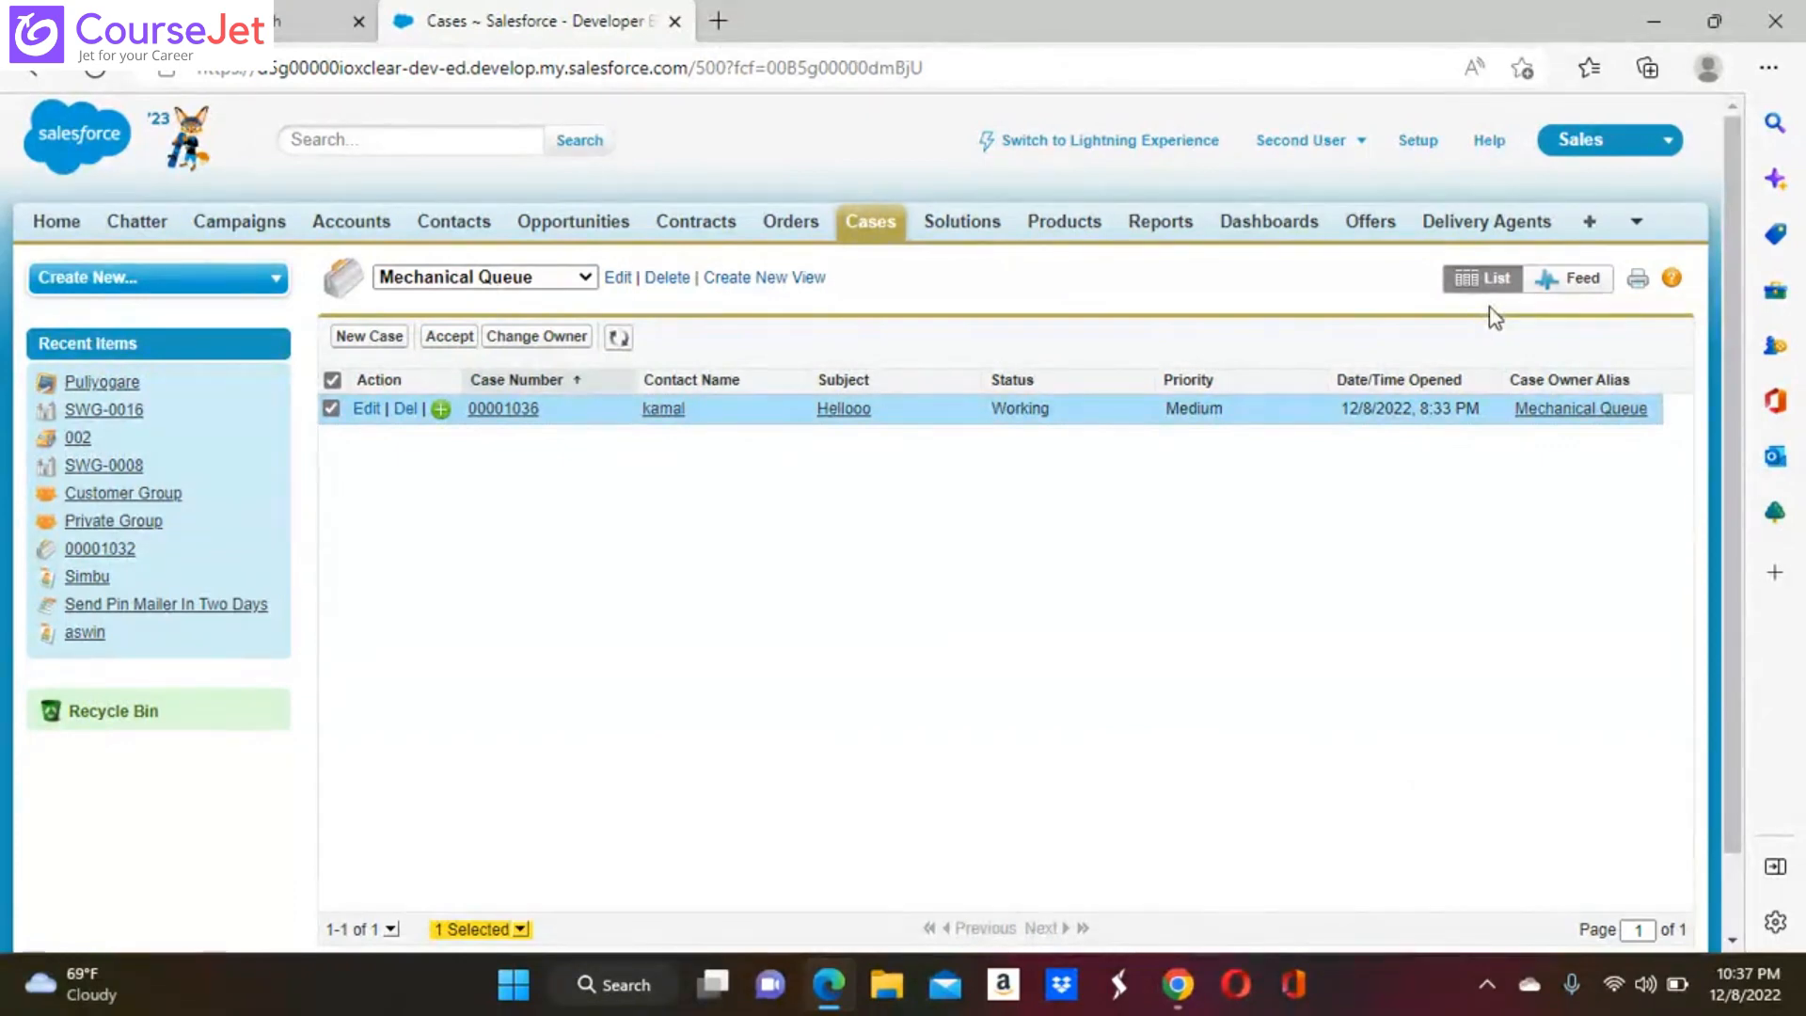
{"action": "left_click", "coordinate": [449, 336]}
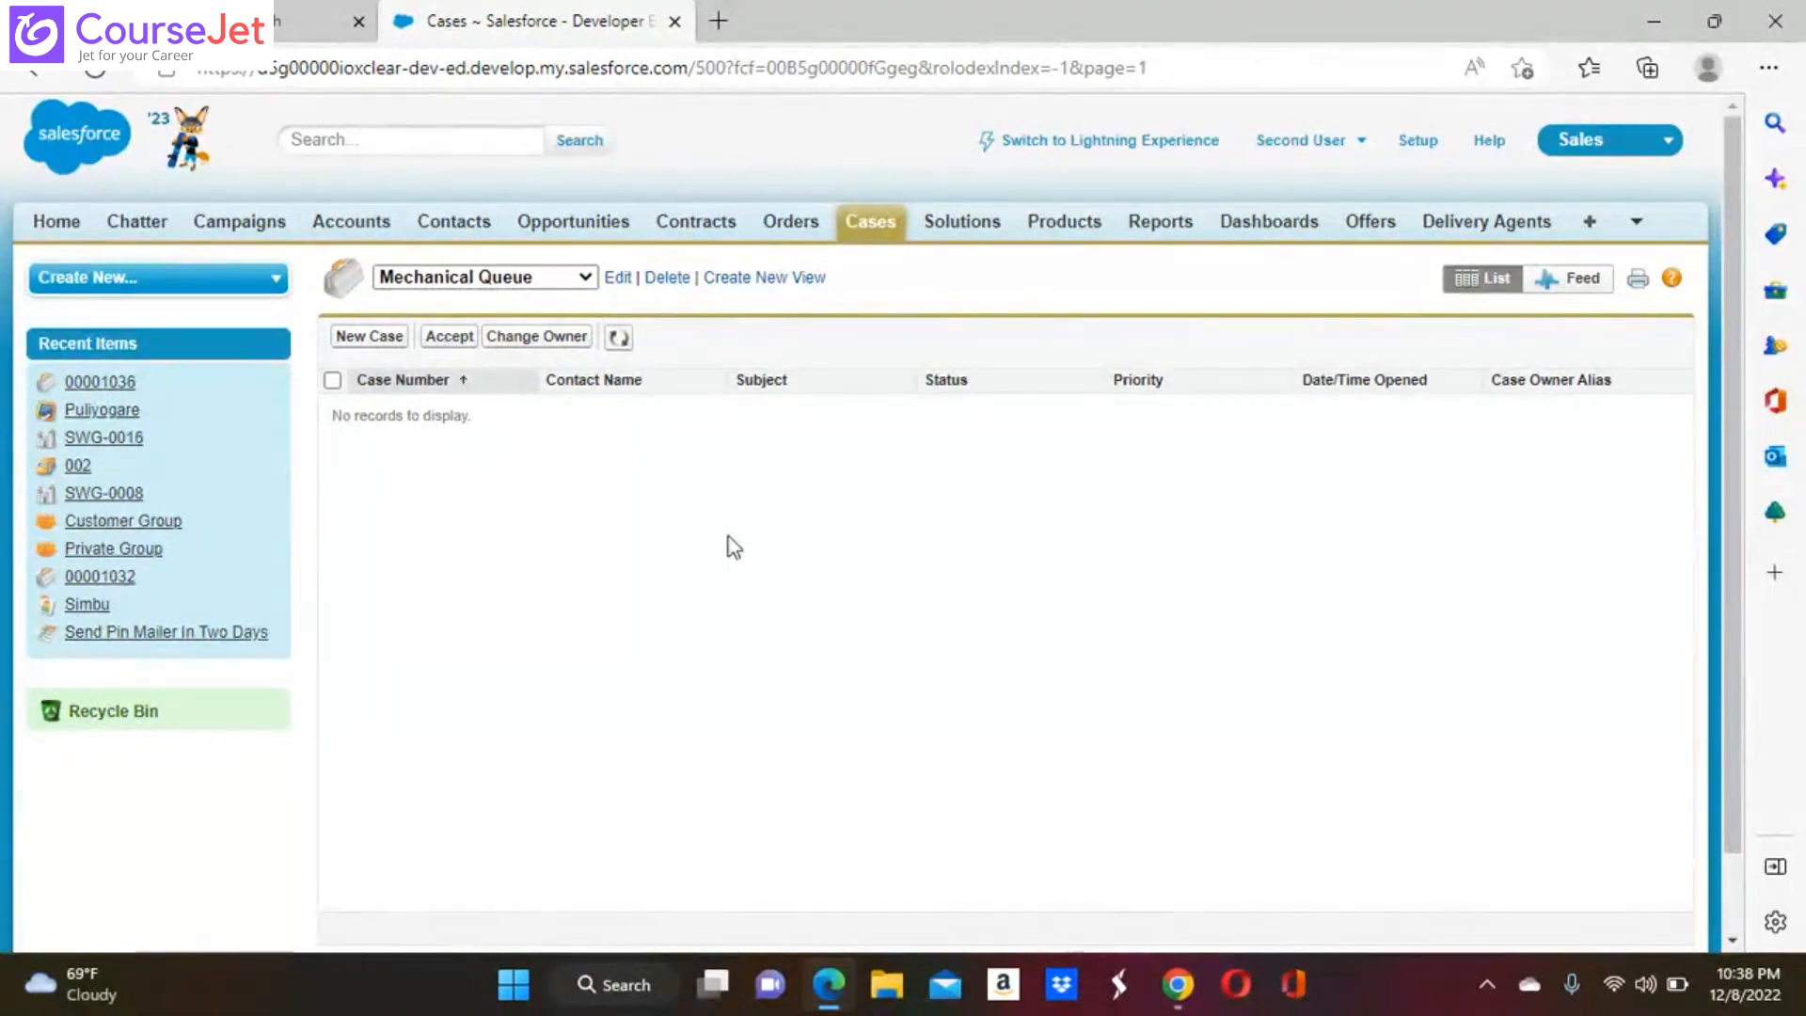
Switch back to the Salesforce session in Google Chrome and return to the Queues page in Setup
{"action": "mouse_move", "coordinate": [1177, 984]}
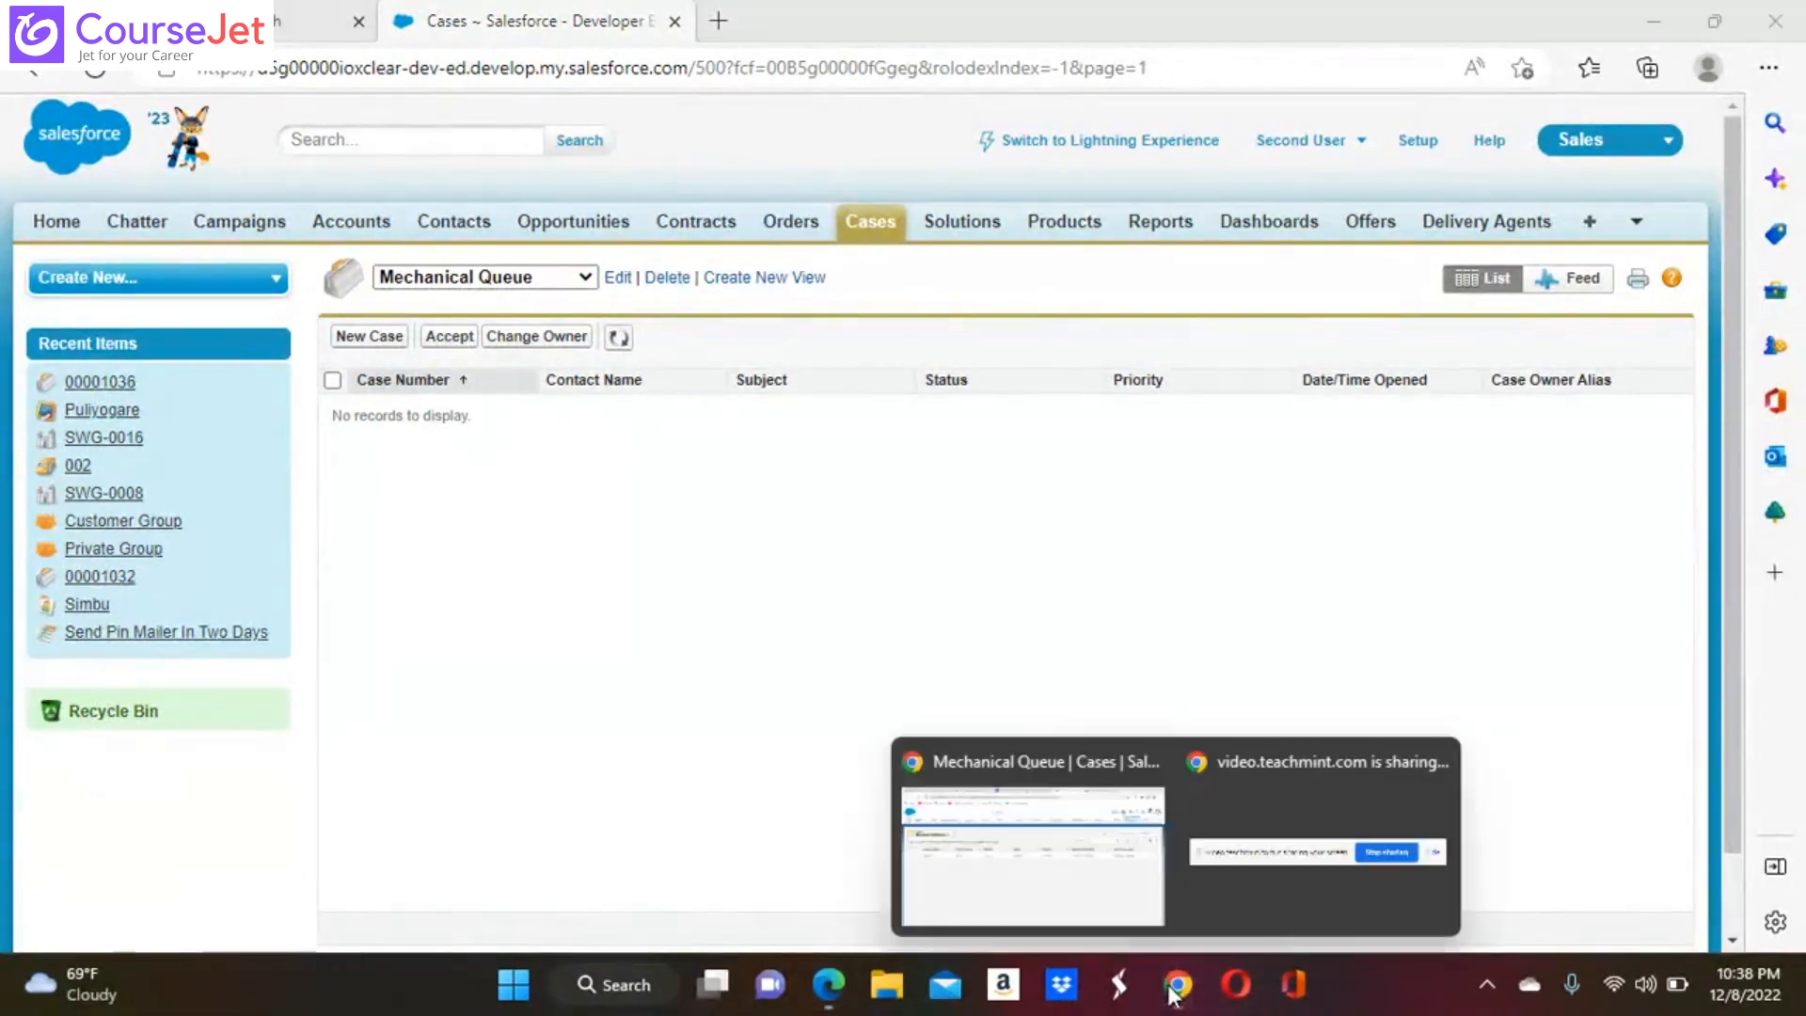
{"action": "left_click", "coordinate": [1094, 881]}
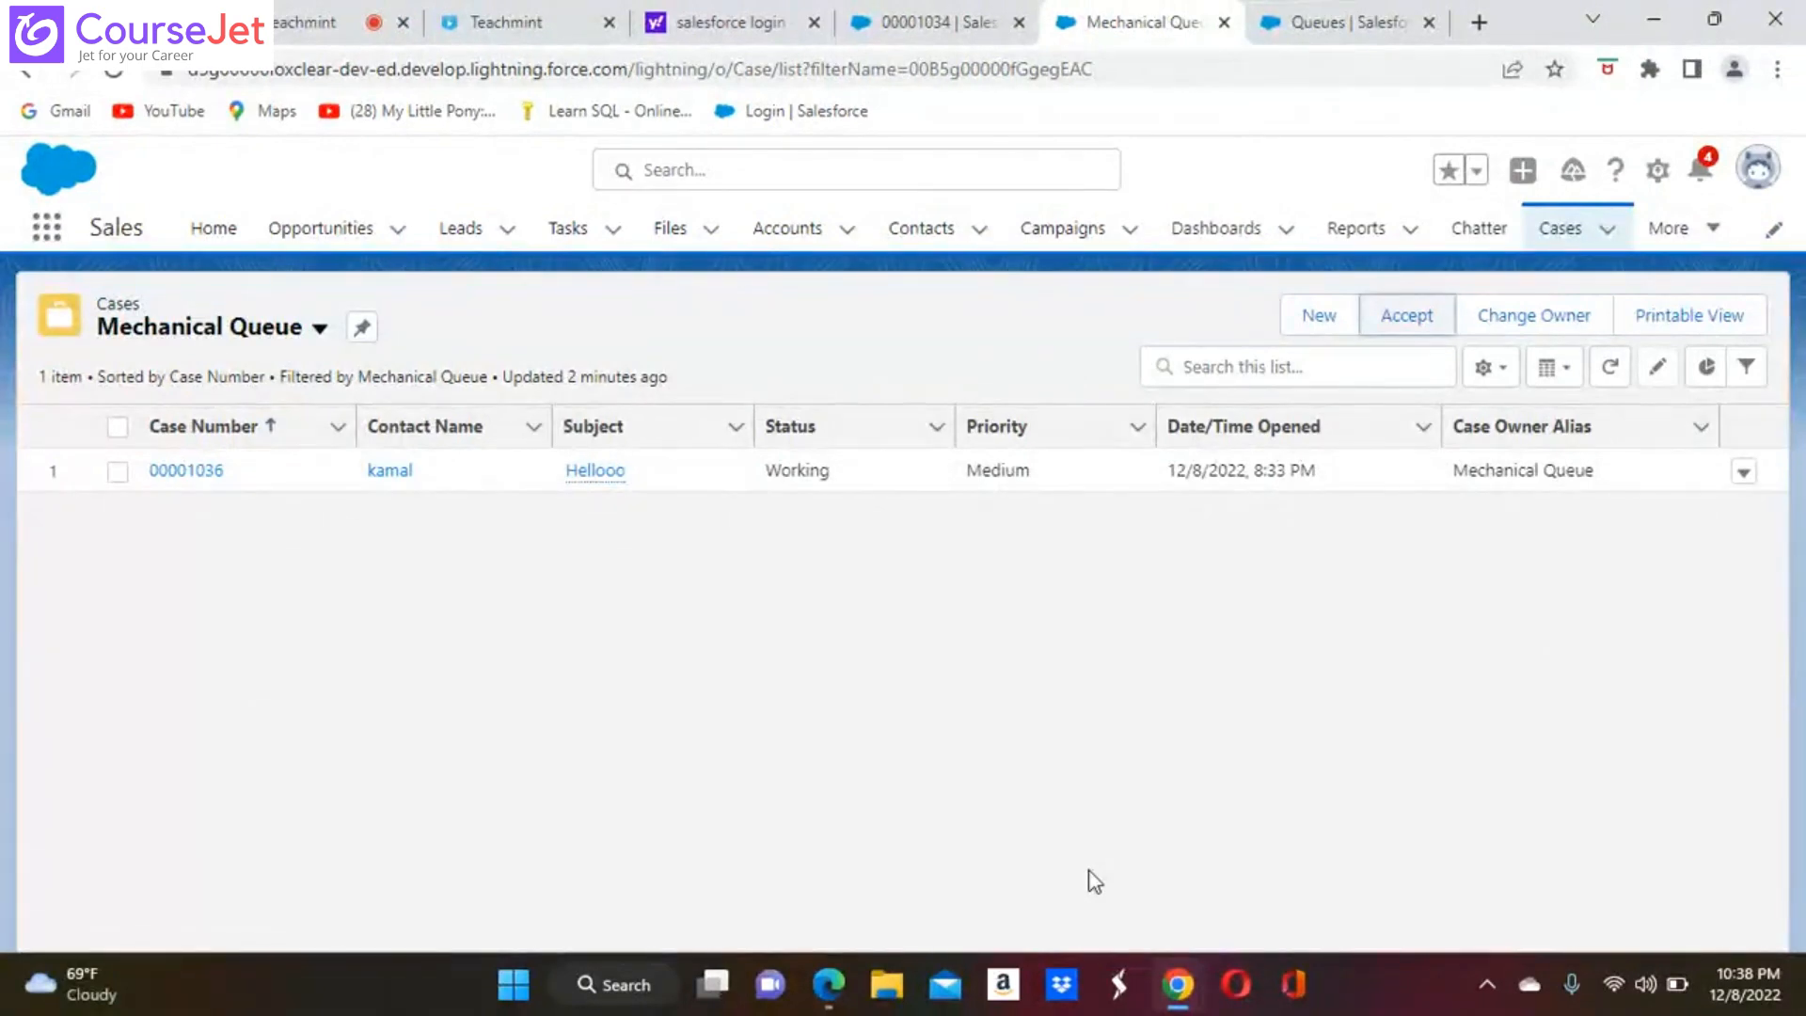
{"action": "left_click", "coordinate": [310, 19]}
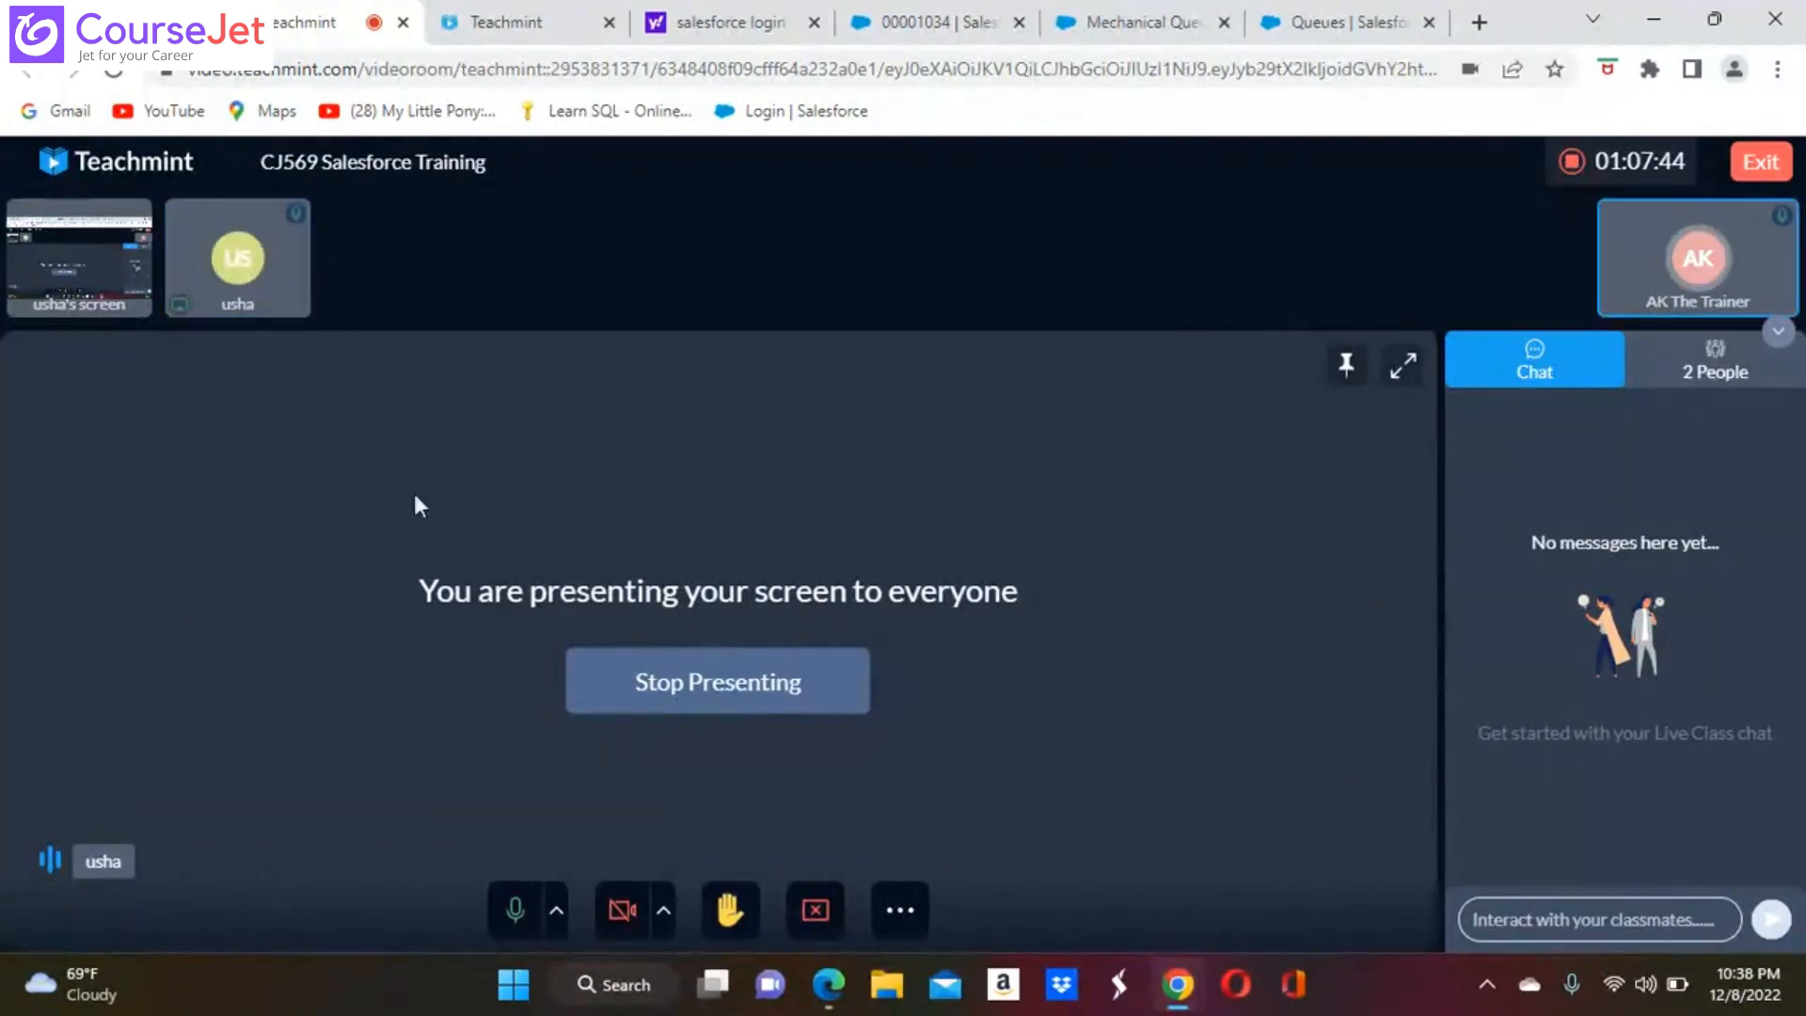
{"action": "left_click", "coordinate": [1376, 18]}
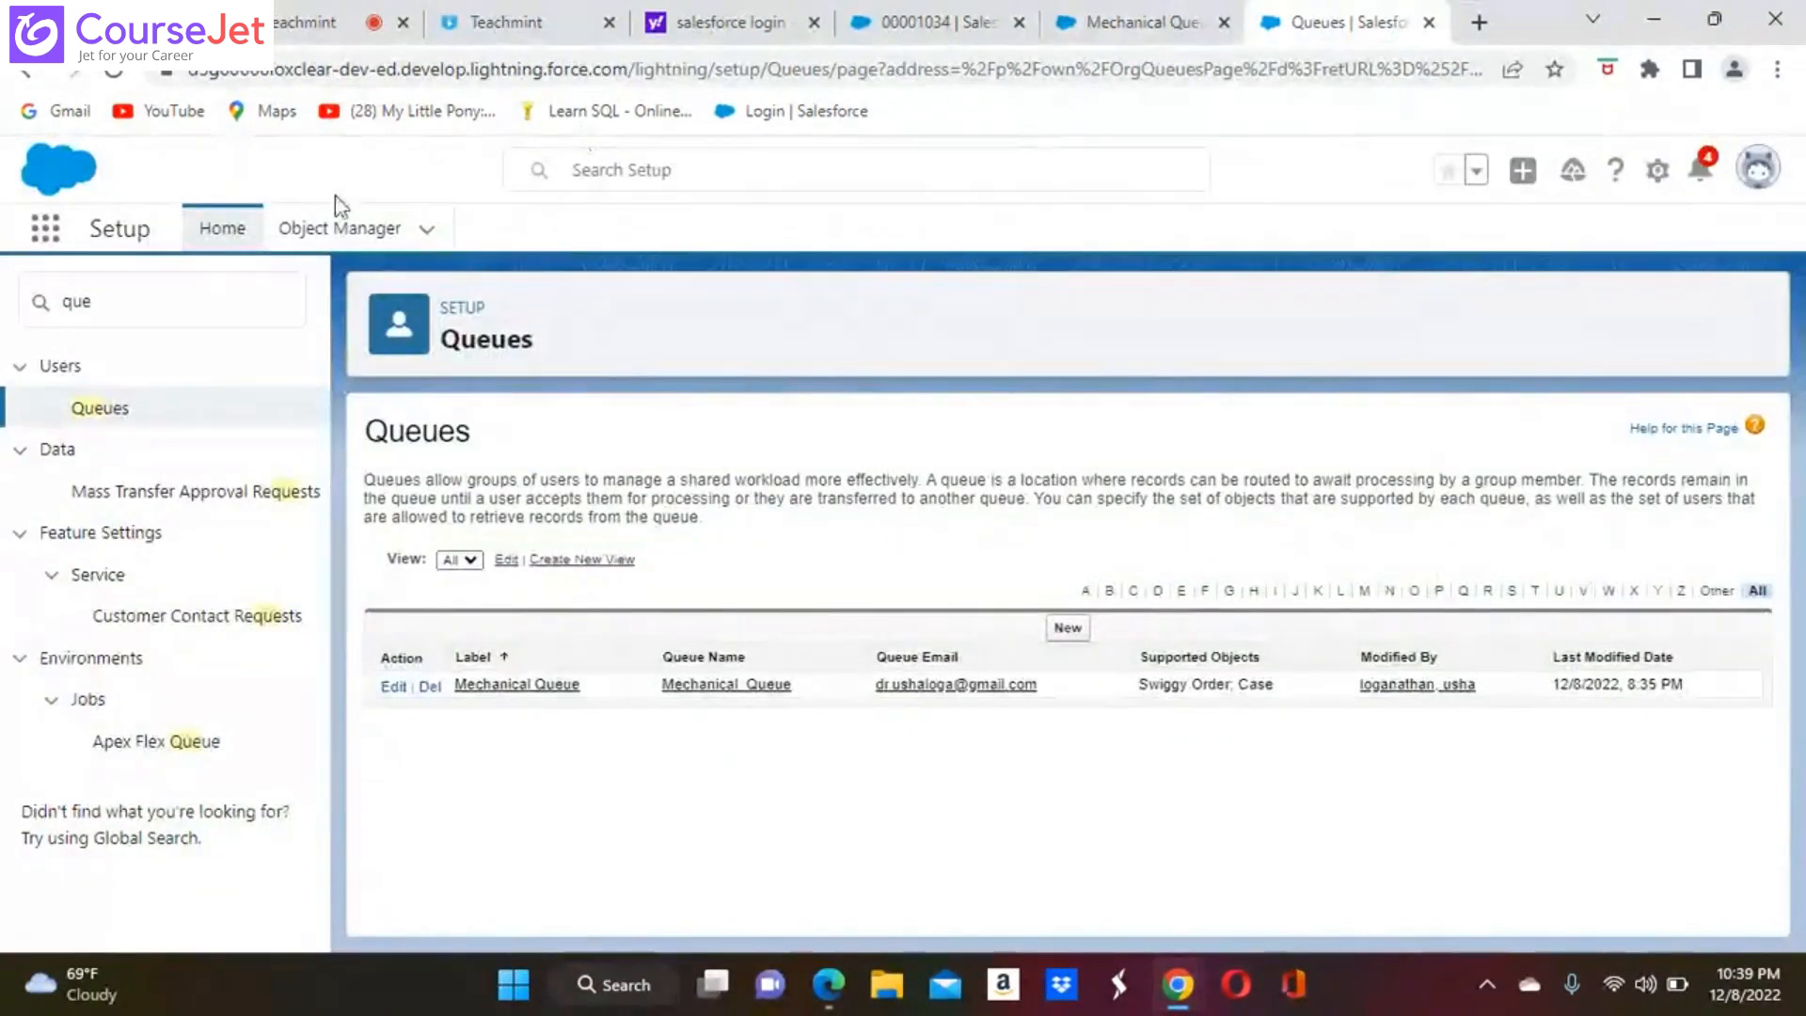
Search Object Manager for "cas" and open the Case object's details
{"action": "left_click", "coordinate": [365, 231]}
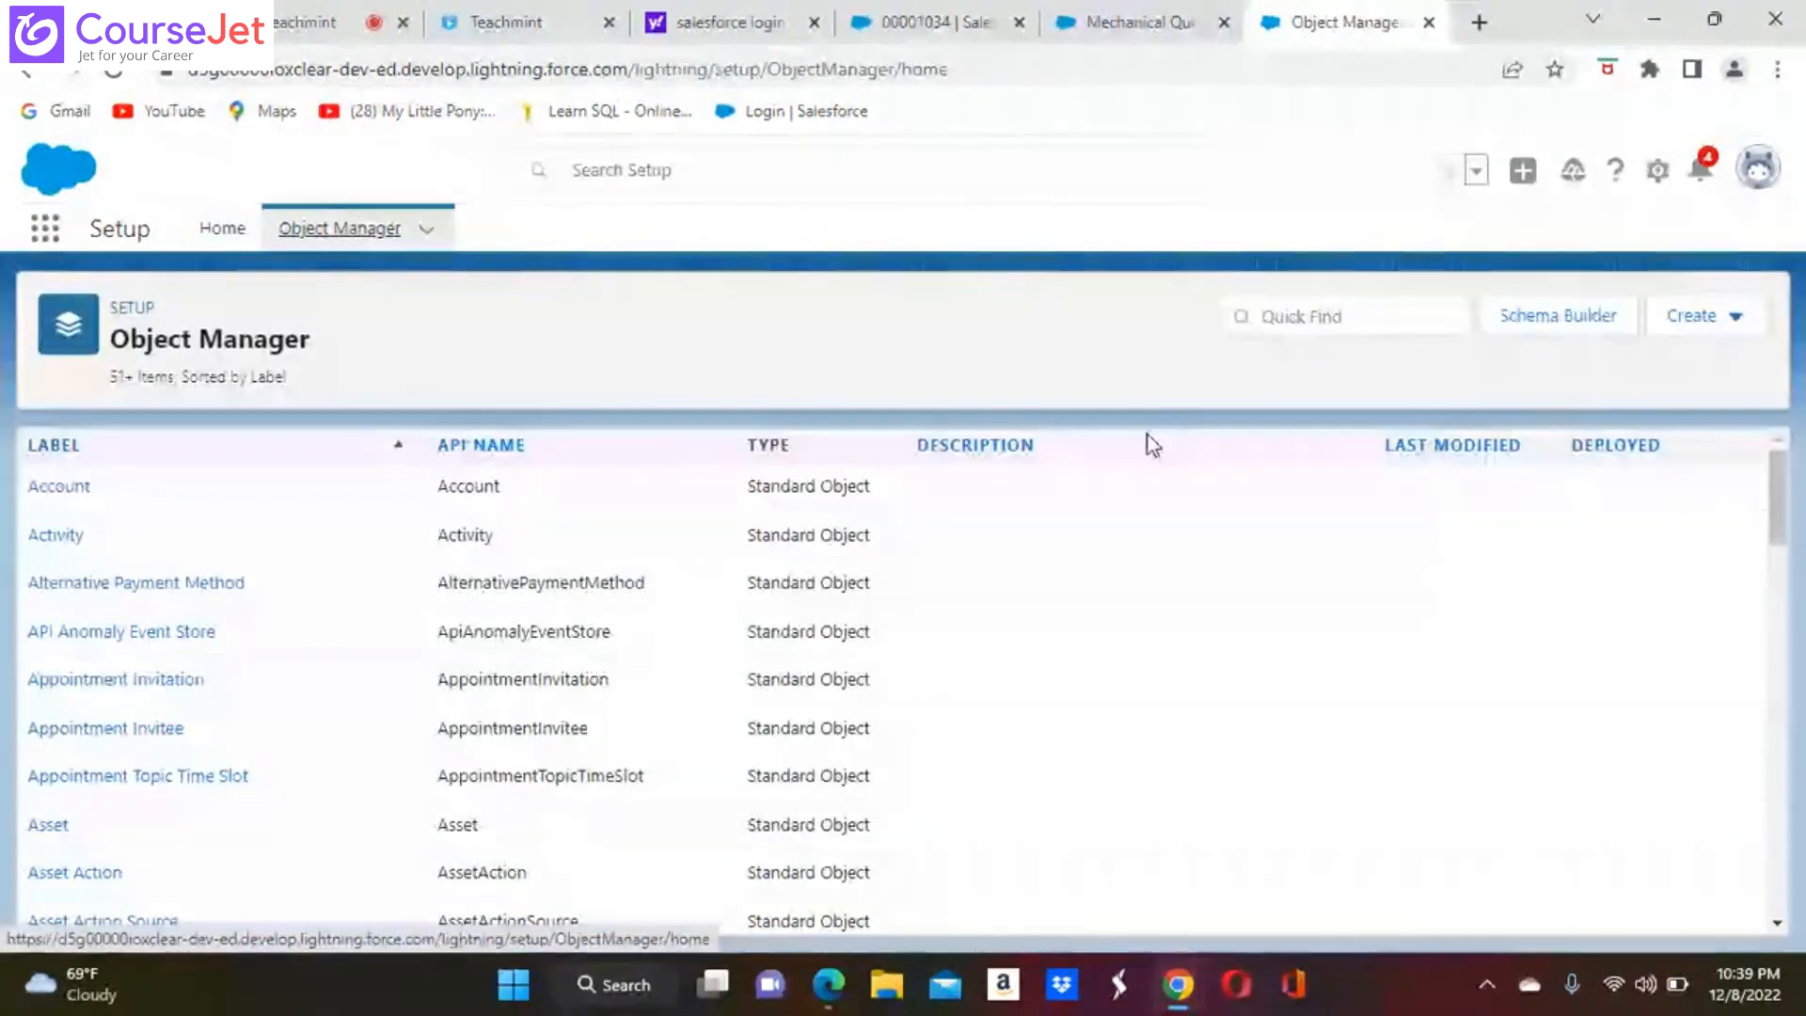
{"action": "left_click", "coordinate": [1285, 317]}
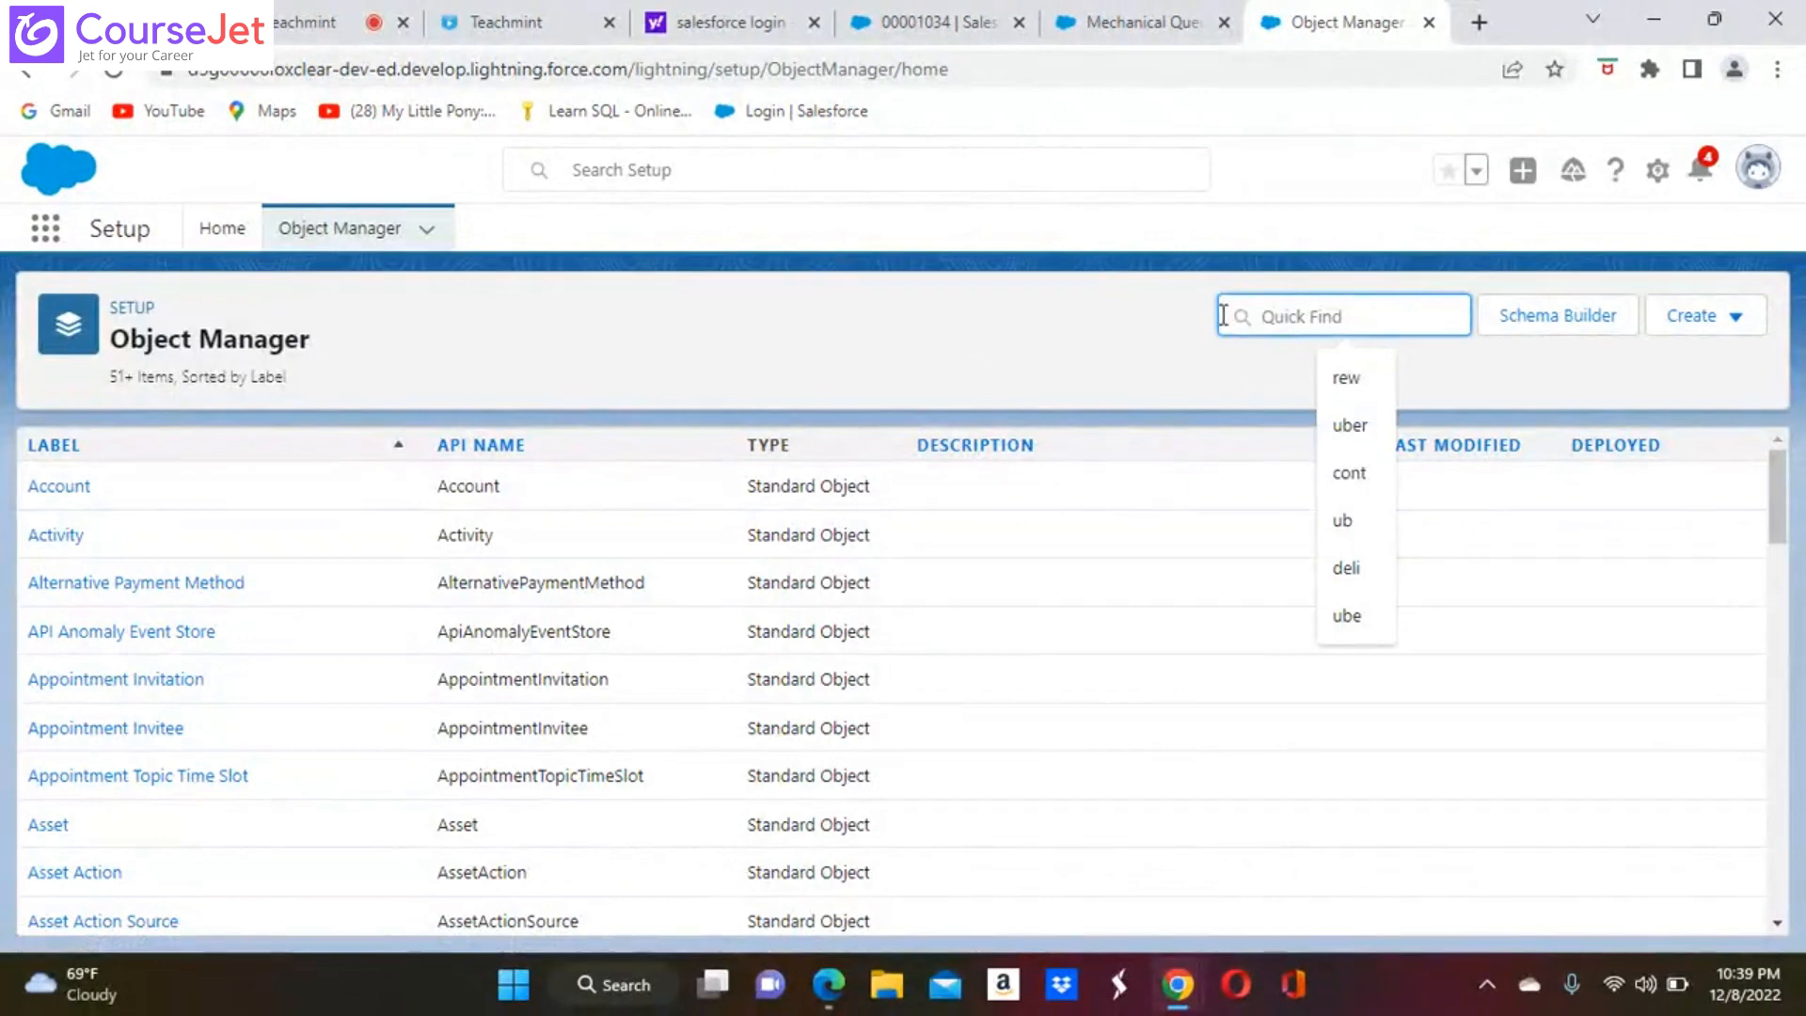
{"action": "type", "text": "cas"}
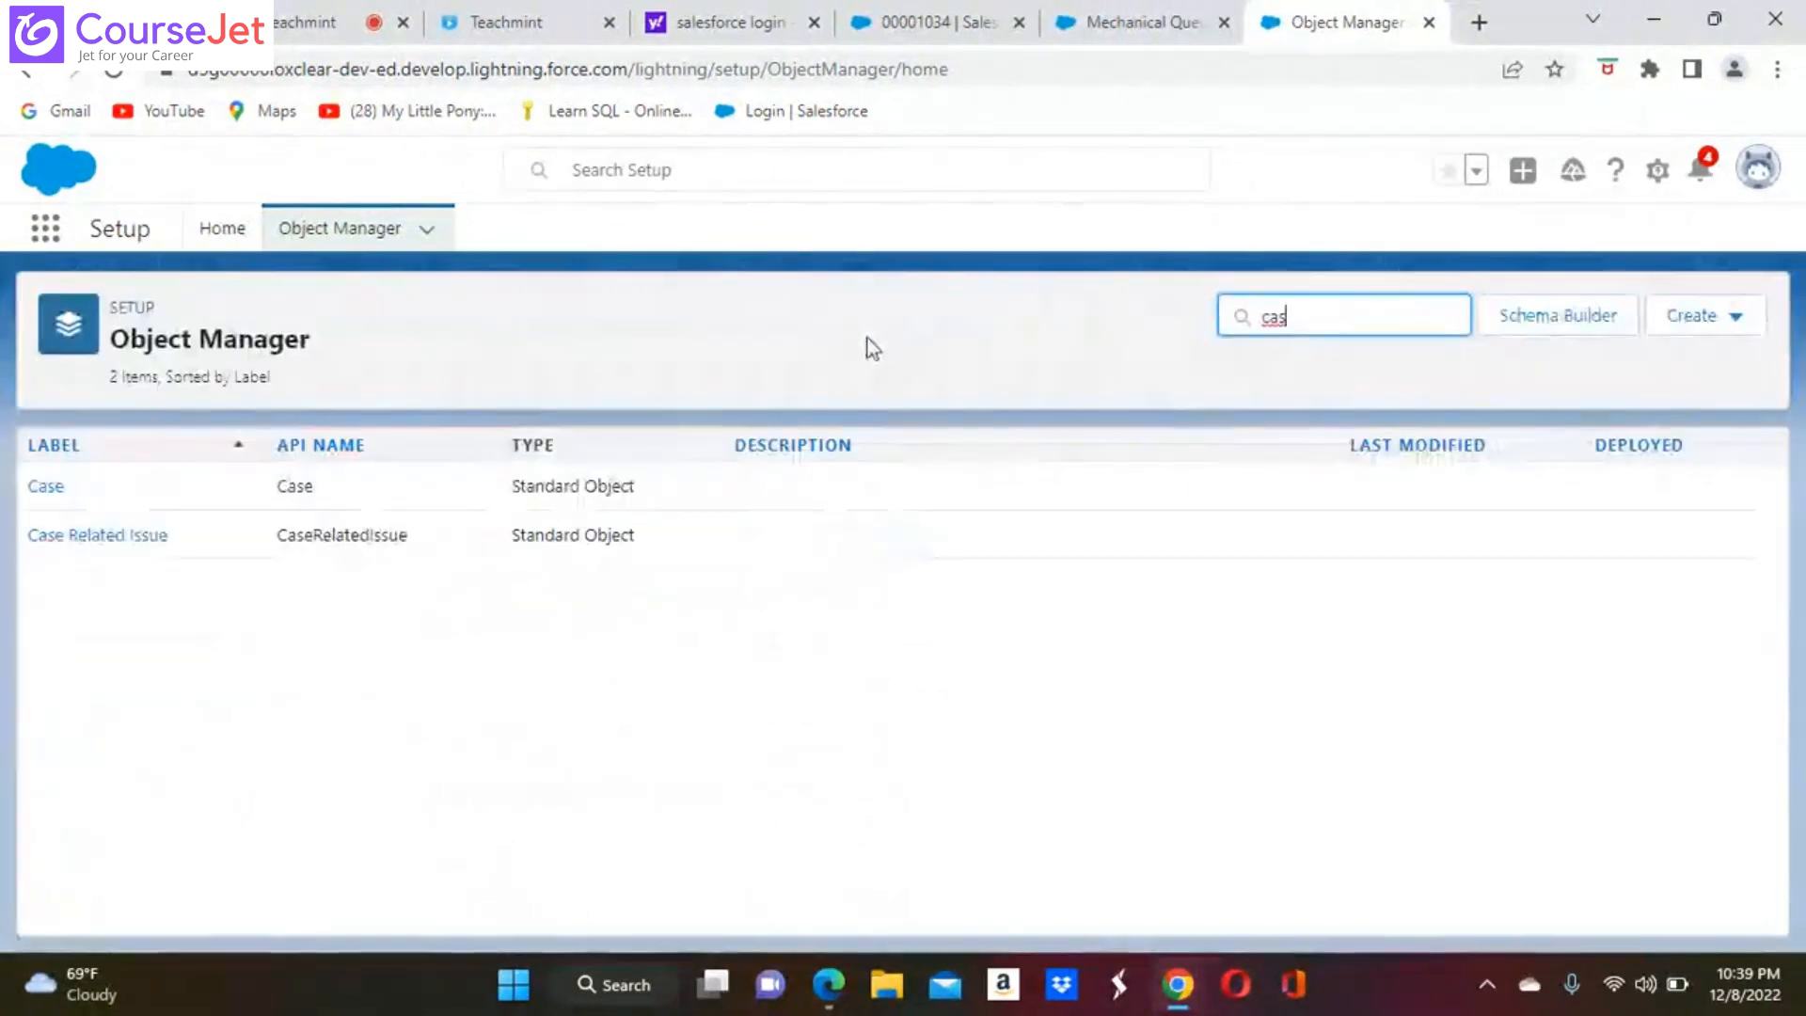
{"action": "left_click", "coordinate": [49, 488]}
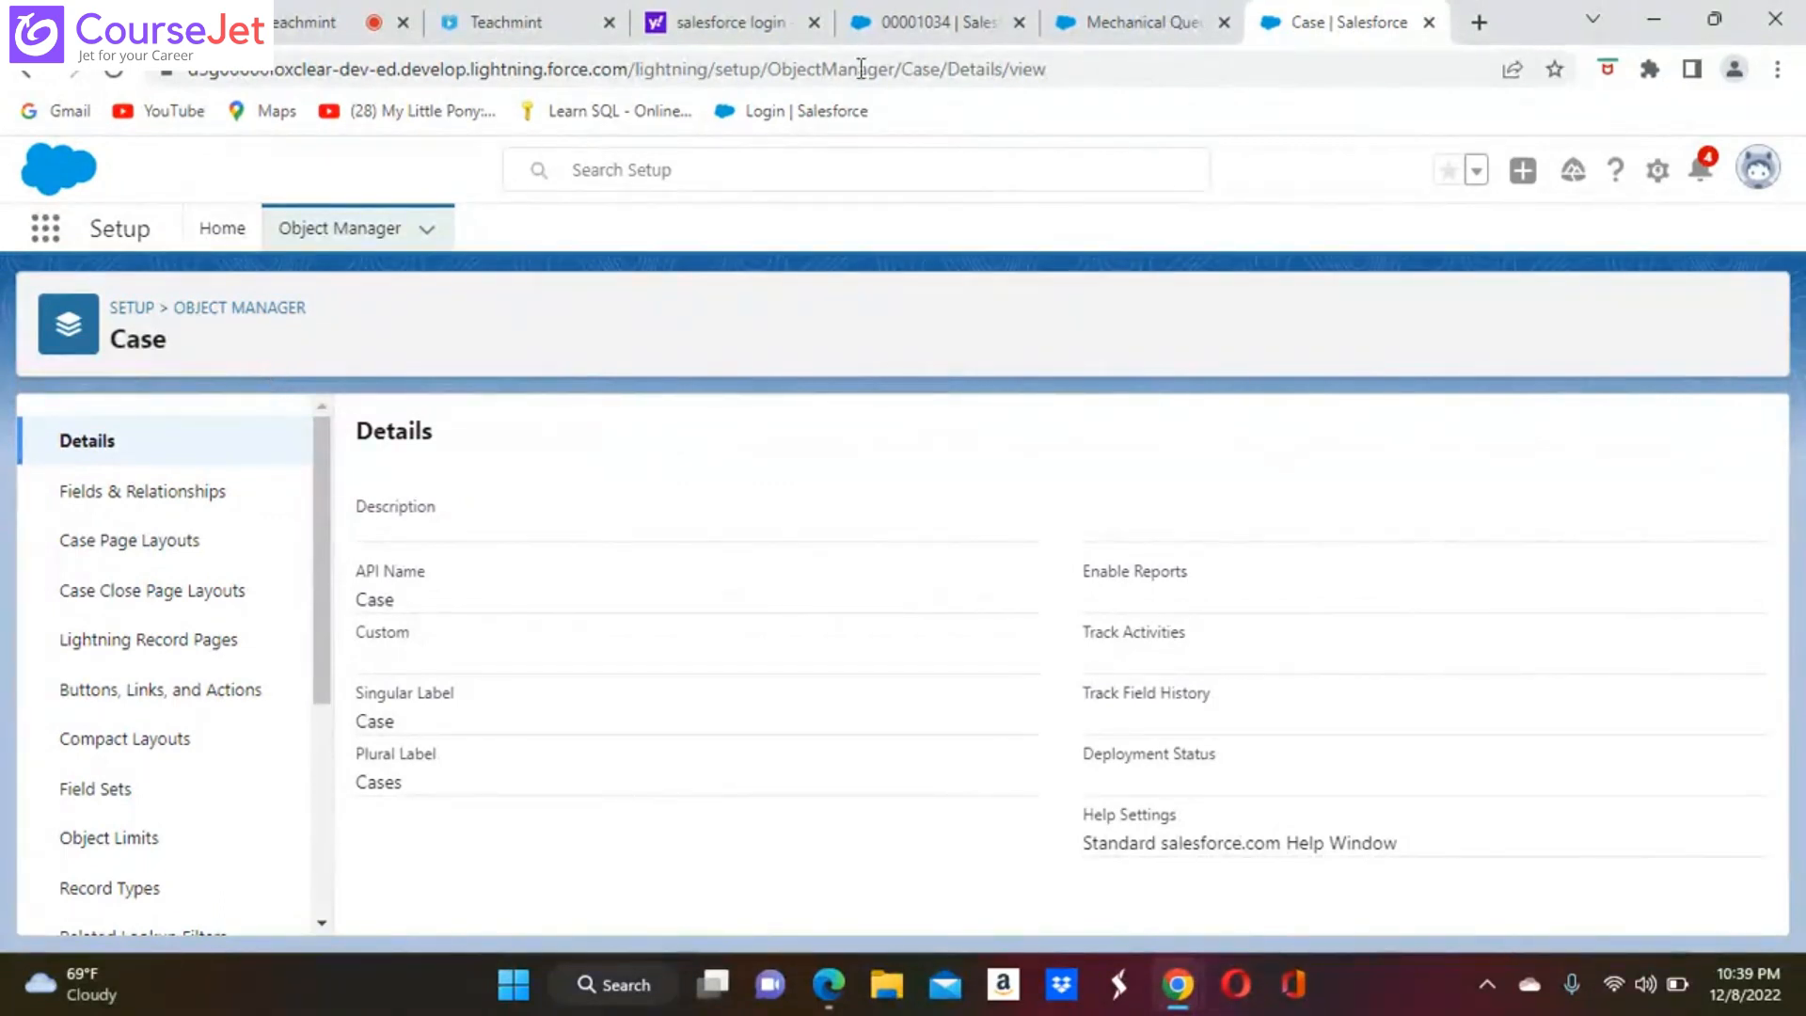
{"action": "left_click", "coordinate": [1149, 21]}
{"action": "left_click", "coordinate": [937, 20]}
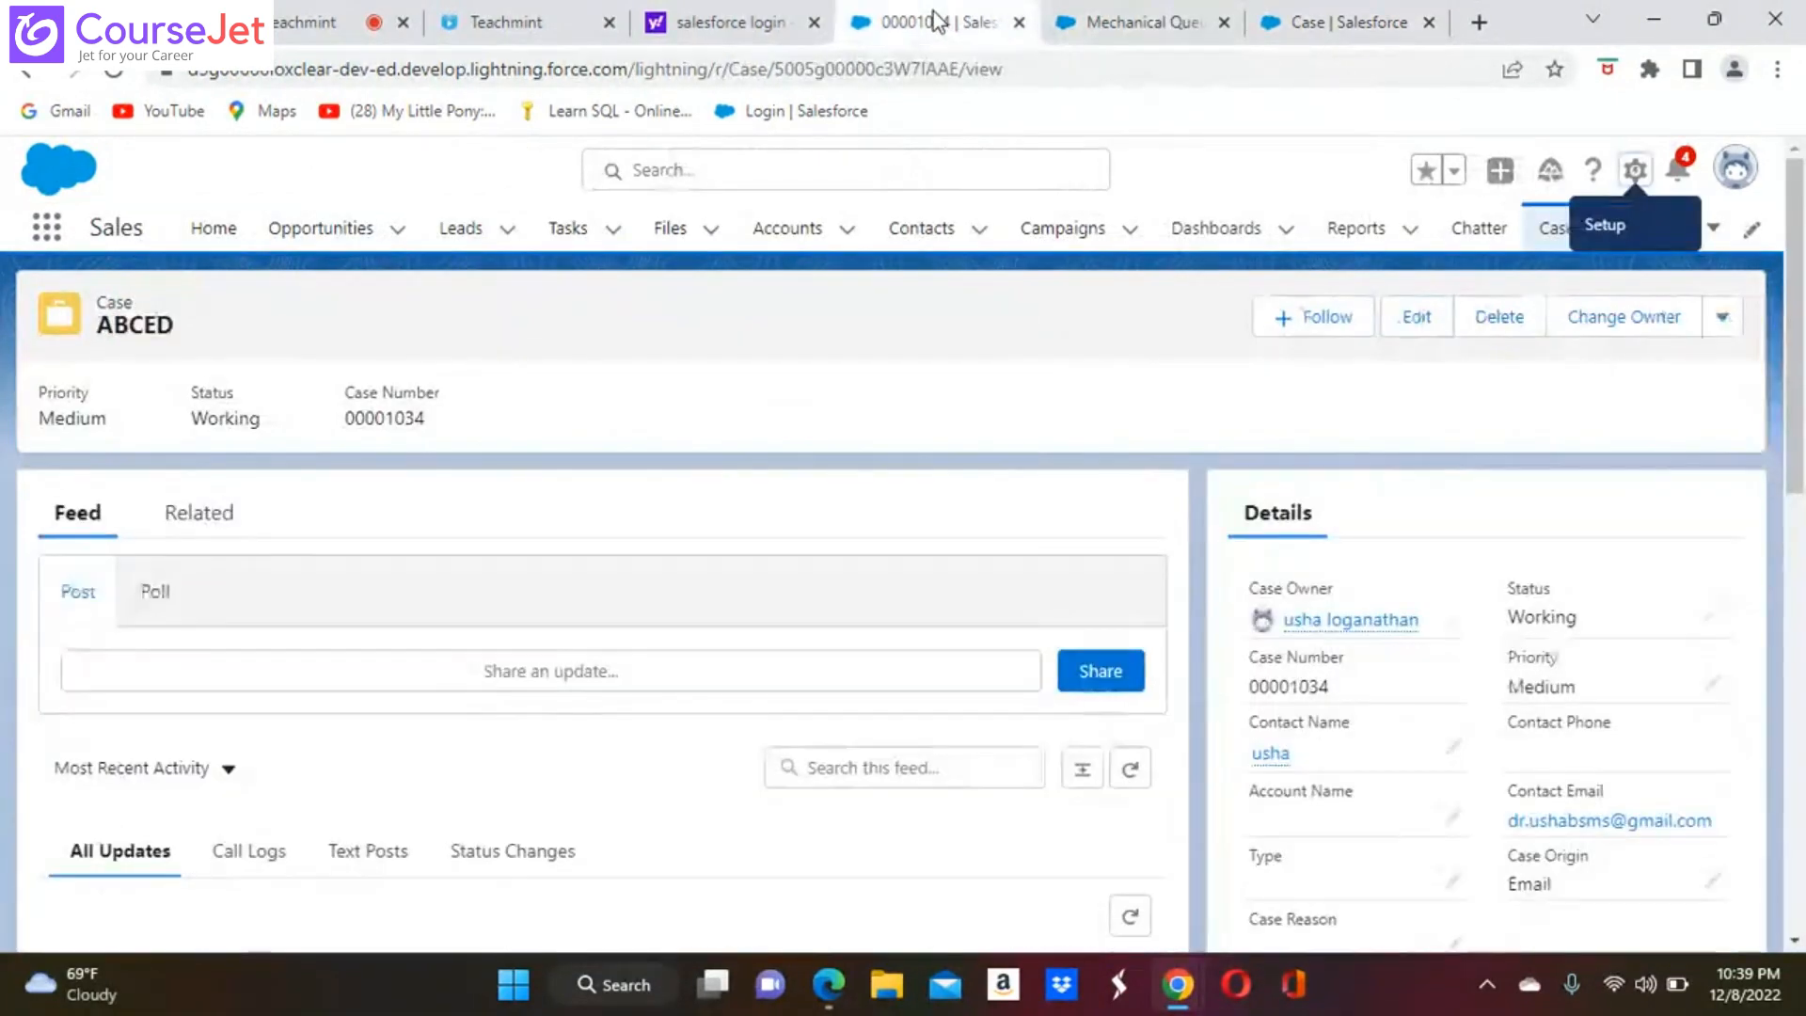
{"action": "left_click", "coordinate": [1331, 28]}
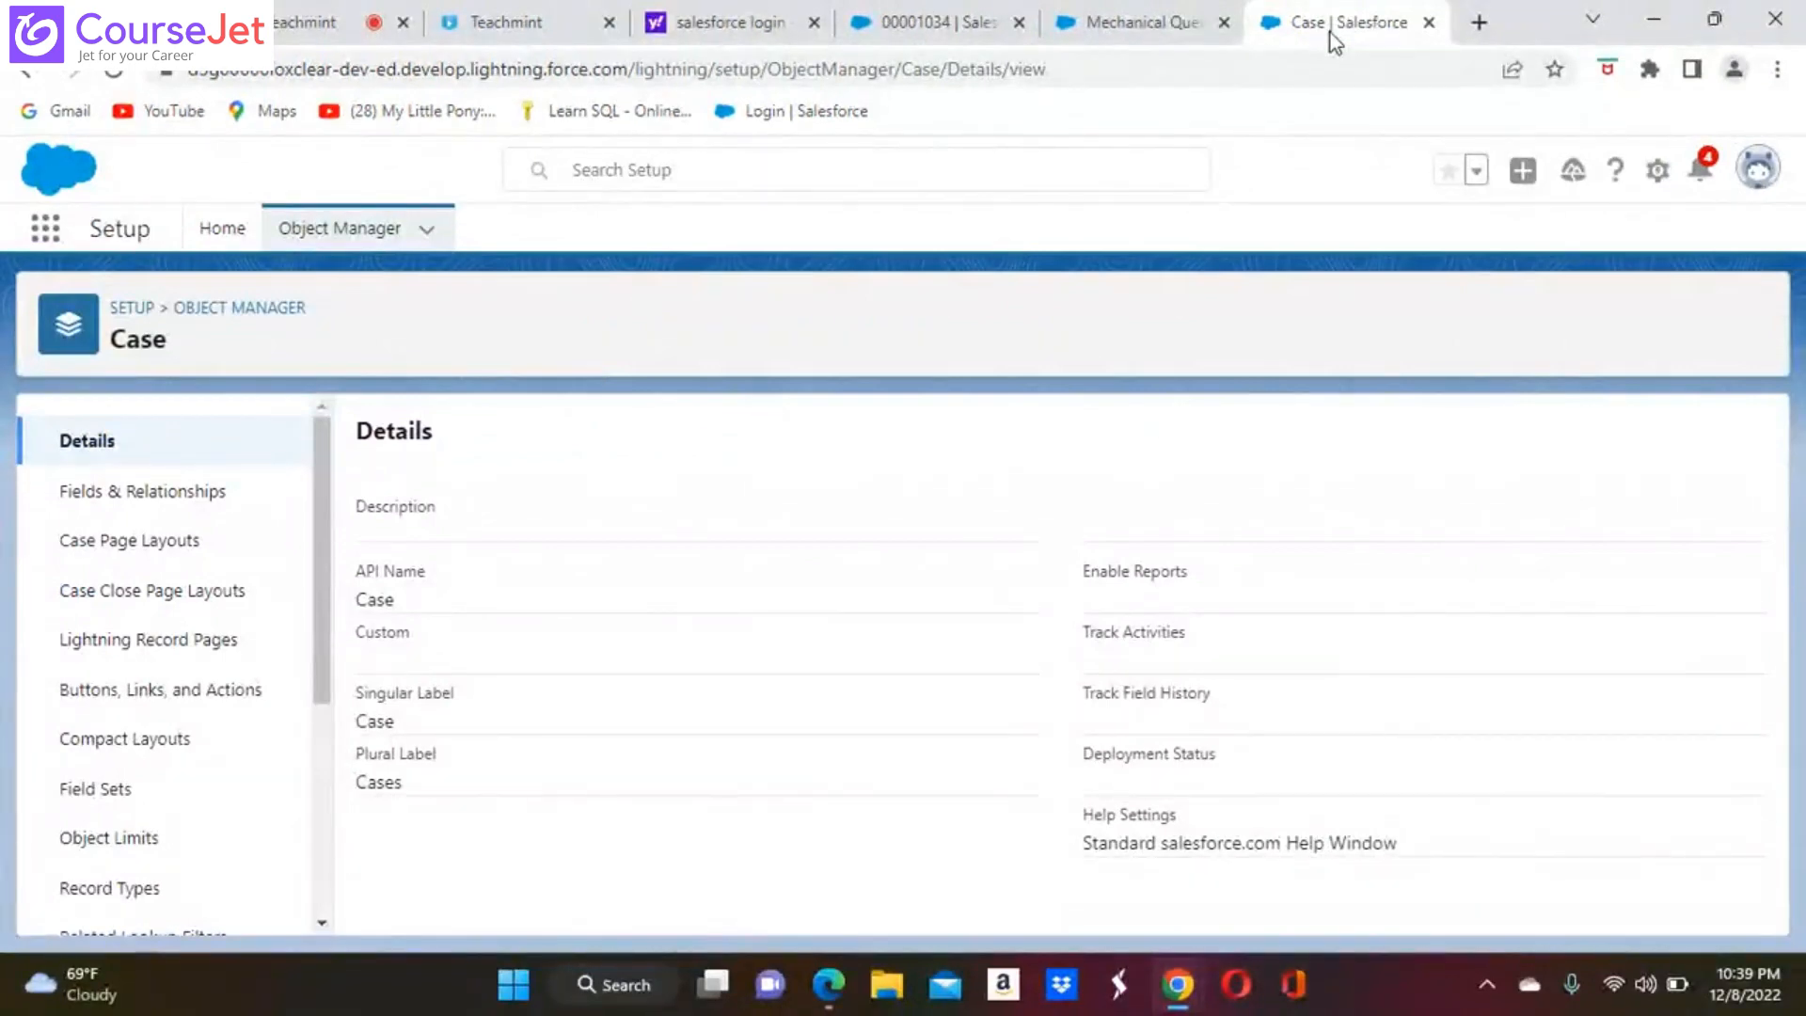
Search Setup for "case" and open the Case Escalations monitoring page
{"action": "left_click", "coordinate": [224, 230]}
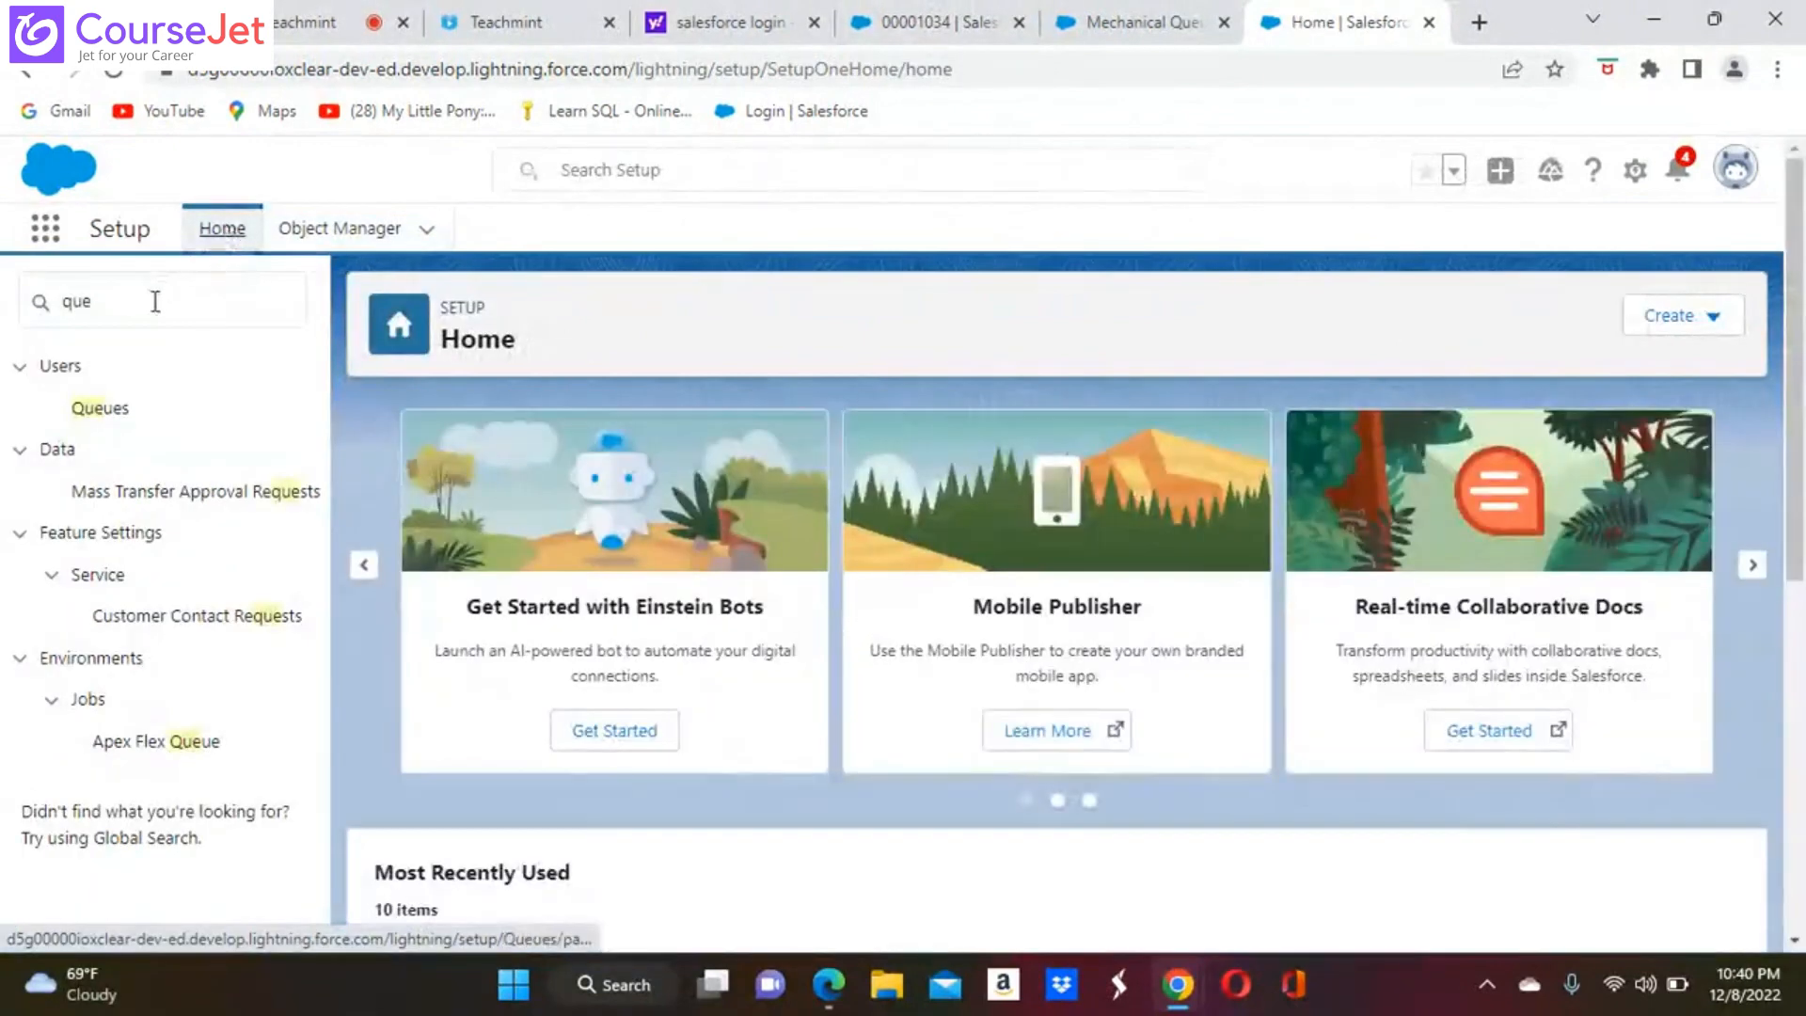
{"action": "left_click", "coordinate": [155, 303]}
{"action": "key", "text": "BackSpace"}
{"action": "key", "text": "BackSpace"}
{"action": "key", "text": "BackSpace"}
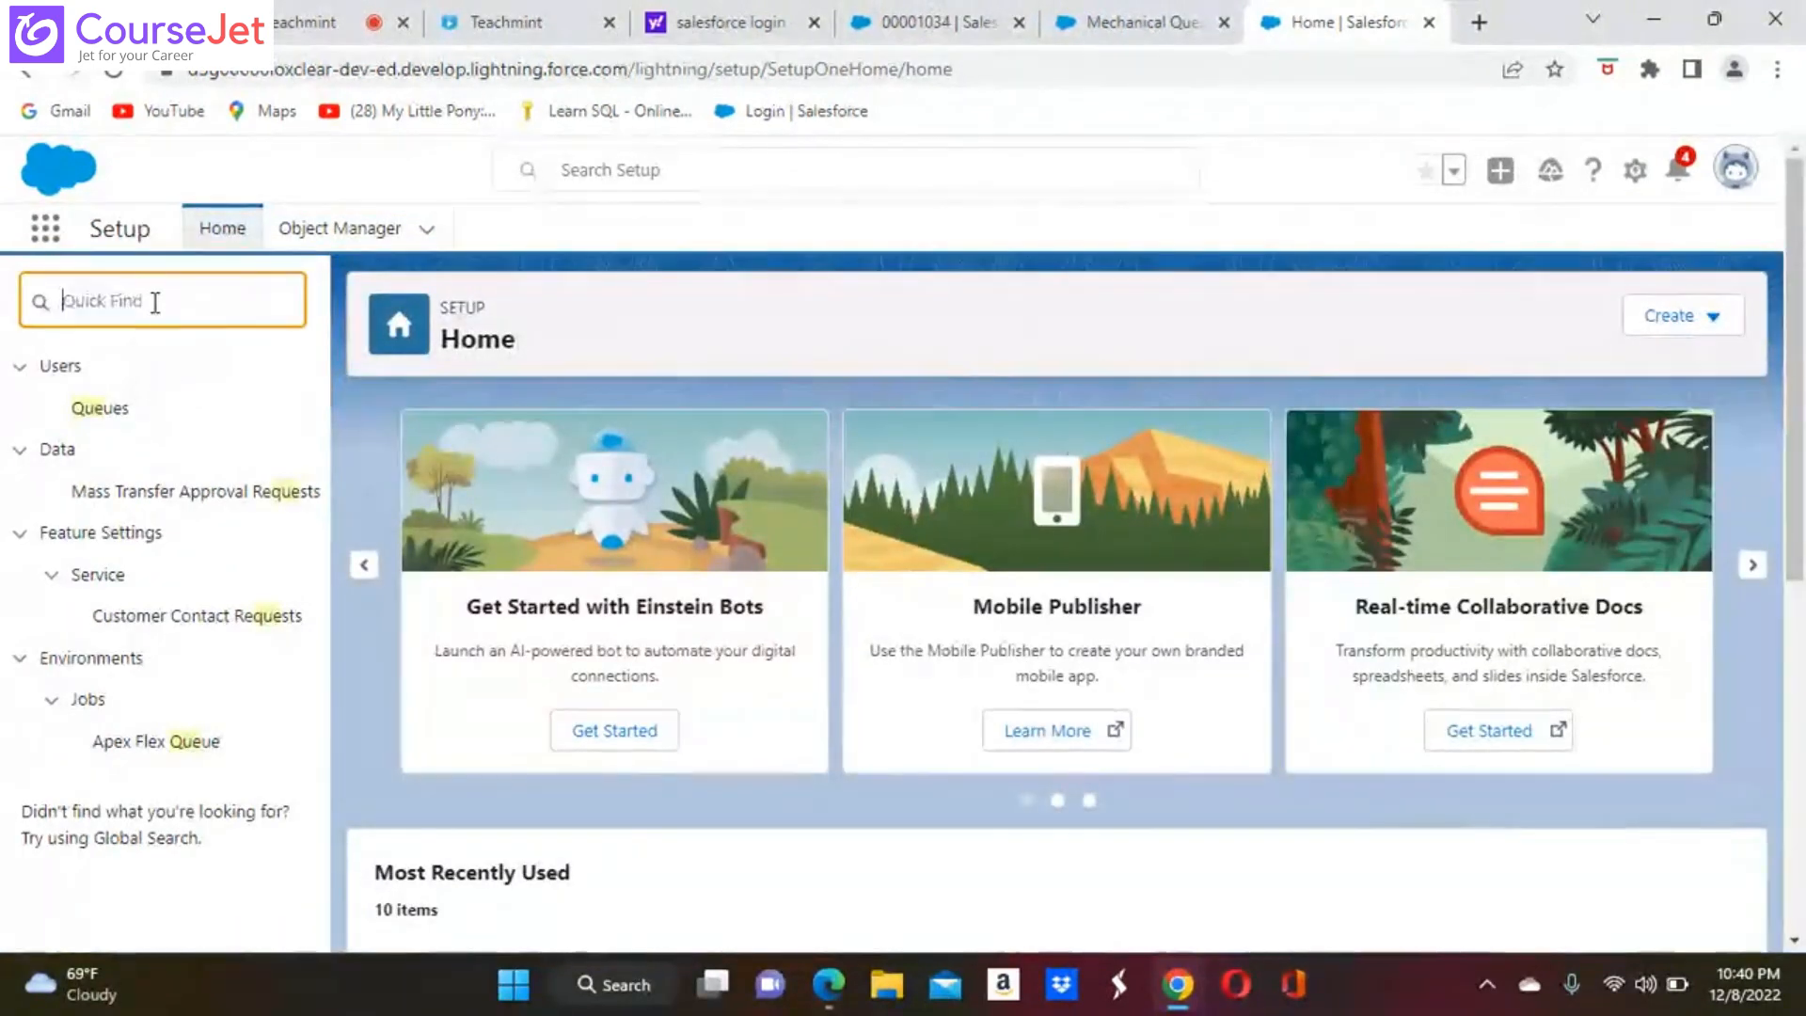
{"action": "type", "text": "ca"}
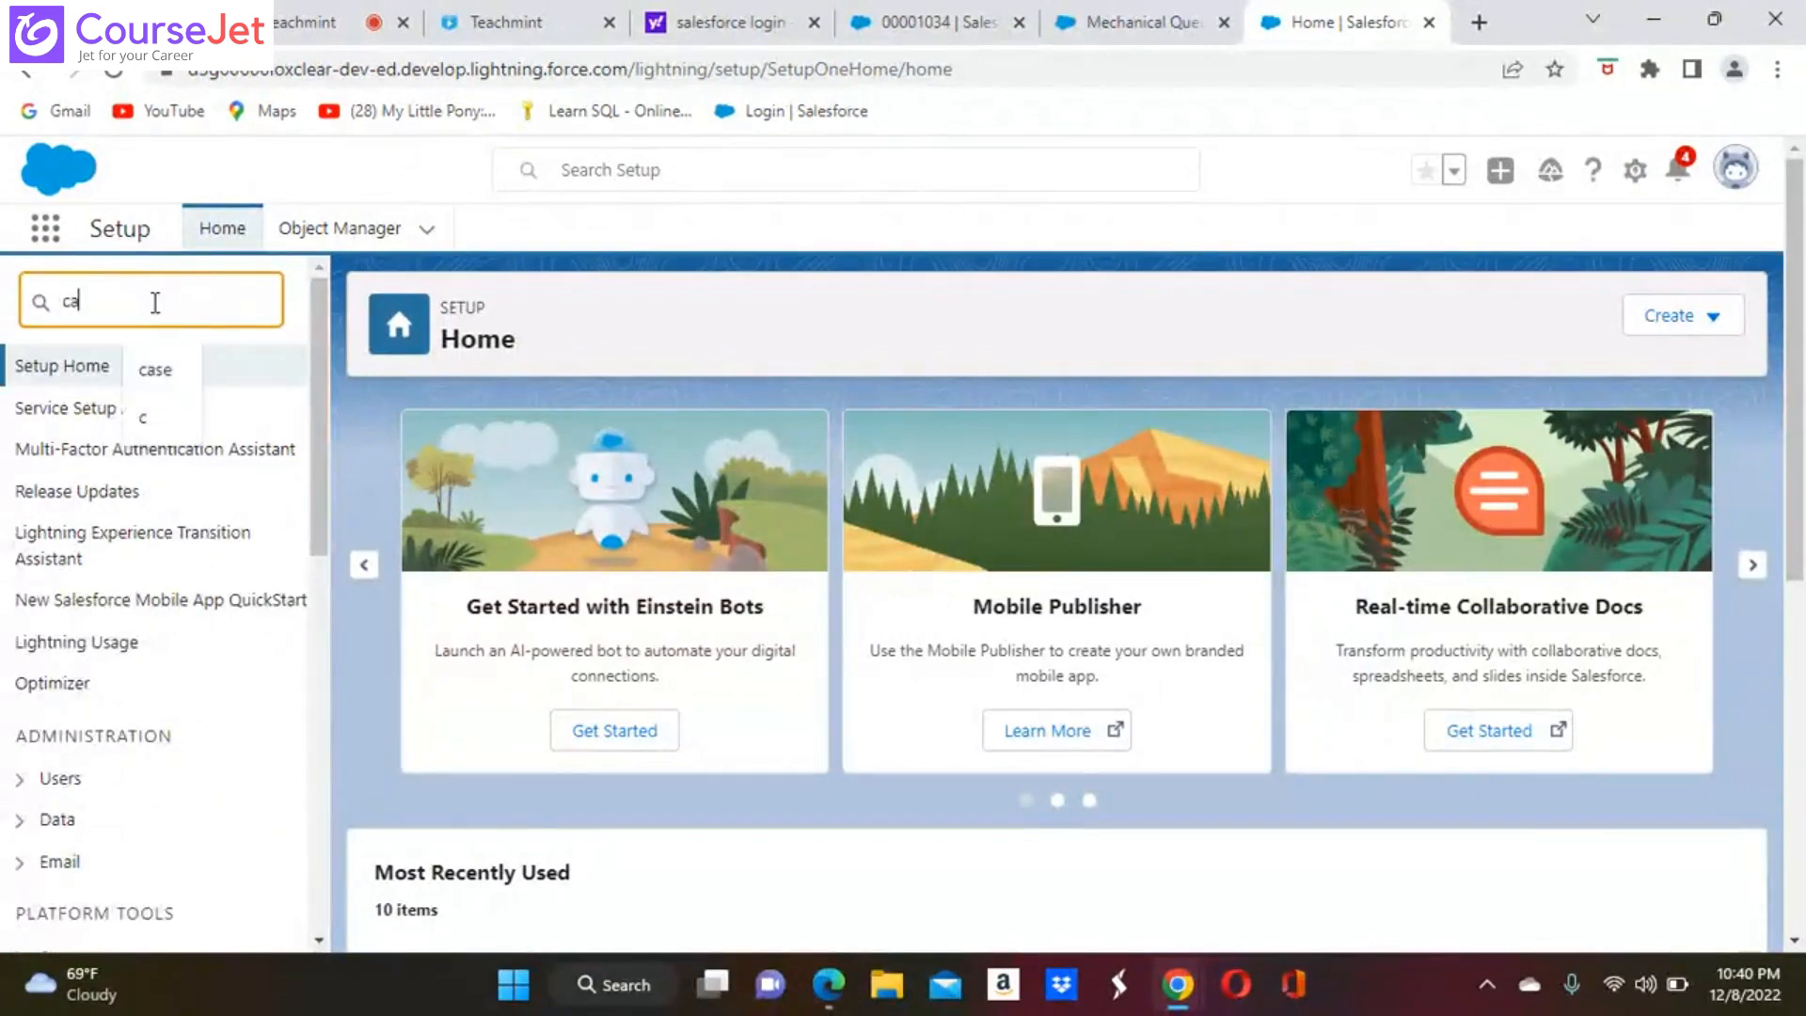
{"action": "type", "text": "se"}
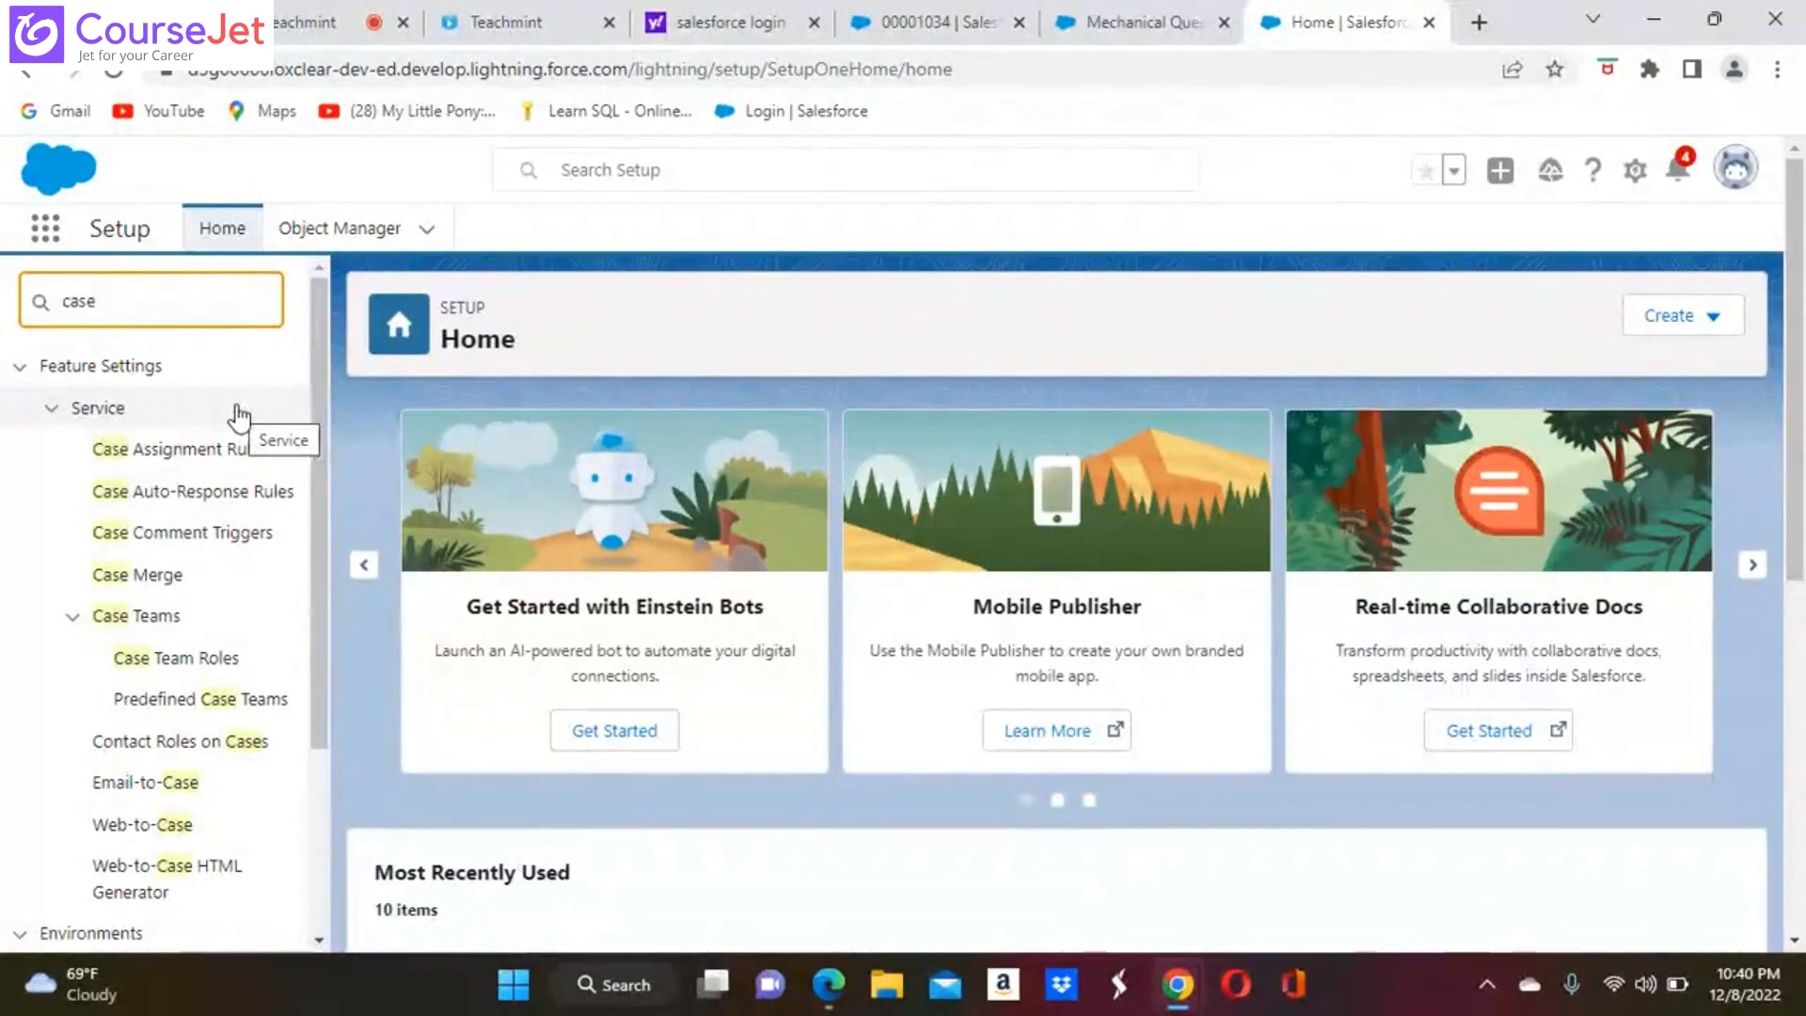
{"action": "left_click", "coordinate": [318, 940]}
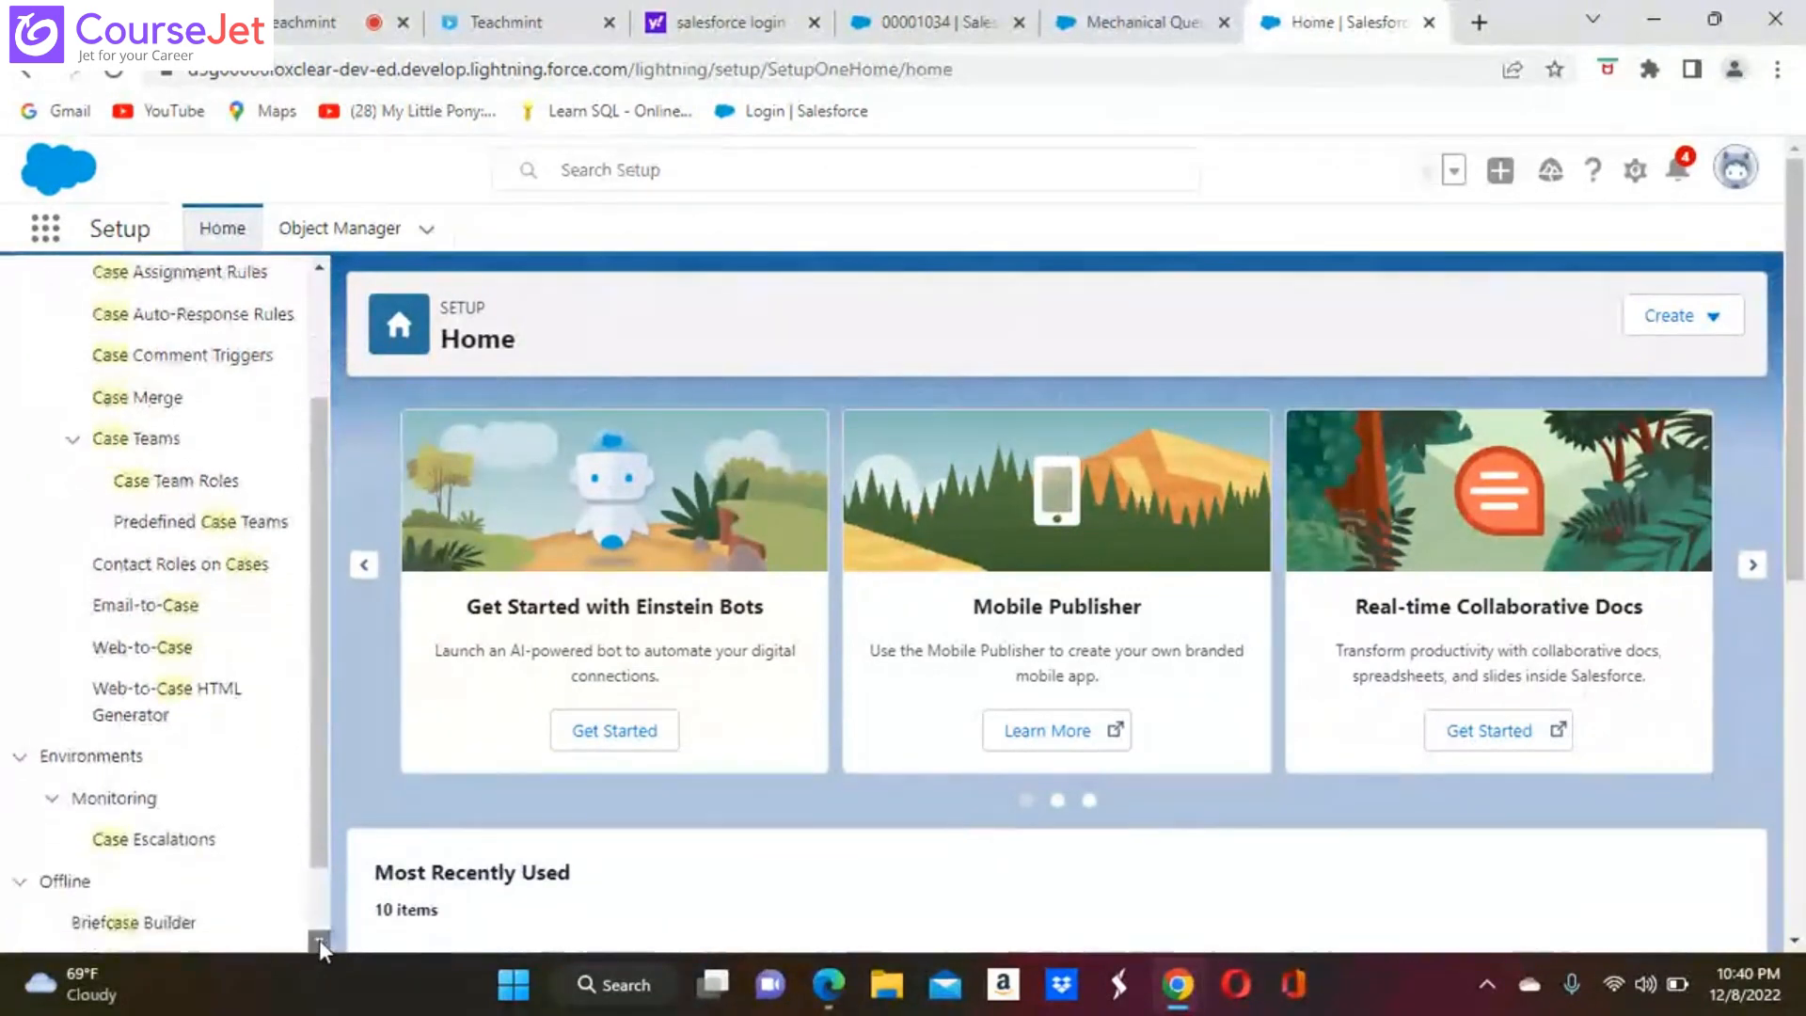
{"action": "left_click", "coordinate": [318, 939]}
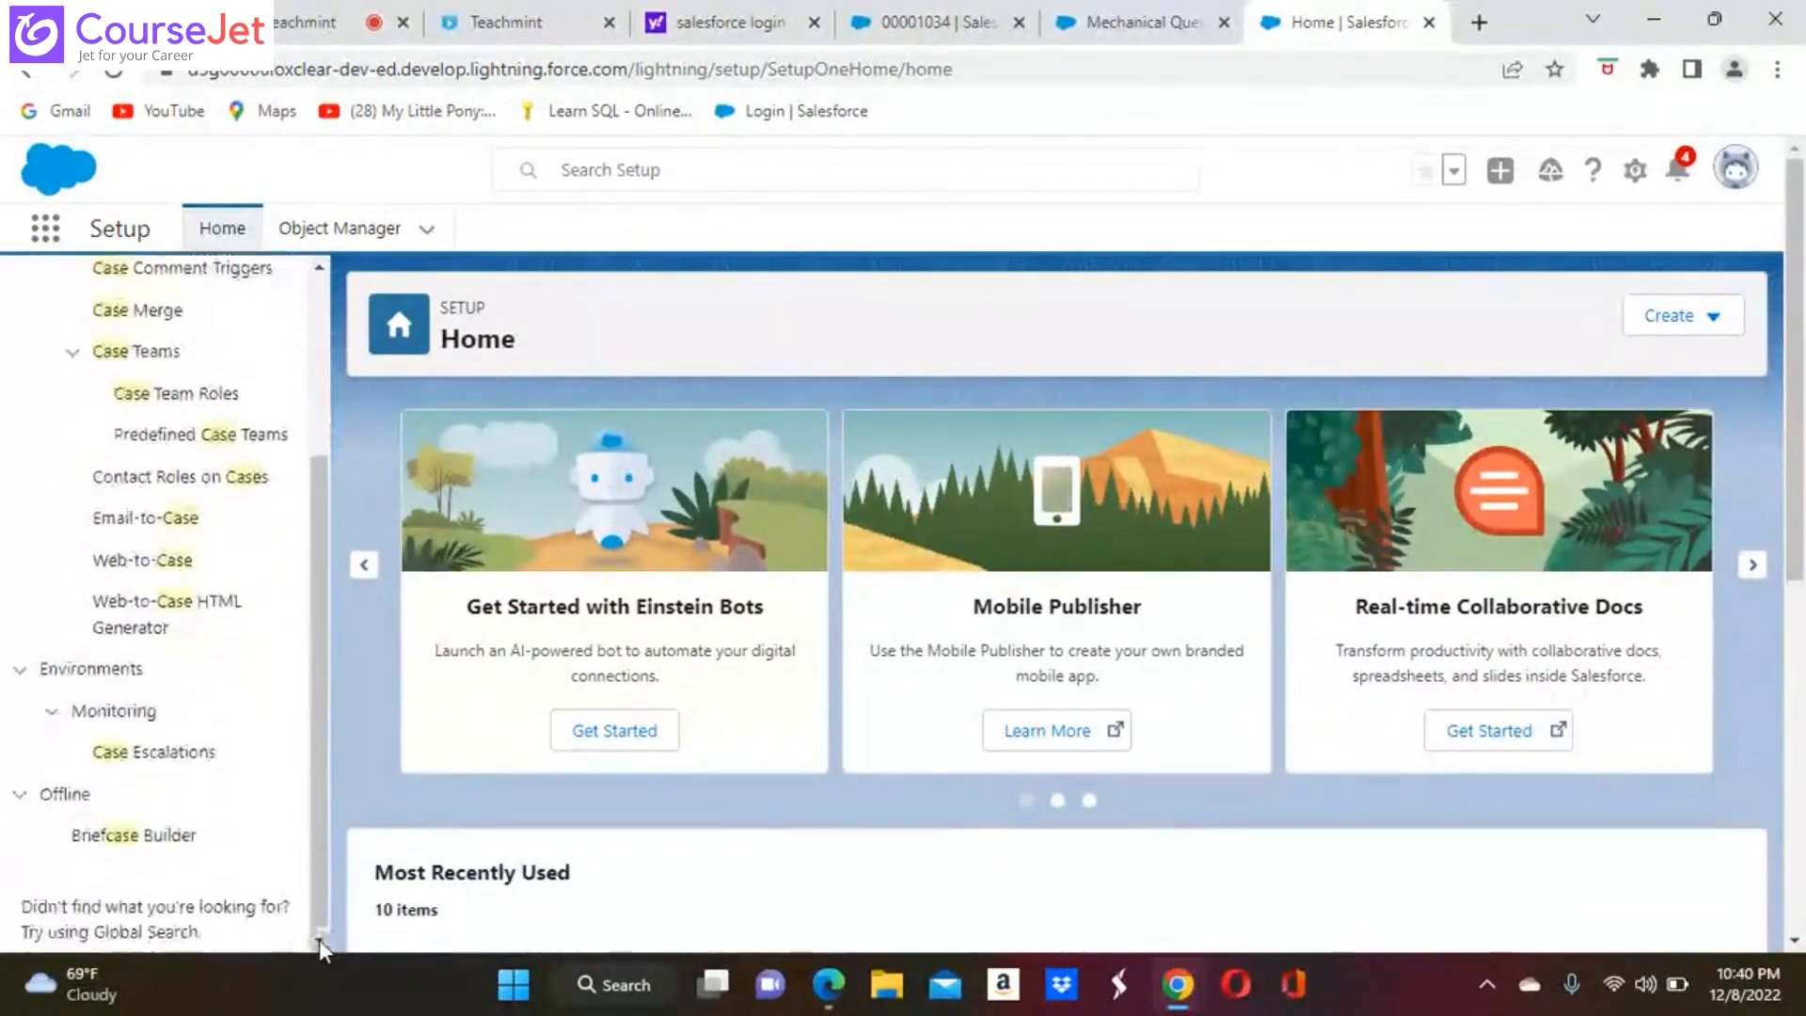
{"action": "left_click", "coordinate": [172, 757]}
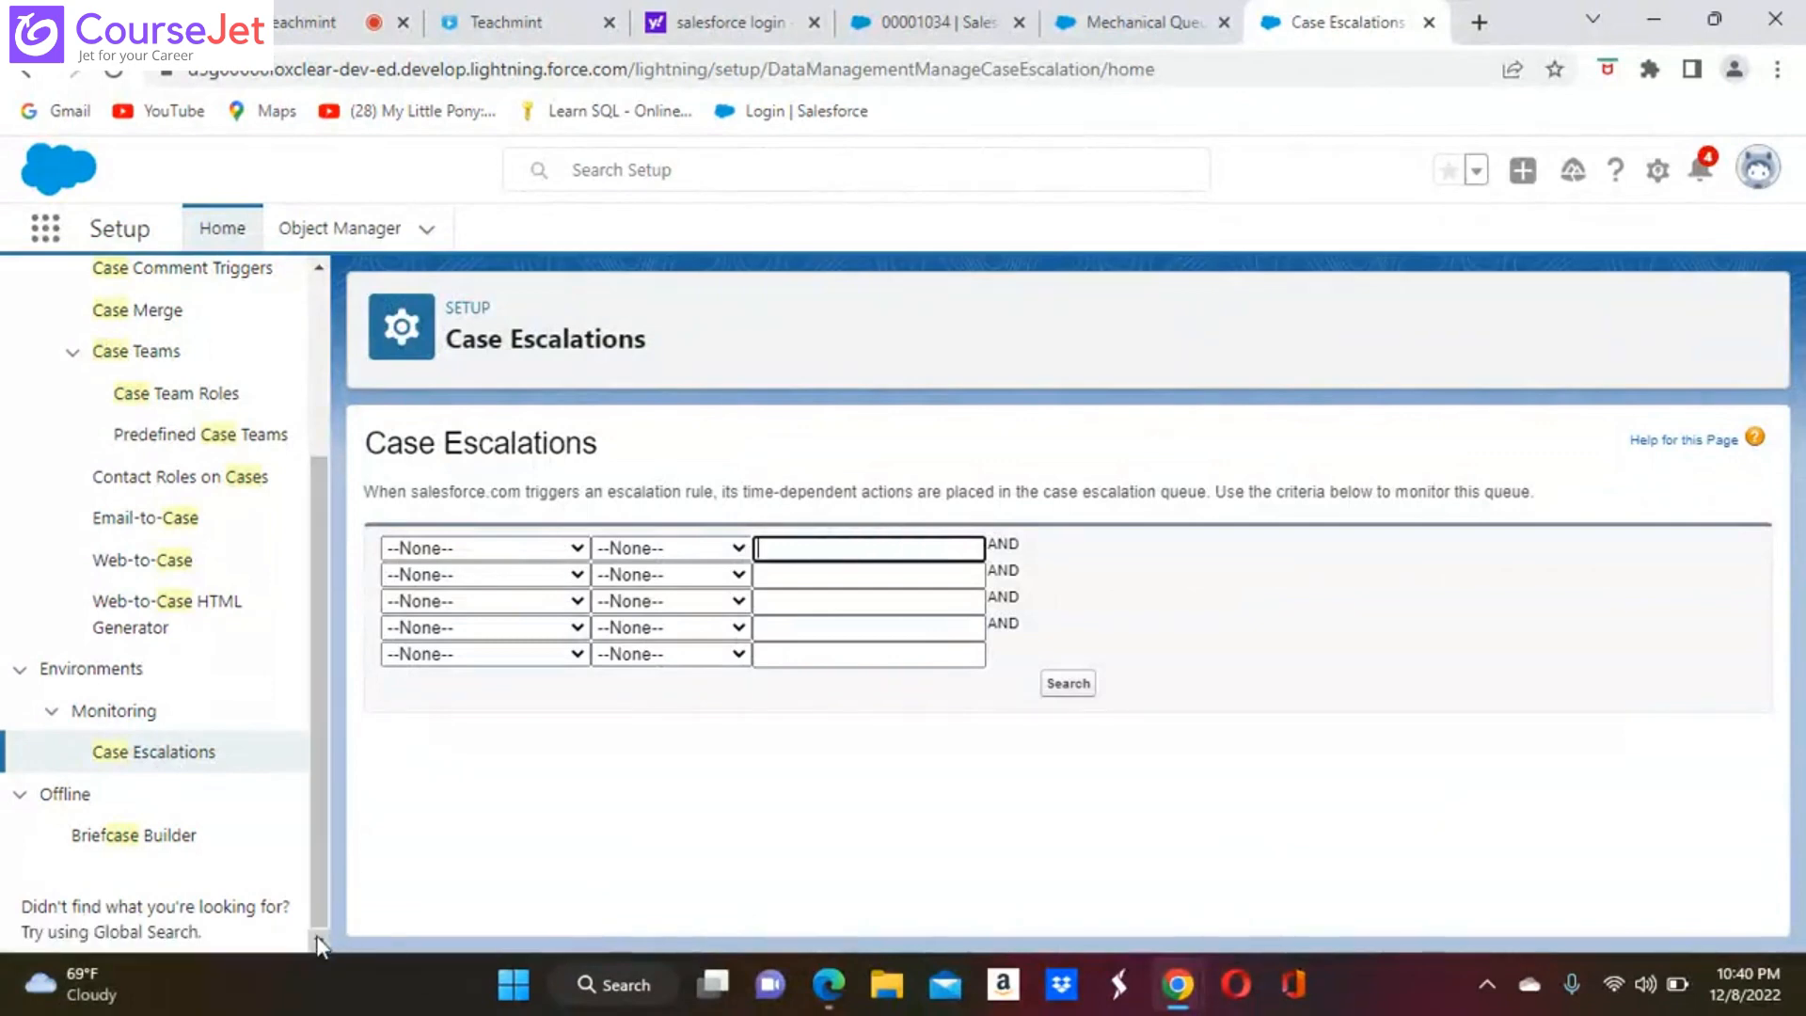
Search Setup for "esca" and open the case Escalation Rules page
{"action": "left_click", "coordinate": [318, 941]}
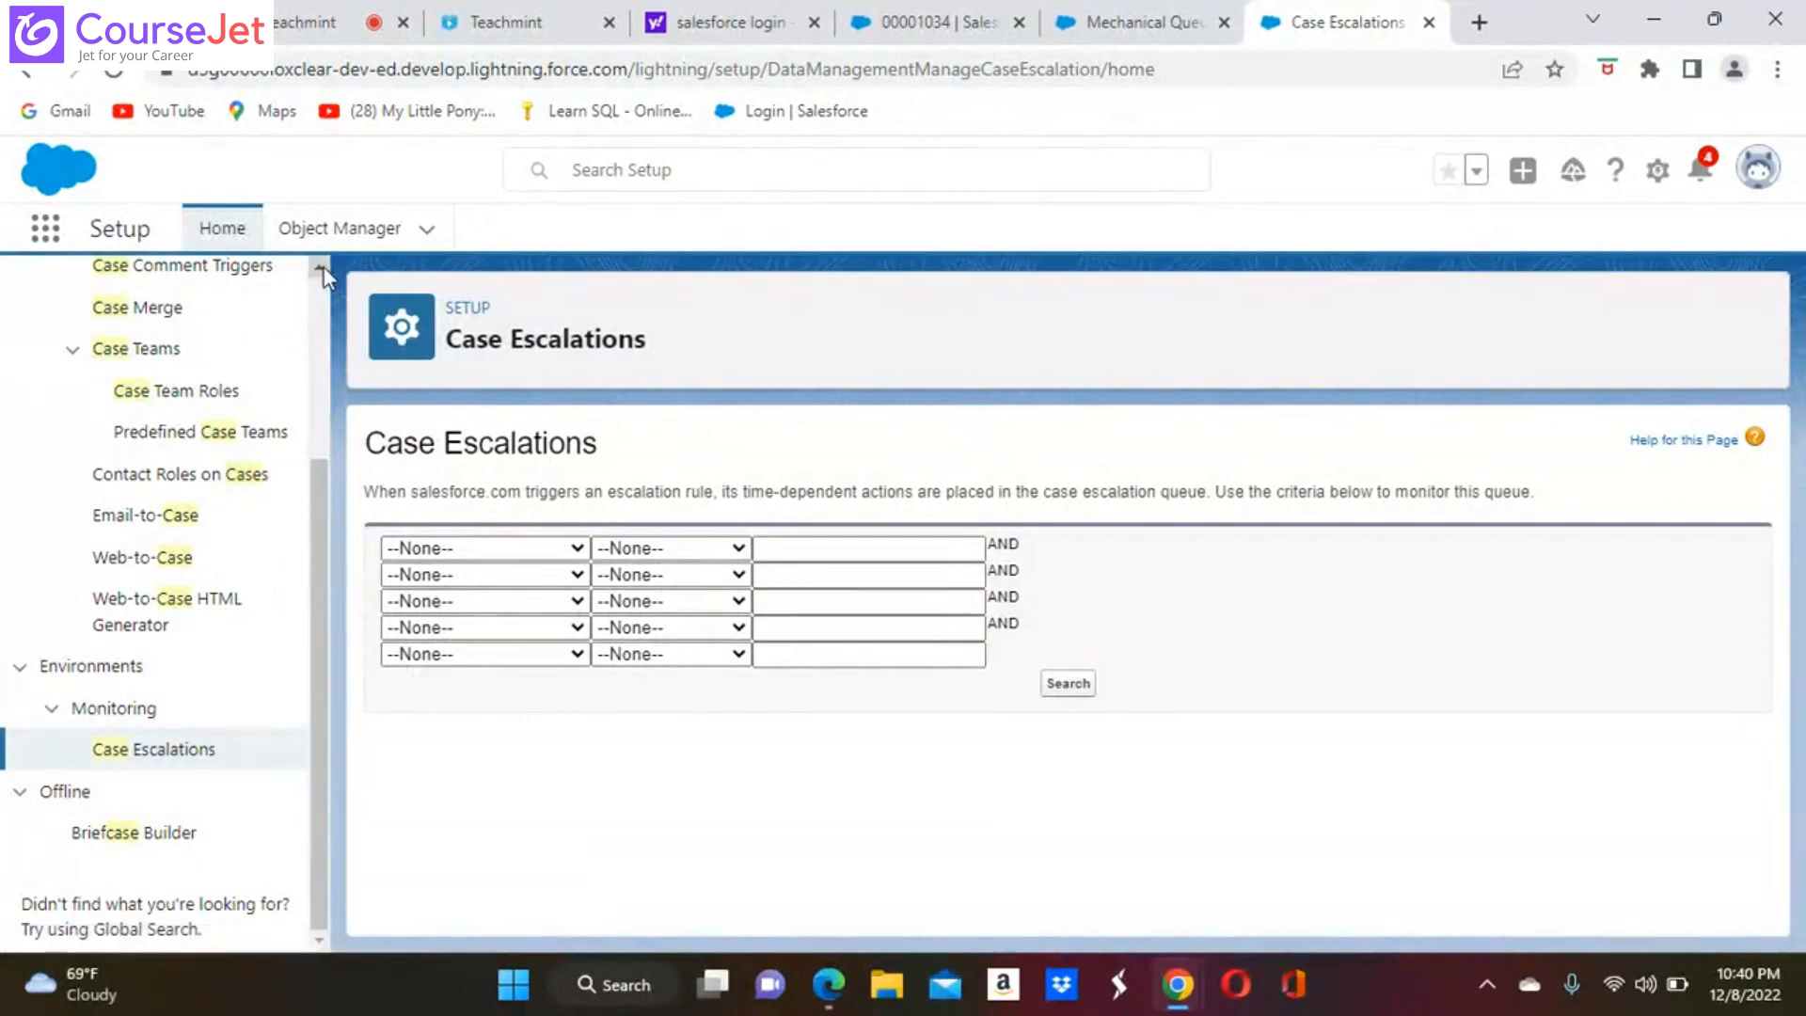
{"action": "scroll", "coordinate": [323, 267], "scroll_direction": "up", "scroll_amount": 1}
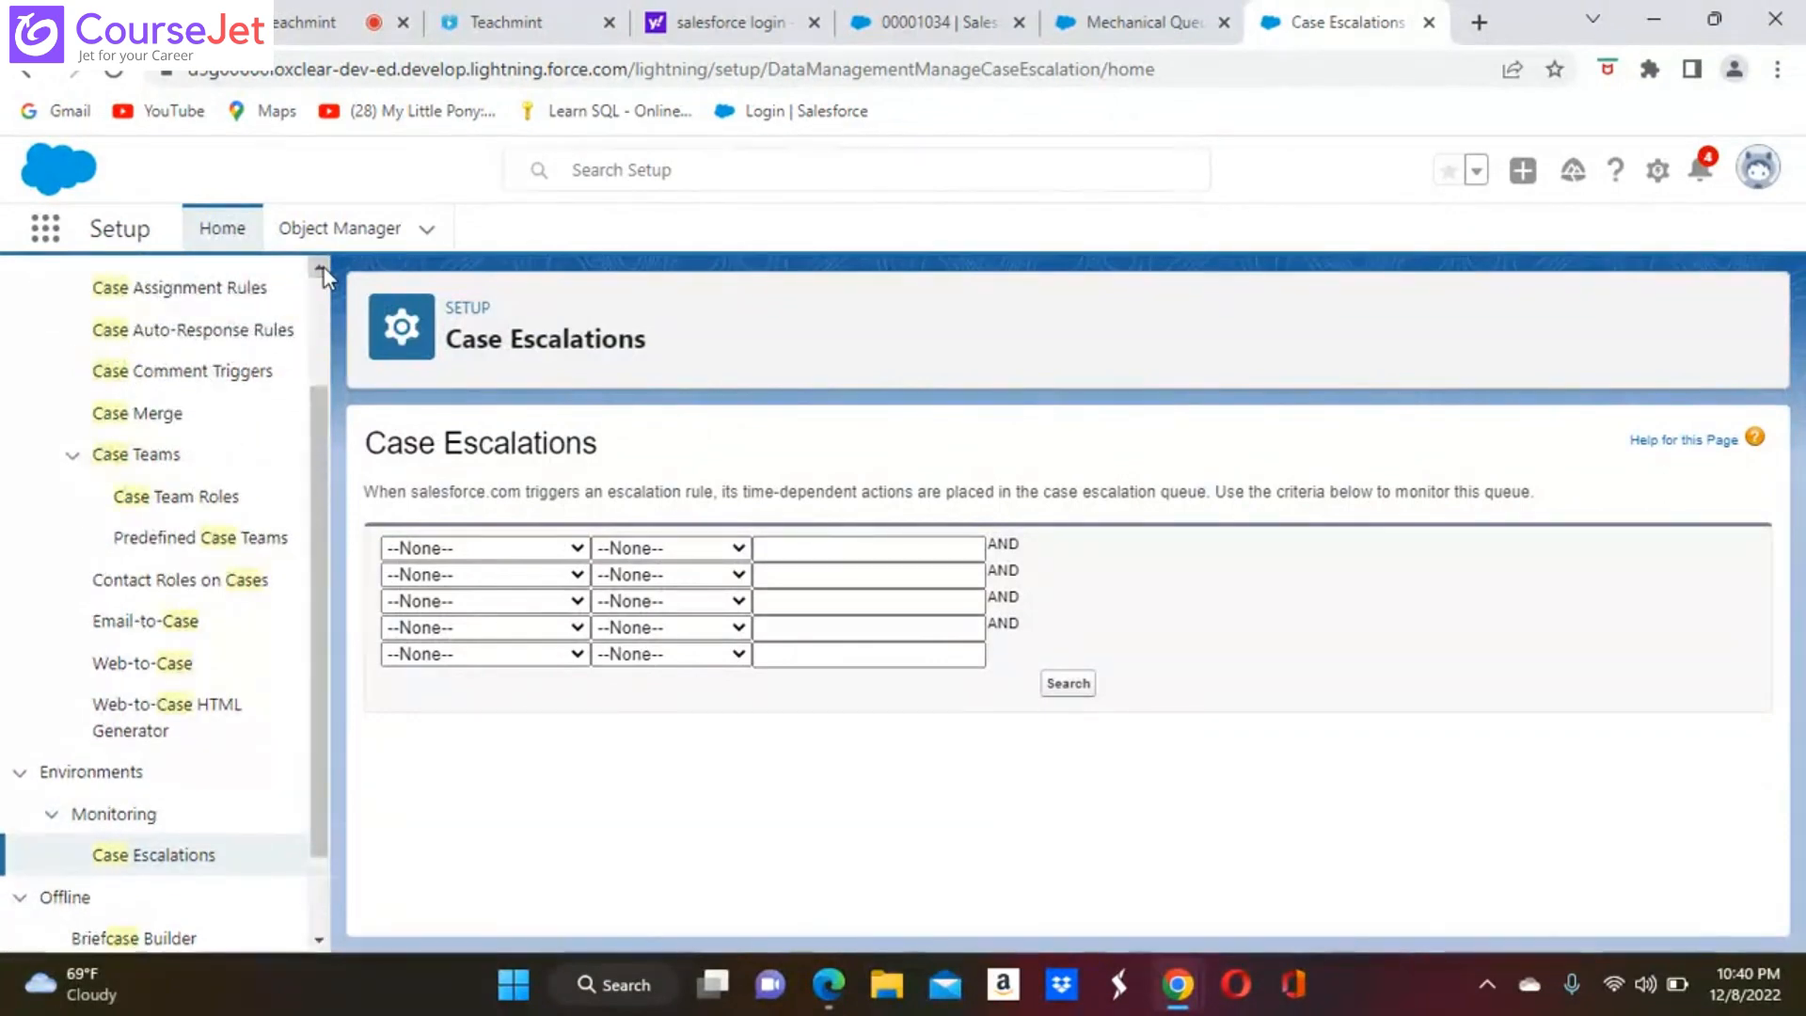
{"action": "scroll", "coordinate": [324, 272], "scroll_direction": "up", "scroll_amount": 2}
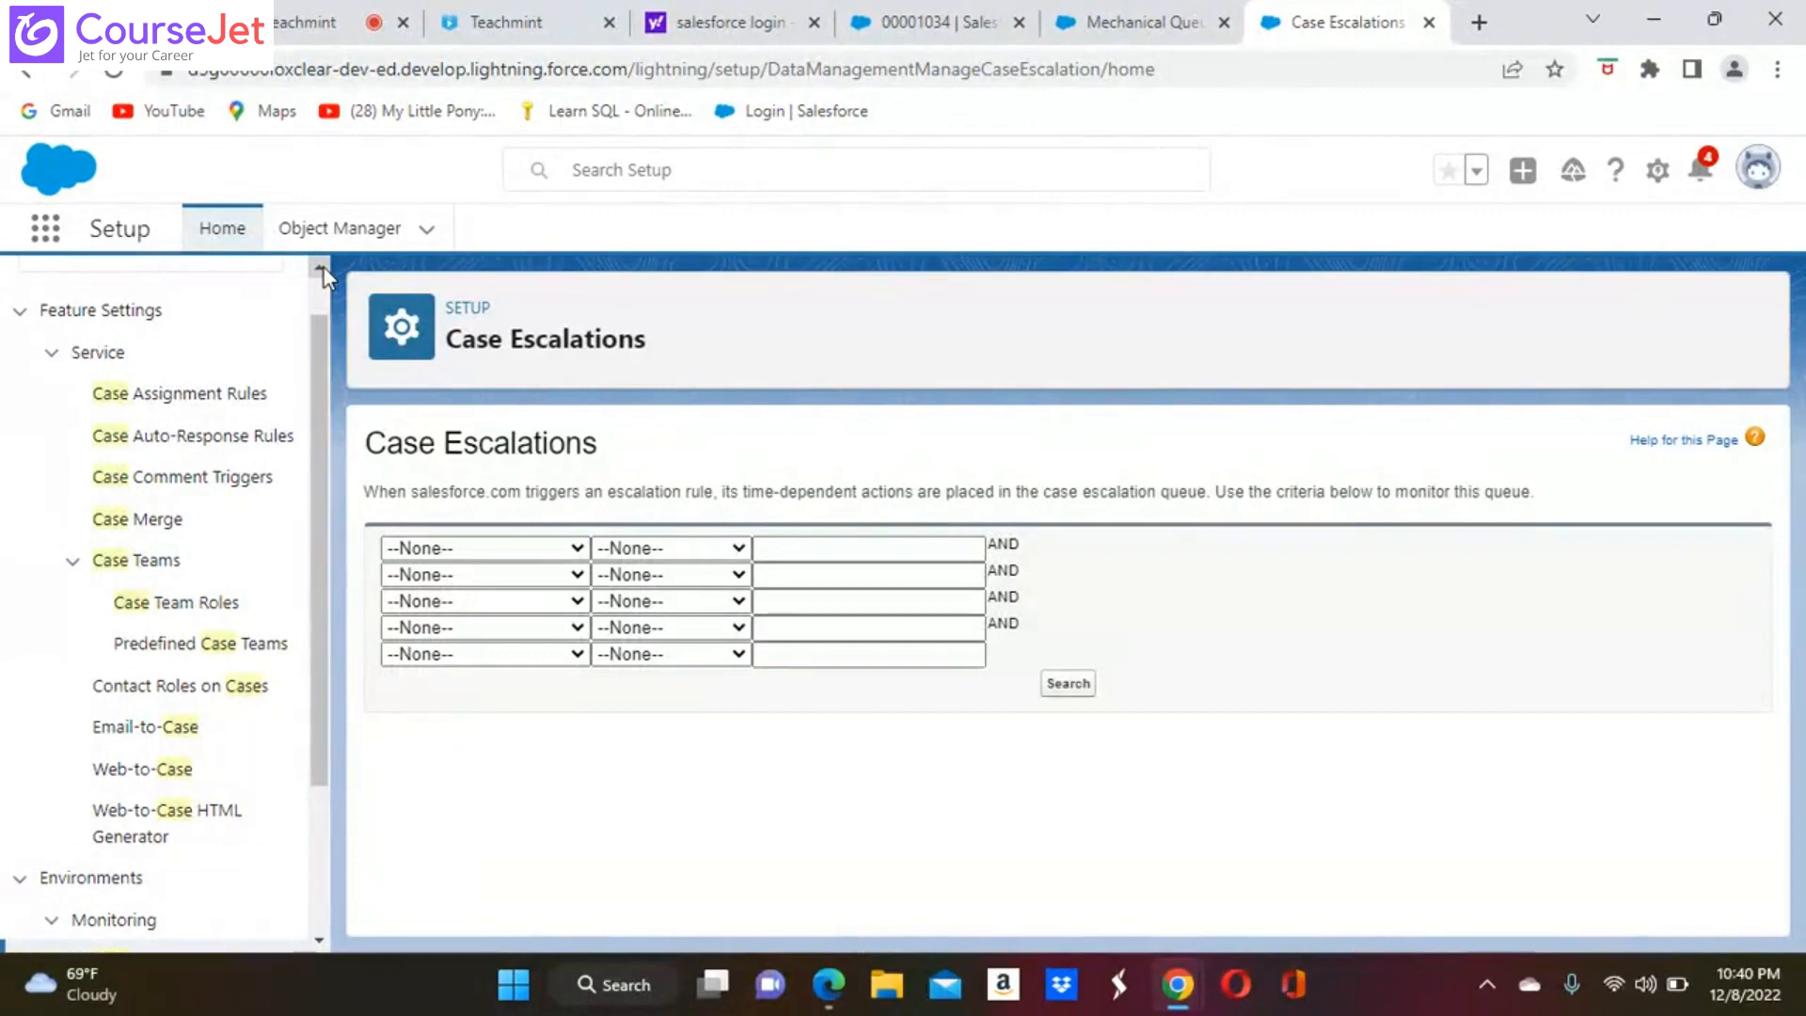
{"action": "scroll", "coordinate": [324, 273], "scroll_direction": "up", "scroll_amount": 1}
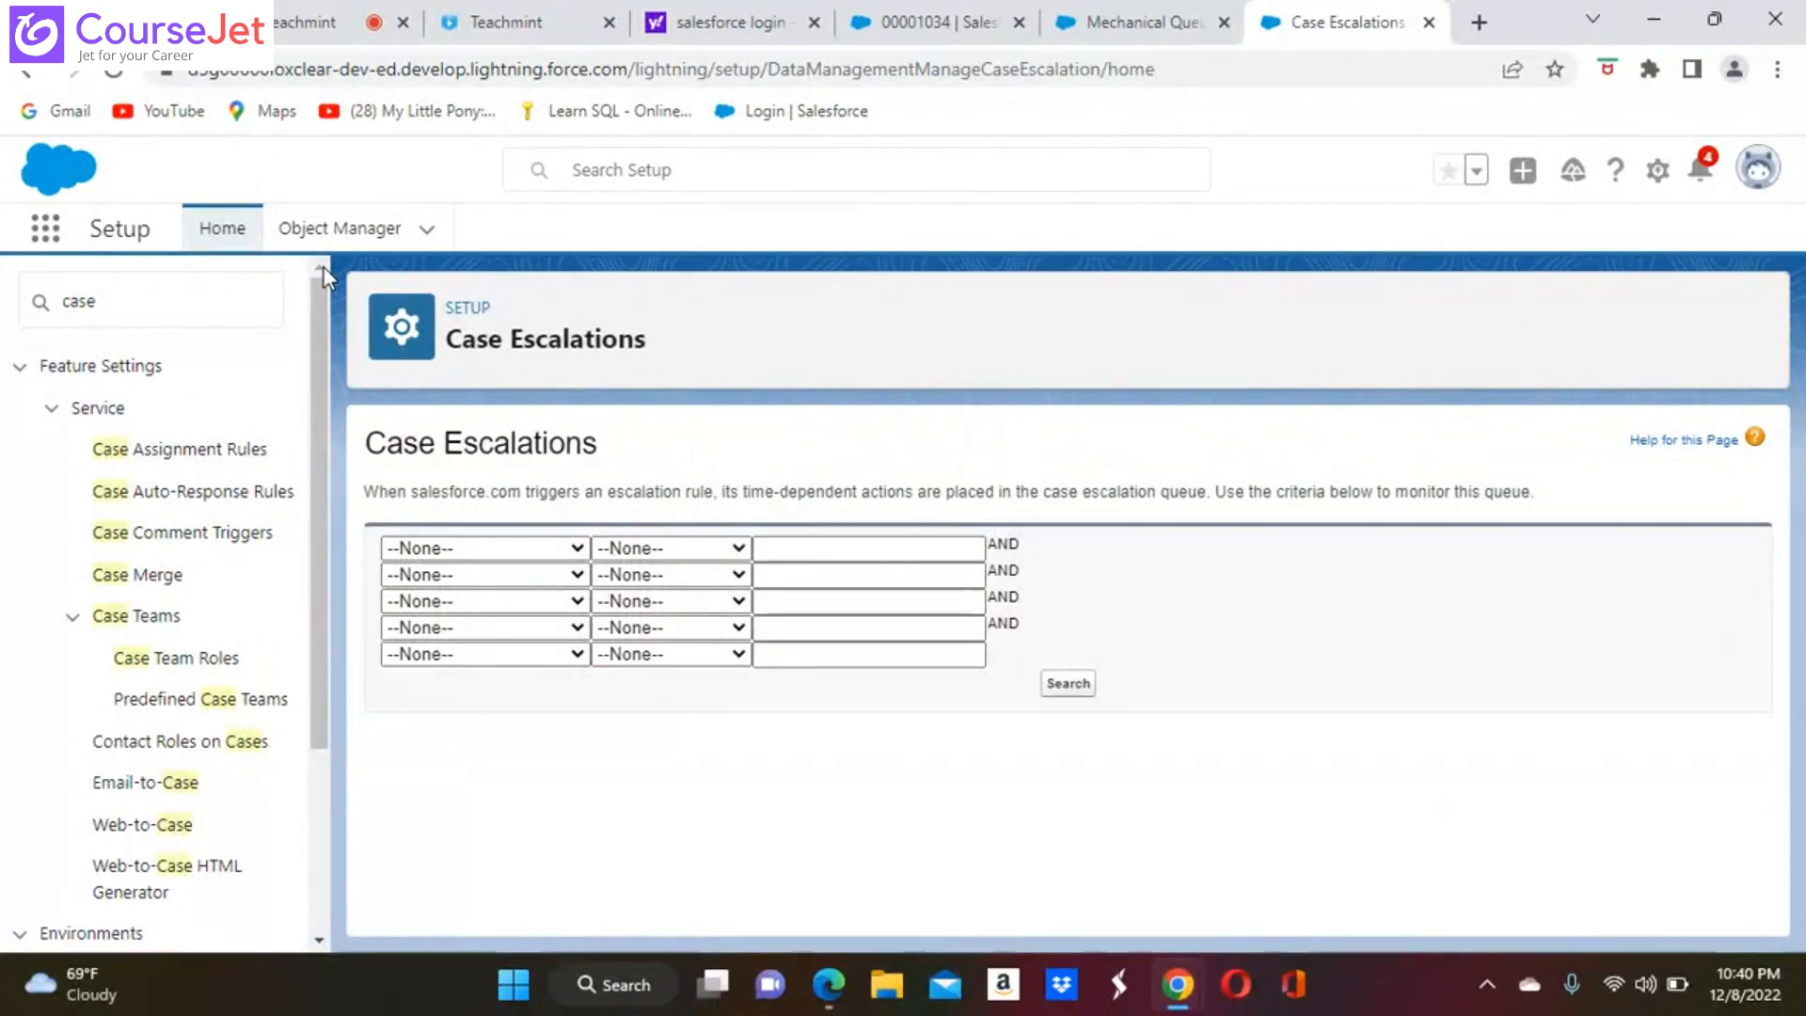
{"action": "left_click", "coordinate": [138, 318]}
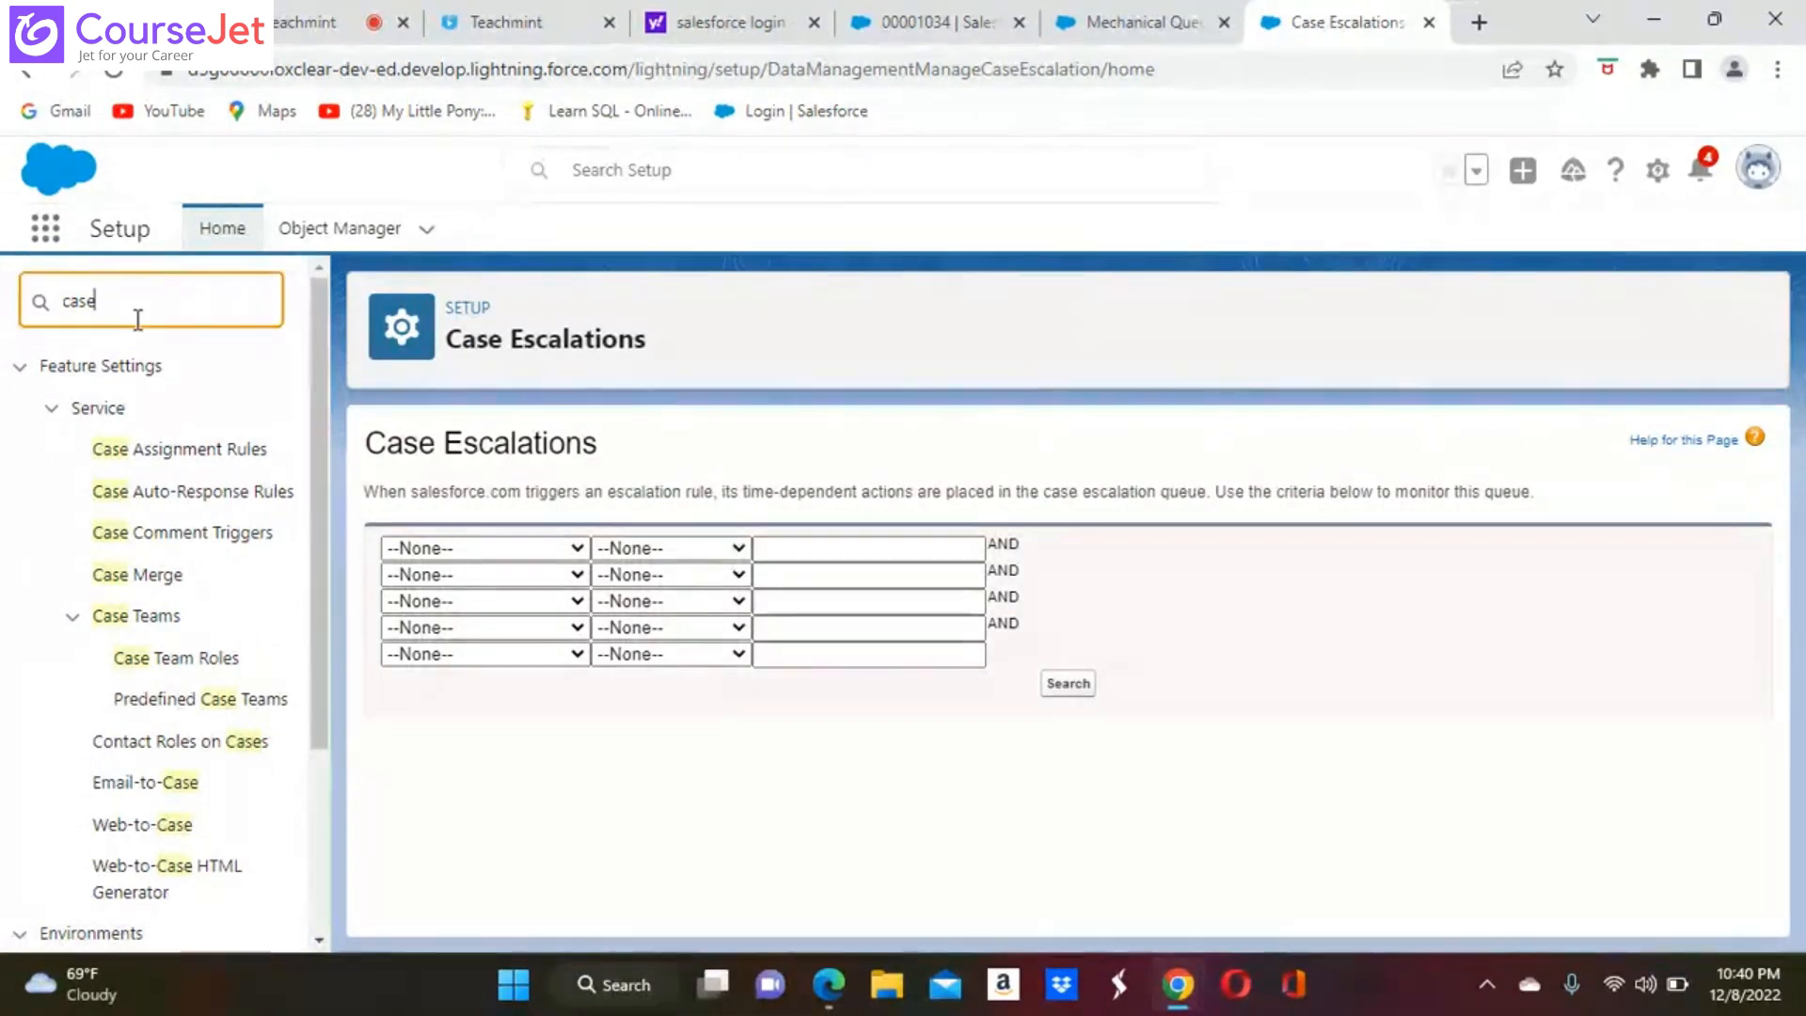
{"action": "key", "text": "BackSpace"}
{"action": "key", "text": "BackSpace"}
{"action": "key", "text": "BackSpace"}
{"action": "key", "text": "BackSpace"}
{"action": "type", "text": "es"}
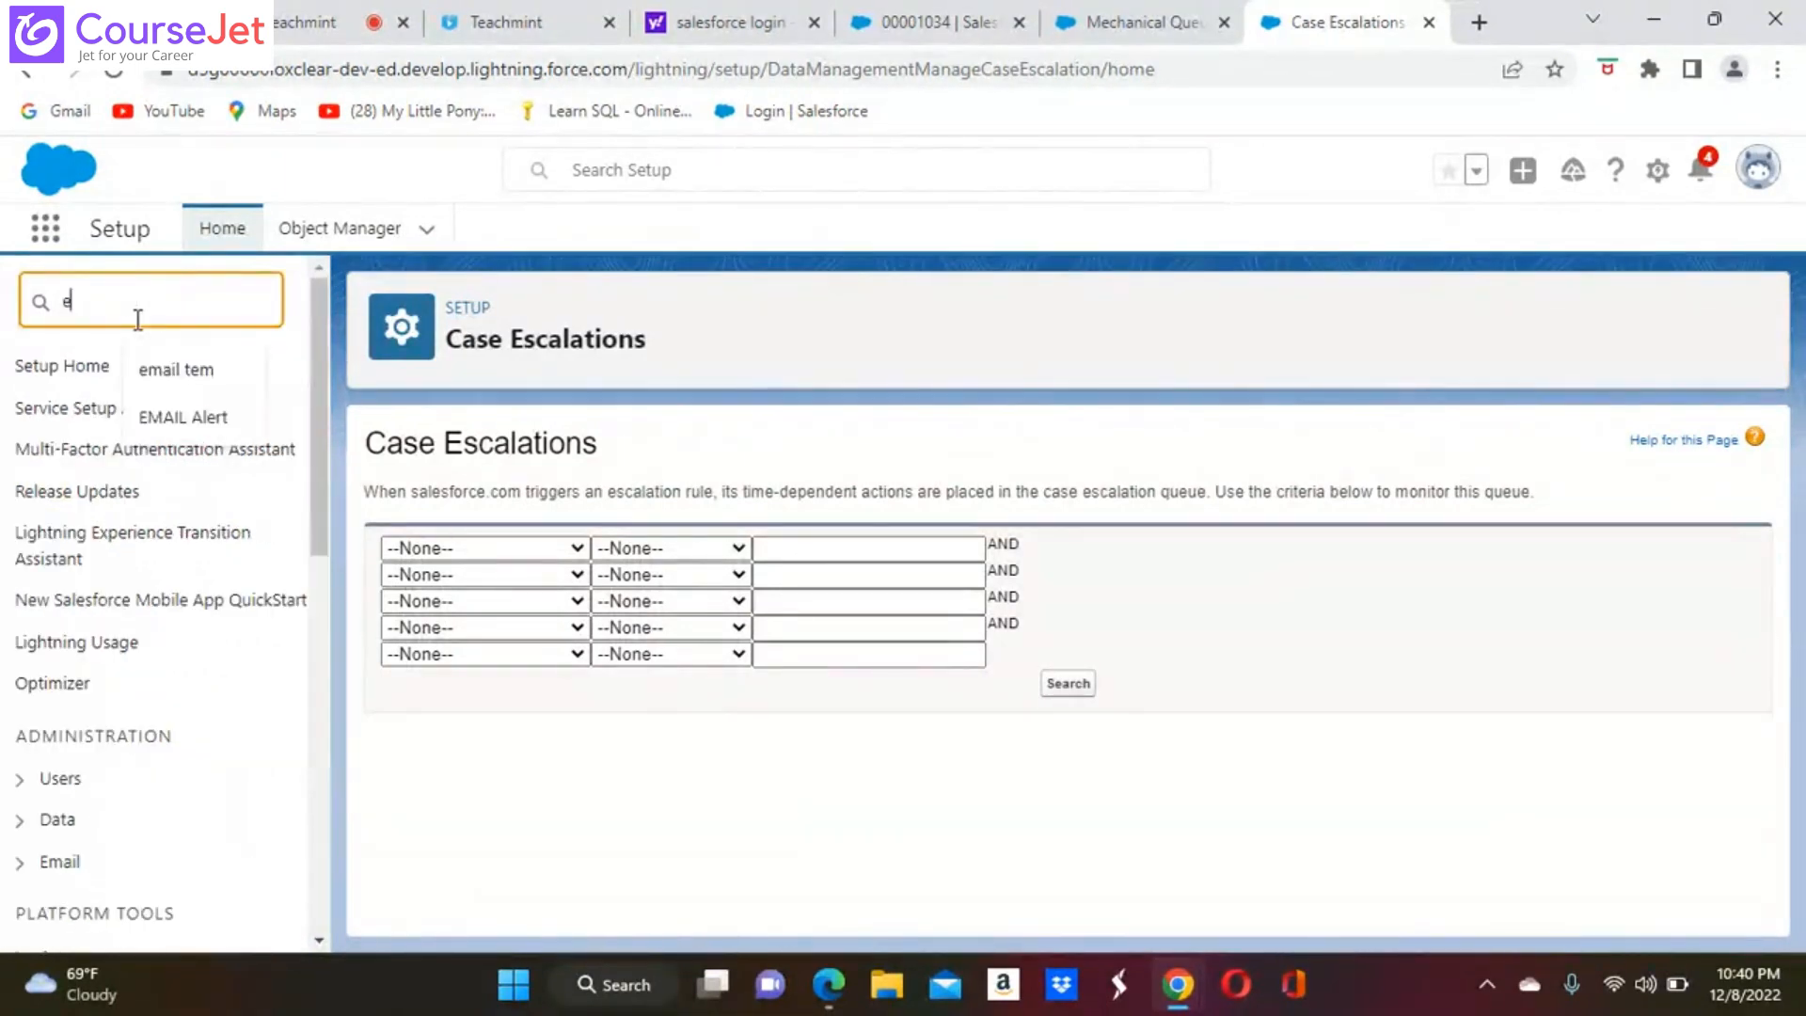
{"action": "type", "text": "ca"}
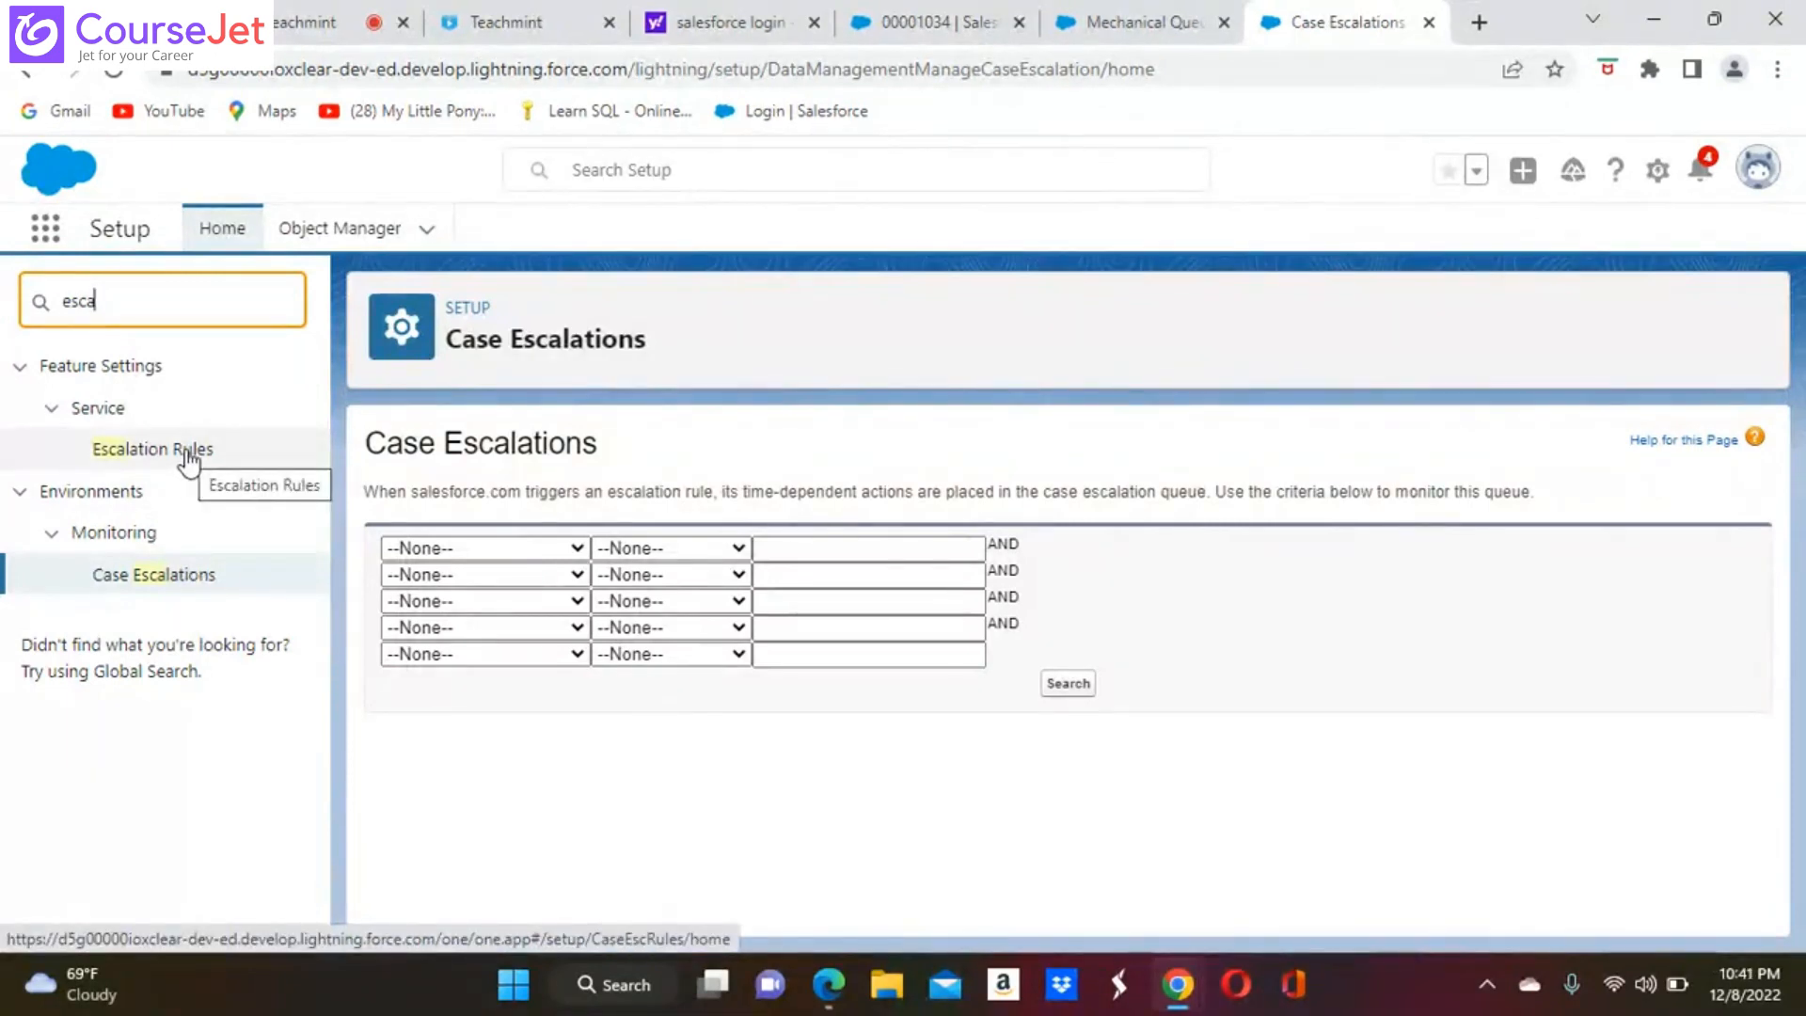
{"action": "left_click", "coordinate": [188, 456]}
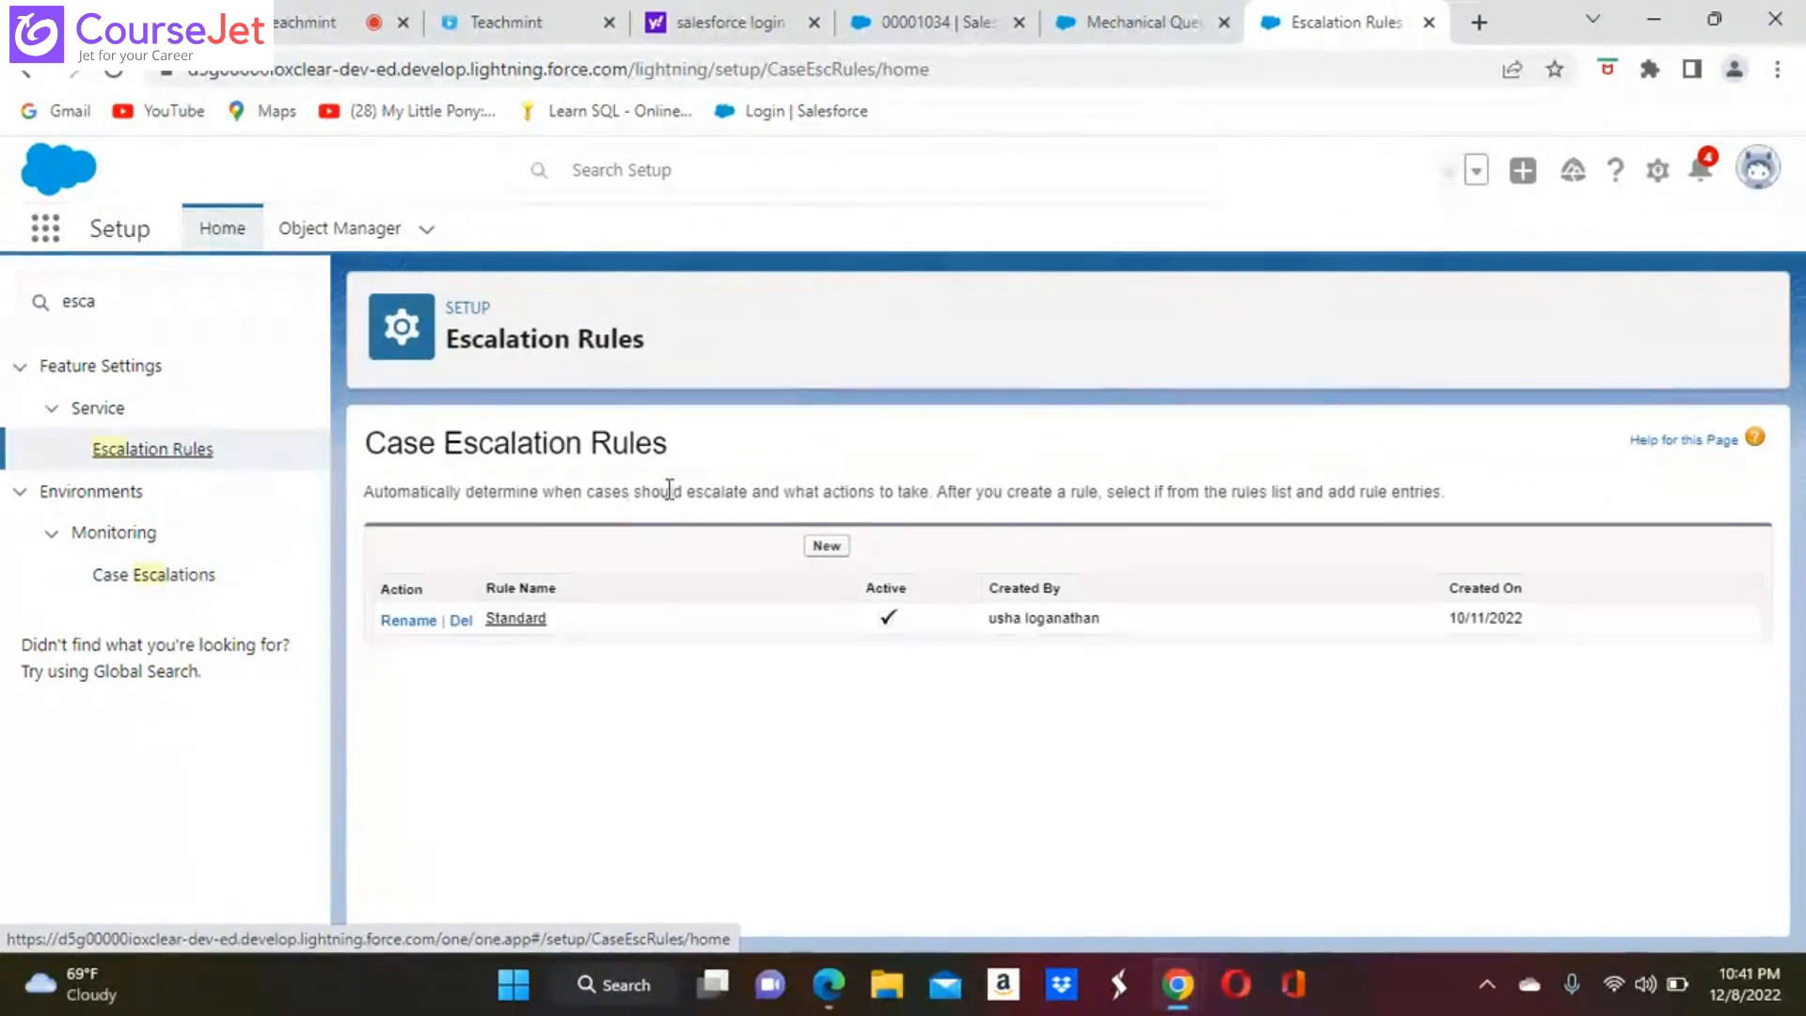
Create and save an active case escalation rule named Escalation Rule
{"action": "left_click", "coordinate": [827, 549]}
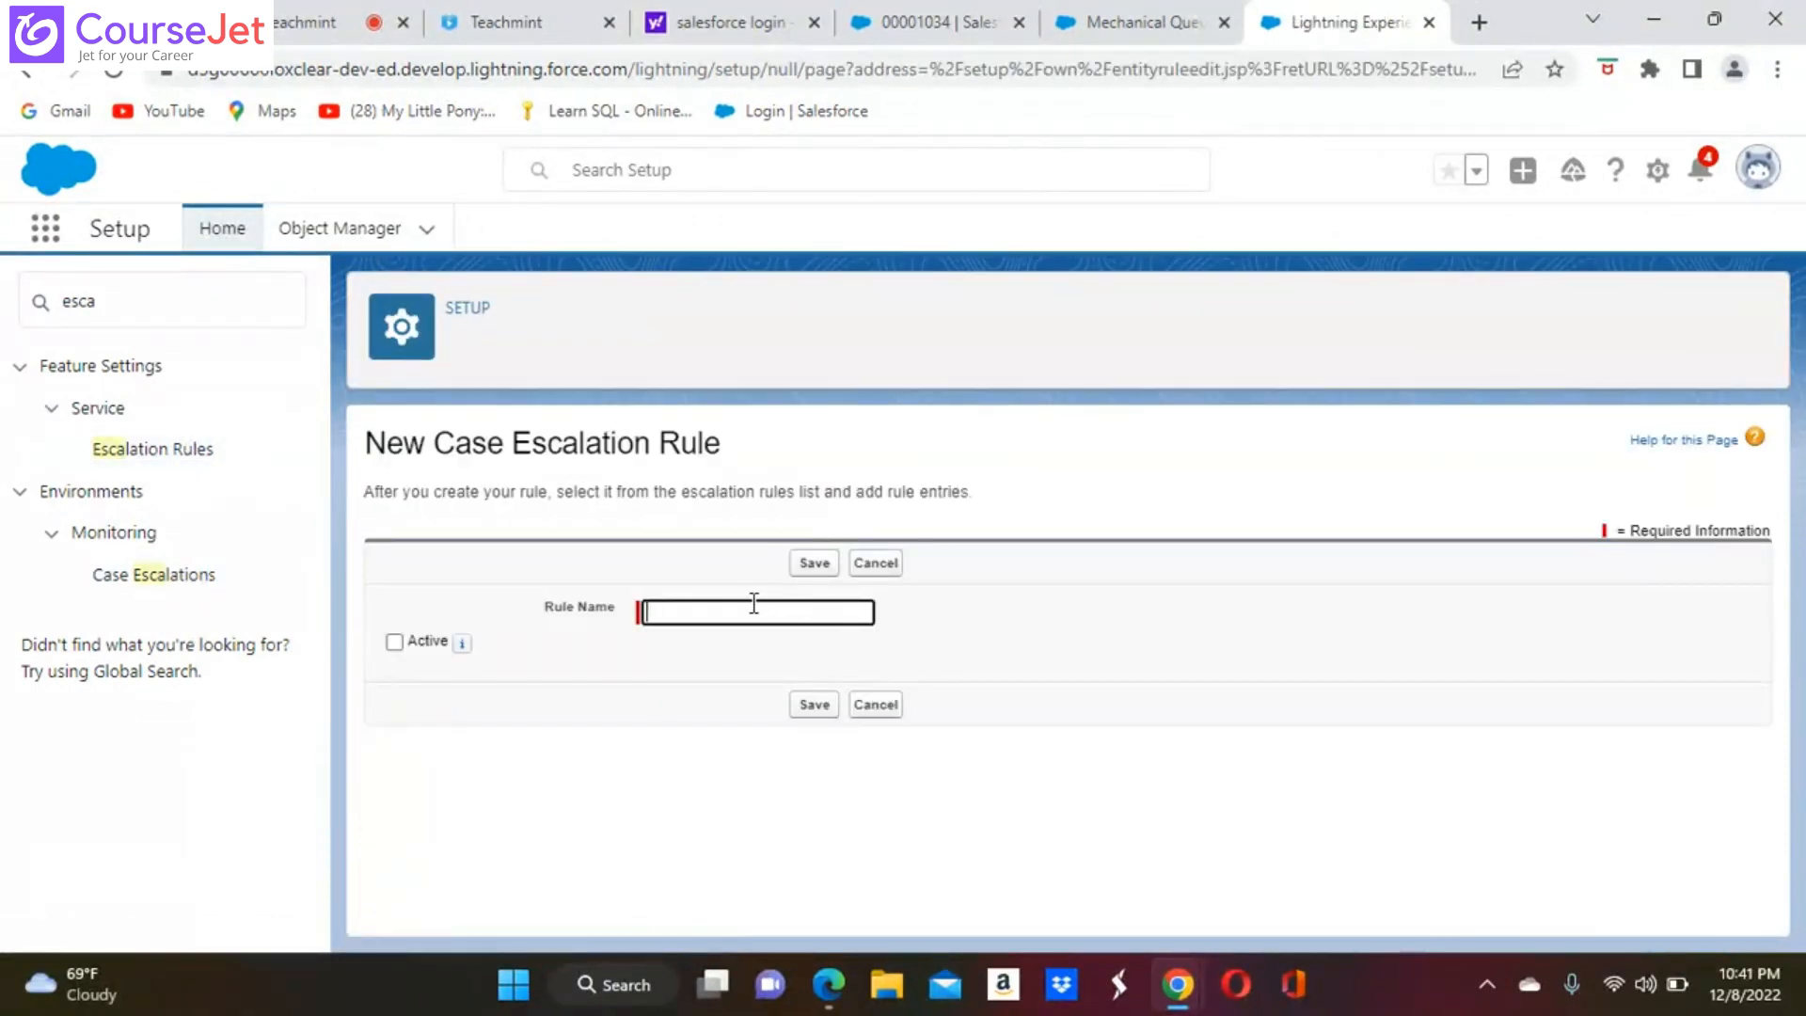
{"action": "left_click", "coordinate": [706, 612]}
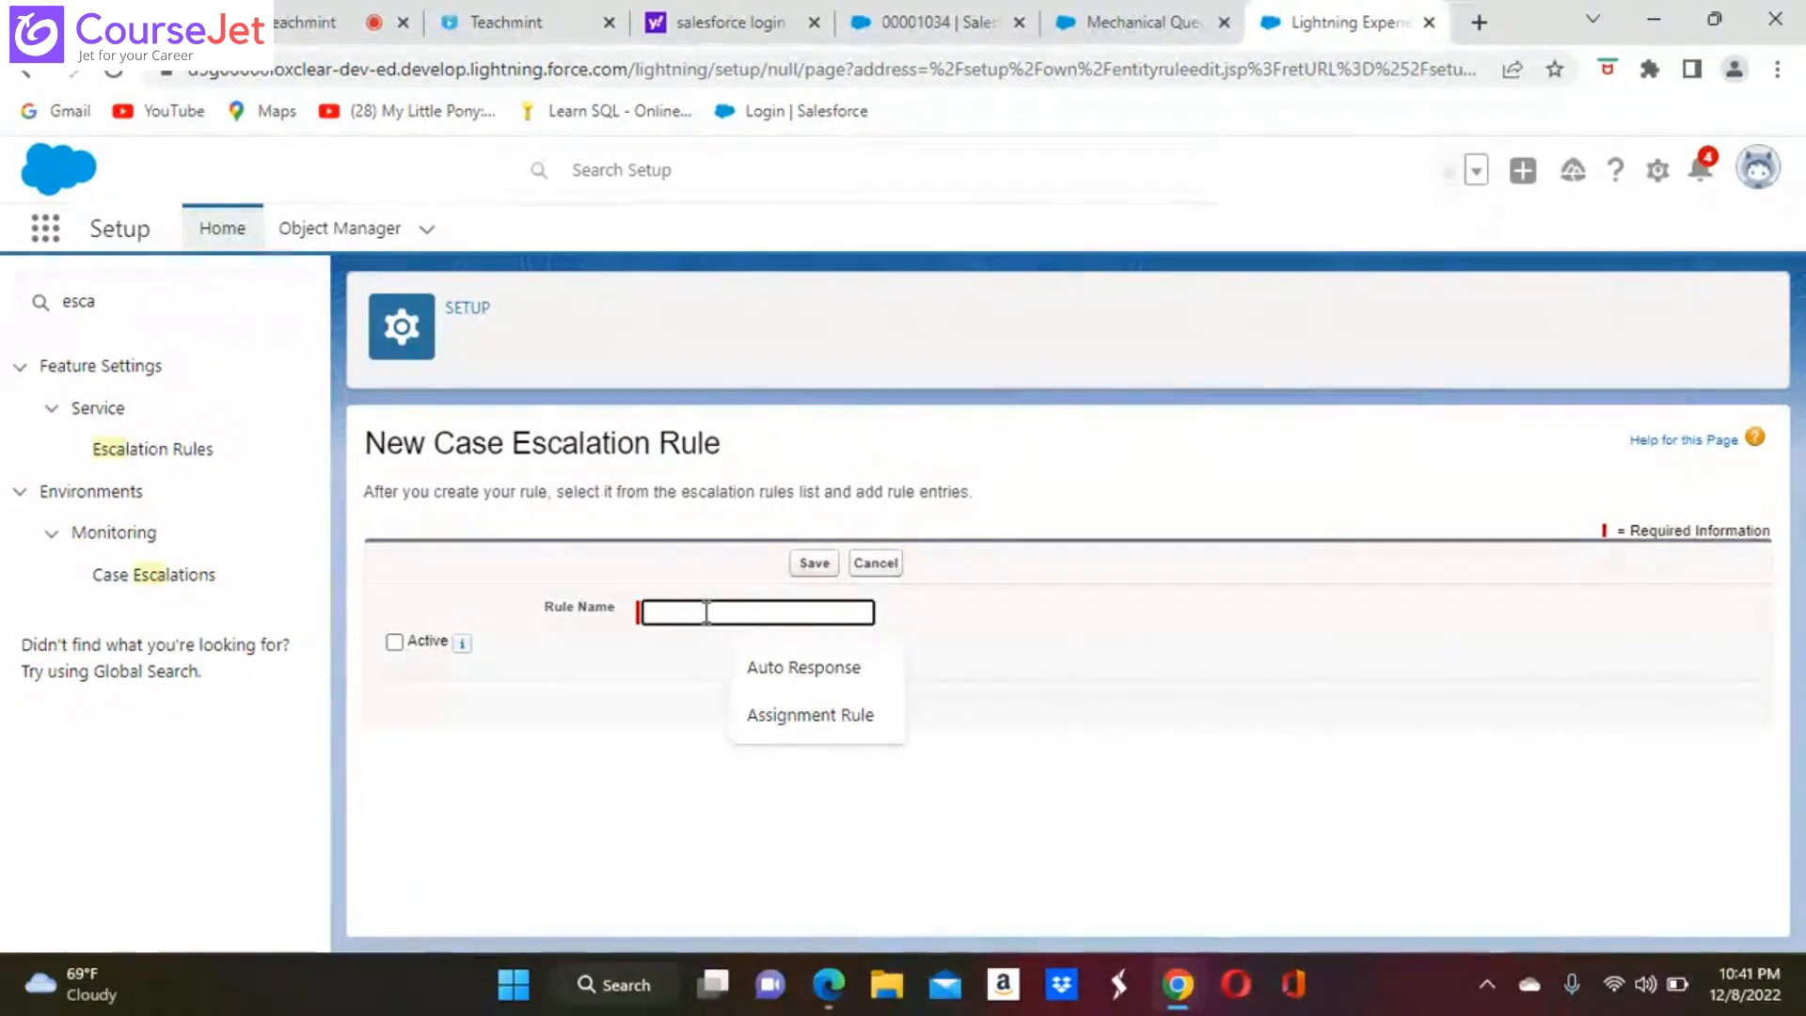
{"action": "type", "text": "E"}
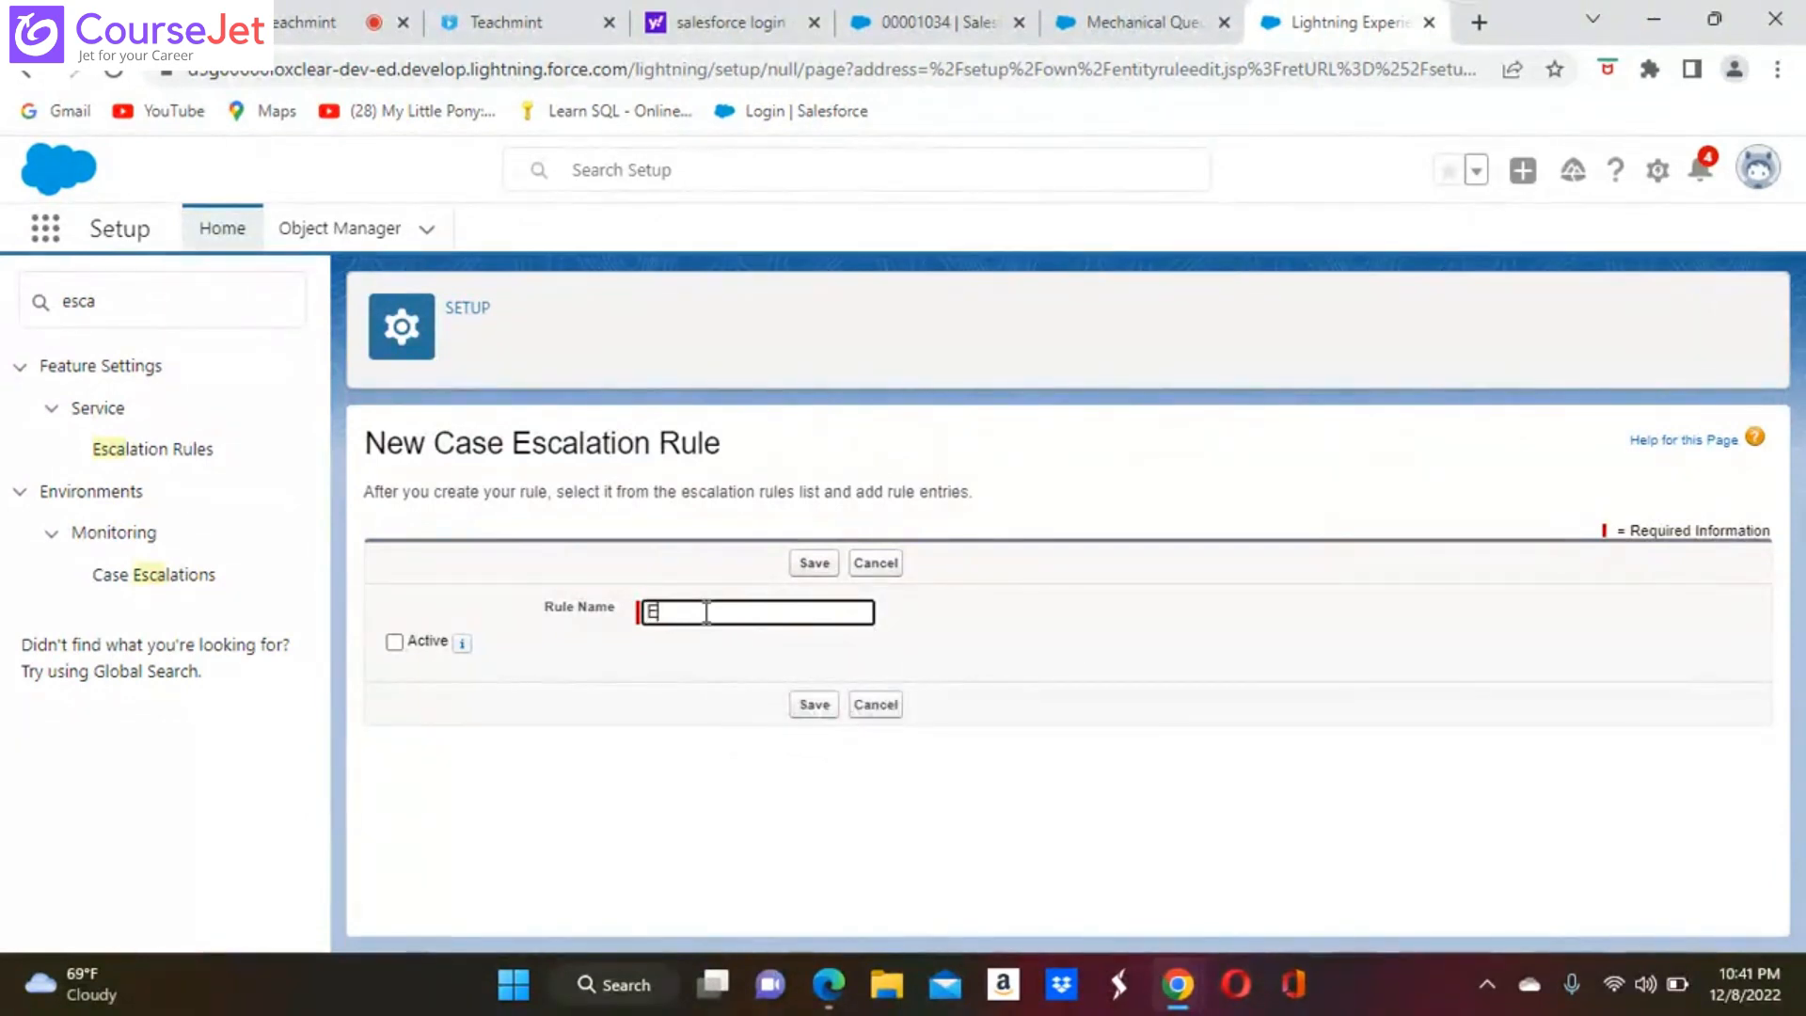
{"action": "type", "text": "scalat"}
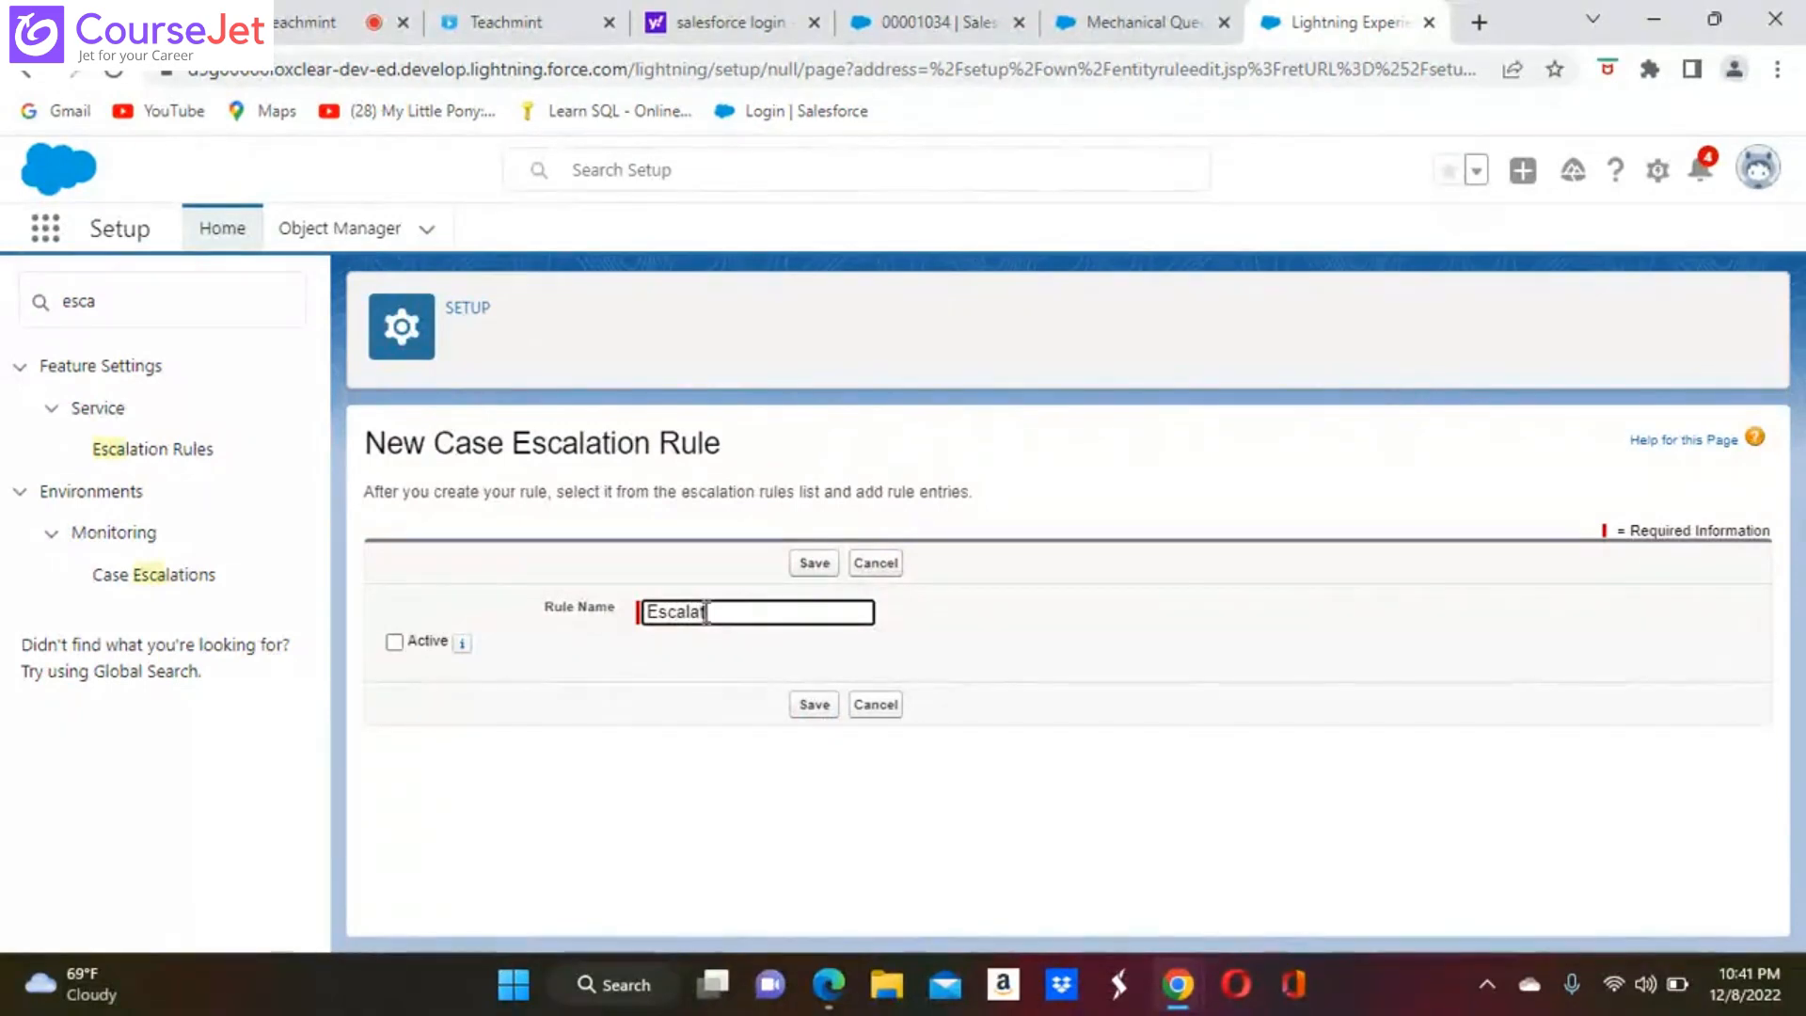
{"action": "type", "text": "ion Rule"}
{"action": "left_click", "coordinate": [394, 642]}
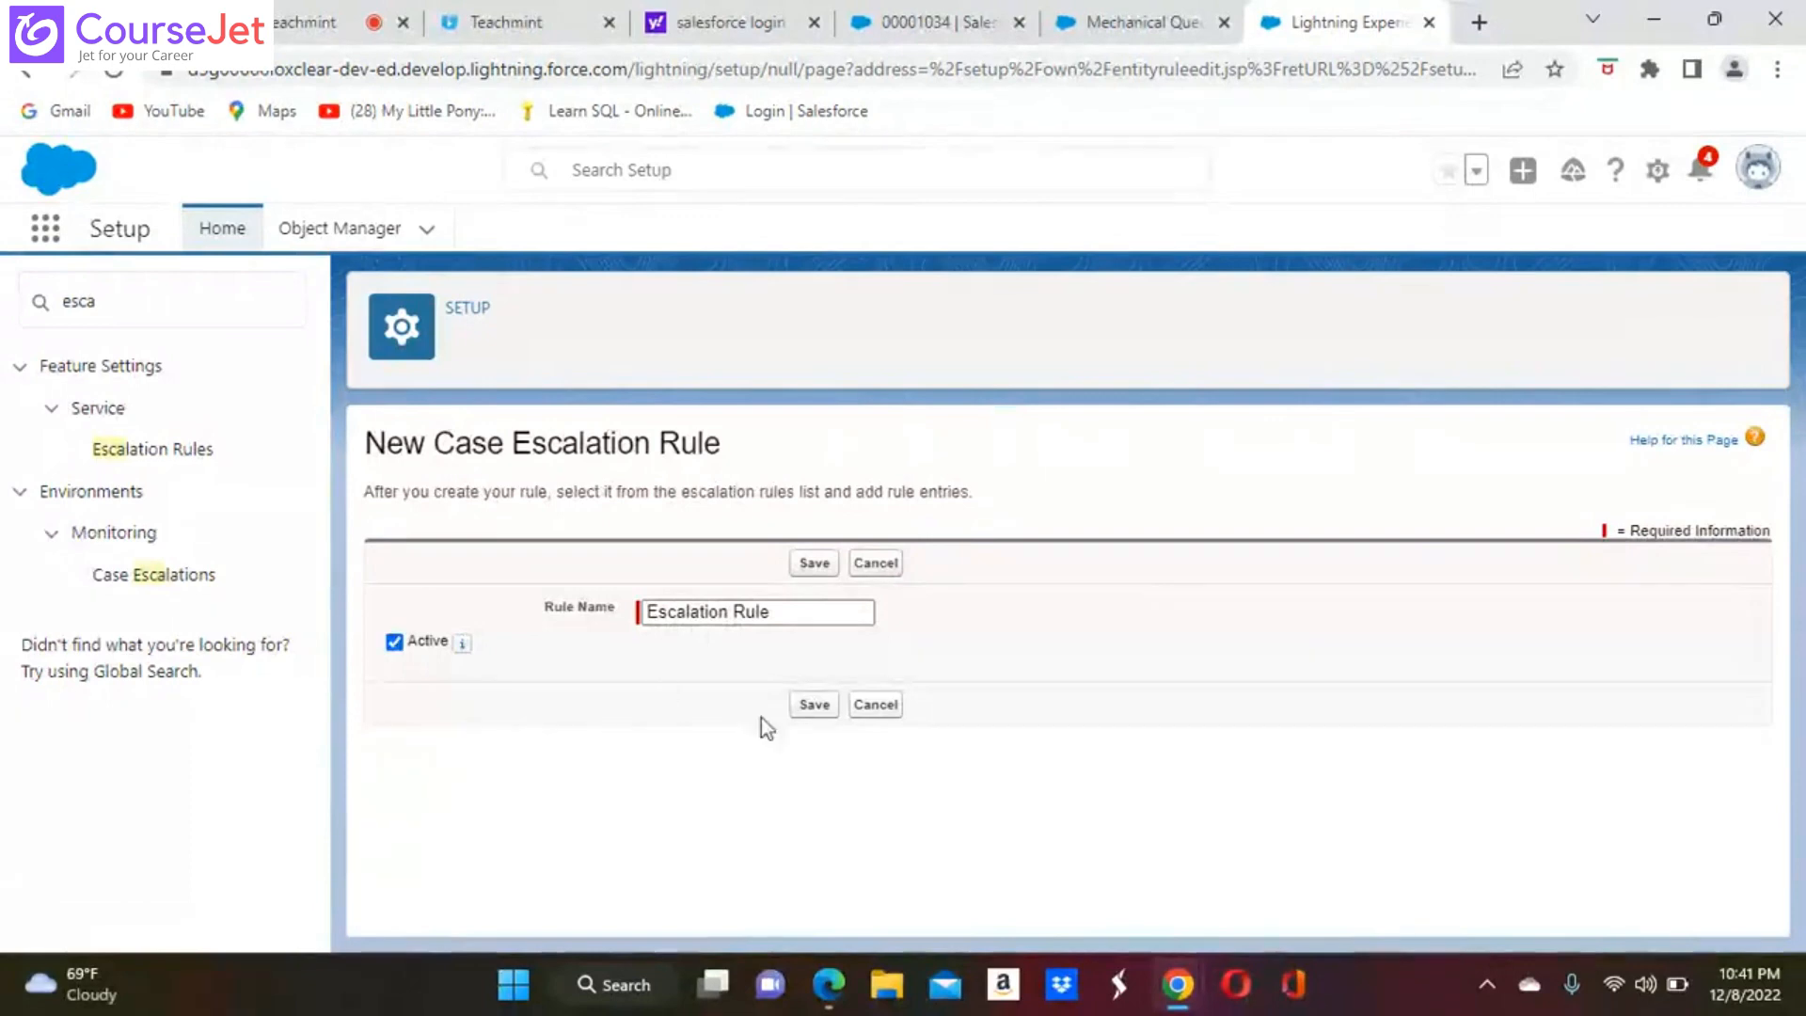
{"action": "left_click", "coordinate": [814, 706]}
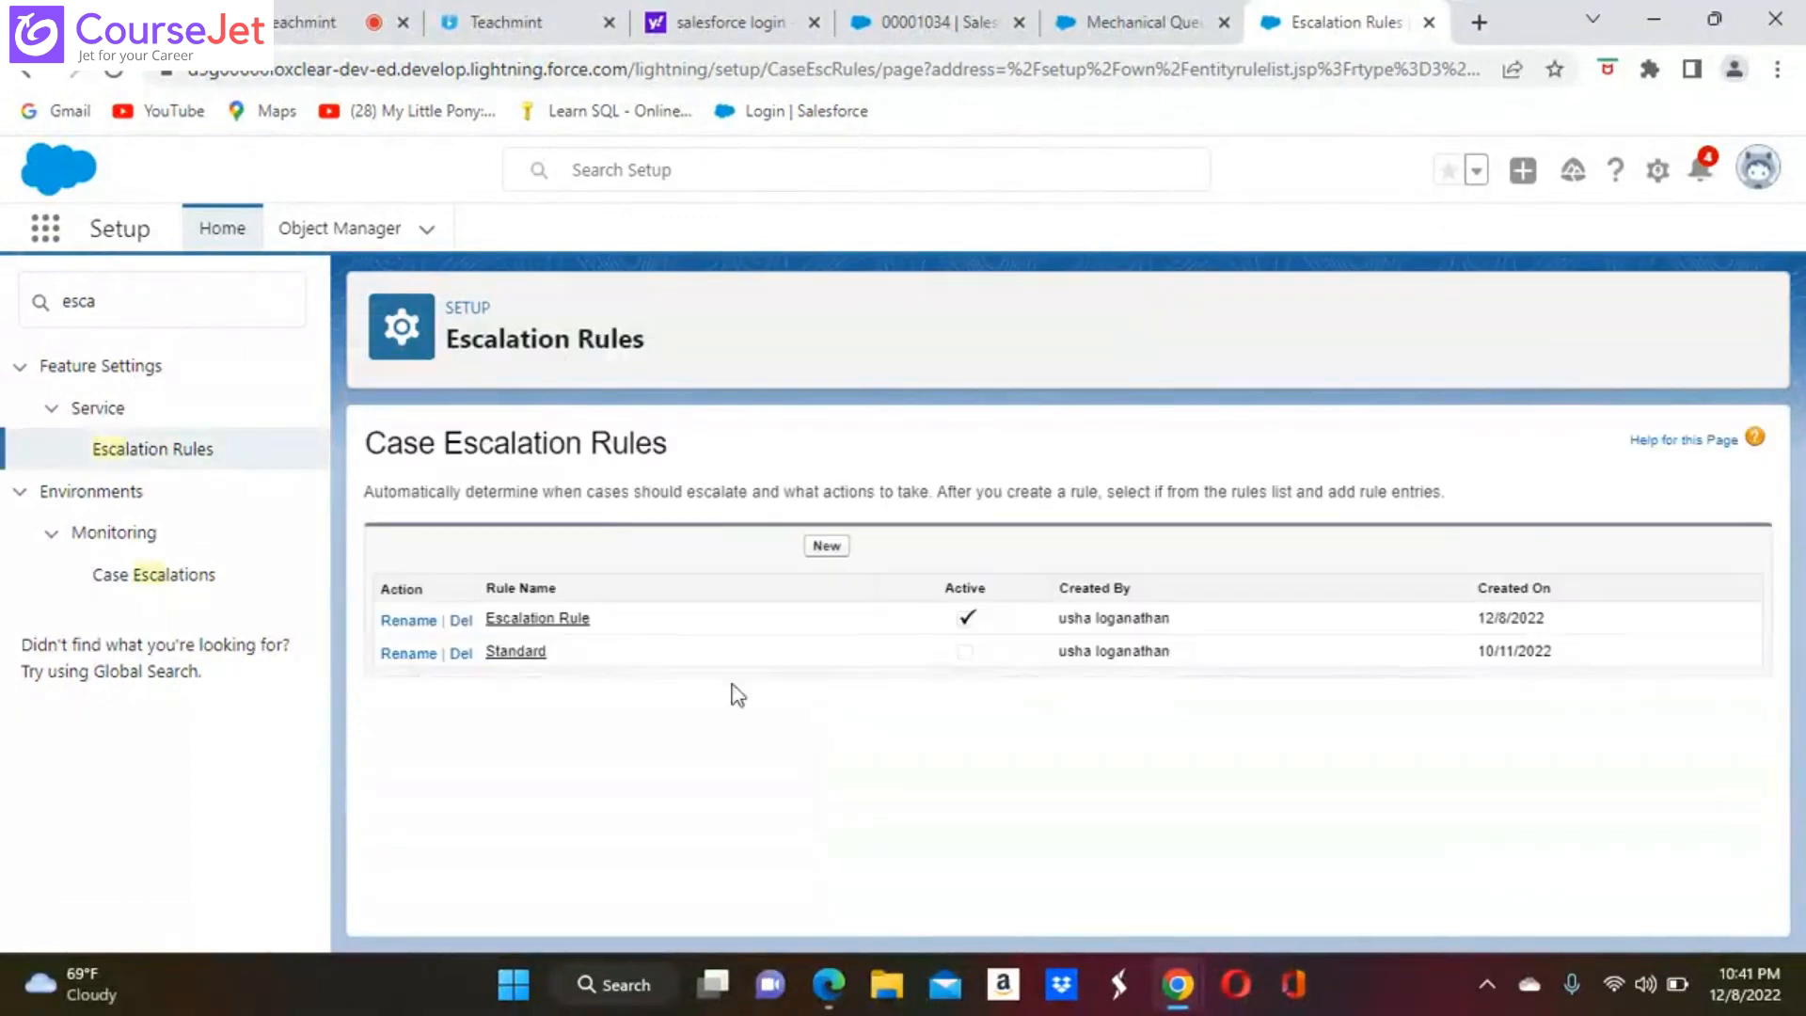
Start a new rule entry in Escalation Rule and set its sort order to 1
{"action": "left_click", "coordinate": [529, 617]}
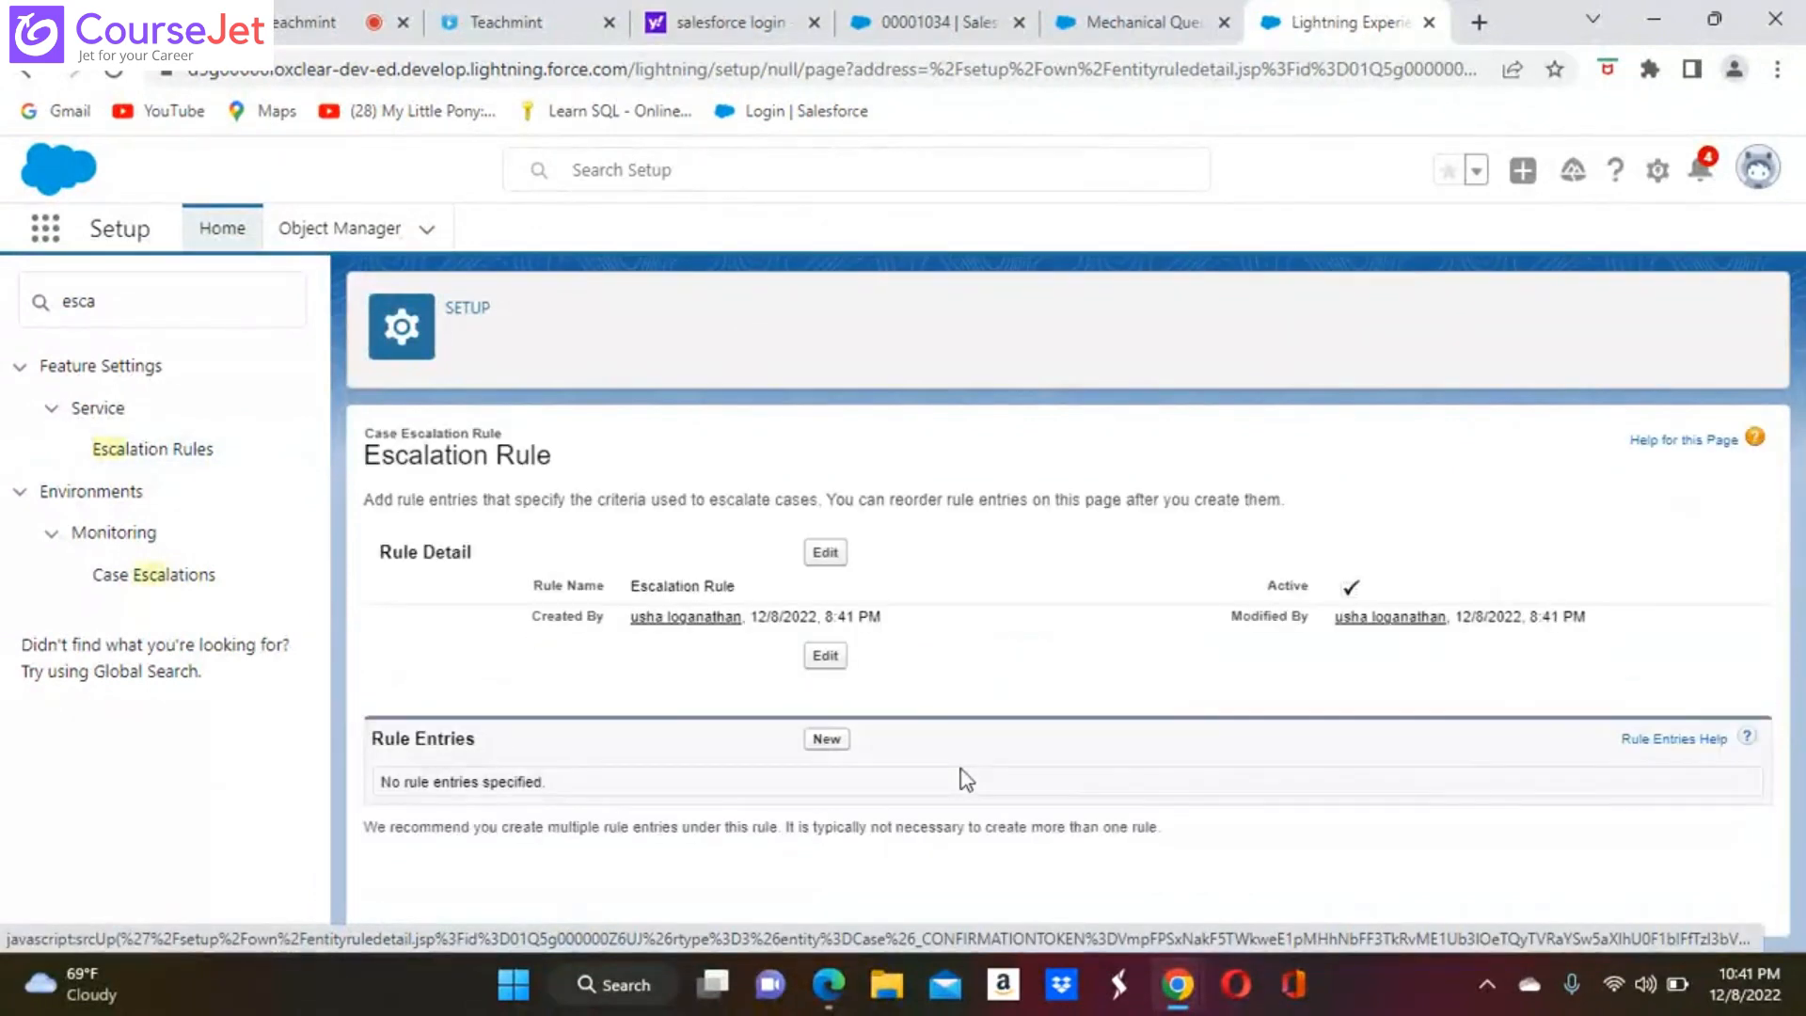
{"action": "left_click", "coordinate": [826, 741]}
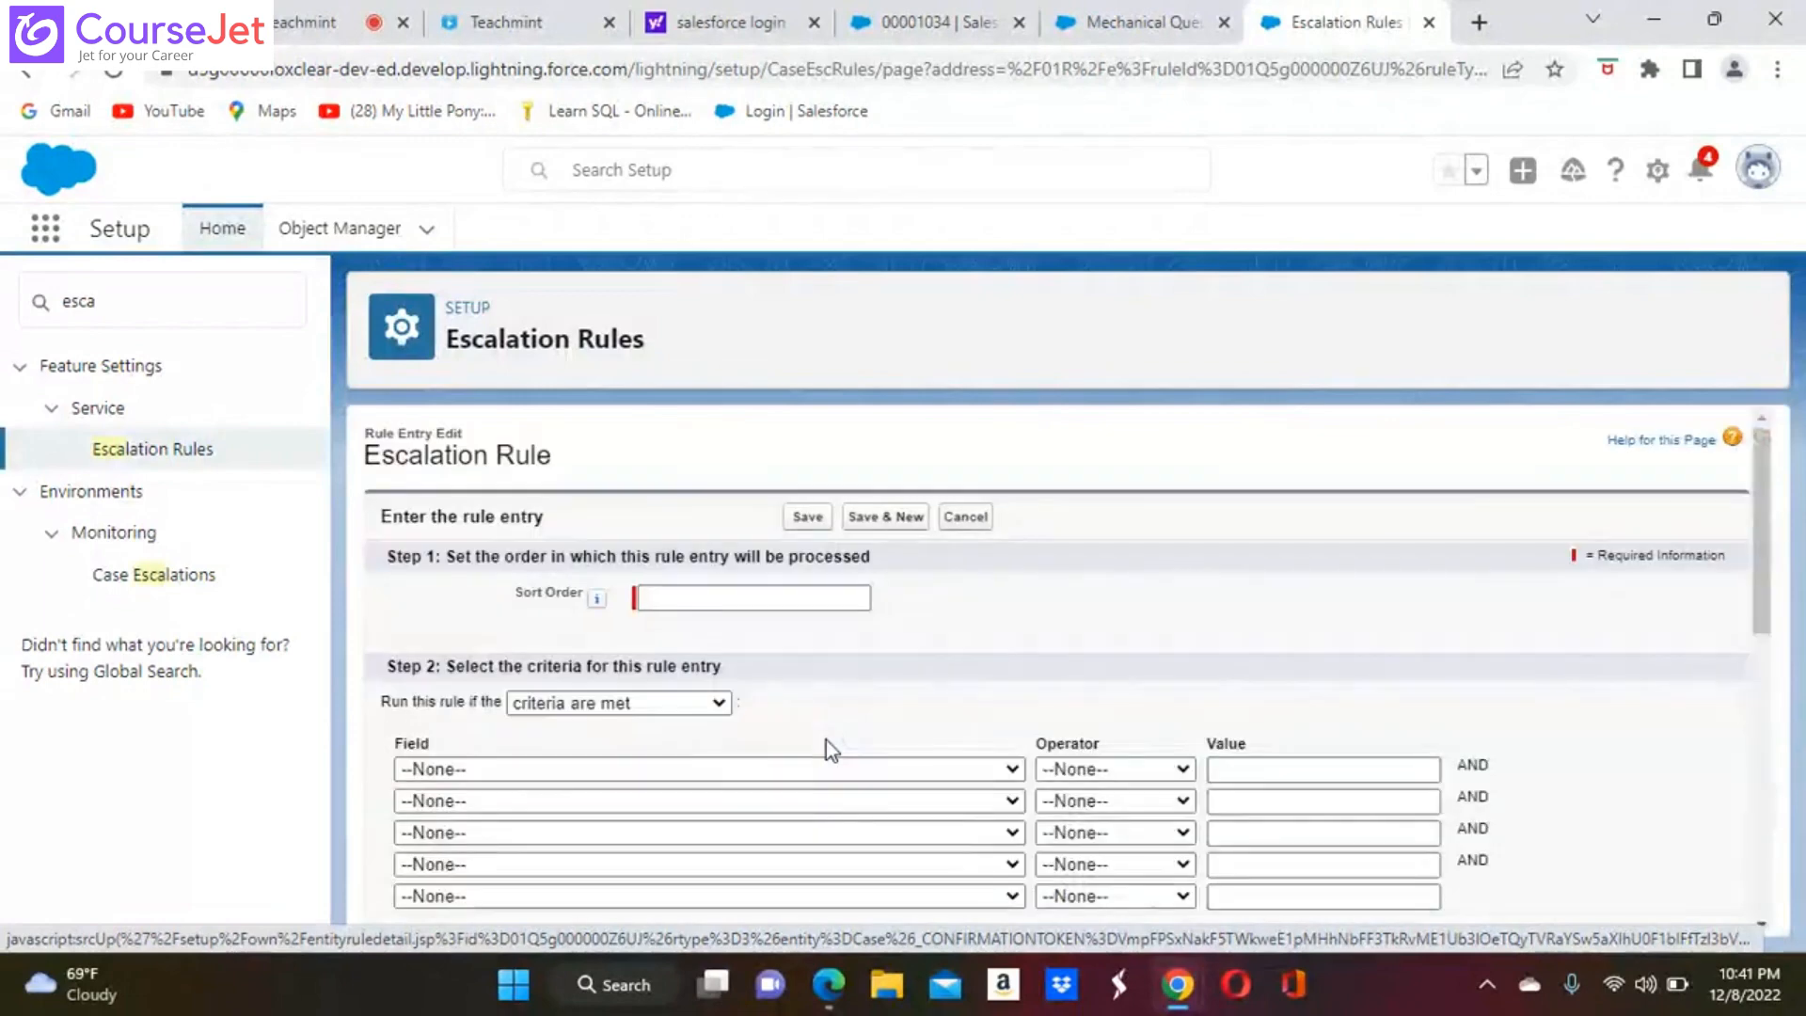
{"action": "left_click", "coordinate": [724, 604]}
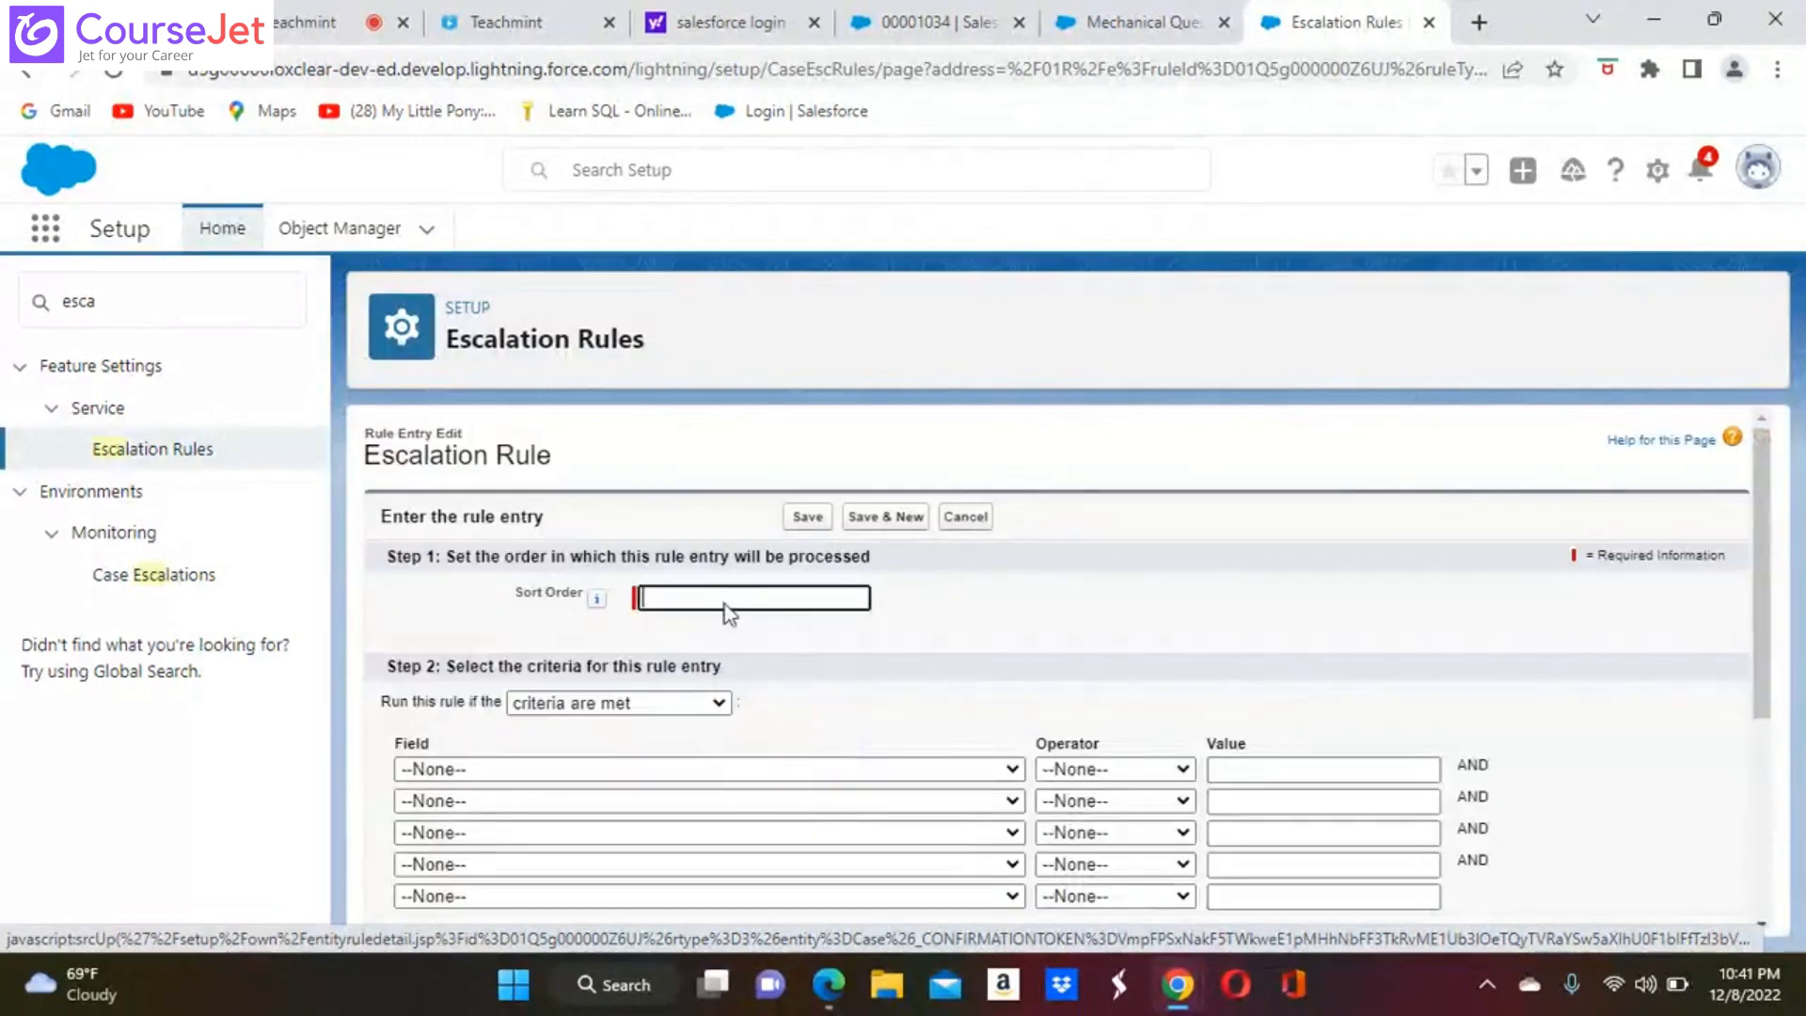
{"action": "left_click", "coordinate": [690, 597]}
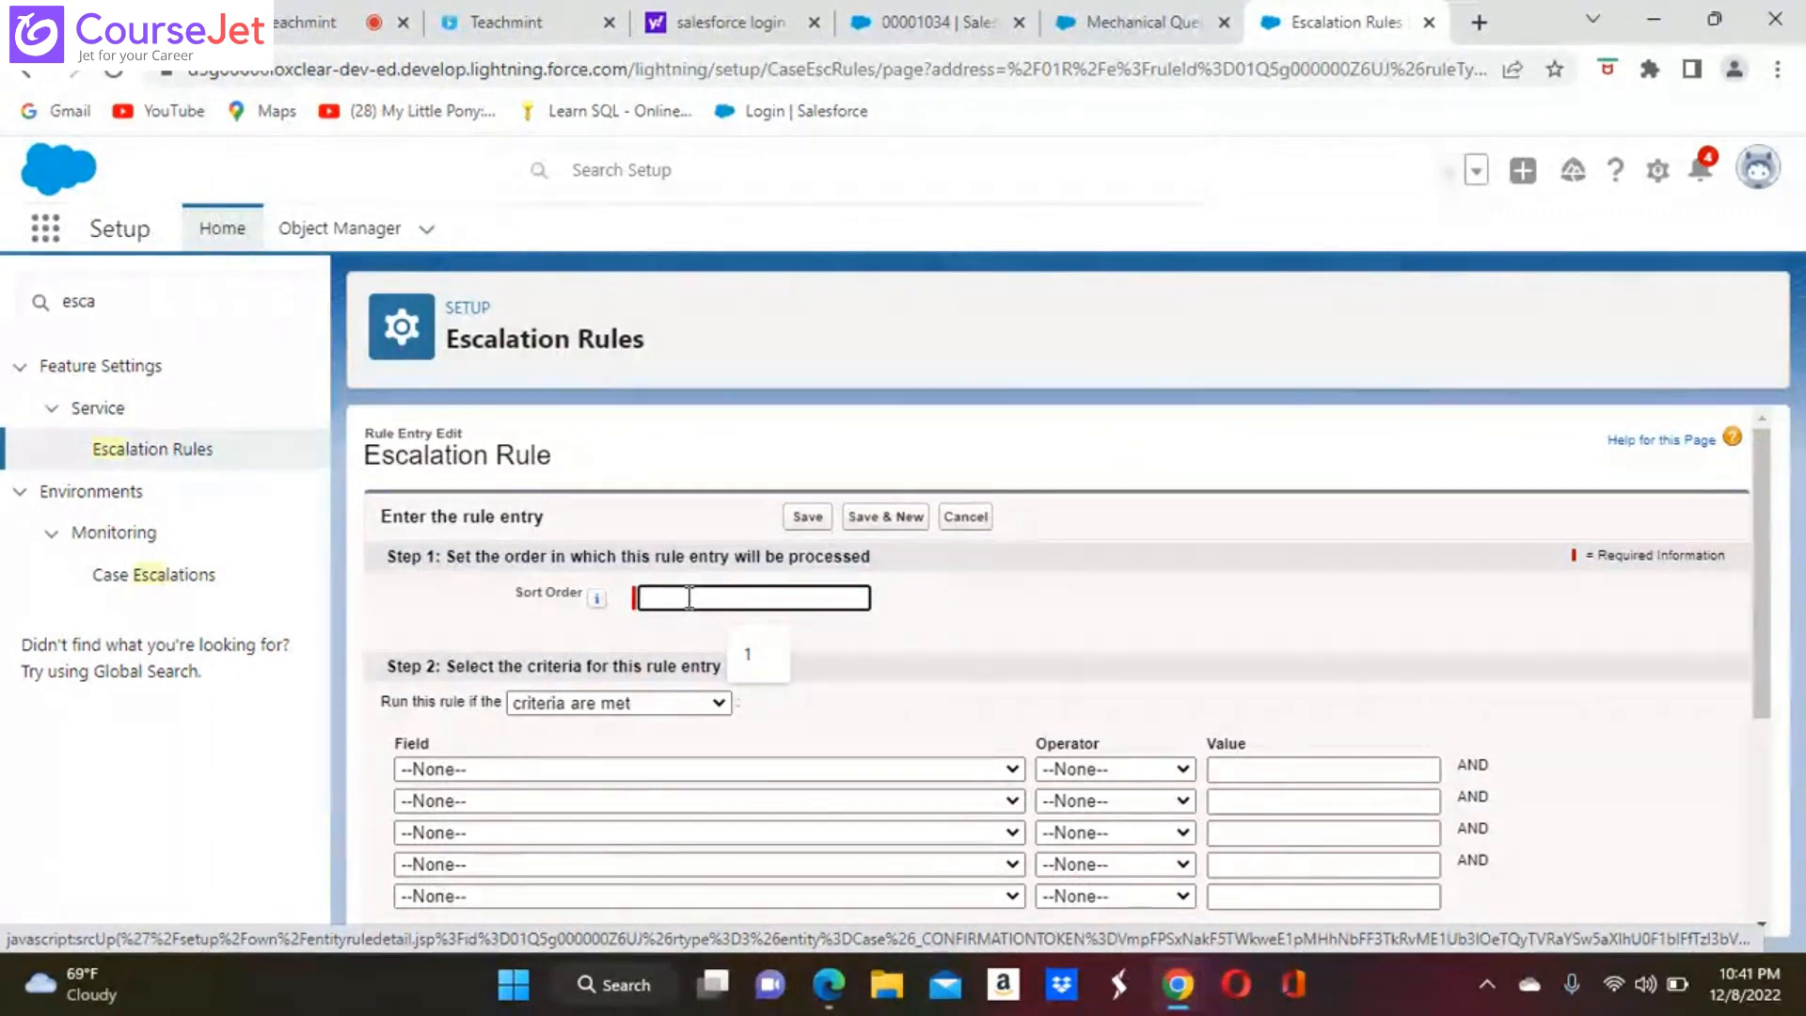
{"action": "type", "text": "1"}
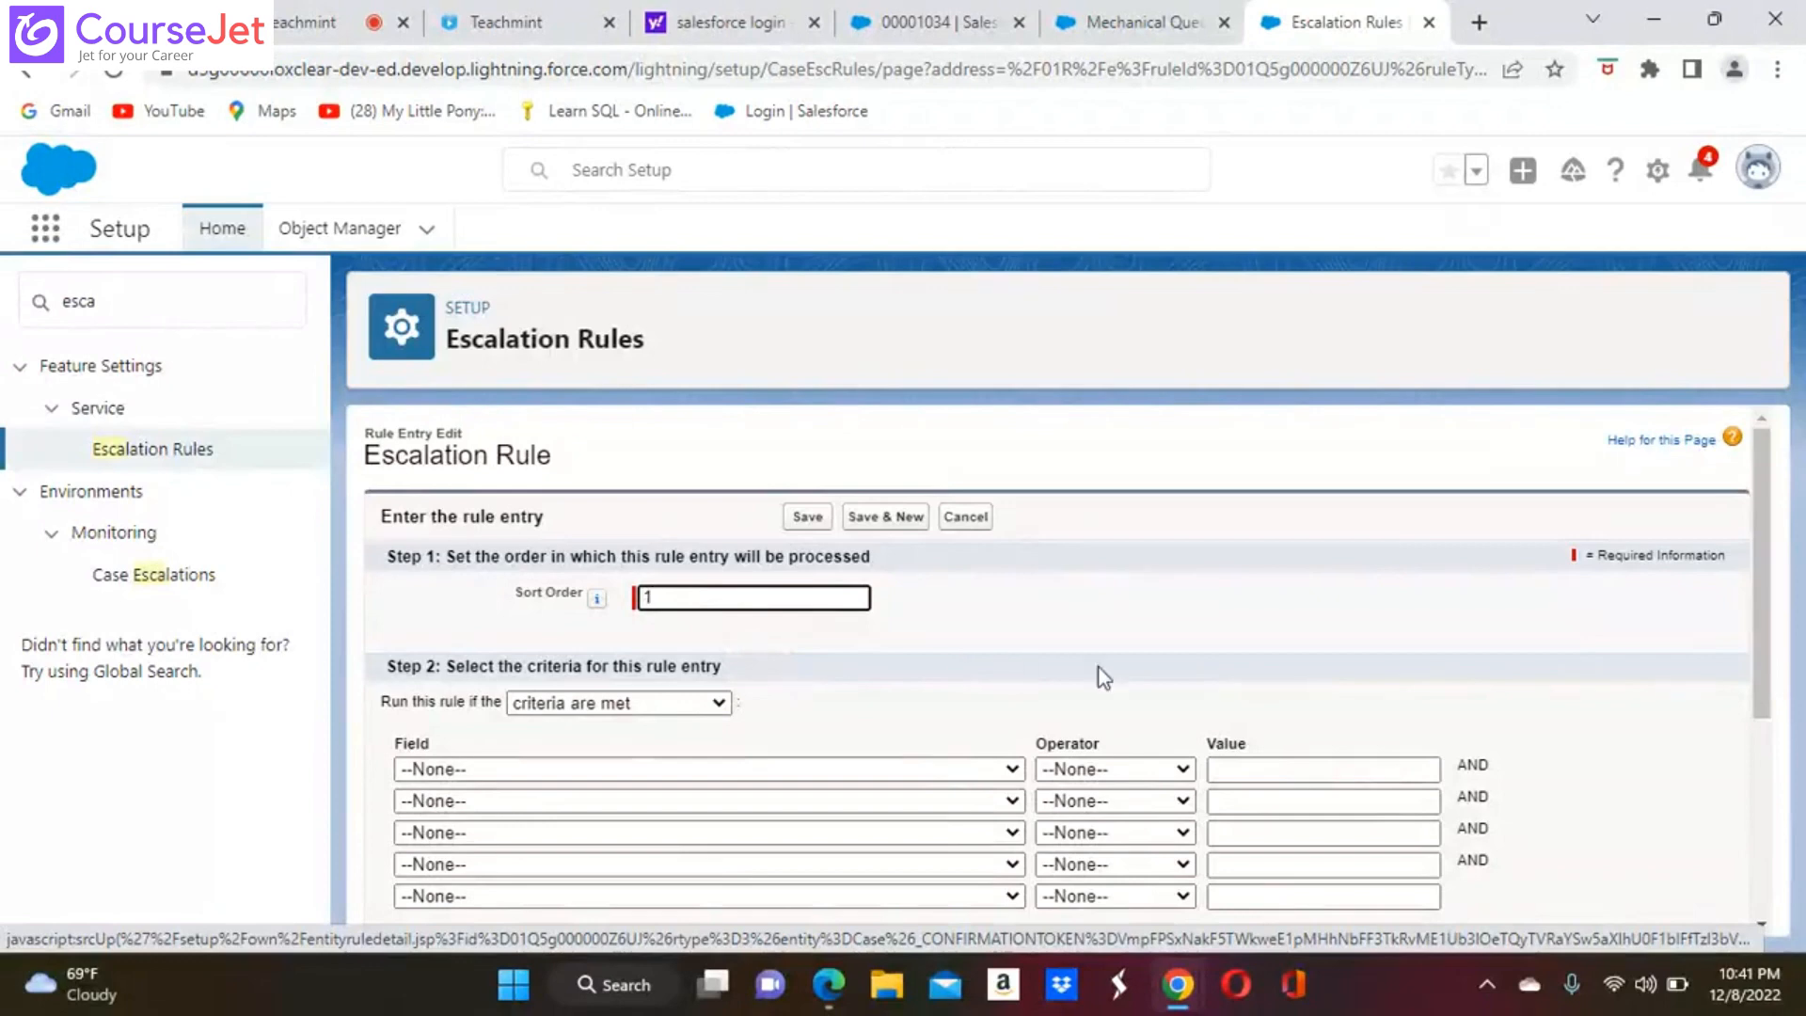
Examine the rule entry's available criteria fields and its business hours and escalation time options
{"action": "left_click", "coordinate": [1011, 770]}
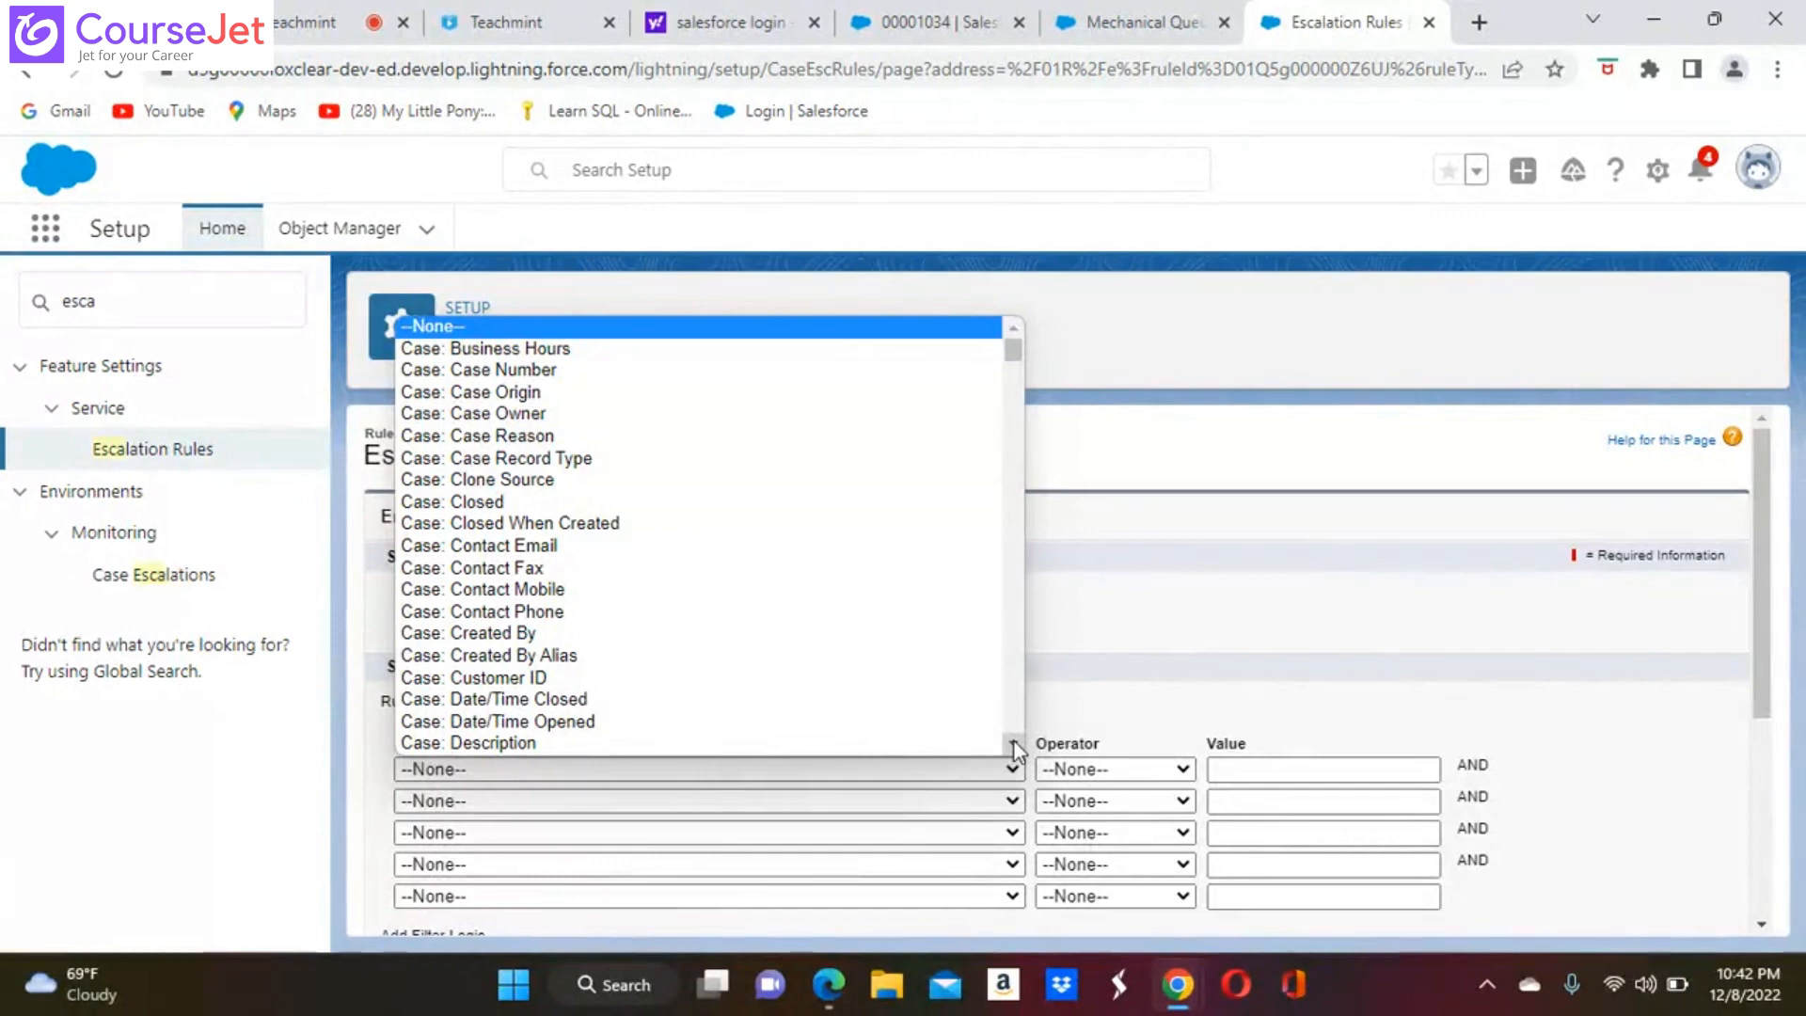
{"action": "left_click", "coordinate": [1106, 694]}
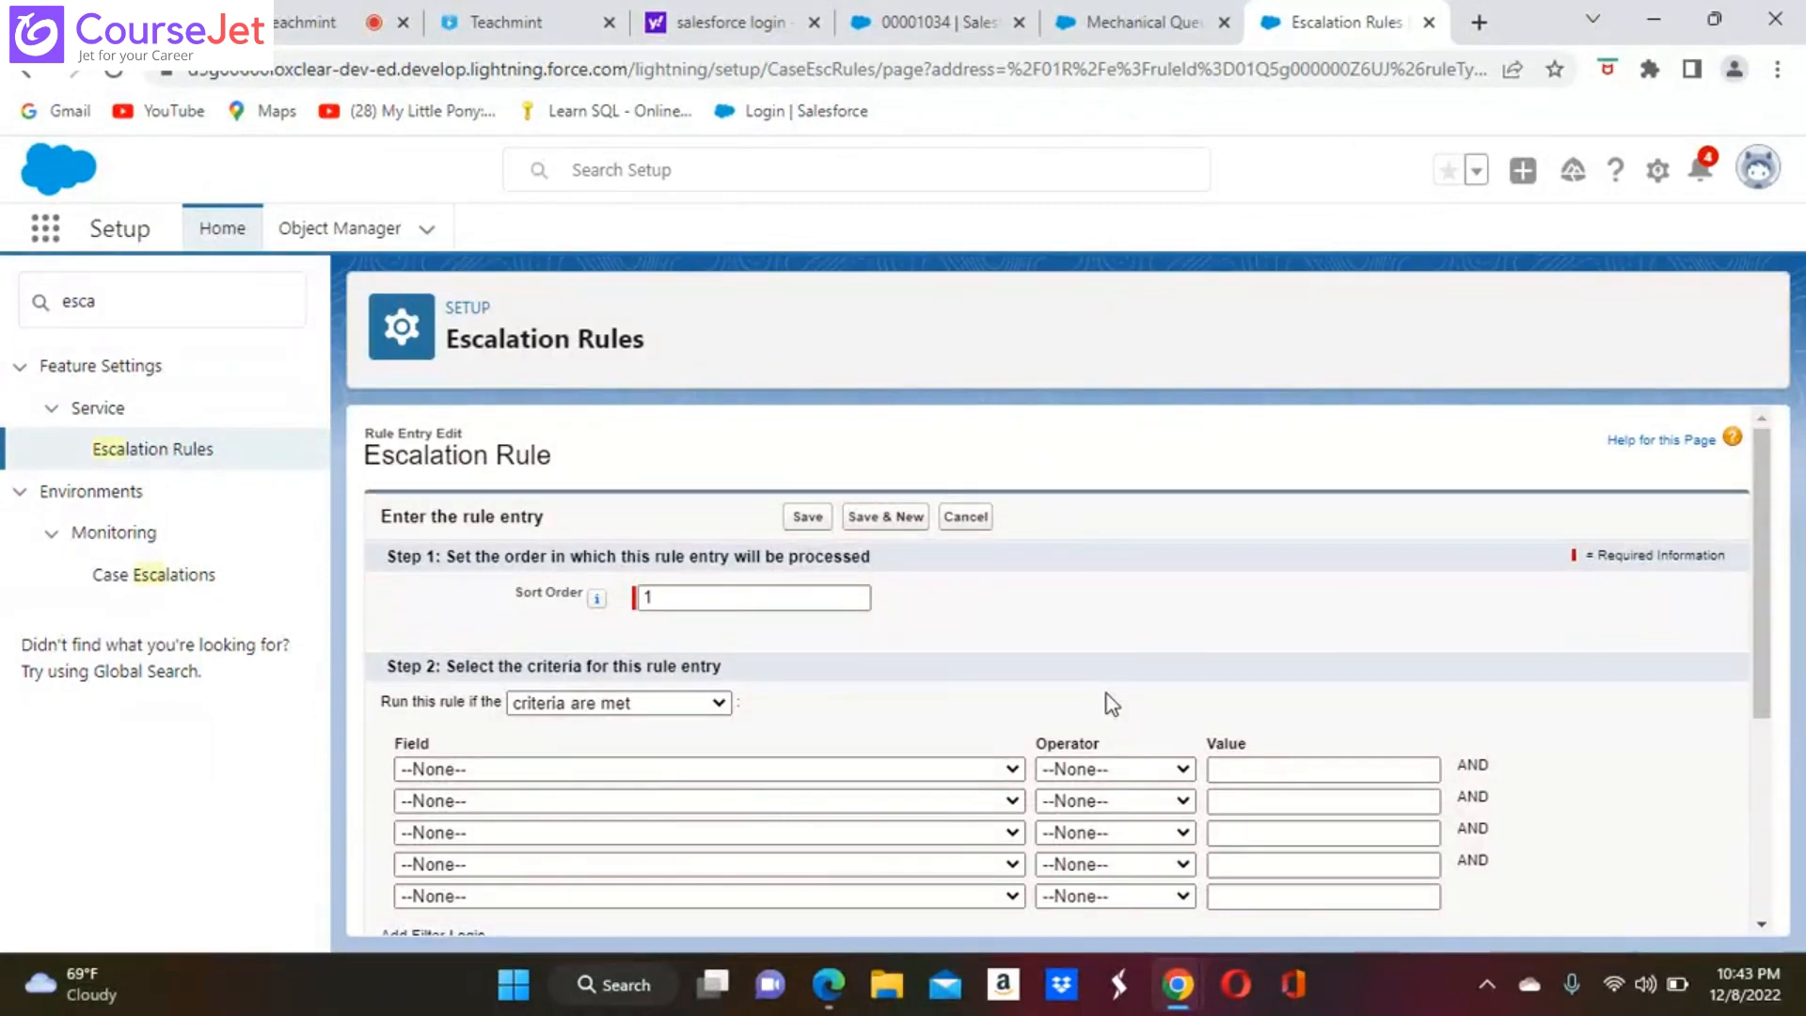
{"action": "scroll", "coordinate": [1107, 701], "scroll_direction": "down", "scroll_amount": 1}
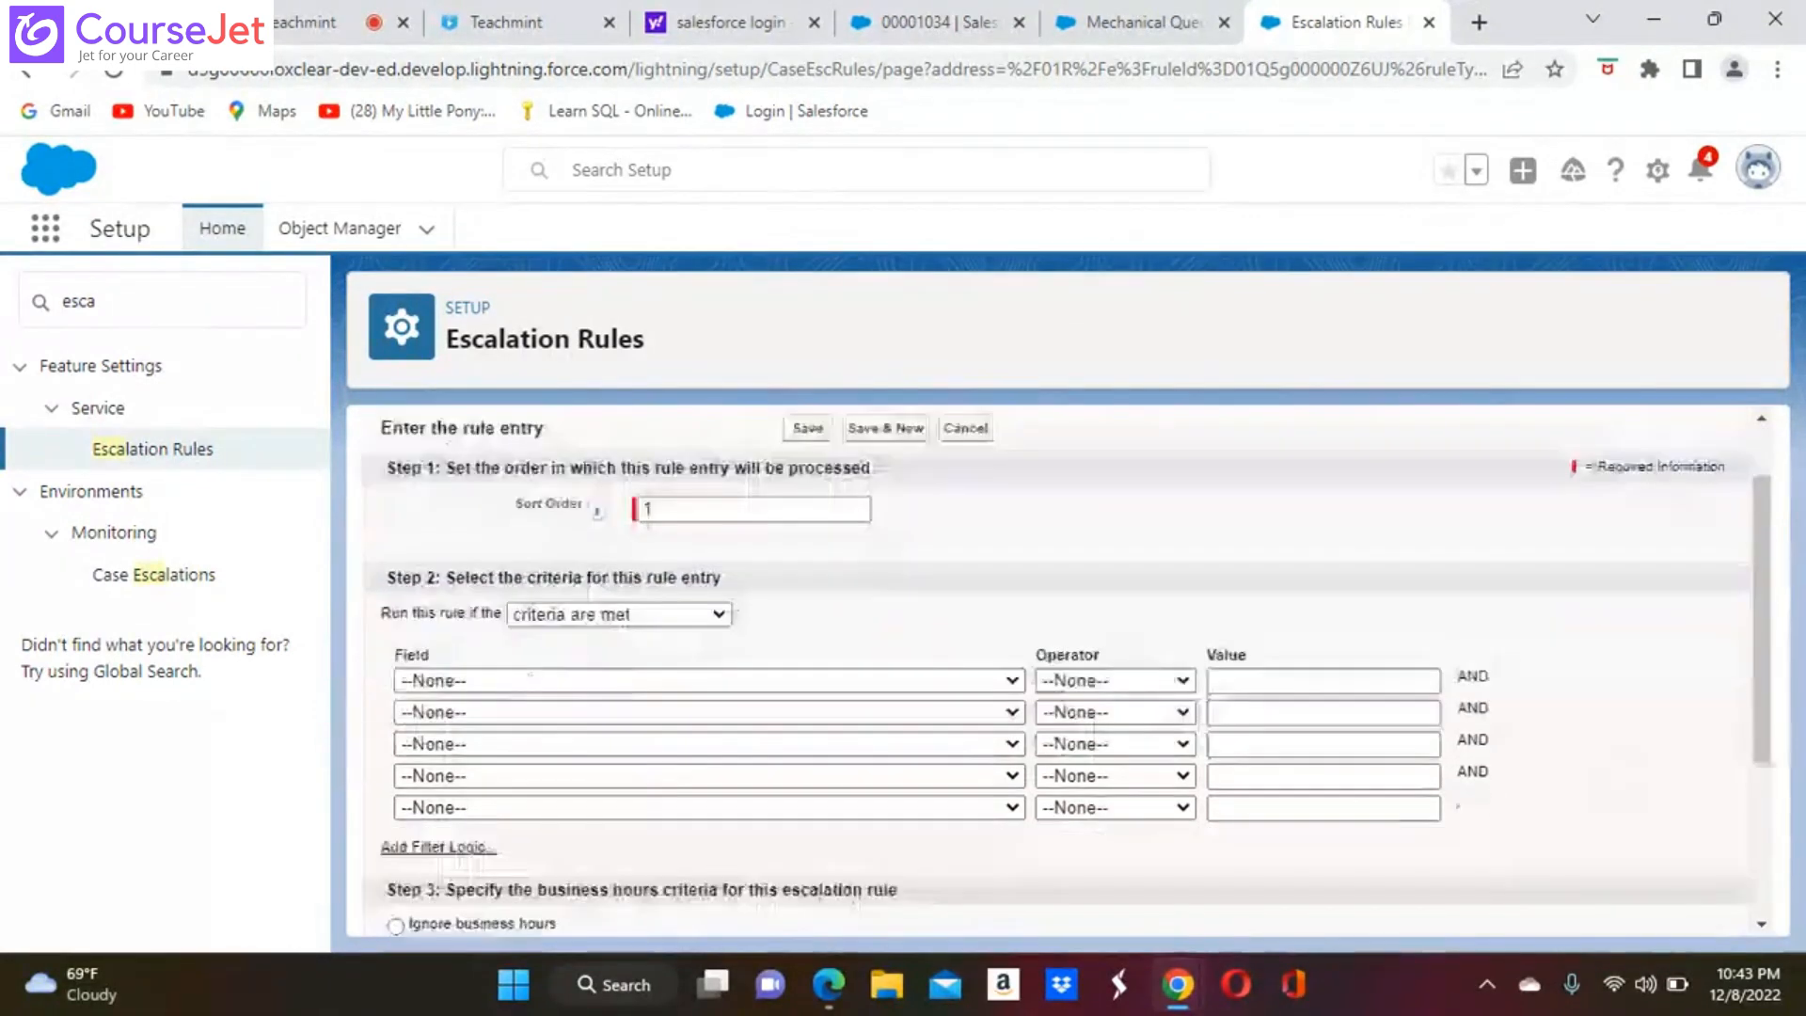
{"action": "scroll", "coordinate": [1058, 672], "scroll_direction": "down", "scroll_amount": 3}
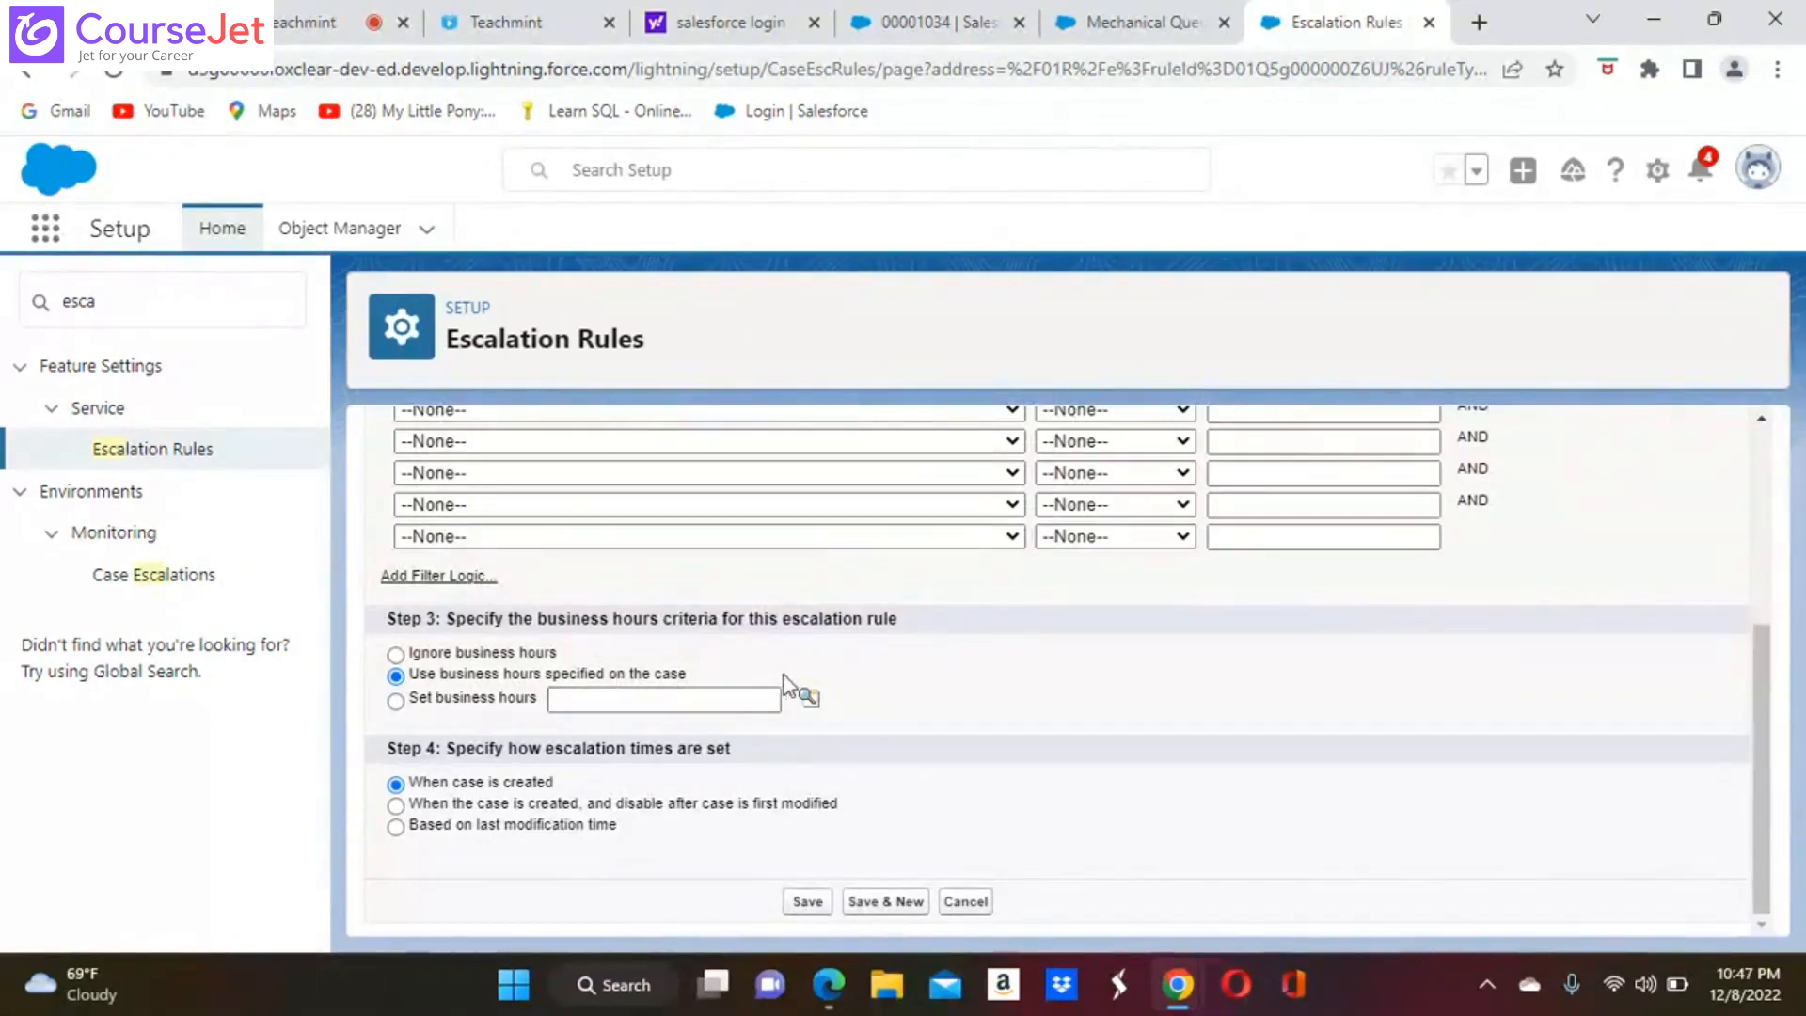
Save the rule entry with business hours ignored and start a new escalation action for it
{"action": "left_click", "coordinate": [395, 653]}
{"action": "left_click", "coordinate": [807, 903]}
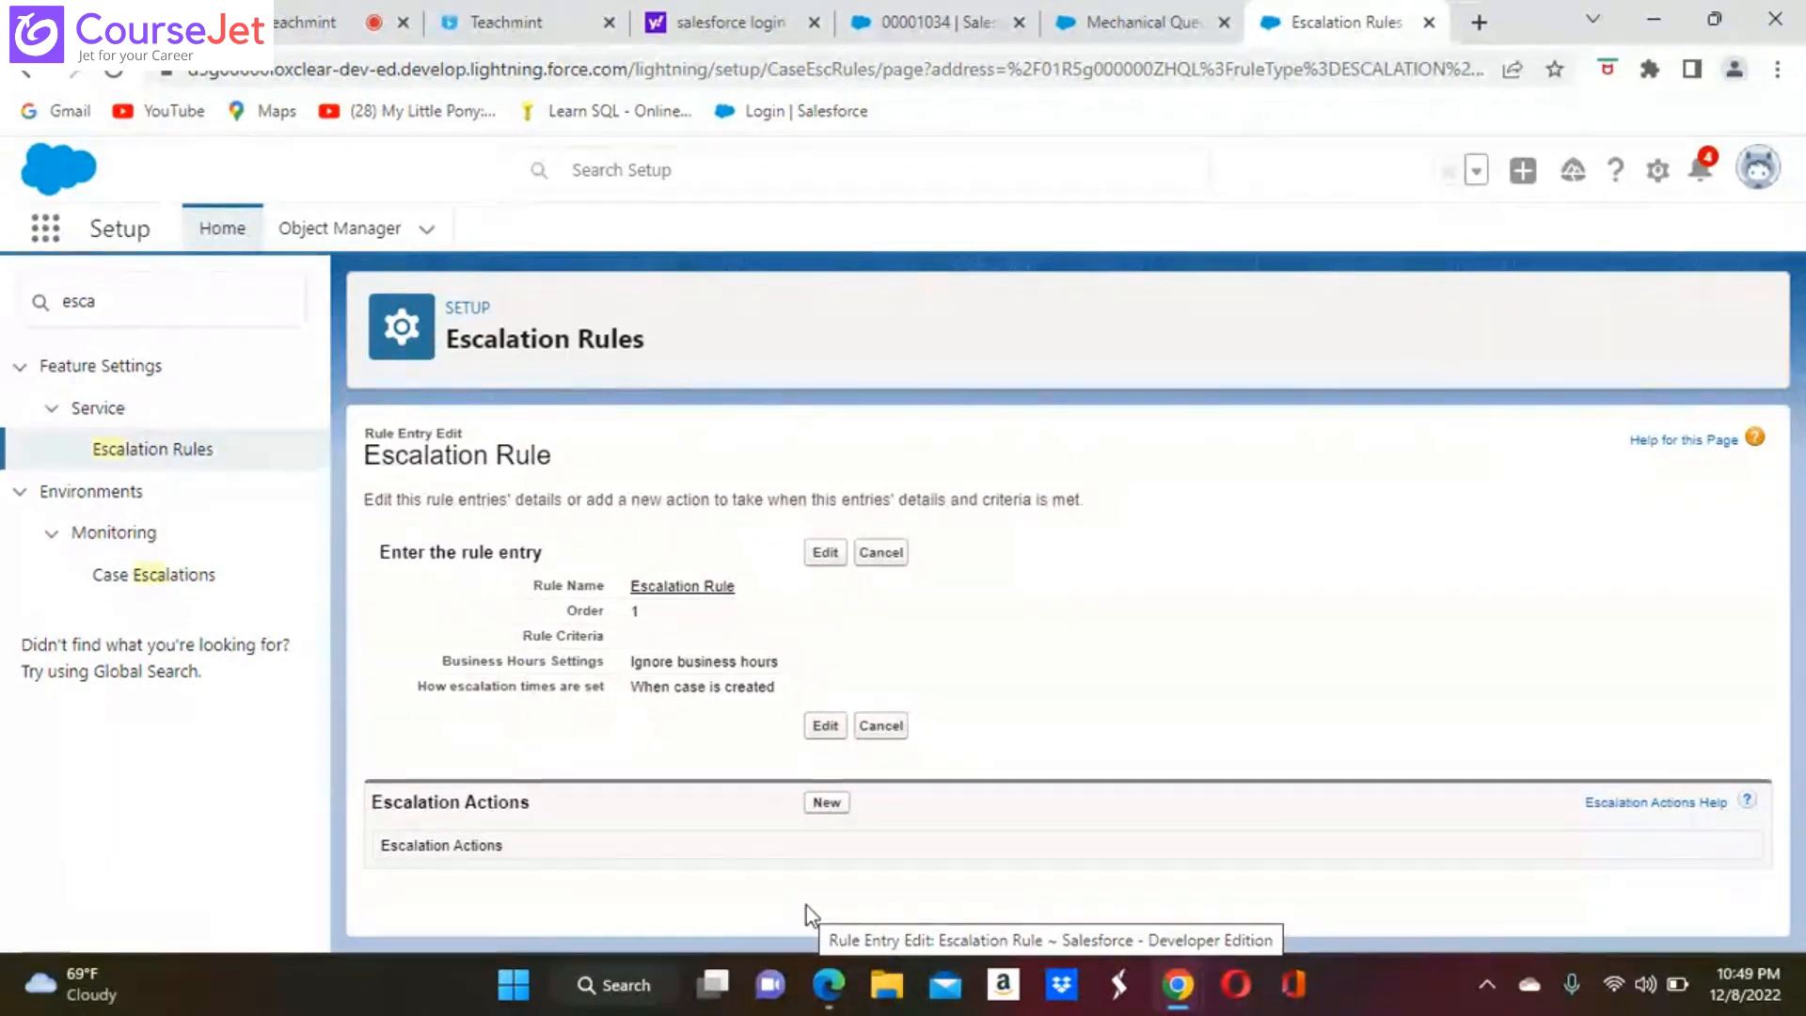
{"action": "left_click", "coordinate": [826, 806]}
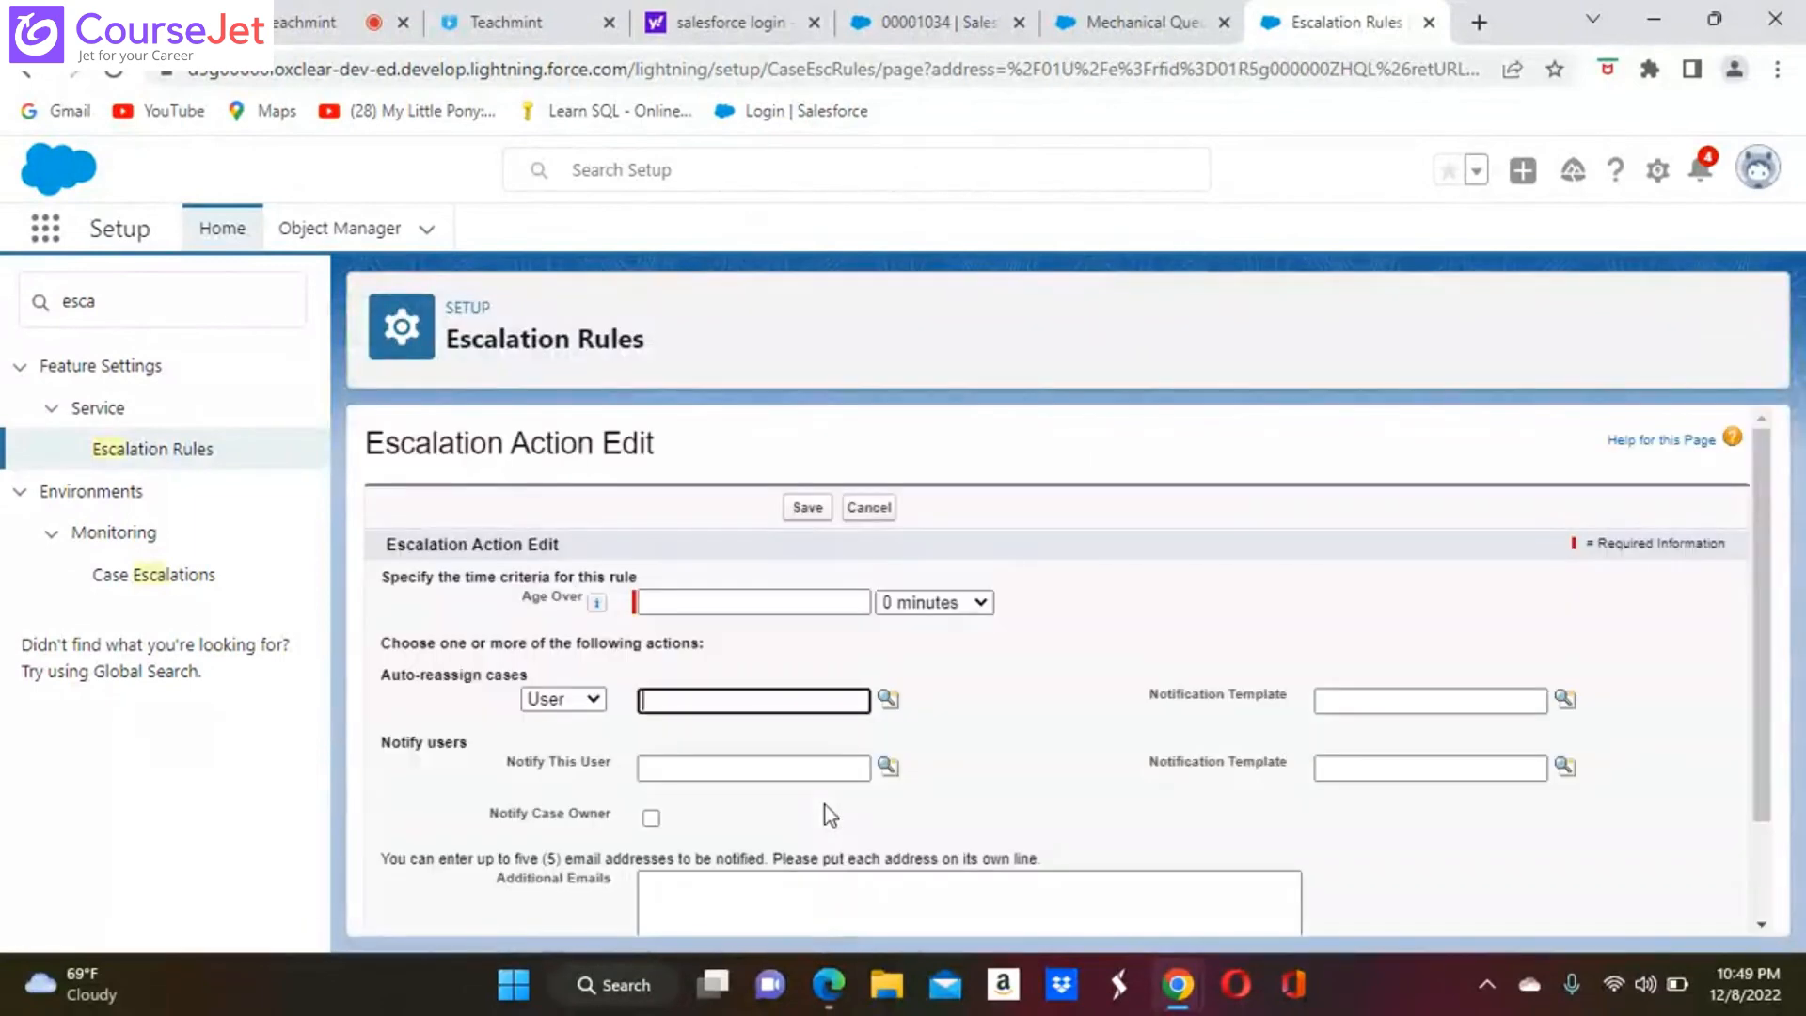
{"action": "scroll", "coordinate": [829, 814], "scroll_direction": "down", "scroll_amount": 2}
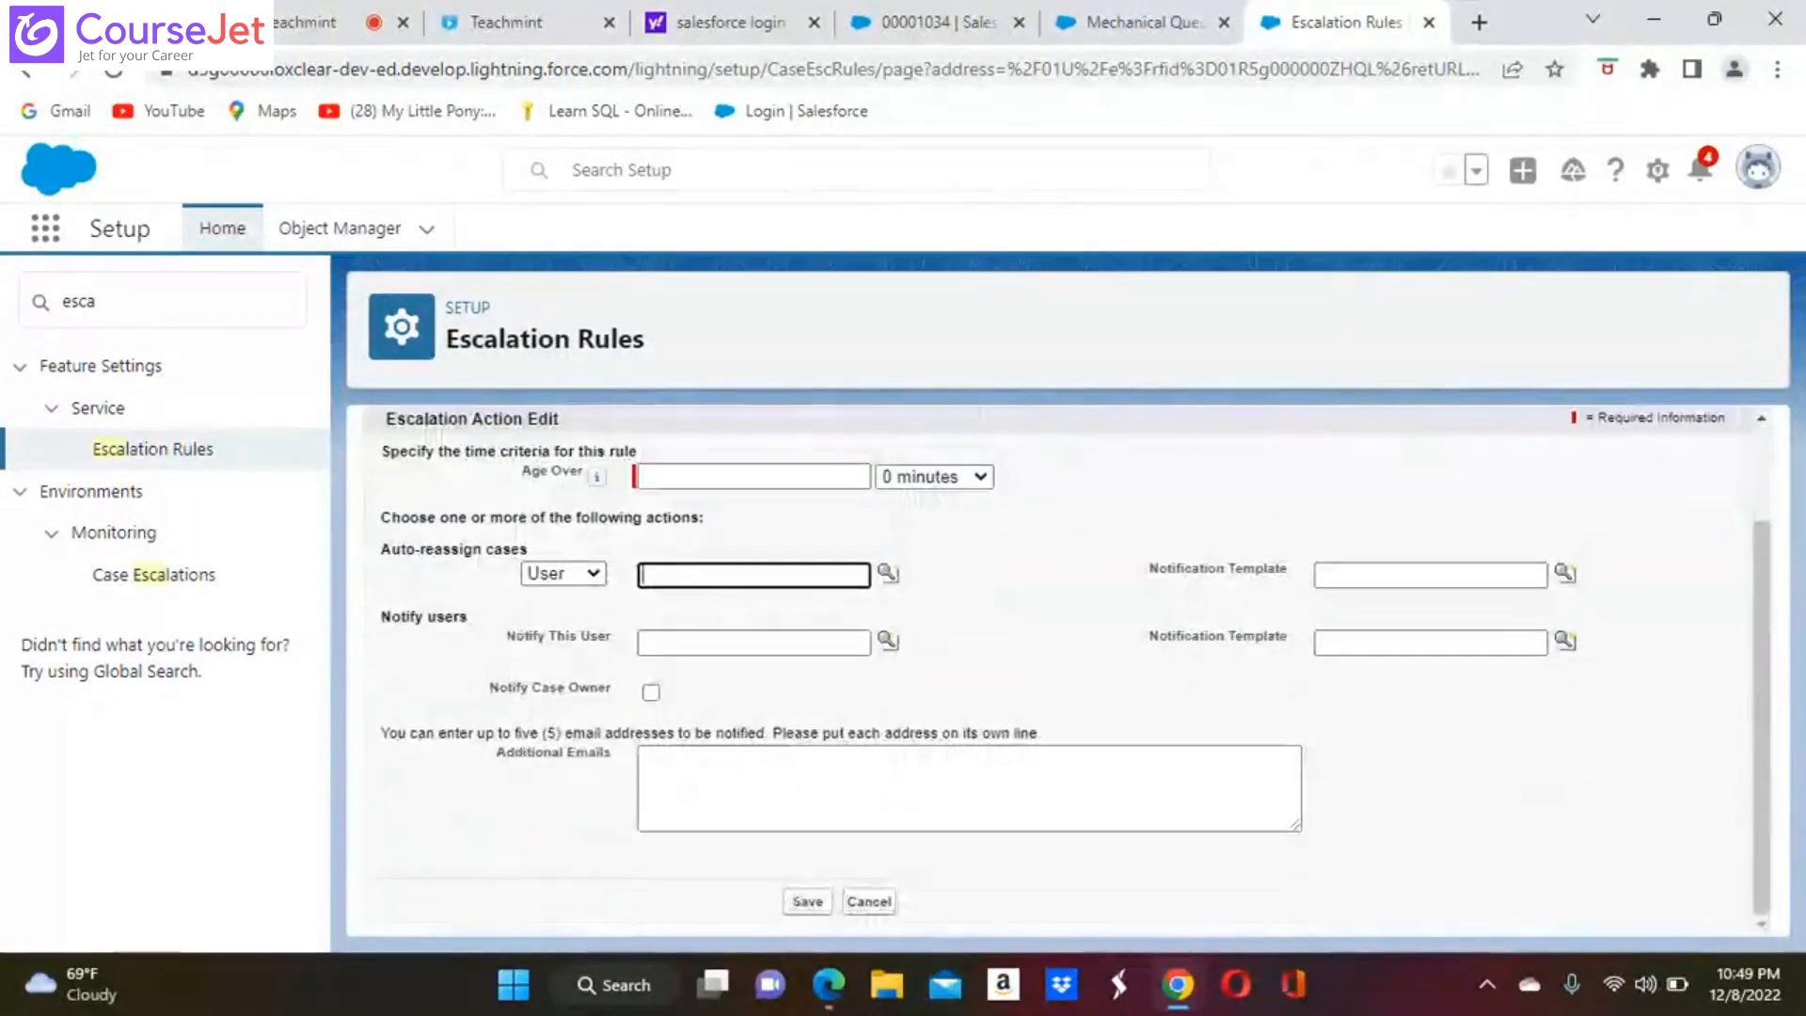
{"action": "scroll", "coordinate": [830, 814], "scroll_direction": "up", "scroll_amount": 2}
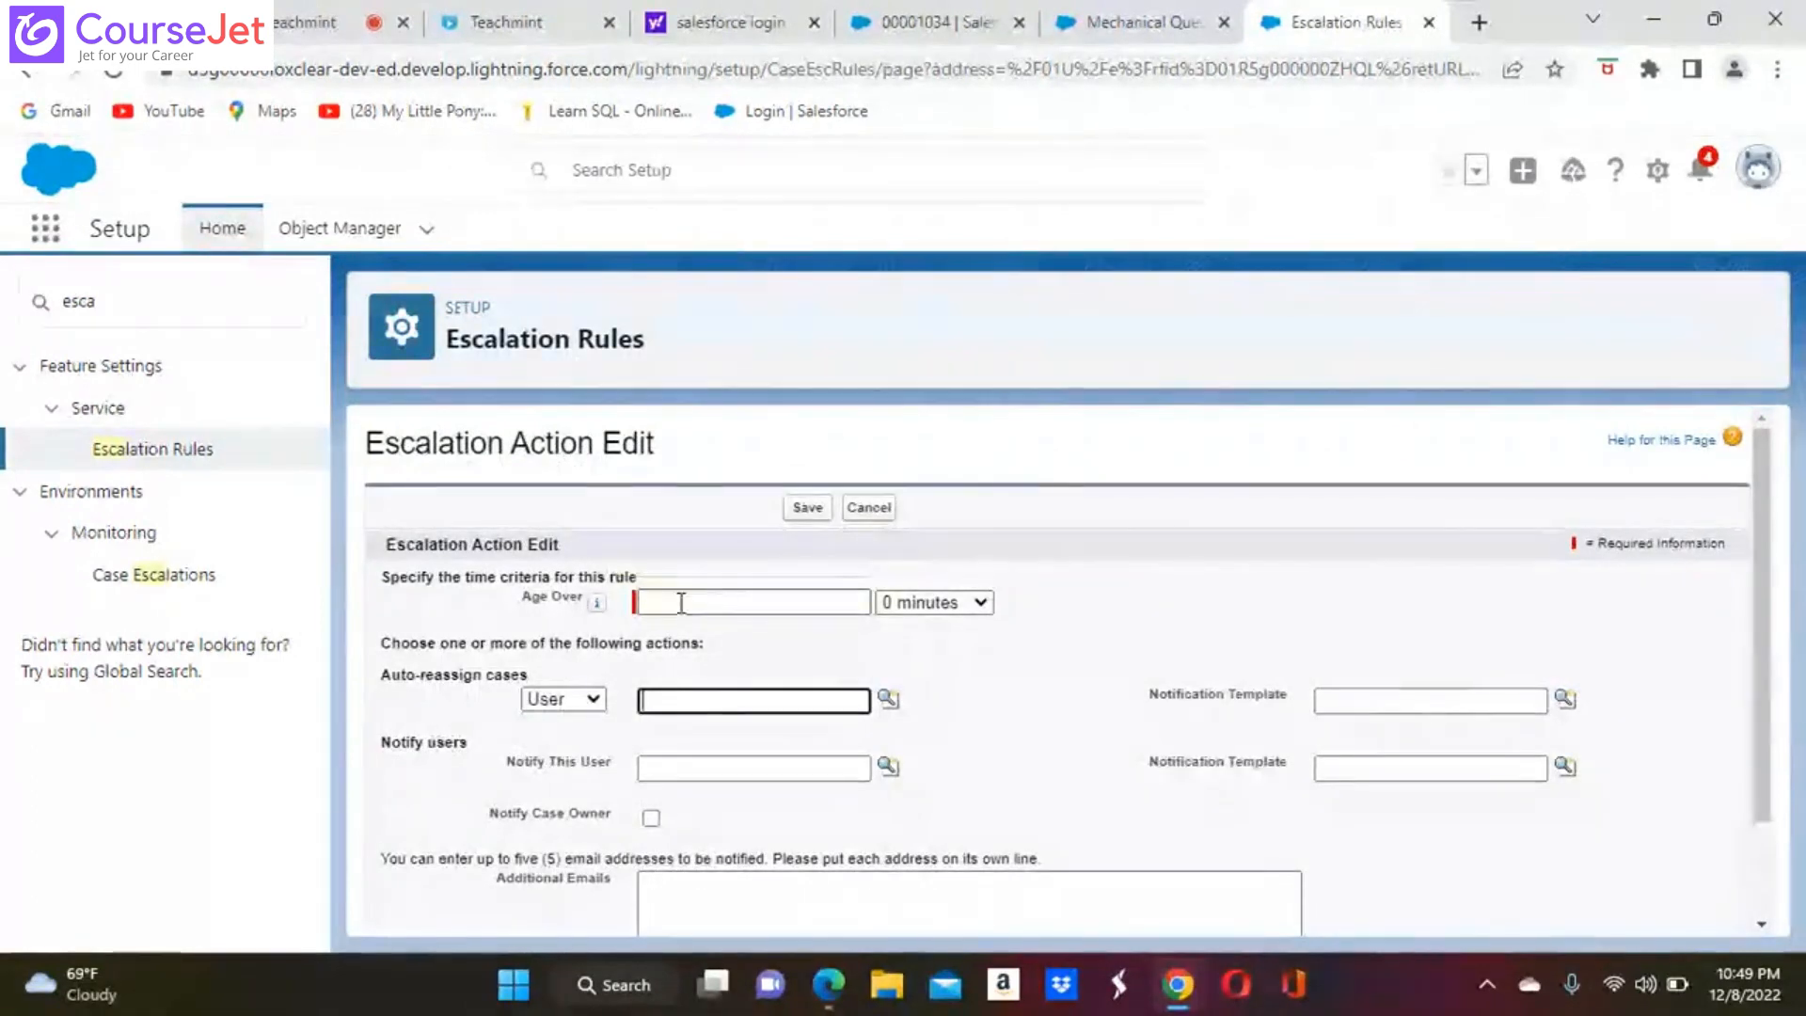
Set the escalation action's Age Over value to 8 hours
{"action": "left_click", "coordinate": [738, 605]}
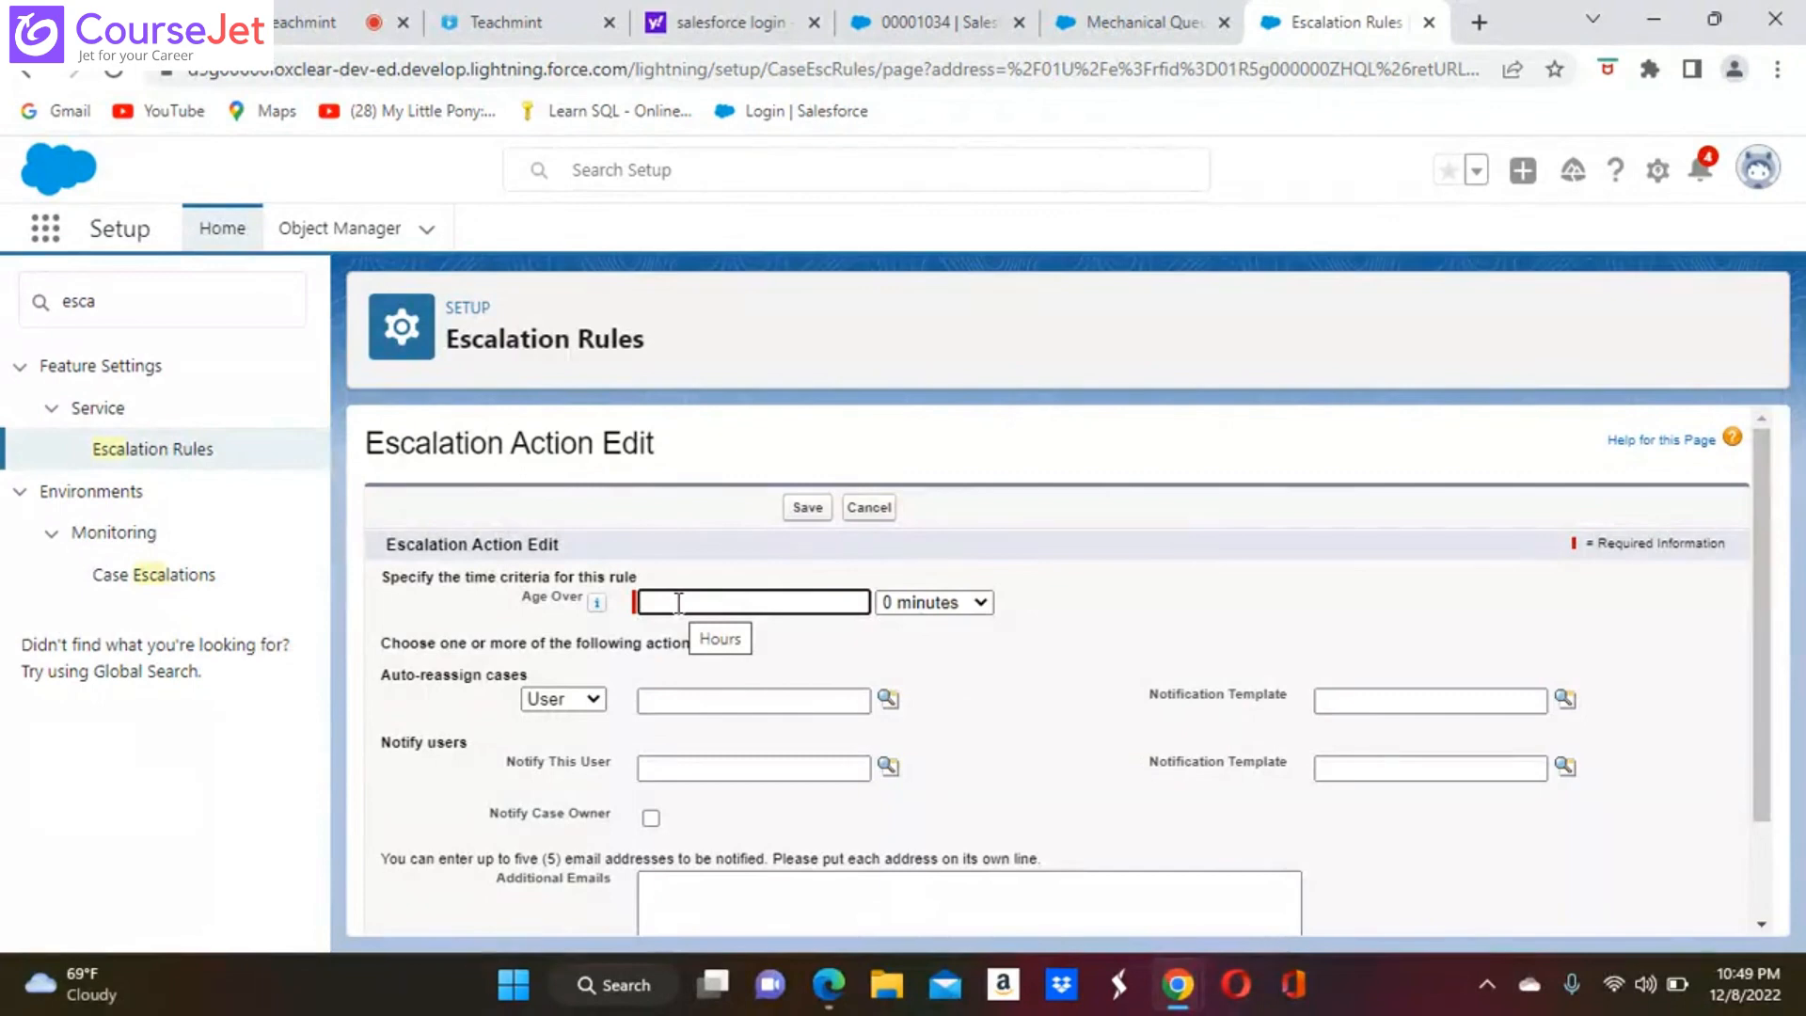
{"action": "type", "text": "8"}
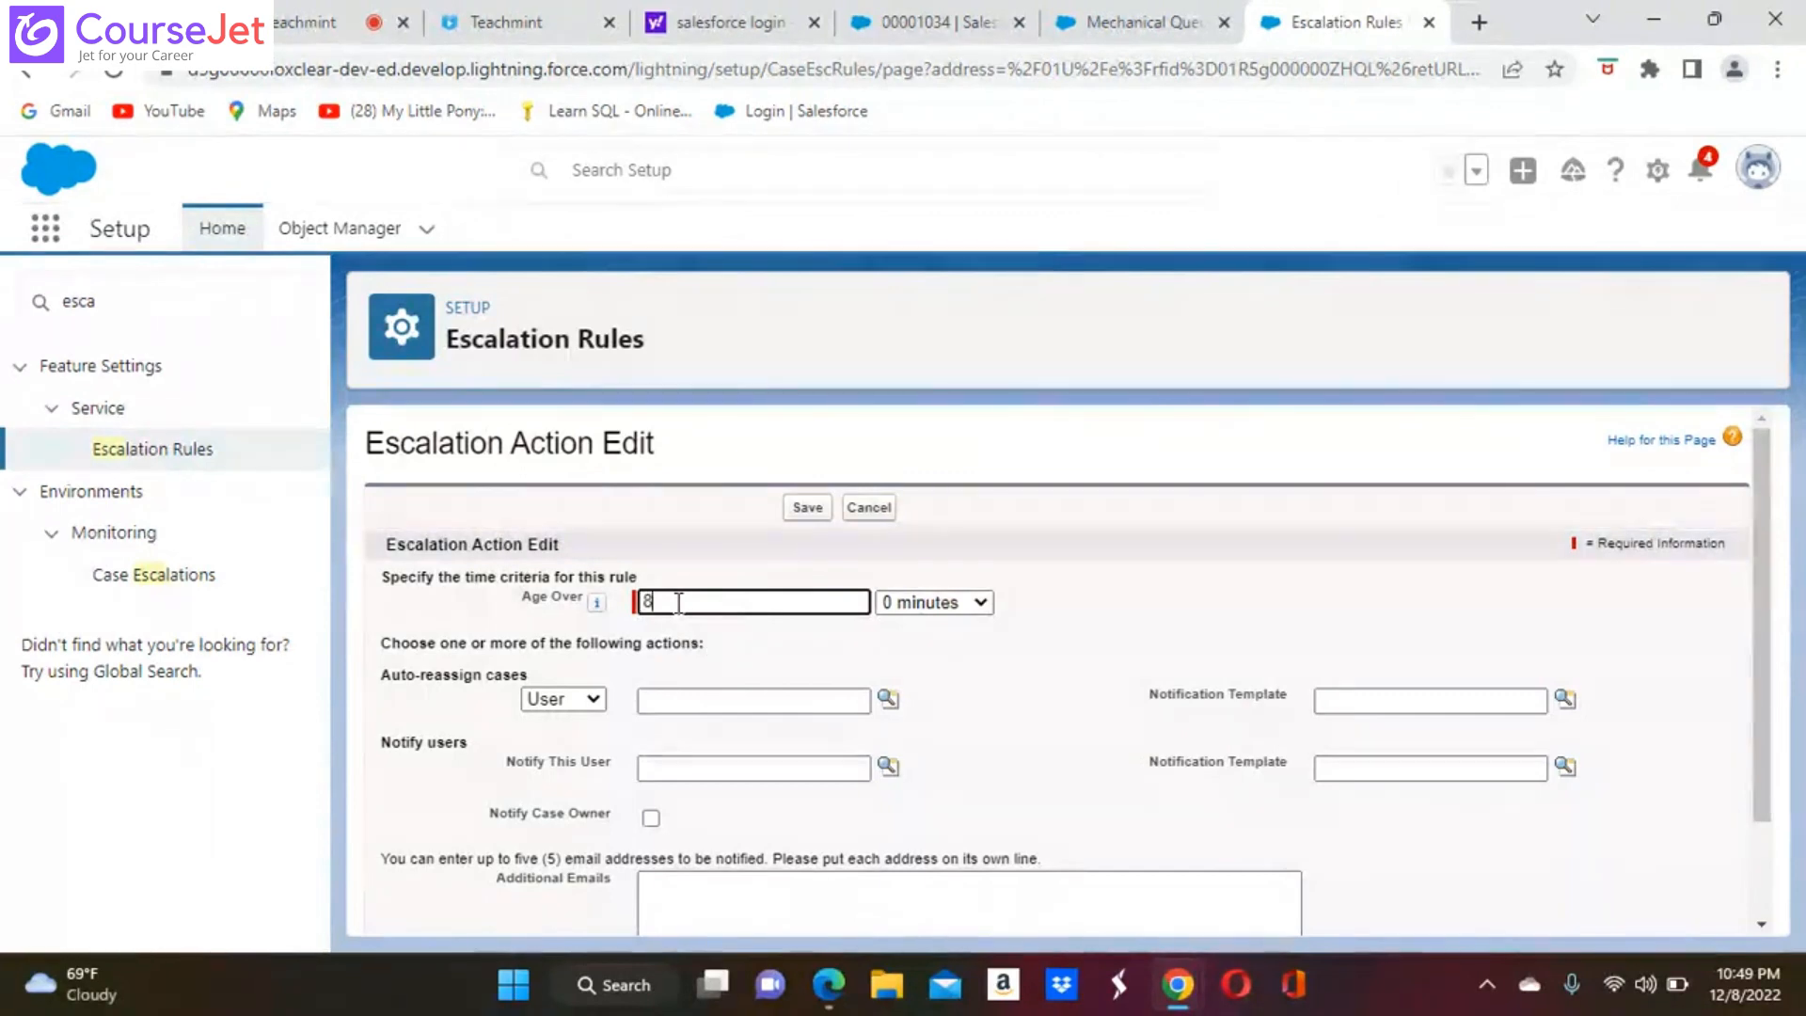
{"action": "left_click", "coordinate": [595, 707]}
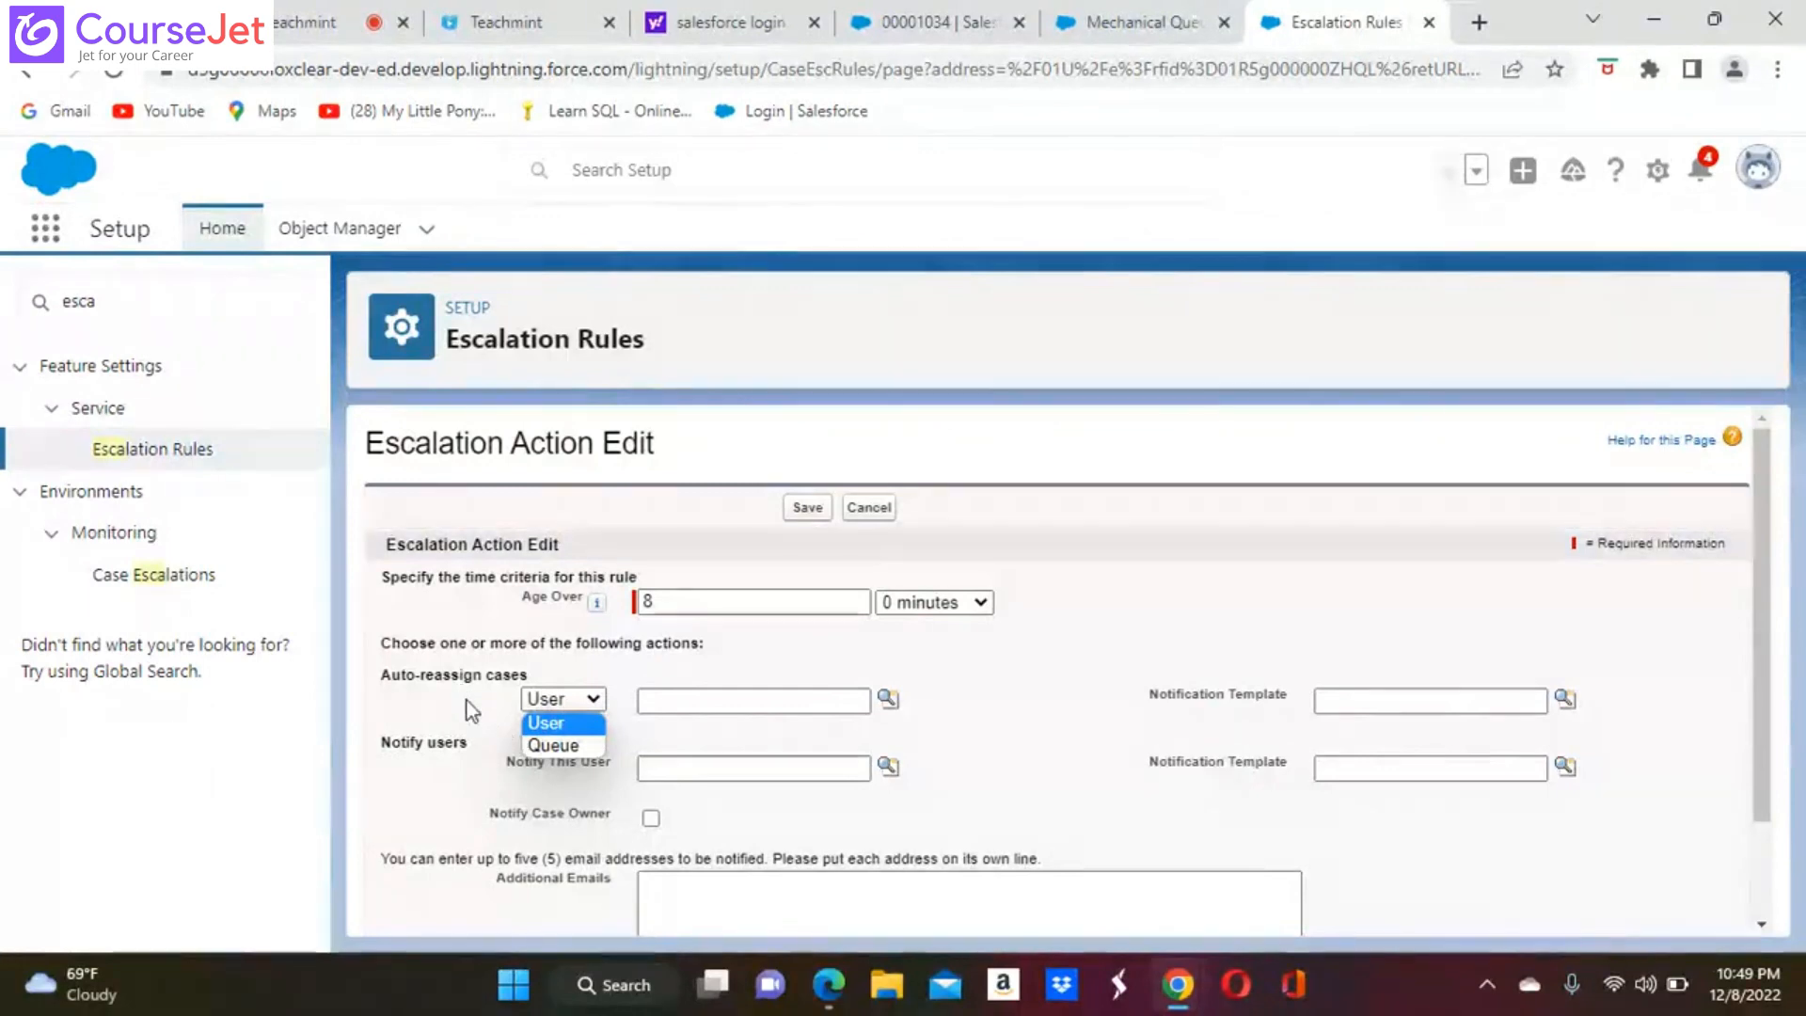
{"action": "left_click", "coordinate": [600, 607]}
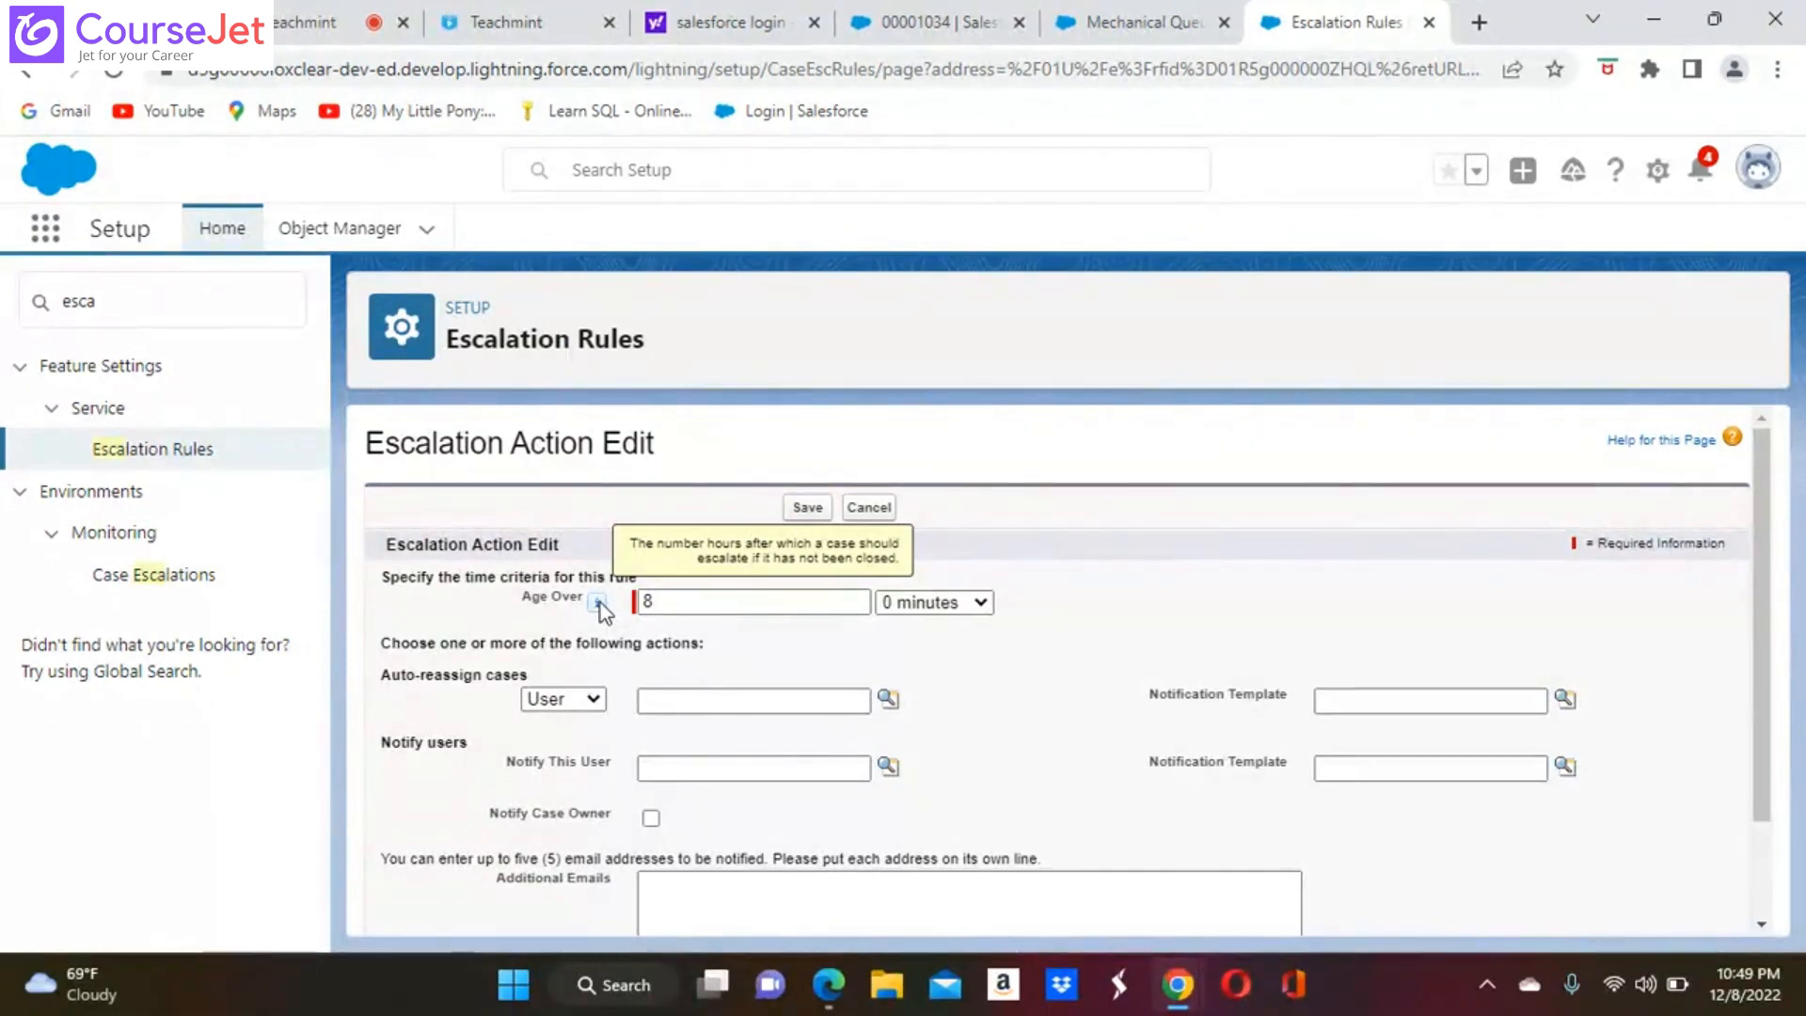
Set the escalation action's Age Over time to 0 hours and 30 minutes
{"action": "left_click", "coordinate": [663, 602]}
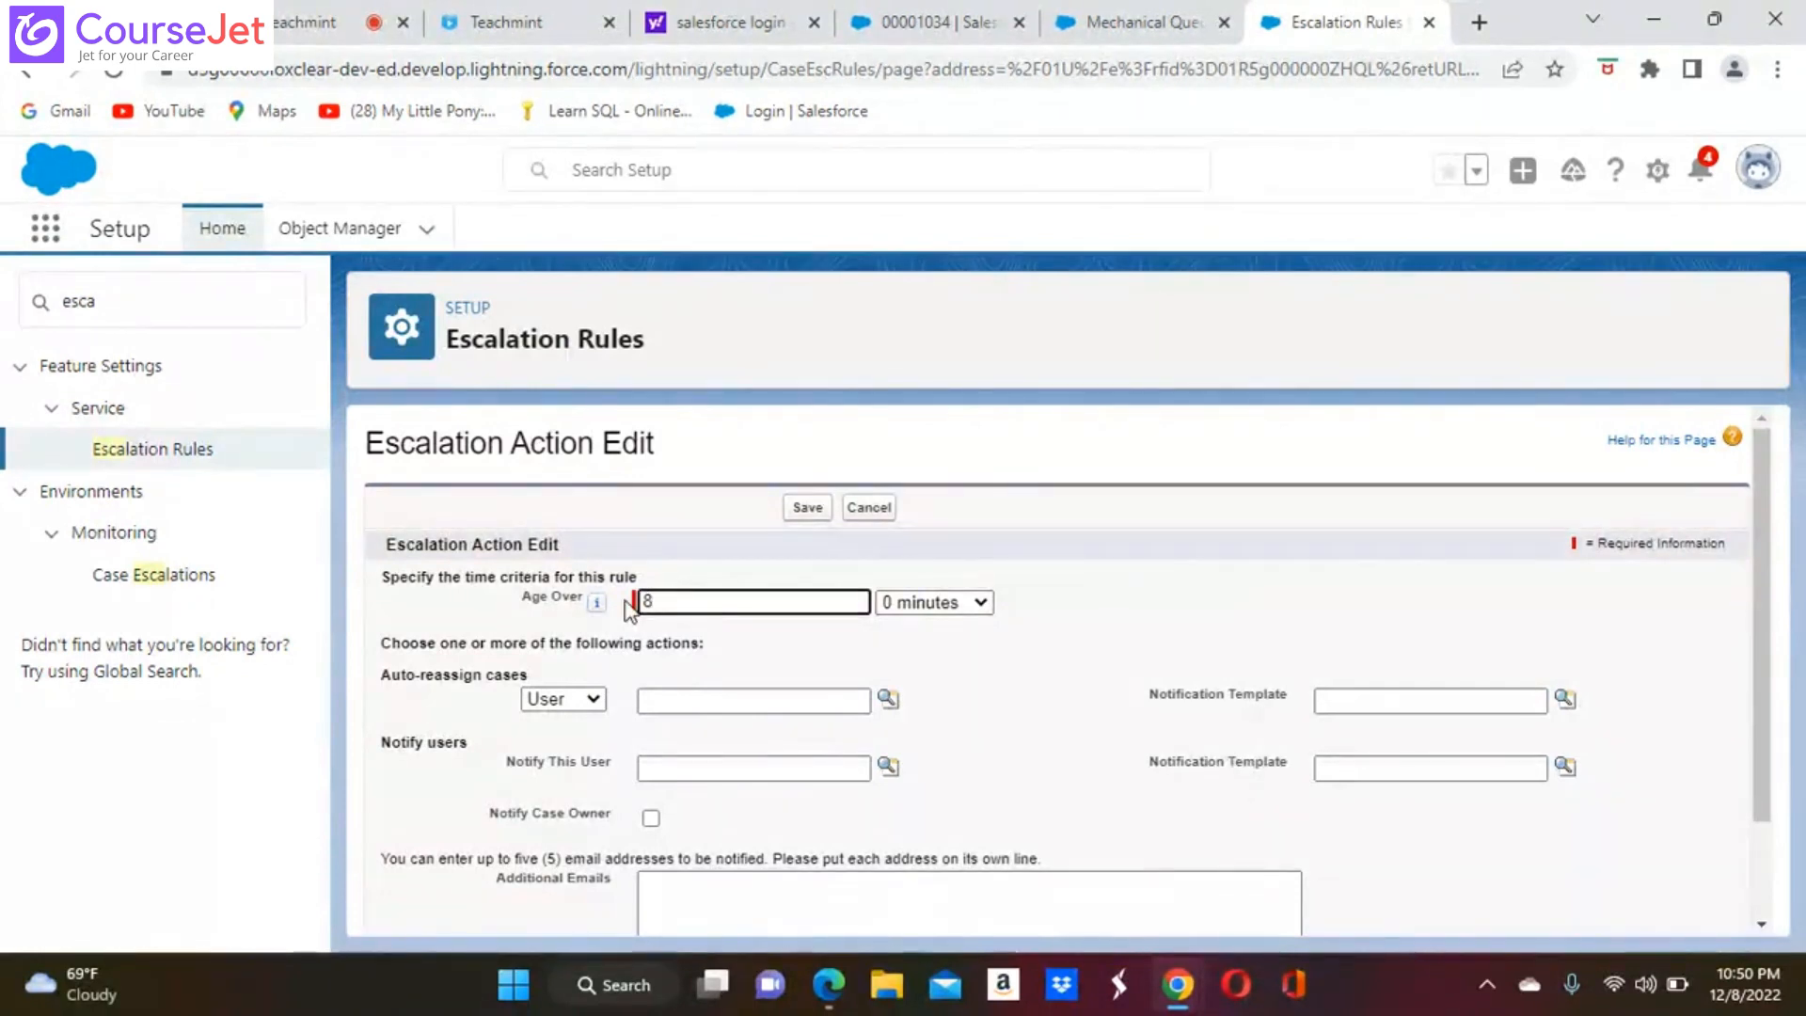
{"action": "mouse_move", "coordinate": [600, 604]}
{"action": "key", "text": "BackSpace"}
{"action": "type", "text": "0"}
{"action": "left_click", "coordinate": [978, 602]}
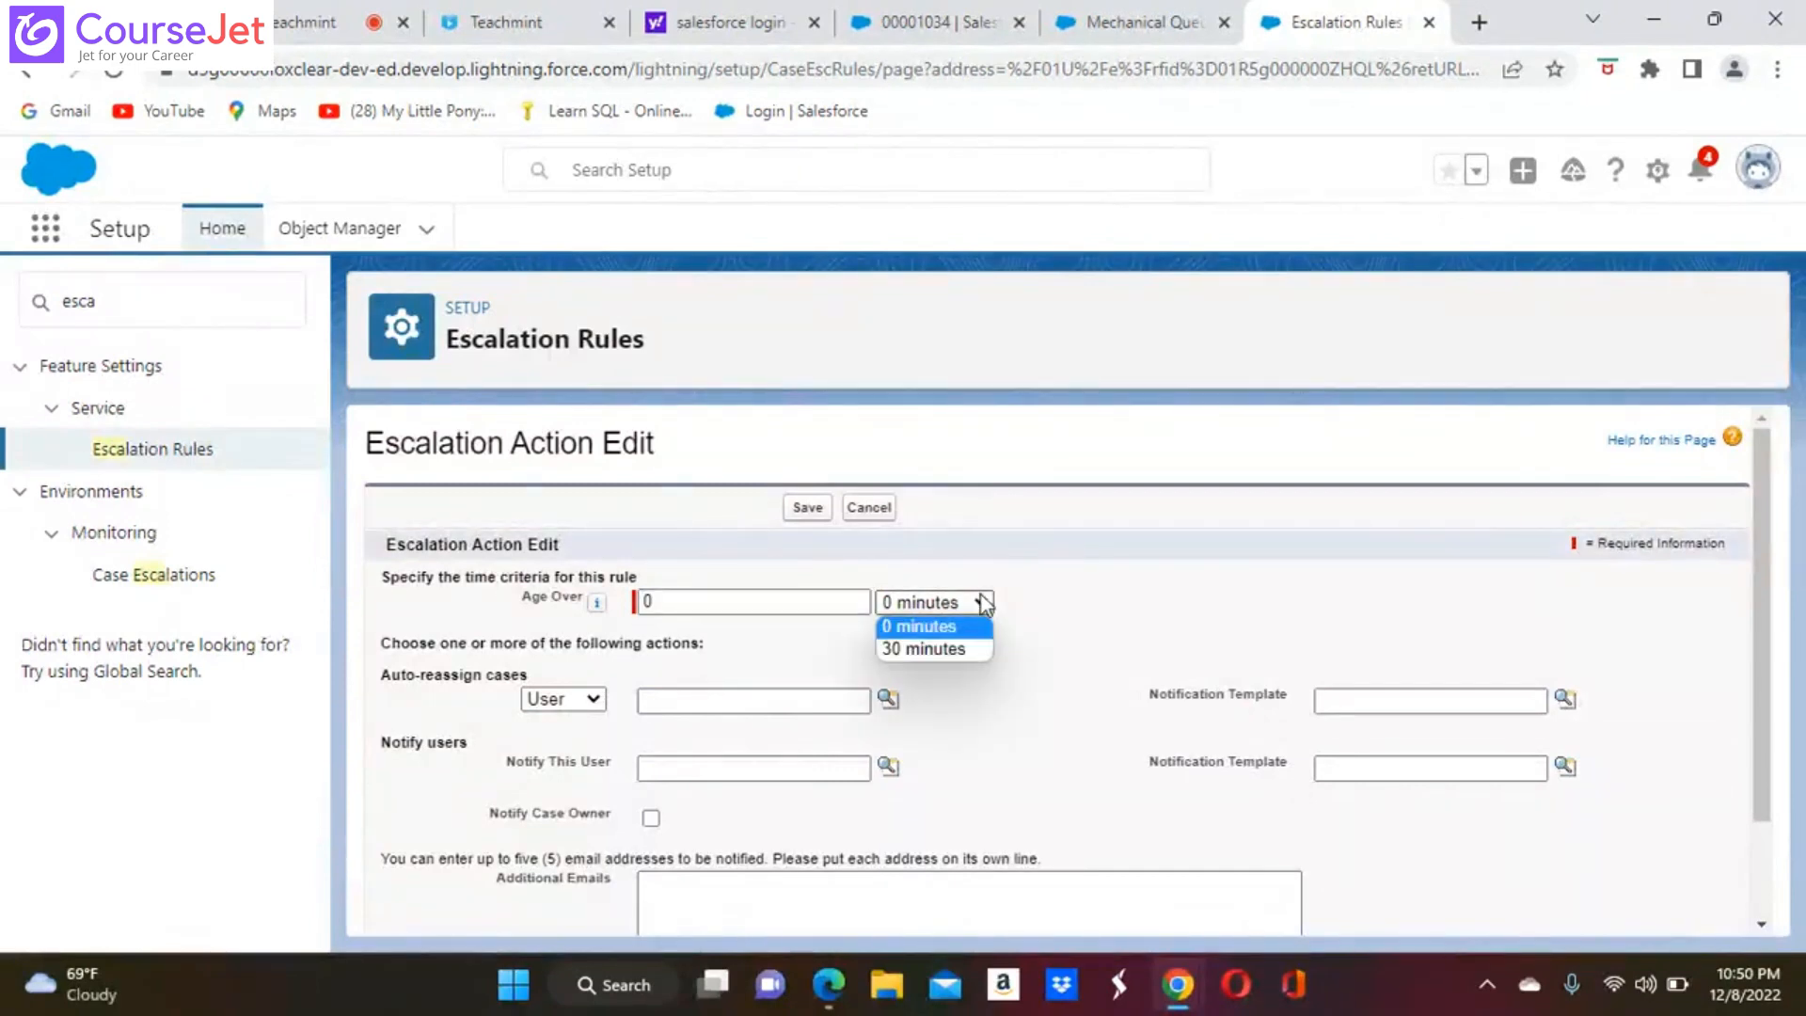
{"action": "left_click", "coordinate": [946, 647]}
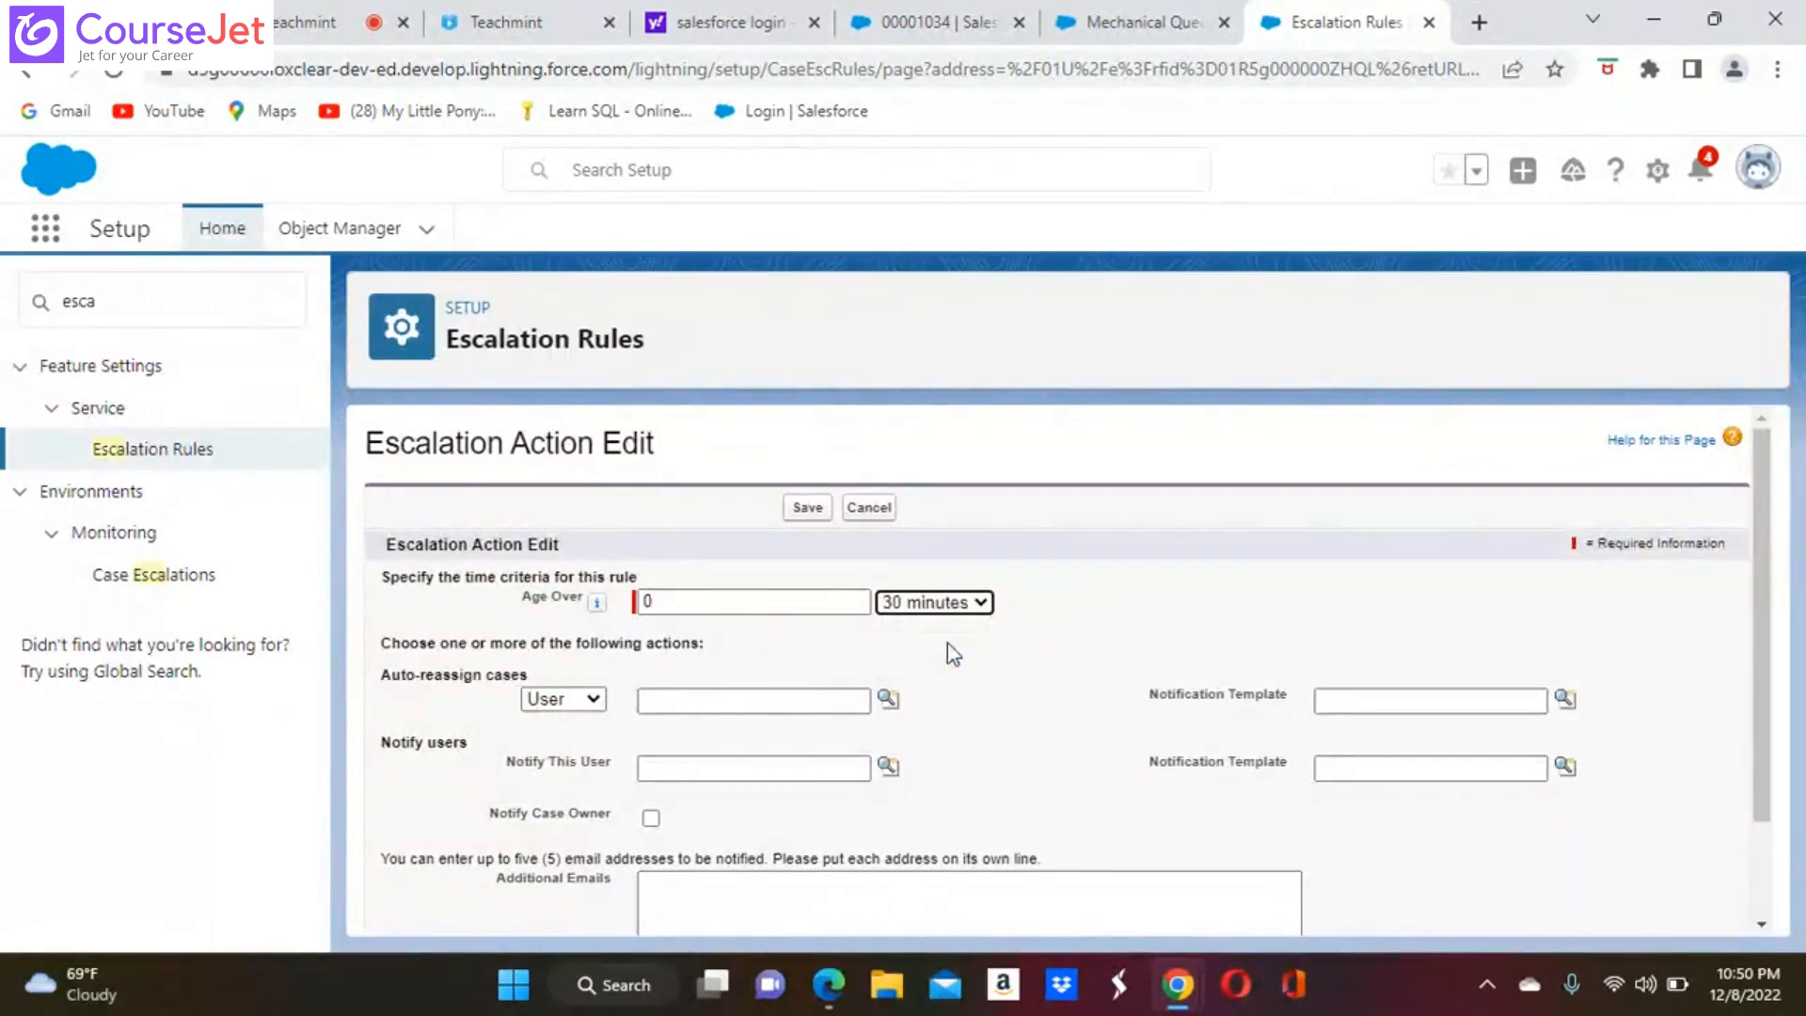
Set the auto-reassign type to Queue and look up the available queues without choosing one
{"action": "left_click", "coordinate": [594, 699]}
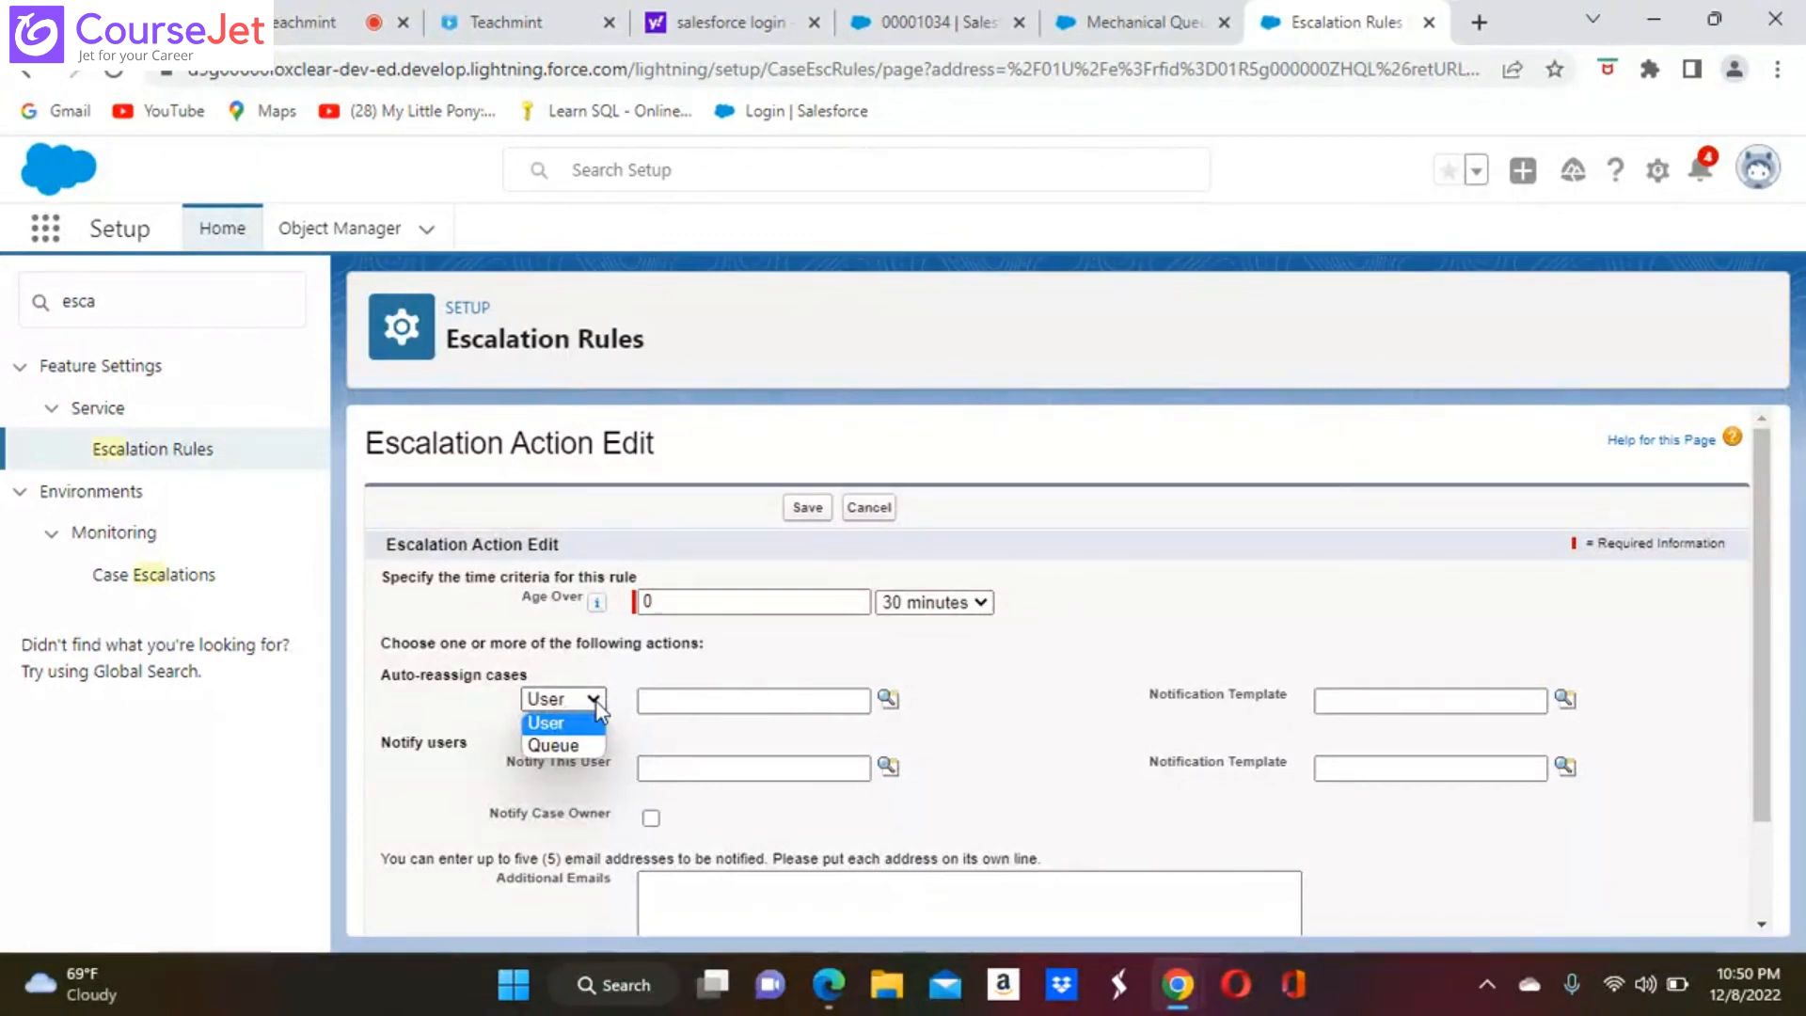
{"action": "left_click", "coordinate": [444, 711]}
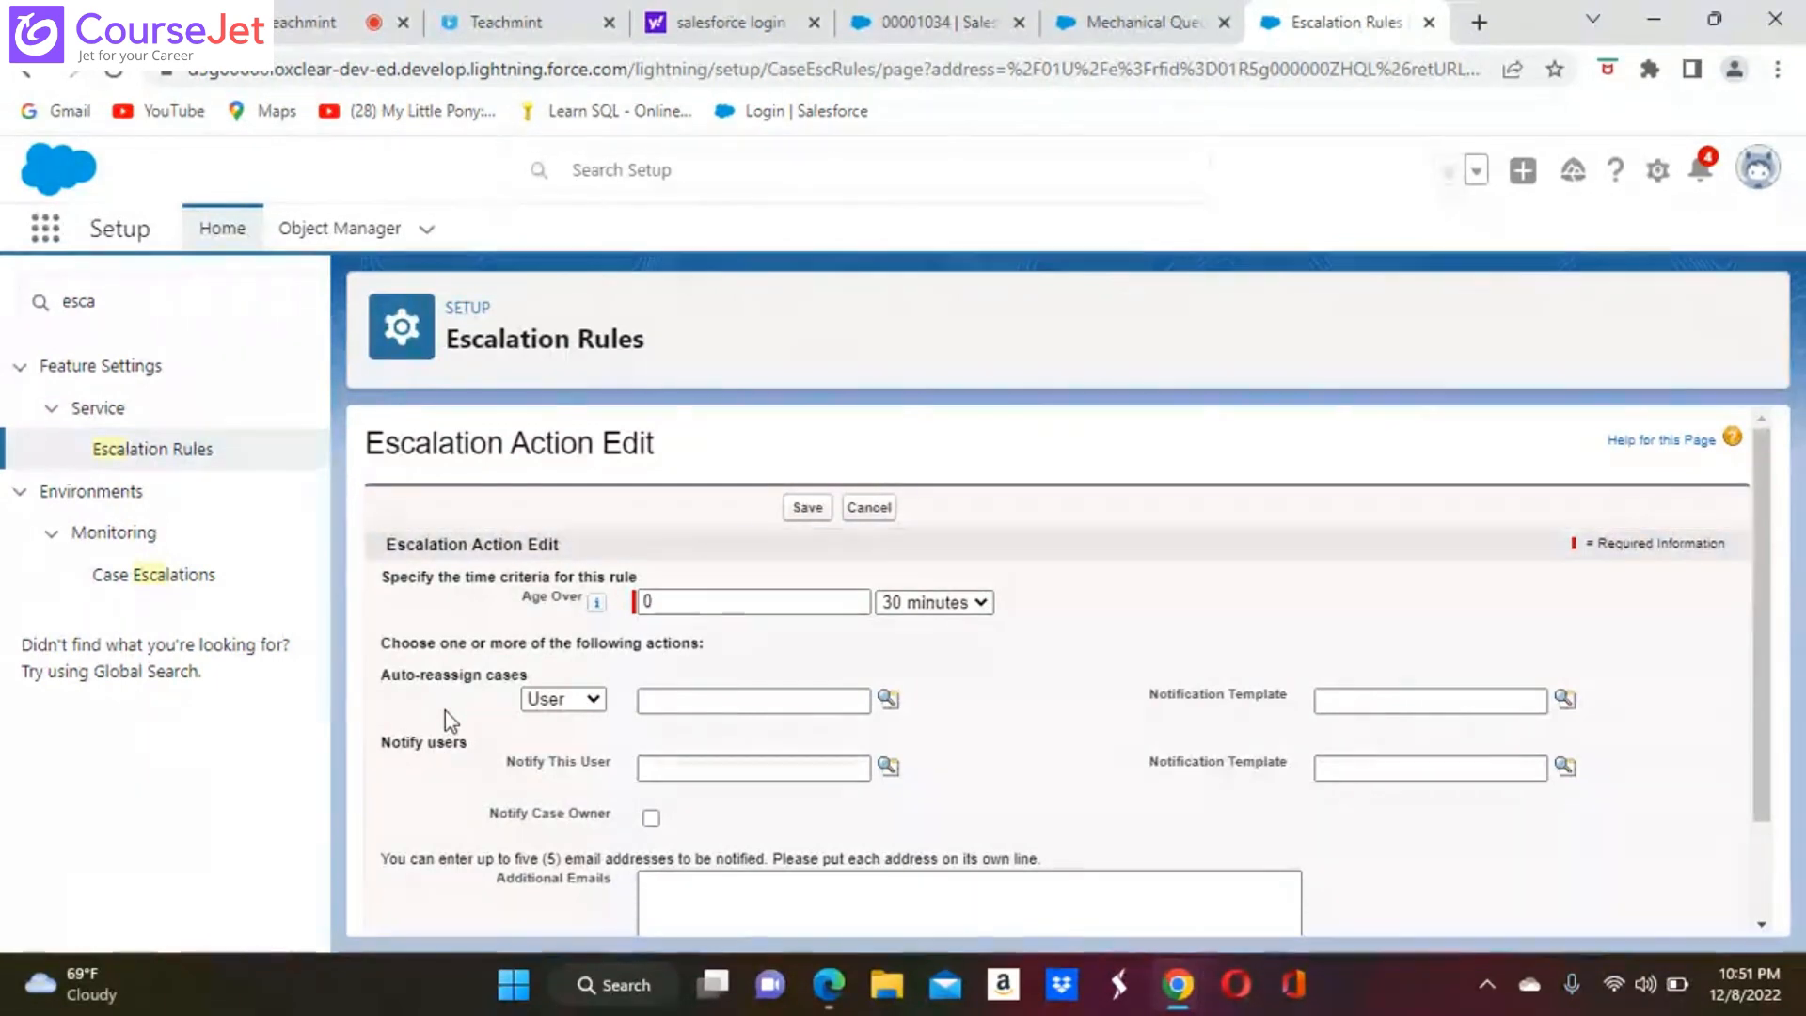
{"action": "left_click", "coordinate": [596, 701]}
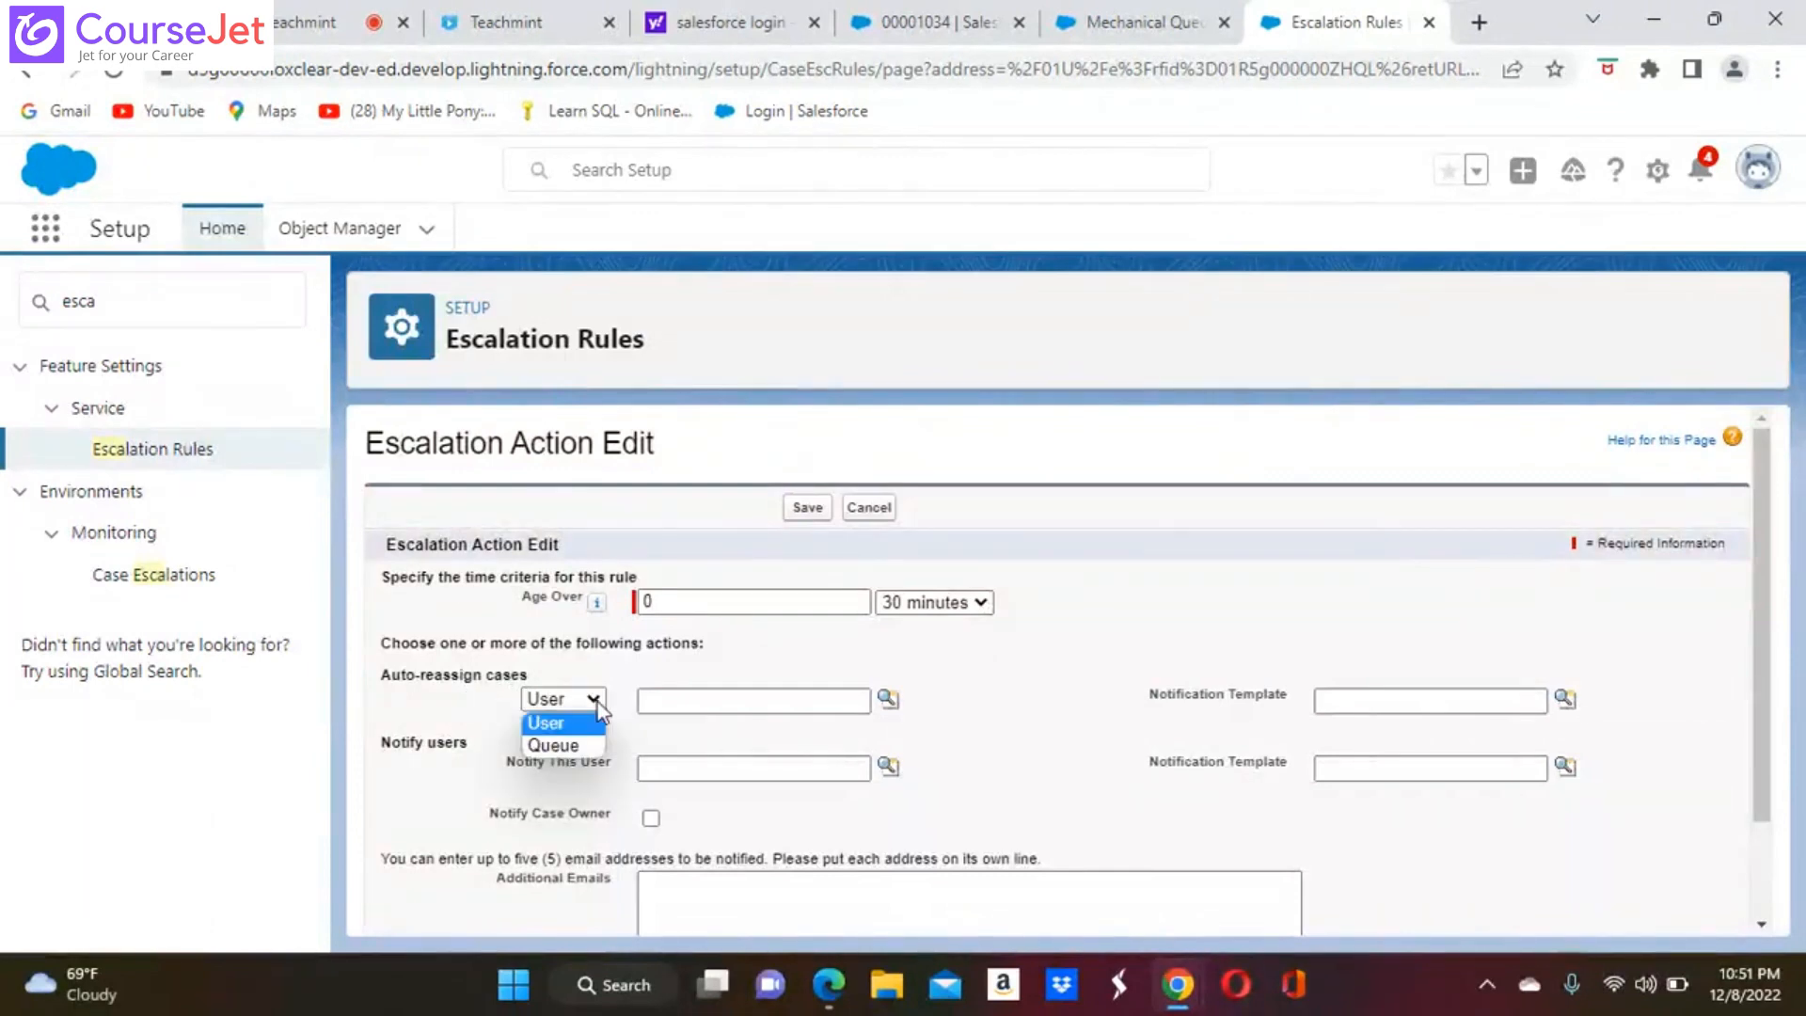
{"action": "left_click", "coordinate": [581, 747]}
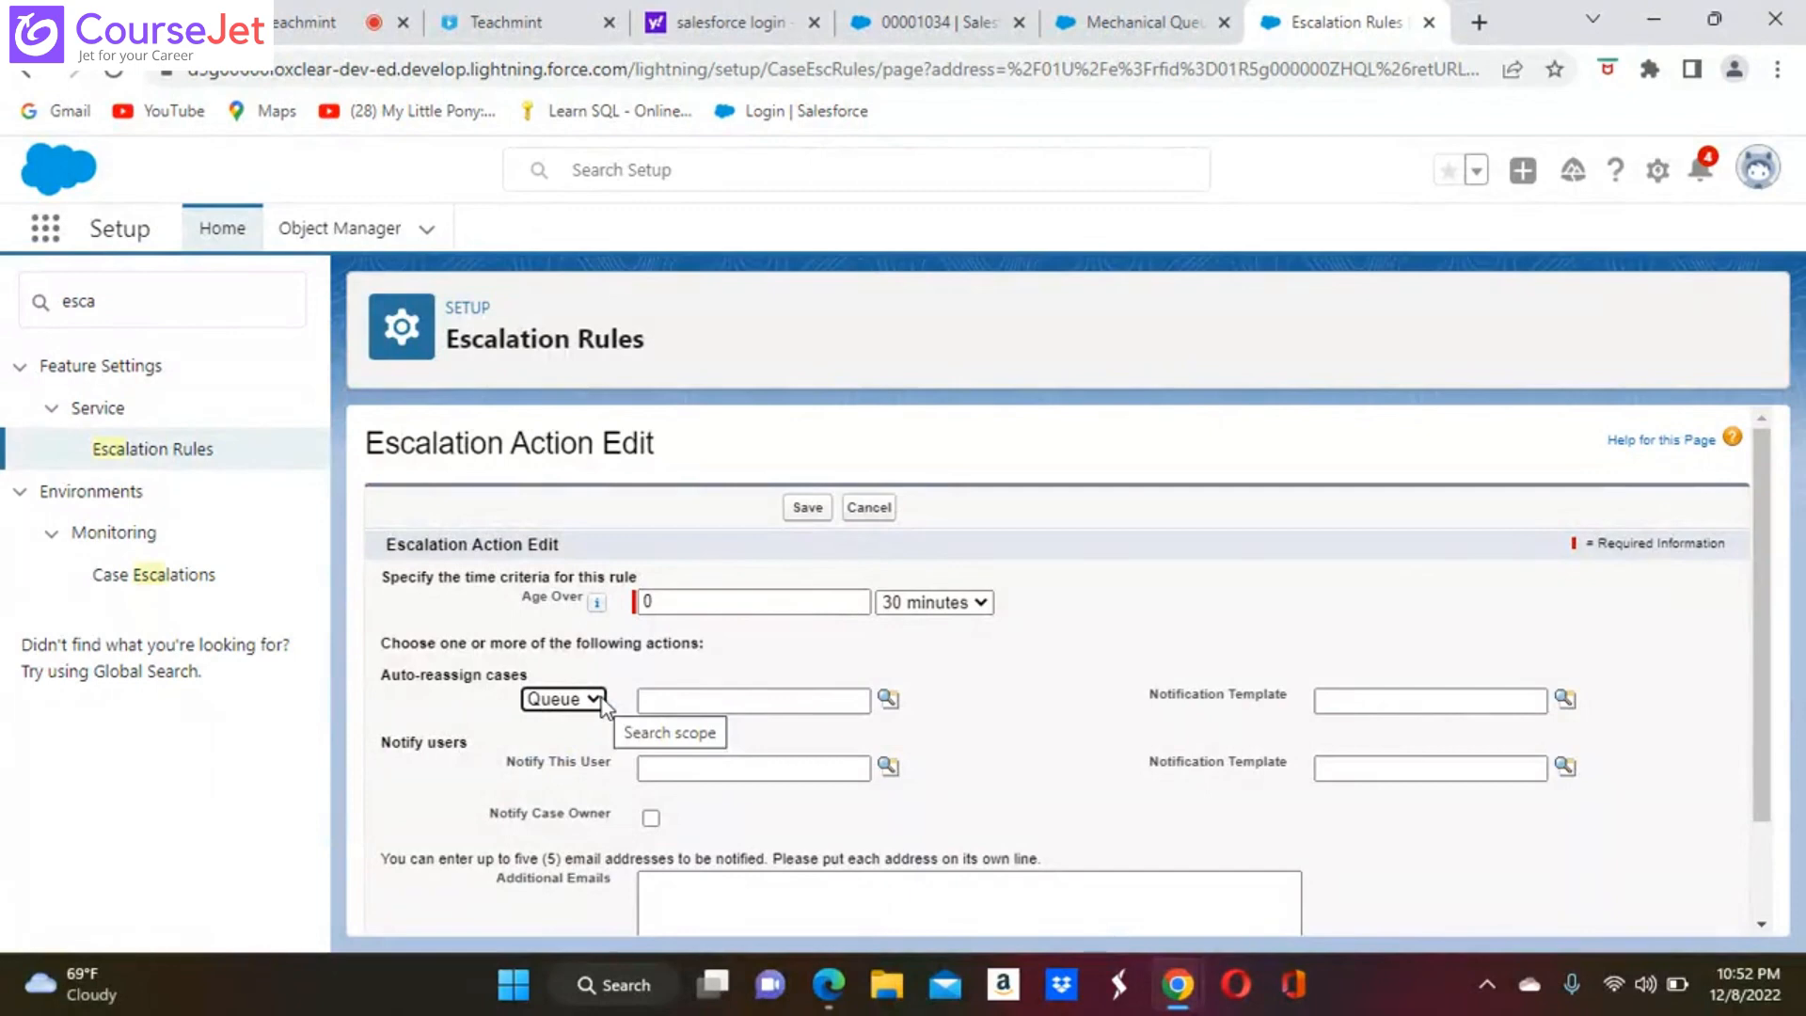
{"action": "left_click", "coordinate": [888, 701]}
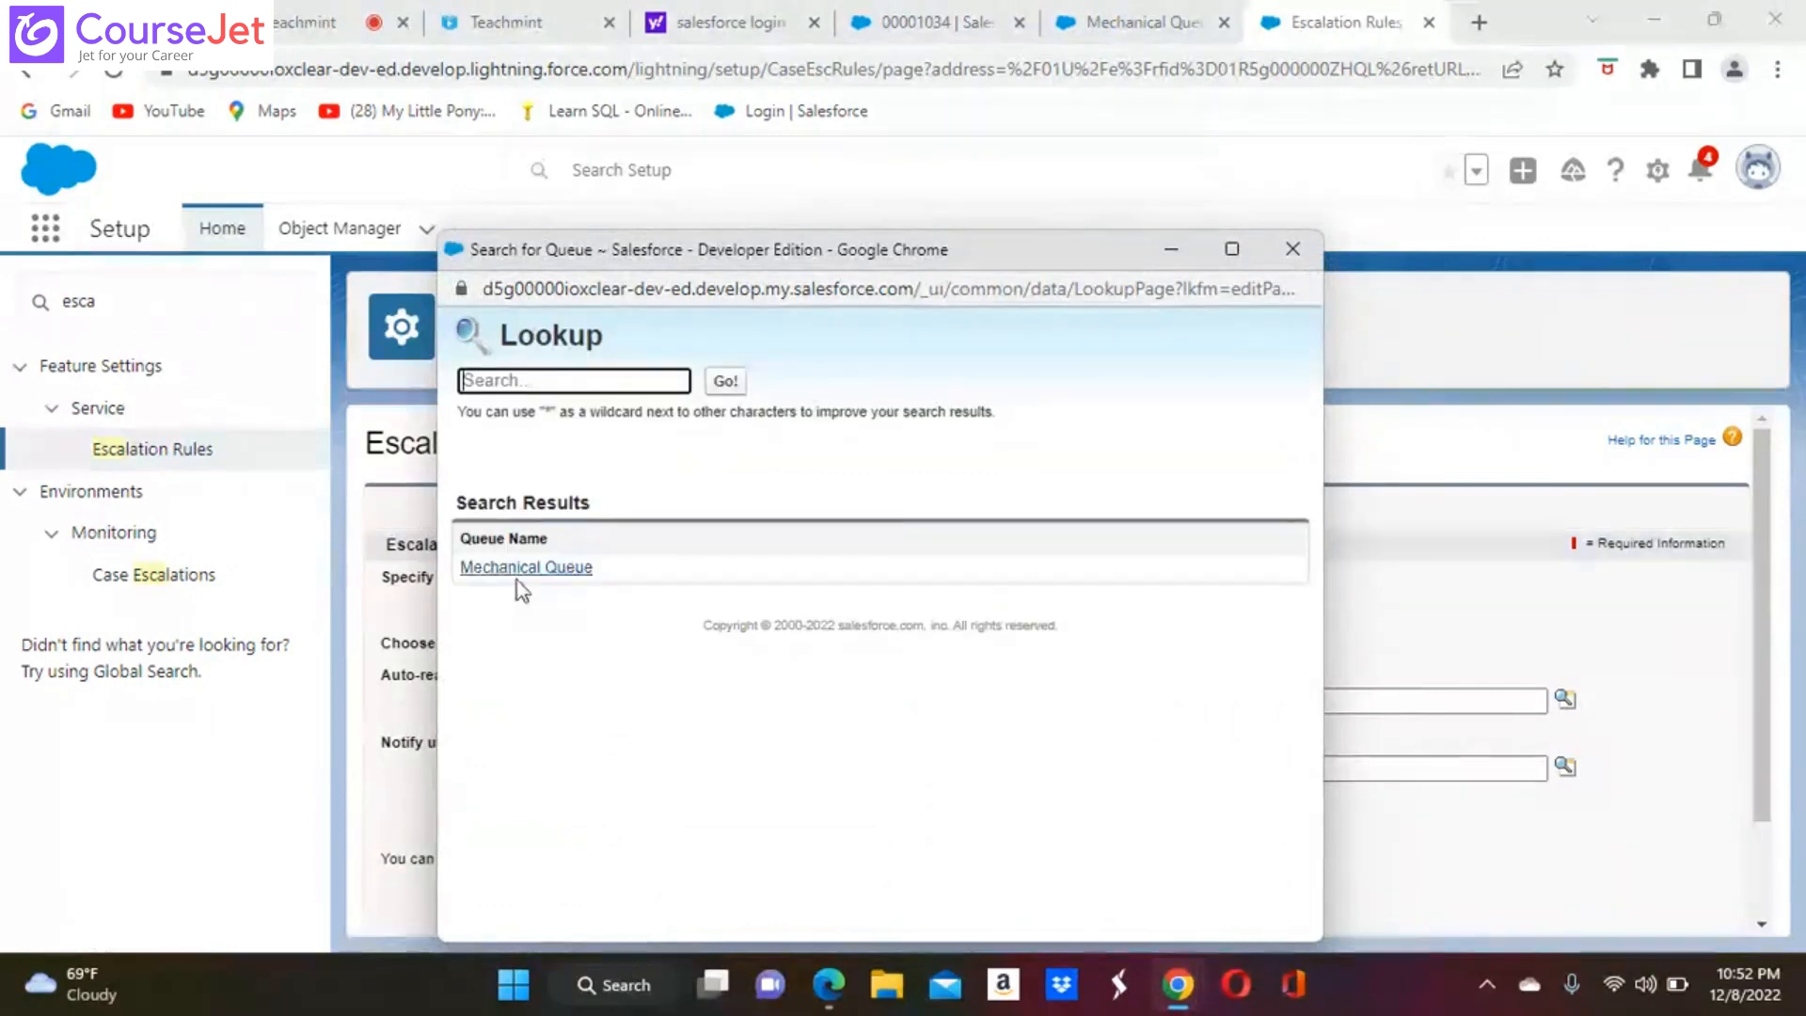
{"action": "left_click", "coordinate": [1293, 249]}
Set the auto-reassign type to User and choose Second User as the new case owner
{"action": "left_click", "coordinate": [593, 704]}
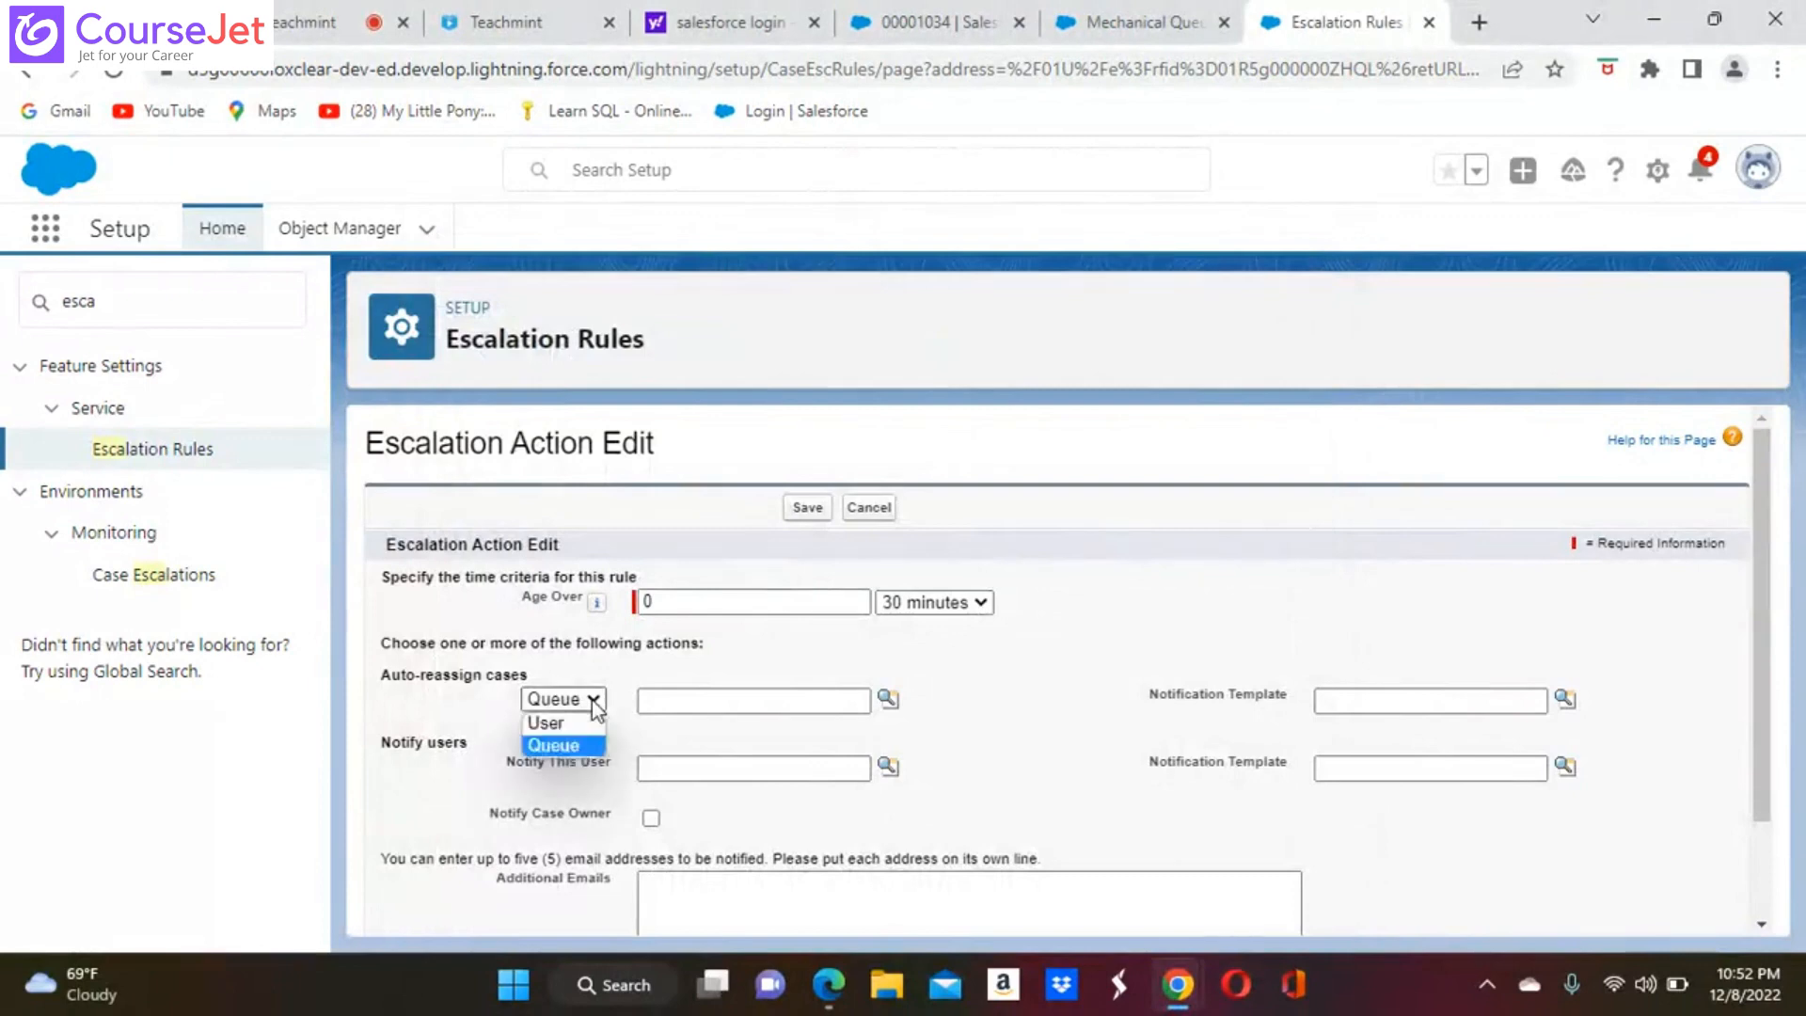
{"action": "left_click", "coordinate": [555, 724]}
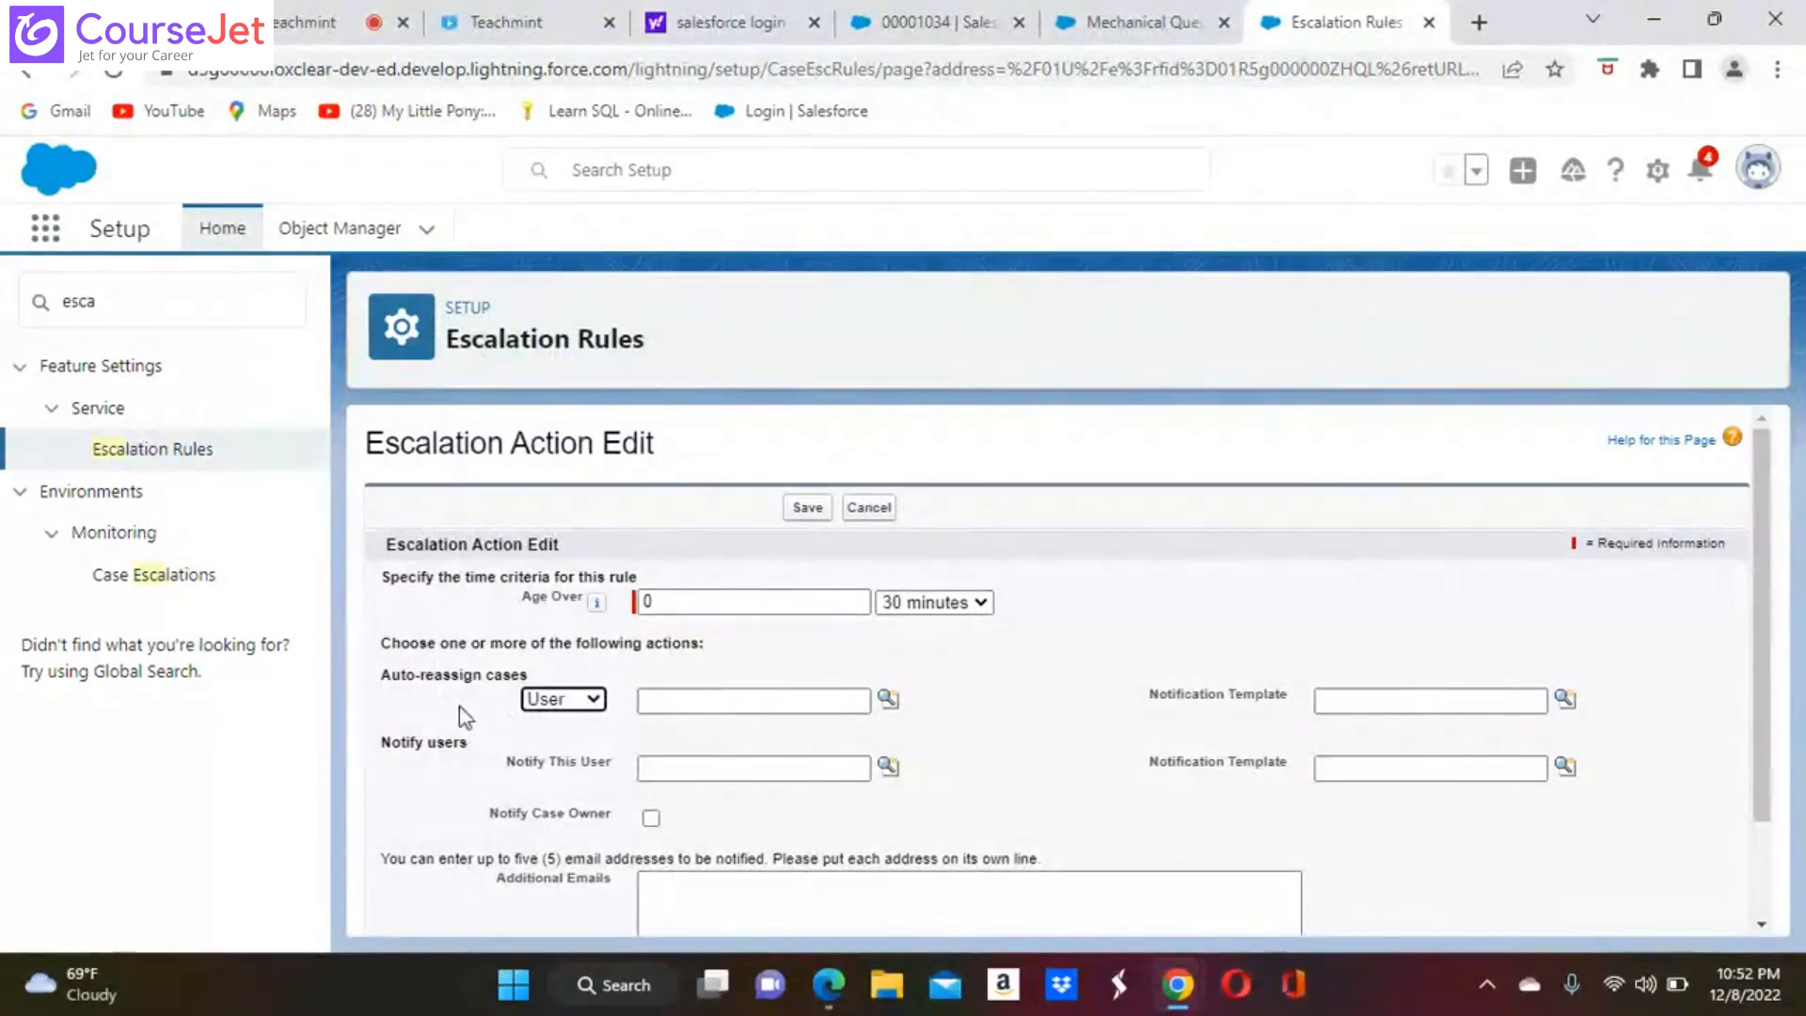
{"action": "left_click", "coordinate": [887, 697]}
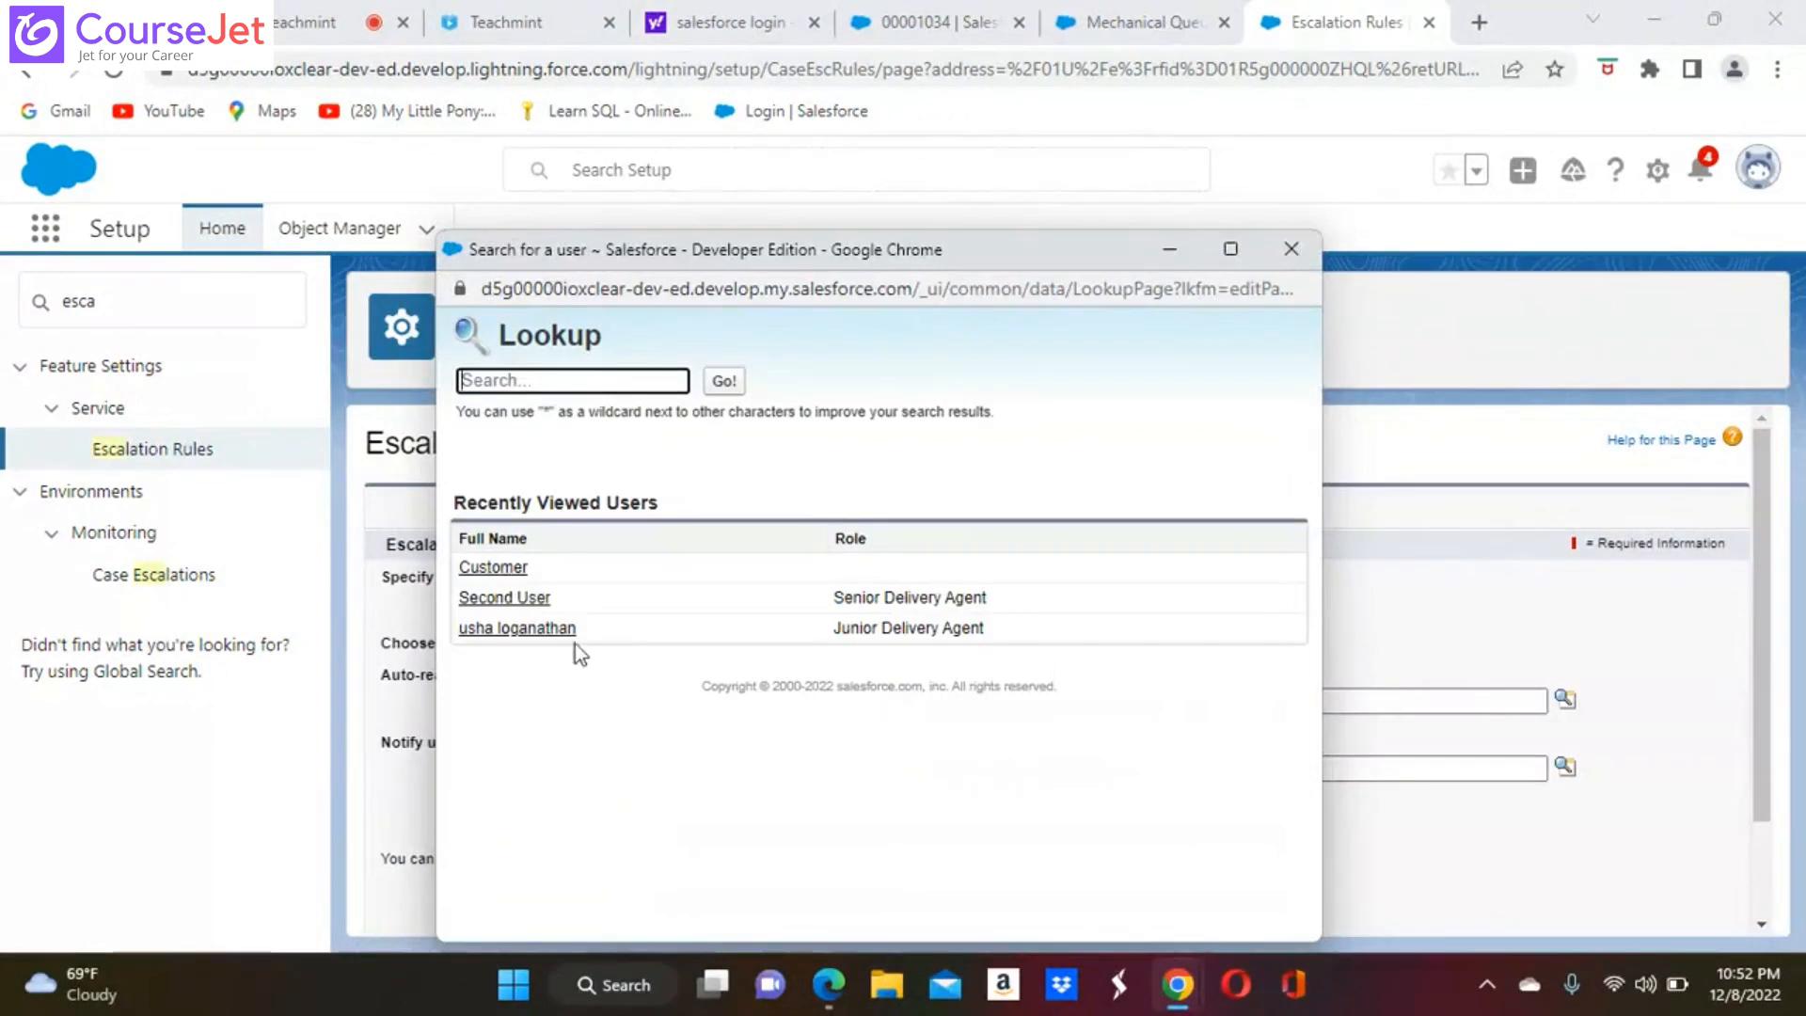
{"action": "left_click", "coordinate": [543, 598]}
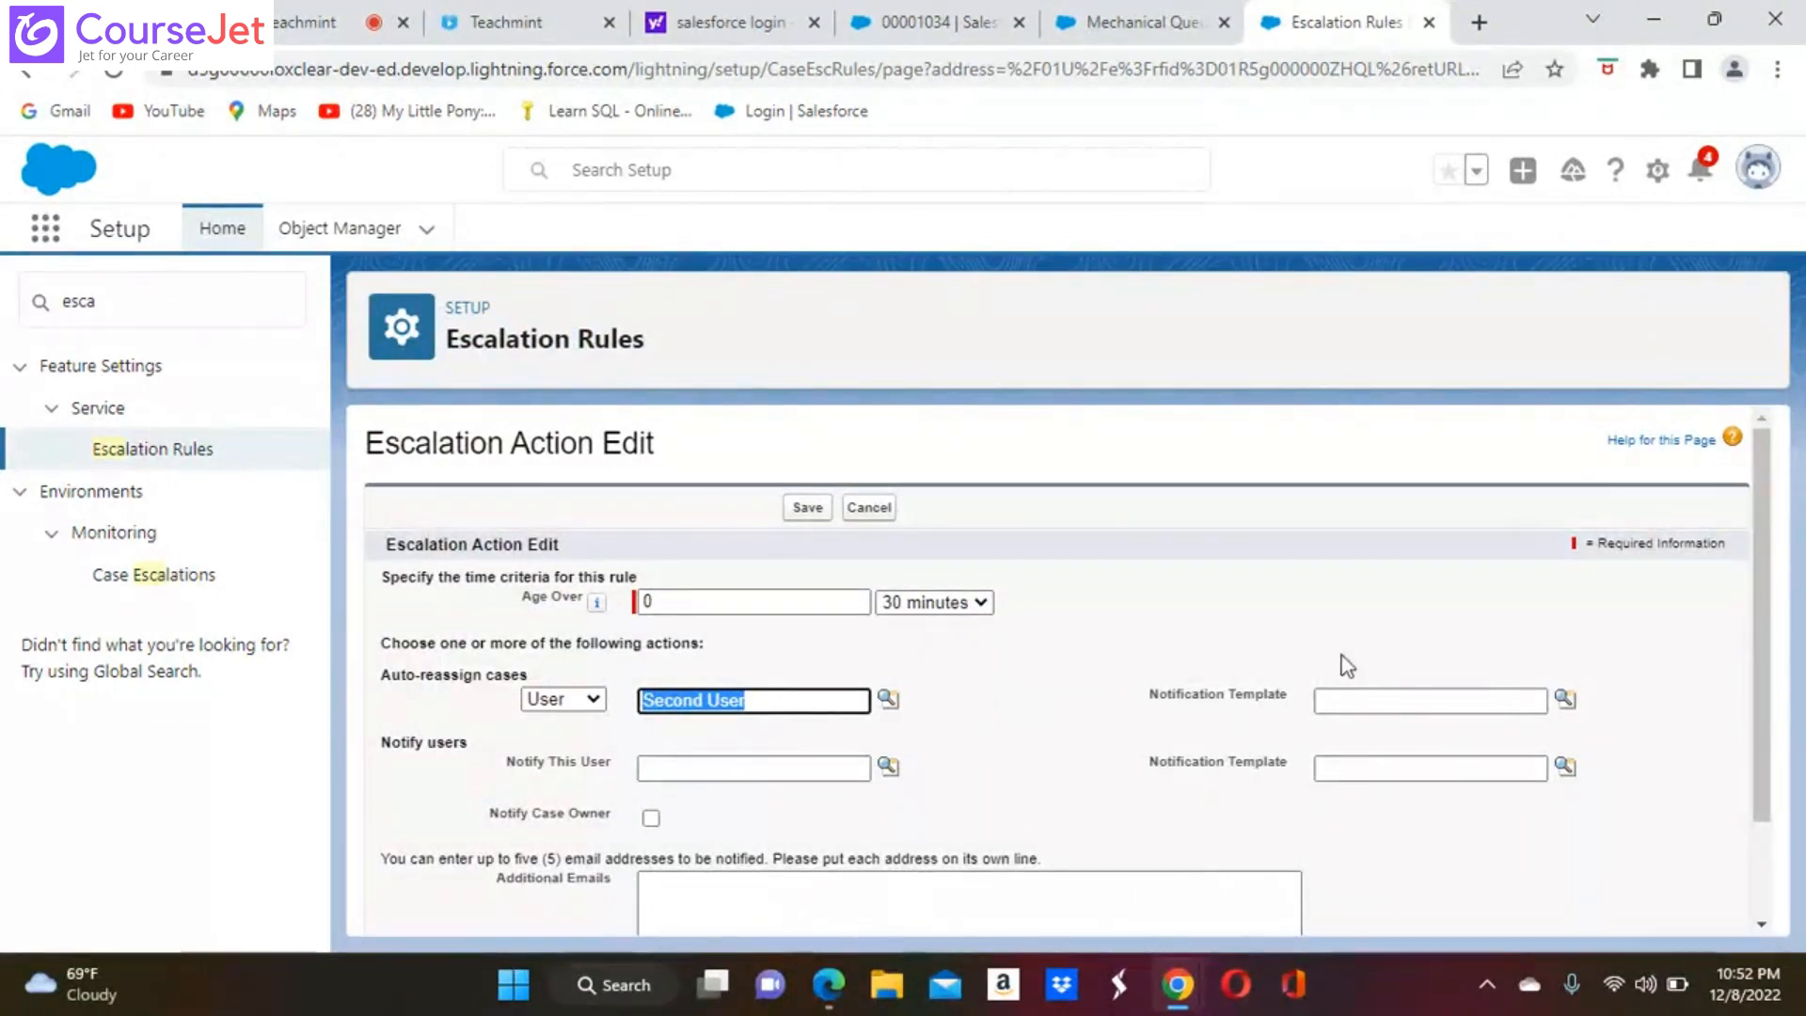
Choose Support: Escalated Case Notification as the notification template for auto-reassigned cases
{"action": "left_click", "coordinate": [1565, 699]}
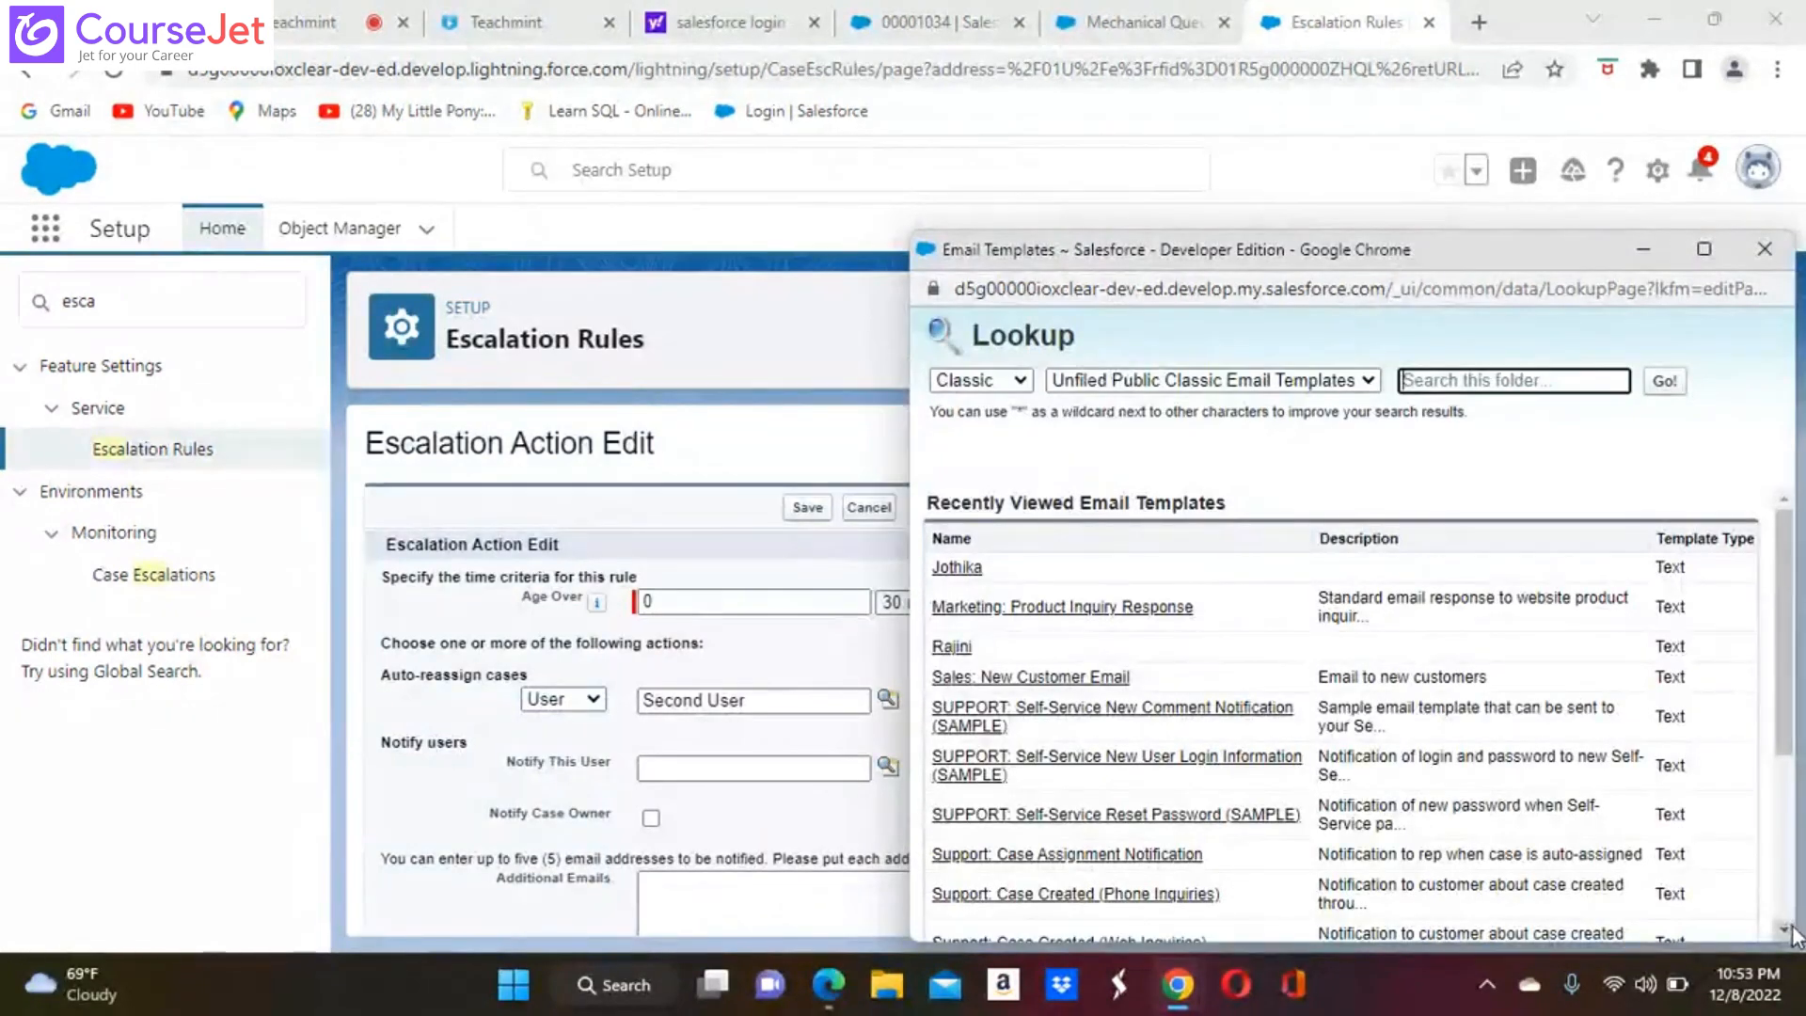
{"action": "scroll", "coordinate": [1784, 931], "scroll_direction": "down", "scroll_amount": 2}
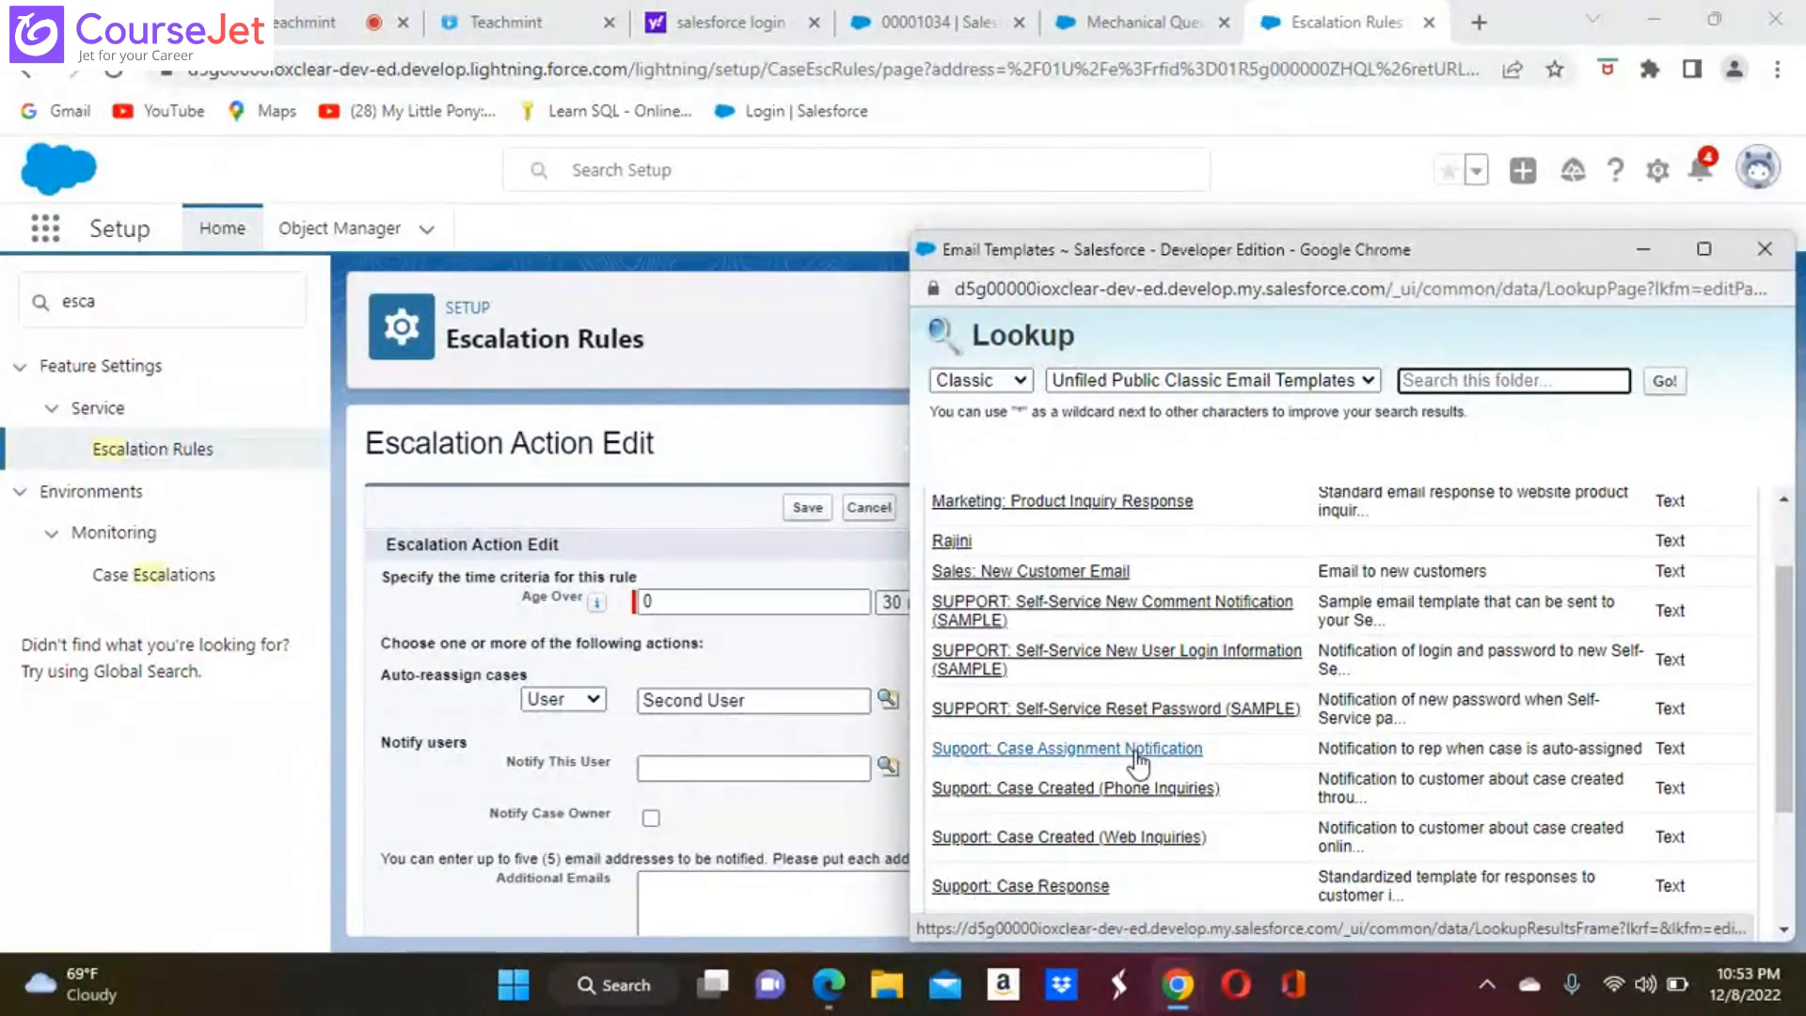
{"action": "scroll", "coordinate": [1784, 922], "scroll_direction": "down", "scroll_amount": 4}
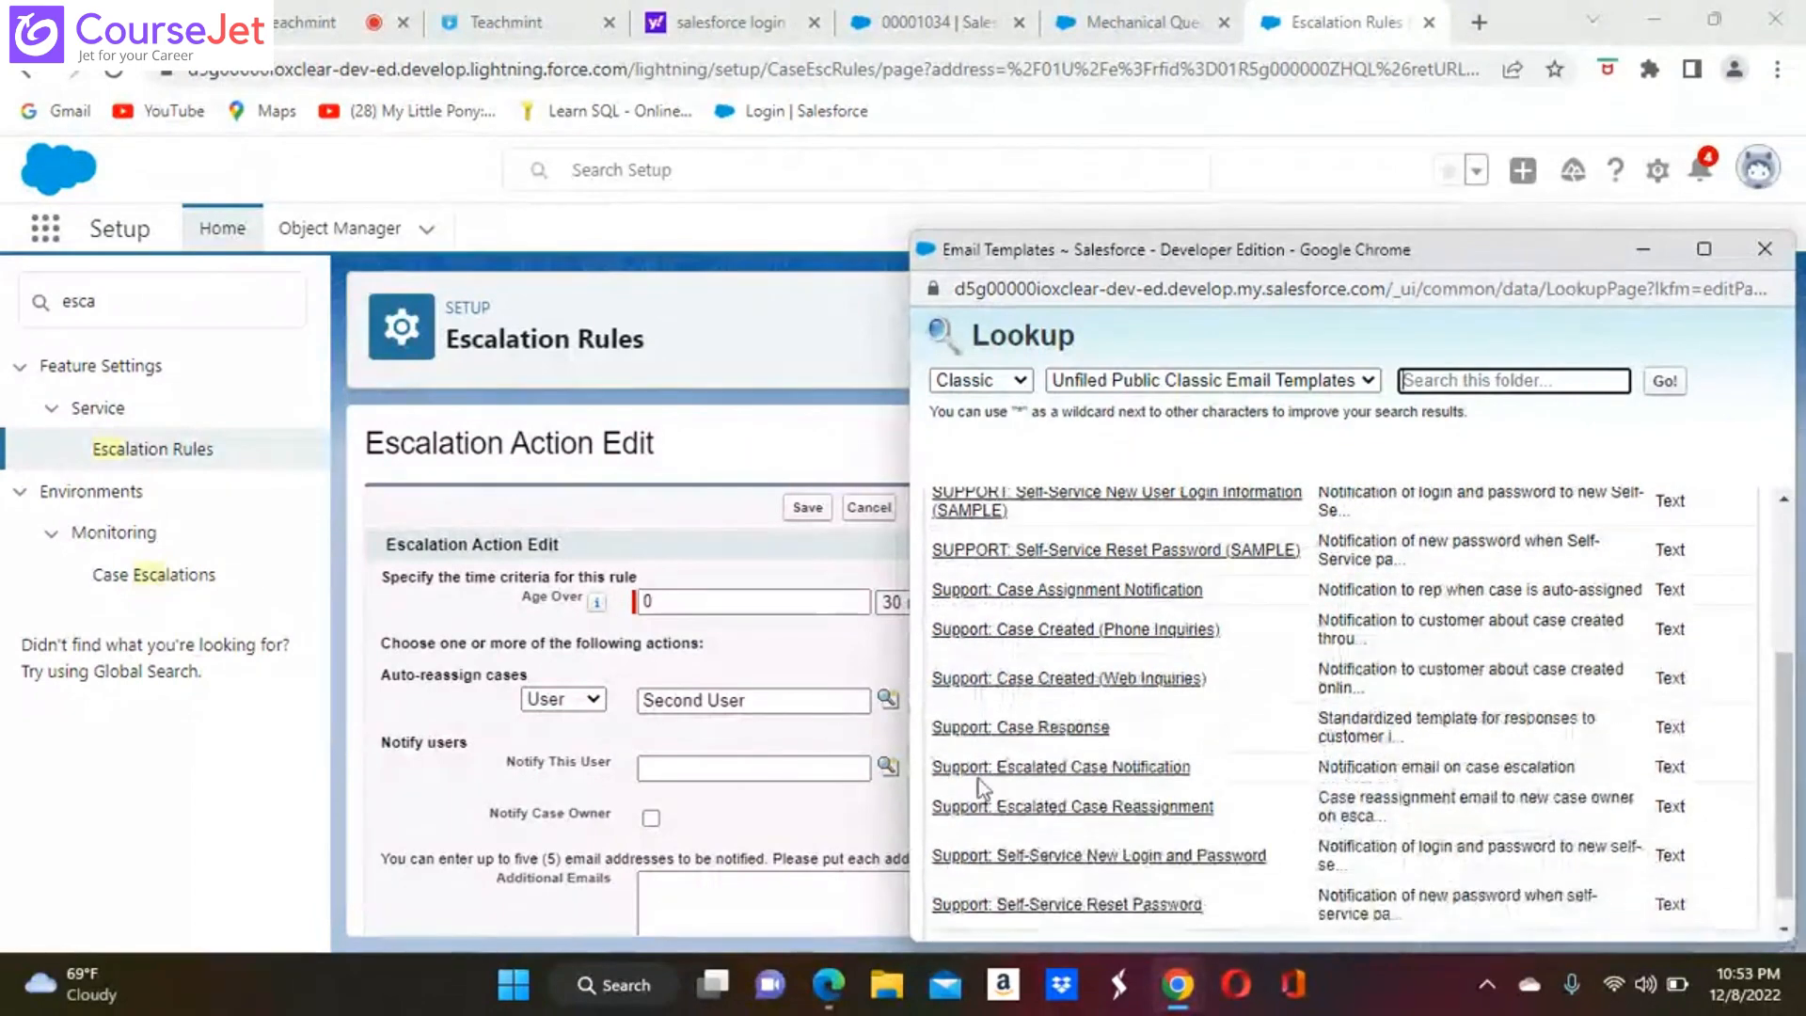
{"action": "left_click", "coordinate": [1031, 769]}
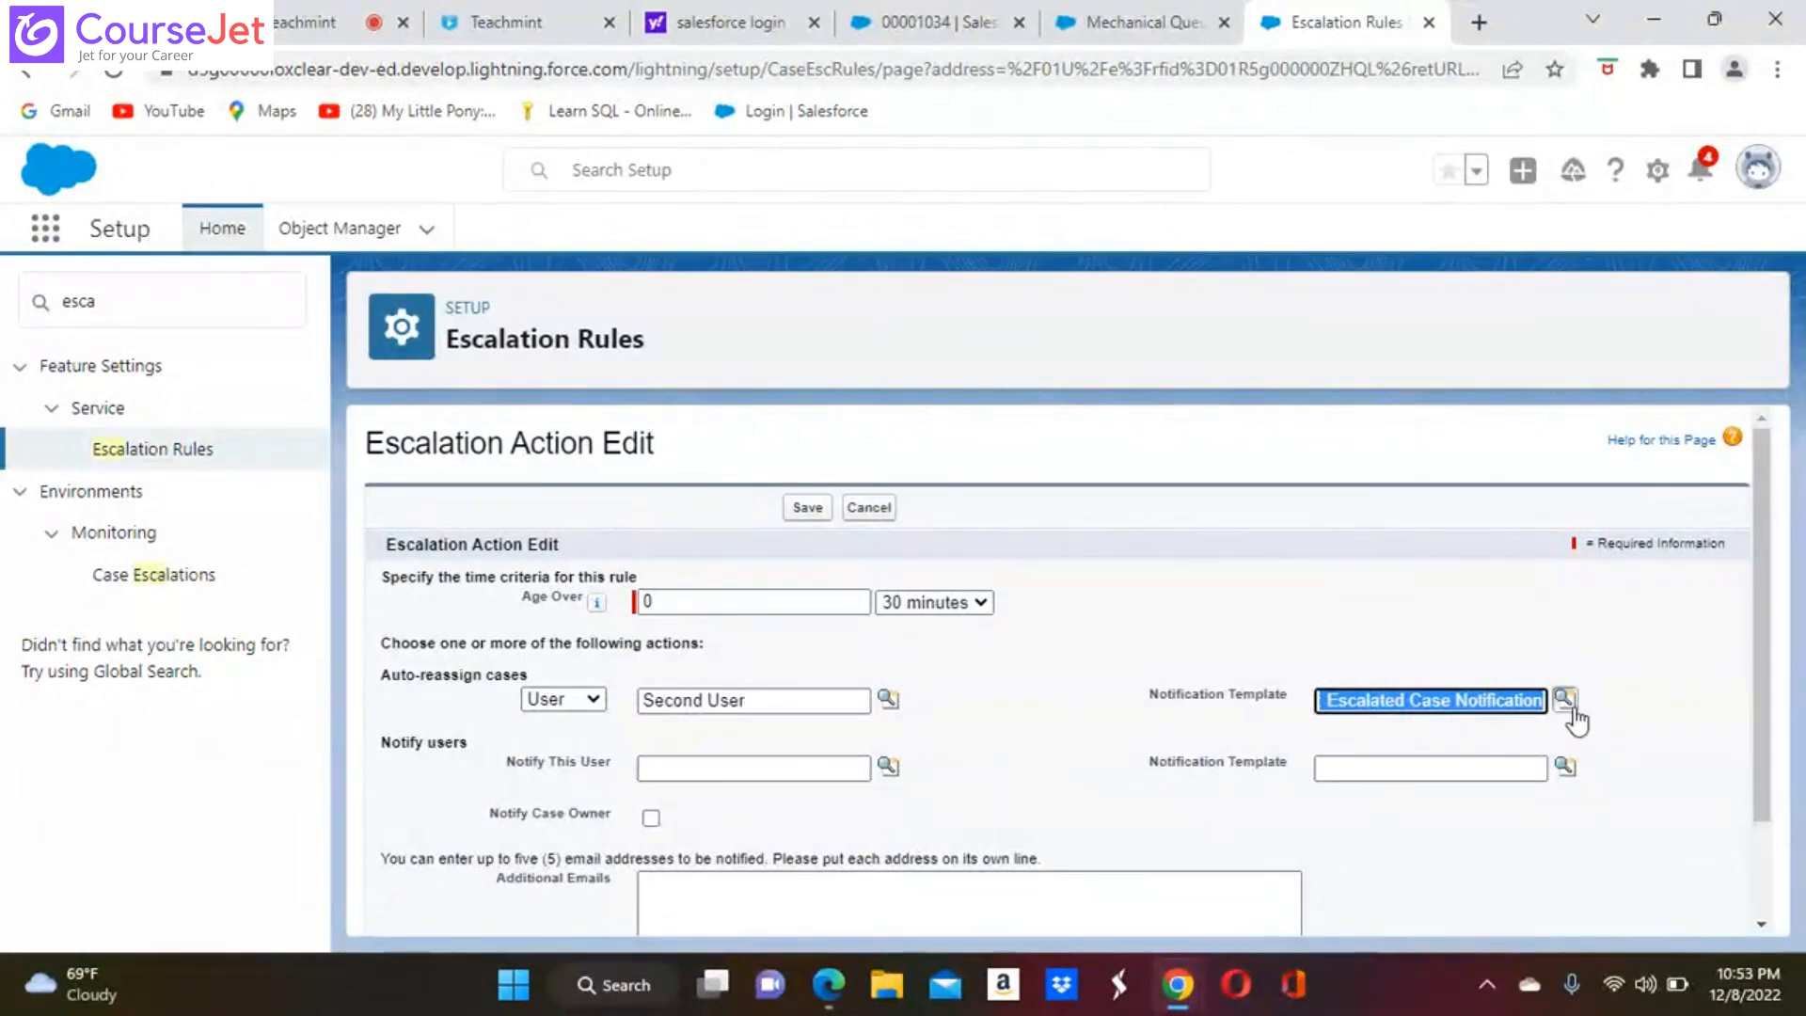
Set the auto-reassign notification template to Support: Escalated Case Reassignment
{"action": "left_click", "coordinate": [1565, 700]}
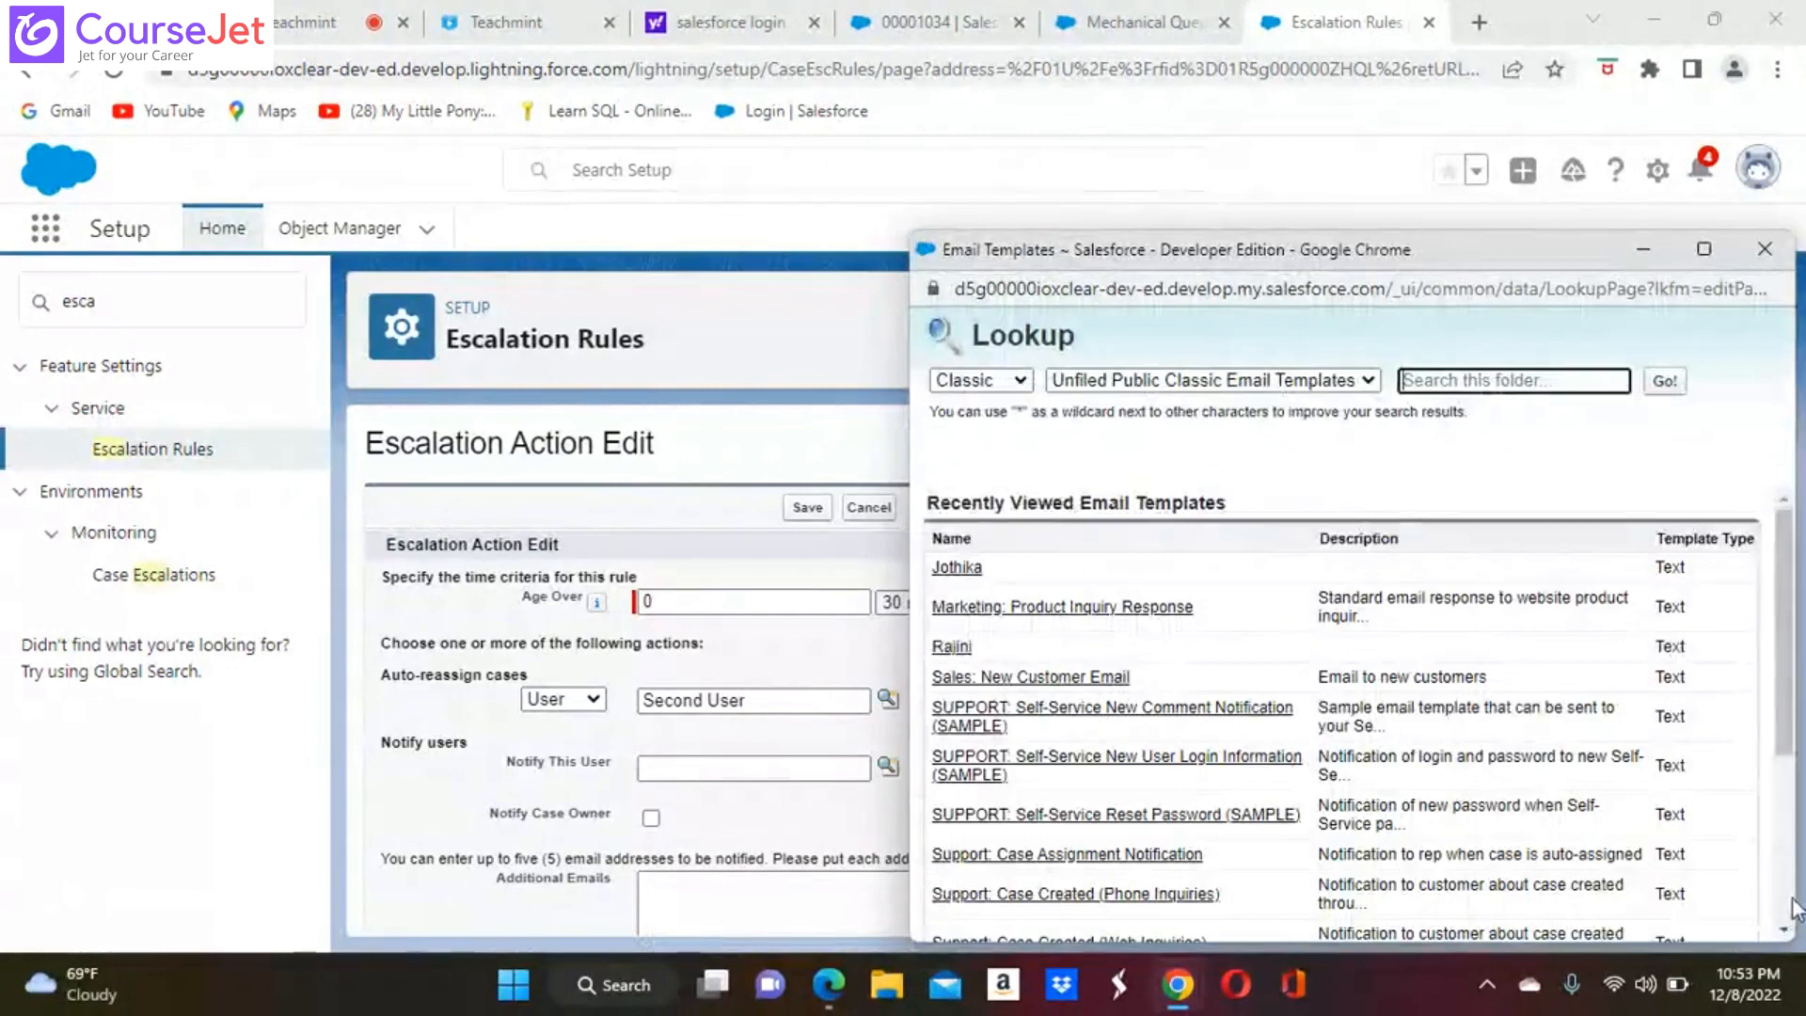
{"action": "scroll", "coordinate": [1783, 929], "scroll_direction": "down", "scroll_amount": 3}
{"action": "scroll", "coordinate": [1783, 929], "scroll_direction": "down", "scroll_amount": 1}
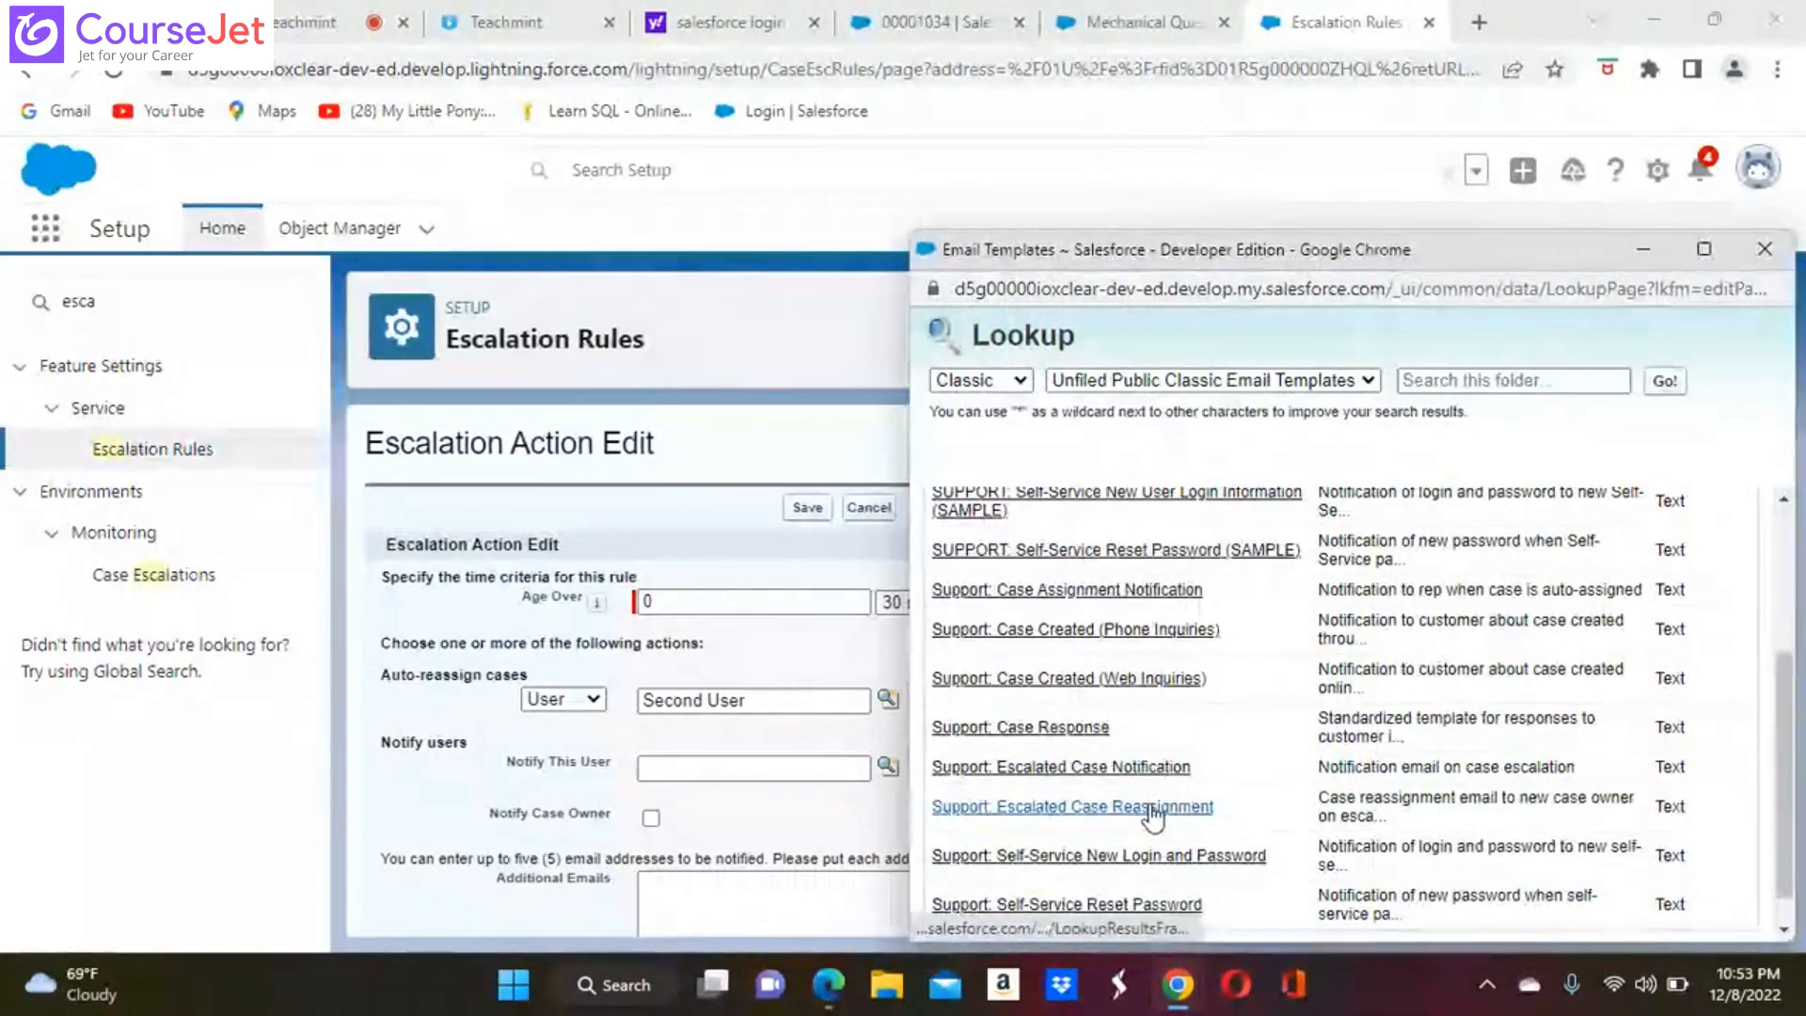
{"action": "left_click", "coordinate": [1153, 809]}
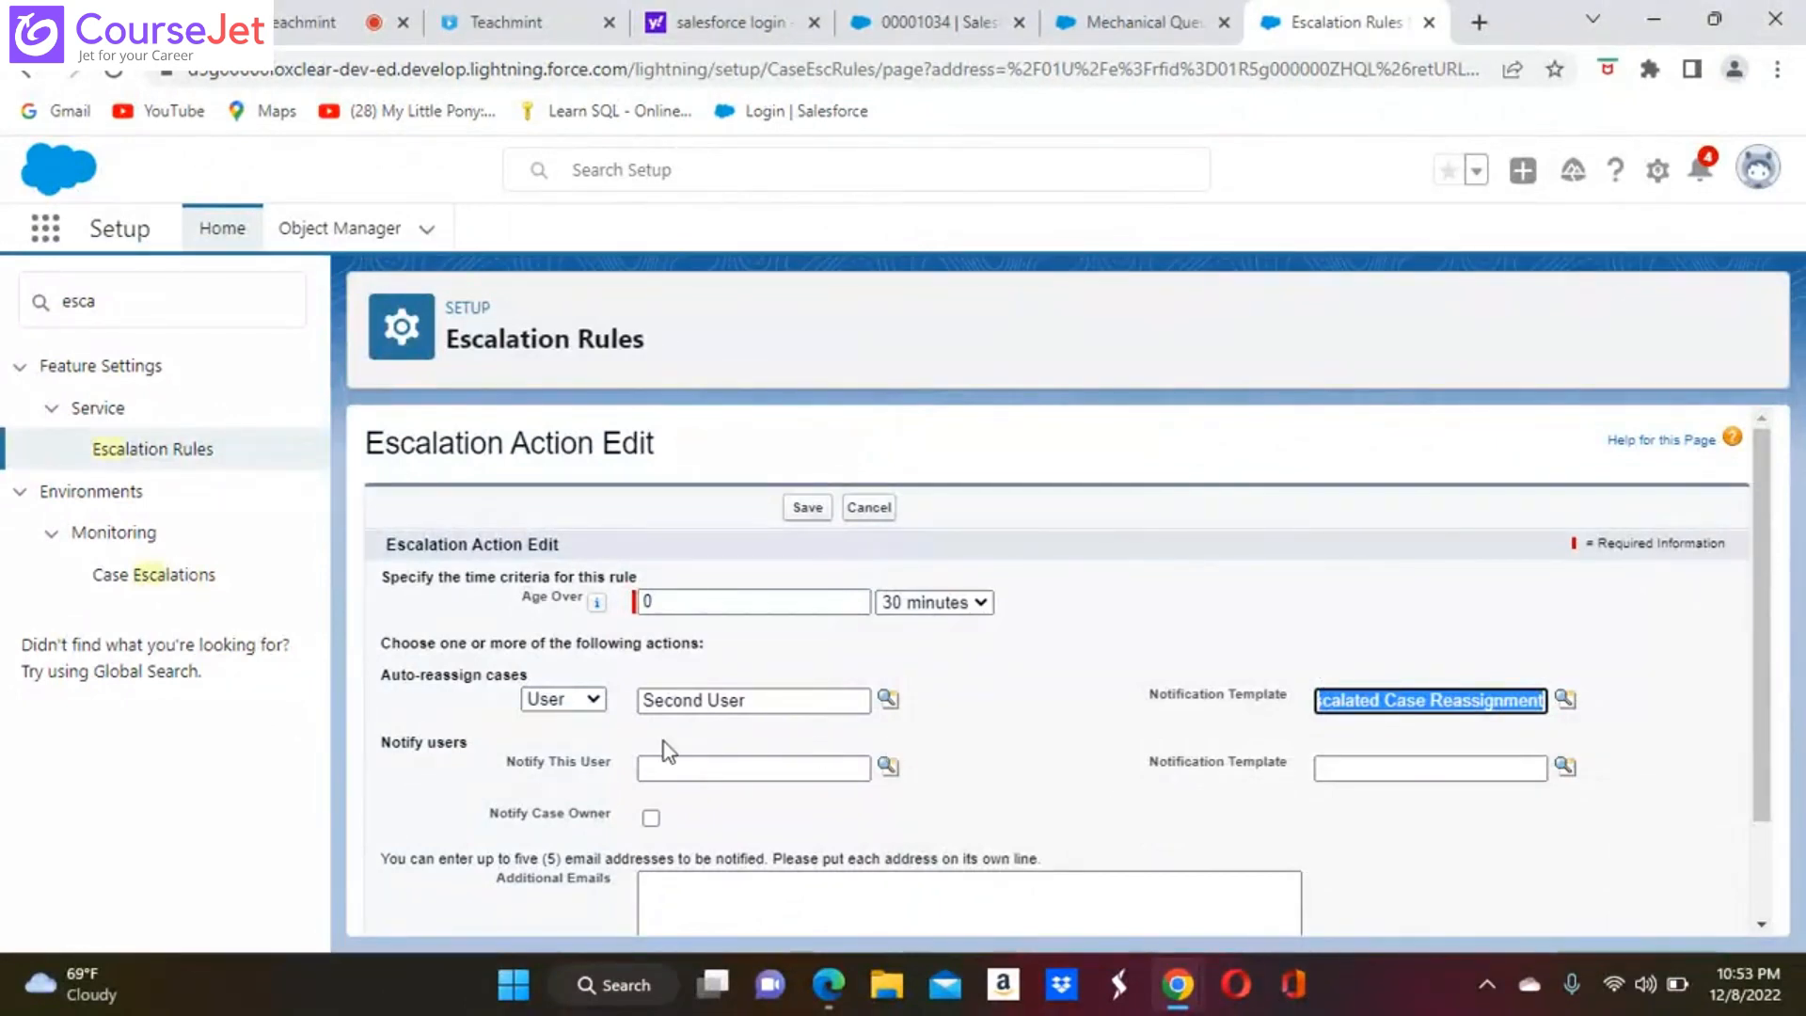
Set Customer as the user to notify, with the Support: Escalated Case Notification template
{"action": "left_click", "coordinate": [887, 769]}
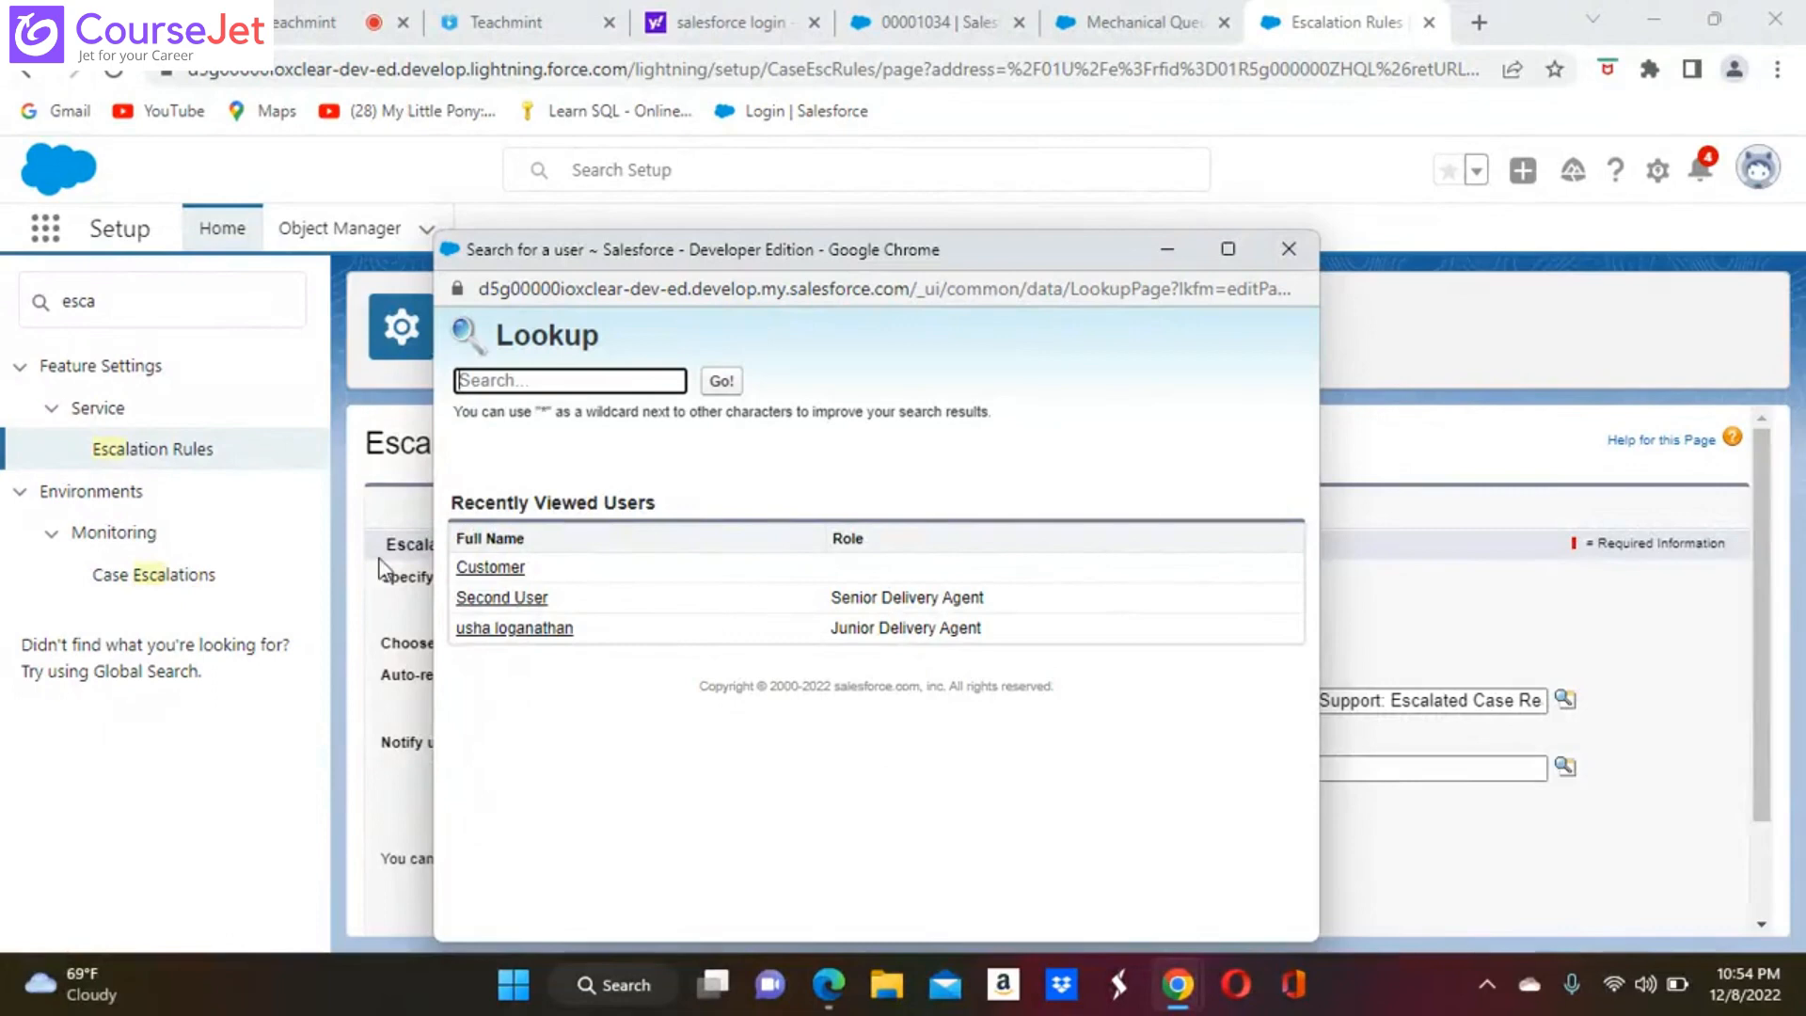
{"action": "left_click", "coordinate": [493, 567]}
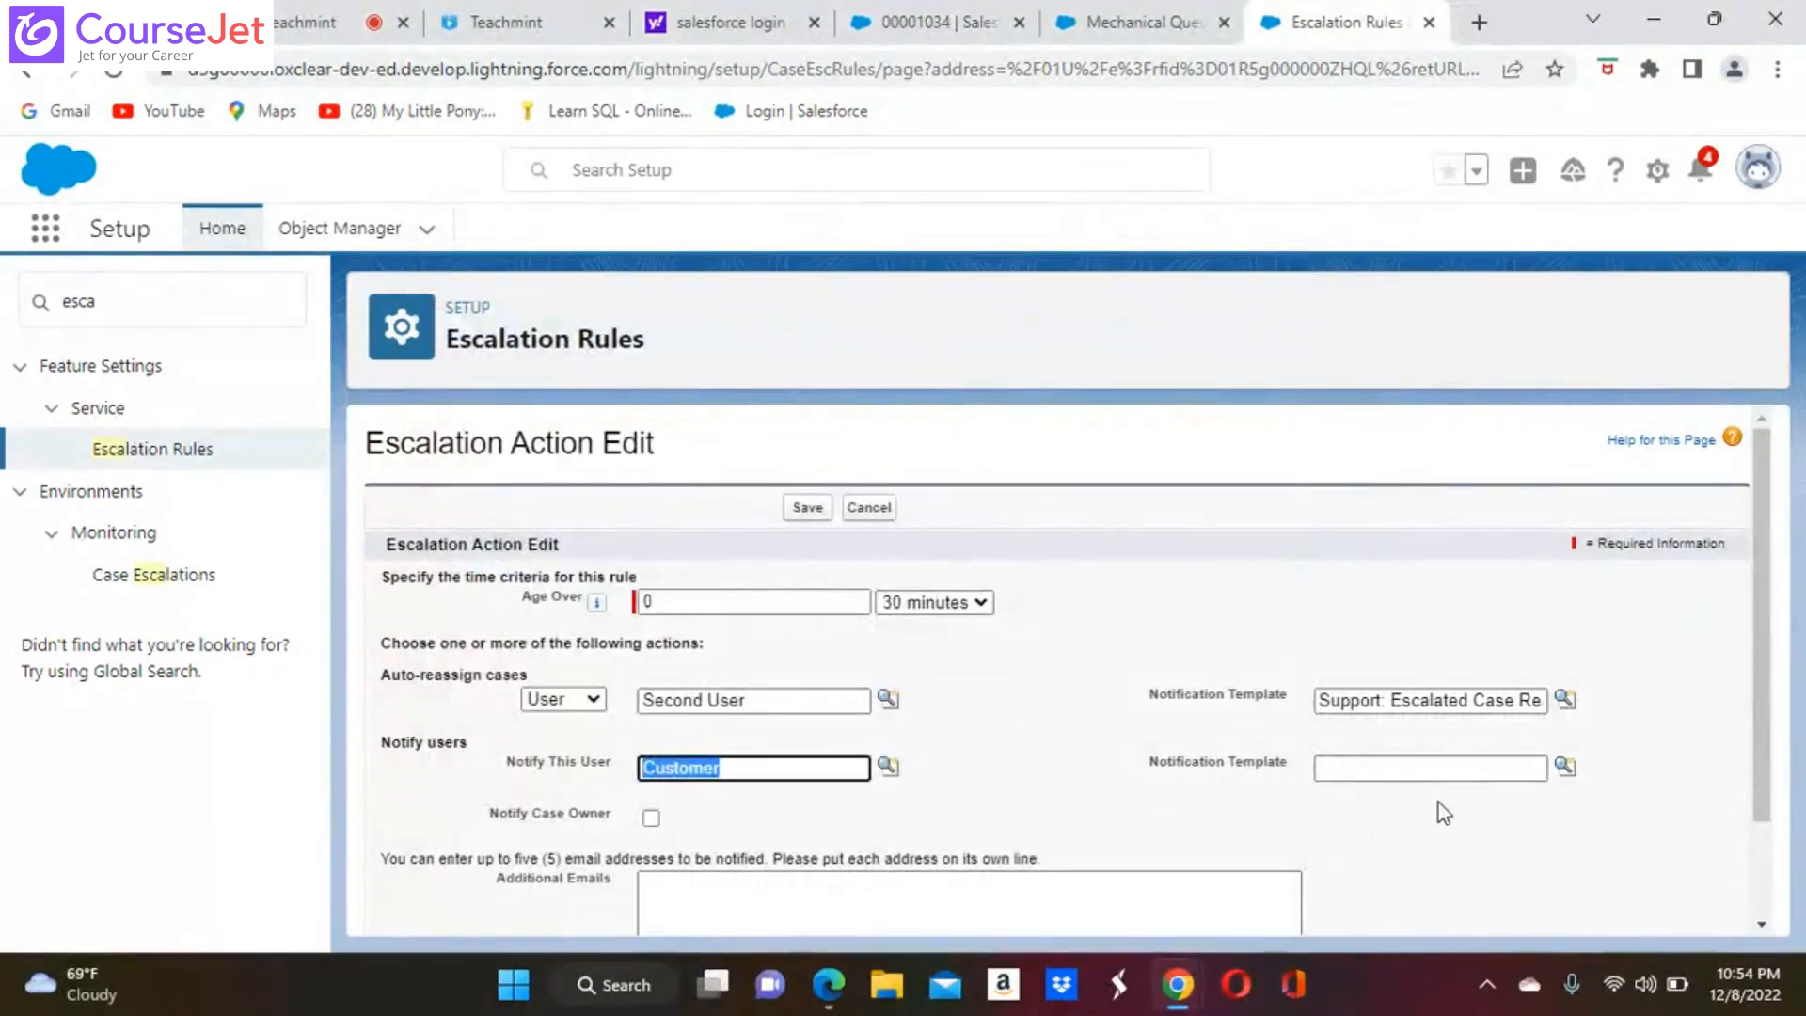
{"action": "left_click", "coordinate": [1564, 767]}
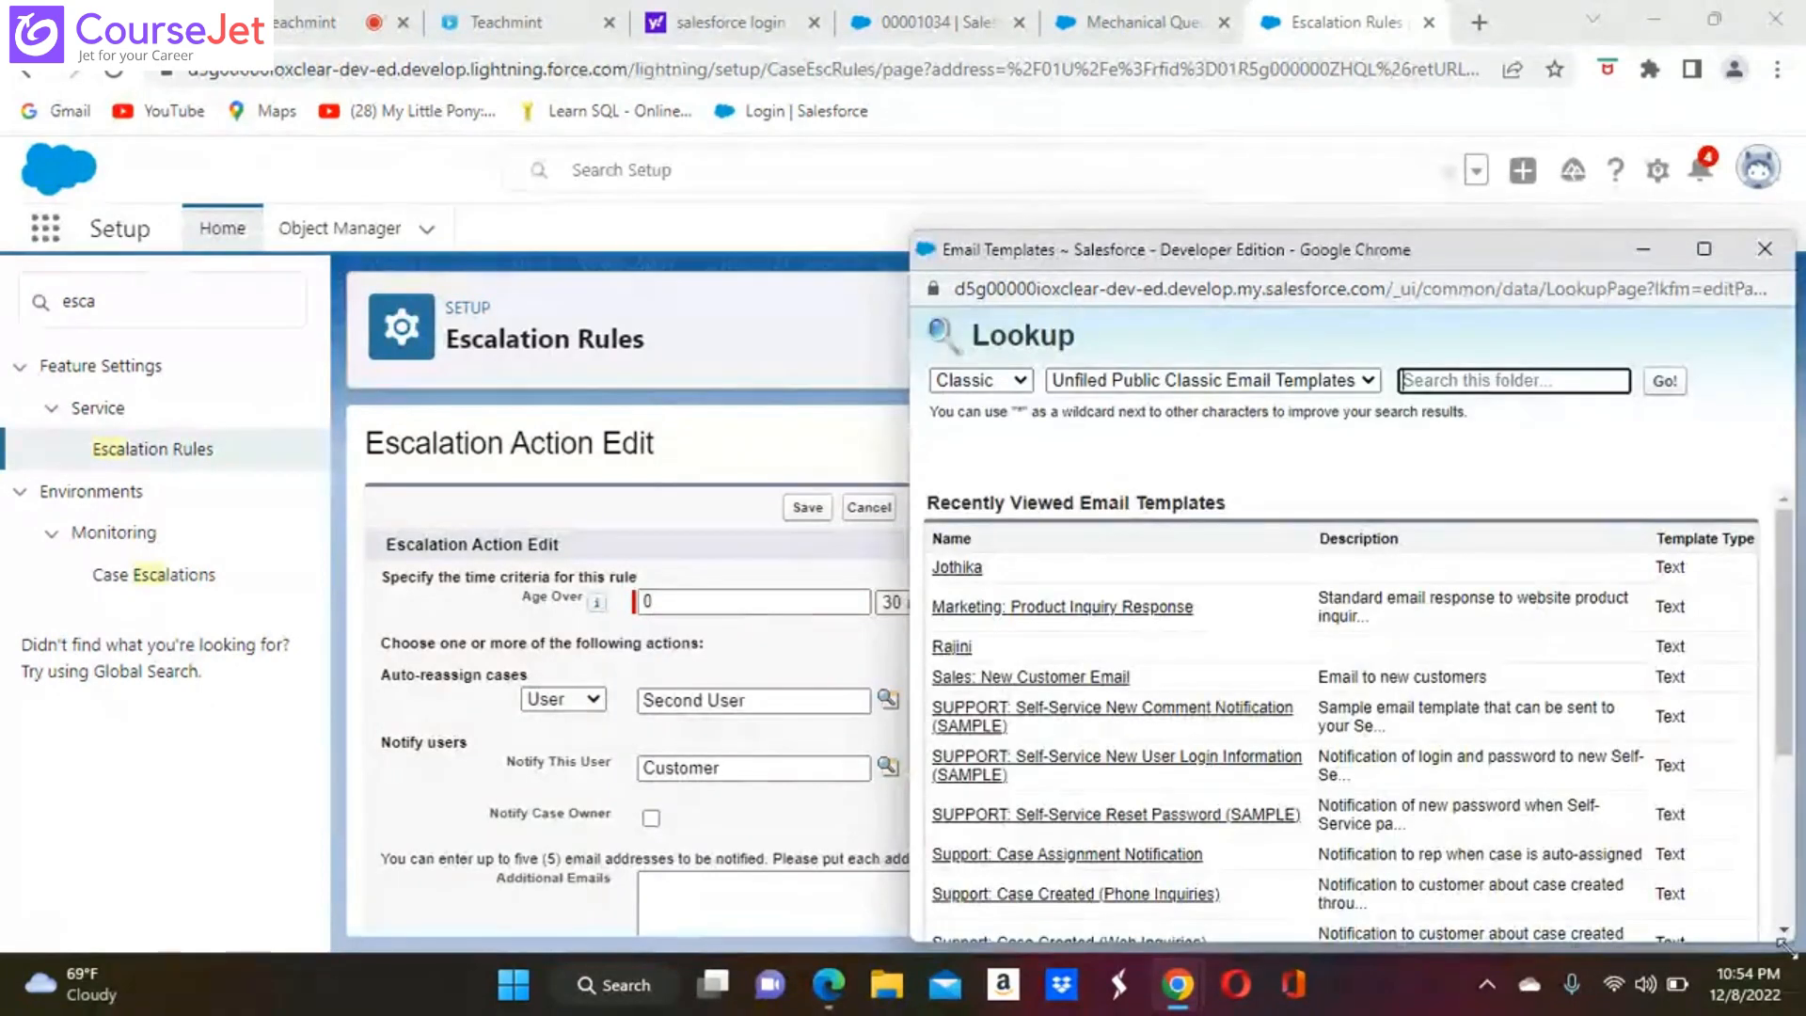
{"action": "left_click", "coordinate": [1790, 931]}
{"action": "scroll", "coordinate": [1790, 931], "scroll_direction": "down", "scroll_amount": 5}
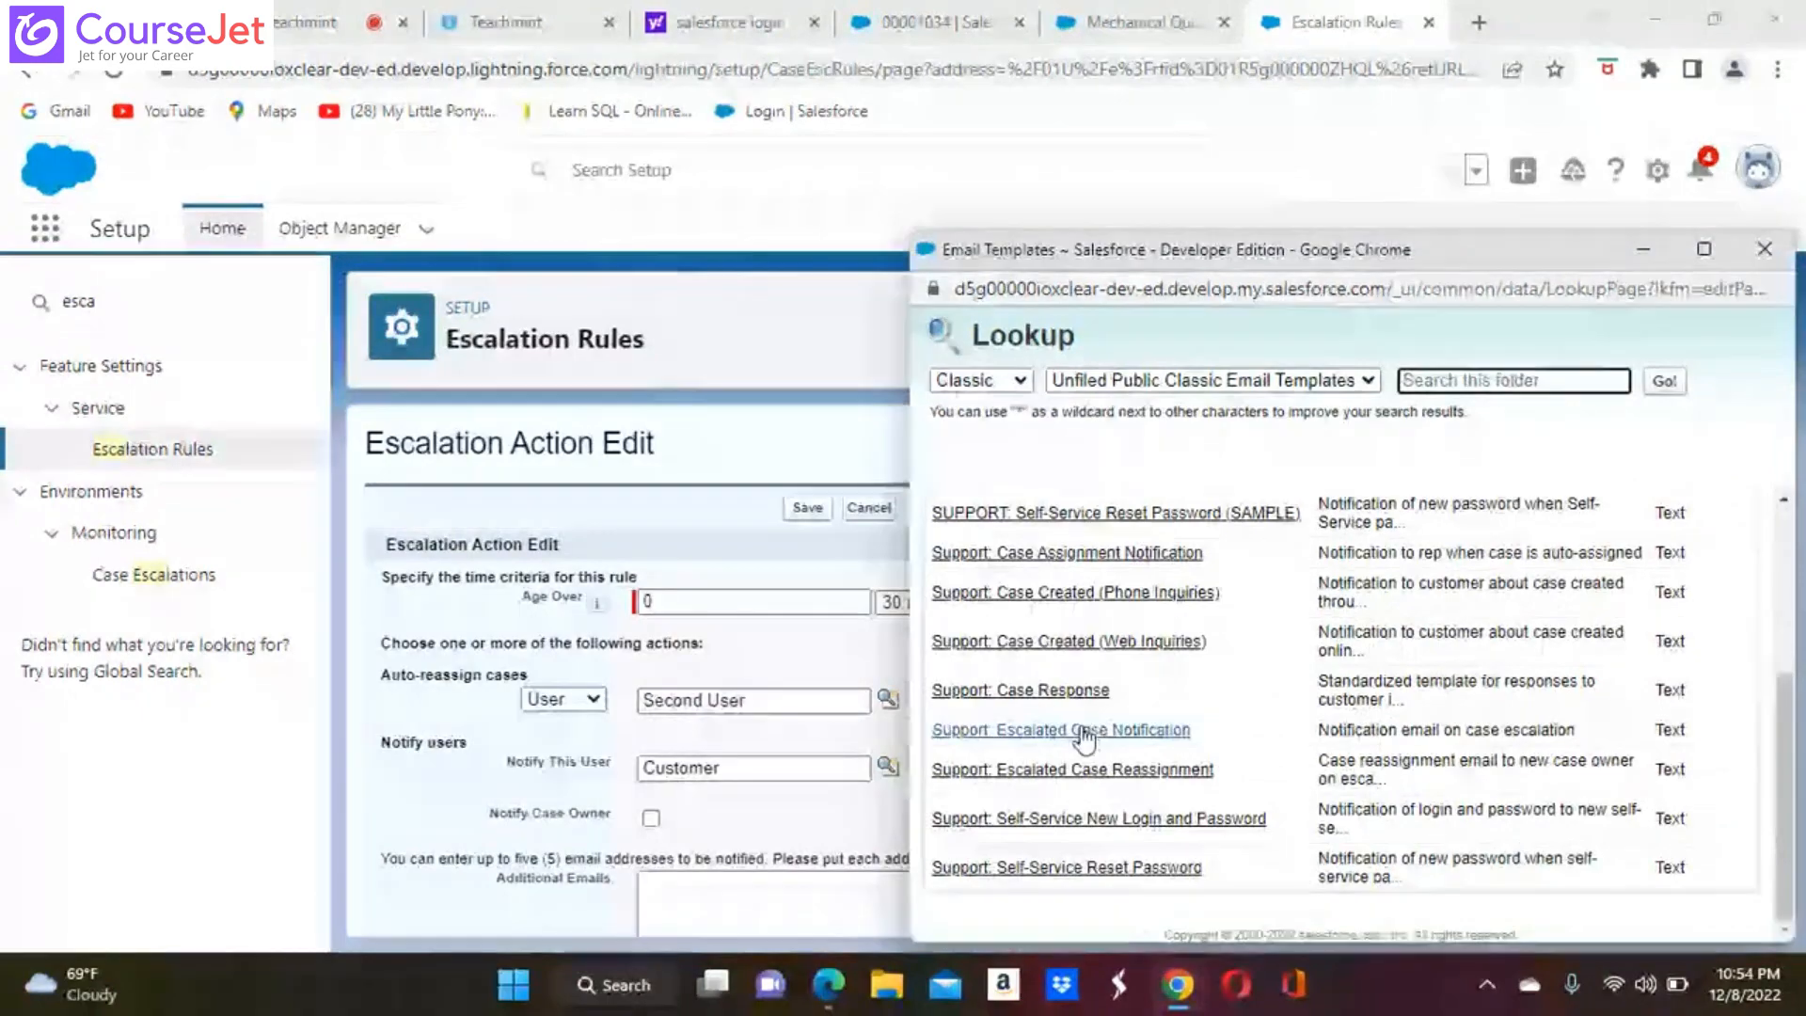
{"action": "left_click", "coordinate": [1051, 732]}
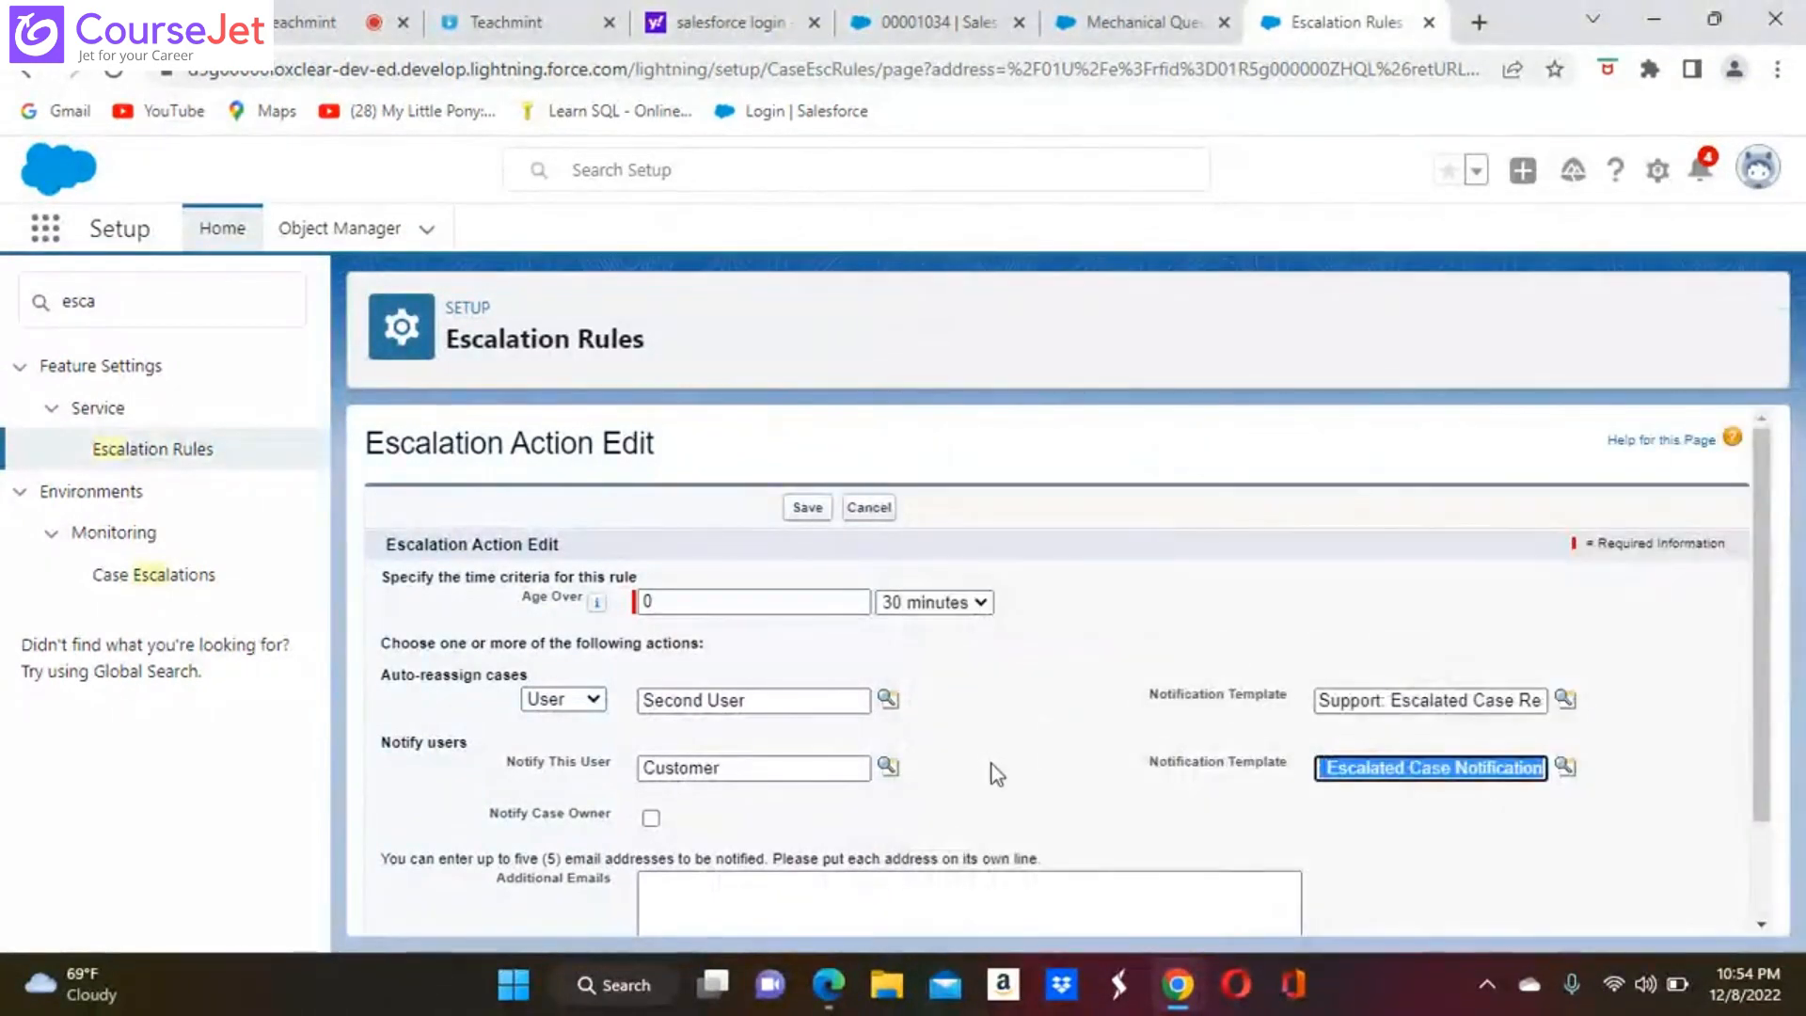
Enable notifying the case owner and save the escalation action
{"action": "scroll", "coordinate": [997, 773], "scroll_direction": "down", "scroll_amount": 2}
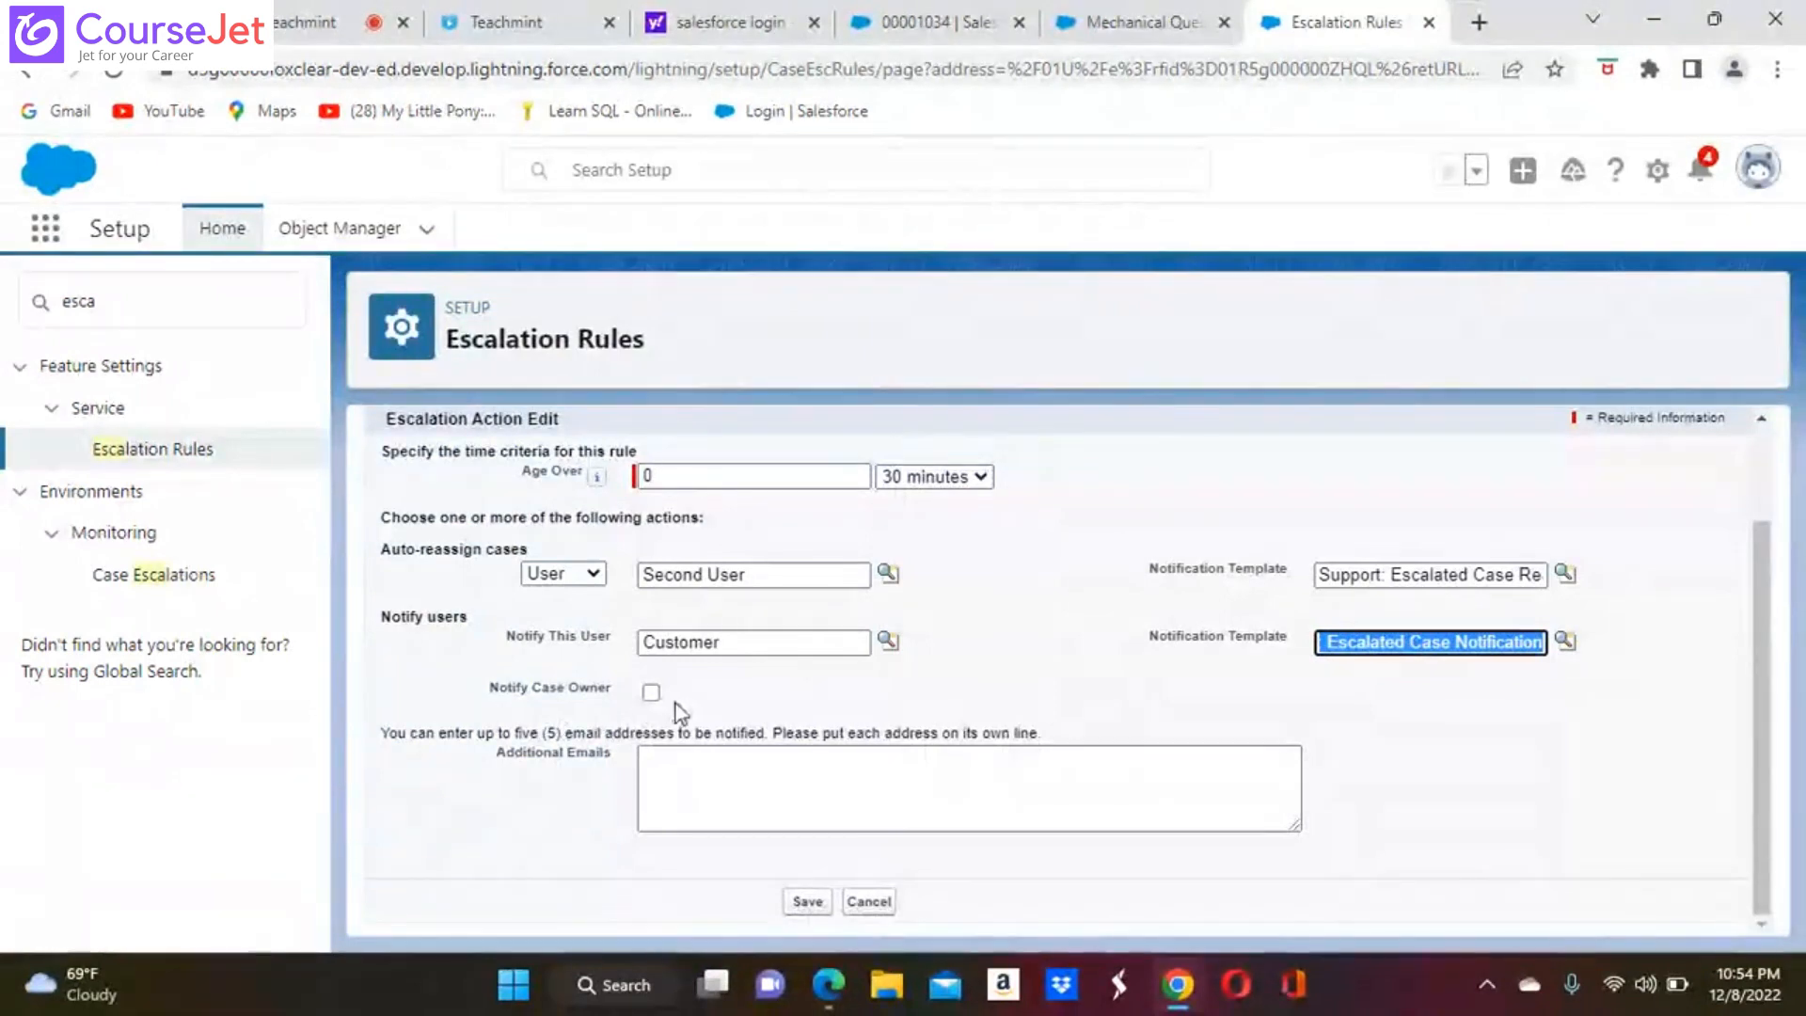
{"action": "left_click", "coordinate": [651, 692]}
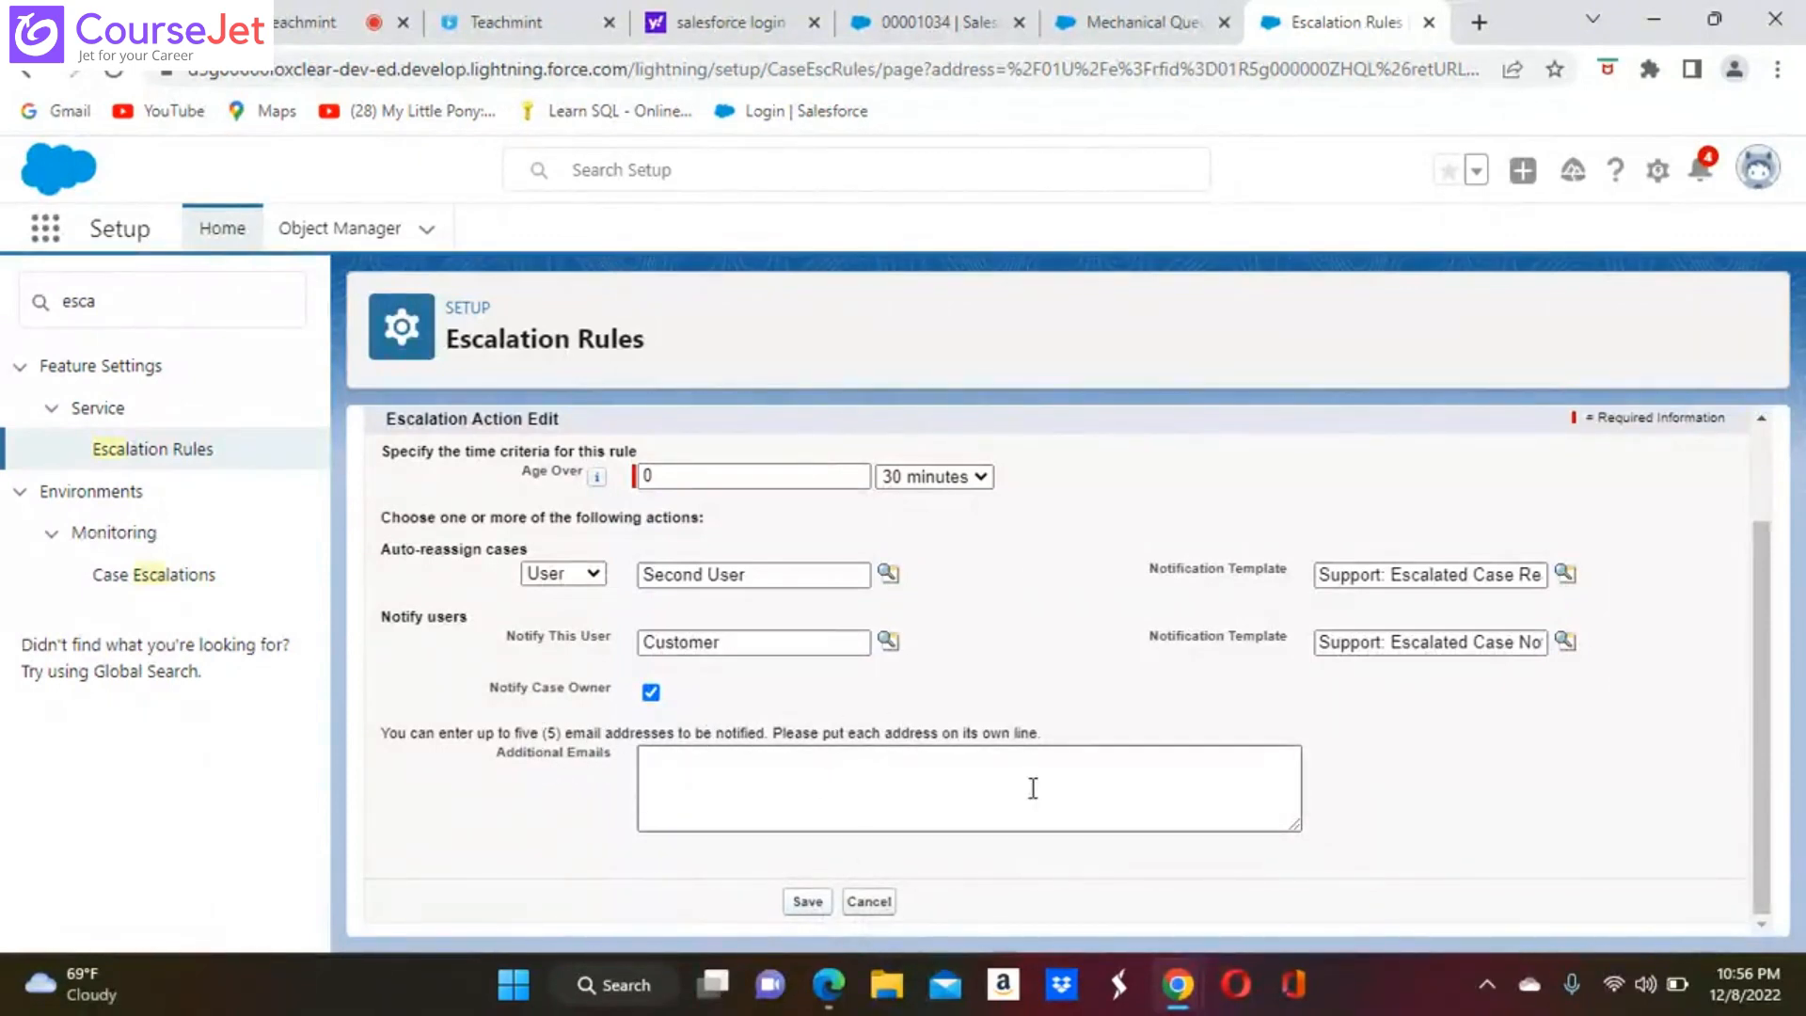
{"action": "left_click", "coordinate": [805, 903]}
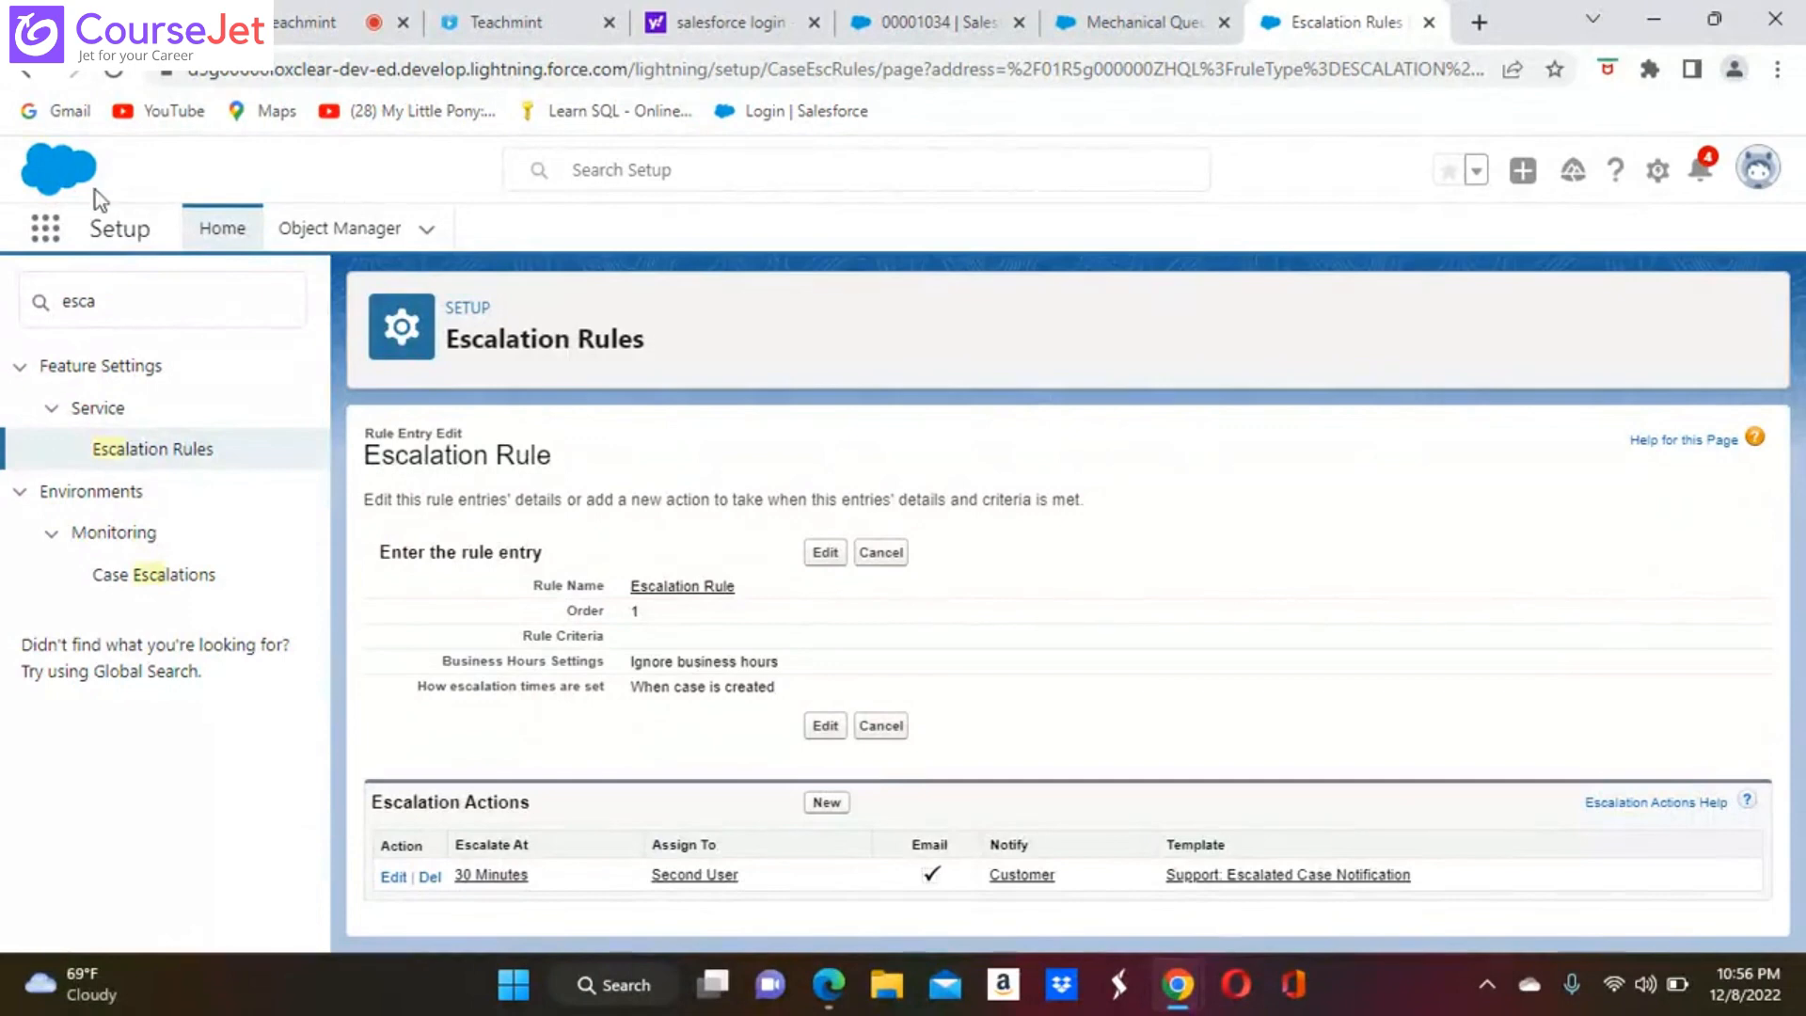
Find the Cases object and start a new Customer Complaints case
{"action": "left_click", "coordinate": [40, 229]}
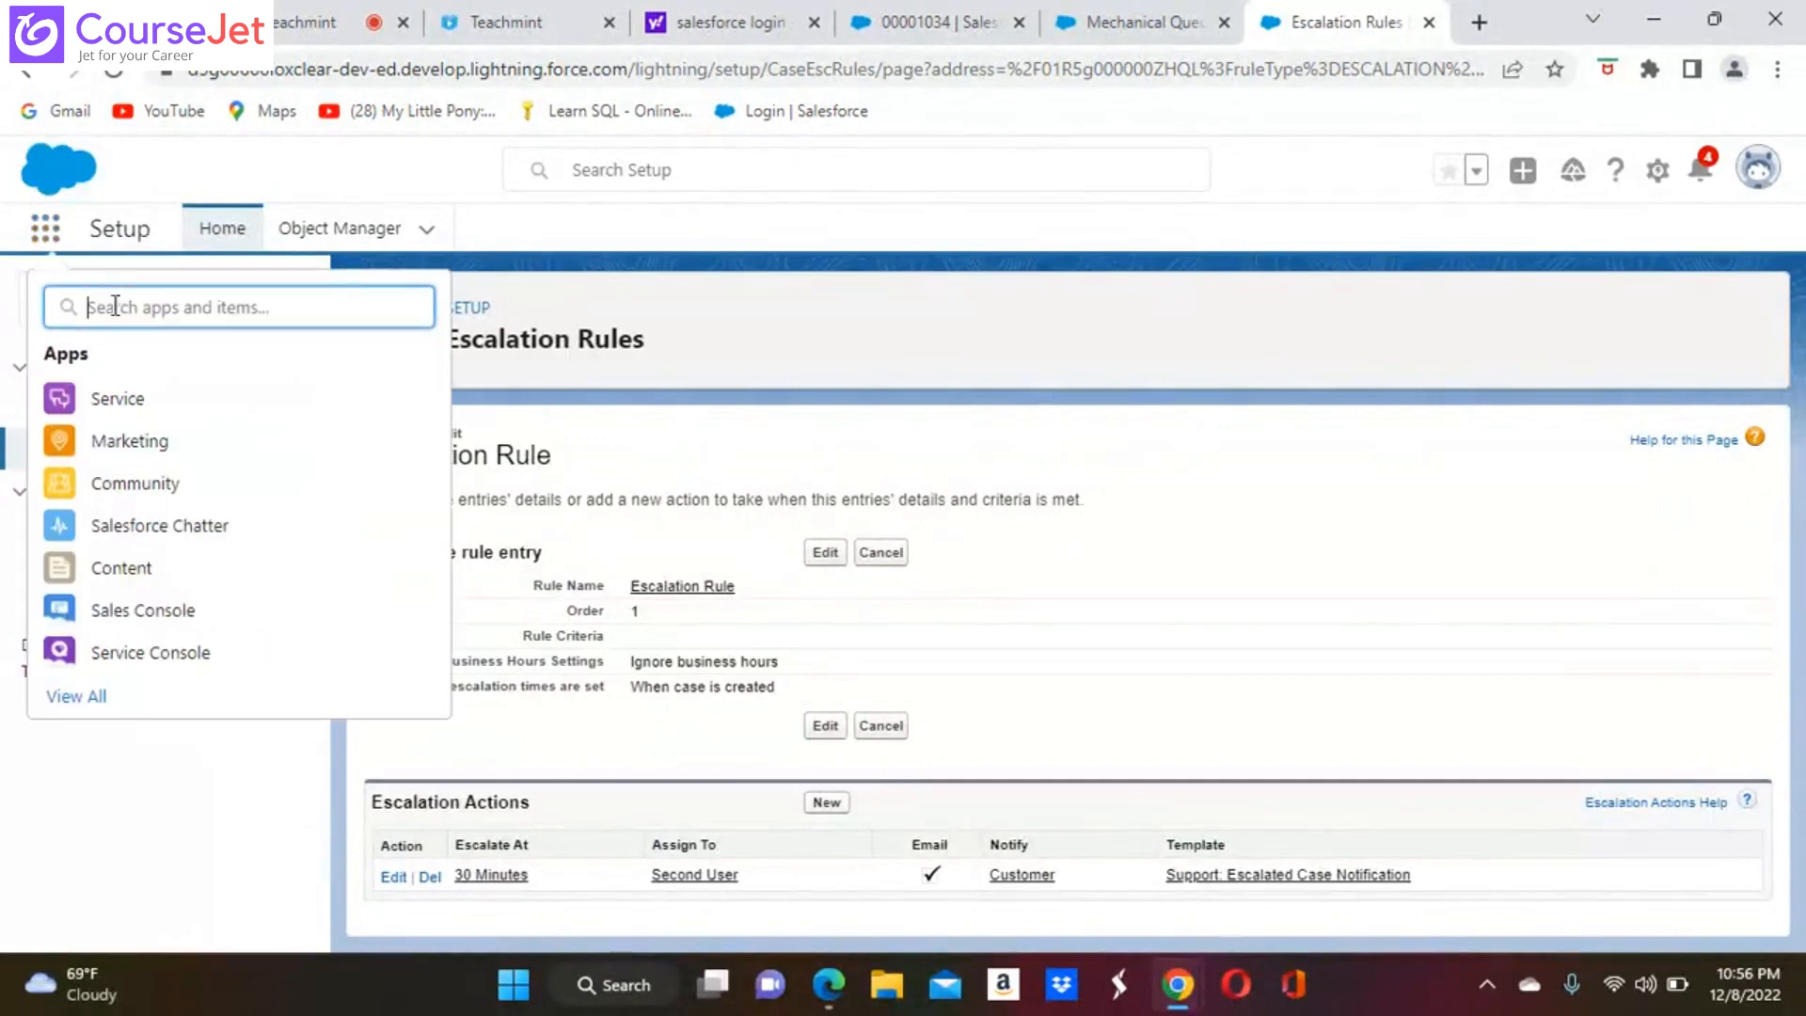
{"action": "type", "text": "dase"}
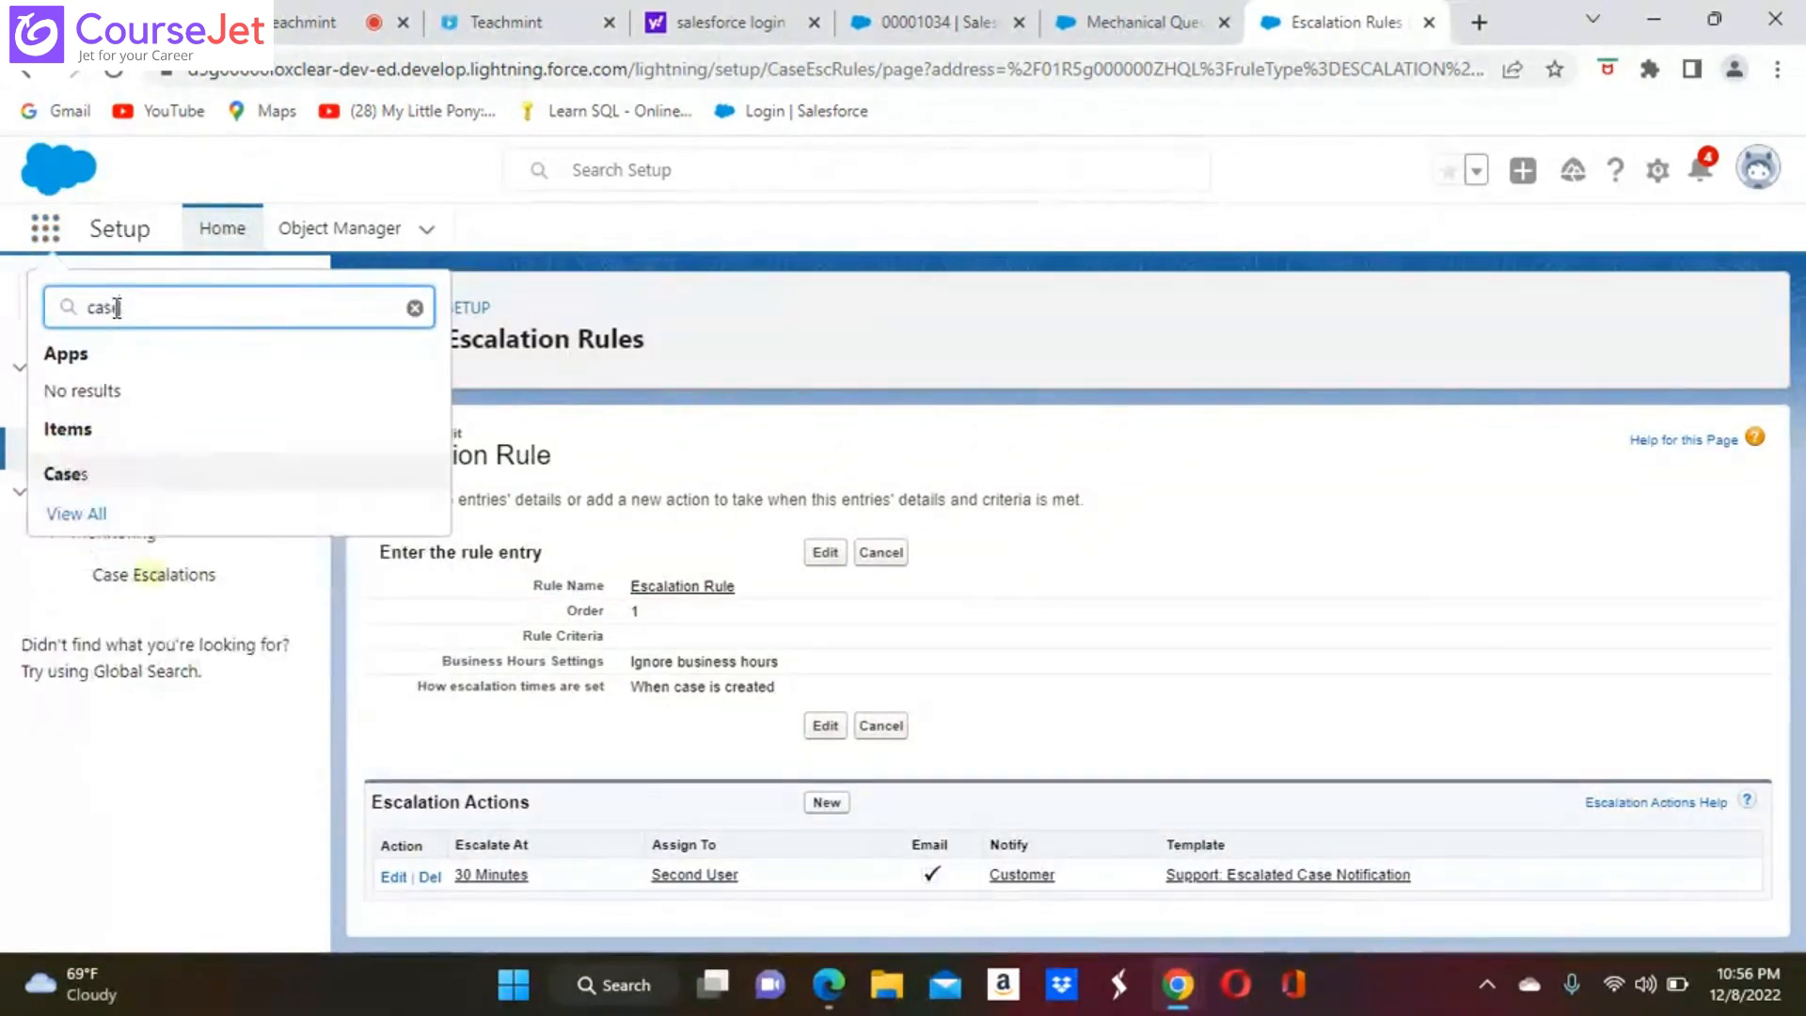
{"action": "left_click", "coordinate": [65, 474]}
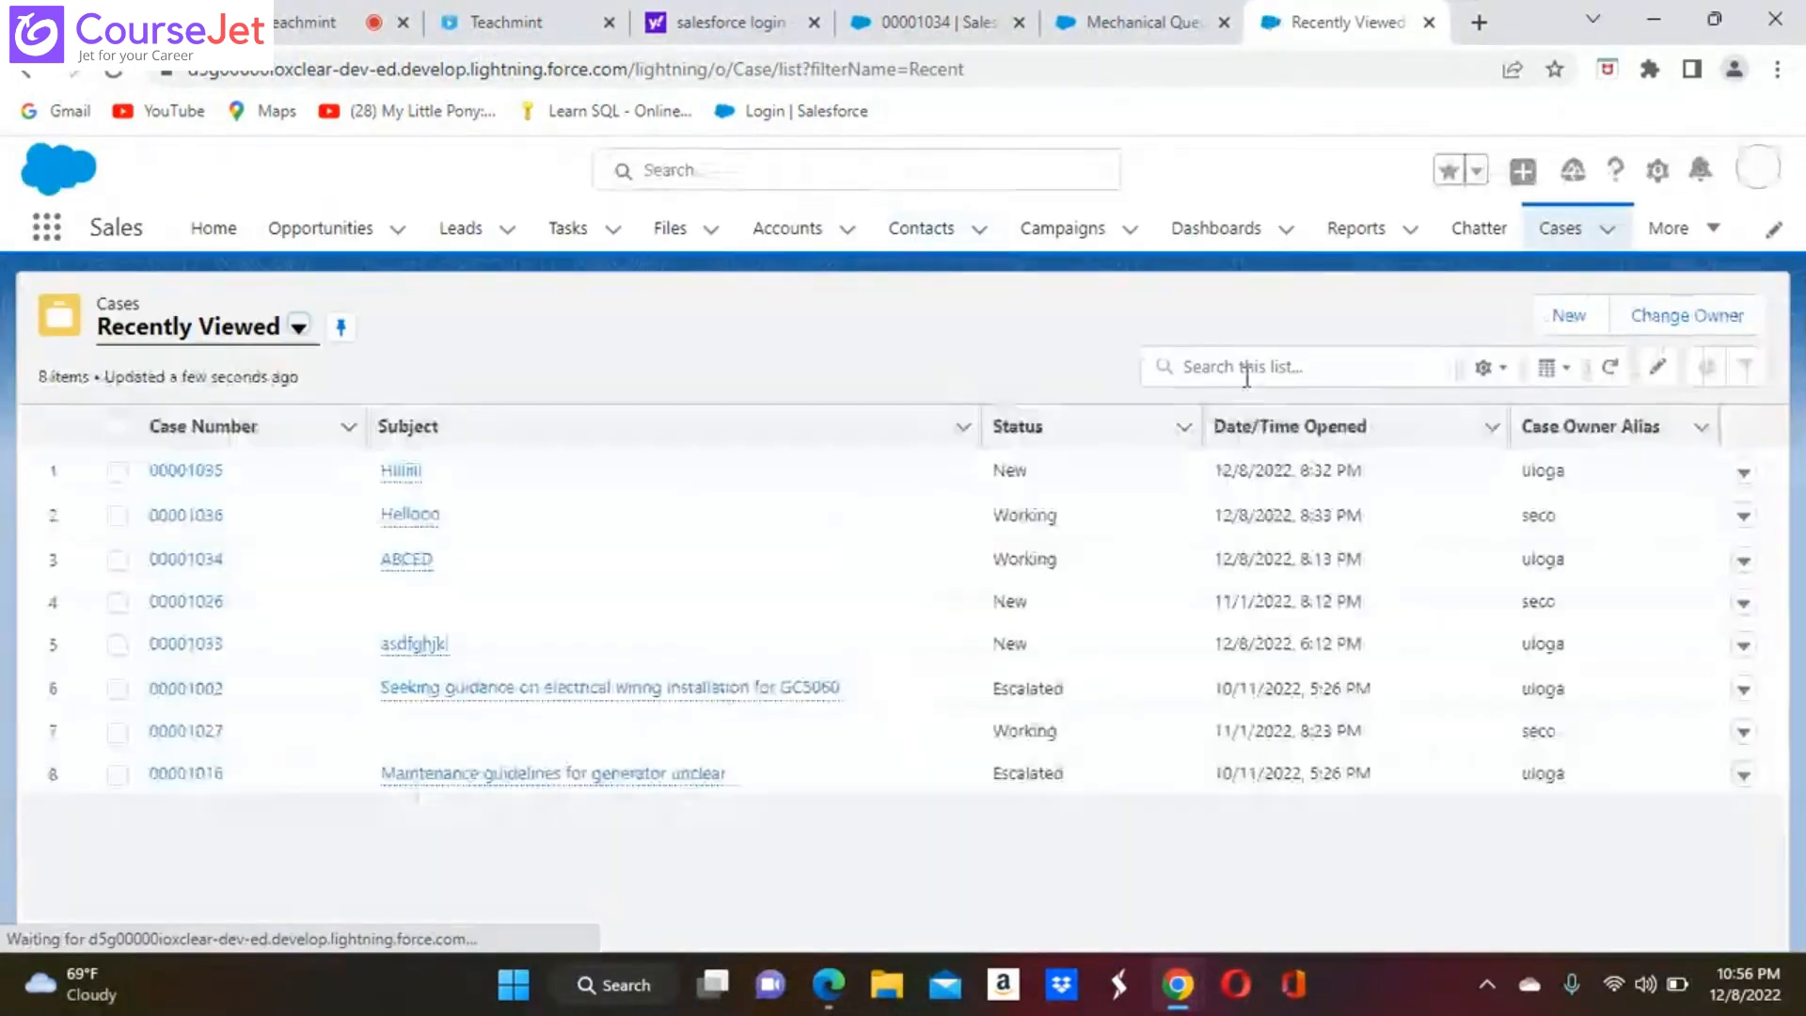
{"action": "left_click", "coordinate": [1573, 318]}
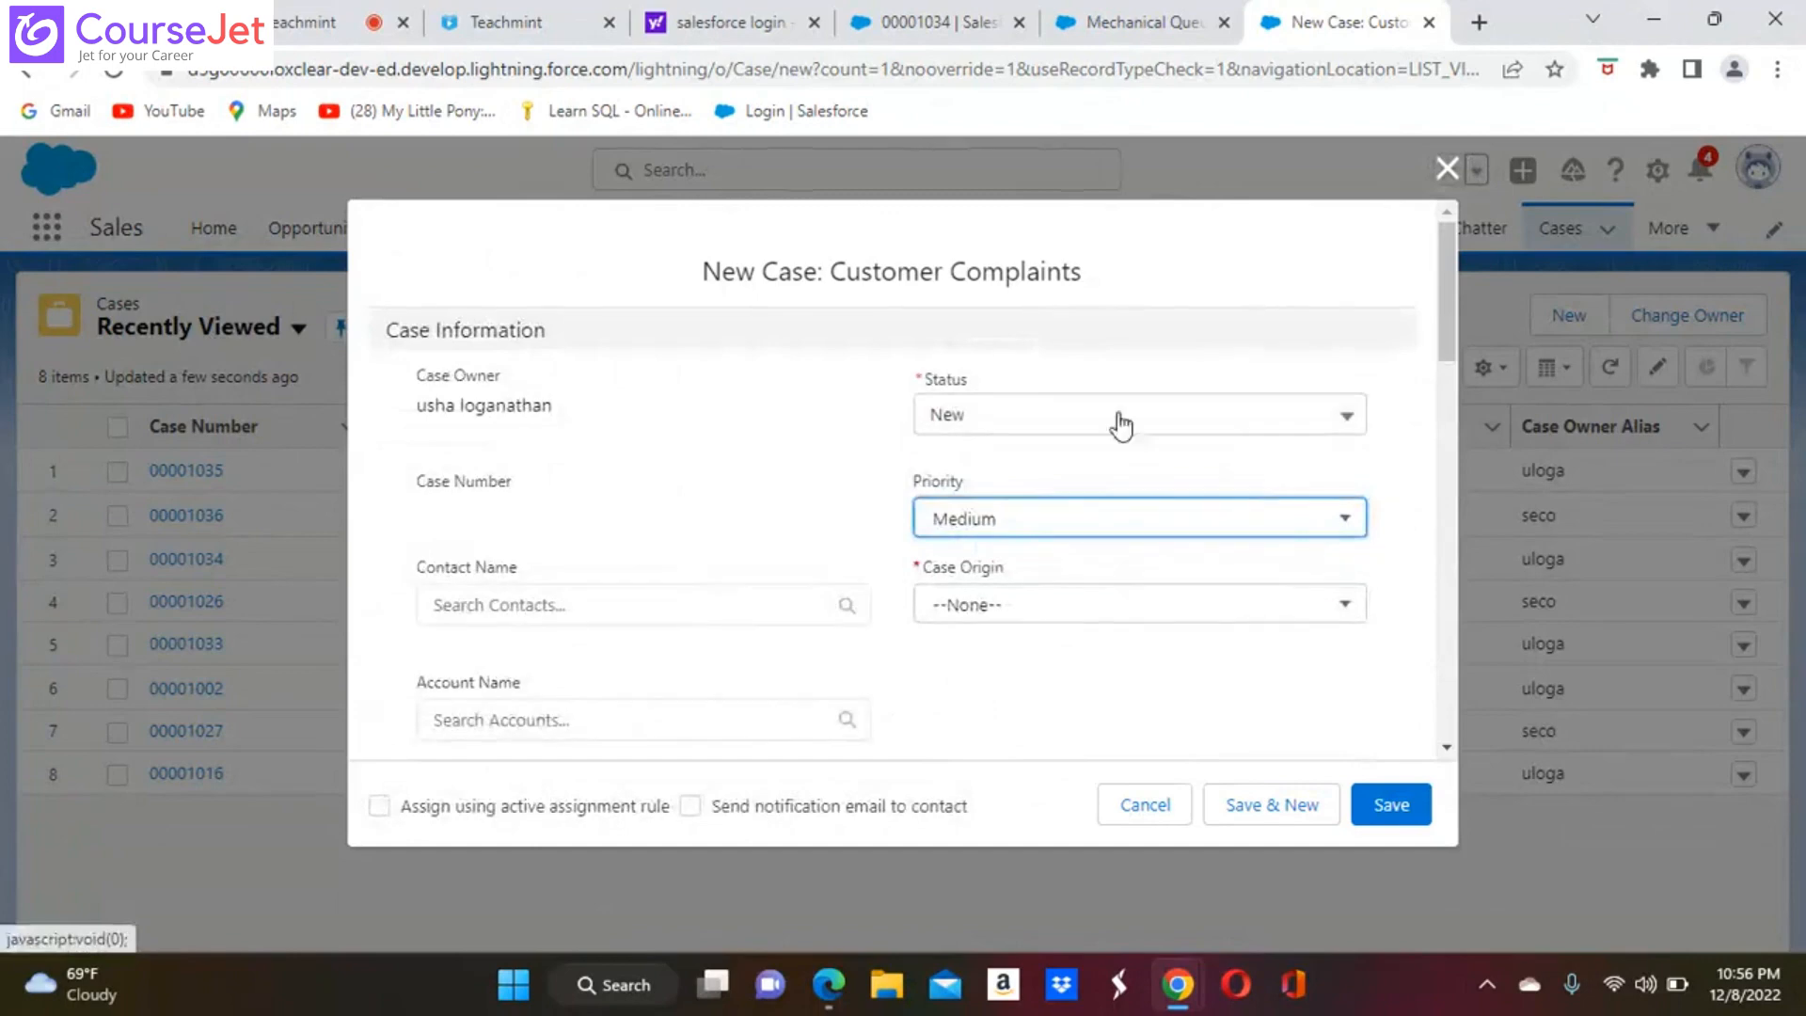
Set the new case's status to Escalated and its case origin to Email
{"action": "left_click", "coordinate": [1346, 418]}
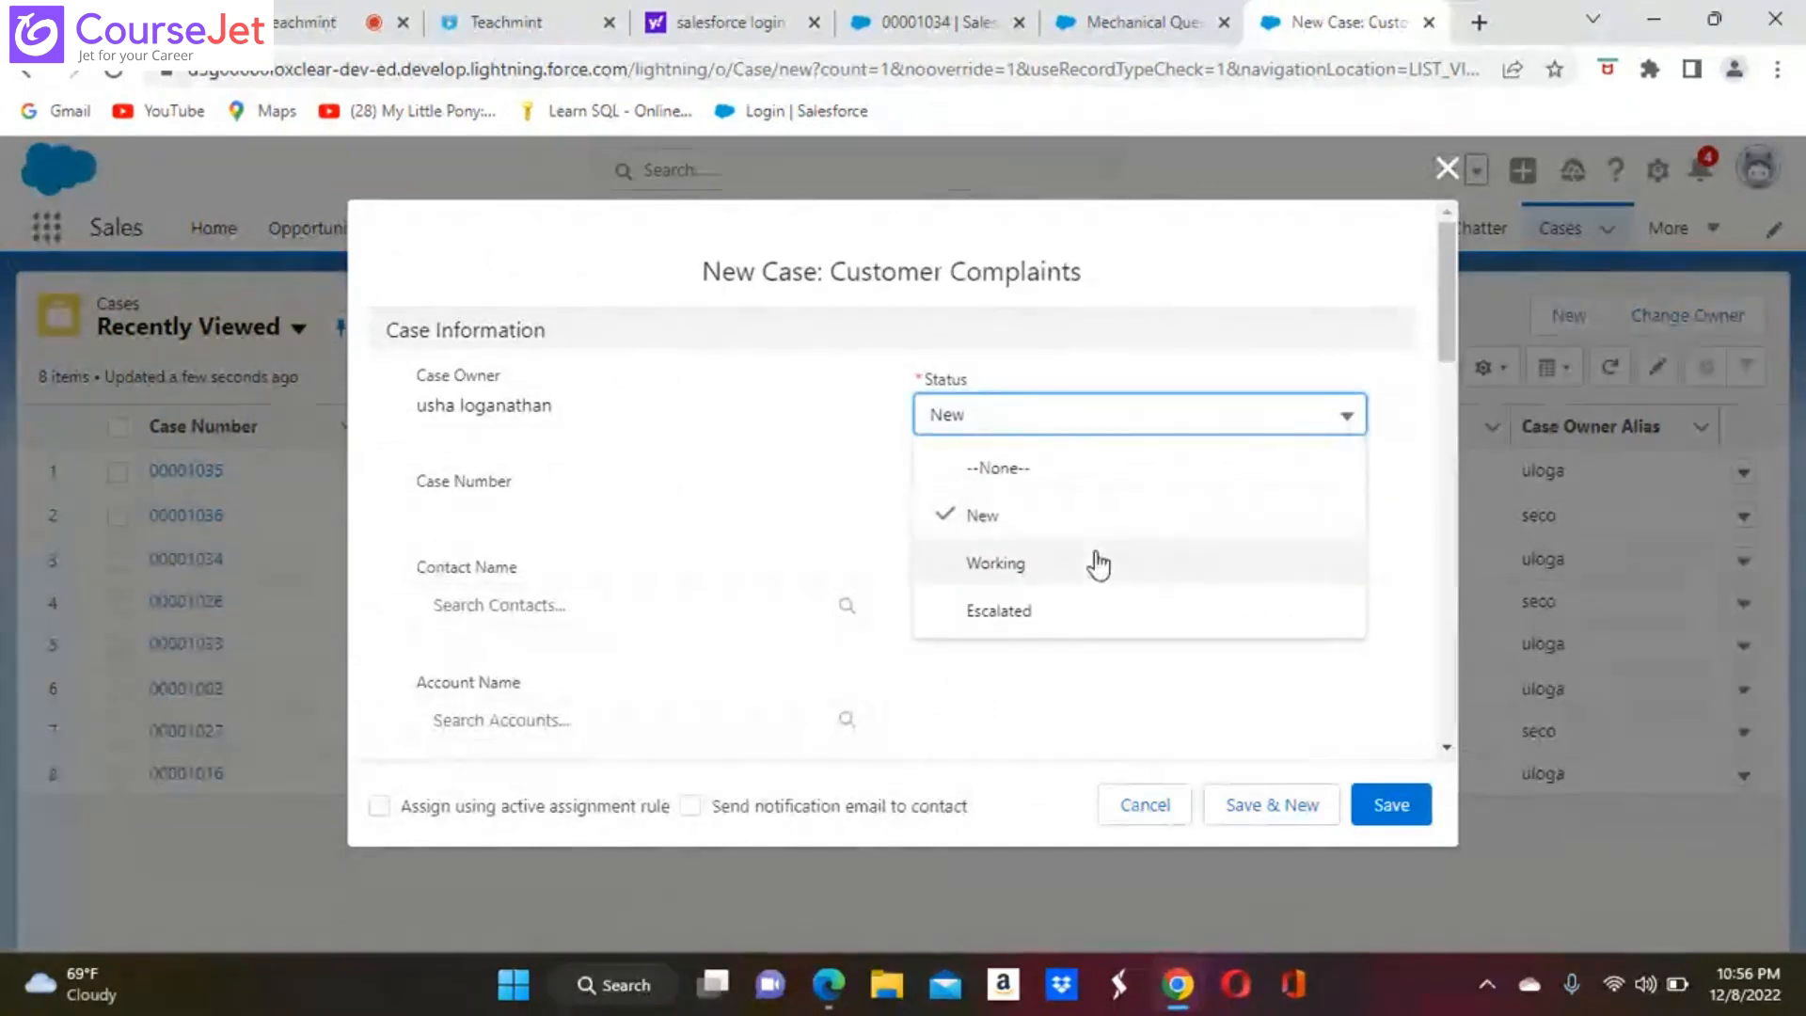
{"action": "left_click", "coordinate": [1037, 562]}
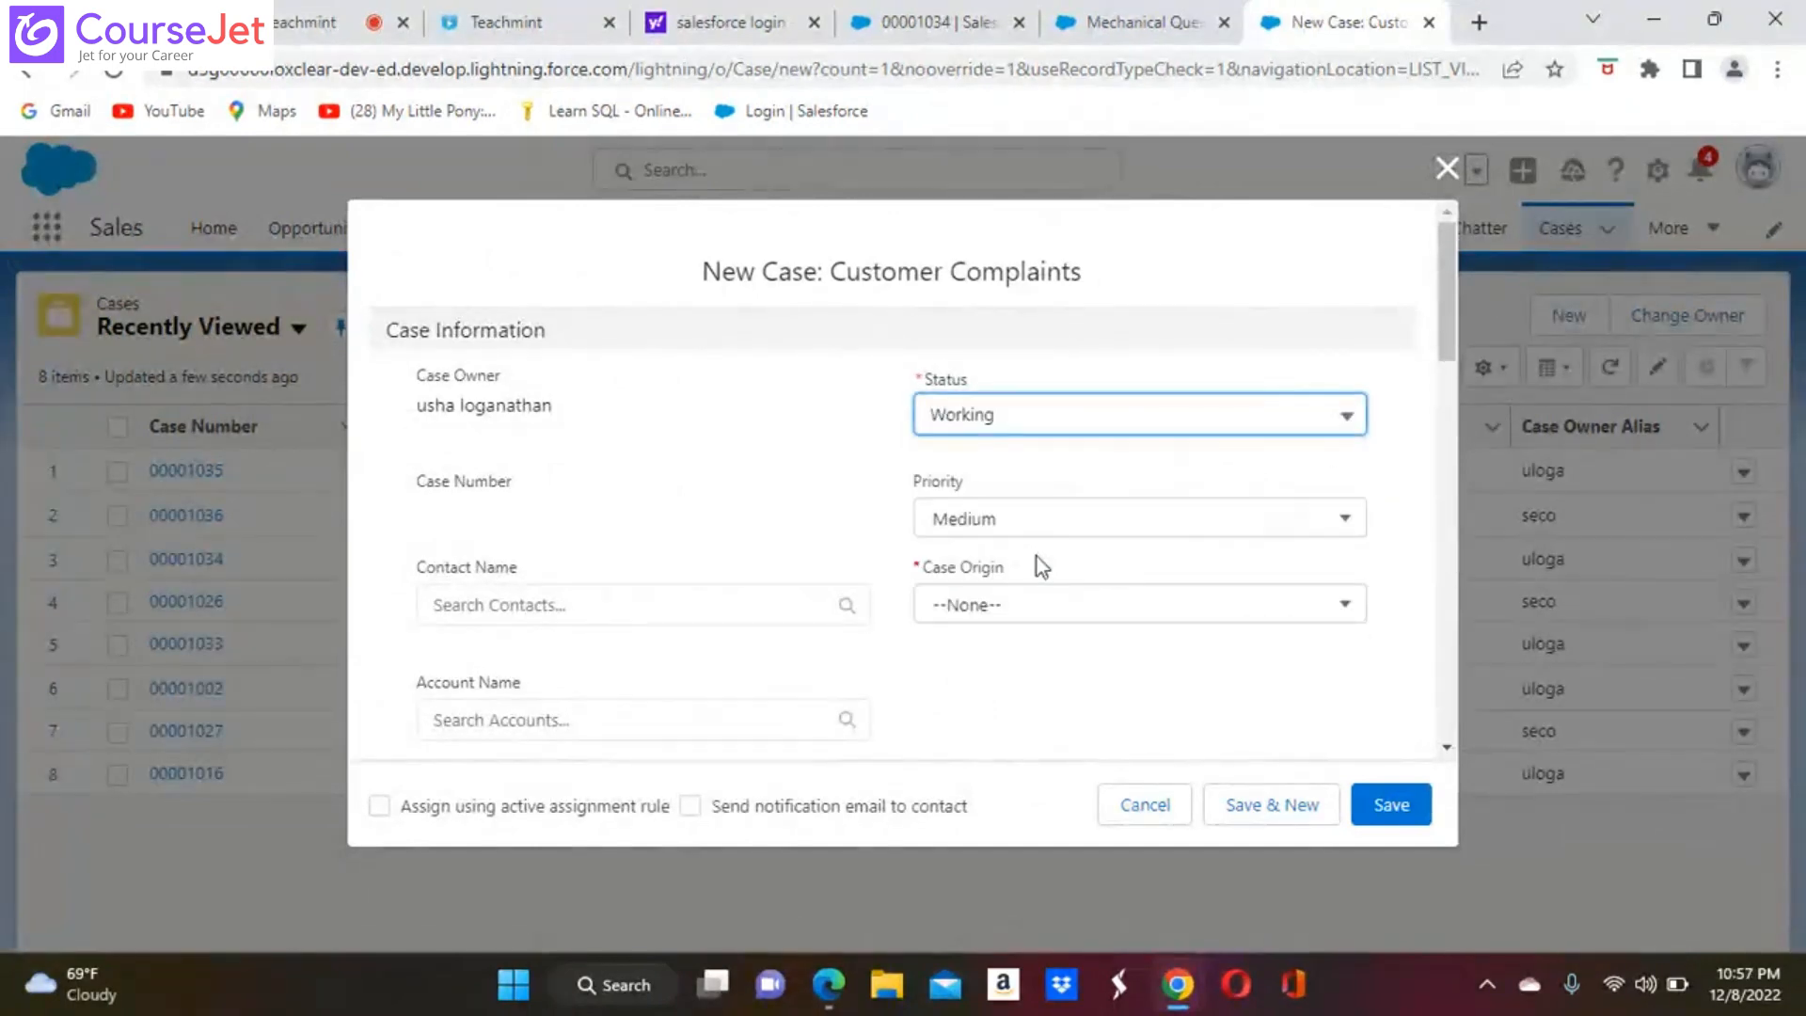
{"action": "left_click", "coordinate": [1343, 425]}
{"action": "left_click", "coordinate": [1004, 615]}
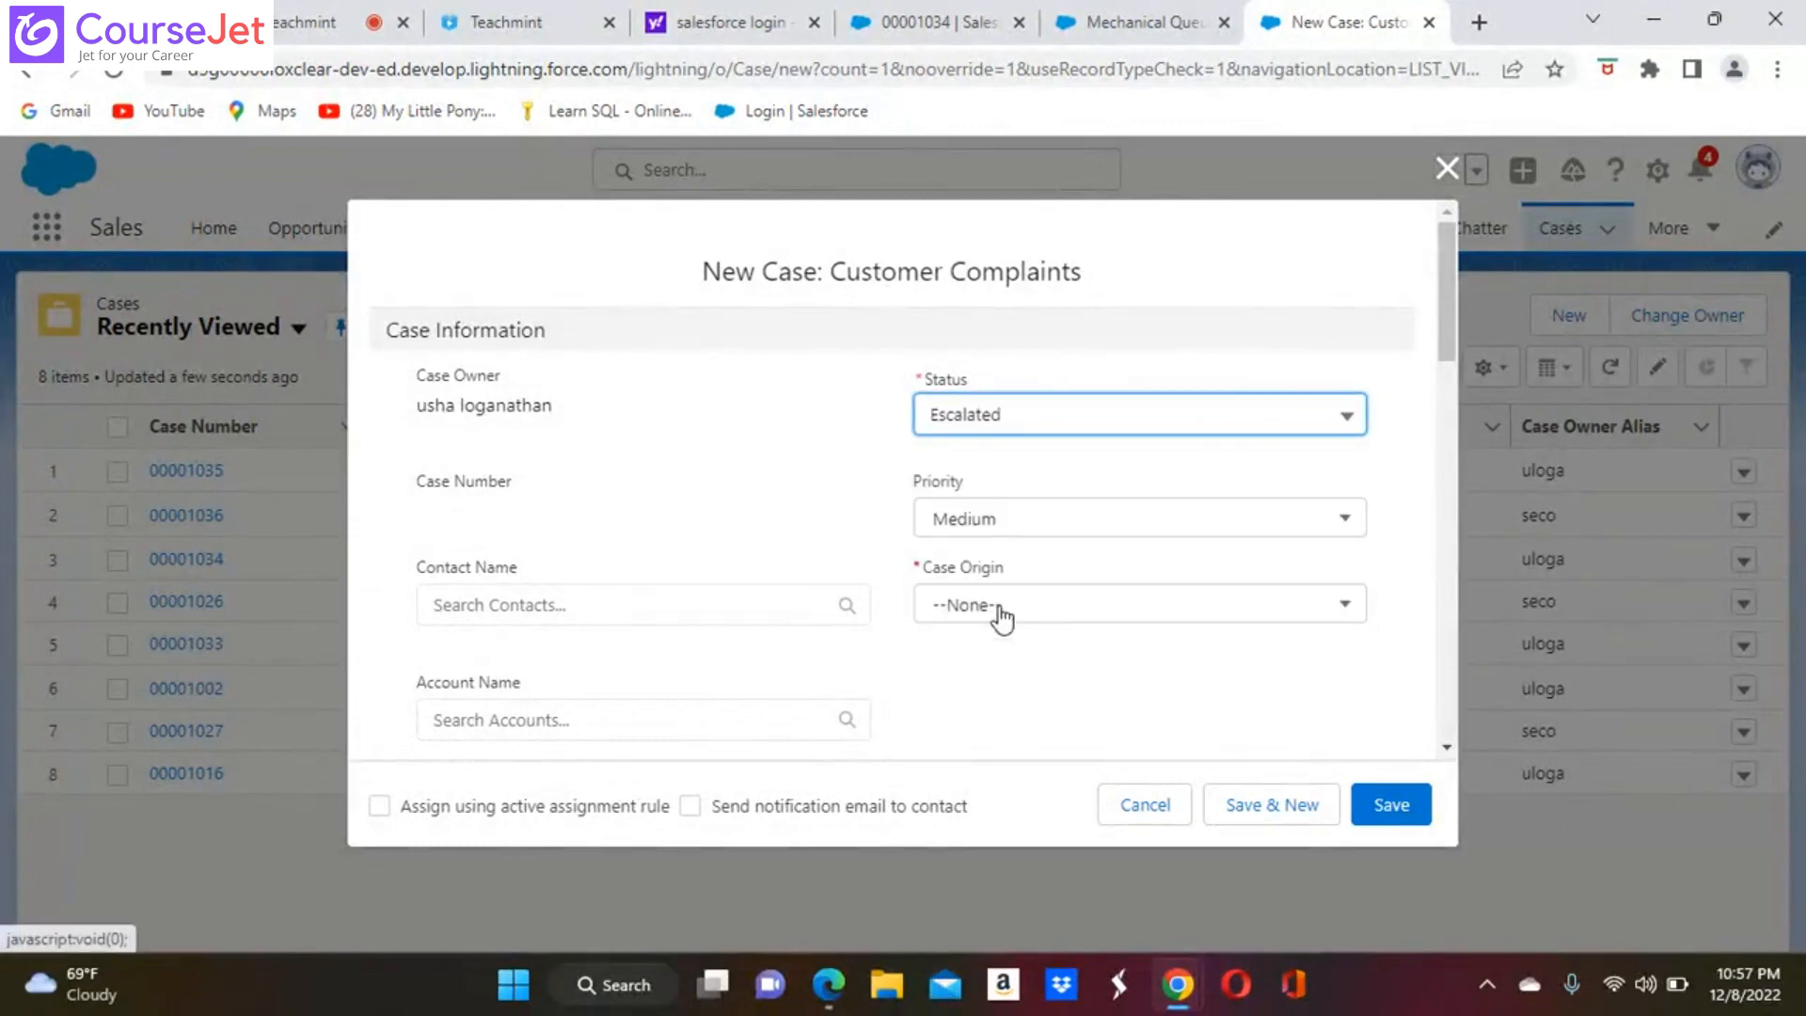
{"action": "left_click", "coordinate": [1350, 609]}
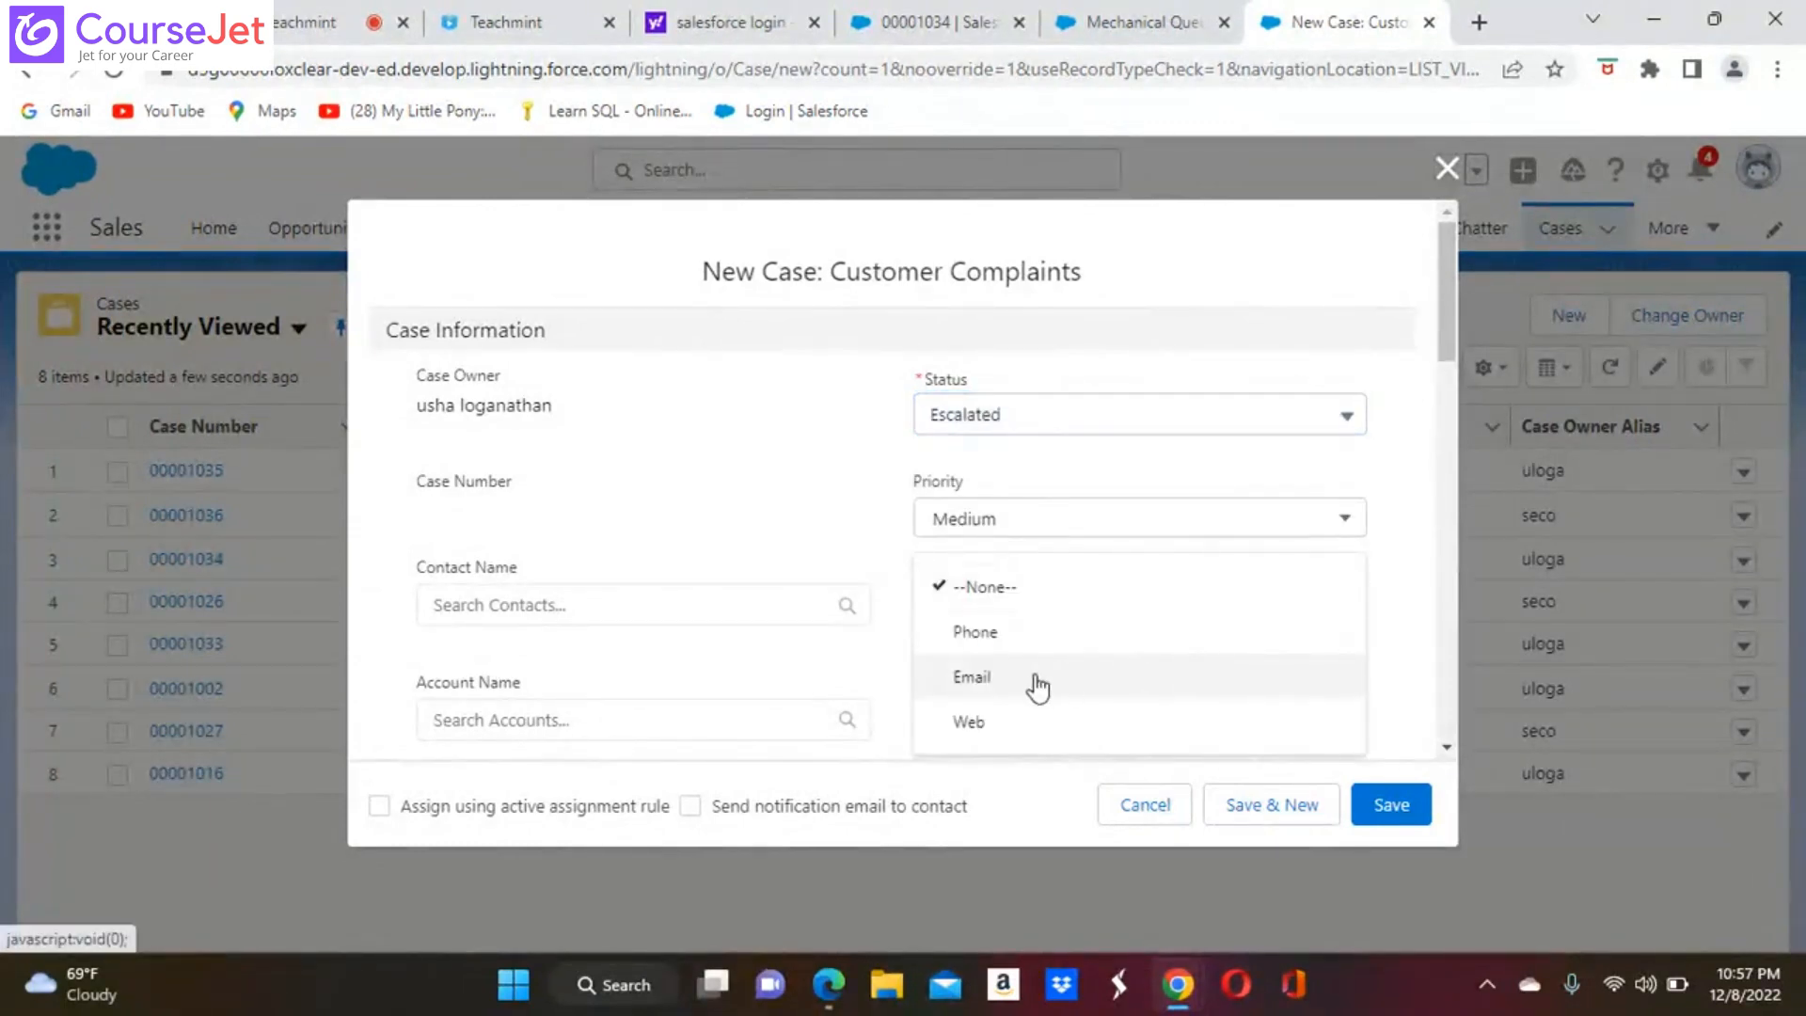
{"action": "left_click", "coordinate": [1037, 679]}
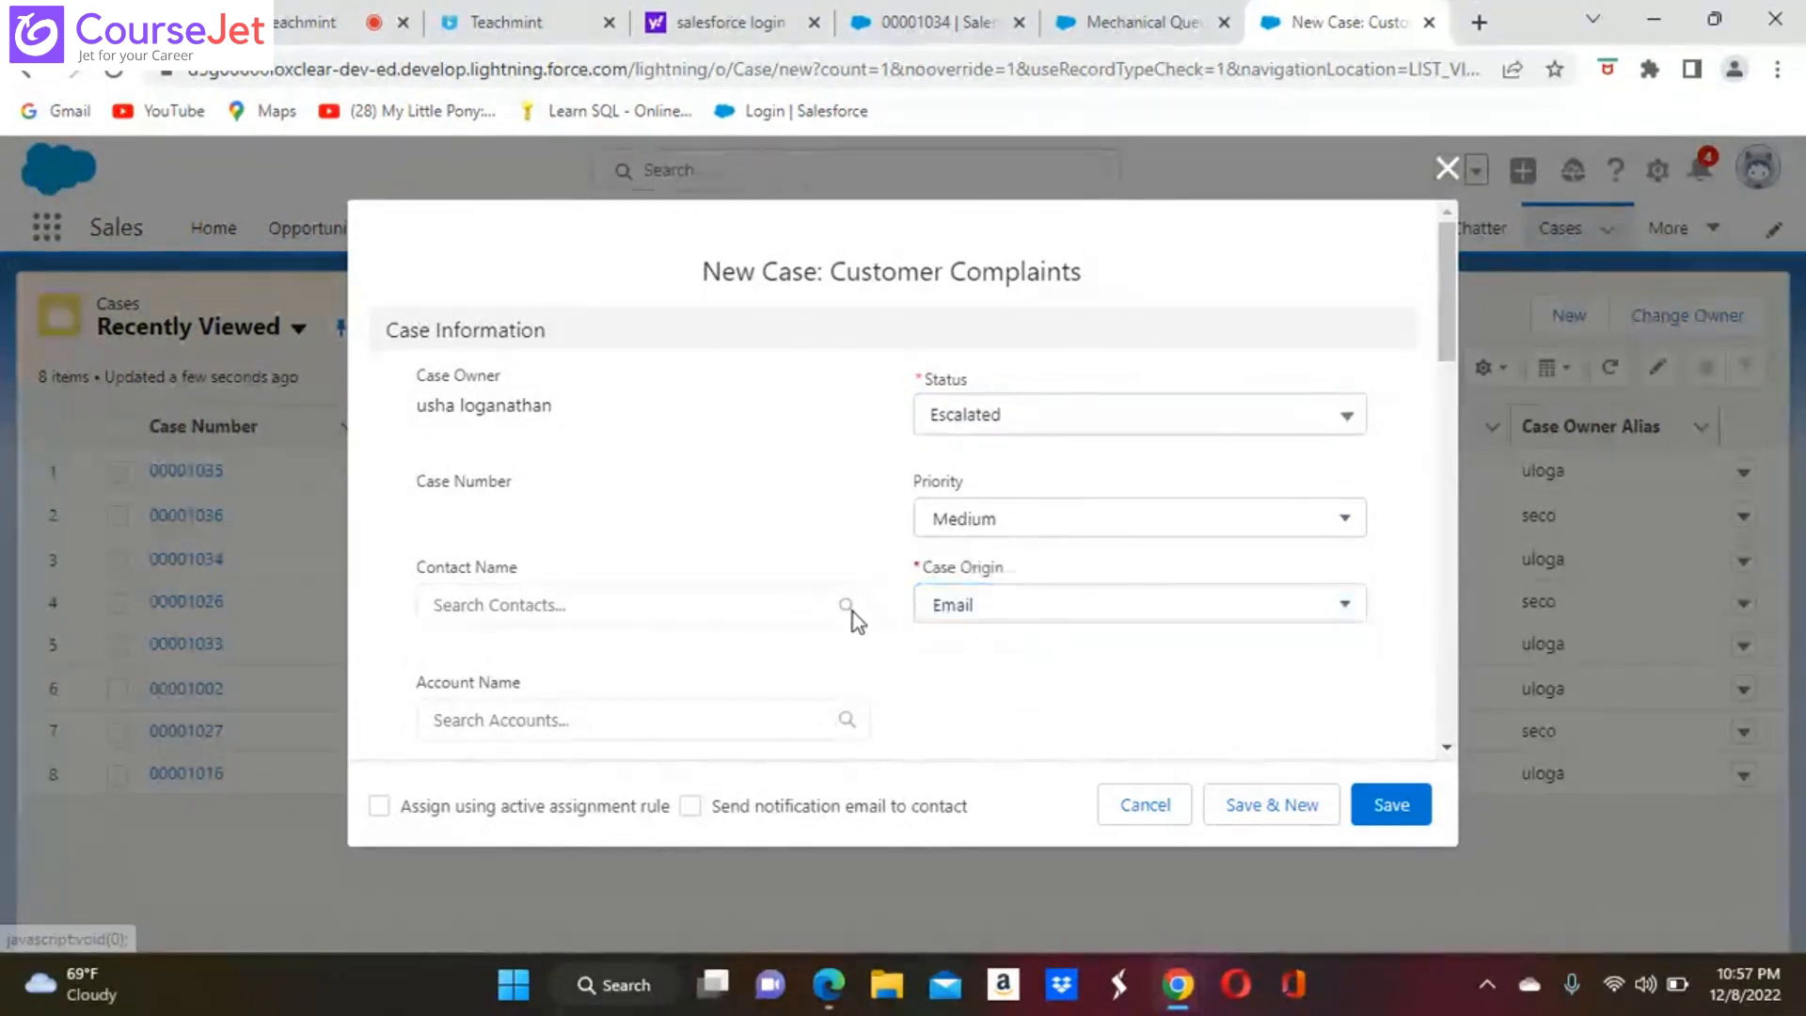
Select the first suggested contact for the case and set its type to Mechanical
{"action": "left_click", "coordinate": [699, 588]}
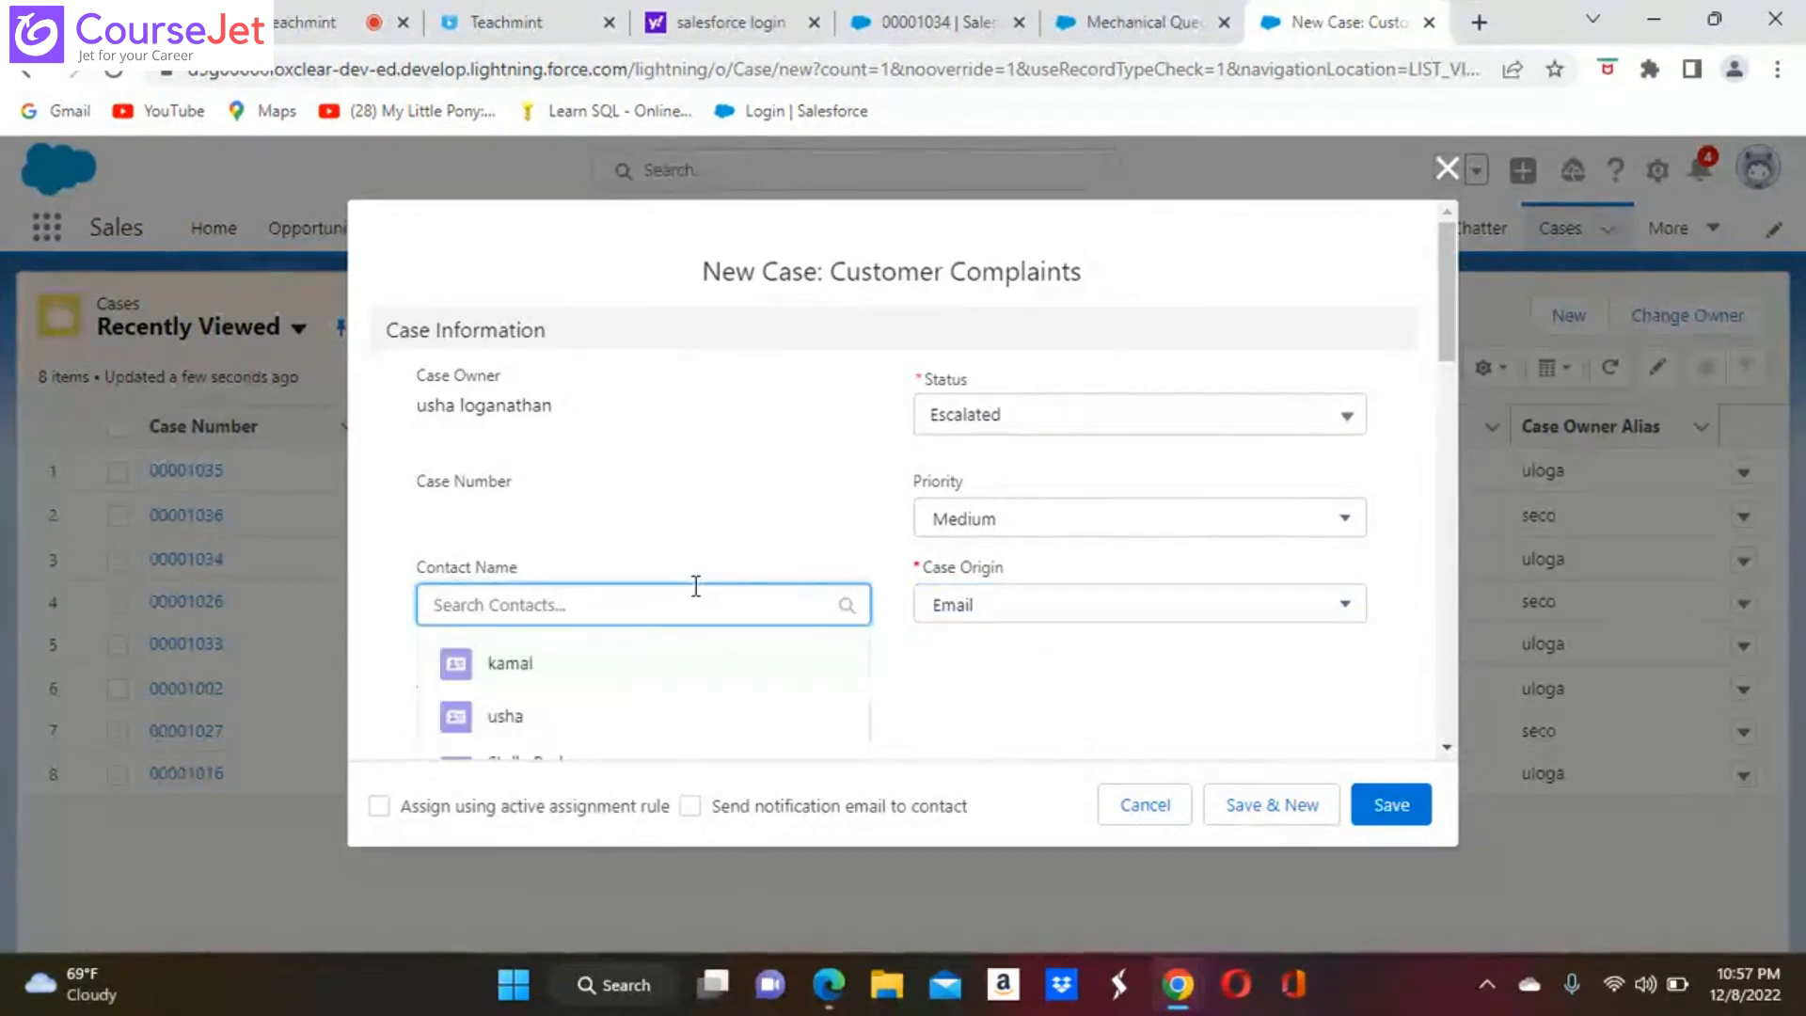
{"action": "left_click", "coordinate": [548, 671]}
{"action": "scroll", "coordinate": [358, 667], "scroll_direction": "down", "scroll_amount": 4}
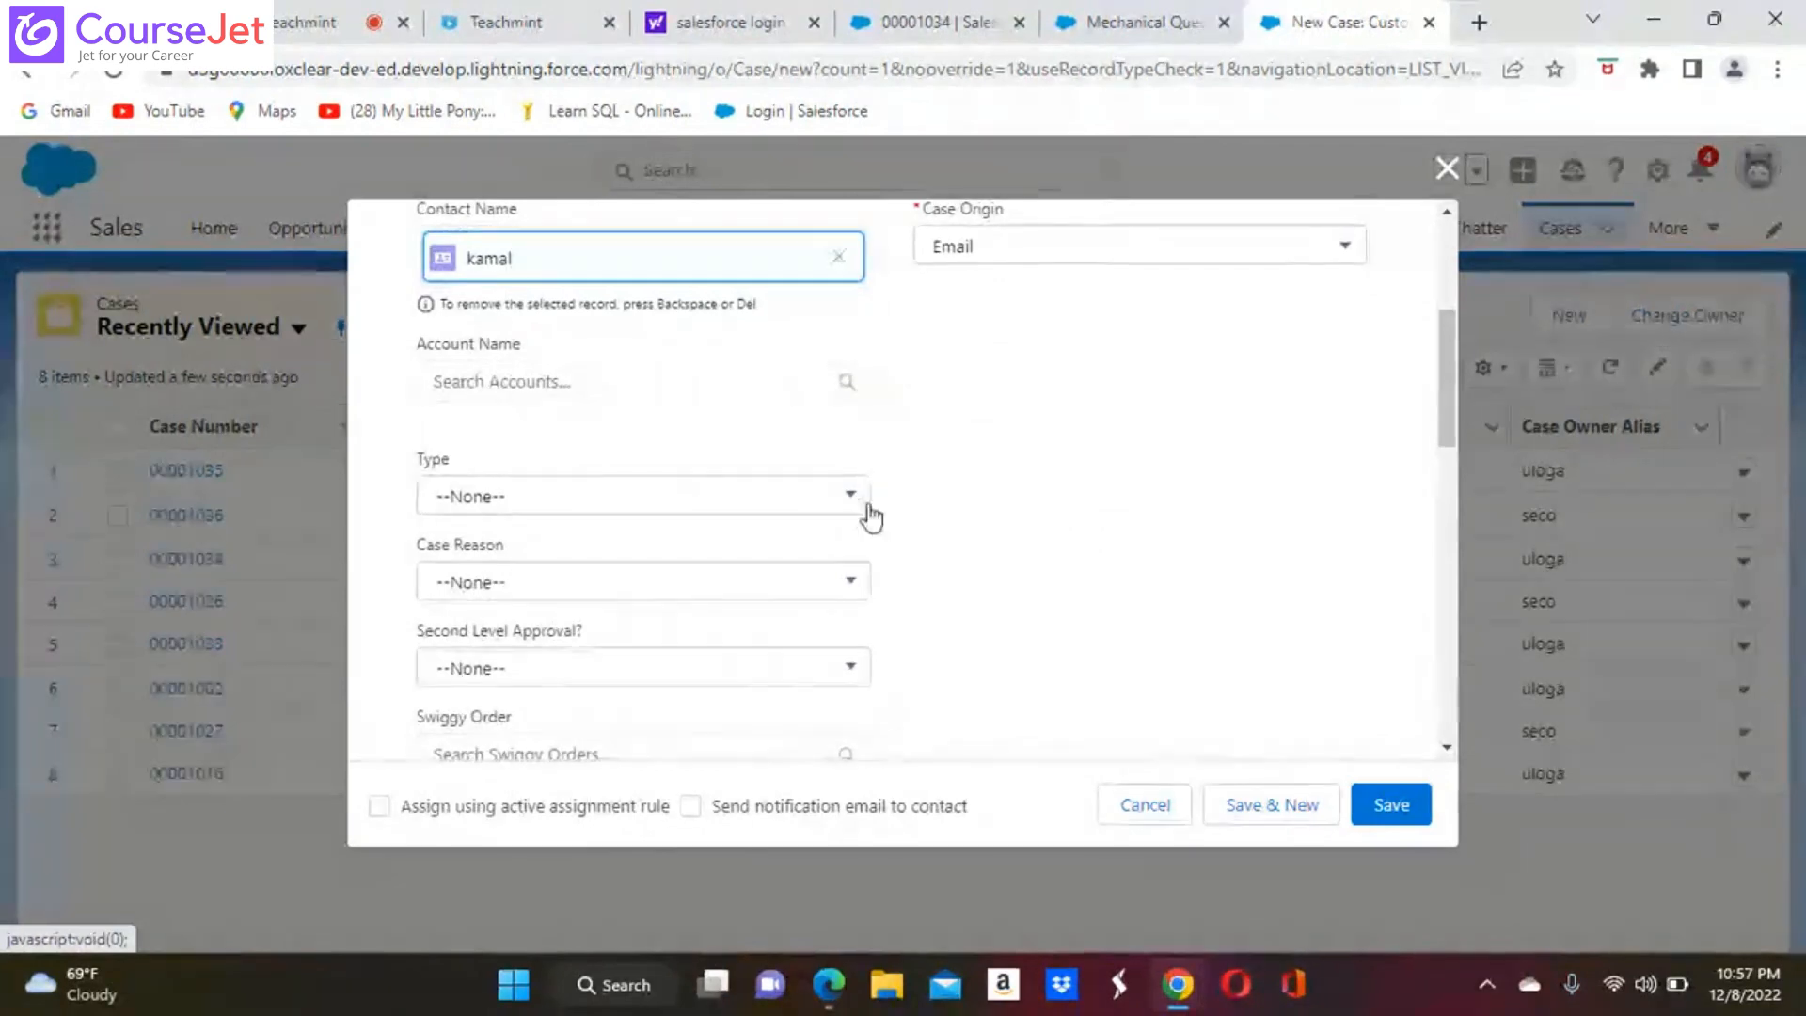
{"action": "left_click", "coordinate": [852, 495]}
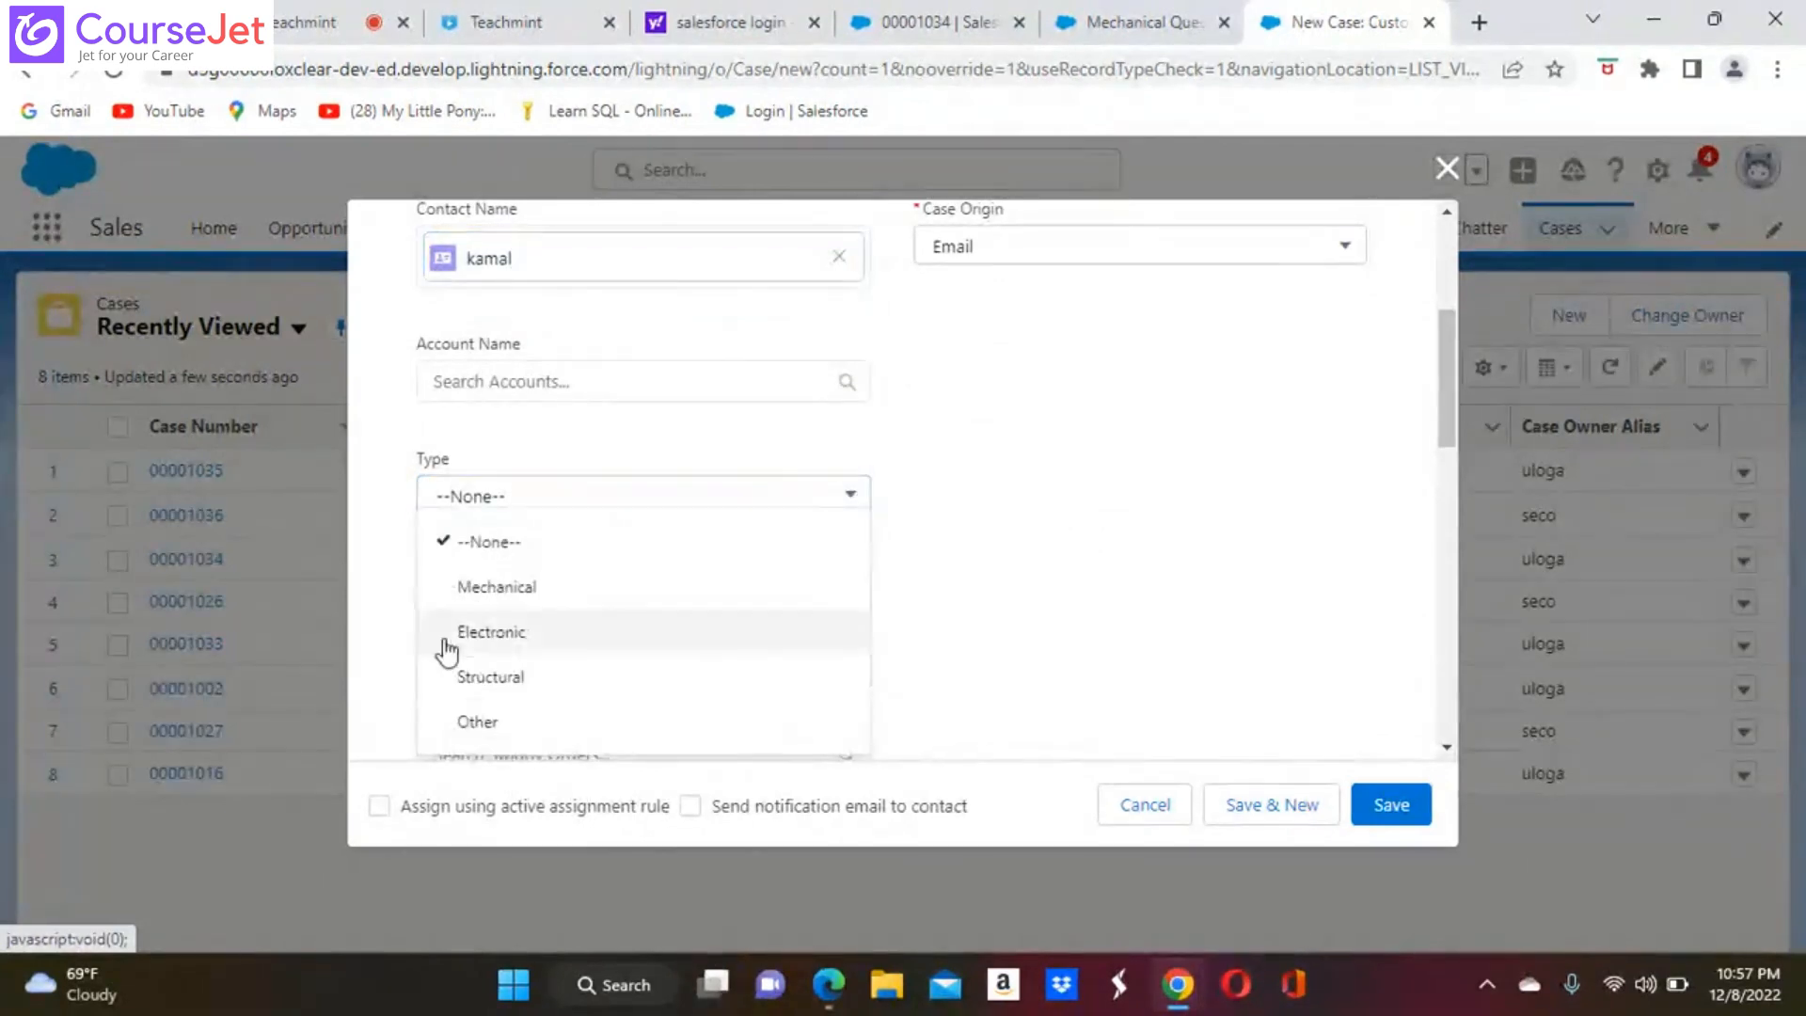
{"action": "left_click", "coordinate": [528, 588]}
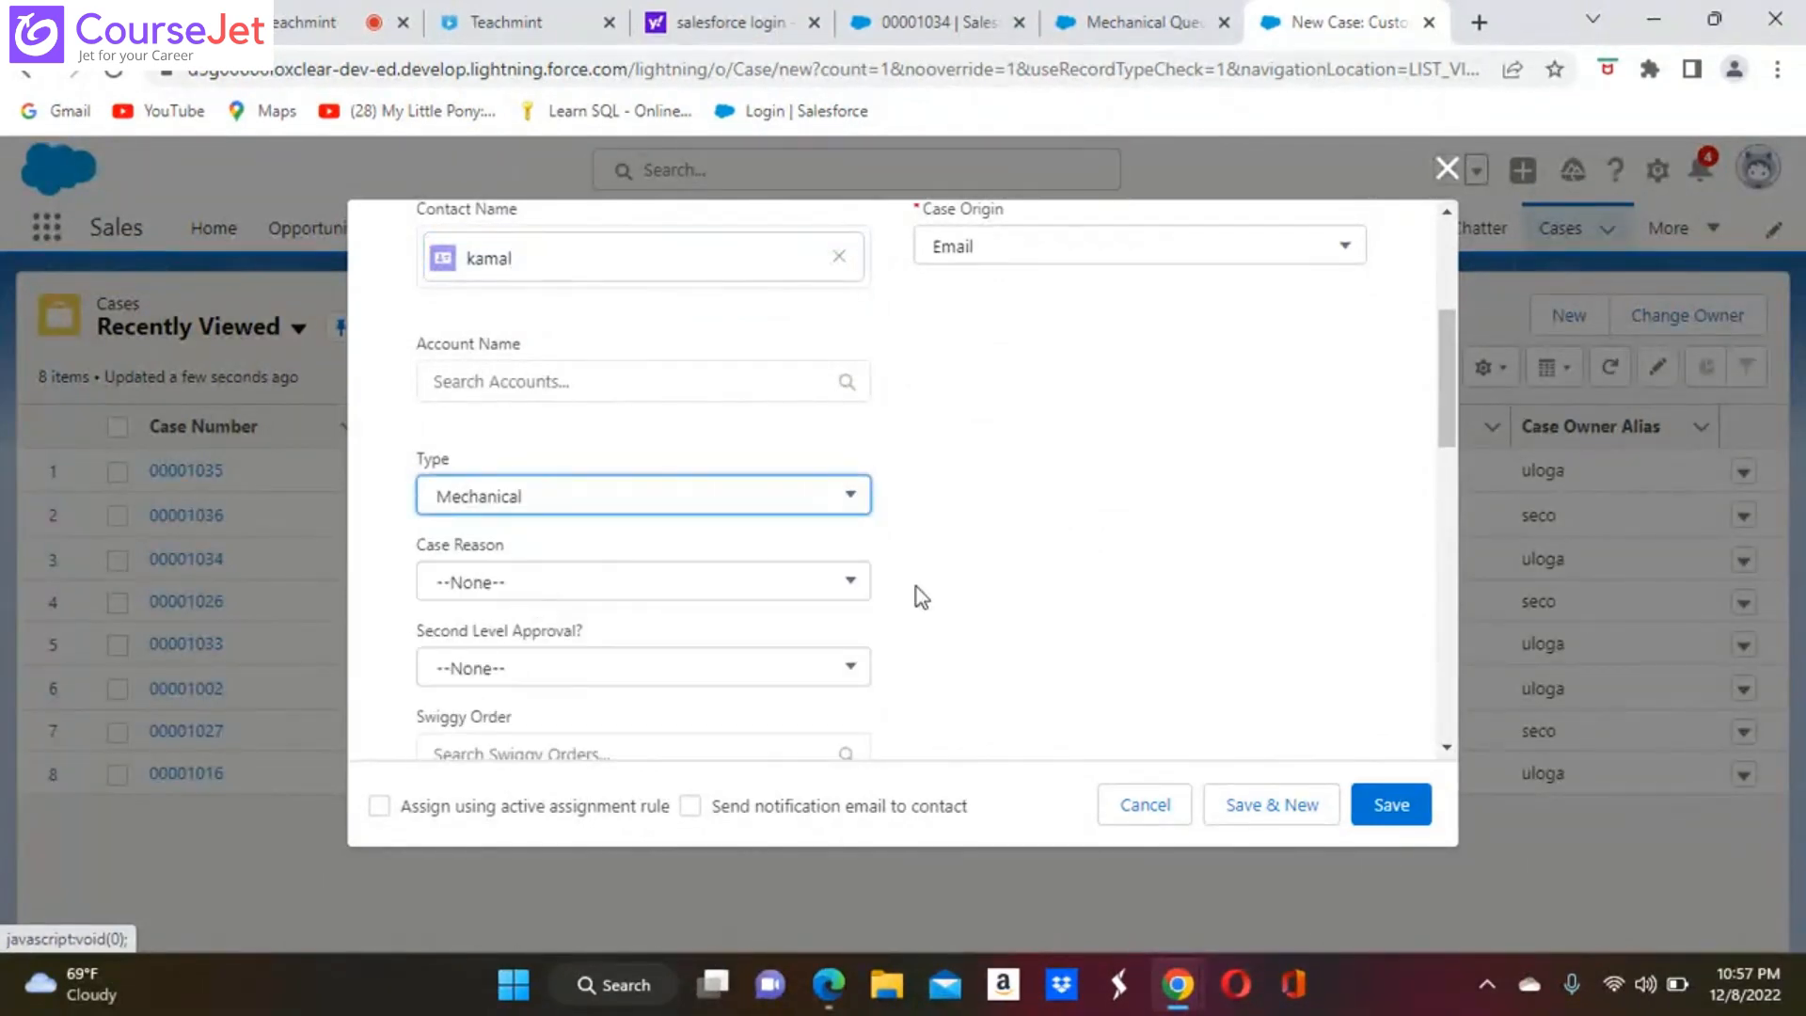
Enter Ola as the subject, enable active rule assignment and contact email notification, and try to save the case
{"action": "scroll", "coordinate": [917, 593], "scroll_direction": "down", "scroll_amount": 5}
{"action": "scroll", "coordinate": [903, 480], "scroll_direction": "down", "scroll_amount": 6}
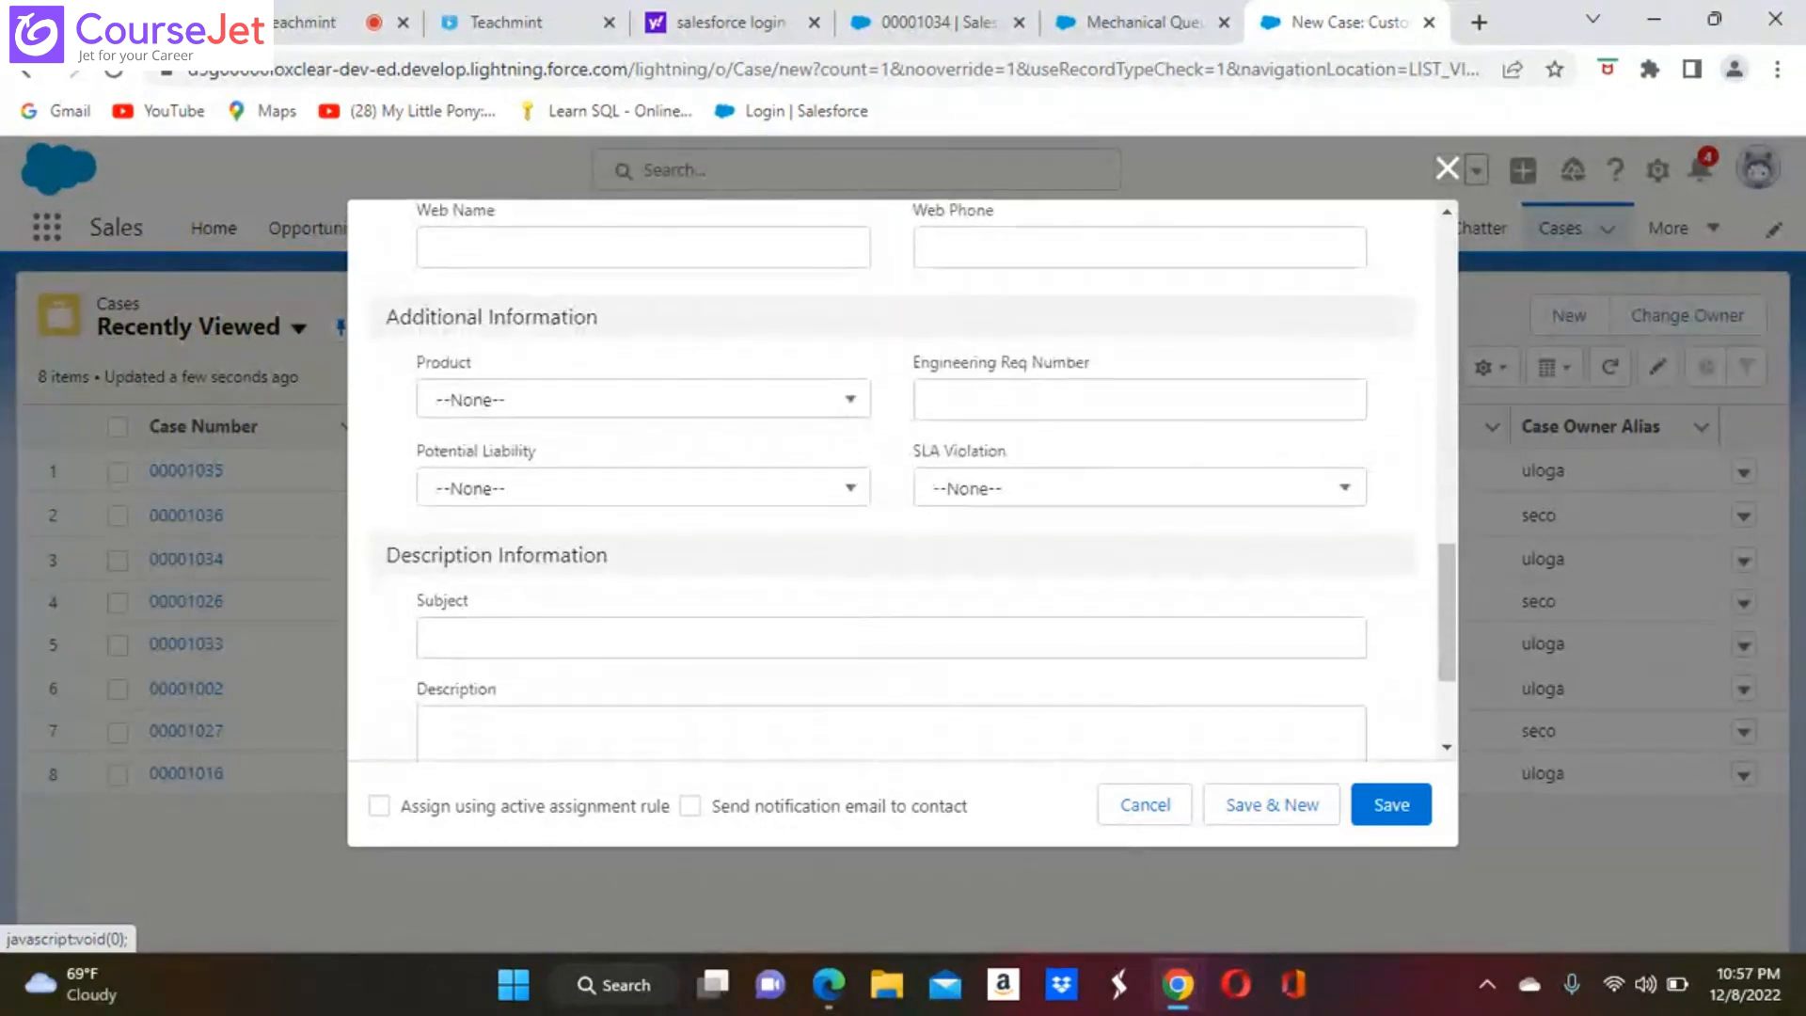
{"action": "left_click", "coordinate": [606, 642]}
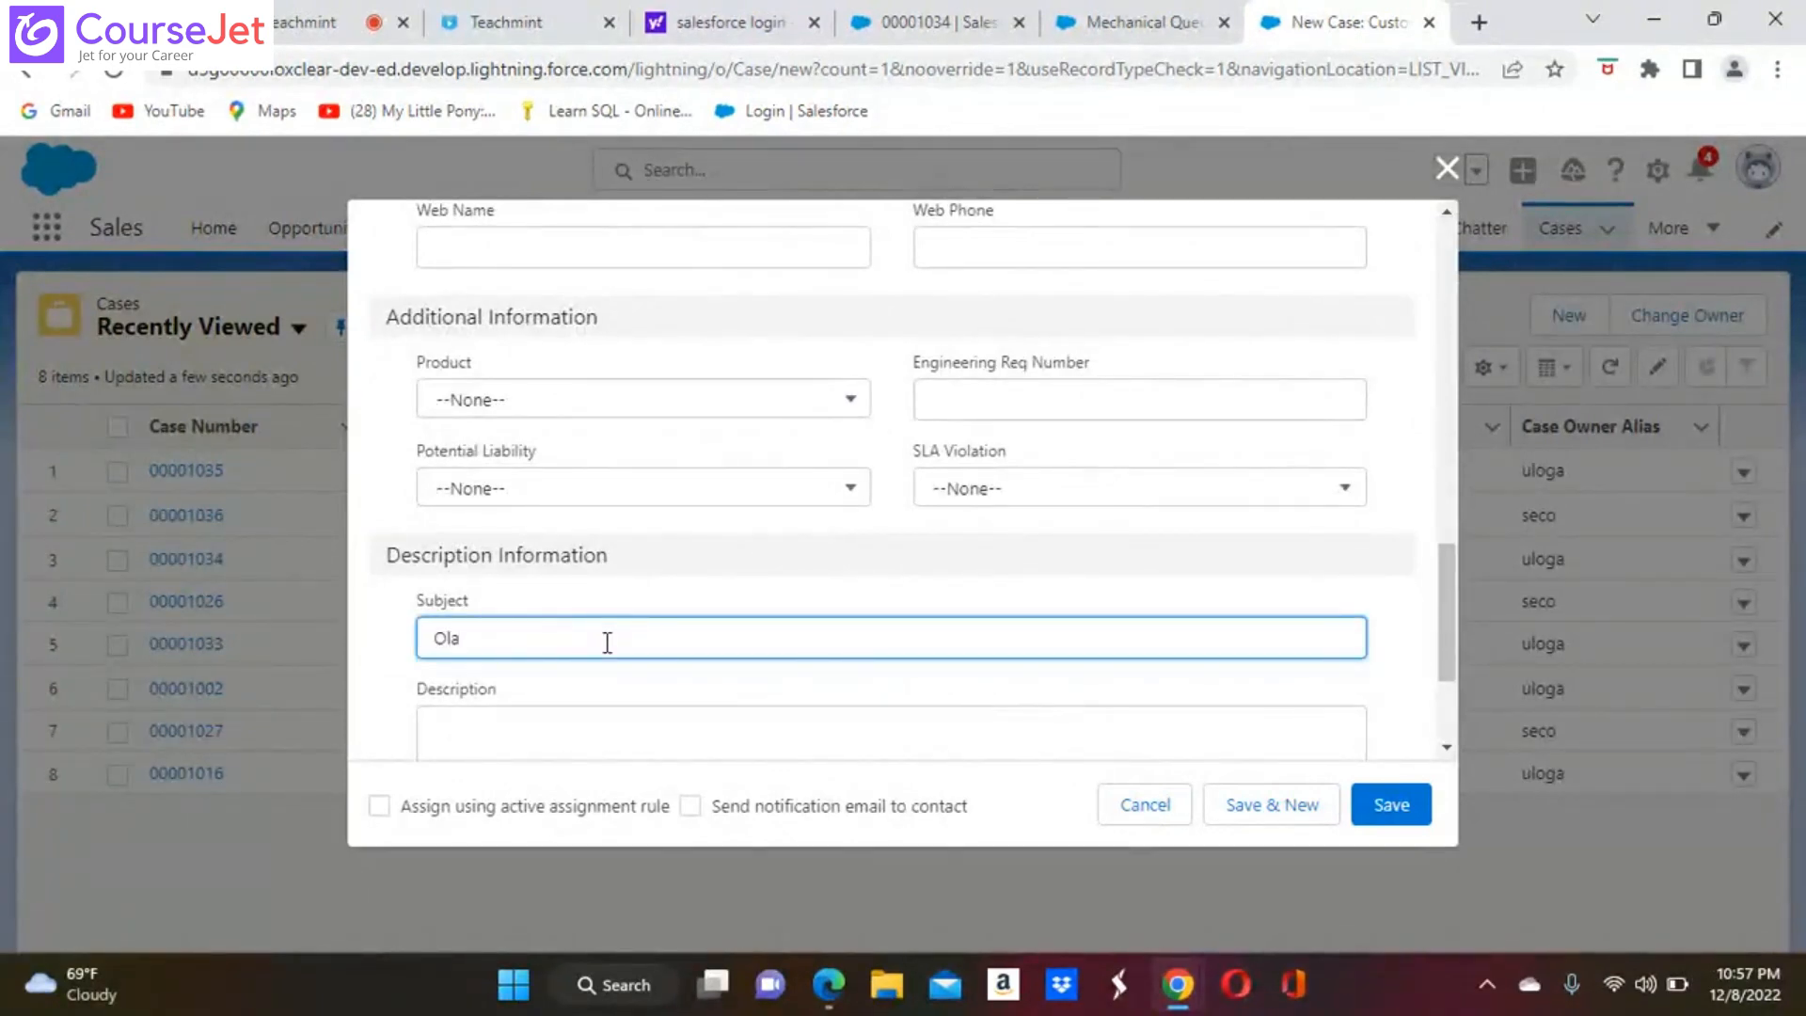
{"action": "scroll", "coordinate": [891, 526], "scroll_direction": "down", "scroll_amount": 2}
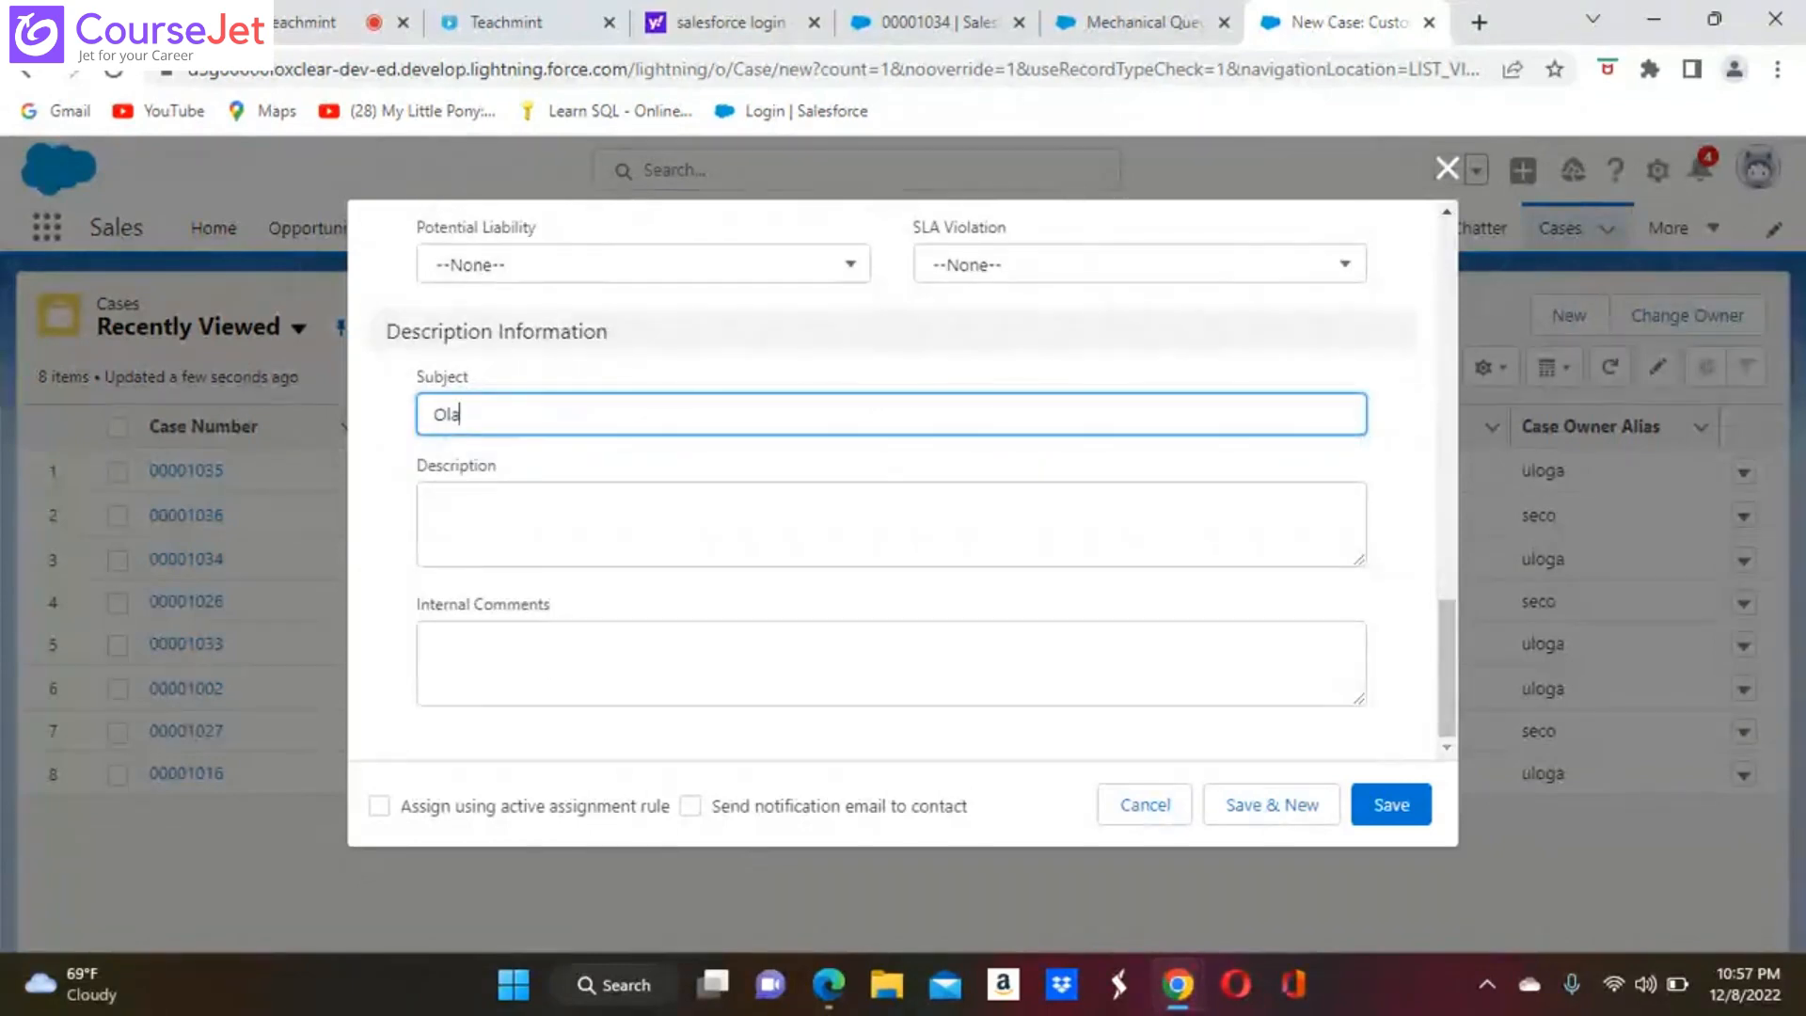
{"action": "left_click", "coordinate": [379, 806]}
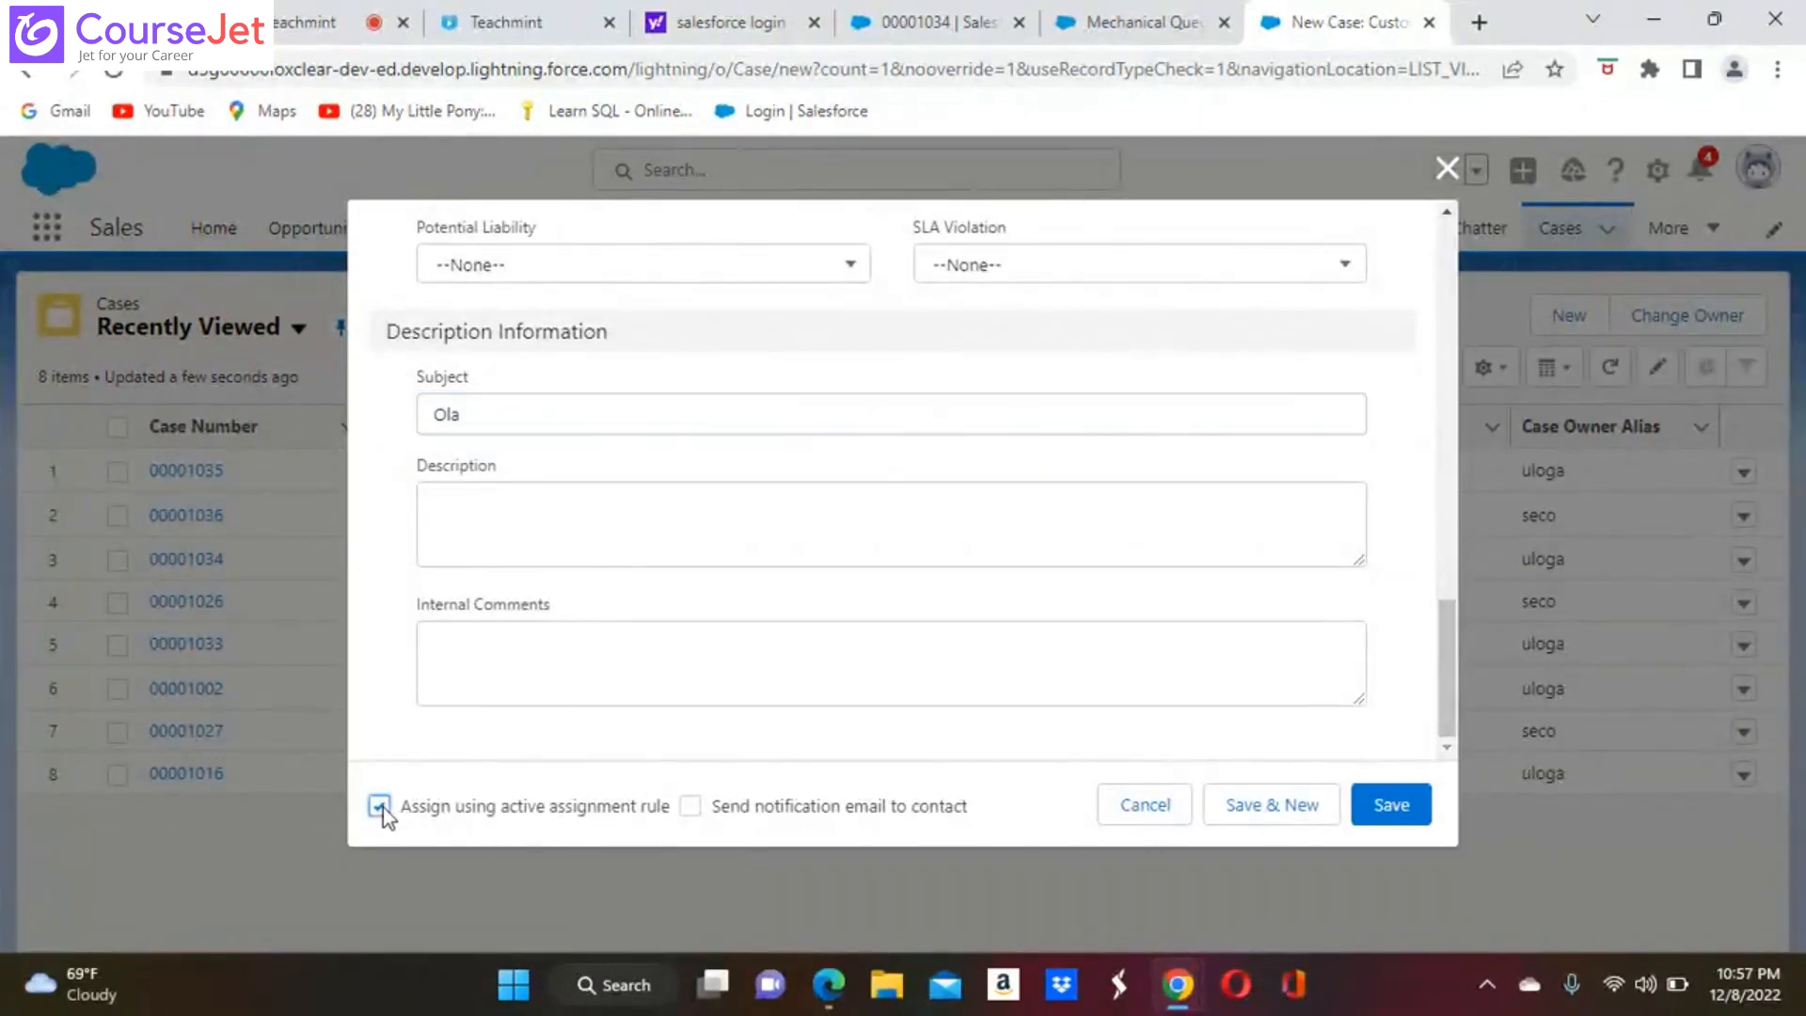
{"action": "left_click", "coordinate": [690, 806]}
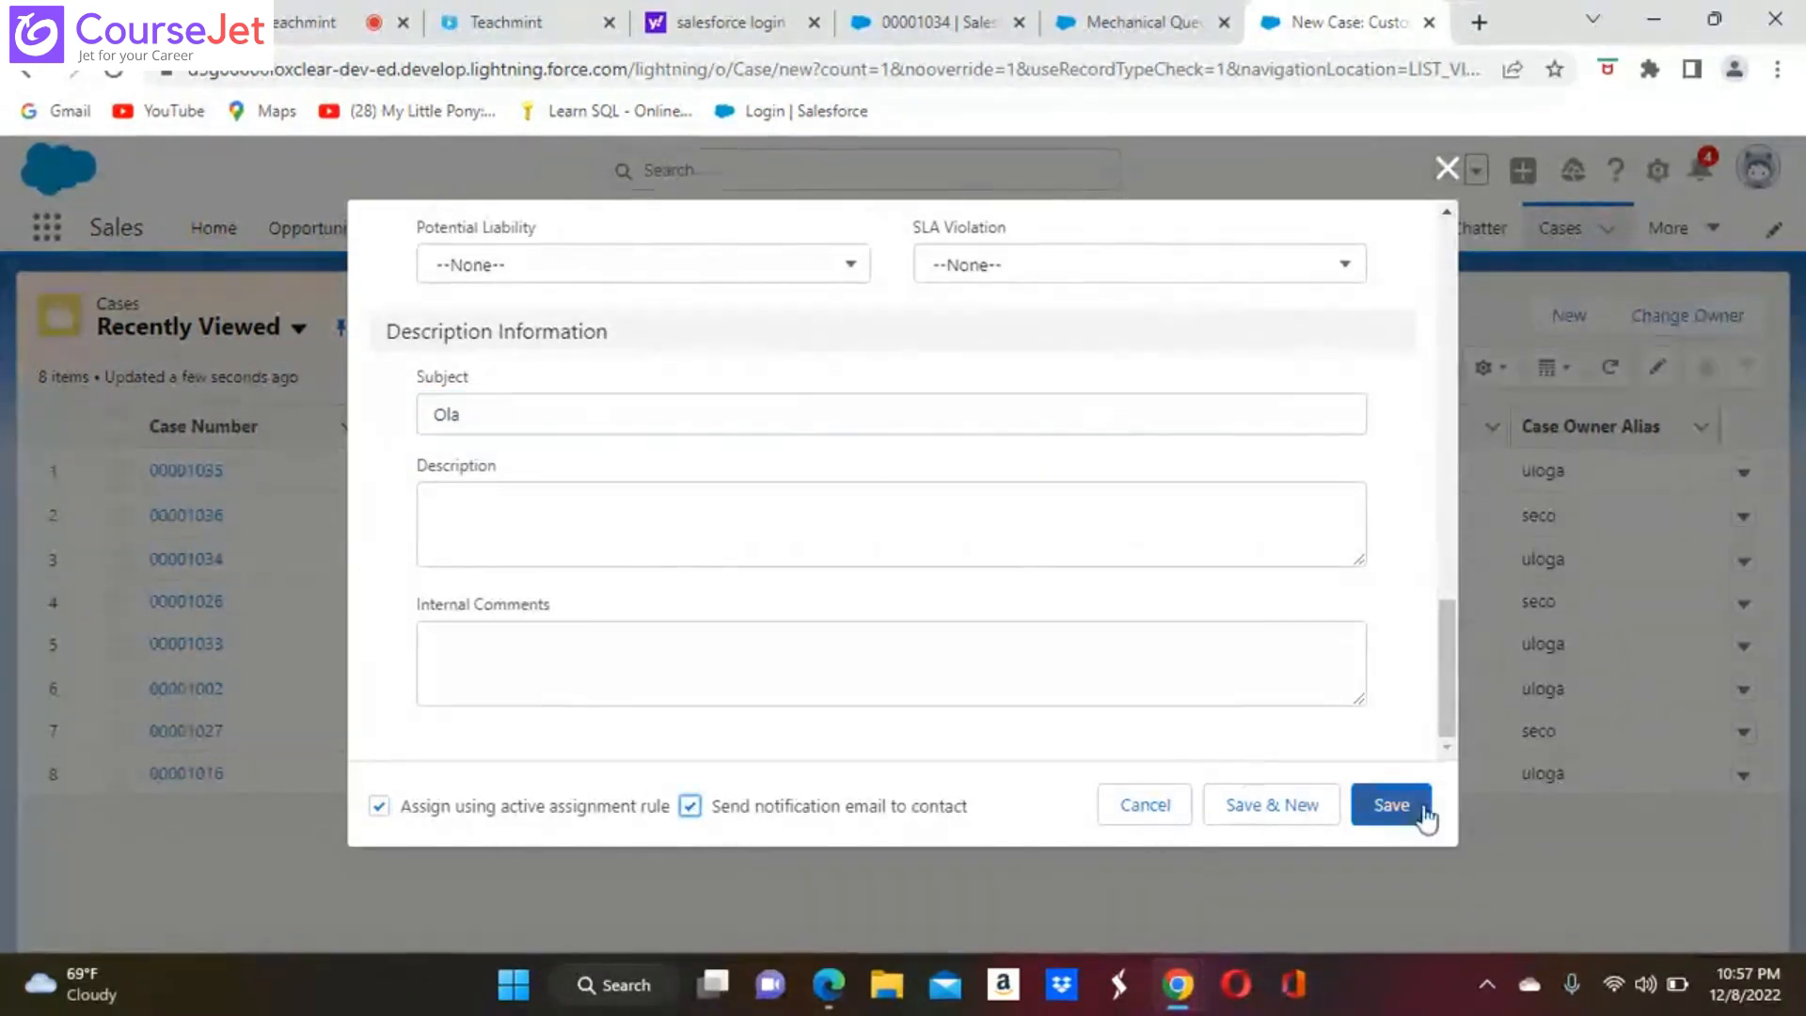
{"action": "left_click", "coordinate": [1392, 806]}
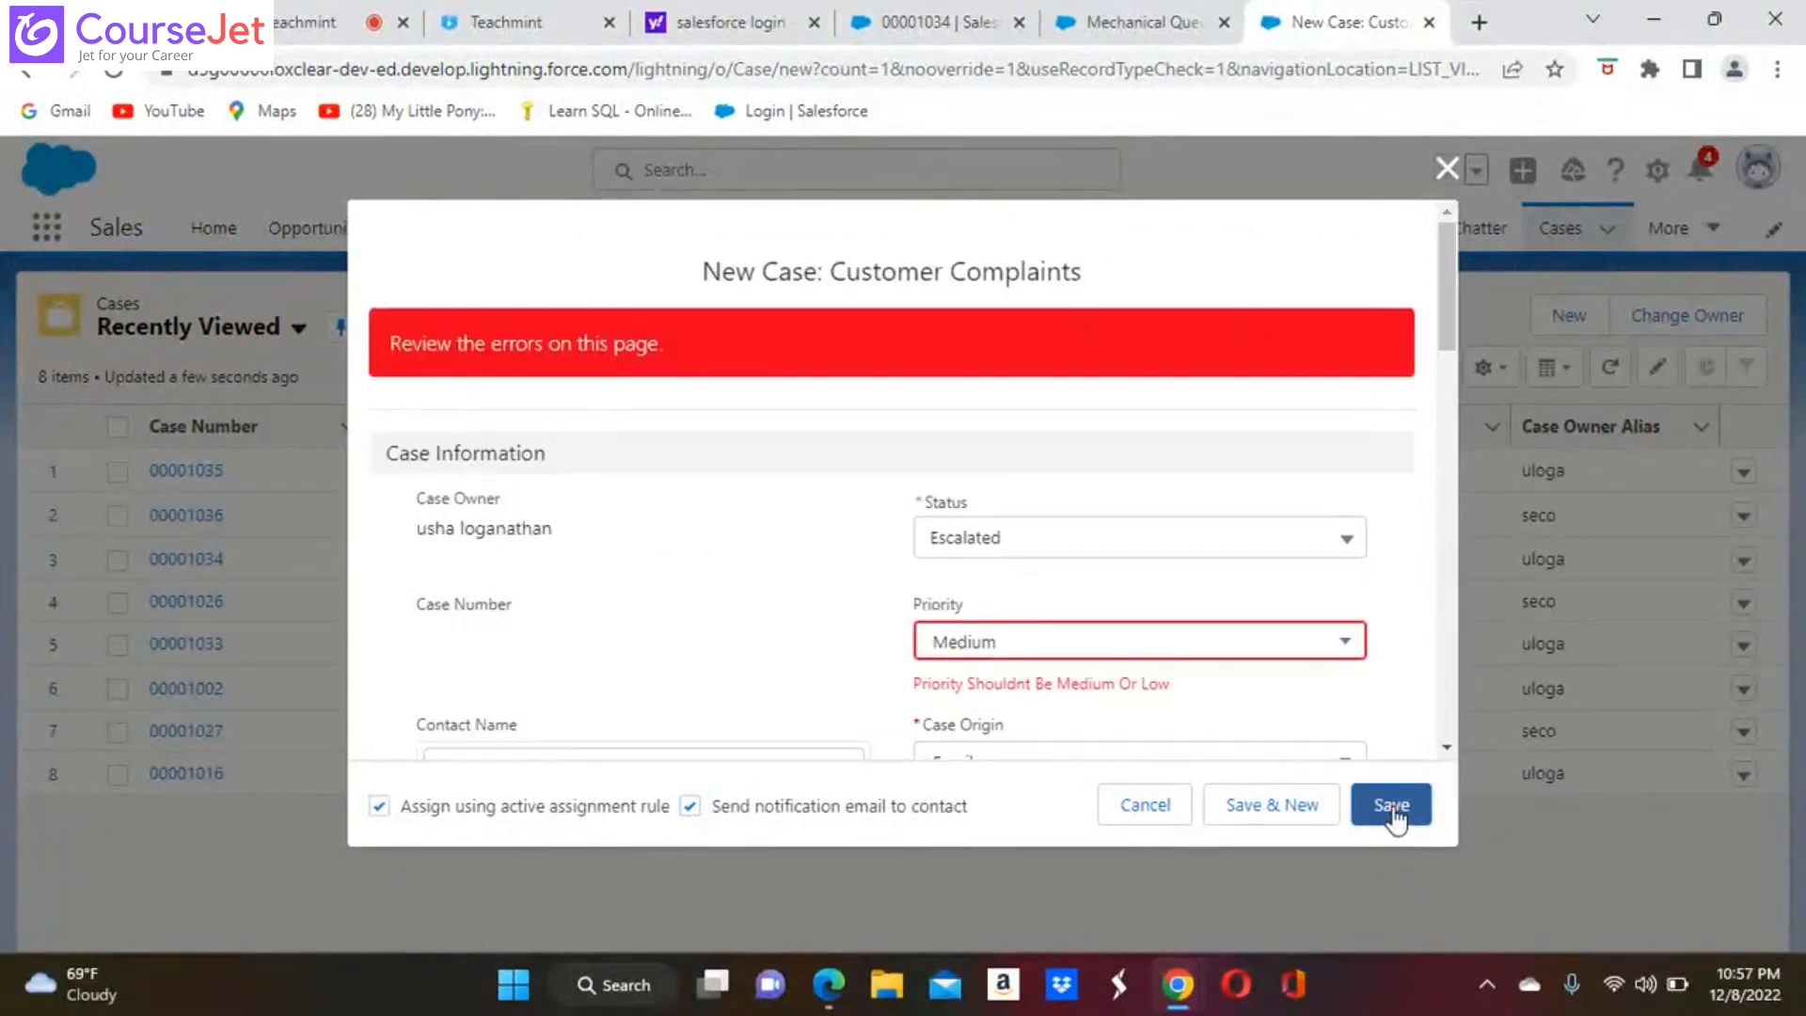
Set the case's priority to High and save the case
{"action": "left_click", "coordinate": [1343, 641]}
{"action": "left_click", "coordinate": [997, 637]}
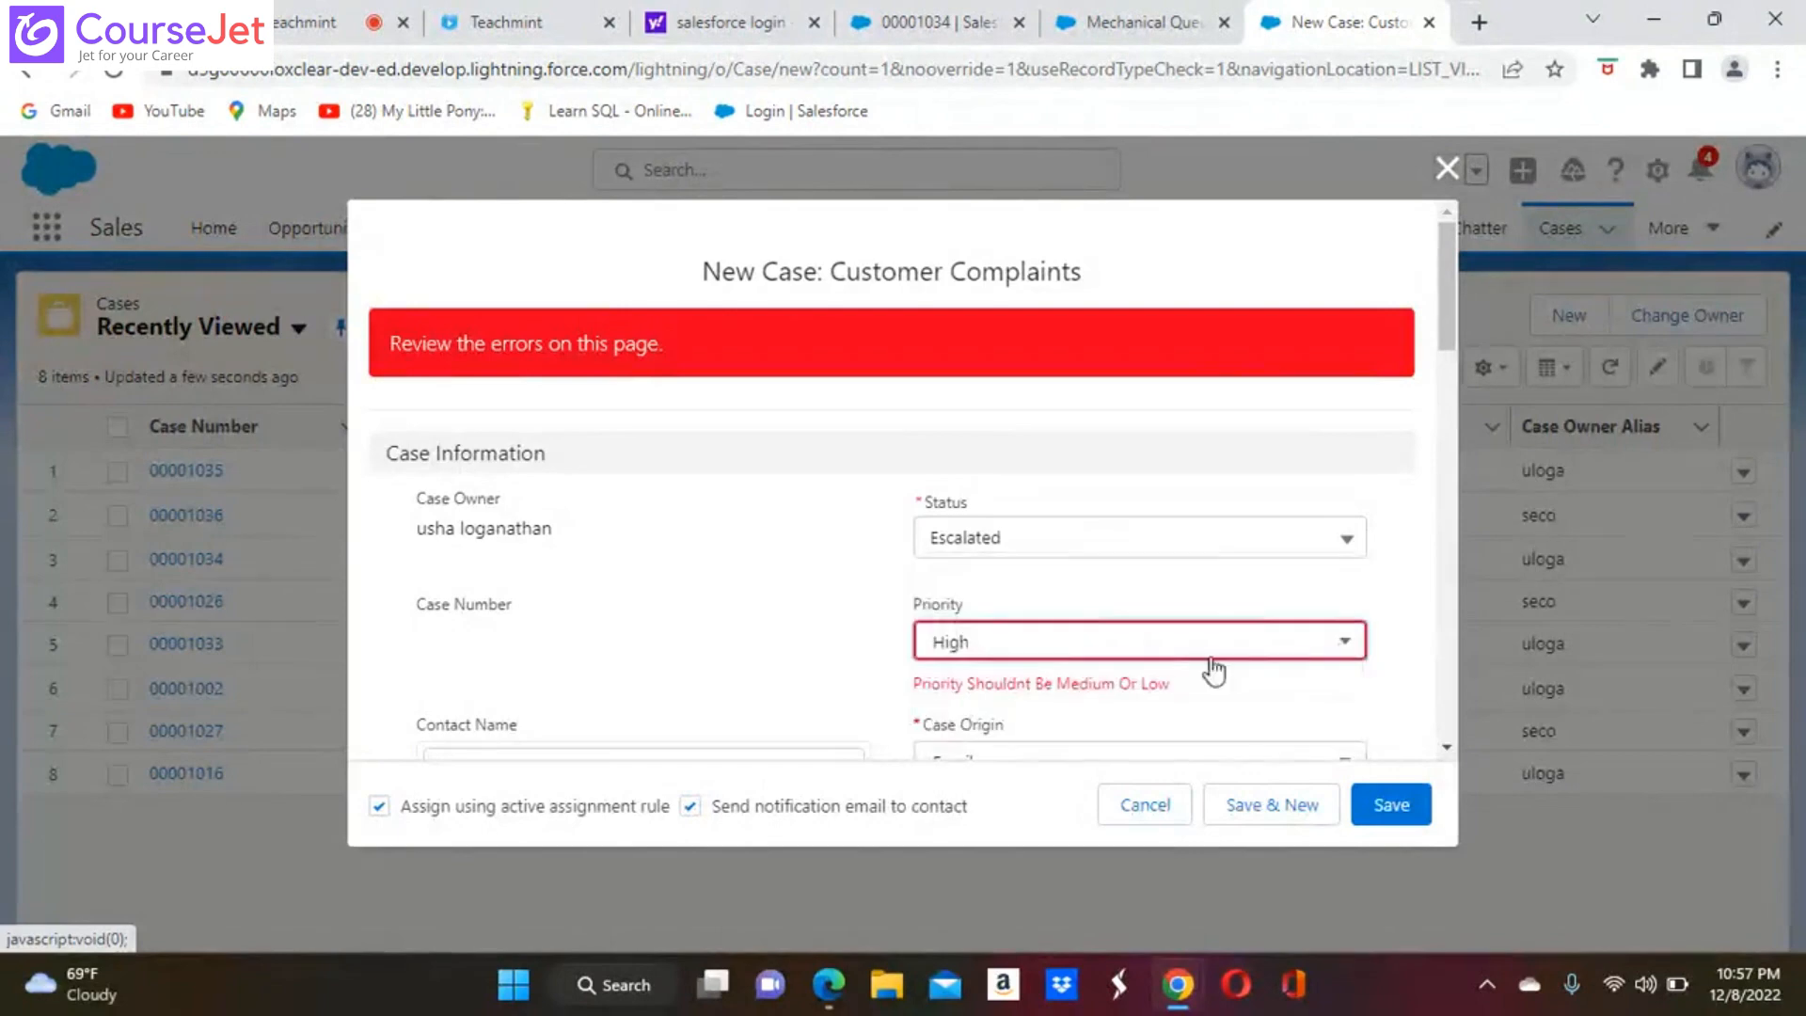
{"action": "left_click", "coordinate": [1391, 805]}
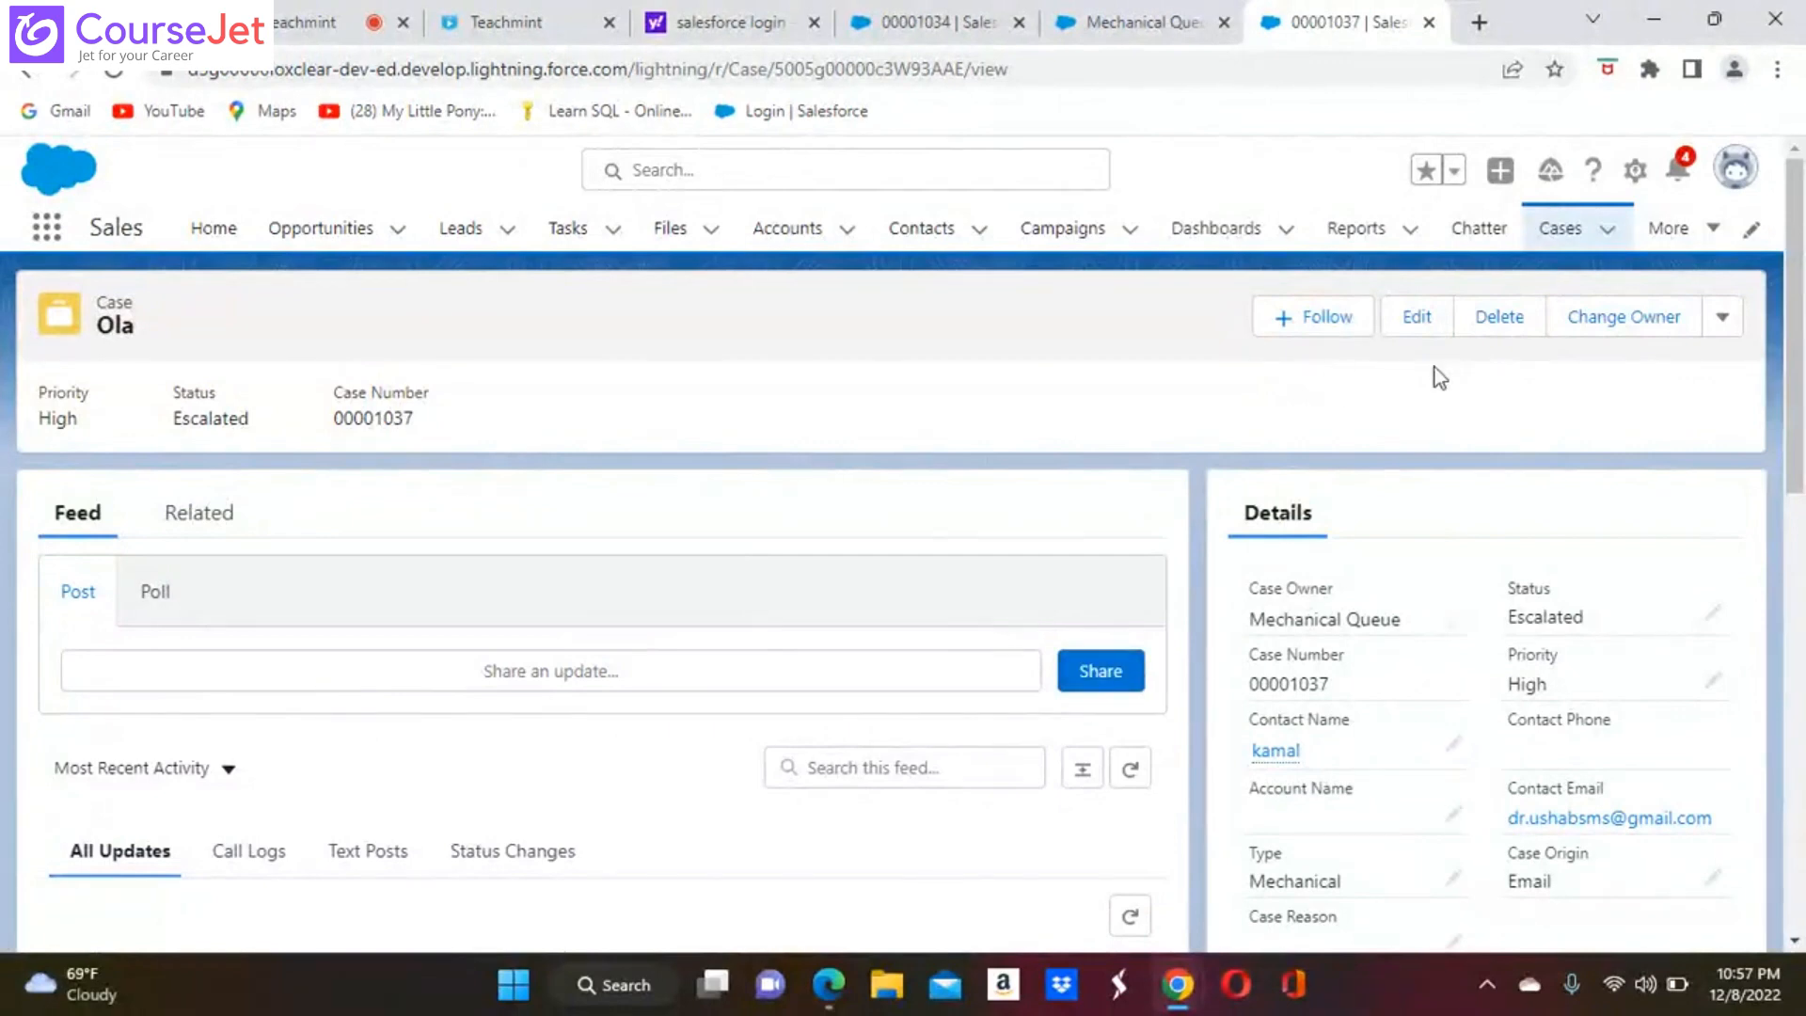
Start another Customer Complaints case from the Cases list and set its case origin to Email
{"action": "left_click", "coordinate": [1566, 235]}
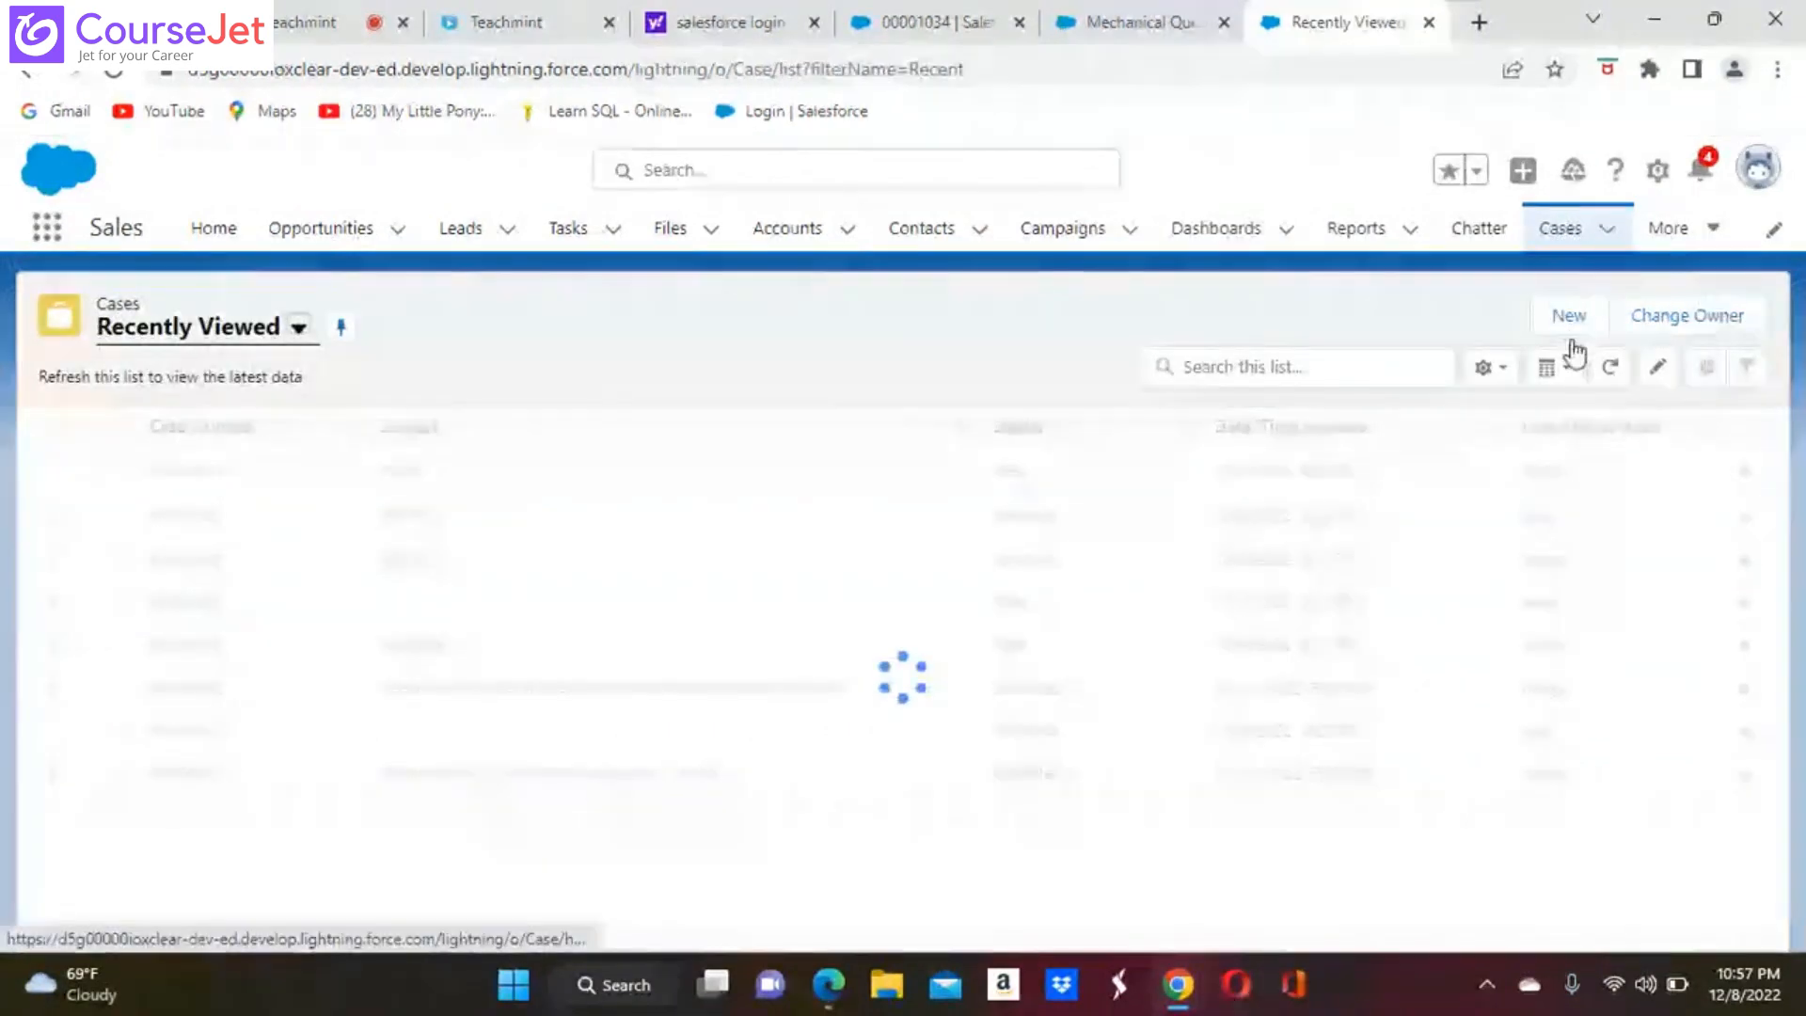
{"action": "left_click", "coordinate": [1572, 320]}
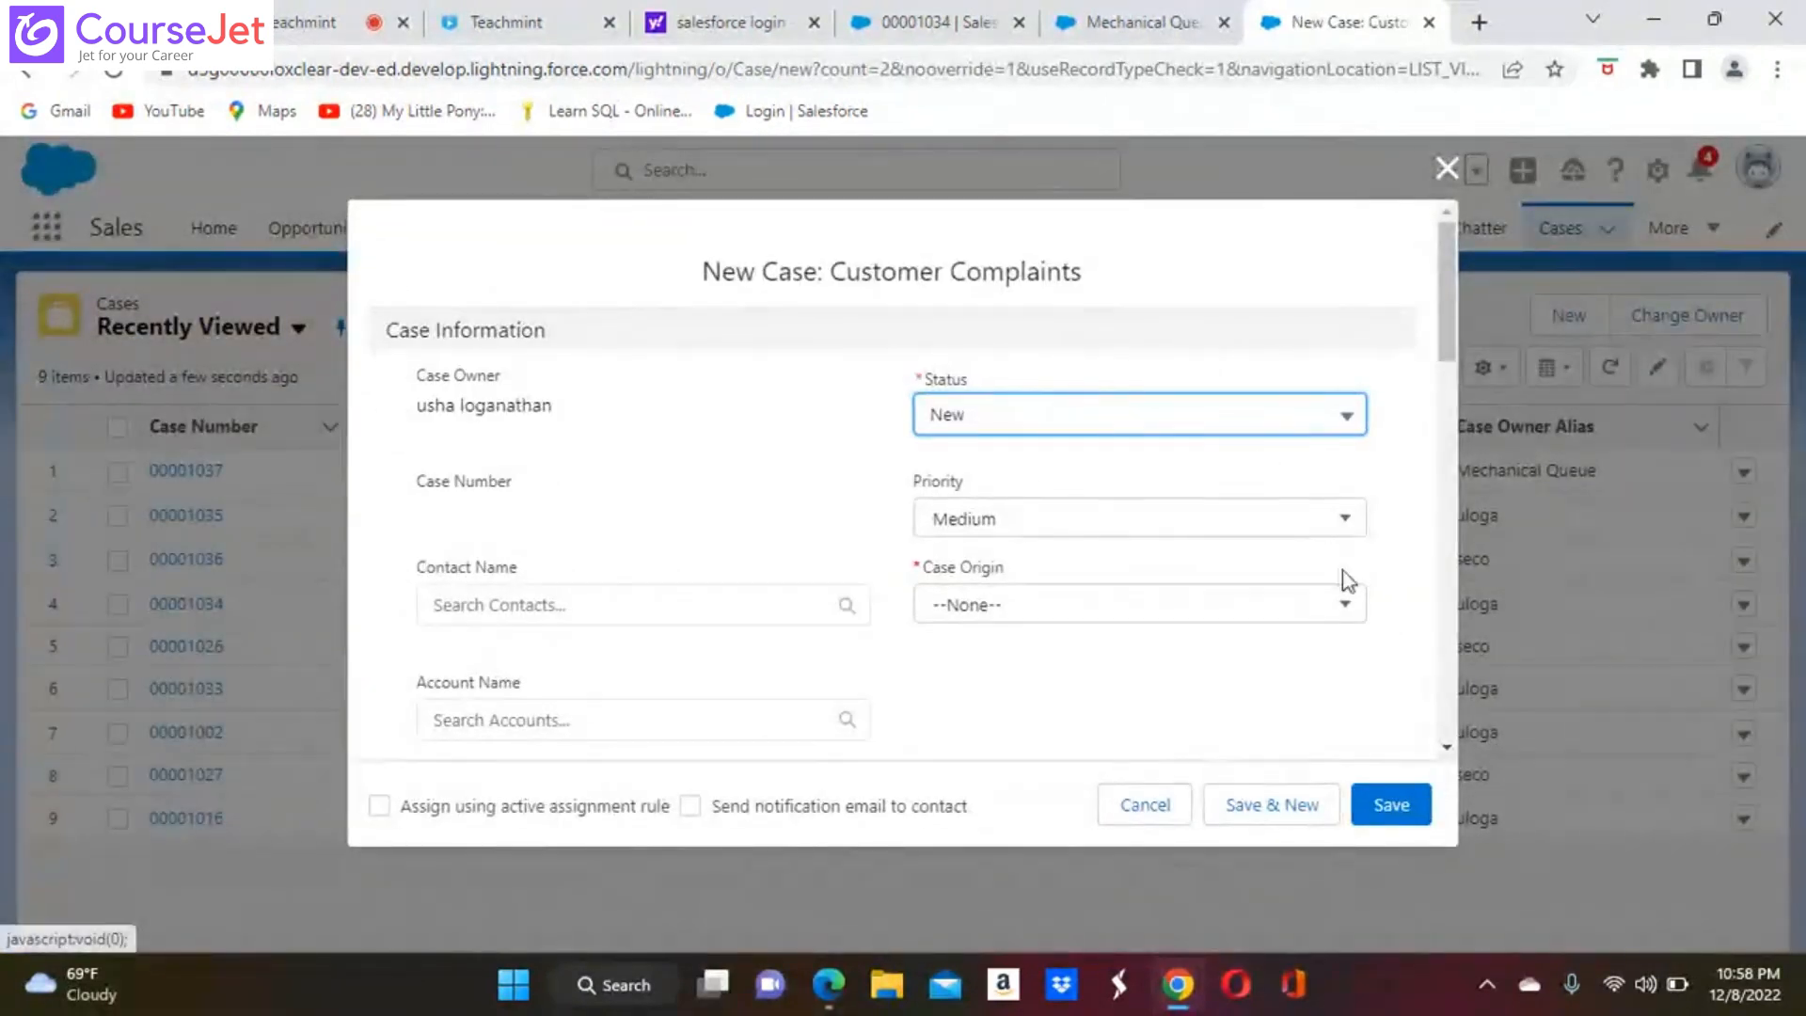
{"action": "left_click", "coordinate": [1345, 613]}
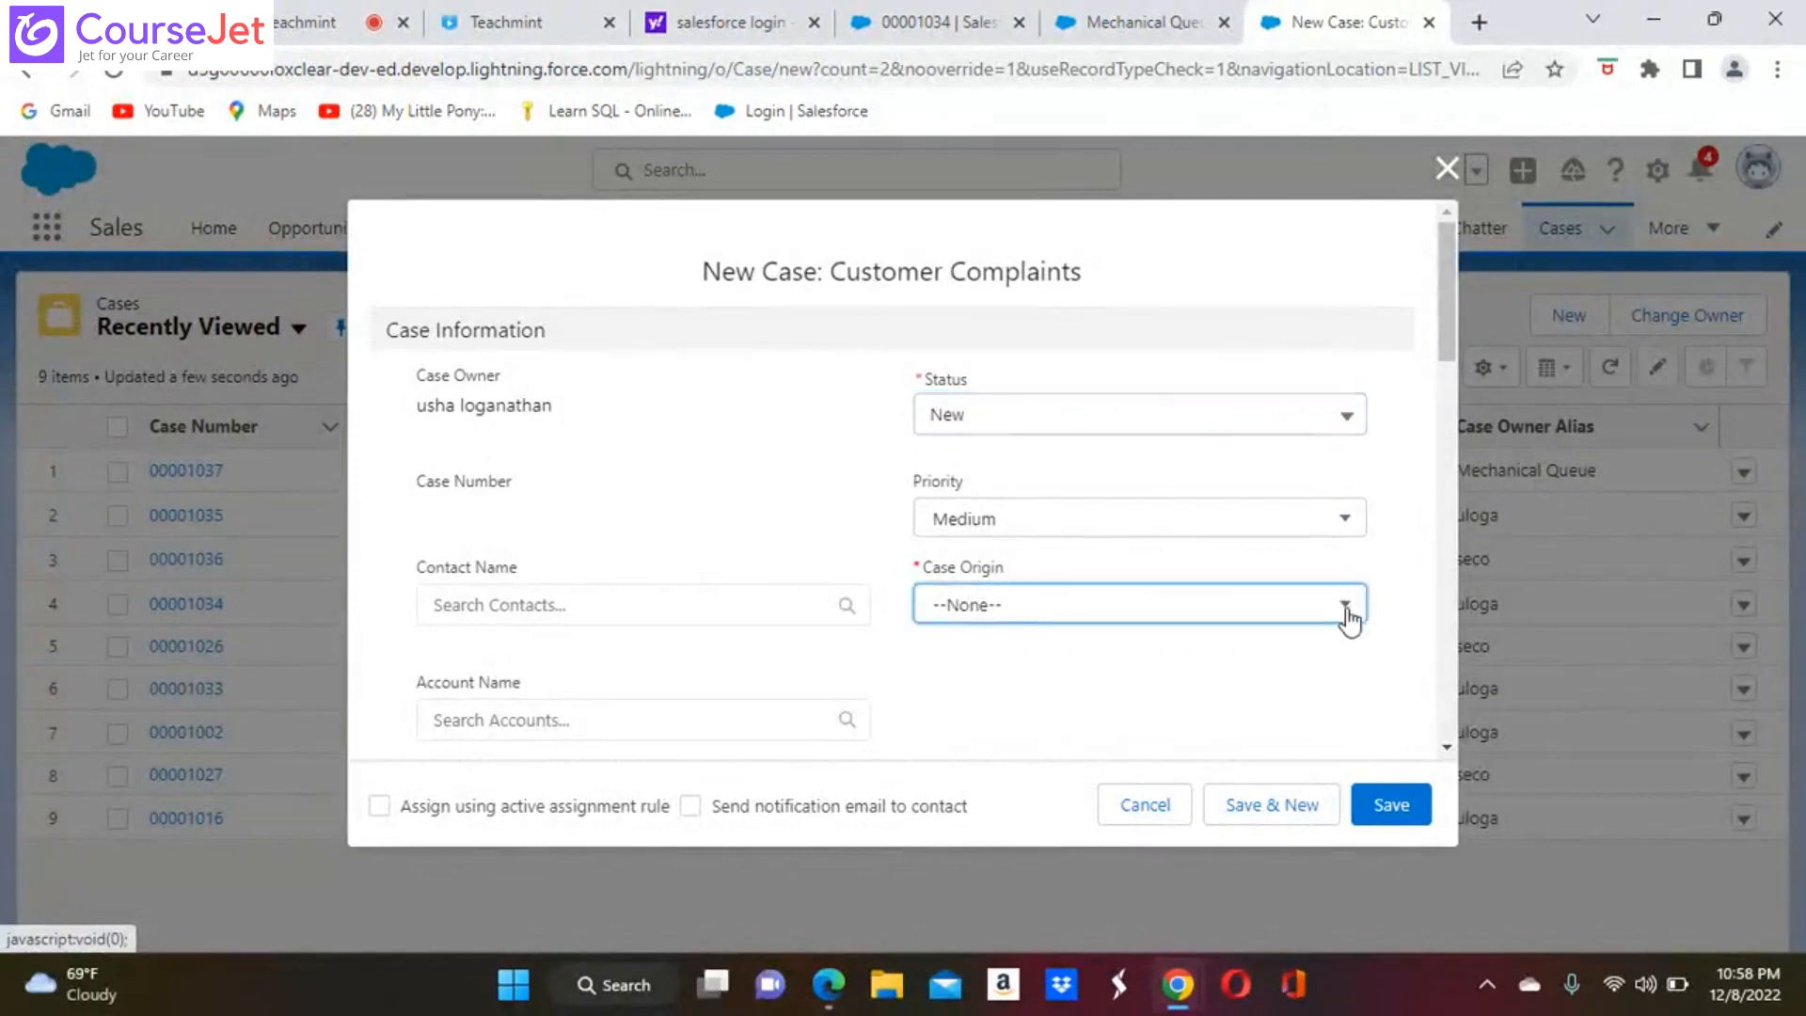
{"action": "left_click", "coordinate": [1060, 679]}
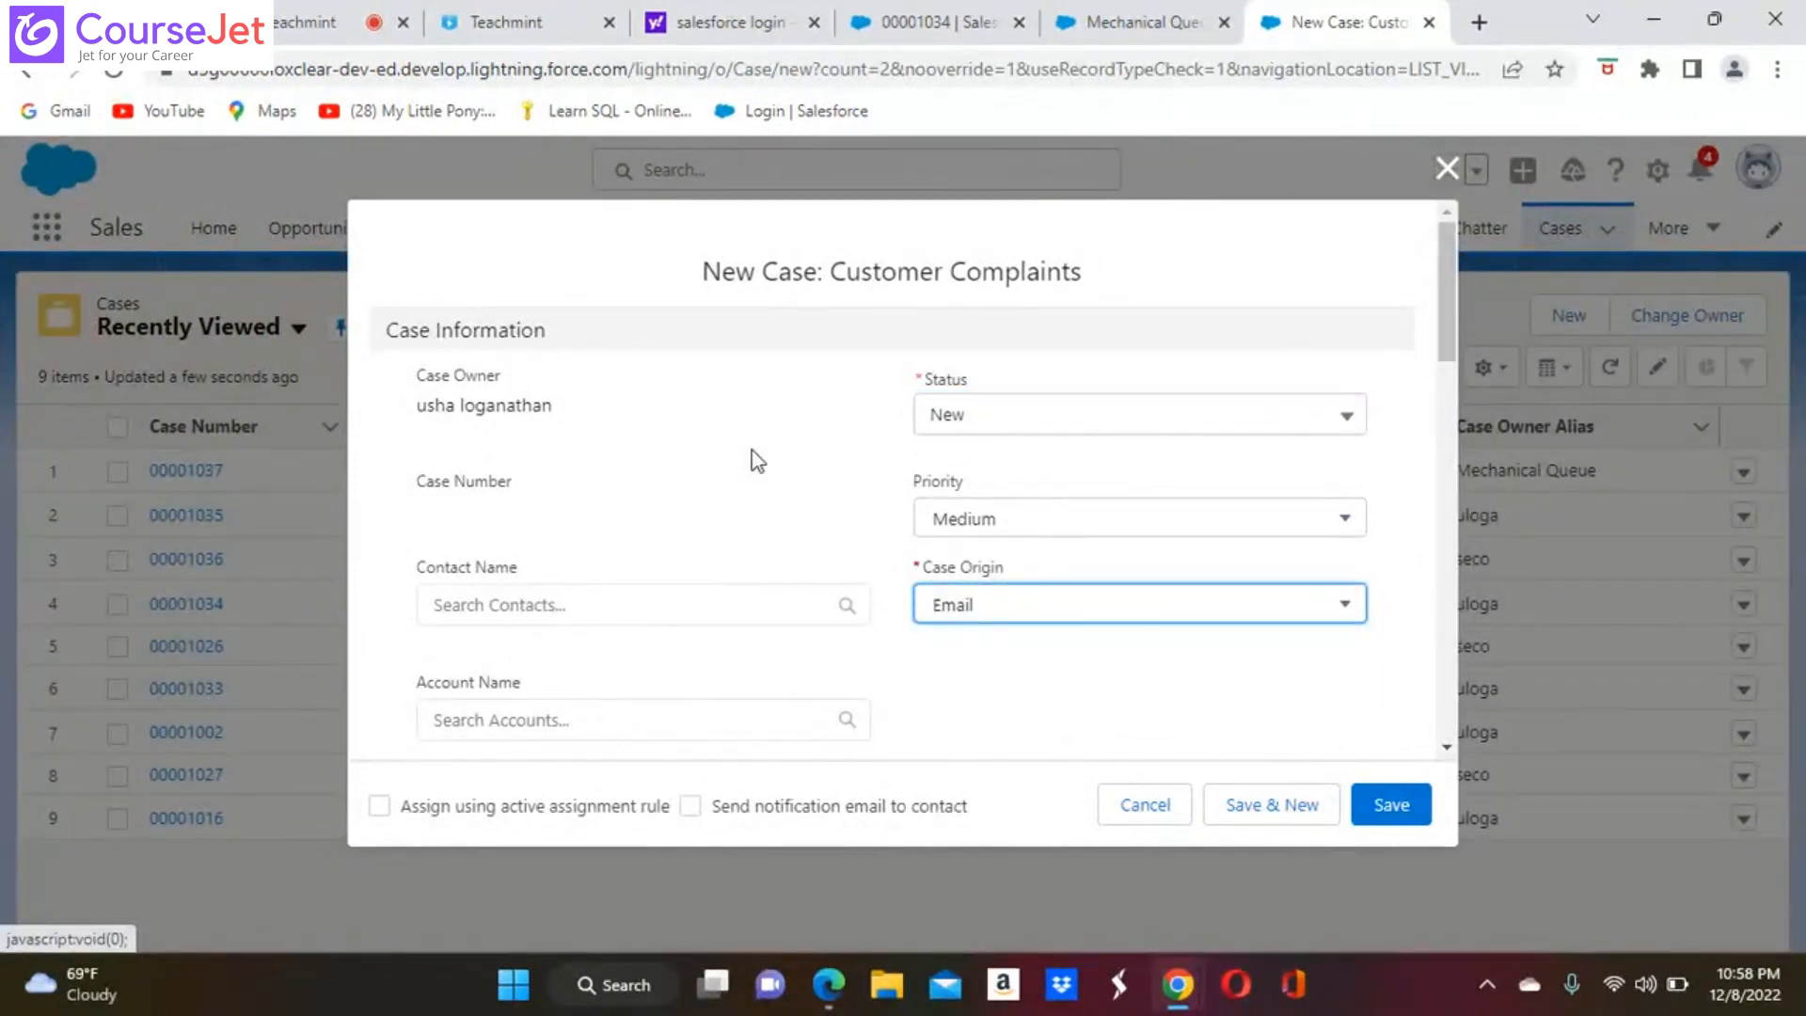
Search for an existing contact with "us", link the match to the case, and set the type to Mechanical
{"action": "scroll", "coordinate": [757, 461], "scroll_direction": "down", "scroll_amount": 4}
{"action": "scroll", "coordinate": [902, 480], "scroll_direction": "down", "scroll_amount": 2}
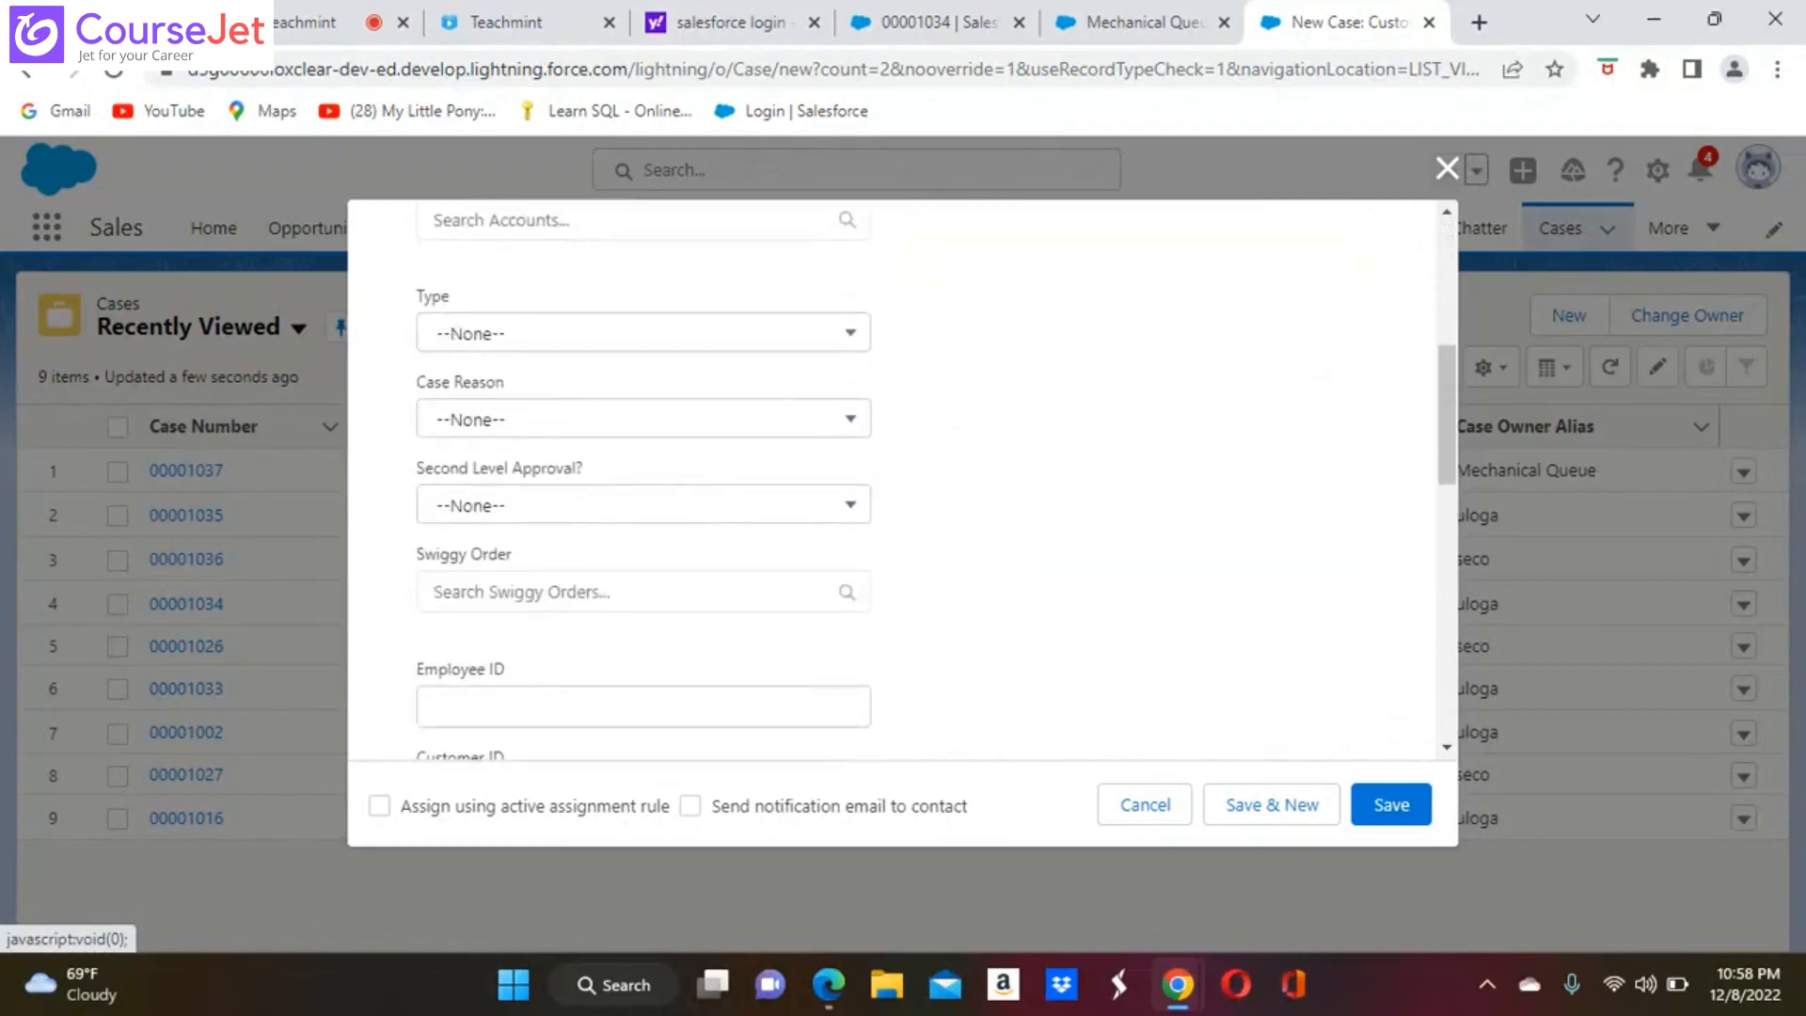
{"action": "scroll", "coordinate": [838, 524], "scroll_direction": "up", "scroll_amount": 2}
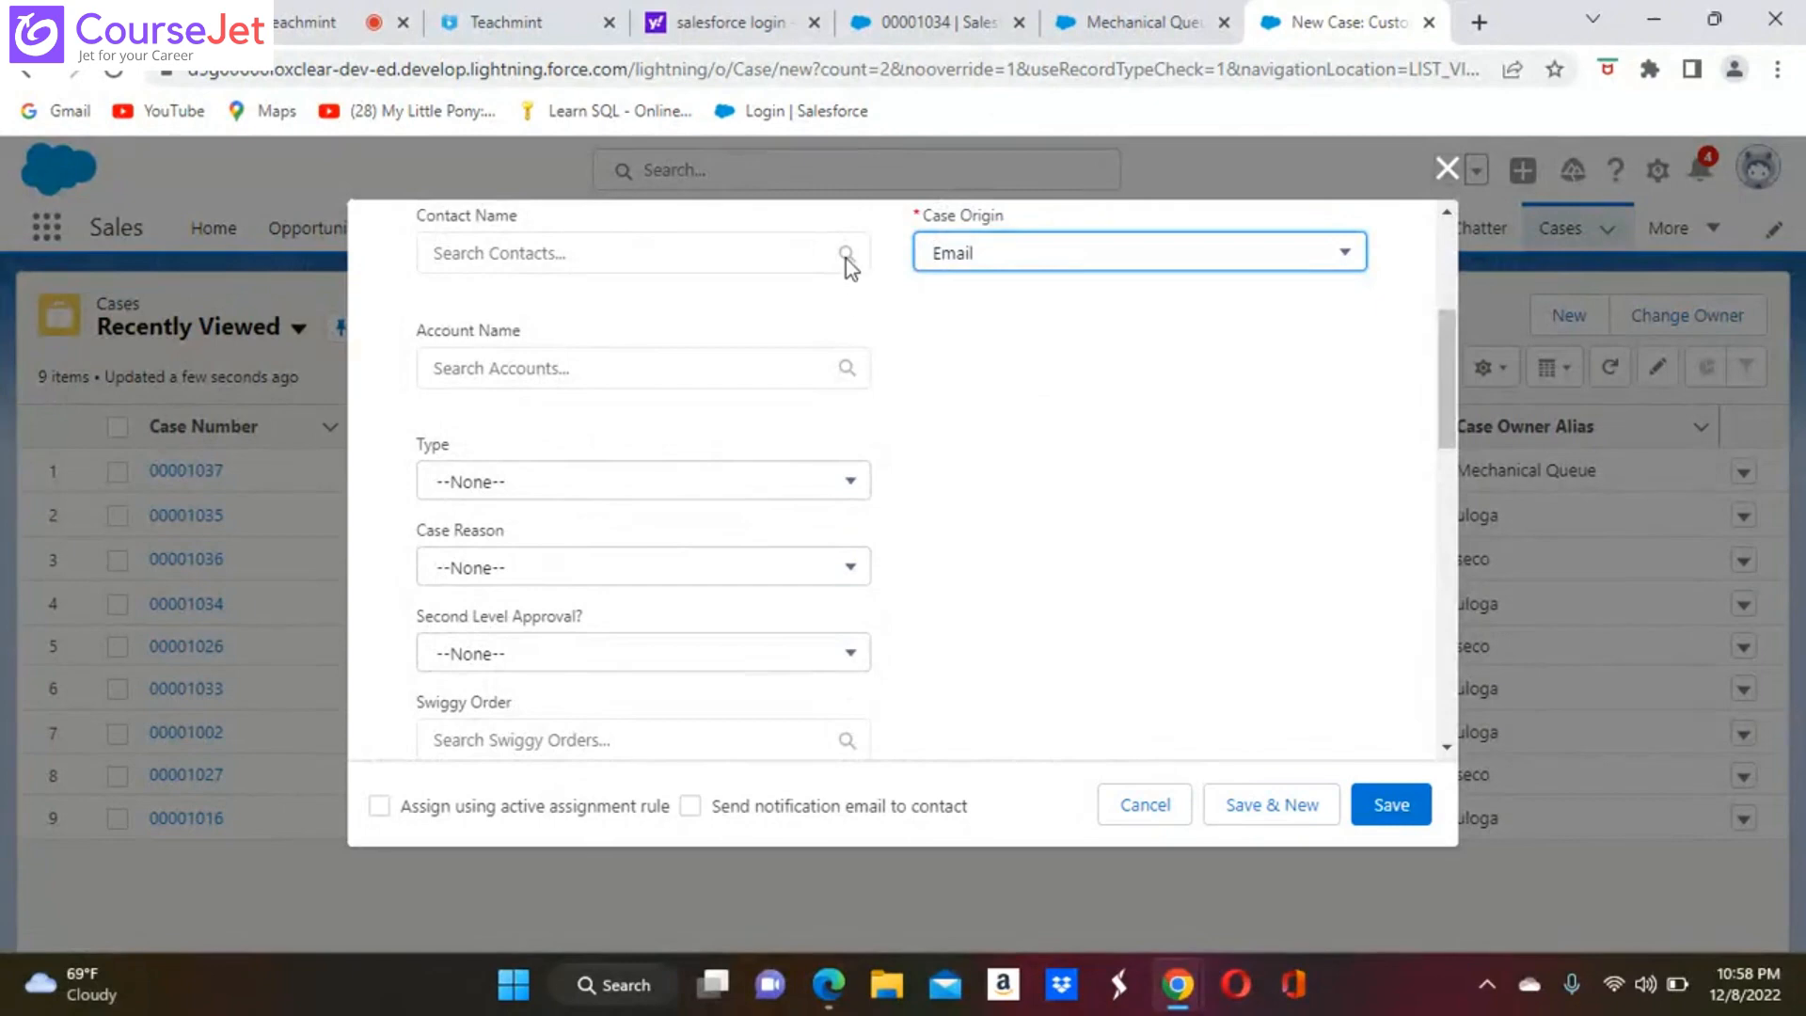
{"action": "left_click", "coordinate": [682, 260]}
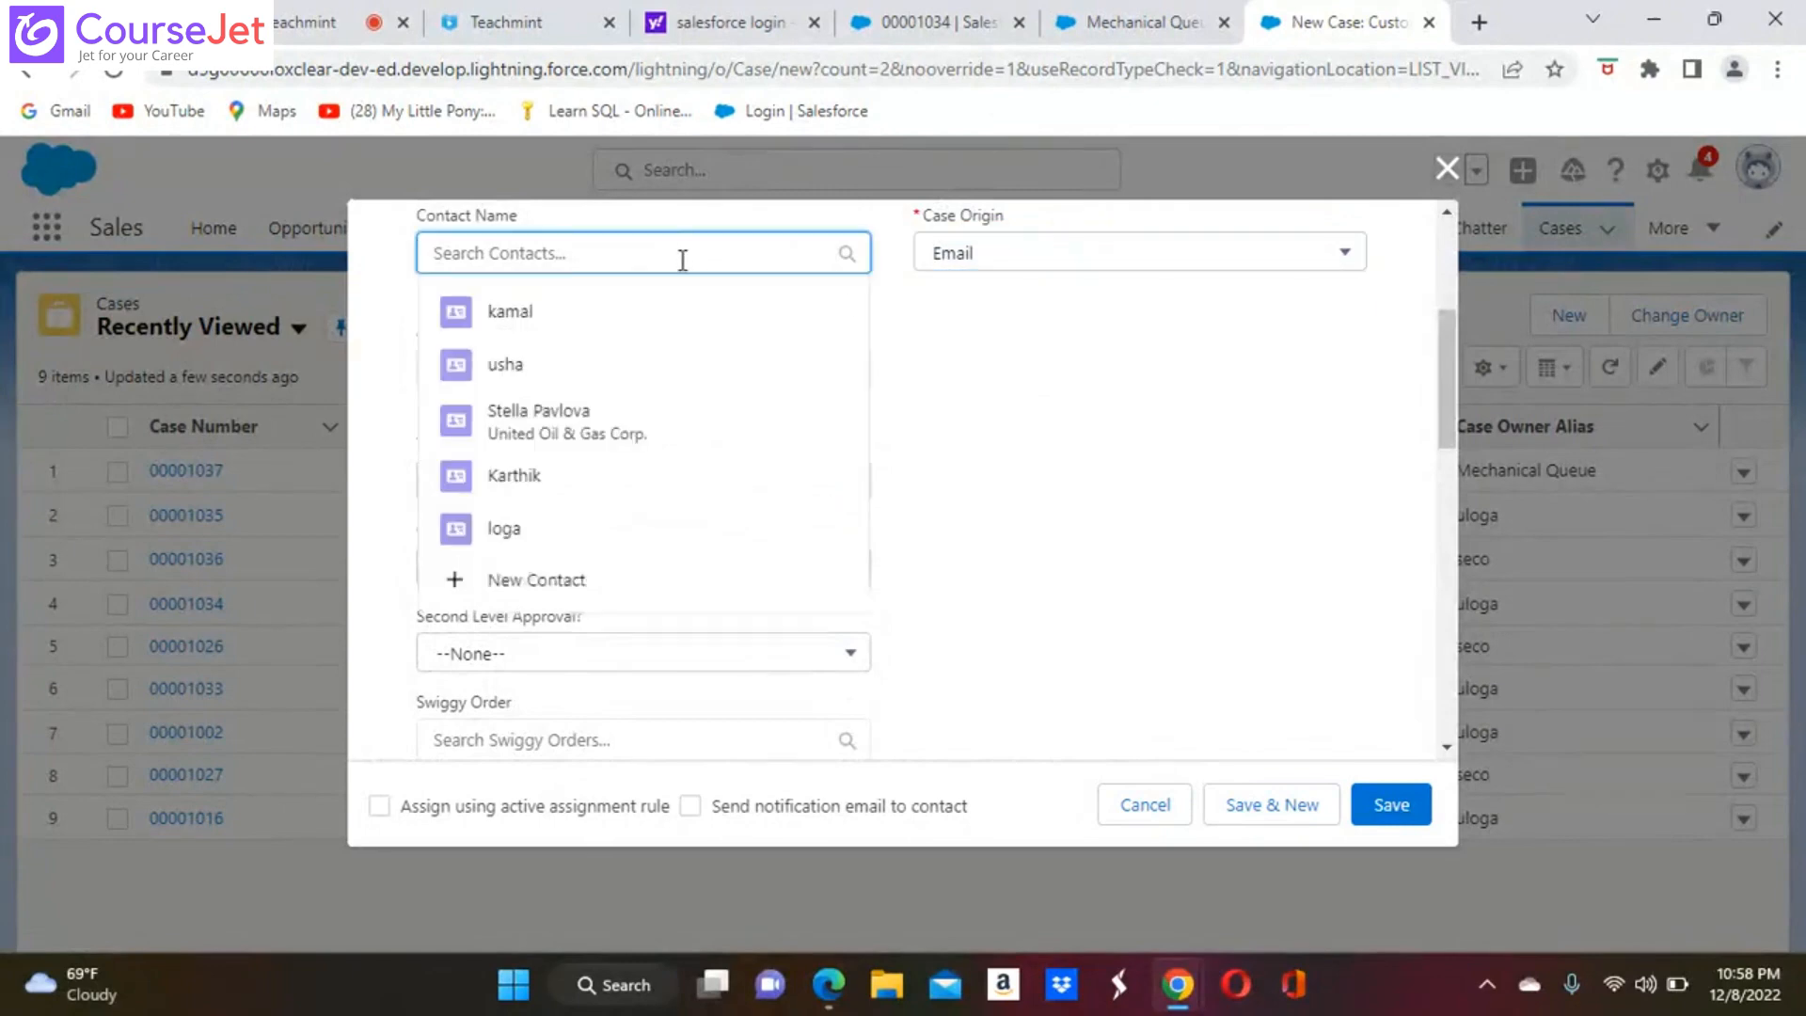
{"action": "type", "text": "us"}
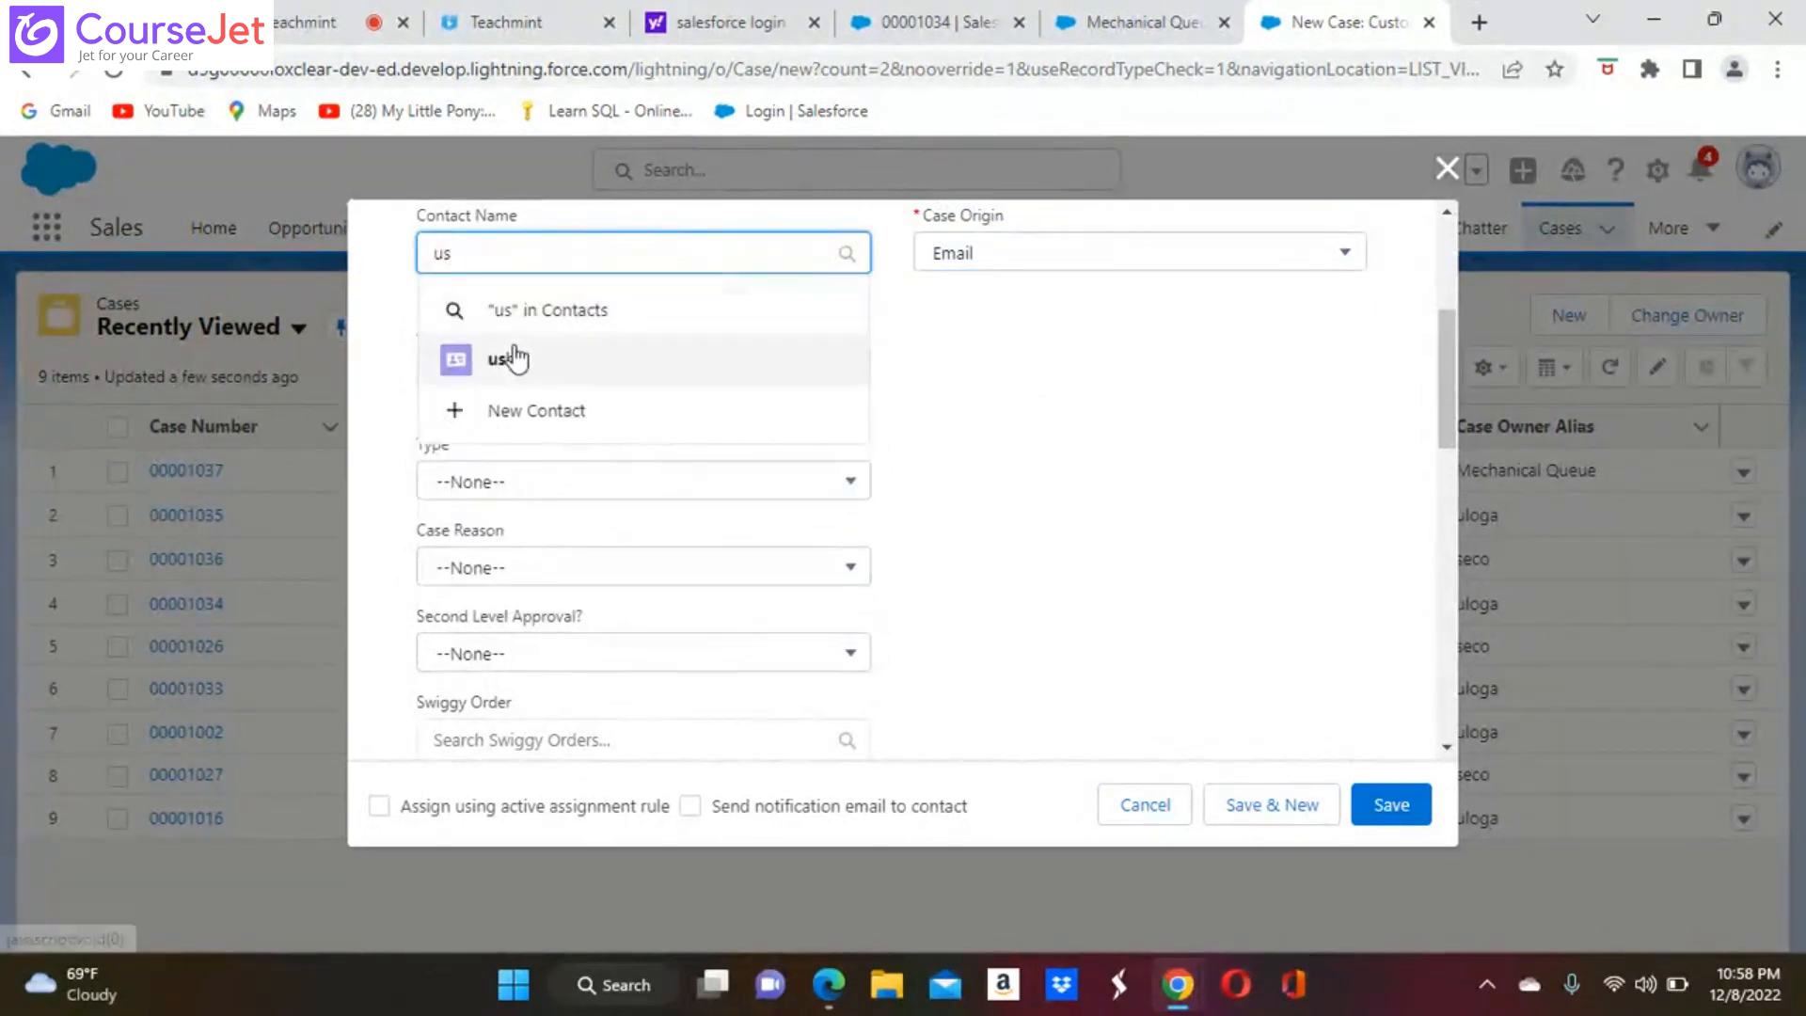
{"action": "left_click", "coordinate": [514, 359]}
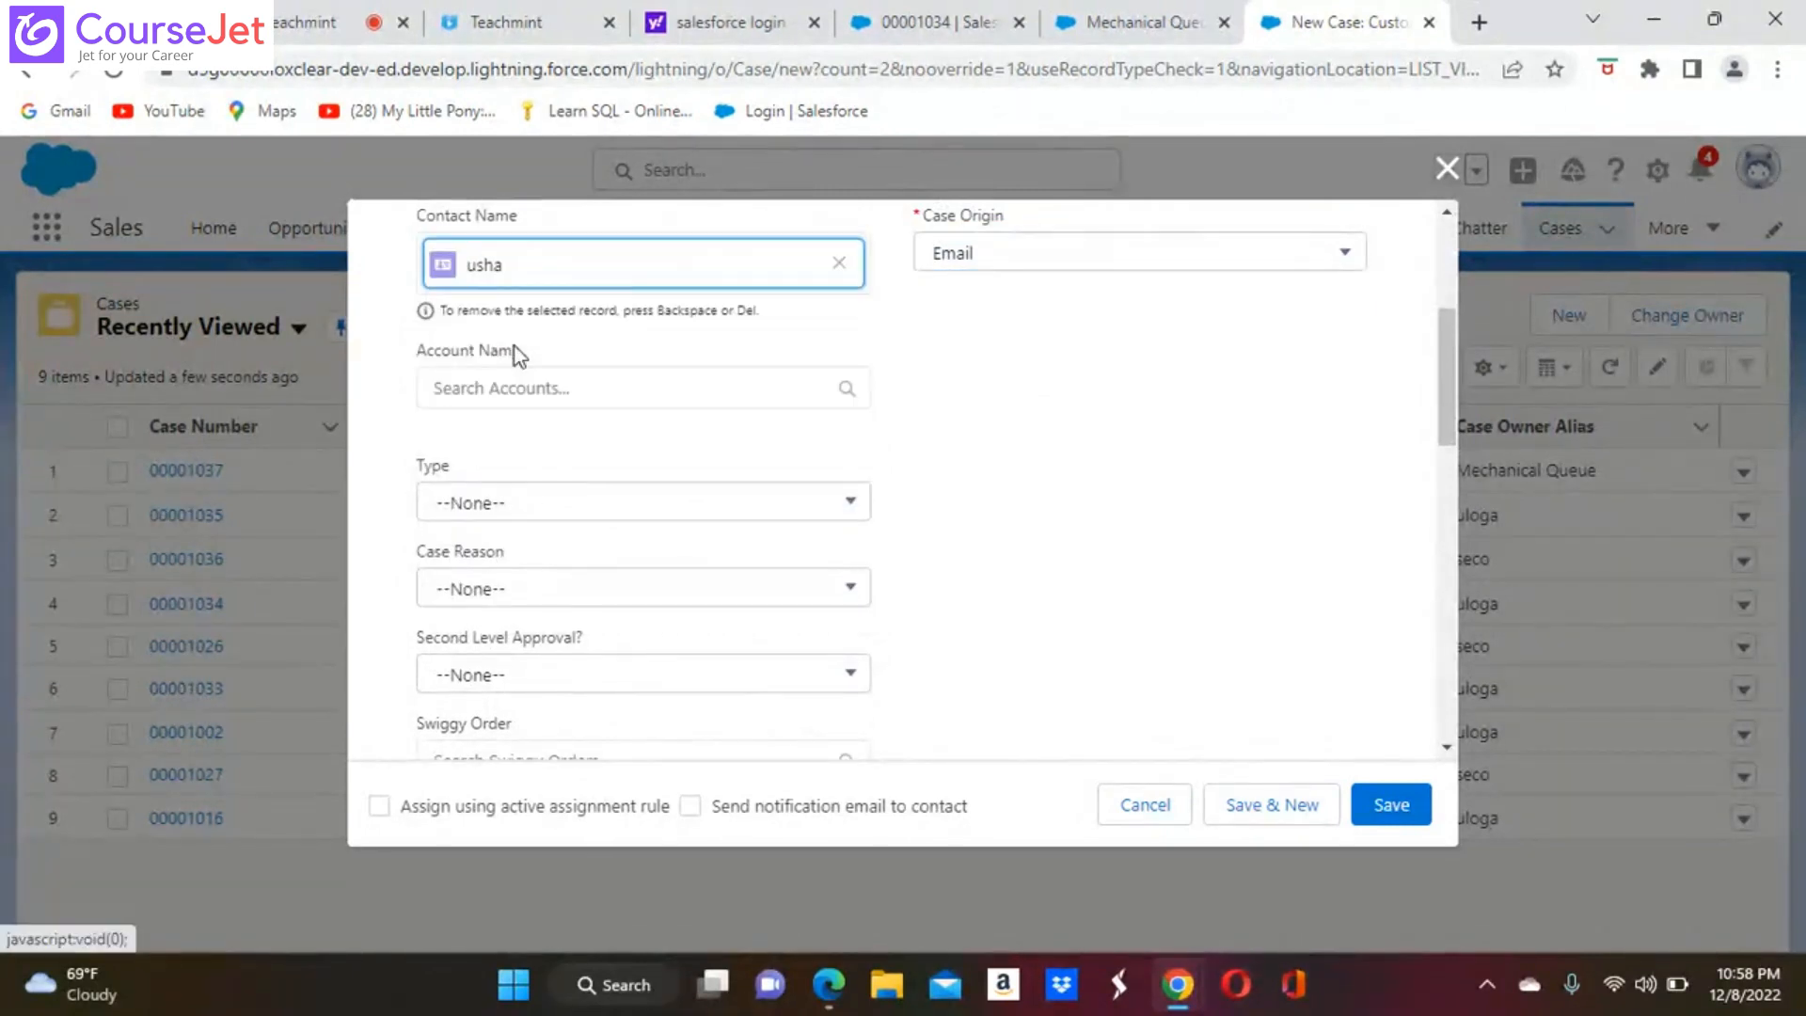
{"action": "left_click", "coordinate": [853, 508]}
{"action": "left_click", "coordinate": [522, 586]}
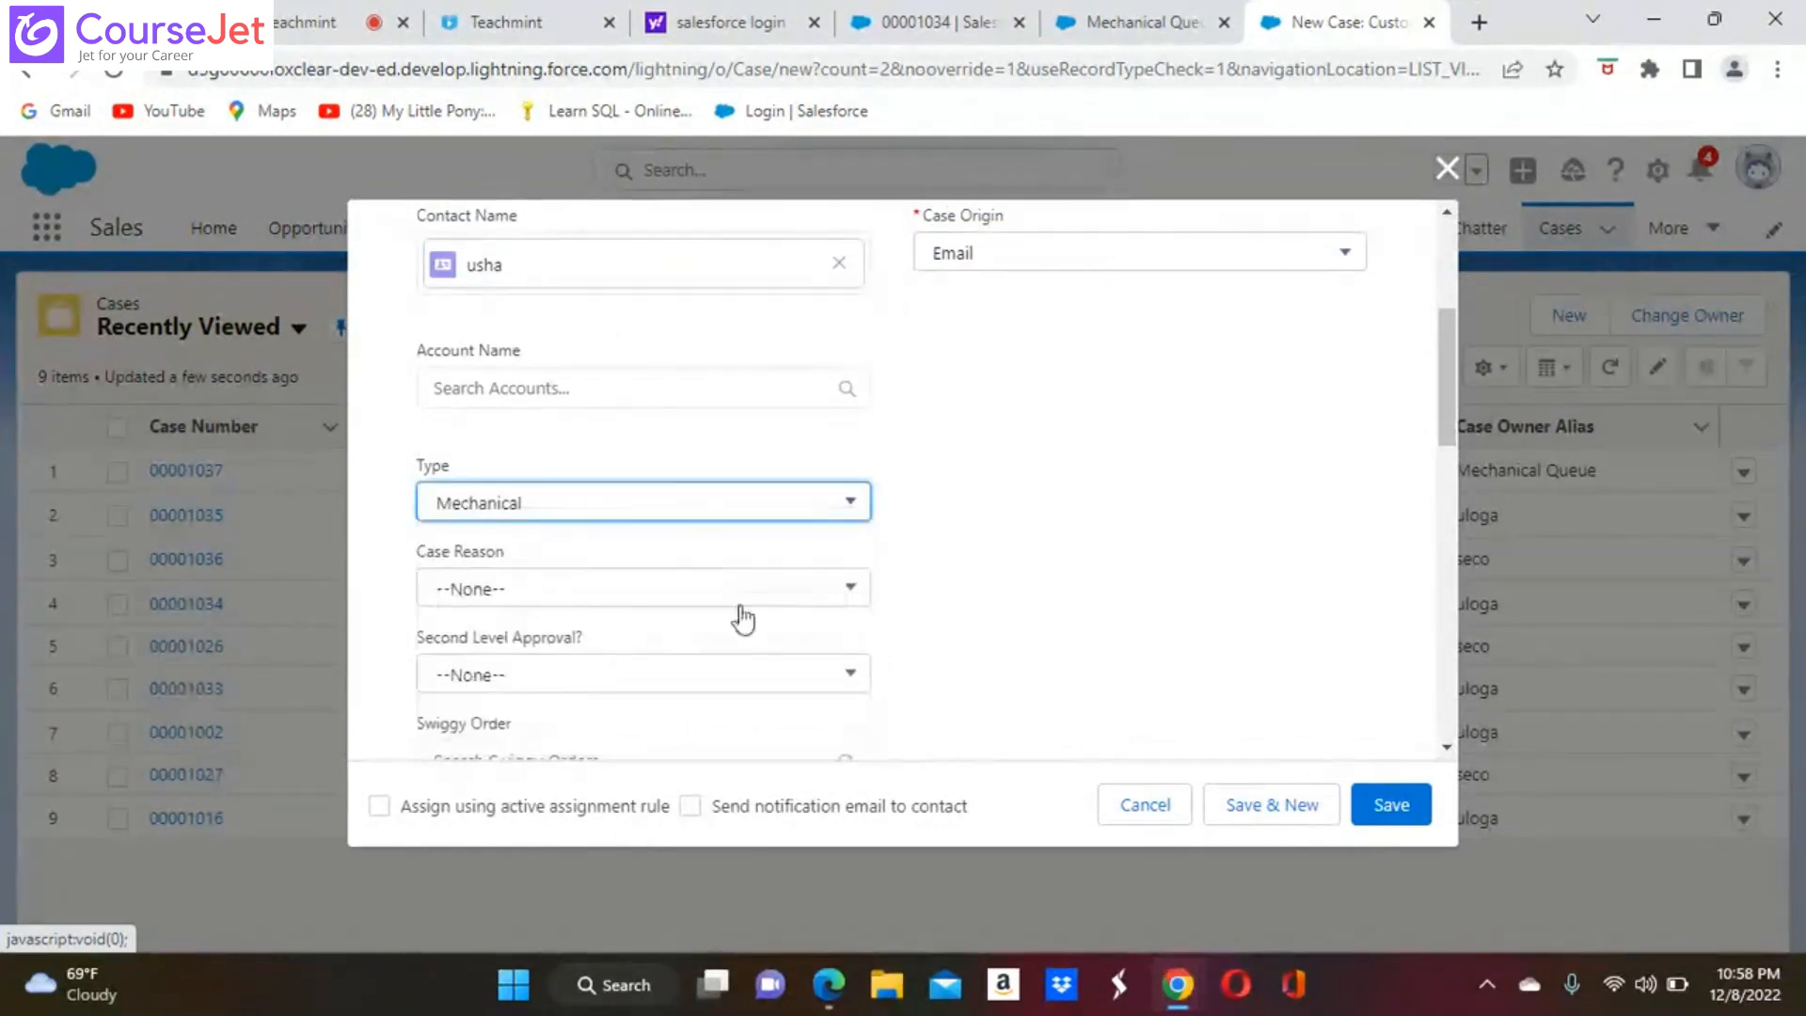
Enter Gracias as the new case's subject and enable active rule assignment and the contact notification email
{"action": "scroll", "coordinate": [822, 628], "scroll_direction": "down", "scroll_amount": 2}
{"action": "scroll", "coordinate": [822, 628], "scroll_direction": "down", "scroll_amount": 4}
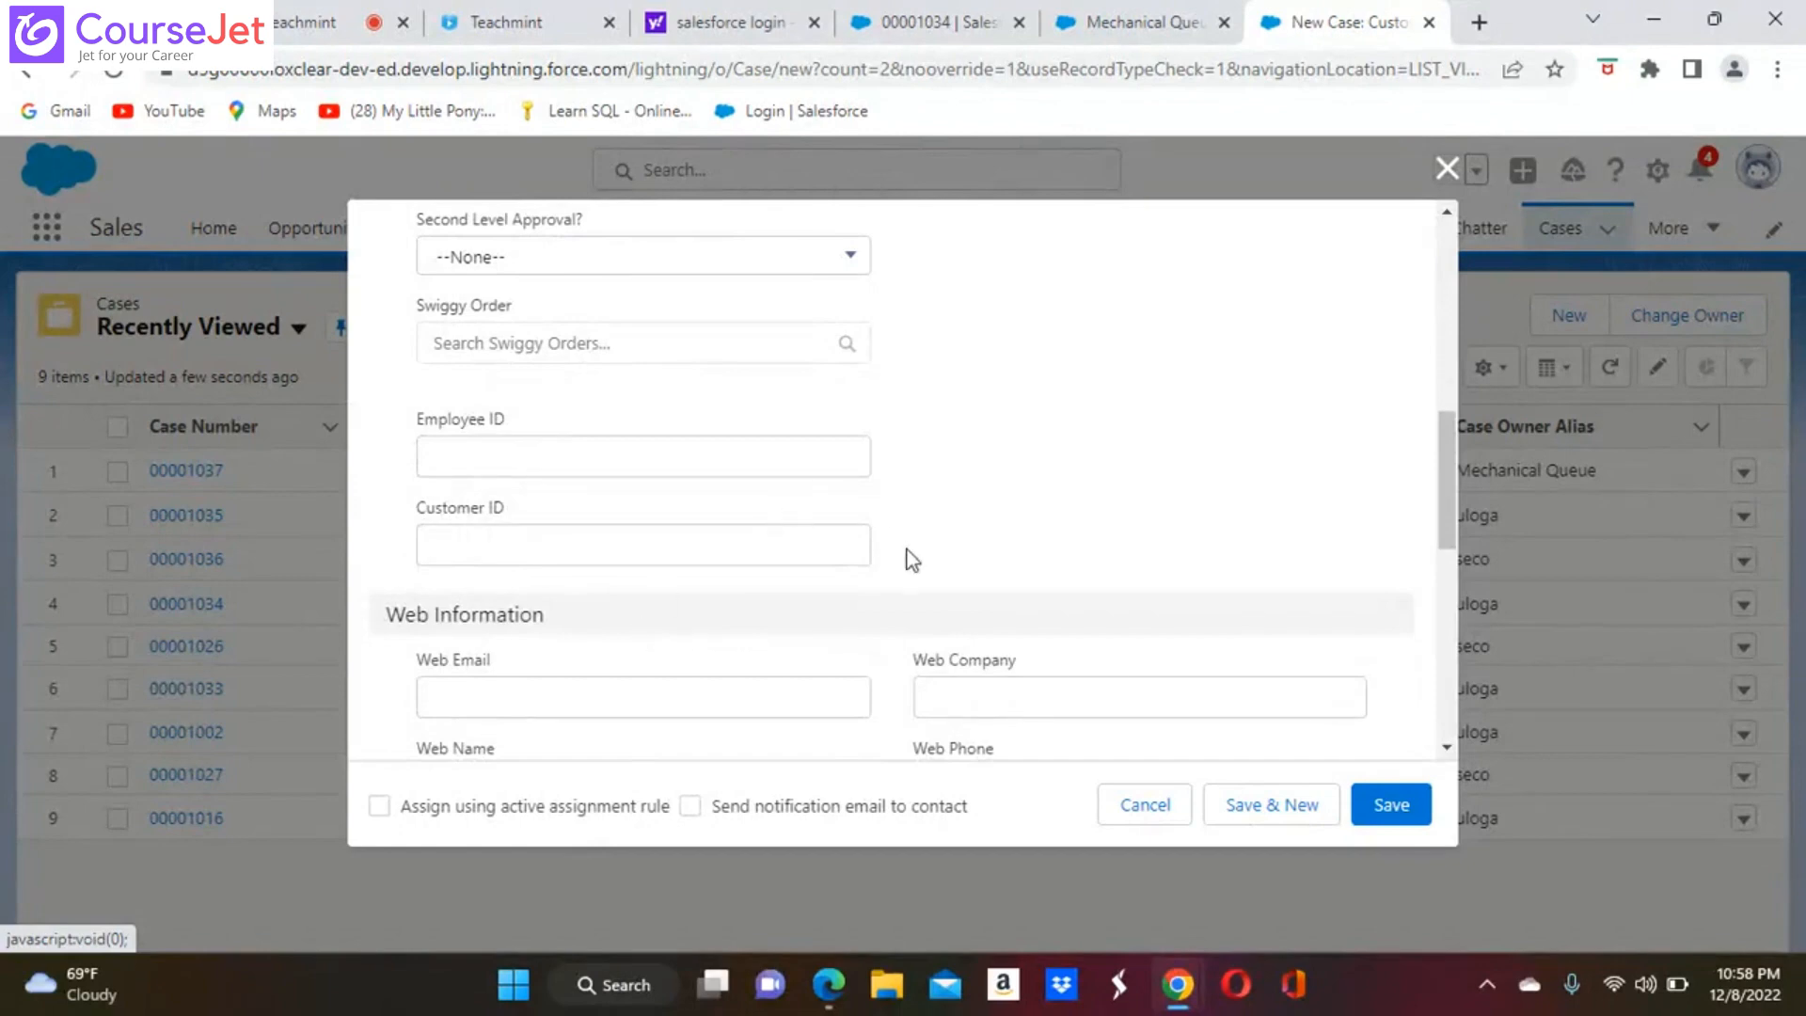
{"action": "scroll", "coordinate": [912, 559], "scroll_direction": "down", "scroll_amount": 4}
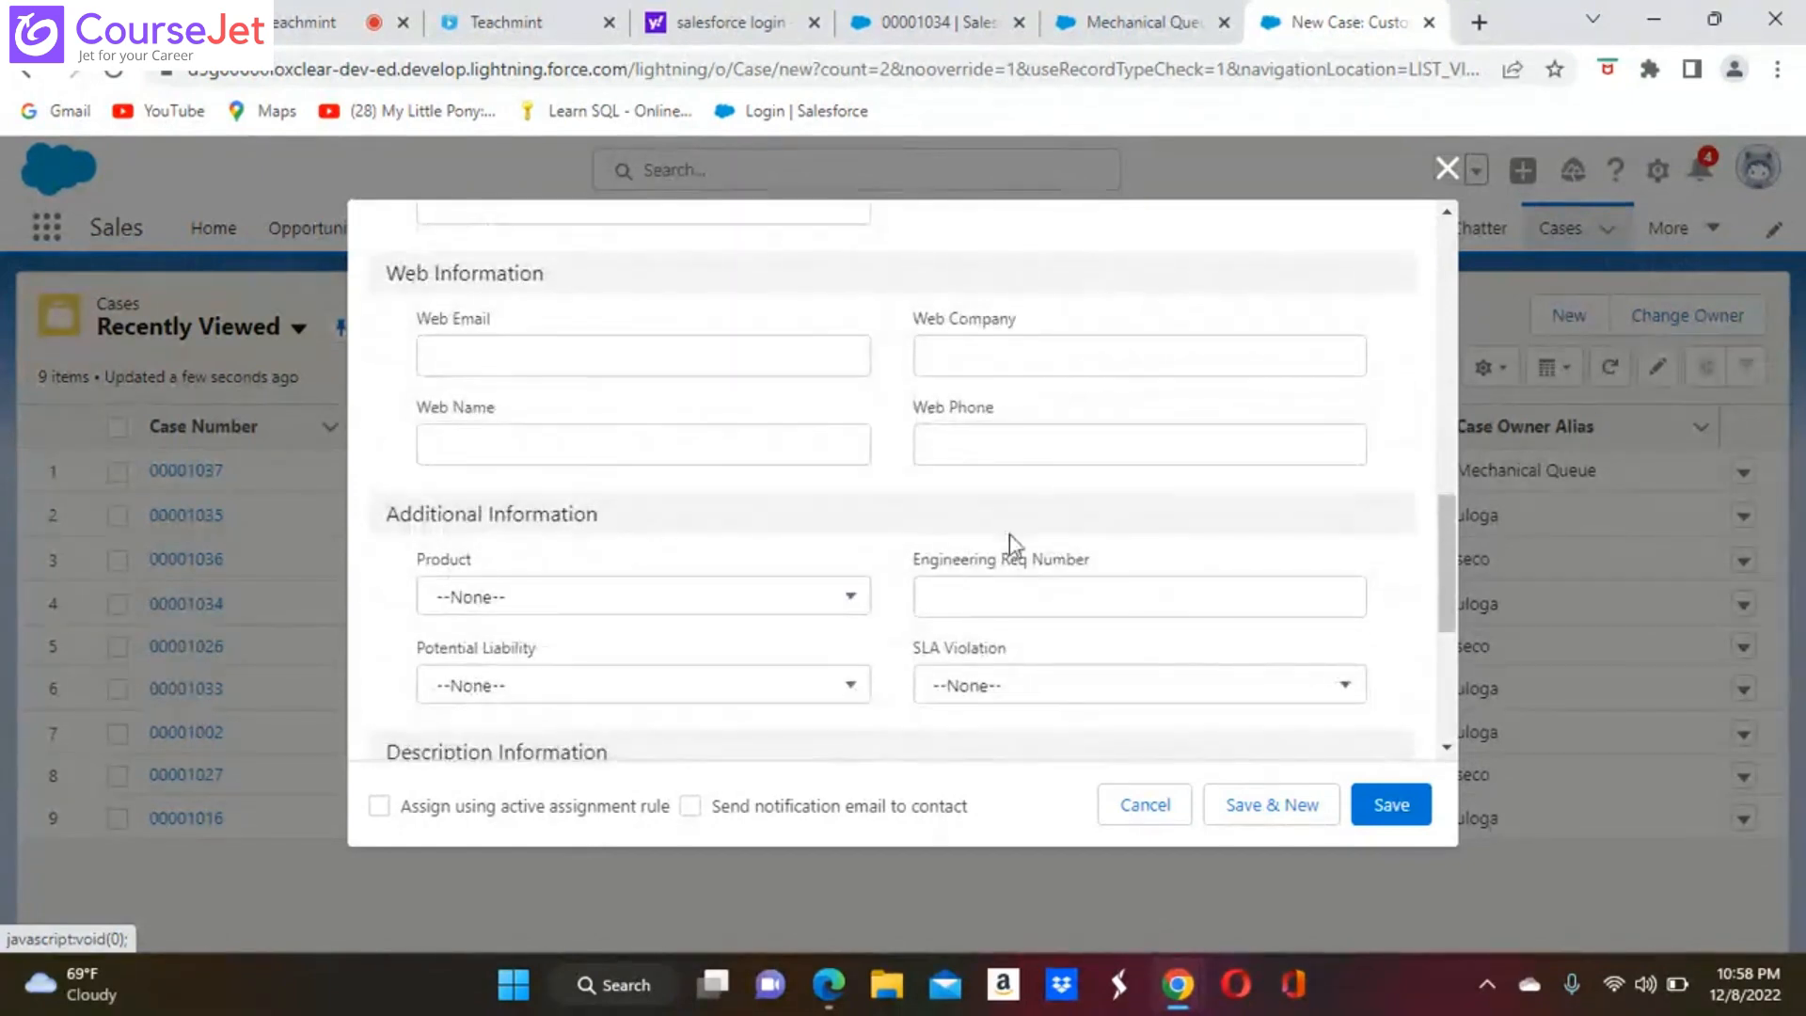
{"action": "scroll", "coordinate": [1053, 533], "scroll_direction": "down", "scroll_amount": 5}
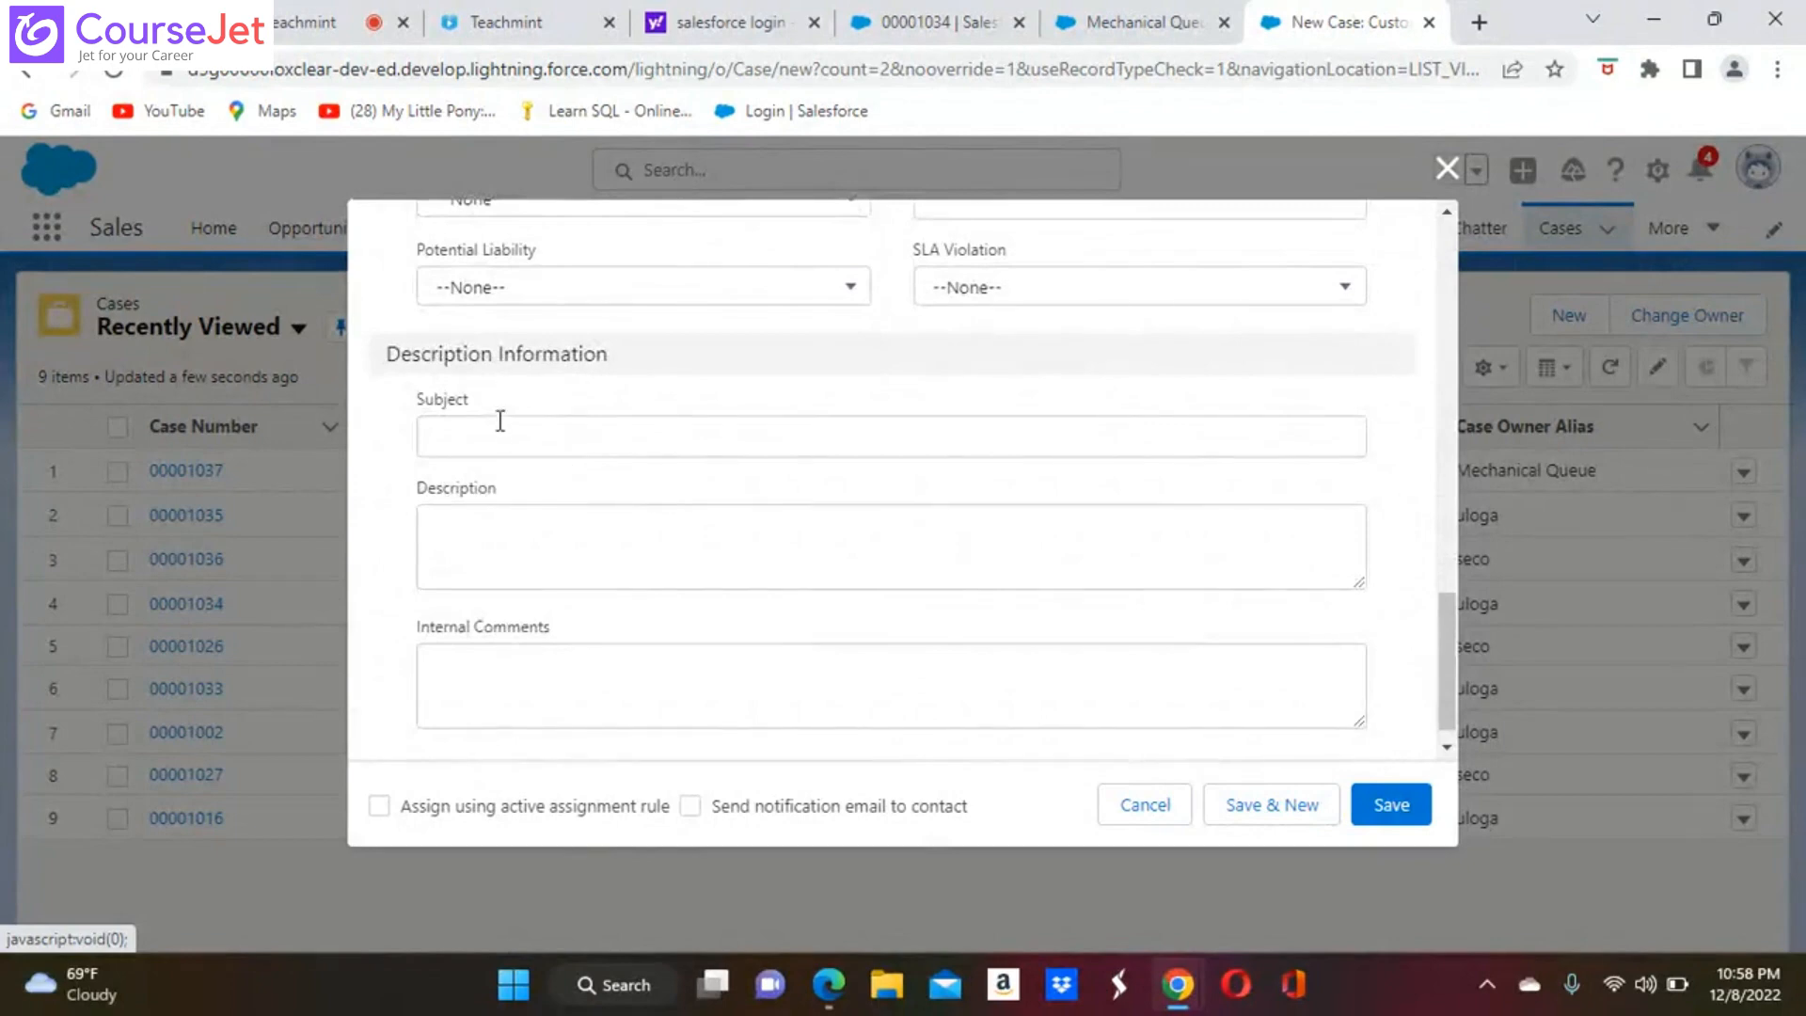
{"action": "left_click", "coordinate": [503, 432]}
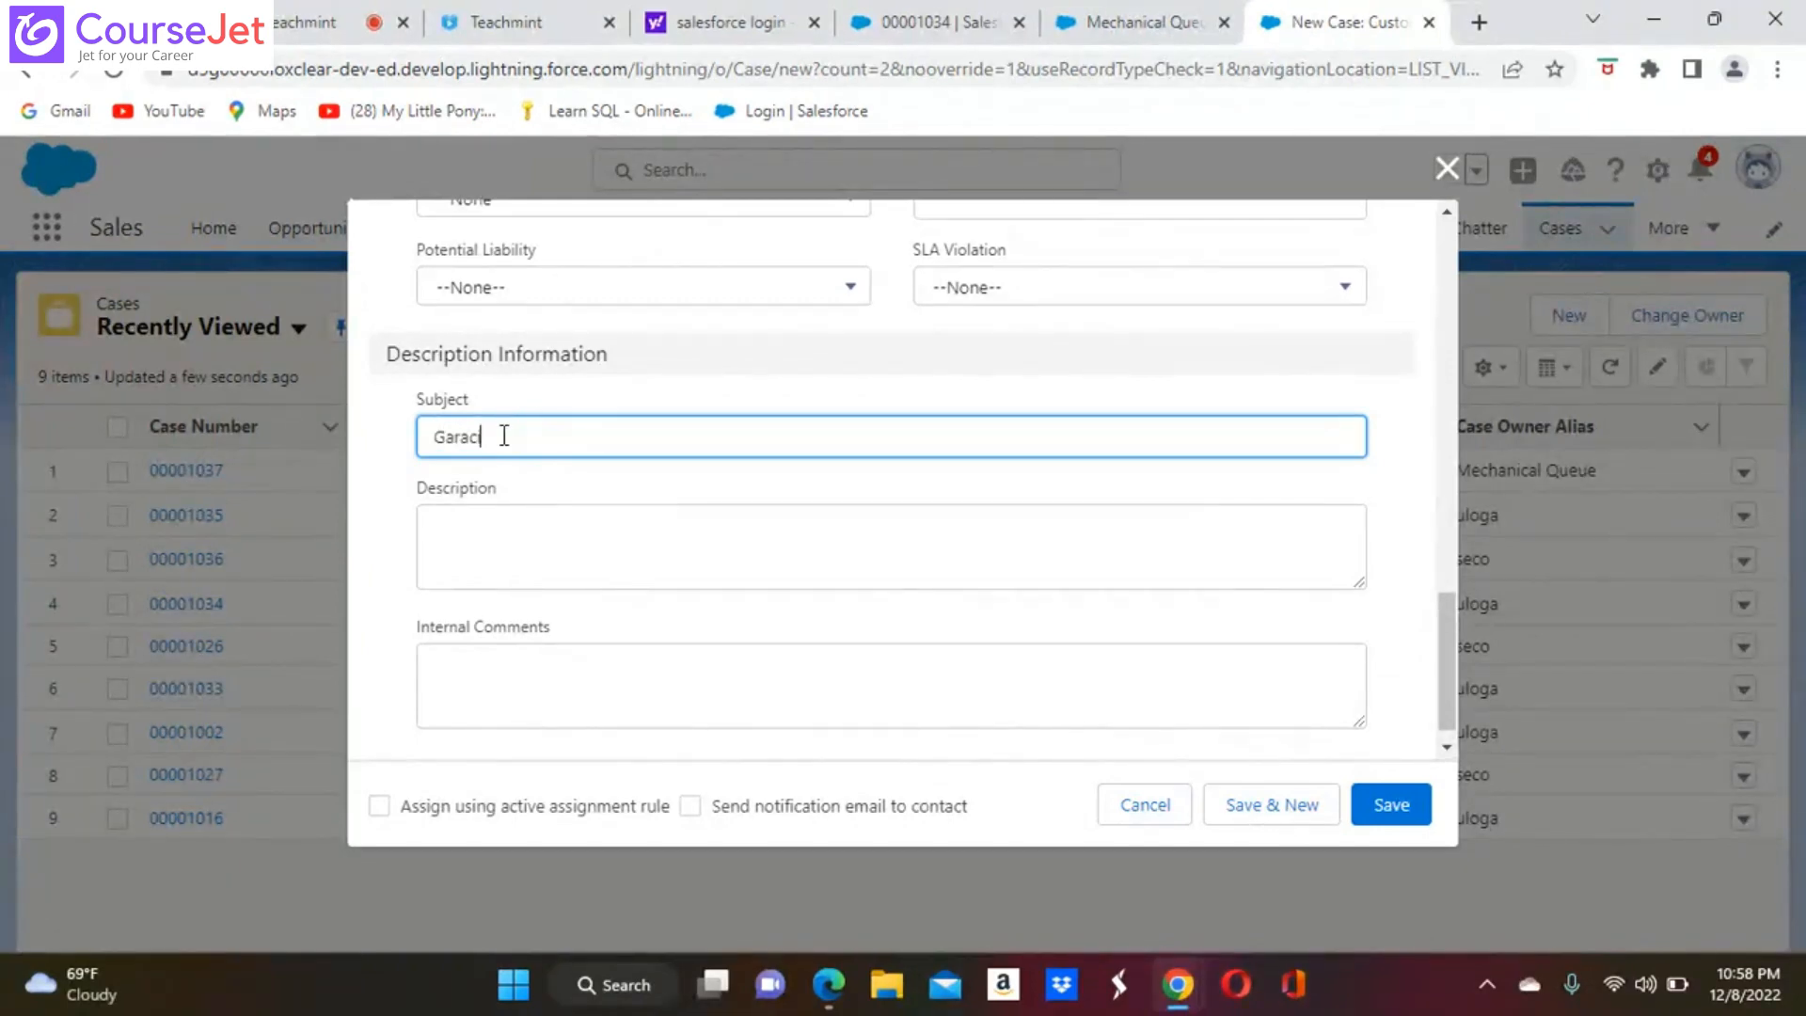
{"action": "scroll", "coordinate": [685, 536], "scroll_direction": "down", "scroll_amount": 1}
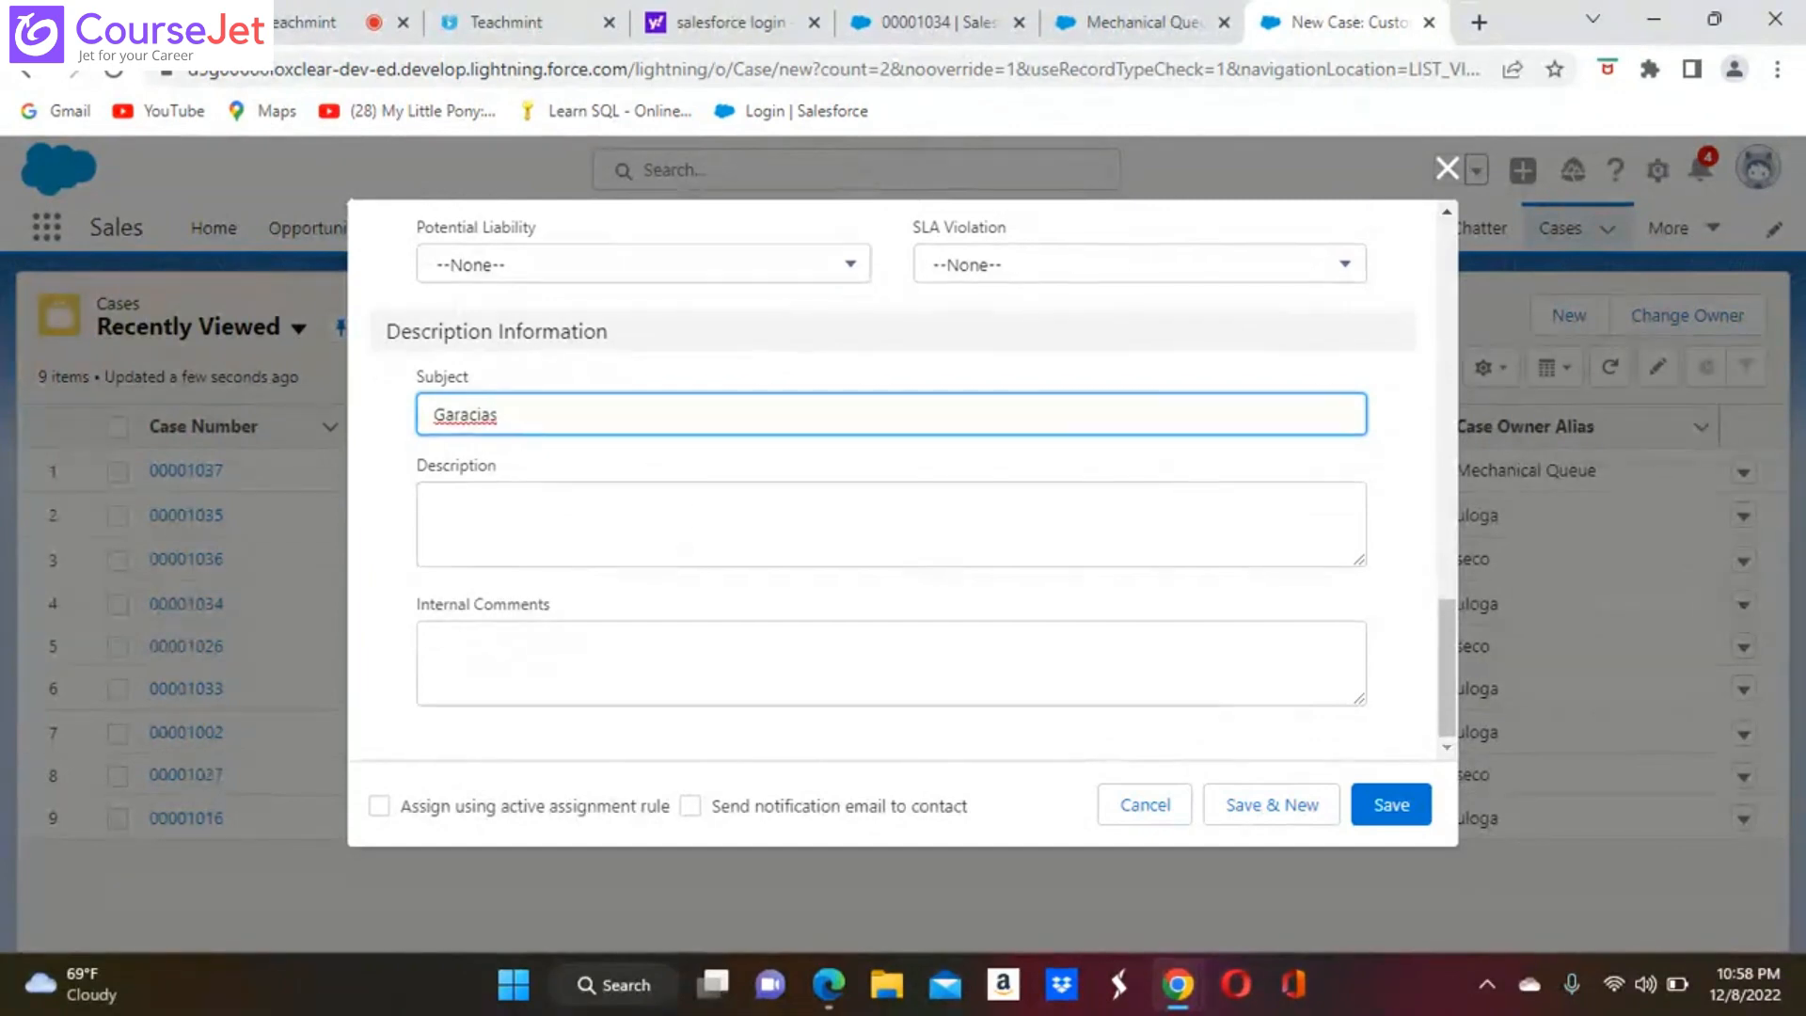
{"action": "left_click", "coordinate": [456, 415]}
{"action": "key", "text": "BackSpace"}
{"action": "left_click", "coordinate": [379, 805]}
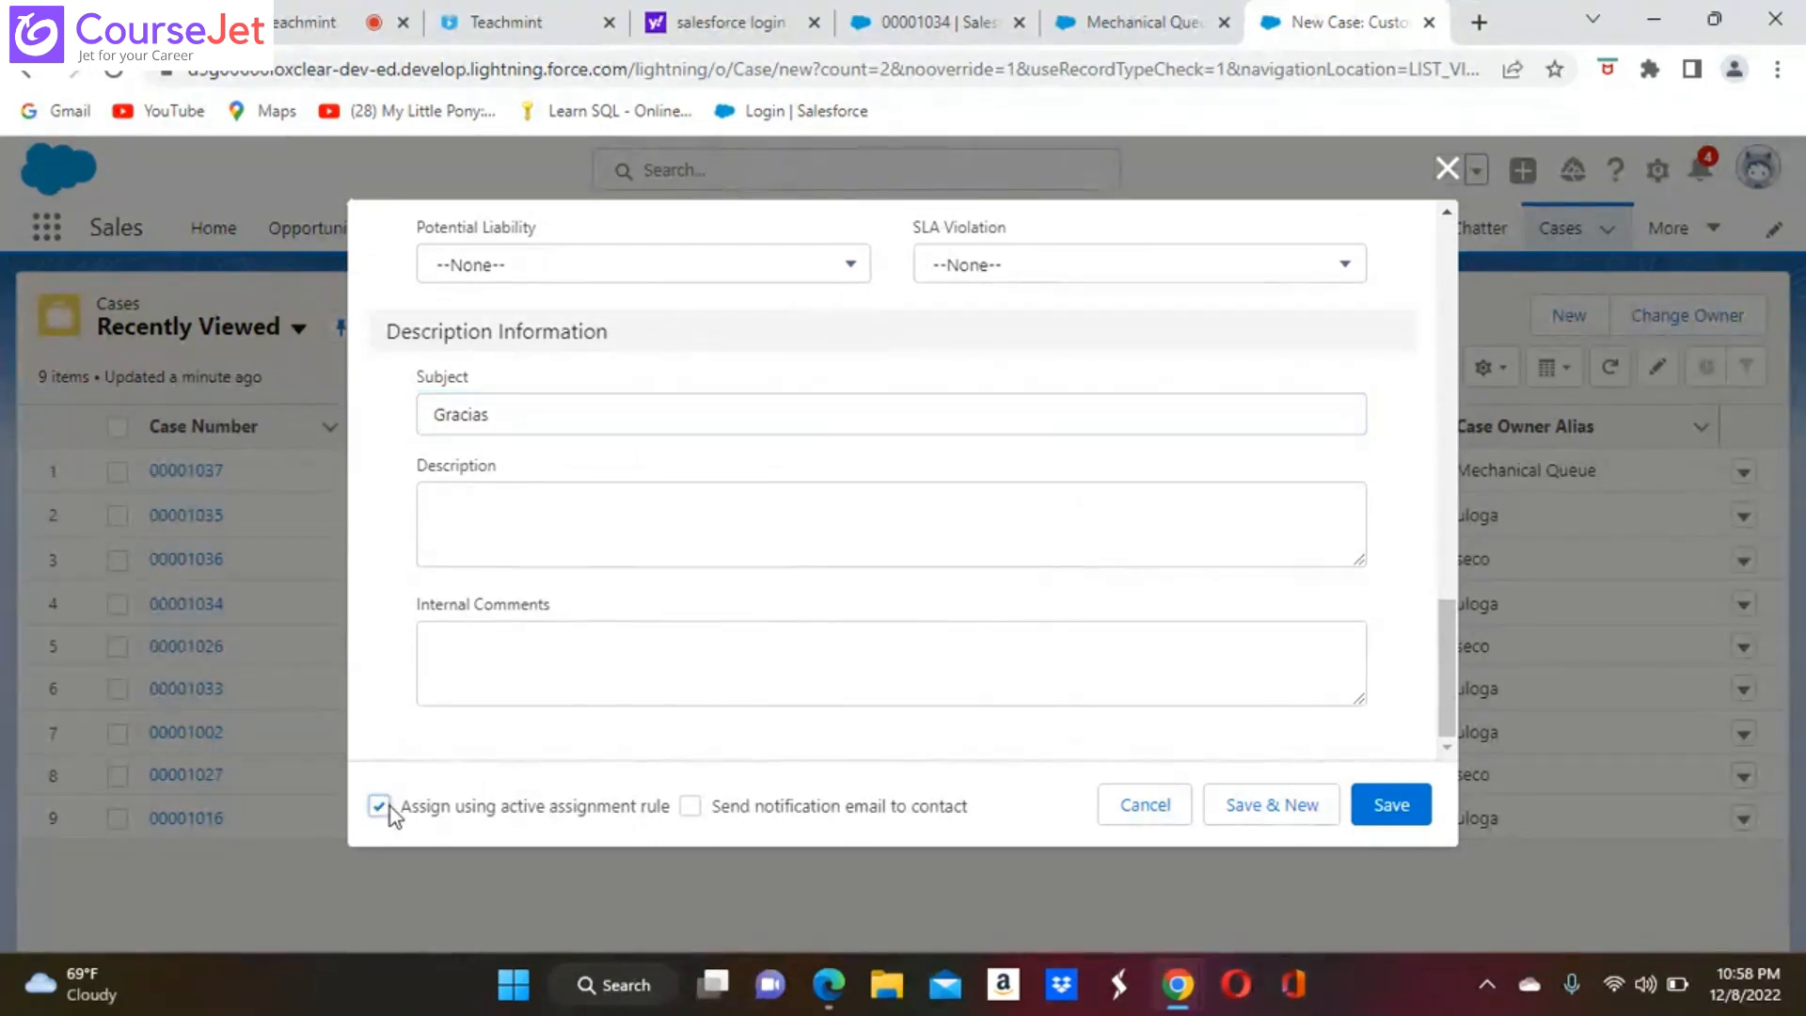
{"action": "left_click", "coordinate": [690, 806]}
Set the new case's priority to High and save the case
{"action": "scroll", "coordinate": [1072, 652], "scroll_direction": "up", "scroll_amount": 5}
{"action": "scroll", "coordinate": [917, 475], "scroll_direction": "up", "scroll_amount": 10}
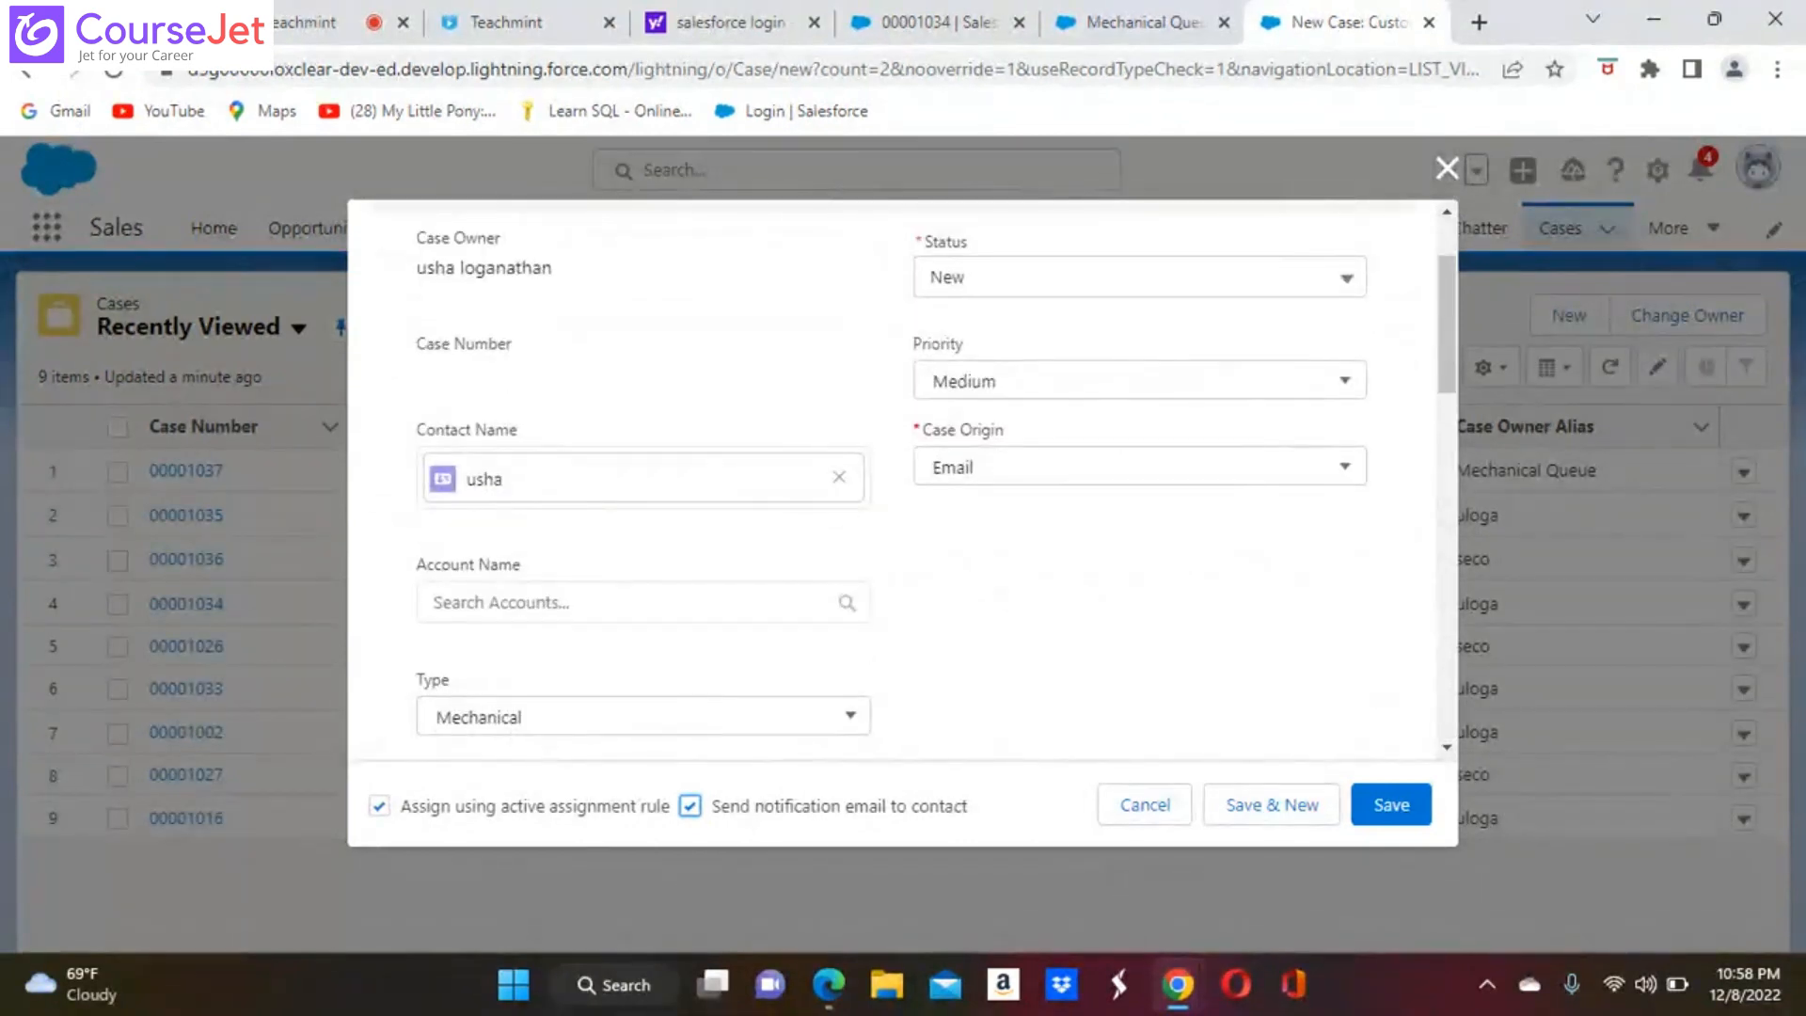
{"action": "left_click", "coordinate": [1351, 384]}
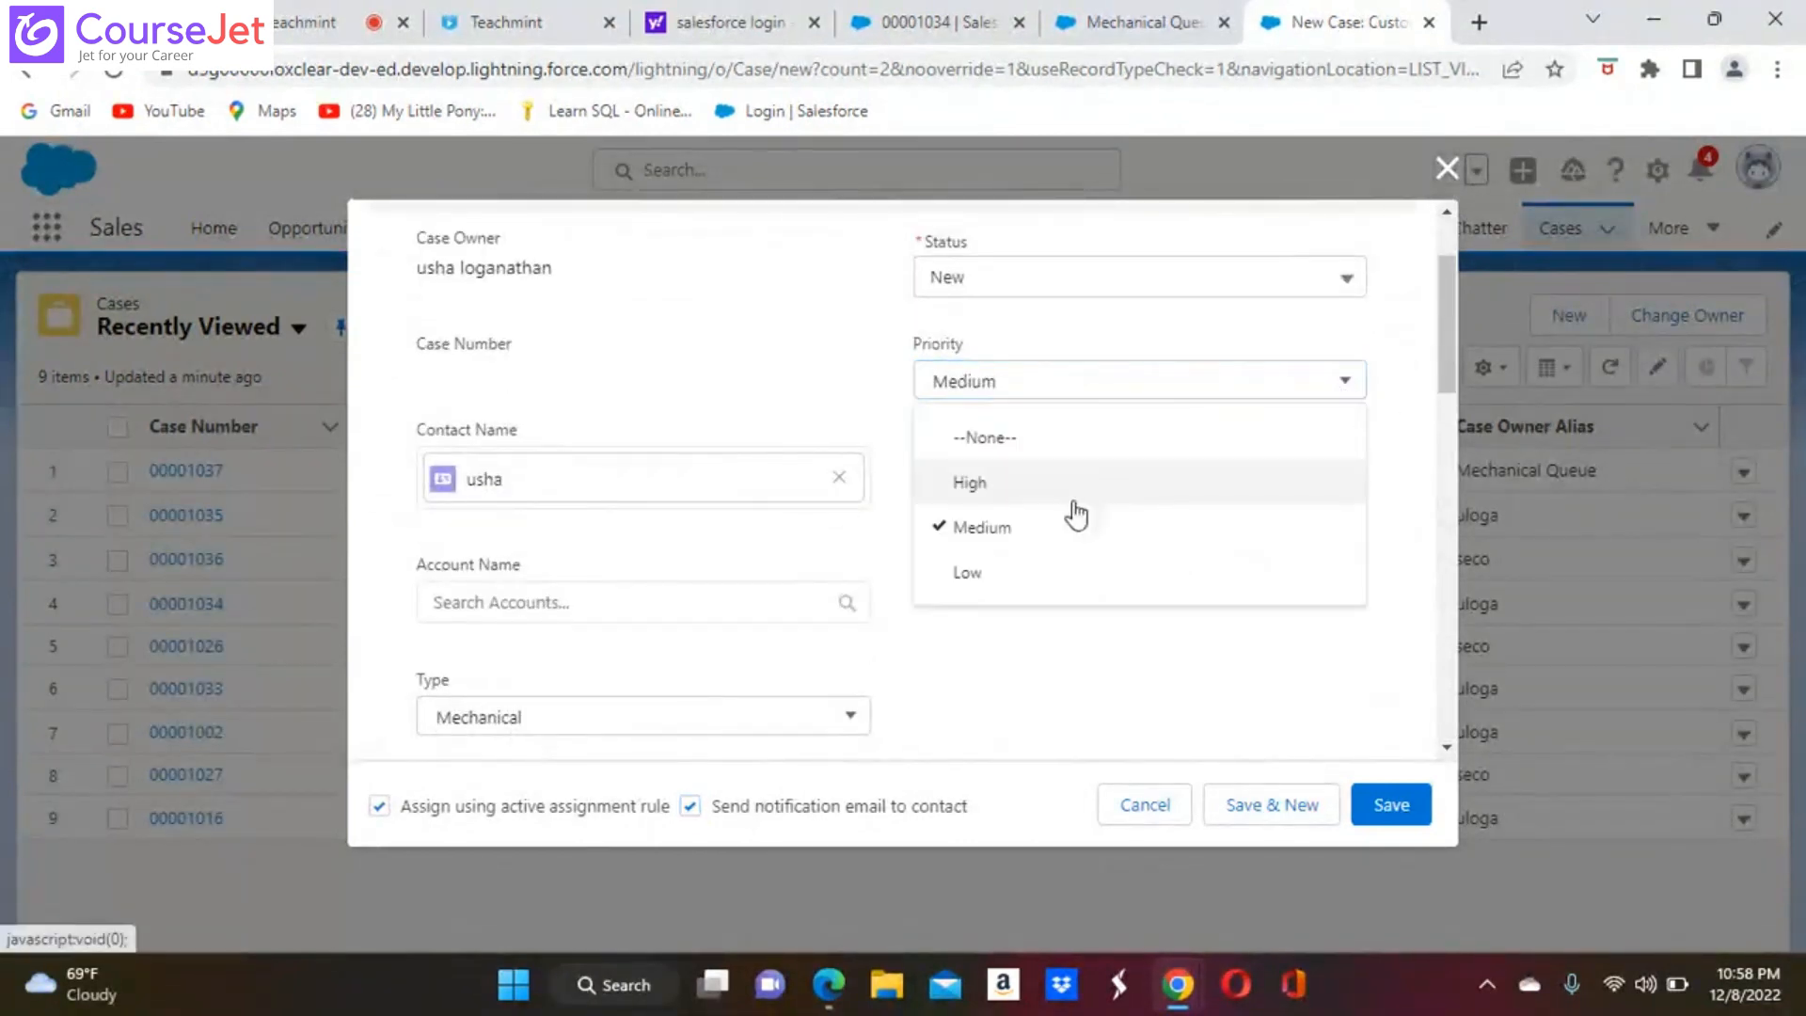
{"action": "left_click", "coordinate": [986, 486]}
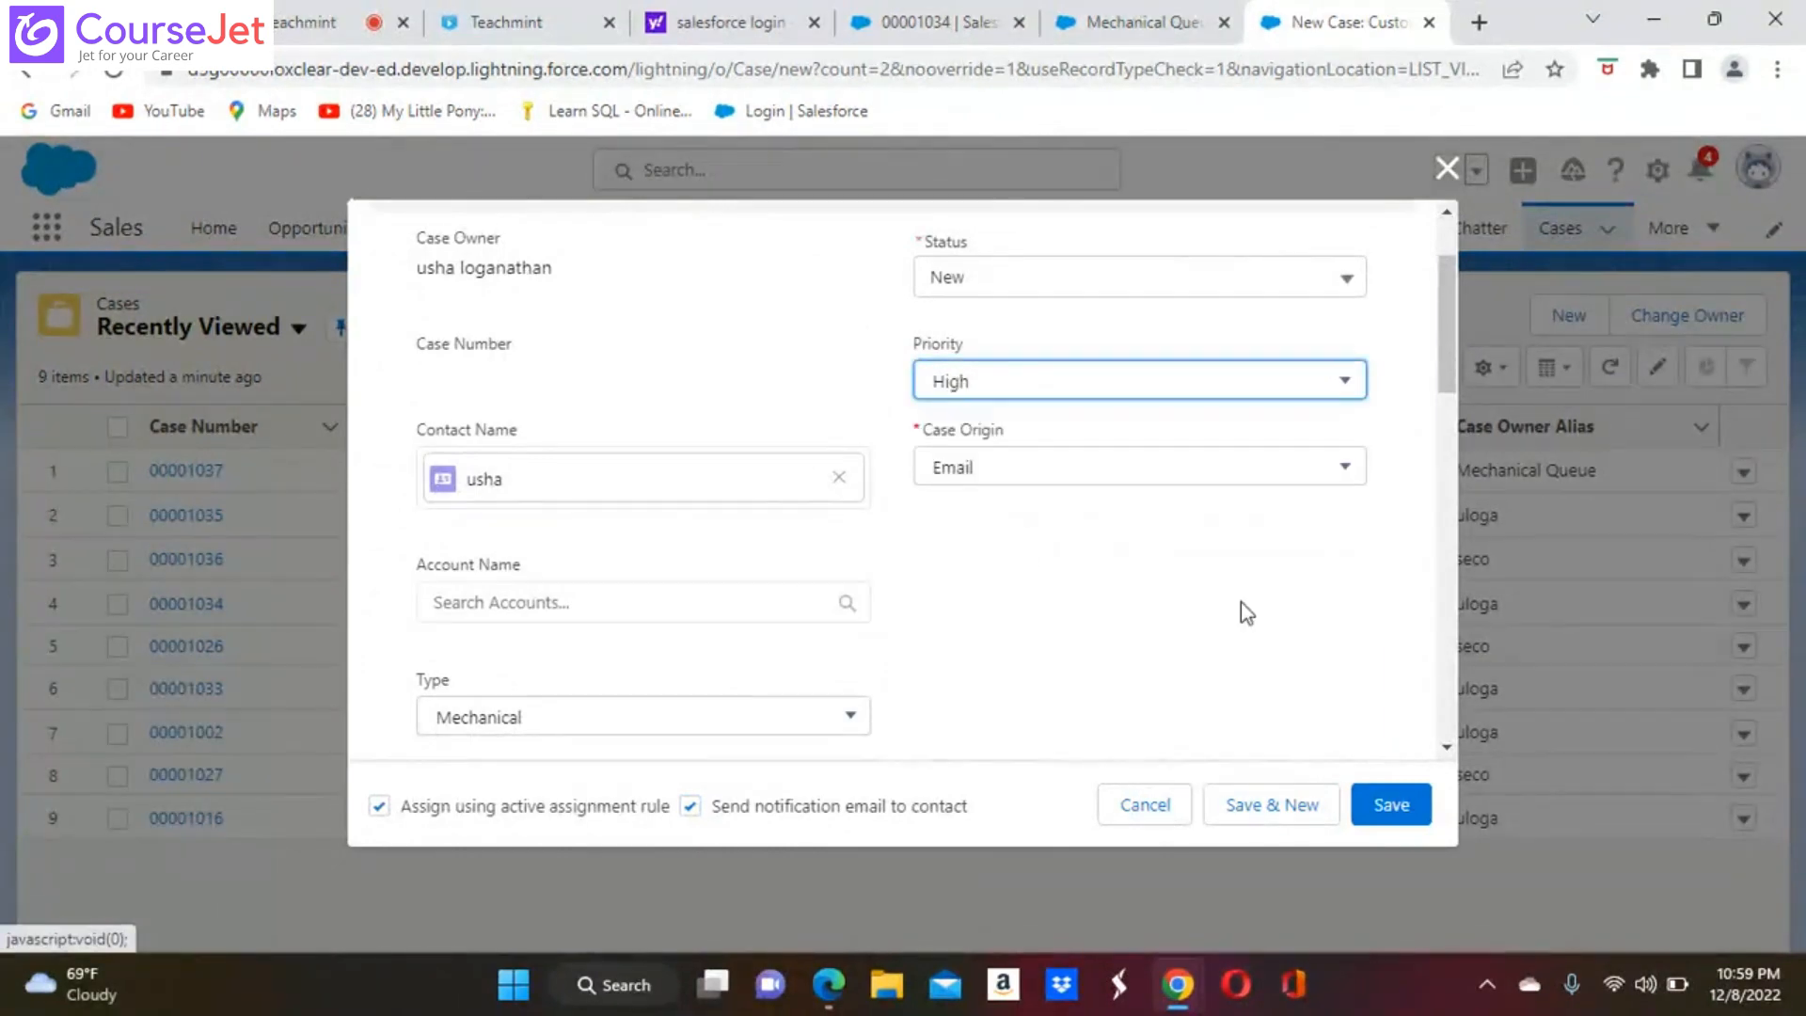
{"action": "left_click", "coordinate": [1399, 814]}
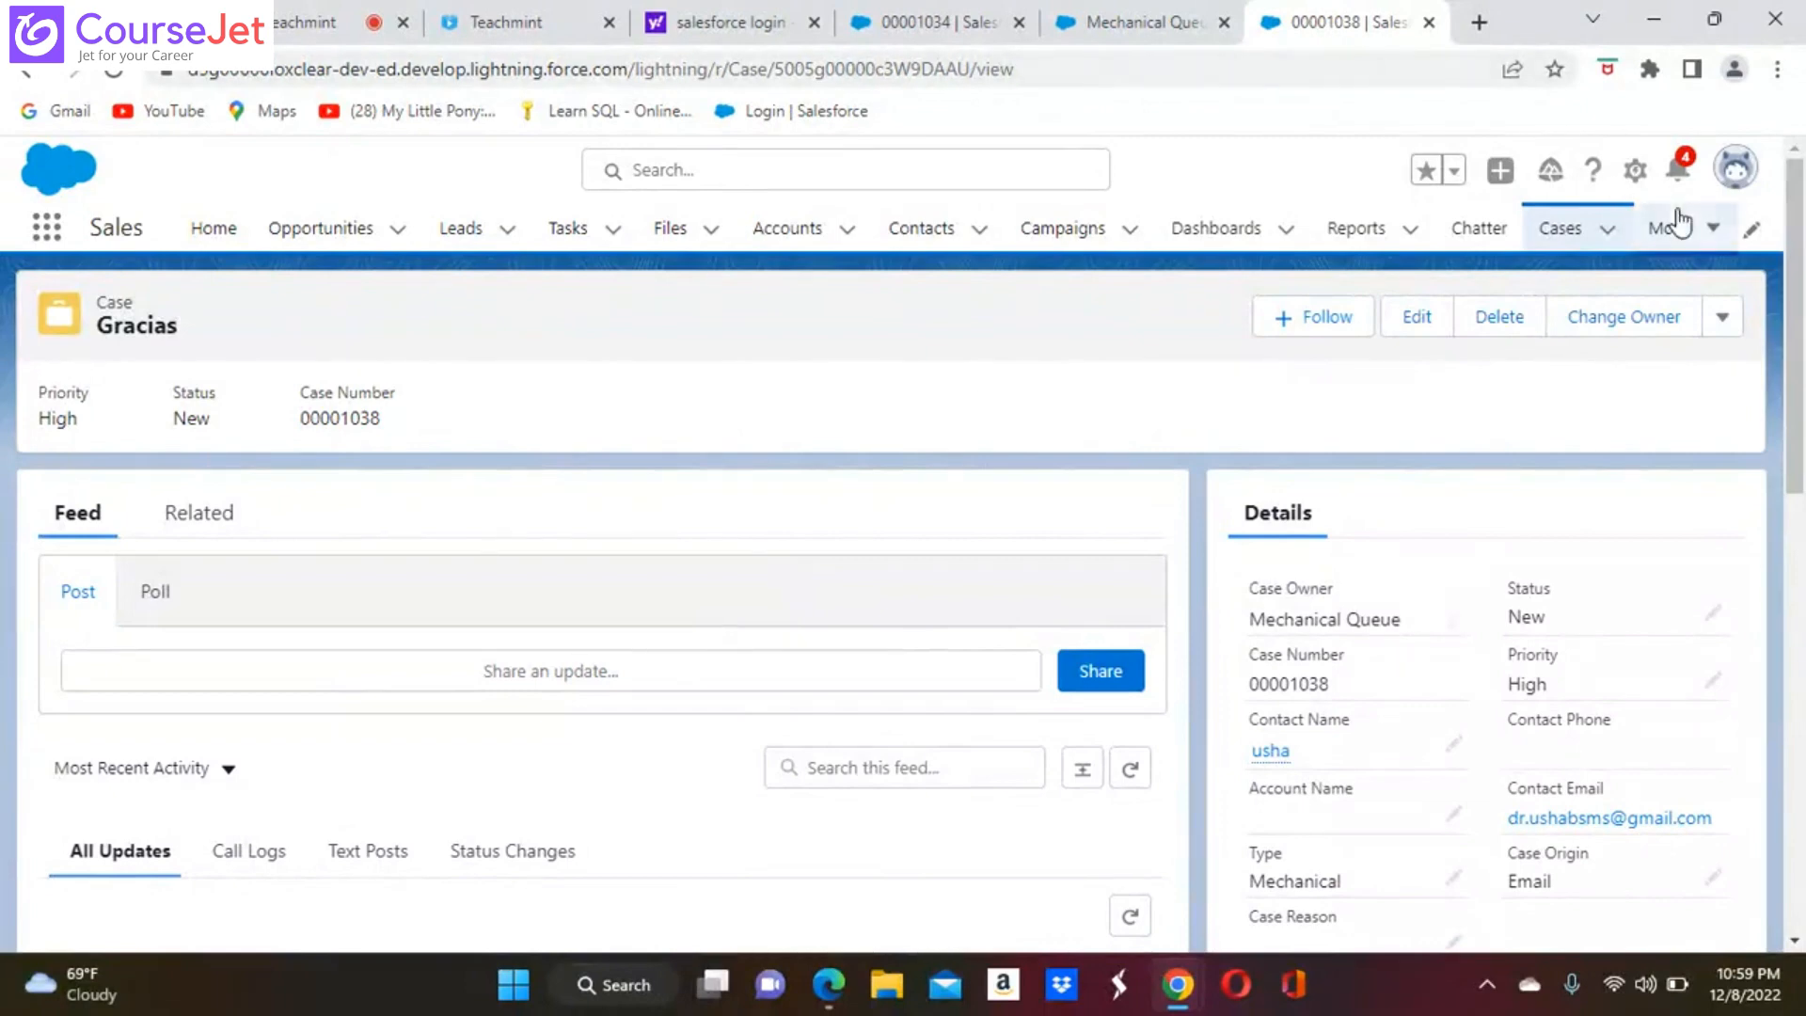
Open Setup, search its pages for "case esc", and open the Case Escalations monitoring page
{"action": "left_click", "coordinate": [1636, 172]}
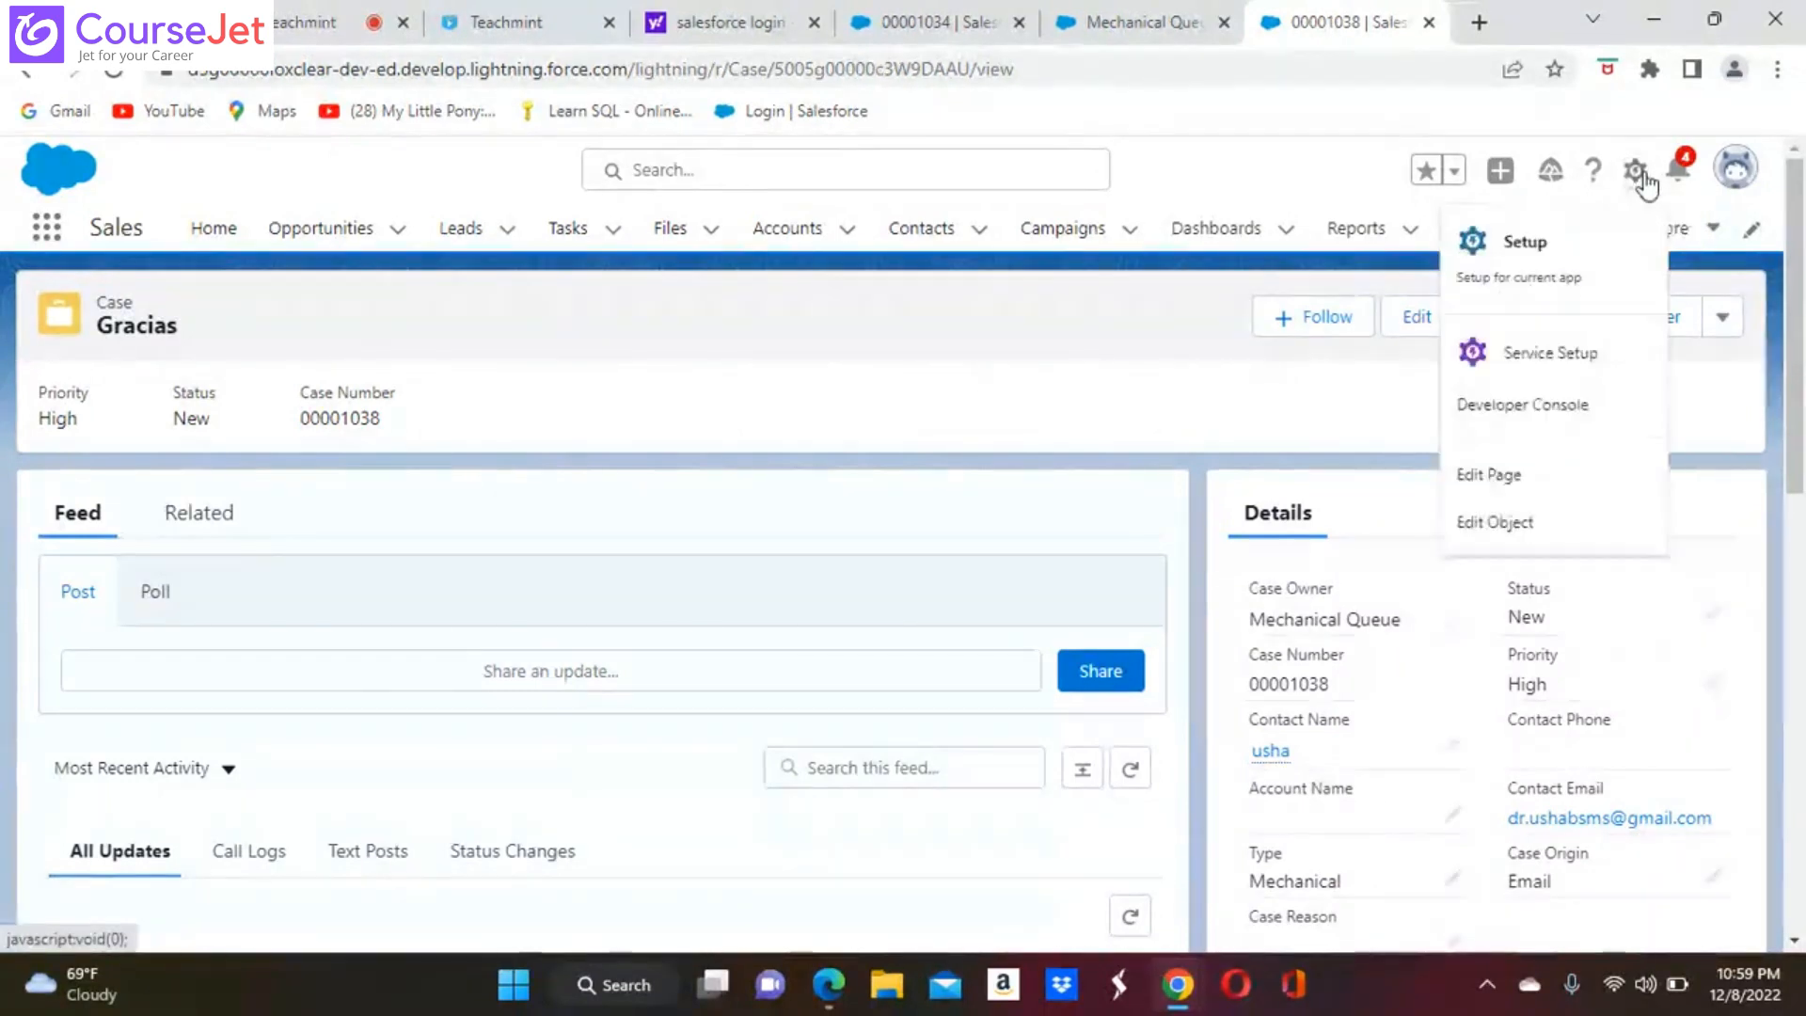
{"action": "left_click", "coordinate": [1505, 242]}
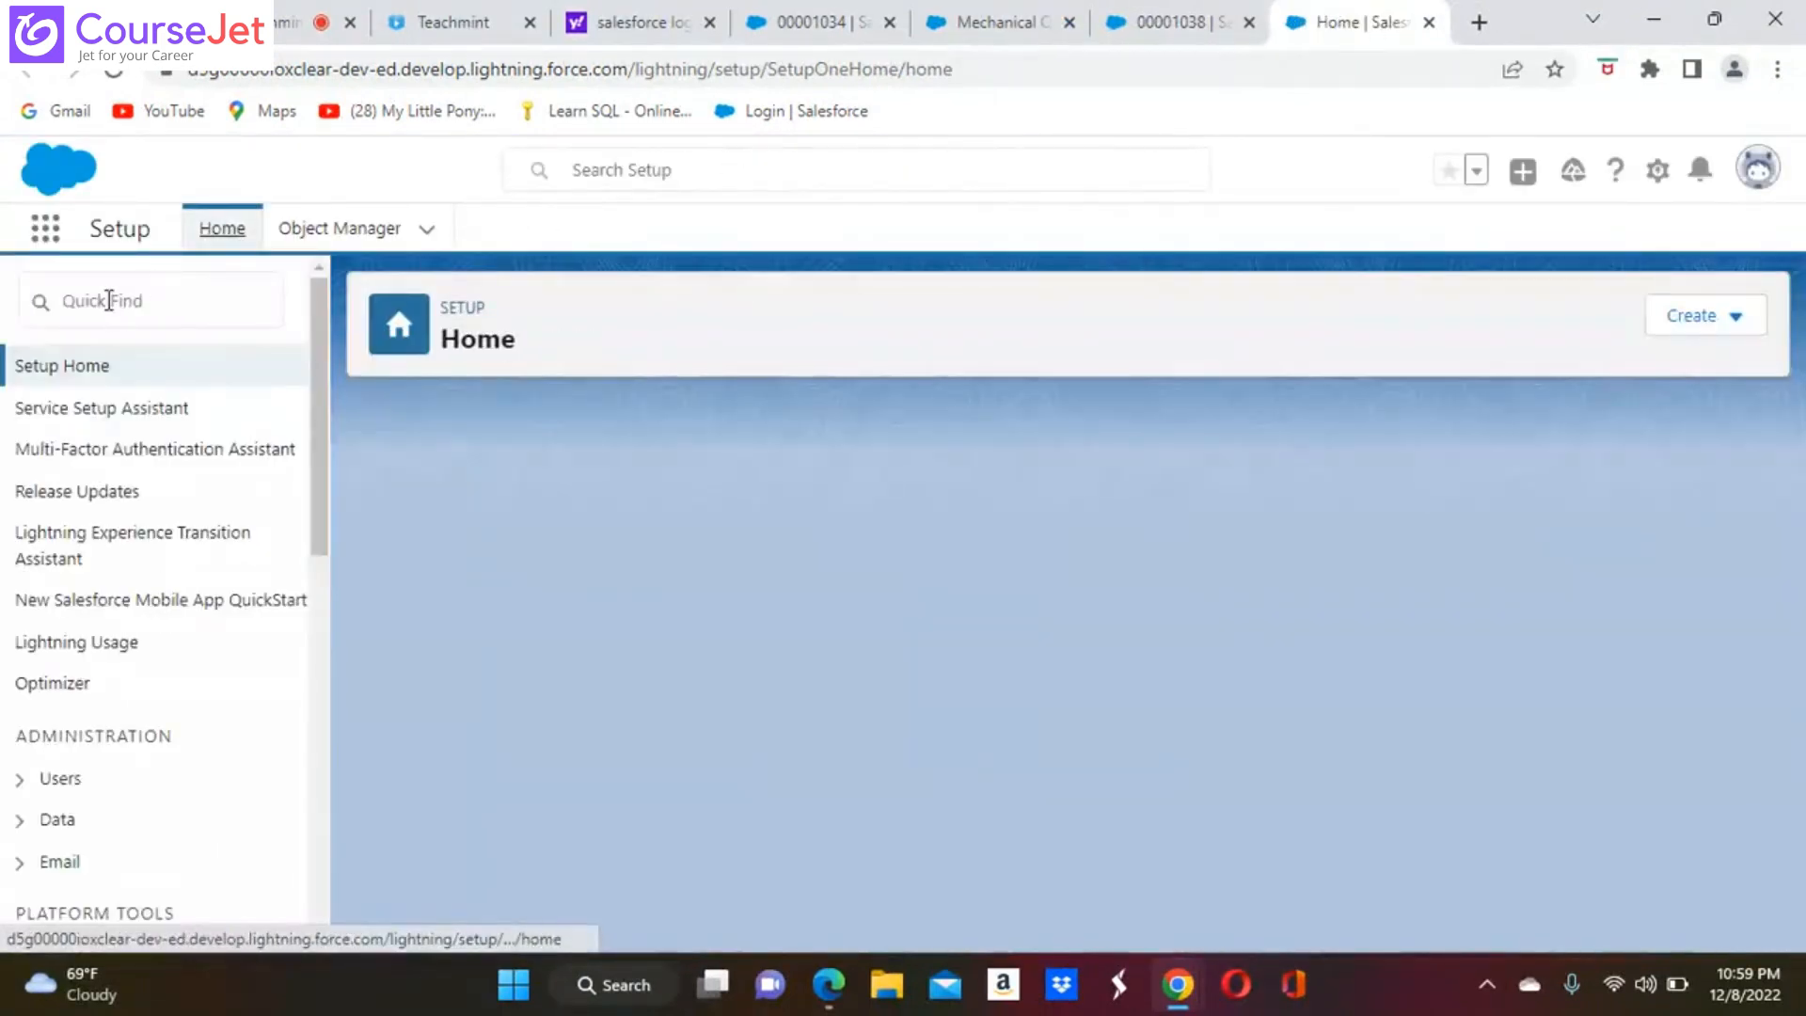
{"action": "left_click", "coordinate": [109, 301]}
{"action": "type", "text": "ca"}
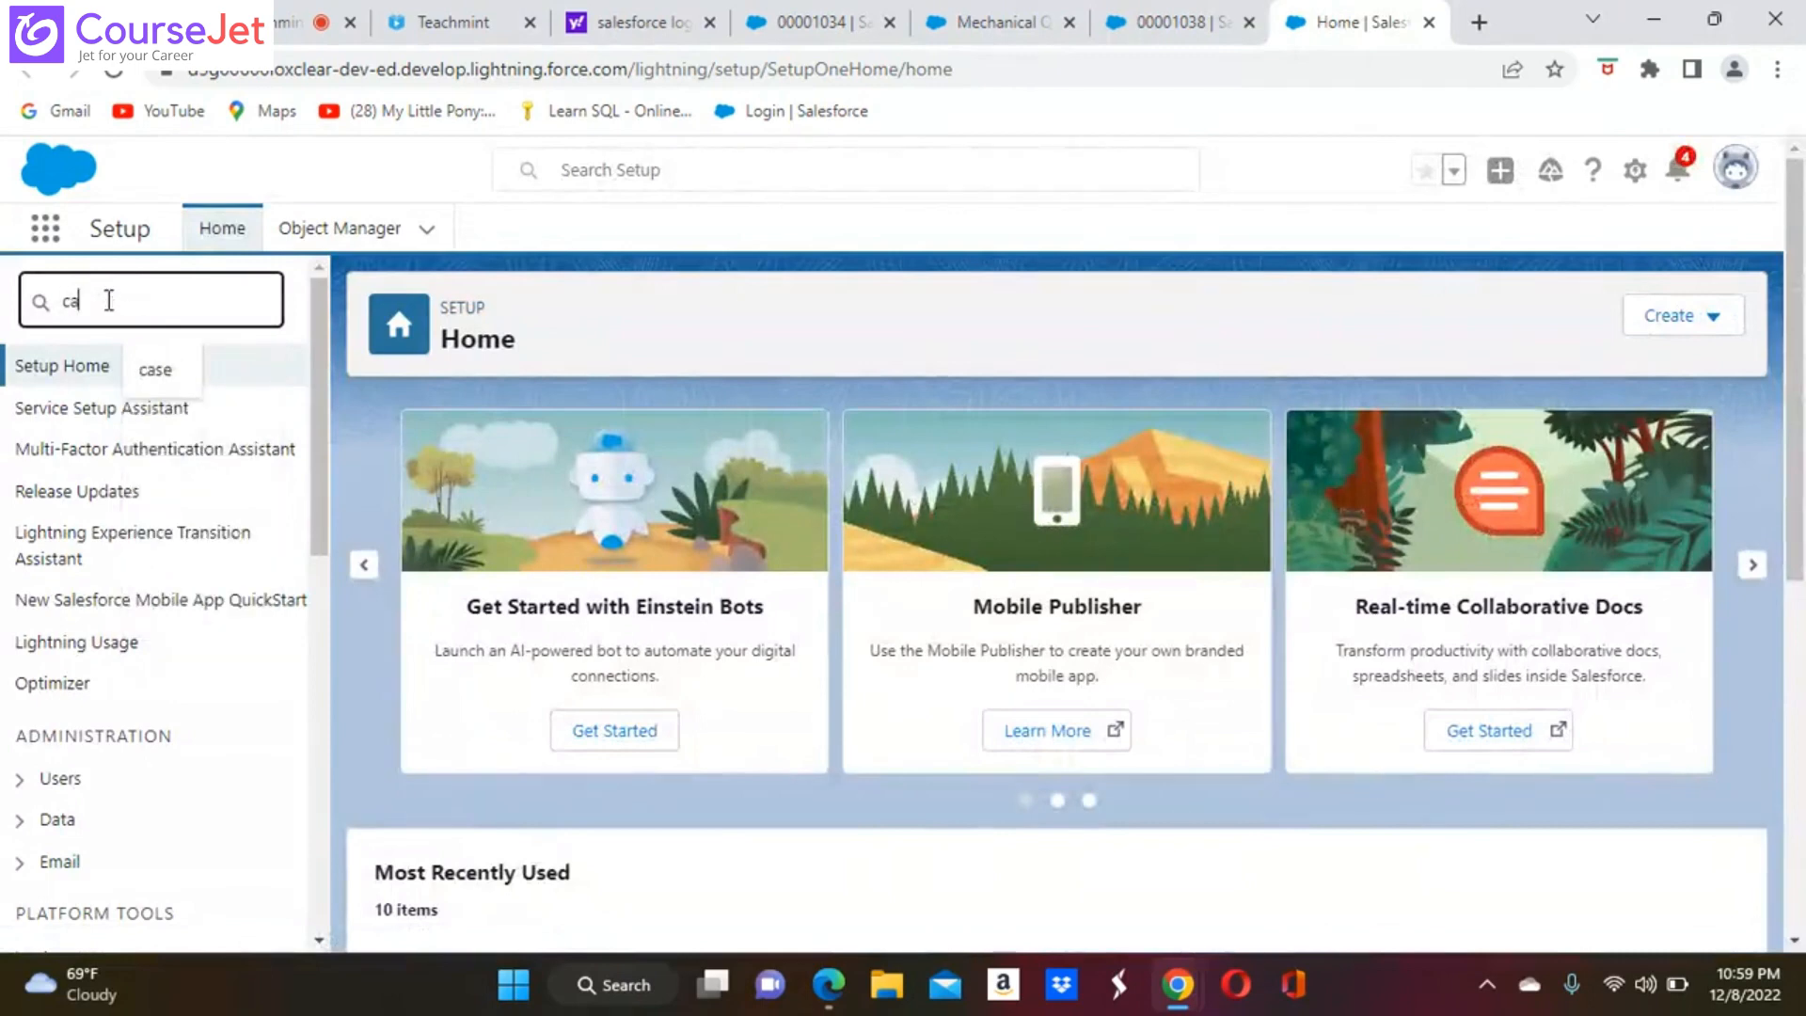
{"action": "type", "text": "se"}
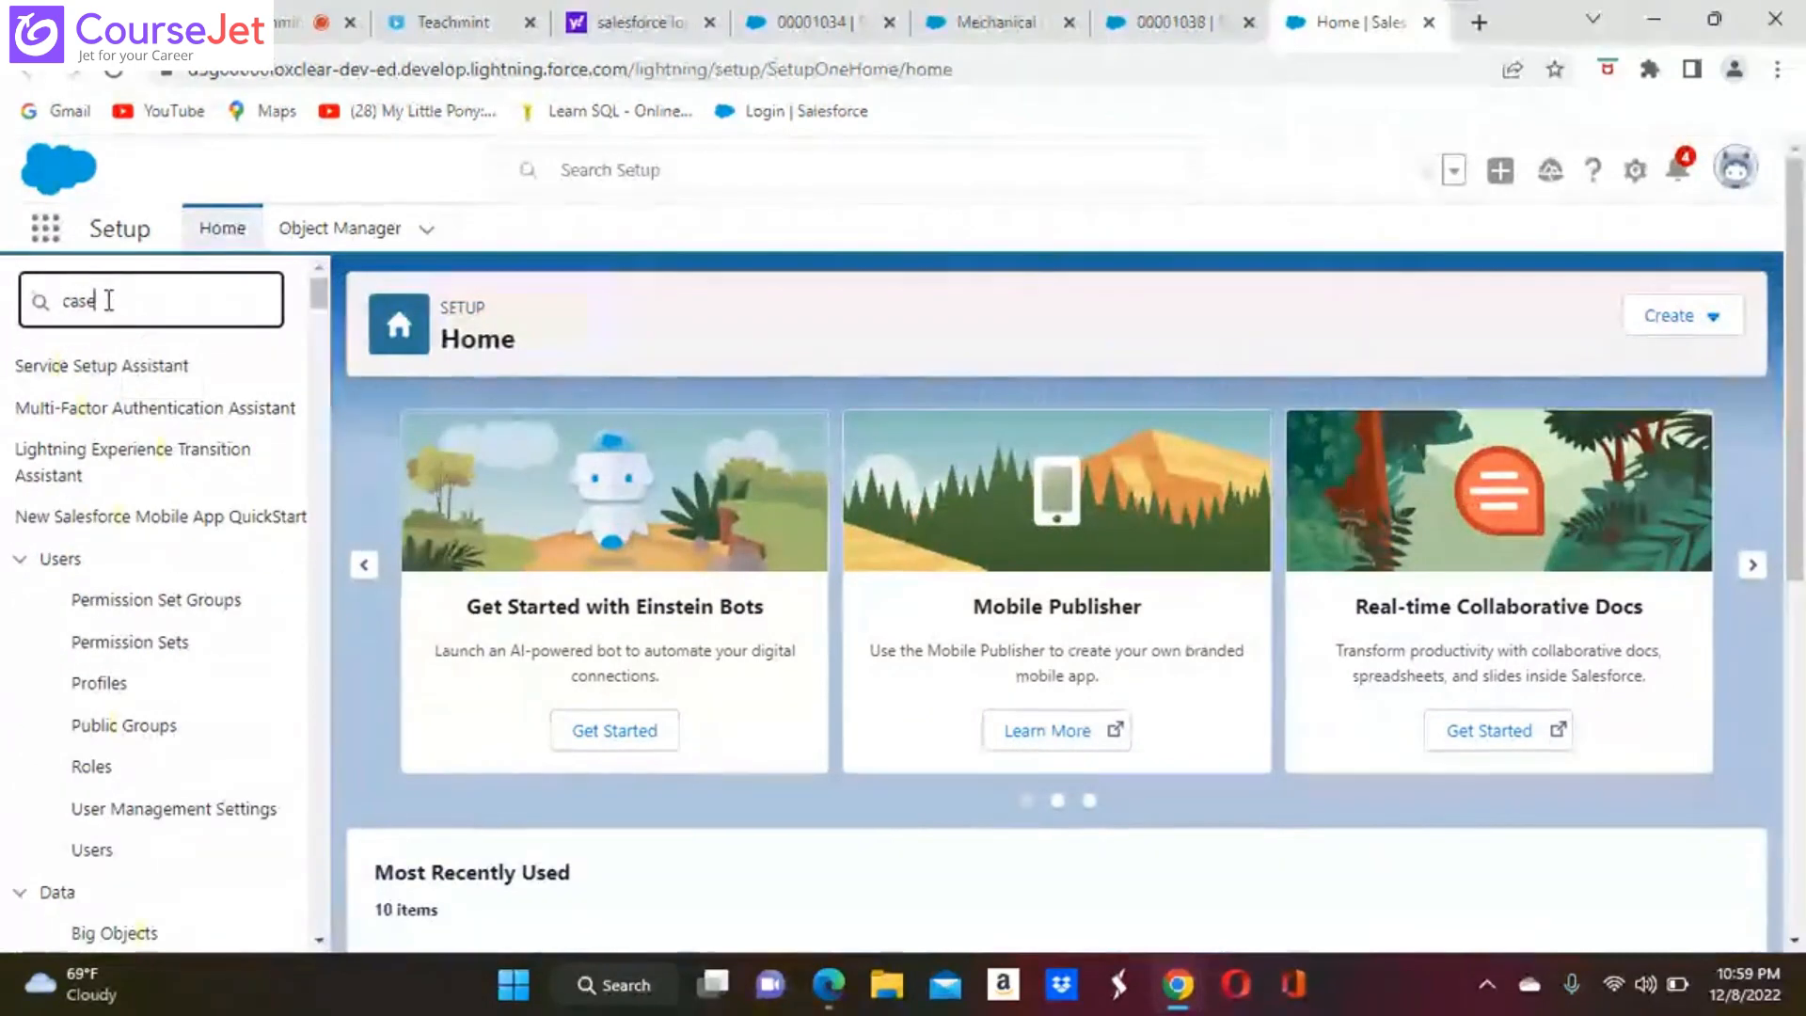
{"action": "type", "text": " e"}
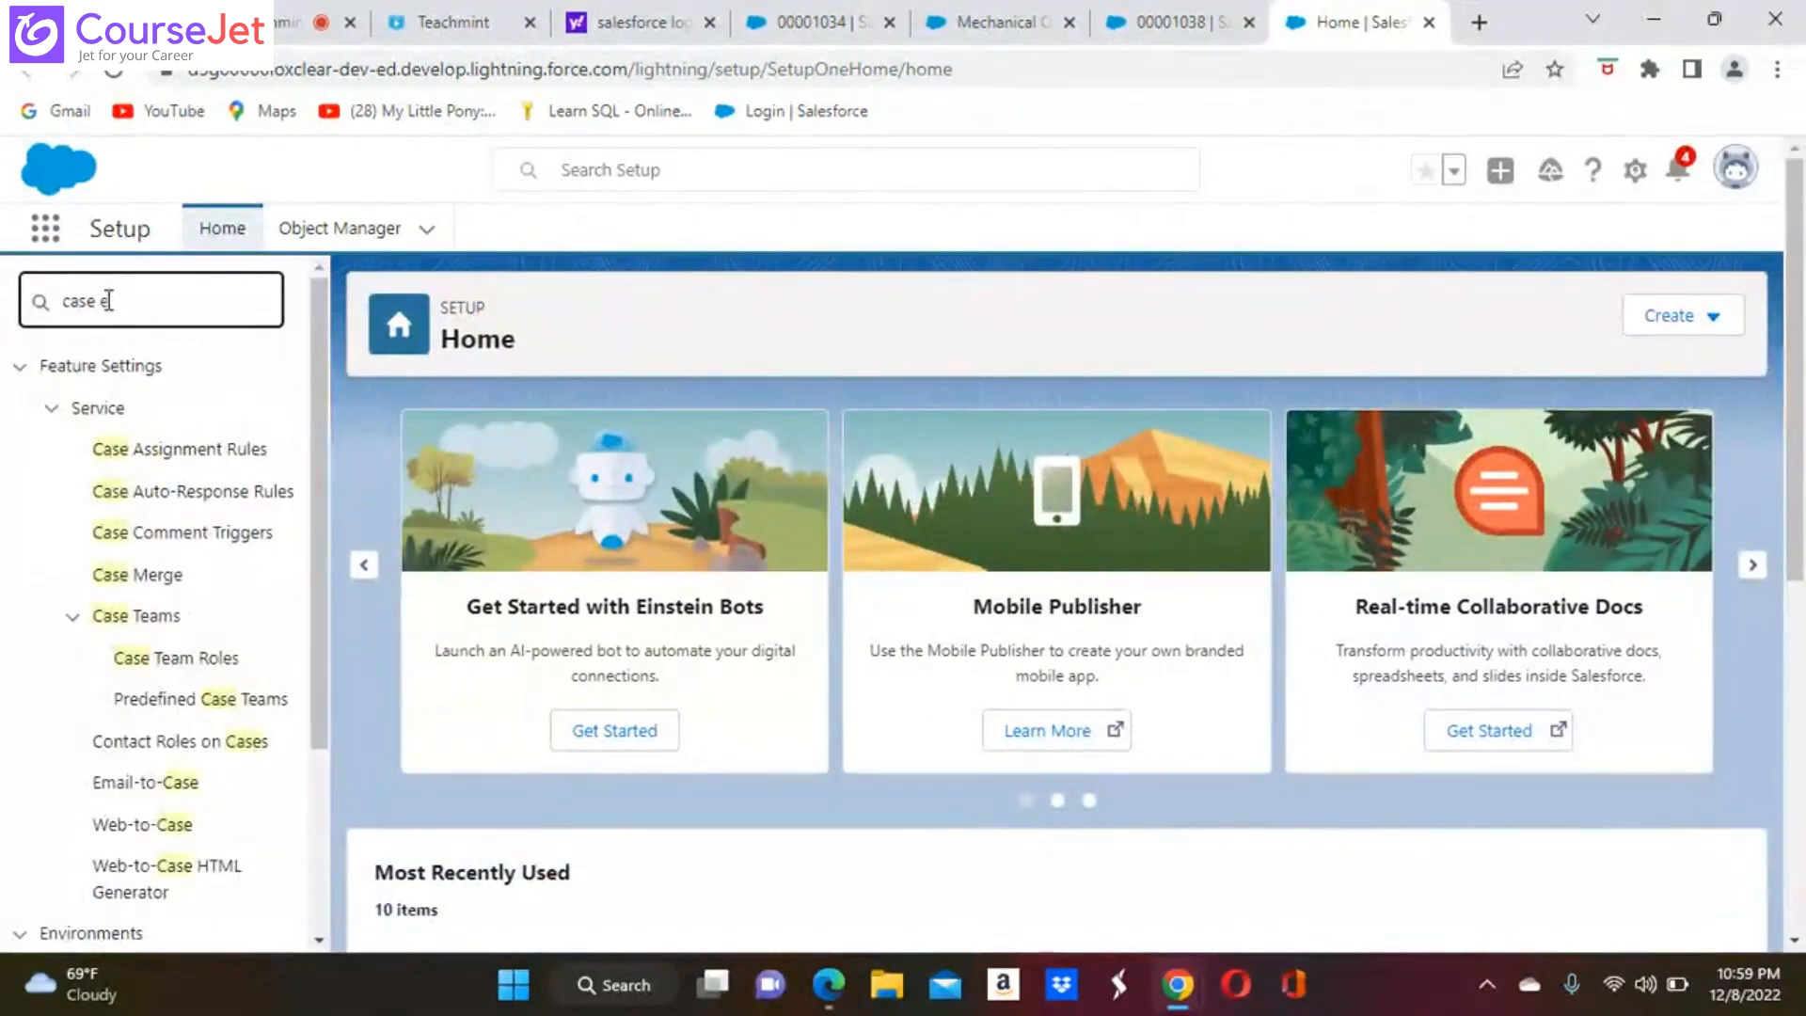
{"action": "type", "text": "sc"}
{"action": "left_click", "coordinate": [164, 454]}
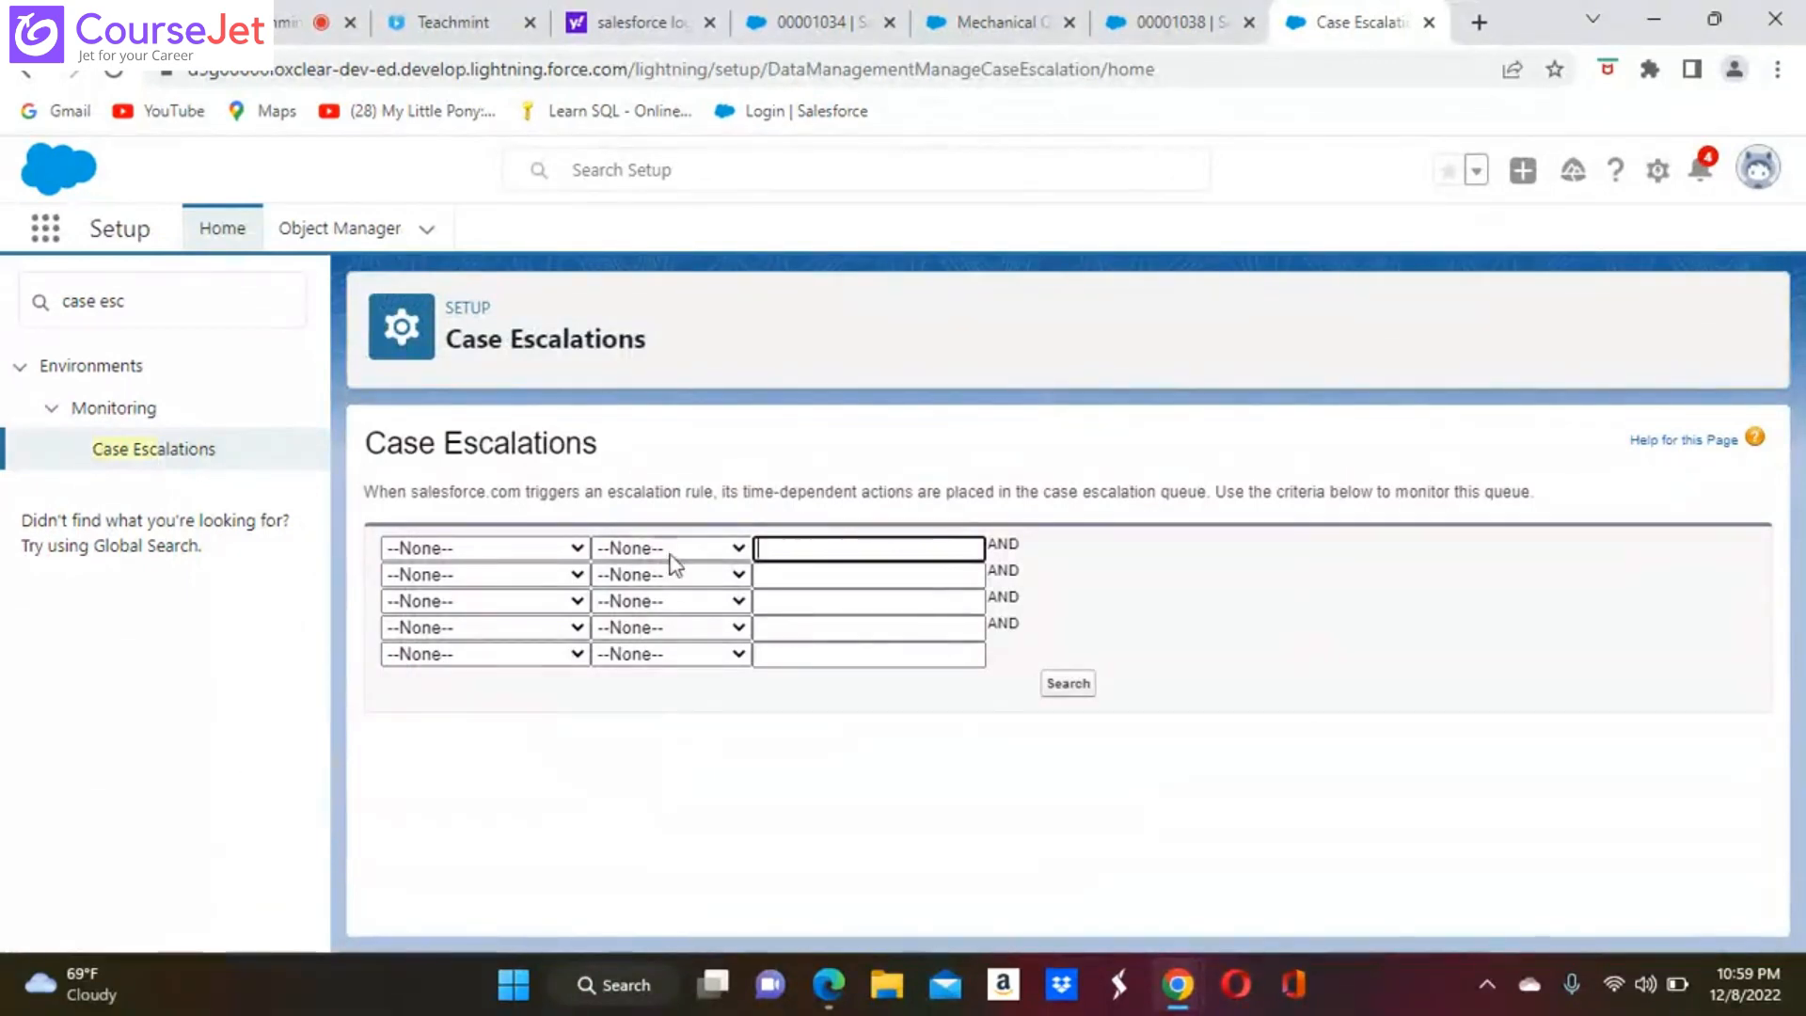
Search the case escalation queue without criteria and check the escalation times against the system clock and date
{"action": "left_click", "coordinate": [1066, 701]}
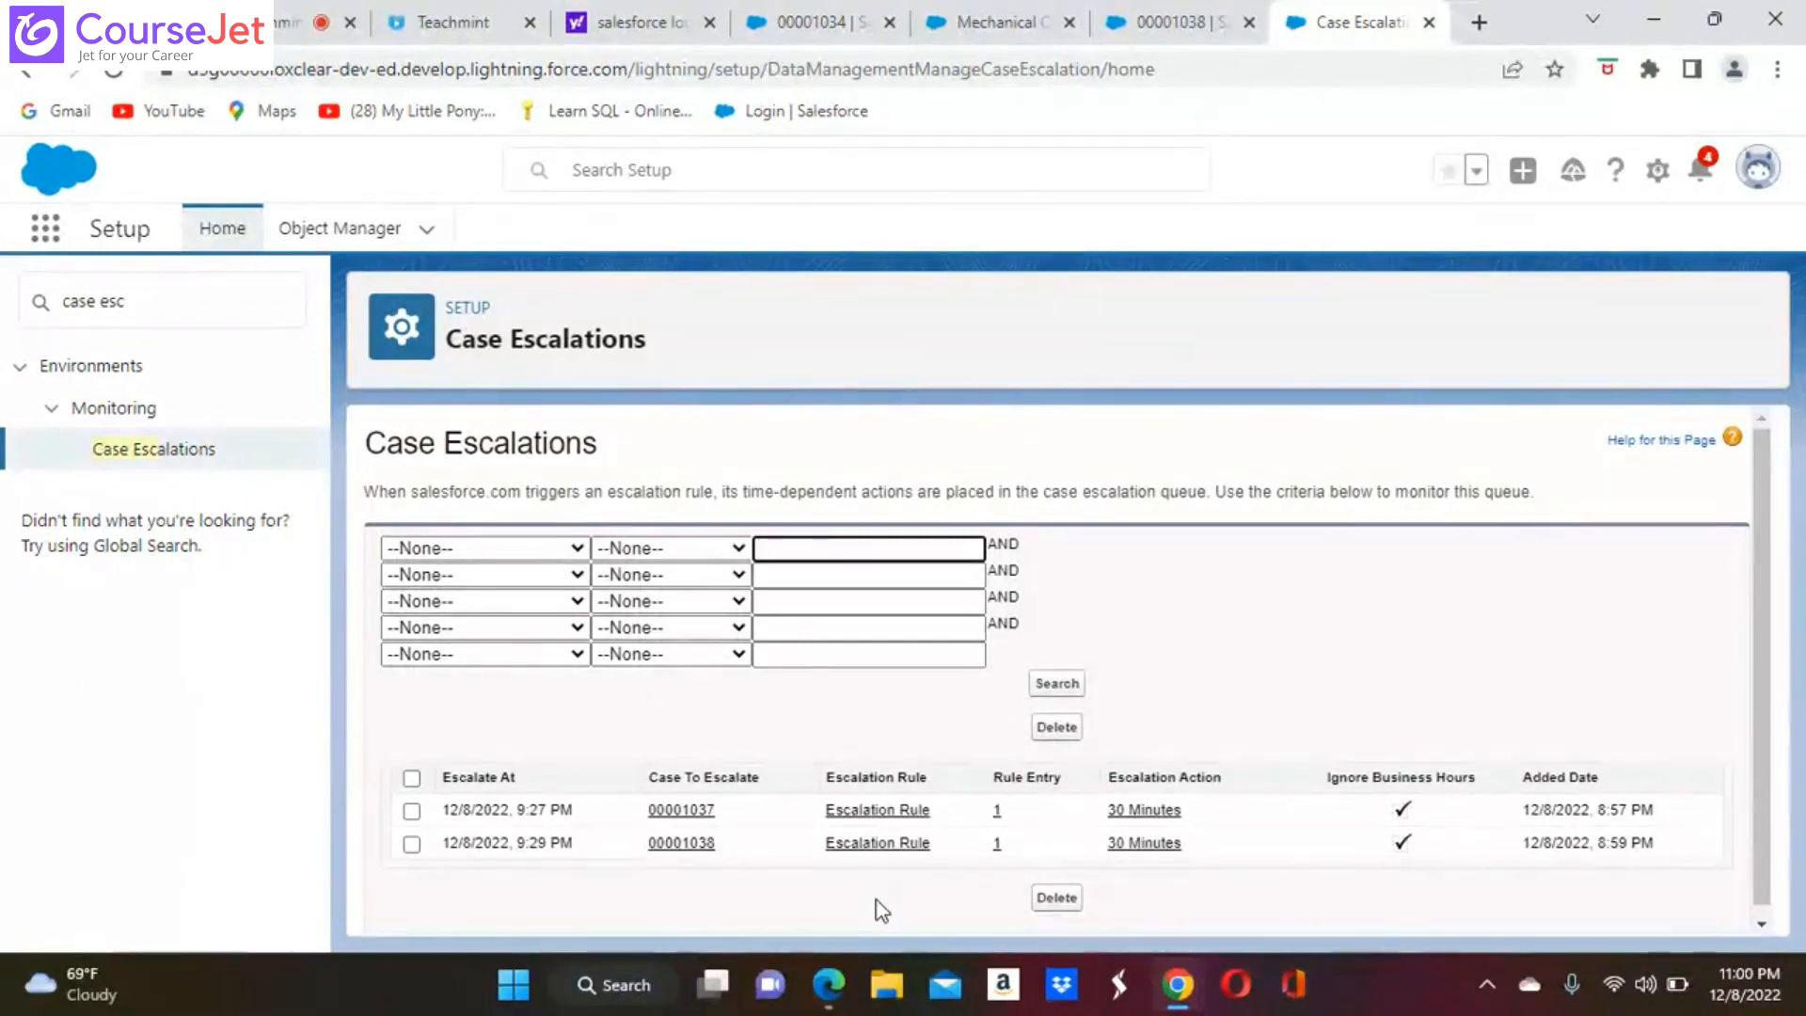
{"action": "scroll", "coordinate": [876, 900], "scroll_direction": "down", "scroll_amount": 1}
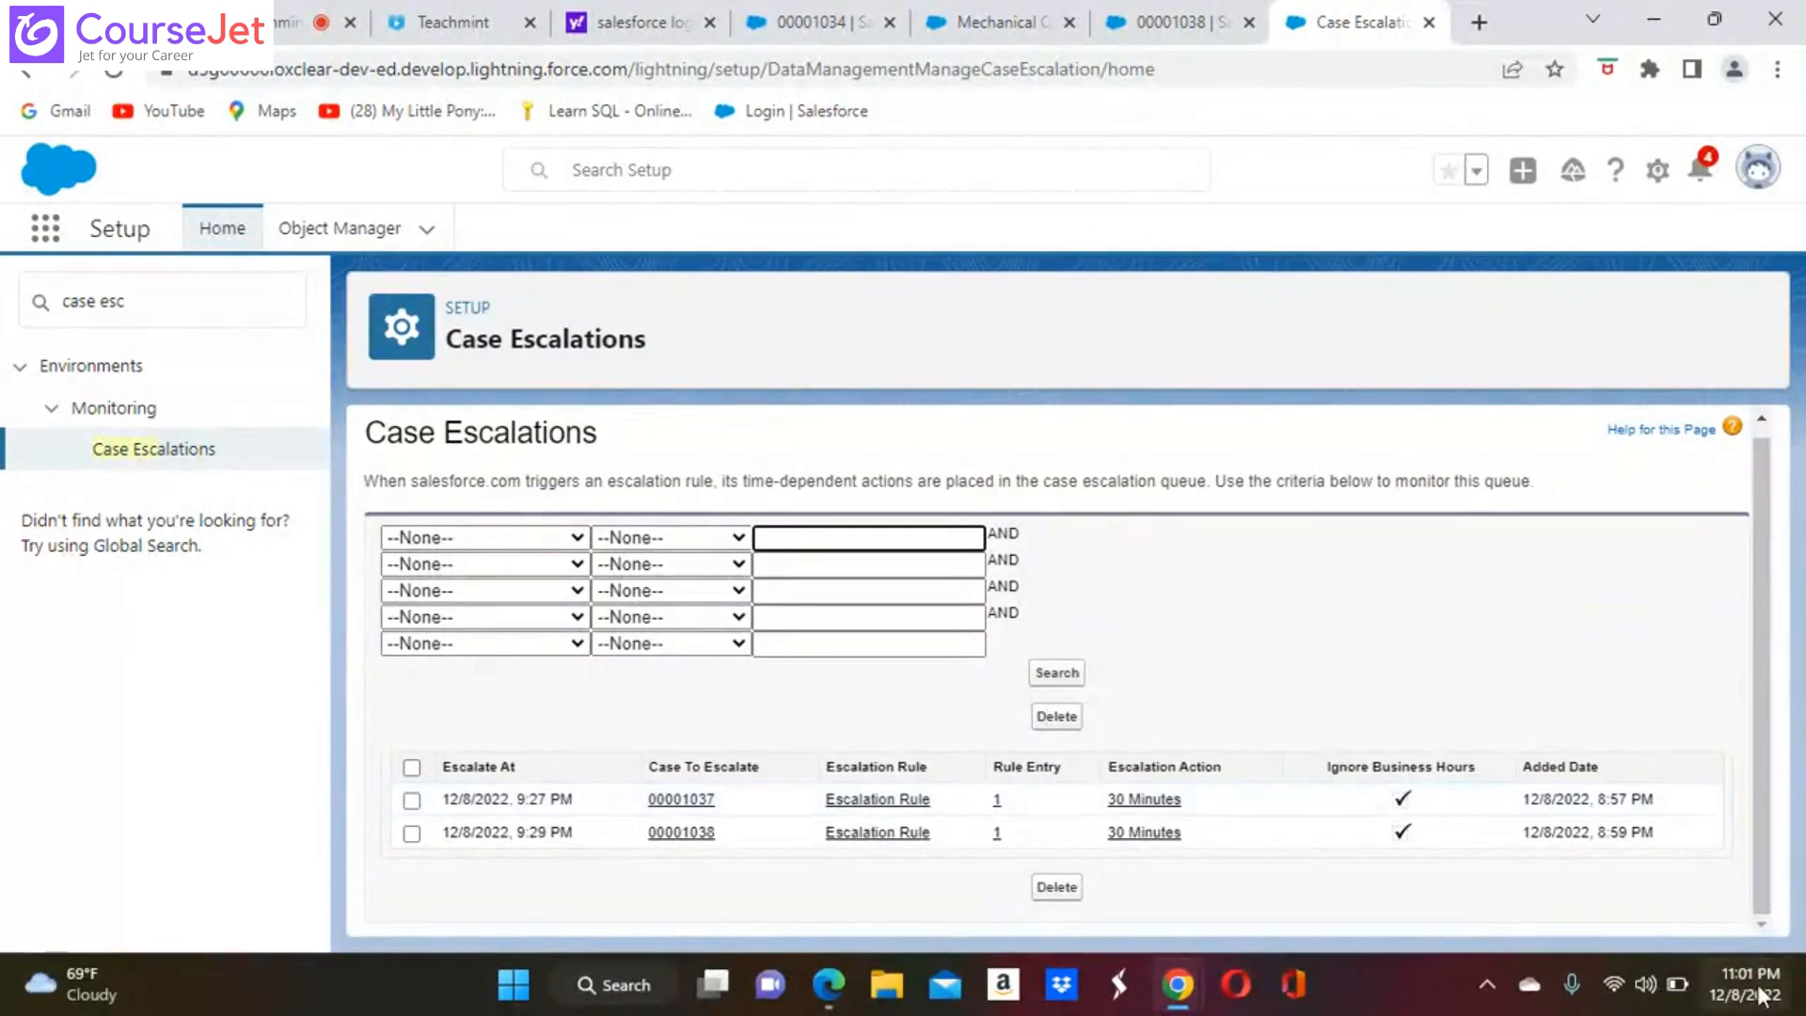
{"action": "mouse_move", "coordinate": [1750, 990]}
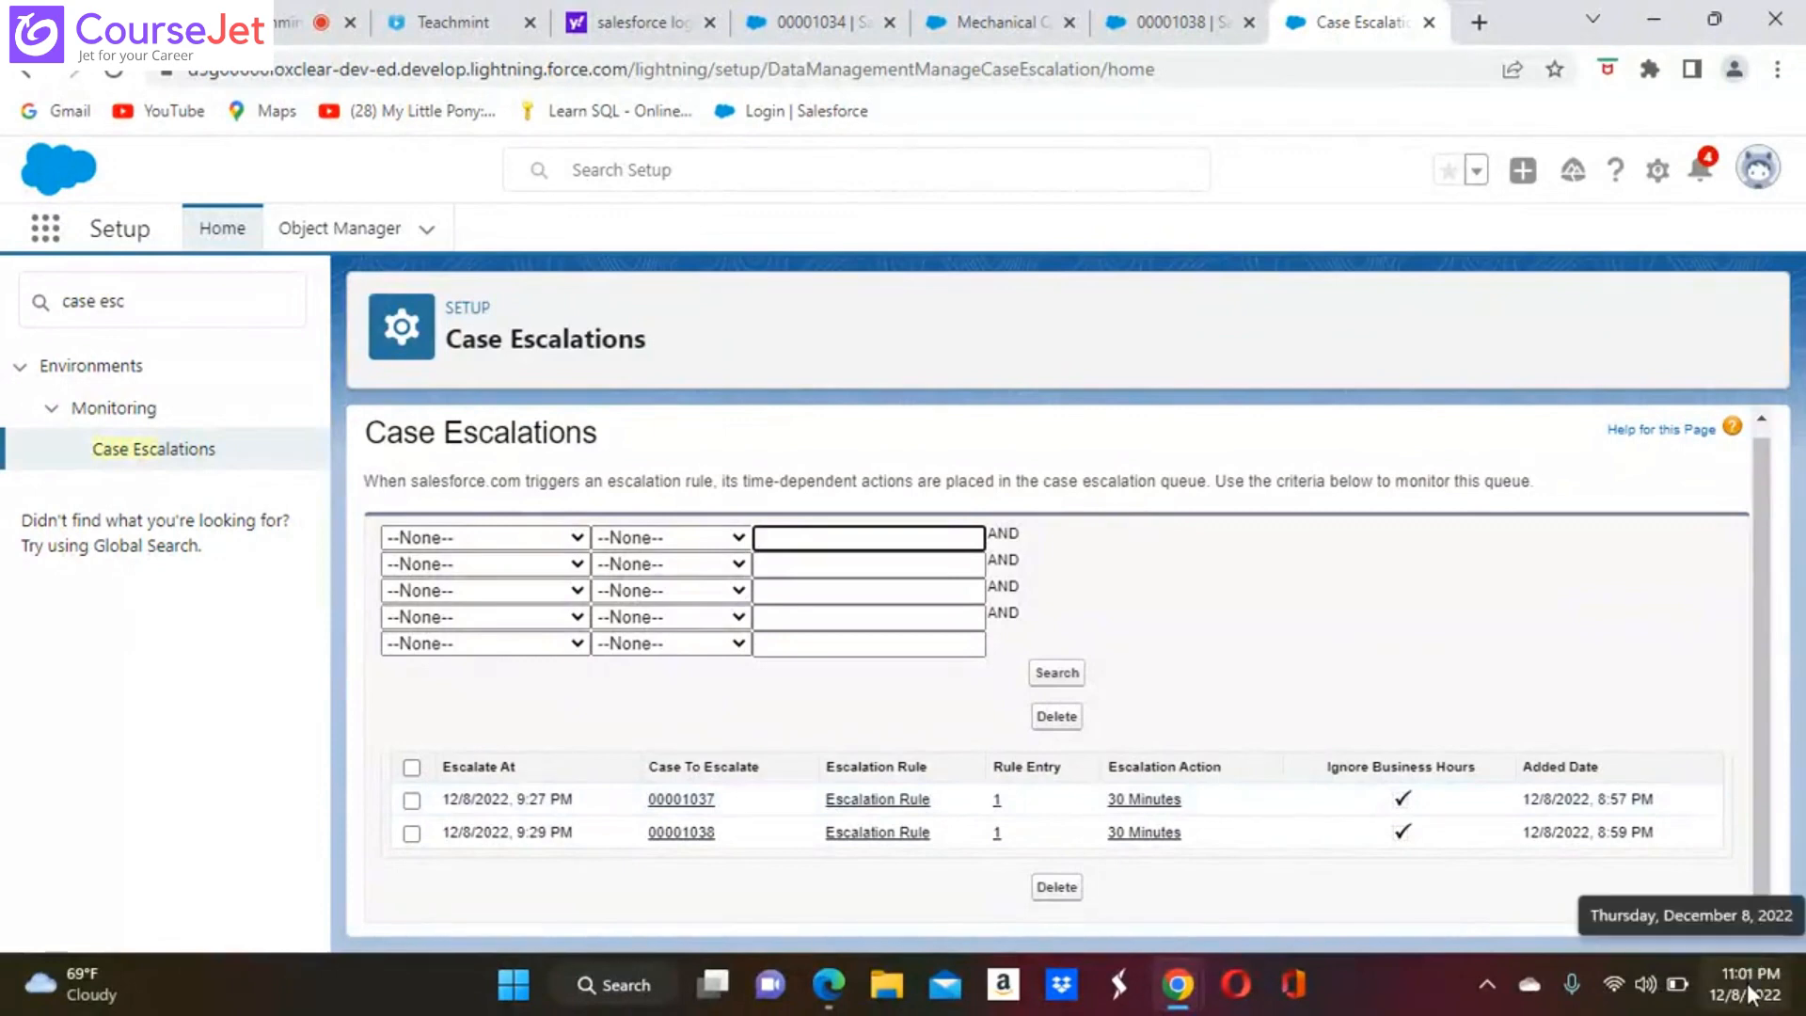